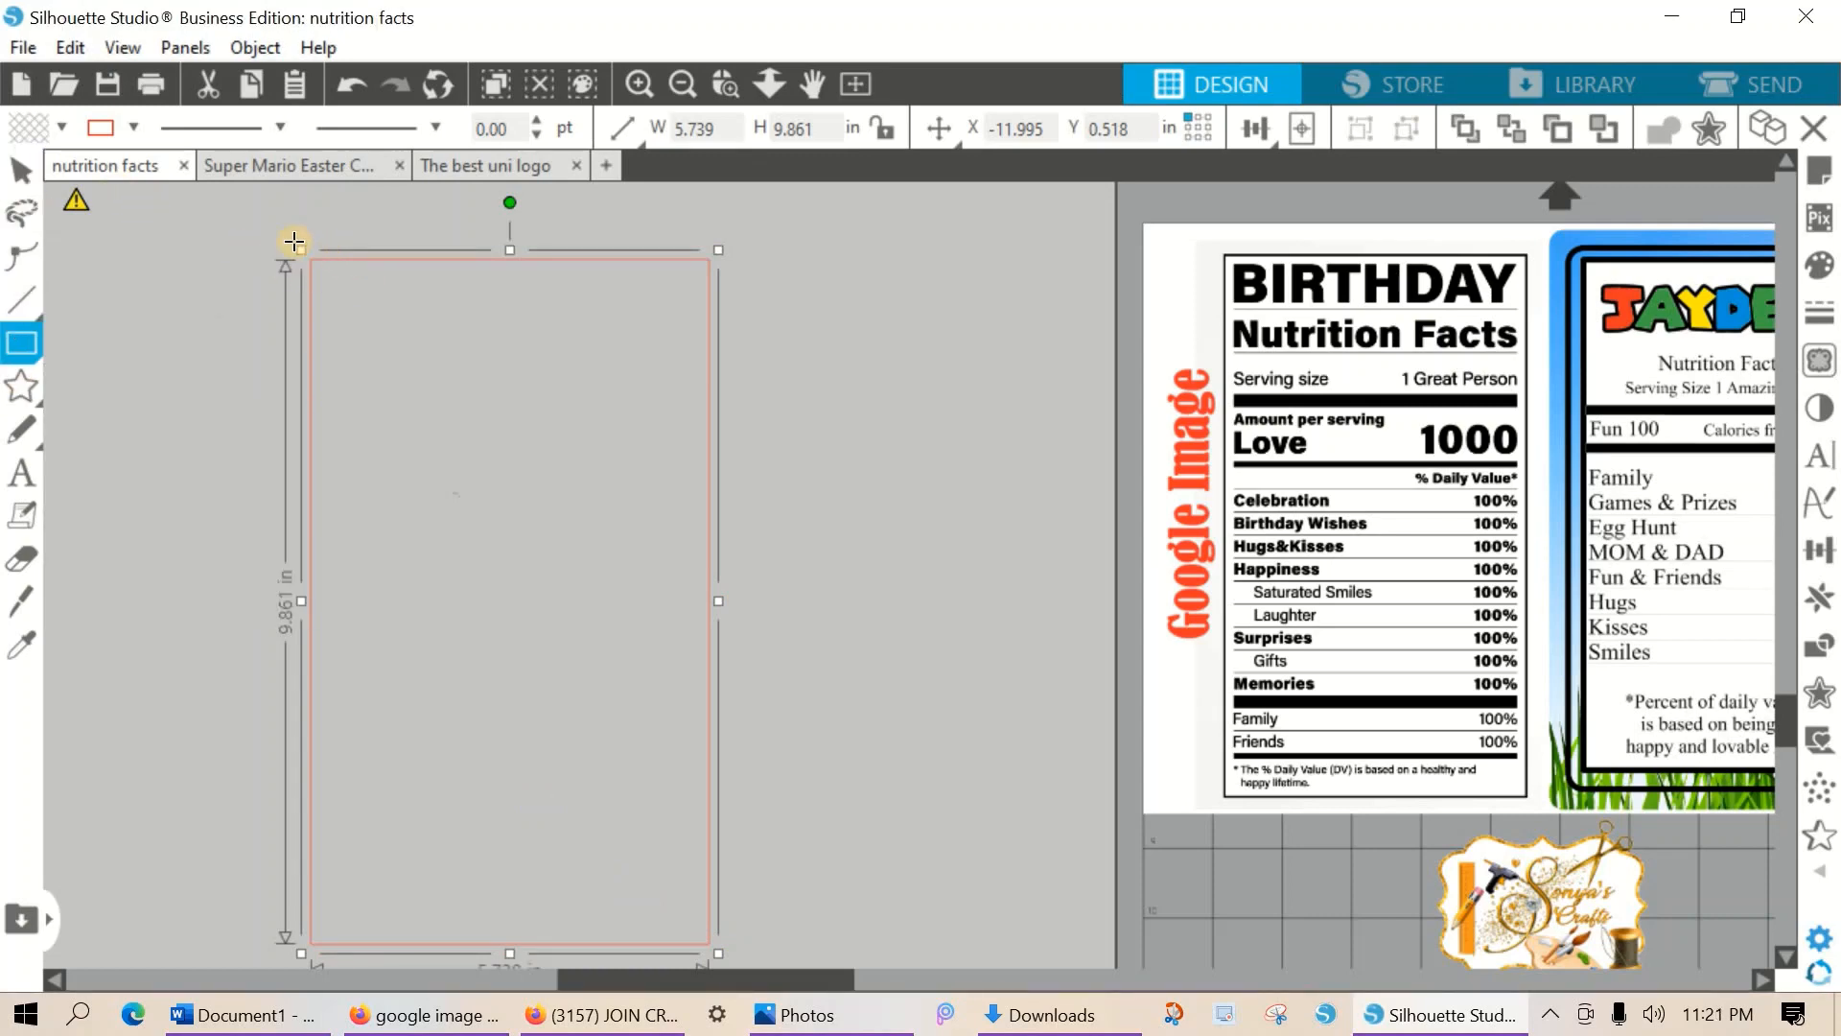
Enlarge the tall rectangle to about 6.1 in wide and 10.5 in high.
left_click(21, 170)
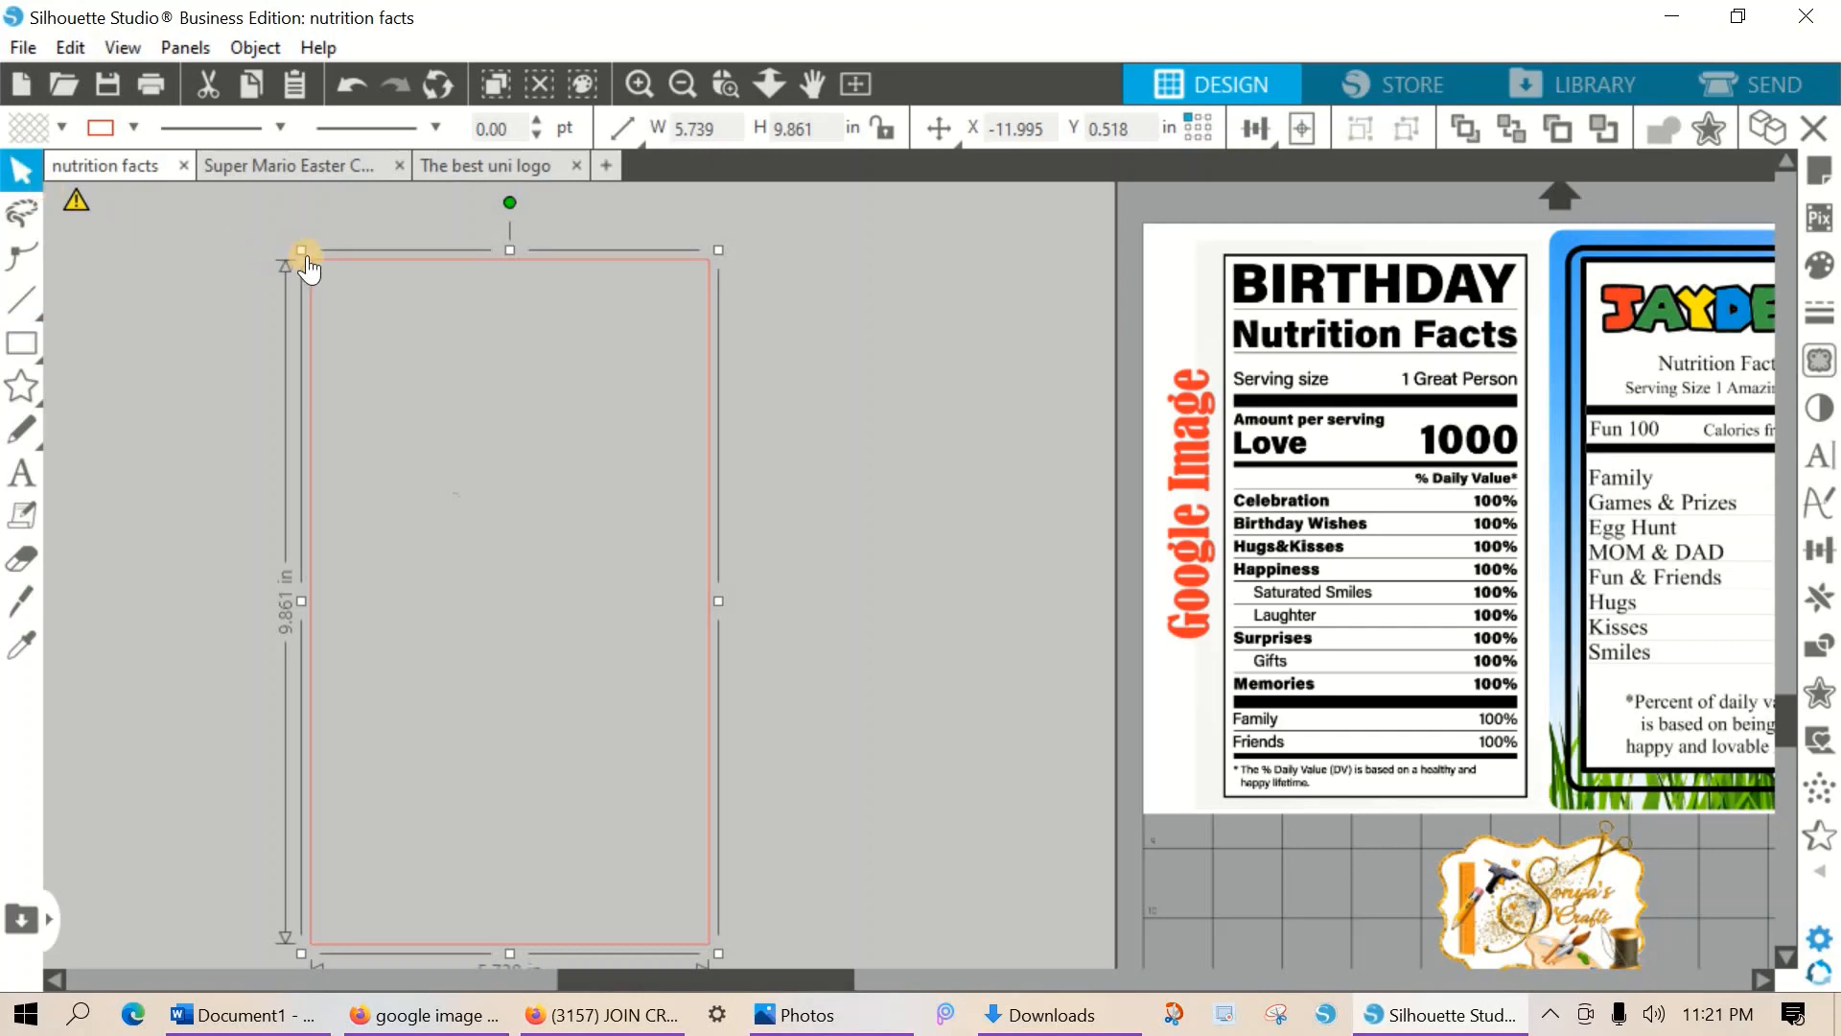
left_click_drag(301, 250, 275, 206)
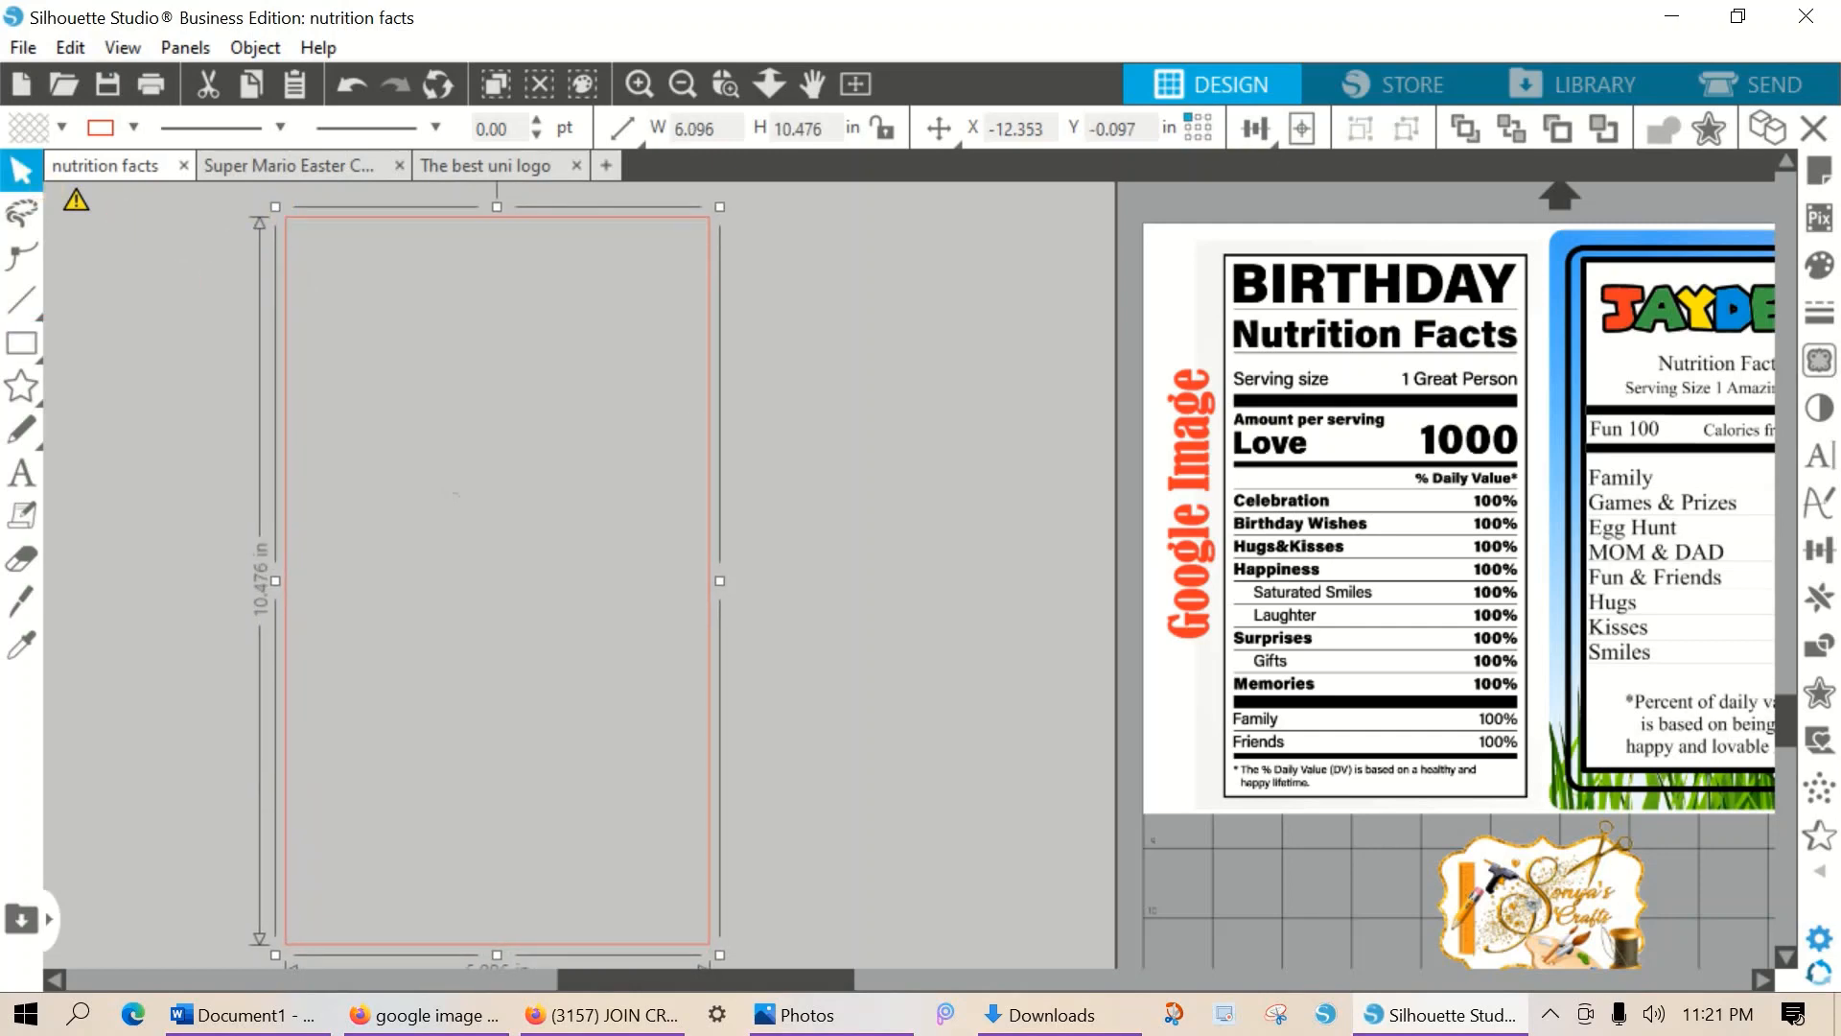
left_click_drag(31, 350, 76, 352)
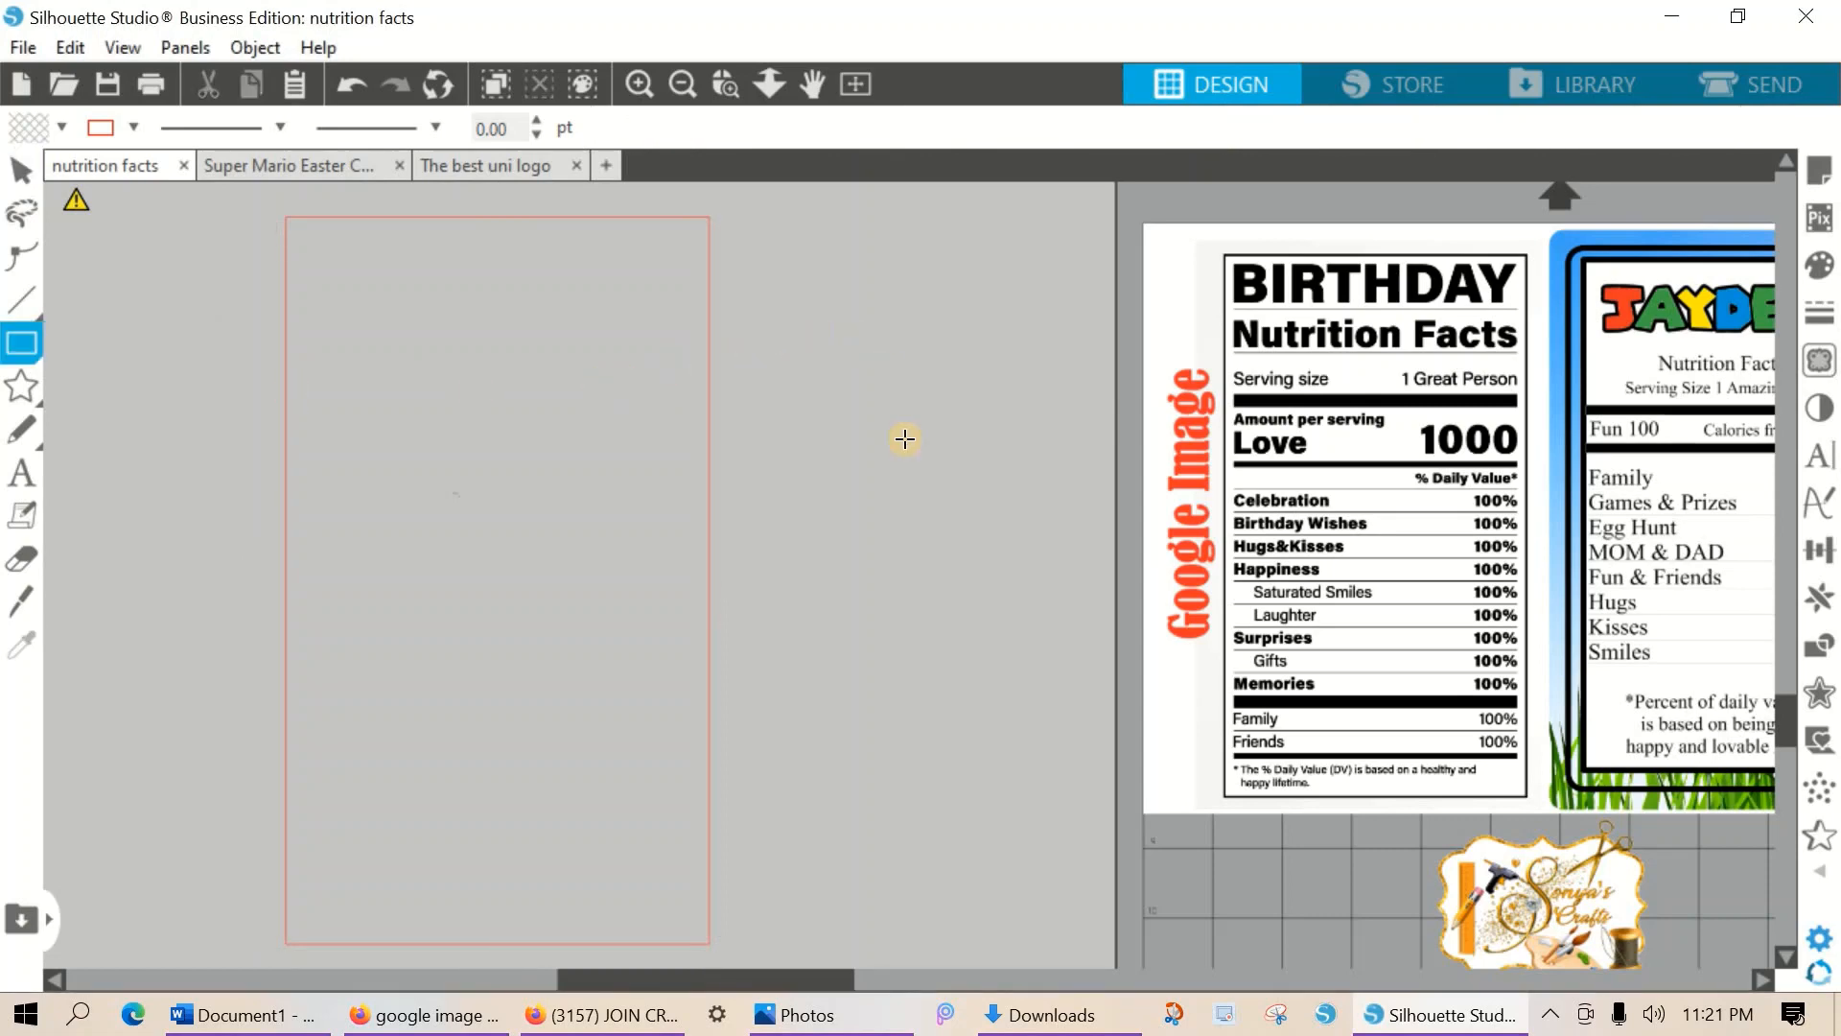
left_click_drag(858, 388, 986, 635)
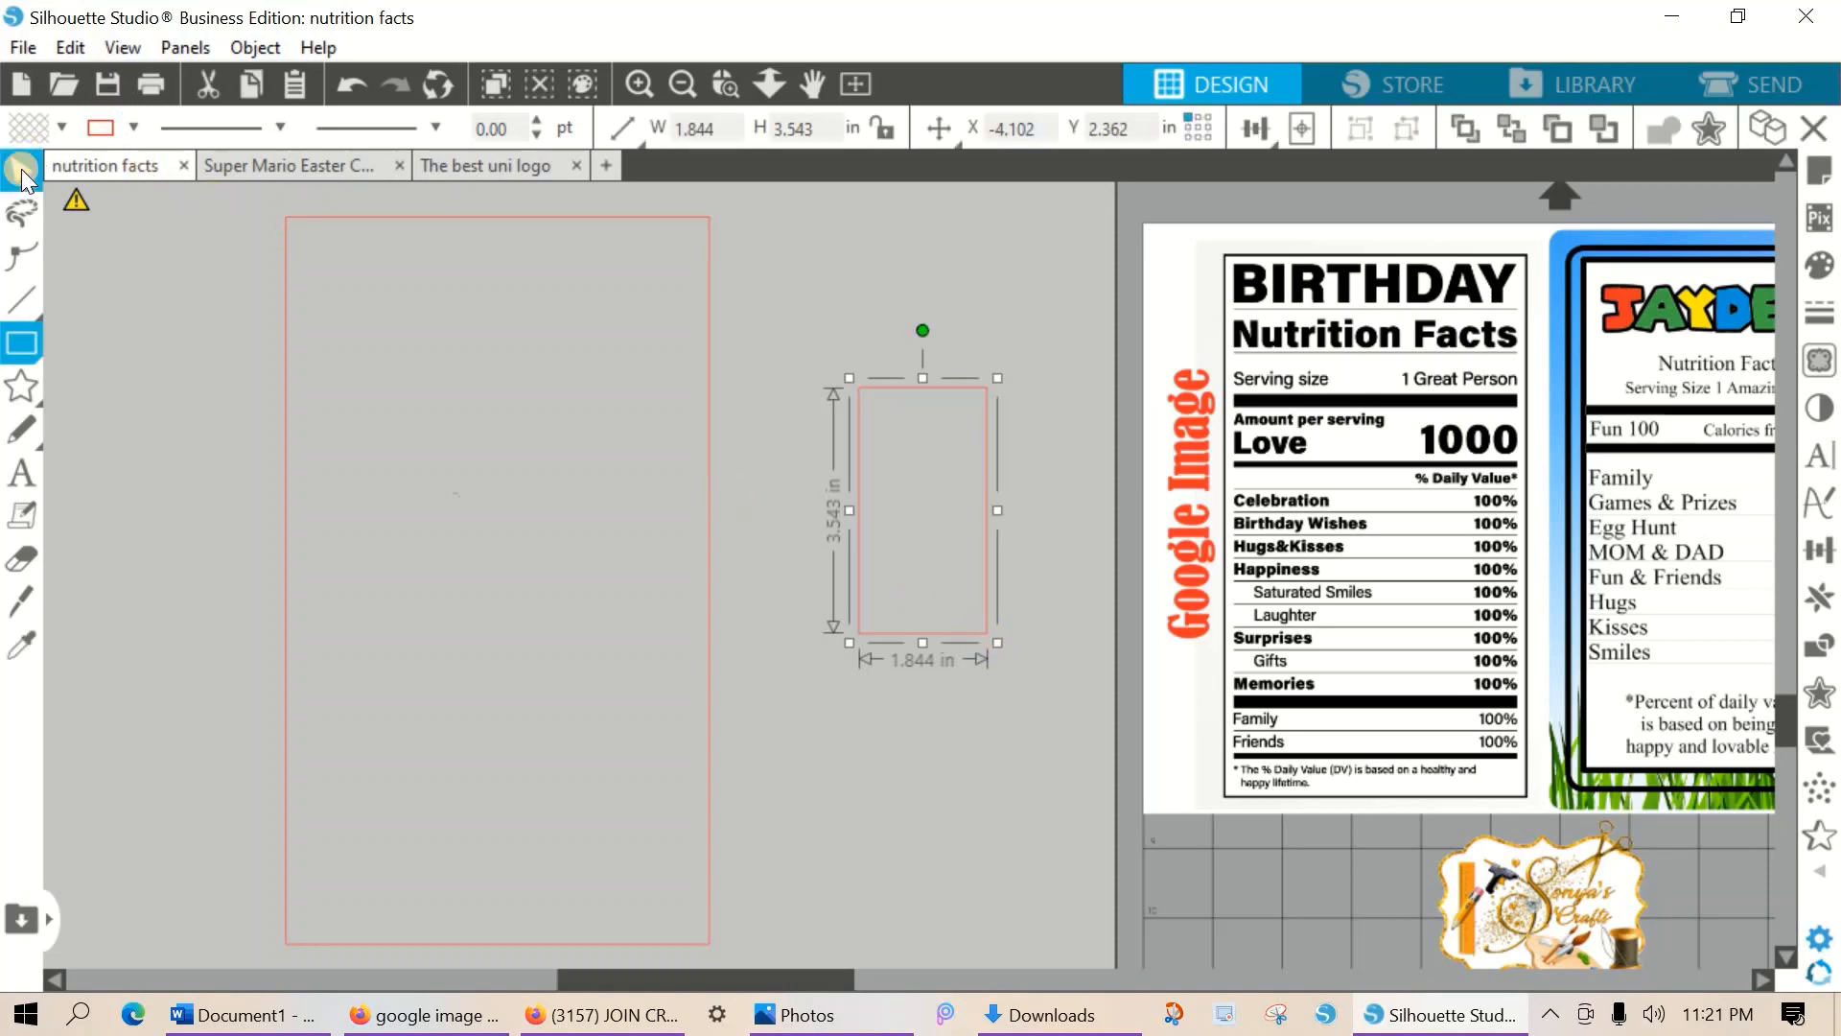
left_click(23, 171)
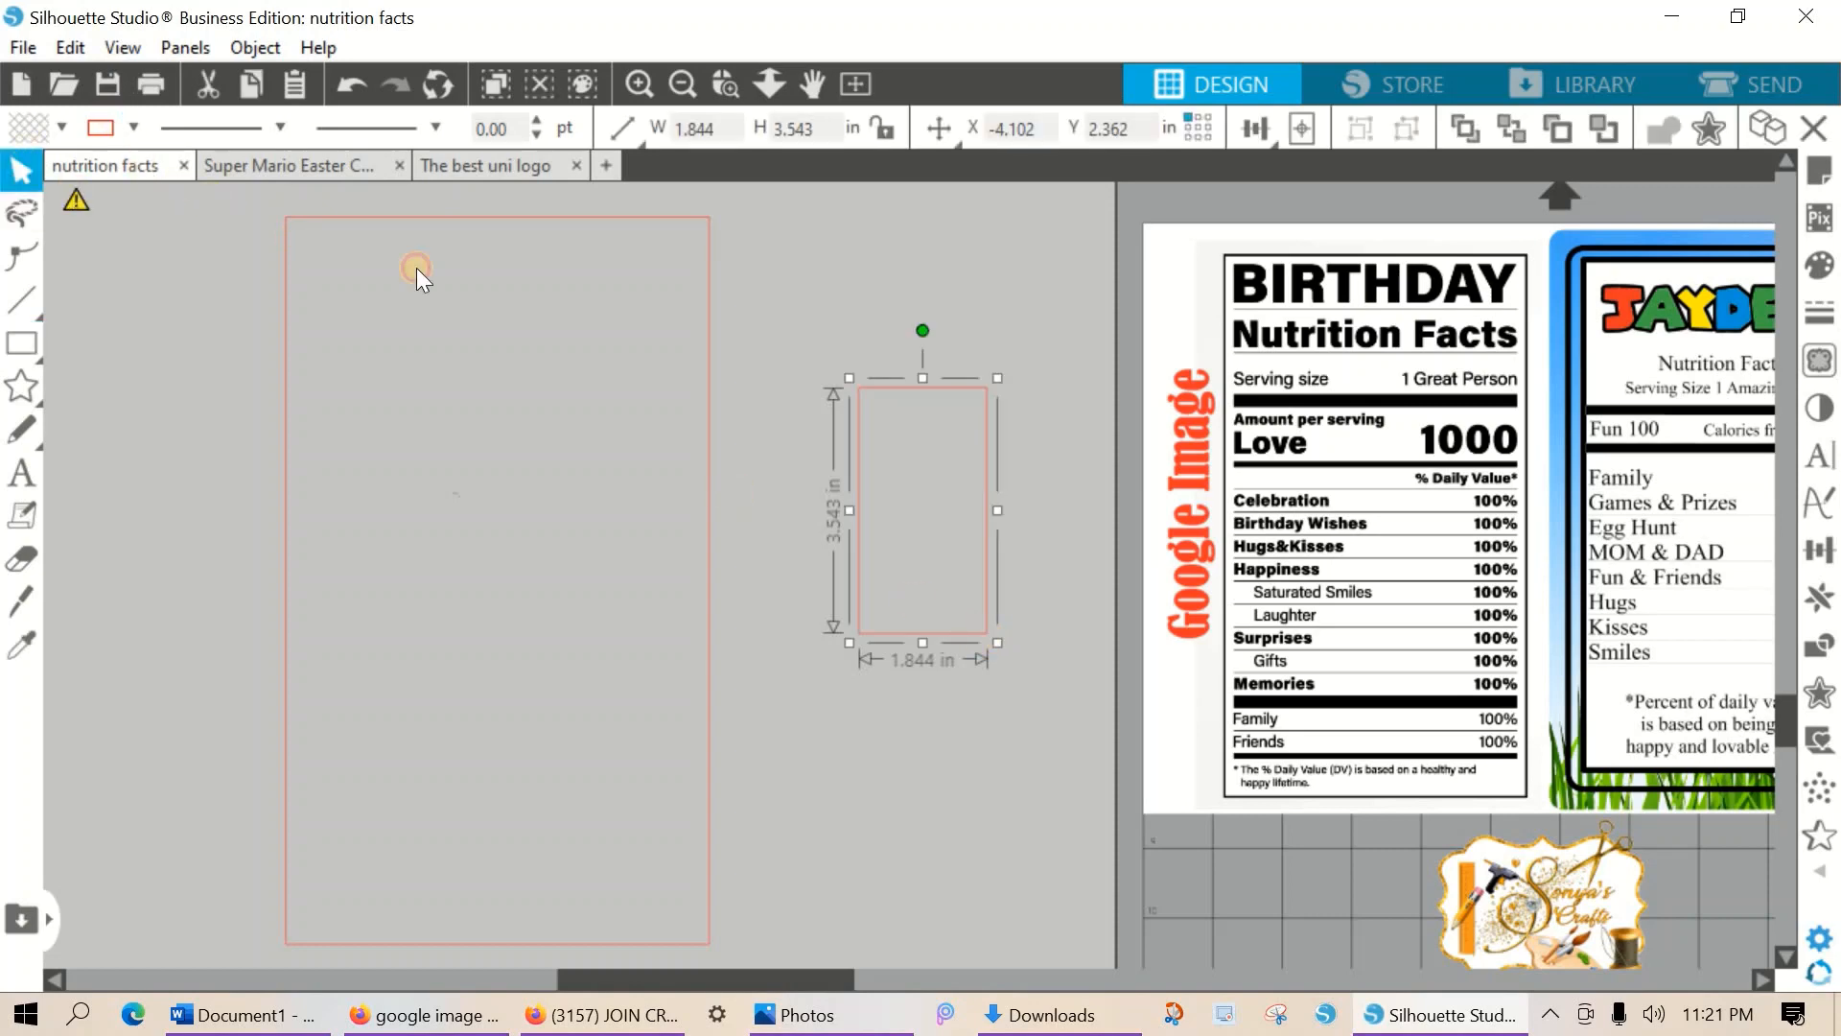
left_click(898, 383)
key("Delete")
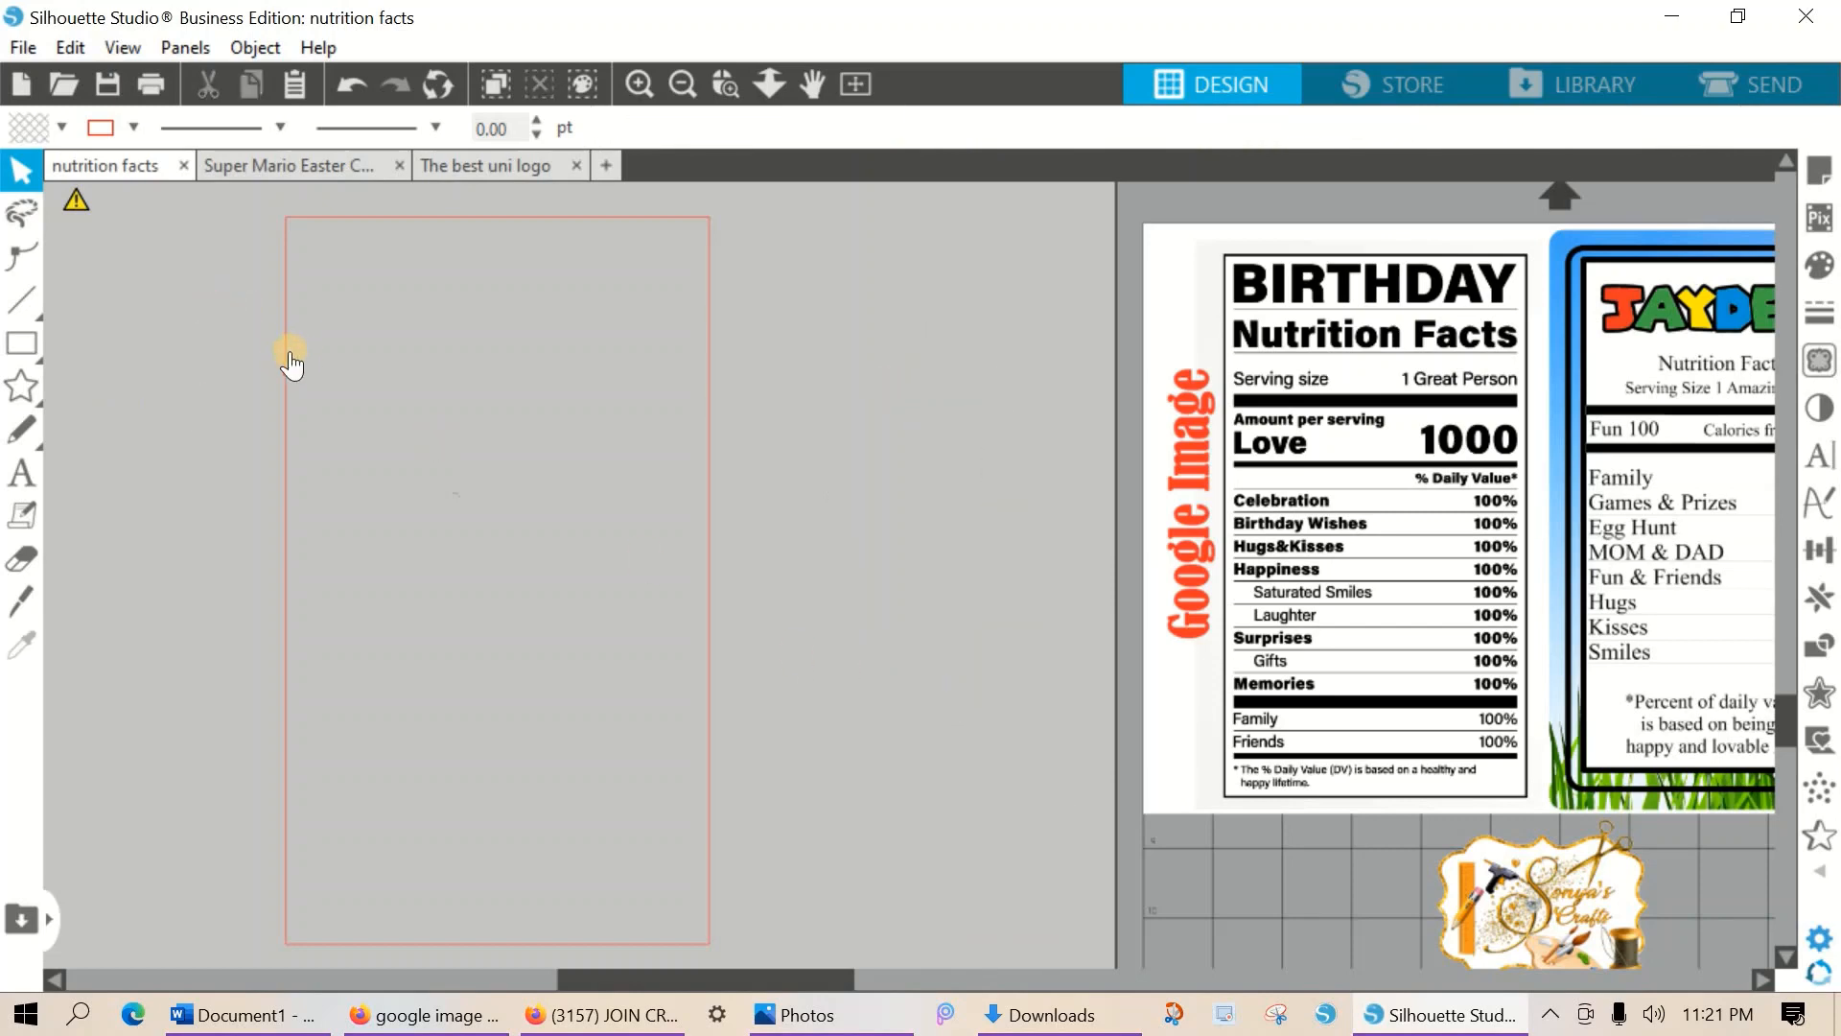
Fill the large rectangle with white and change its outline colour to white.
left_click(290, 351)
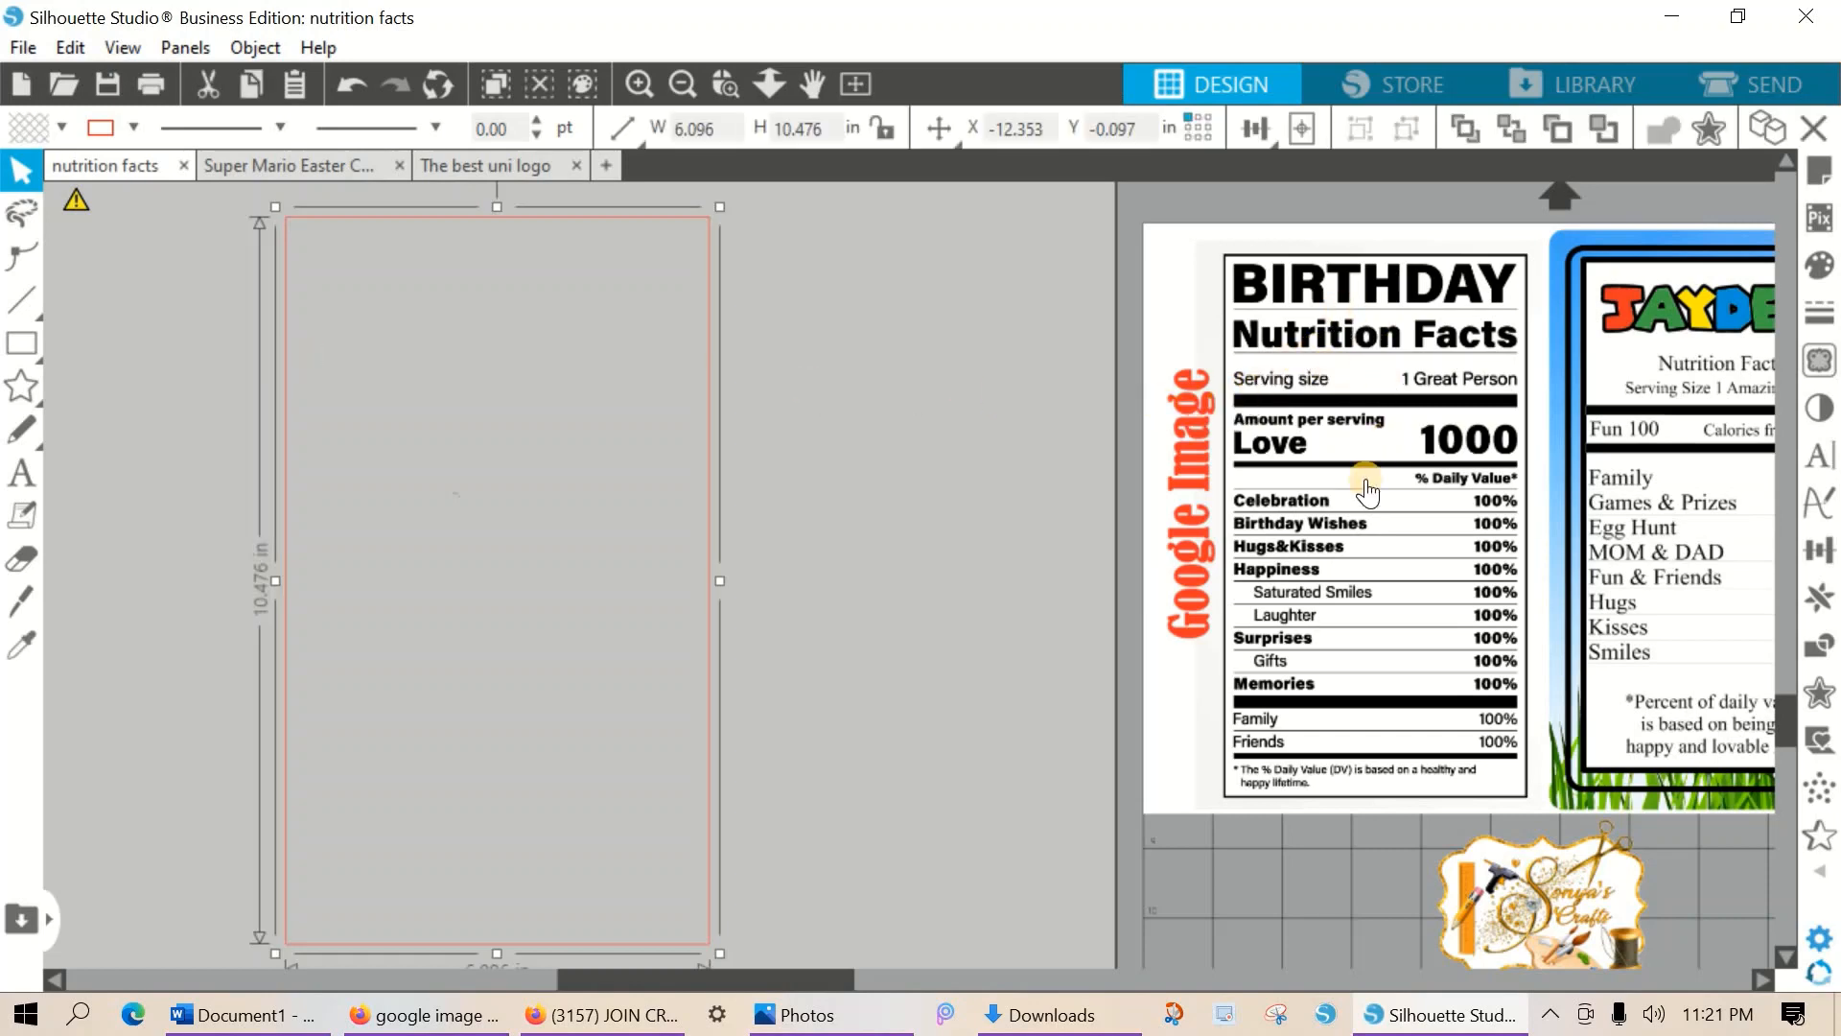
left_click(1819, 265)
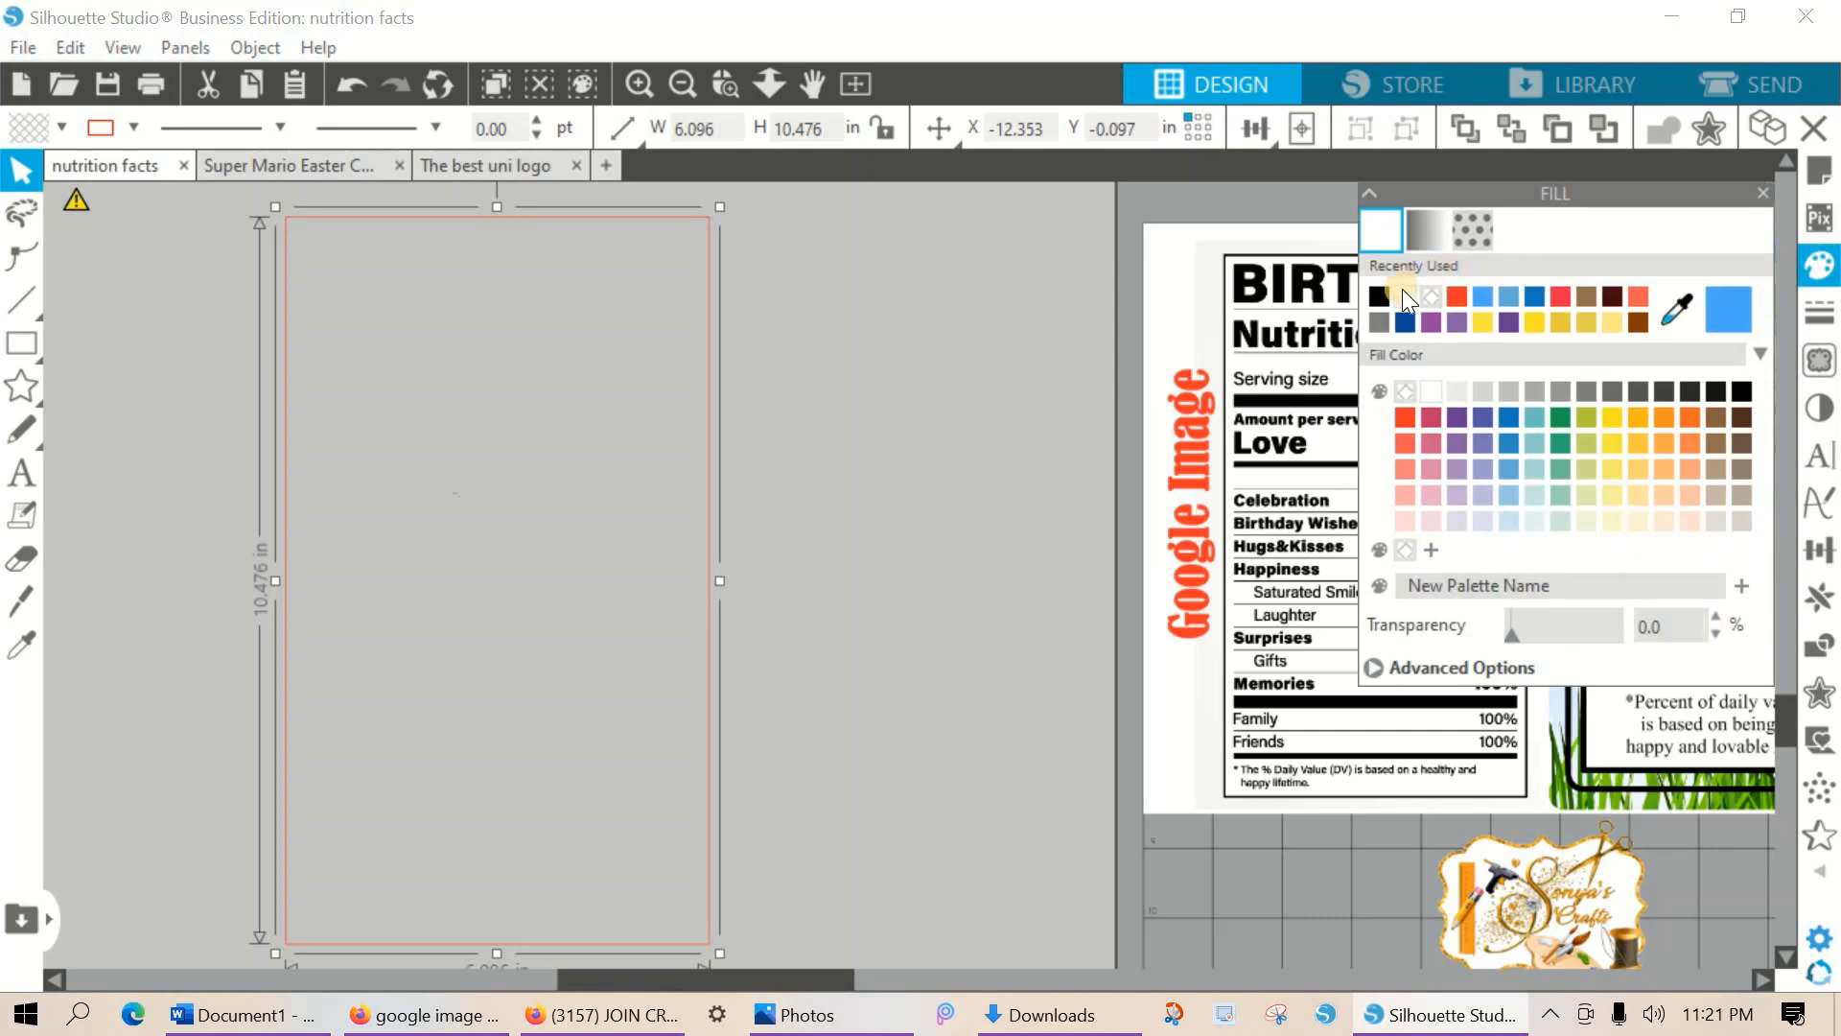
left_click(1406, 296)
left_click(1819, 312)
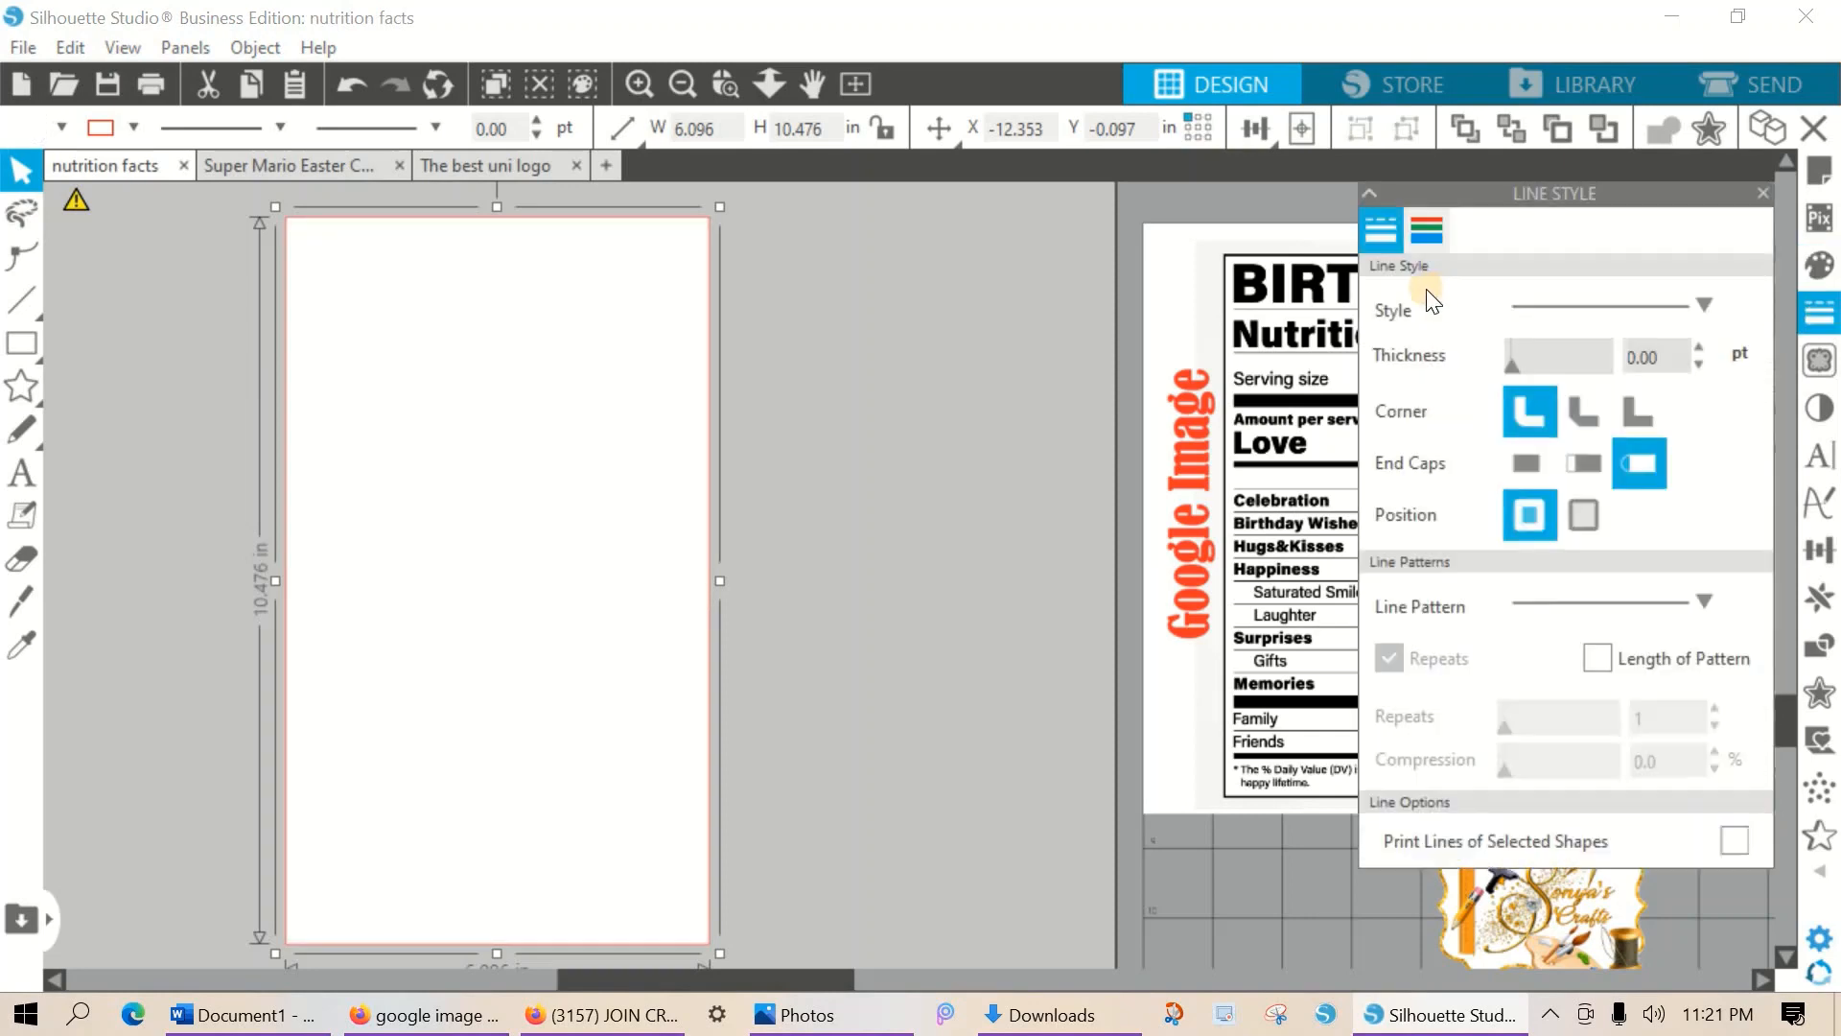
left_click(1426, 230)
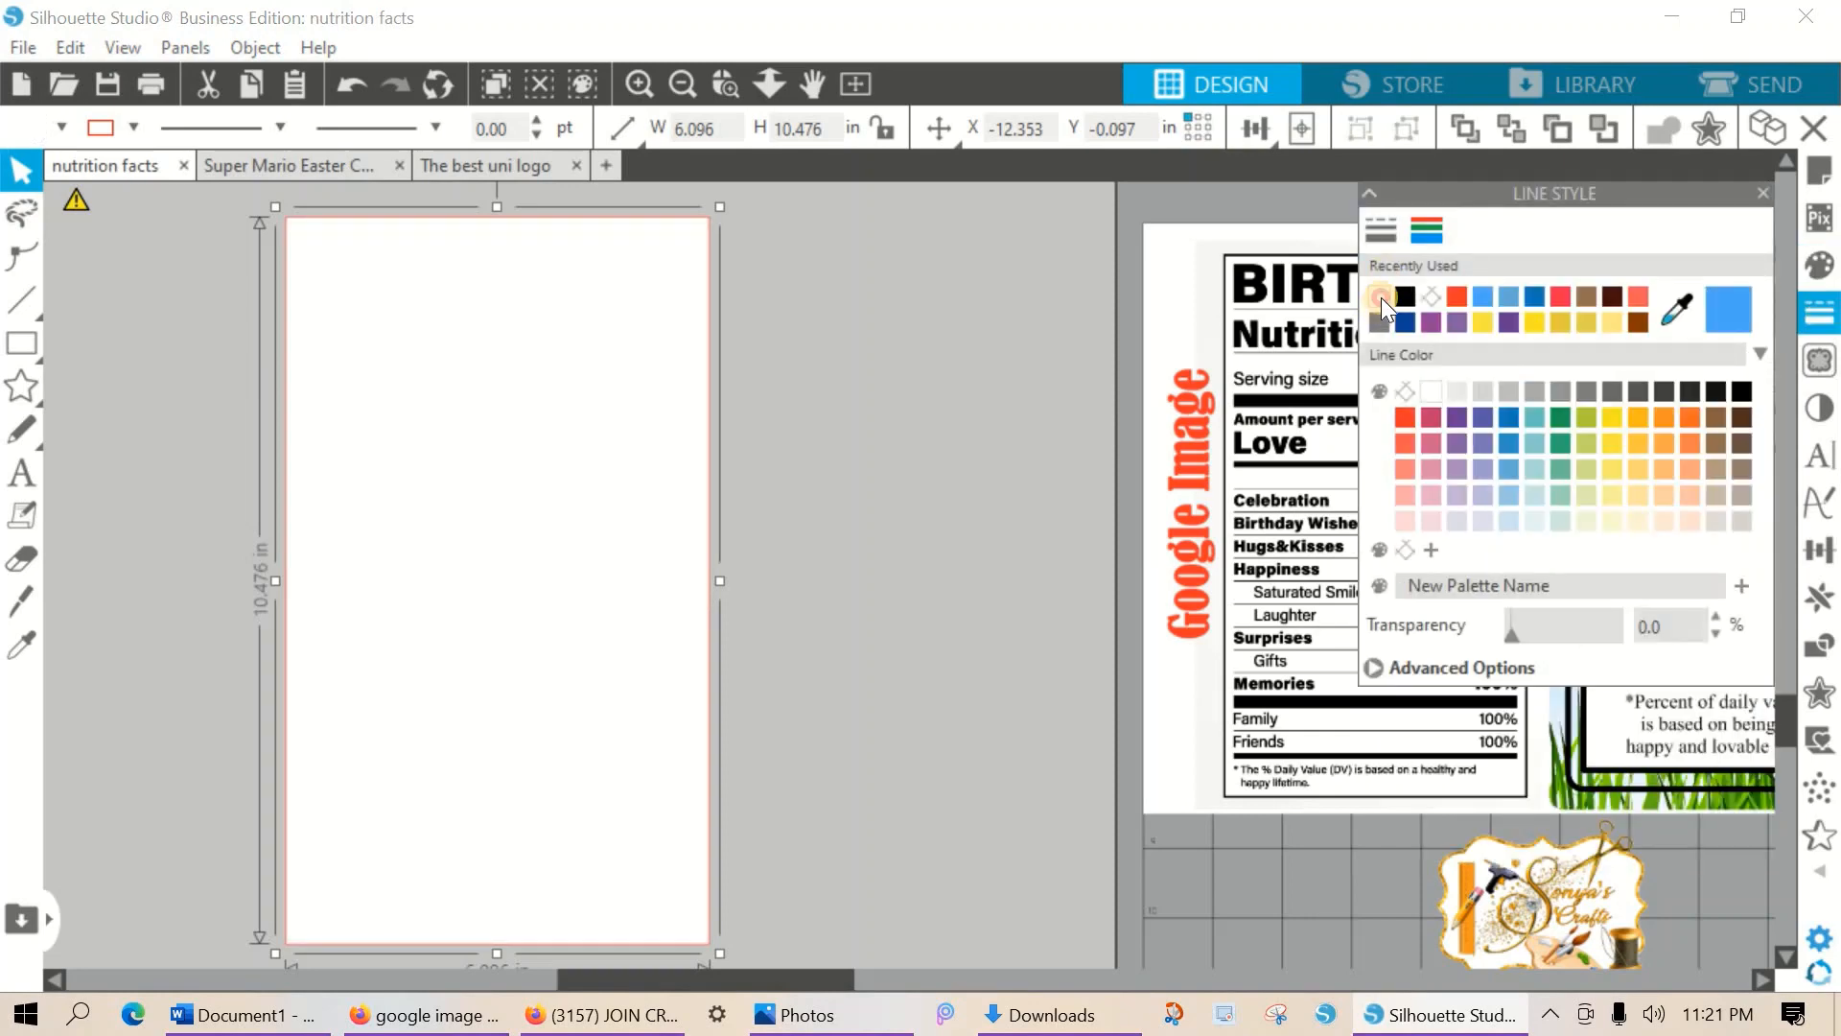
left_click(1381, 297)
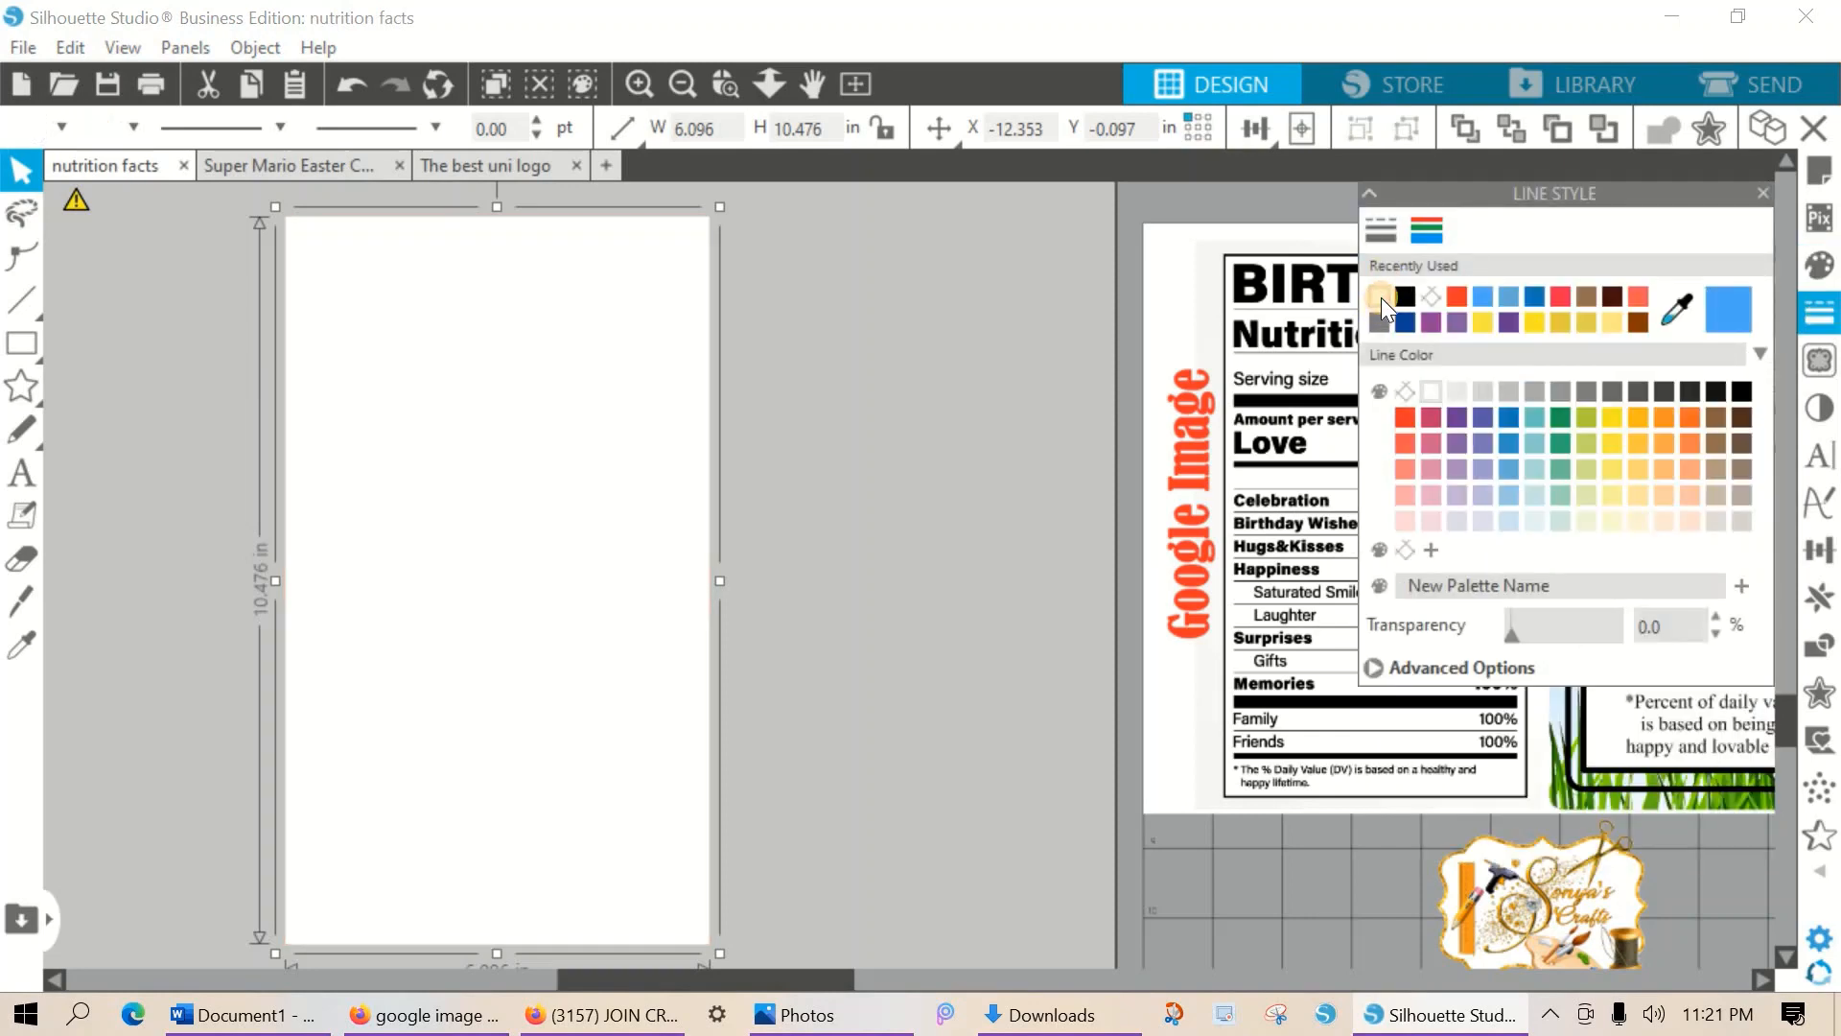
left_click(1762, 192)
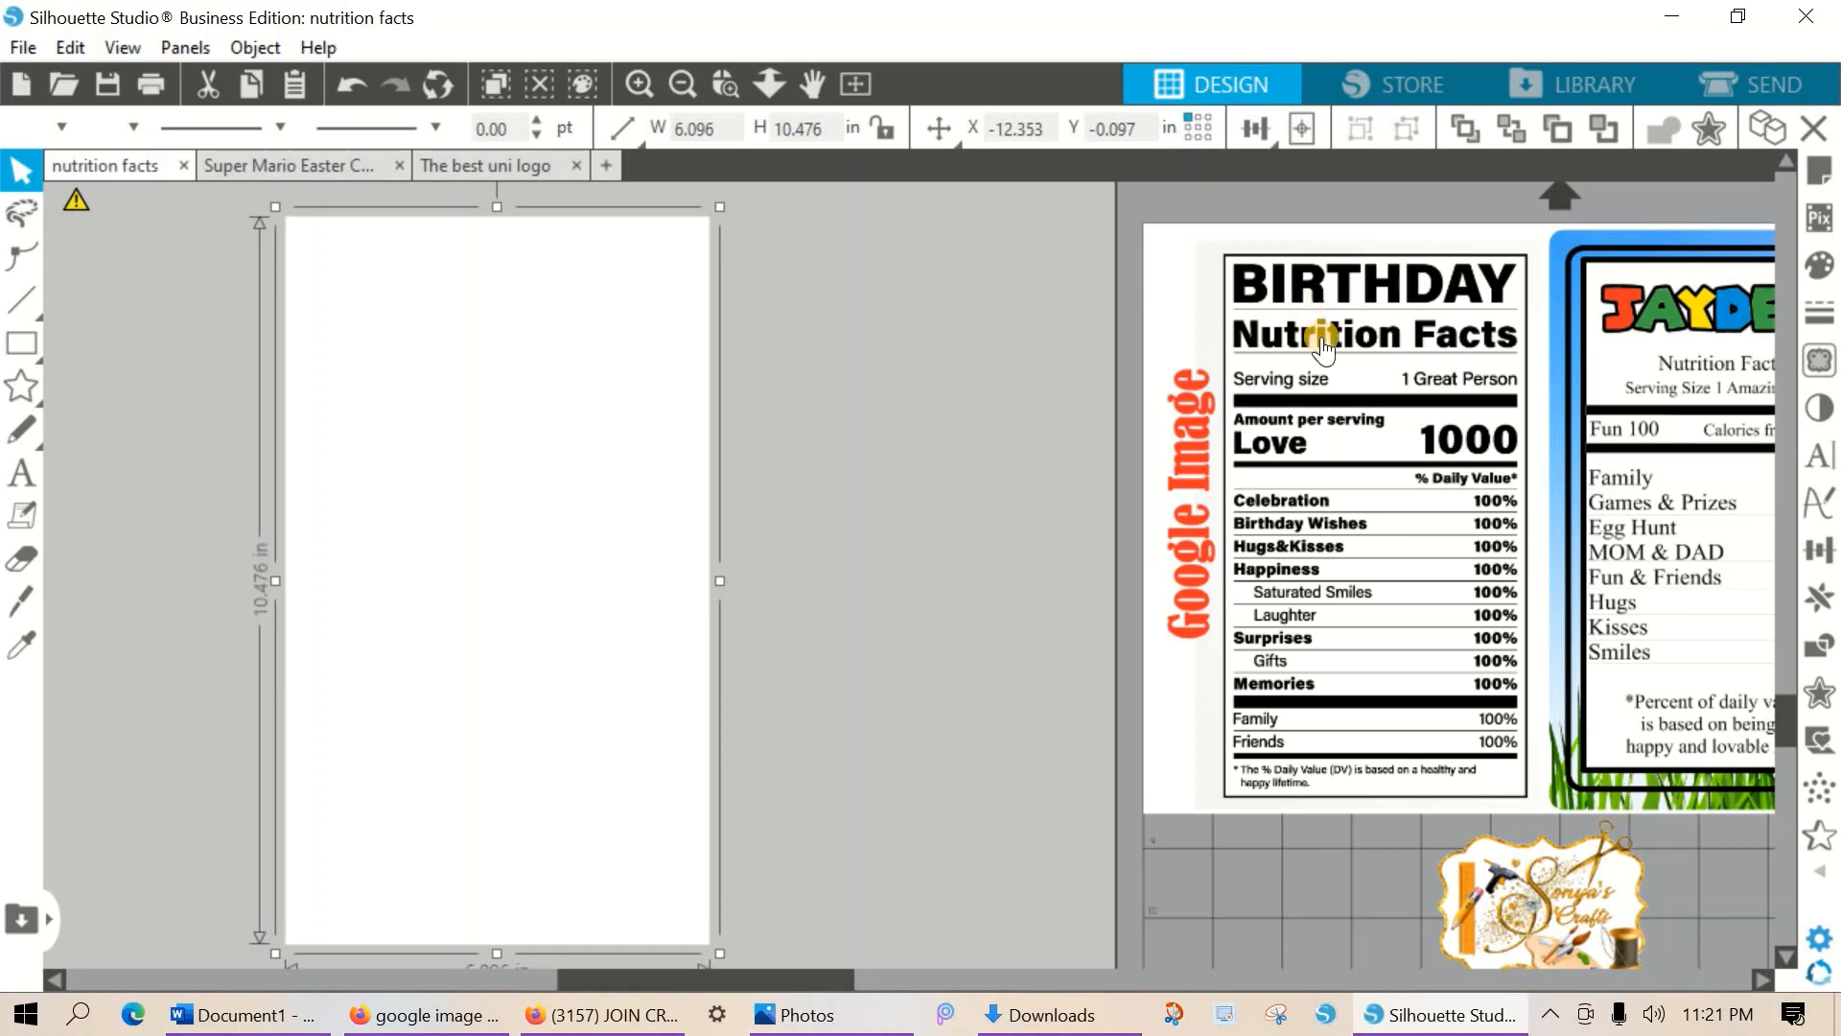
Move the white rectangle closer to the reference label and give it a black outline 5 pt thick.
left_click(562, 518)
left_click_drag(700, 337, 992, 336)
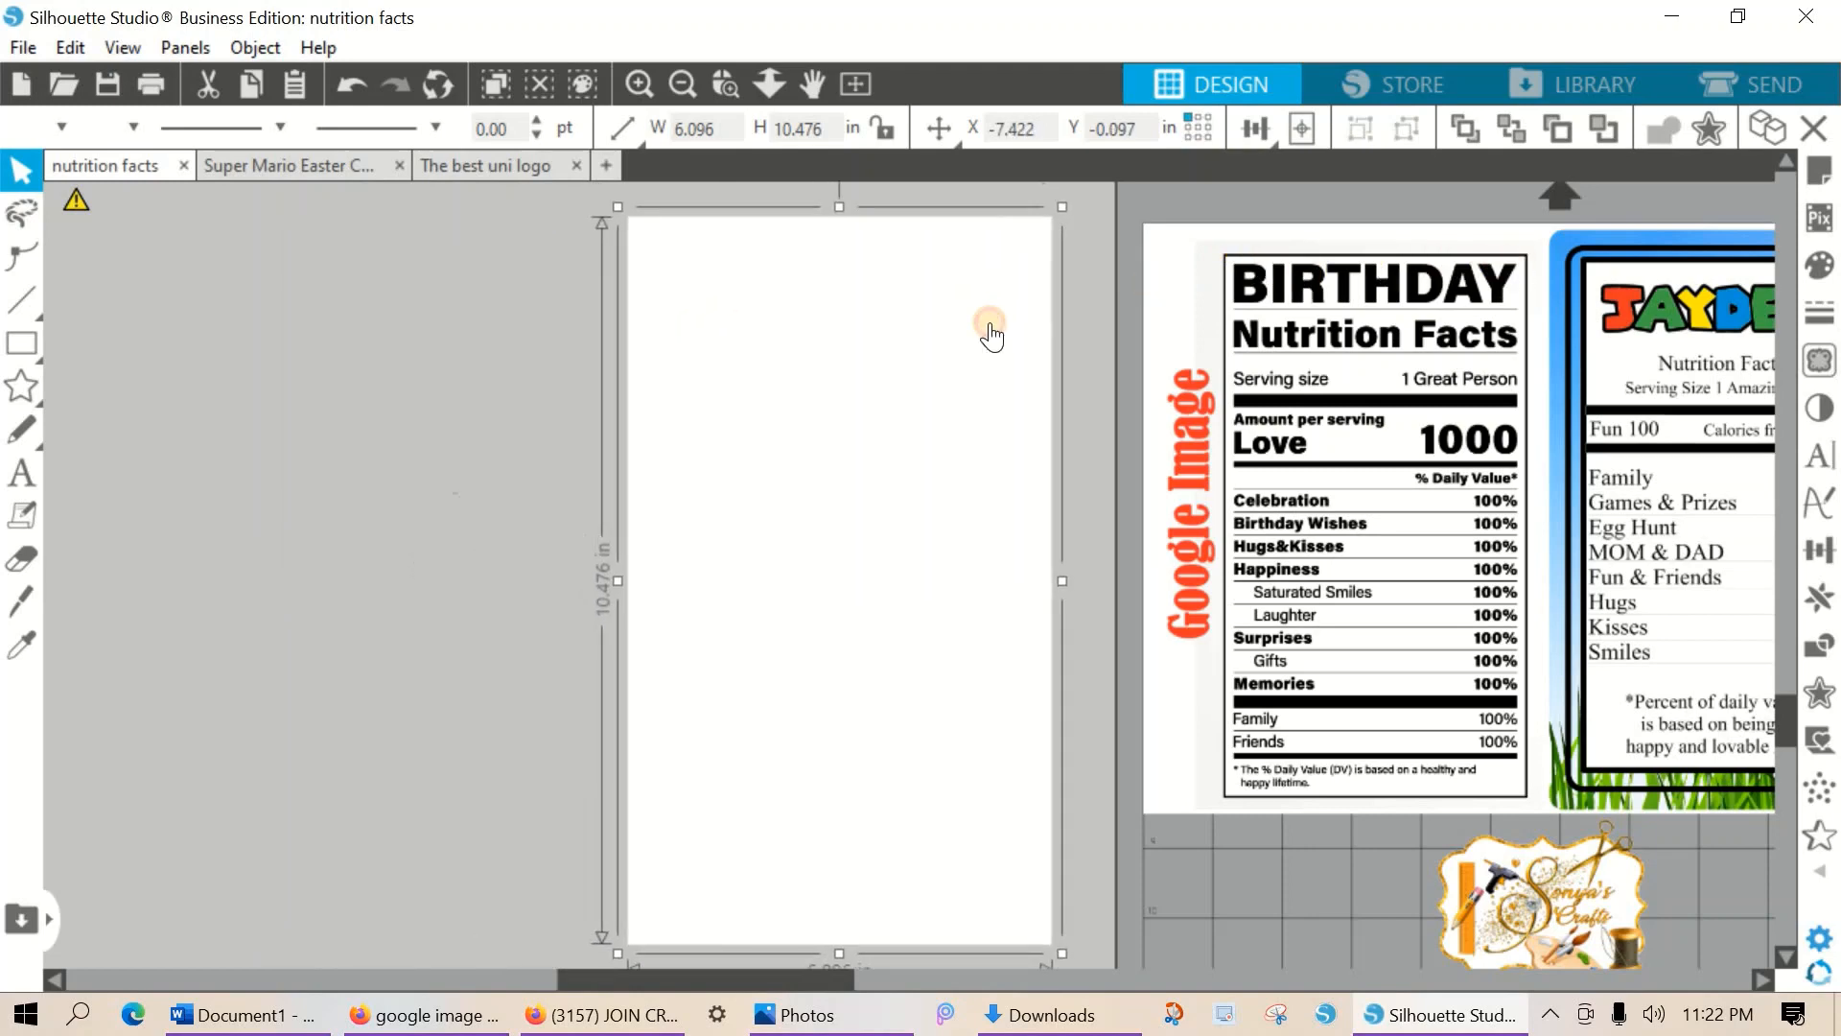
left_click(1824, 317)
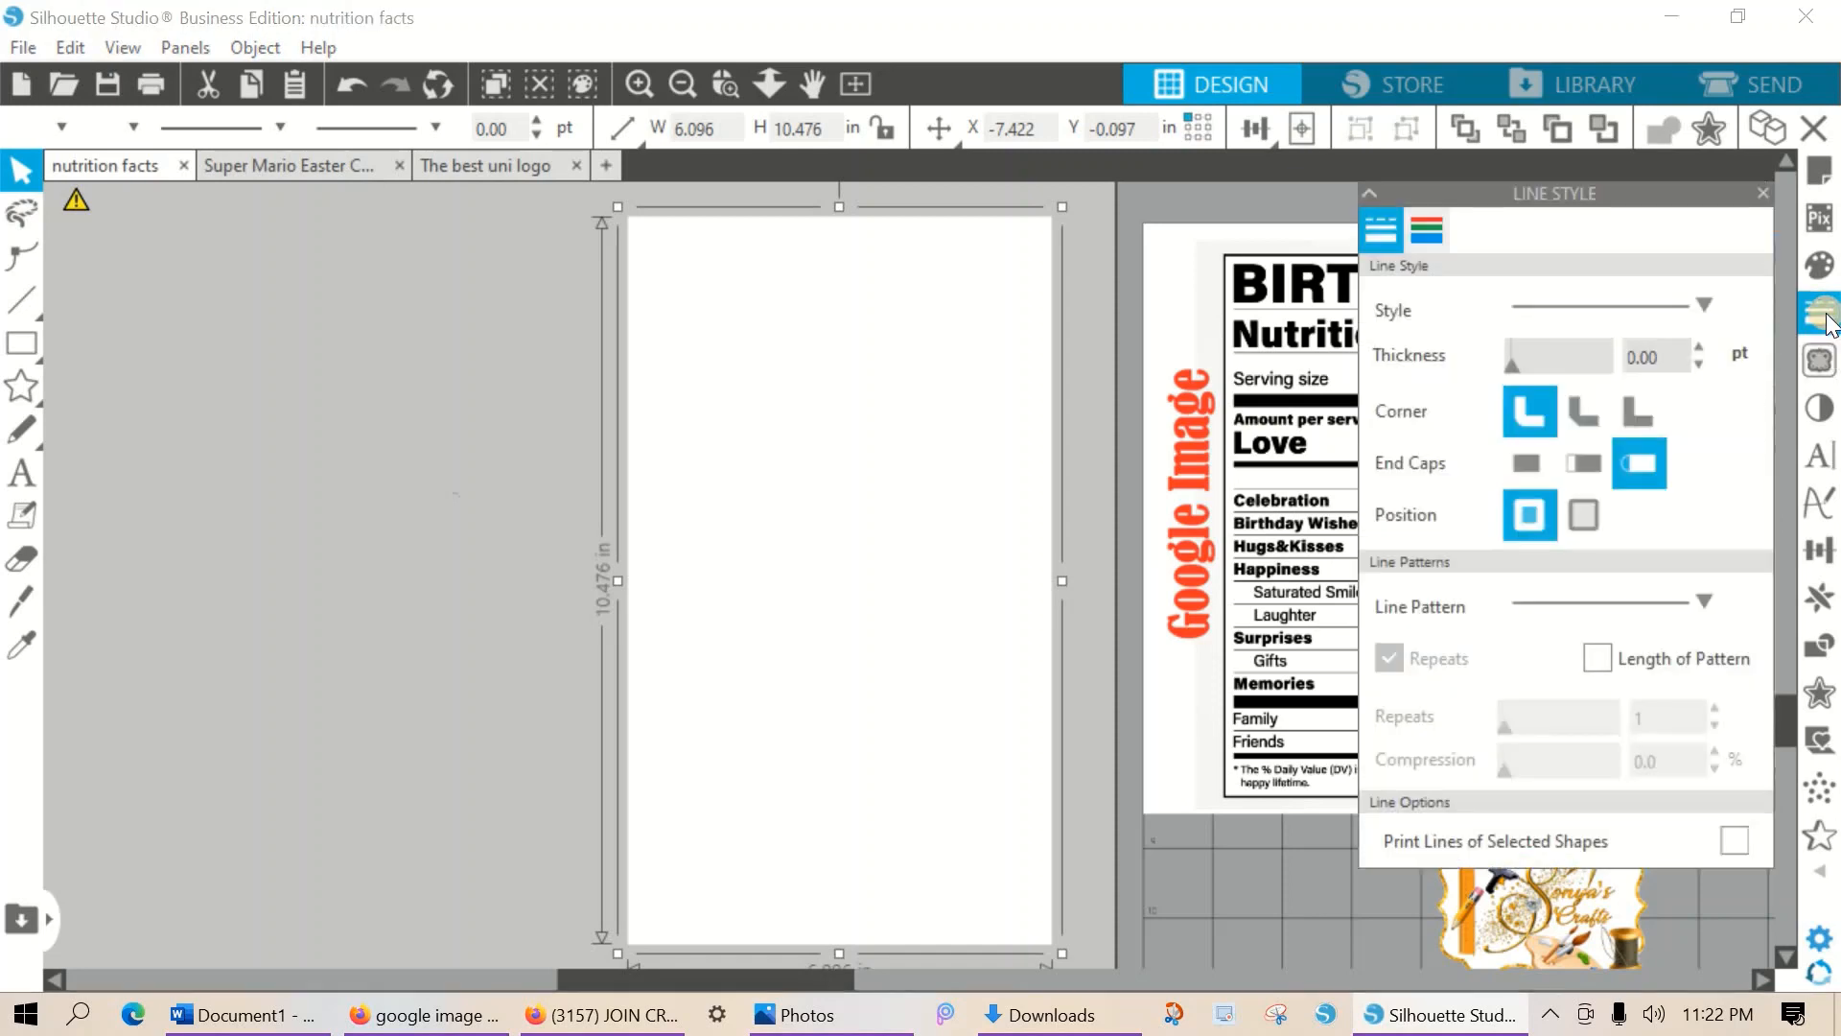
left_click(1429, 232)
left_click(1402, 293)
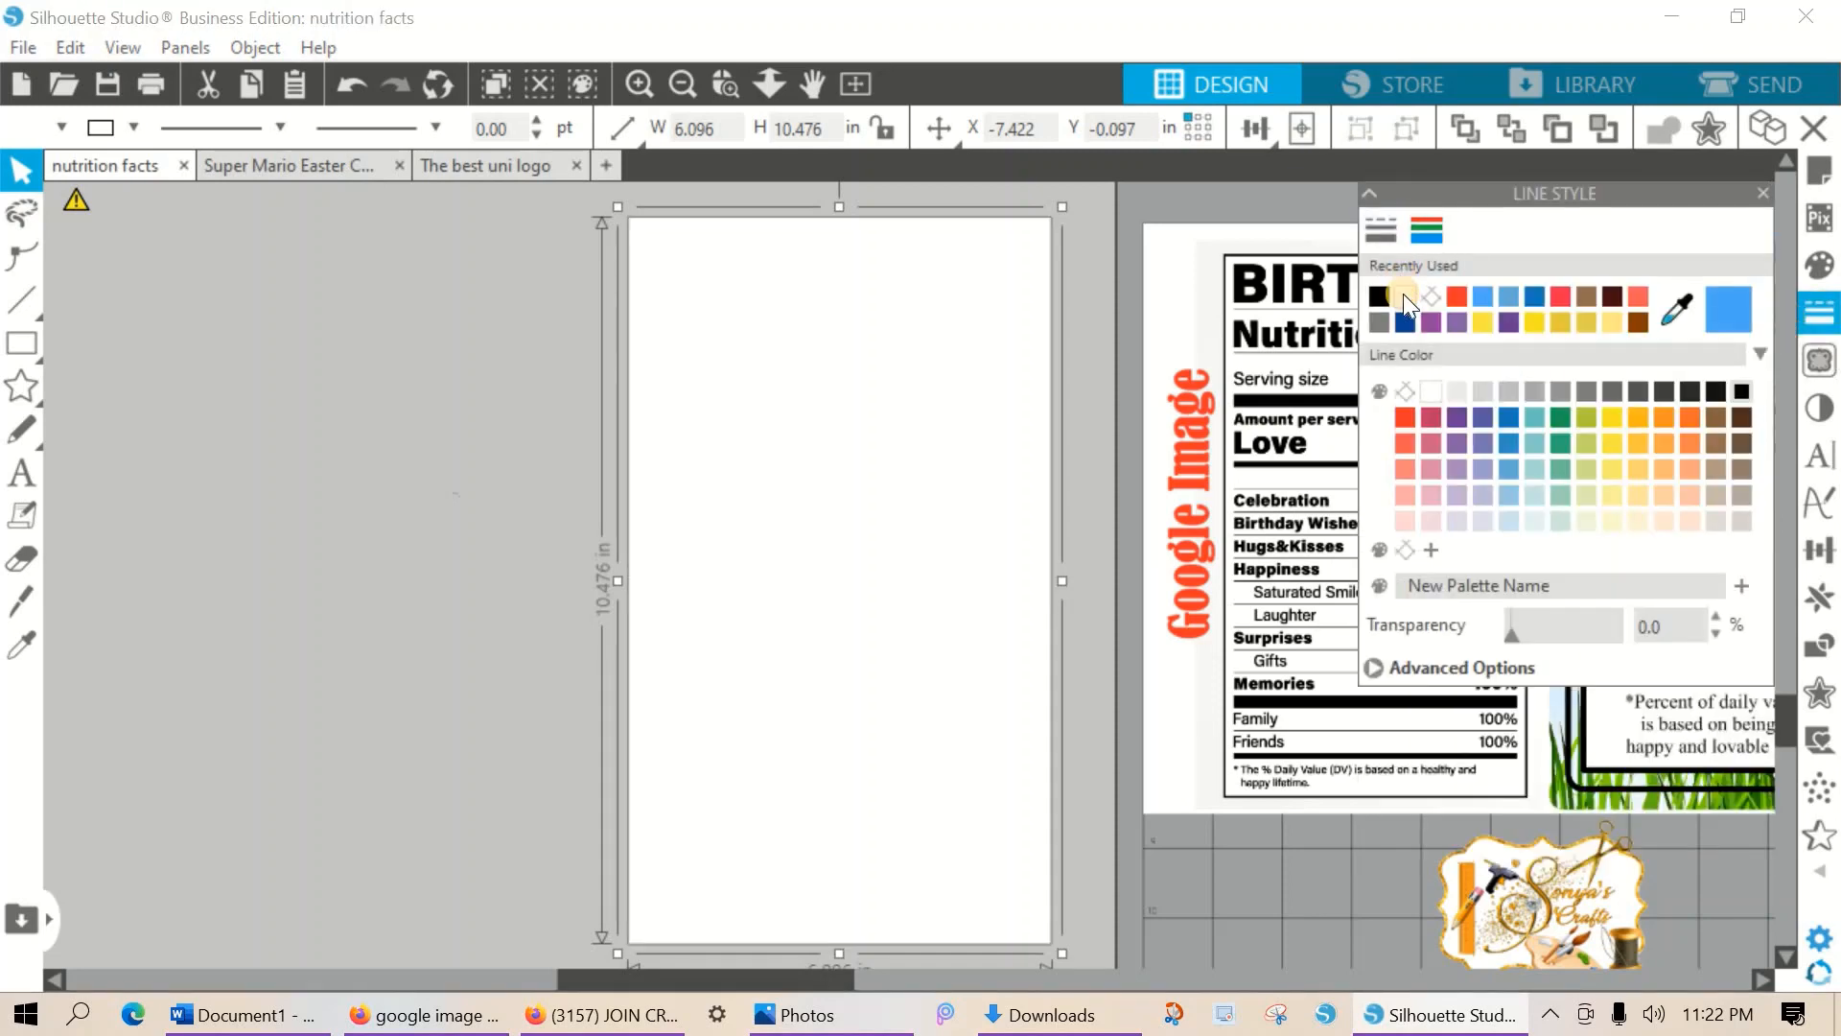
left_click(1383, 237)
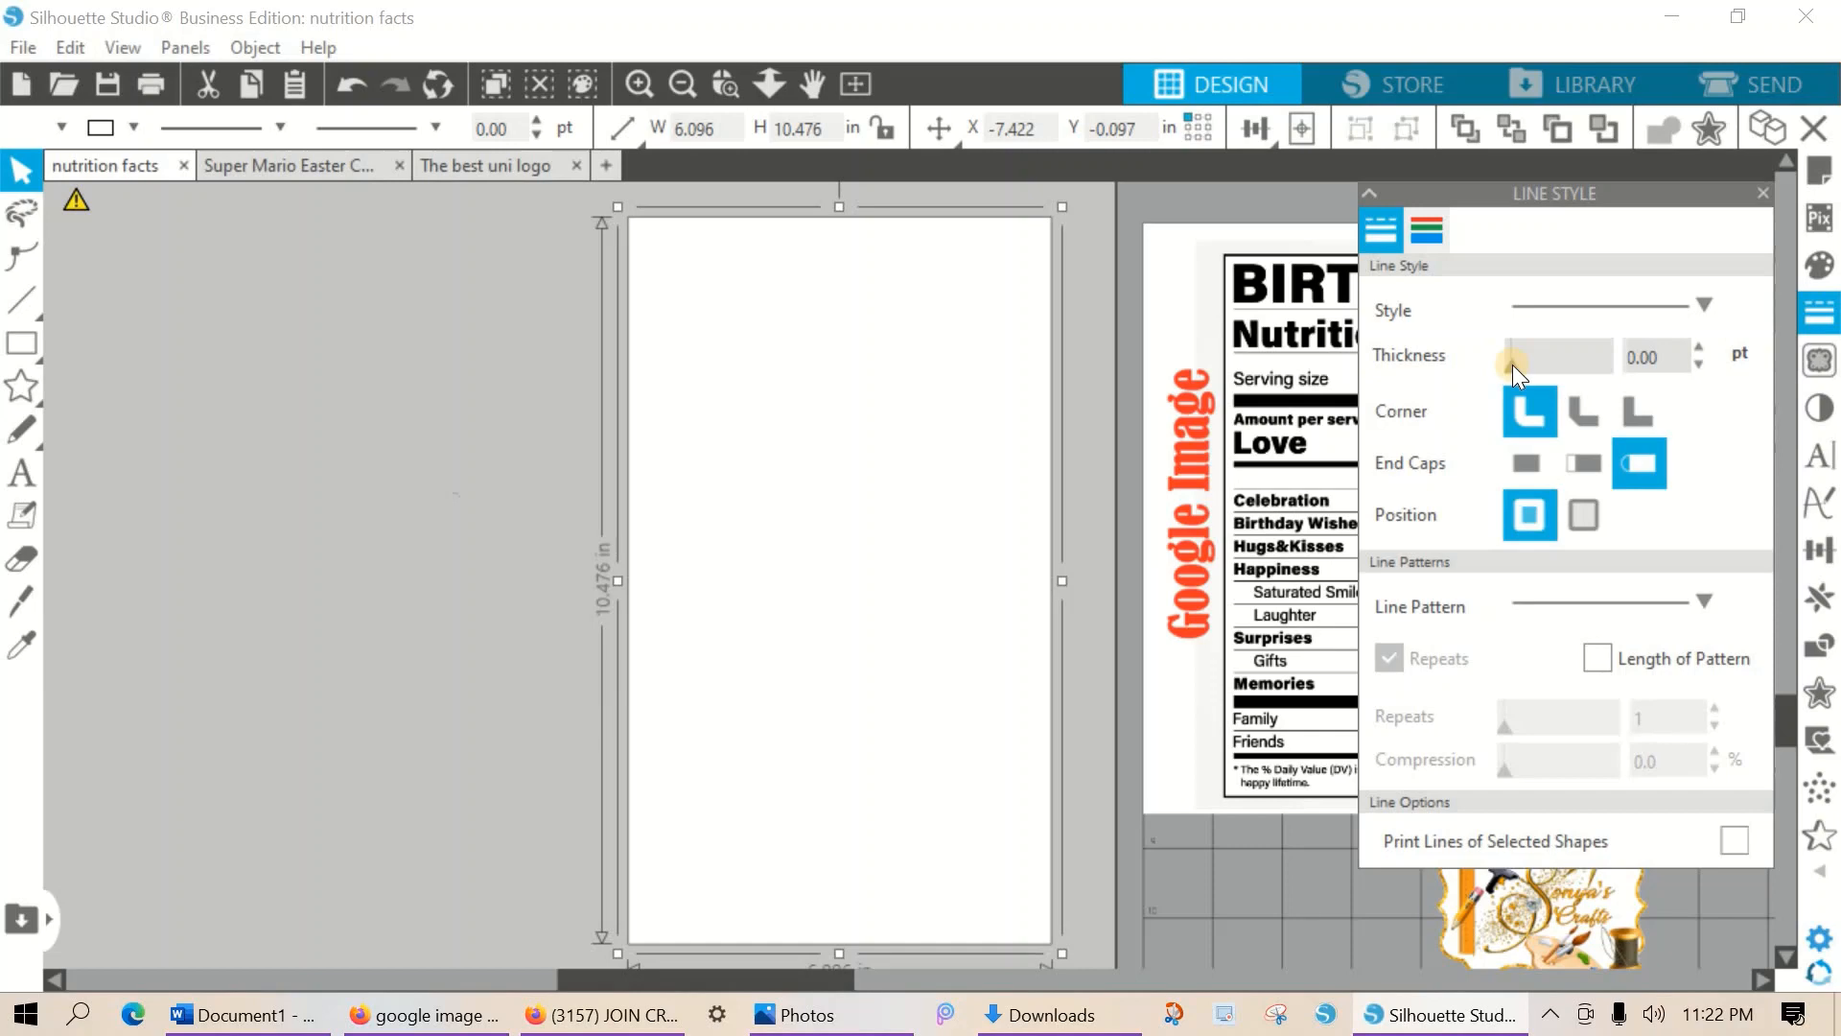
left_click_drag(1511, 364, 1538, 393)
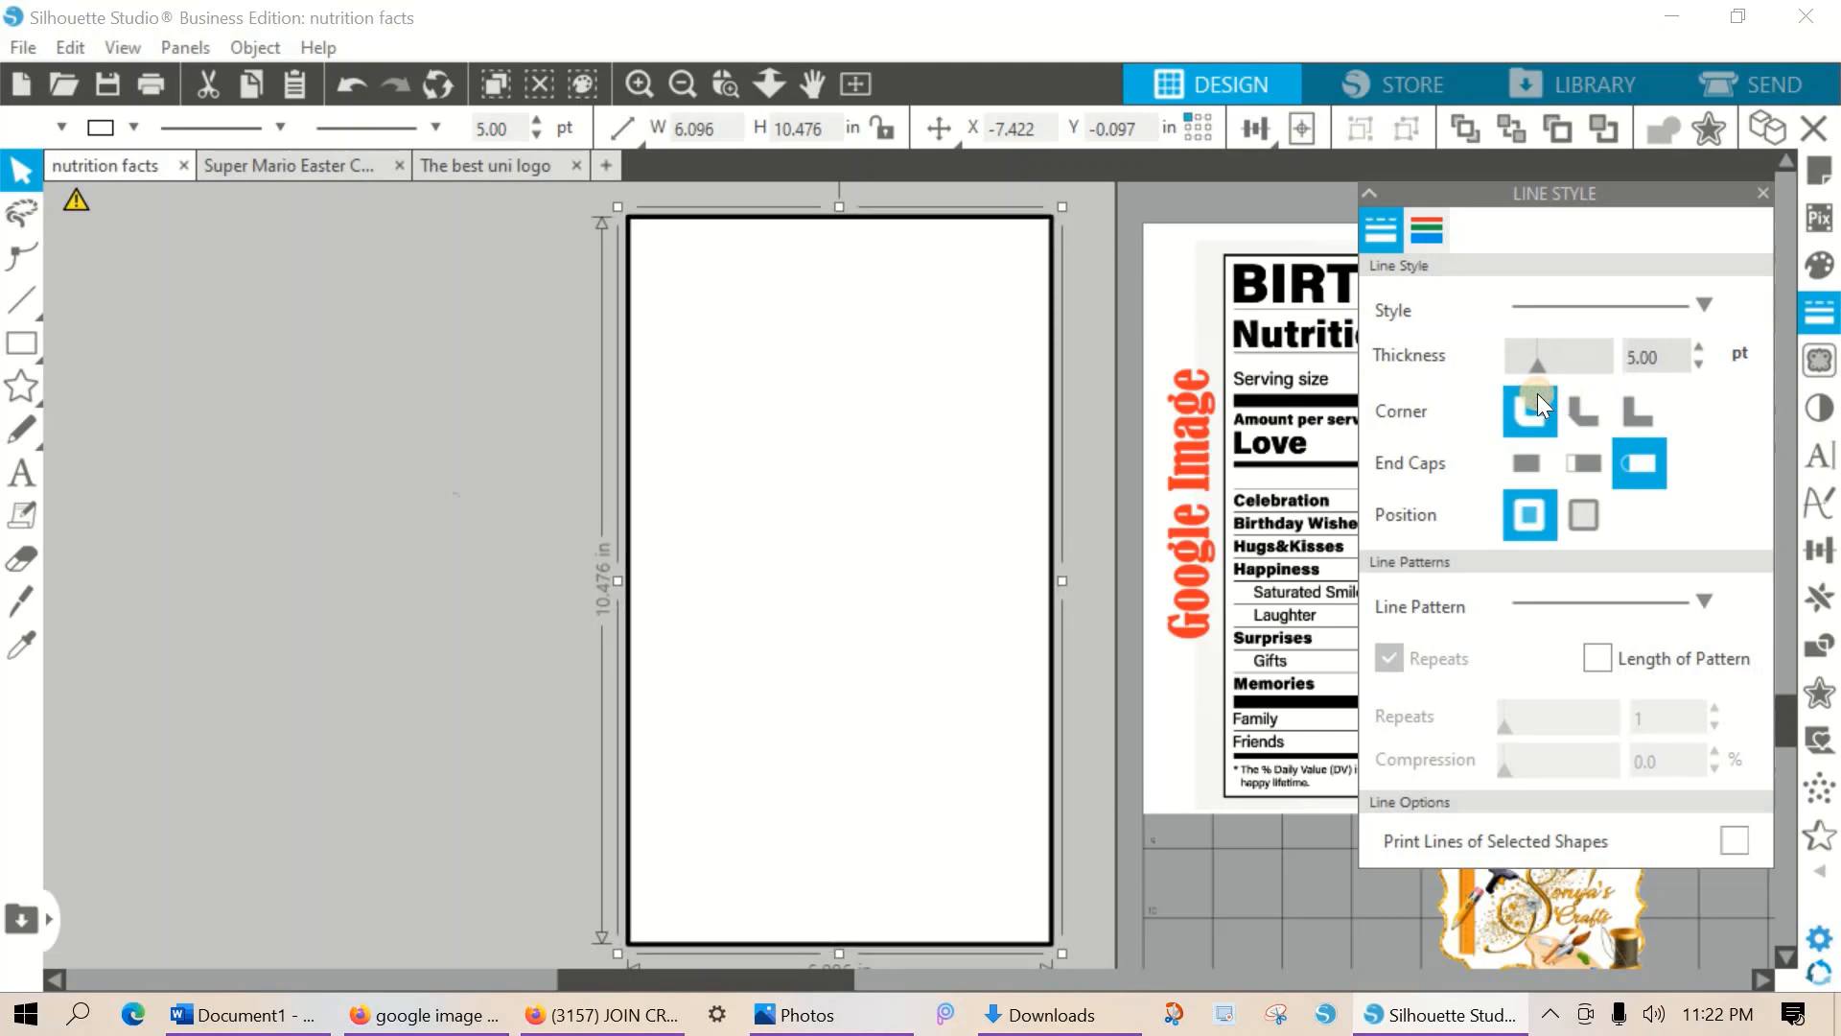
left_click(1091, 329)
left_click(1759, 194)
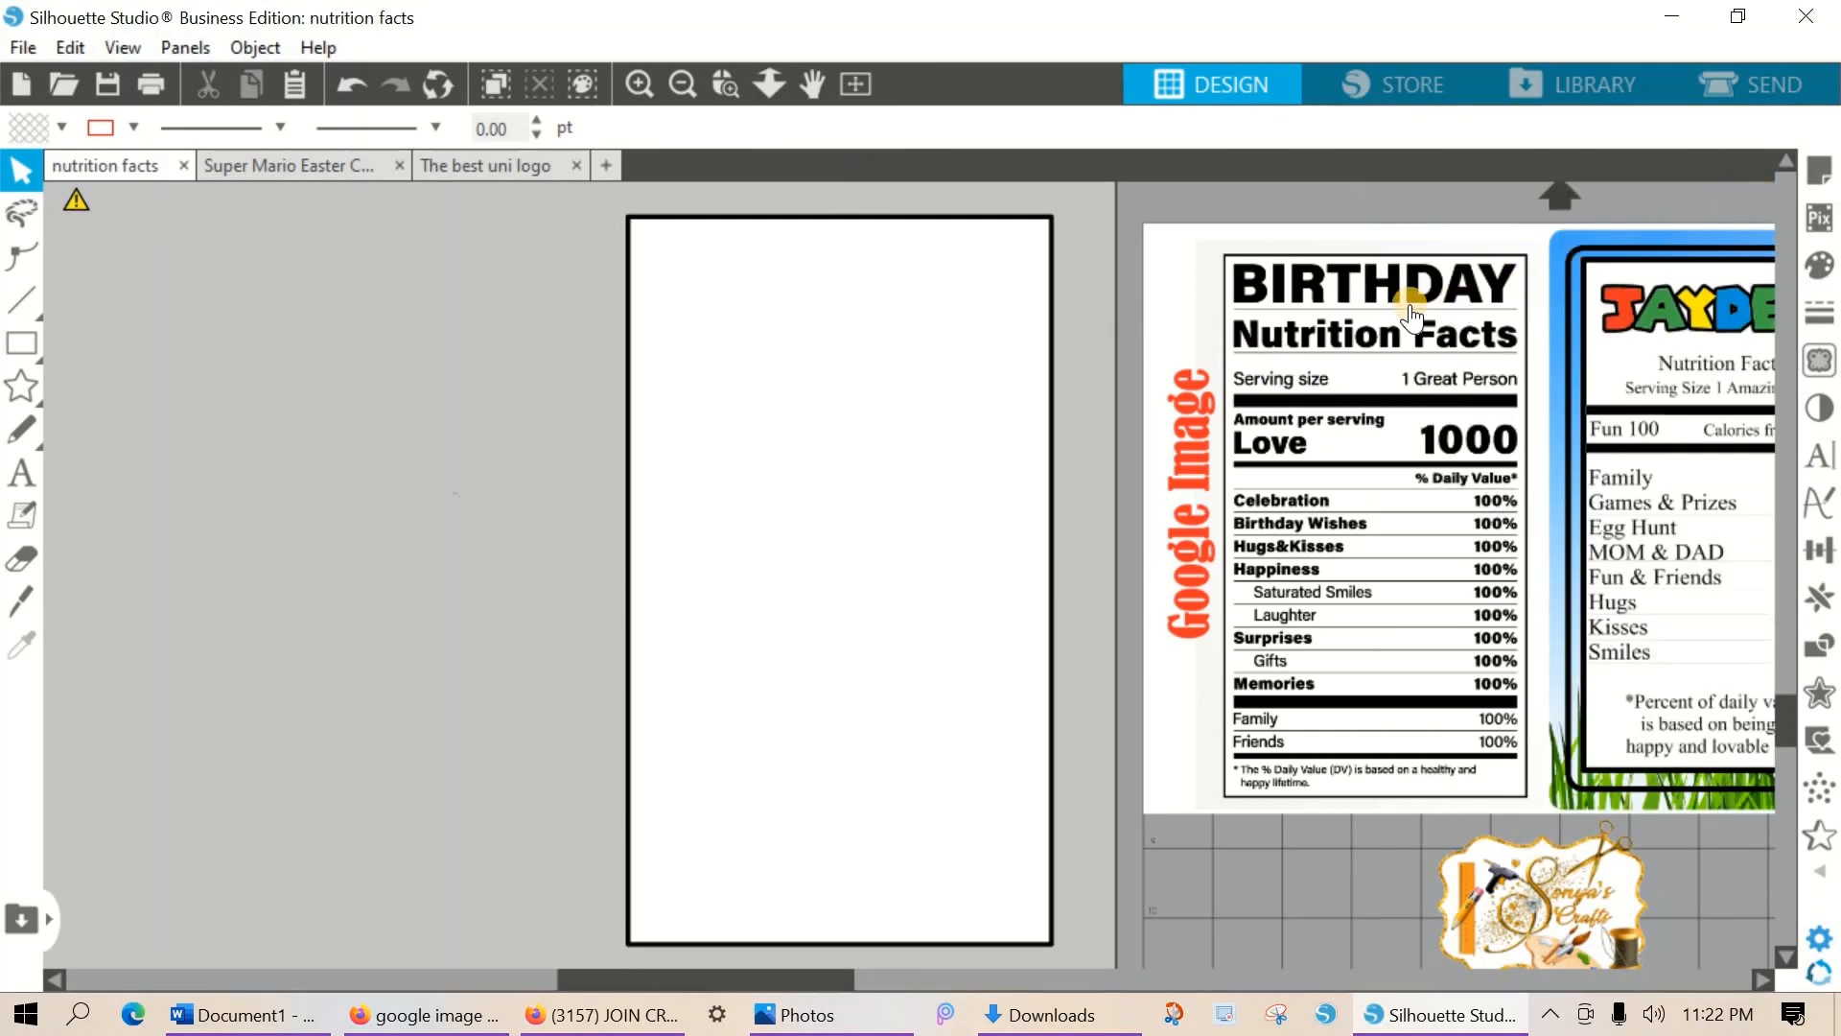
Add the text "BIRTHDAY" in the empty area beside the white rectangle.
left_click(21, 473)
left_click(166, 355)
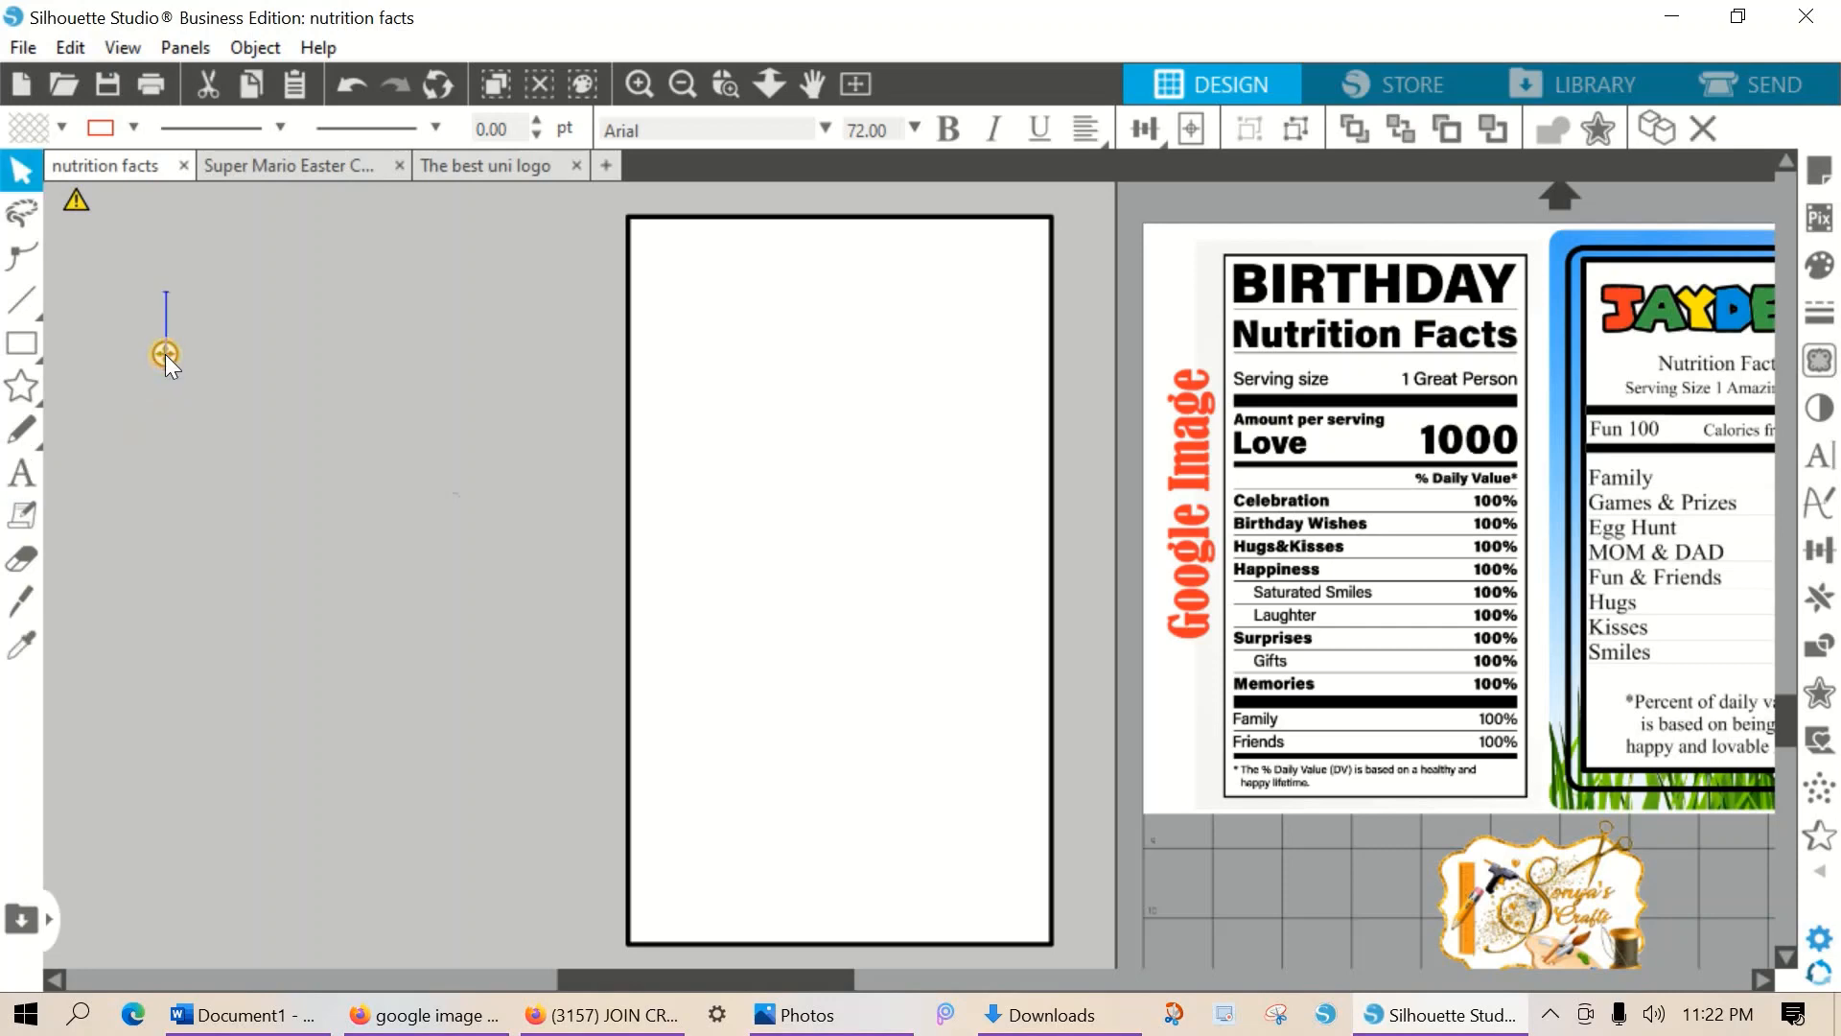
type("BI")
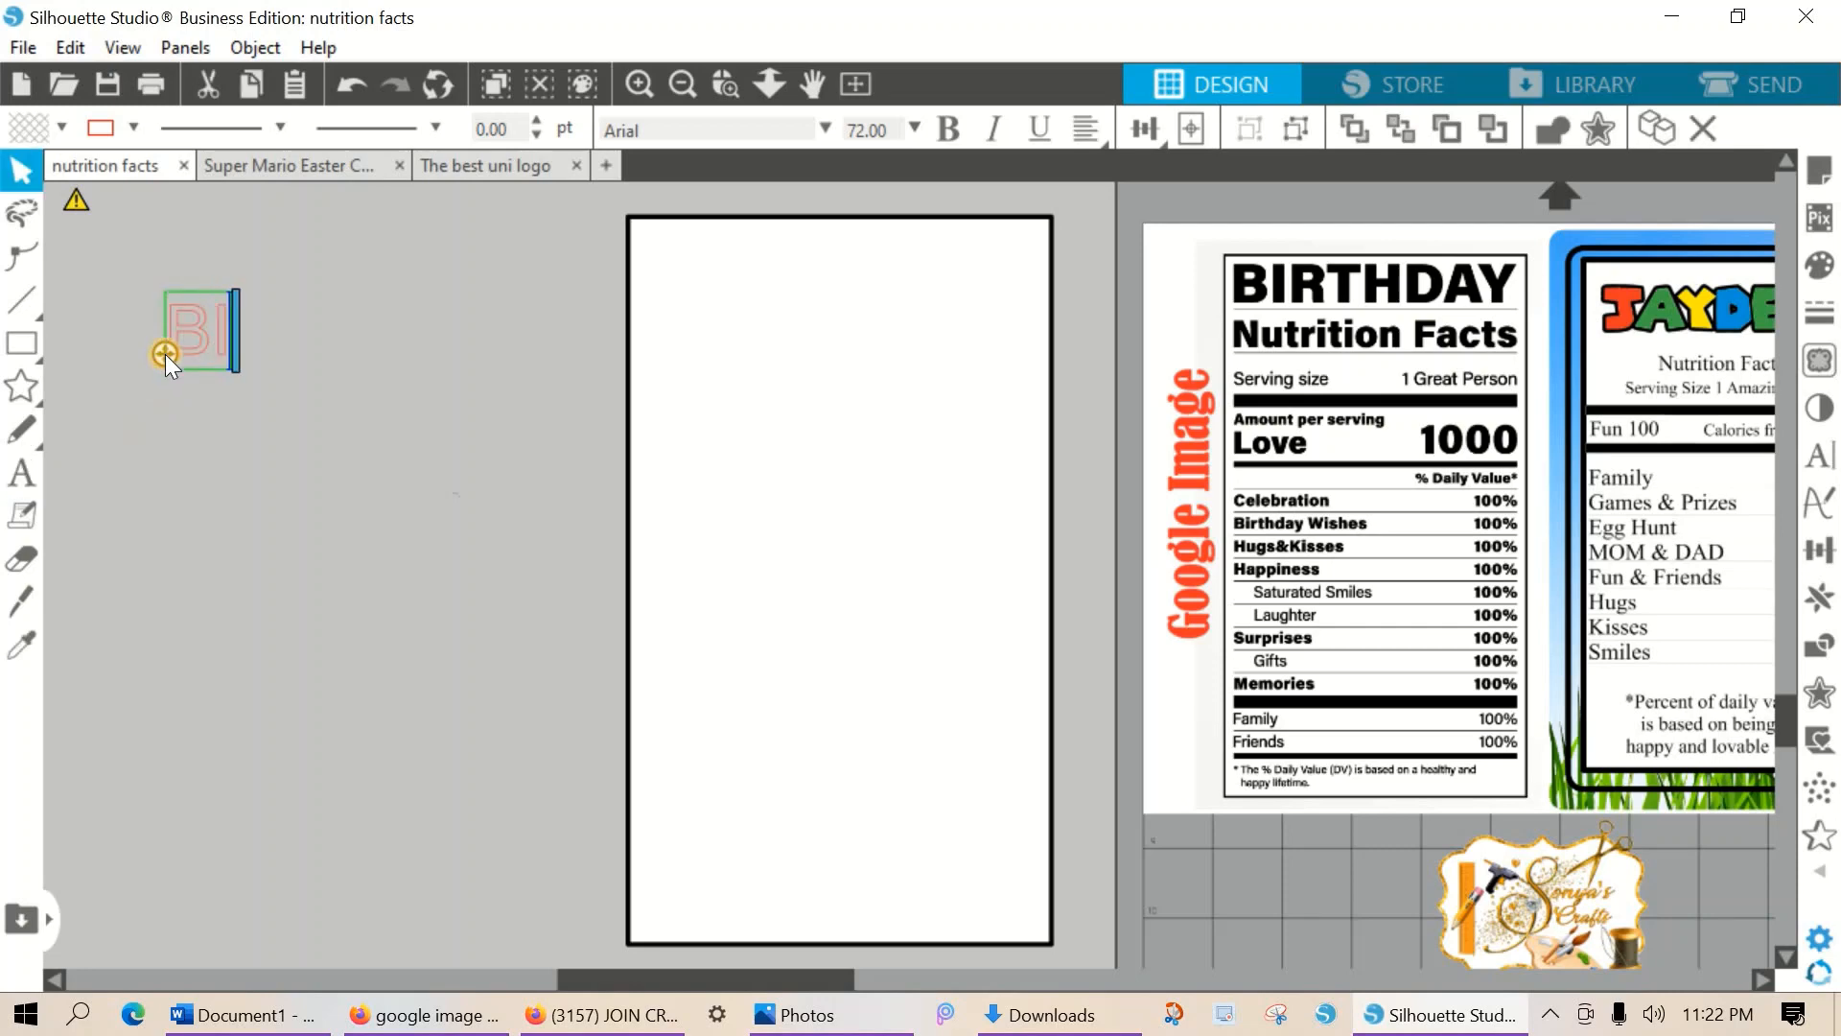
type("RTHDAT")
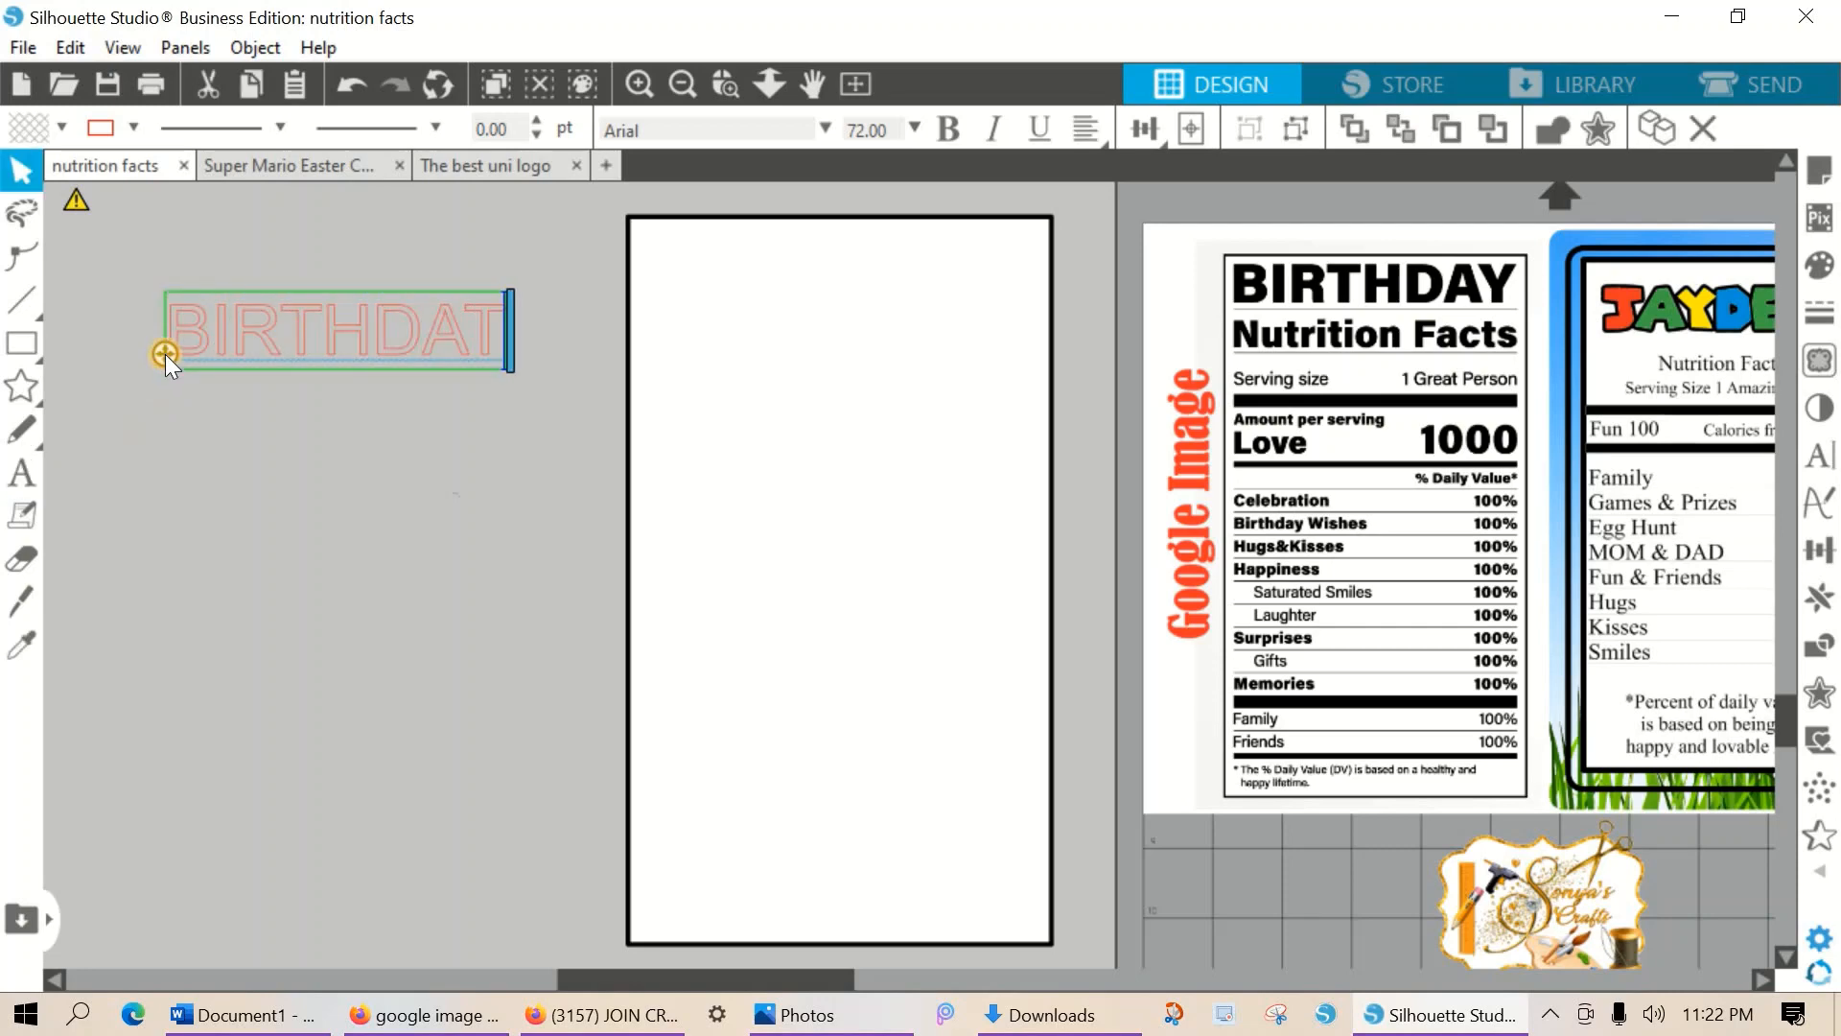
key("BackSpace")
type("Y")
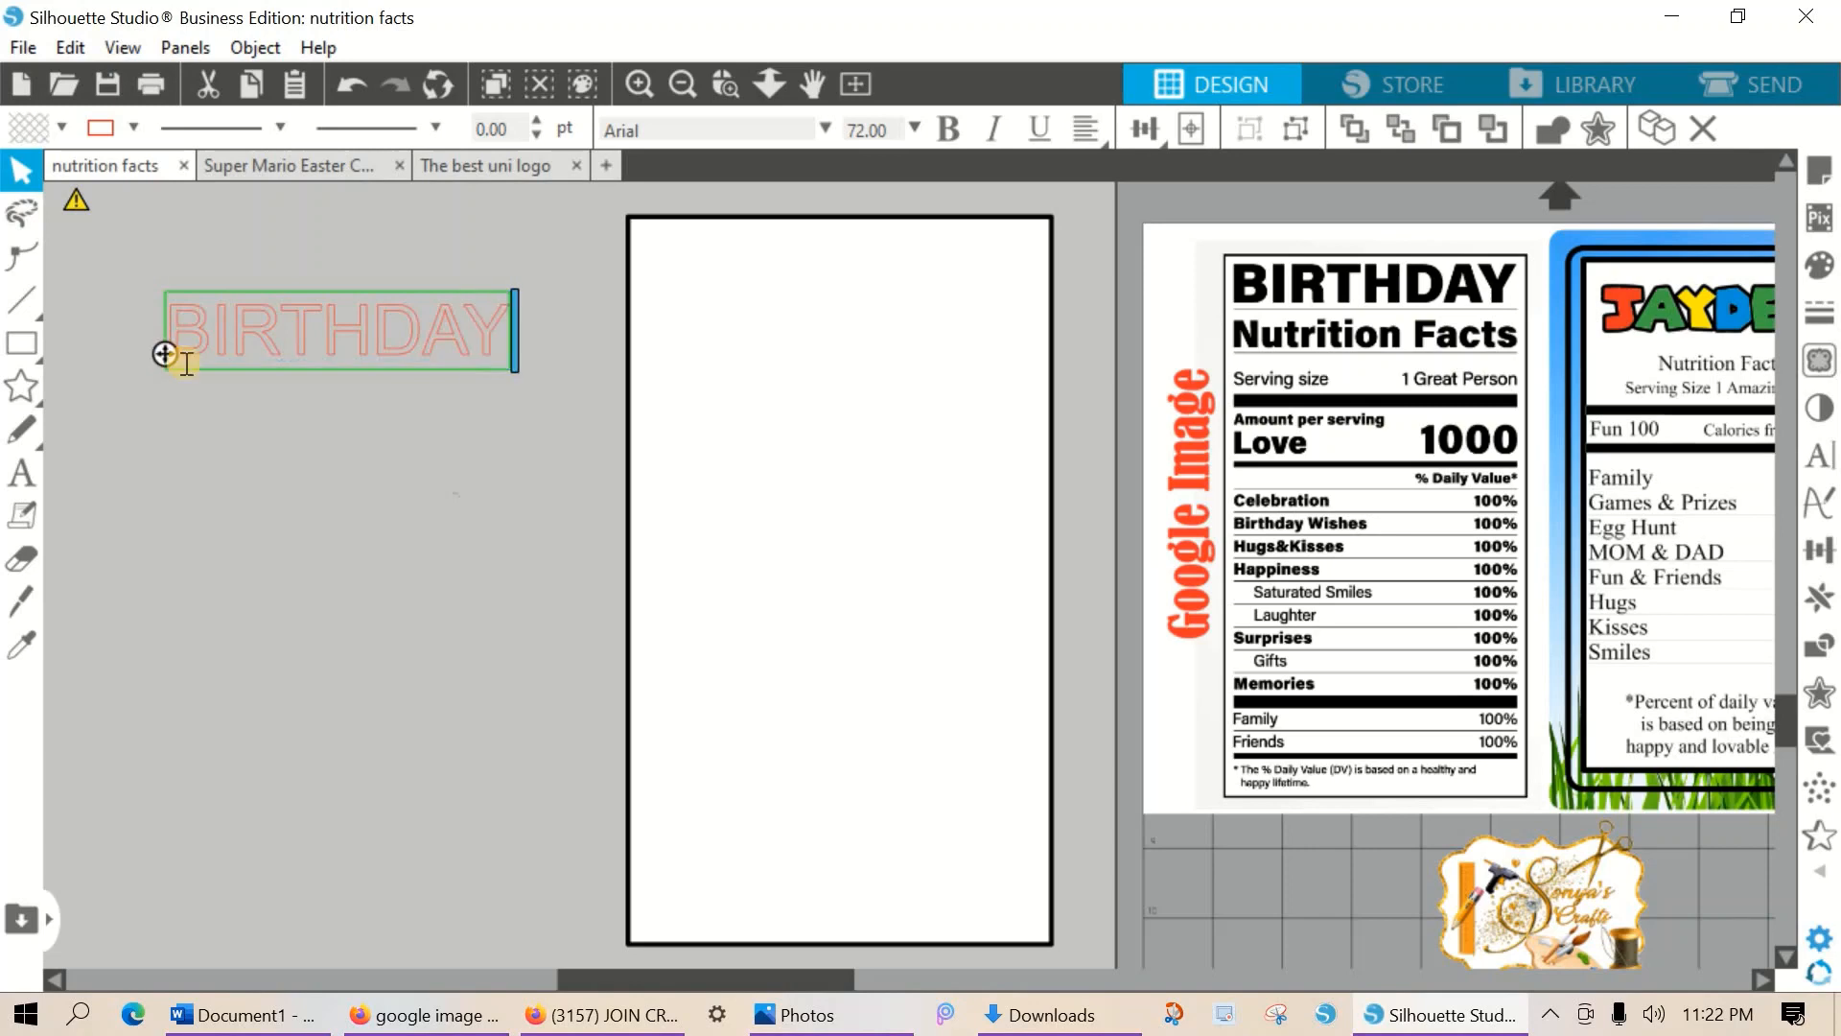
left_click(364, 313)
left_click(364, 313)
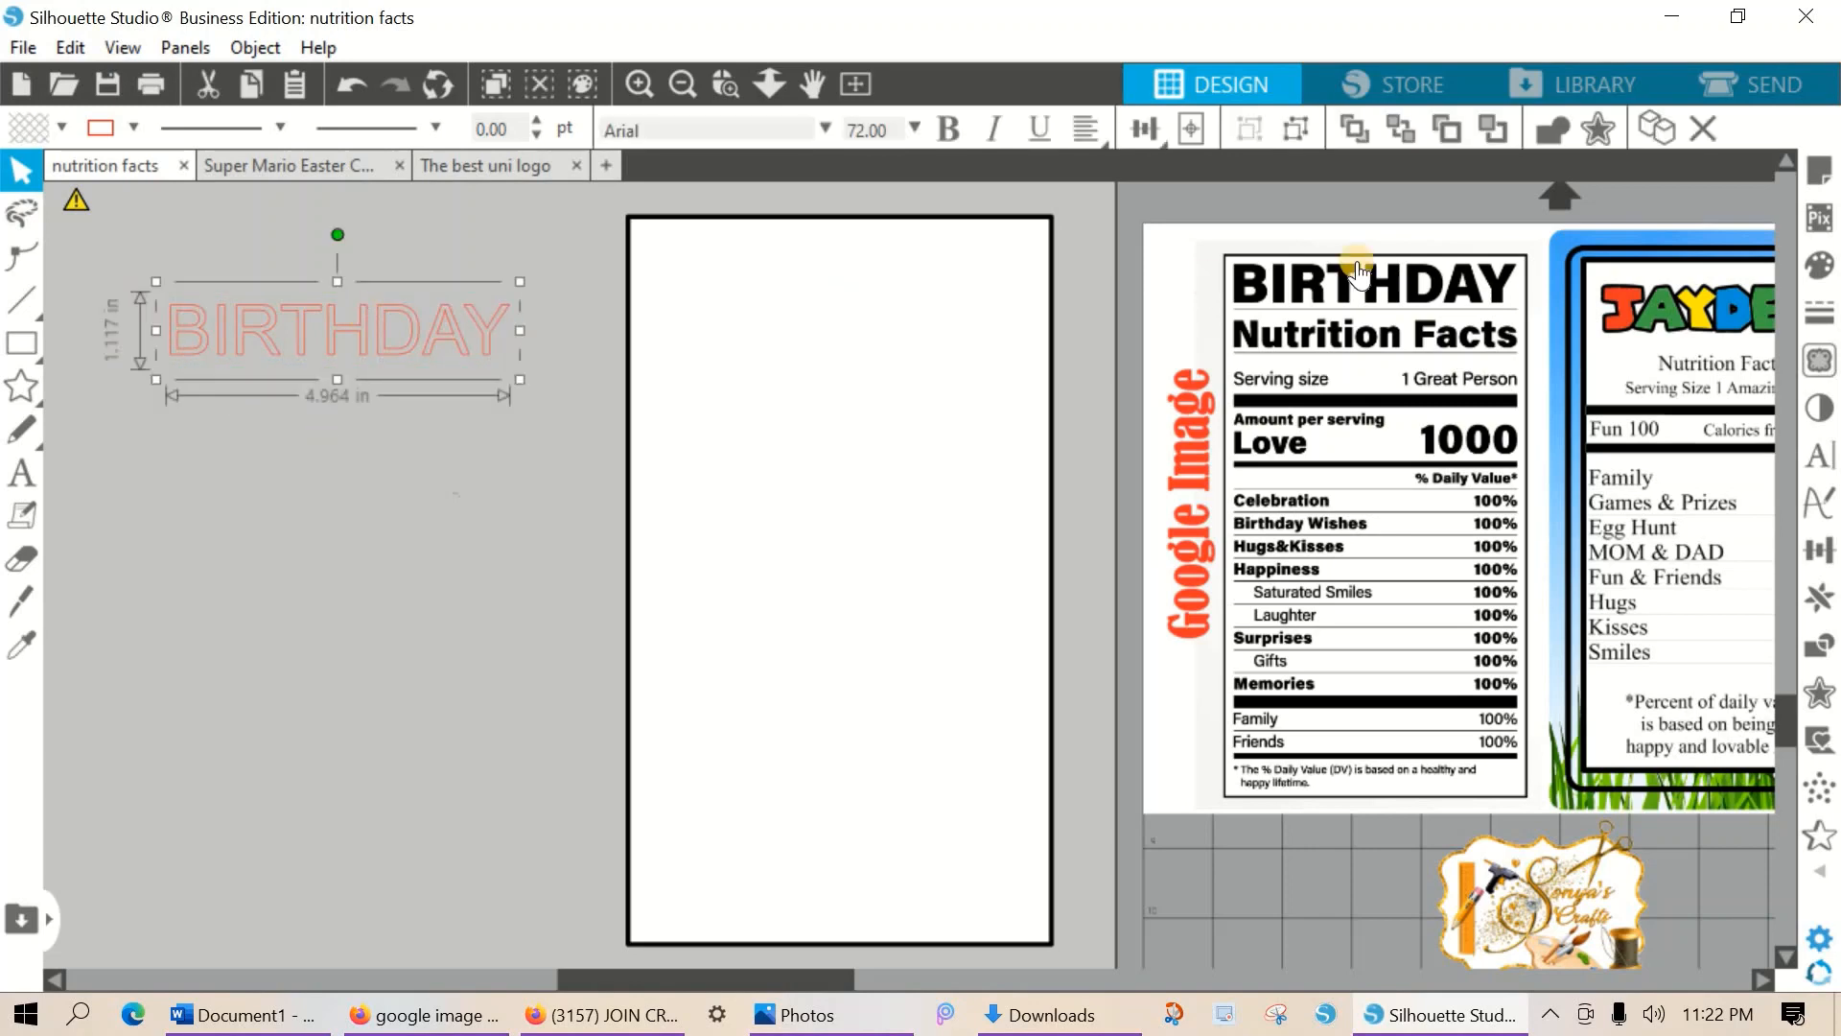
Set the BIRTHDAY text in Bernard MT Condensed with a black fill and black line colour.
left_click(1821, 454)
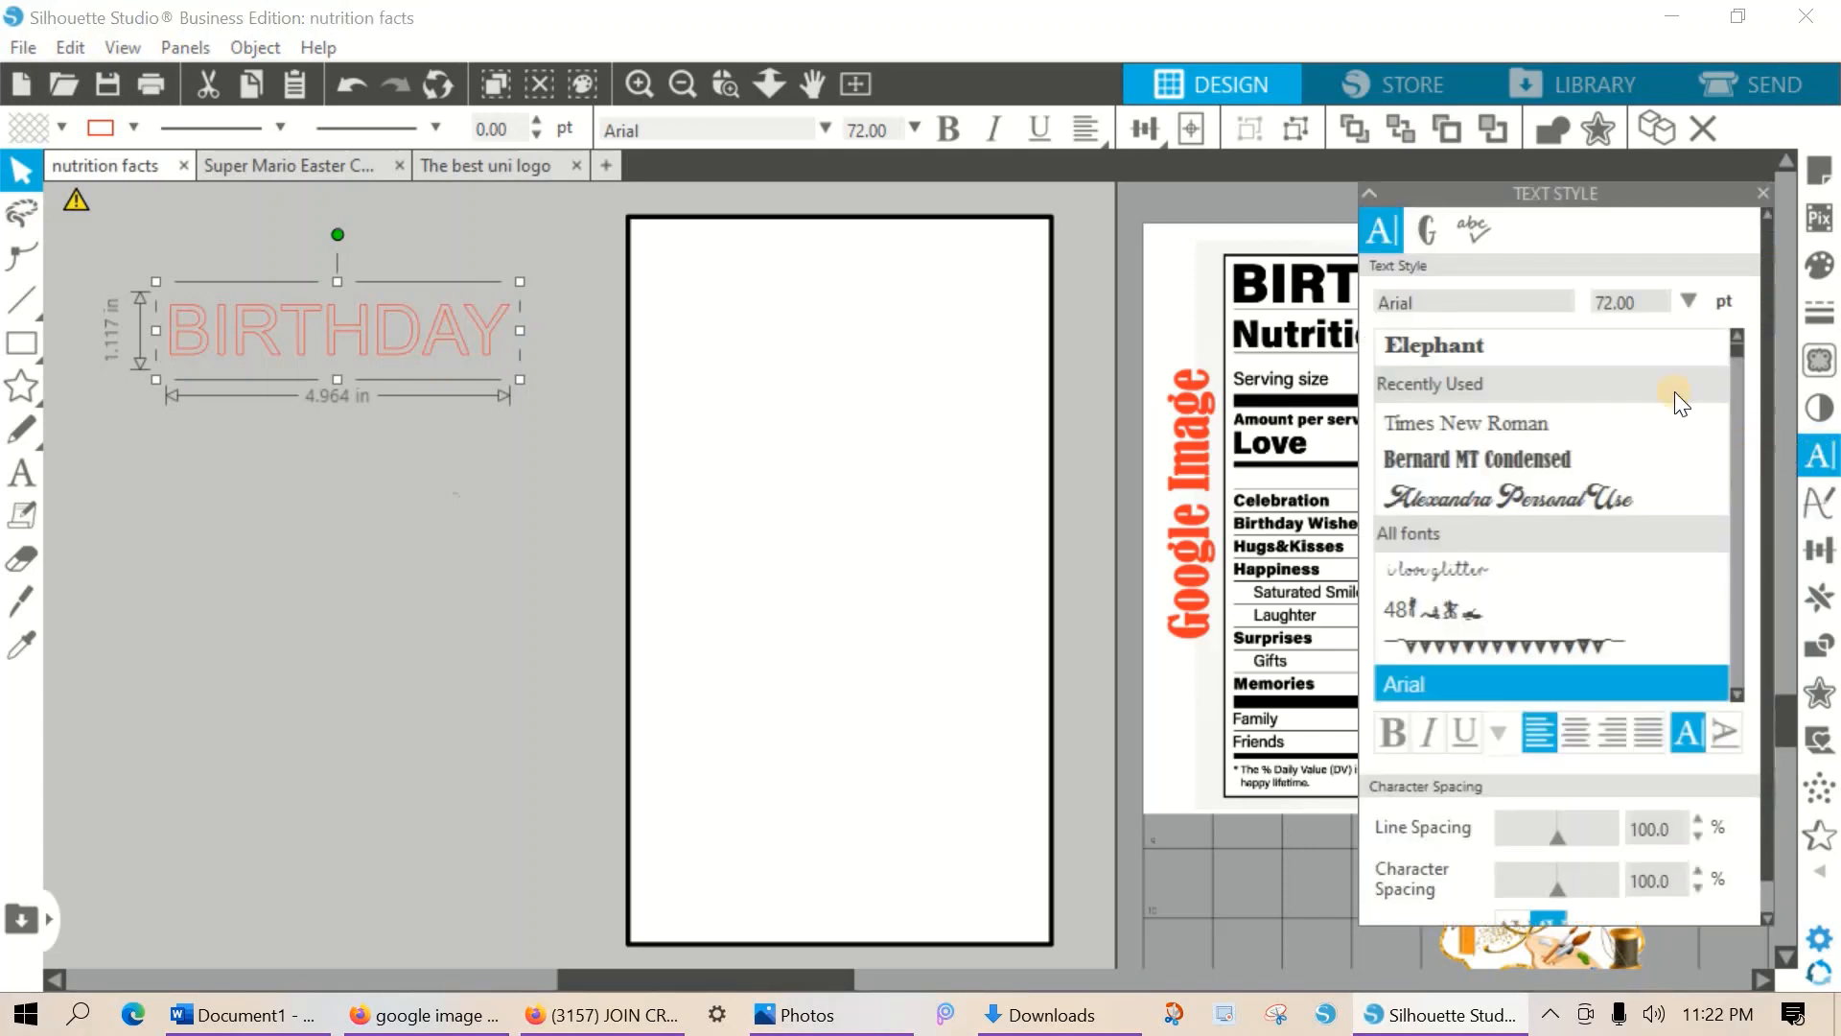
left_click(1563, 458)
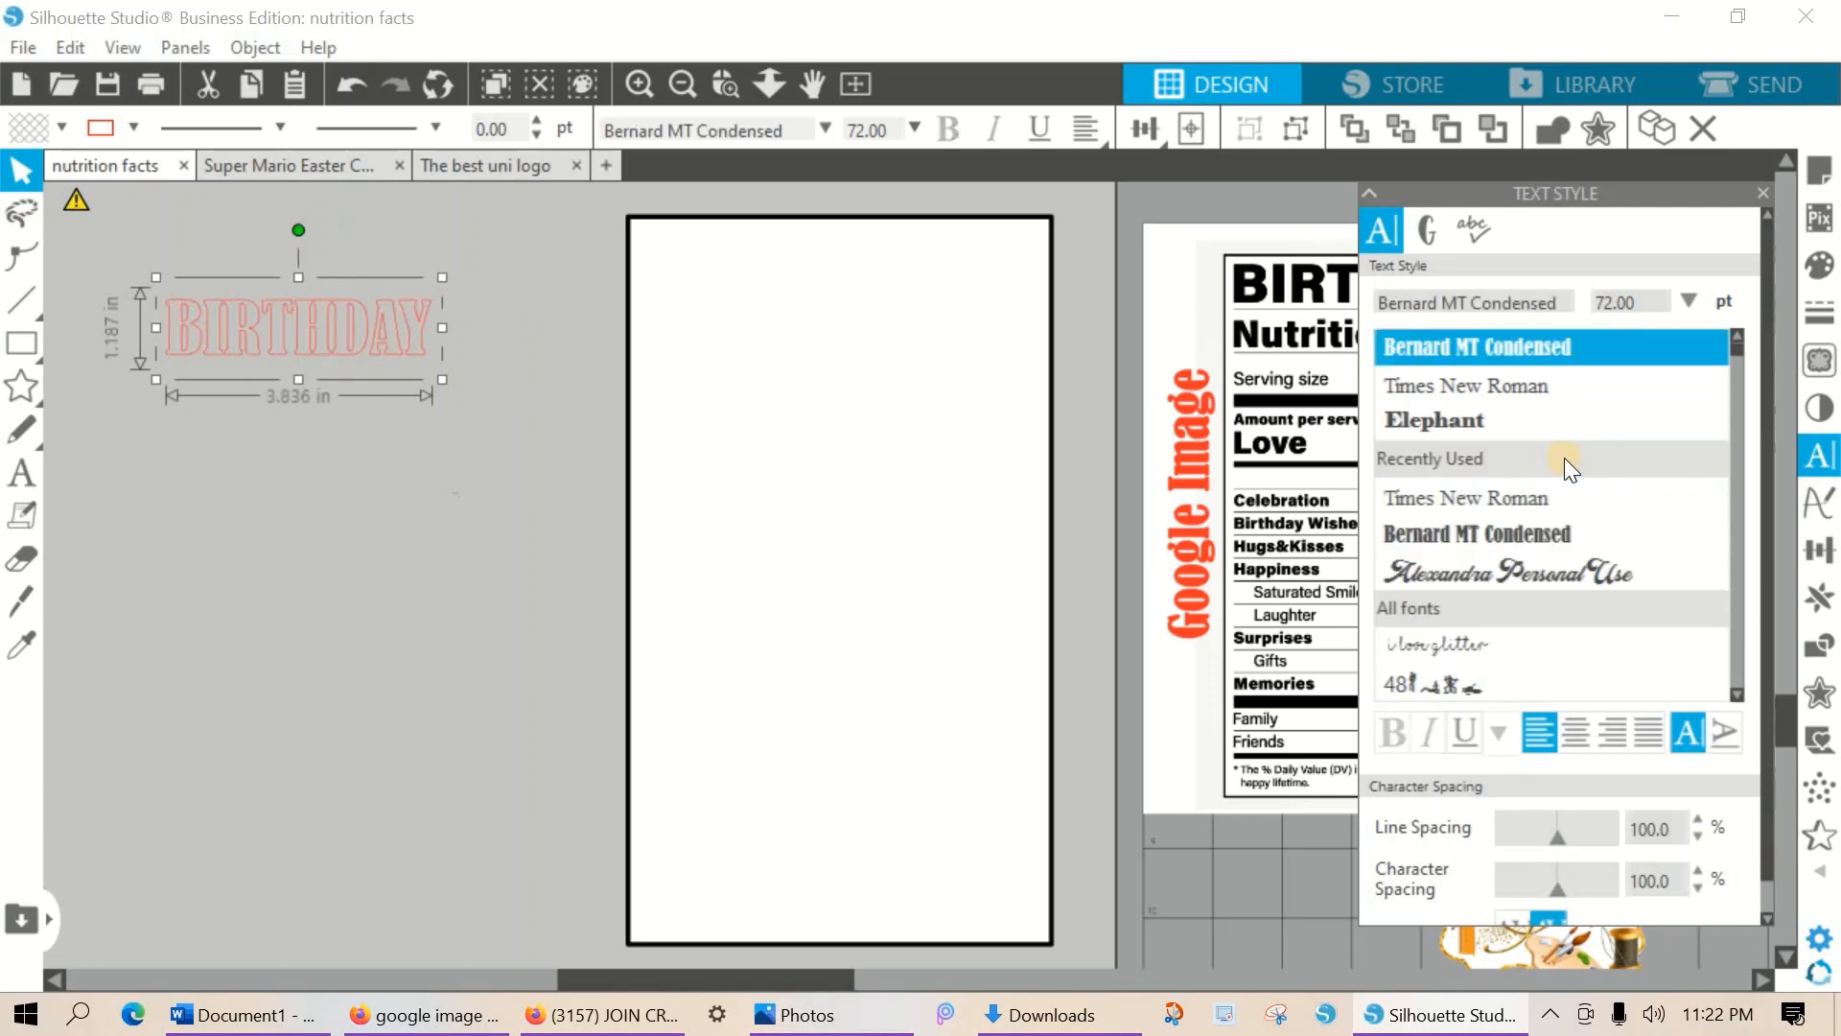
left_click(1820, 265)
left_click(1378, 297)
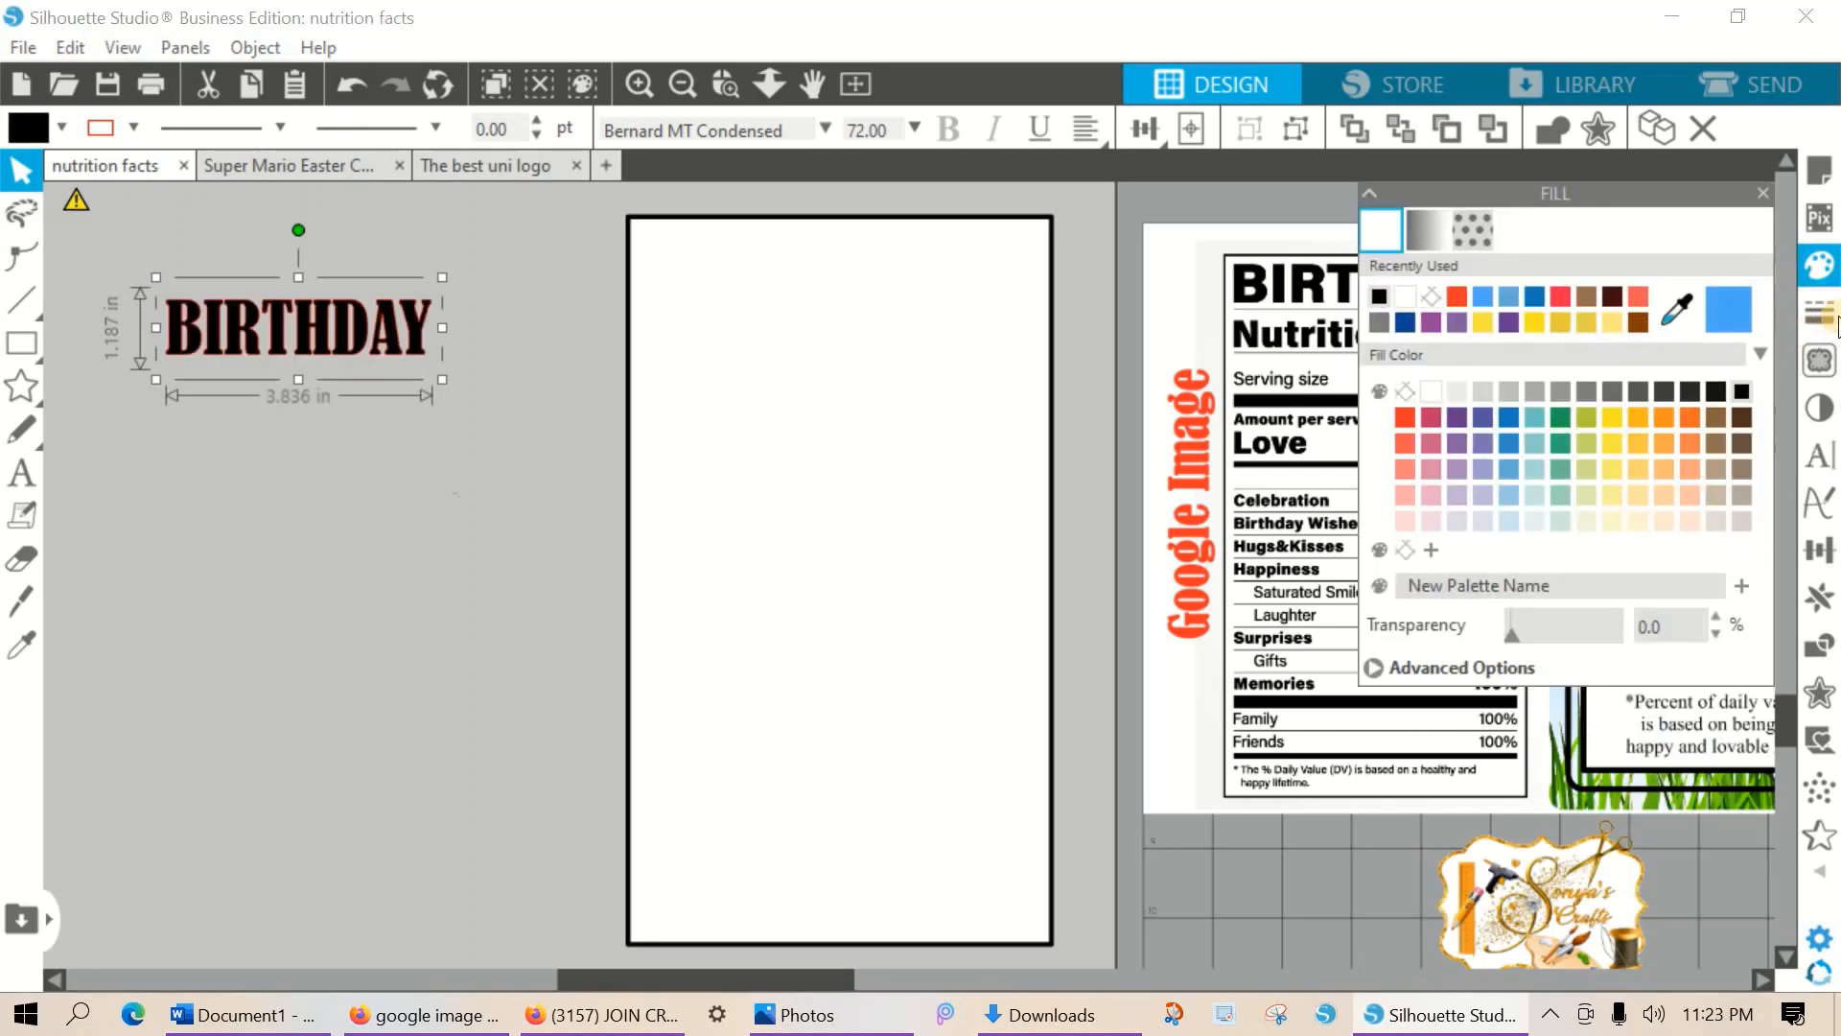
left_click(1820, 311)
left_click(1426, 228)
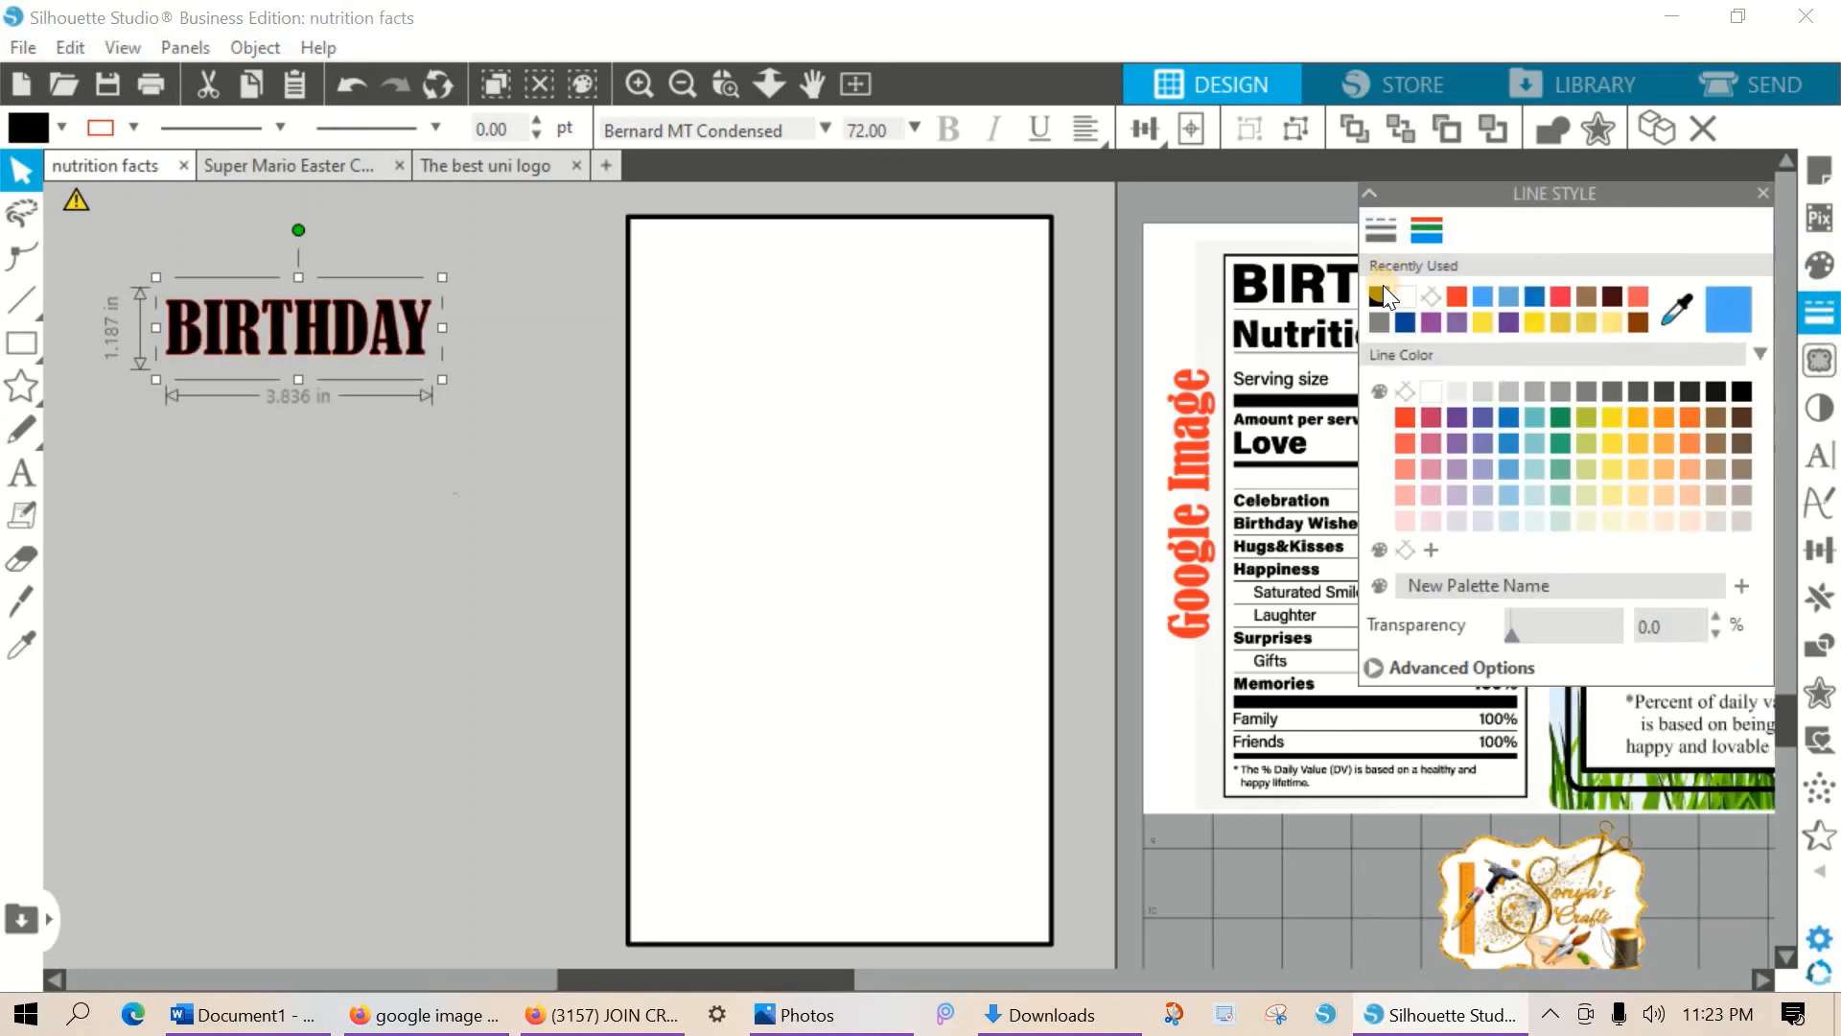
left_click(1379, 297)
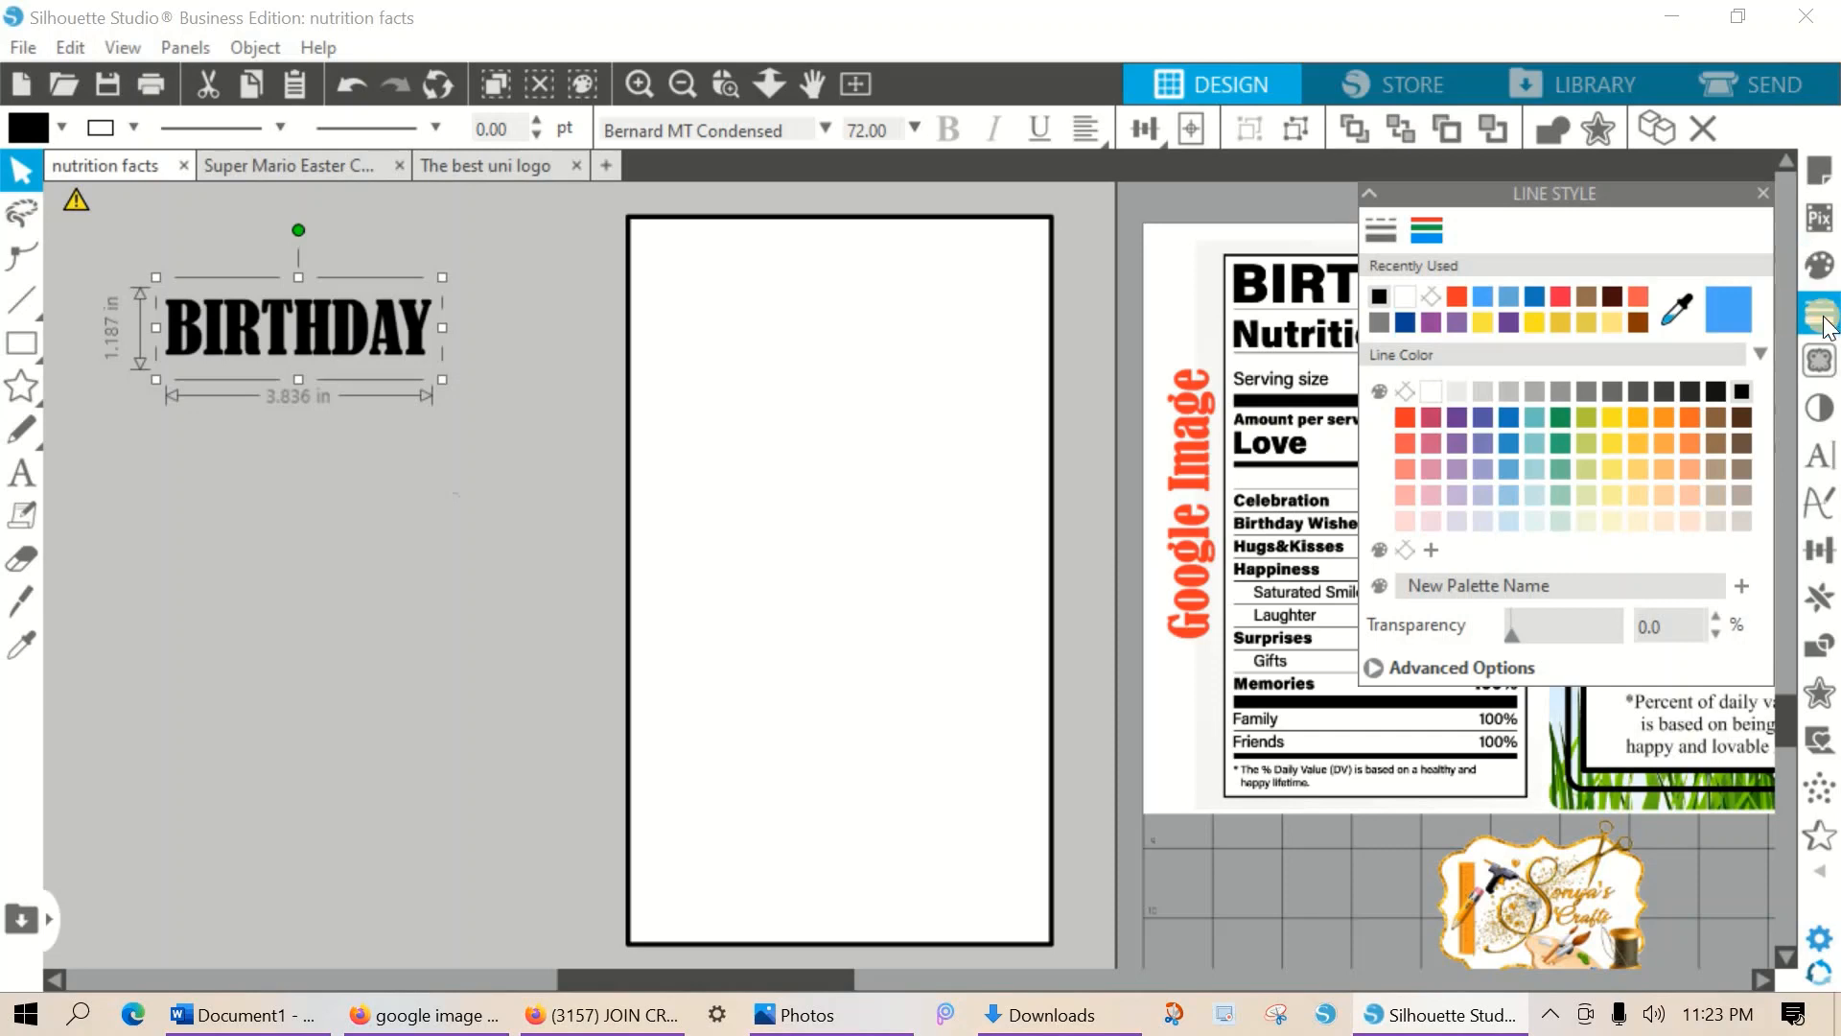
left_click(1825, 326)
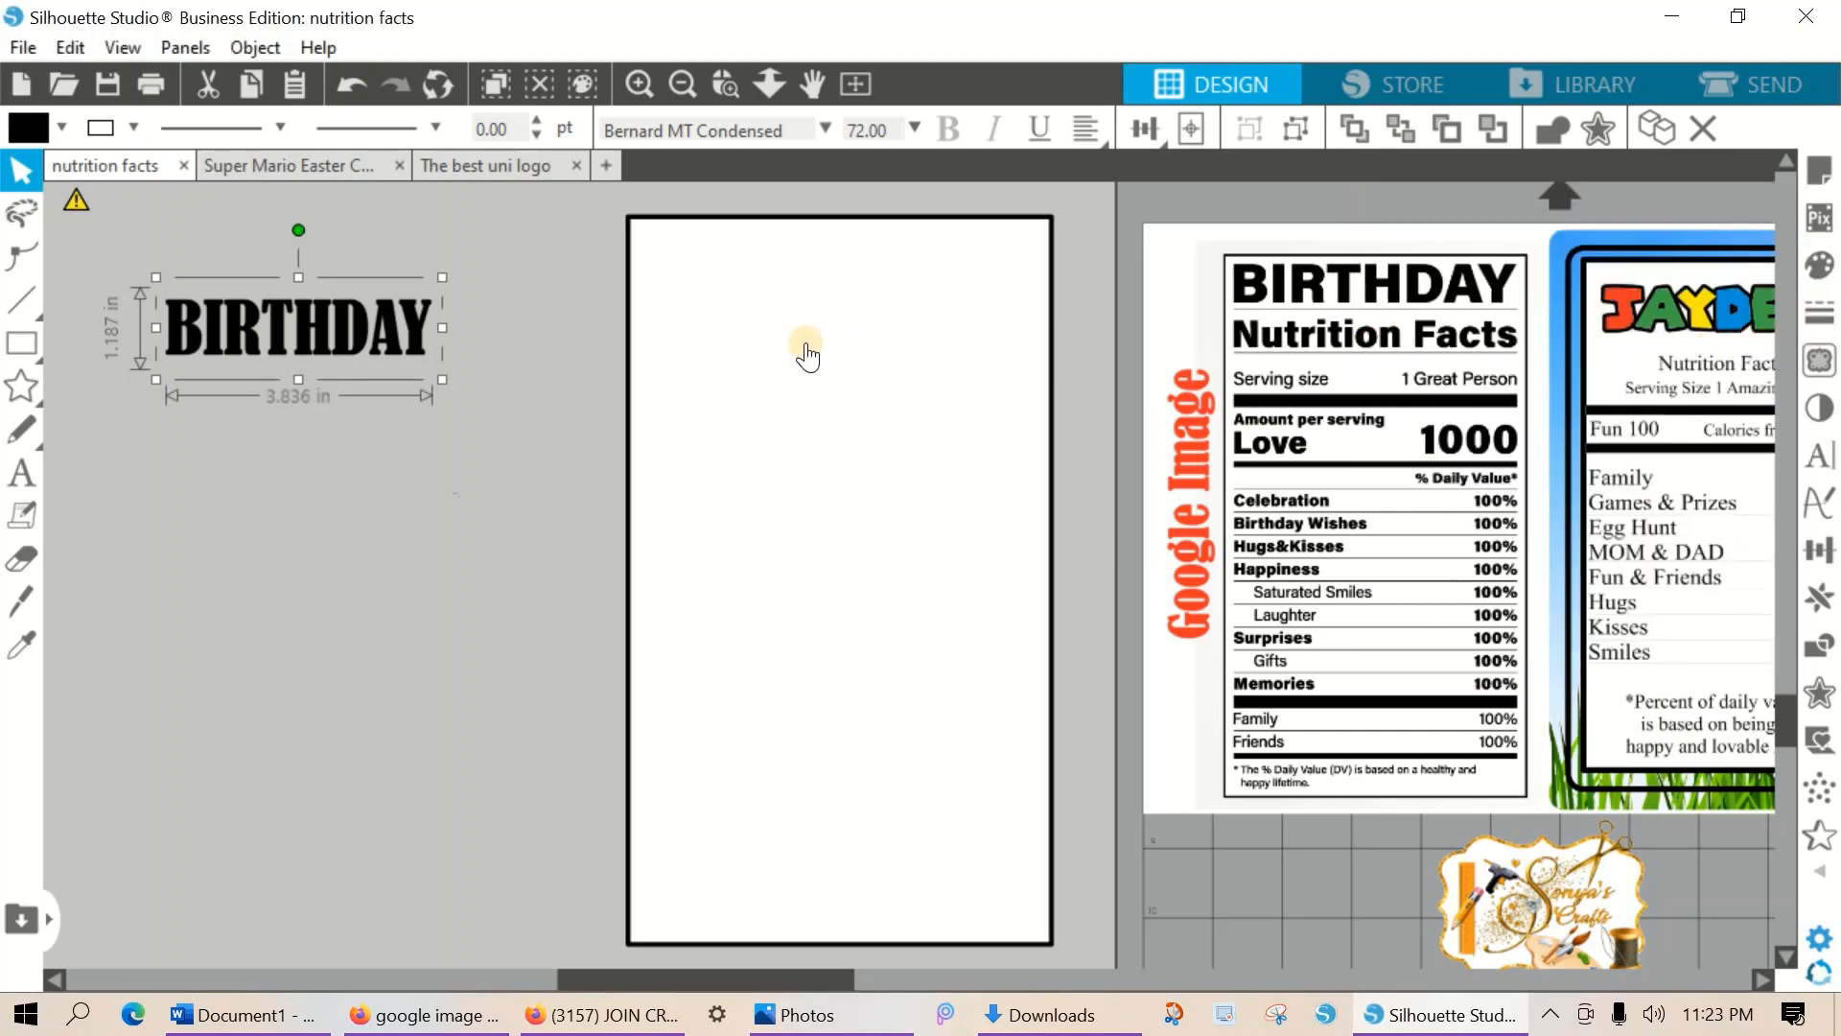
Place the BIRTHDAY text at the top inside the white rectangle and enlarge it to about 5.4 in wide.
left_click_drag(429, 320, 957, 271)
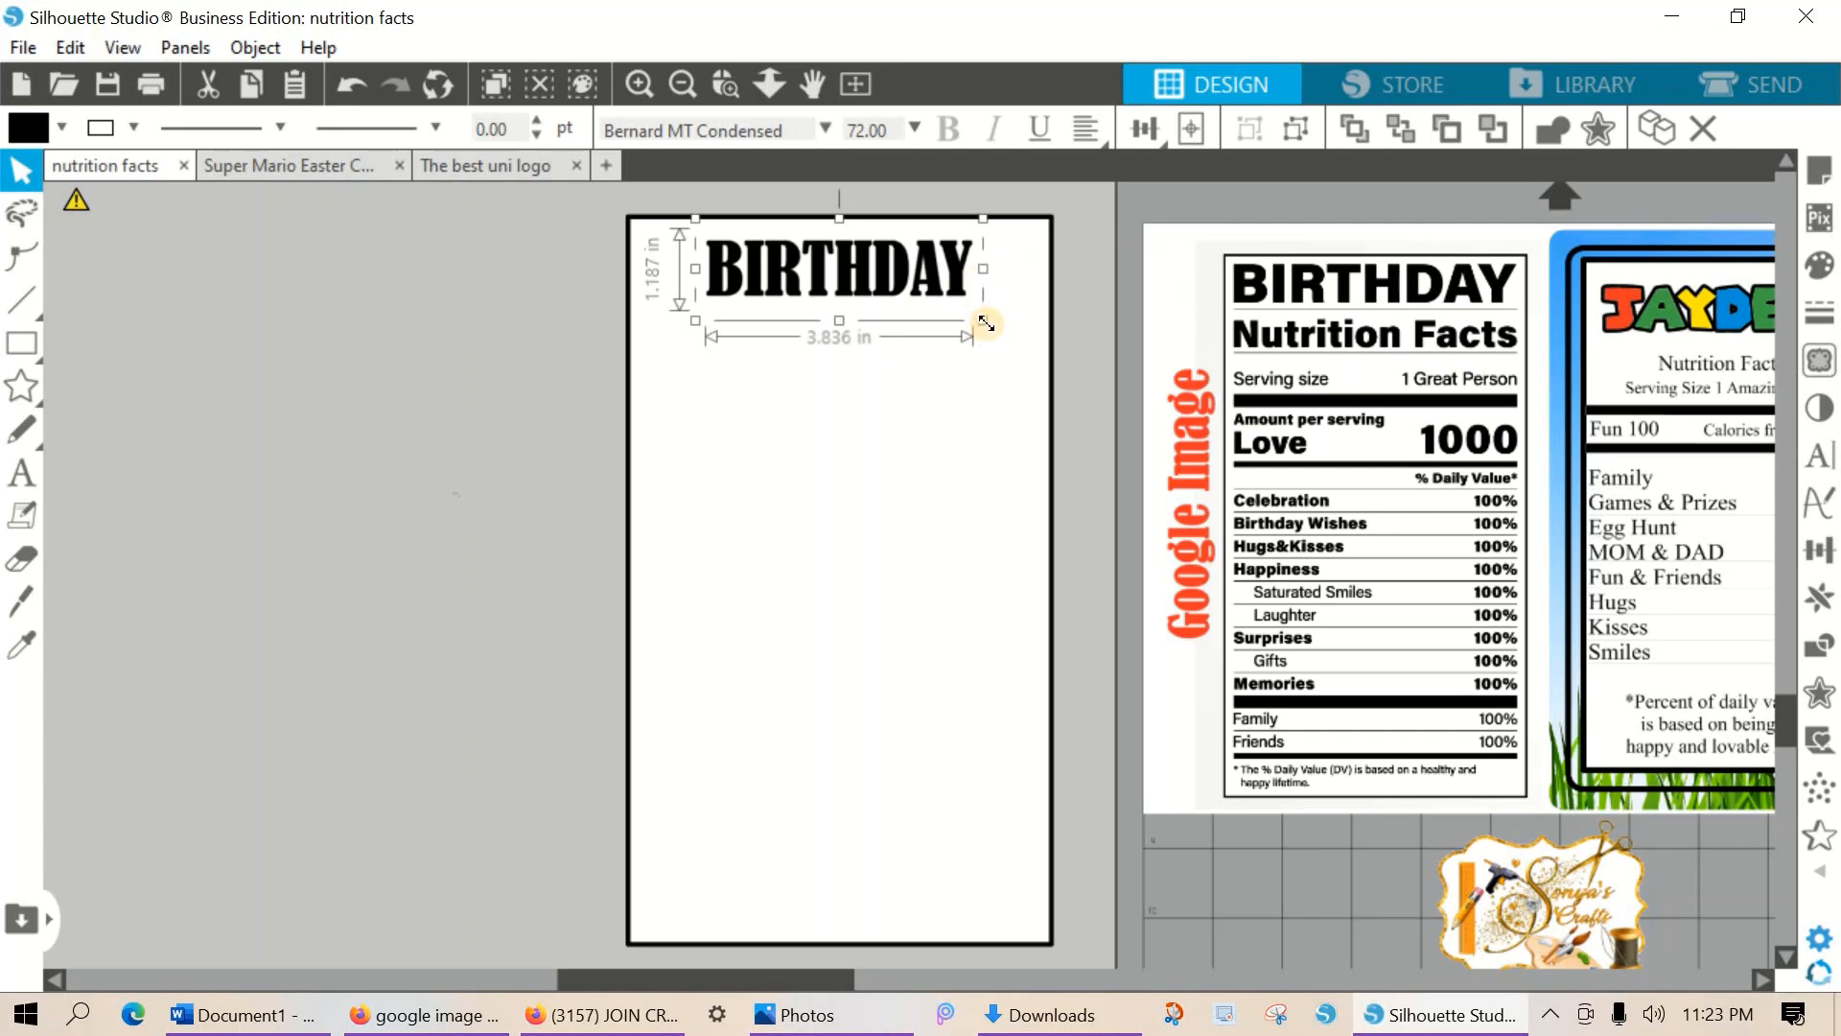
mouse_move(987, 318)
left_mouse_down()
mouse_move(1070, 337)
mouse_move(976, 282)
mouse_move(1055, 347)
mouse_move(1011, 297)
left_mouse_up()
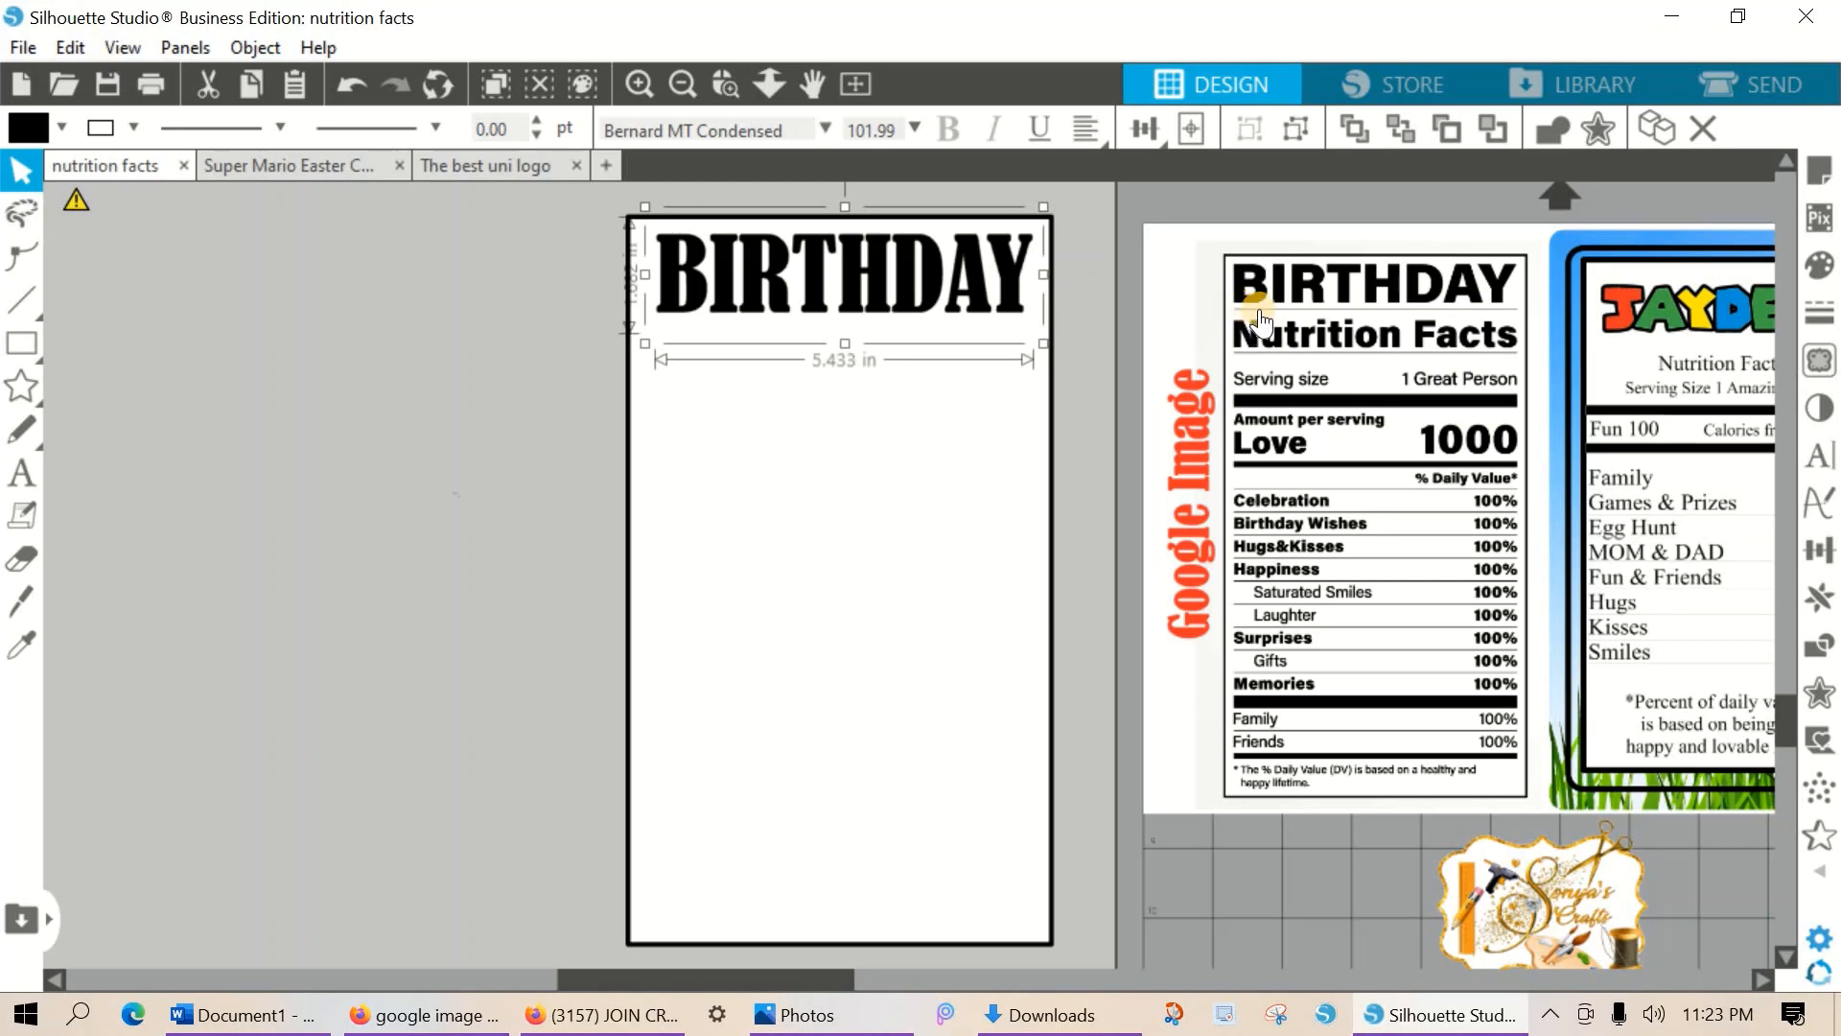
left_click(103, 334)
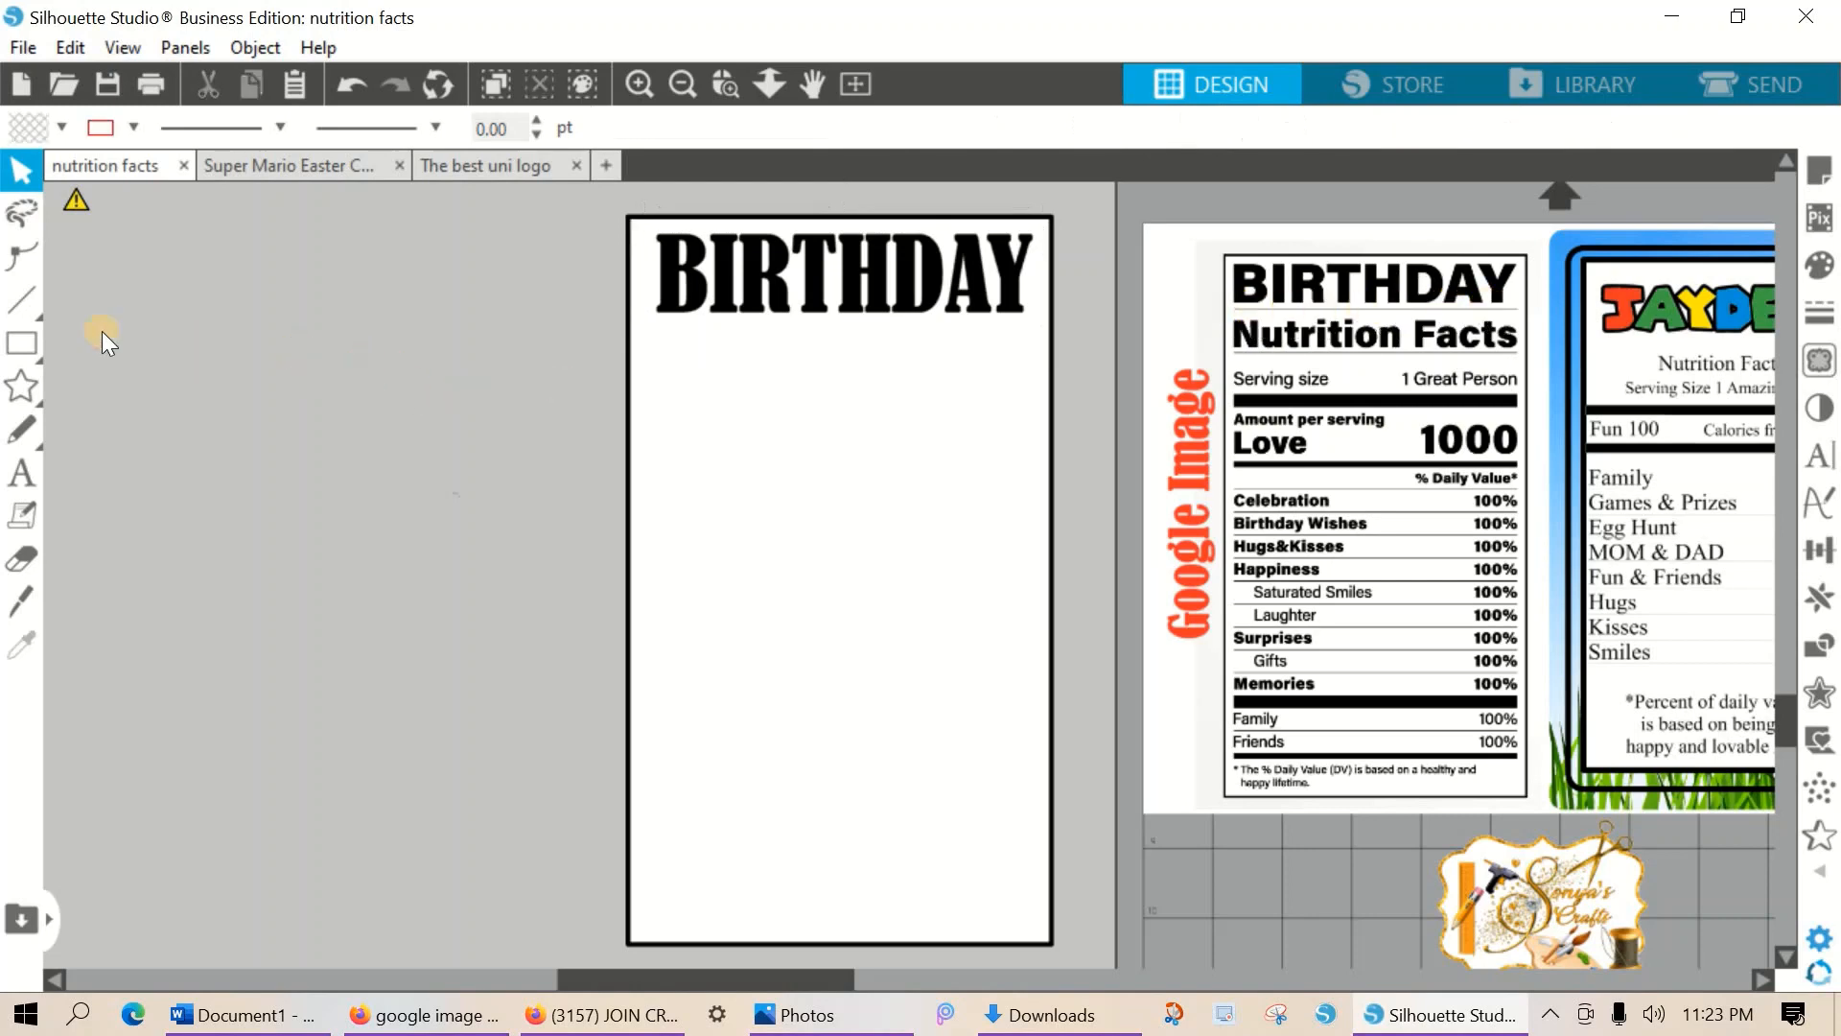
Draw a horizontal line about 5.3 in long directly beneath the BIRTHDAY text.
left_click(27, 303)
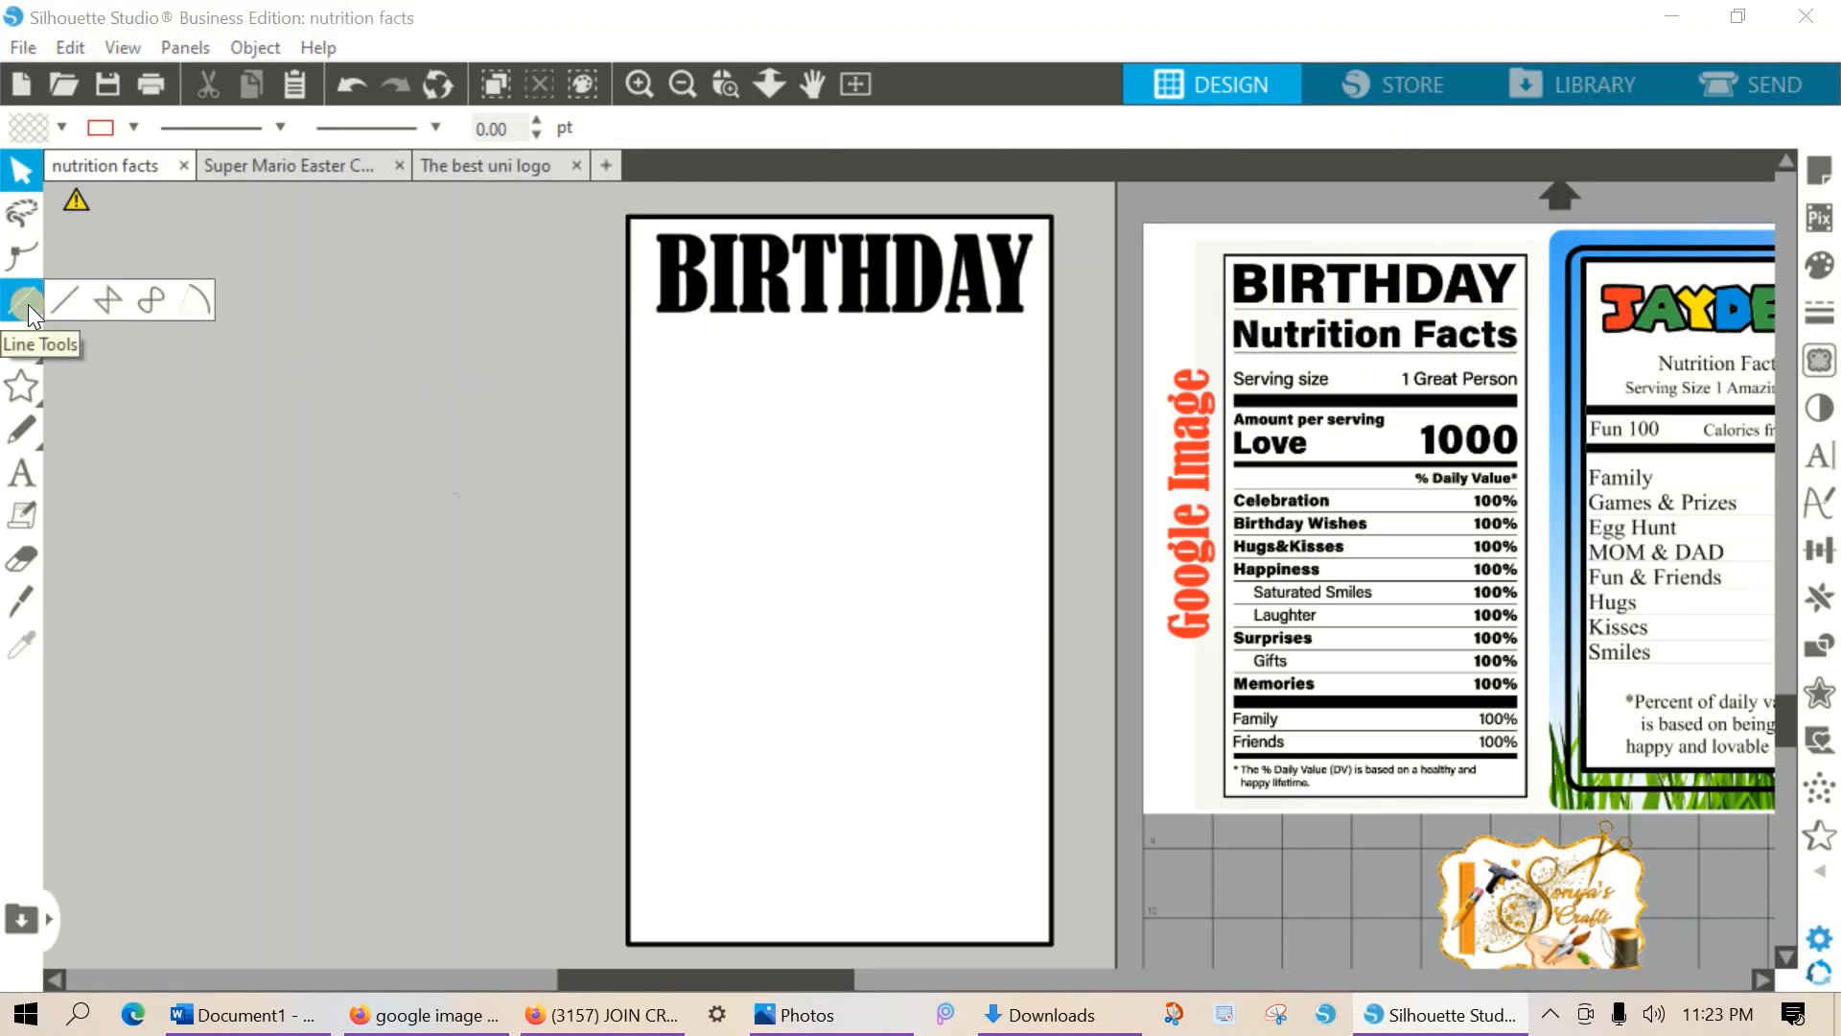
left_click(52, 297)
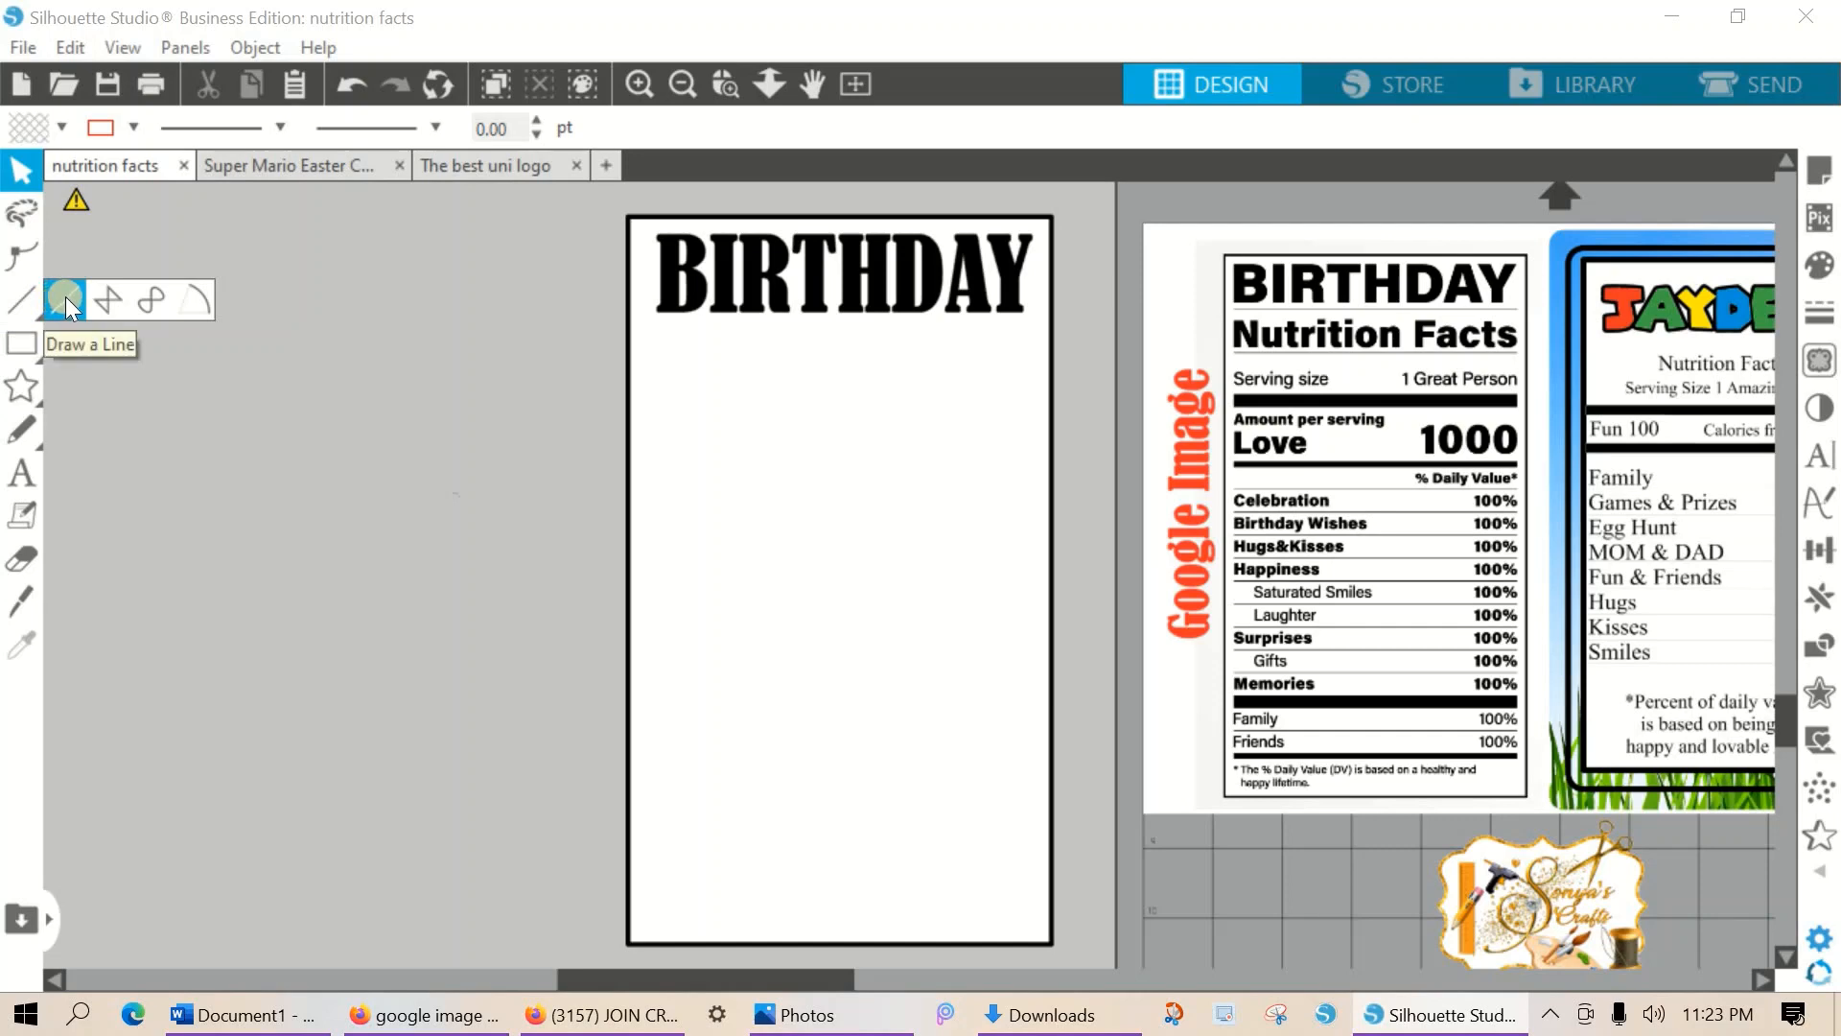
left_click(65, 296)
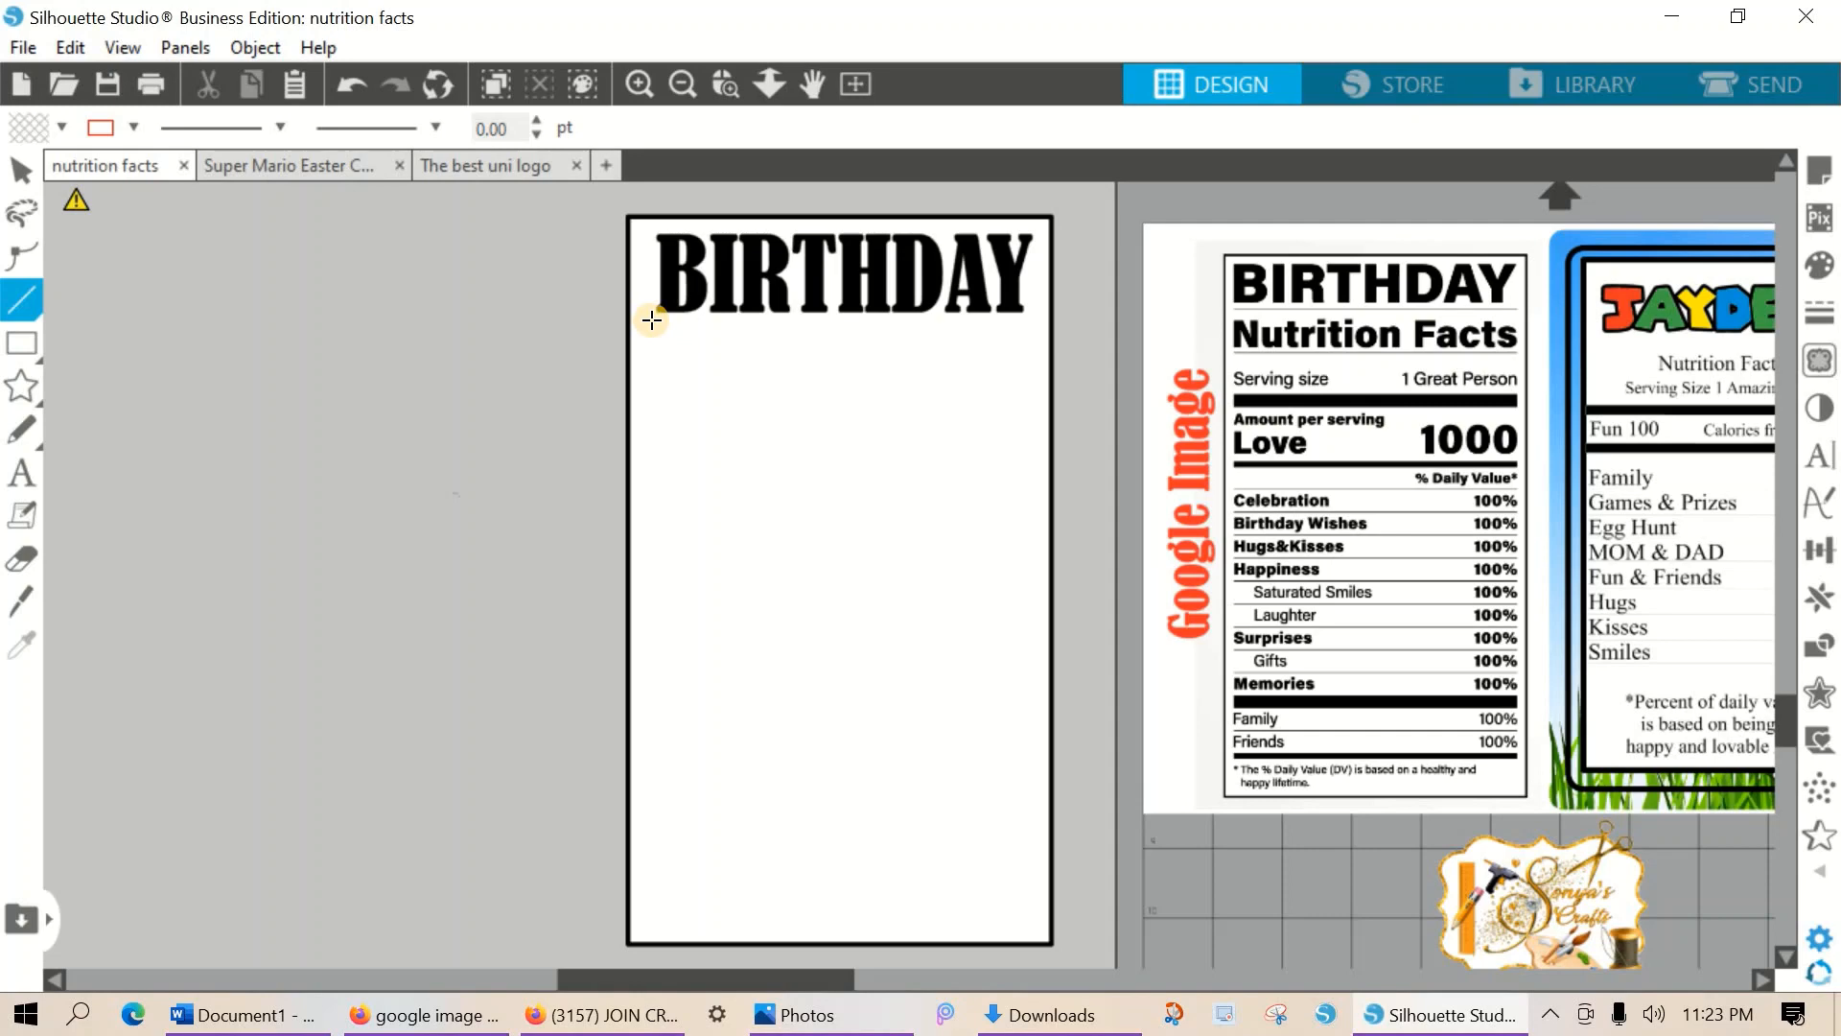
left_click_drag(652, 321, 1025, 328)
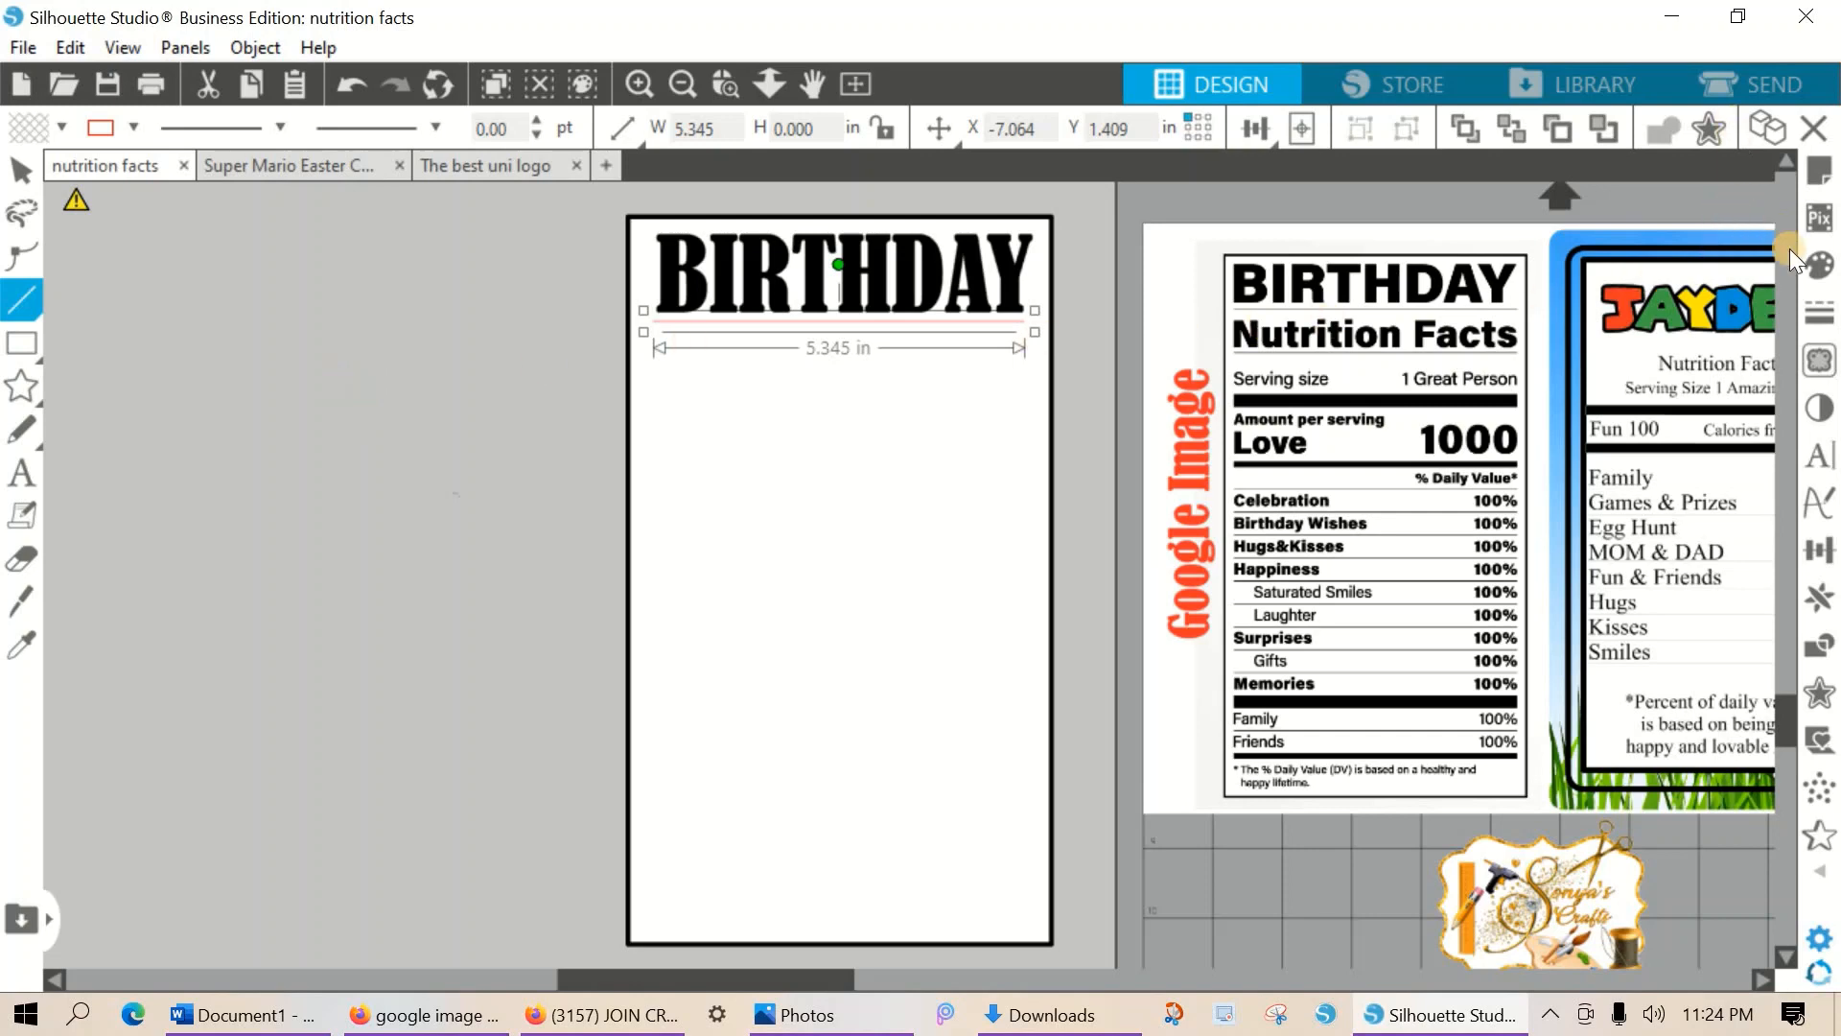
Make the line under BIRTHDAY black and 1.25 pt thick.
left_click(1822, 318)
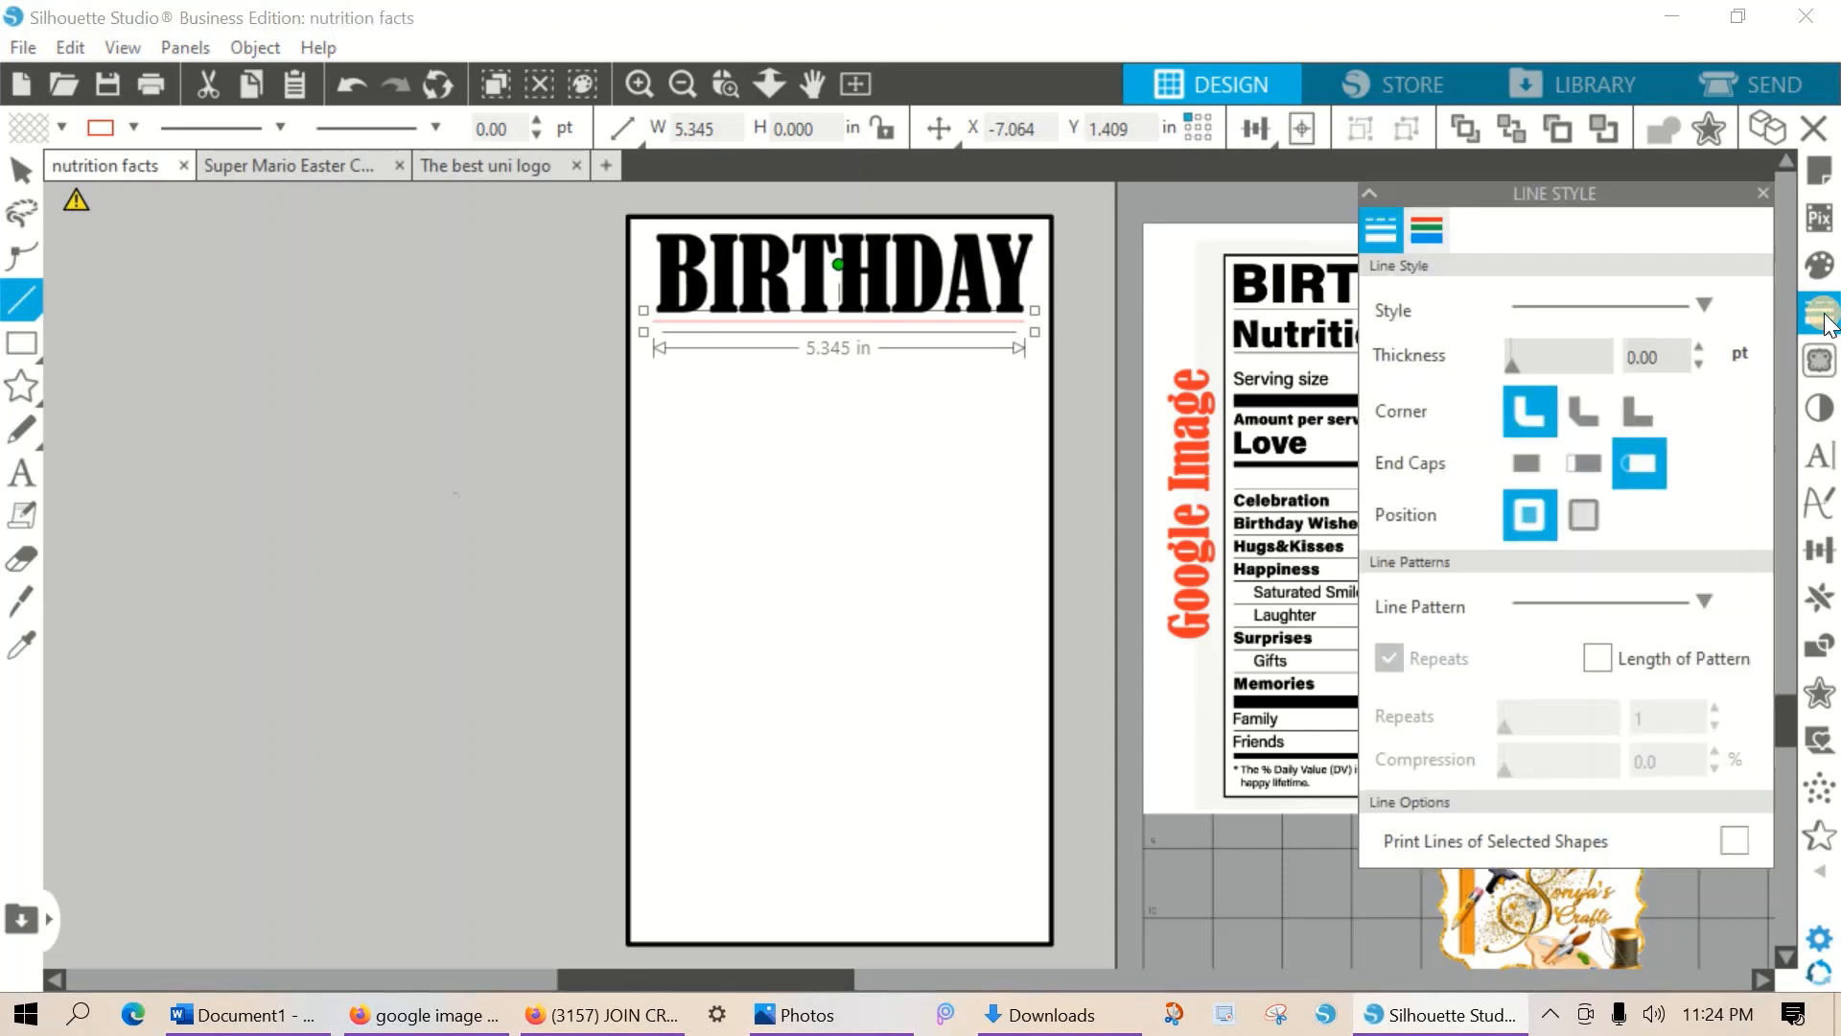
left_click(1426, 230)
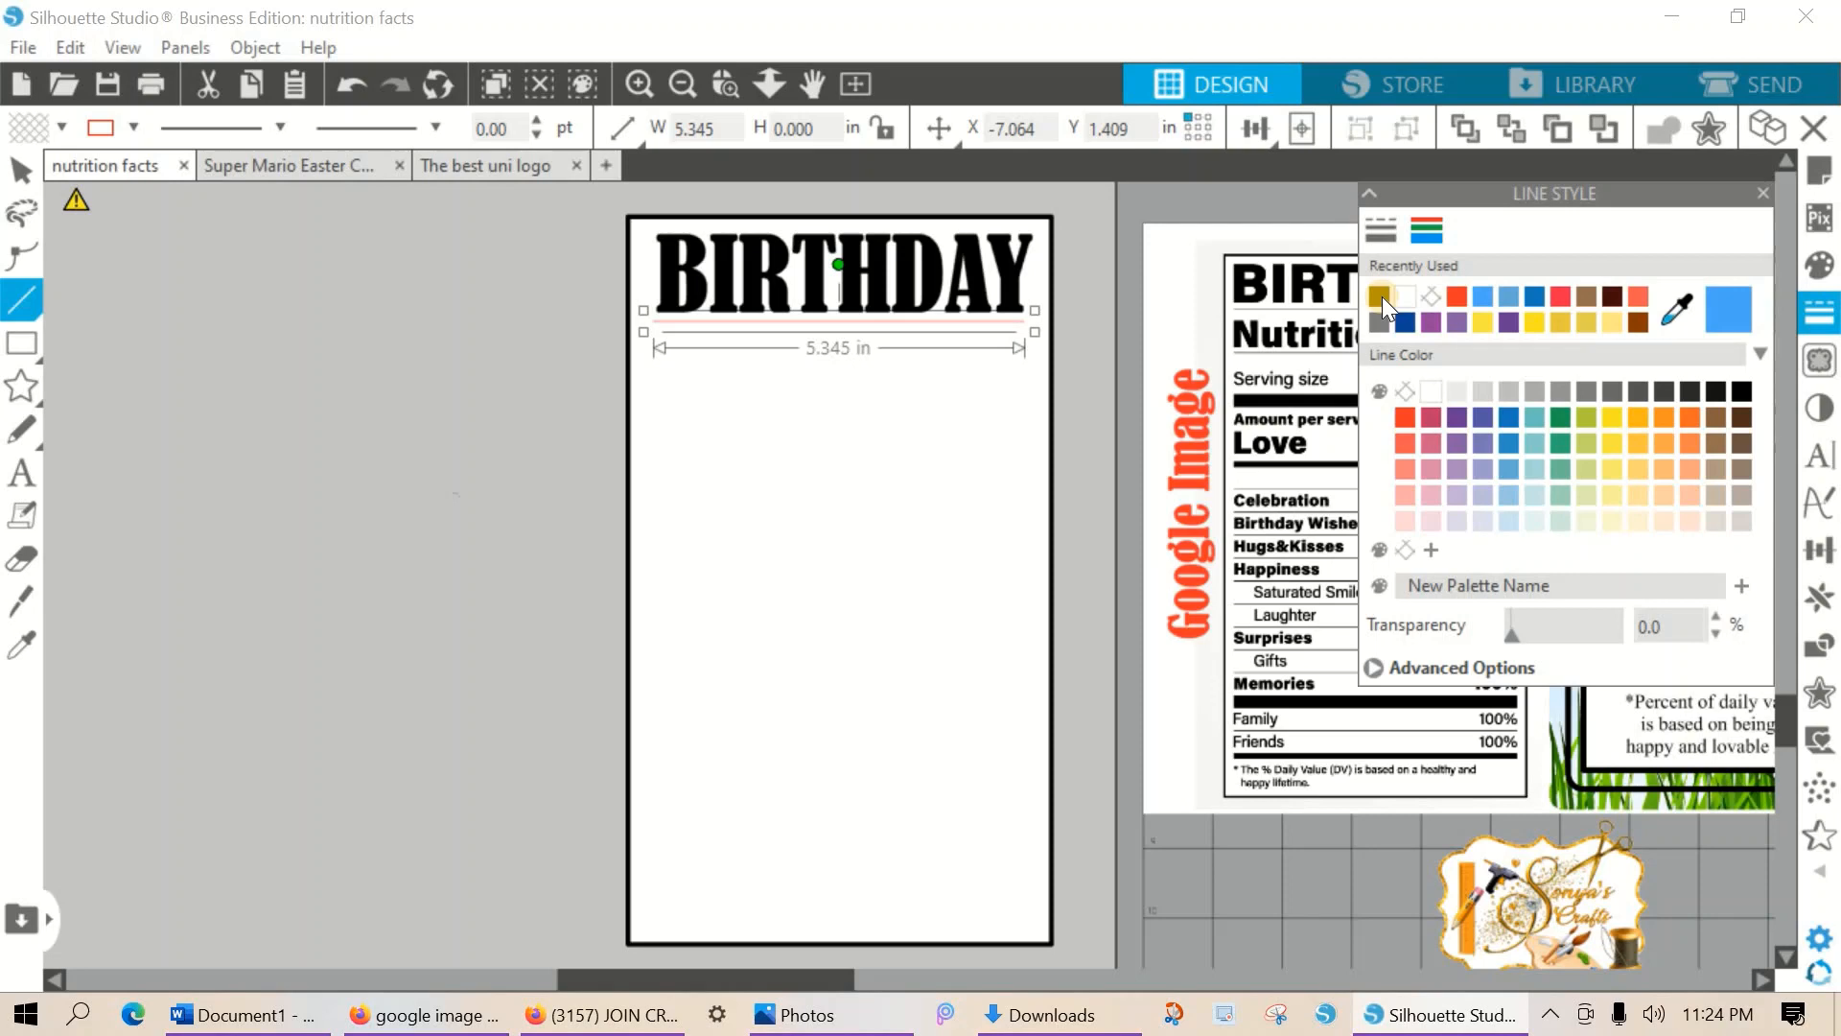
left_click(1383, 296)
left_click(1384, 232)
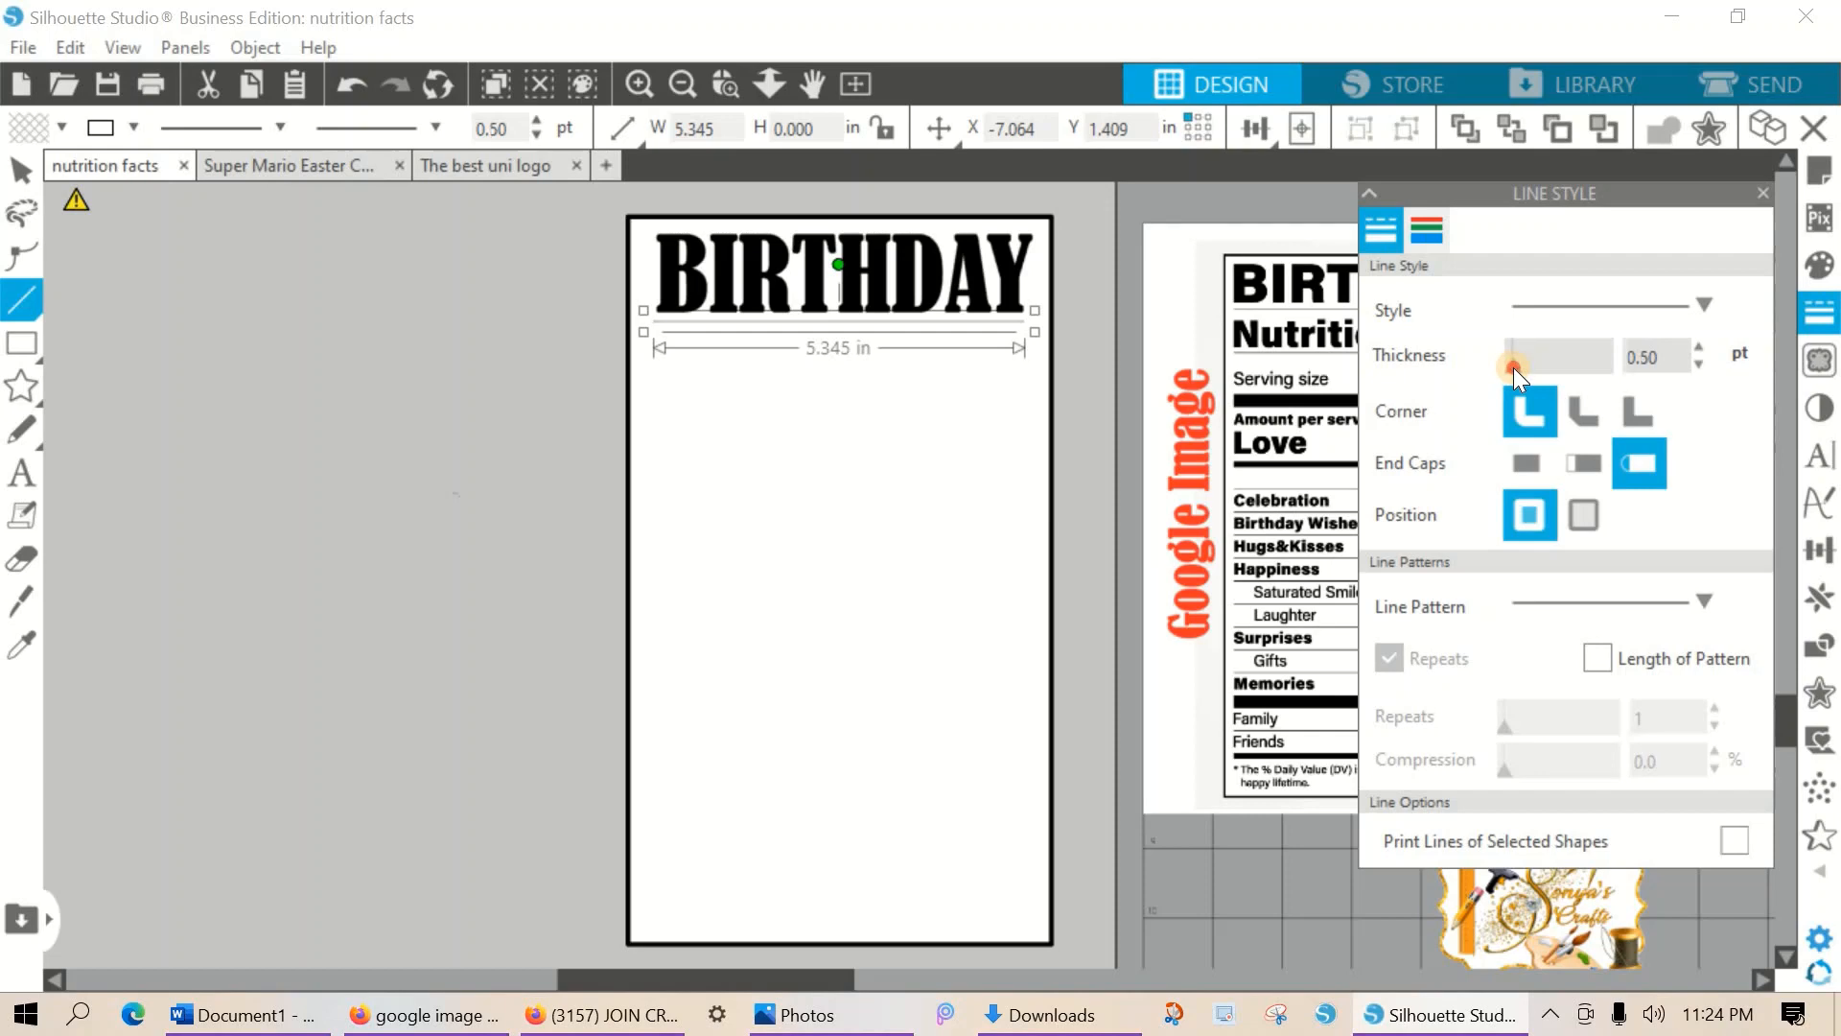
left_click_drag(1513, 366, 1517, 366)
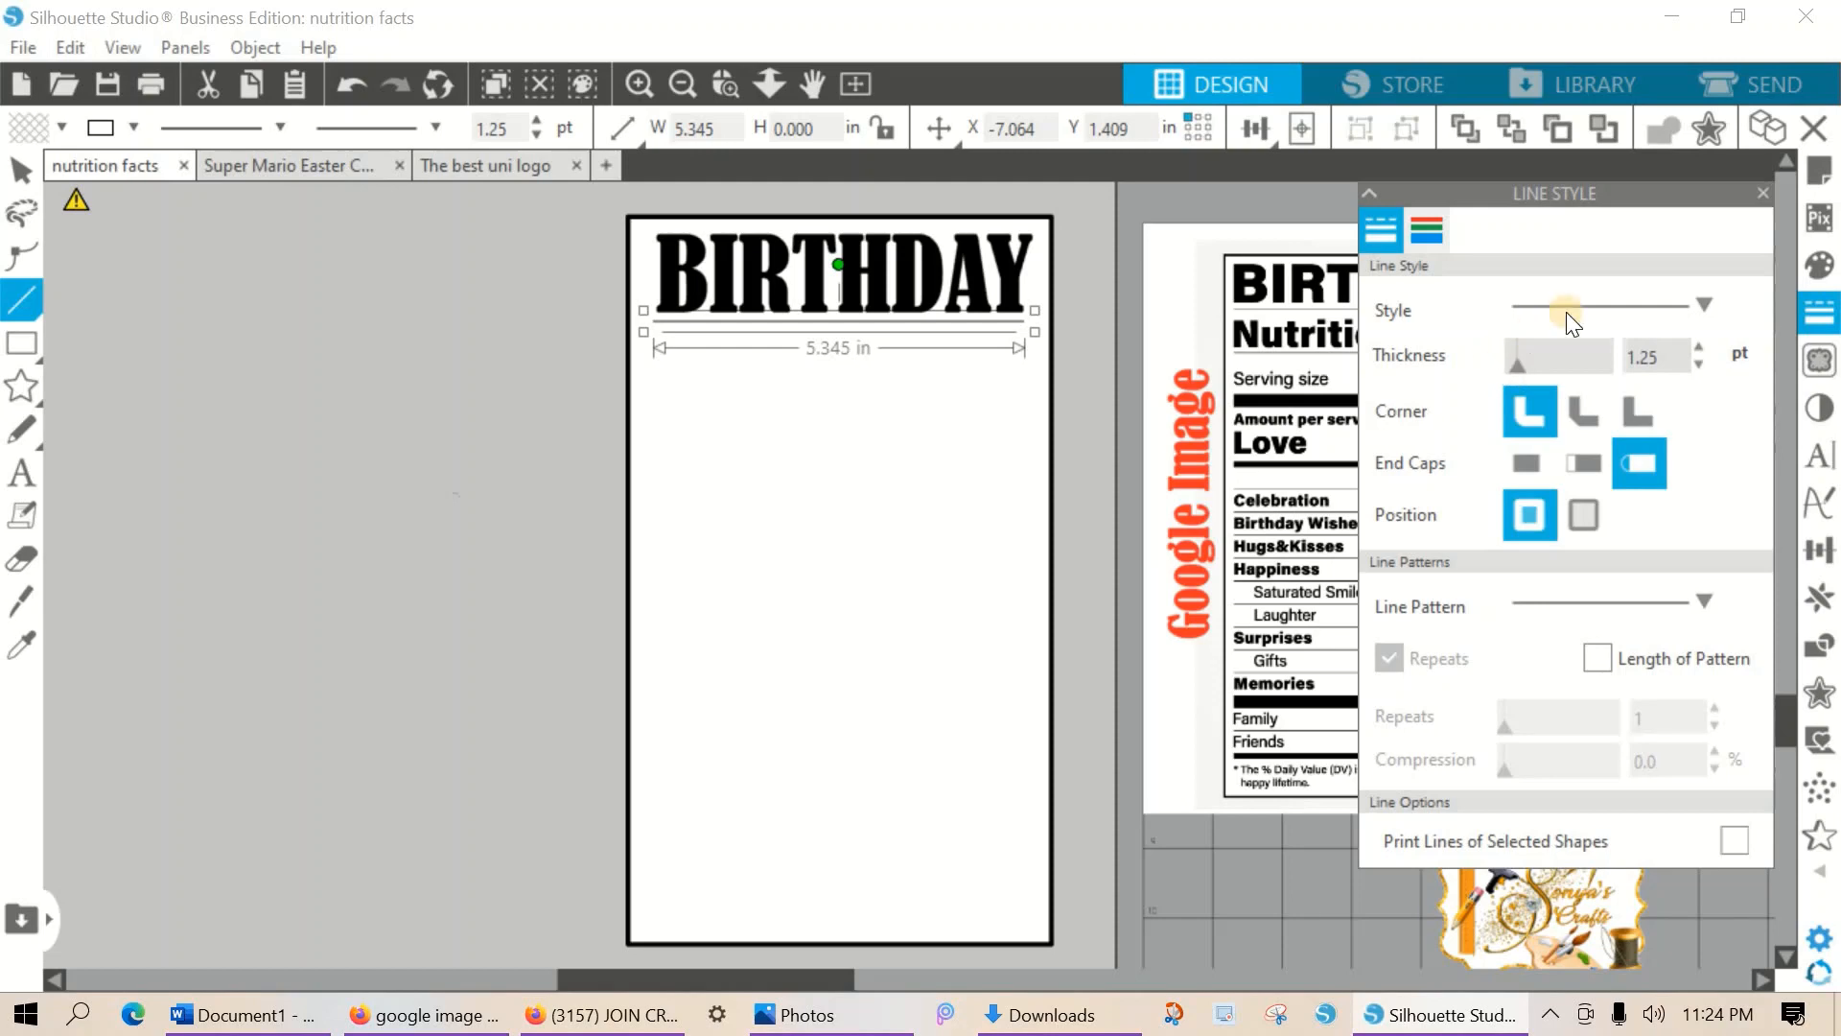
left_click(1762, 192)
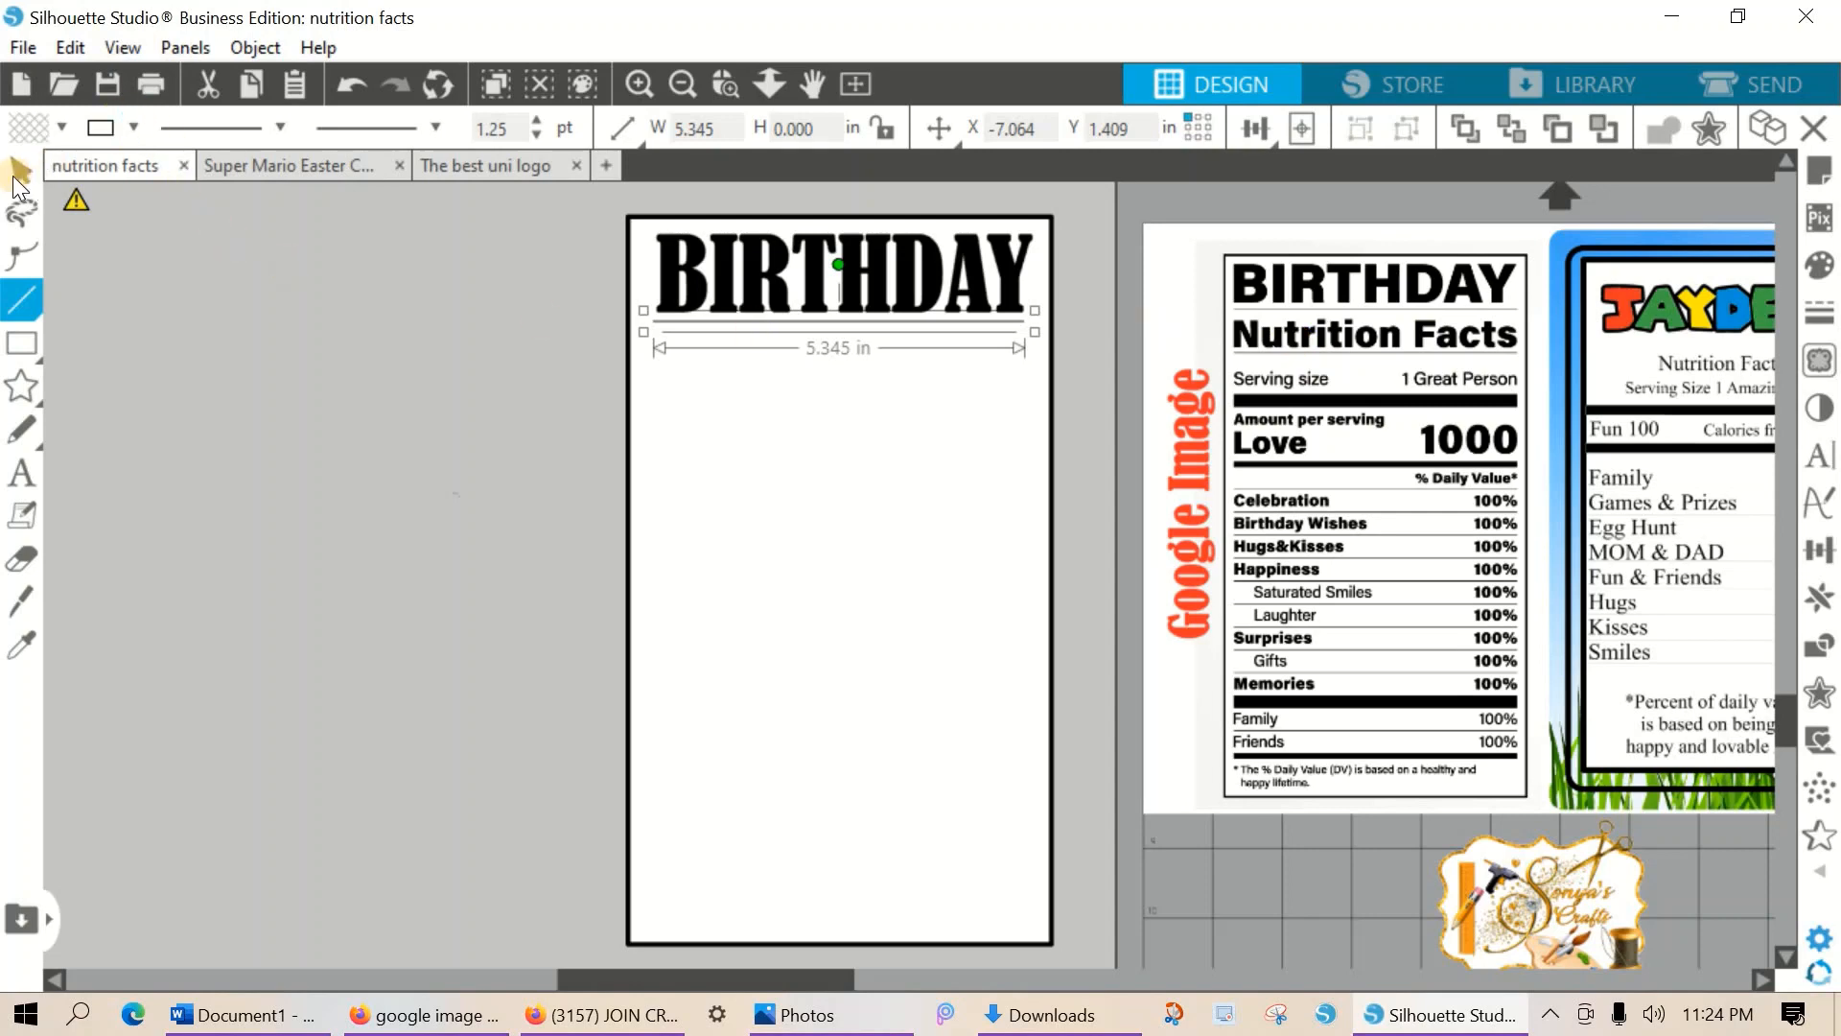
left_click(19, 176)
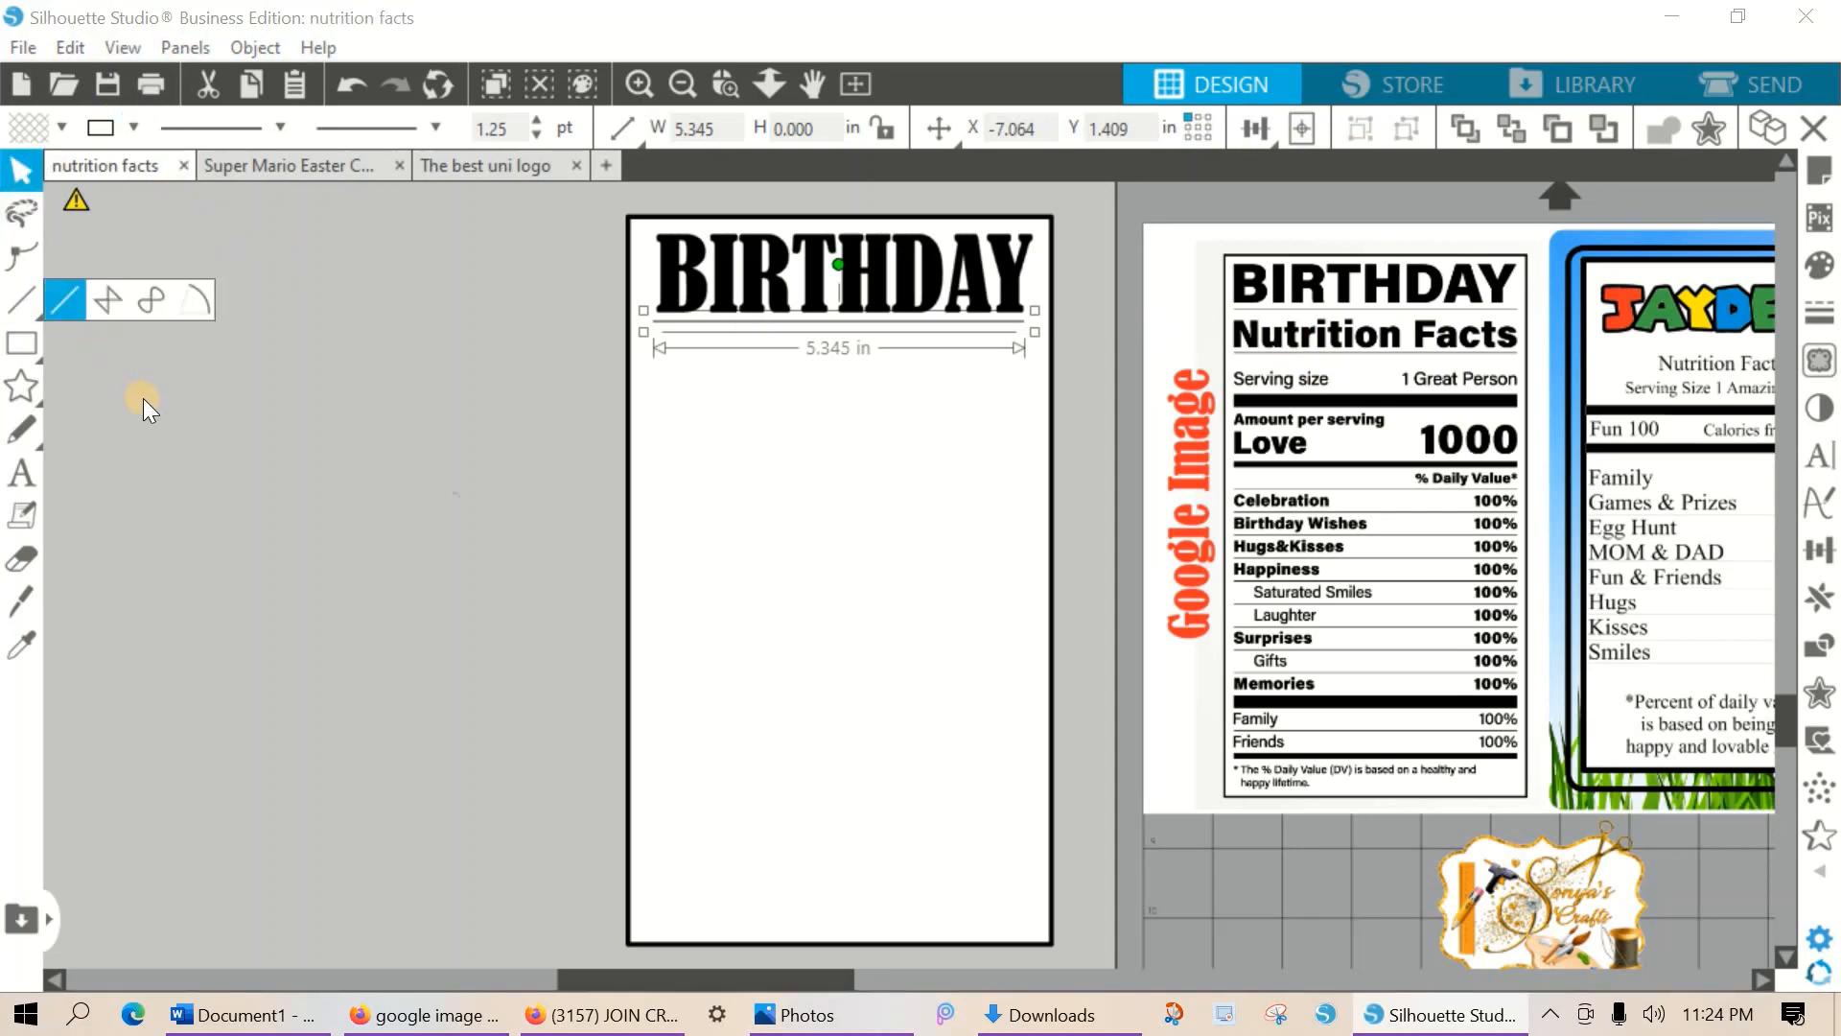
Add the text "Nutrition Facts" in the empty area beside the white rectangle.
left_click(31, 475)
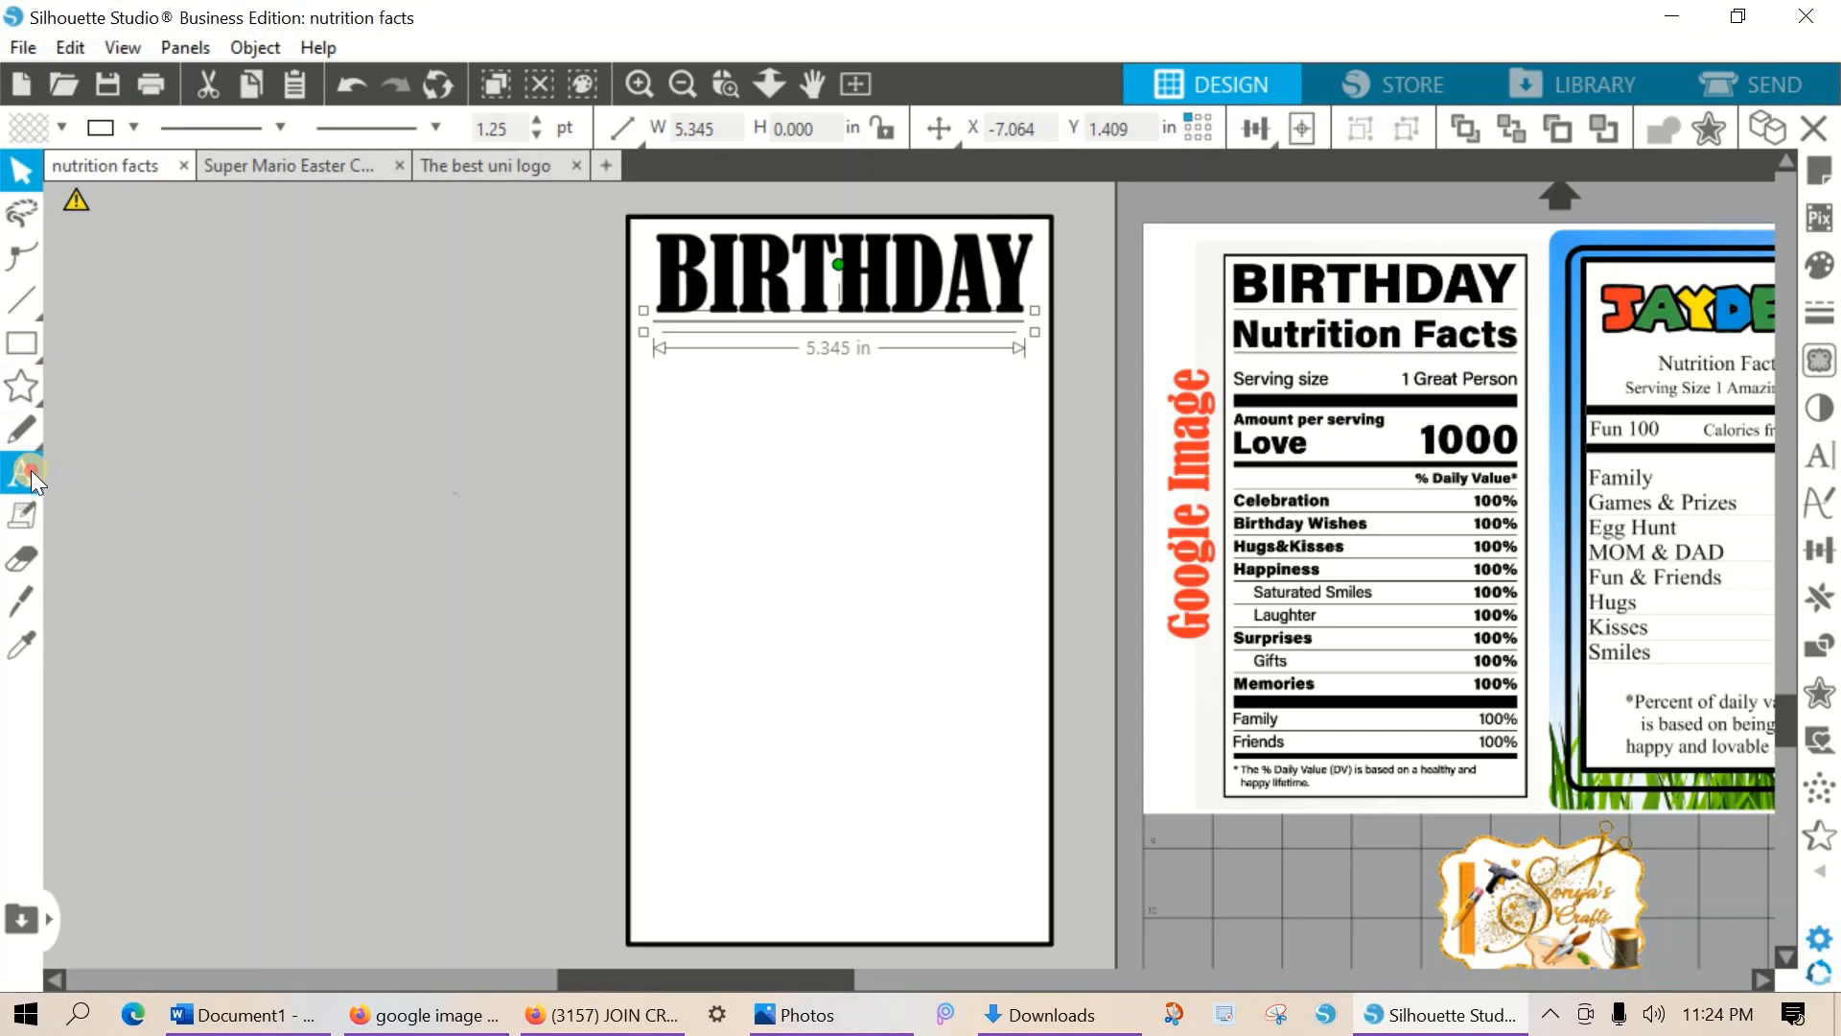
left_click(98, 440)
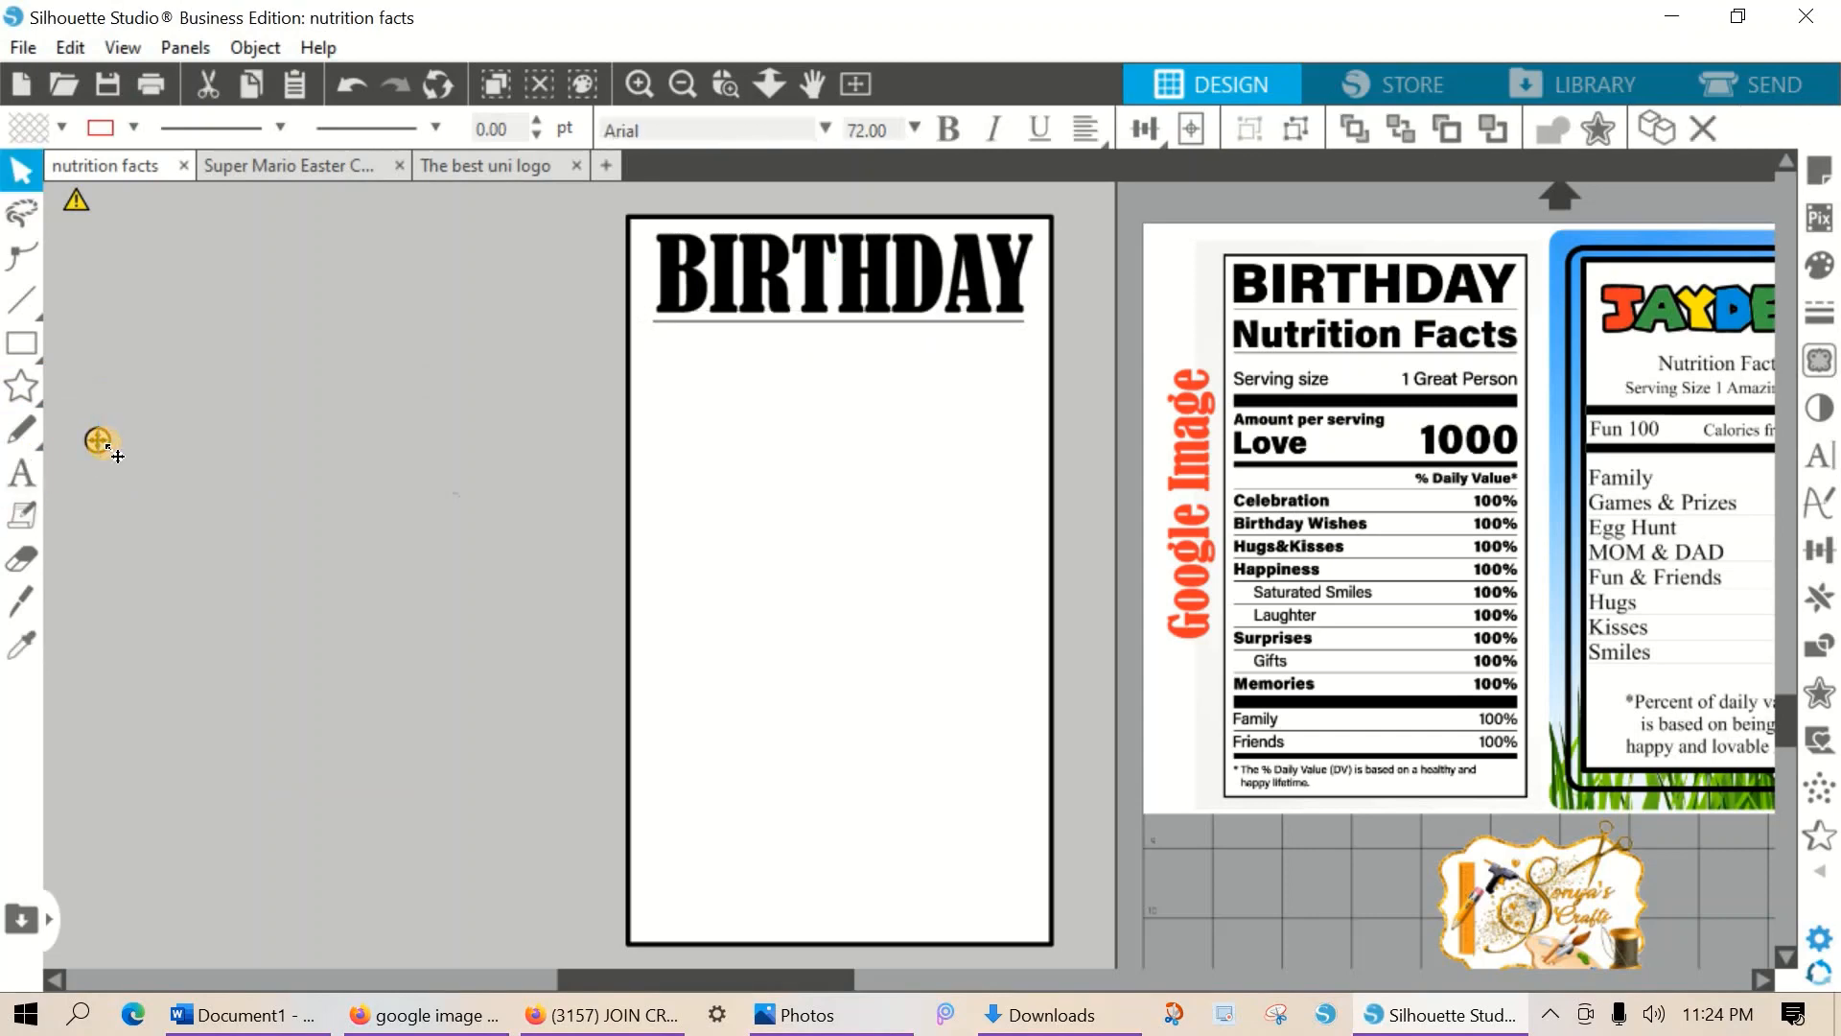
type("Nut")
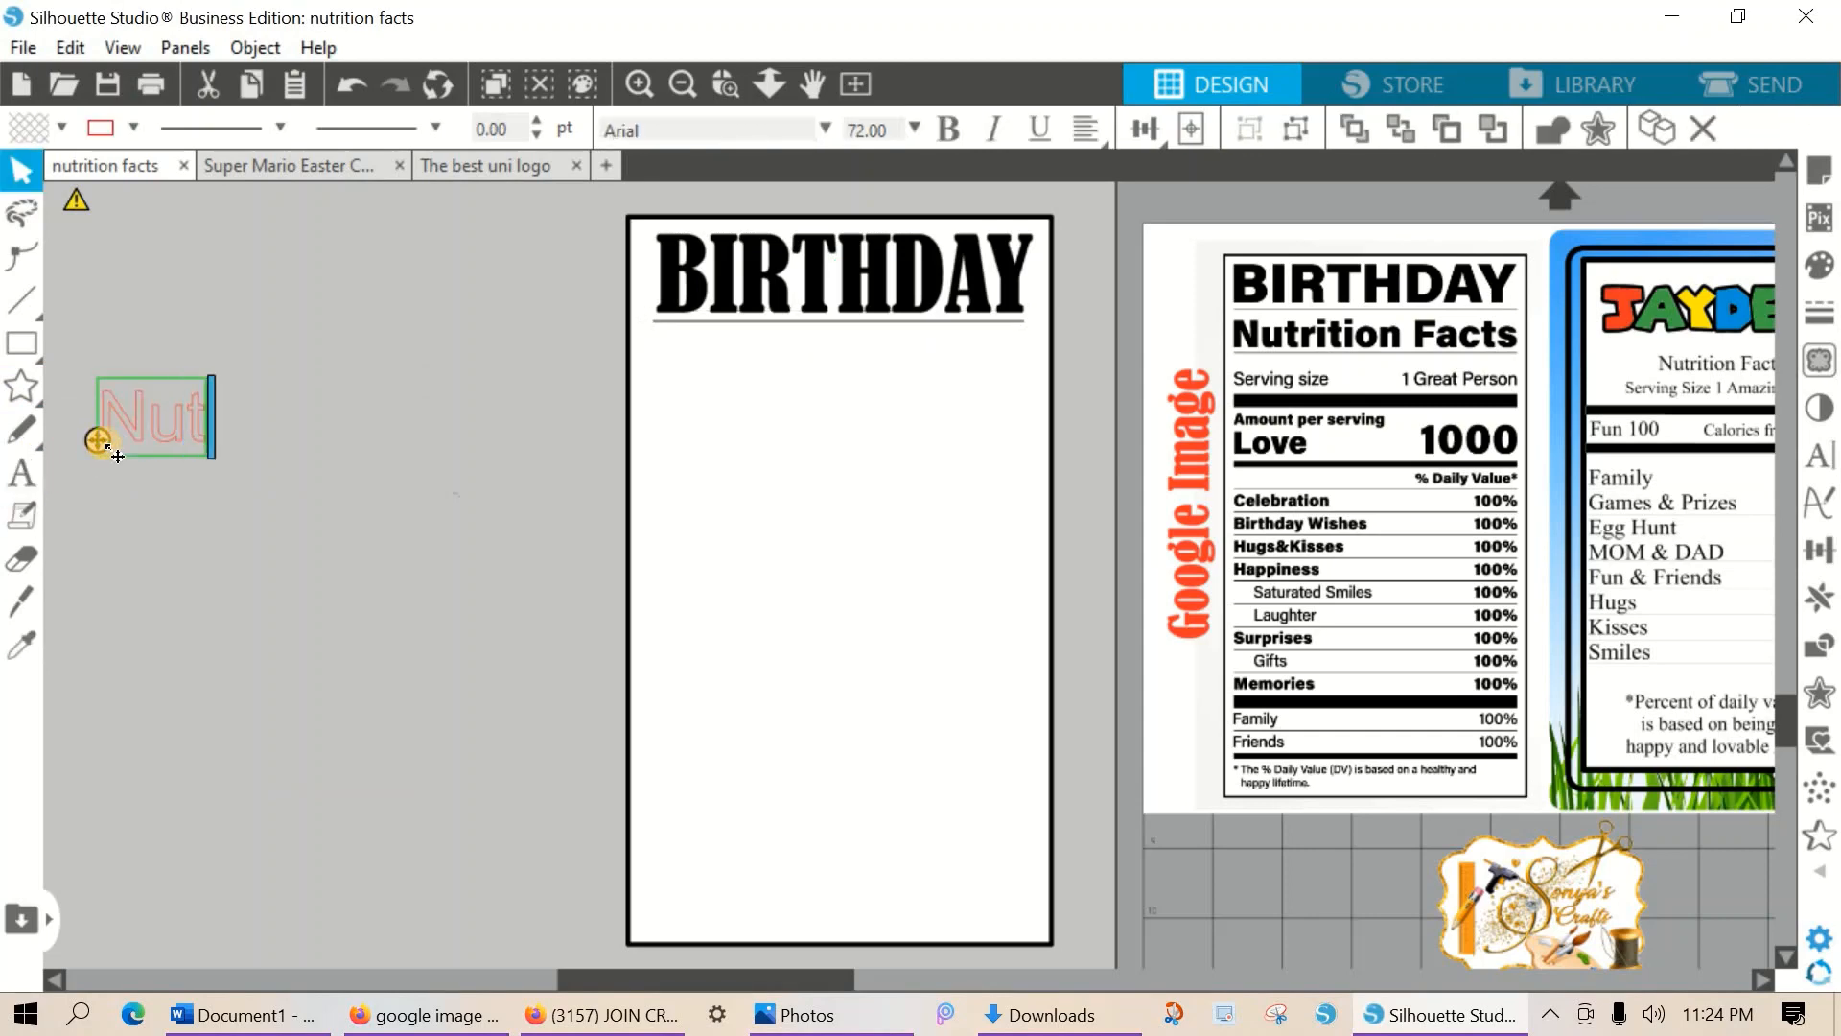
type("rition")
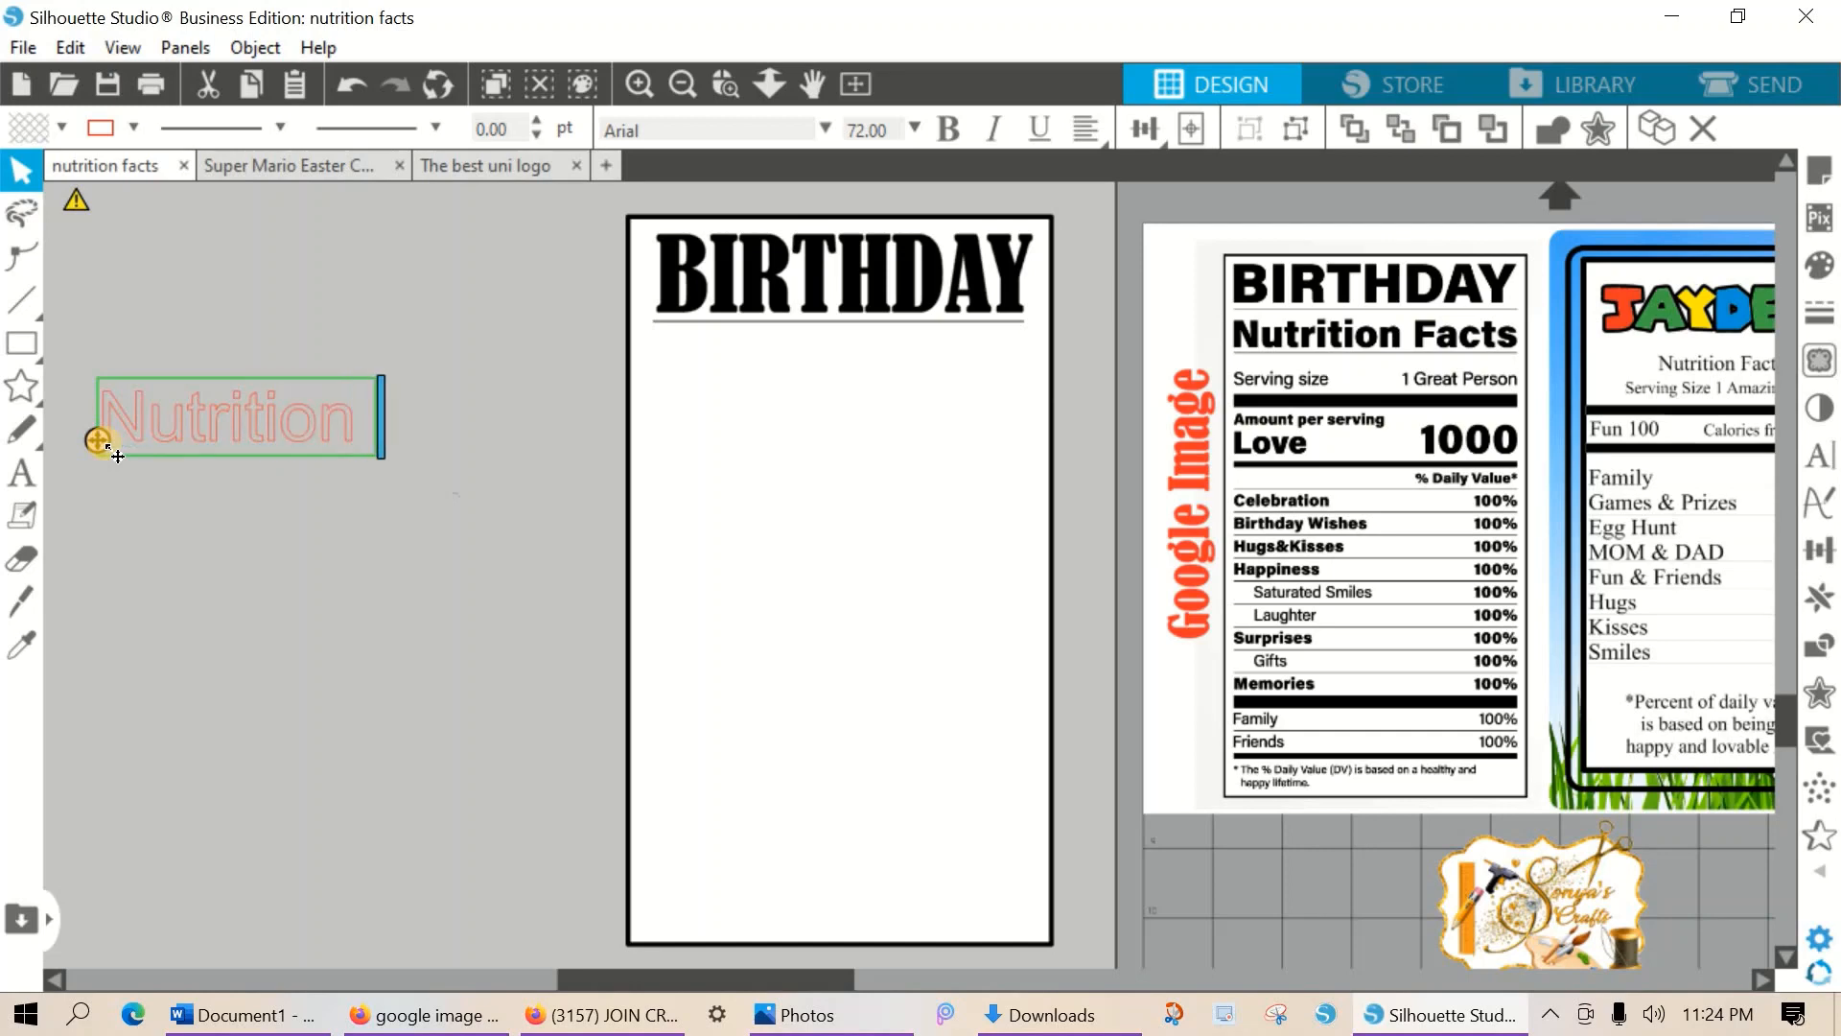
type(" Facts")
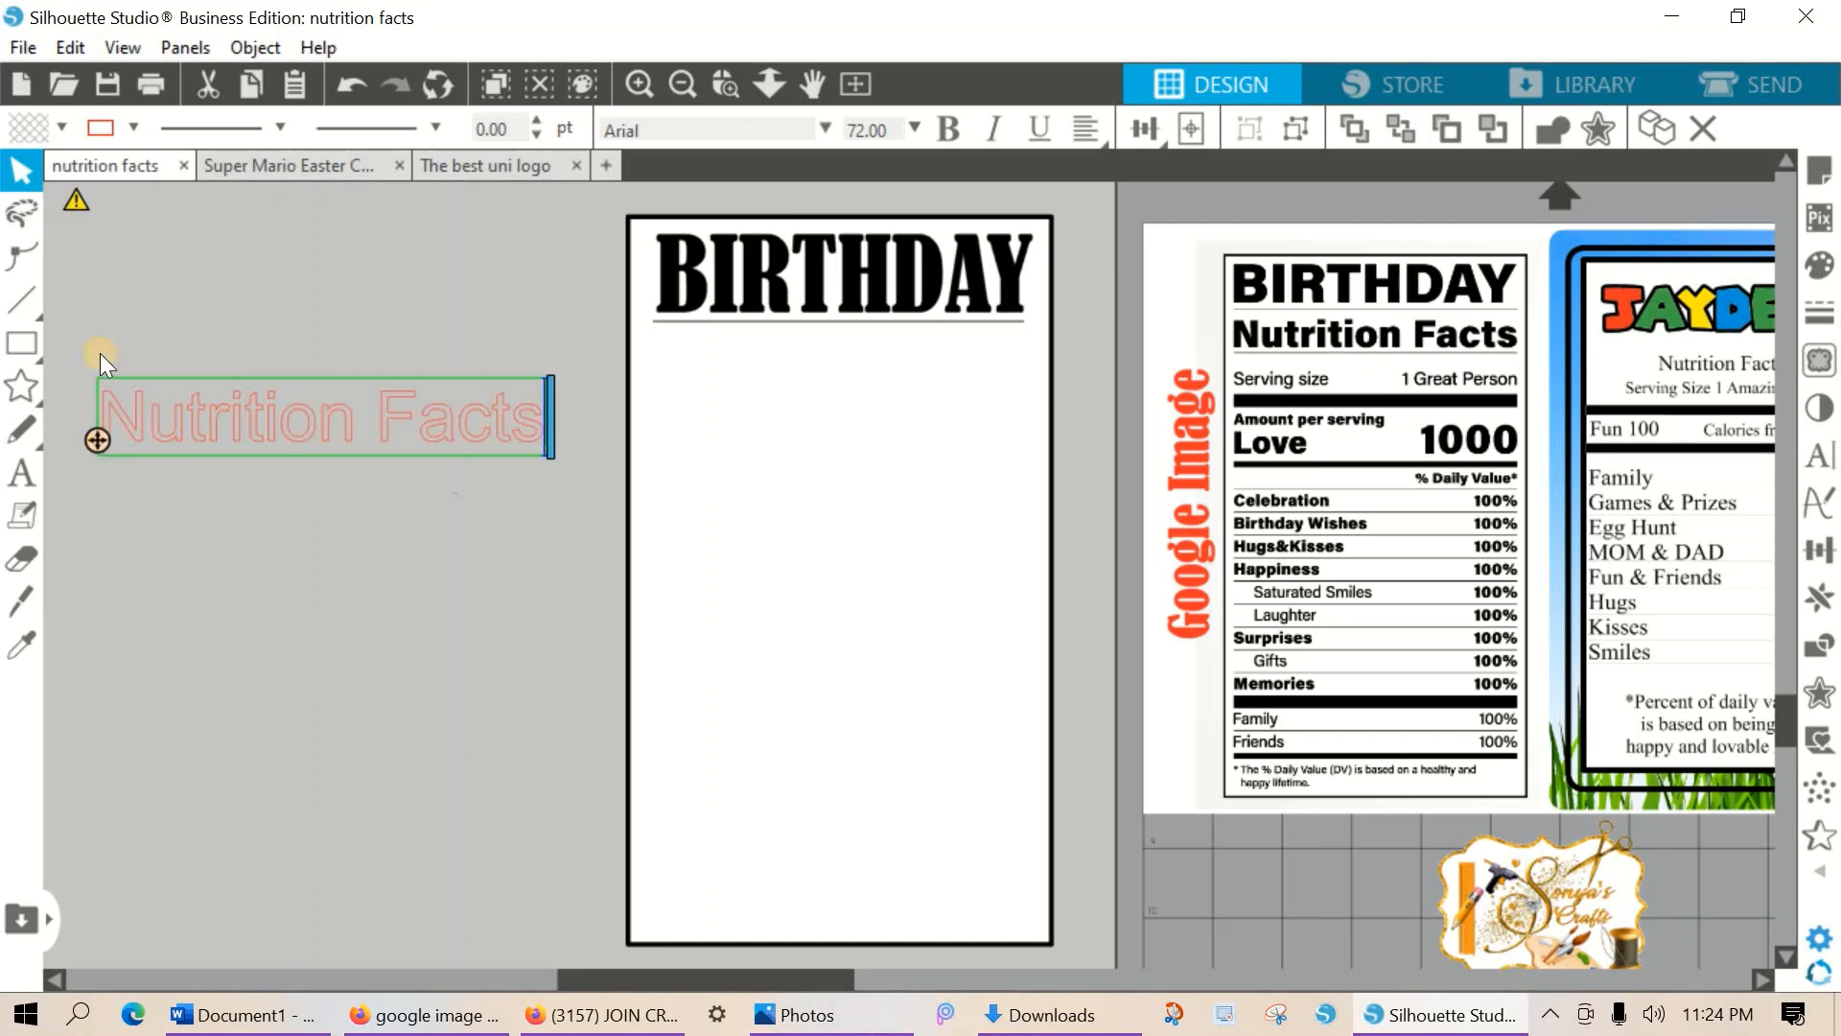
left_click(119, 556)
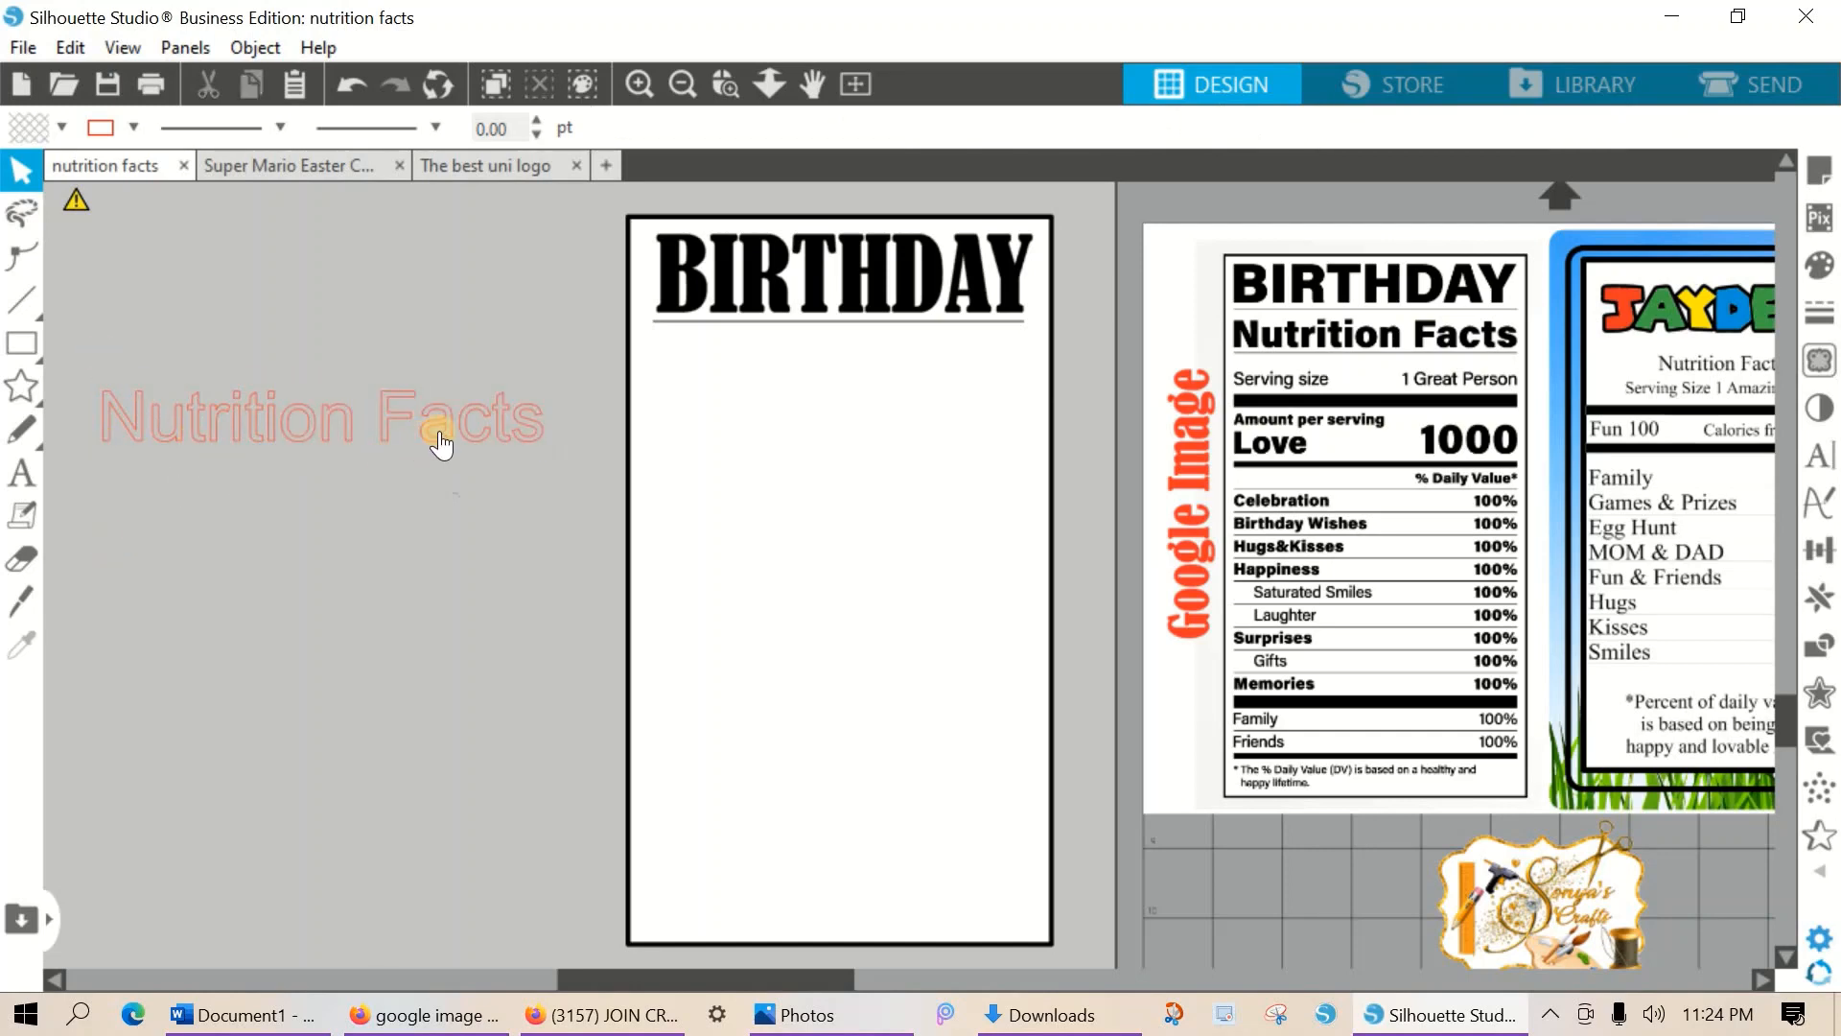
Set the Nutrition Facts text in Bernard MT Condensed with a black fill and black line colour.
left_click(436, 436)
left_click(1827, 462)
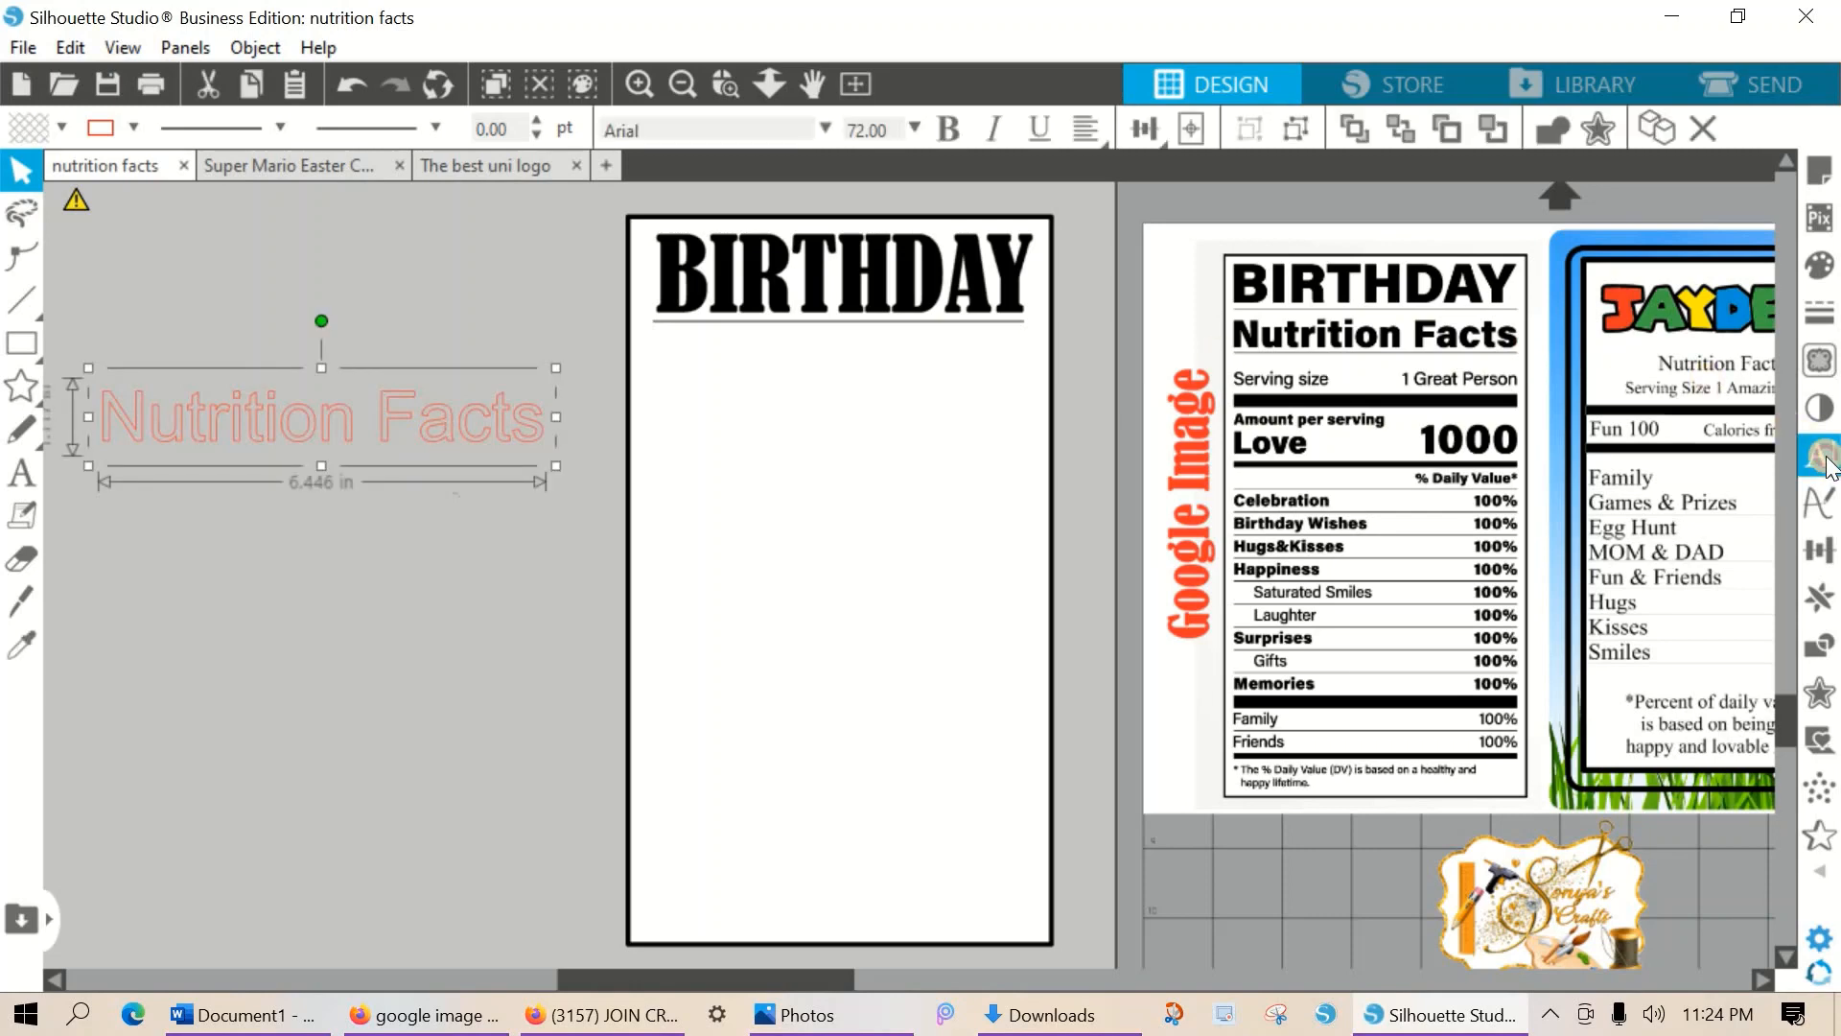
left_click(1471, 452)
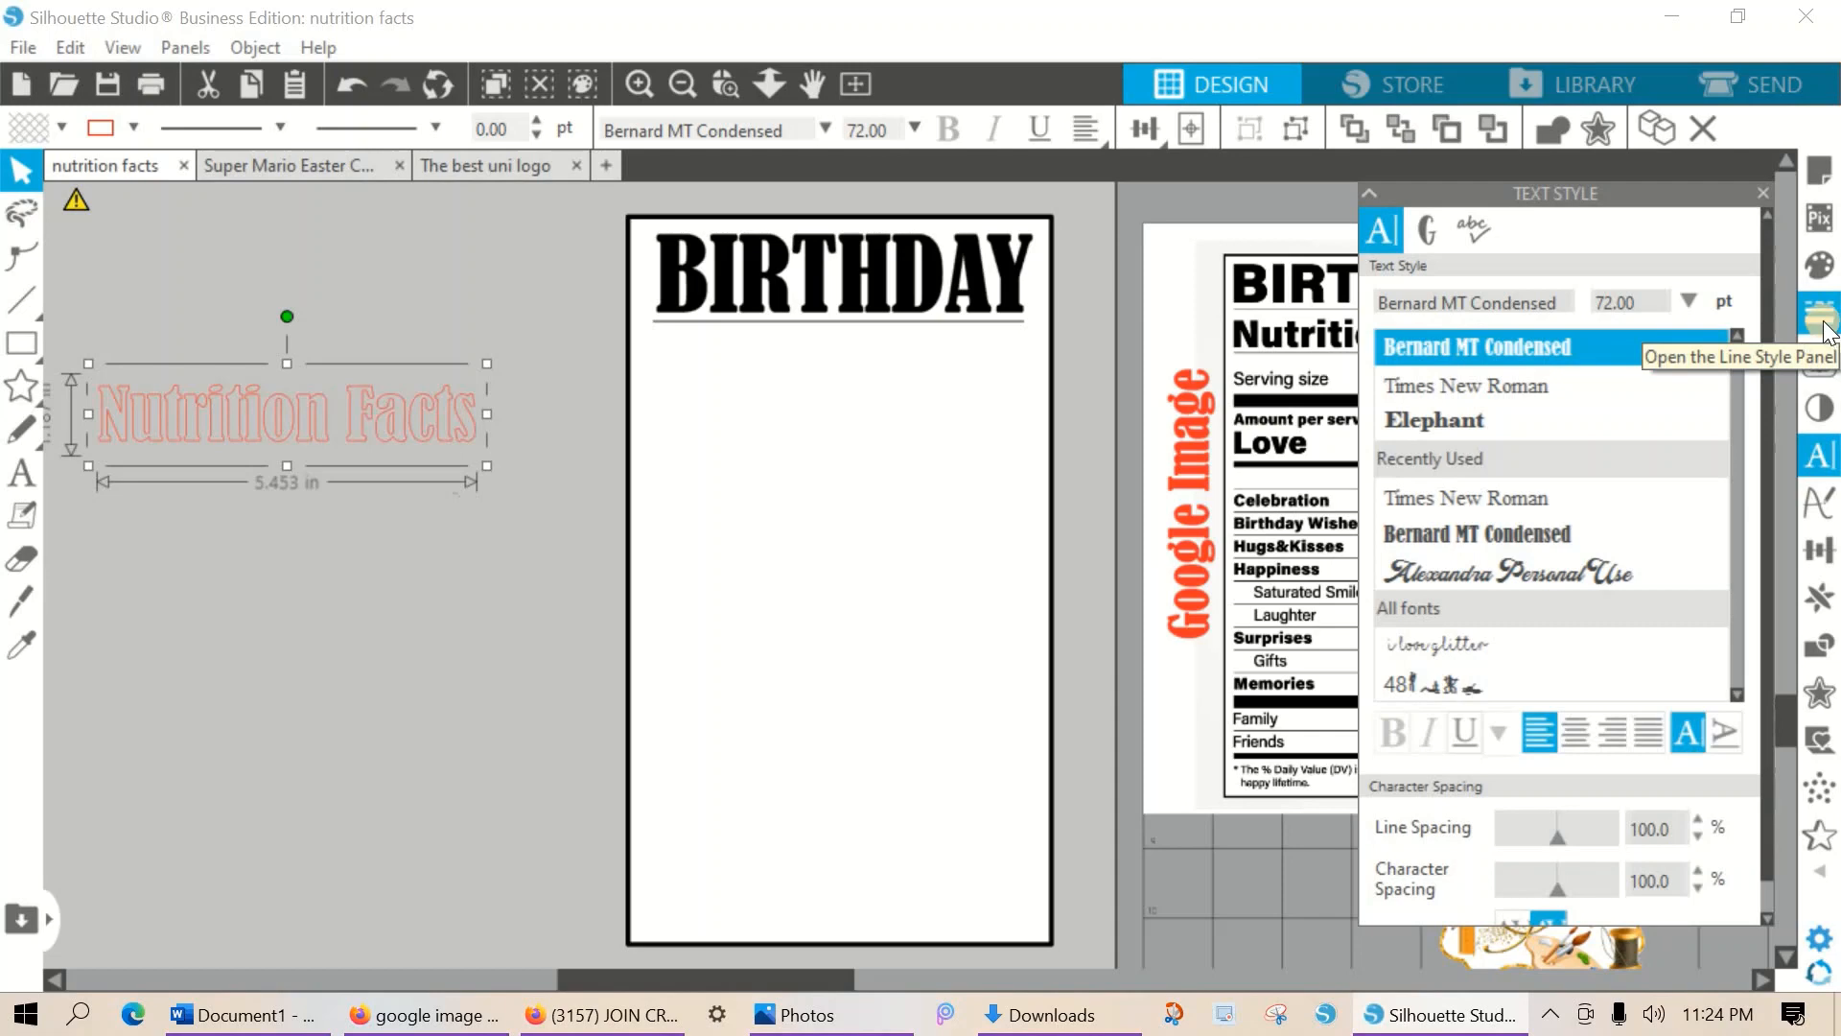
left_click(1819, 265)
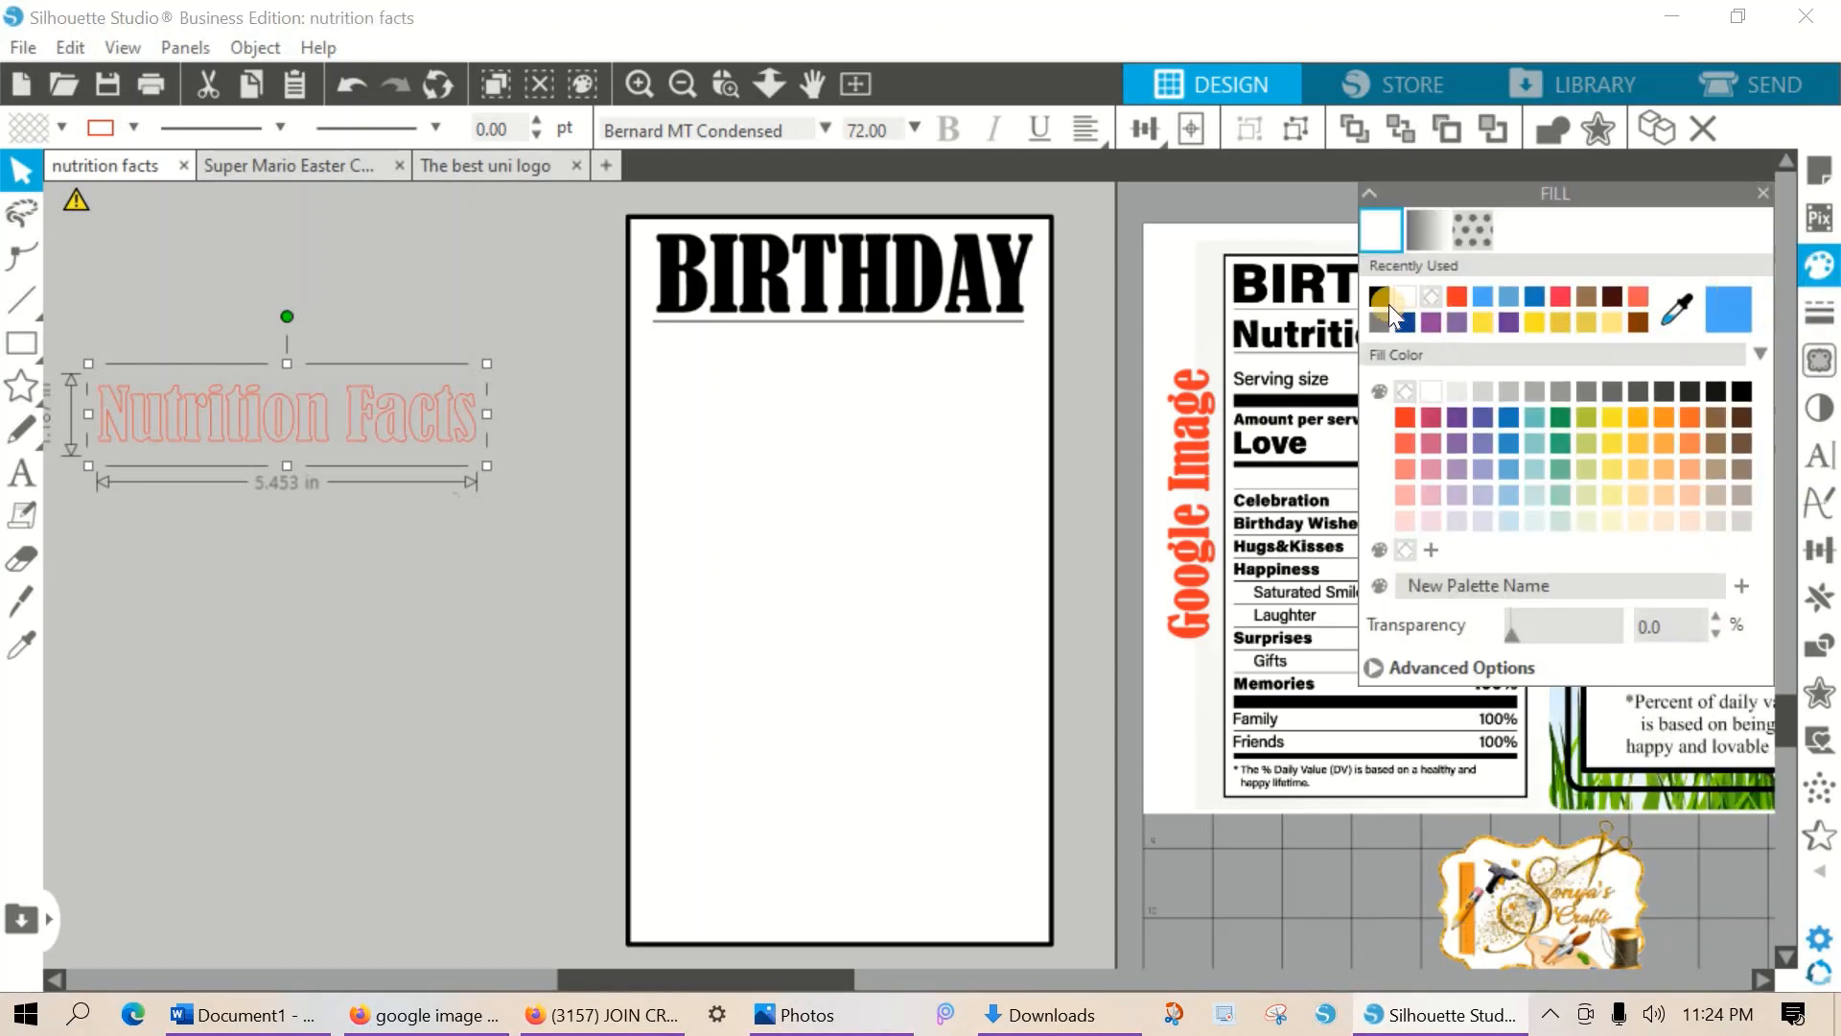
left_click(1379, 294)
left_click(1819, 312)
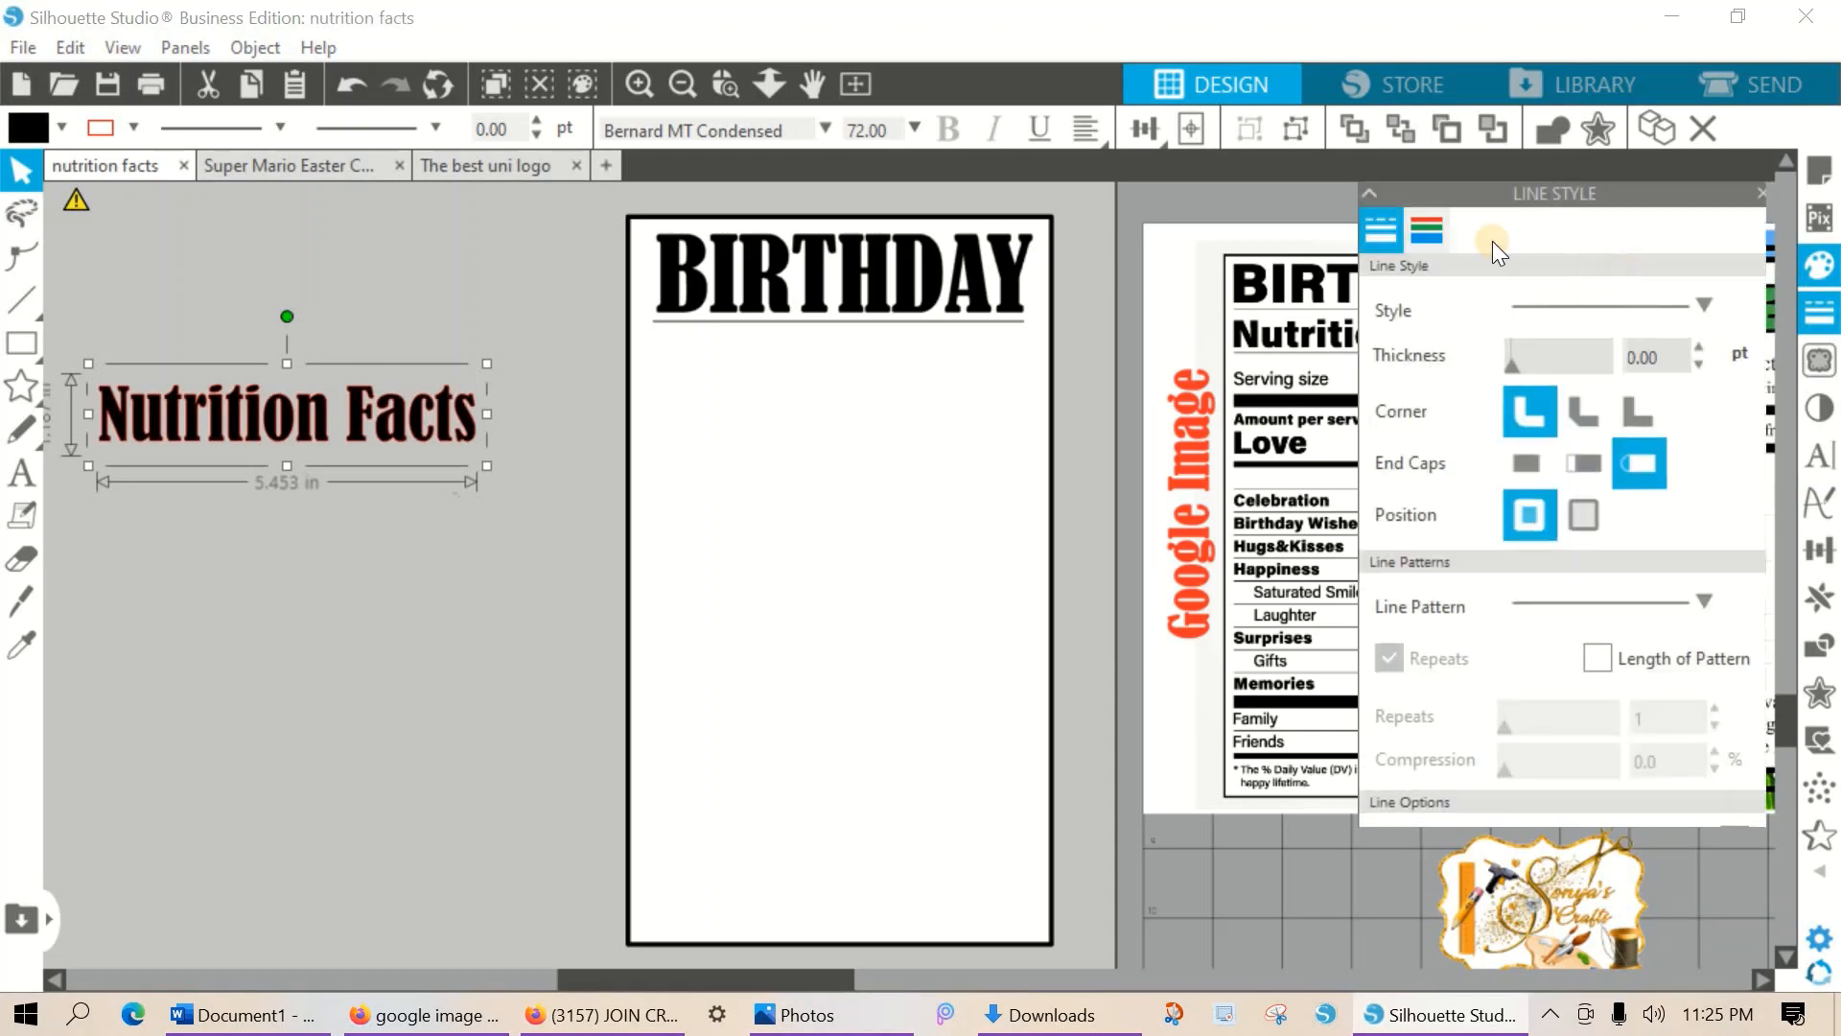
left_click(1428, 230)
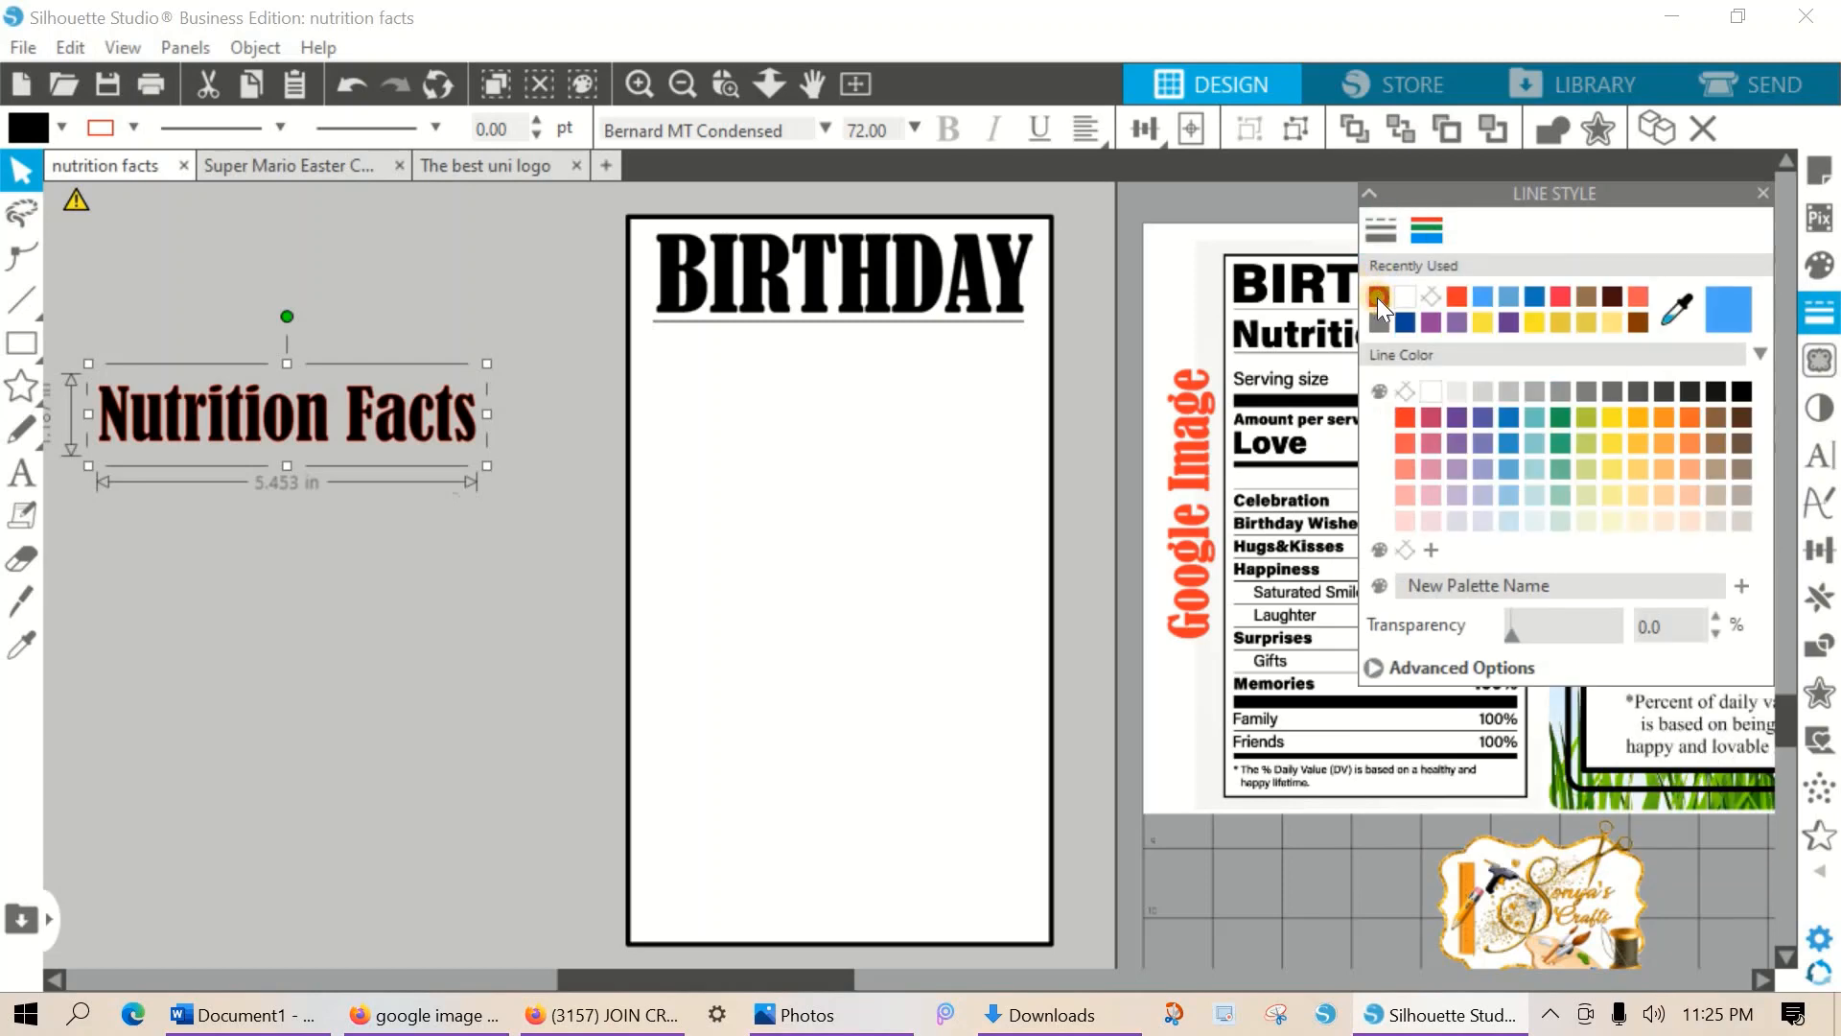
left_click(1377, 297)
left_click(472, 567)
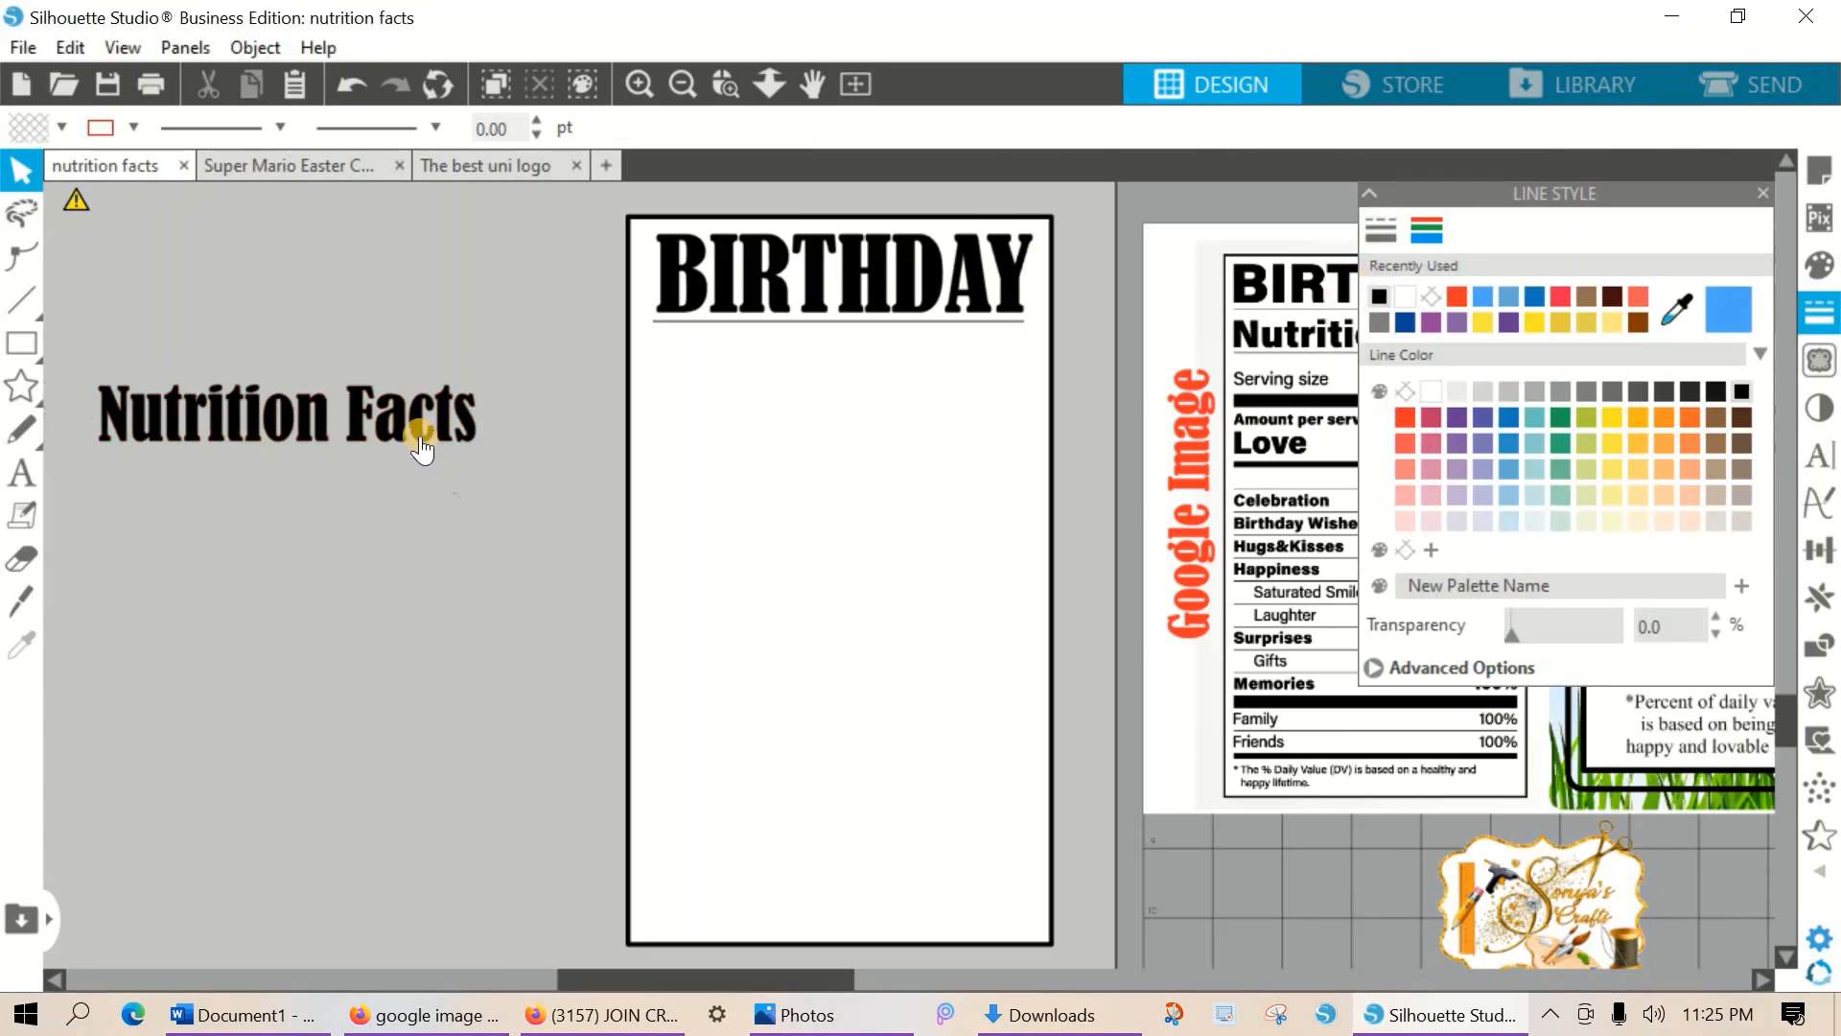
Place the Nutrition Facts text under the divider line in the rectangle and resize it to about 4.7 in wide.
left_click_drag(419, 433, 714, 382)
left_click(771, 391)
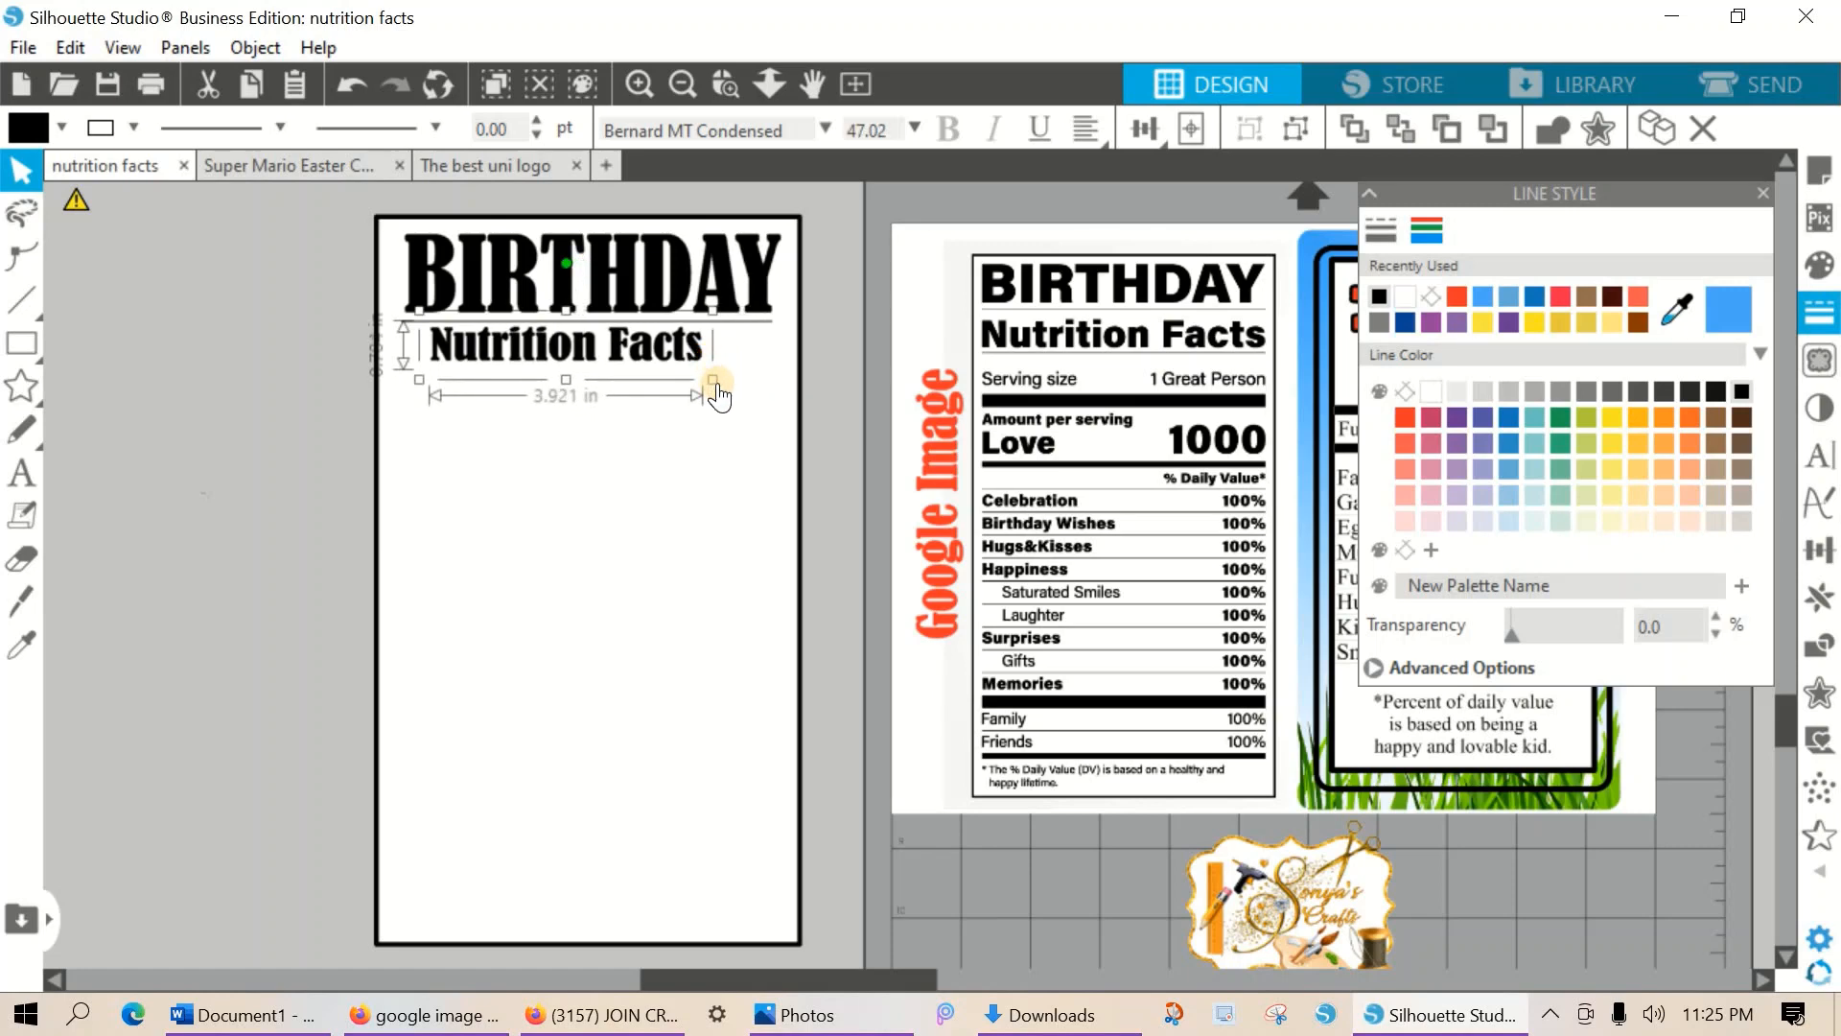
left_click_drag(716, 378, 768, 378)
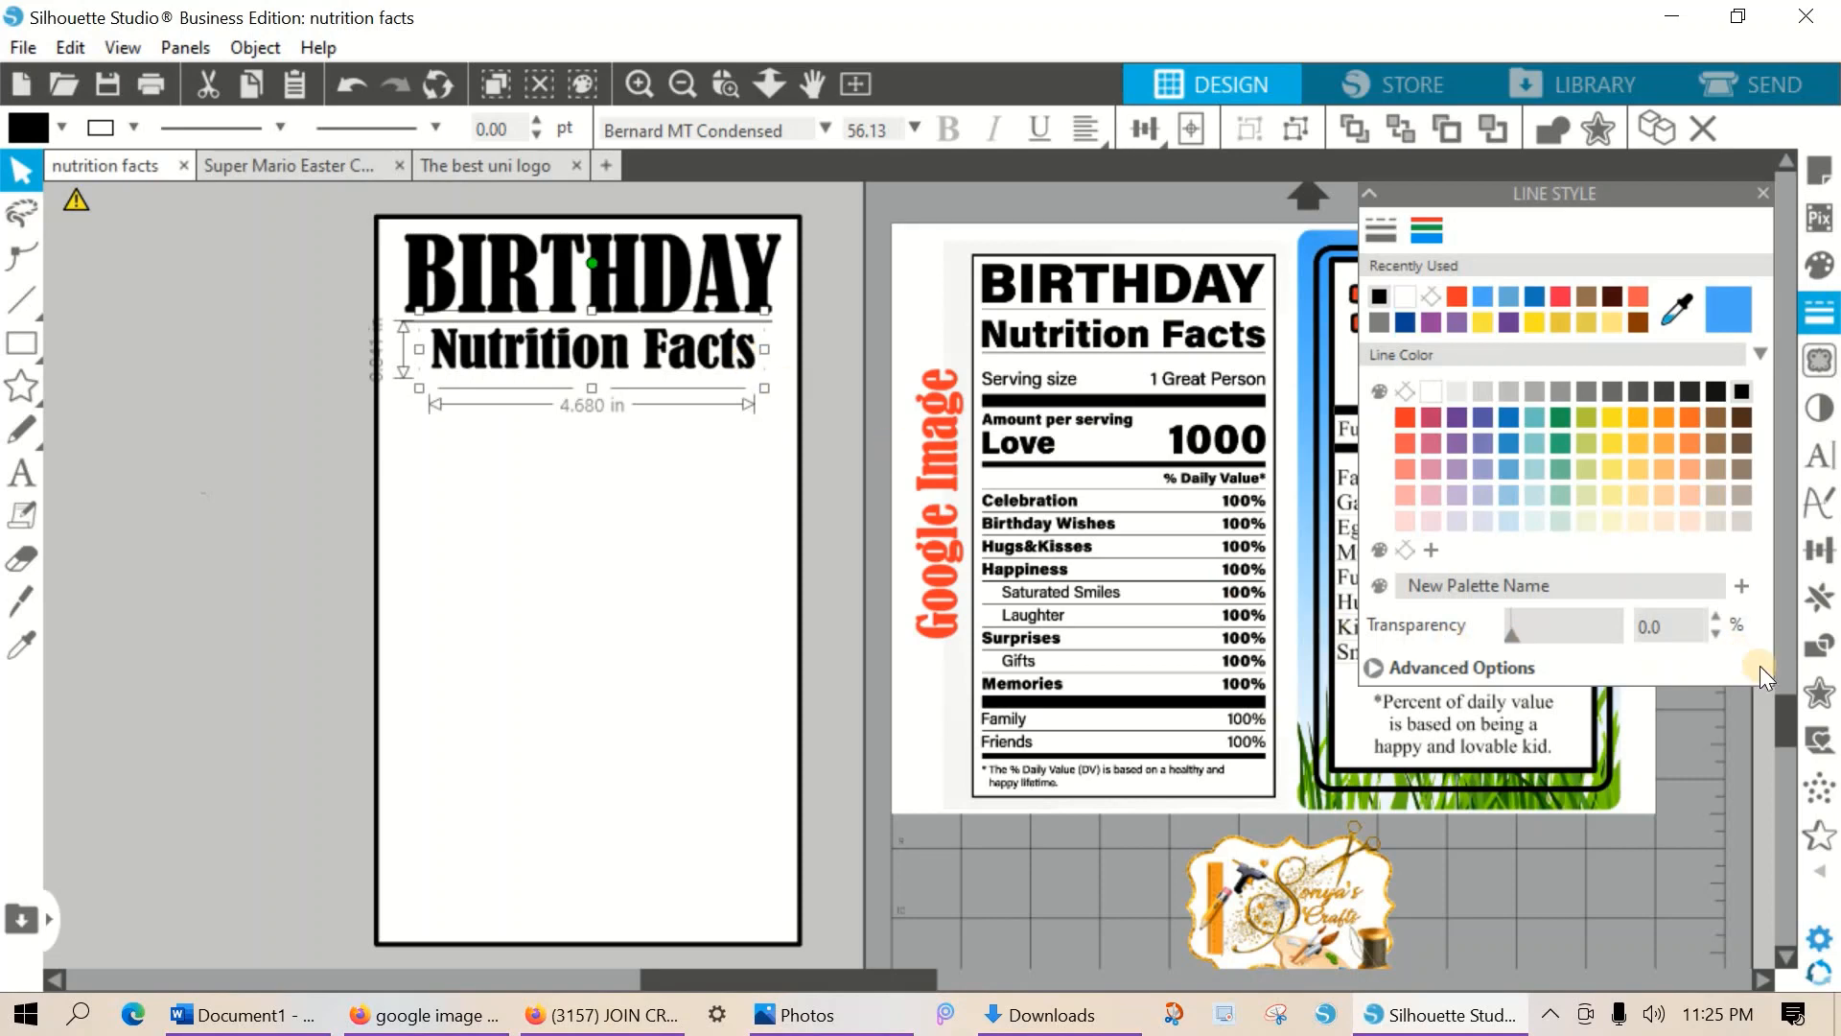
Set the Nutrition Facts character spacing to 115% and align the text with the divider line above it.
left_click(1819, 458)
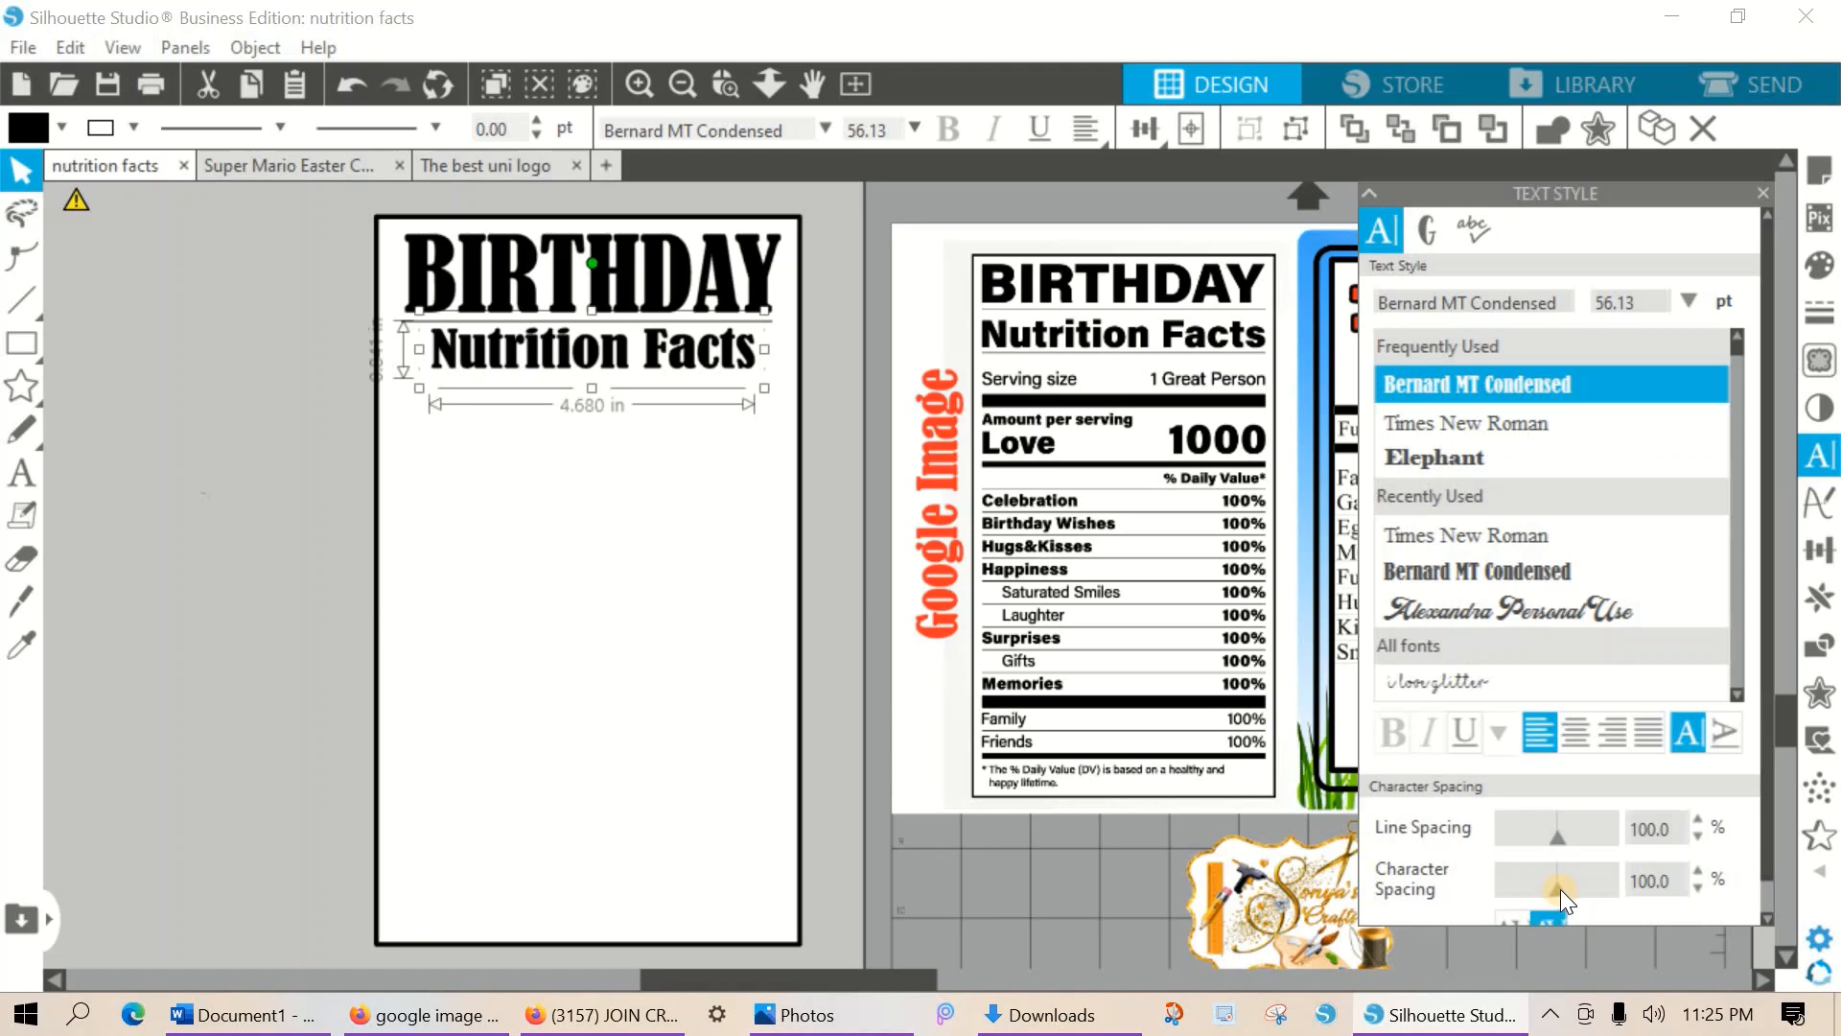
left_click_drag(1561, 889, 1567, 888)
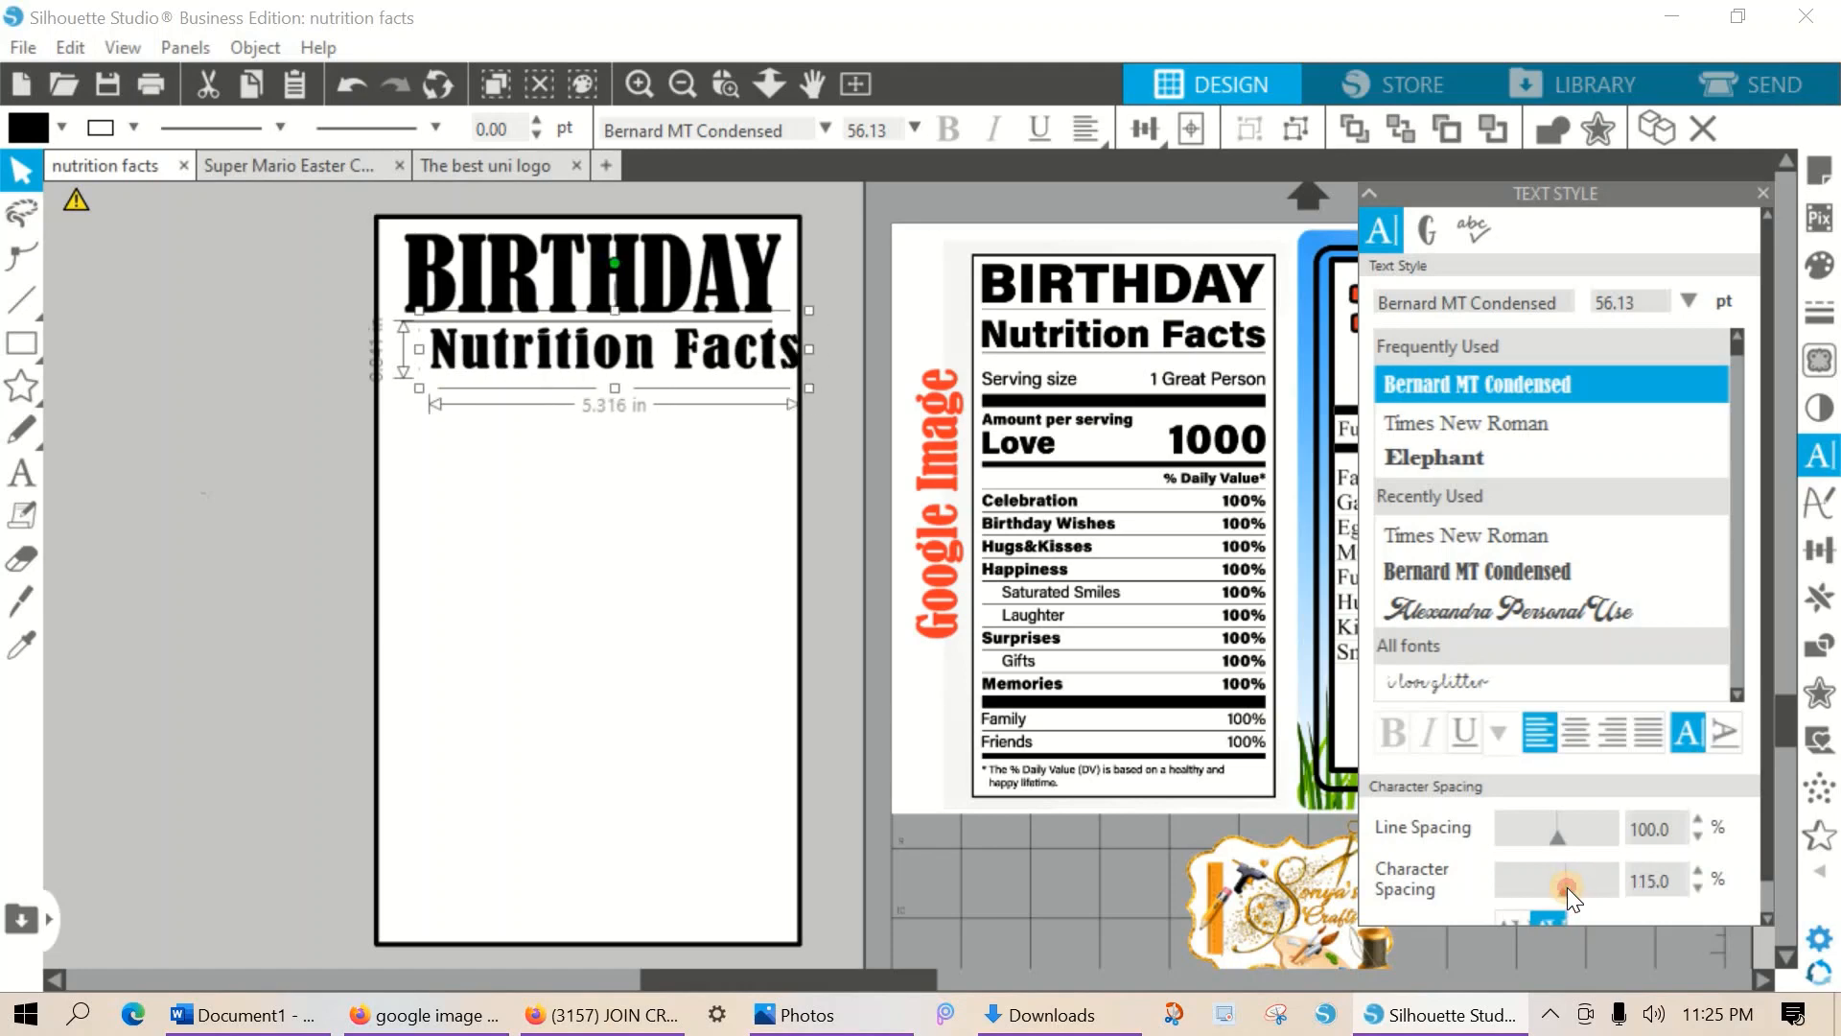
left_click(784, 380)
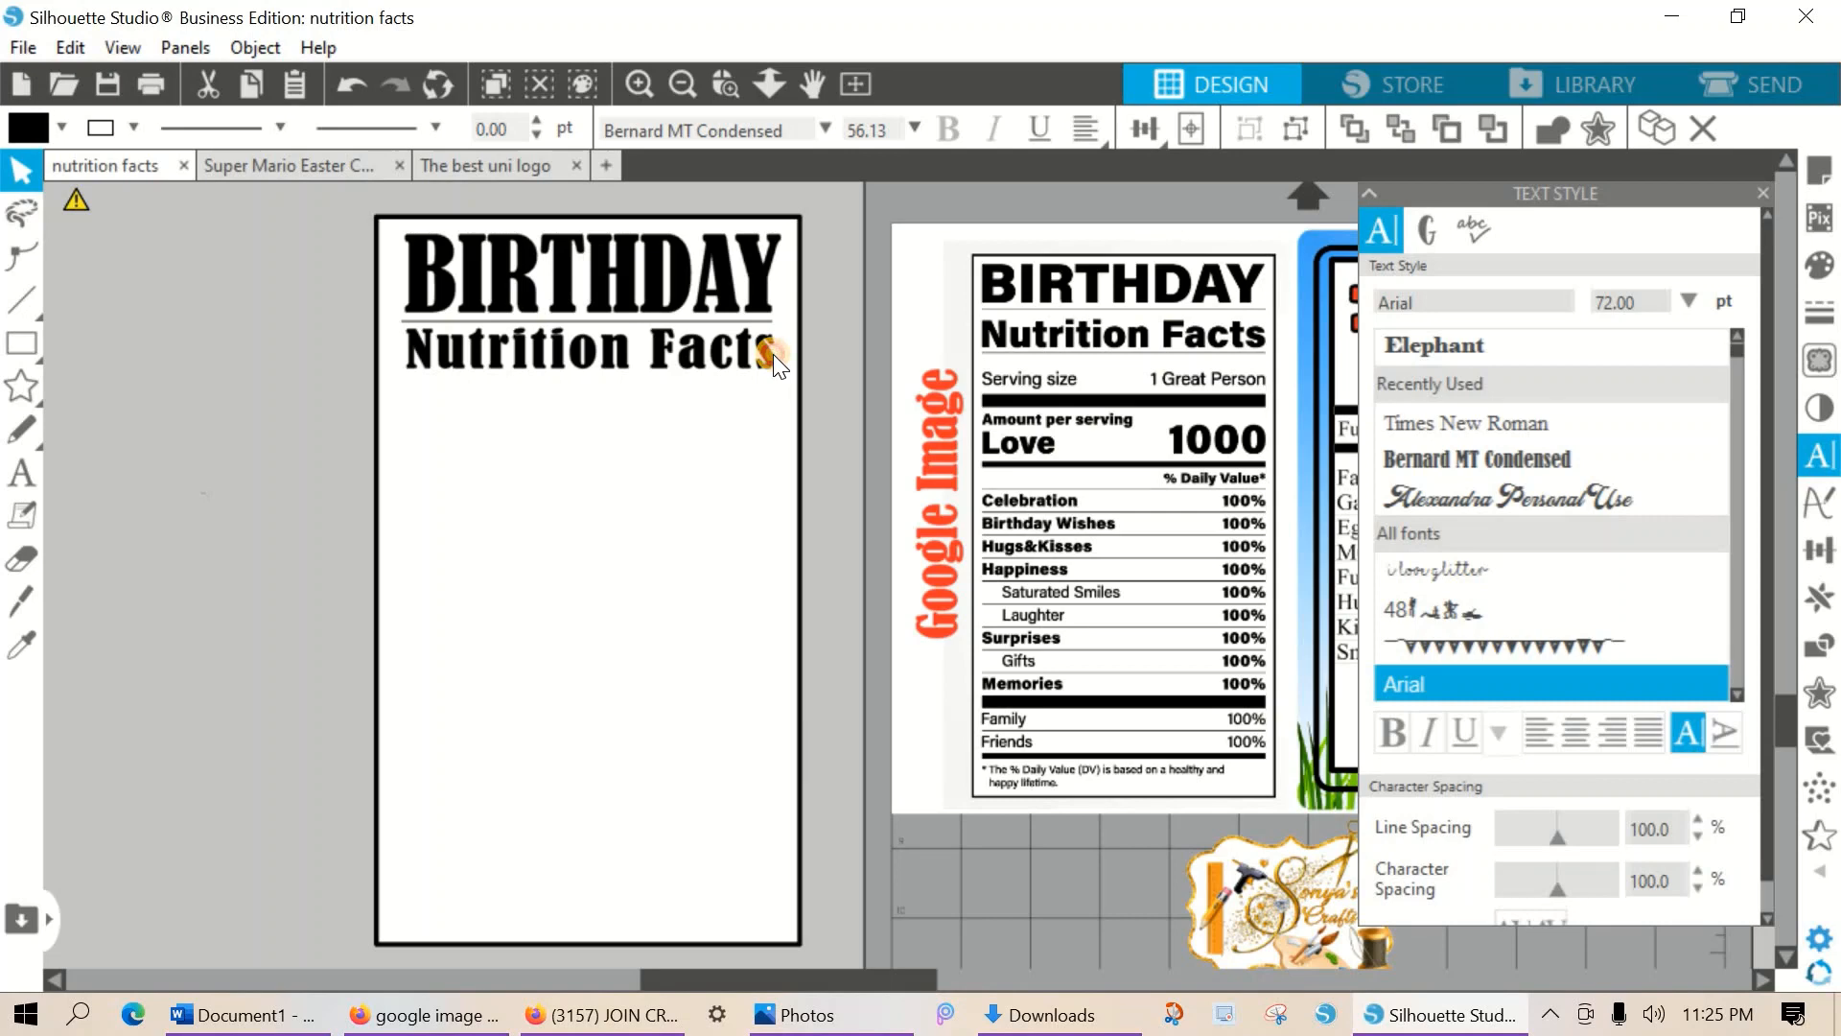
left_click(772, 354)
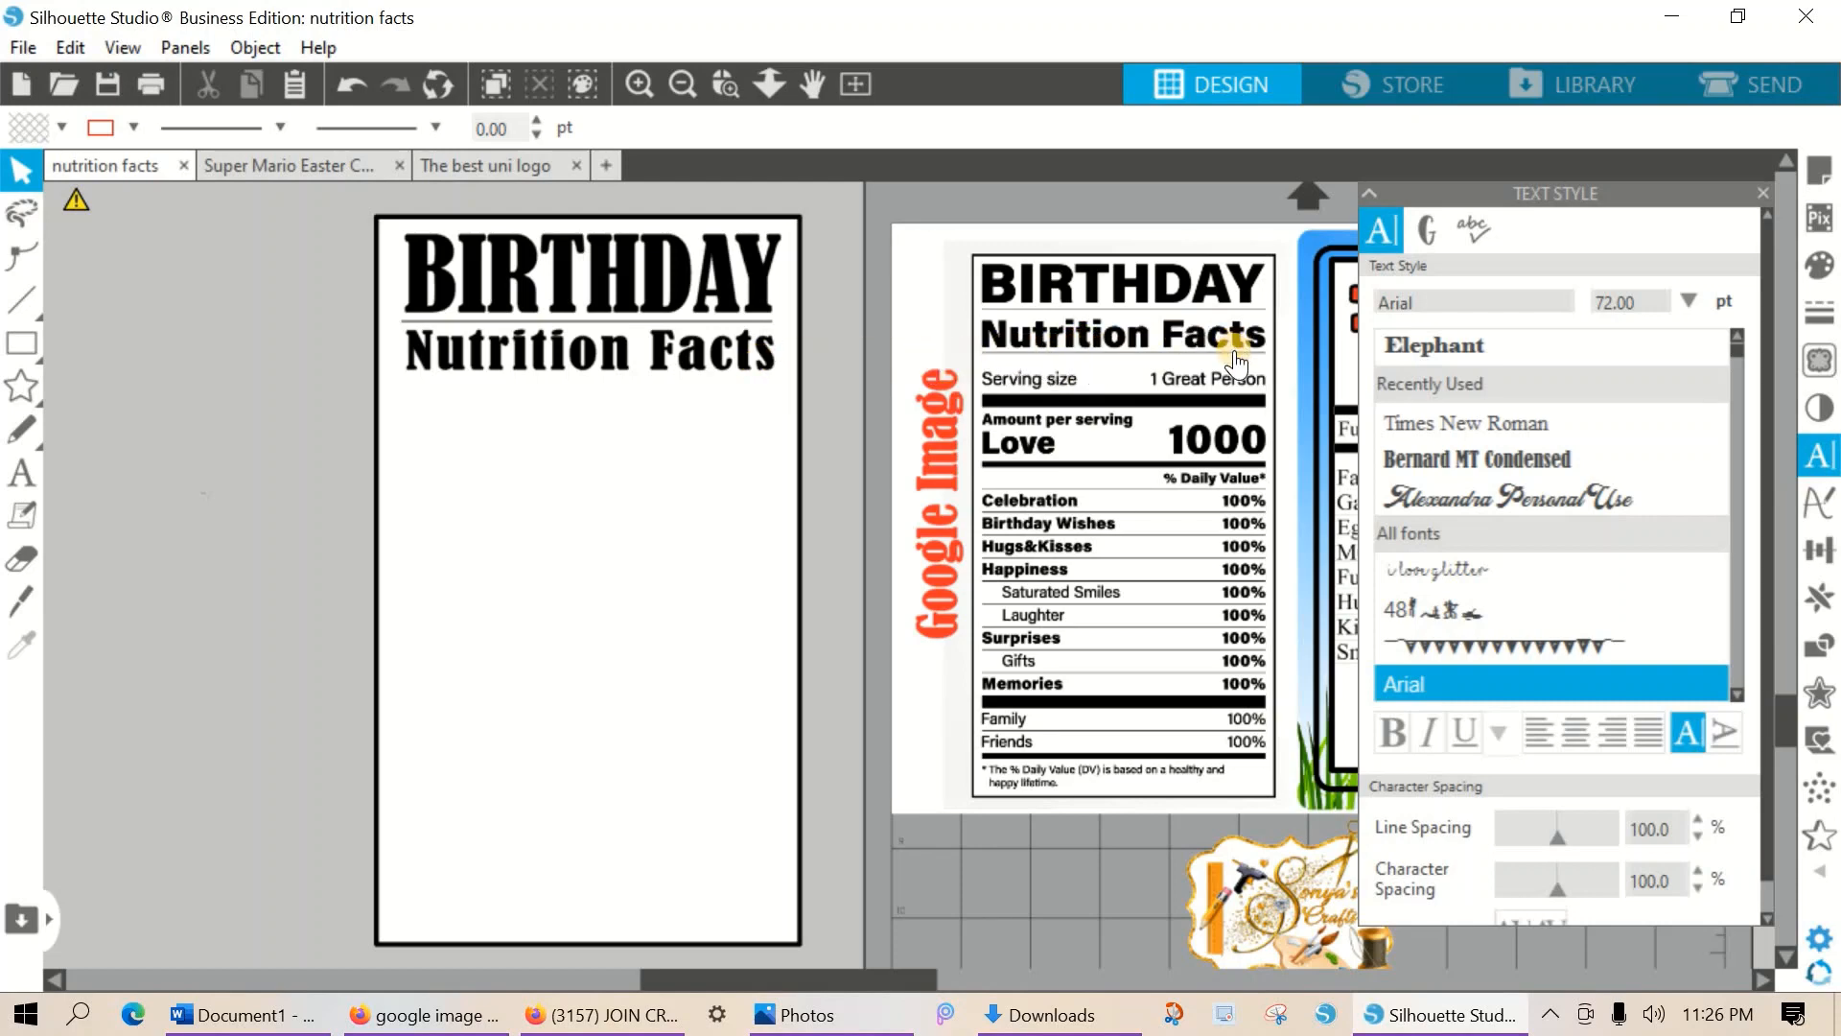
Duplicate the divider line under BIRTHDAY and move the copy straight down to just beneath the Nutrition Facts text.
left_click(728, 319)
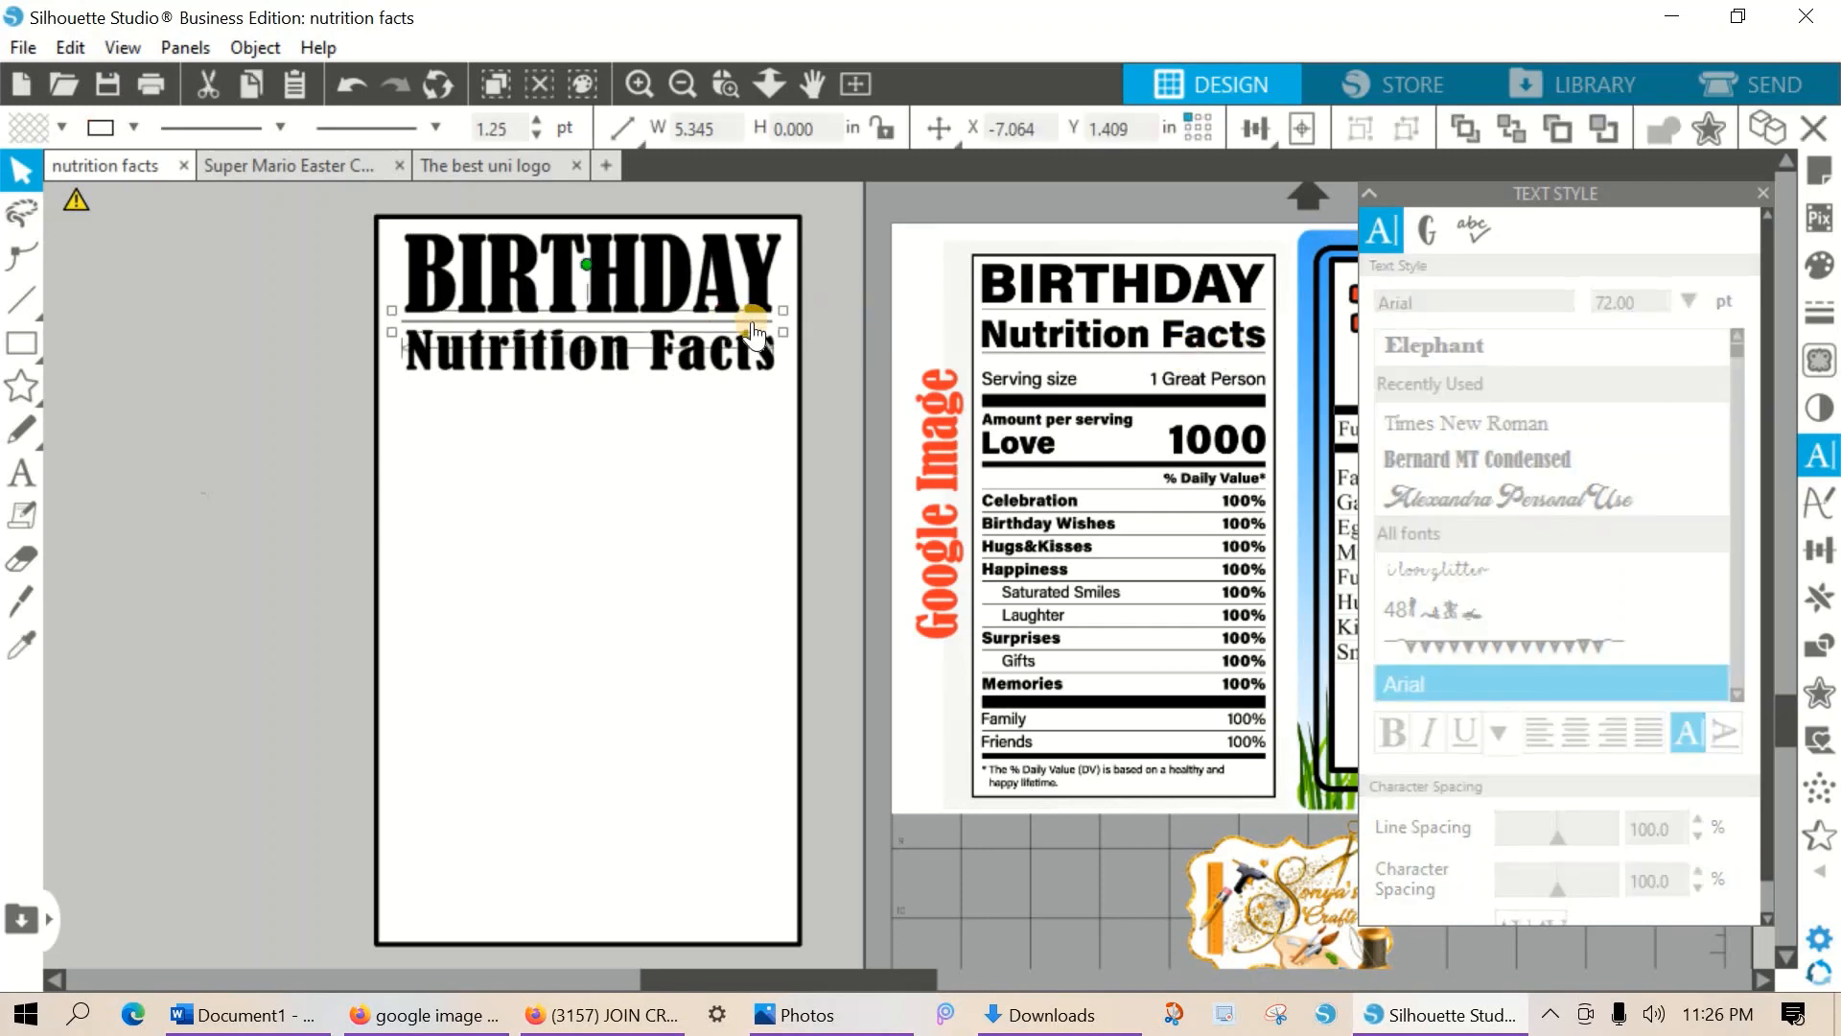
left_click(1828, 612)
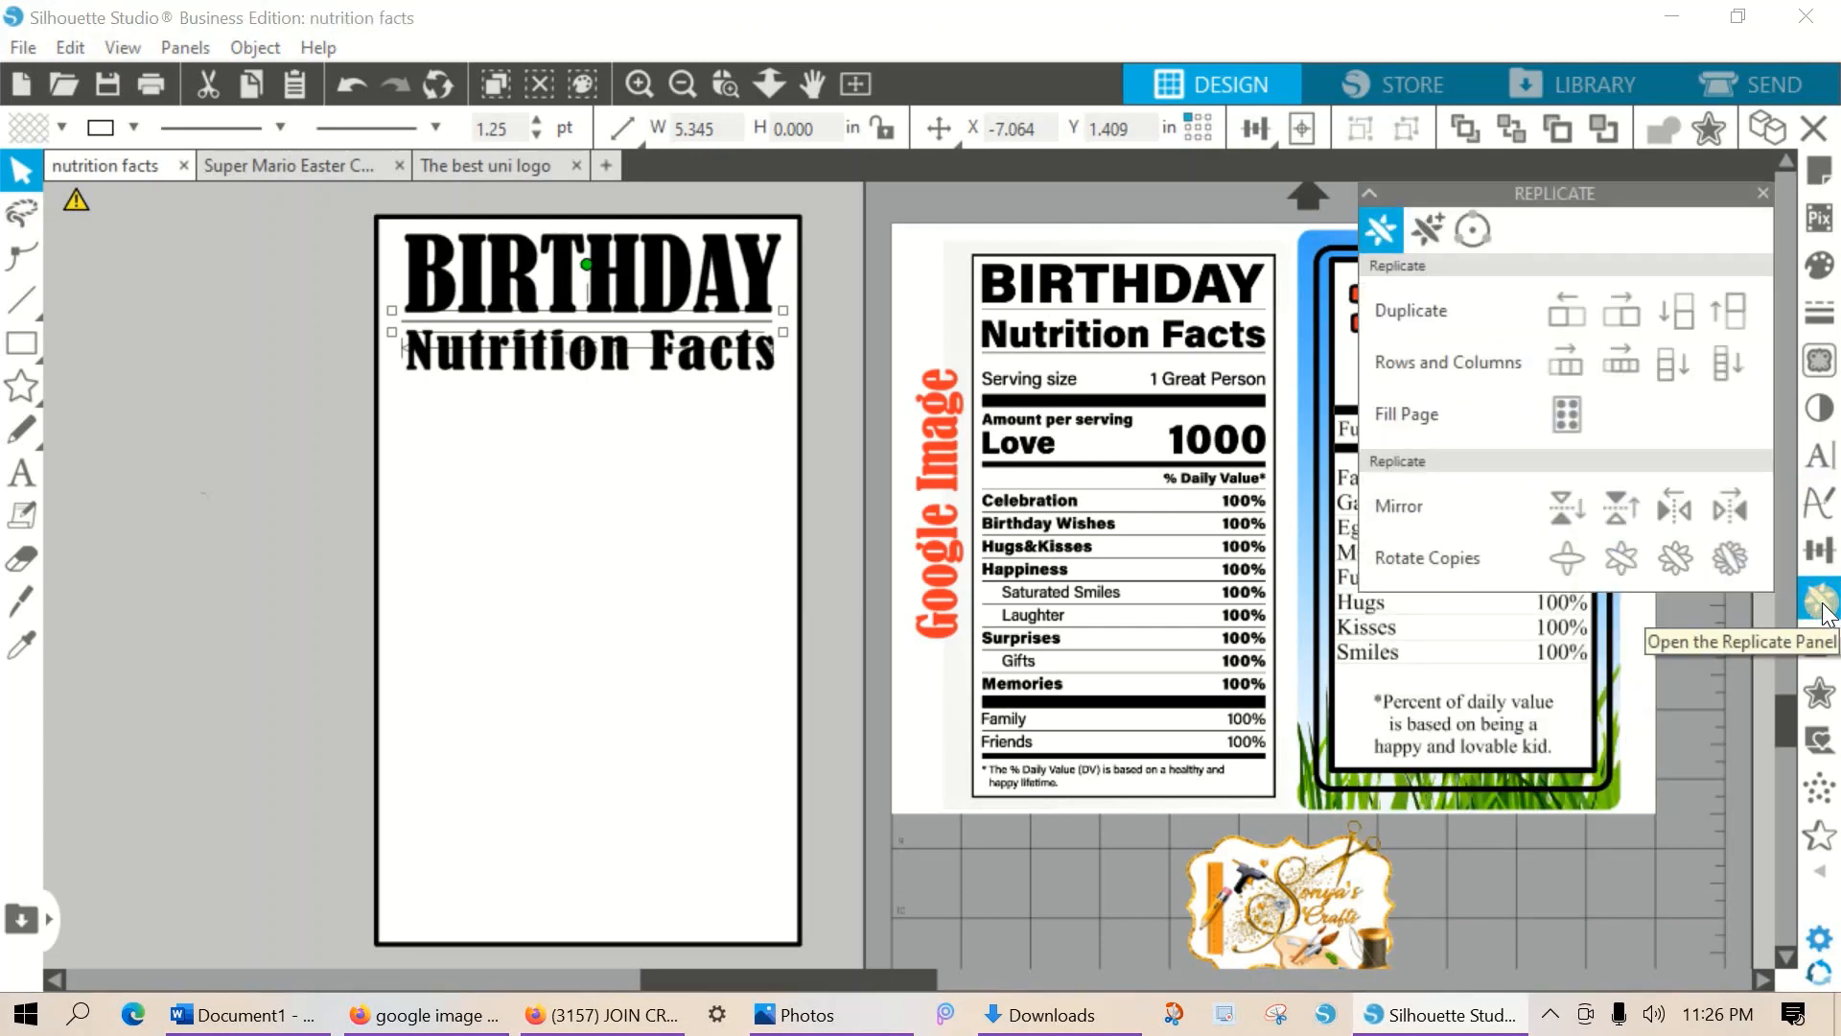
left_click(1682, 321)
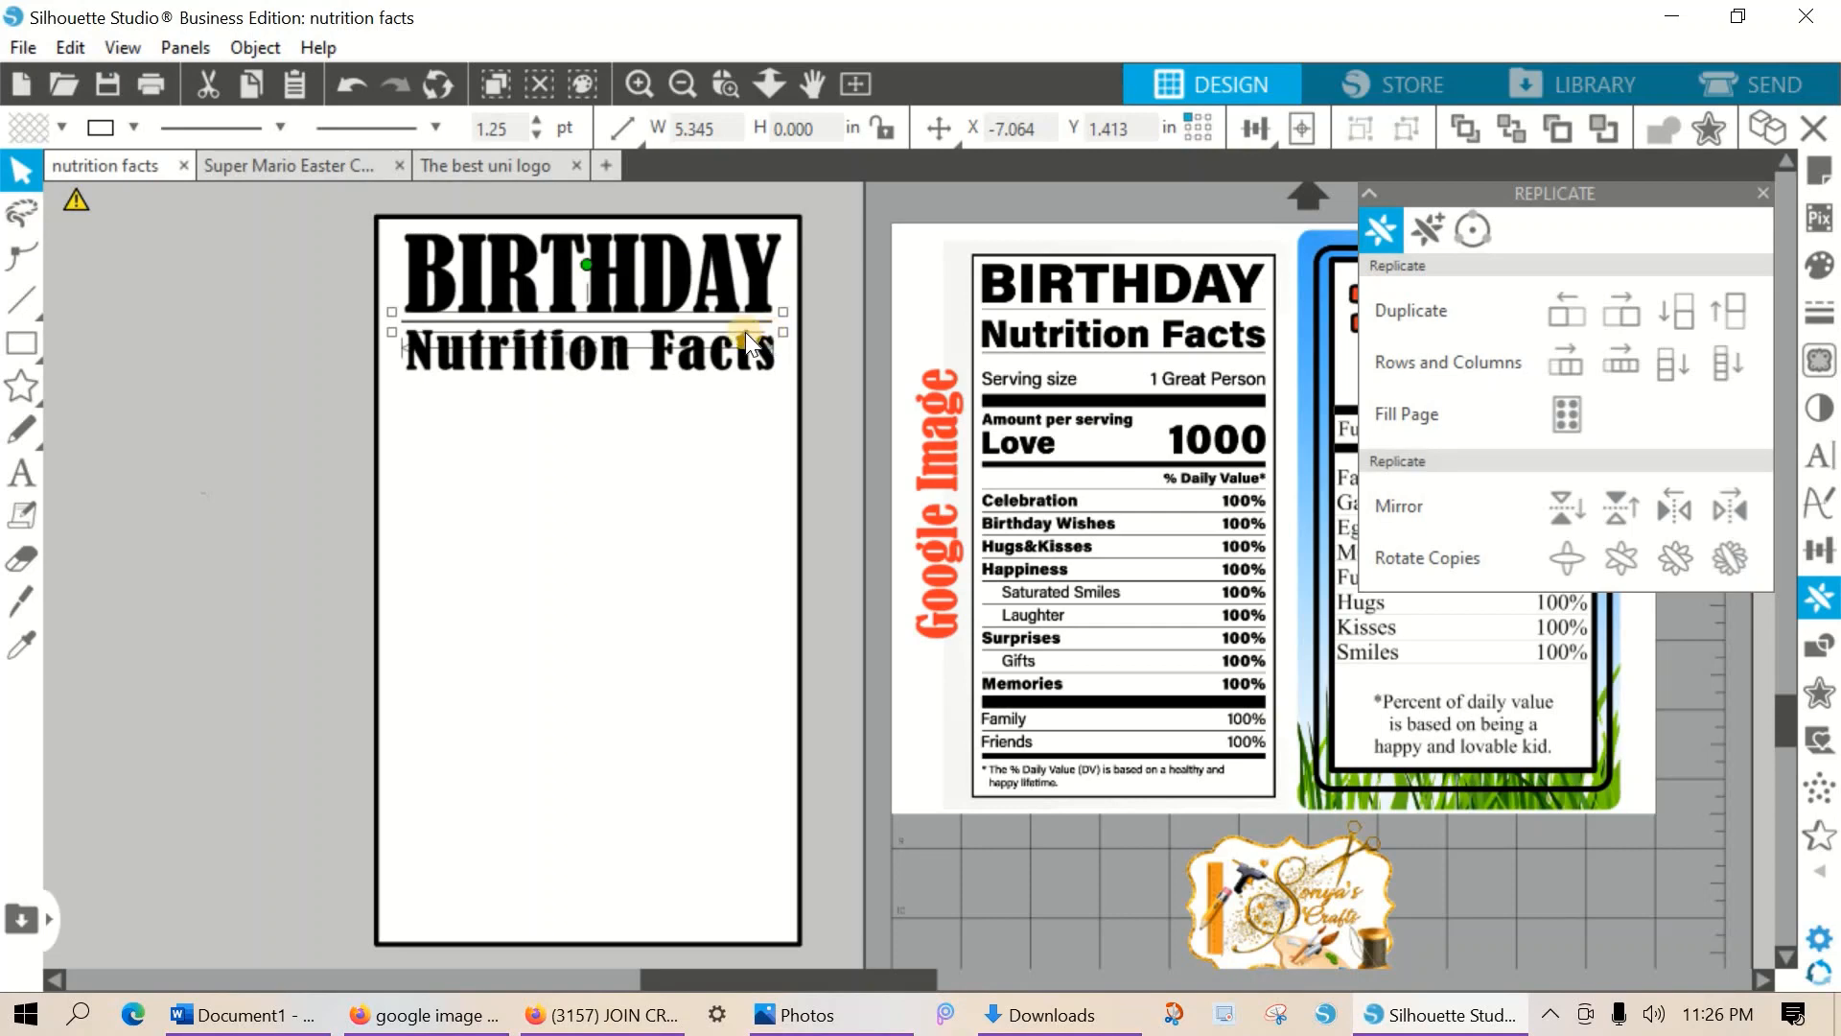
scroll(745, 332, "up", 3)
key("Down")
key("Down")
key("Down")
key("Down")
key("Down")
key("Down")
key("Down")
key("Down")
key("Down")
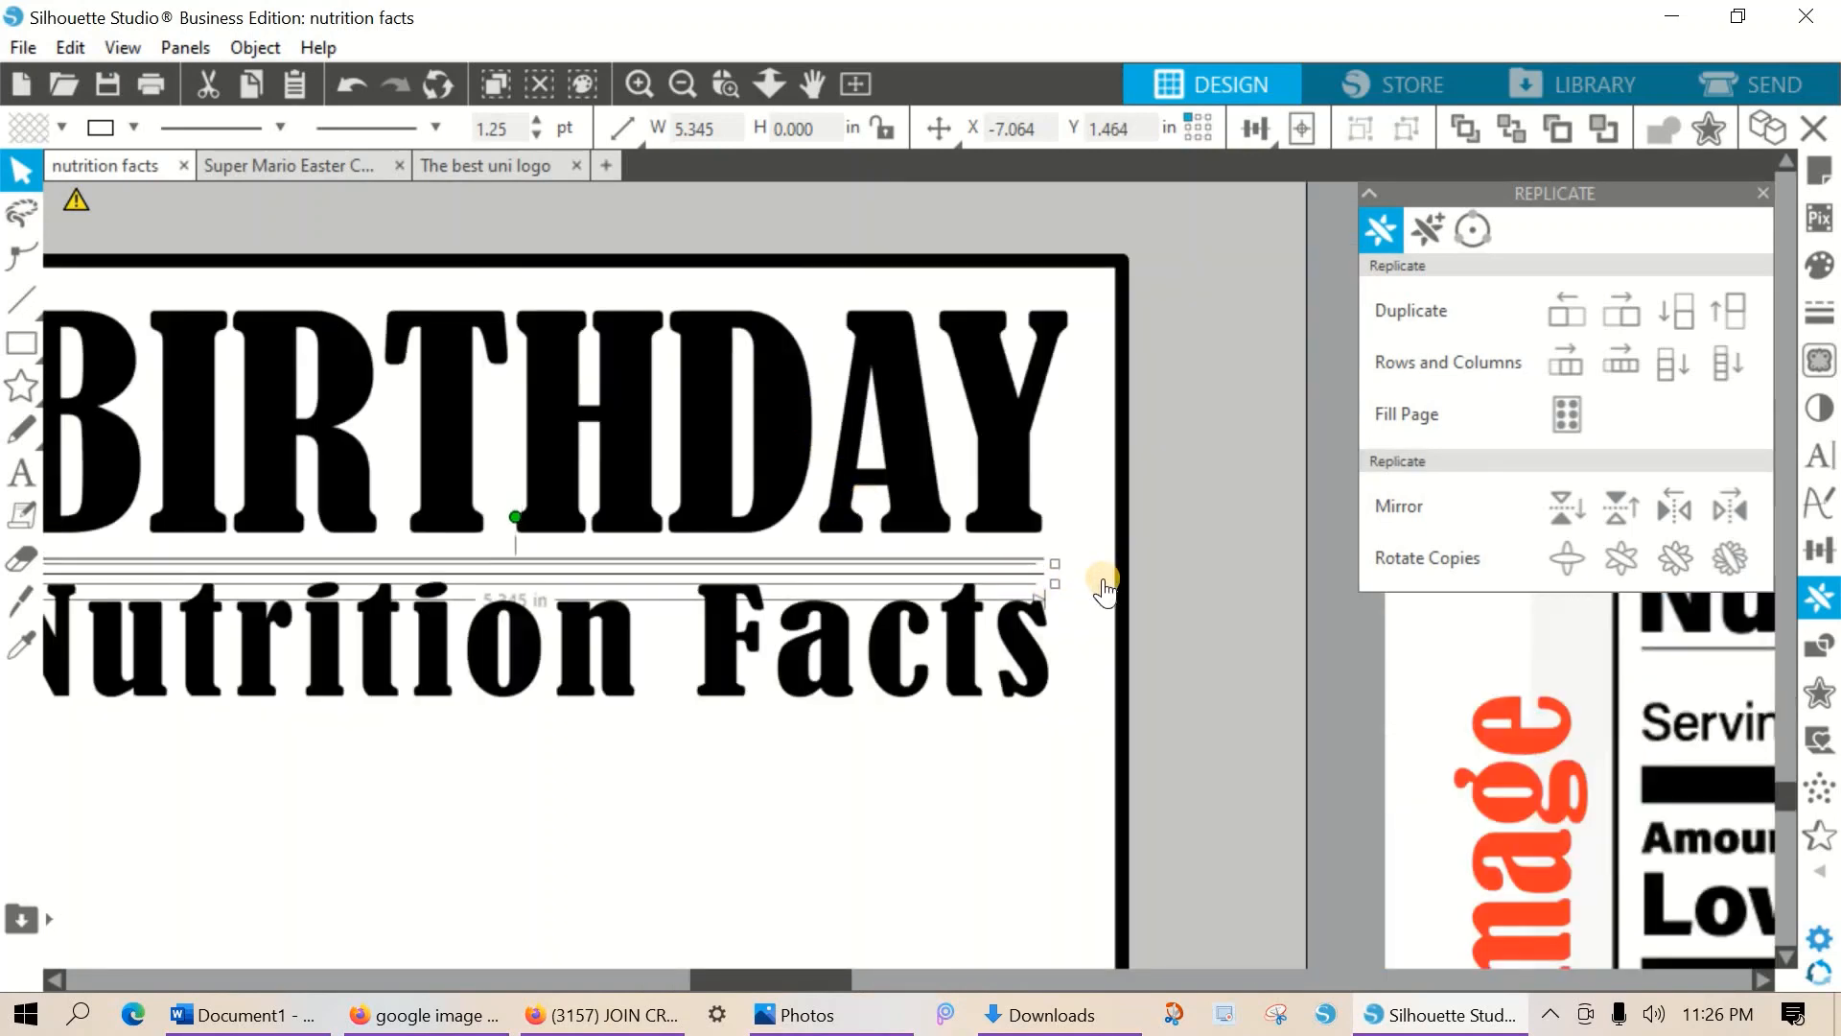
key("Down")
key("Down")
key("Down")
key("Down")
key("Down")
key("Down")
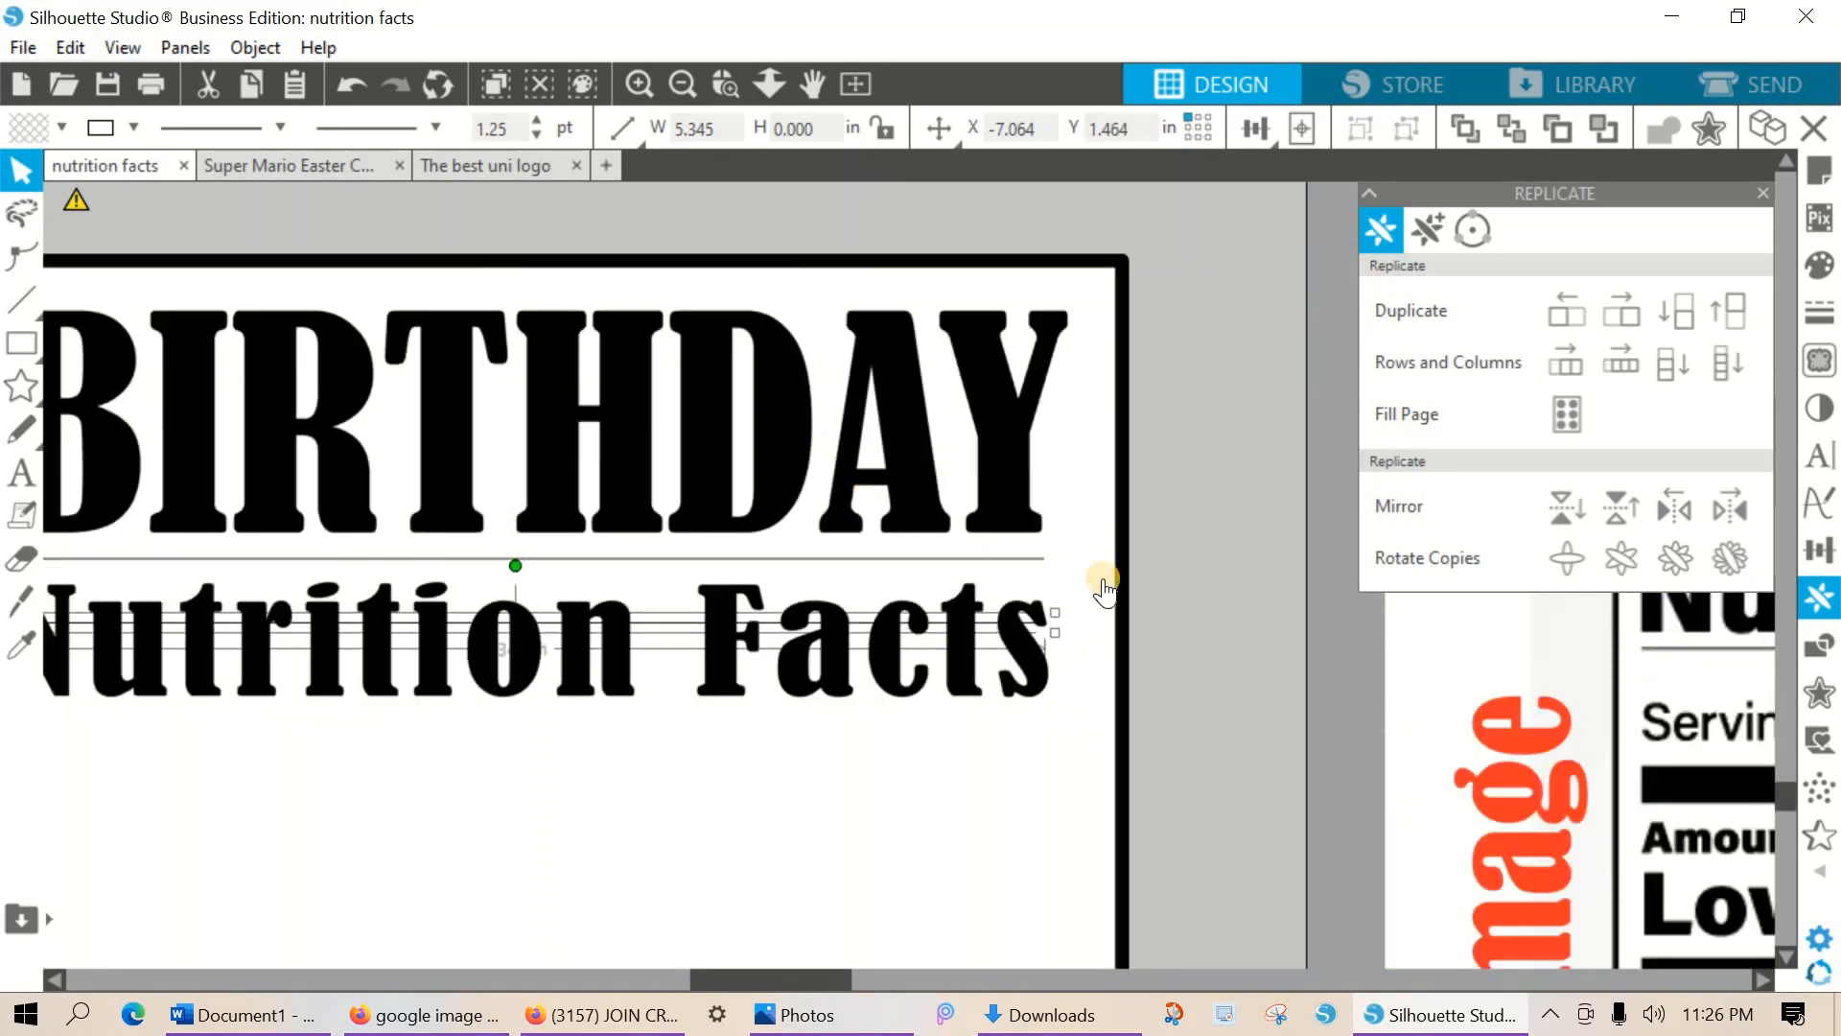
key("Down")
key("Down")
key("Down")
key("Down")
key("Down")
key("Down")
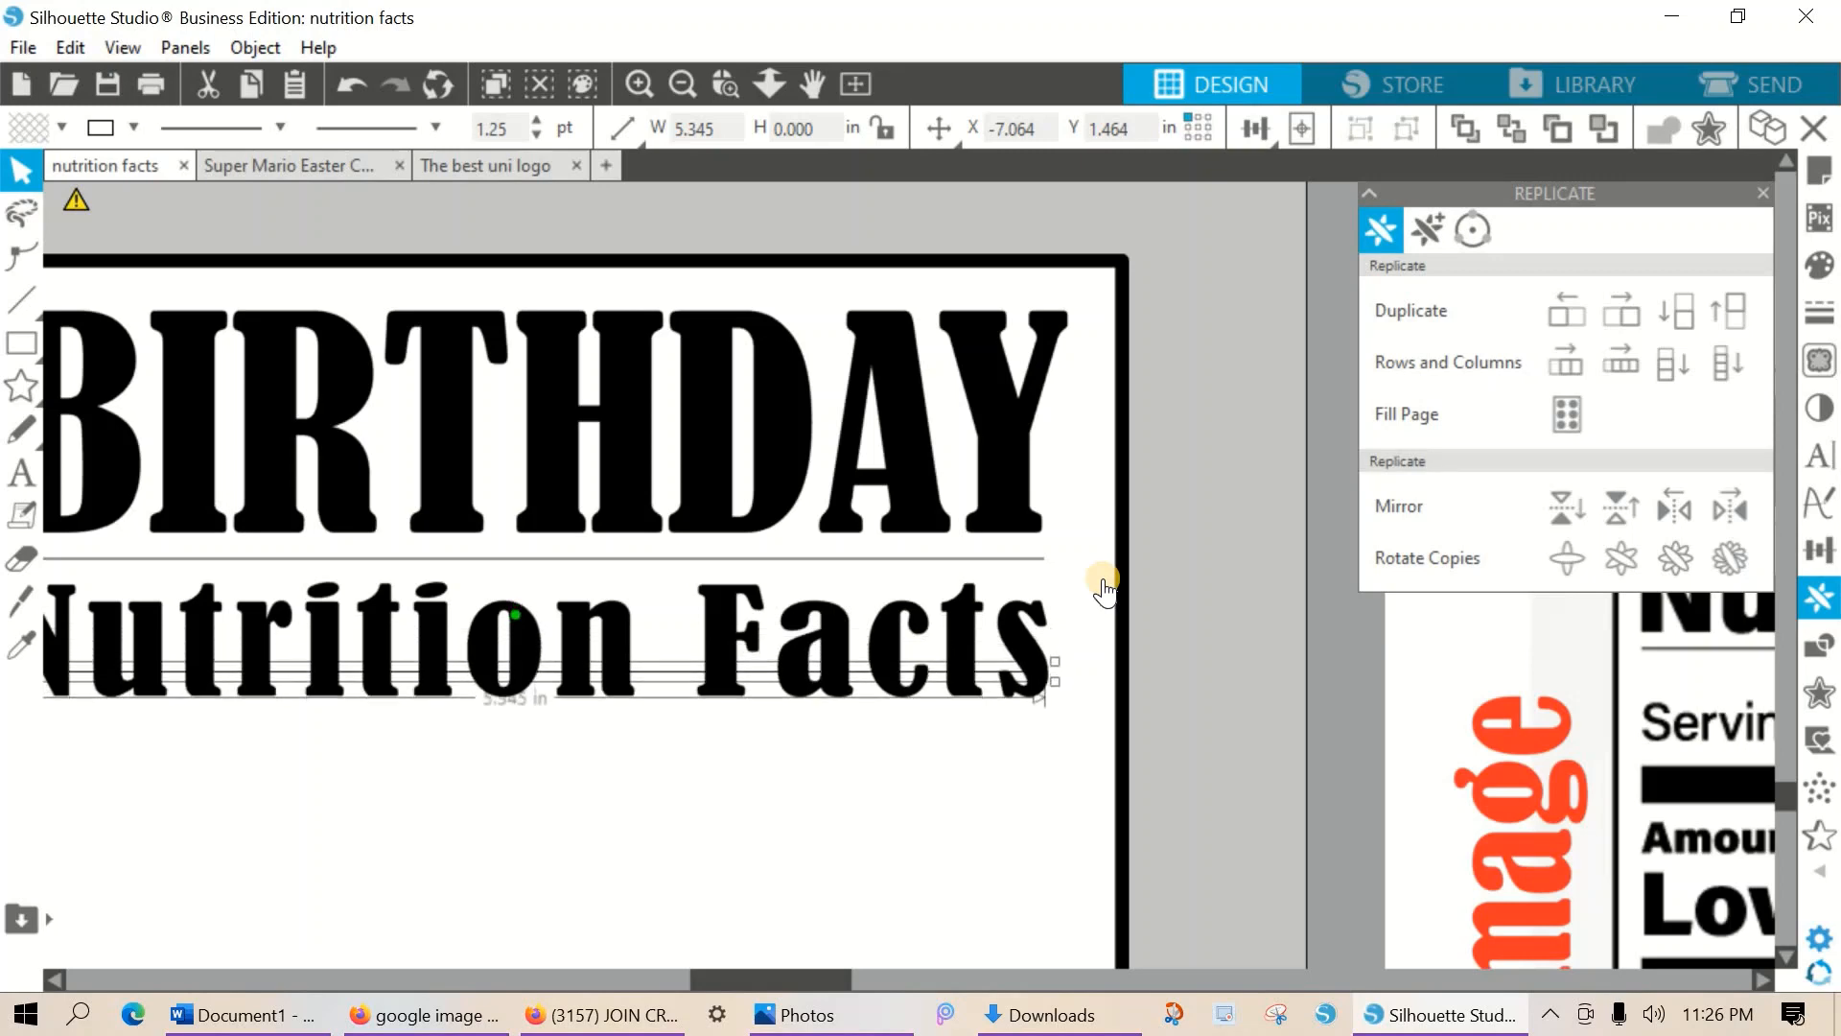
key("Down")
key("Down")
key("Down")
key("Down")
key("Down")
key("Down")
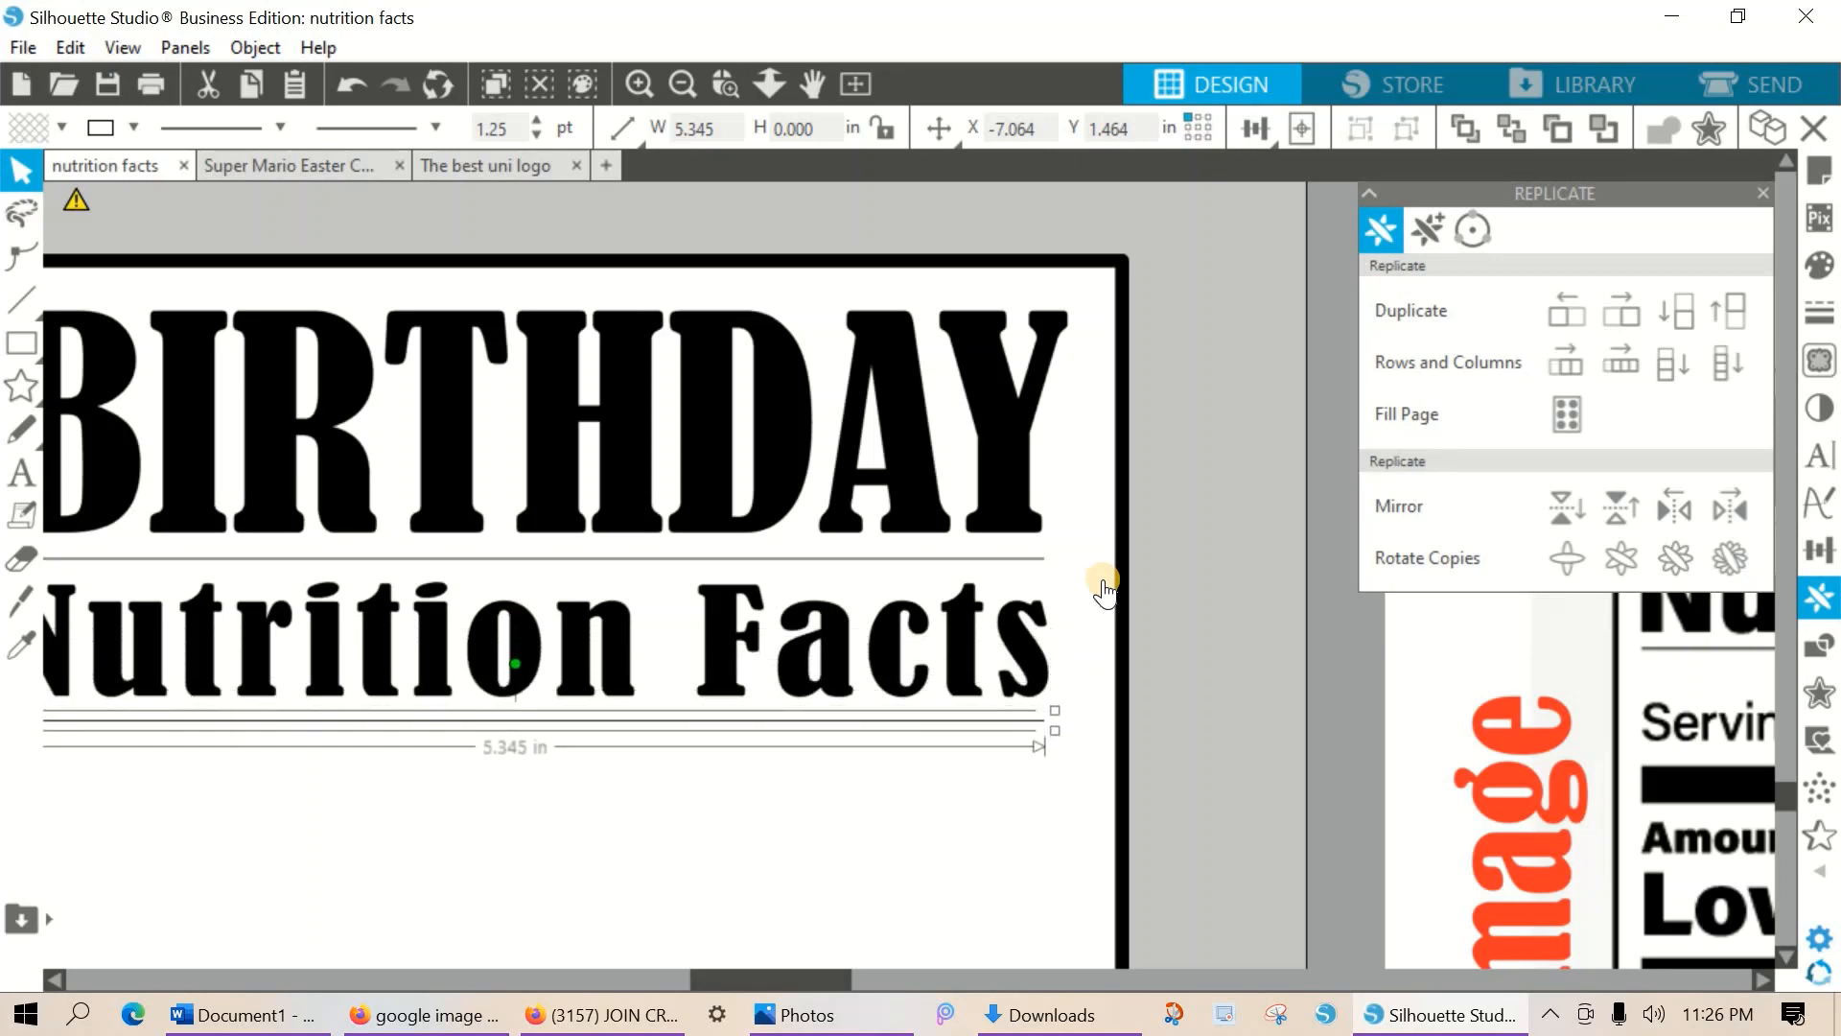
Nudge the copied divider line vertically until it sits just beneath the Nutrition Facts text, and close the replicate options.
key("Up")
key("Up")
key("Up")
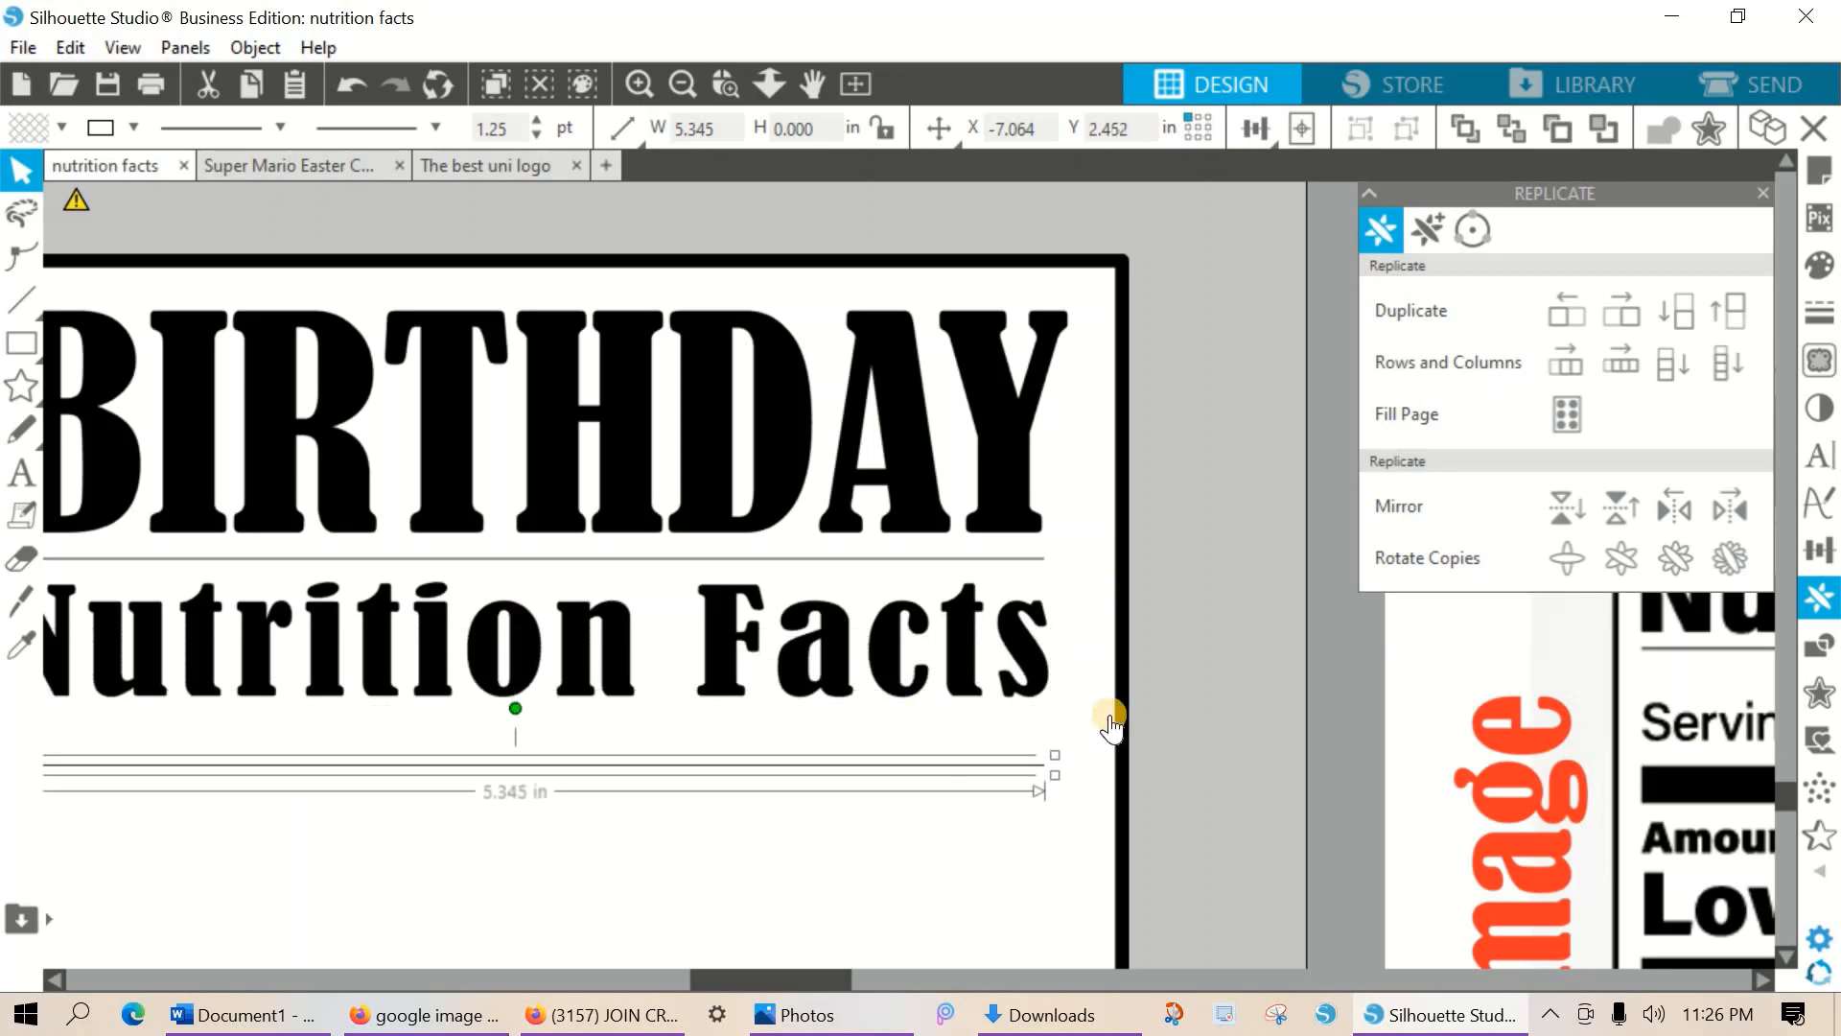
key("Up")
key("Up")
key("Up")
key("Up")
key("Up")
key("Up")
key("Up")
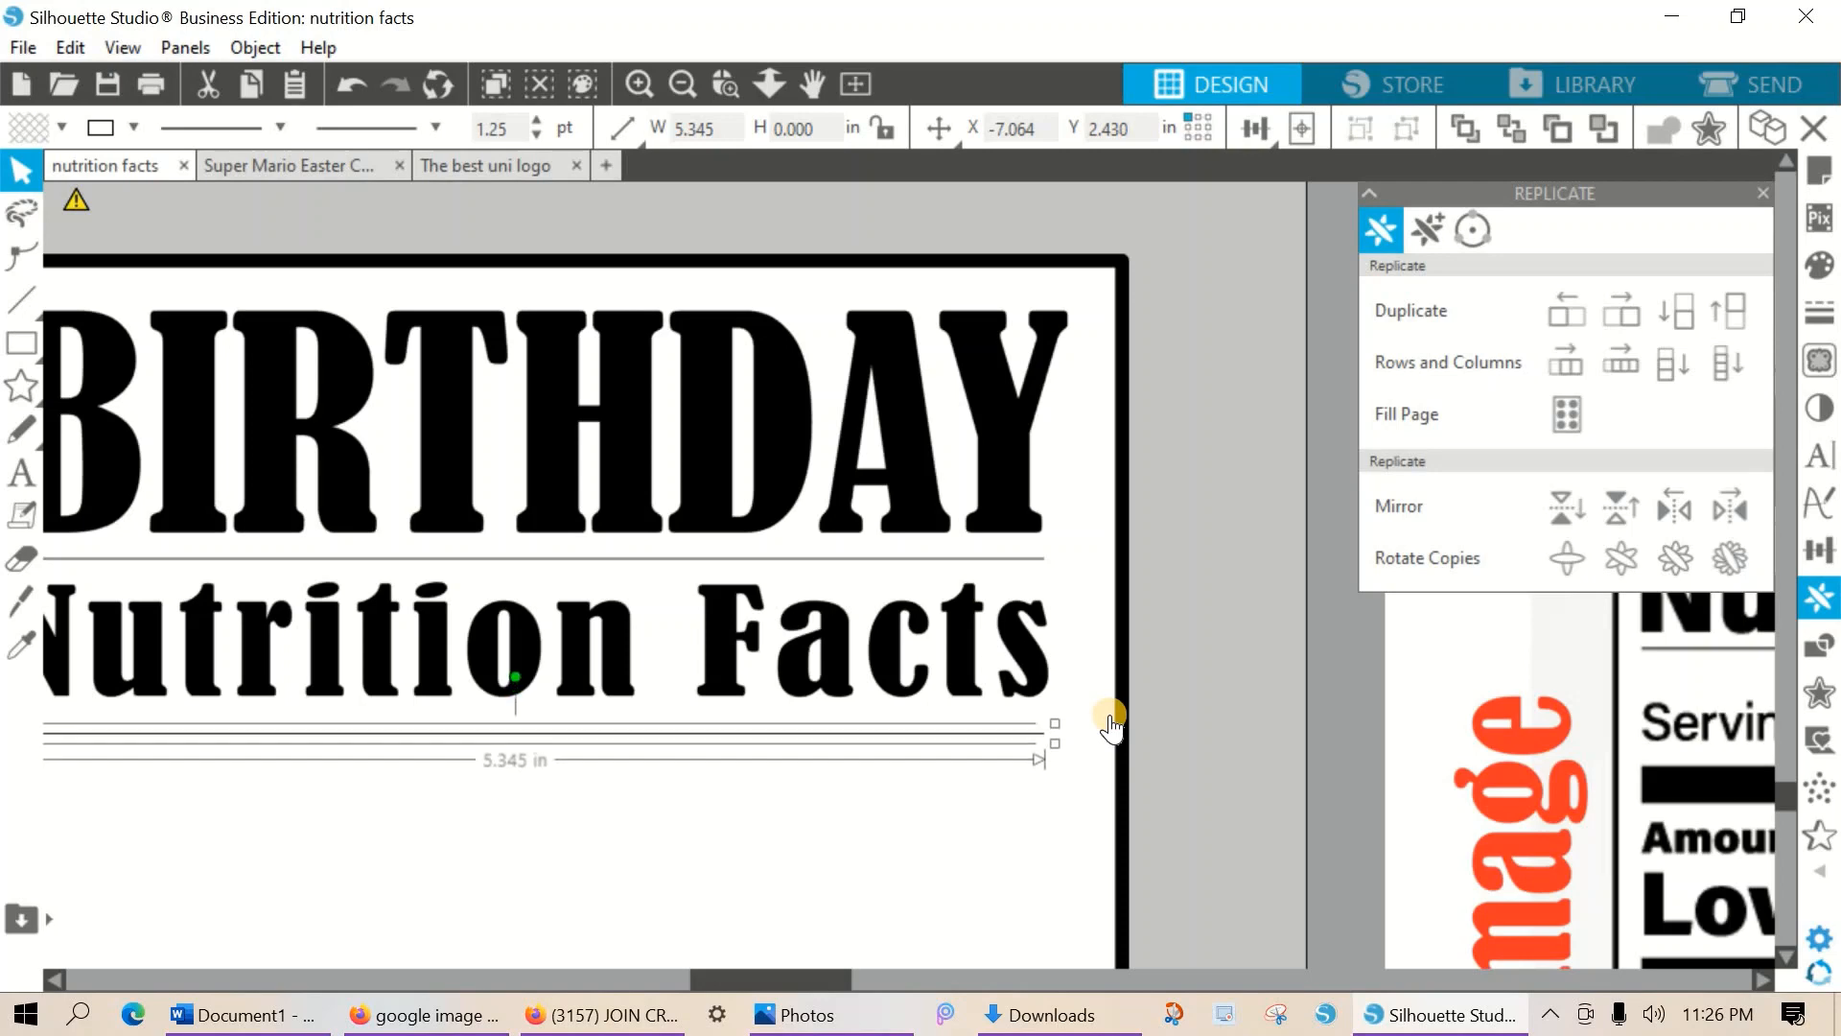
key("Up")
key("Up")
key("Up")
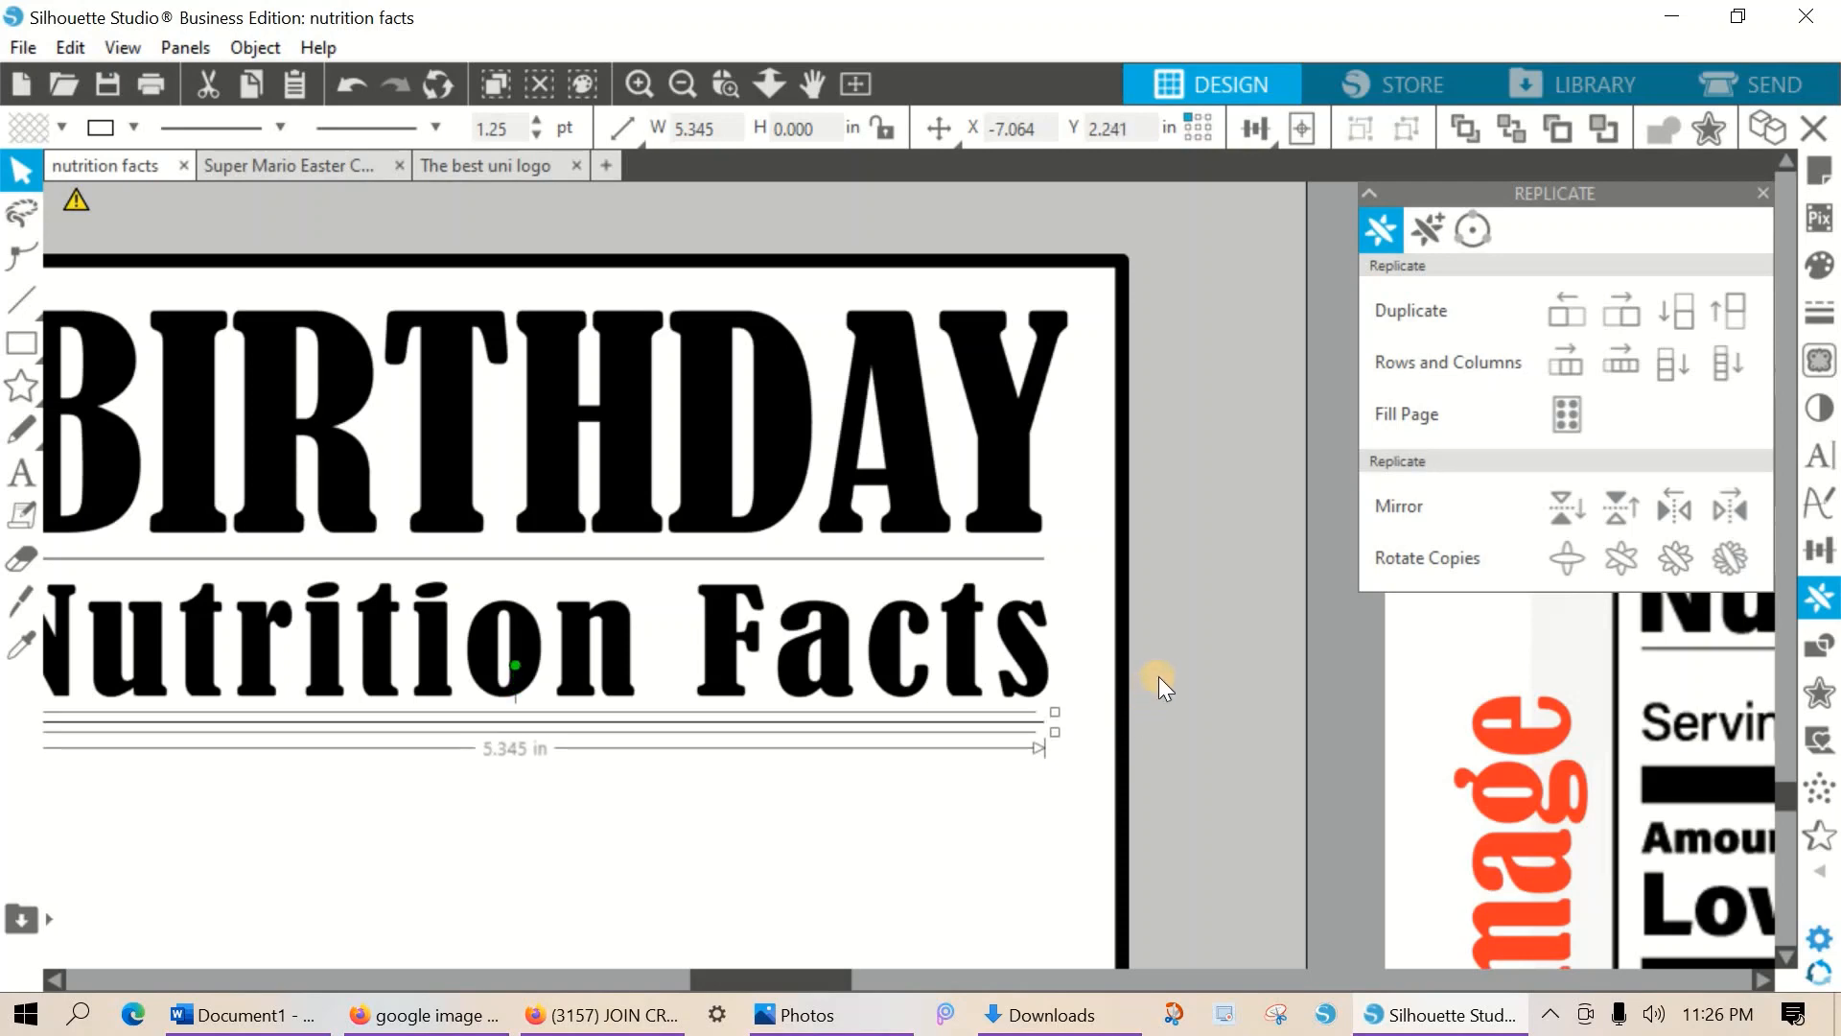
left_click(1166, 671)
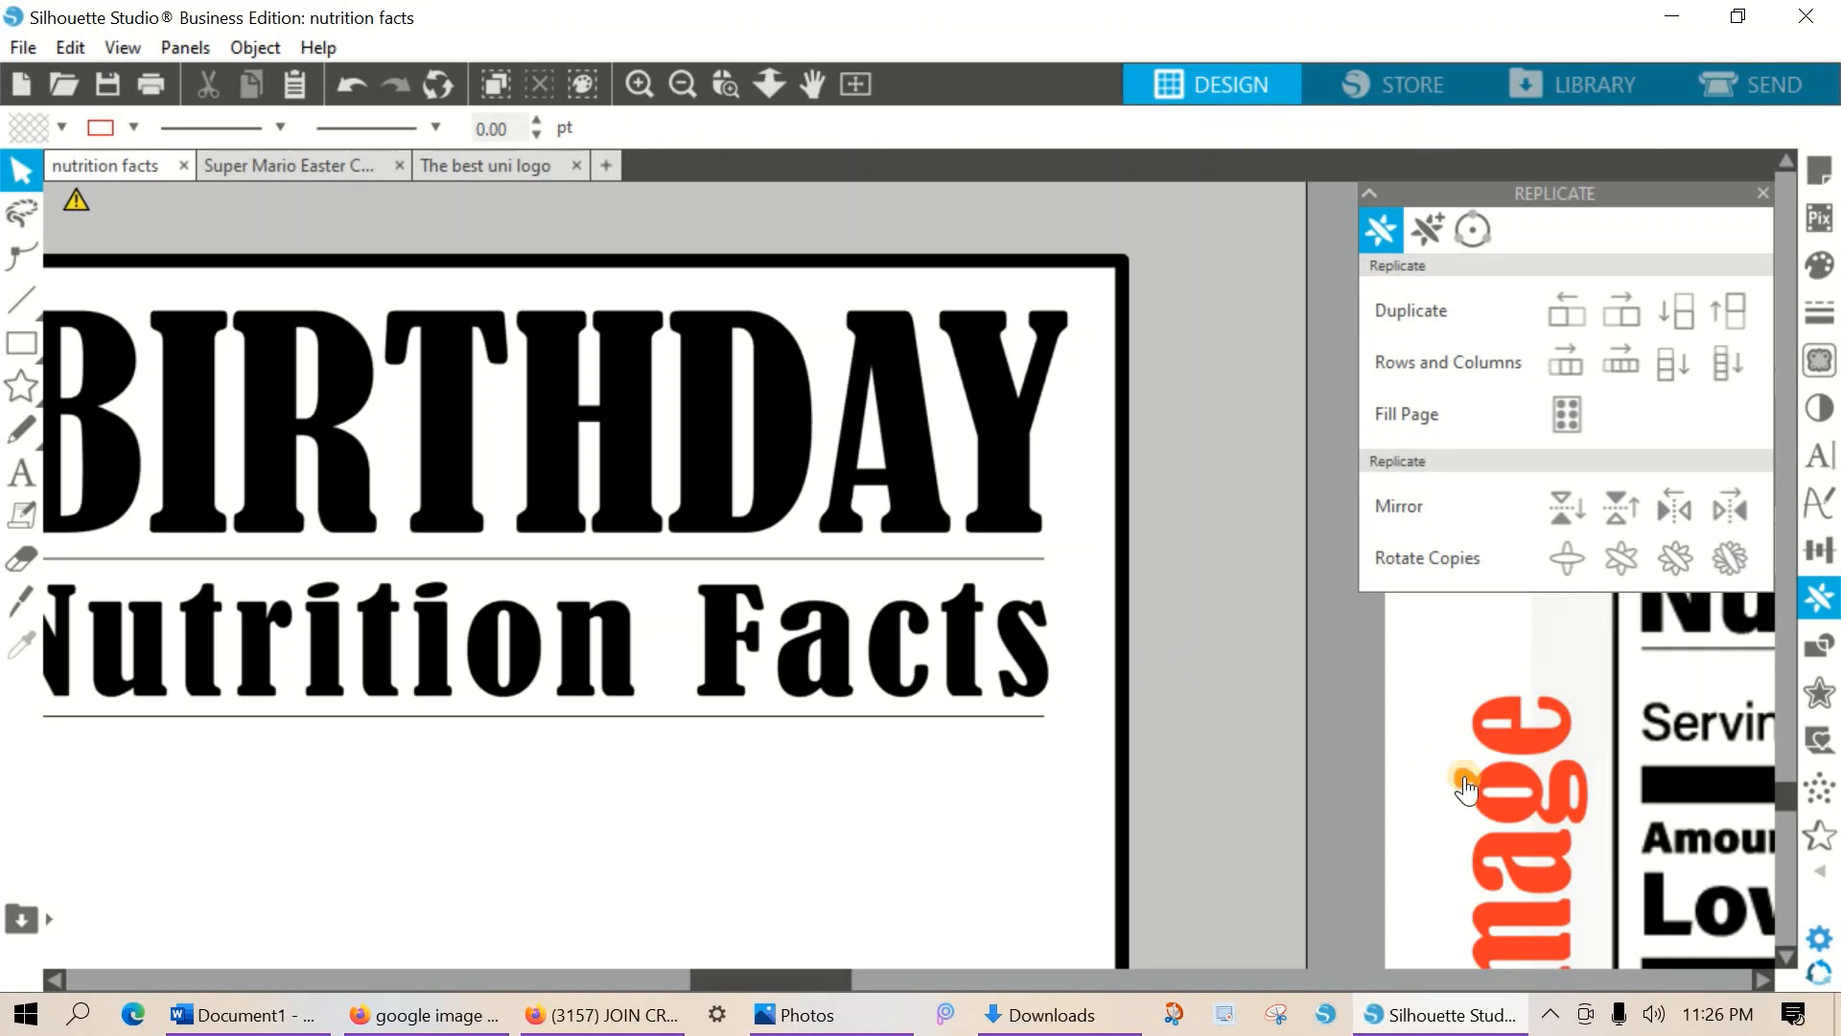
left_click(1759, 194)
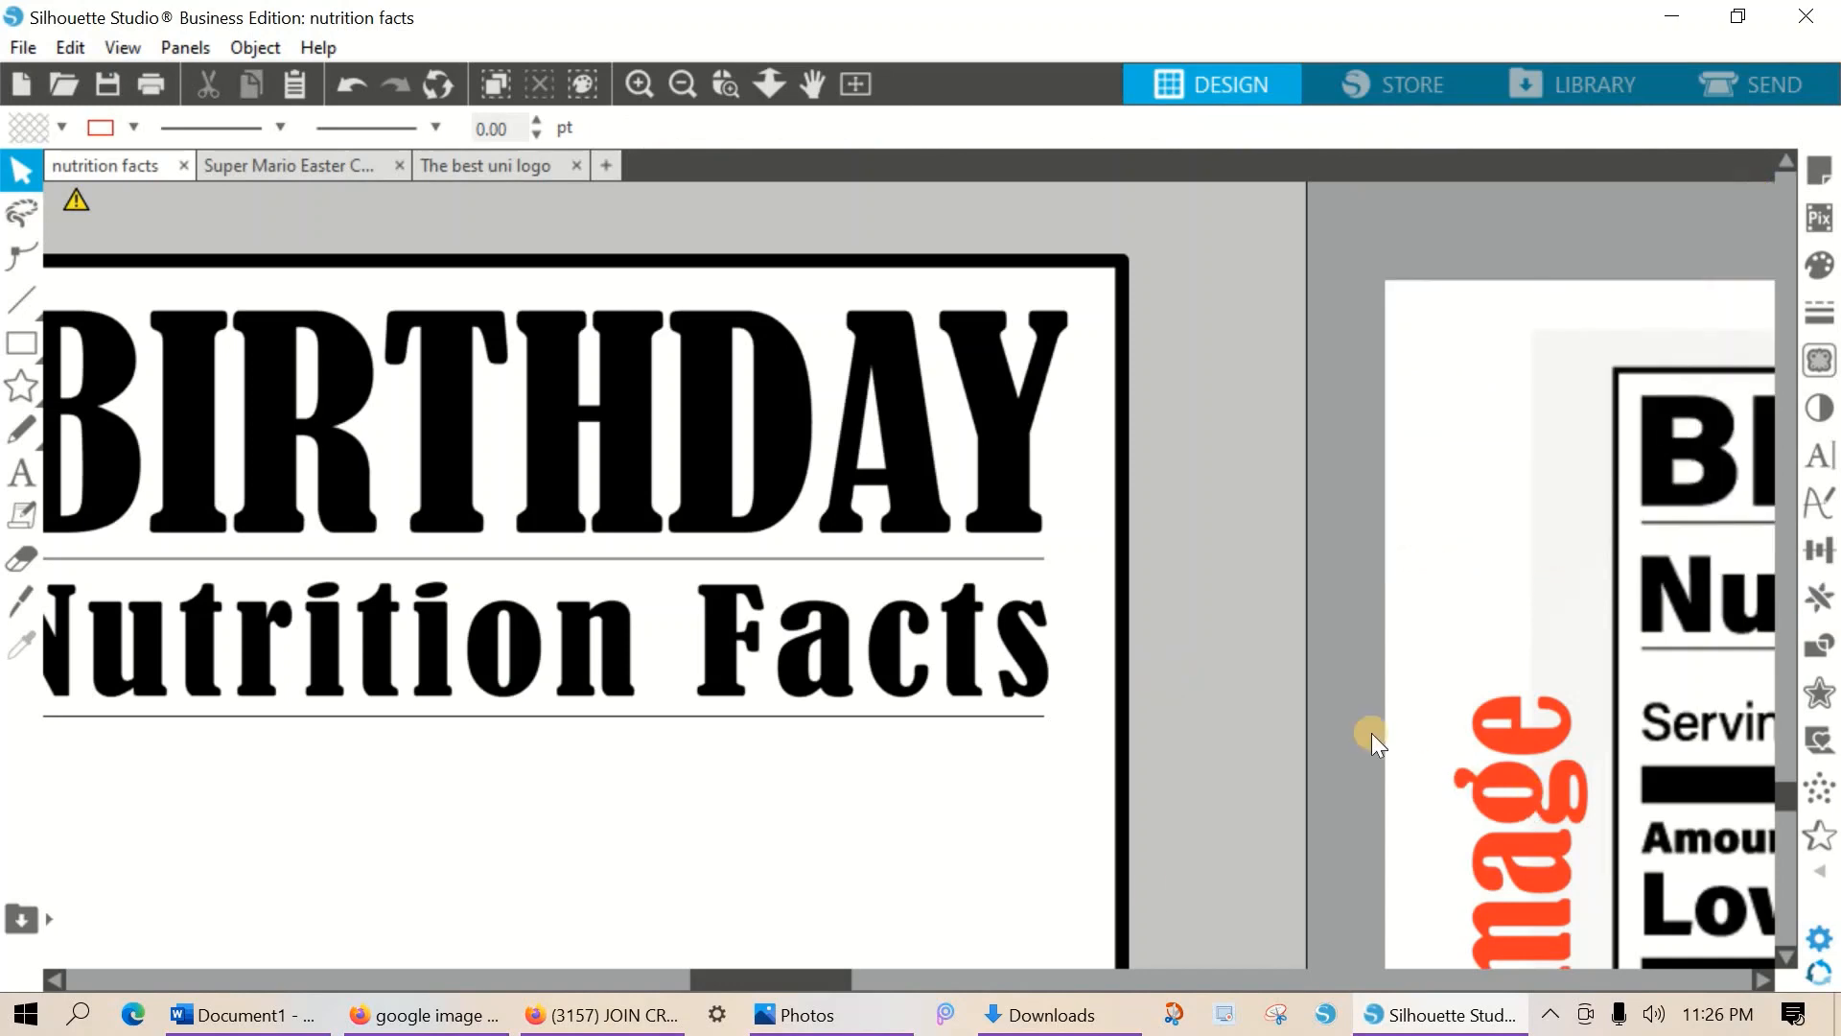
Add a new text object reading "serving size" in the empty area above the bordered rectangle.
left_click(903, 974)
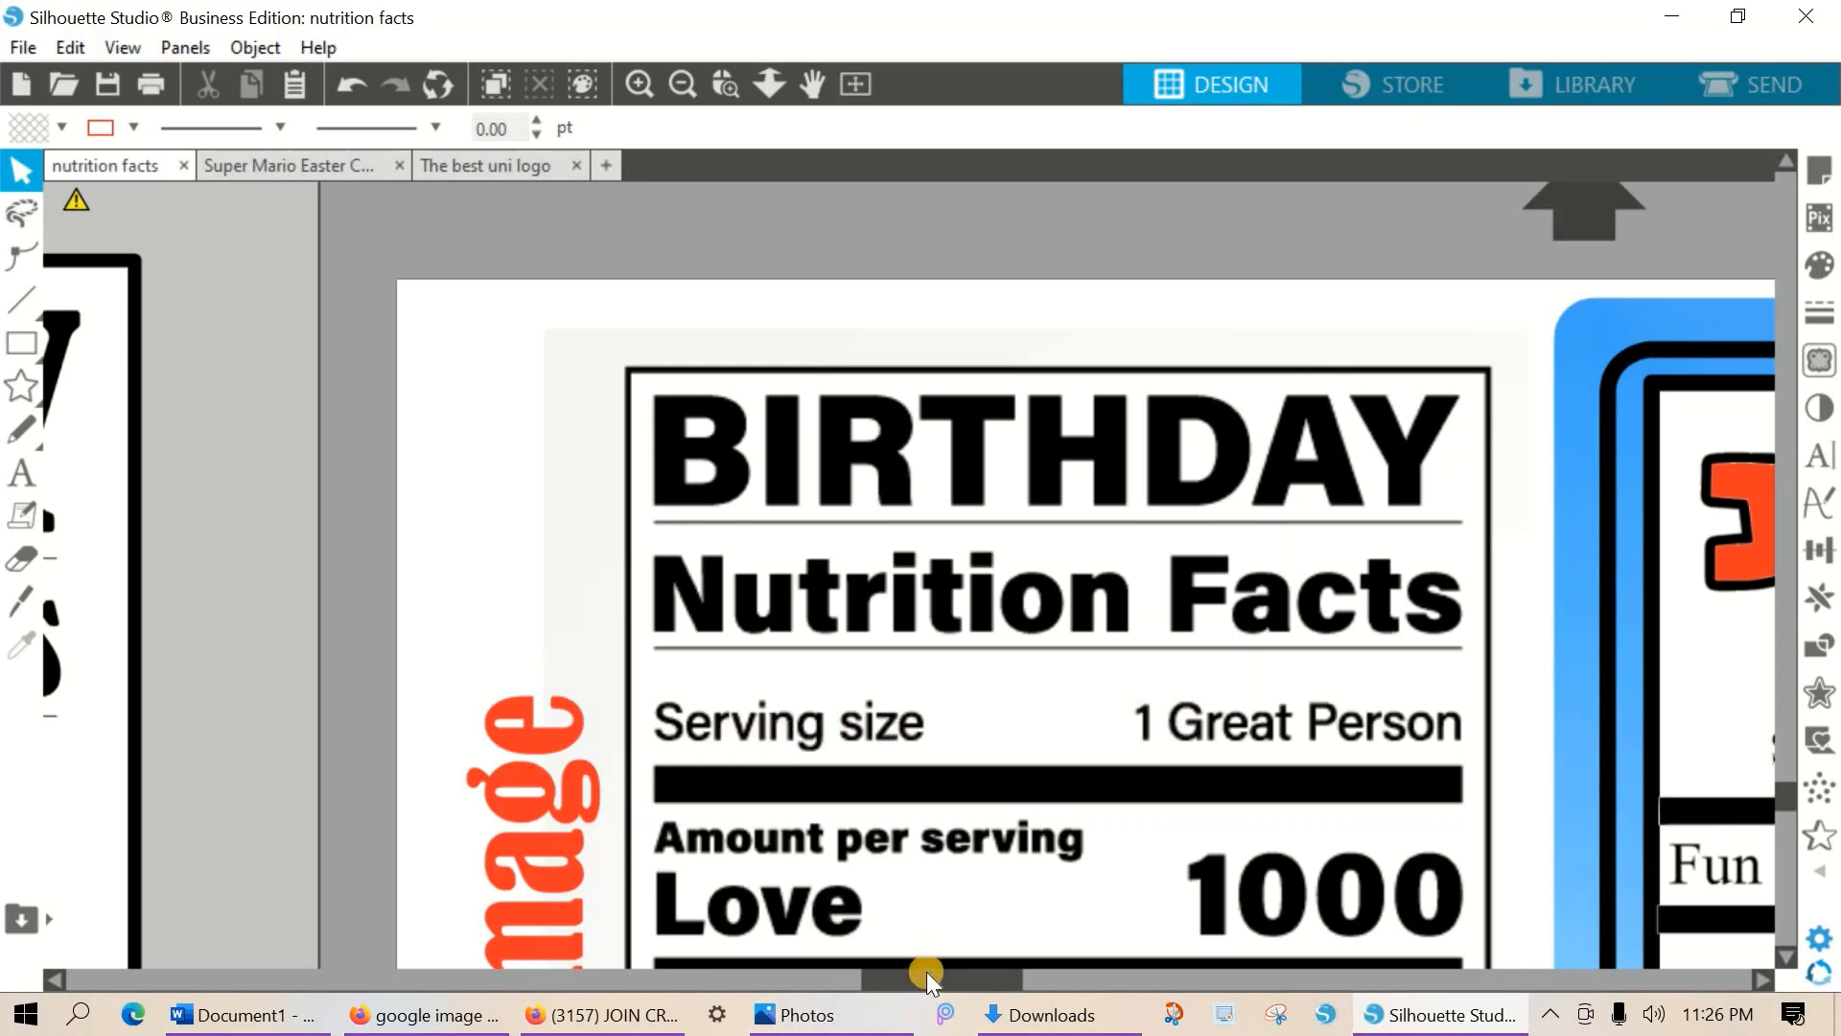
left_click_drag(926, 971, 740, 987)
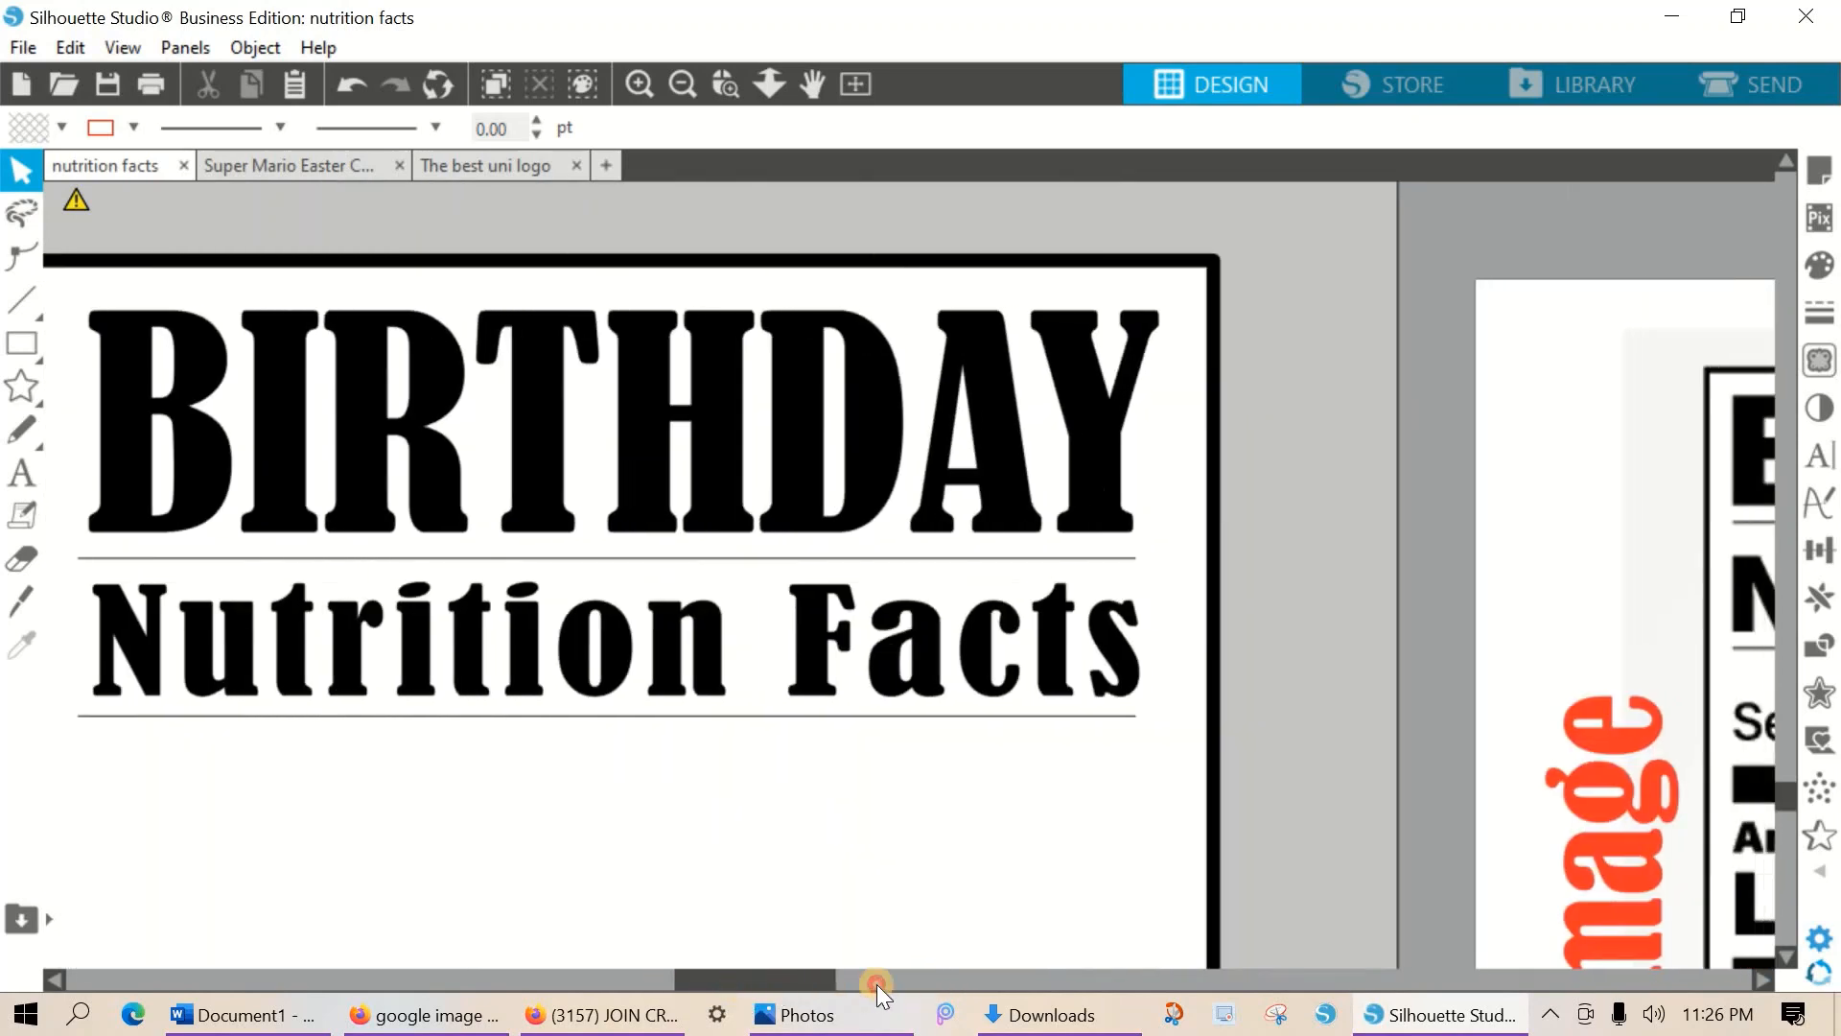
left_click(876, 984)
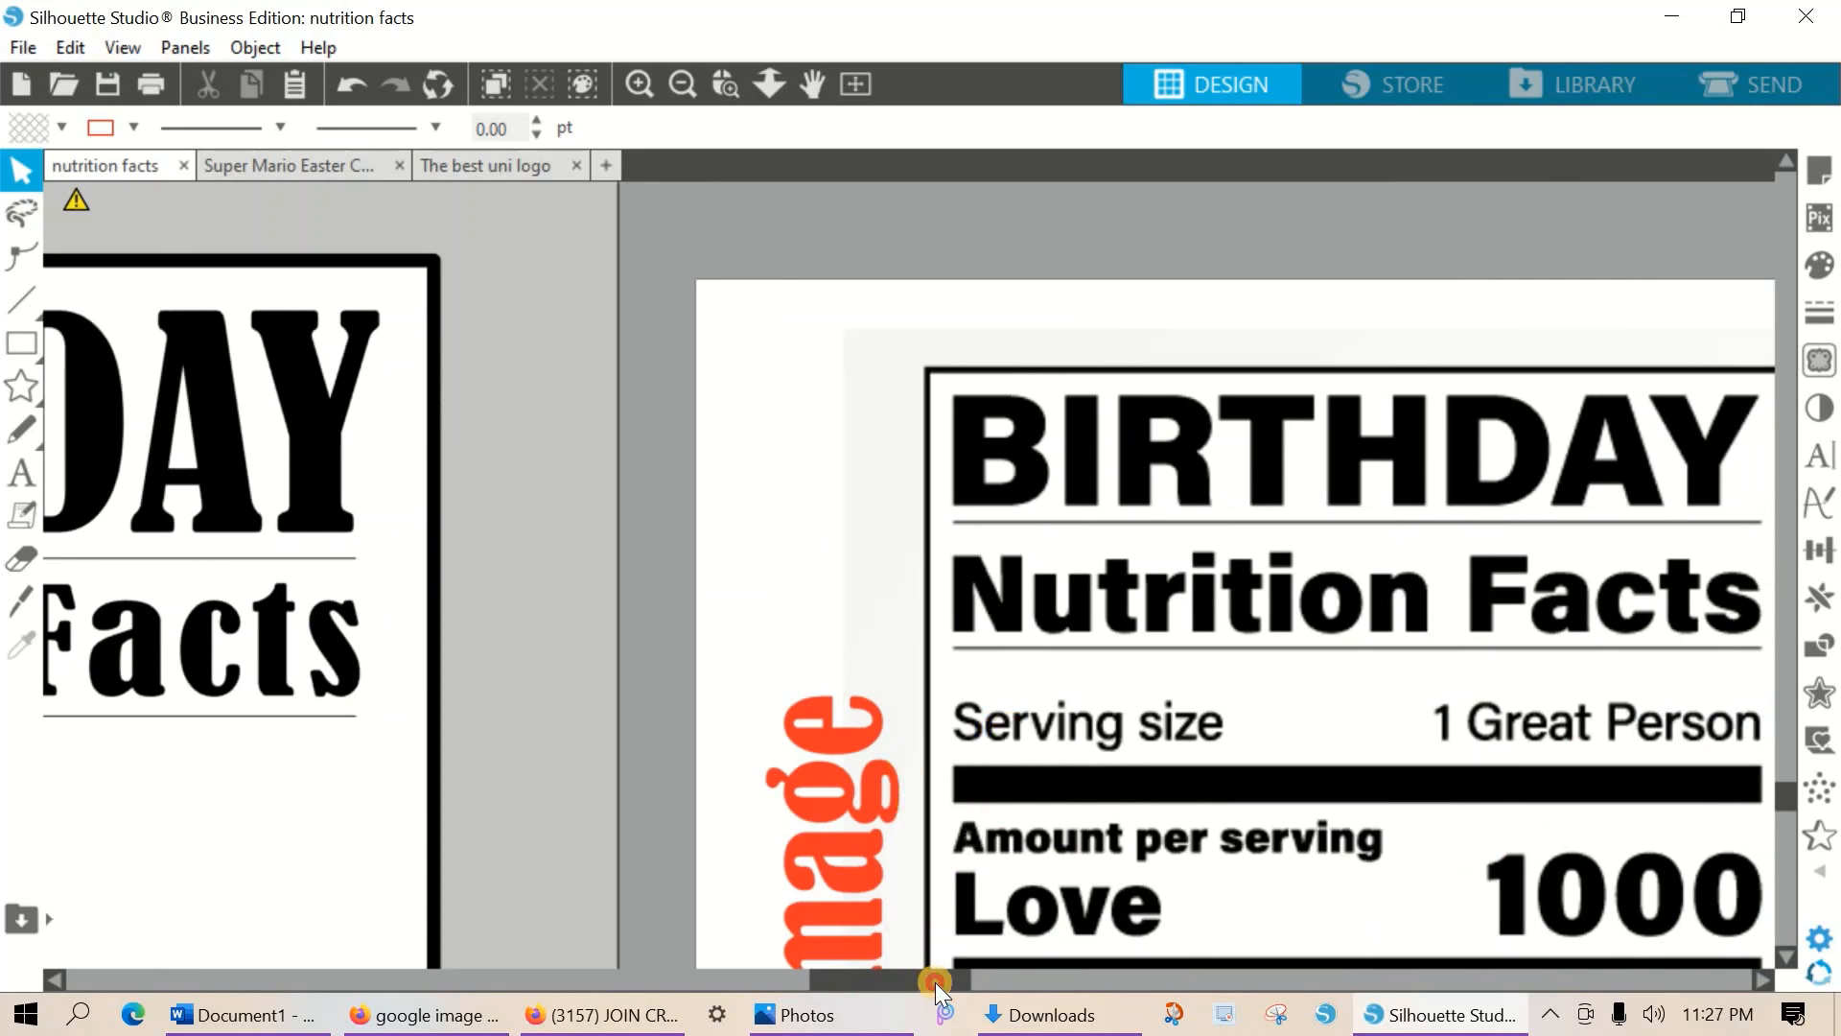
left_click_drag(935, 982, 778, 984)
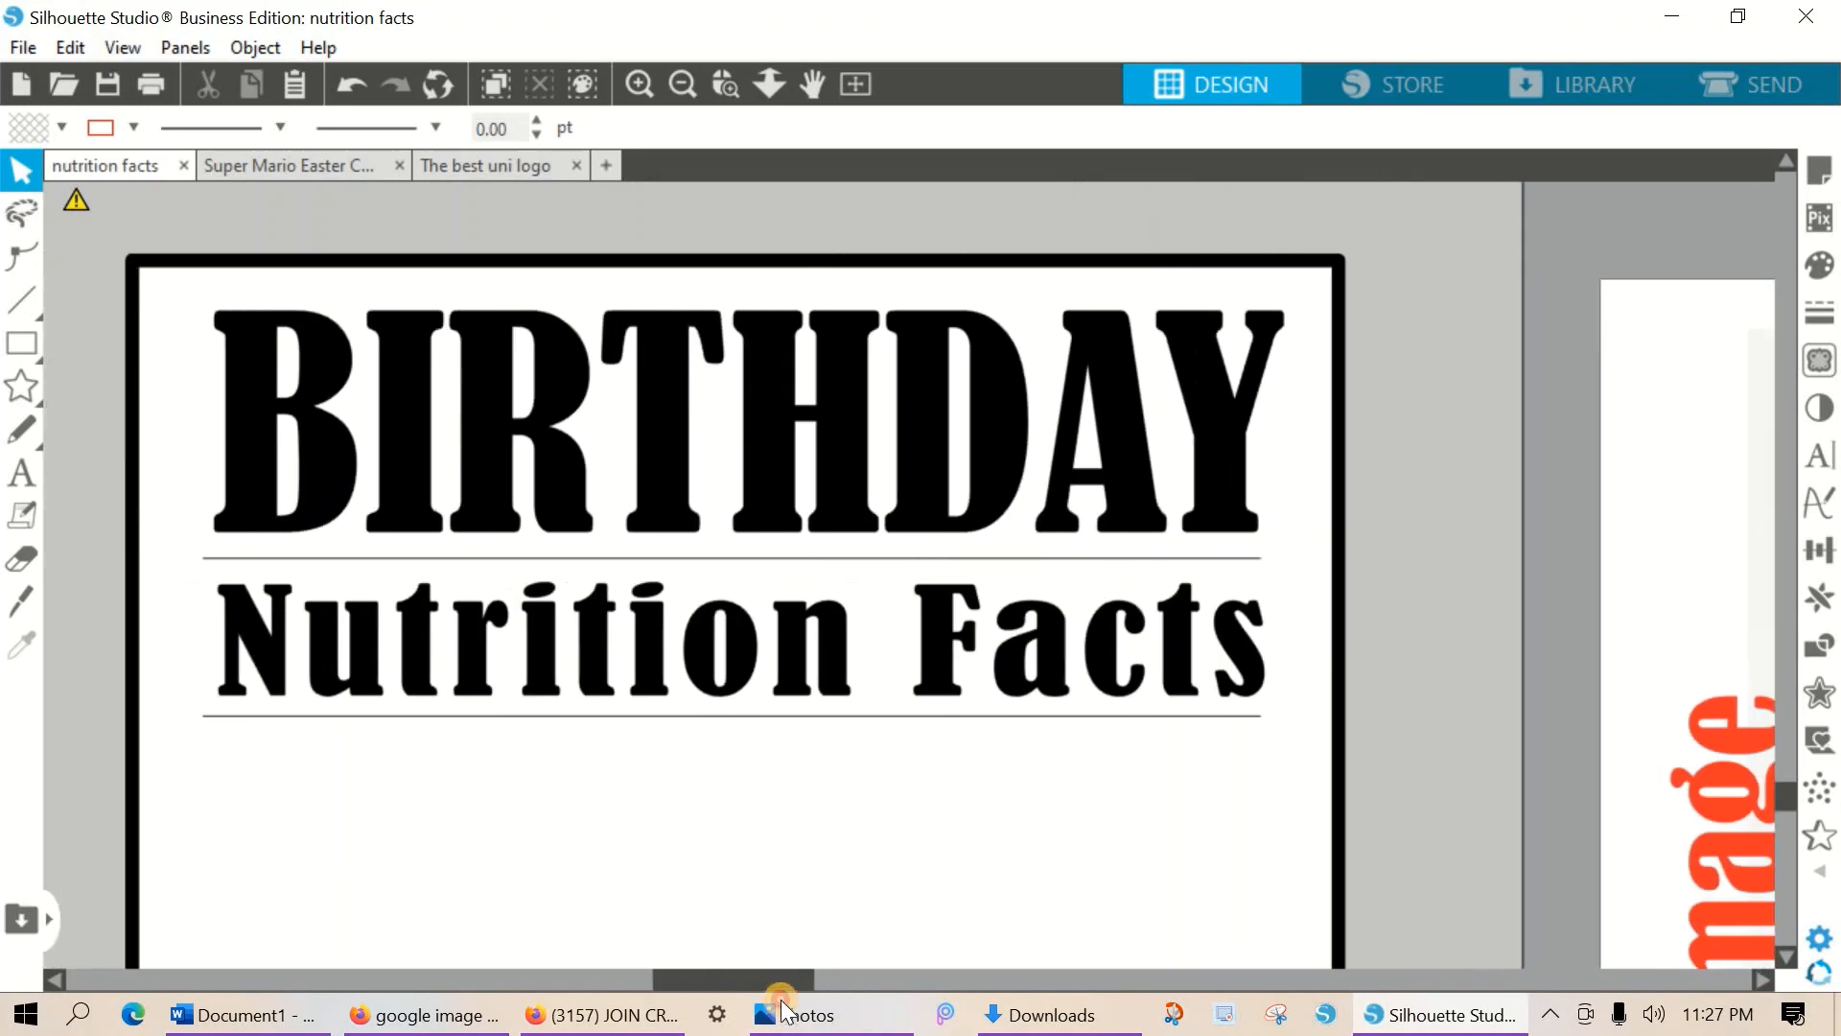
left_click(20, 475)
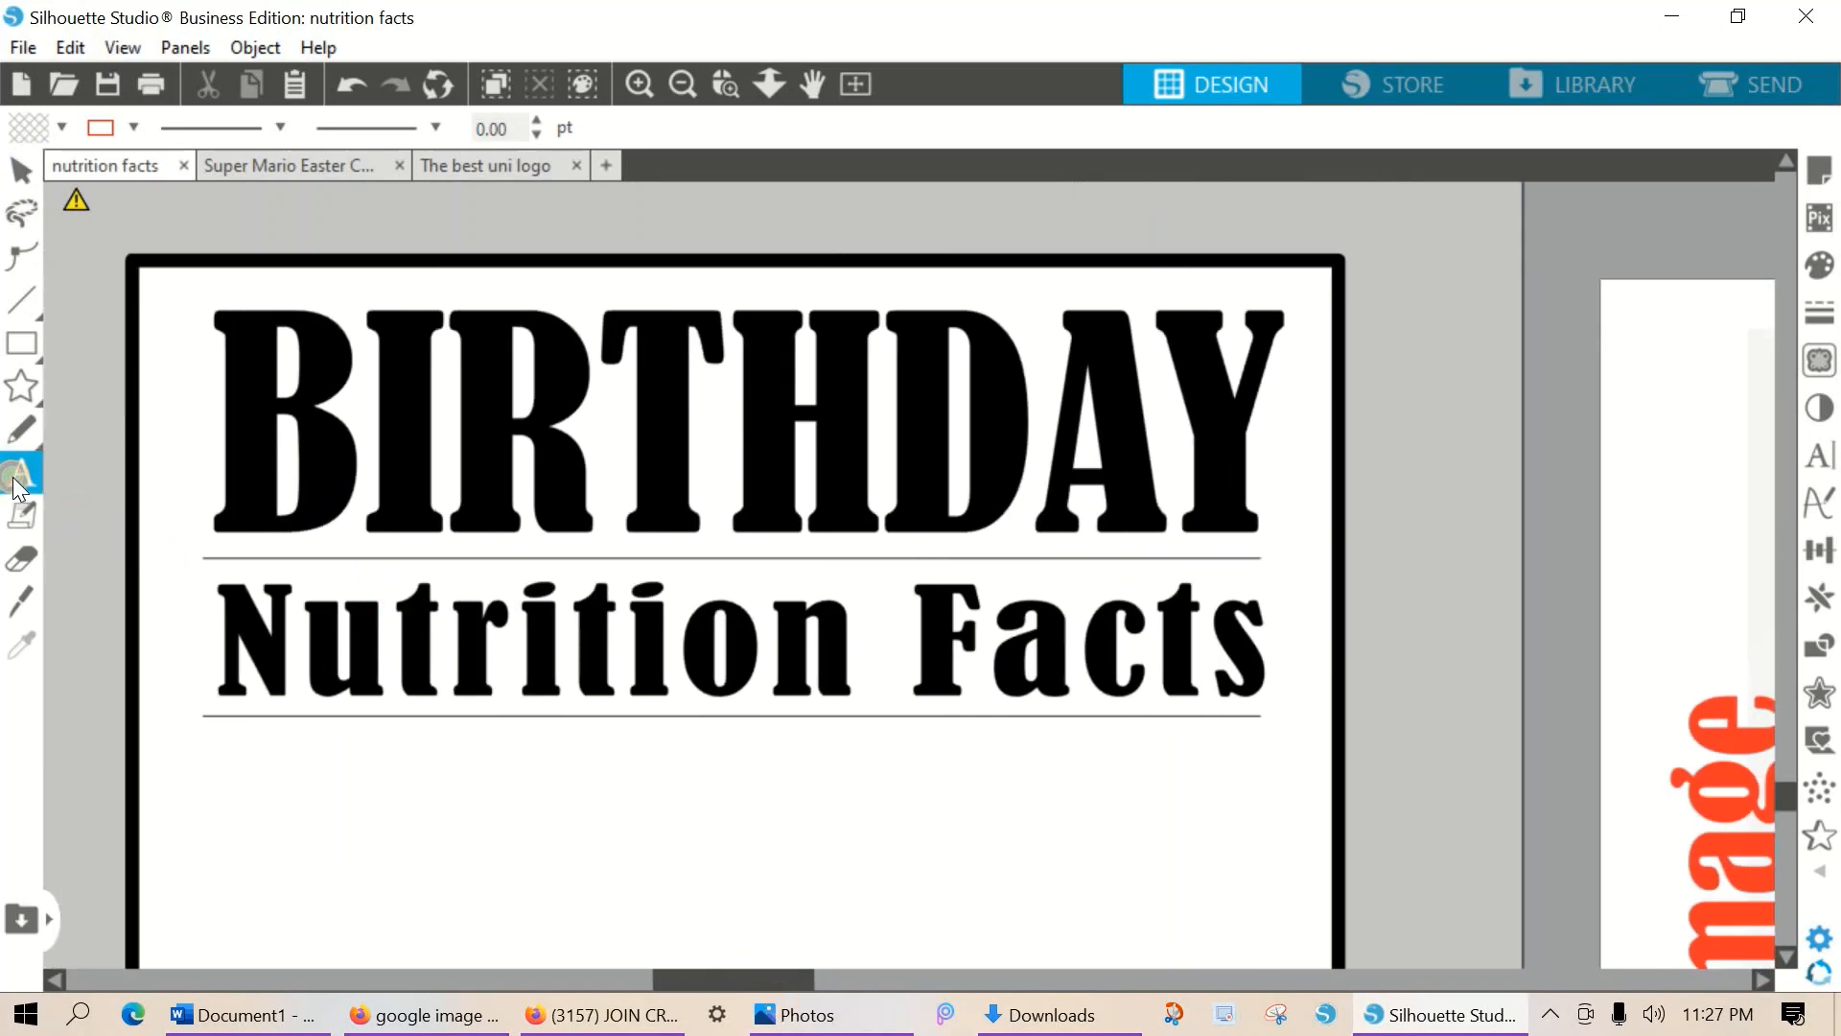
scroll(192, 350, "up", 1)
left_click(284, 234)
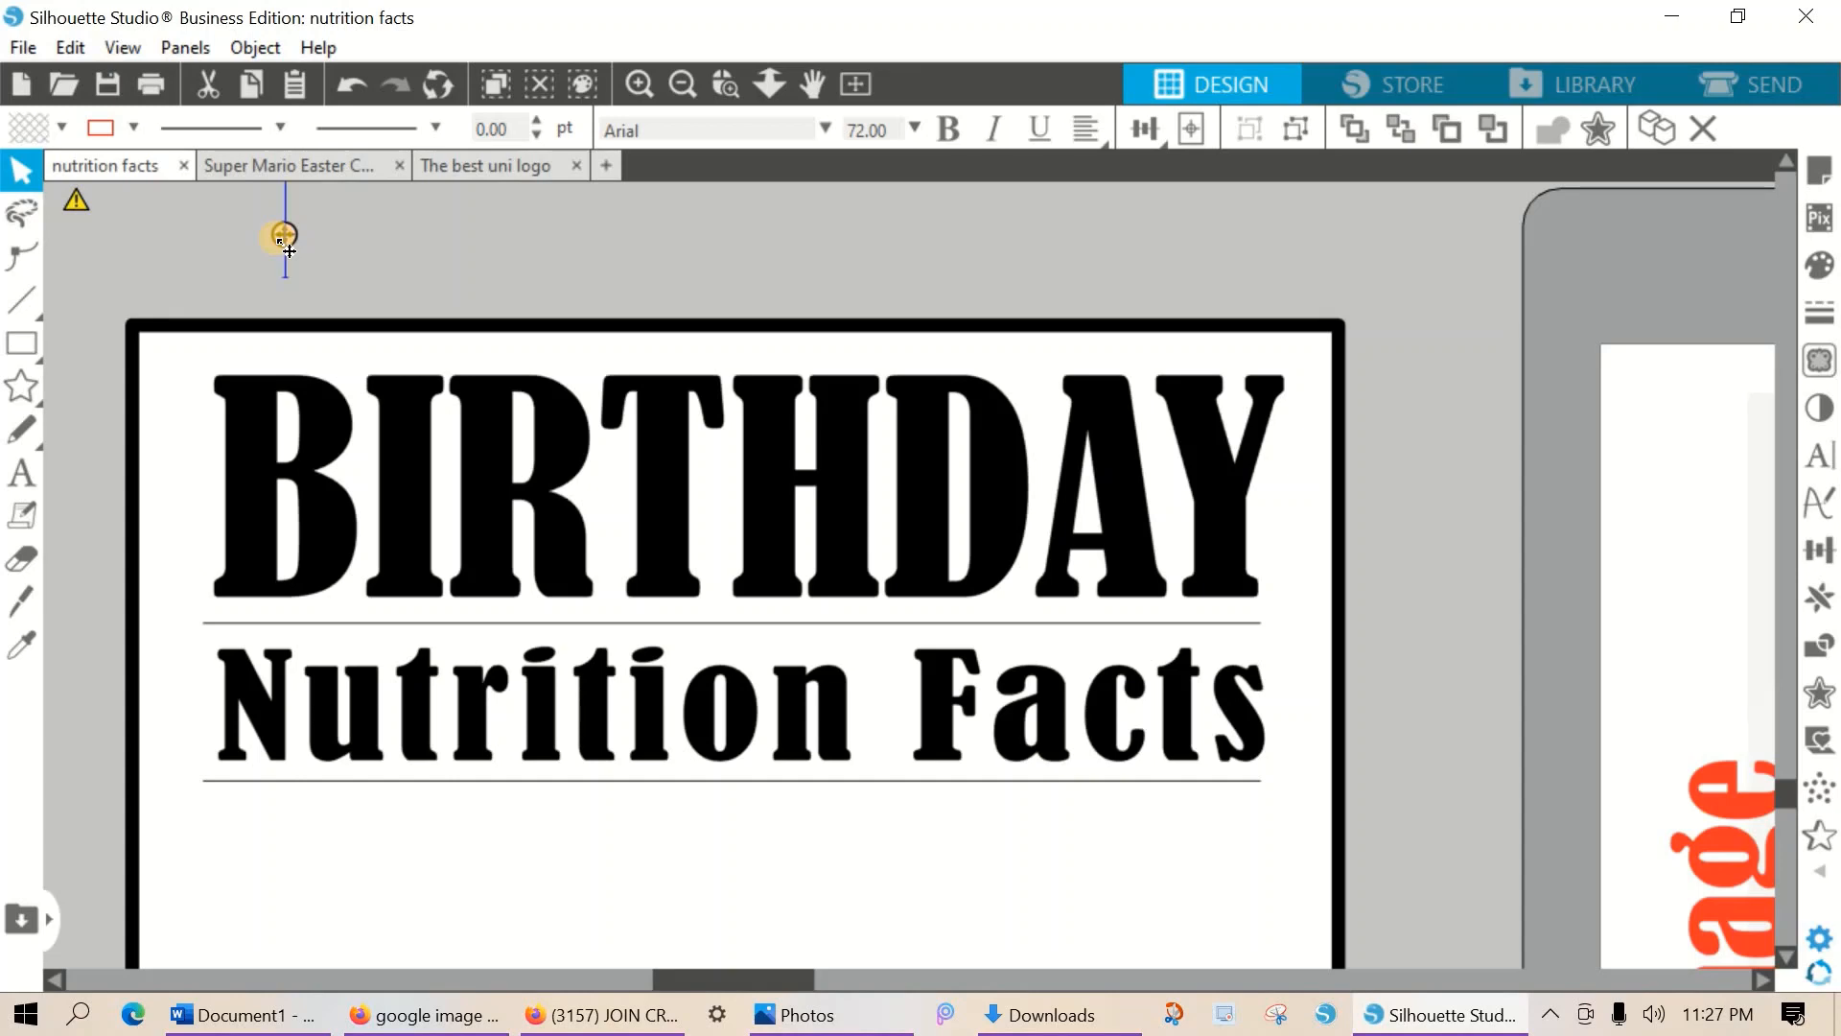
type("Ser")
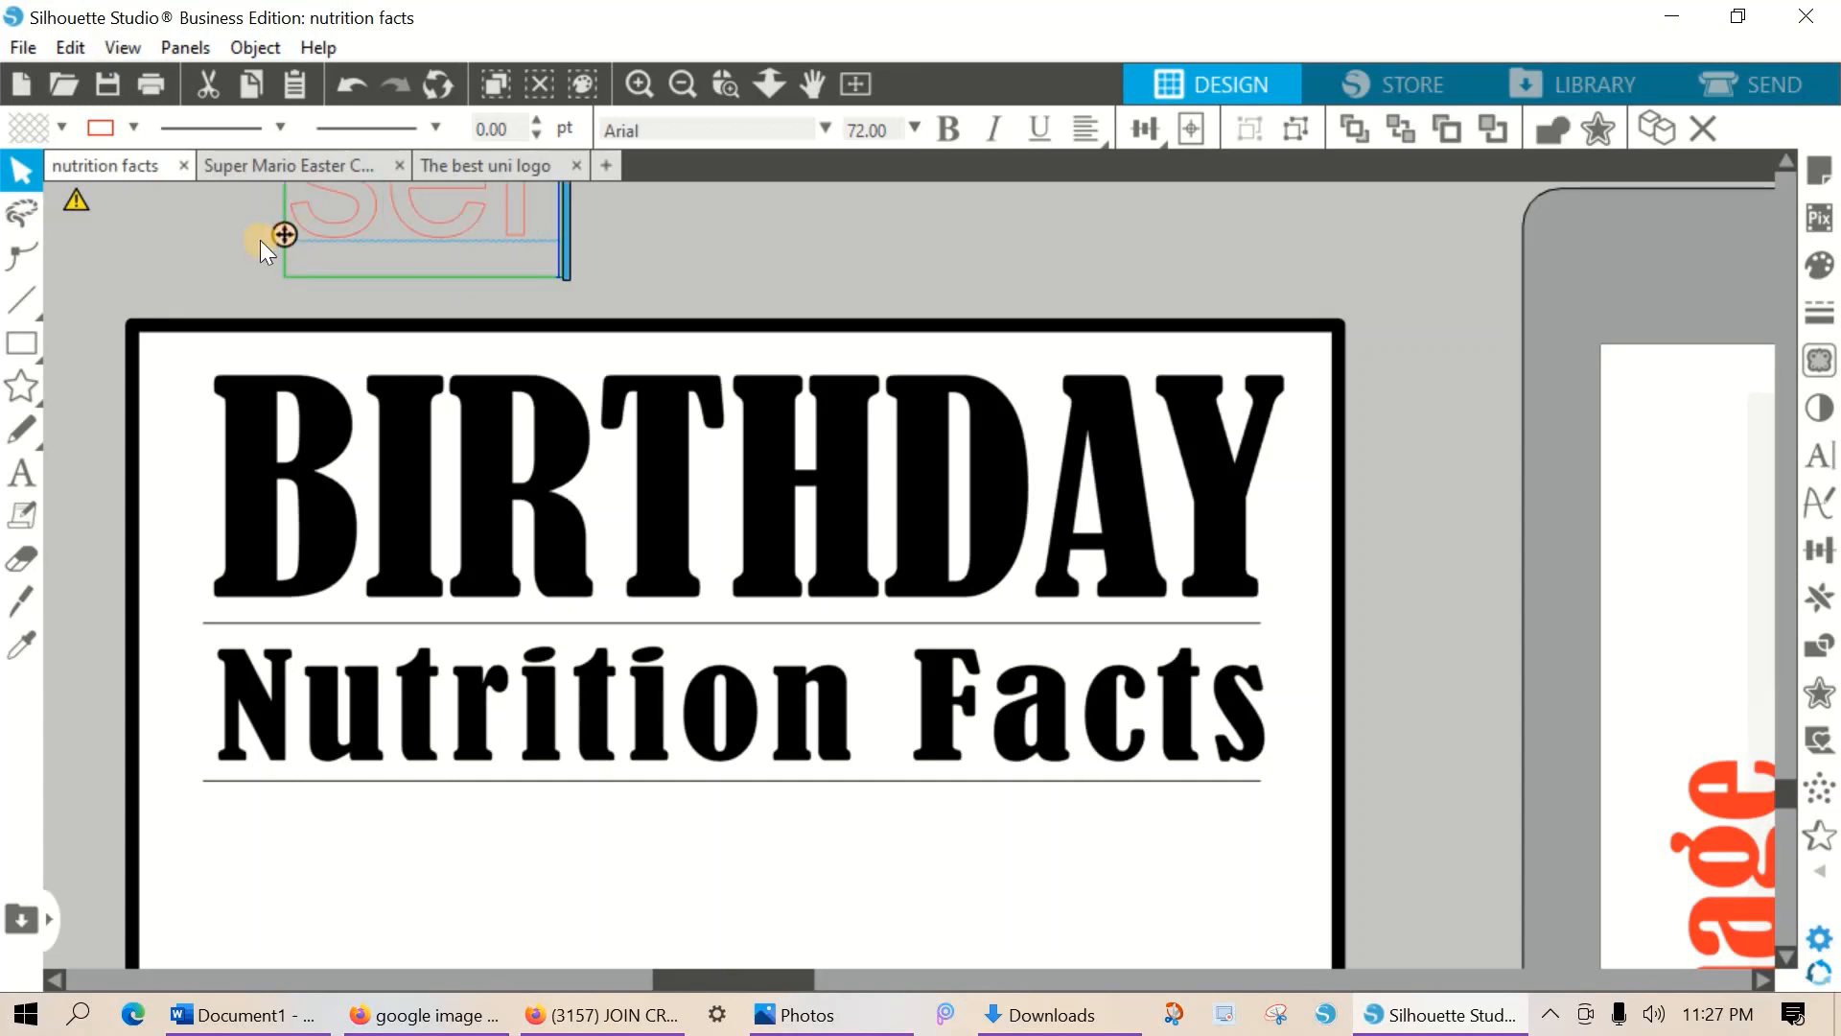
scroll(262, 245, "up", 1)
scroll(215, 270, "up", 1)
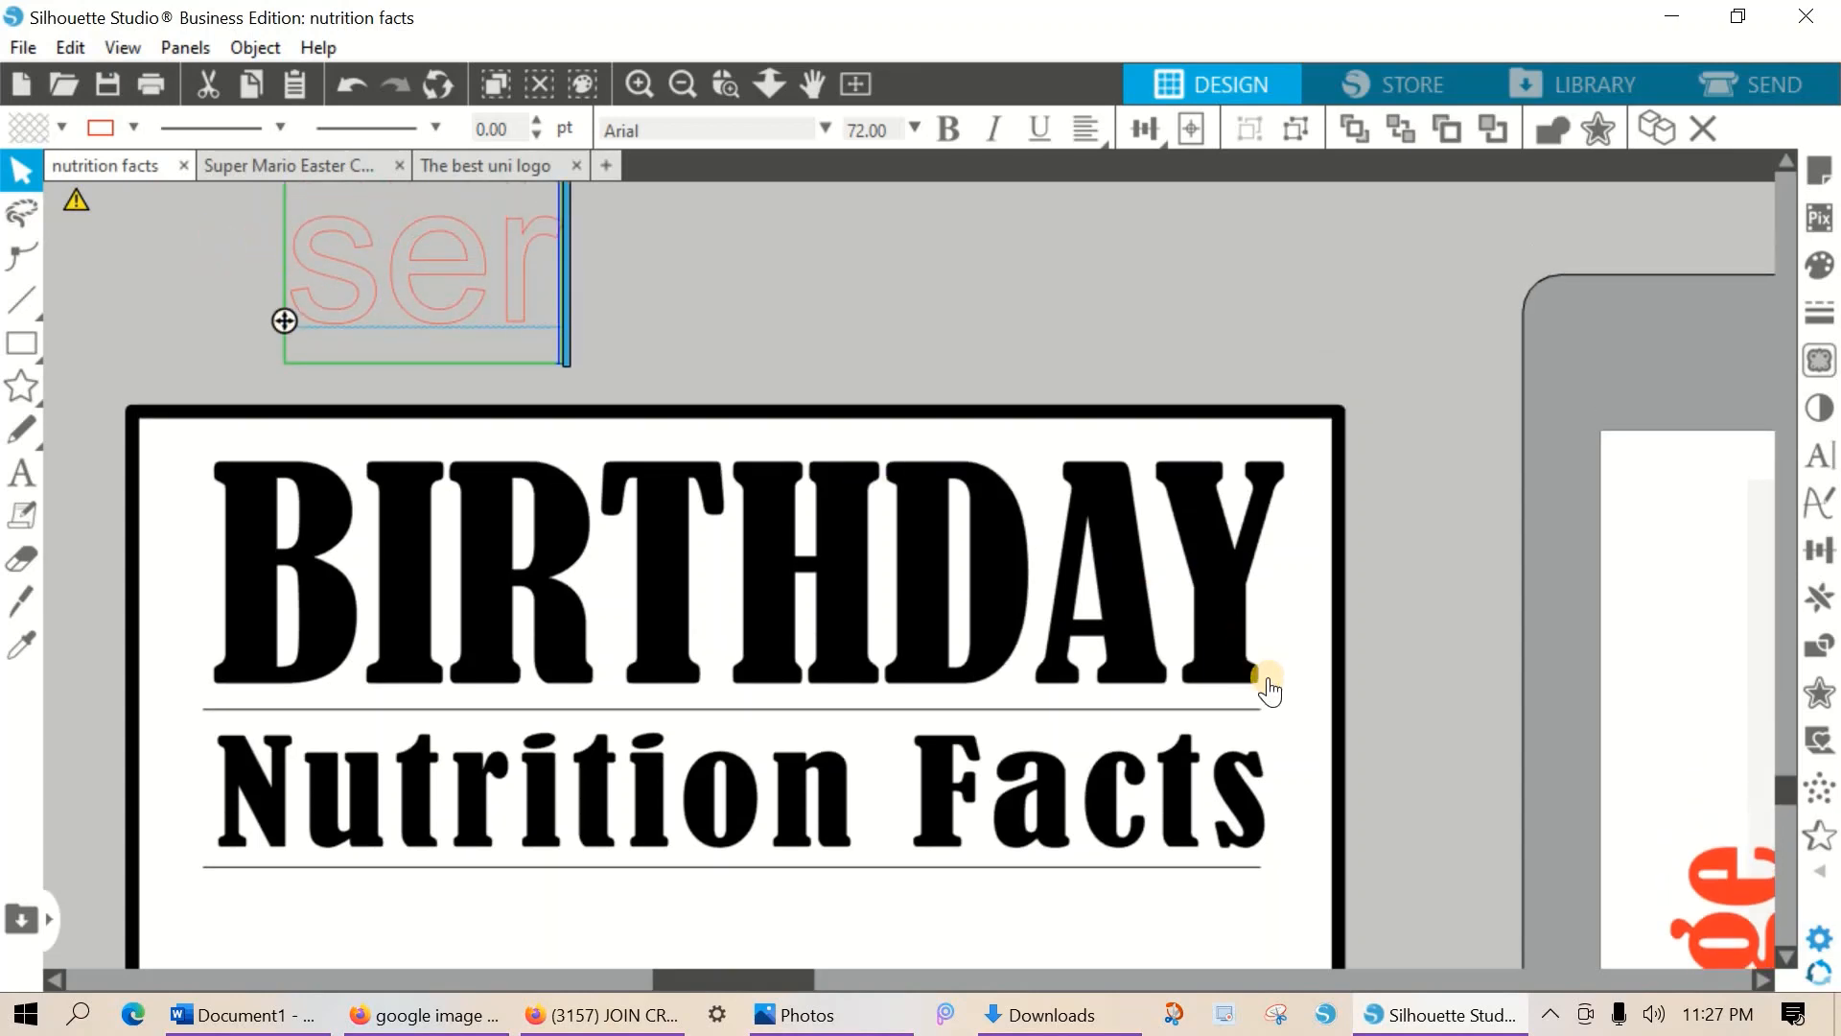
type("ving s")
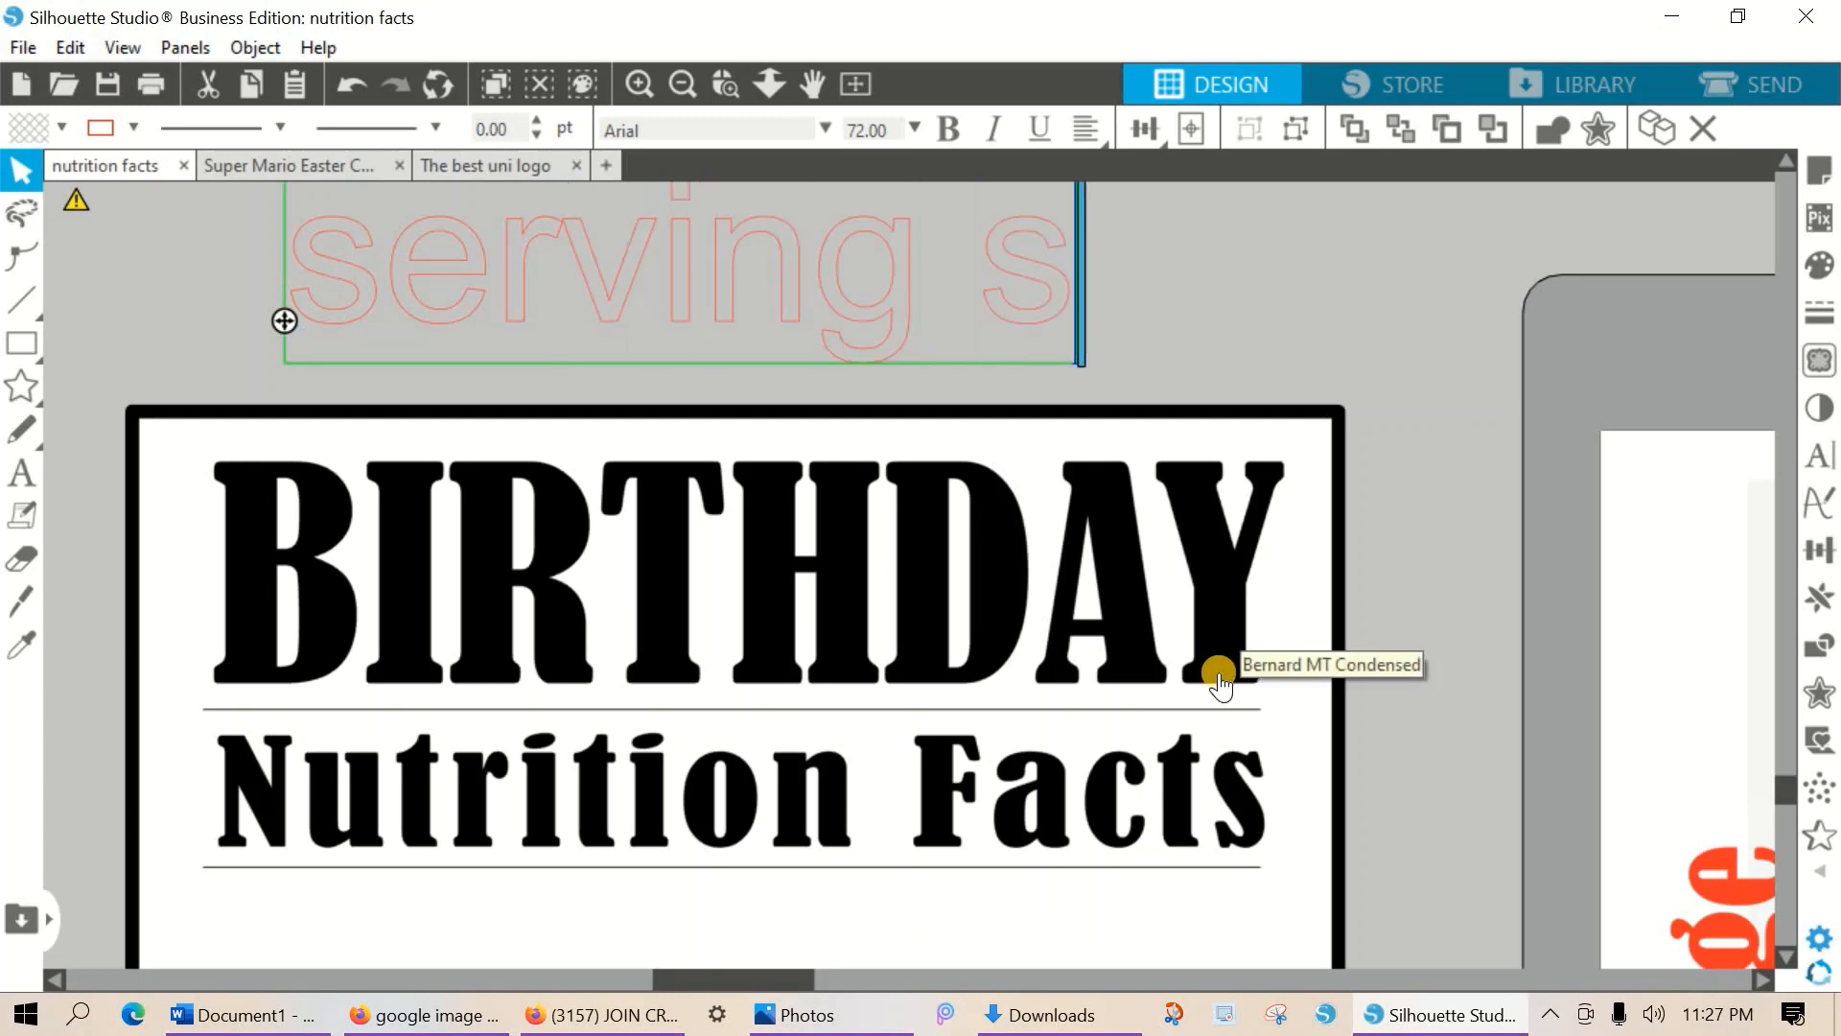
type("ize")
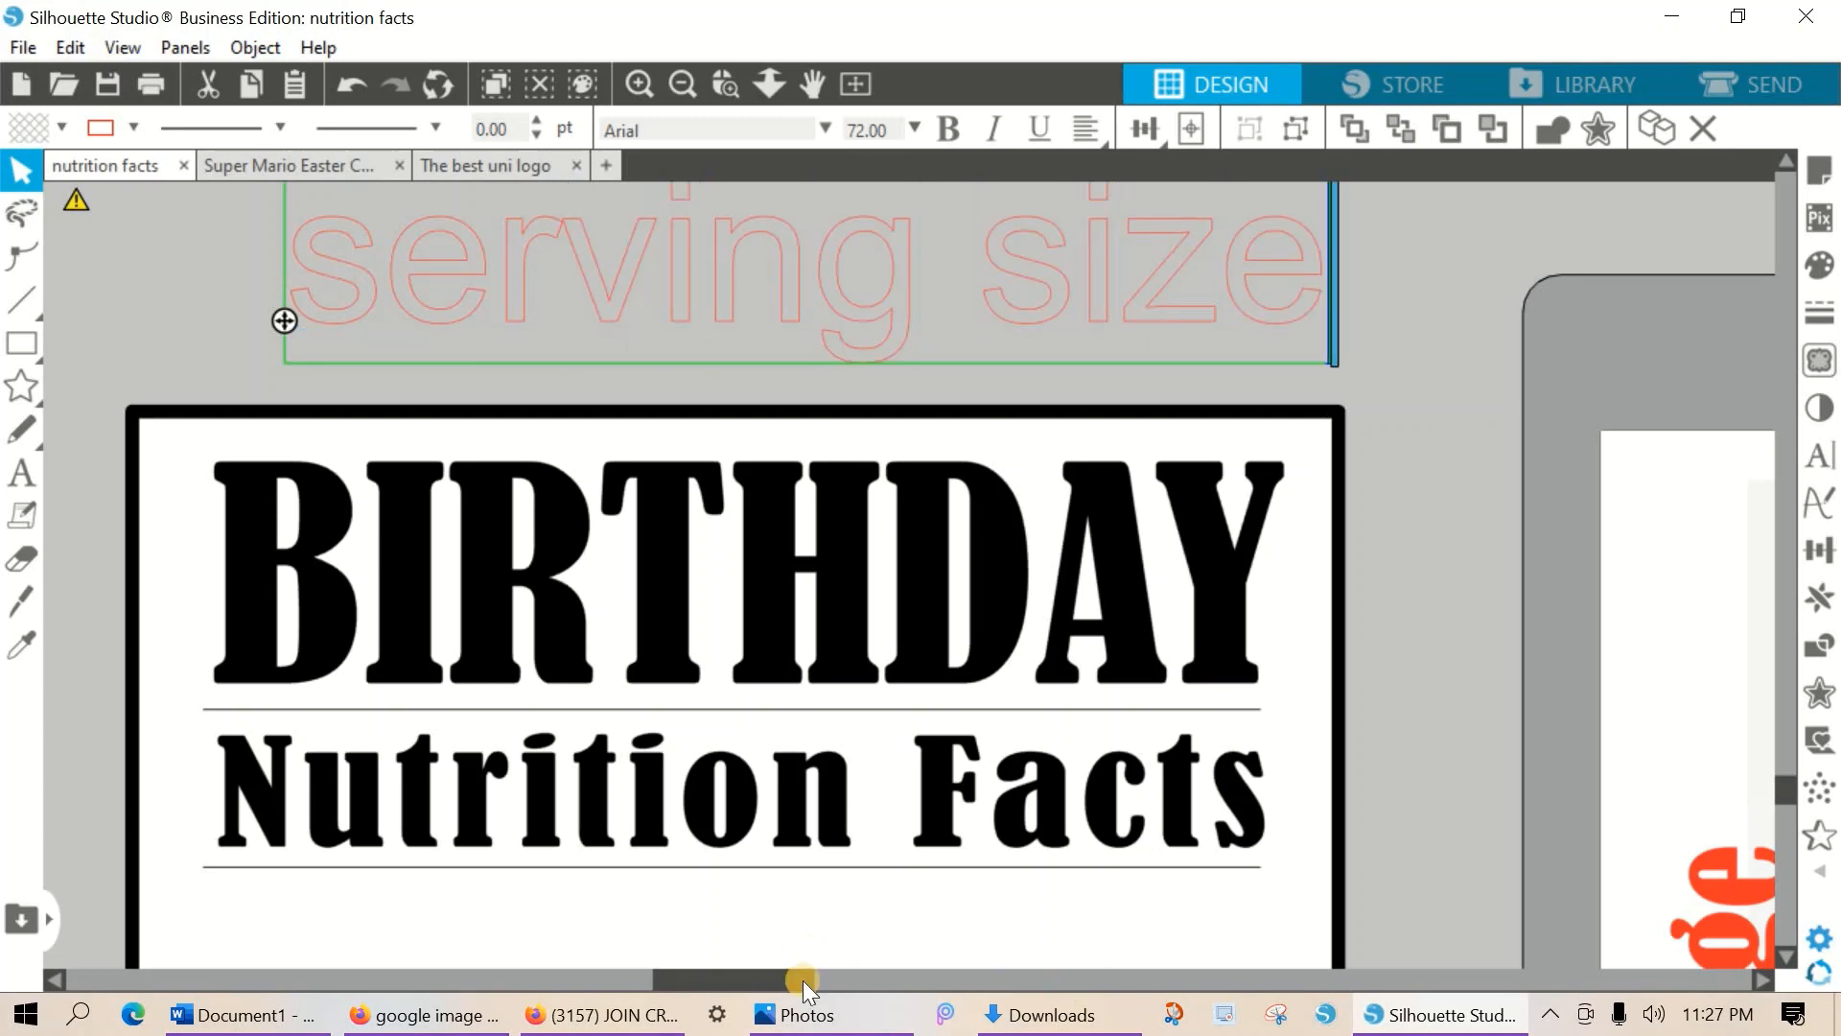
Capitalise the first letter of the serving size text and append "1 Great Person" after it.
mouse_move(803, 980)
left_mouse_down()
mouse_move(1087, 981)
mouse_move(784, 986)
left_mouse_up()
left_click(474, 264)
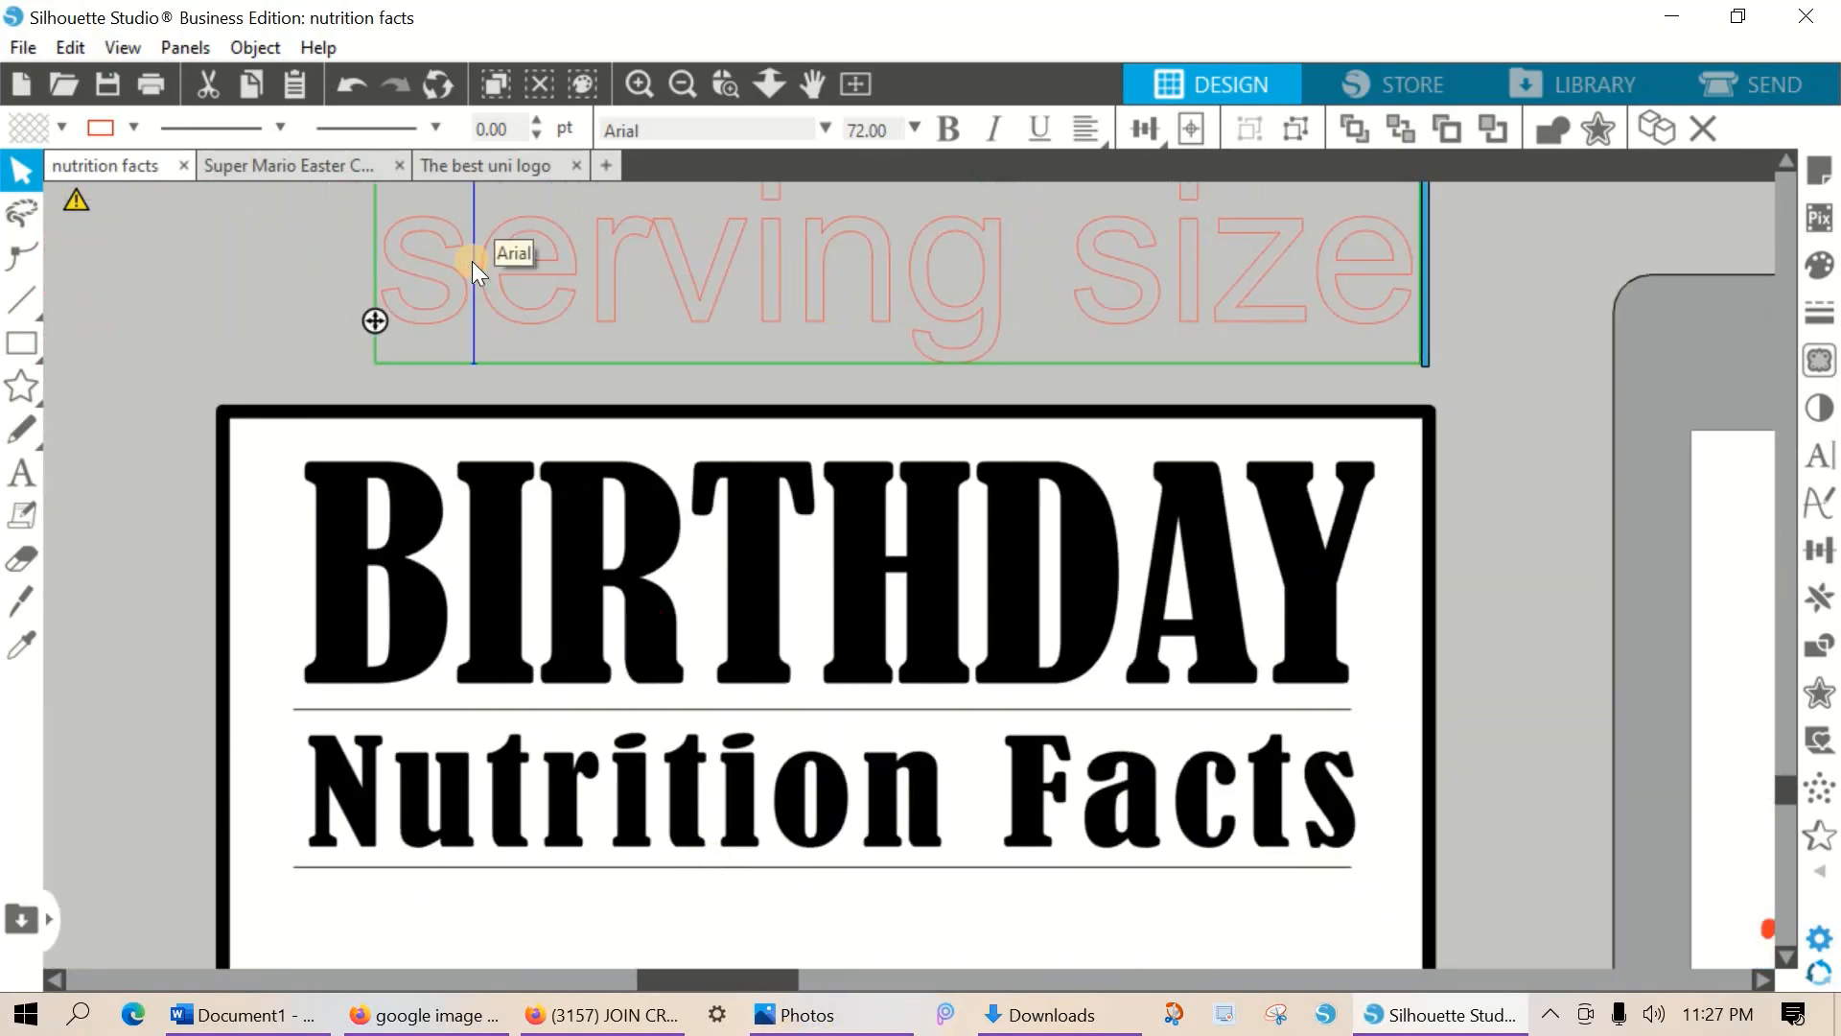
key("BackSpace")
type("S")
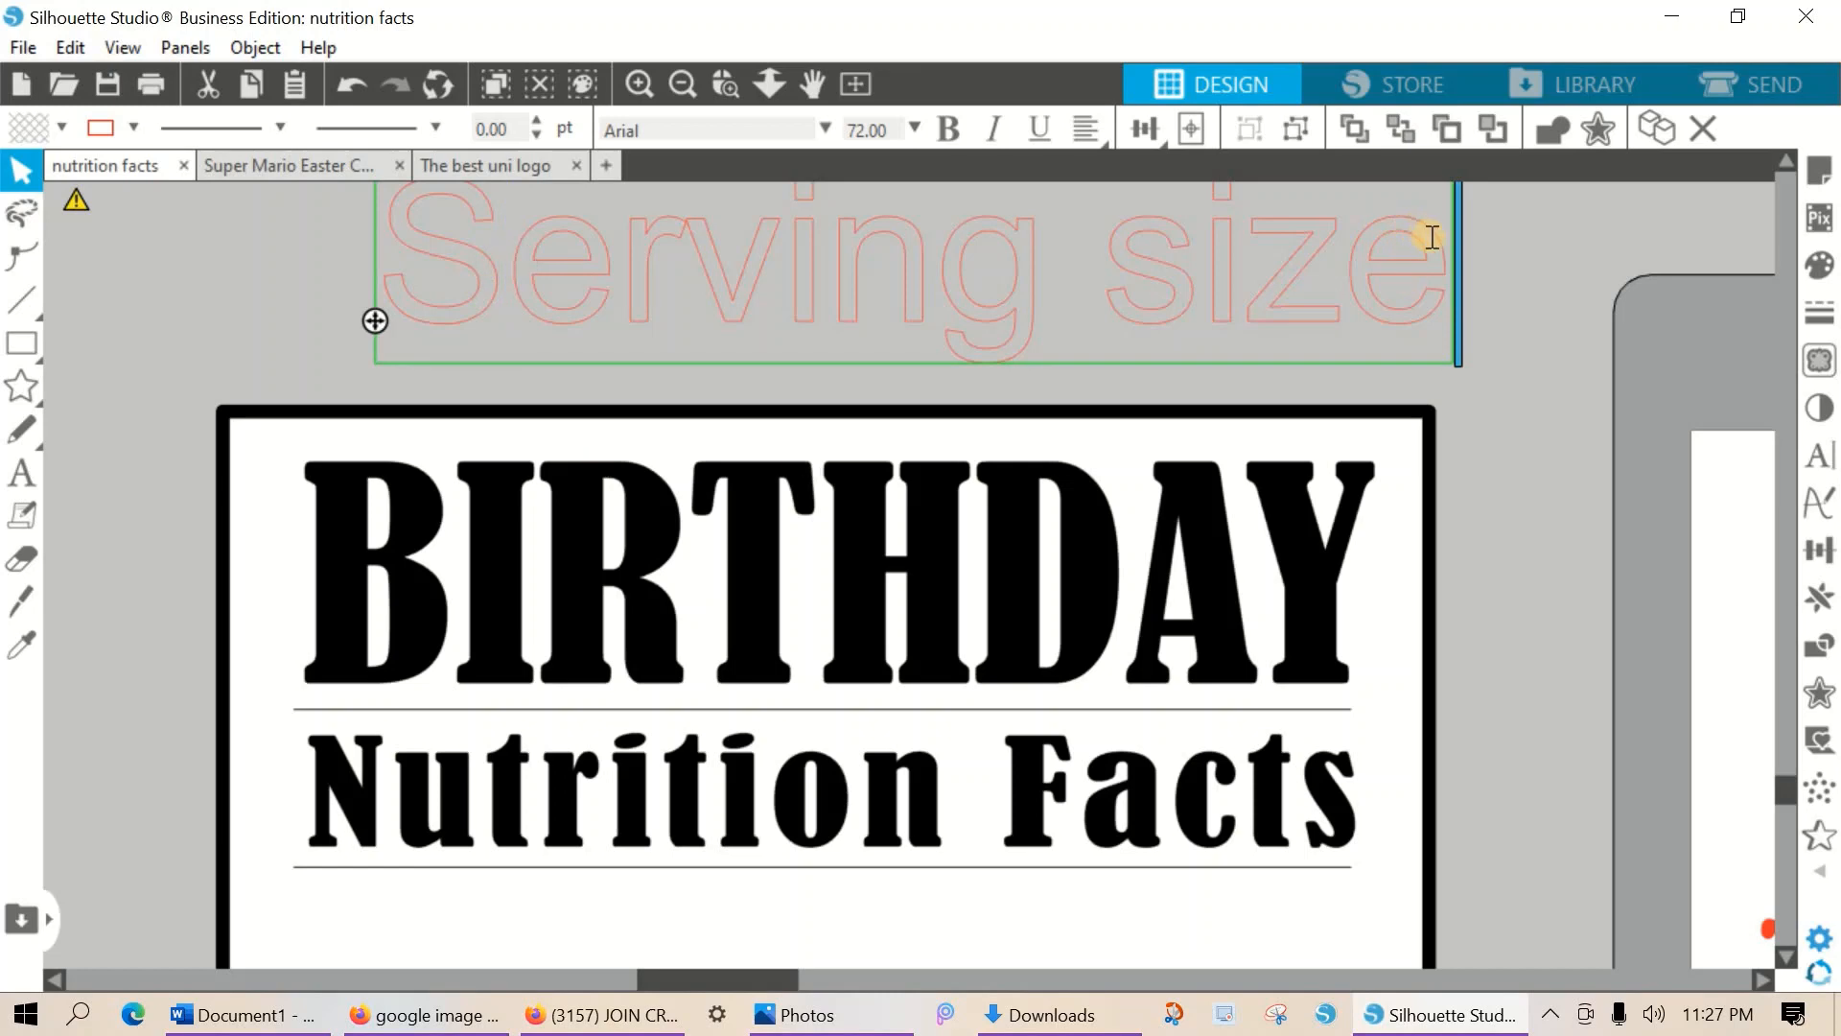
left_click(1486, 330)
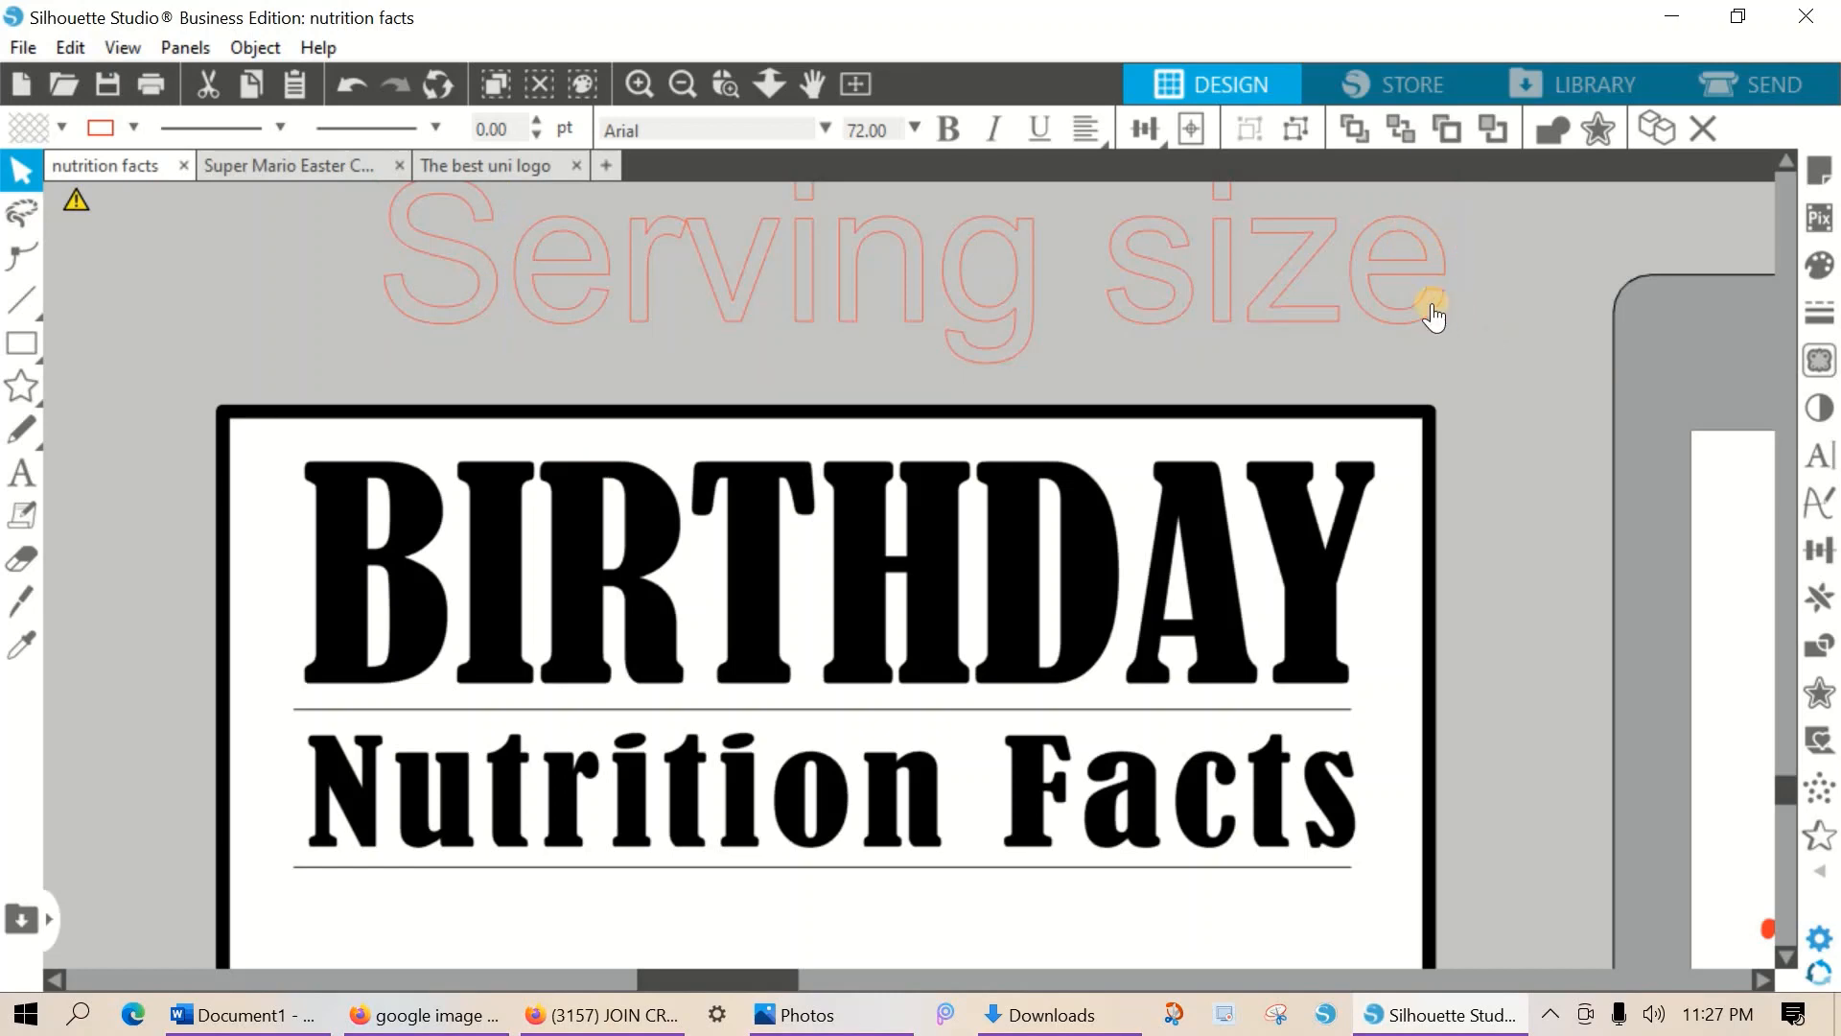
left_click(1434, 255)
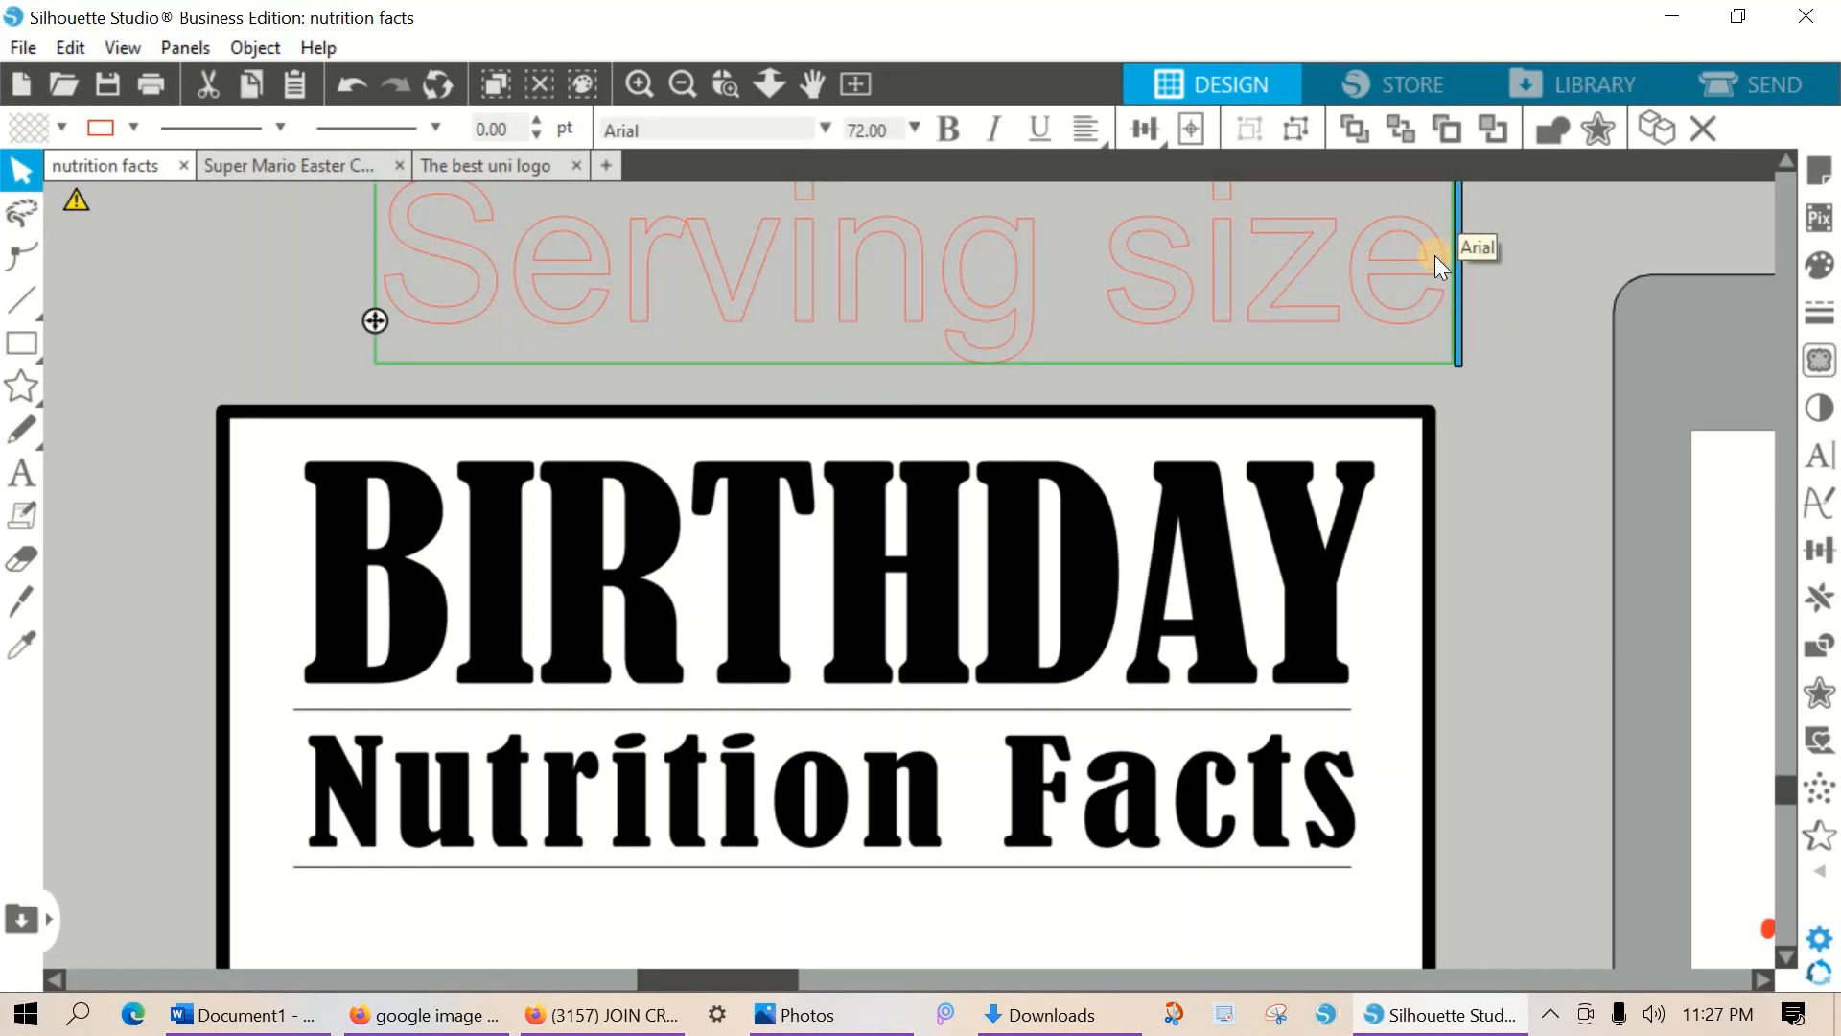
type("1")
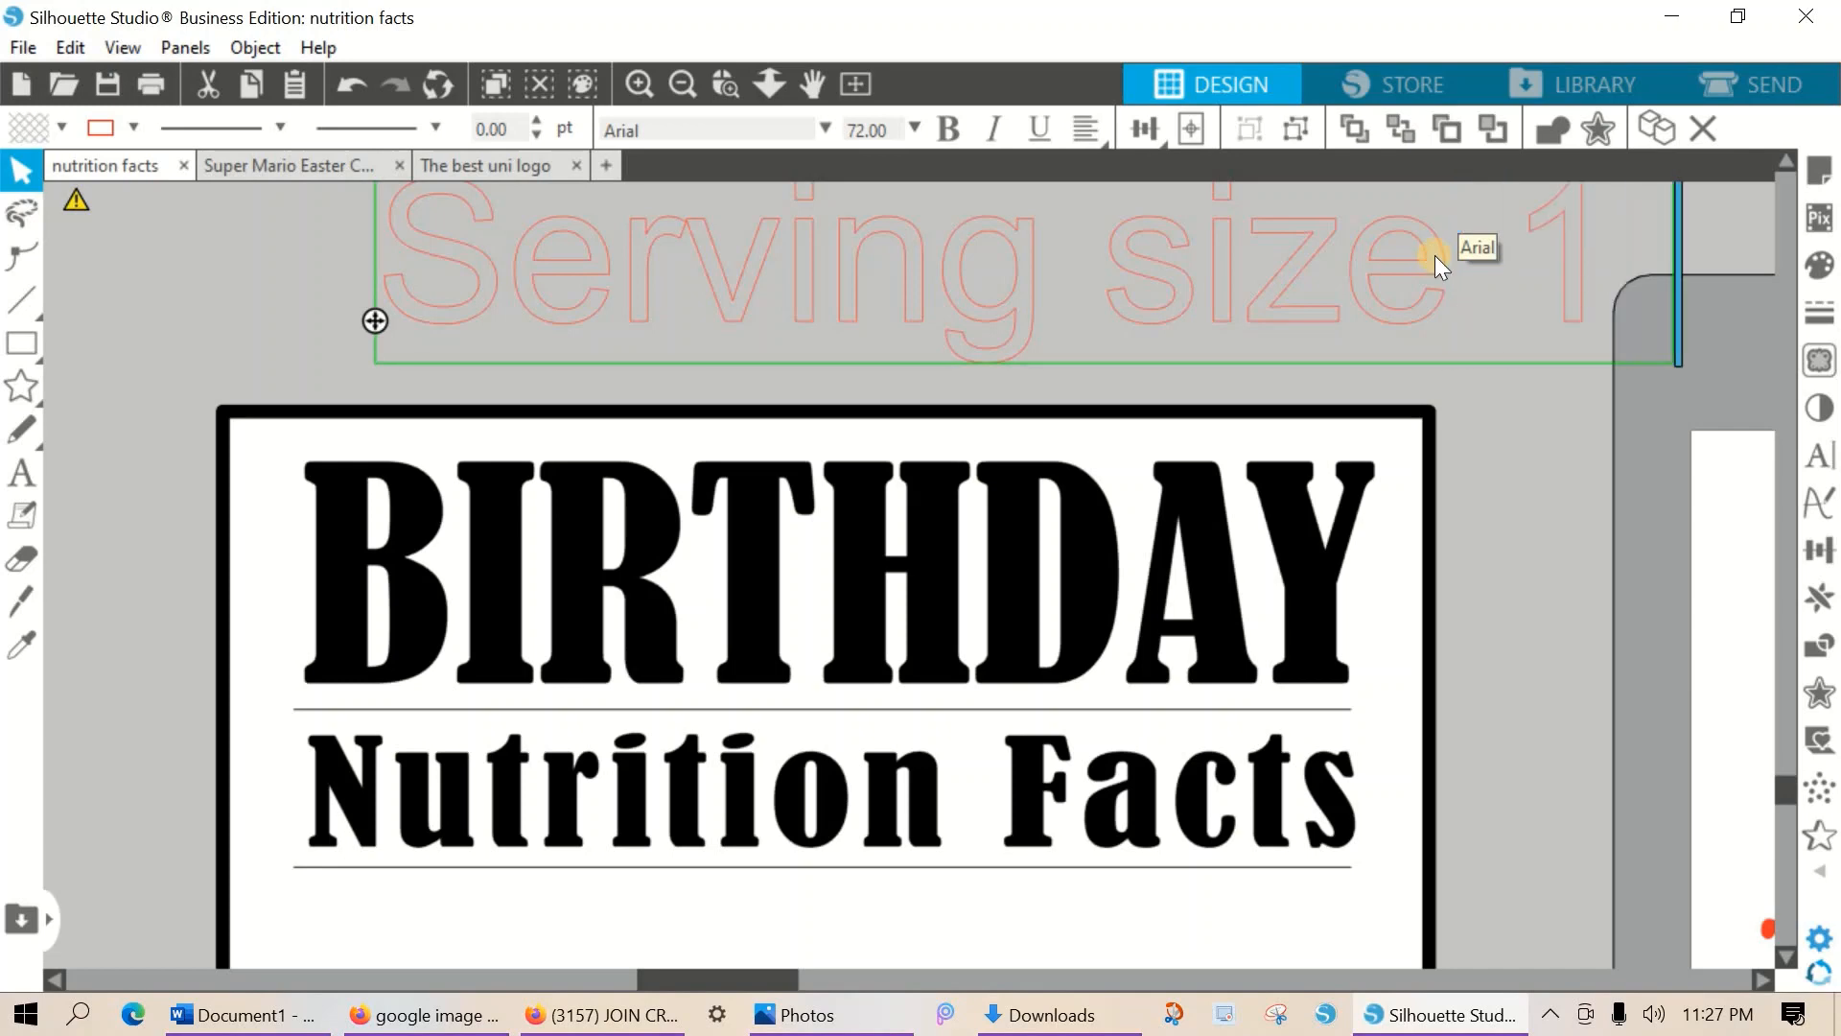
type(" G")
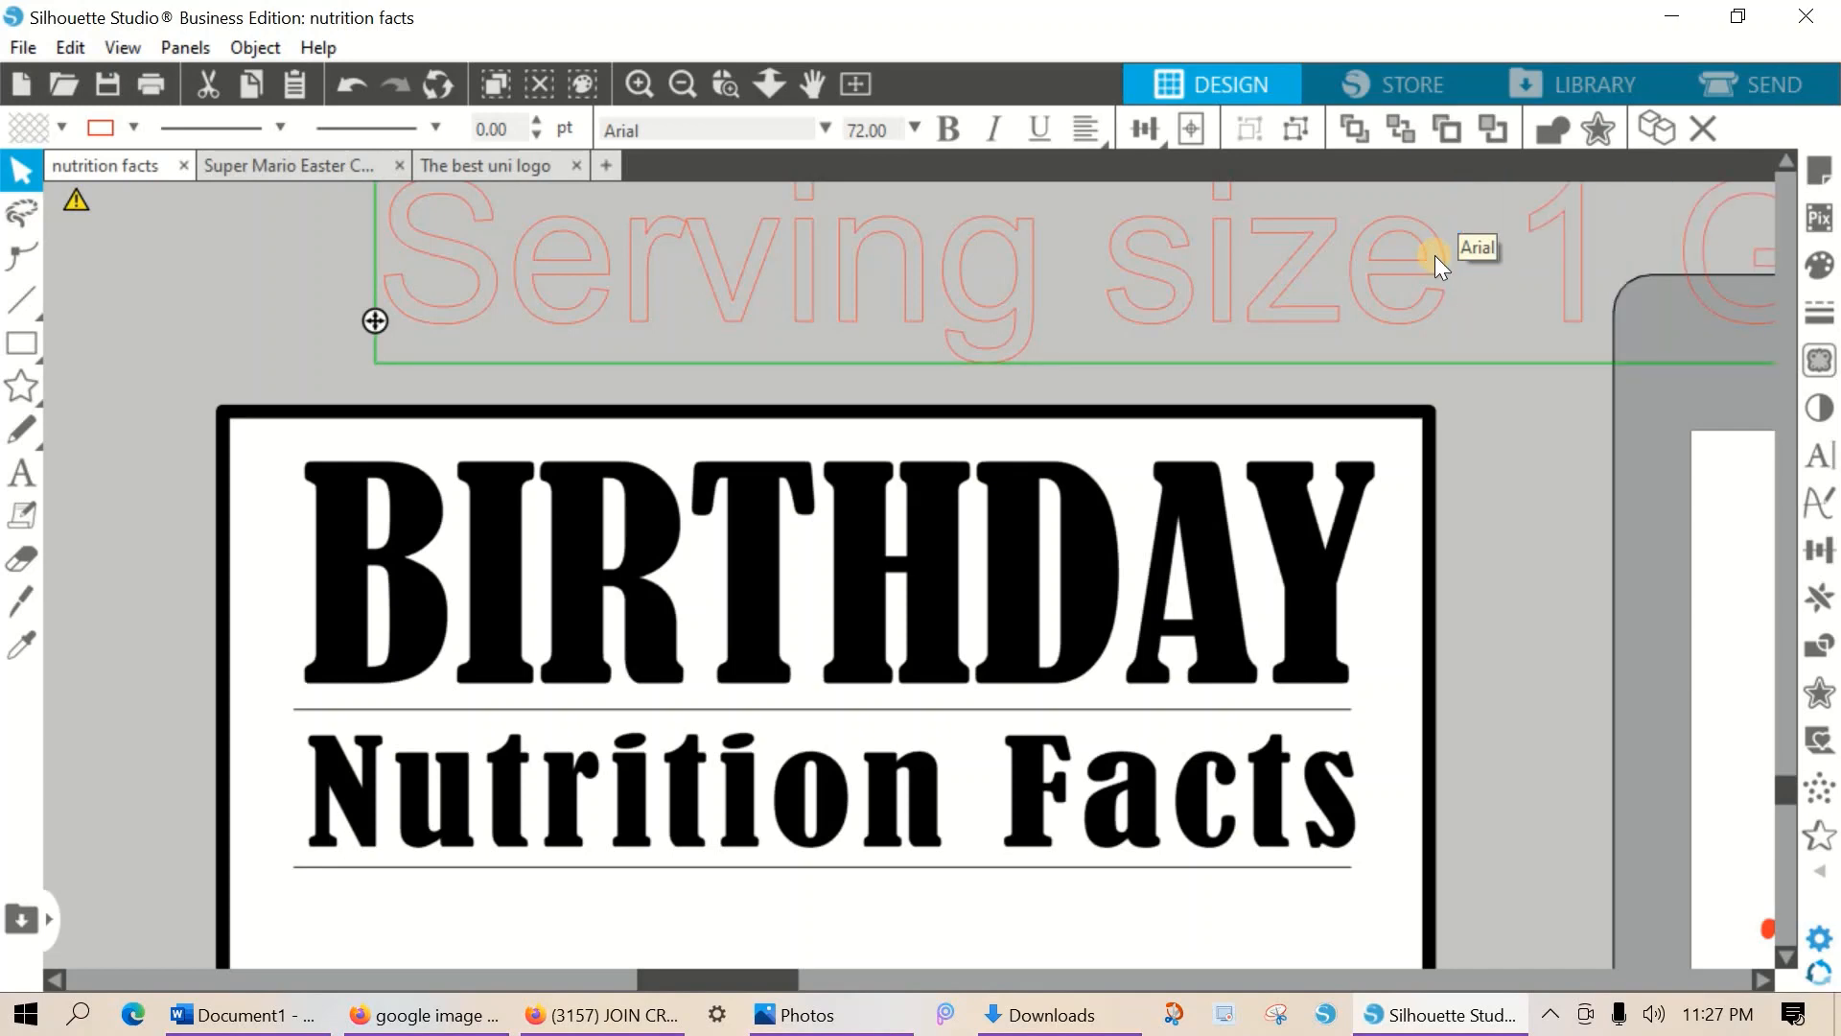
type("son")
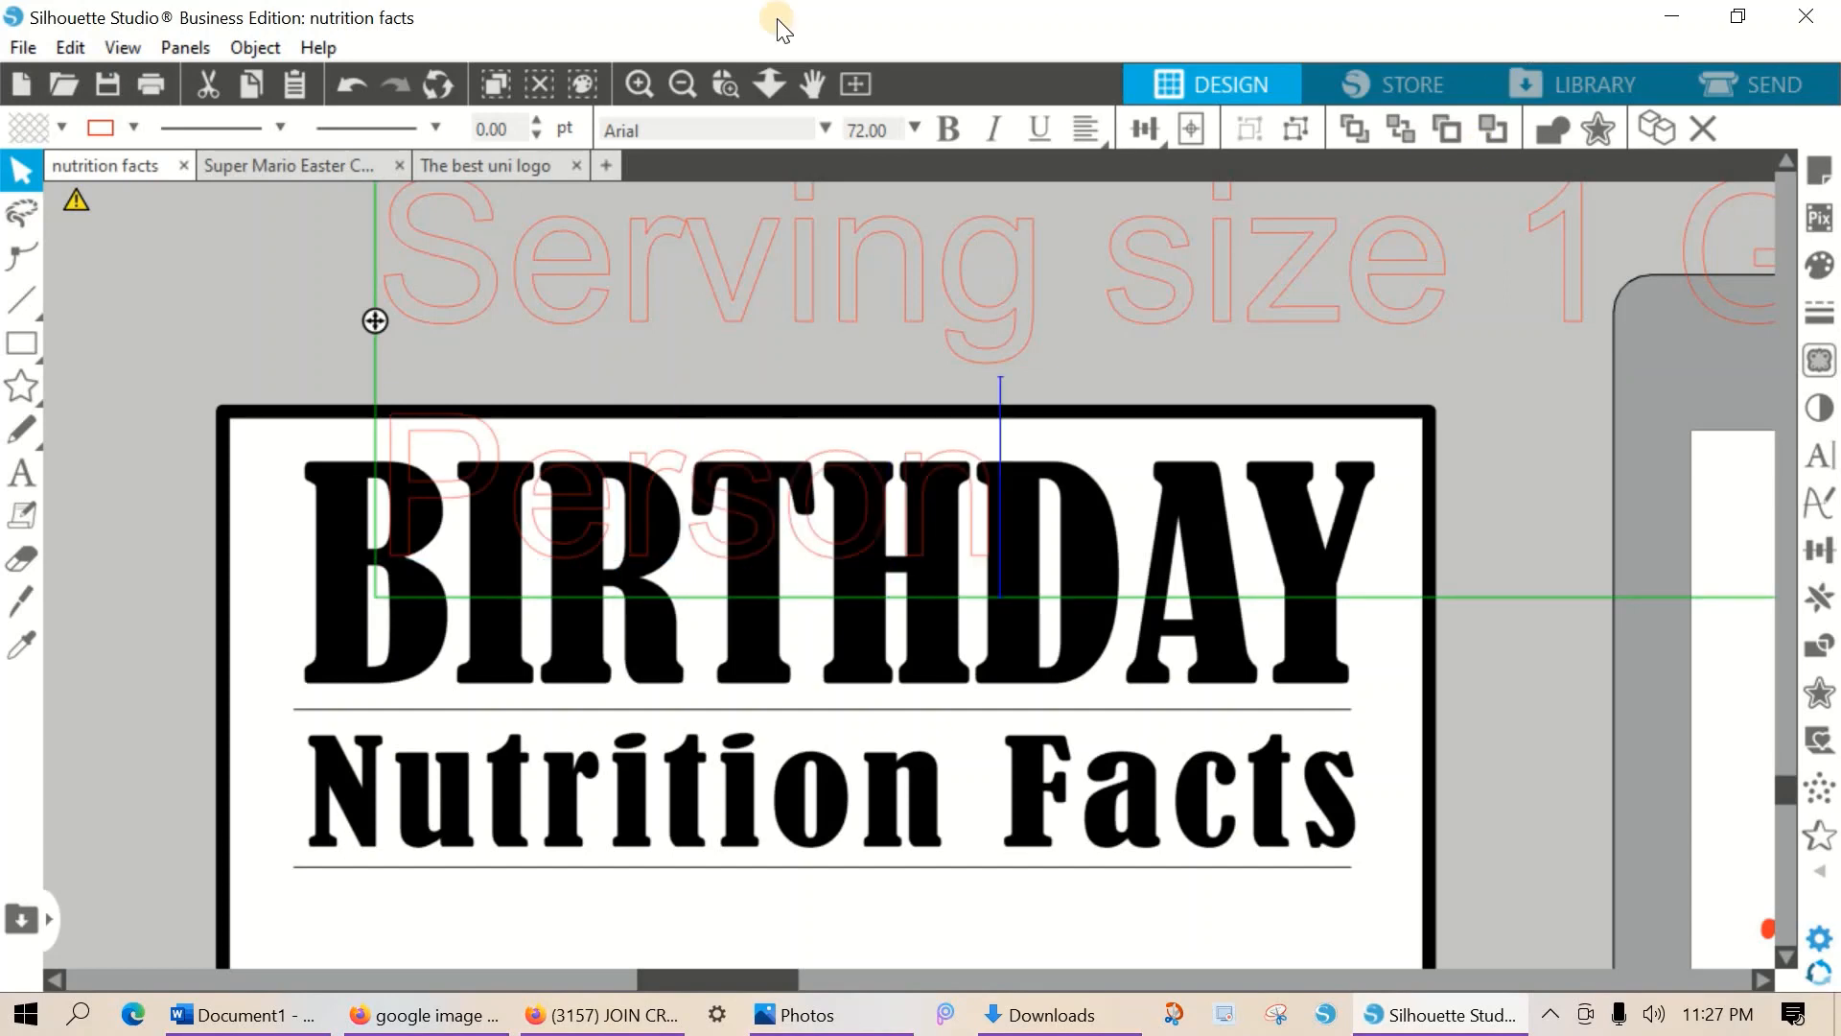
Move the serving size text above the rectangle and widen its text box so the wording fits on one line.
left_click(682, 82)
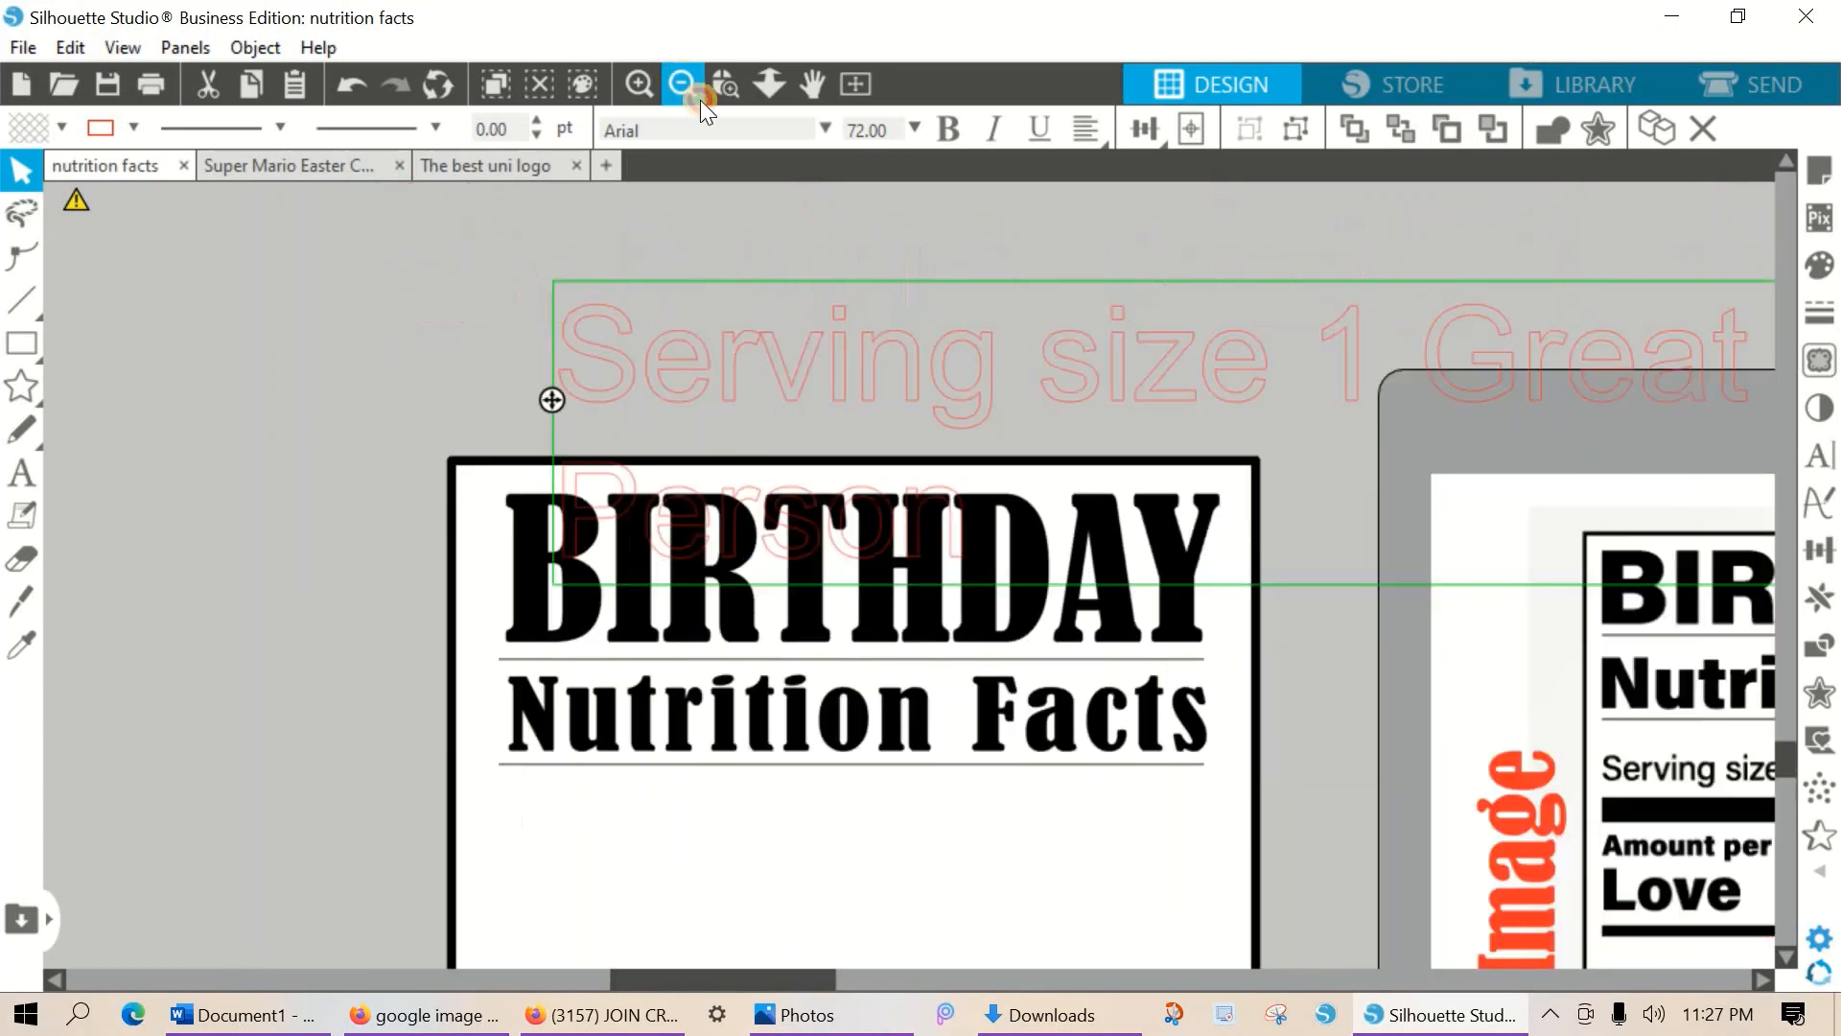
left_click(1227, 367)
left_click_drag(1198, 421, 838, 337)
double_click(863, 340)
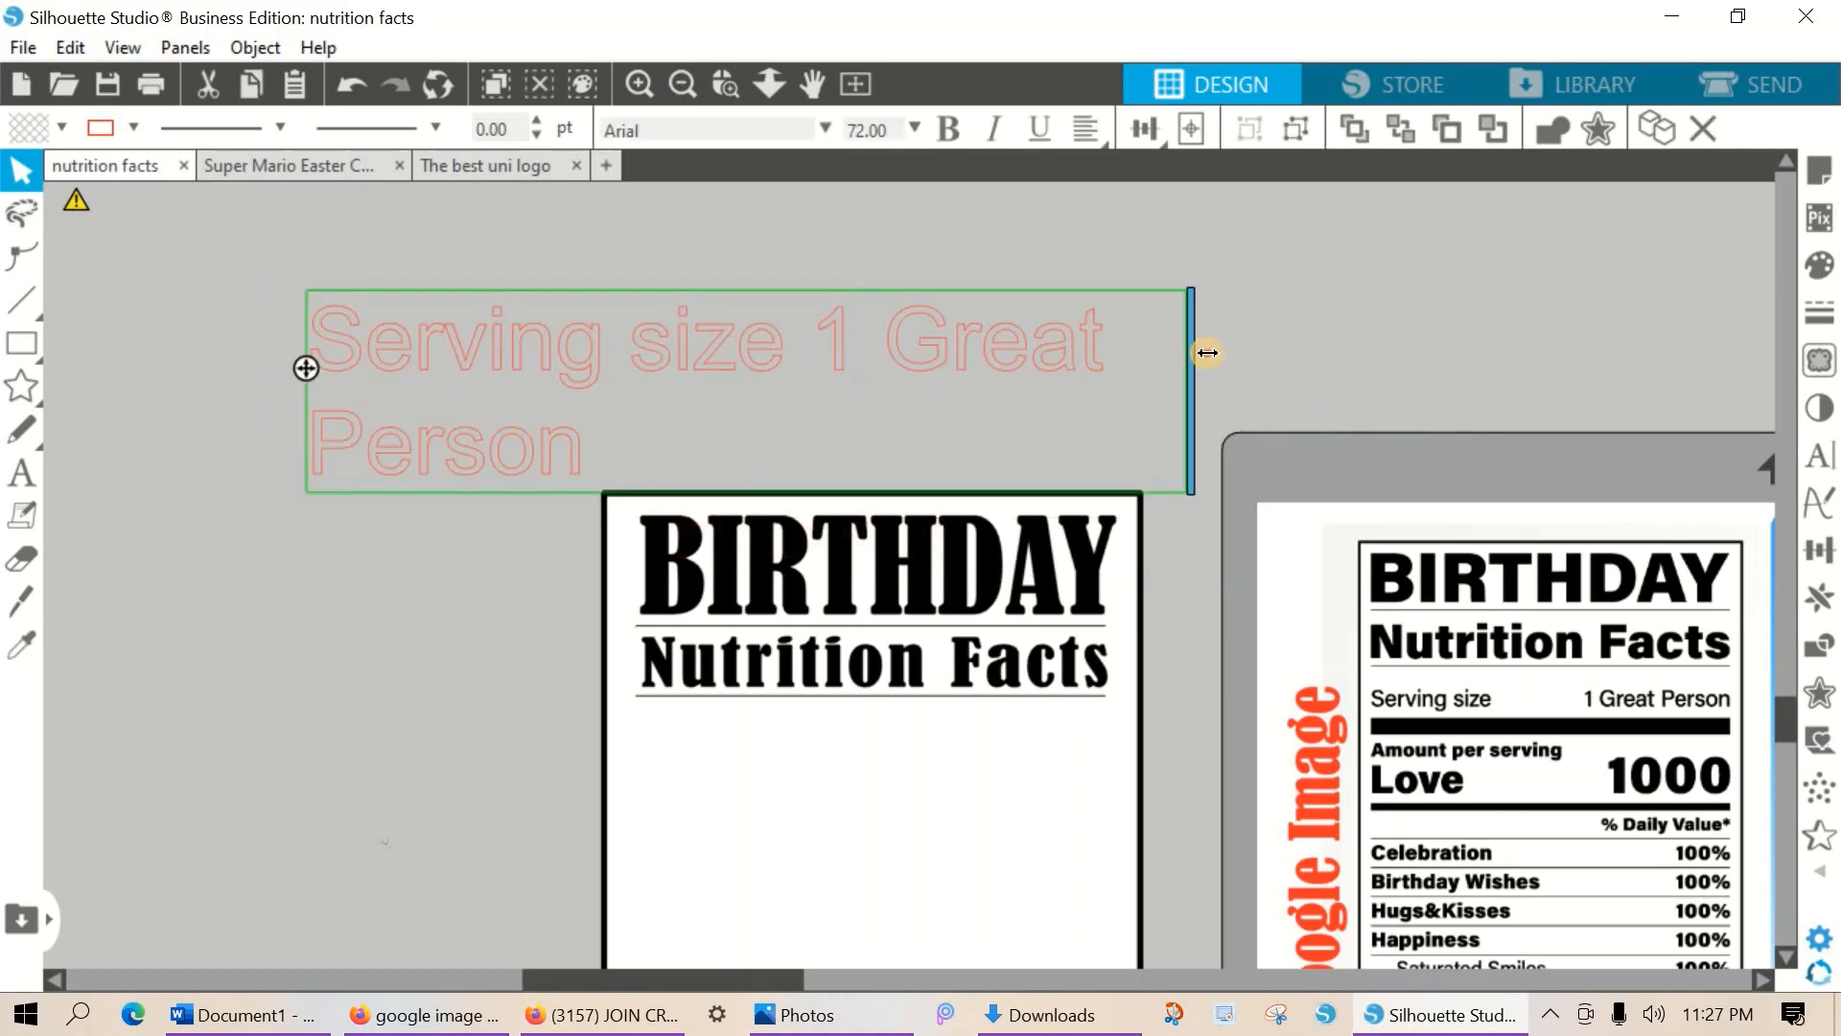
left_click_drag(1207, 353, 1417, 368)
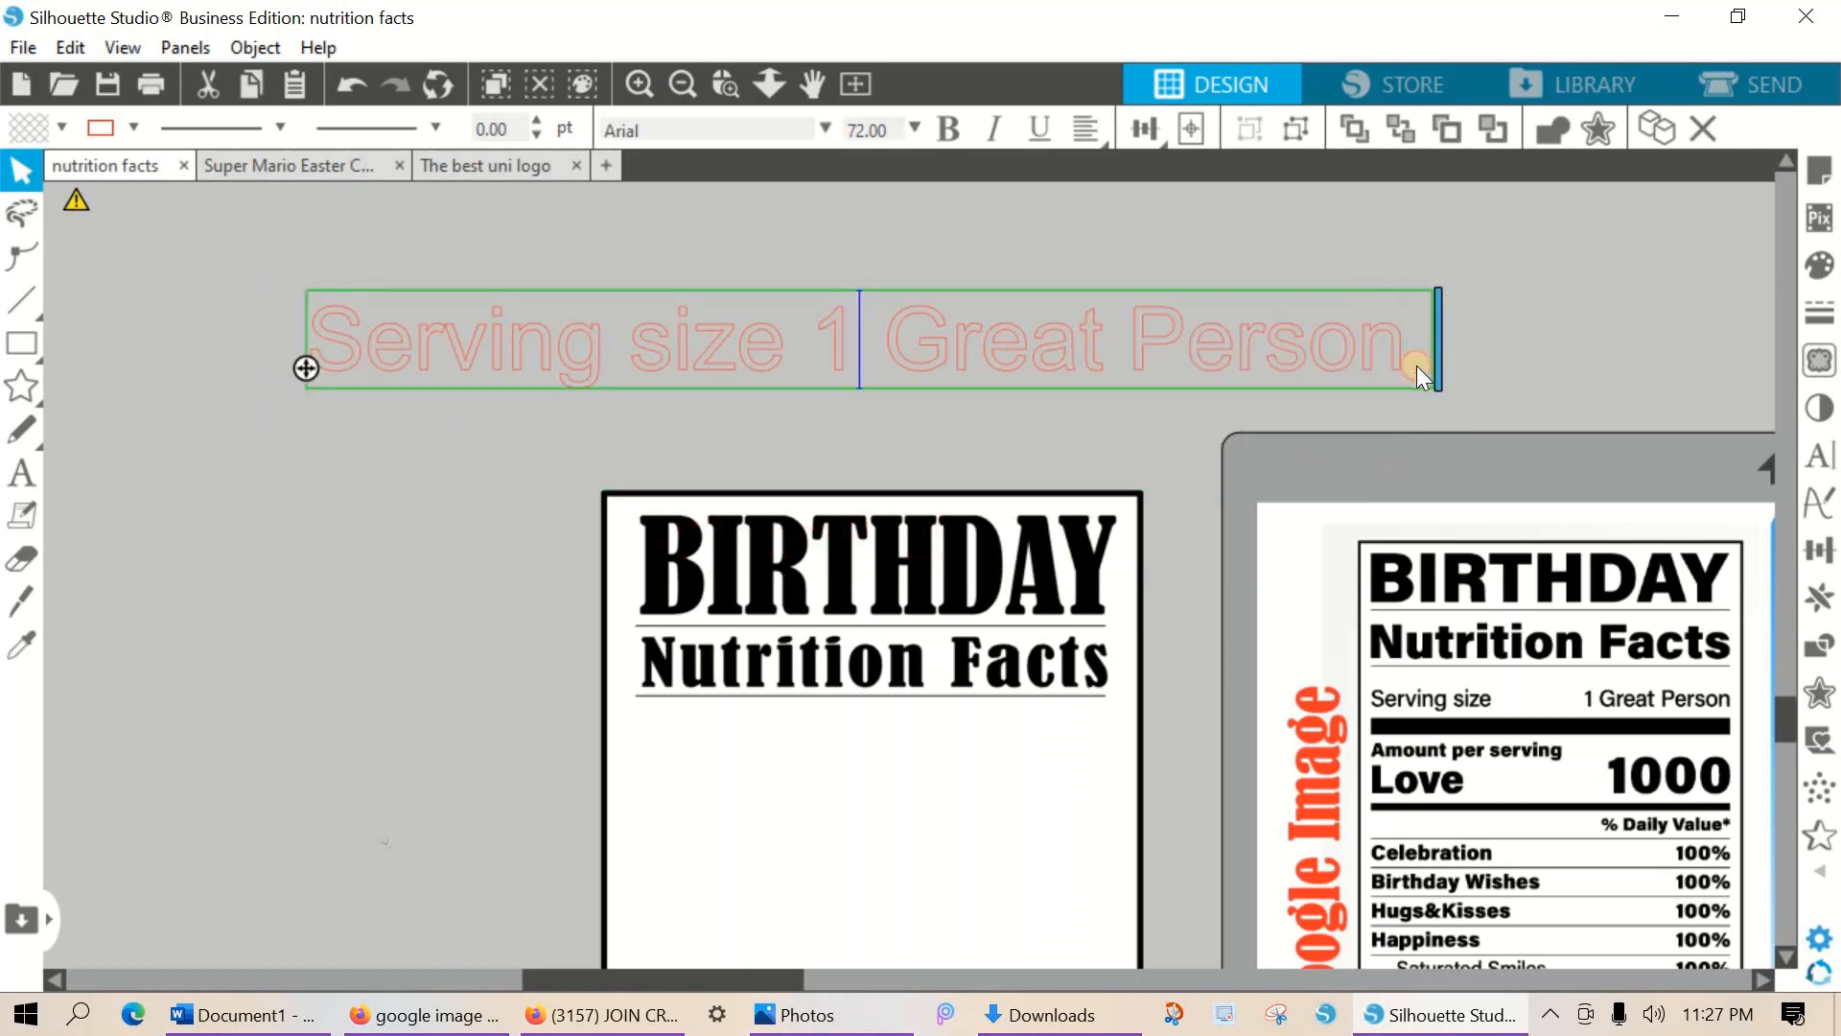
left_click(1511, 355)
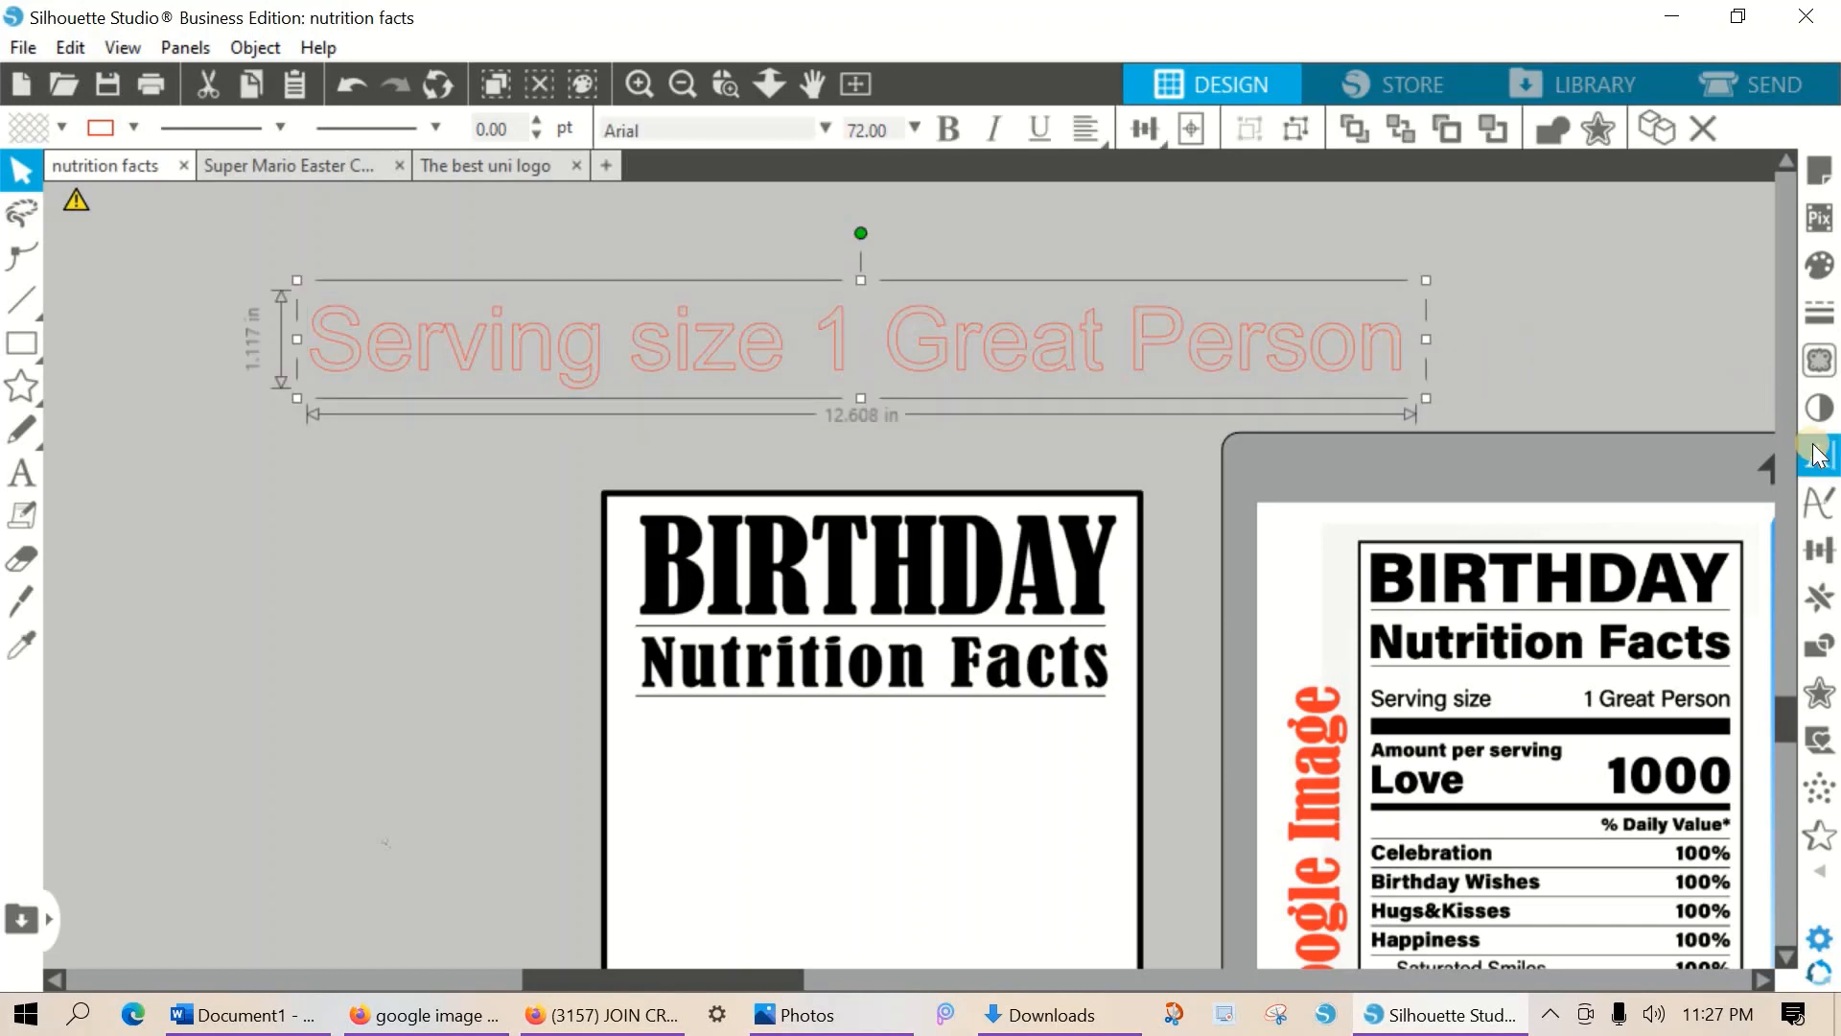
Set the serving size text in Times New Roman and narrow its text box to end right after "Person".
left_click(1812, 453)
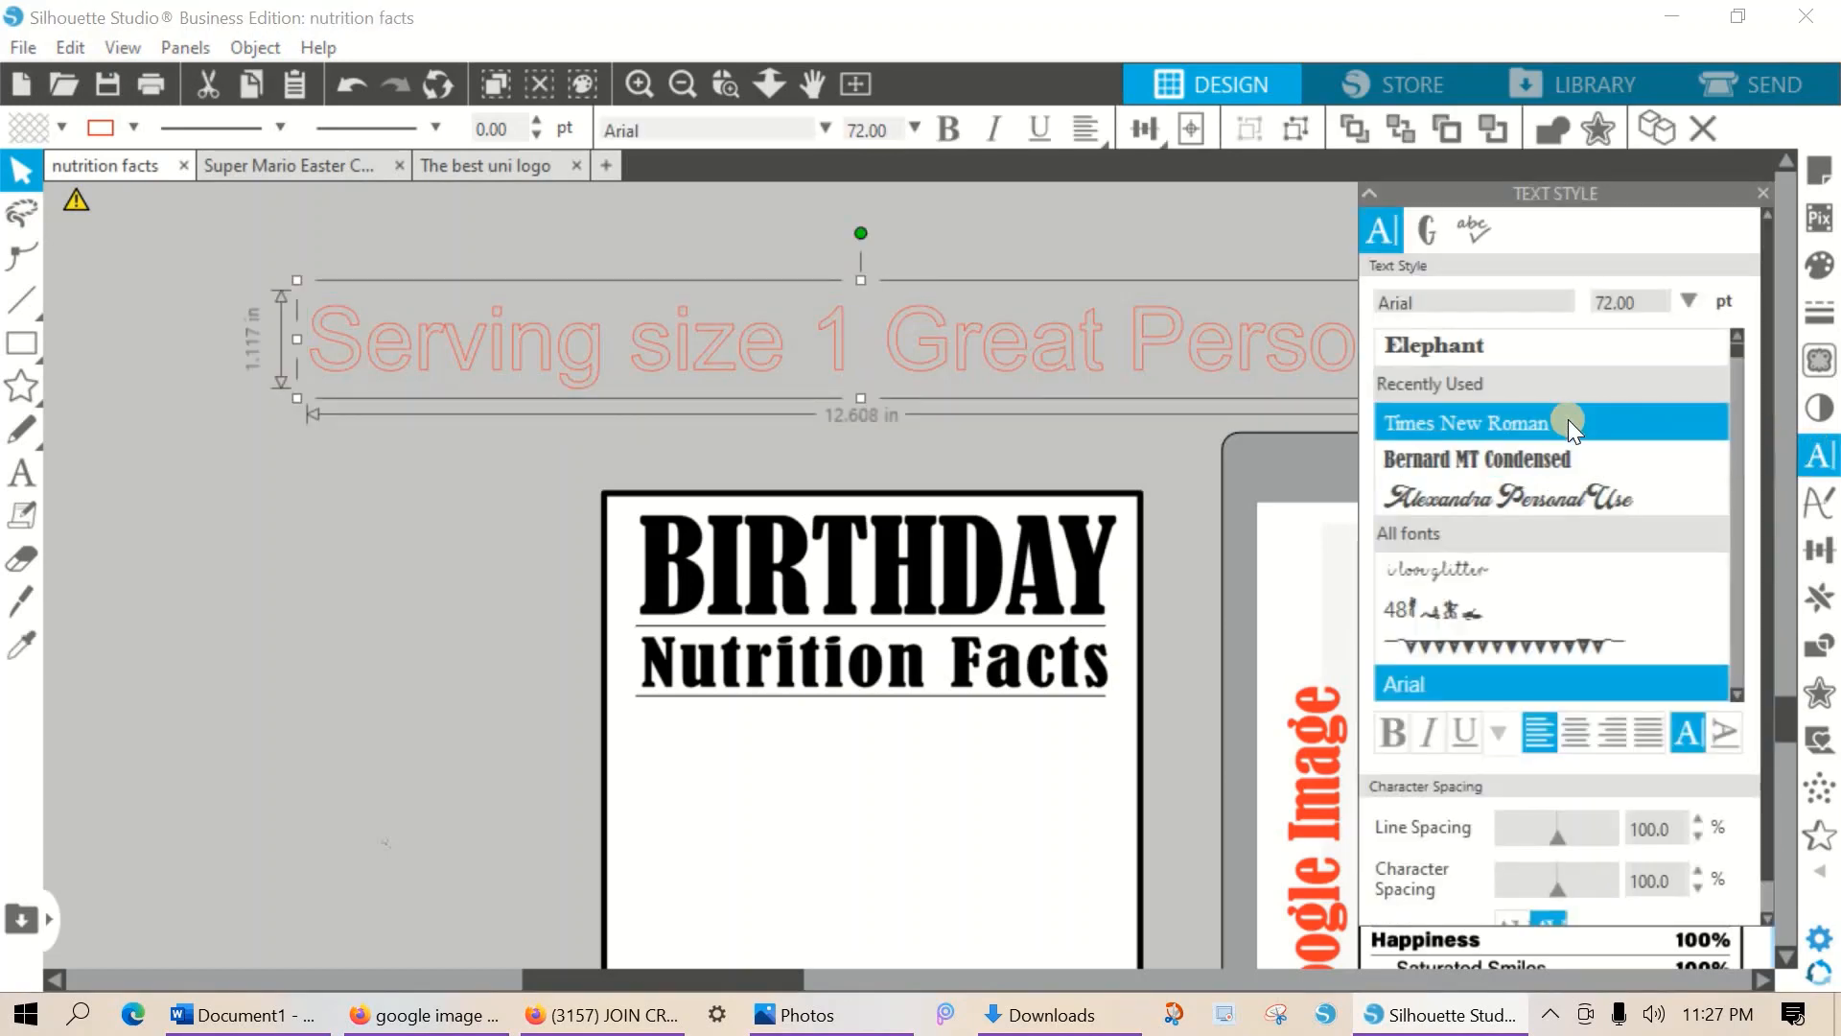
left_click(1544, 418)
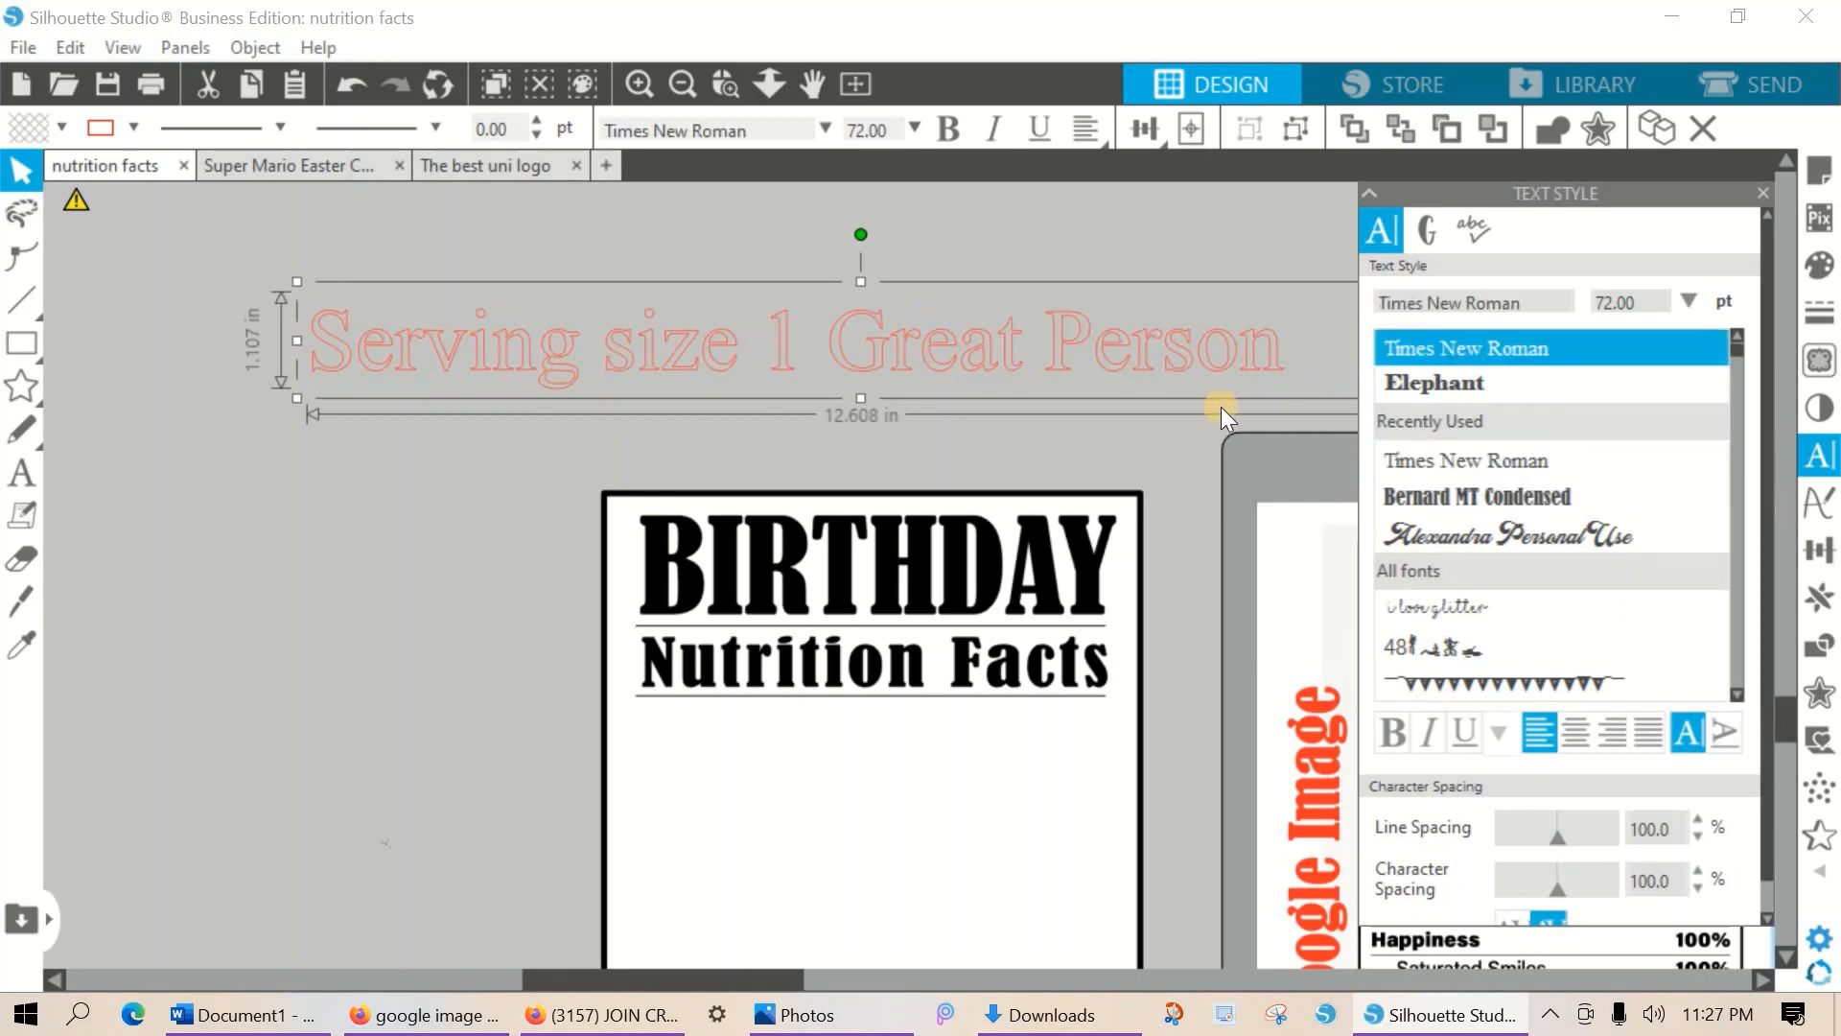
left_click_drag(1192, 361, 1020, 362)
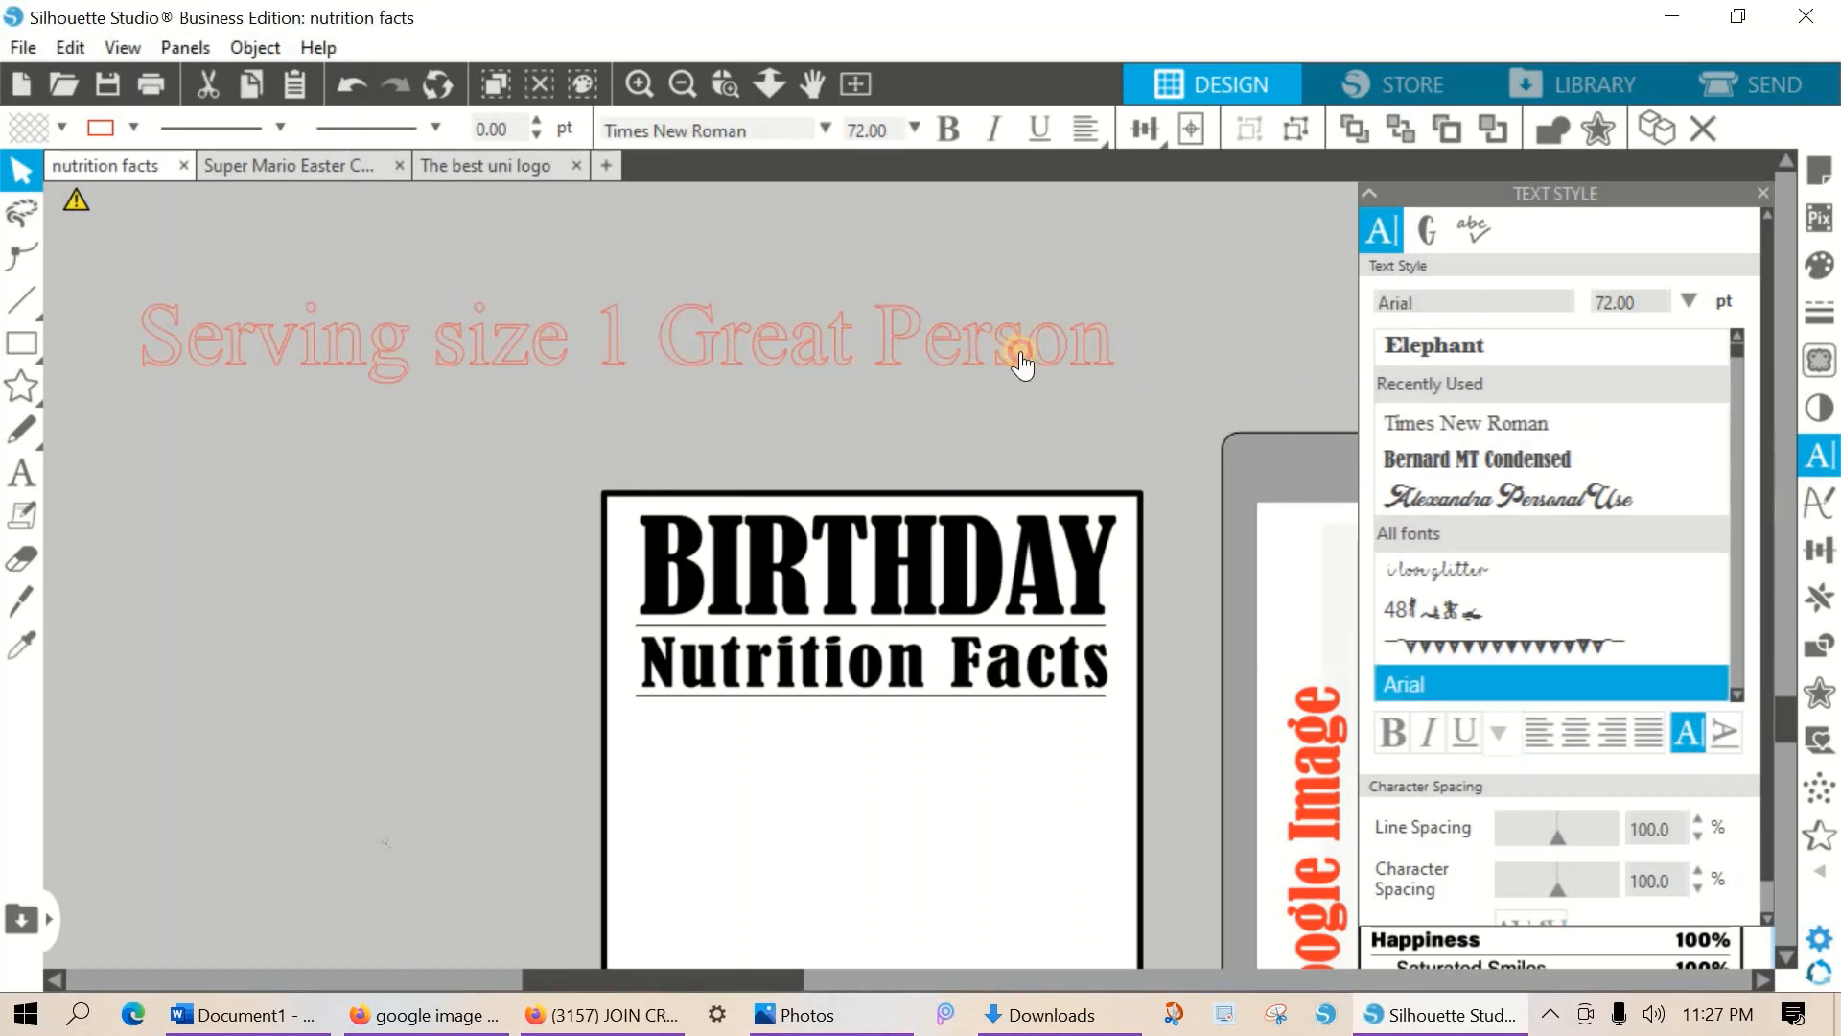
double_click(1234, 345)
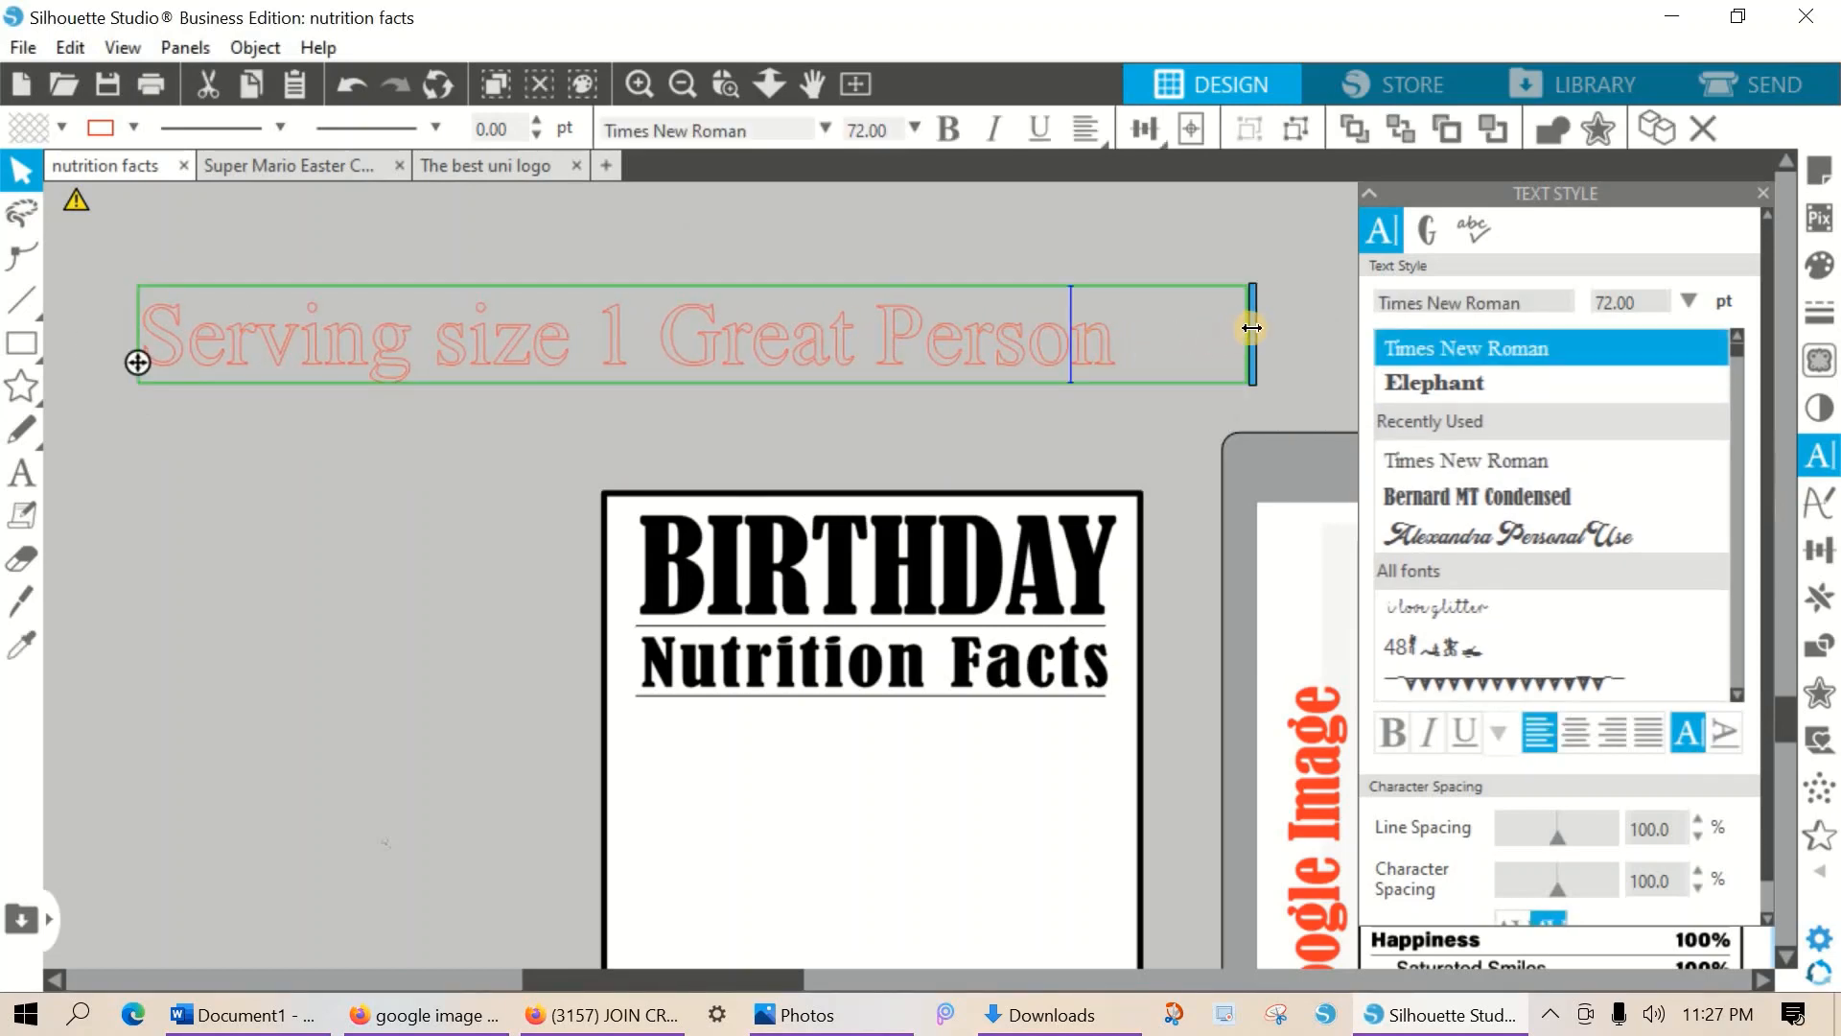
left_click_drag(1166, 324, 1119, 326)
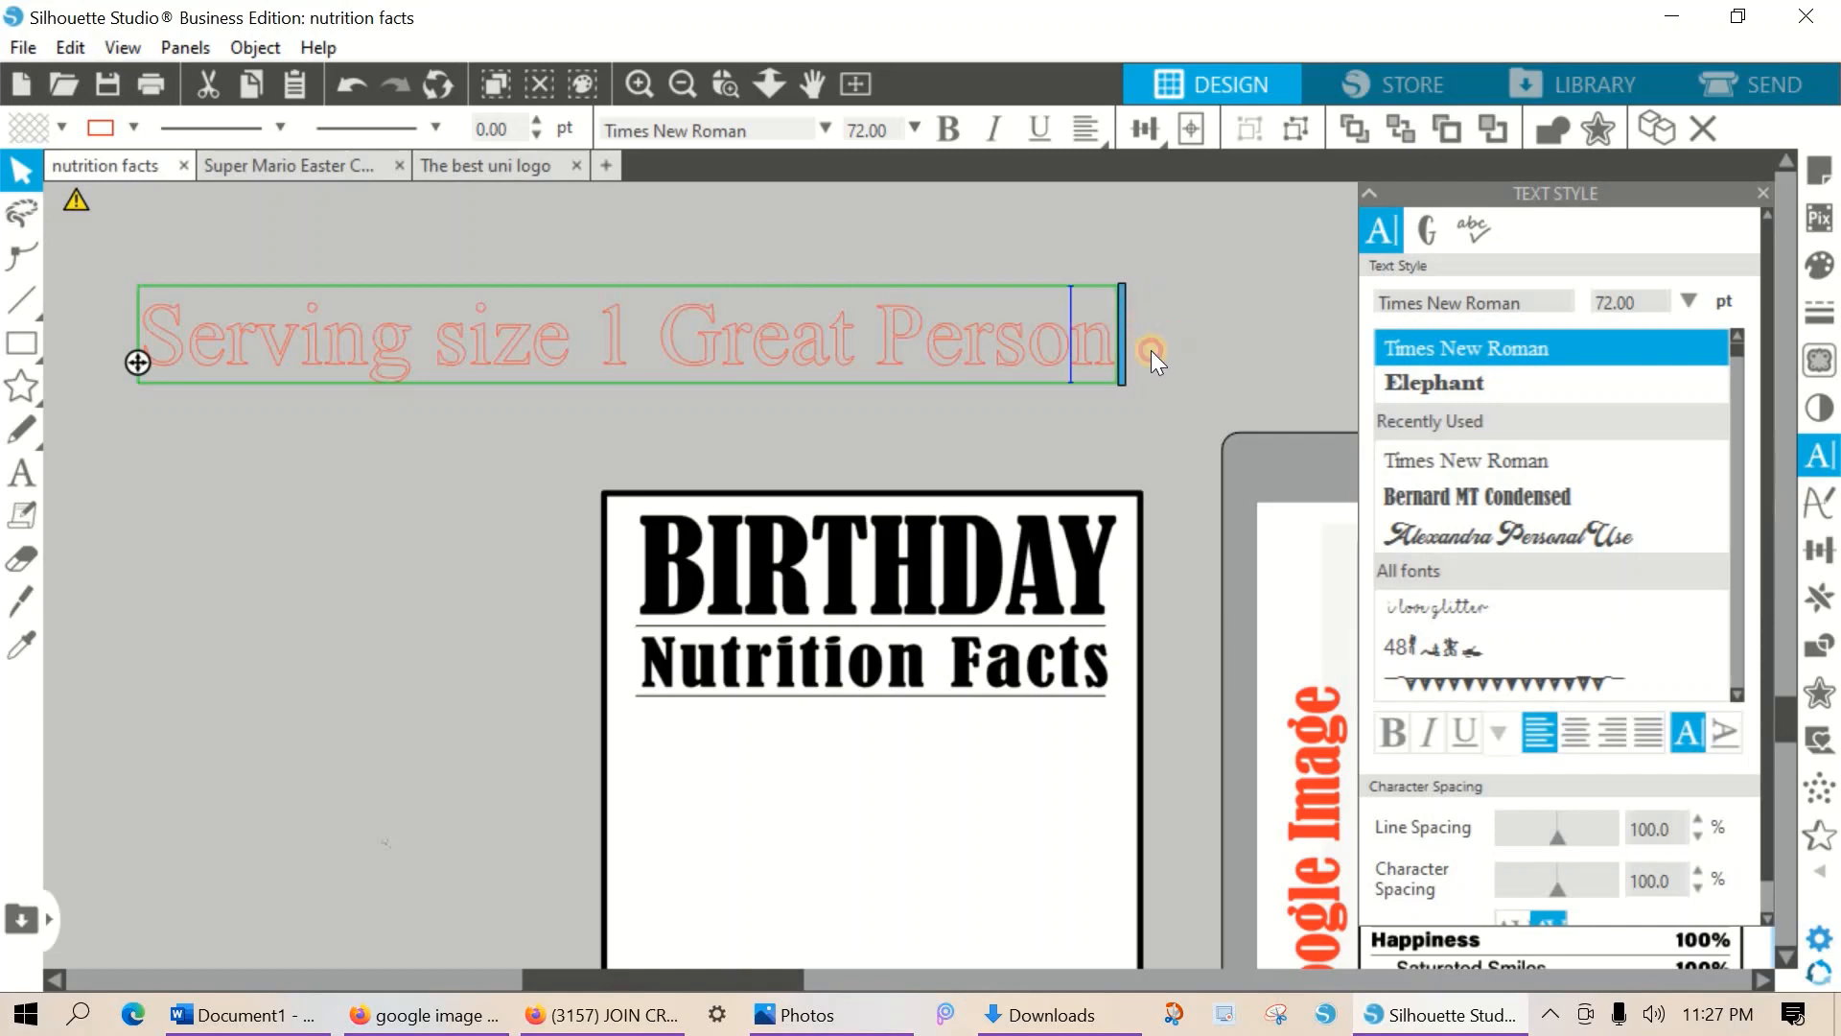
left_click(1150, 349)
Give the "Serving size 1 Great Person" text a black fill and a black line colour.
left_click(1101, 355)
left_click(1819, 265)
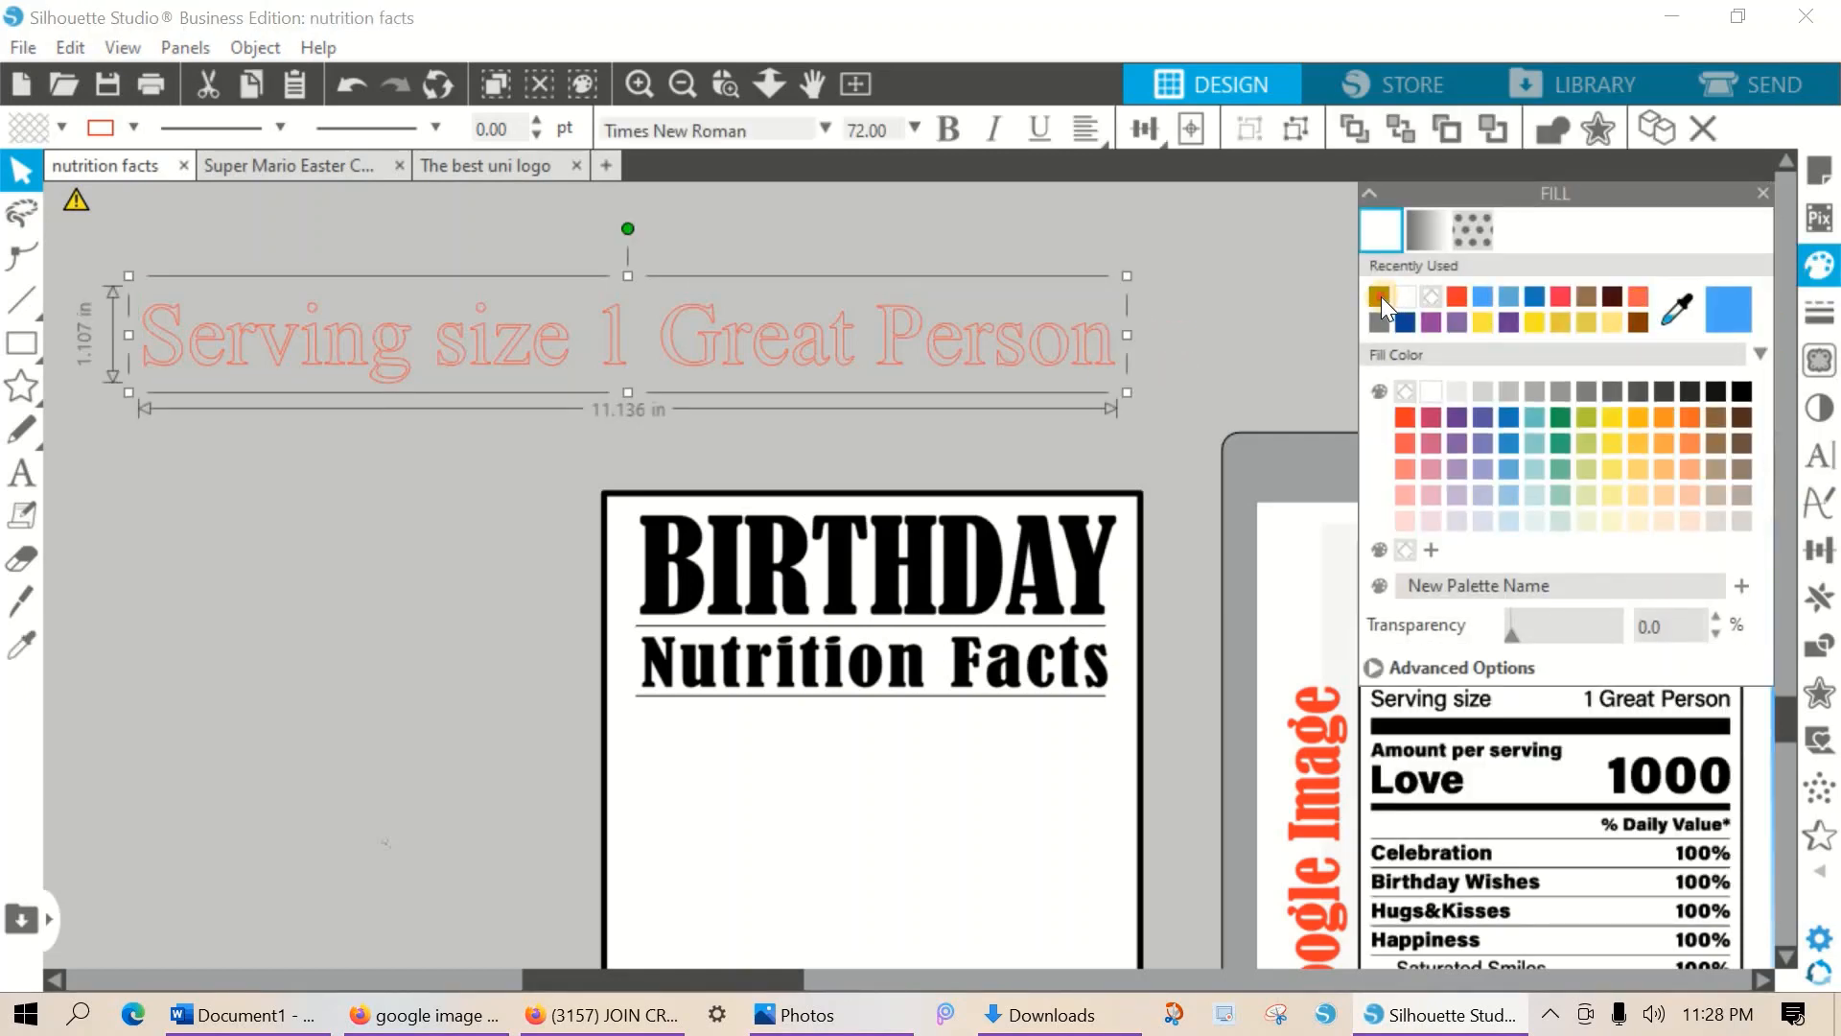
left_click(1381, 296)
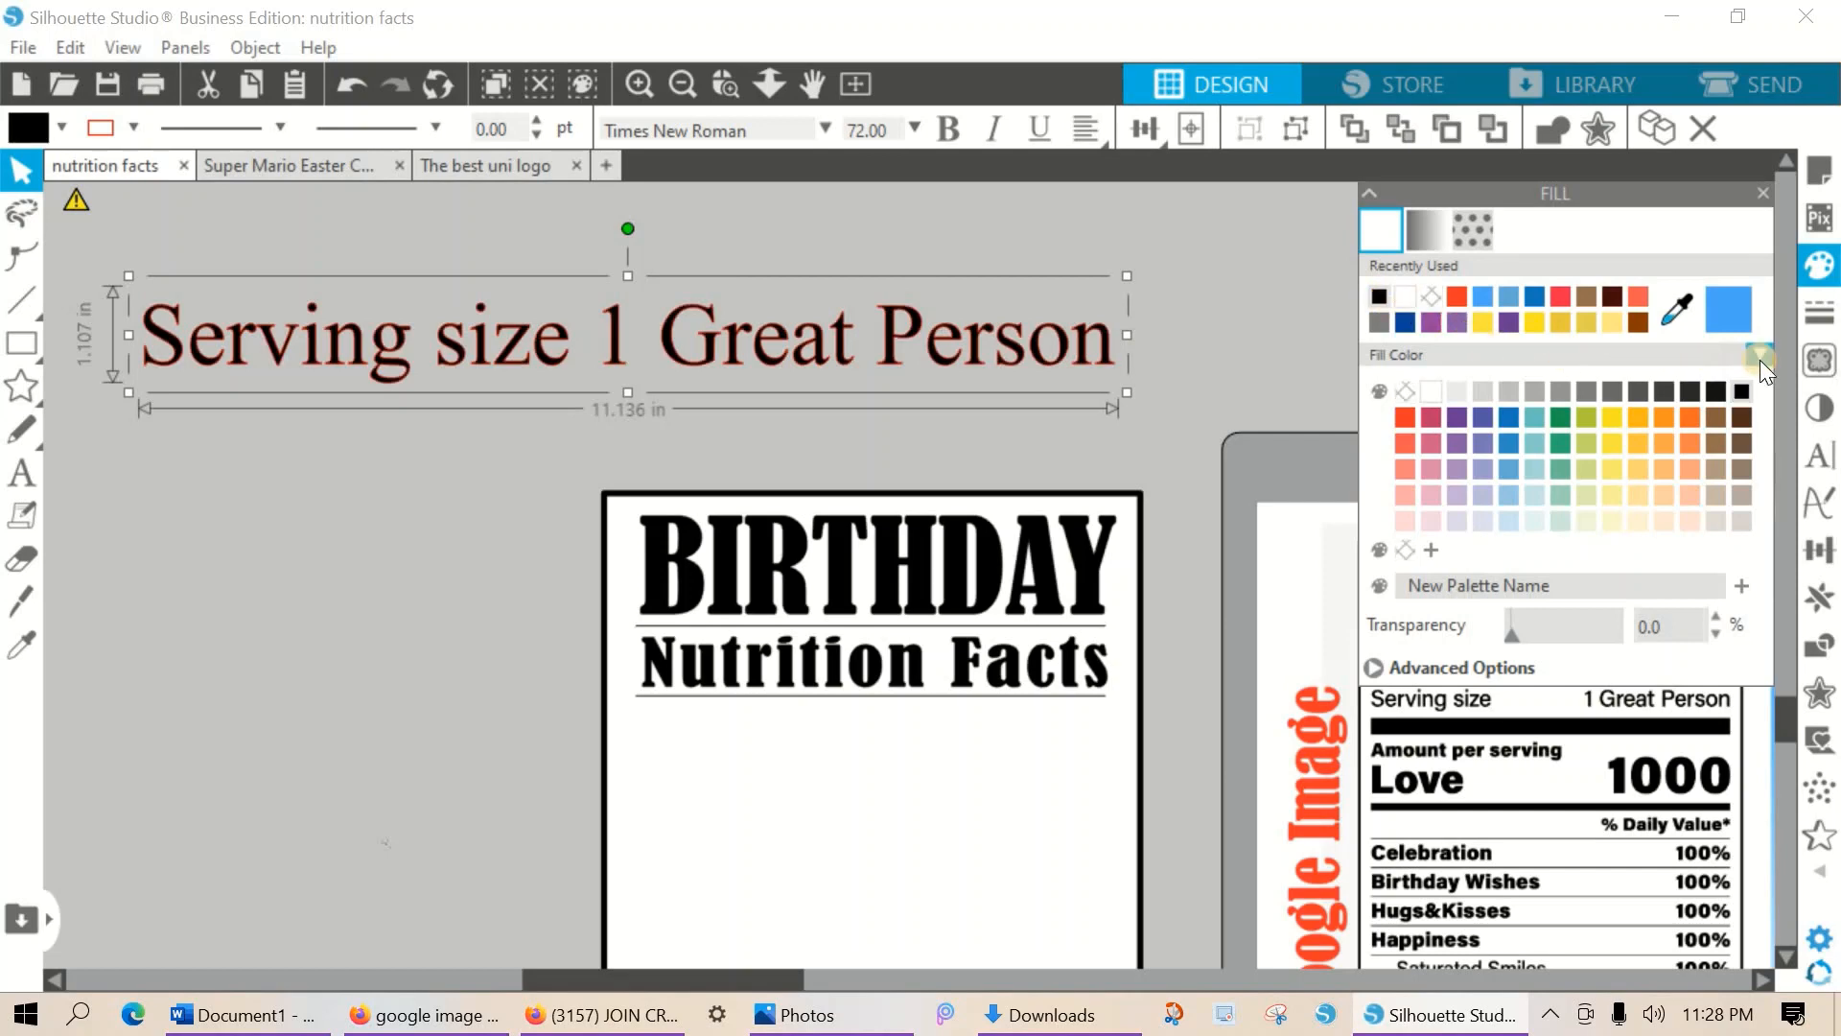
left_click(1819, 311)
left_click(1430, 228)
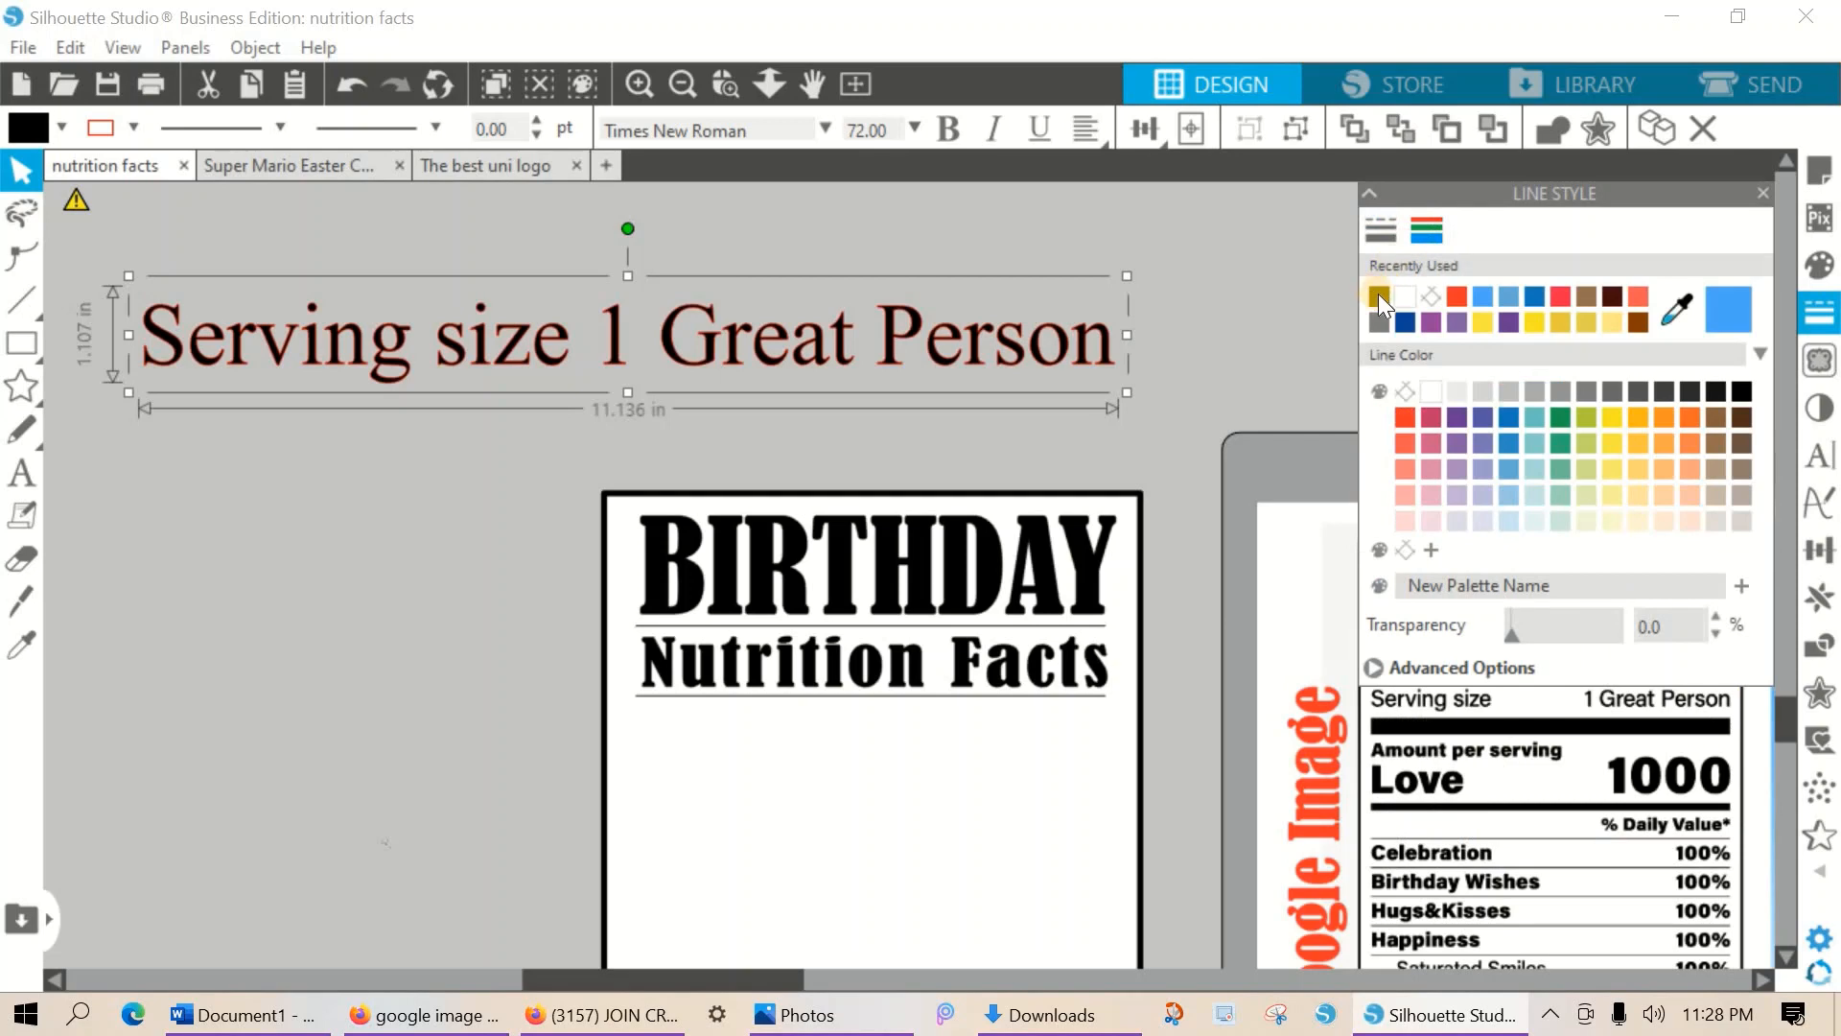
left_click(1378, 296)
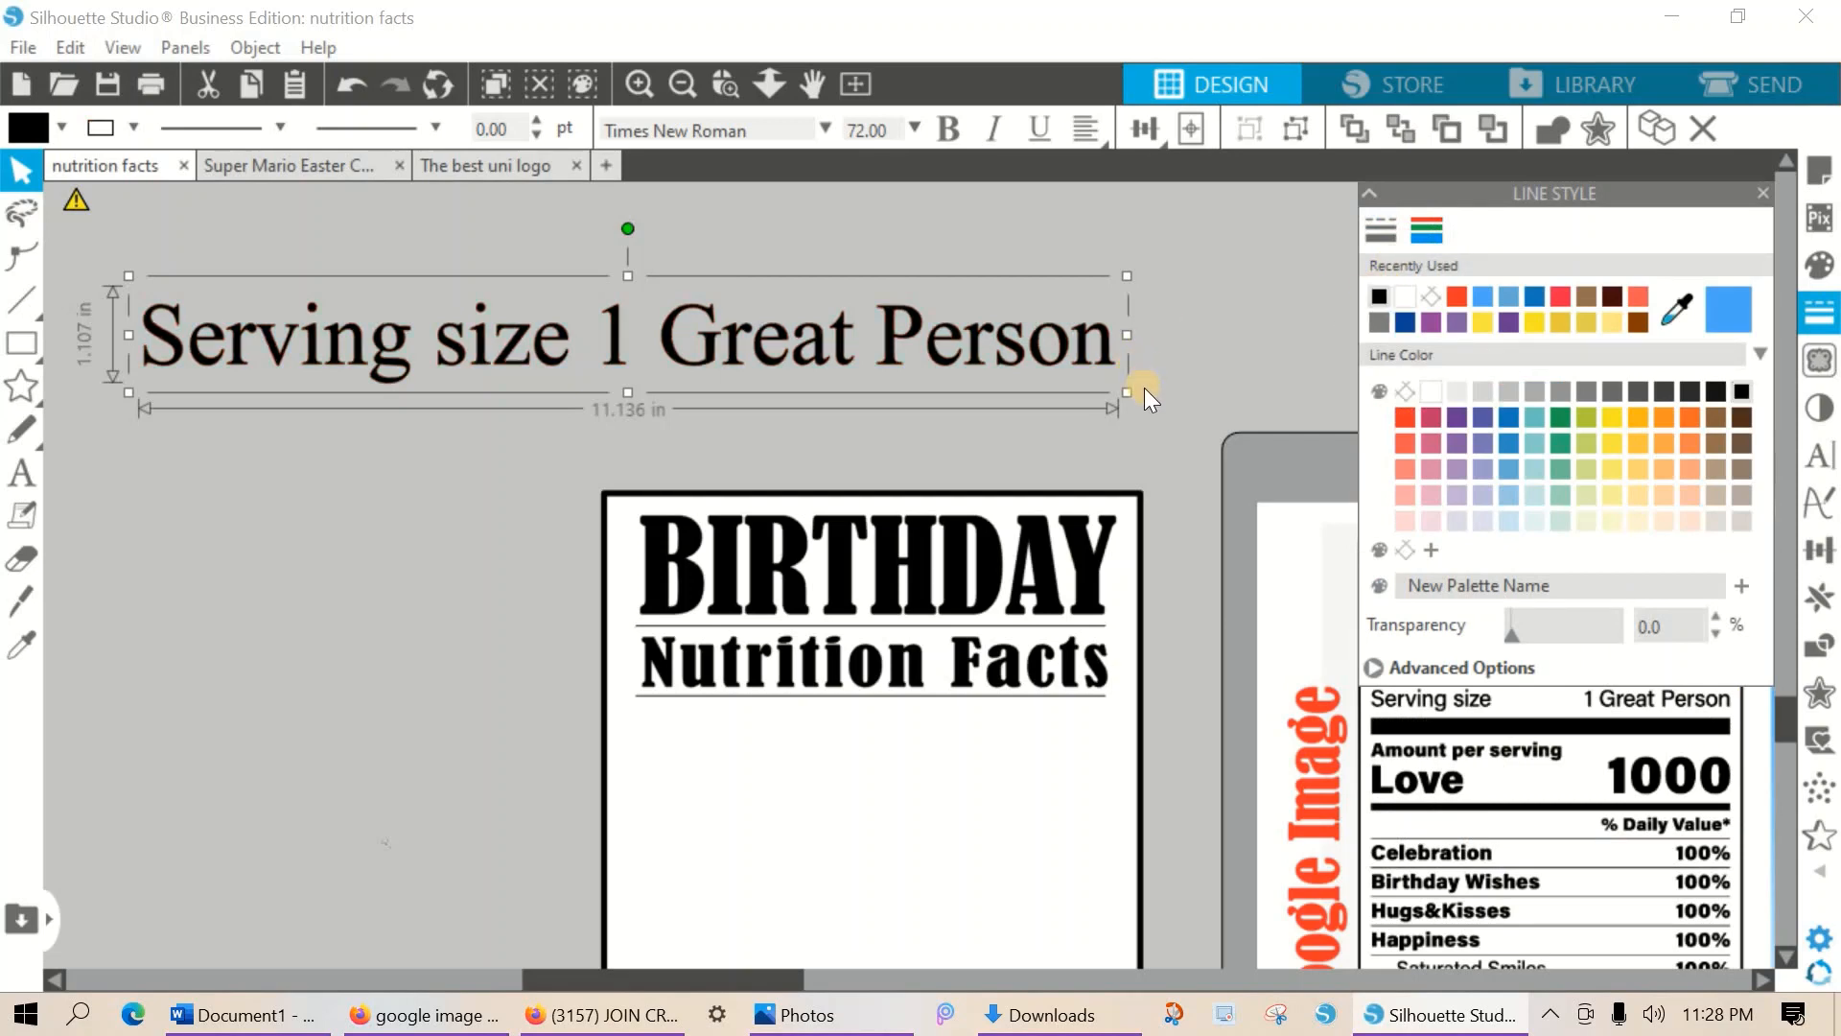
Scale the "Serving size 1 Great Person" text to about 5.5 in wide and place it below the divider under Nutrition Facts.
left_click(1145, 392)
left_click(1120, 381)
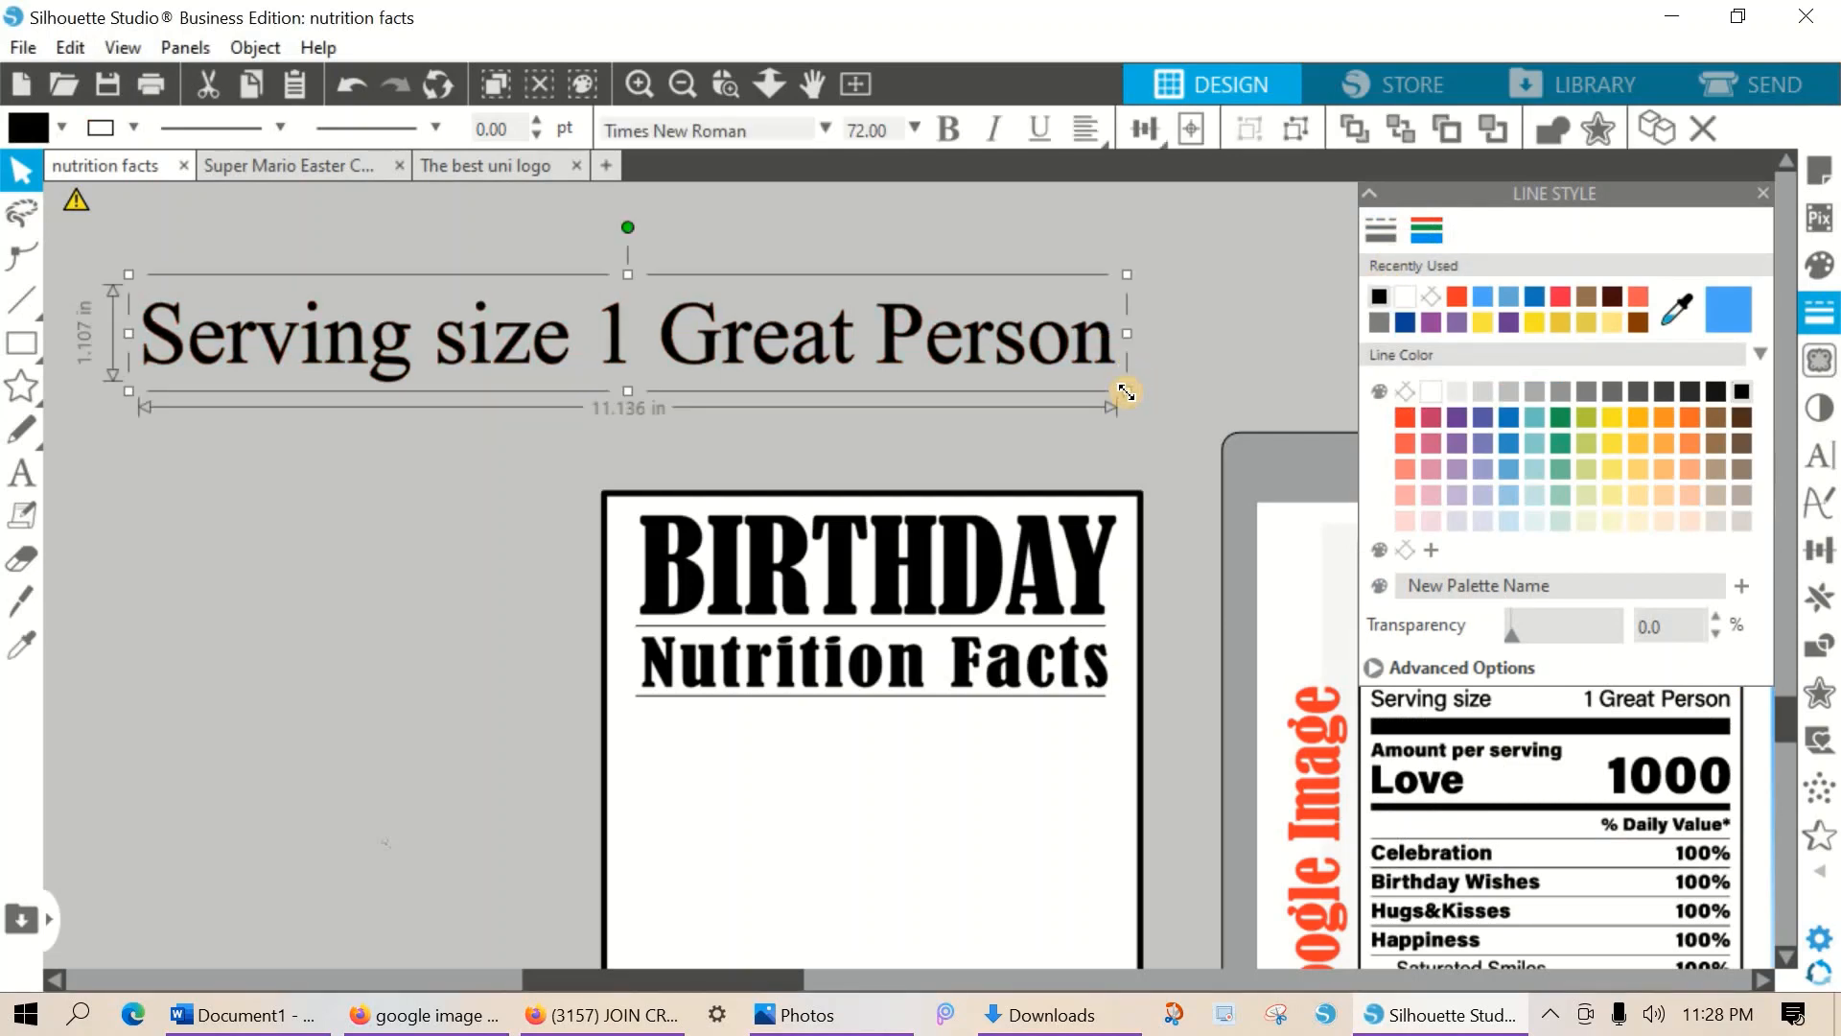
left_click_drag(1087, 383, 1123, 721)
left_click_drag(1638, 187, 305, 184)
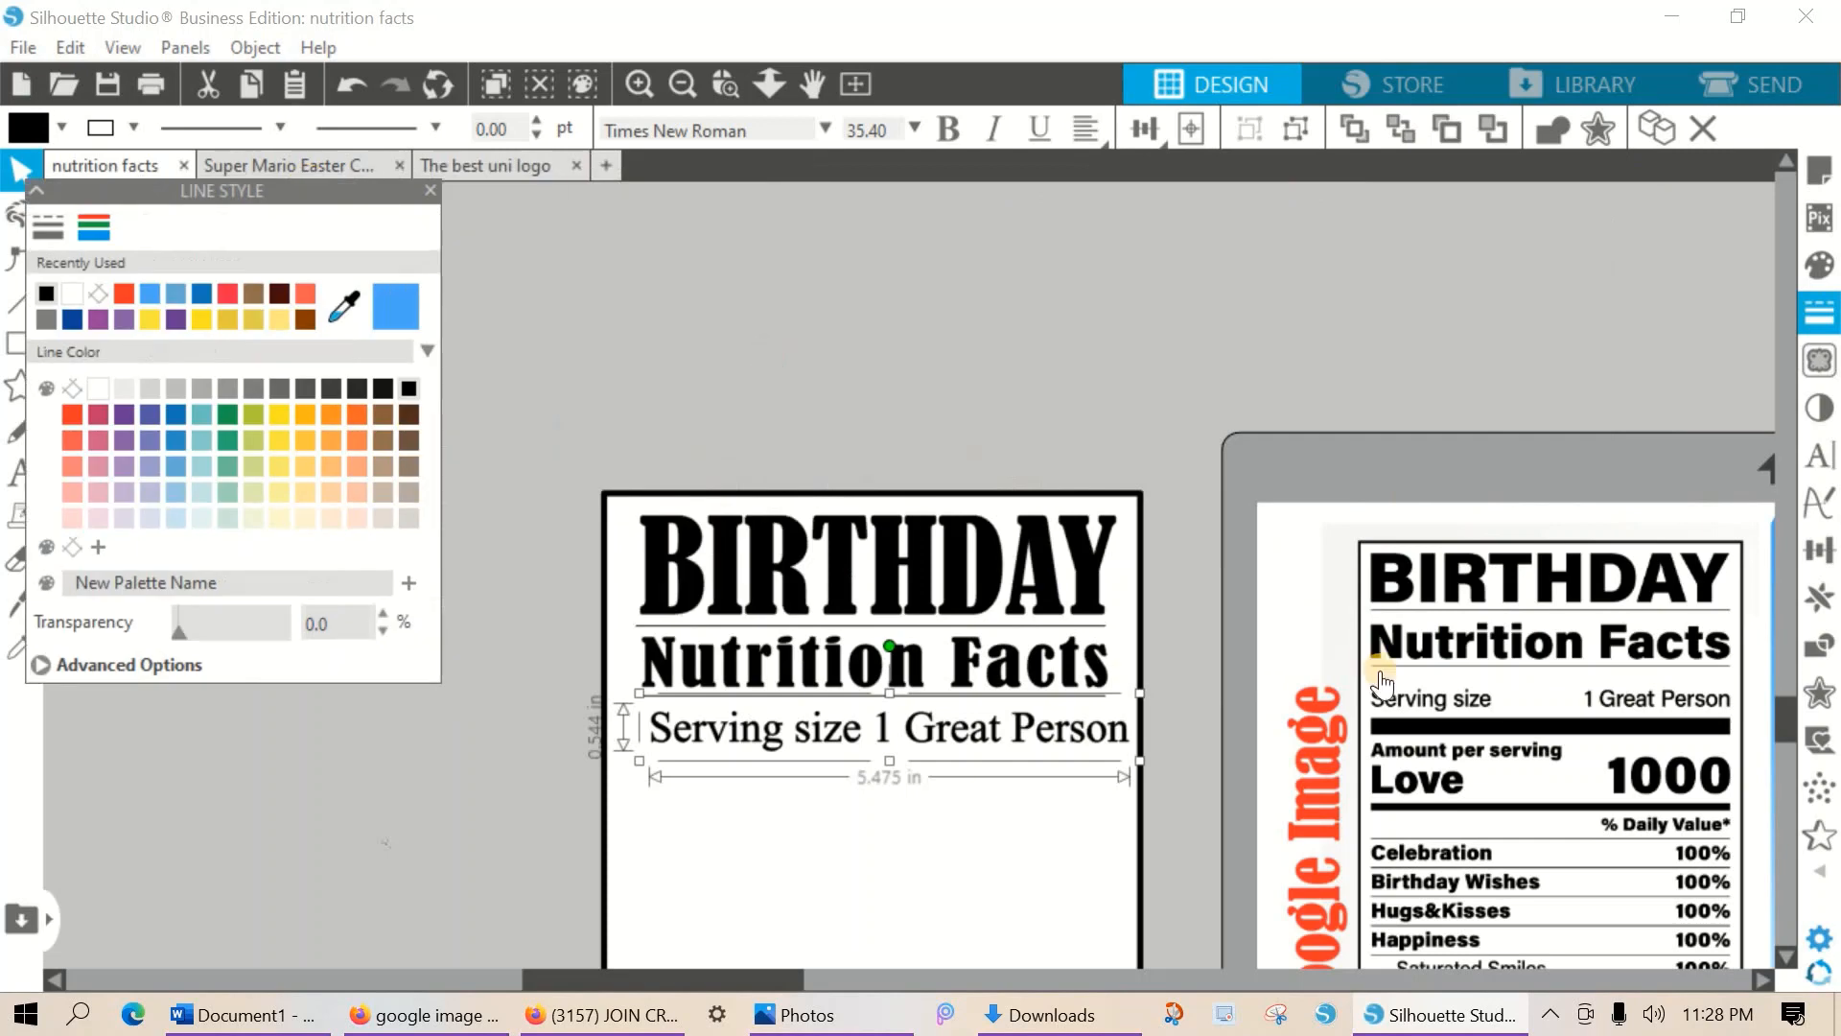
left_click(1122, 745)
left_click(1141, 734)
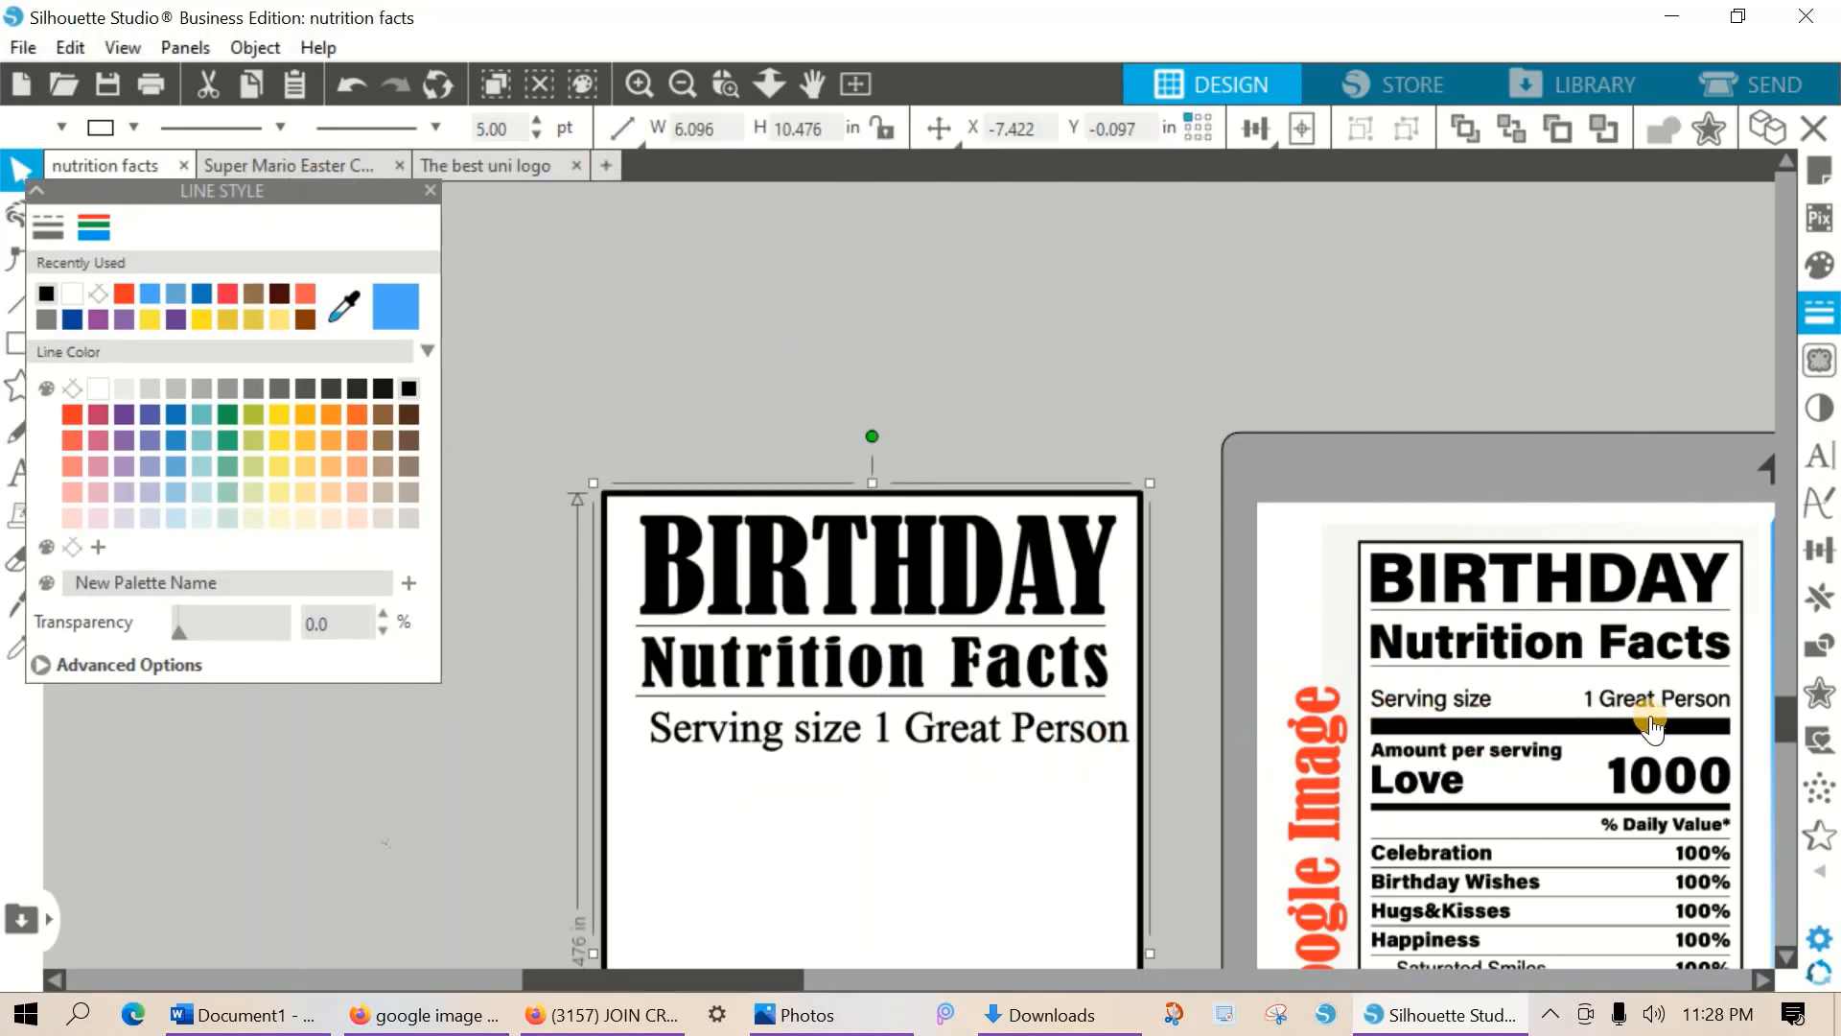
Move the serving size text above the bordered rectangle and ungroup it into individual letters.
left_click_drag(1107, 743, 1102, 368)
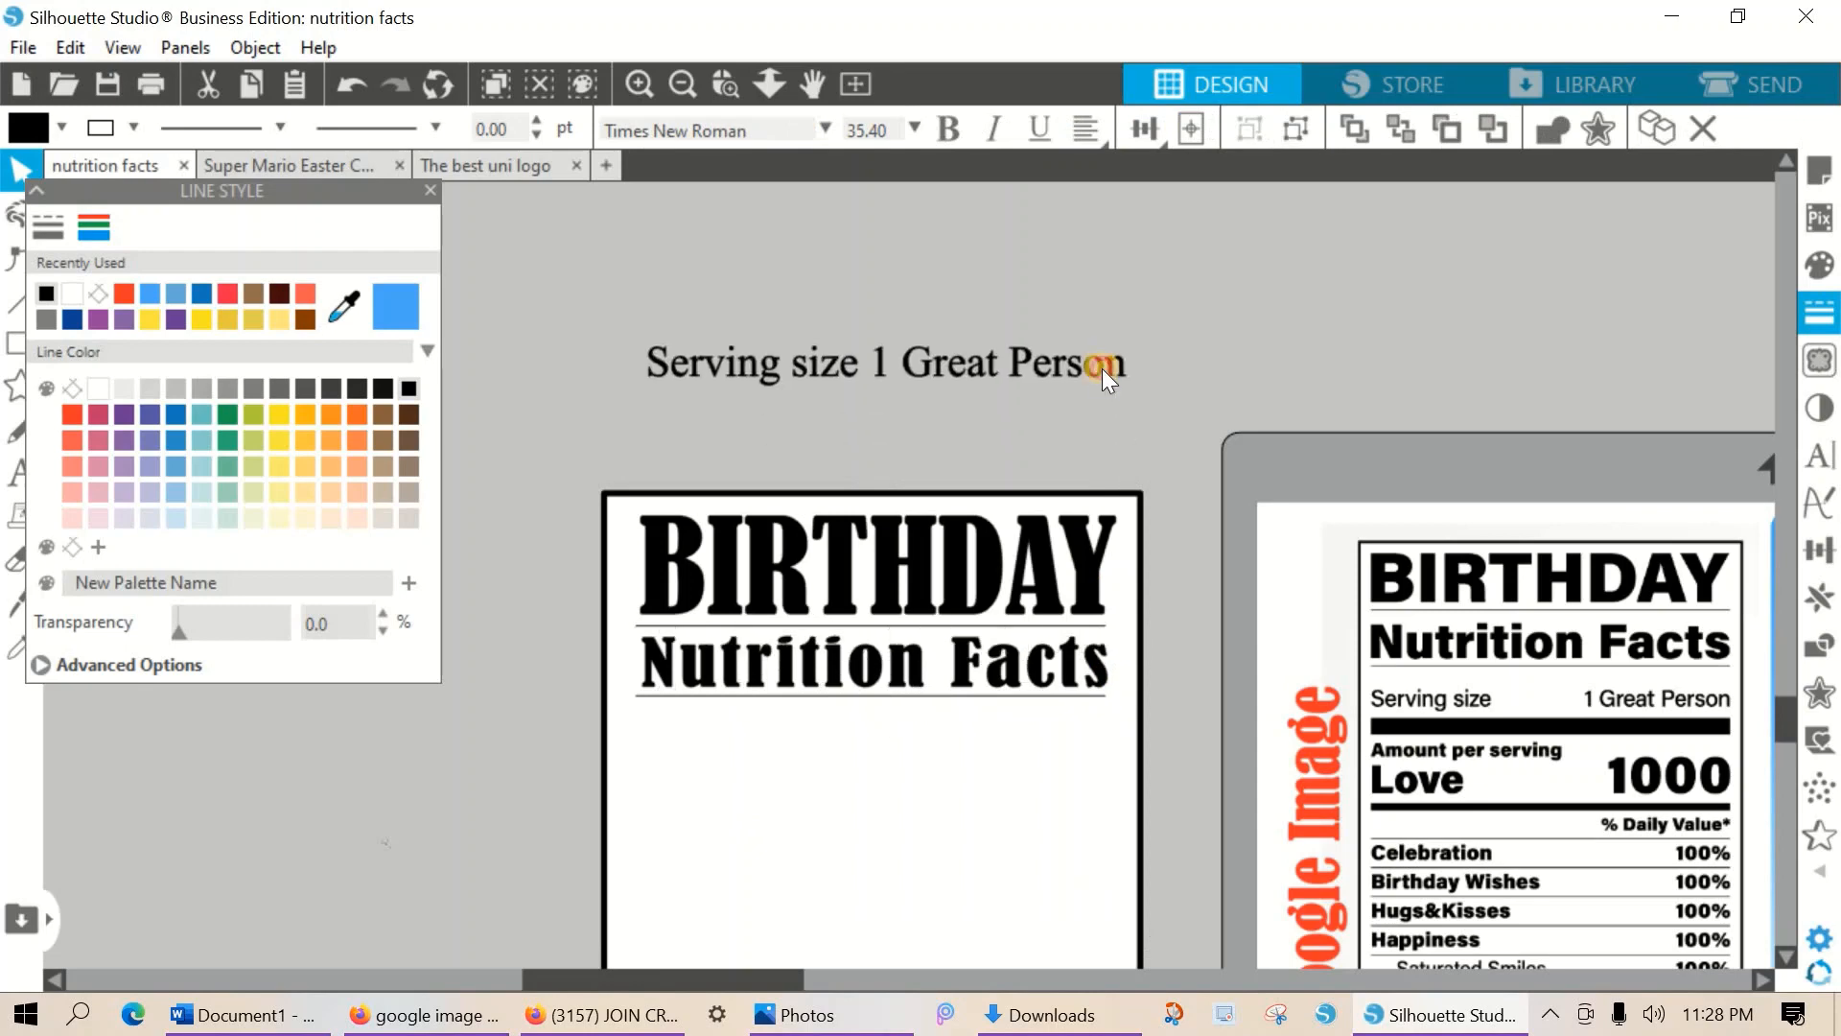
right_click(1101, 368)
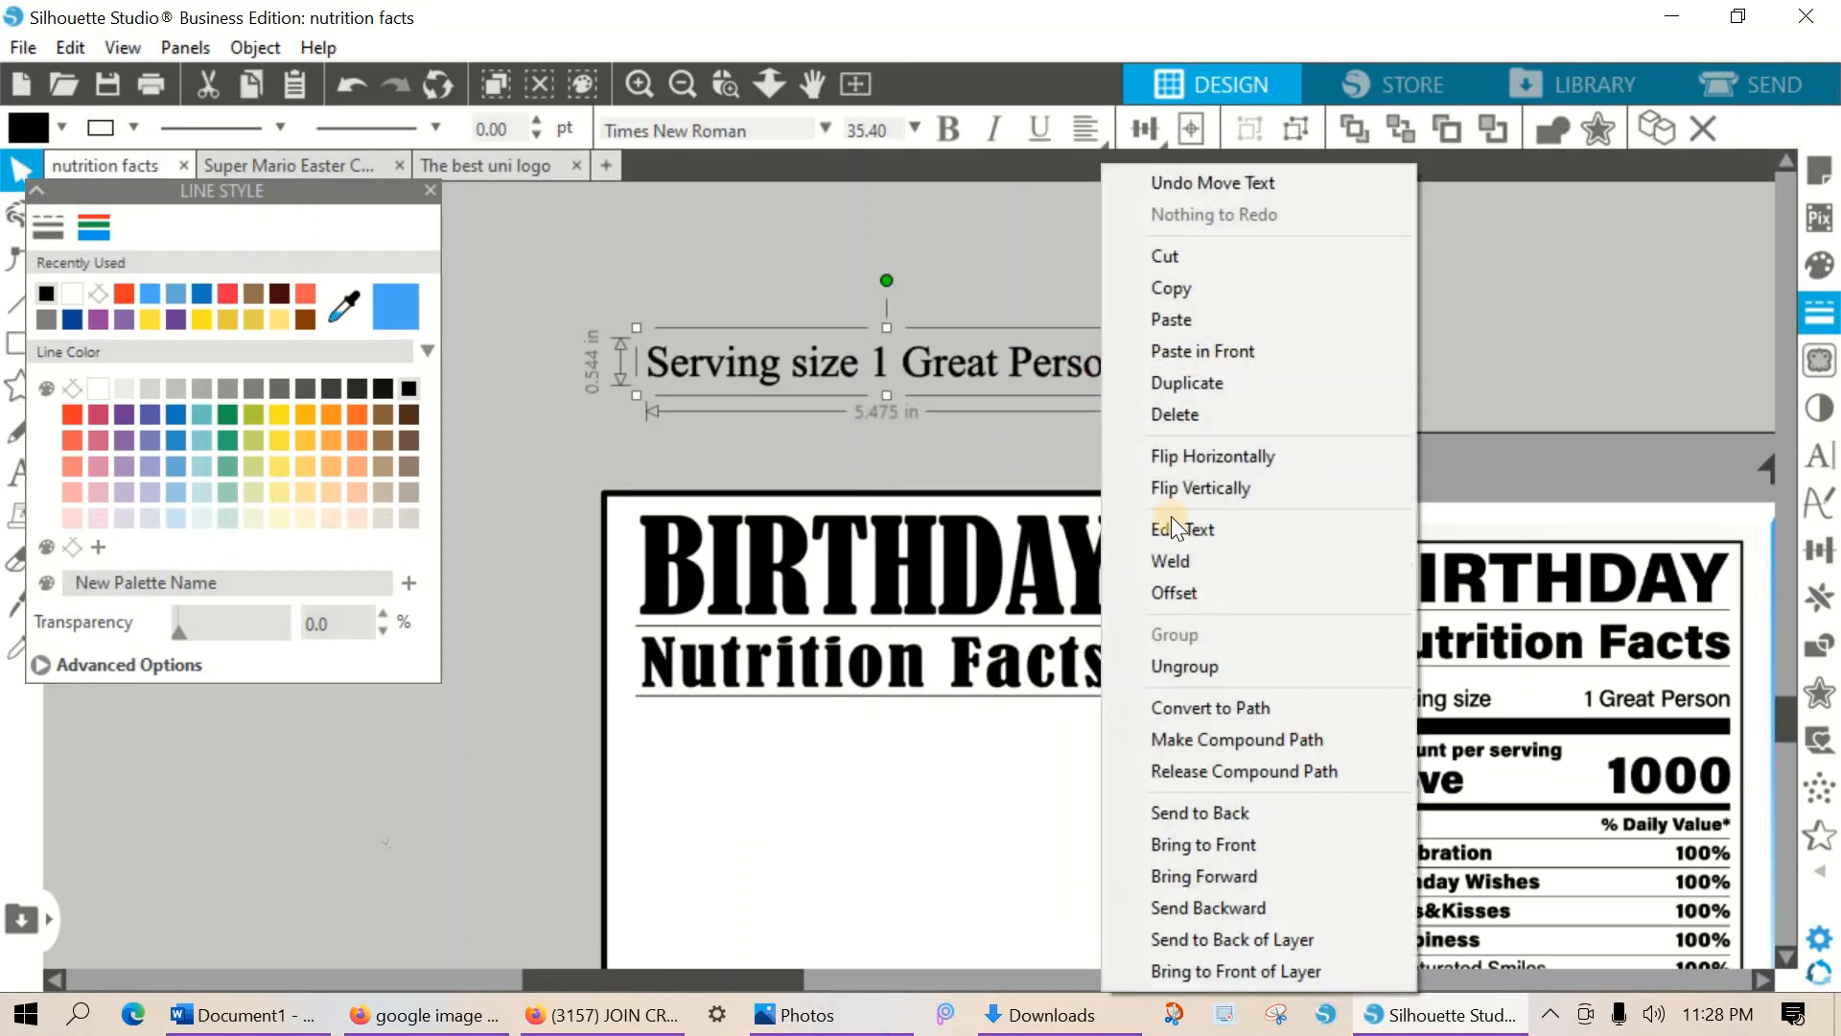
left_click(1194, 665)
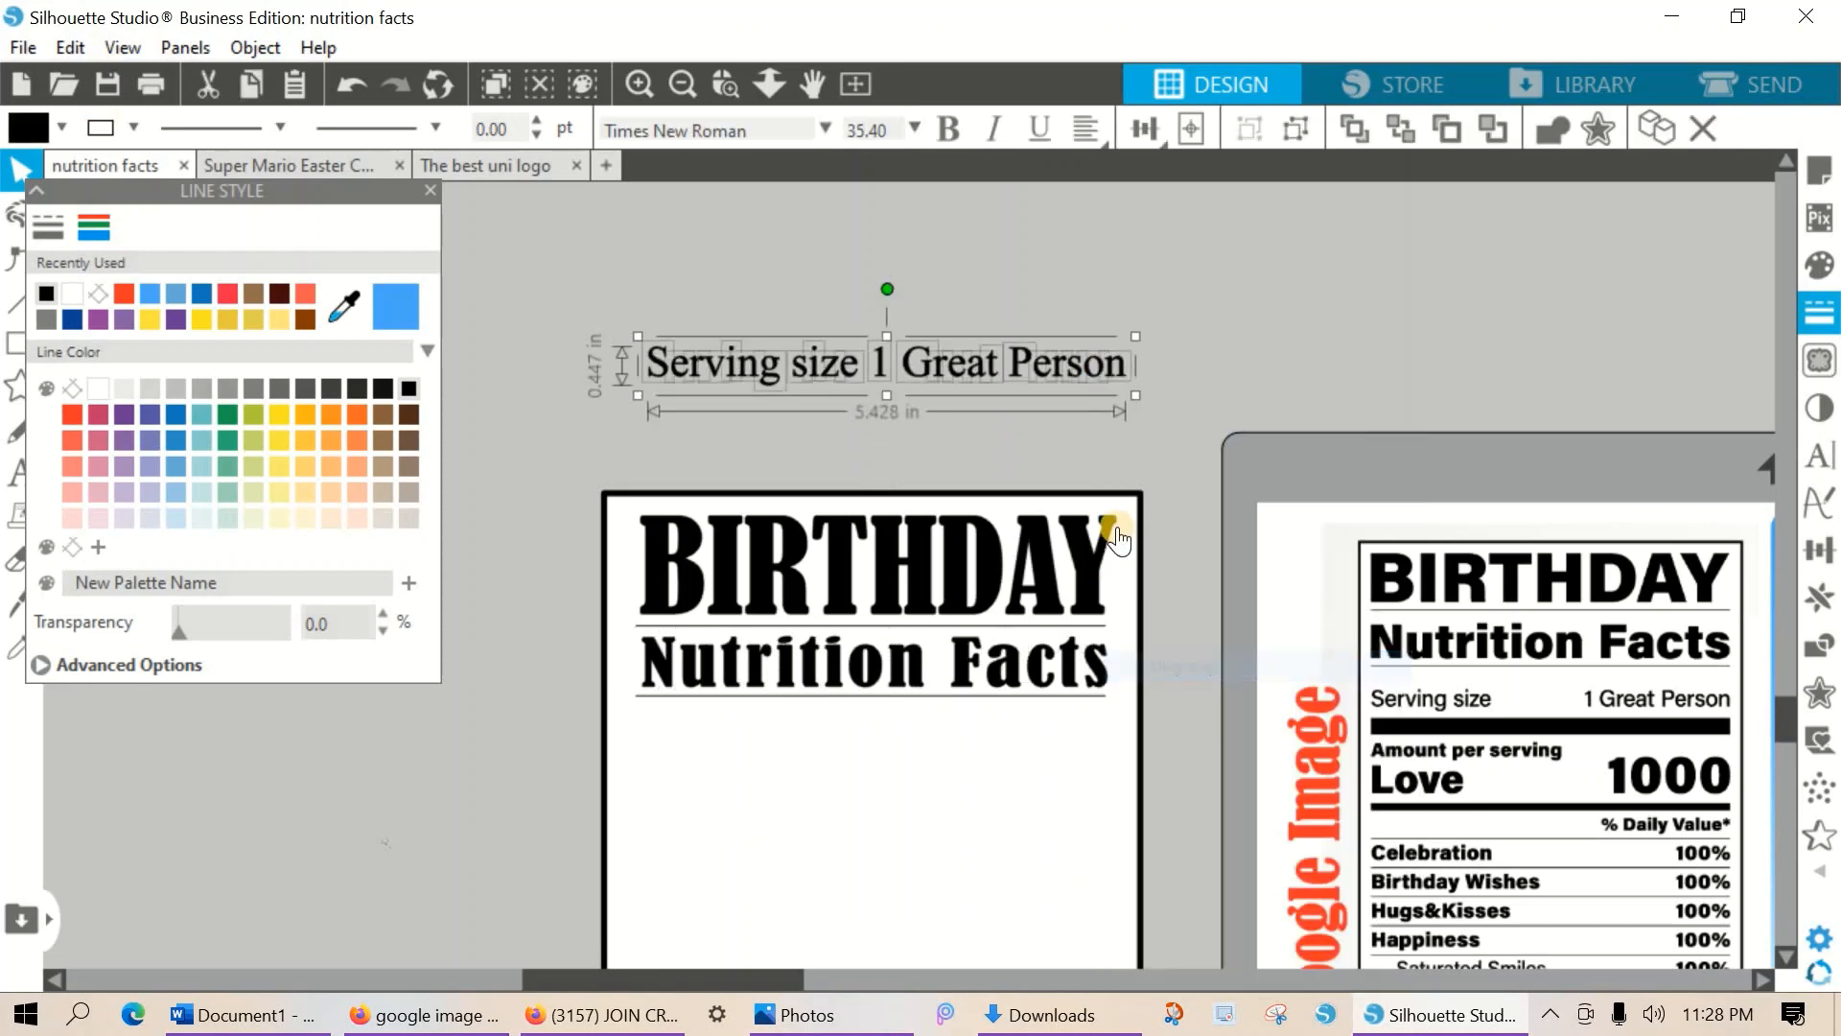
left_click(1129, 413)
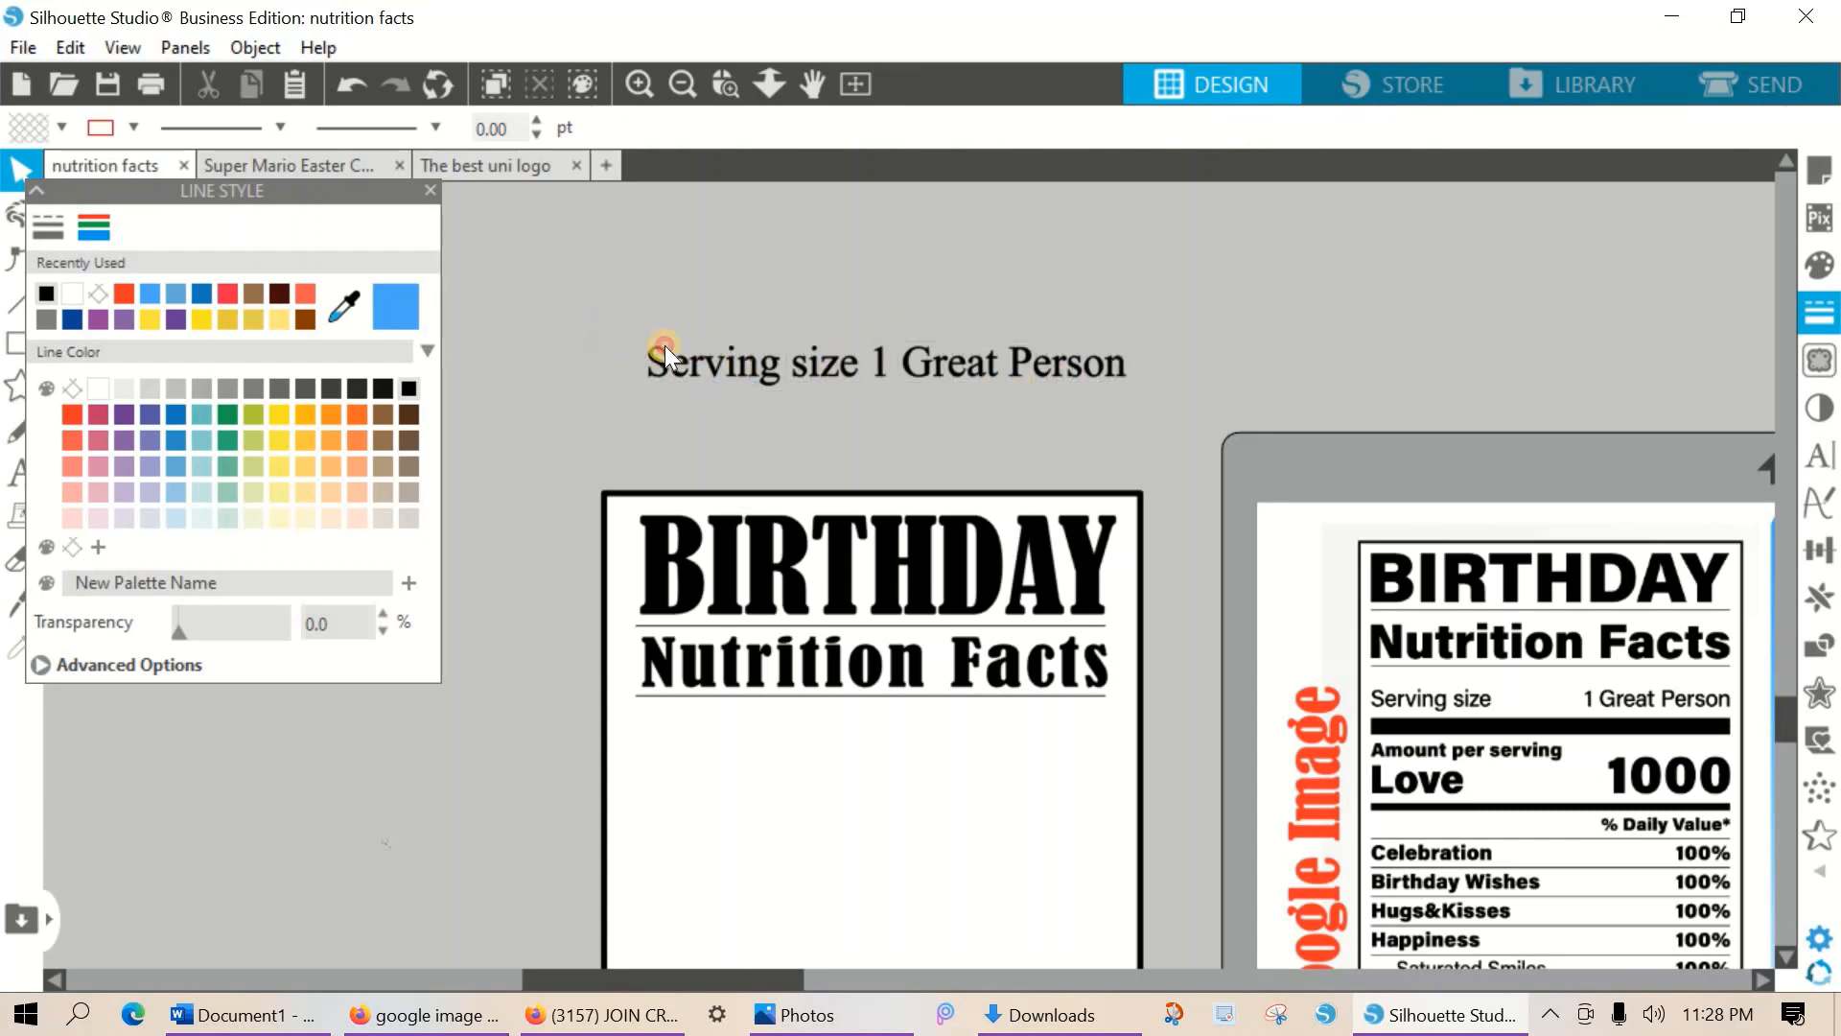
Group the letters of "Serving size" as one object and those of "1 Great Person" as another.
left_click_drag(664, 345, 865, 384)
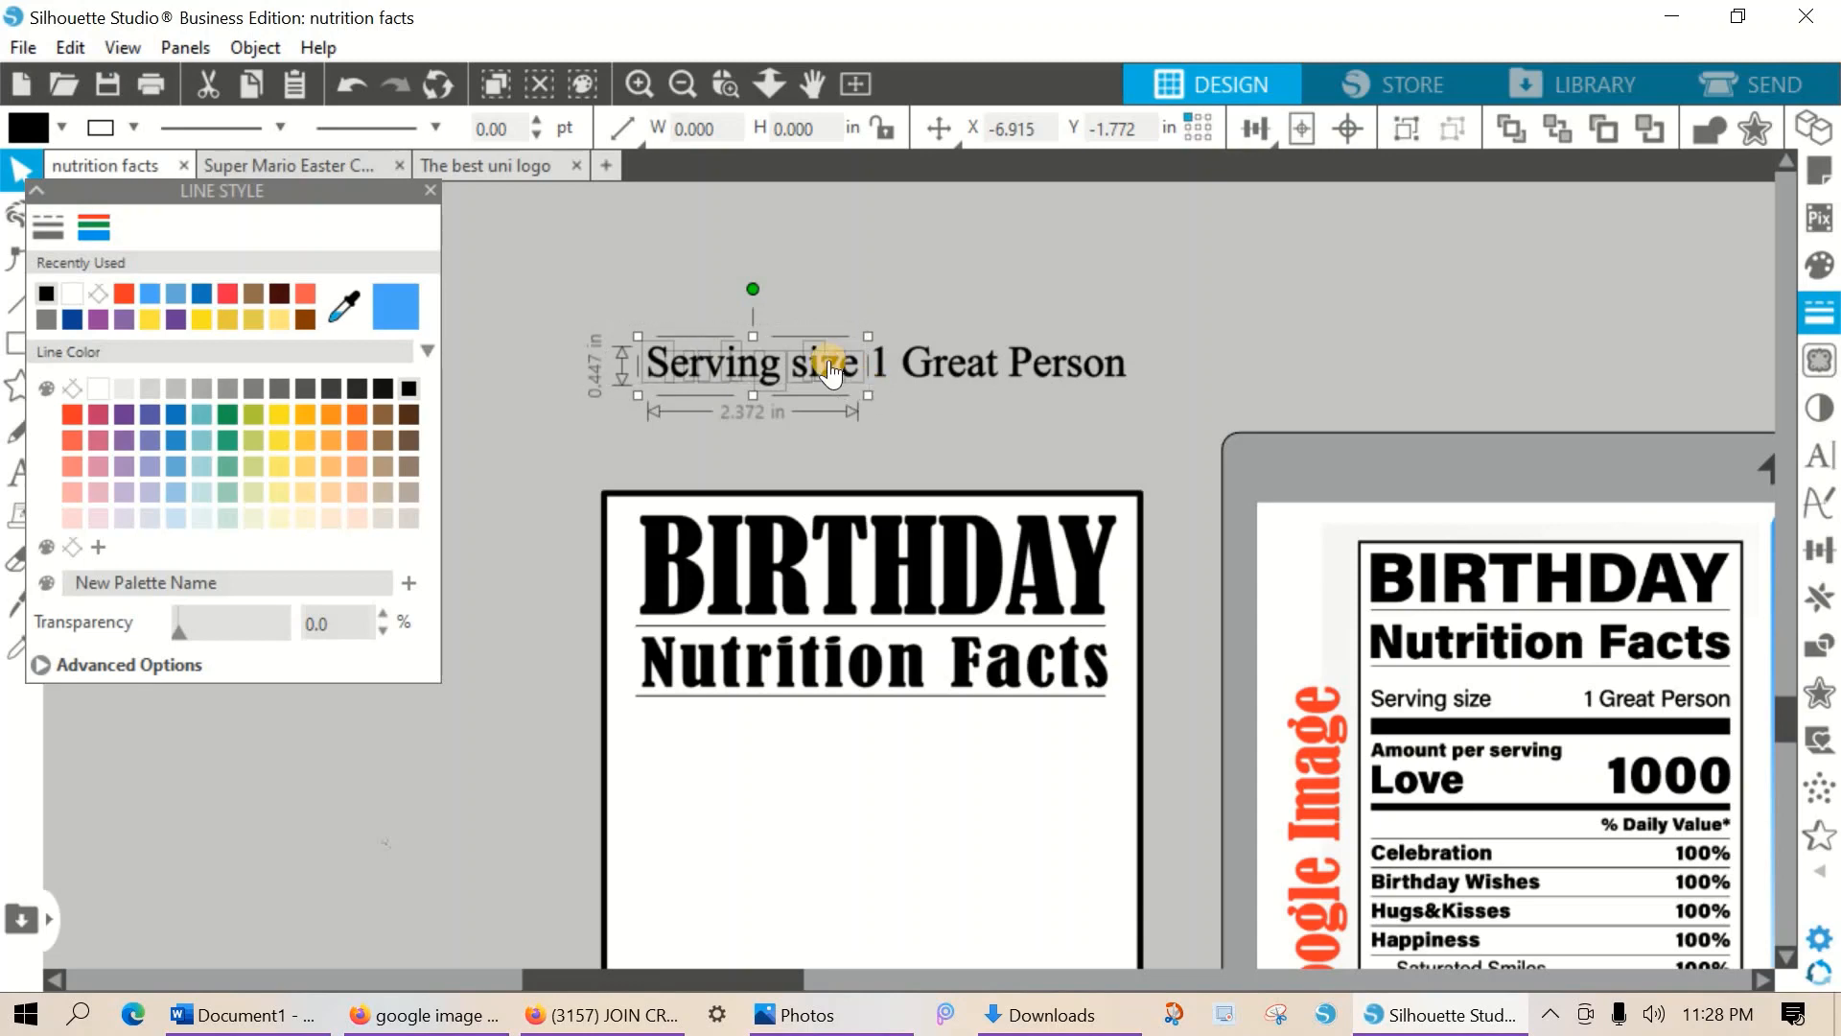
right_click(829, 367)
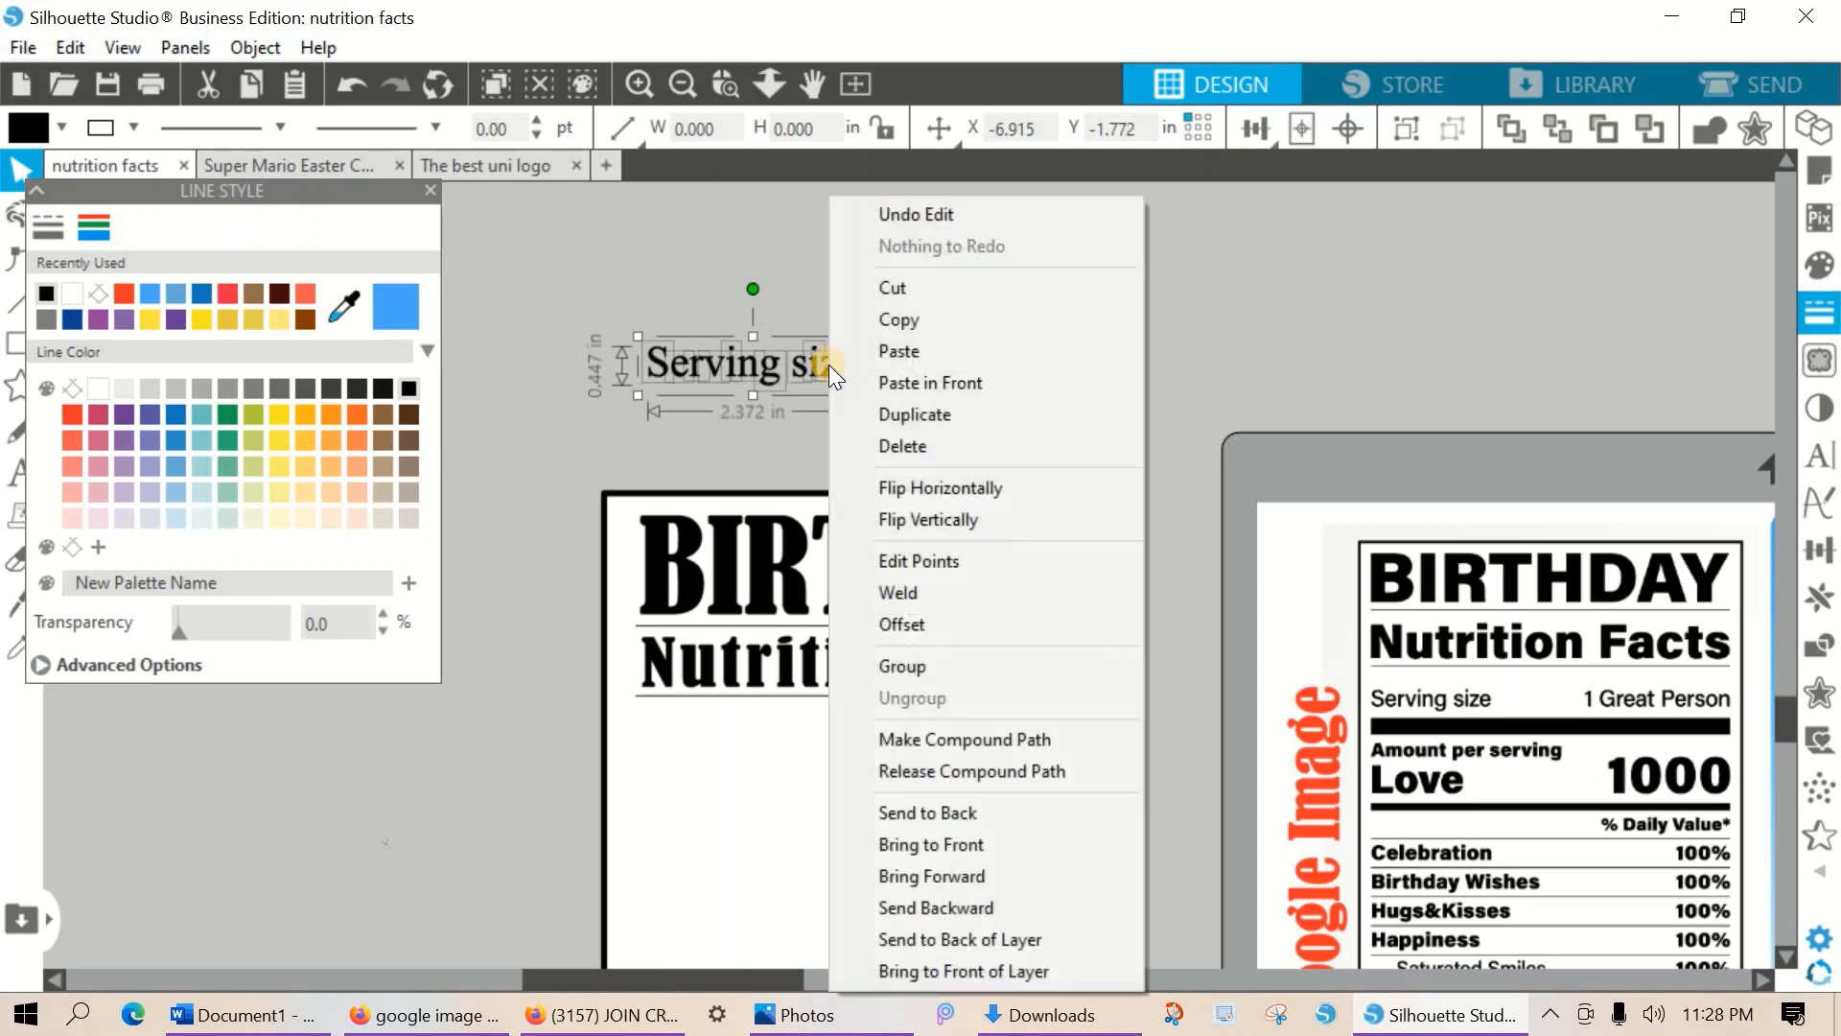
left_click(921, 669)
left_click_drag(1160, 407, 875, 353)
right_click(901, 360)
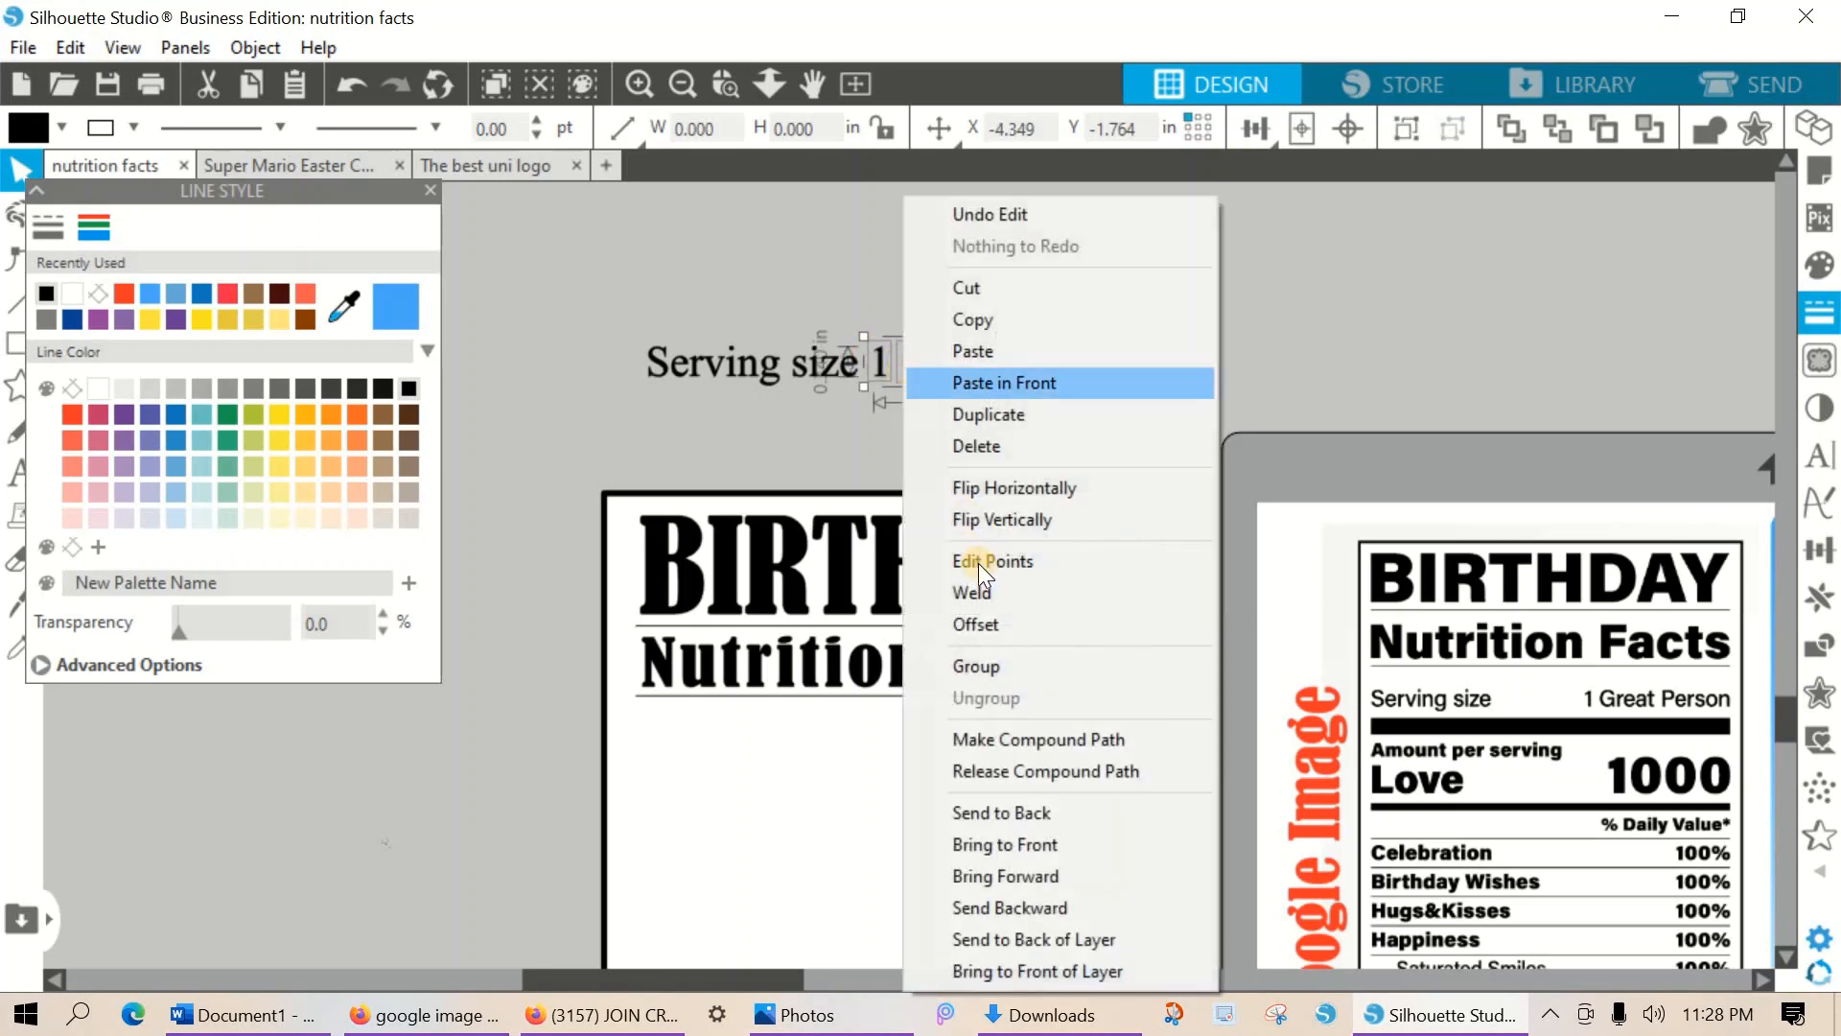
left_click(994, 671)
left_click(1182, 303)
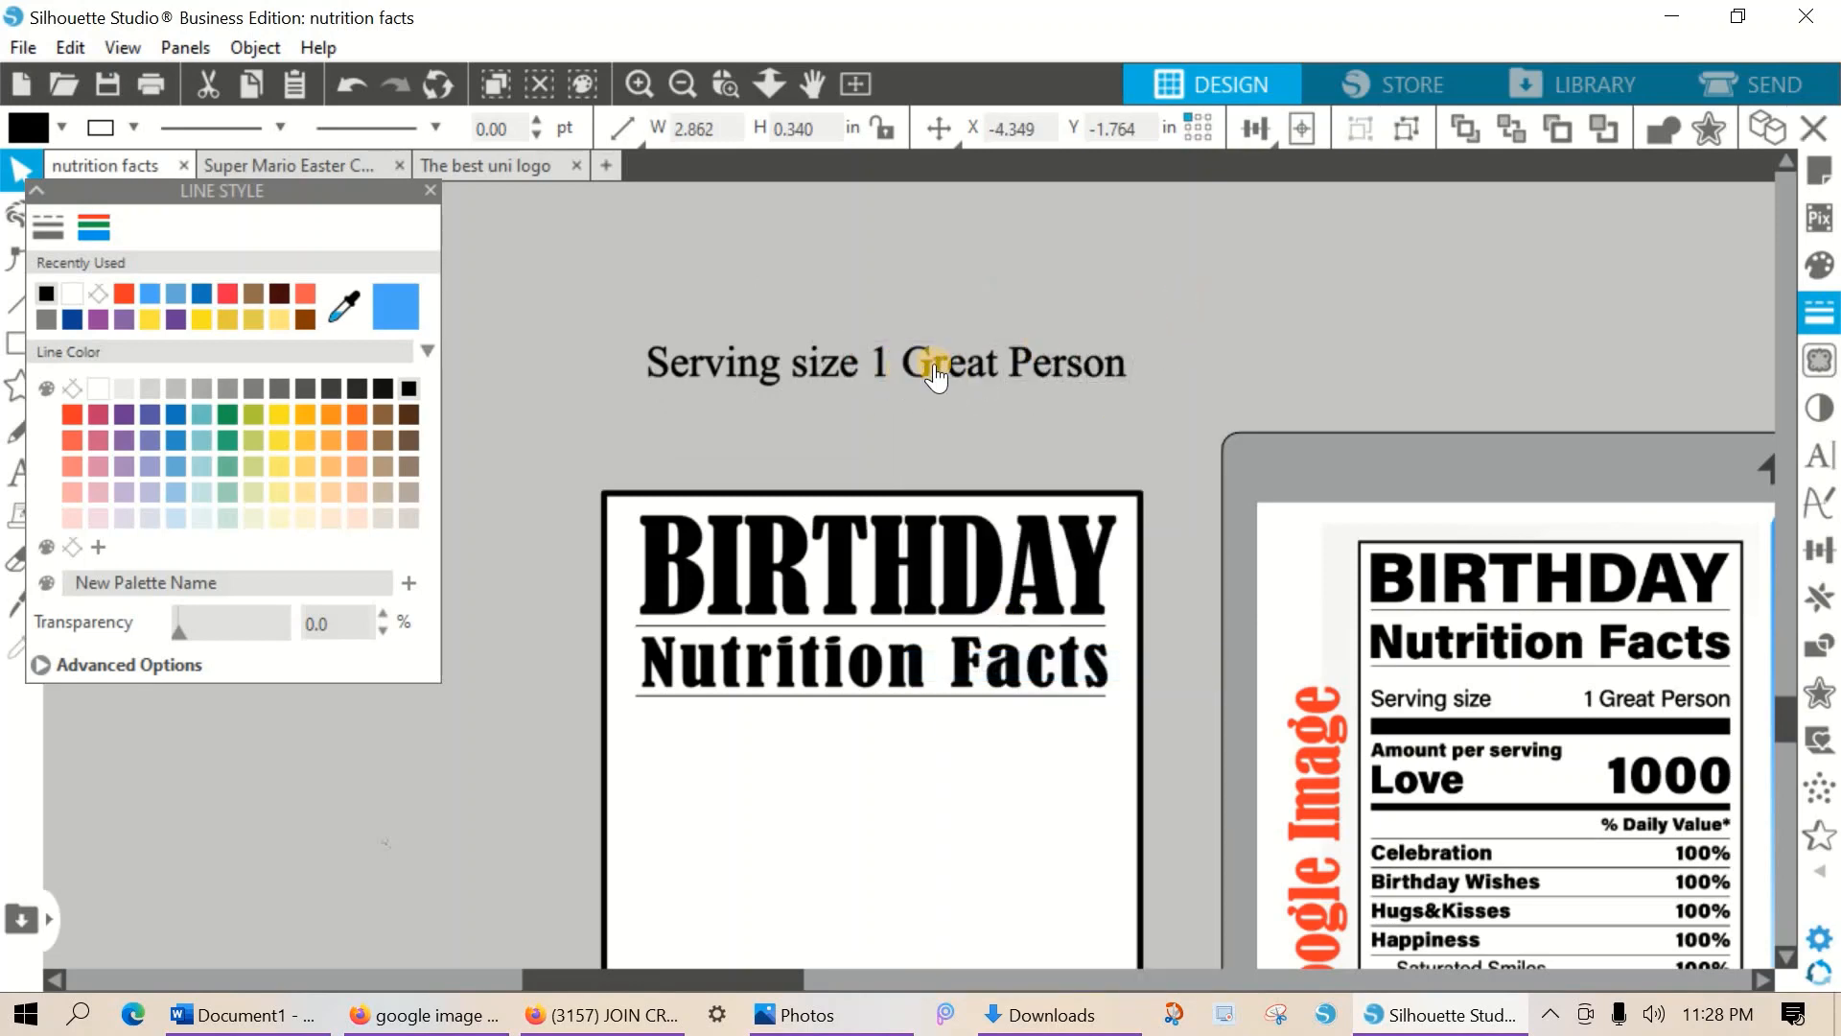
Move "1 Great Person" right up against "Serving size" and scale both together to about 4.1 in wide.
left_click_drag(935, 370, 898, 361)
left_click_drag(719, 307, 1103, 391)
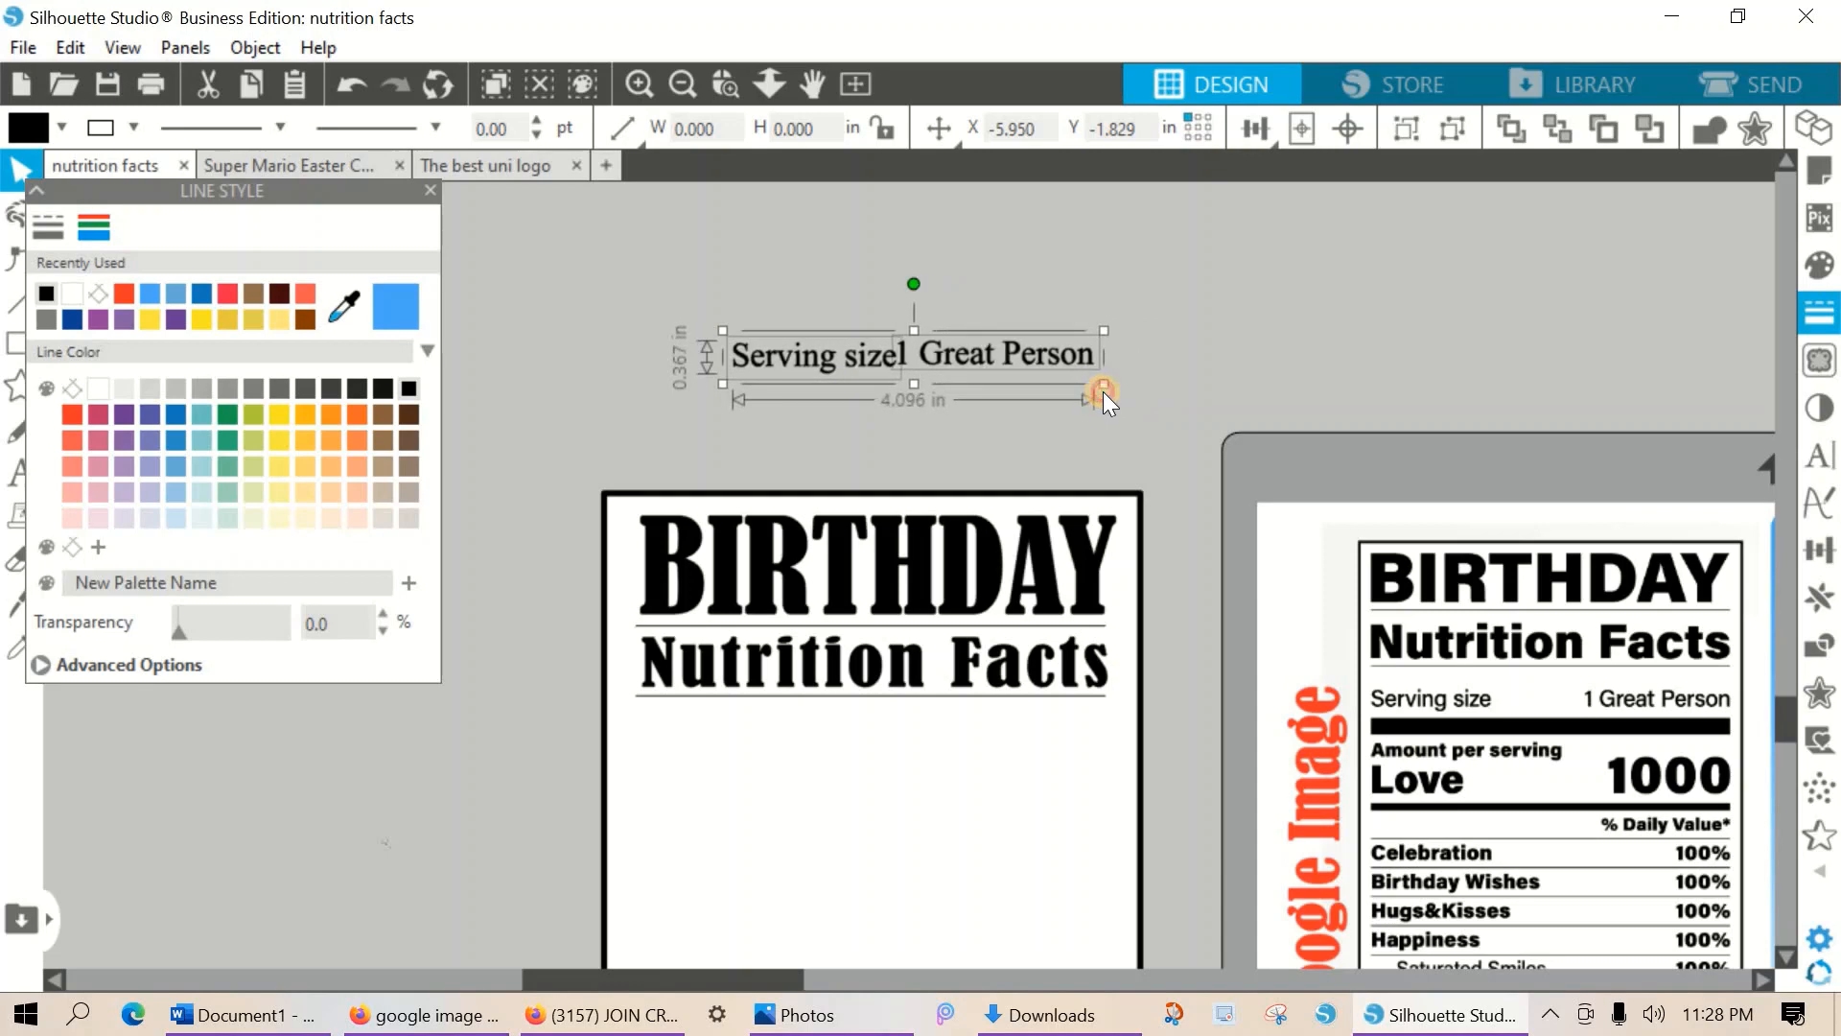
left_click(1140, 376)
Place "Serving size" at the left and "1 Great Person" at the right below the divider under Nutrition Facts.
left_click_drag(863, 365, 762, 722)
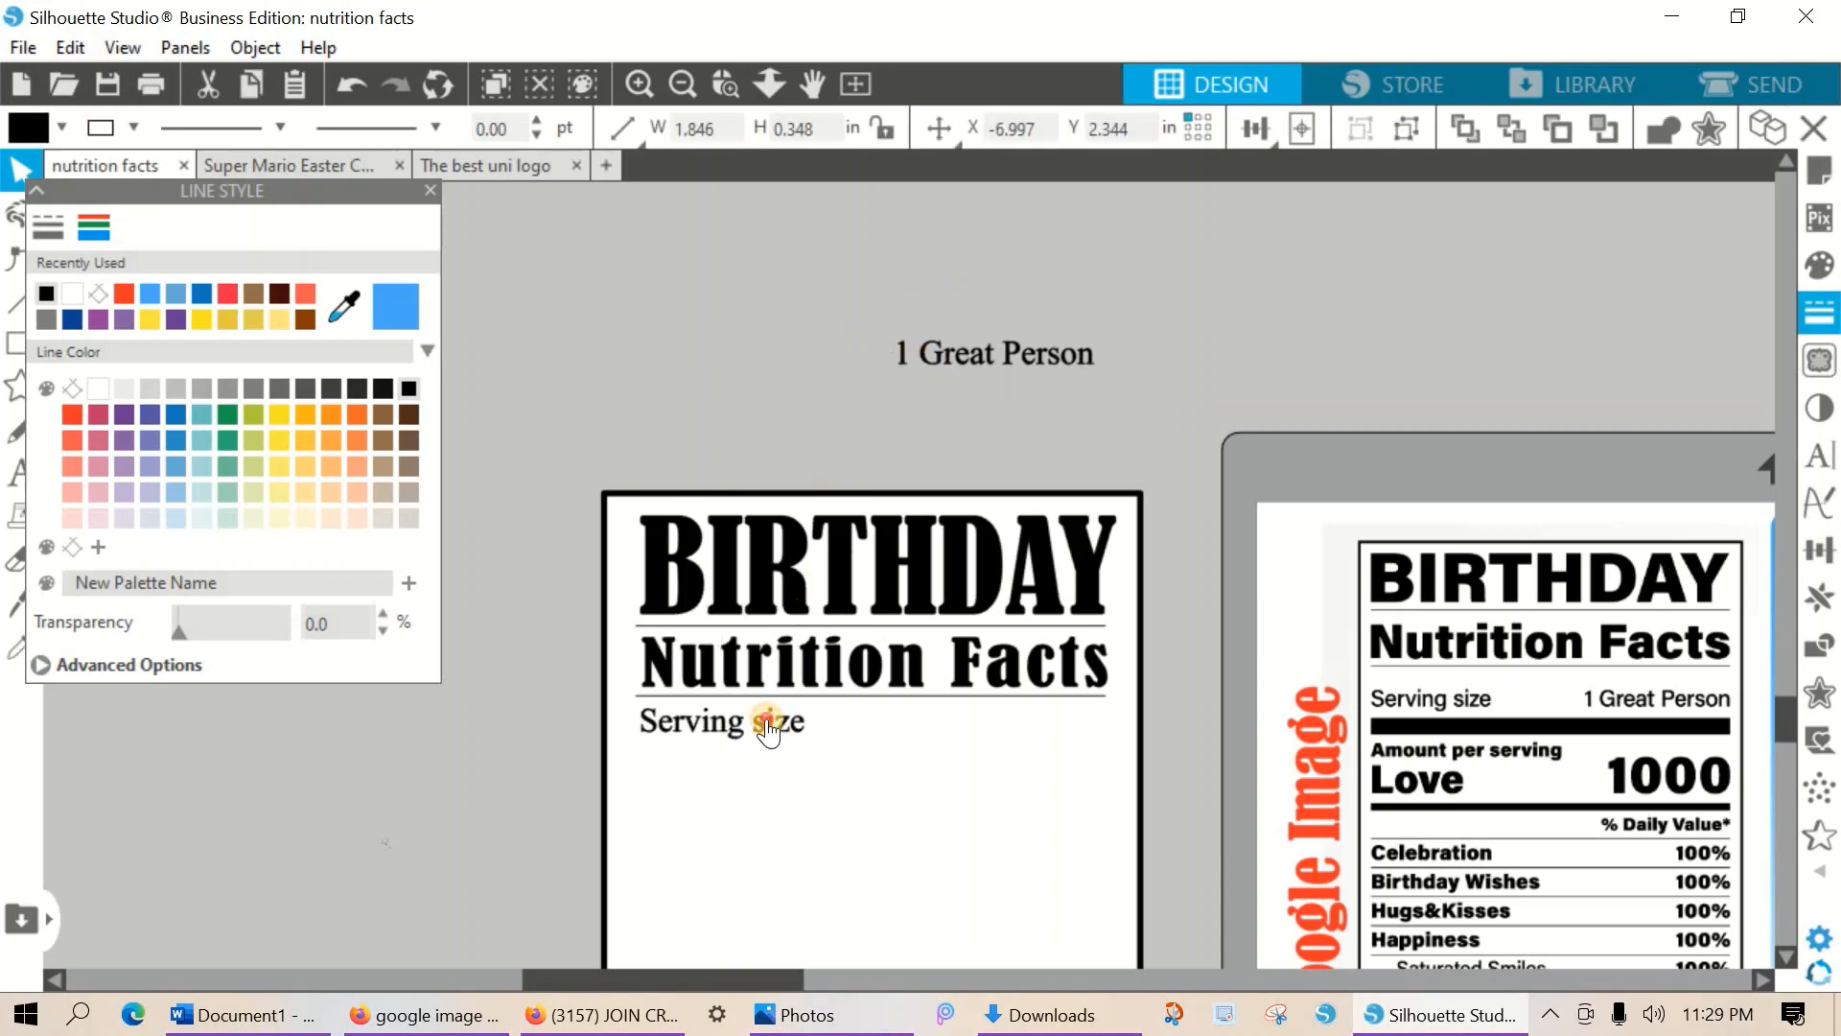
left_click(990, 371)
left_click_drag(993, 354, 1011, 725)
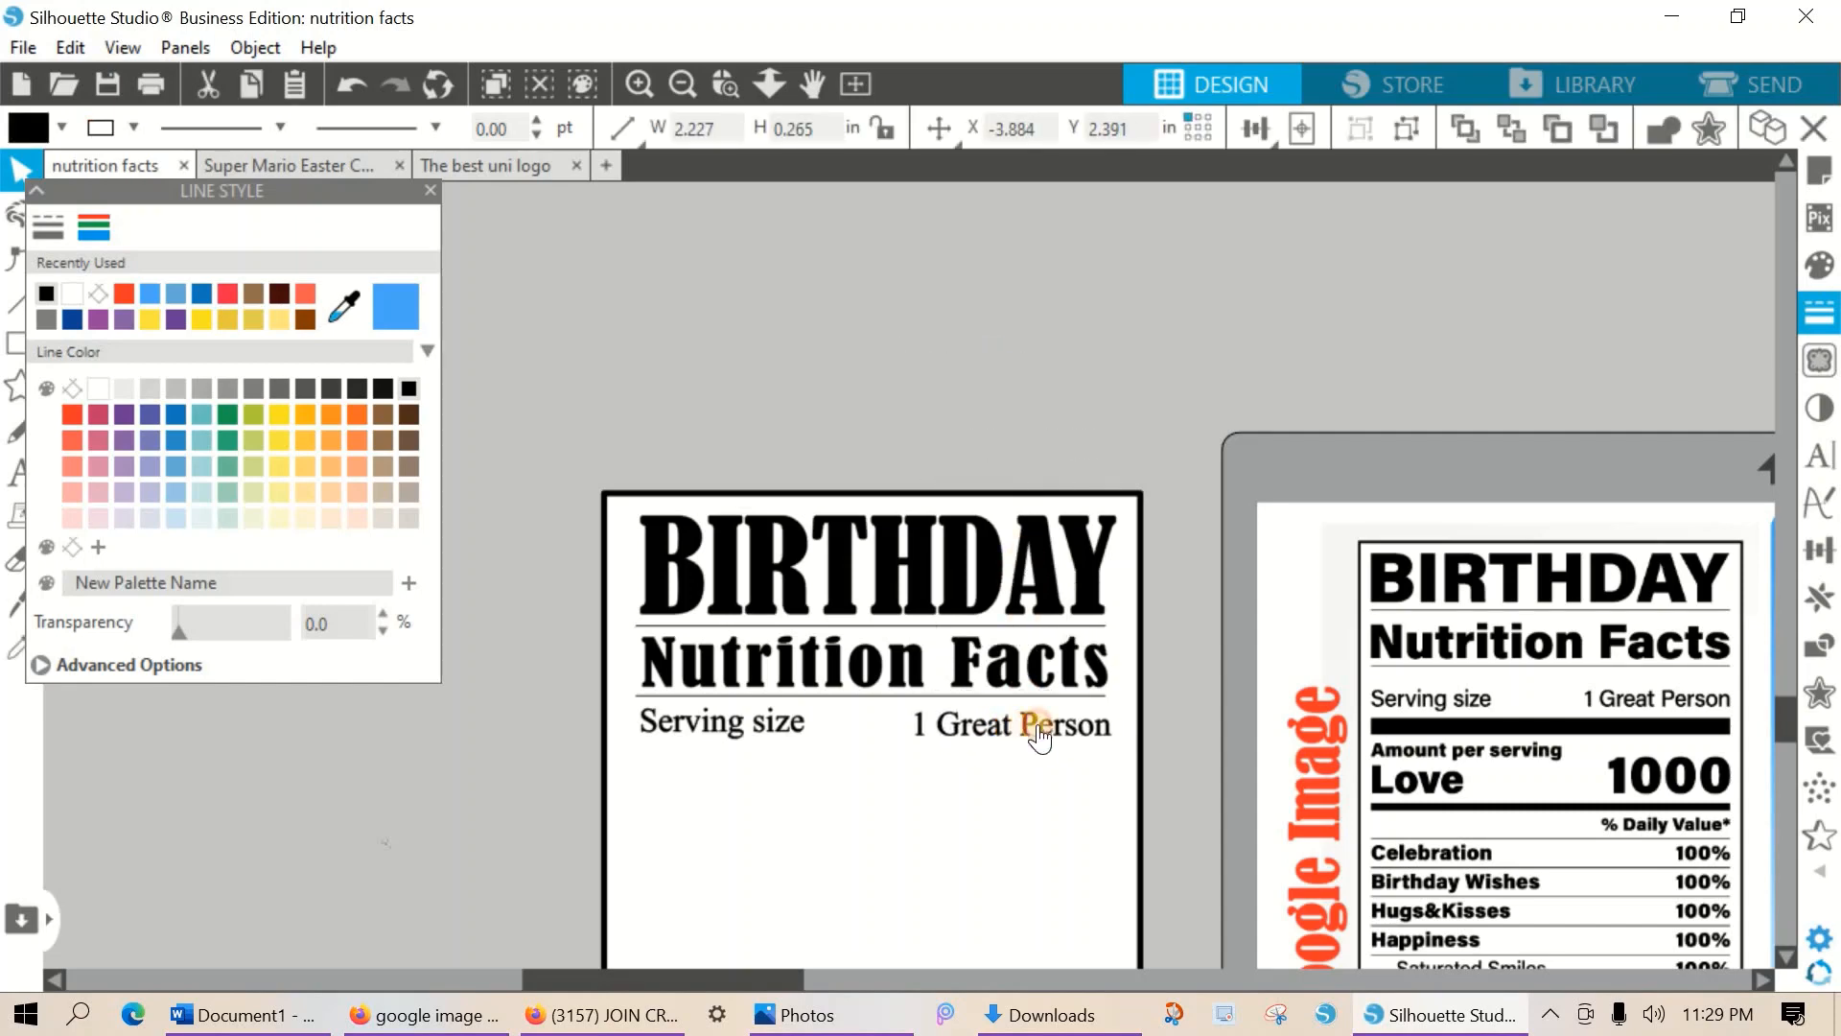
left_click(1047, 618)
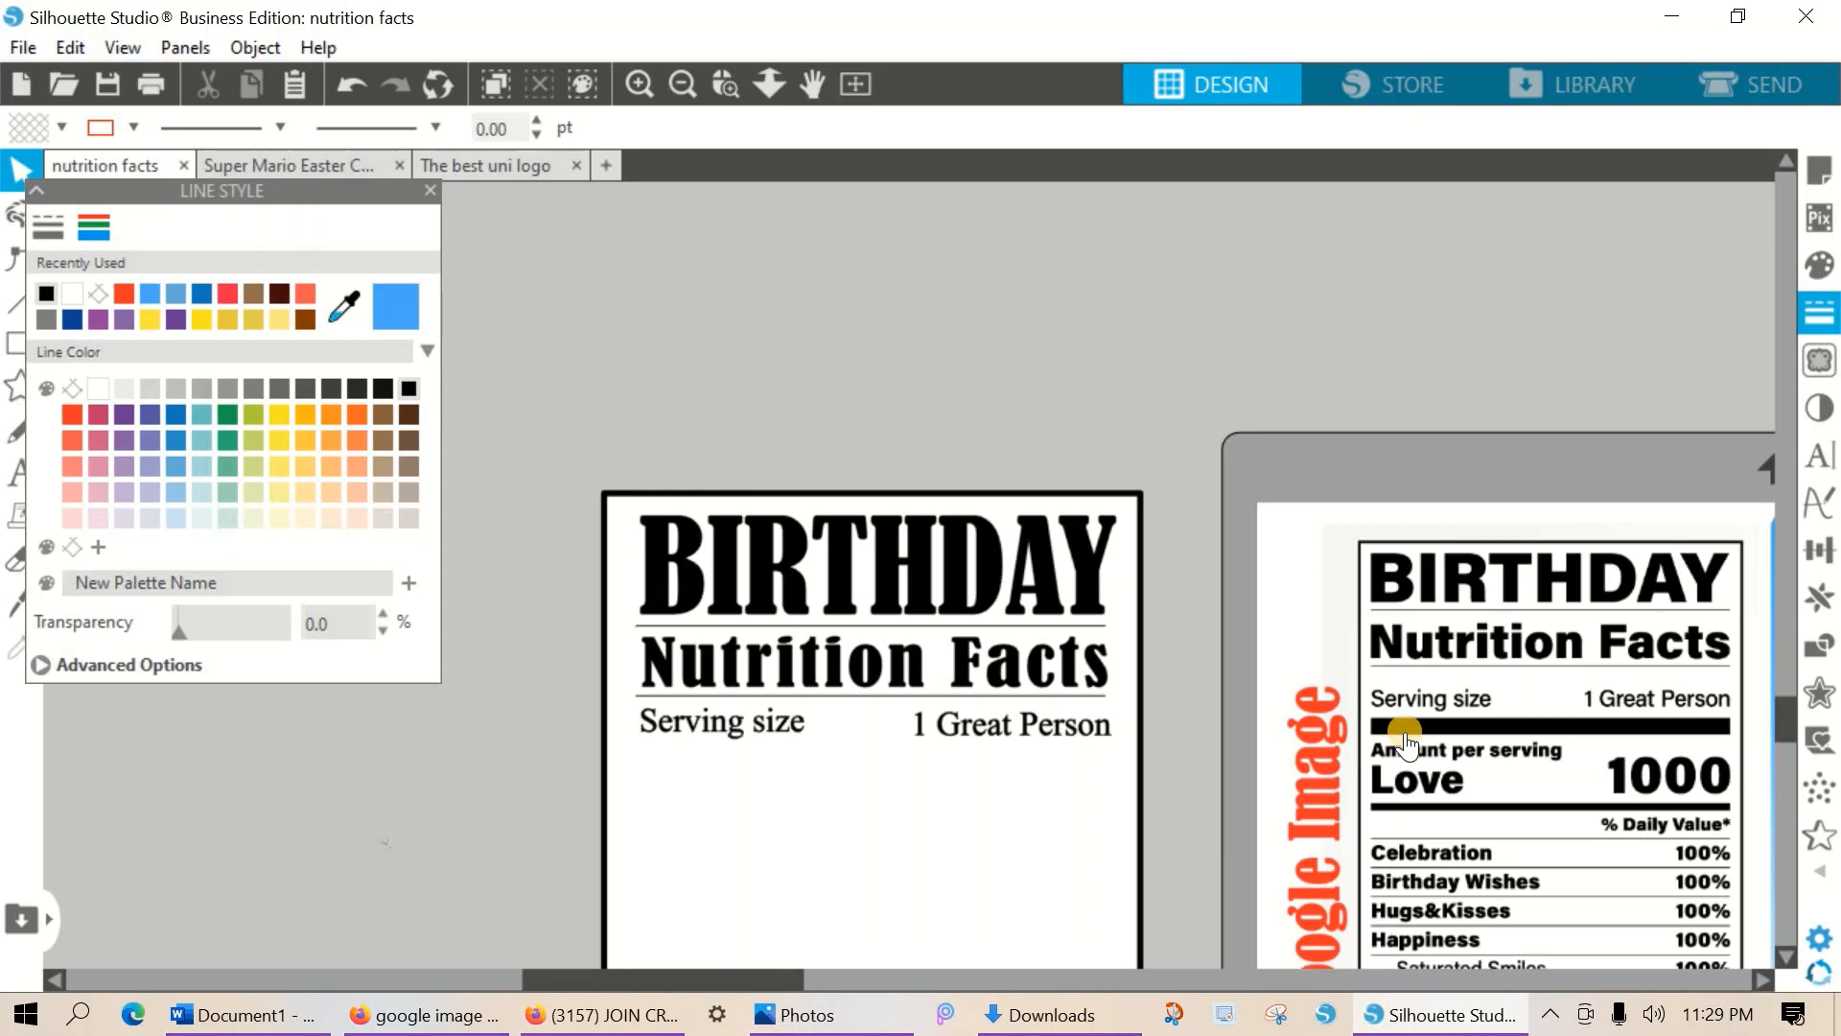
left_click(1016, 725)
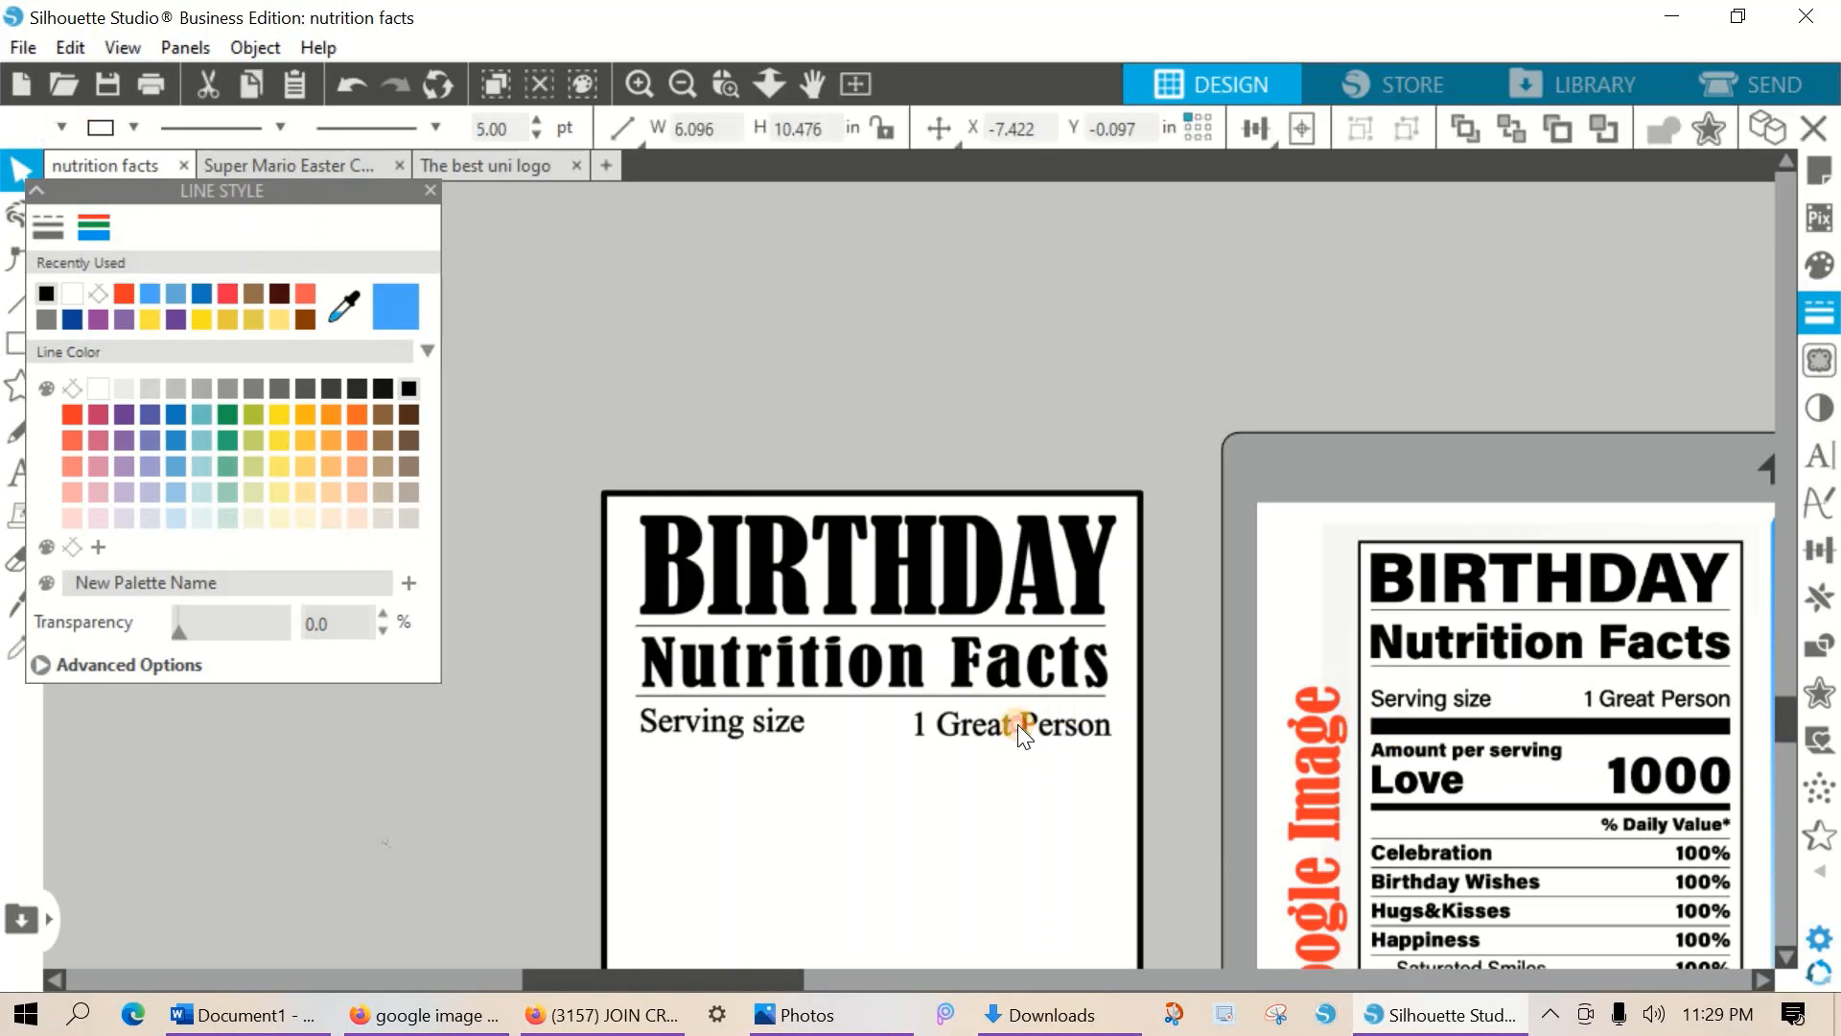
left_click(347, 85)
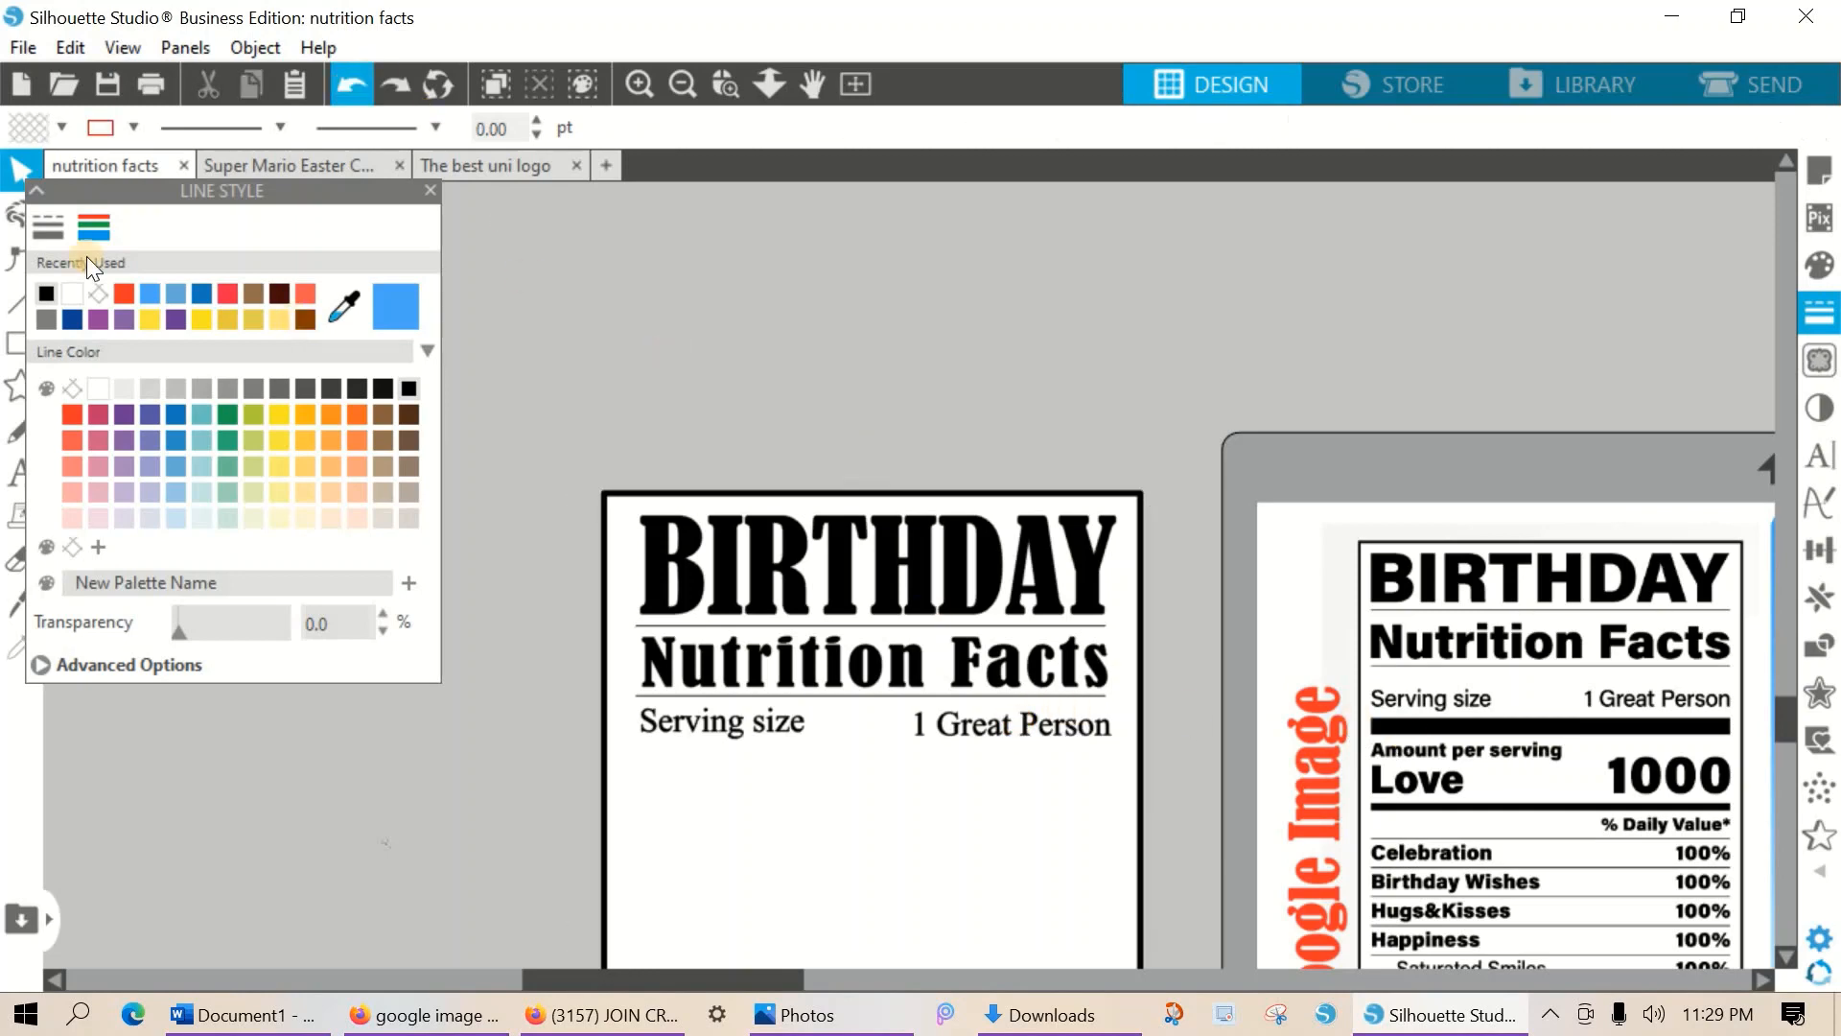
Draw a horizontal rectangle about 5.64 in wide and 0.33 in high directly below the serving size line.
left_click(422, 192)
left_click(61, 345)
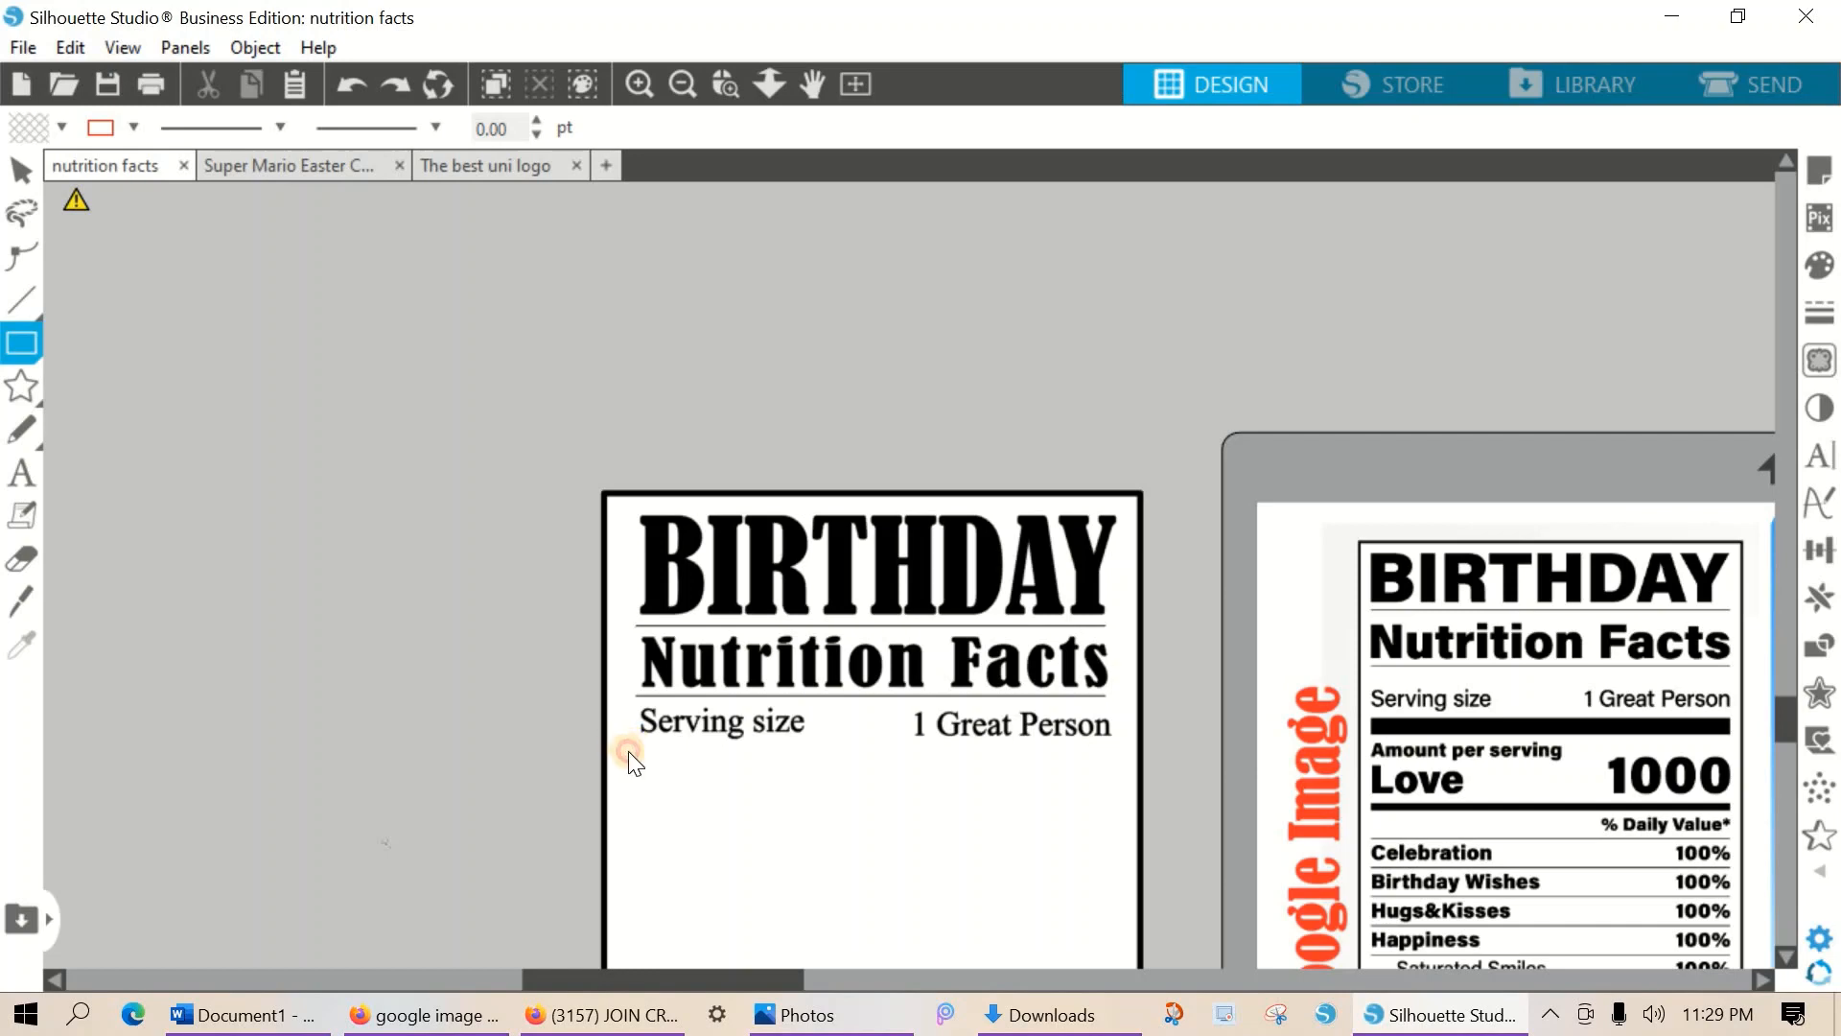
left_click_drag(681, 767, 1123, 775)
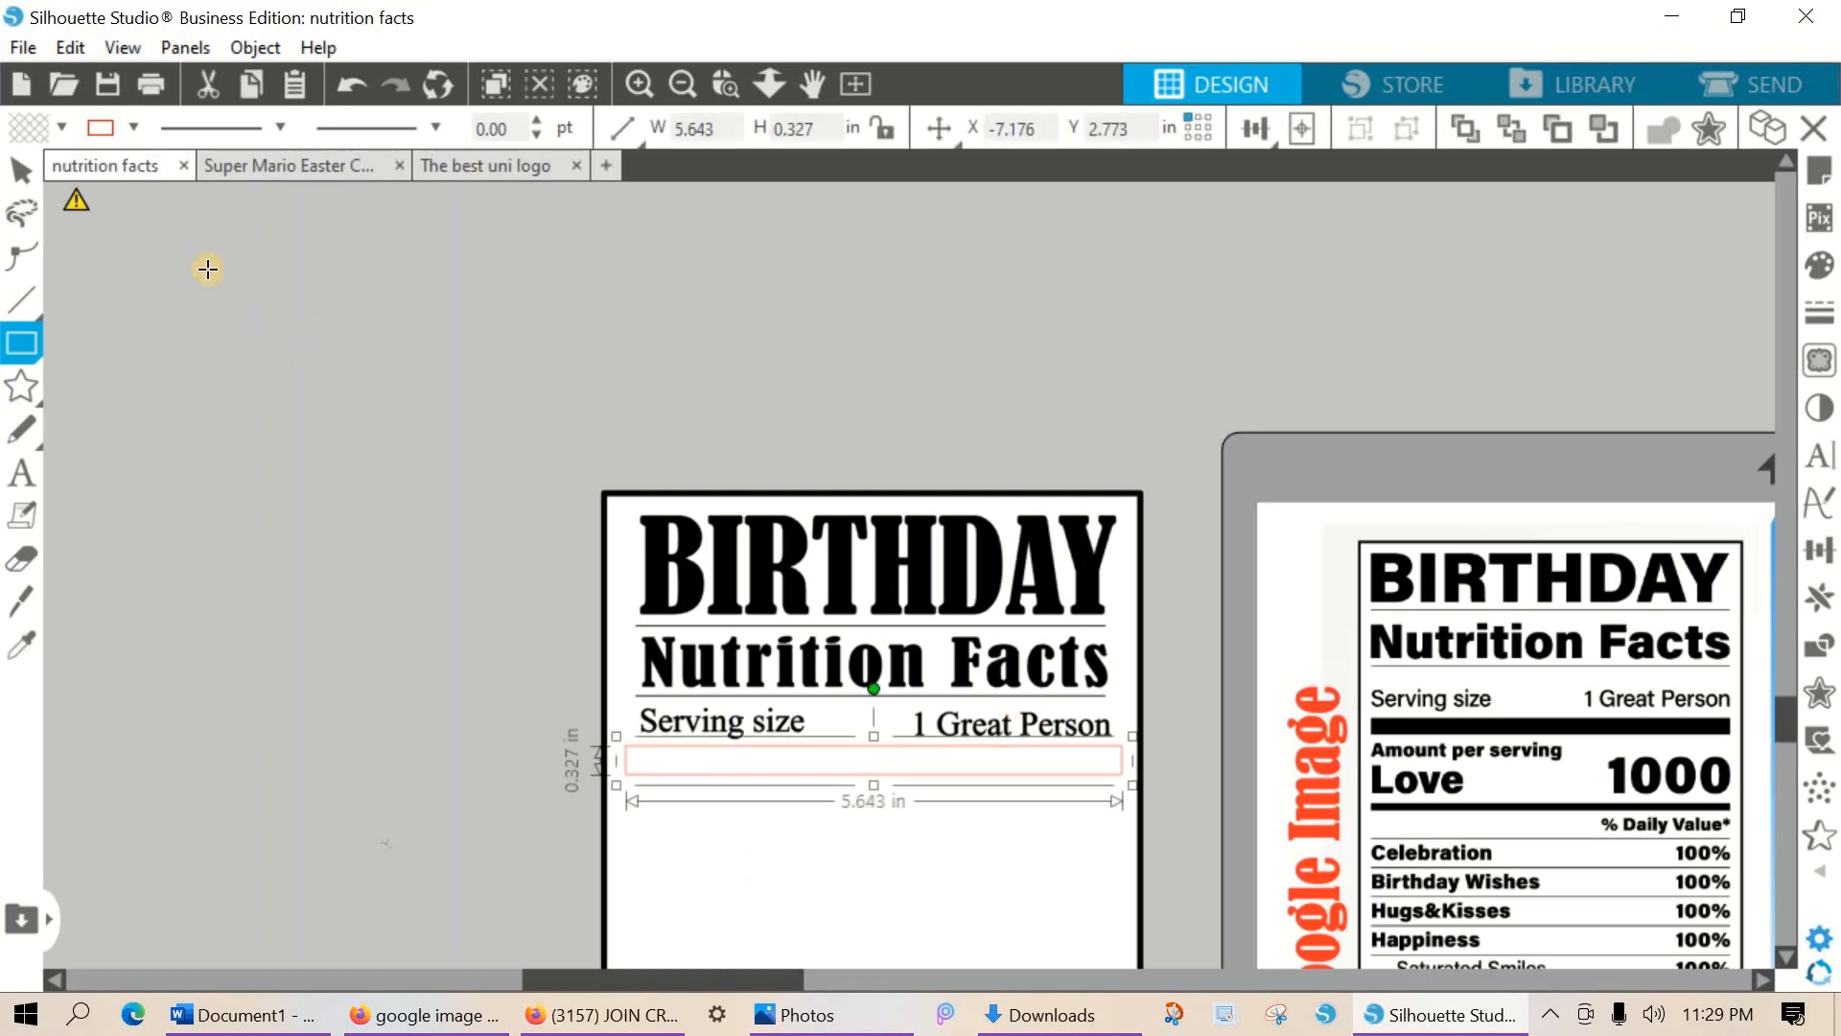
left_click(21, 171)
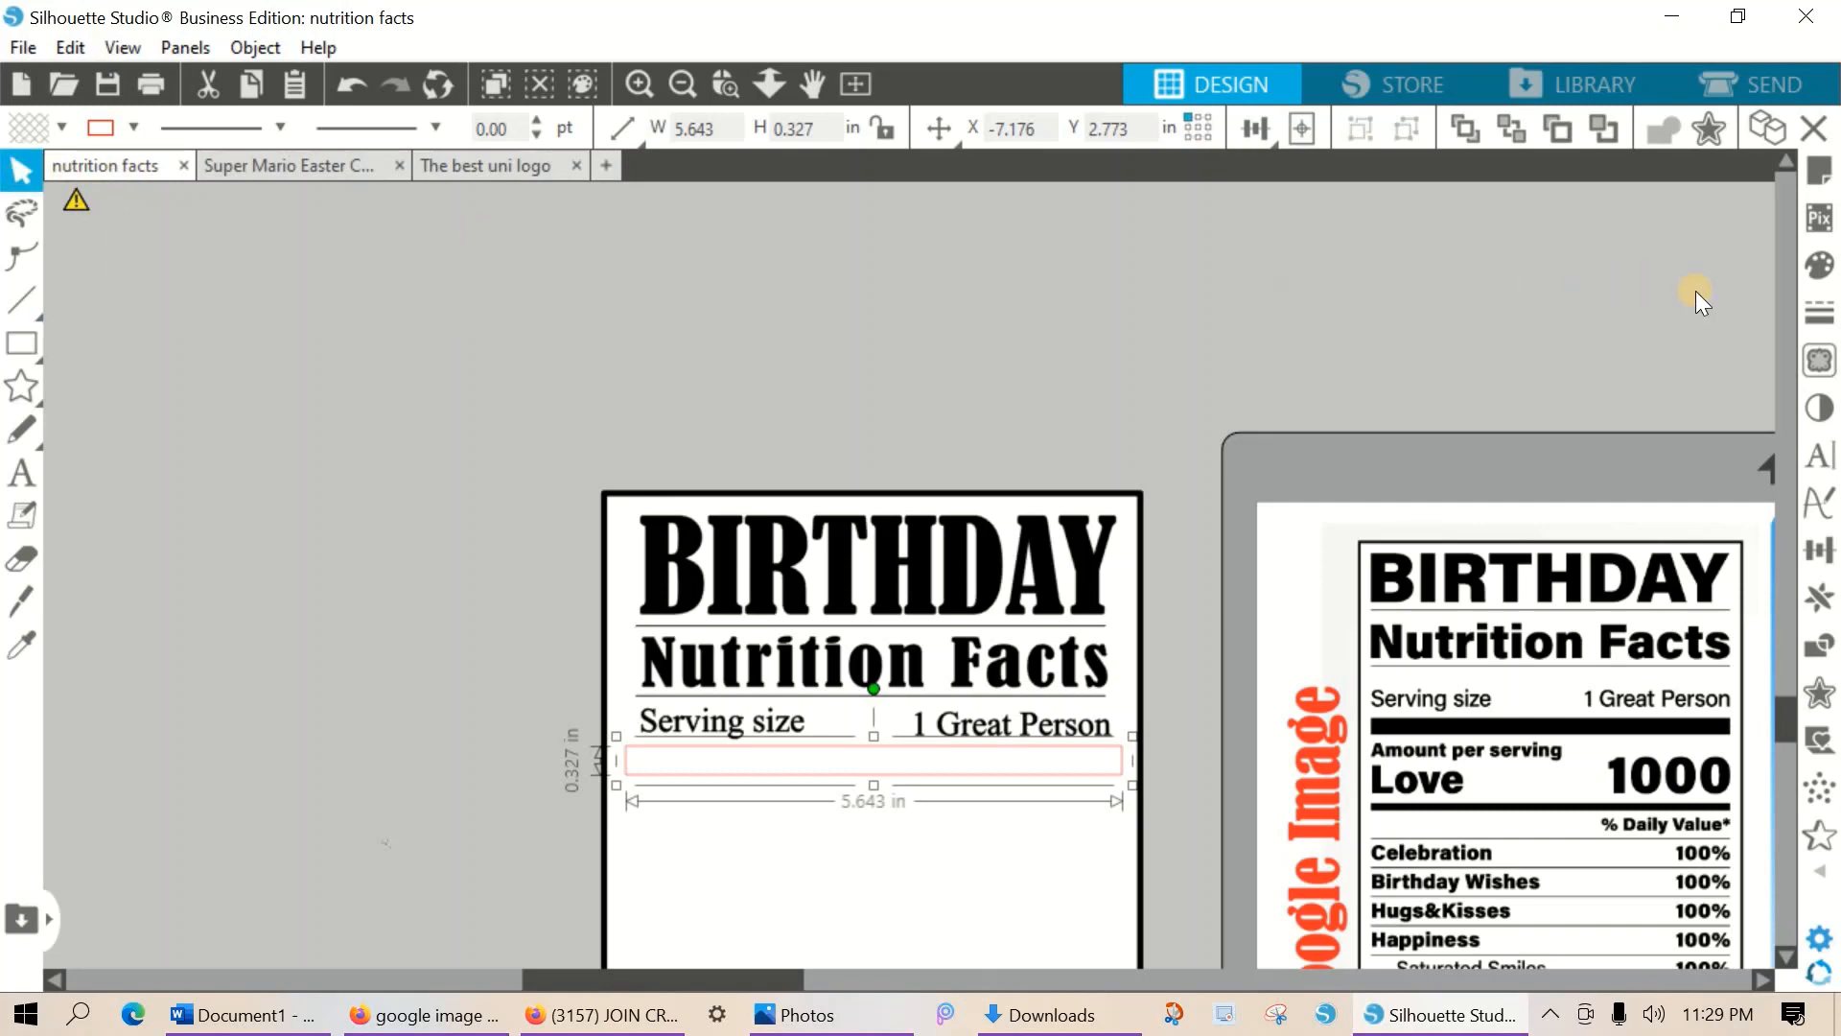
Give the new rectangle below the serving size line a black fill and a black line colour.
left_click(1819, 268)
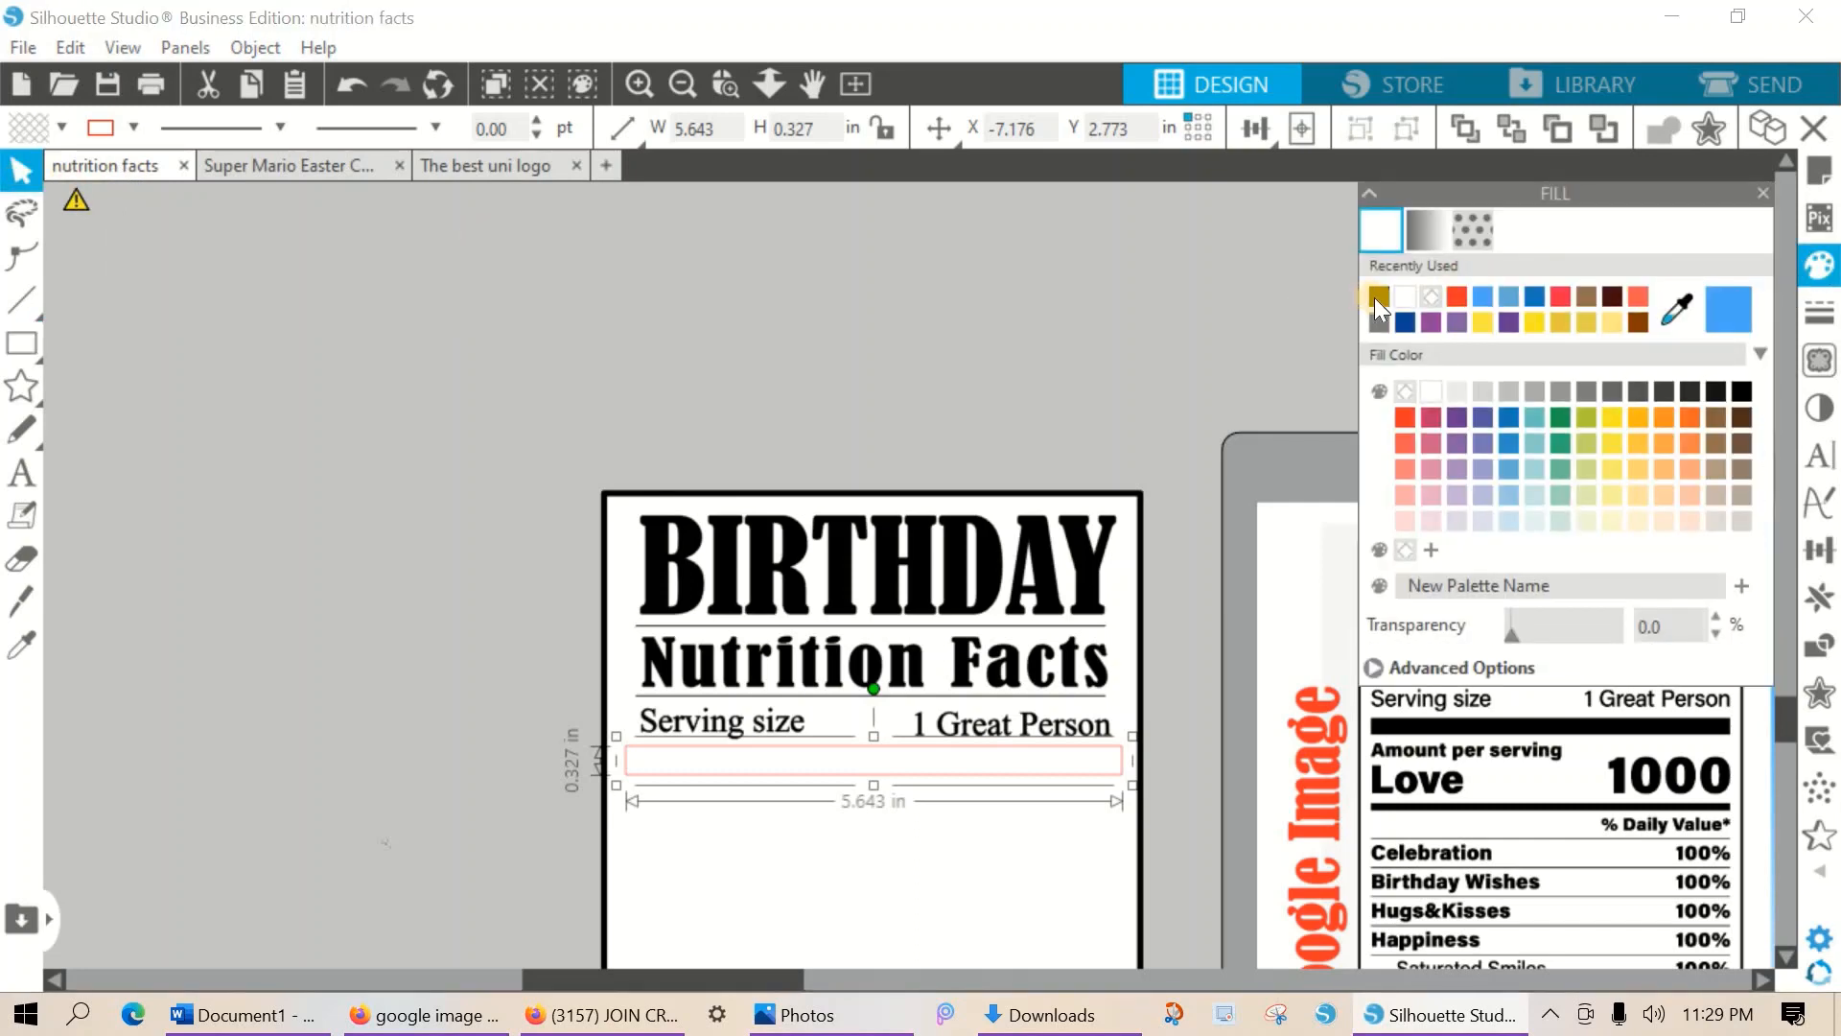
left_click(1375, 299)
left_click(1820, 319)
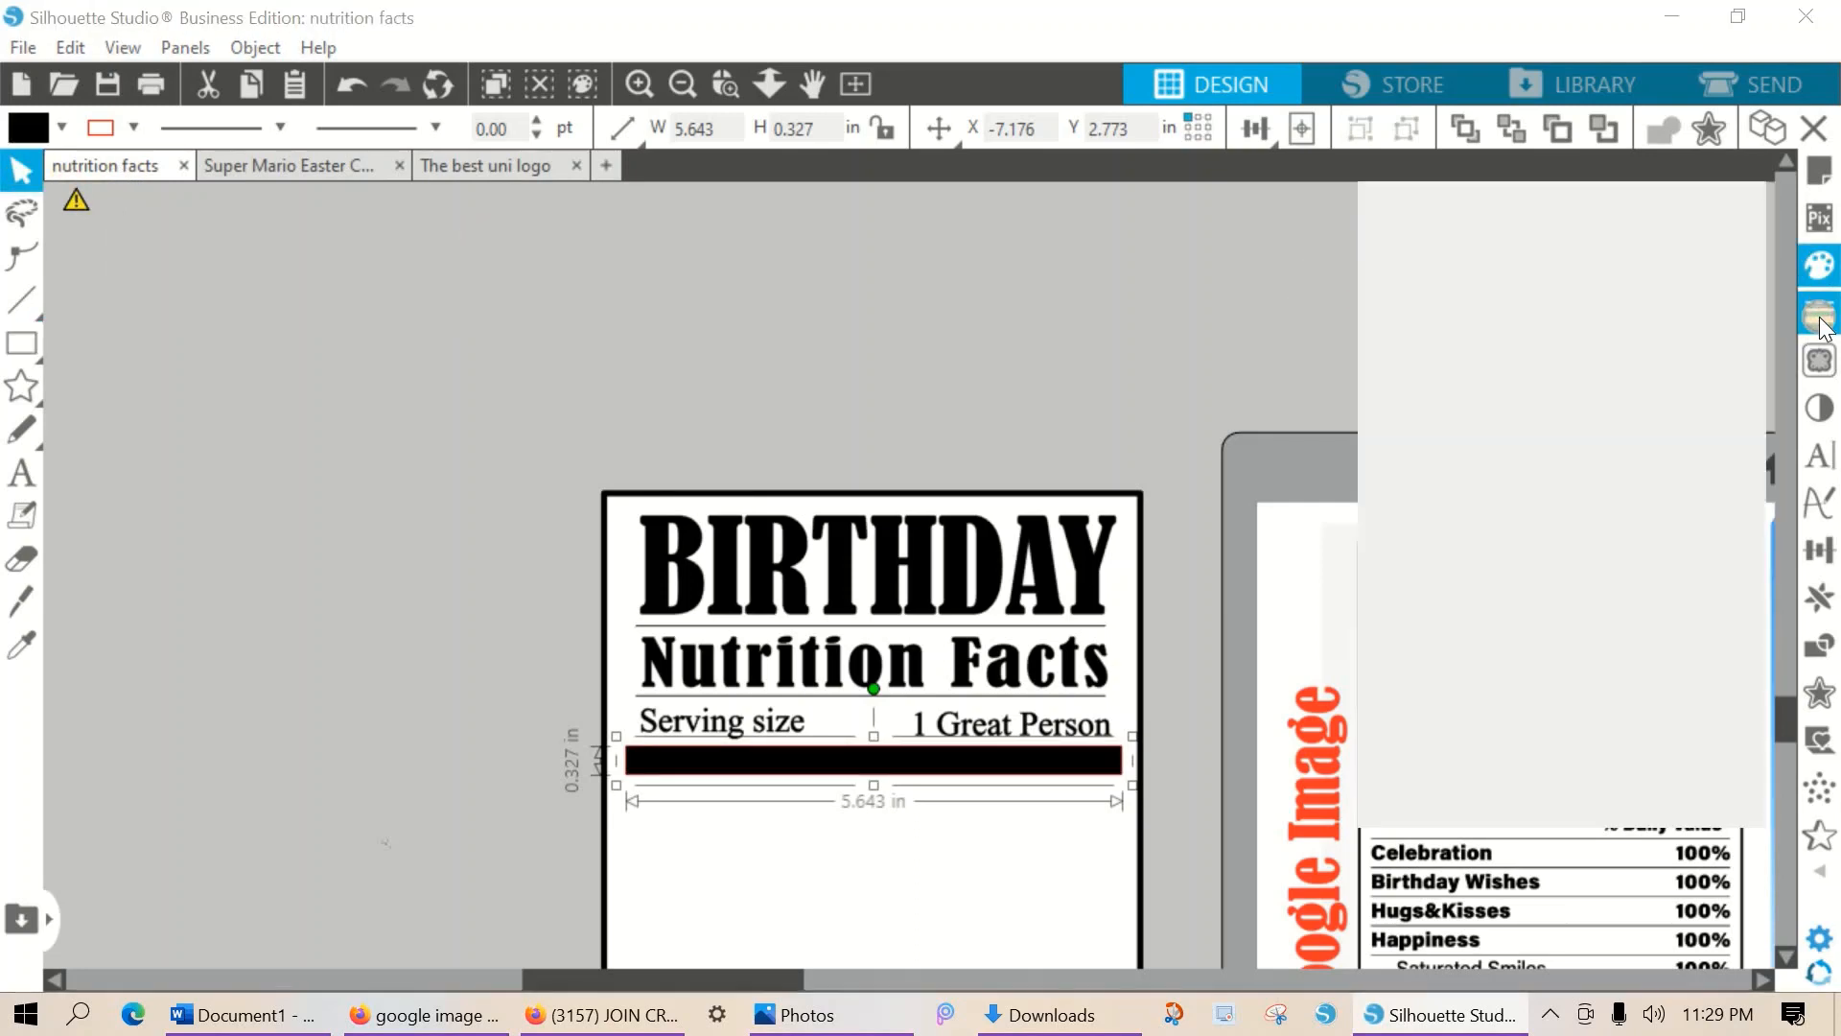
left_click(1427, 231)
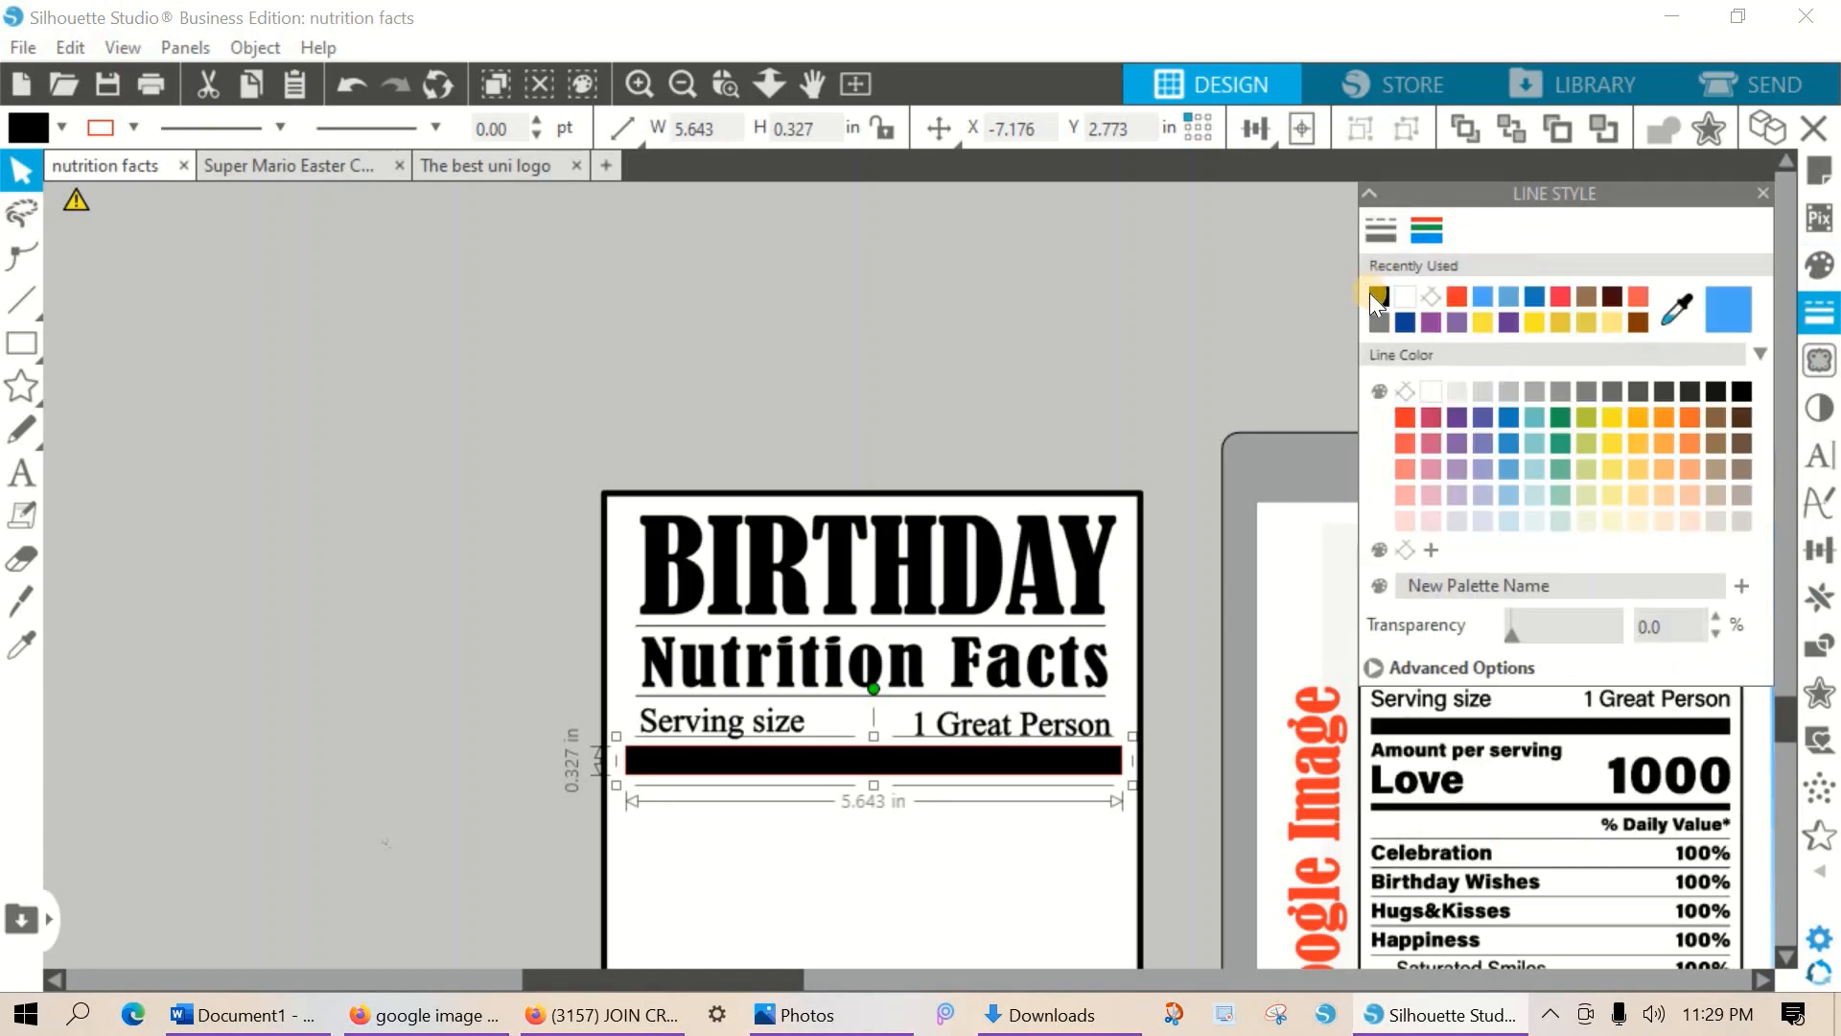
left_click(1379, 298)
left_click(1155, 753)
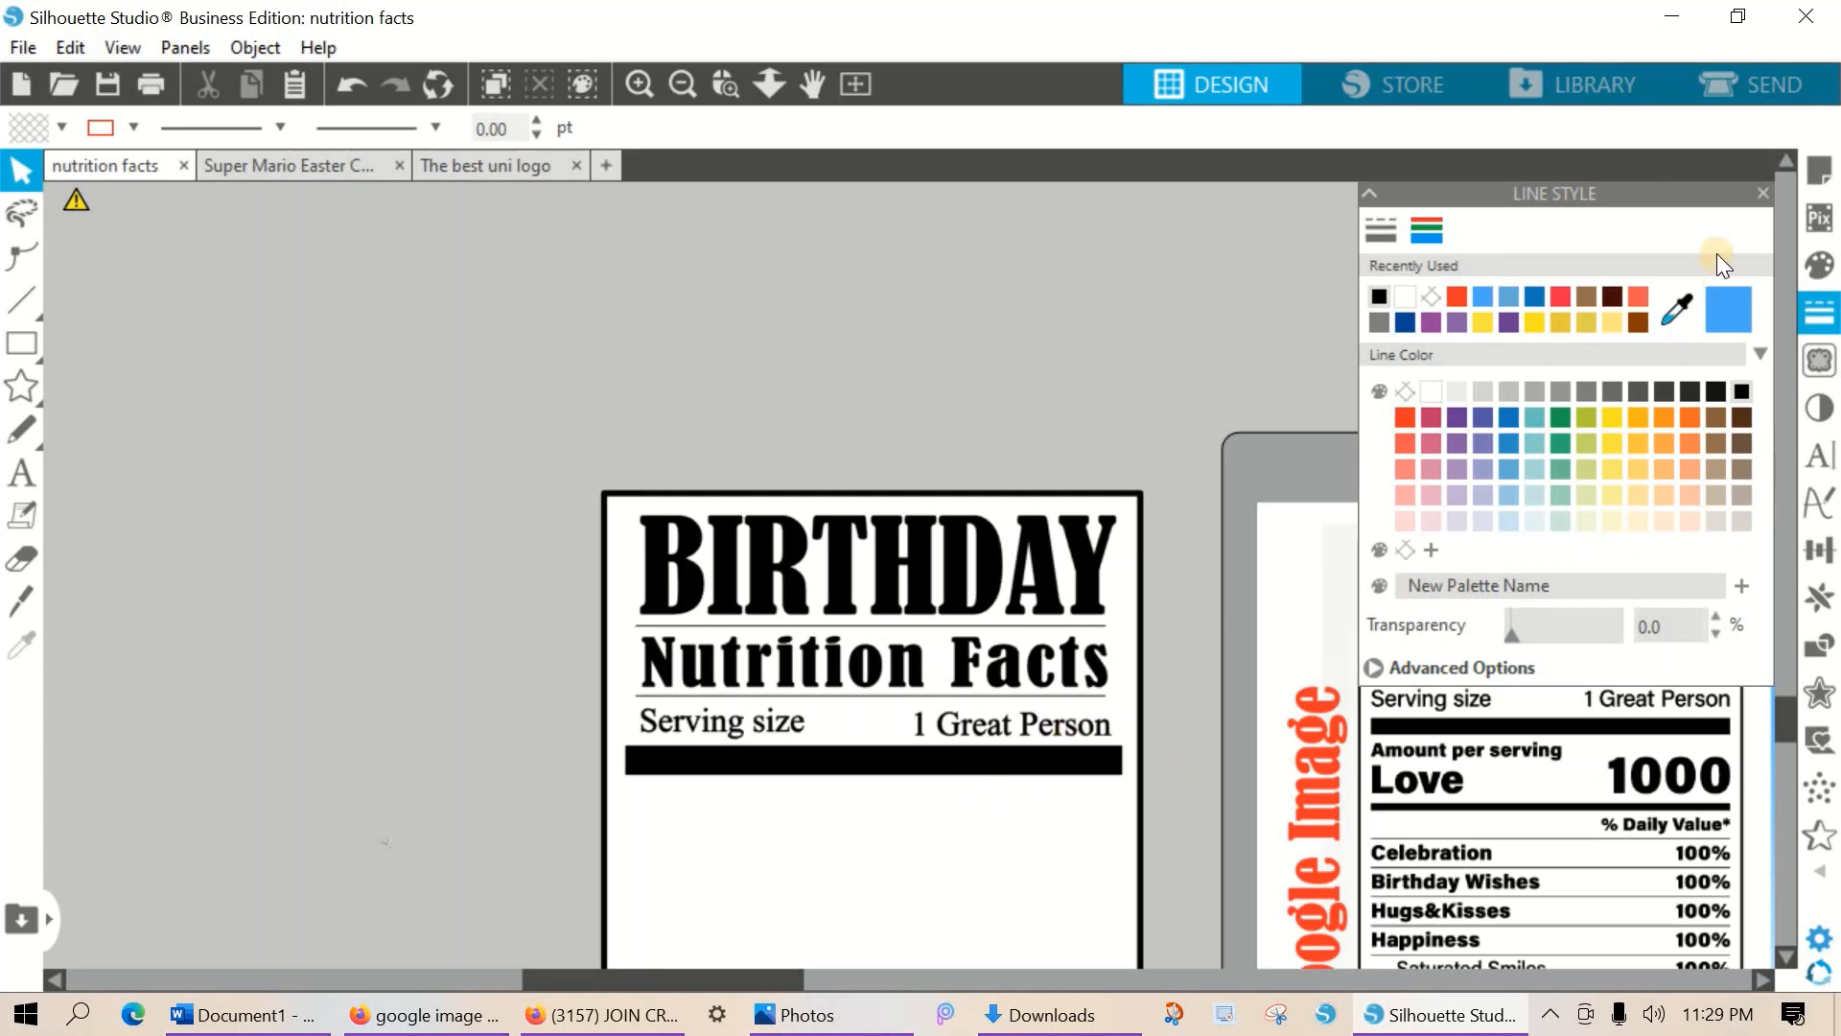
Reduce the height of the black bar below the serving size line to about 0.23 in.
left_click_drag(1582, 195, 112, 273)
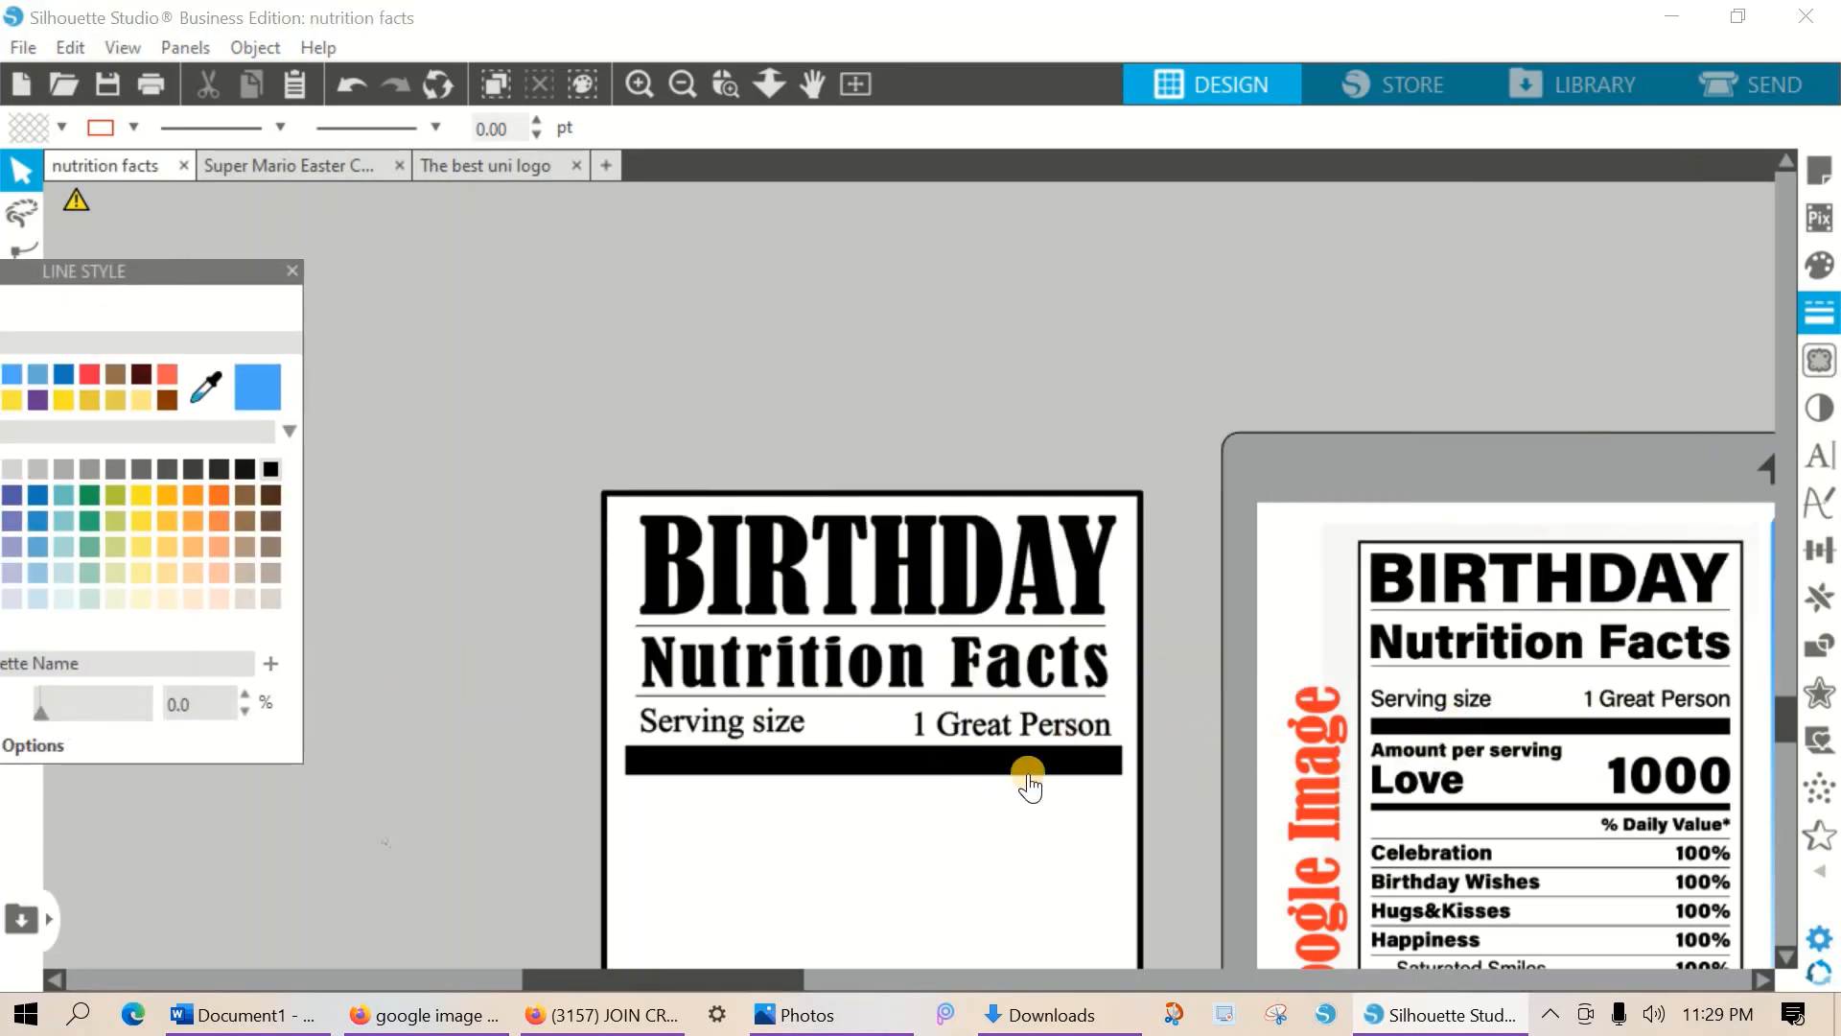
left_click(875, 765)
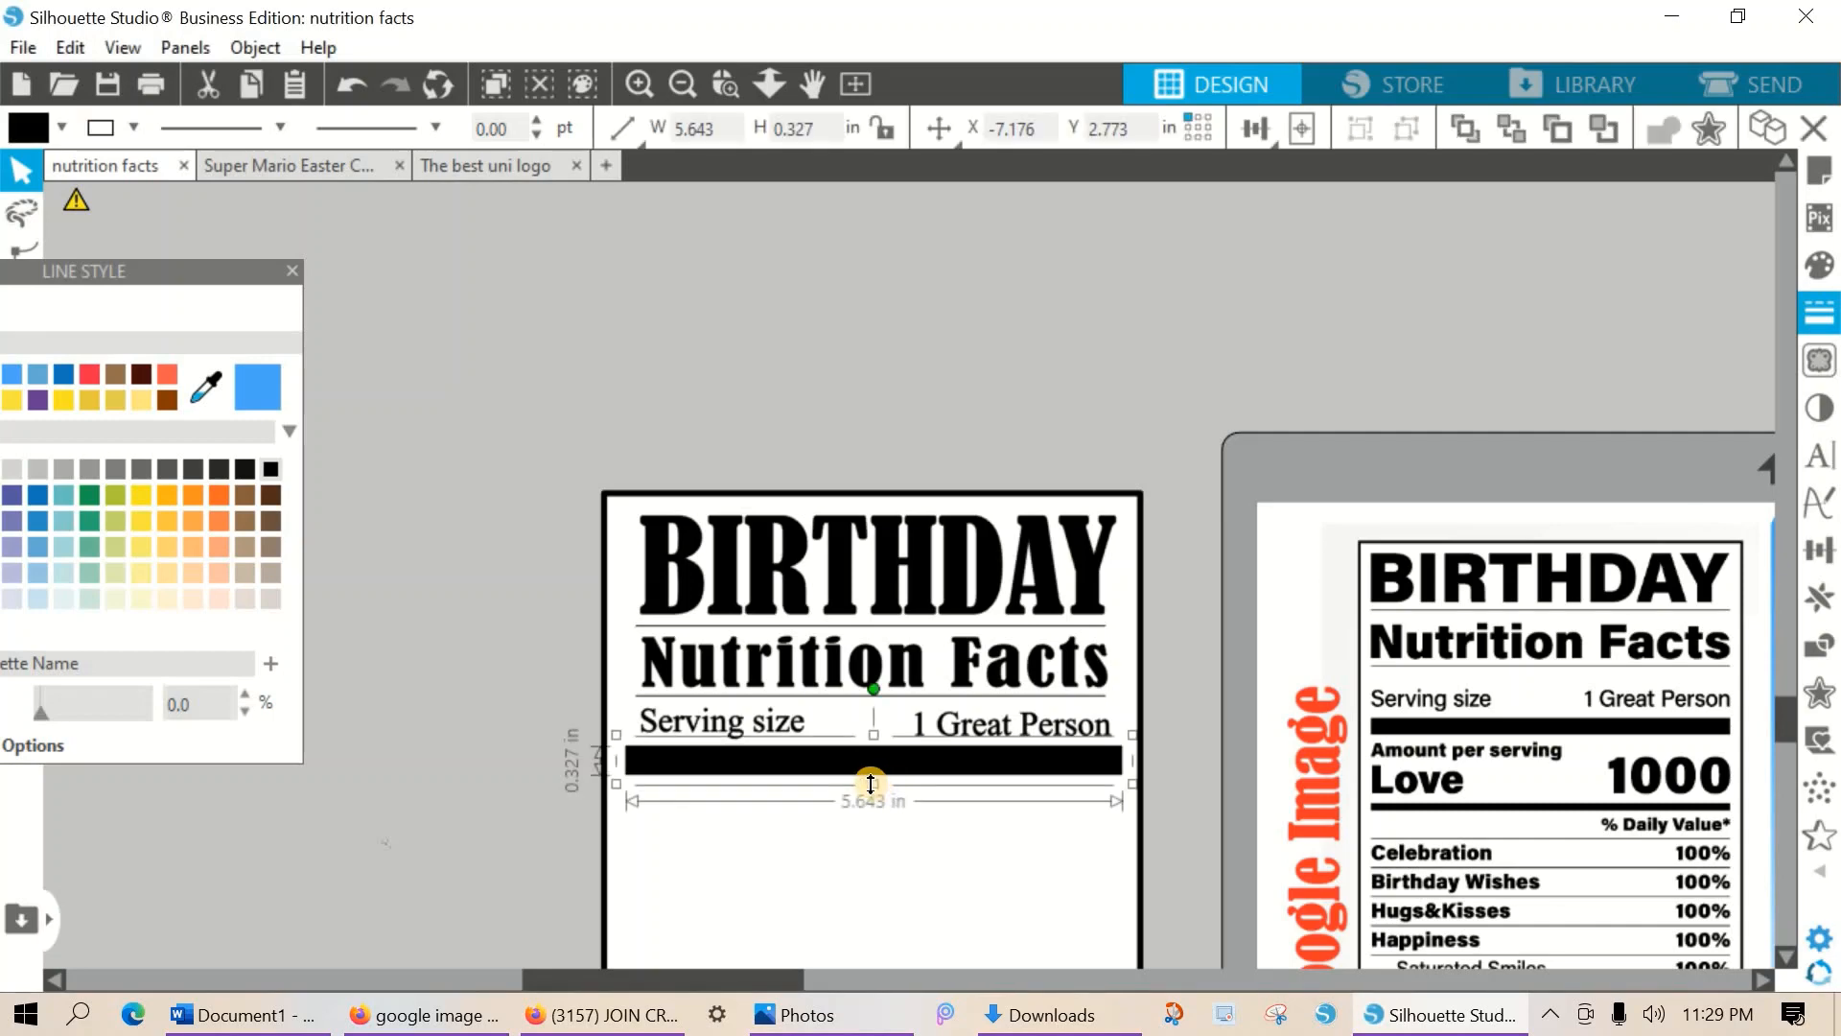
left_click_drag(871, 784, 871, 775)
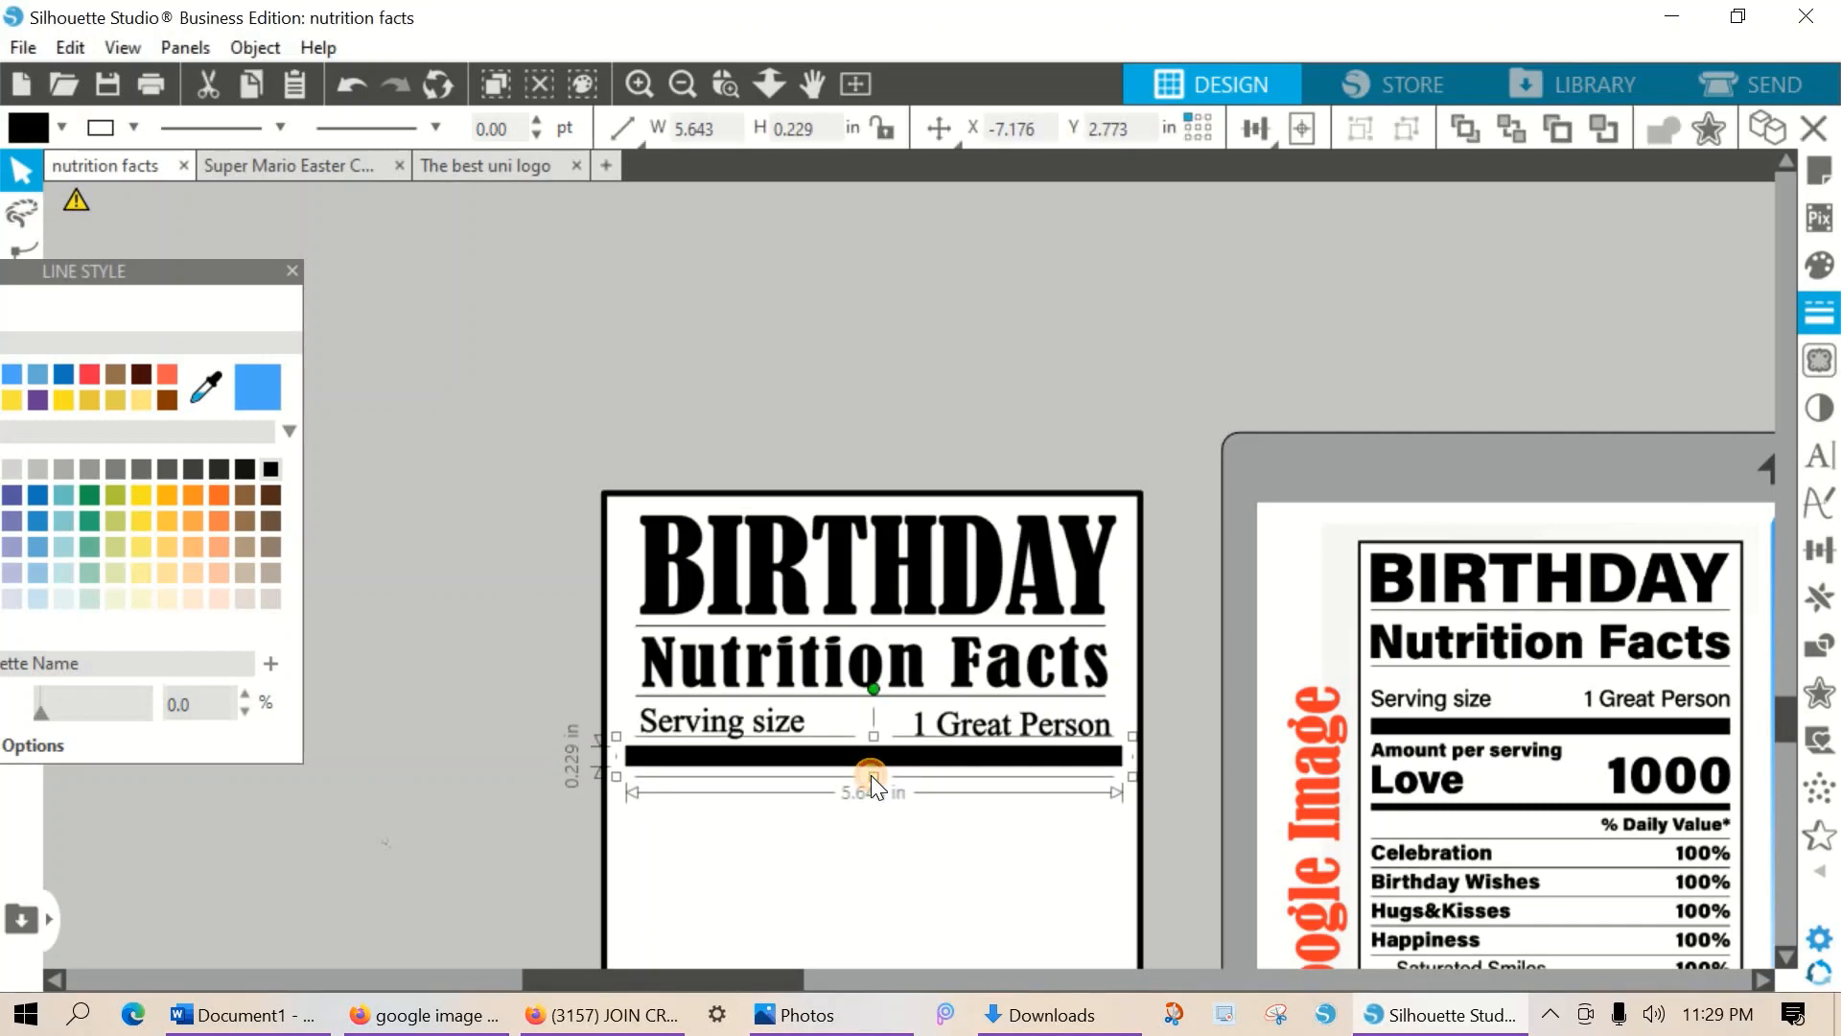
left_click(1015, 360)
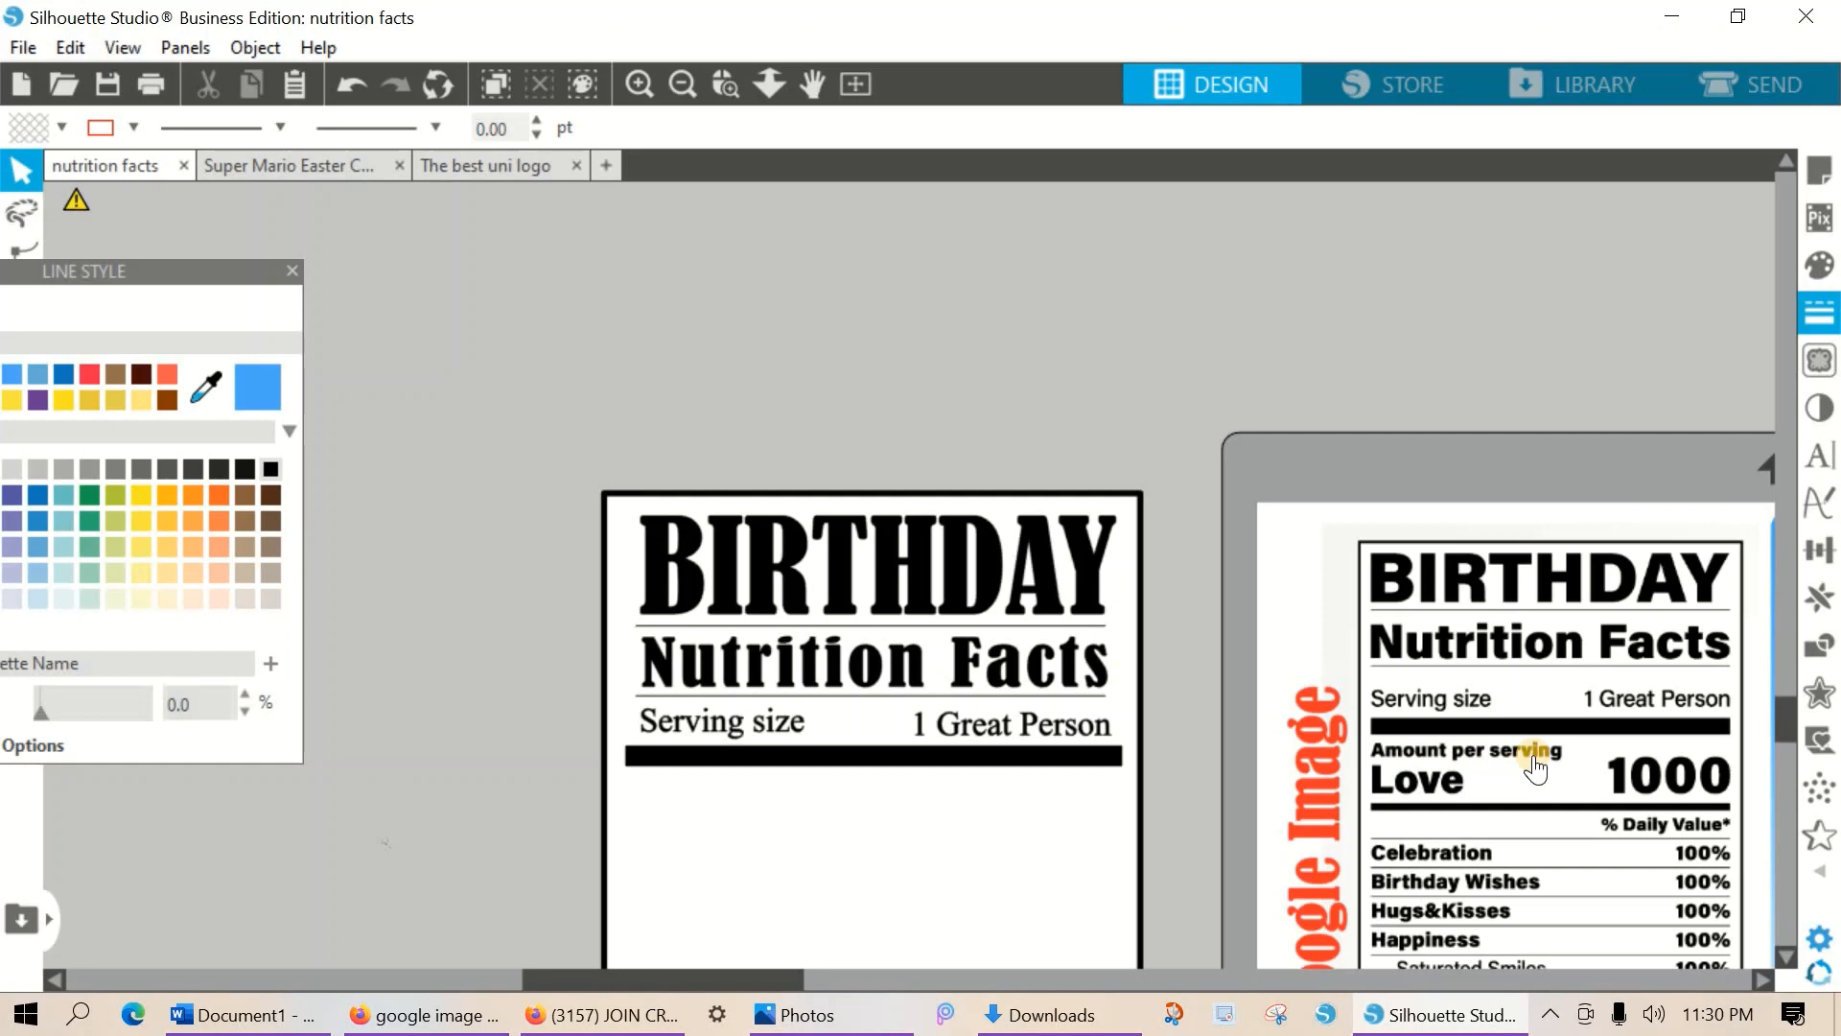
left_click(293, 272)
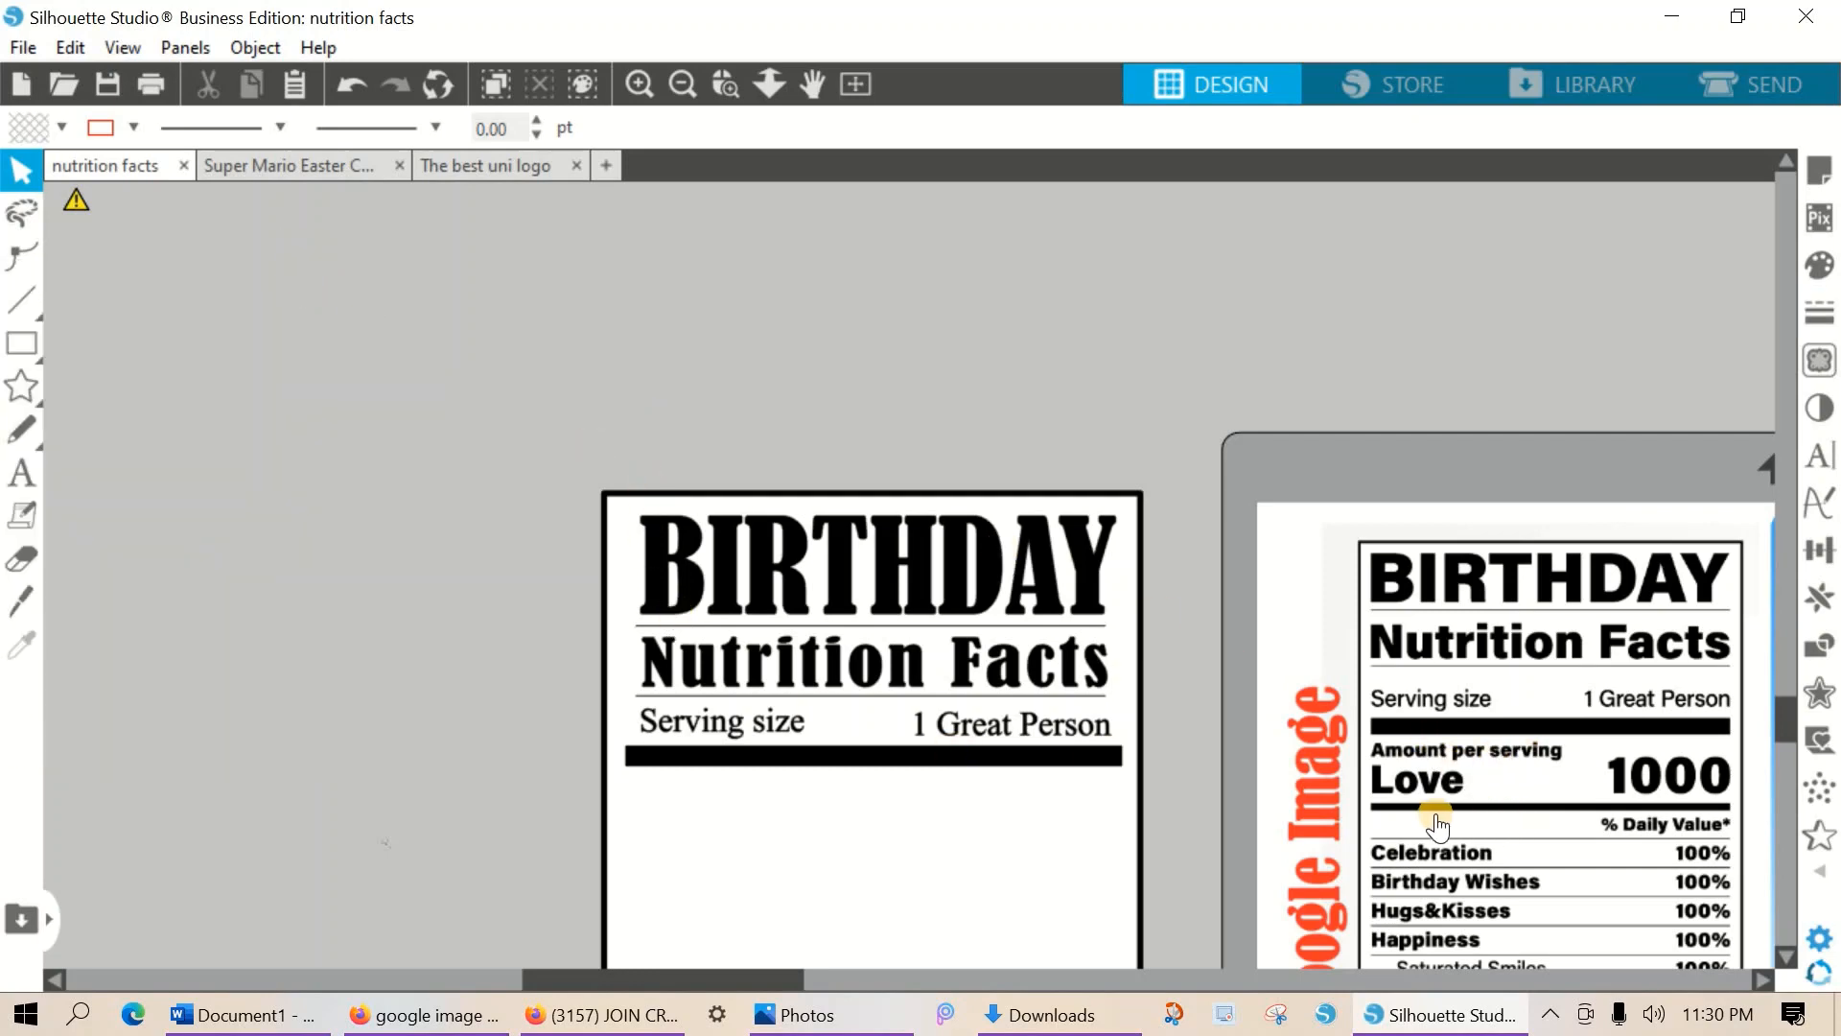
Add the text "Amount per serving" in the area below the black bar.
left_click_drag(1161, 466, 1193, 857)
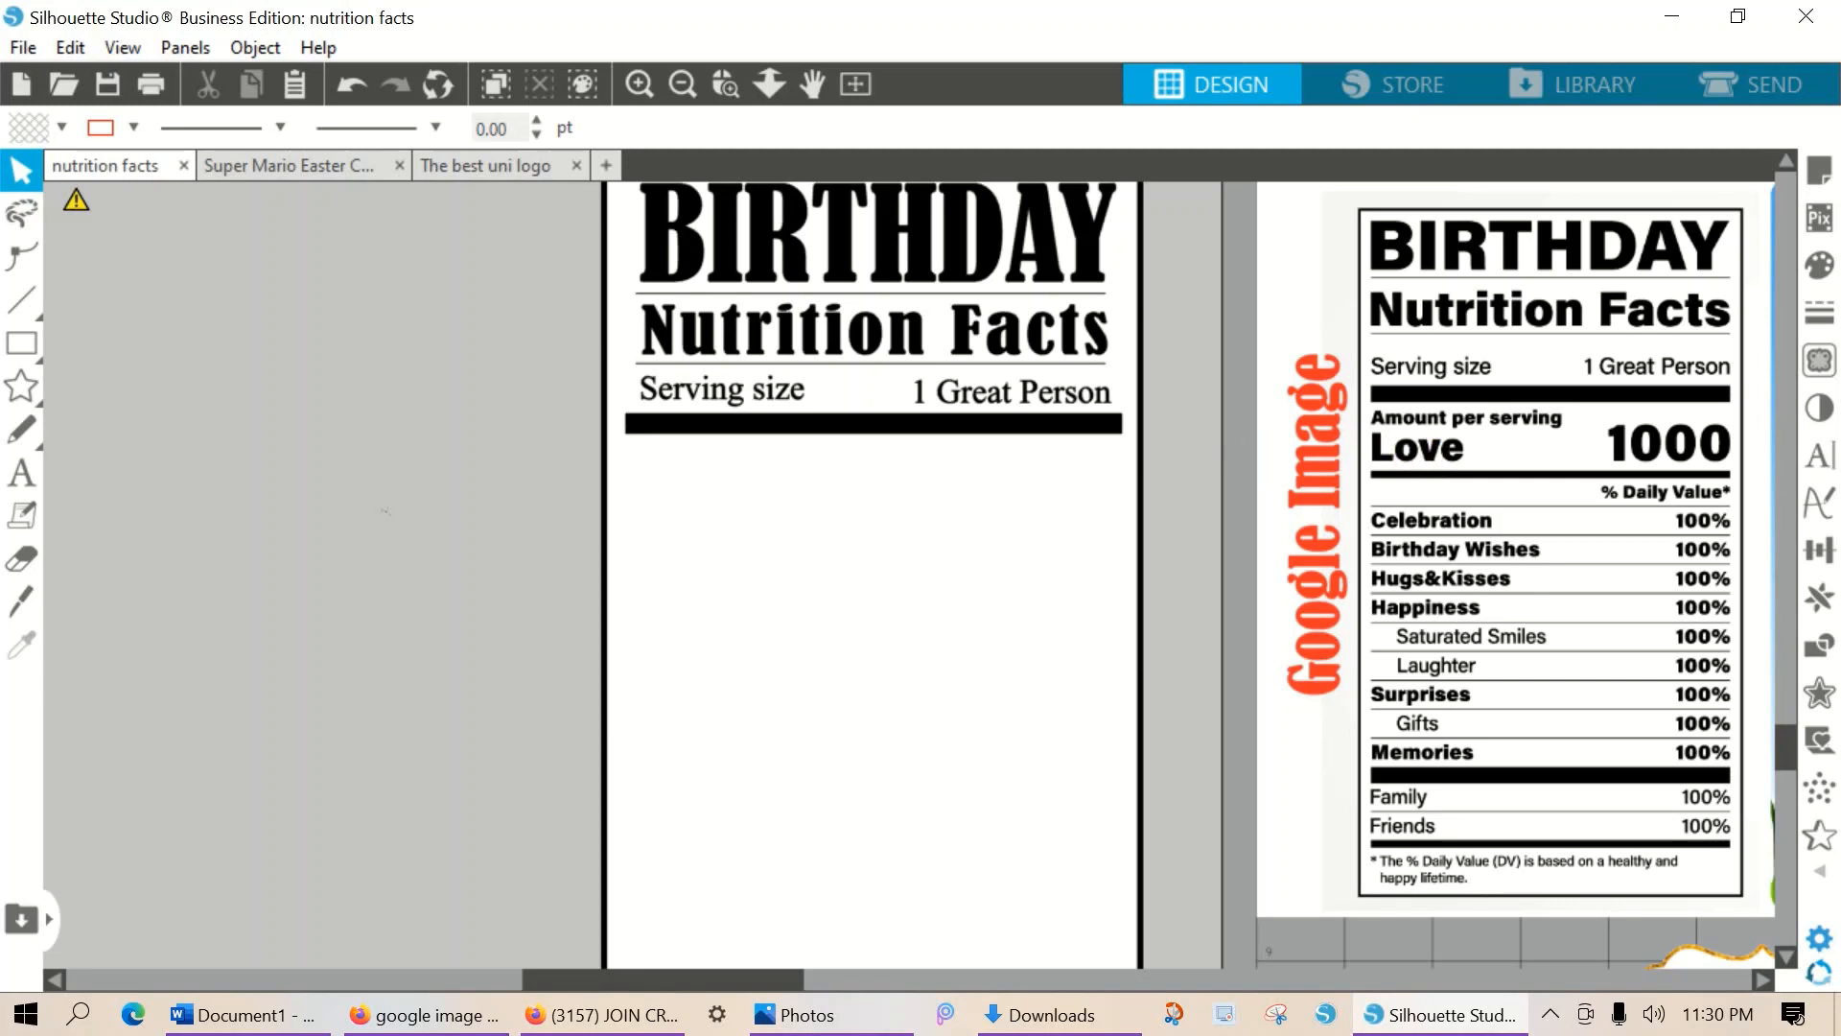
left_click(24, 474)
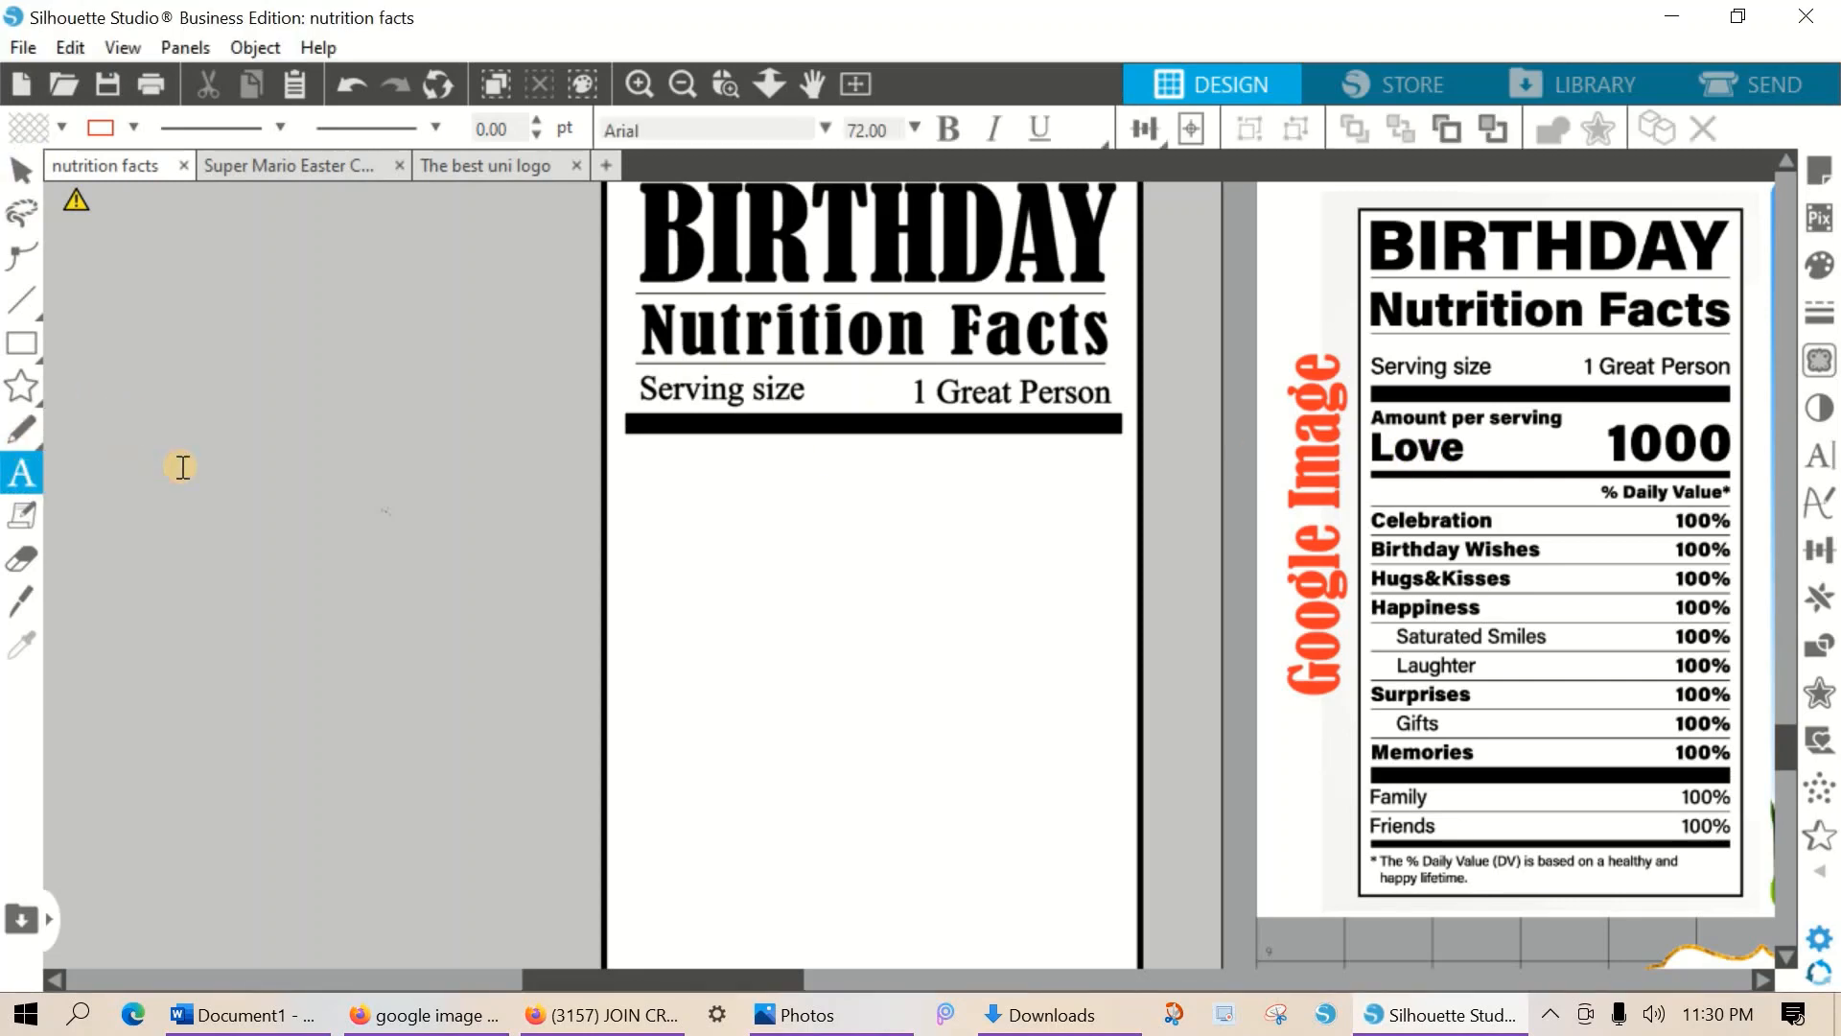
left_click(182, 469)
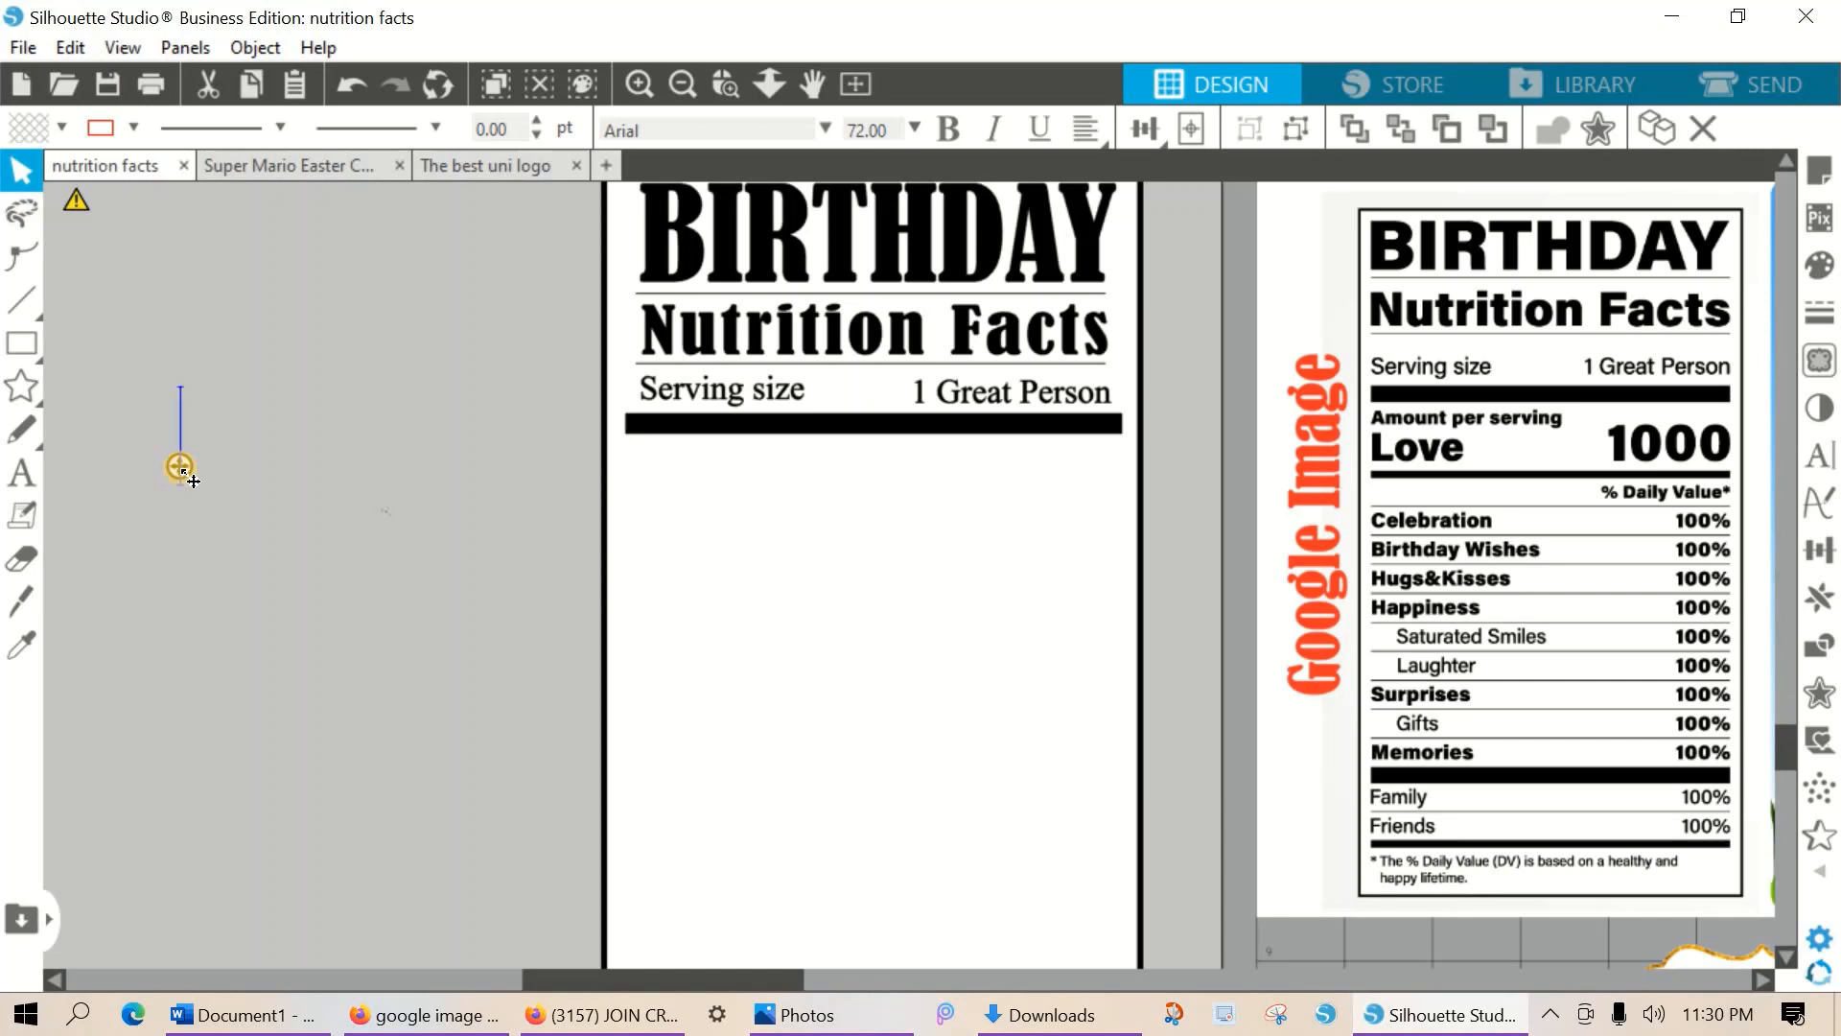
type("Amount")
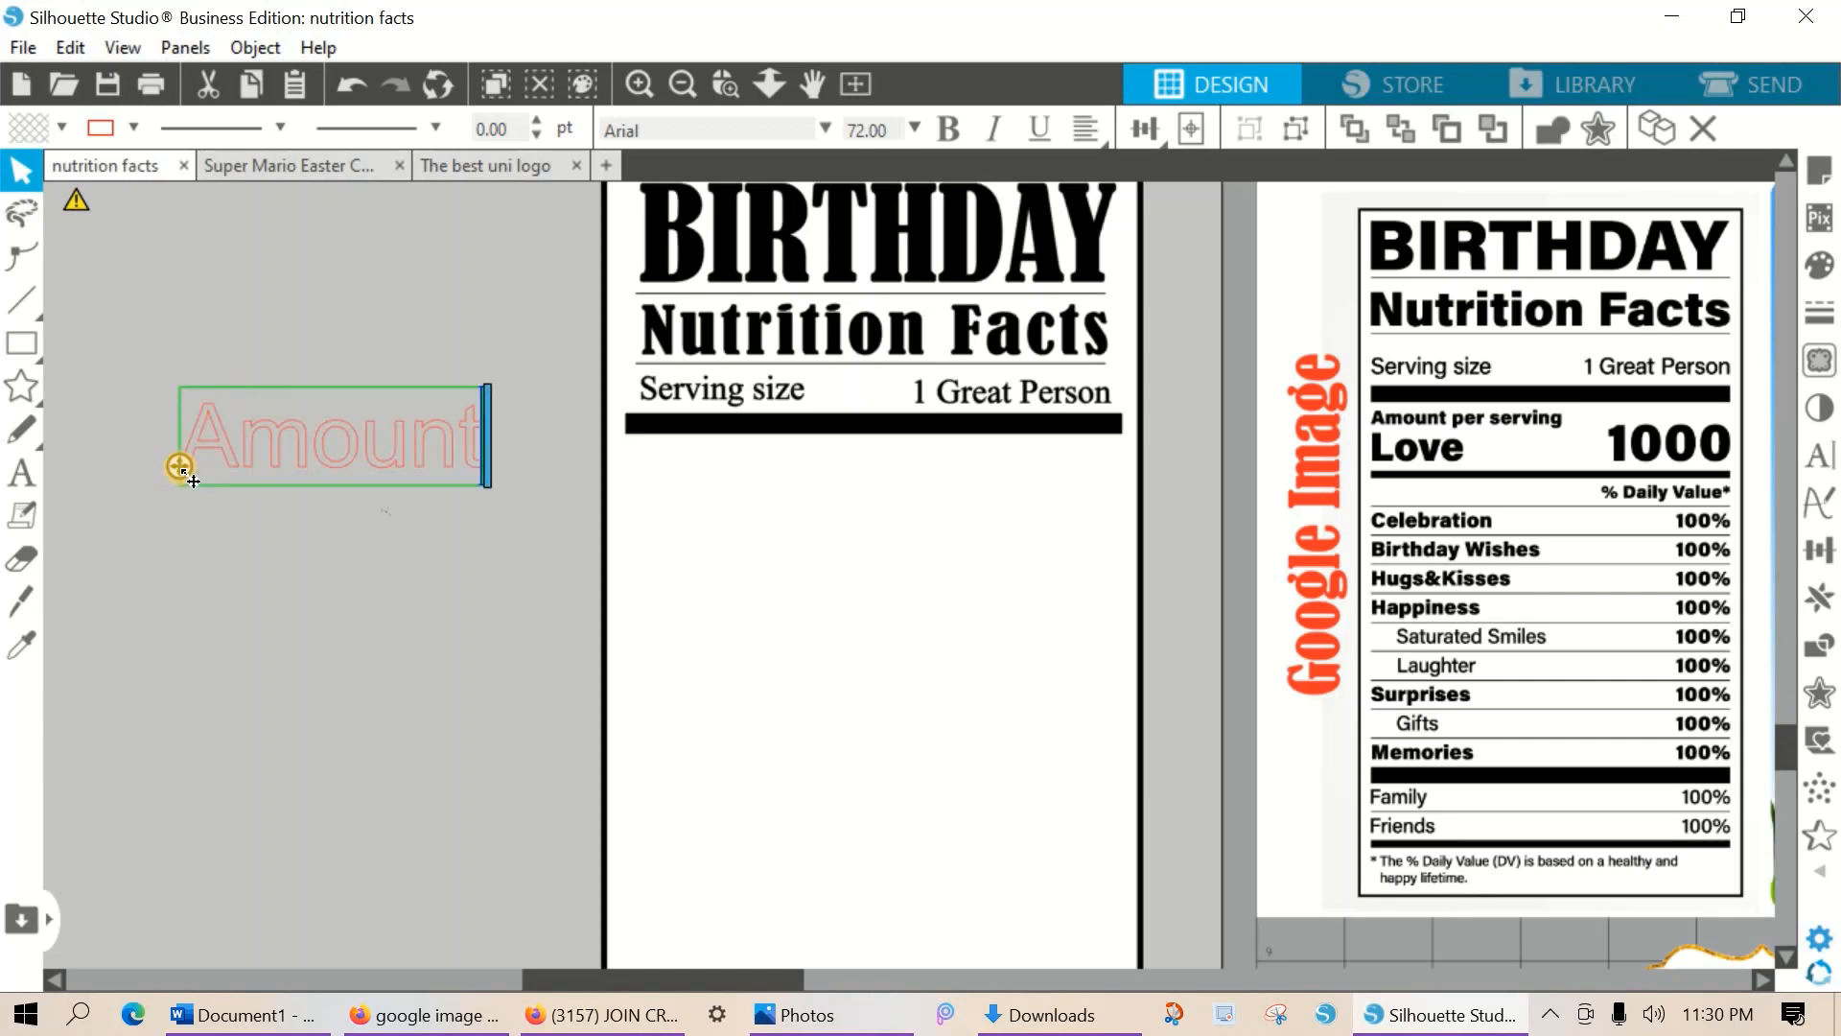
type(" pe")
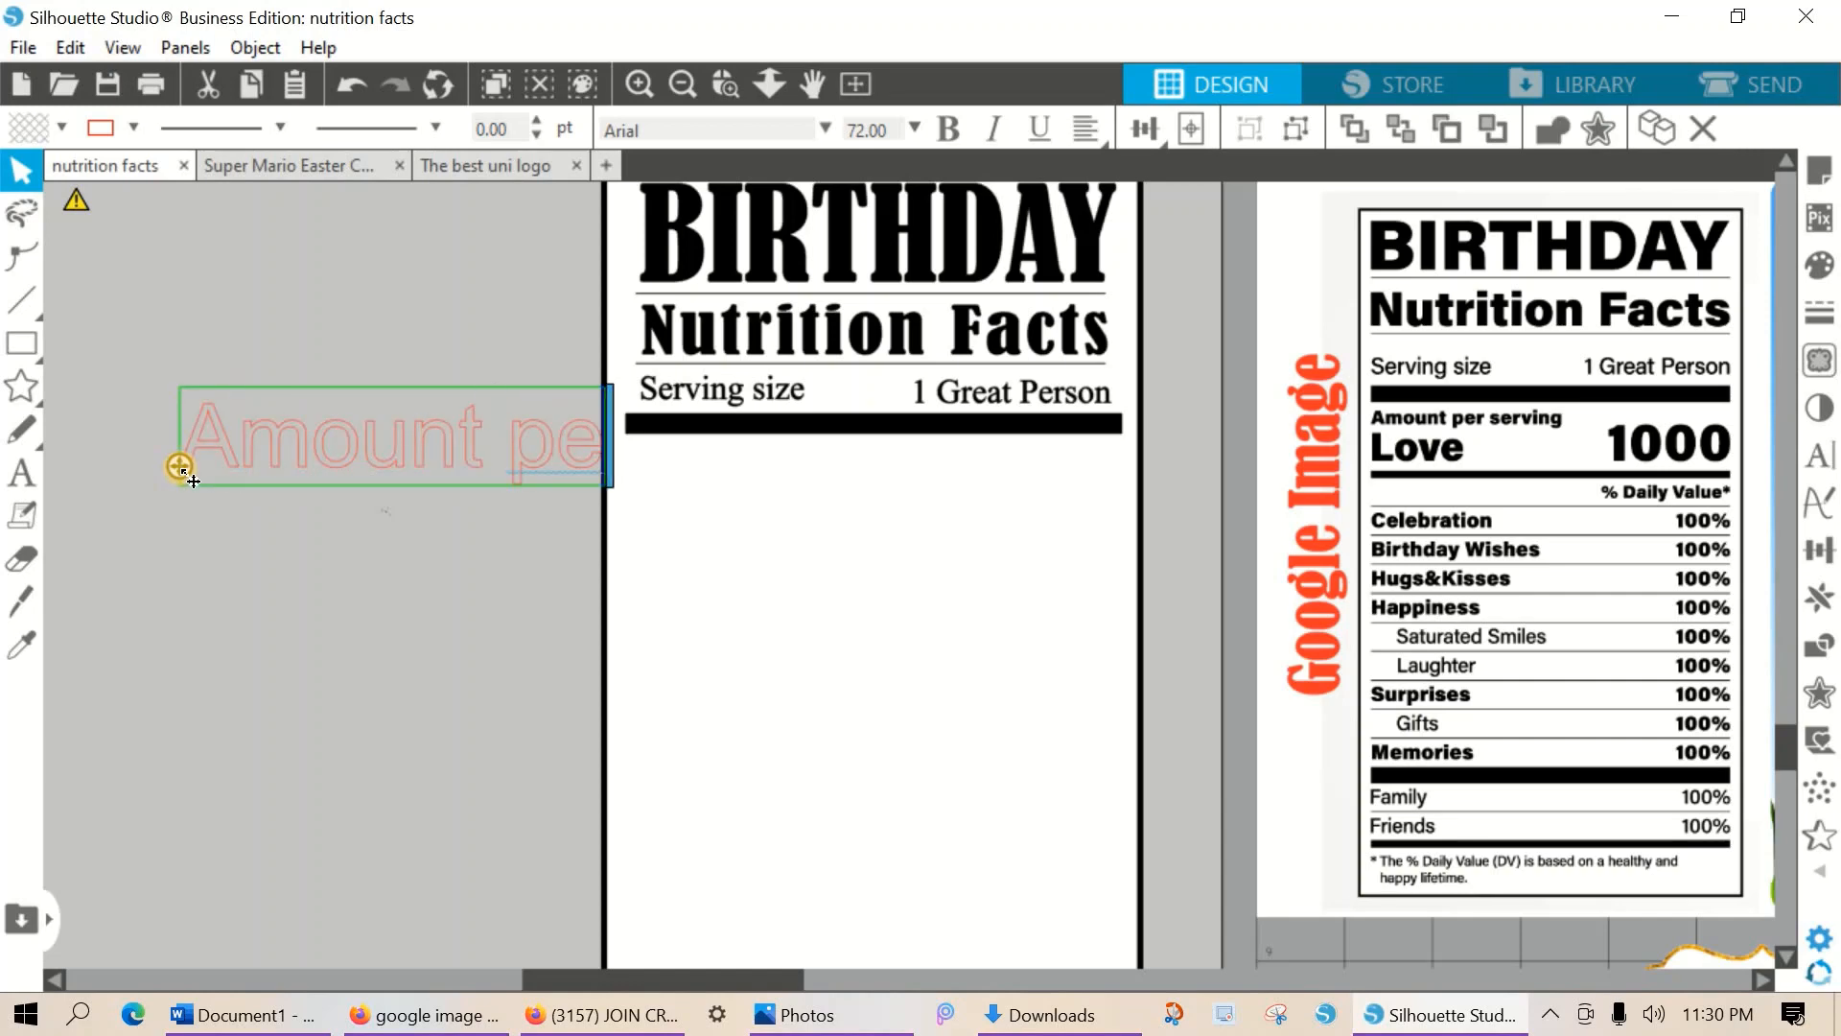
type("r servi")
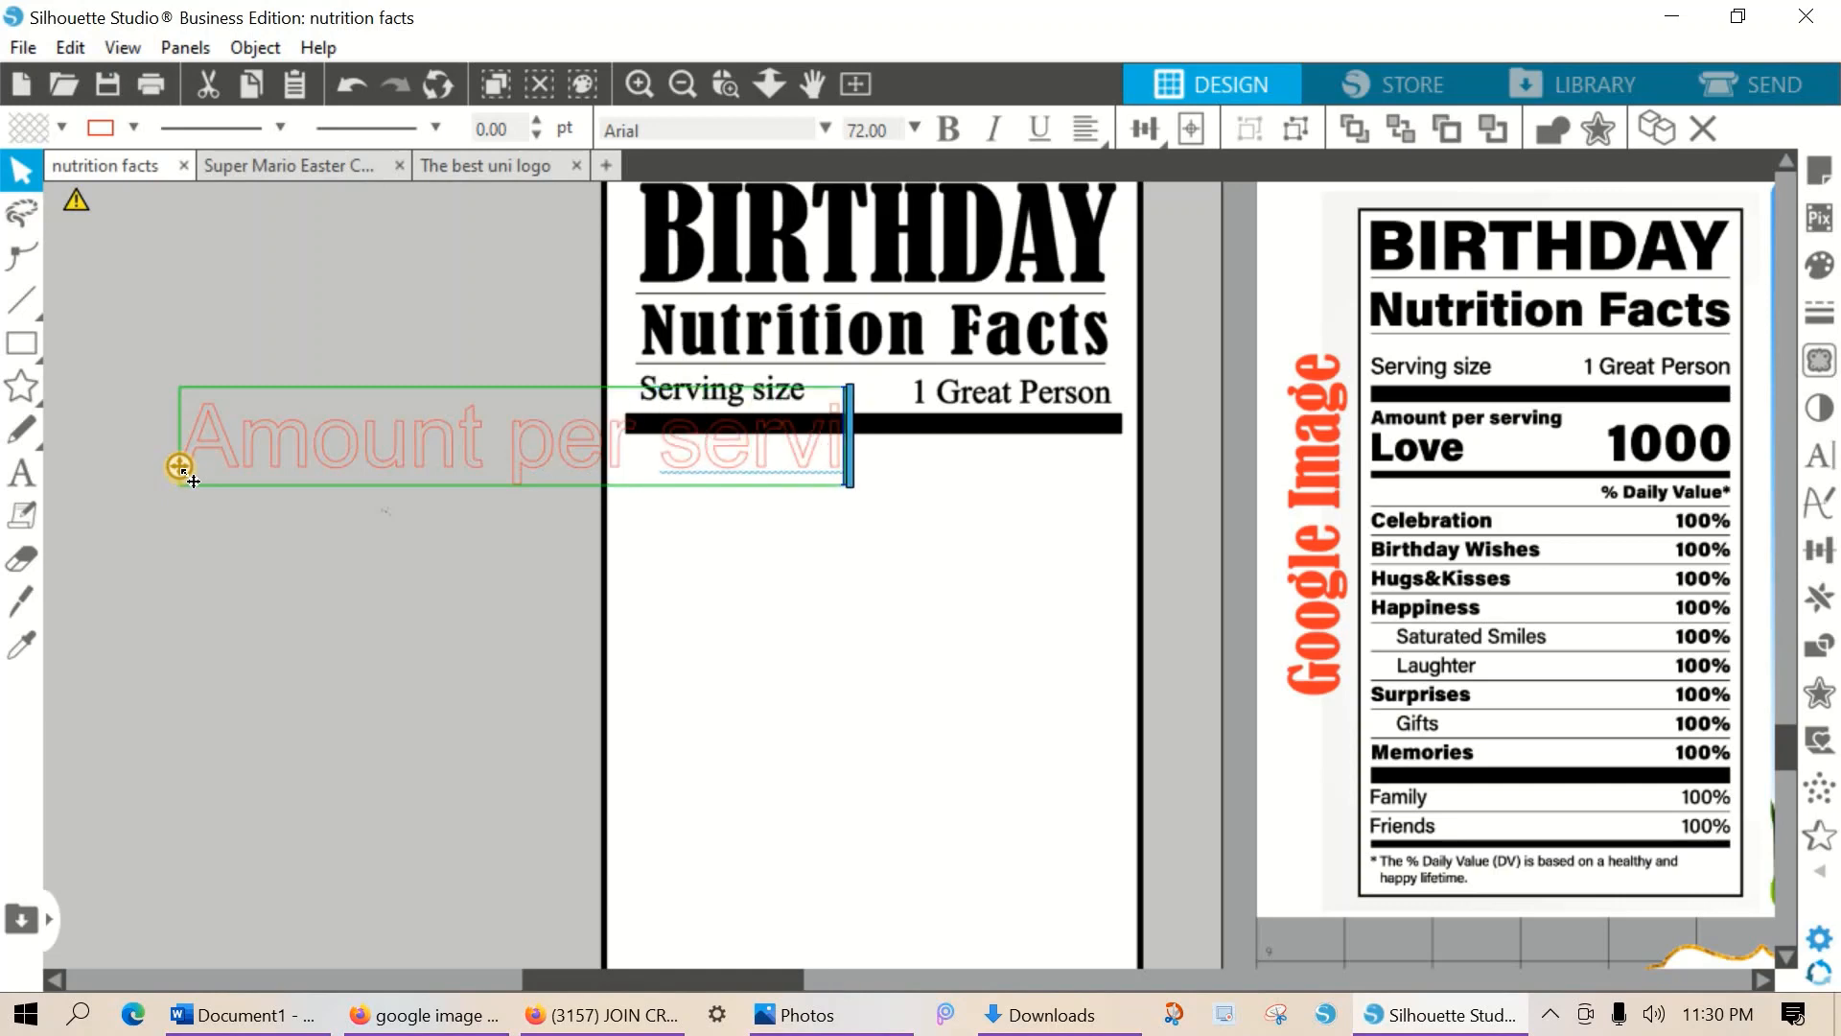
type("ng")
left_click(525, 451)
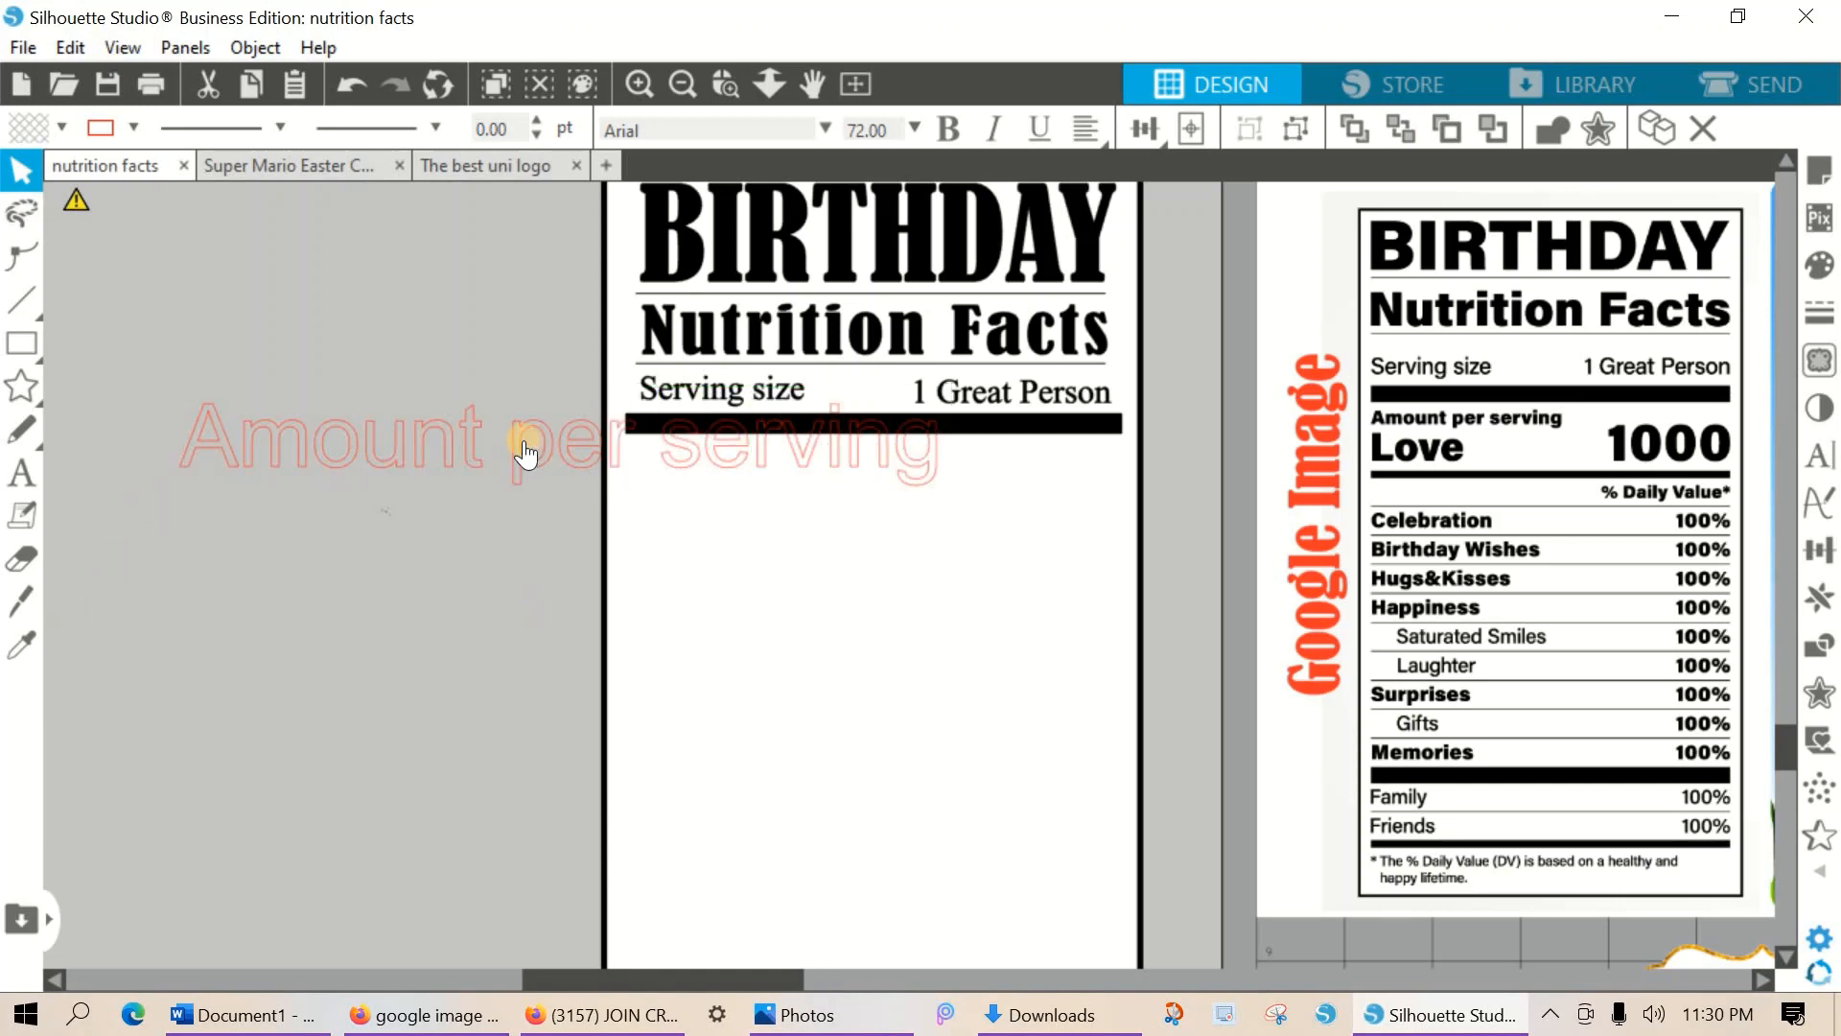
left_click_drag(525, 451, 535, 600)
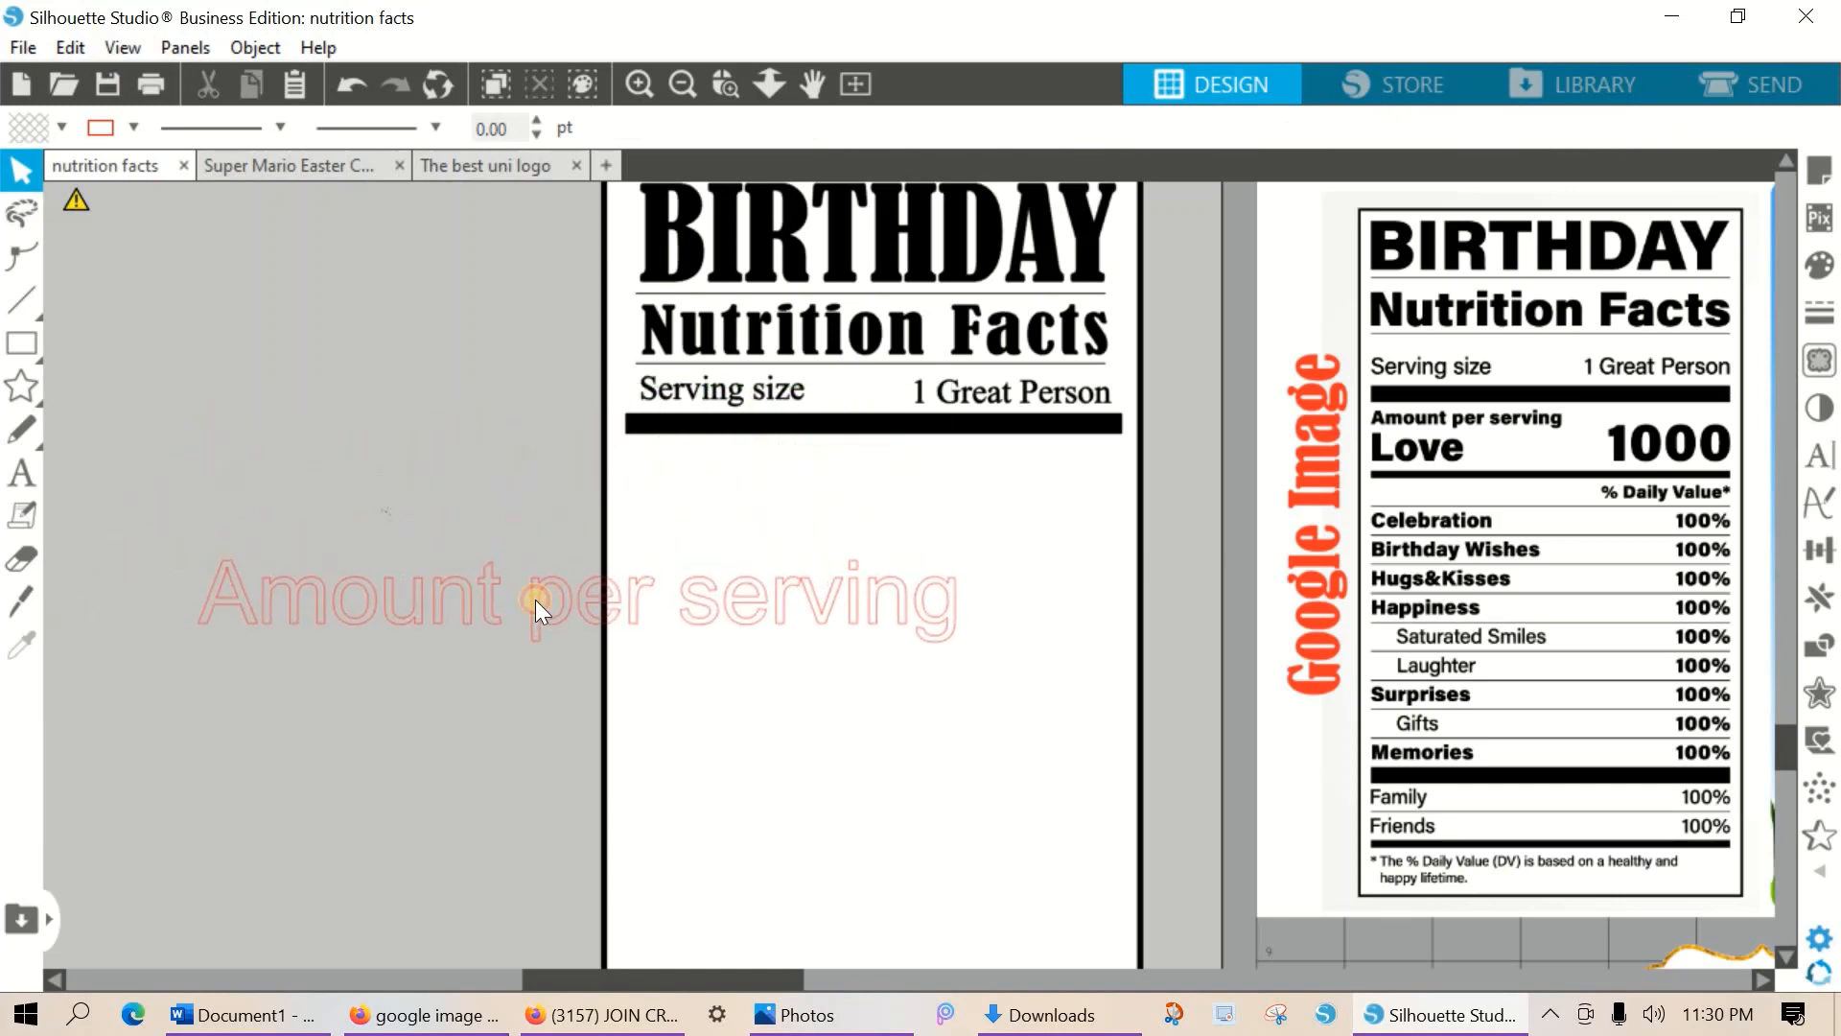
Give the "Amount per serving" text a black fill and a black line colour.
double_click(214, 583)
left_click_drag(214, 584, 1027, 608)
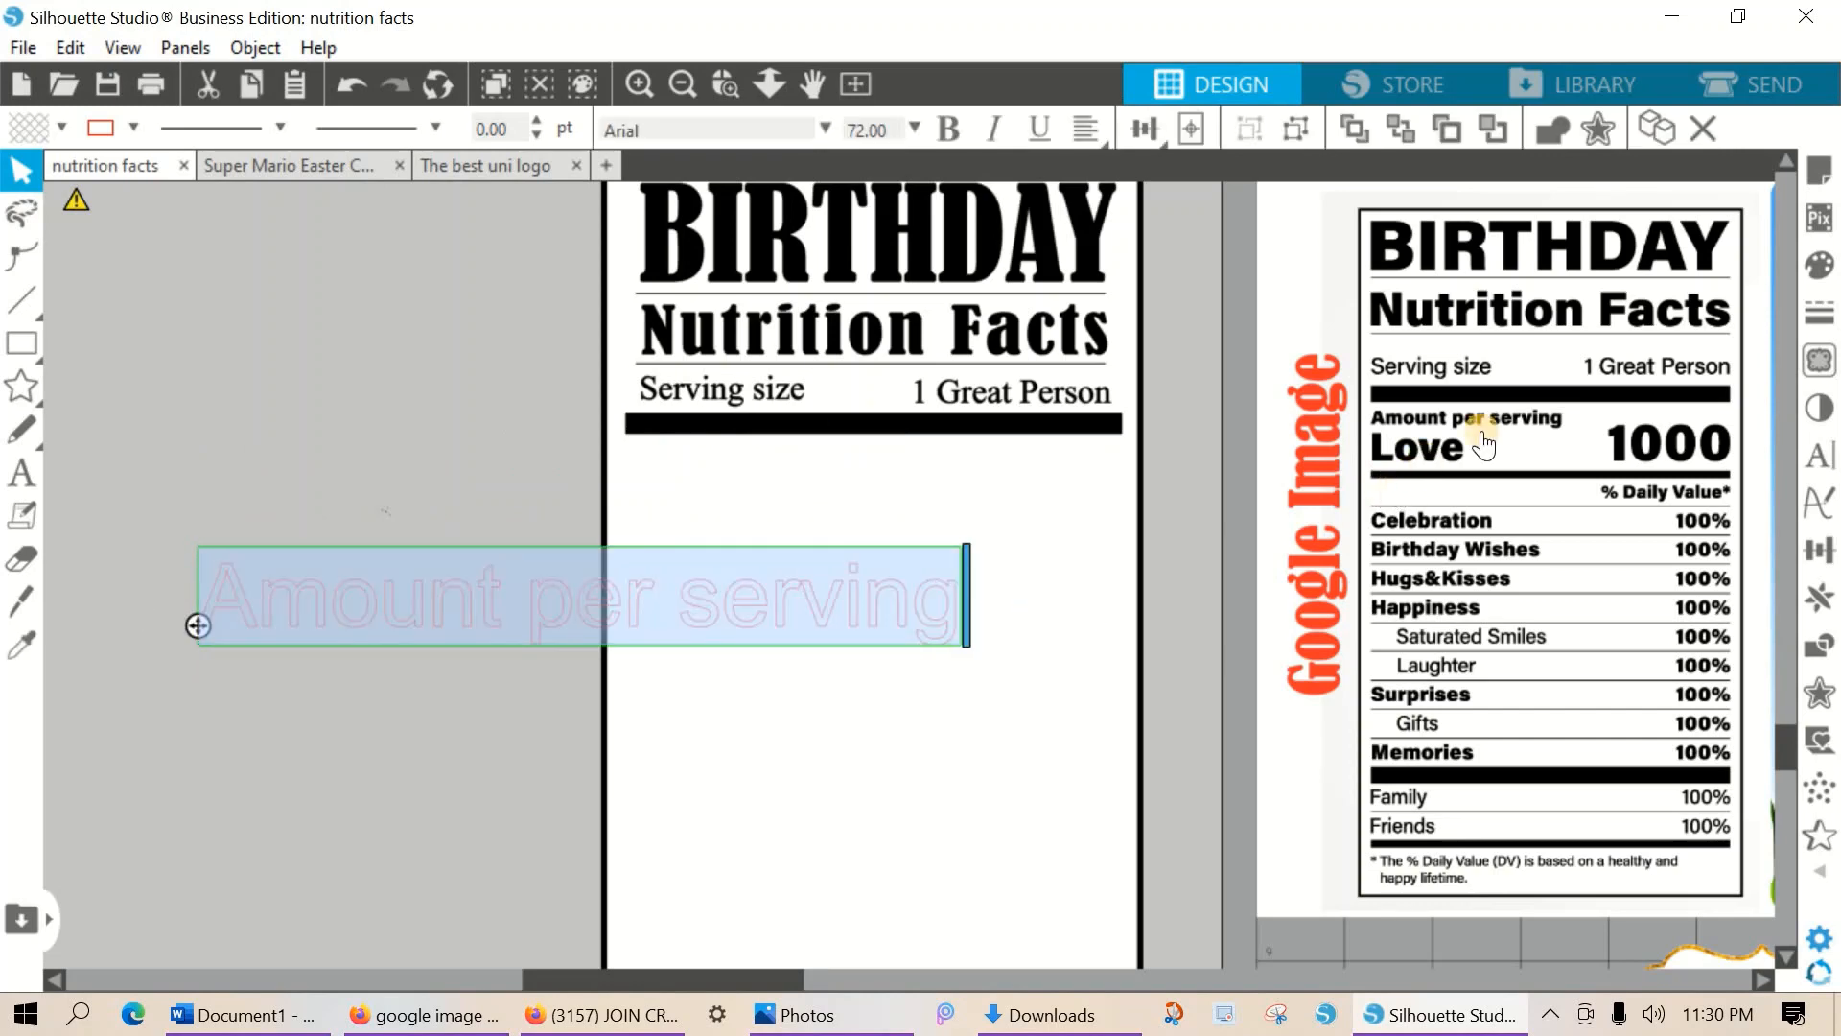
left_click(1819, 265)
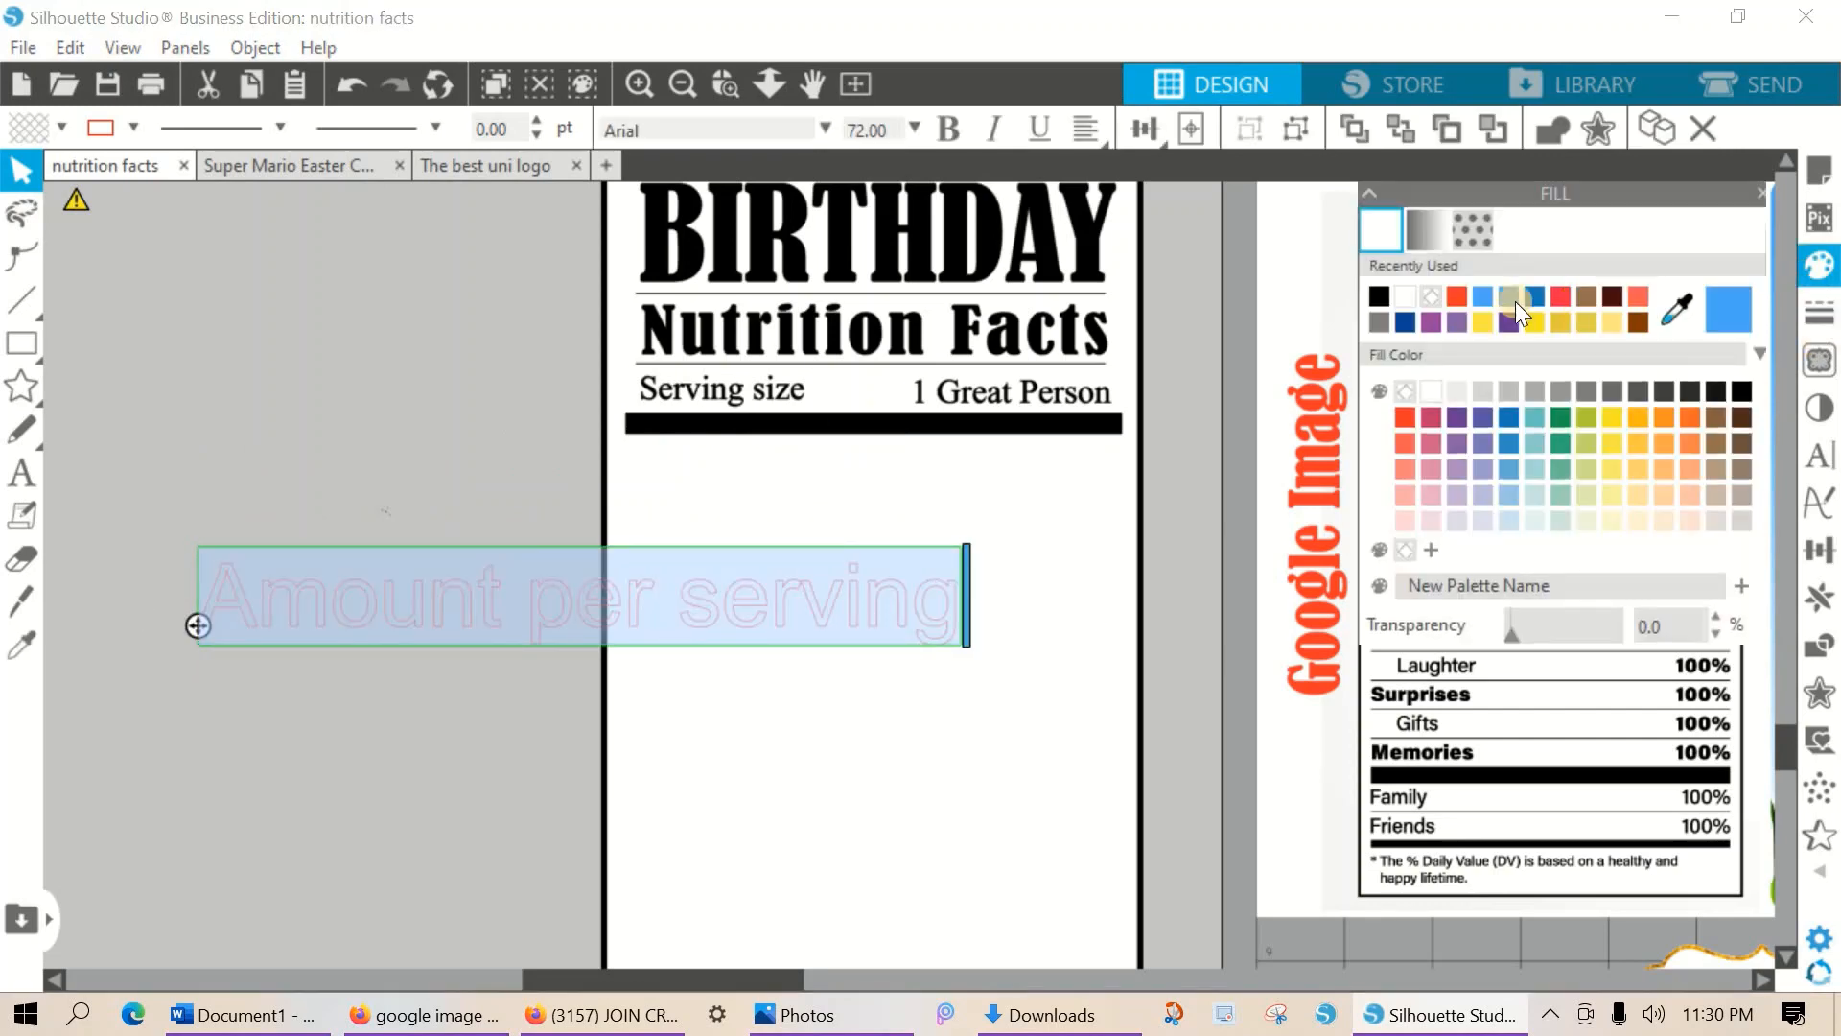
left_click(1377, 295)
left_click(1819, 312)
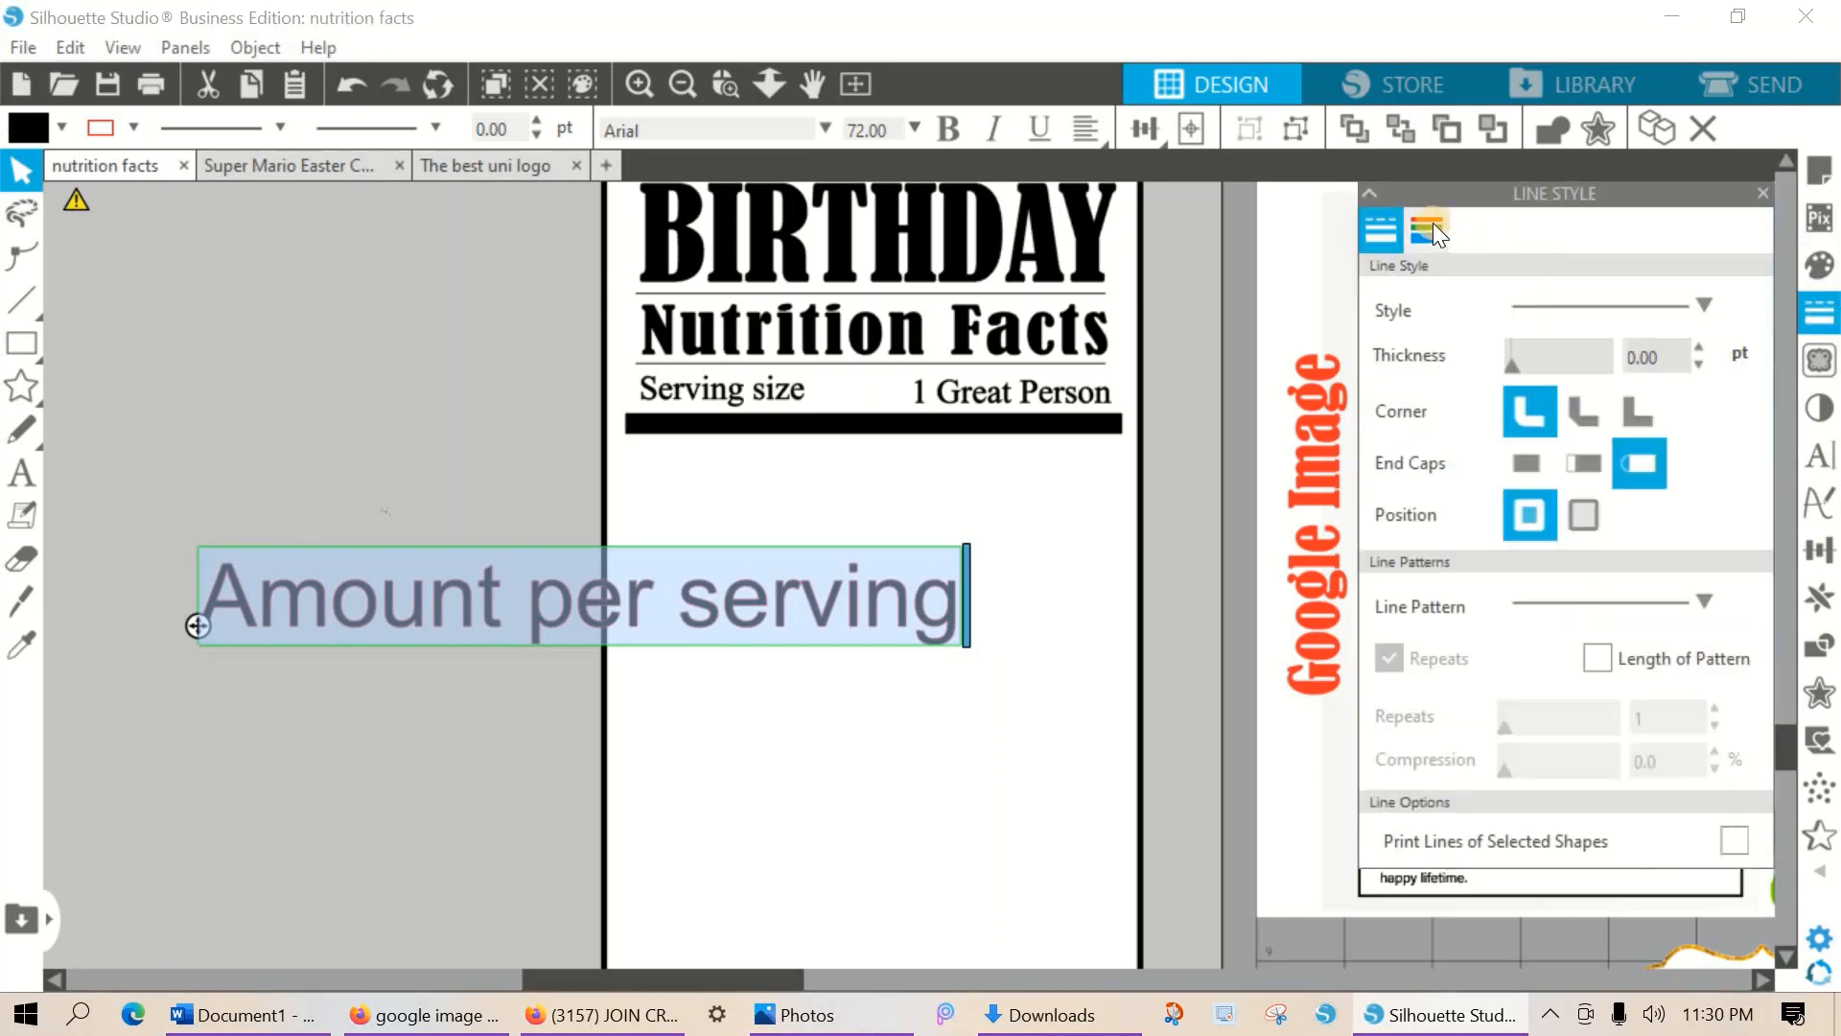
left_click(1427, 230)
left_click(257, 790)
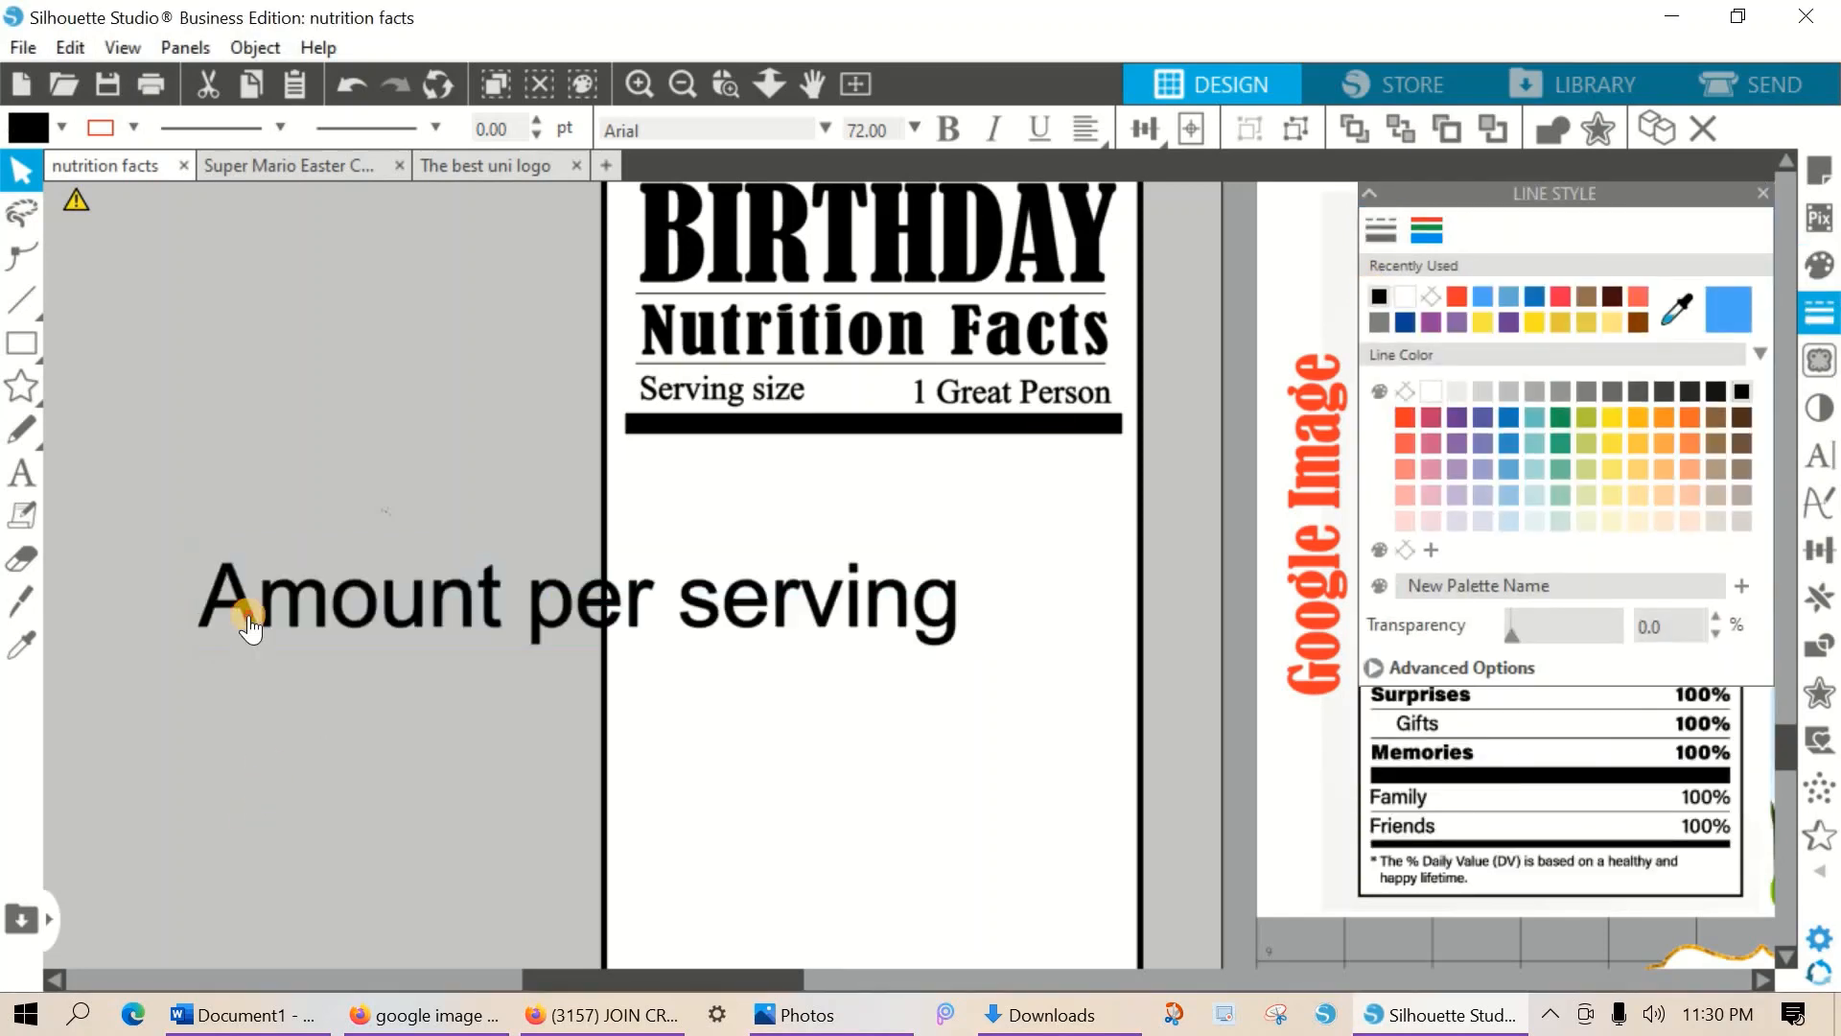
Shrink "Amount per serving" to about 2.26 in wide and place it directly under the black bar at the label's left edge.
left_click(213, 571)
left_click_drag(190, 532, 753, 662)
left_click_drag(1539, 230, 93, 250)
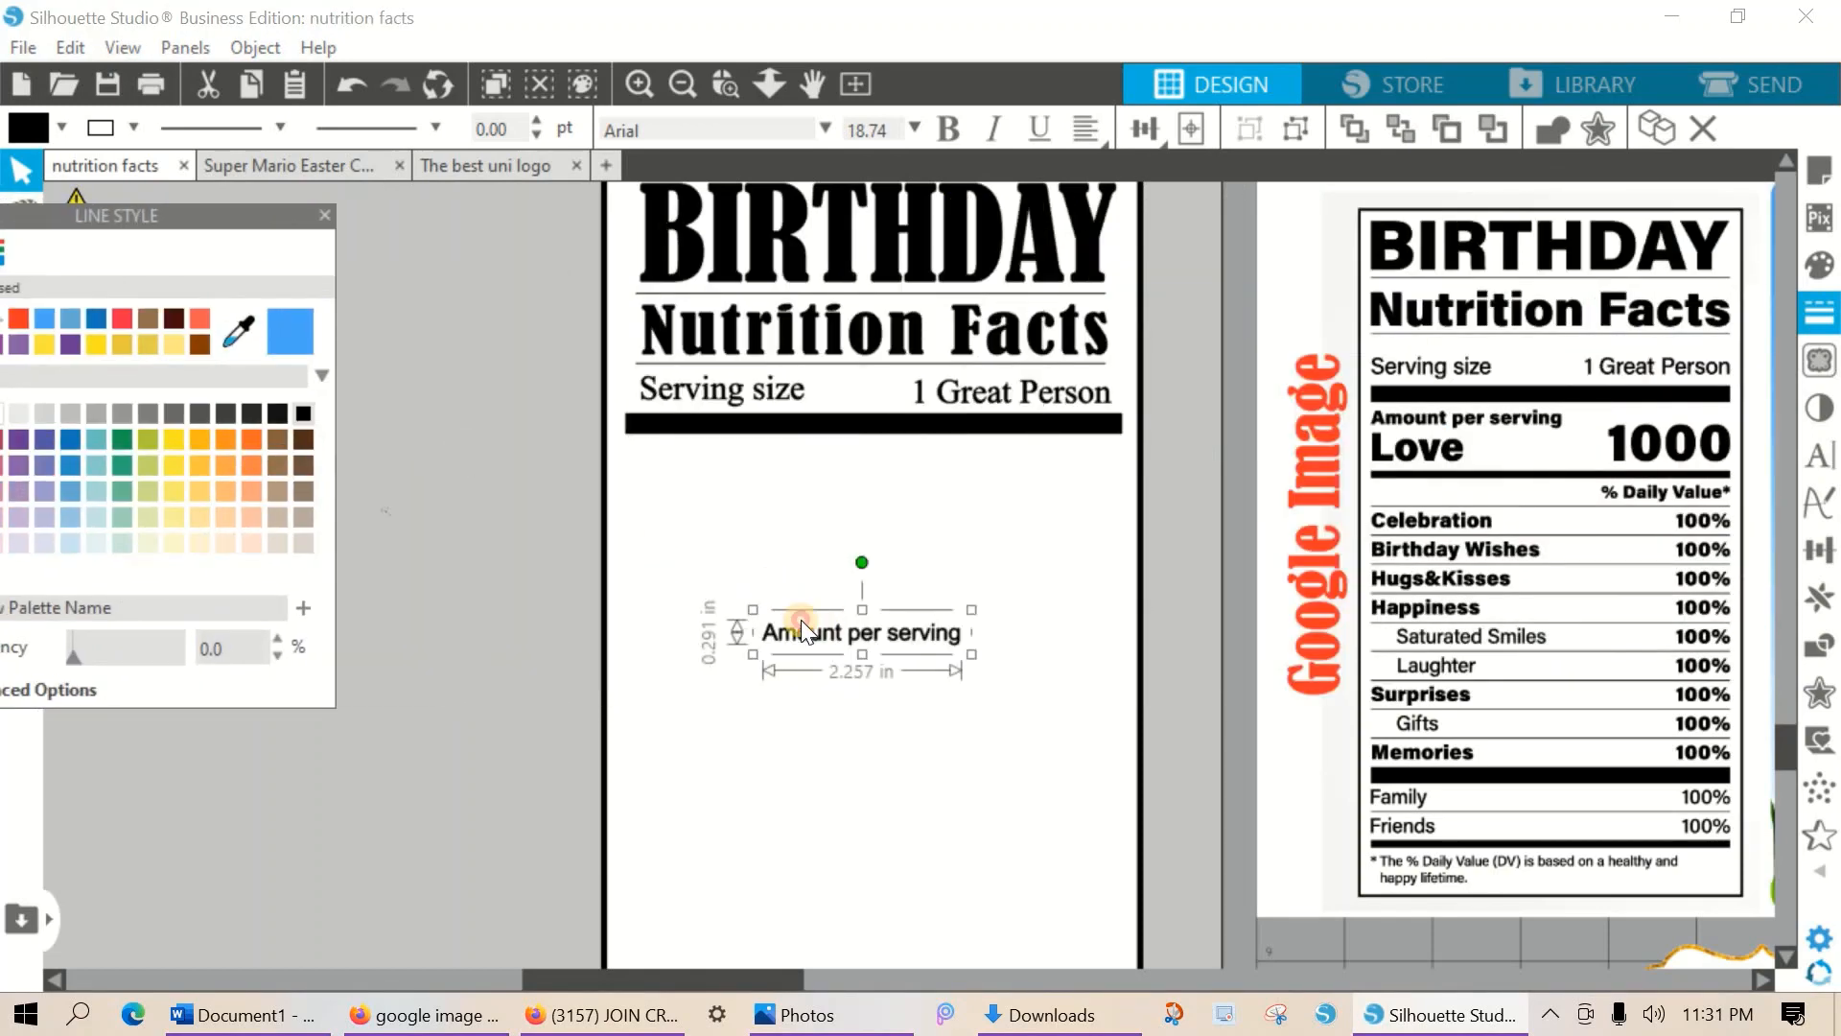
left_click_drag(802, 623, 688, 456)
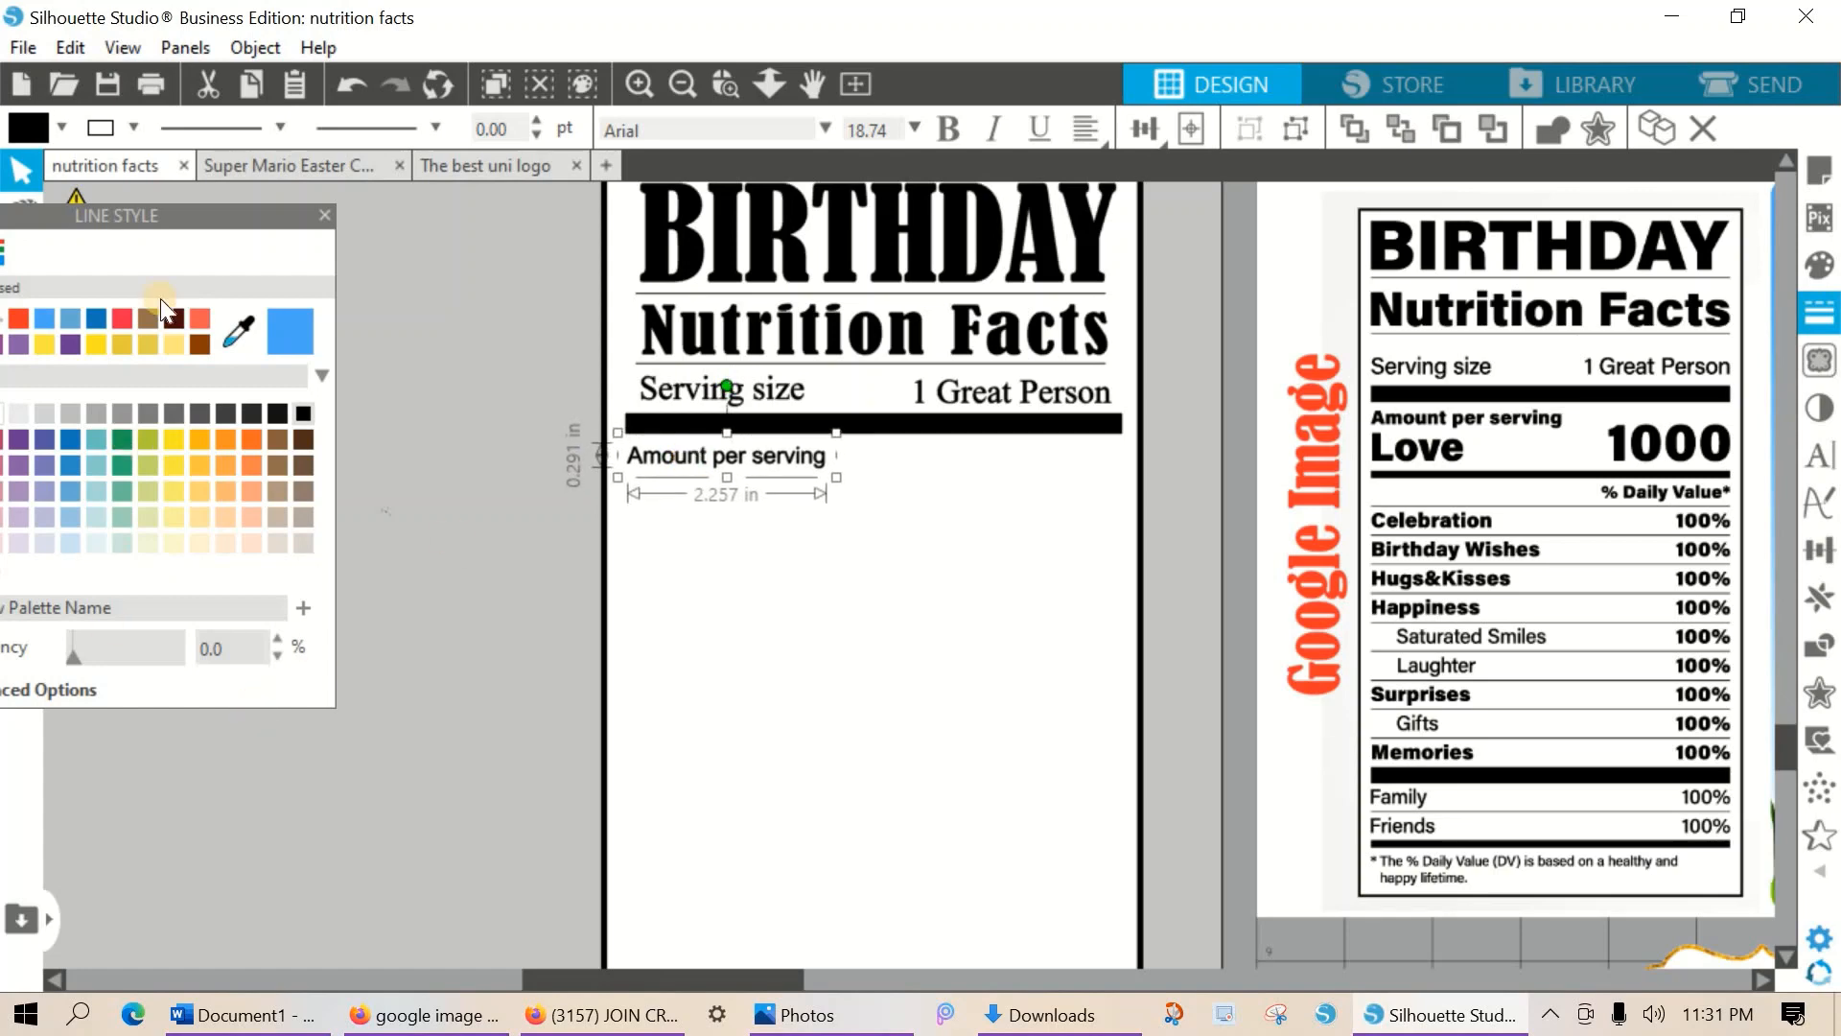
Add the text "Love" in the empty area beside the label.
left_click_drag(211, 217, 430, 203)
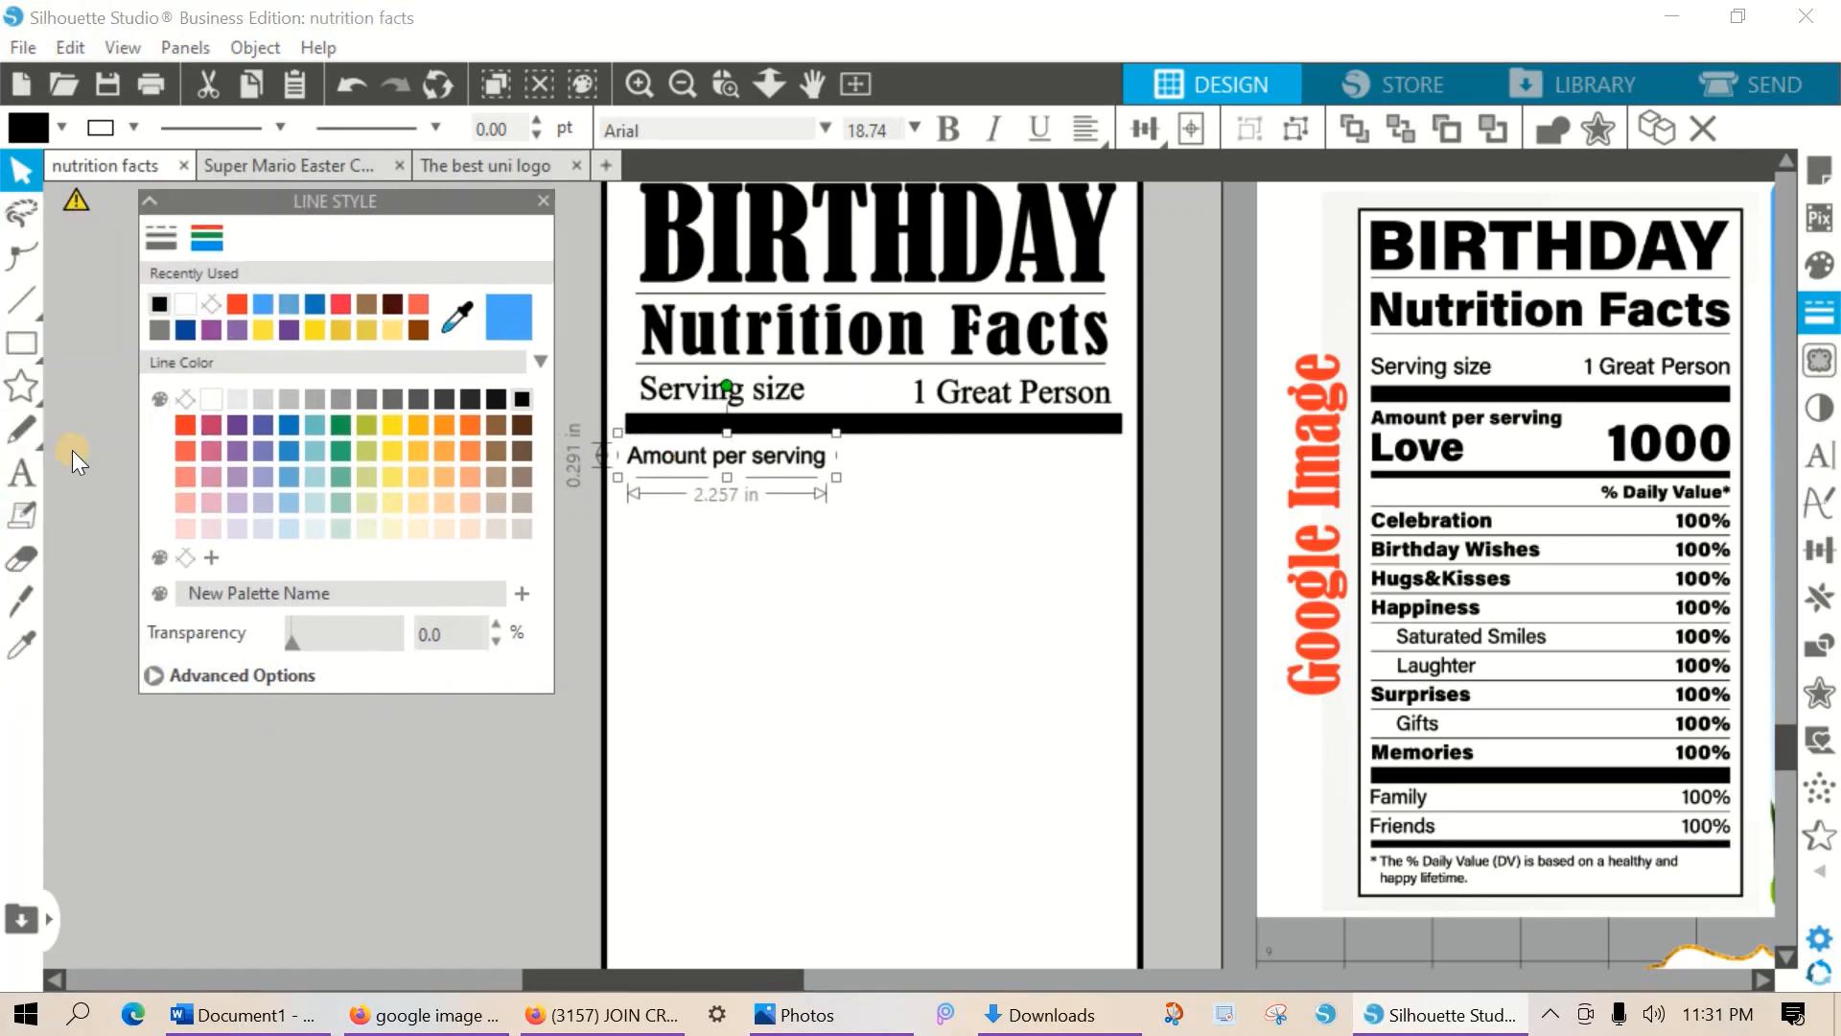
left_click(21, 475)
left_click(297, 772)
type("LO")
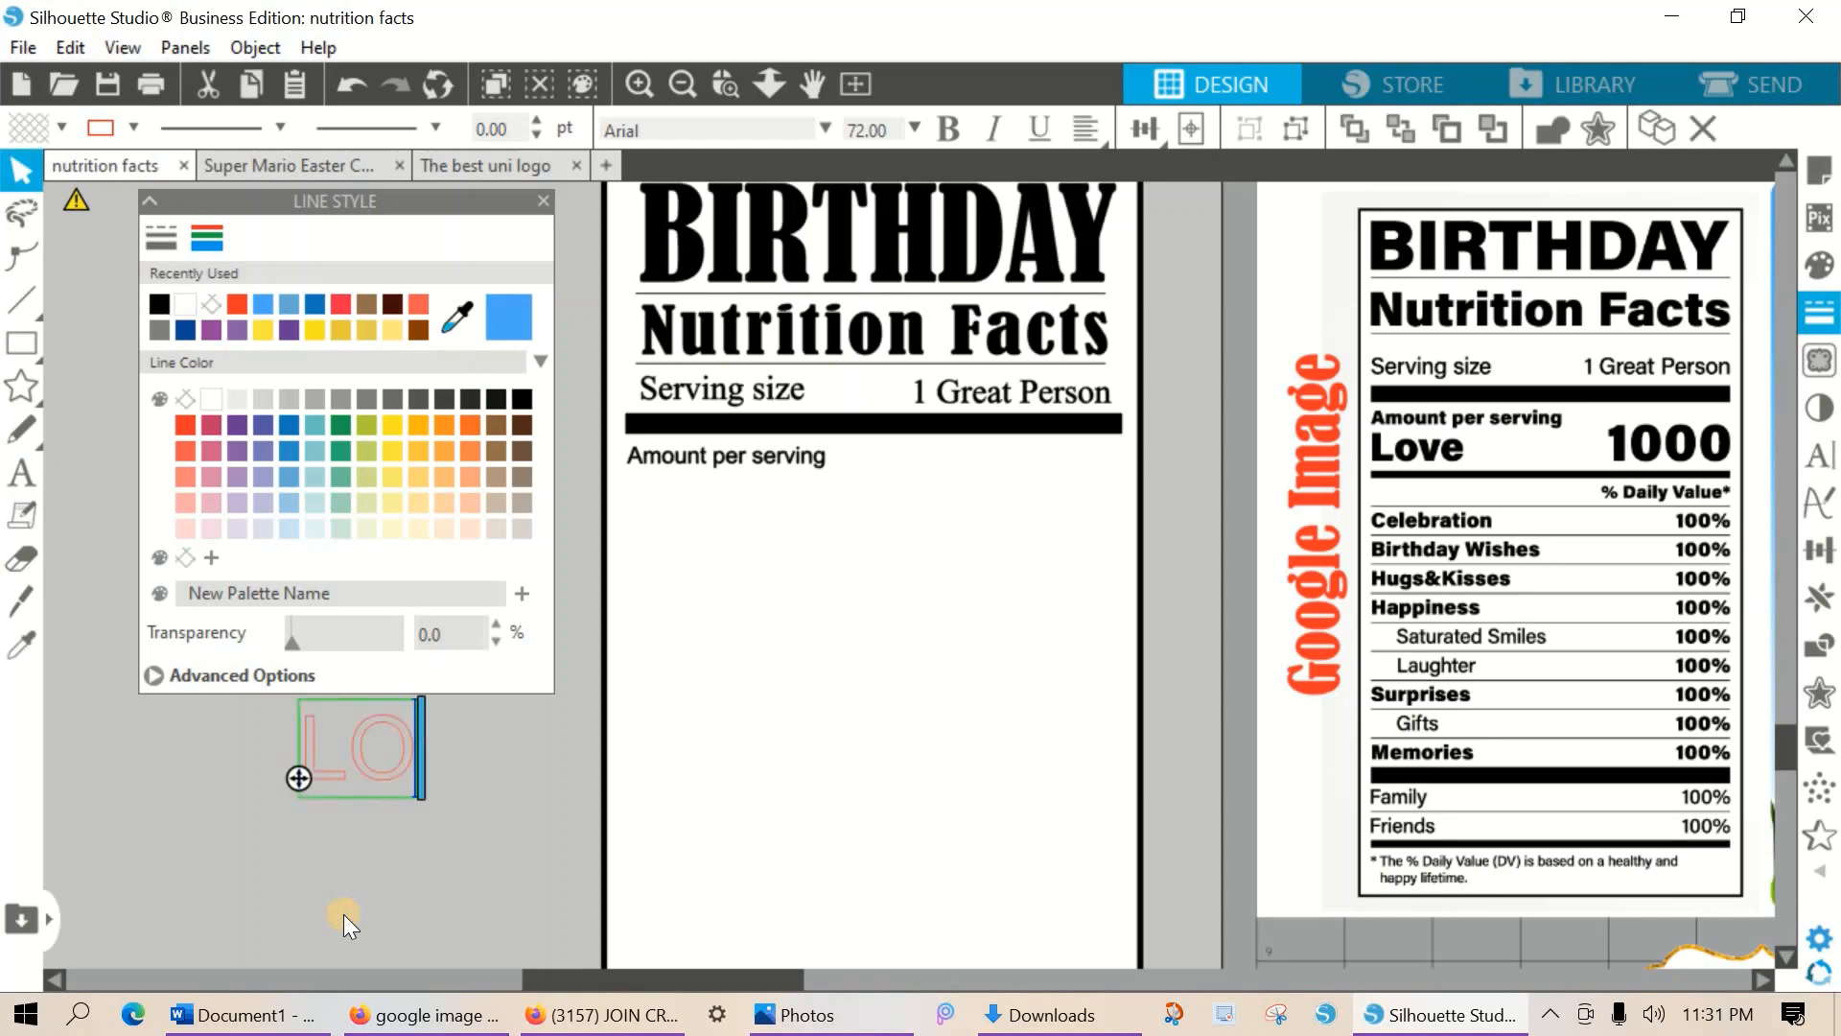
type("VE")
key("BackSpace")
key("BackSpace")
key("BackSpace")
key("BackSpace")
type("Love")
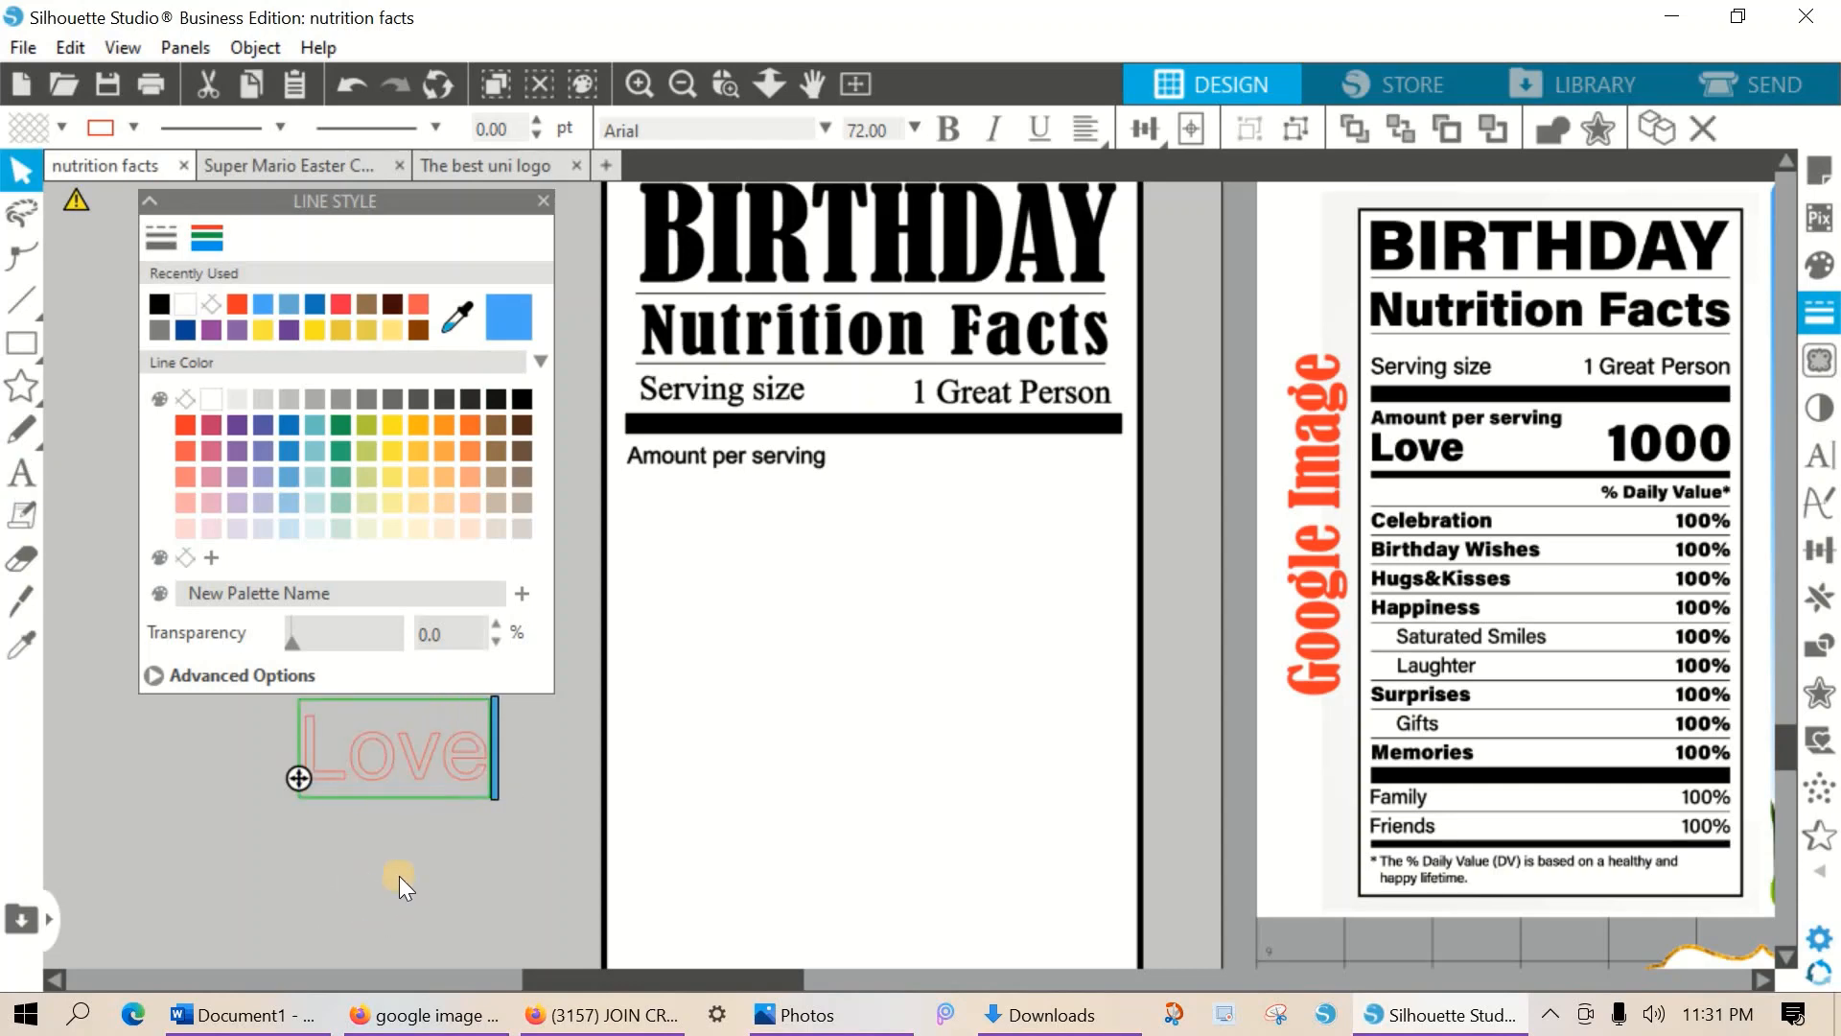
left_click(468, 830)
Scale "Love" to about 1.71 in wide and place it directly below "Amount per serving".
left_click(472, 759)
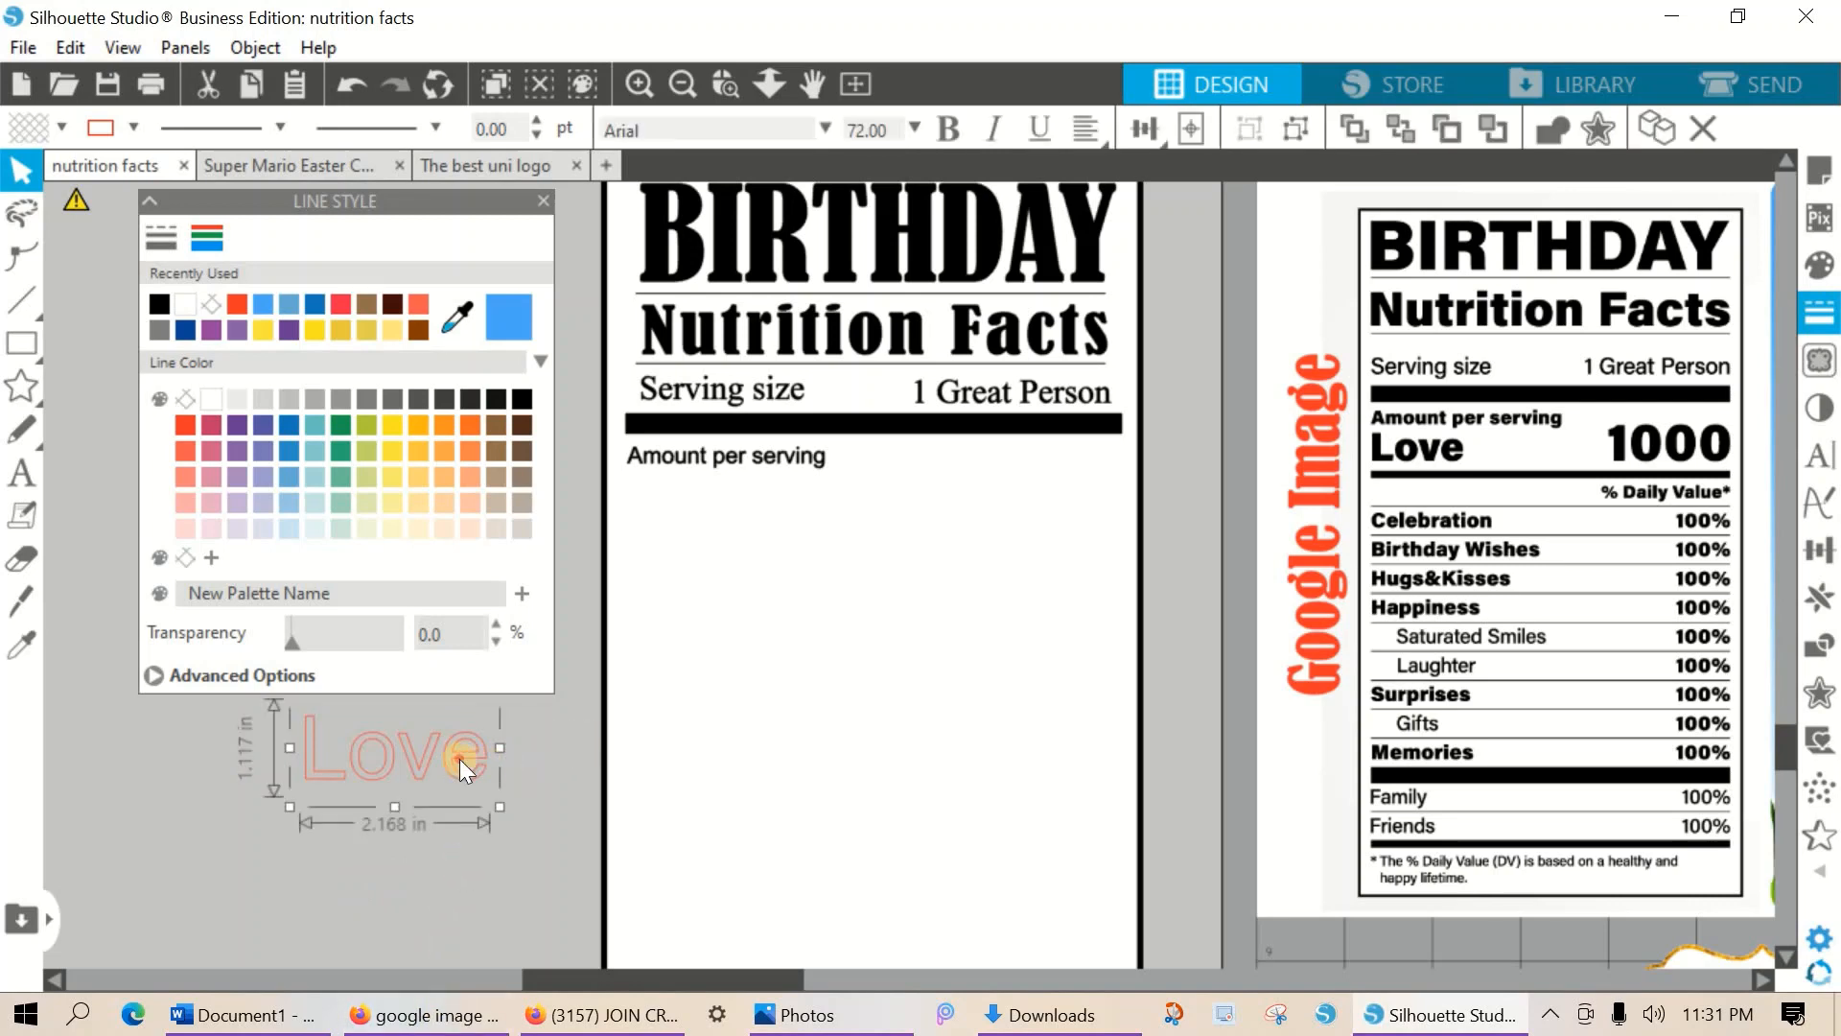
left_click_drag(459, 758, 756, 510)
left_click(345, 84)
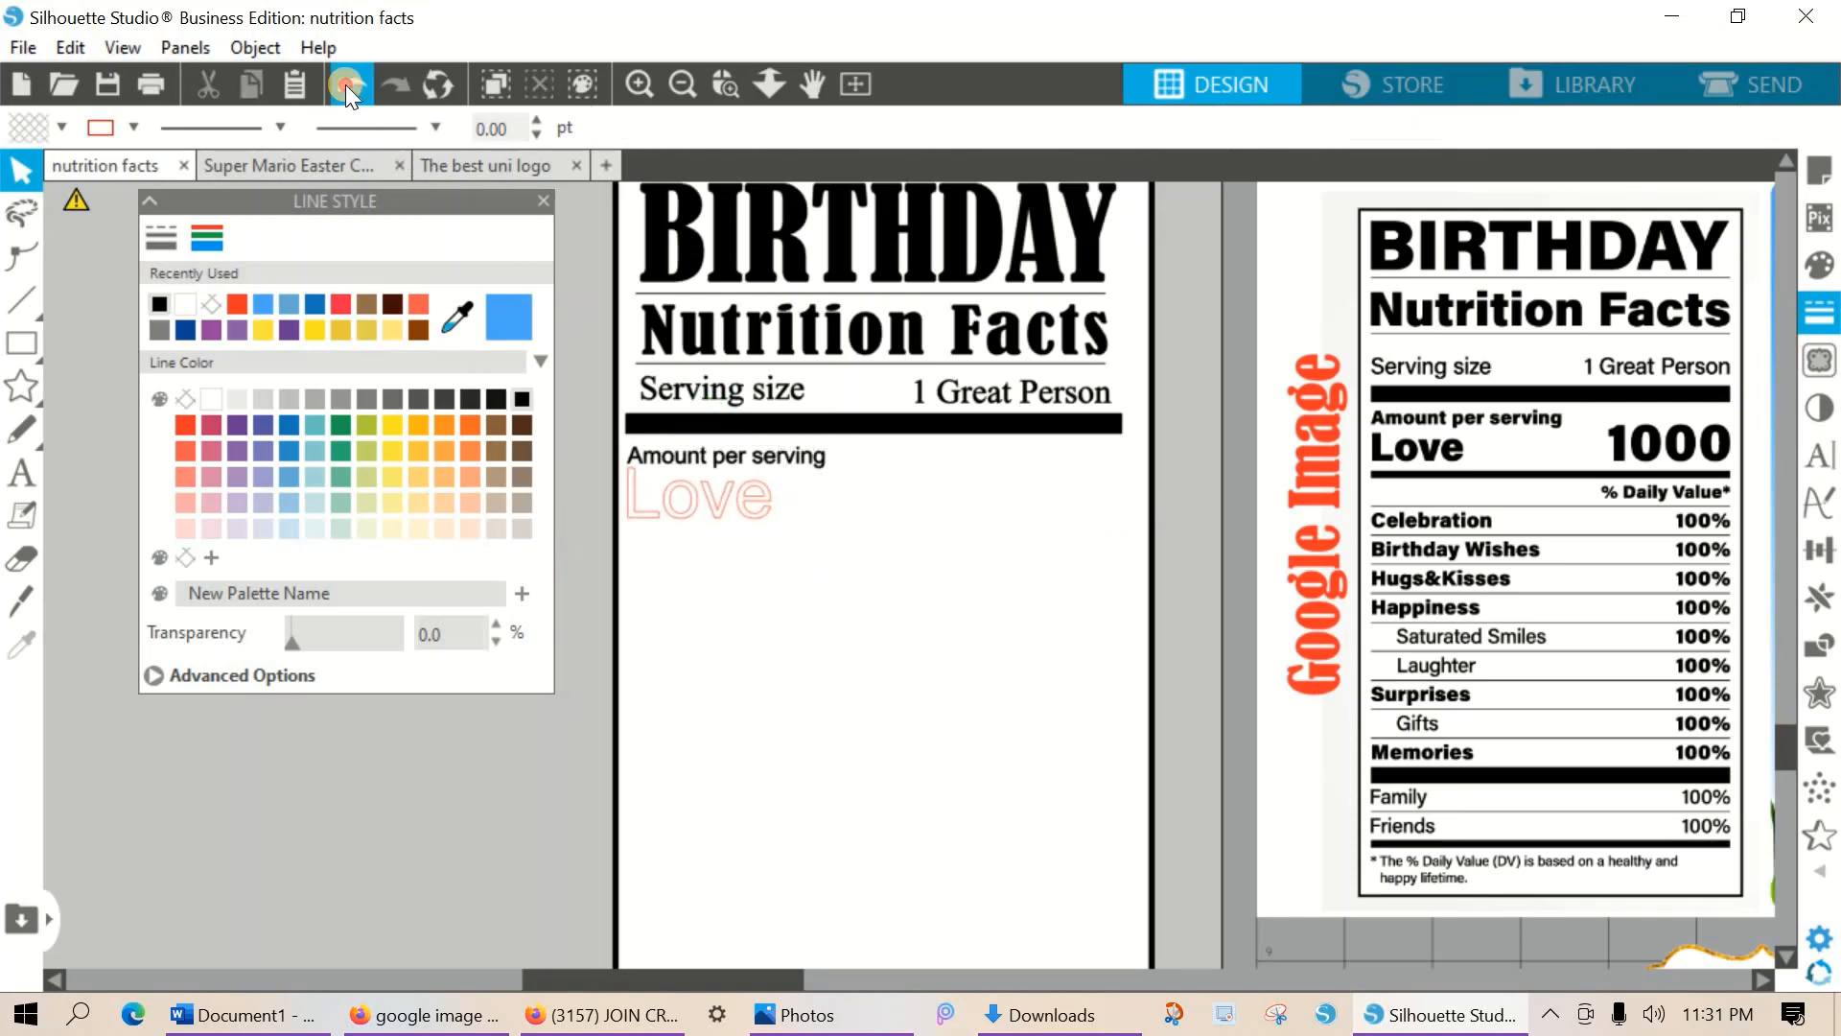
left_click(673, 500)
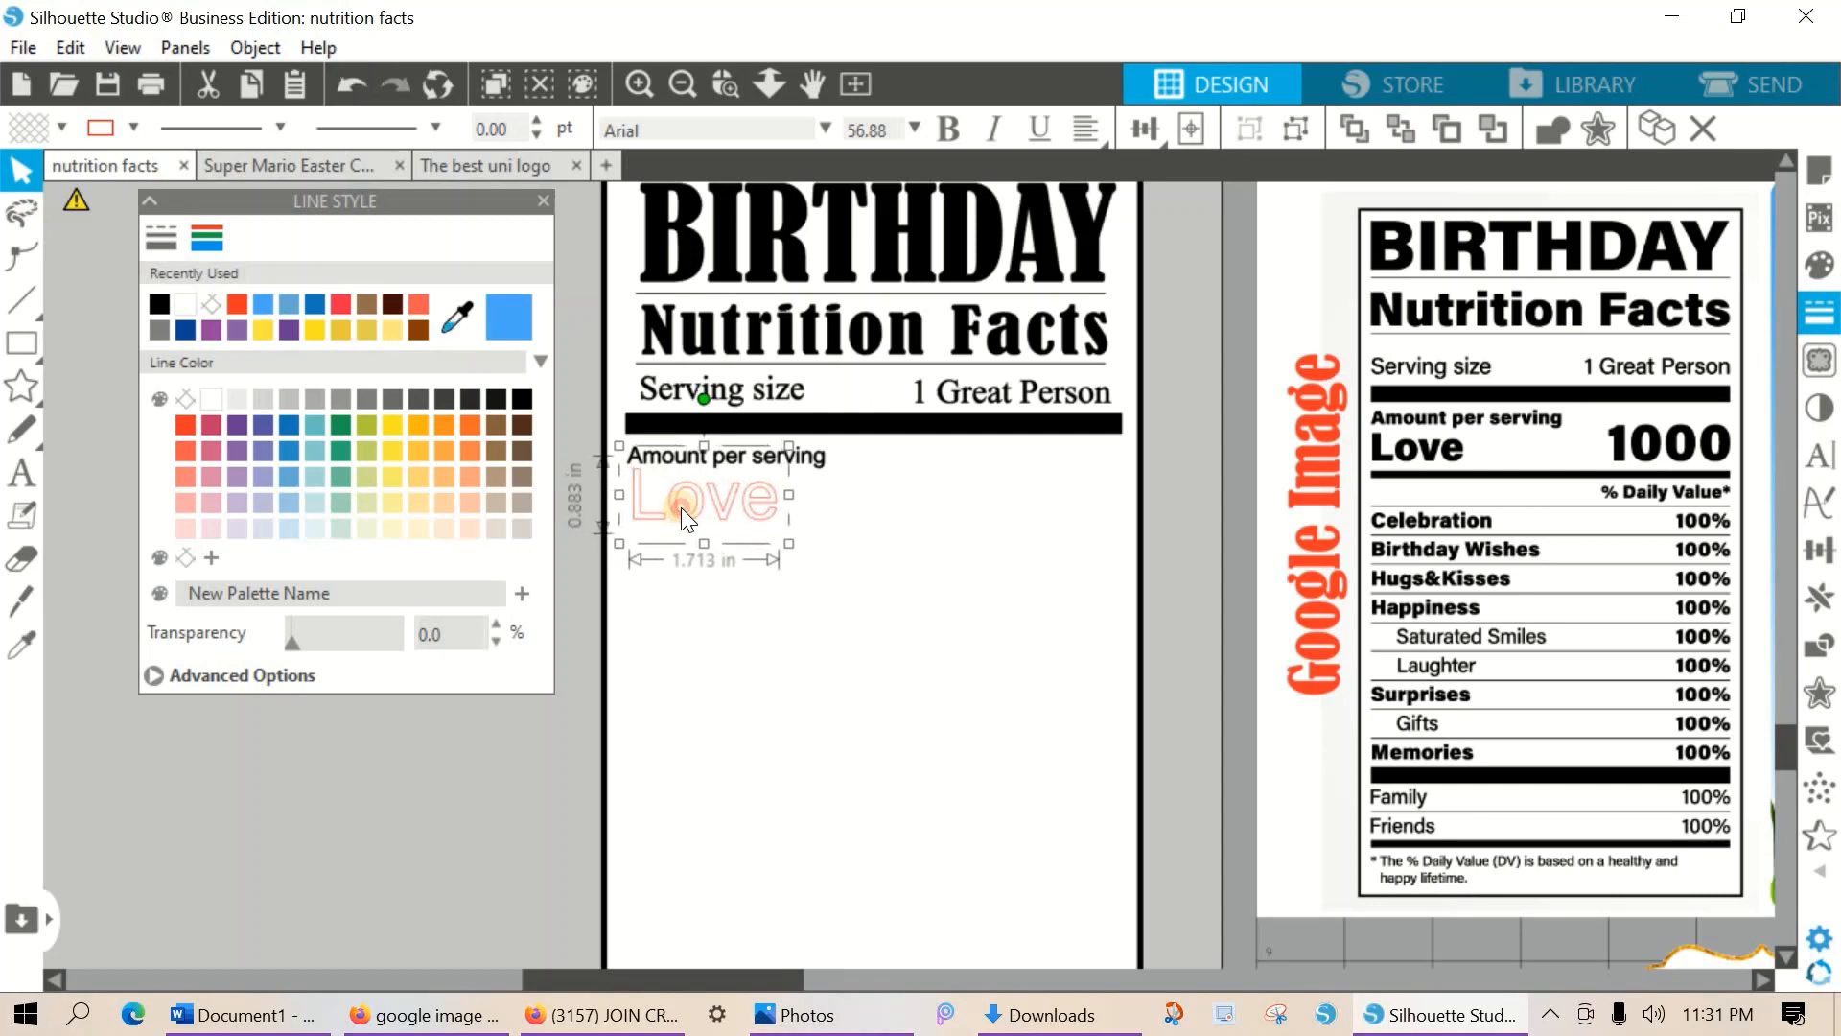
left_click_drag(681, 508, 680, 514)
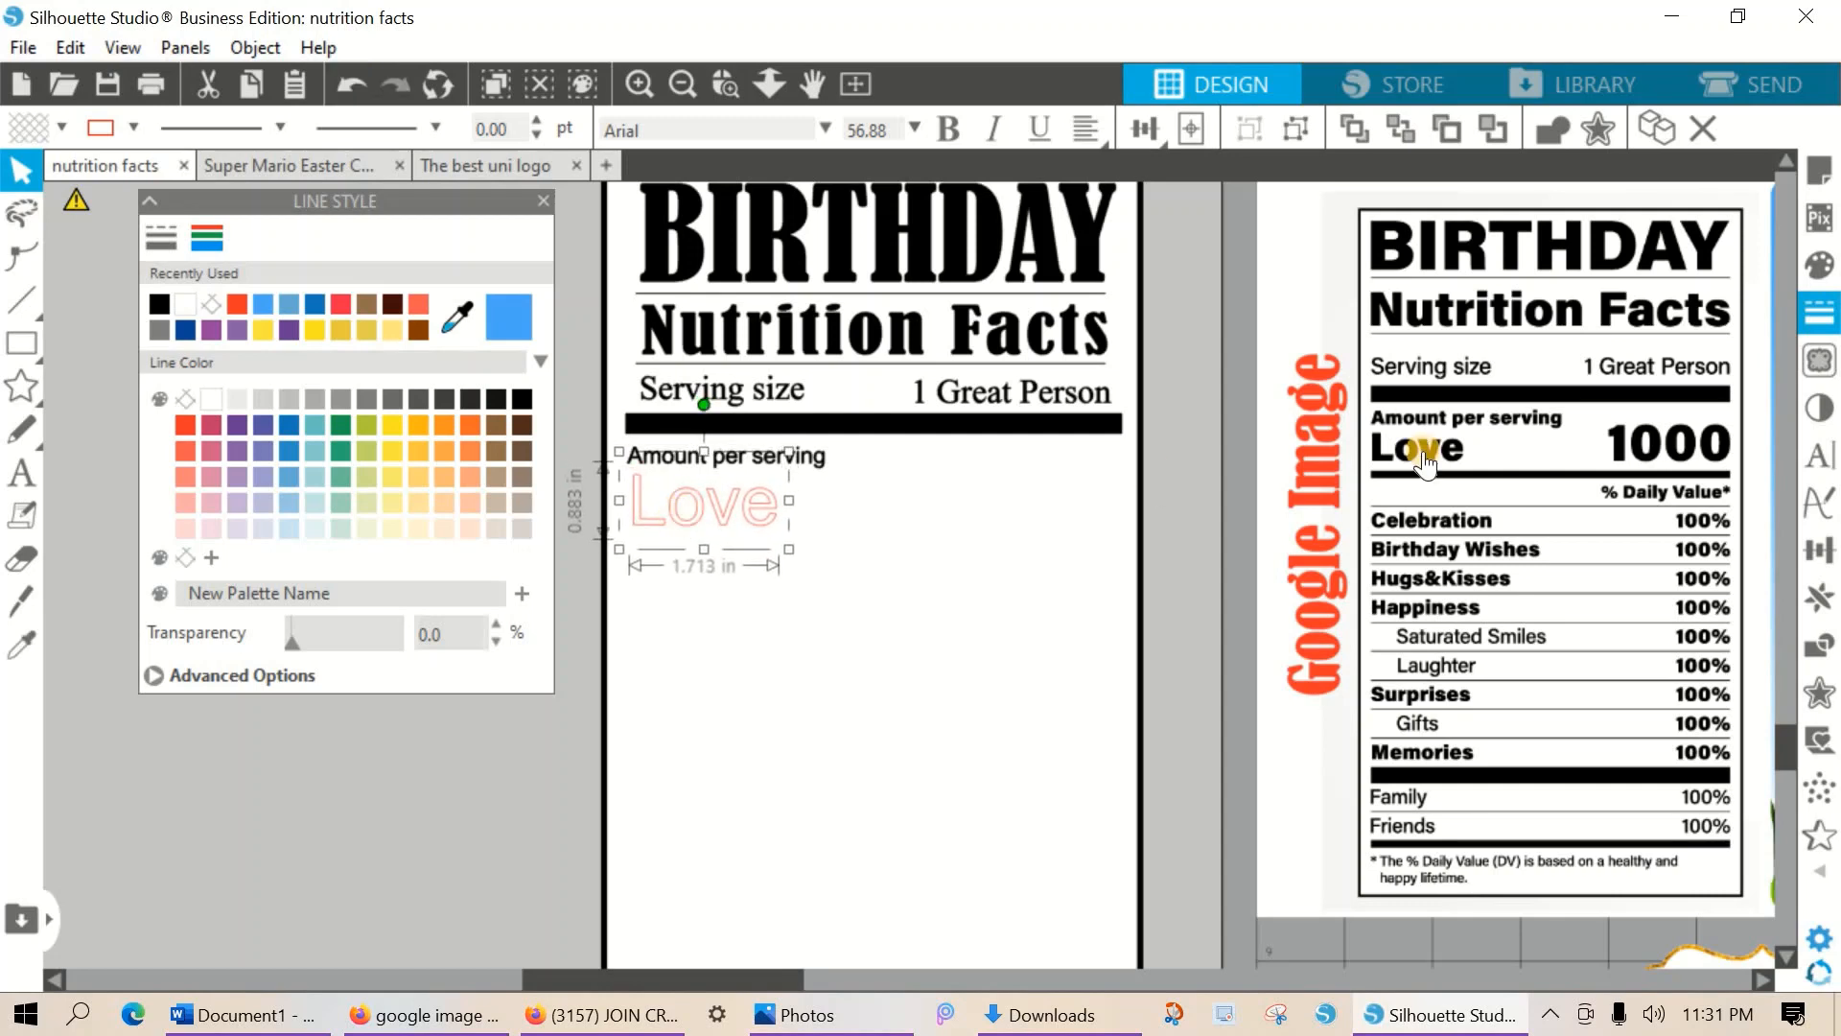
Group the label border with its titles, divider lines, serving size texts and black bar.
left_click(1171, 313)
scroll(863, 288, "up", 2)
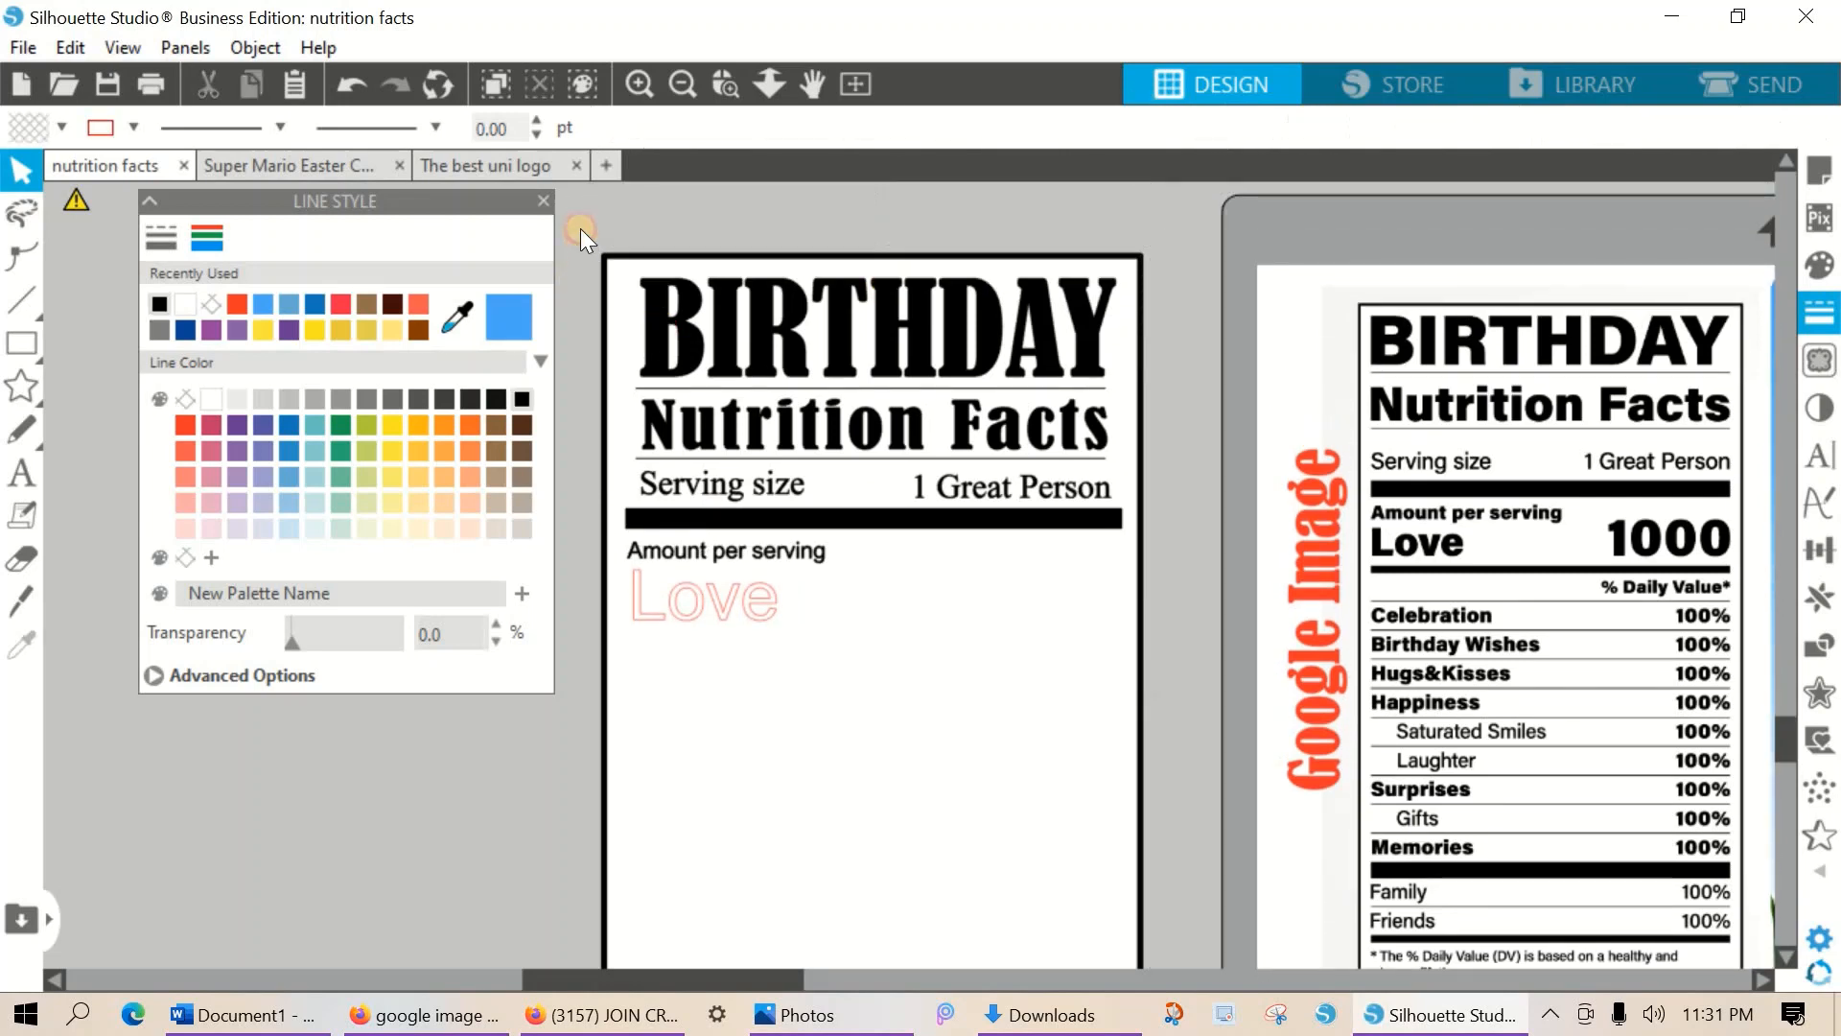
left_click_drag(579, 228, 1122, 524)
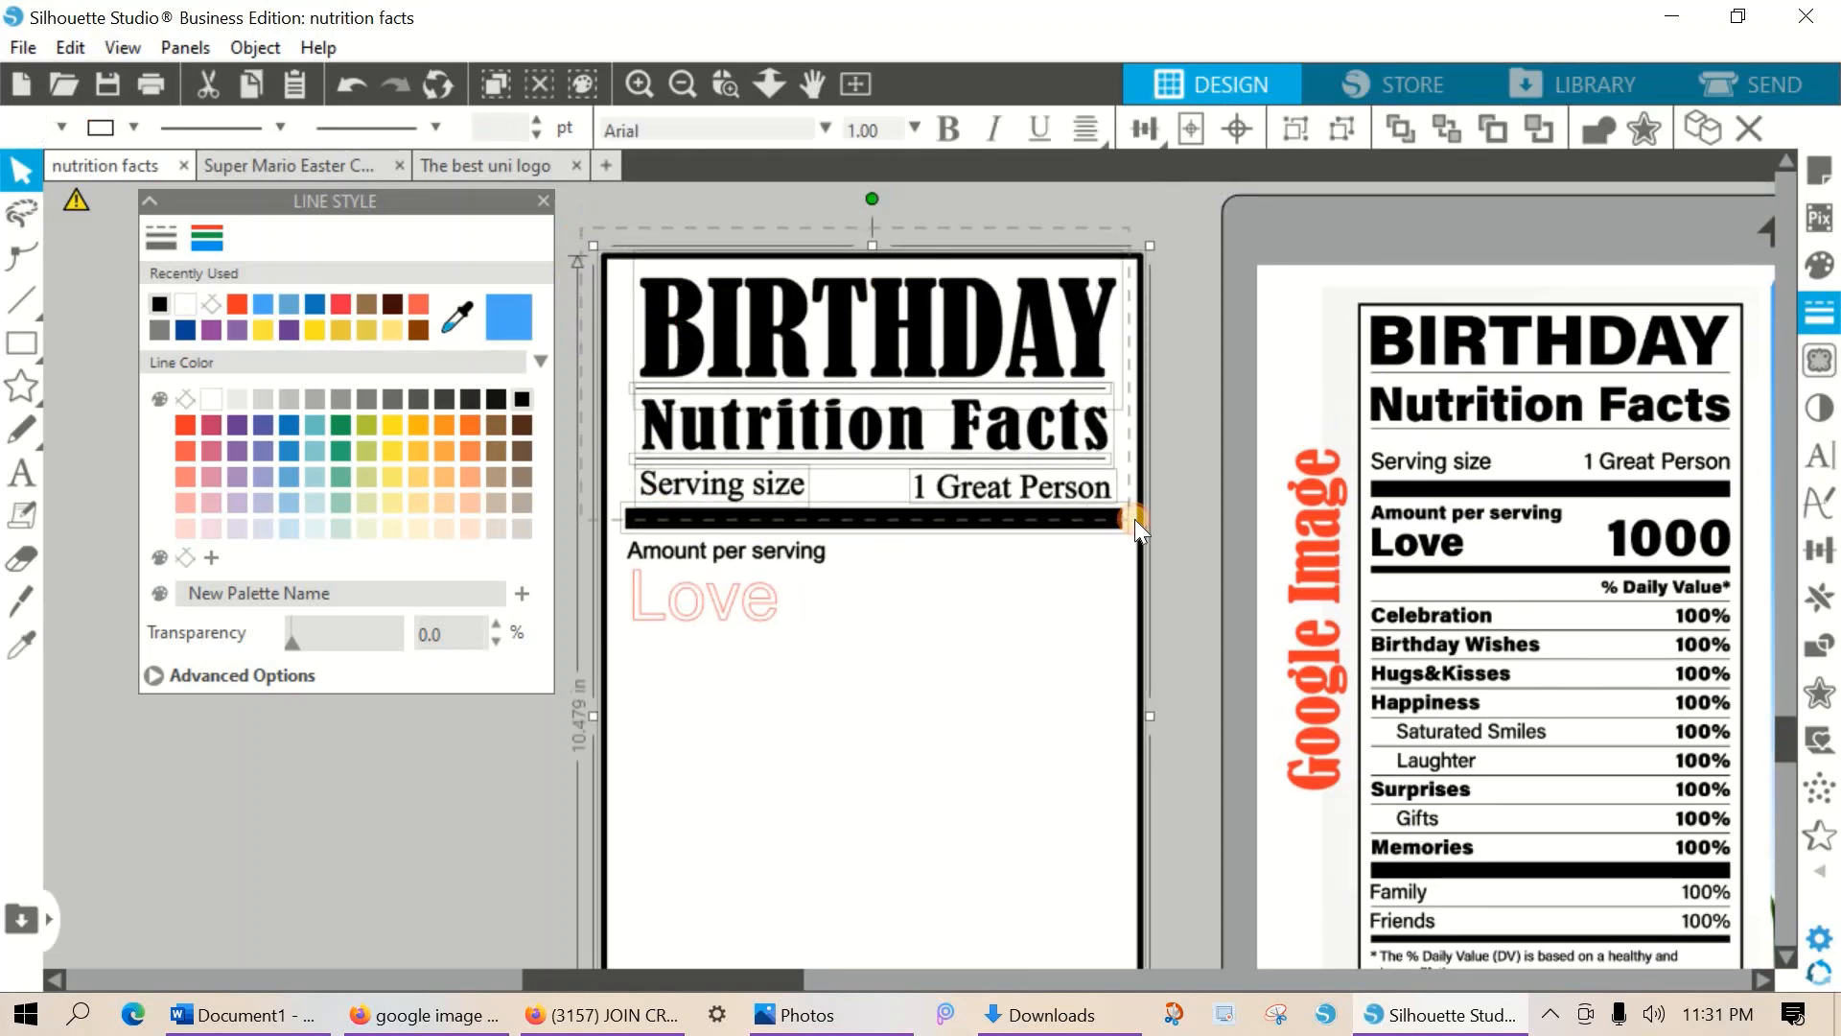
right_click(1045, 323)
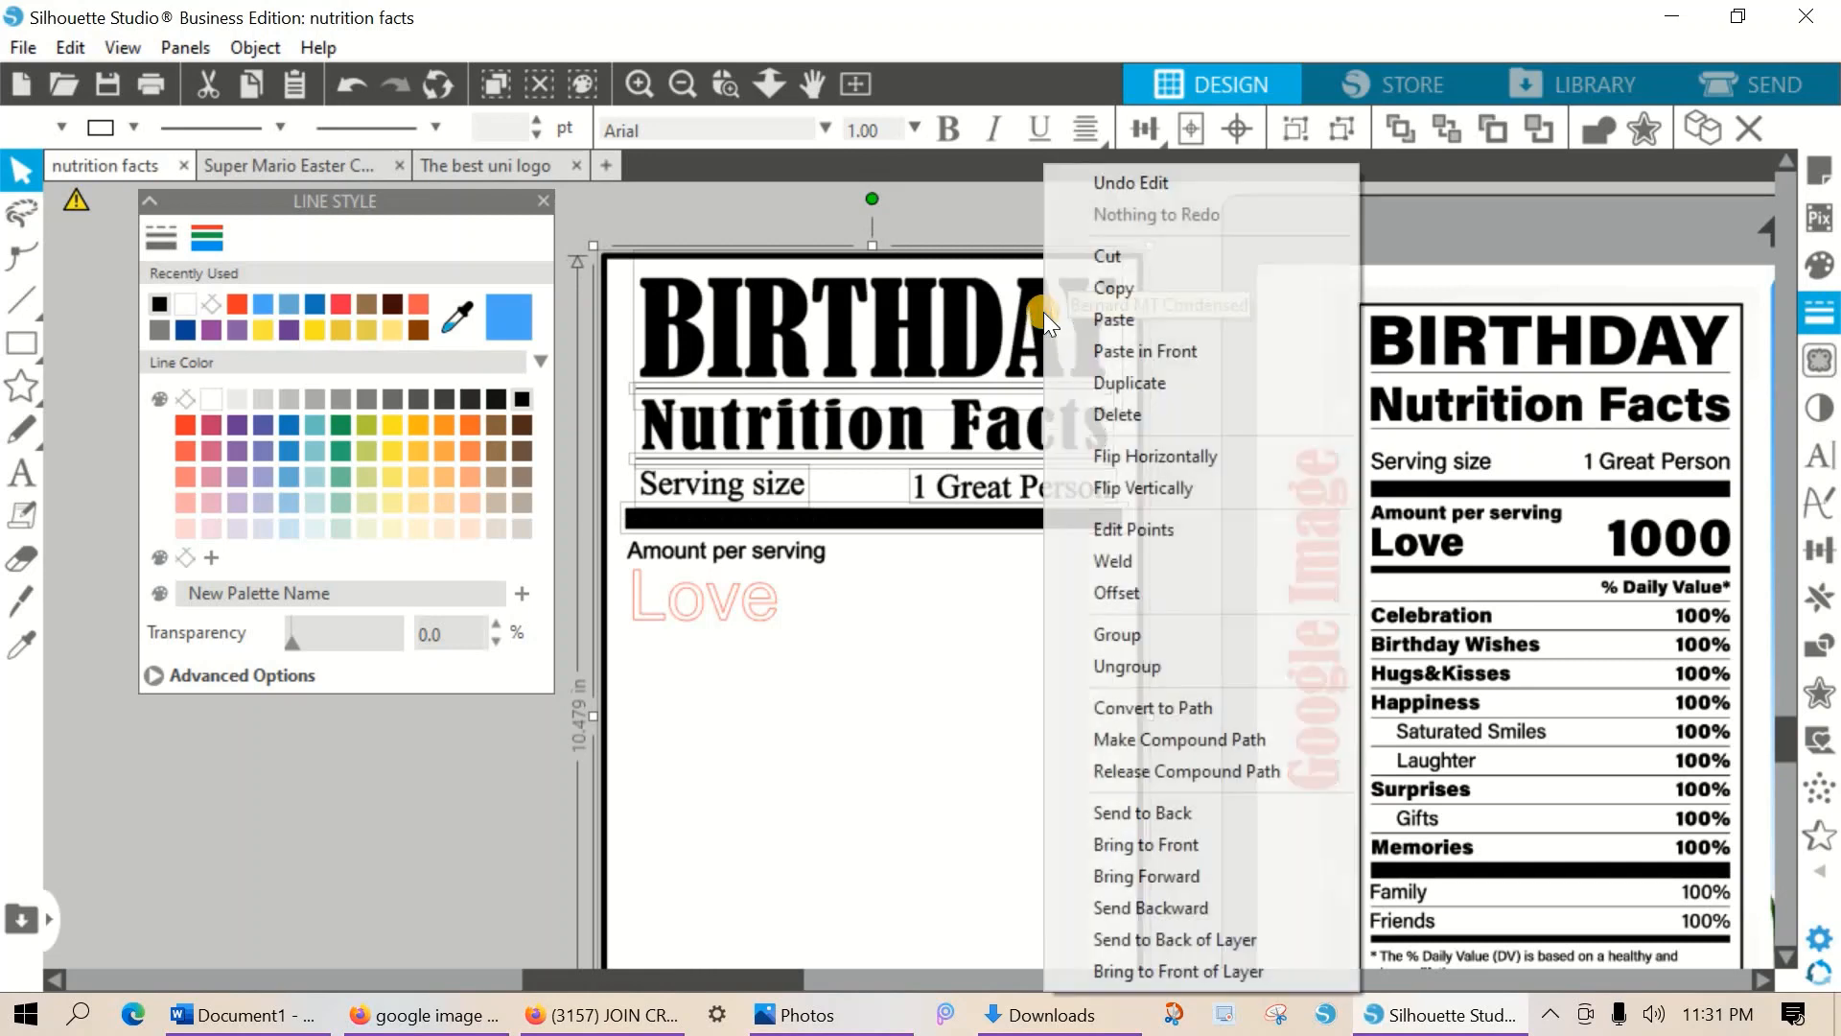
left_click(1117, 637)
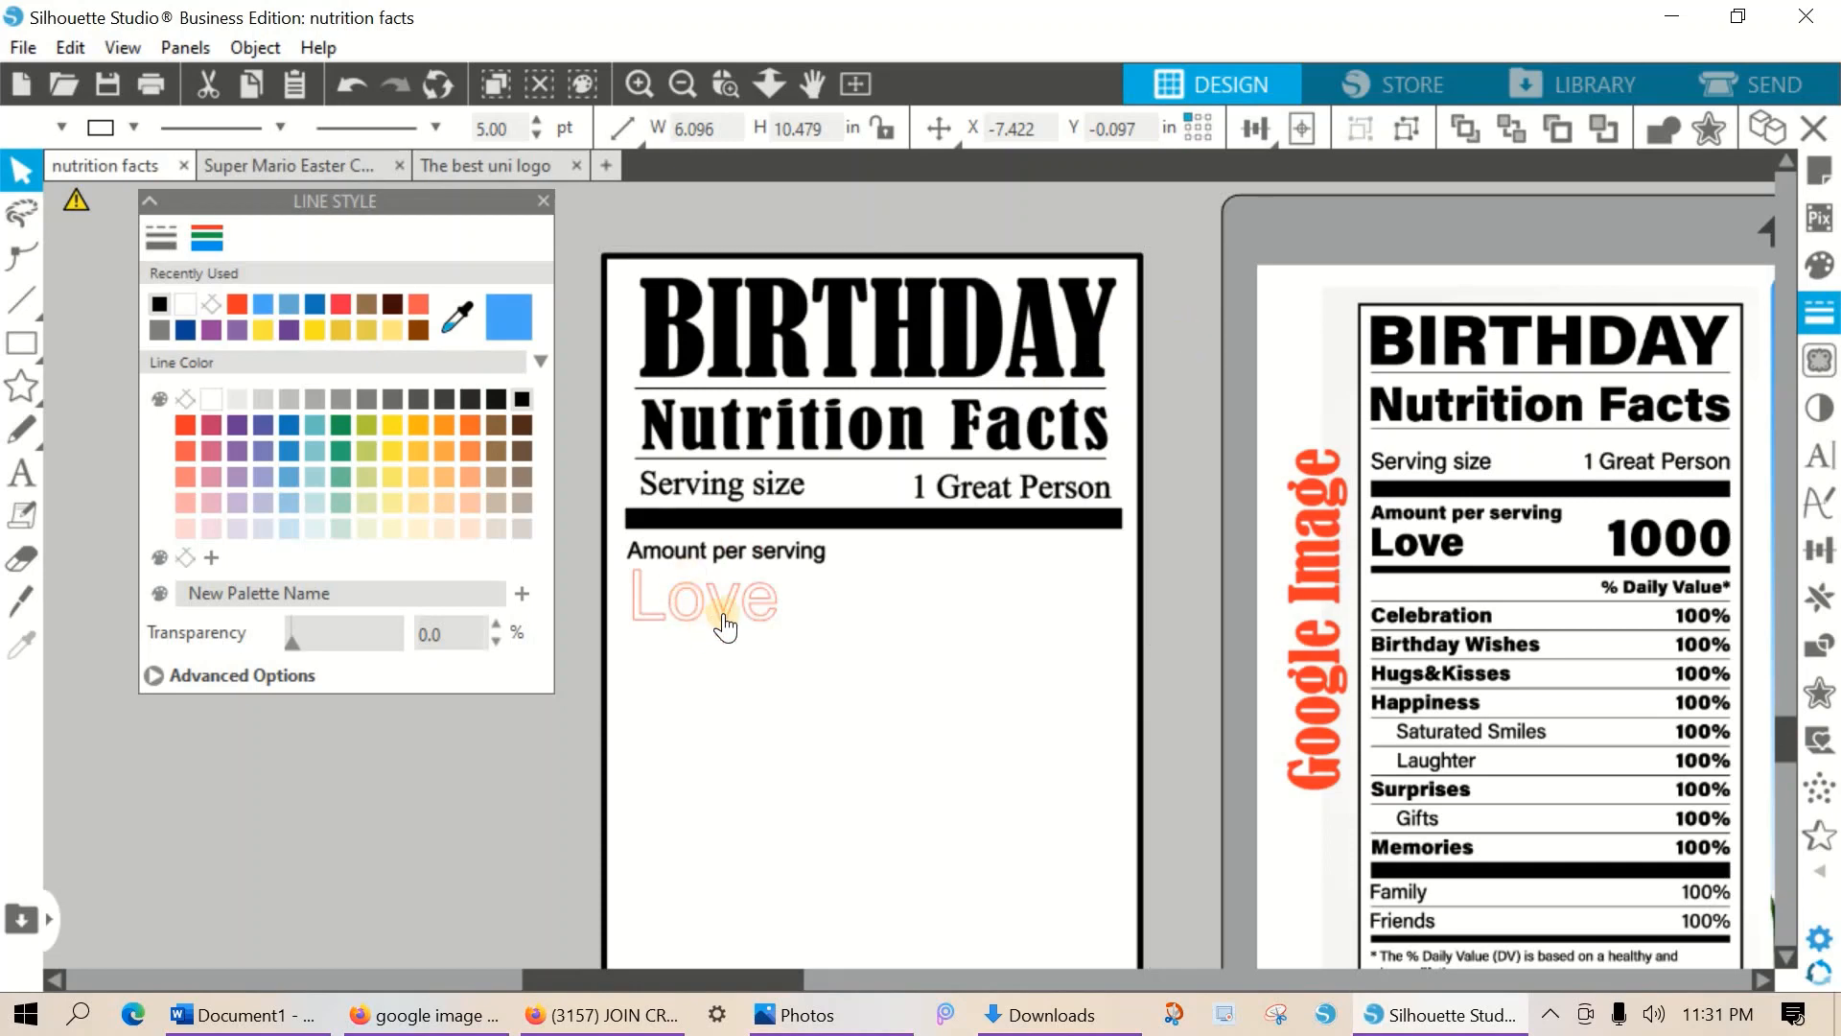
Realign "Amount per serving" and "Love" under the black bar, flush with its left end.
mouse_move(727, 616)
left_mouse_down()
mouse_move(753, 626)
mouse_move(721, 626)
left_mouse_up()
mouse_move(762, 542)
left_mouse_down()
mouse_move(838, 532)
mouse_move(823, 545)
mouse_move(806, 510)
mouse_move(746, 540)
left_mouse_up()
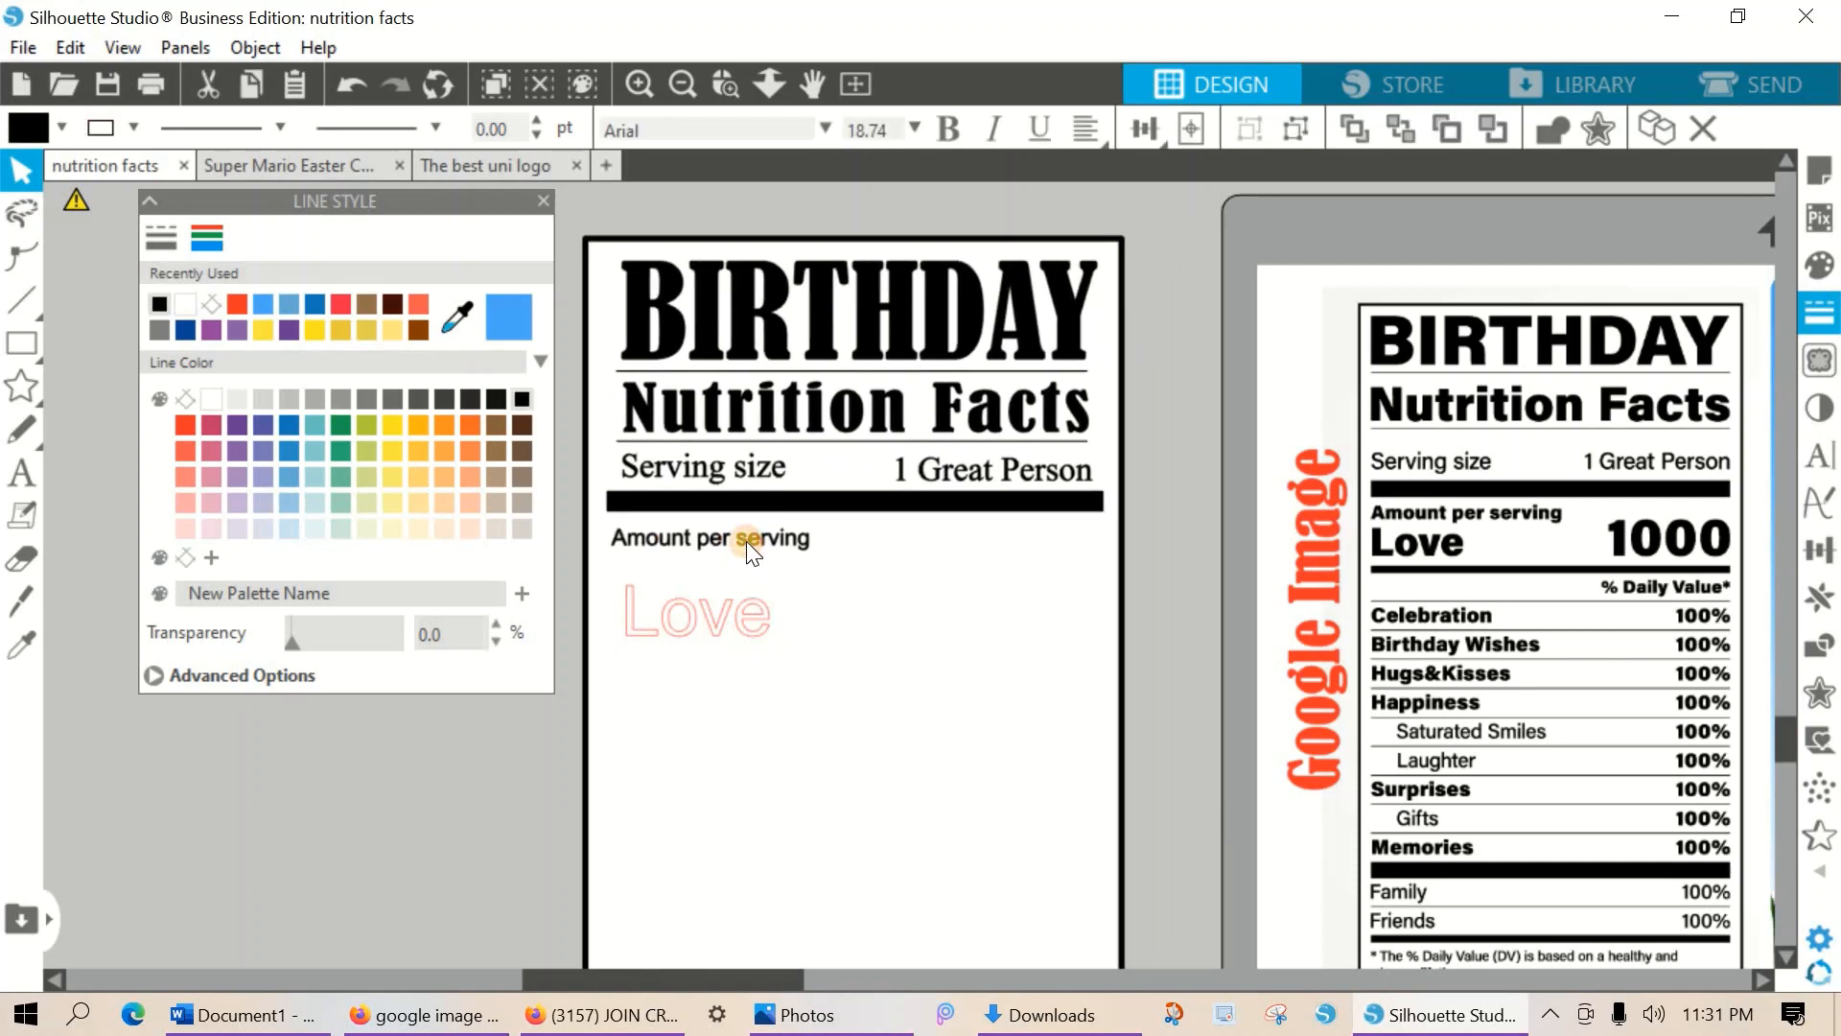
left_click(754, 628)
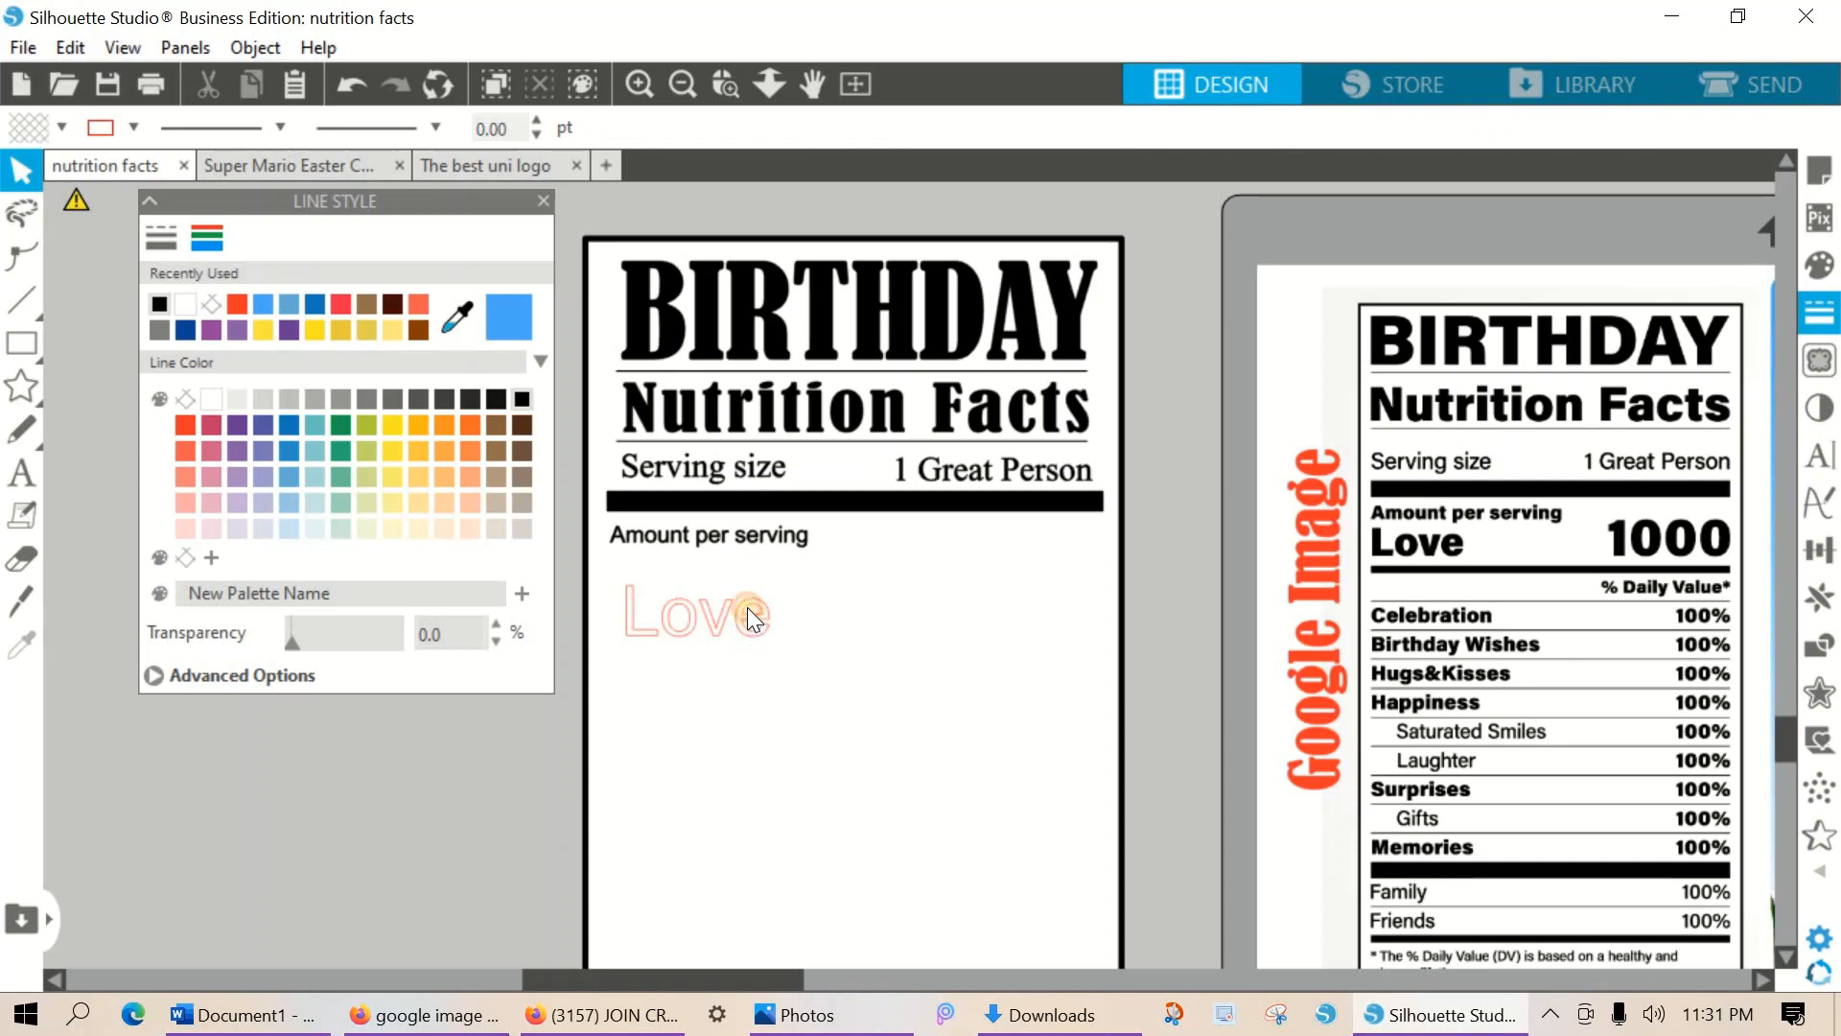
left_click_drag(746, 607, 739, 587)
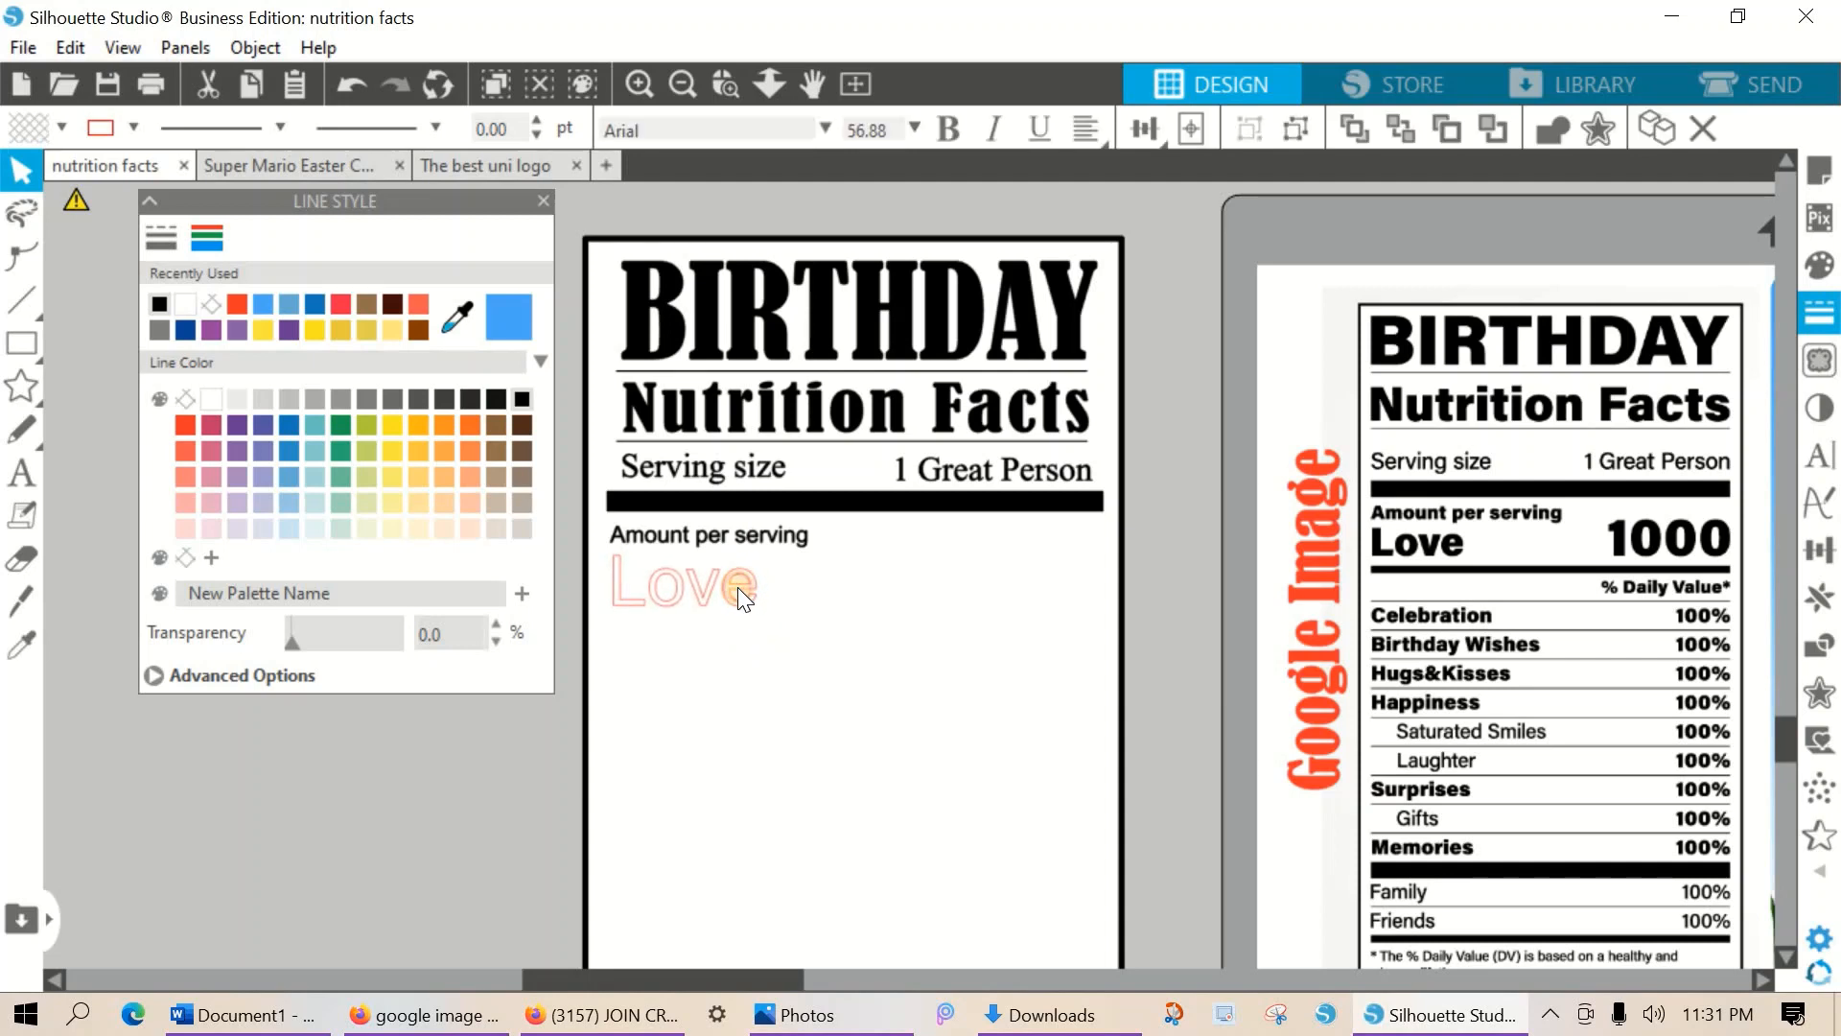
left_click_drag(738, 587, 738, 587)
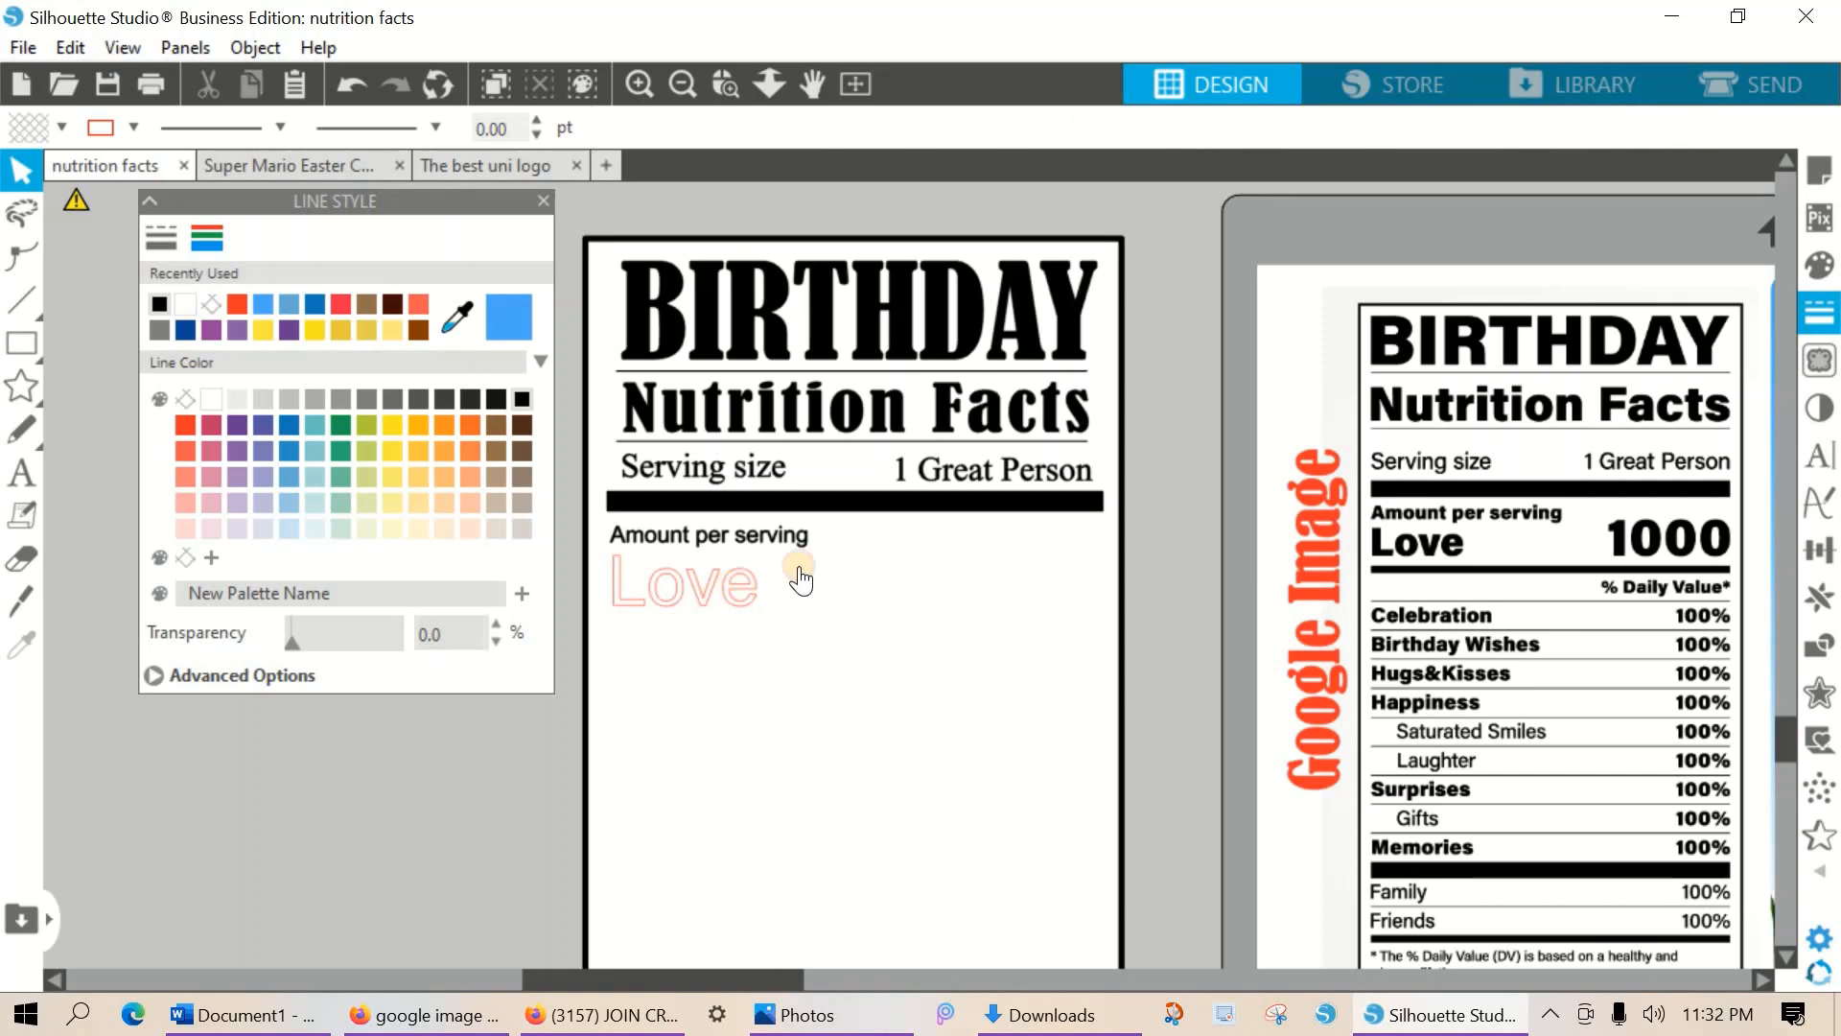
Give the "Love" text a black fill and a black line colour.
left_click(1822, 270)
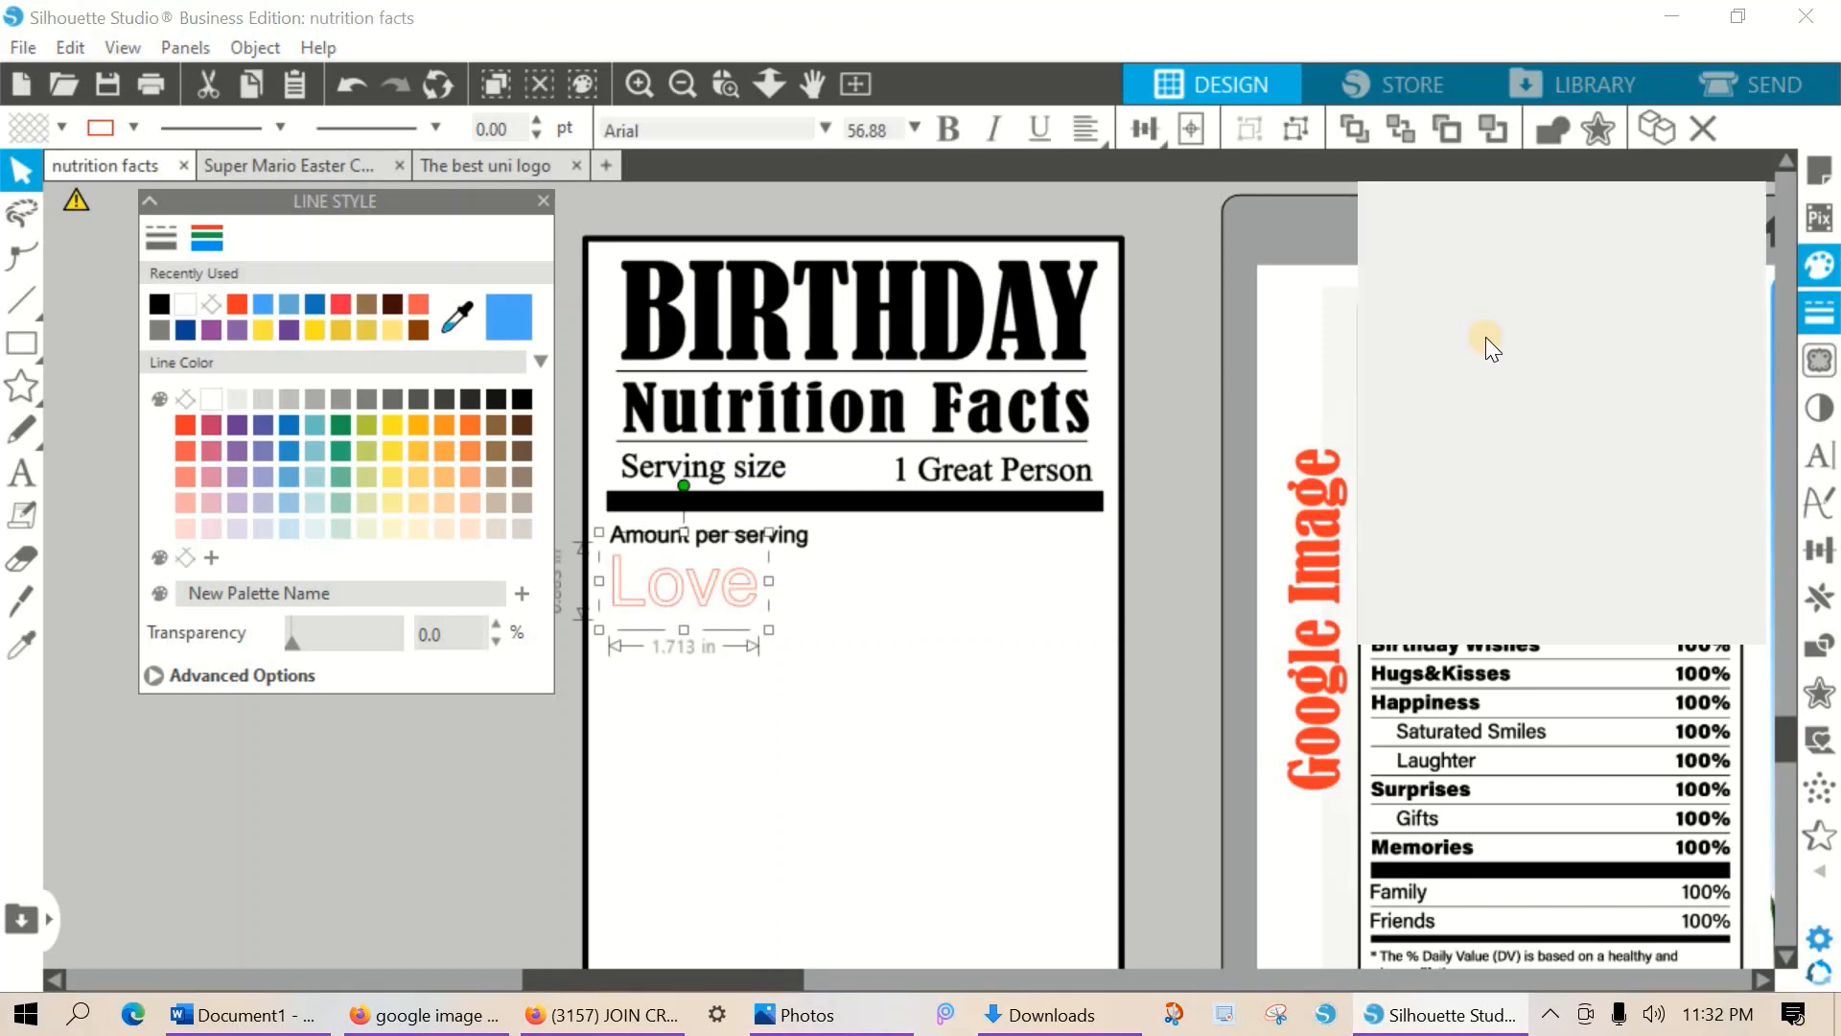
left_click(1378, 296)
left_click(1820, 321)
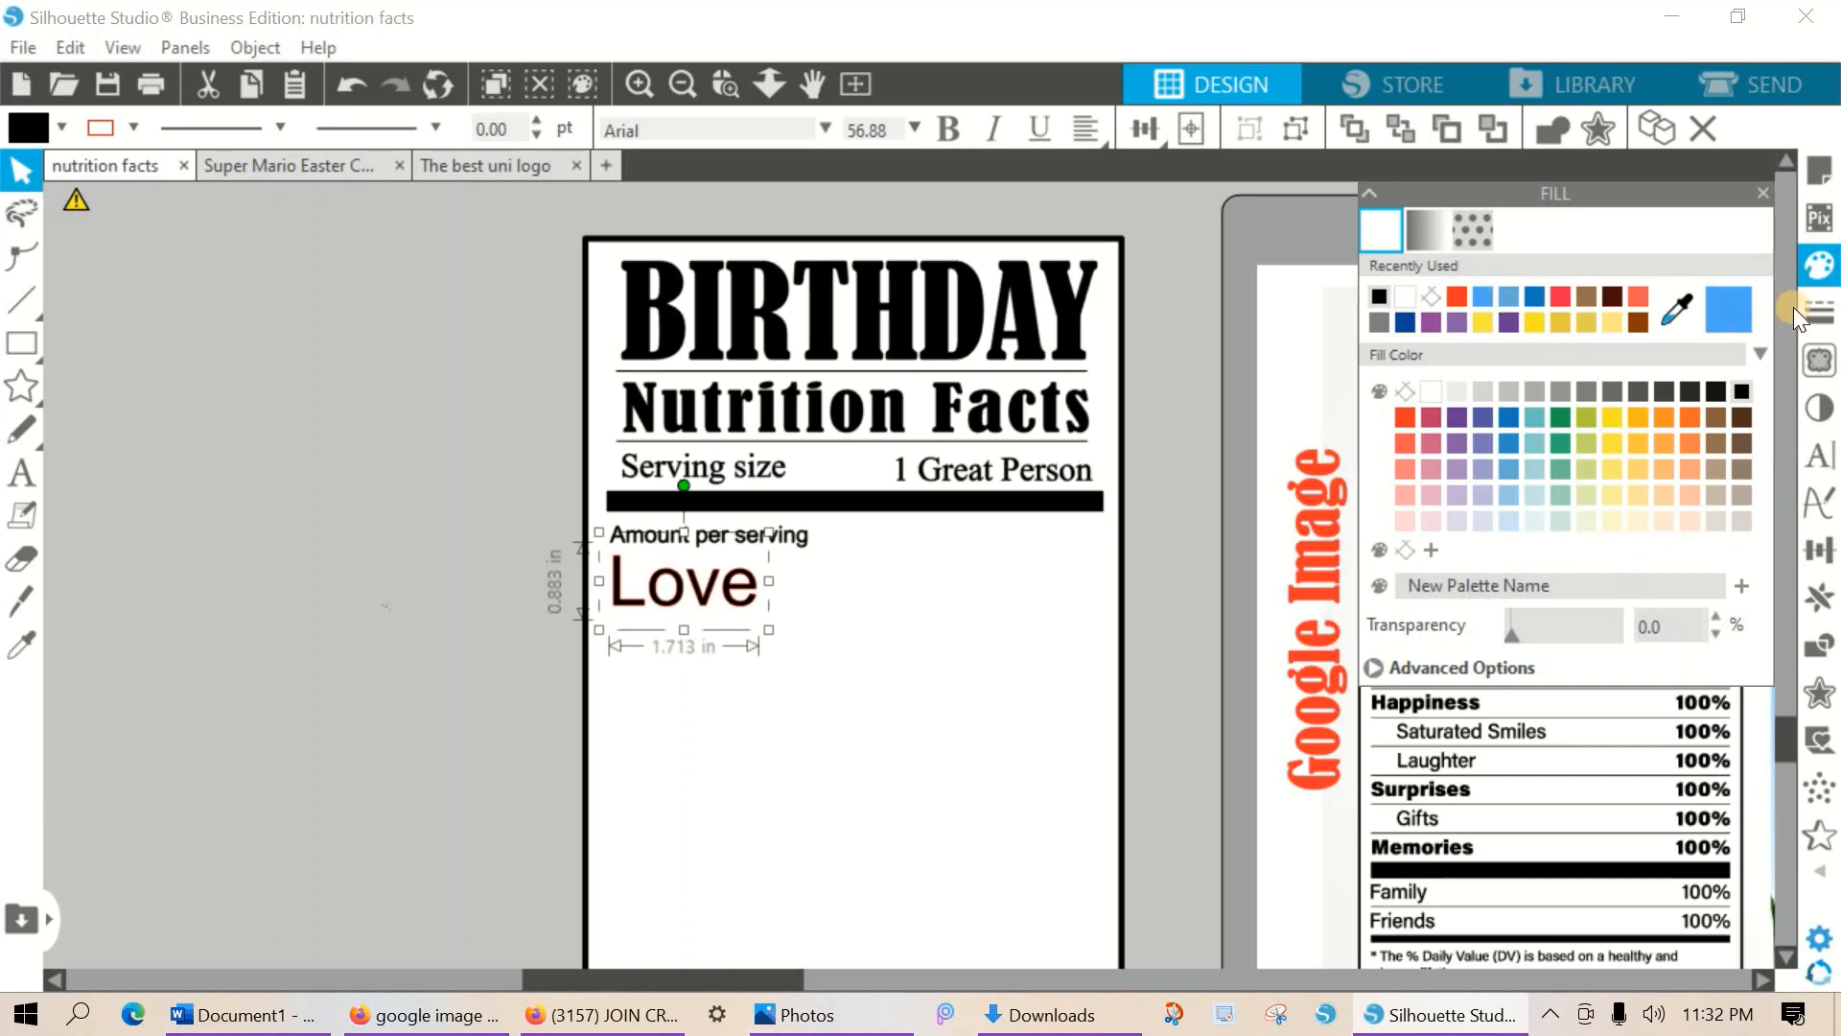
left_click(1799, 313)
left_click(1427, 230)
left_click(1379, 295)
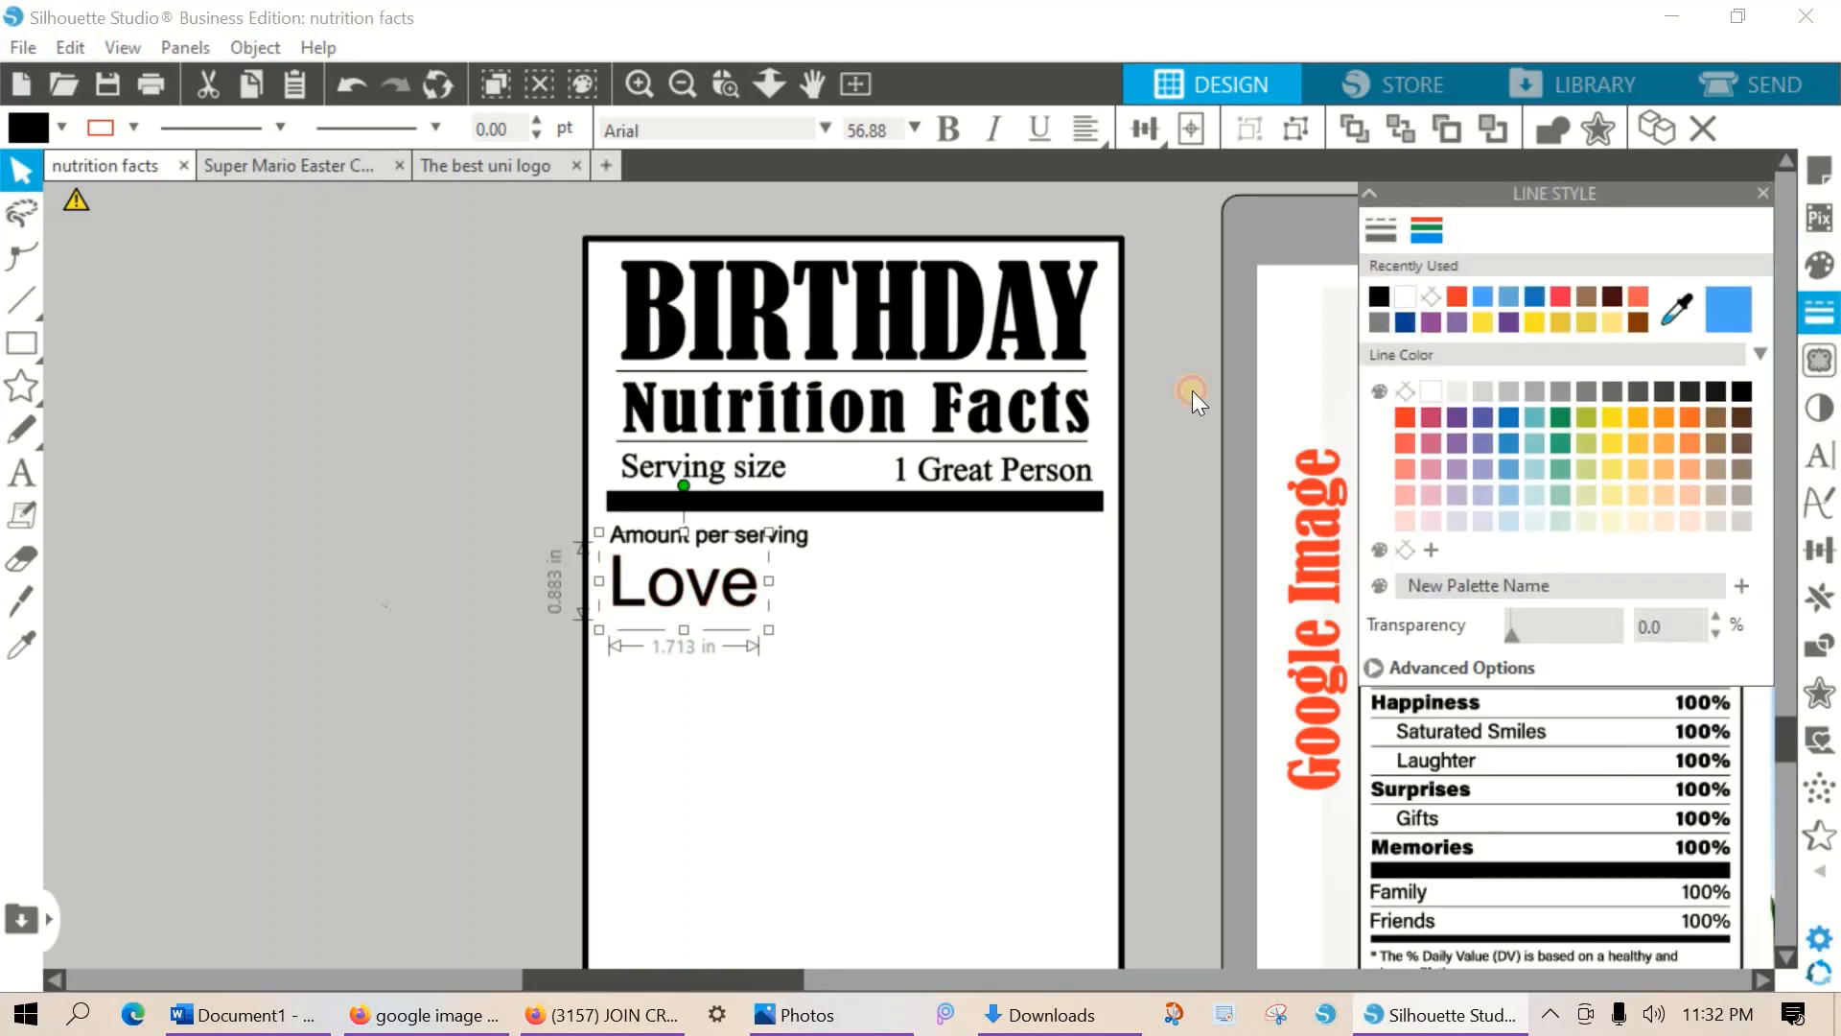
Move the reference nutrition facts image to the empty area directly left of the label.
left_click(1164, 516)
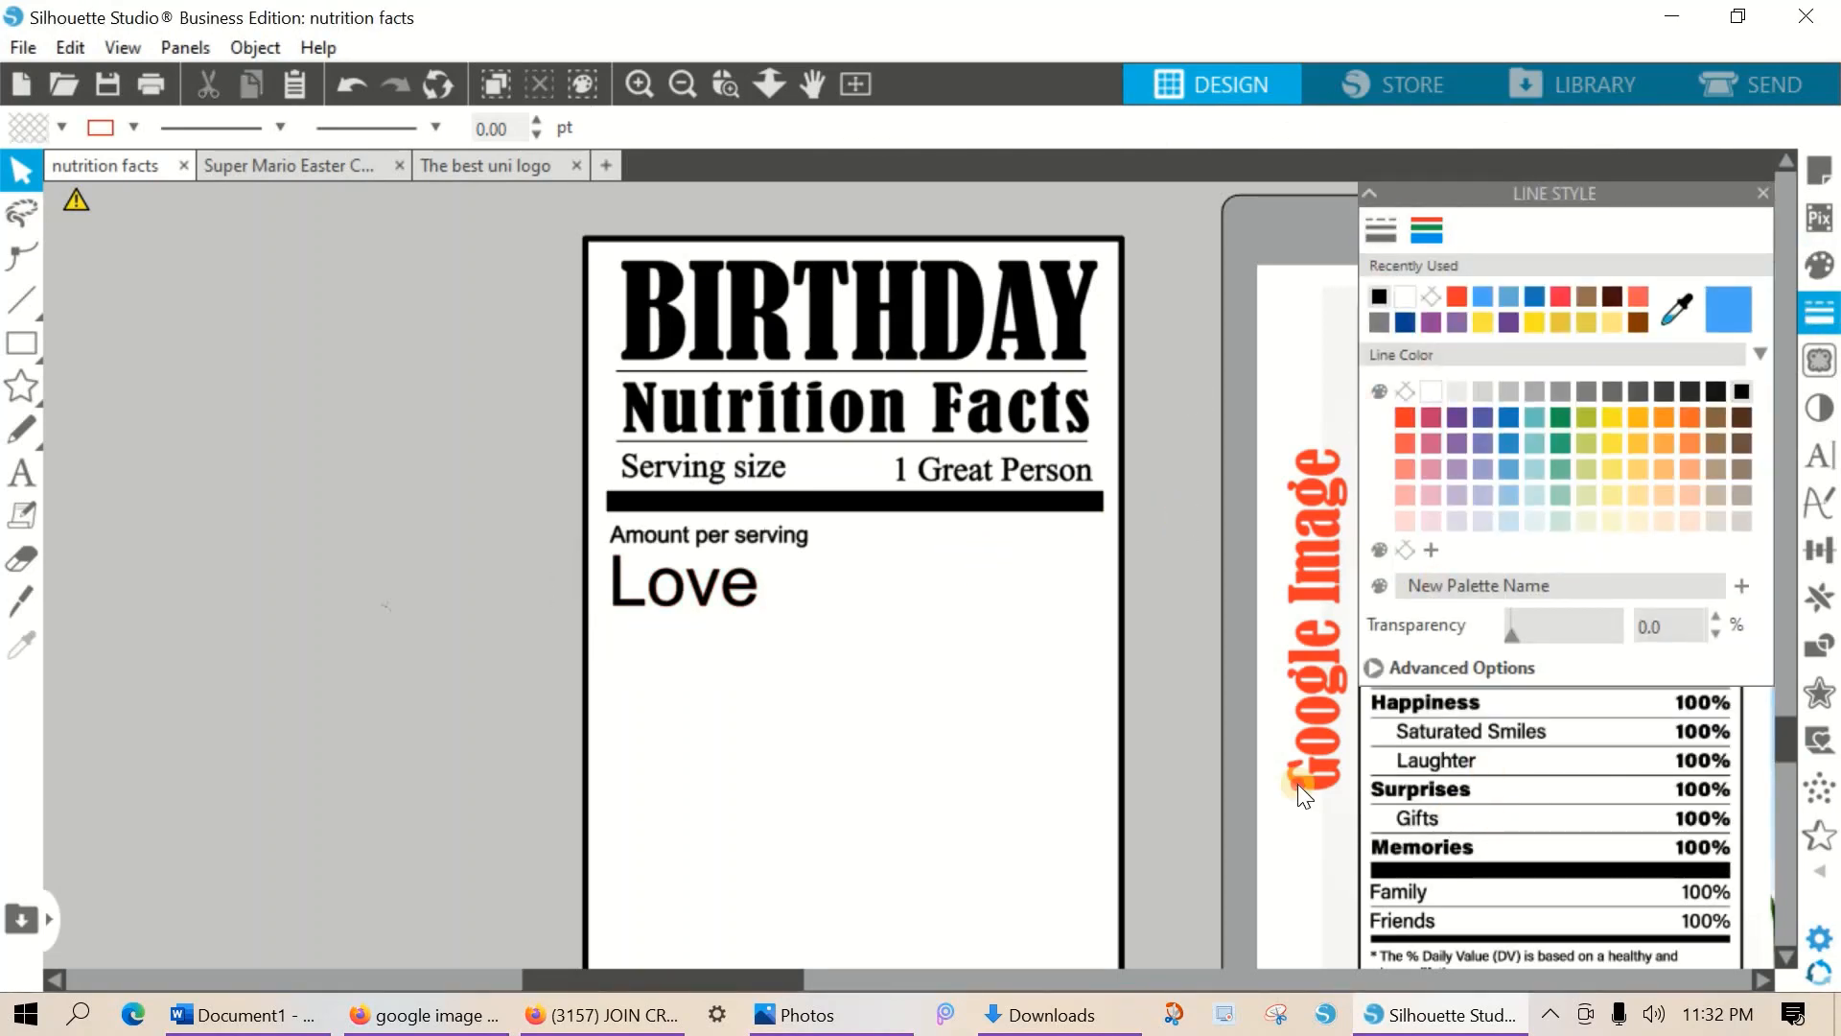
left_click_drag(1297, 785, 292, 772)
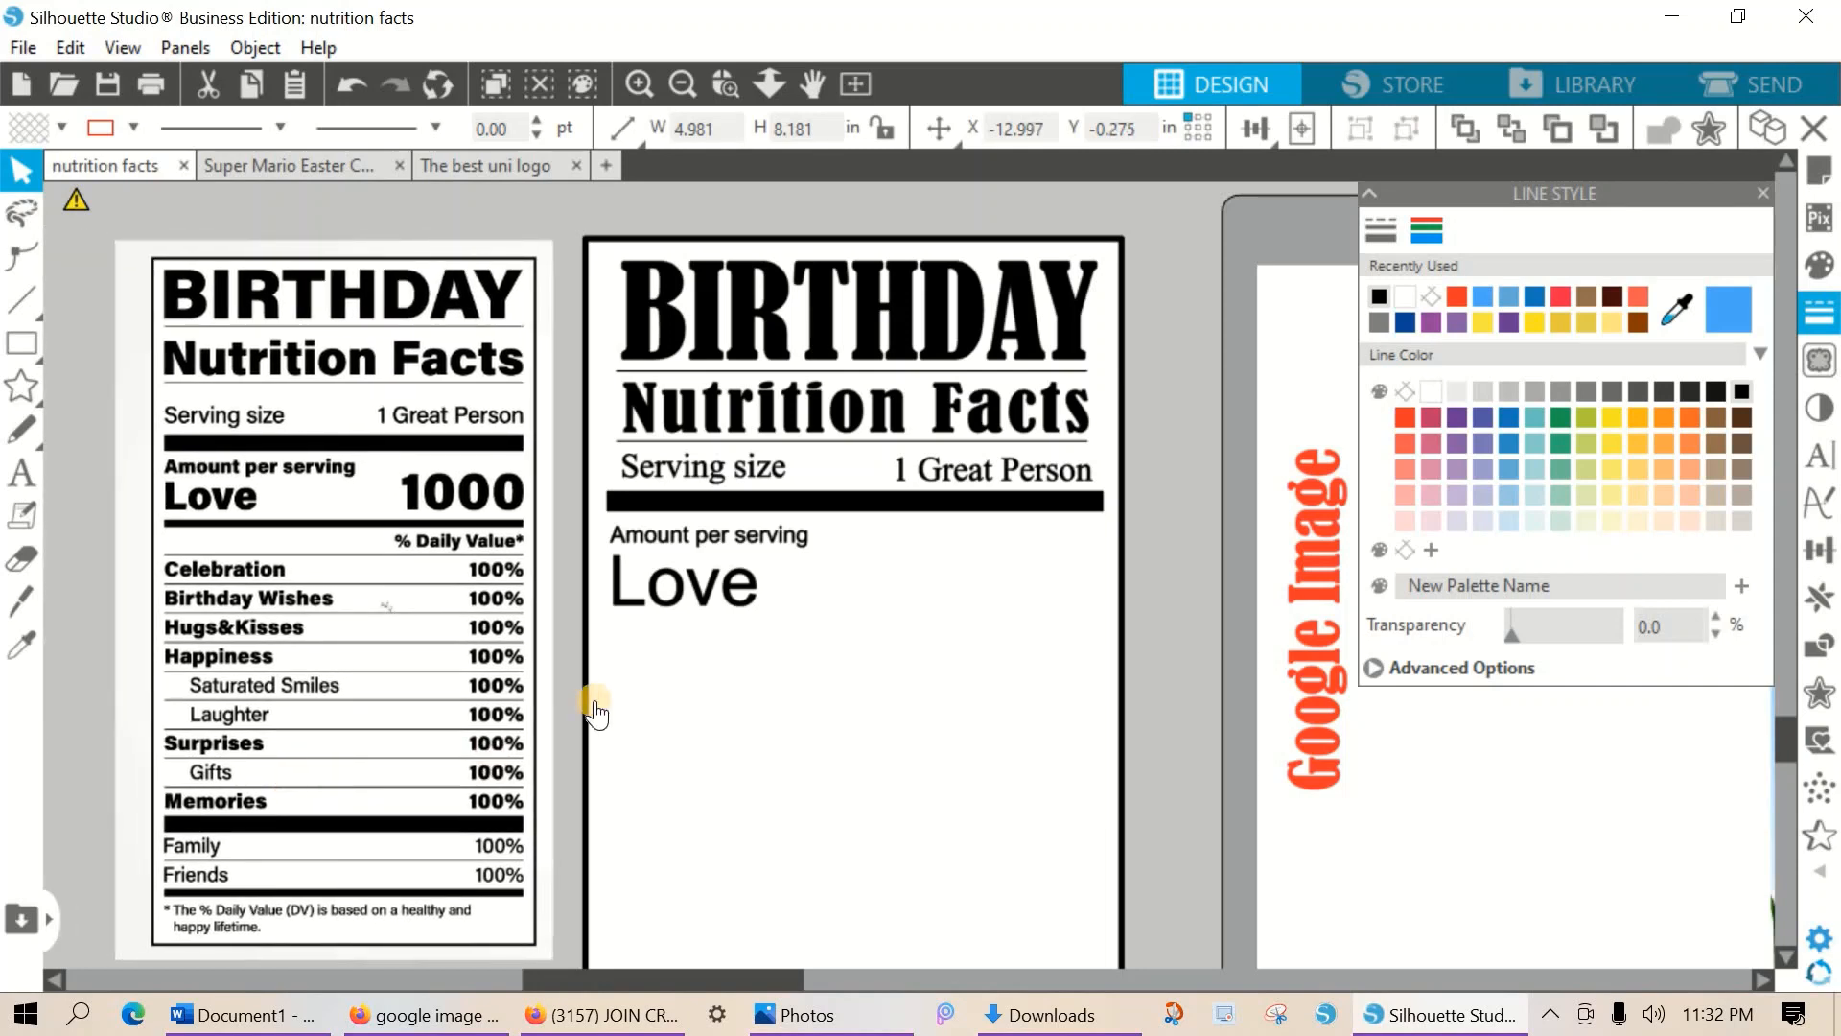
left_click(763, 657)
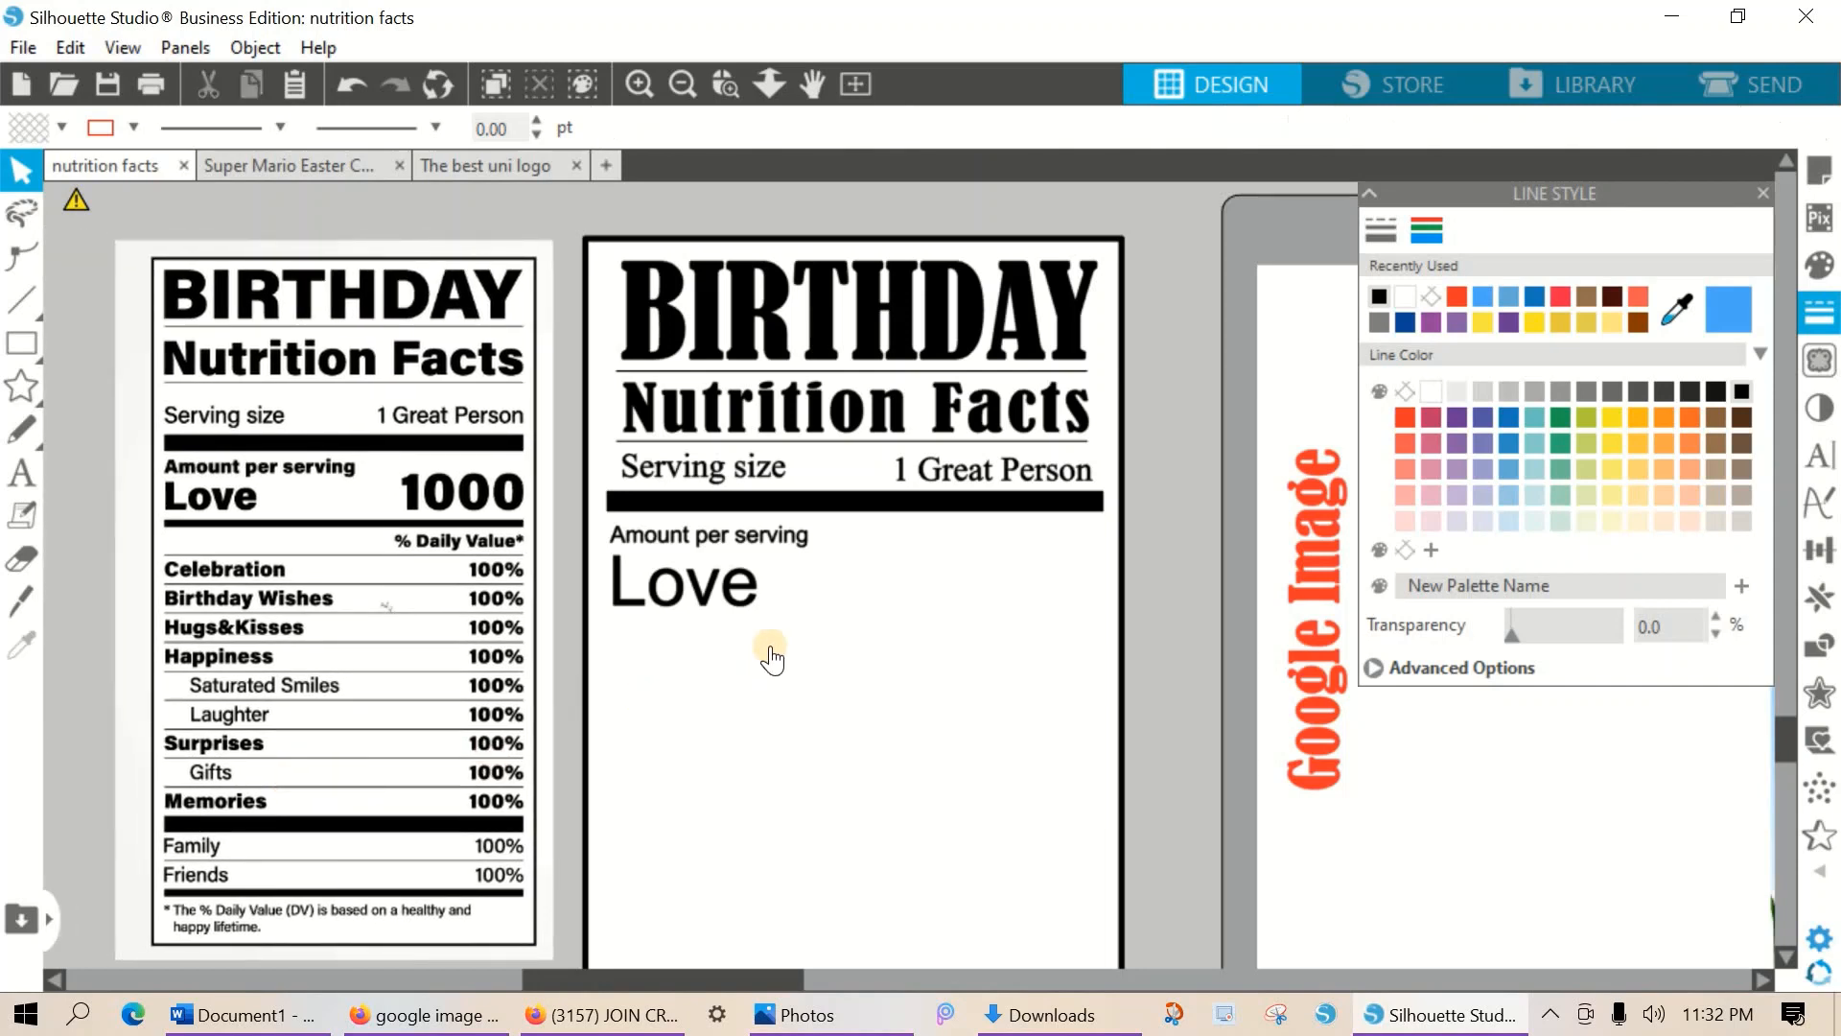
Duplicate the "Love" text to its right and shift the copy toward the label's right border.
left_click(747, 587)
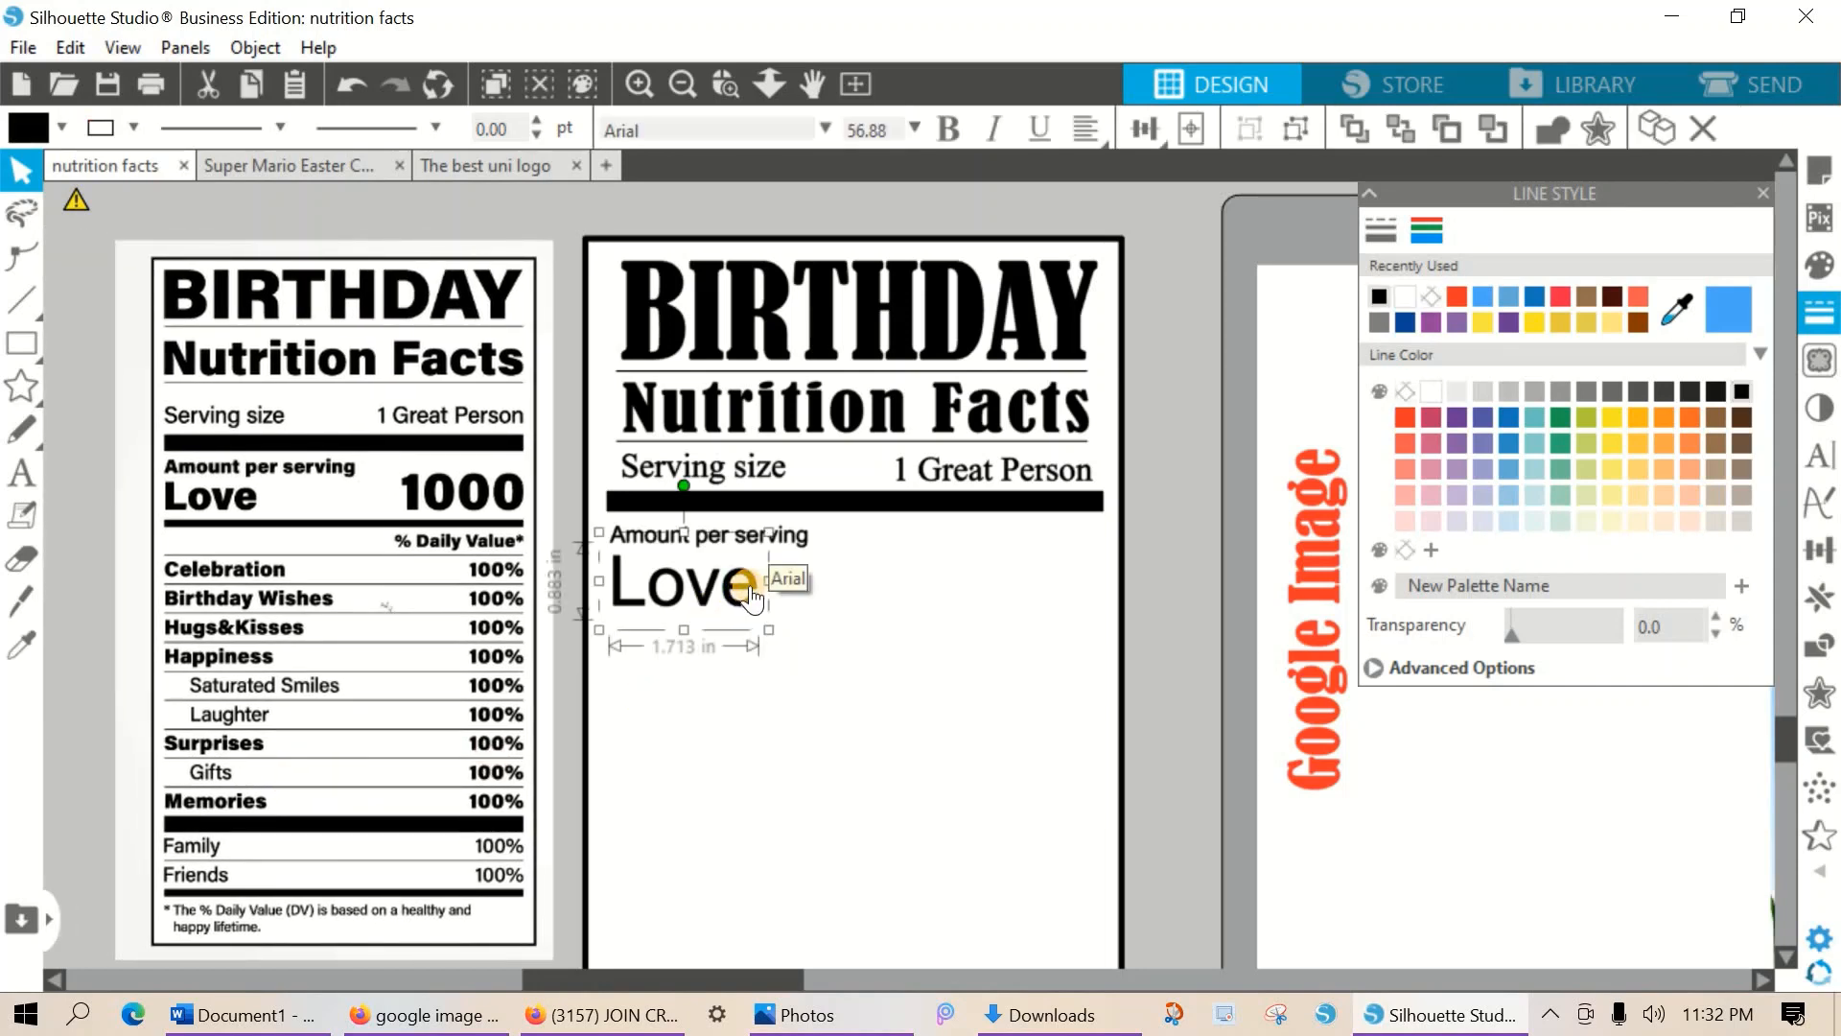
left_click(1820, 597)
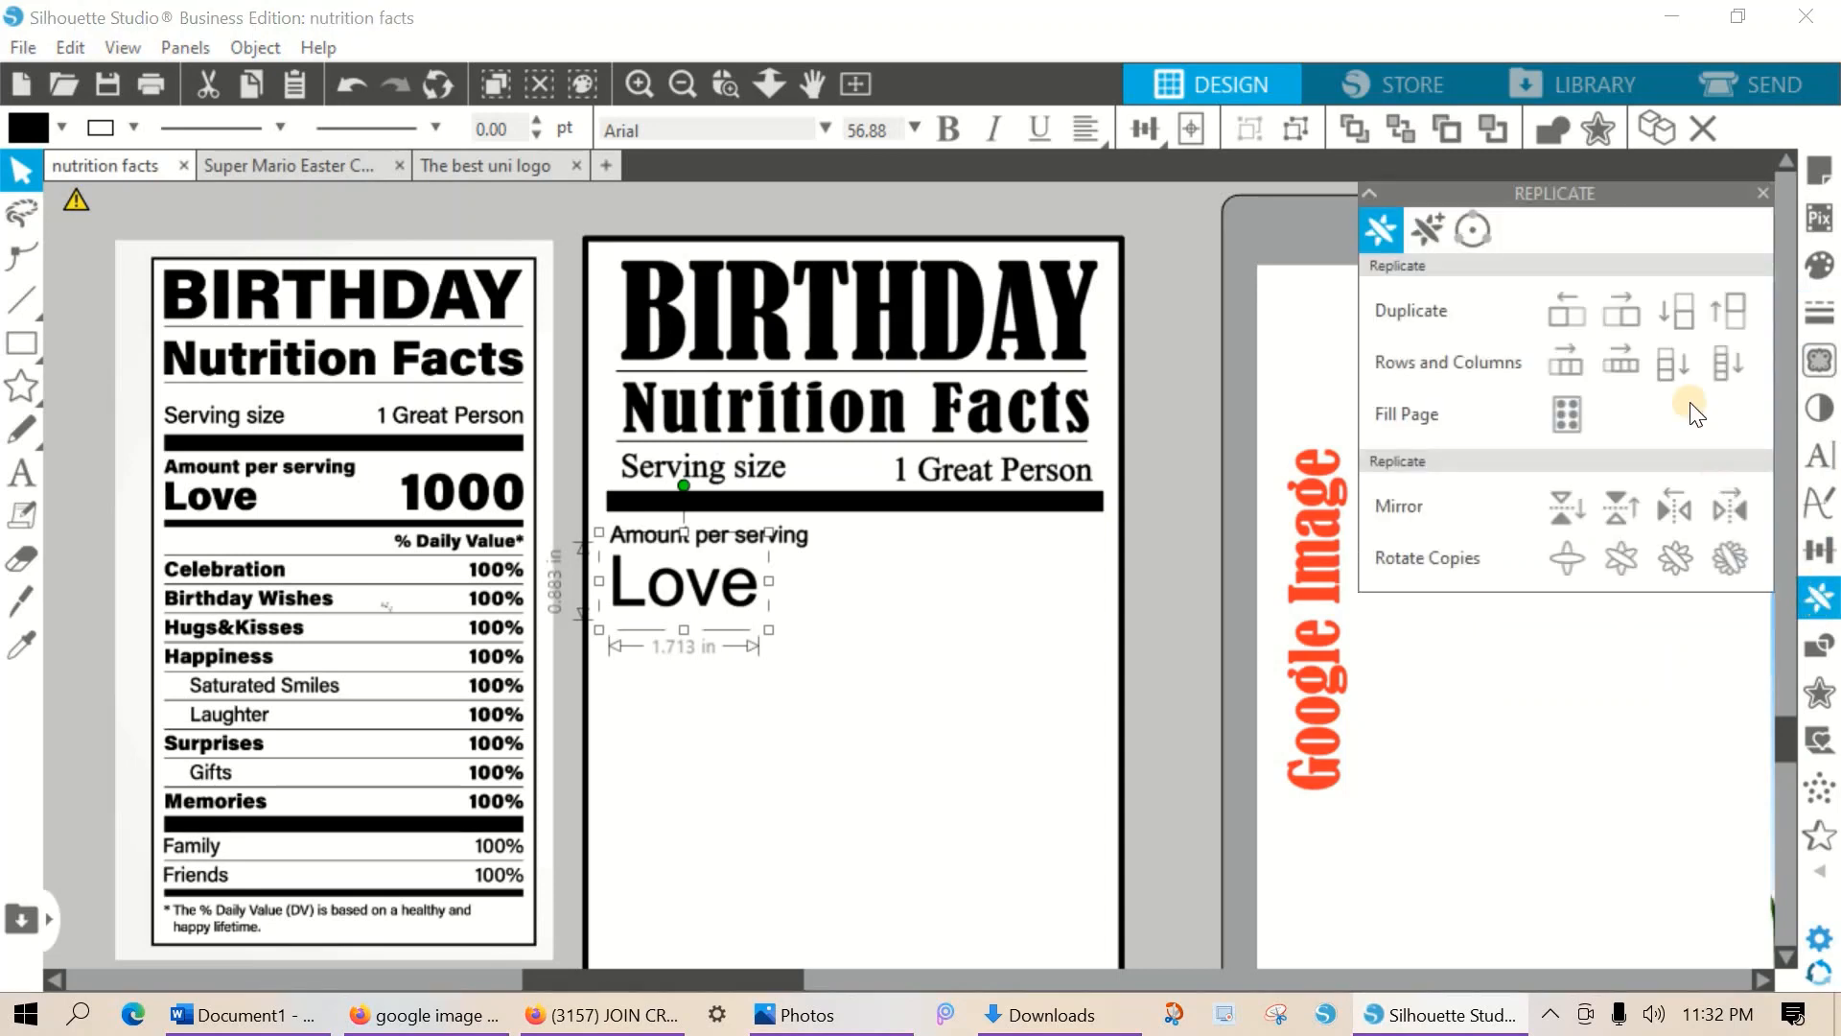
left_click(1618, 312)
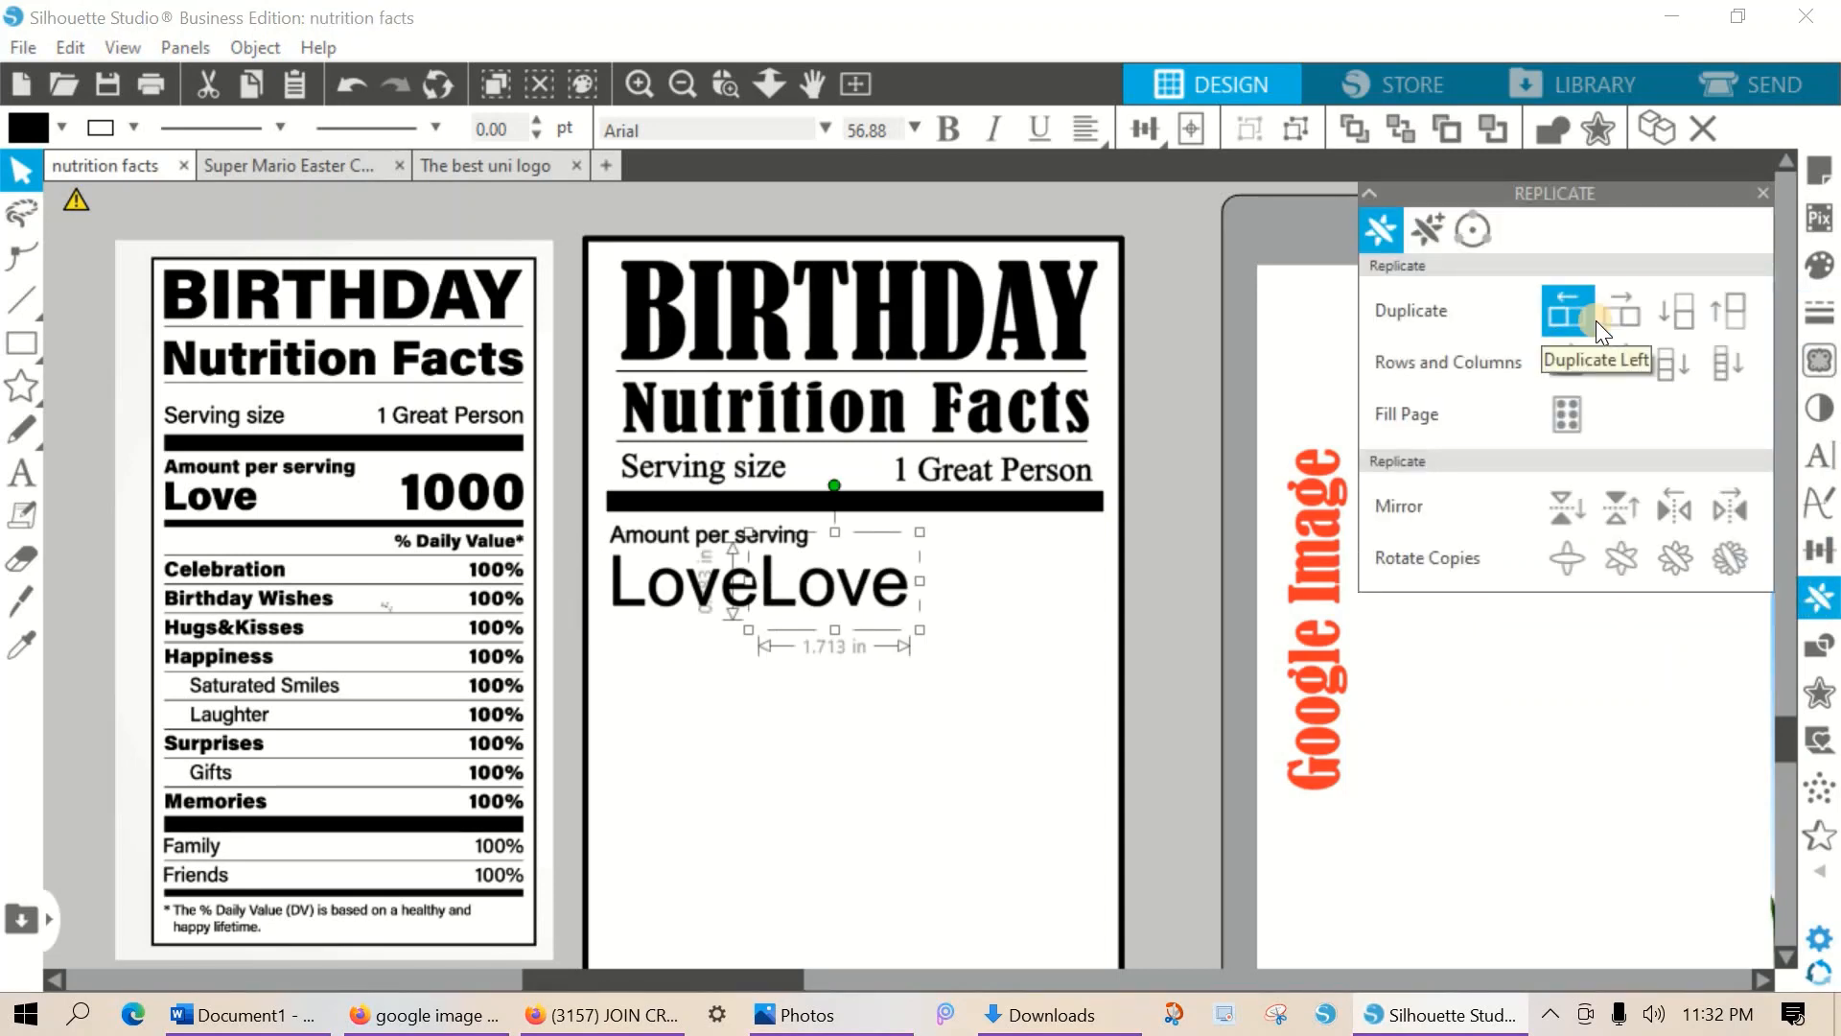
key("Right")
key("Right")
key("Right")
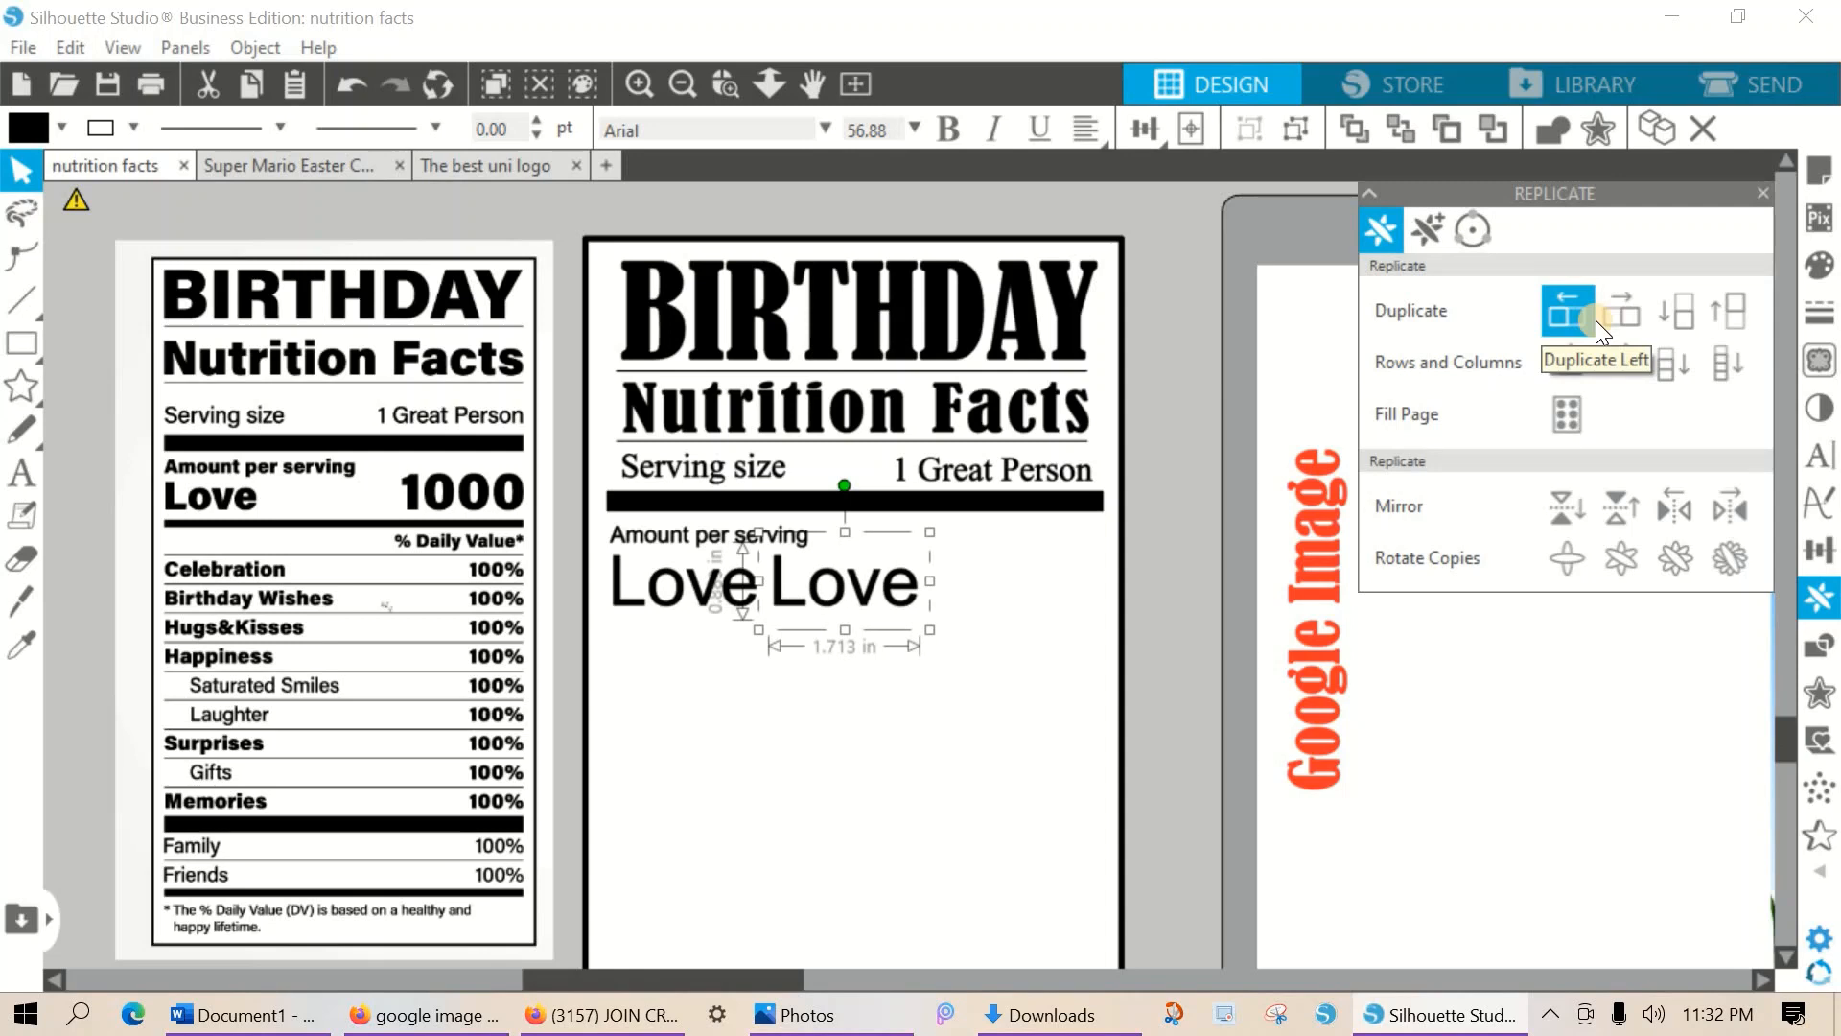
key("Right")
key("Right")
key("Right")
key("Right")
key("Right")
key("Right")
key("Right")
key("Right")
key("Right")
key("Right")
key("Right")
key("Right")
key("Right")
key("Right")
key("Right")
key("Right")
key("Right")
key("Right")
key("Right")
key("Right")
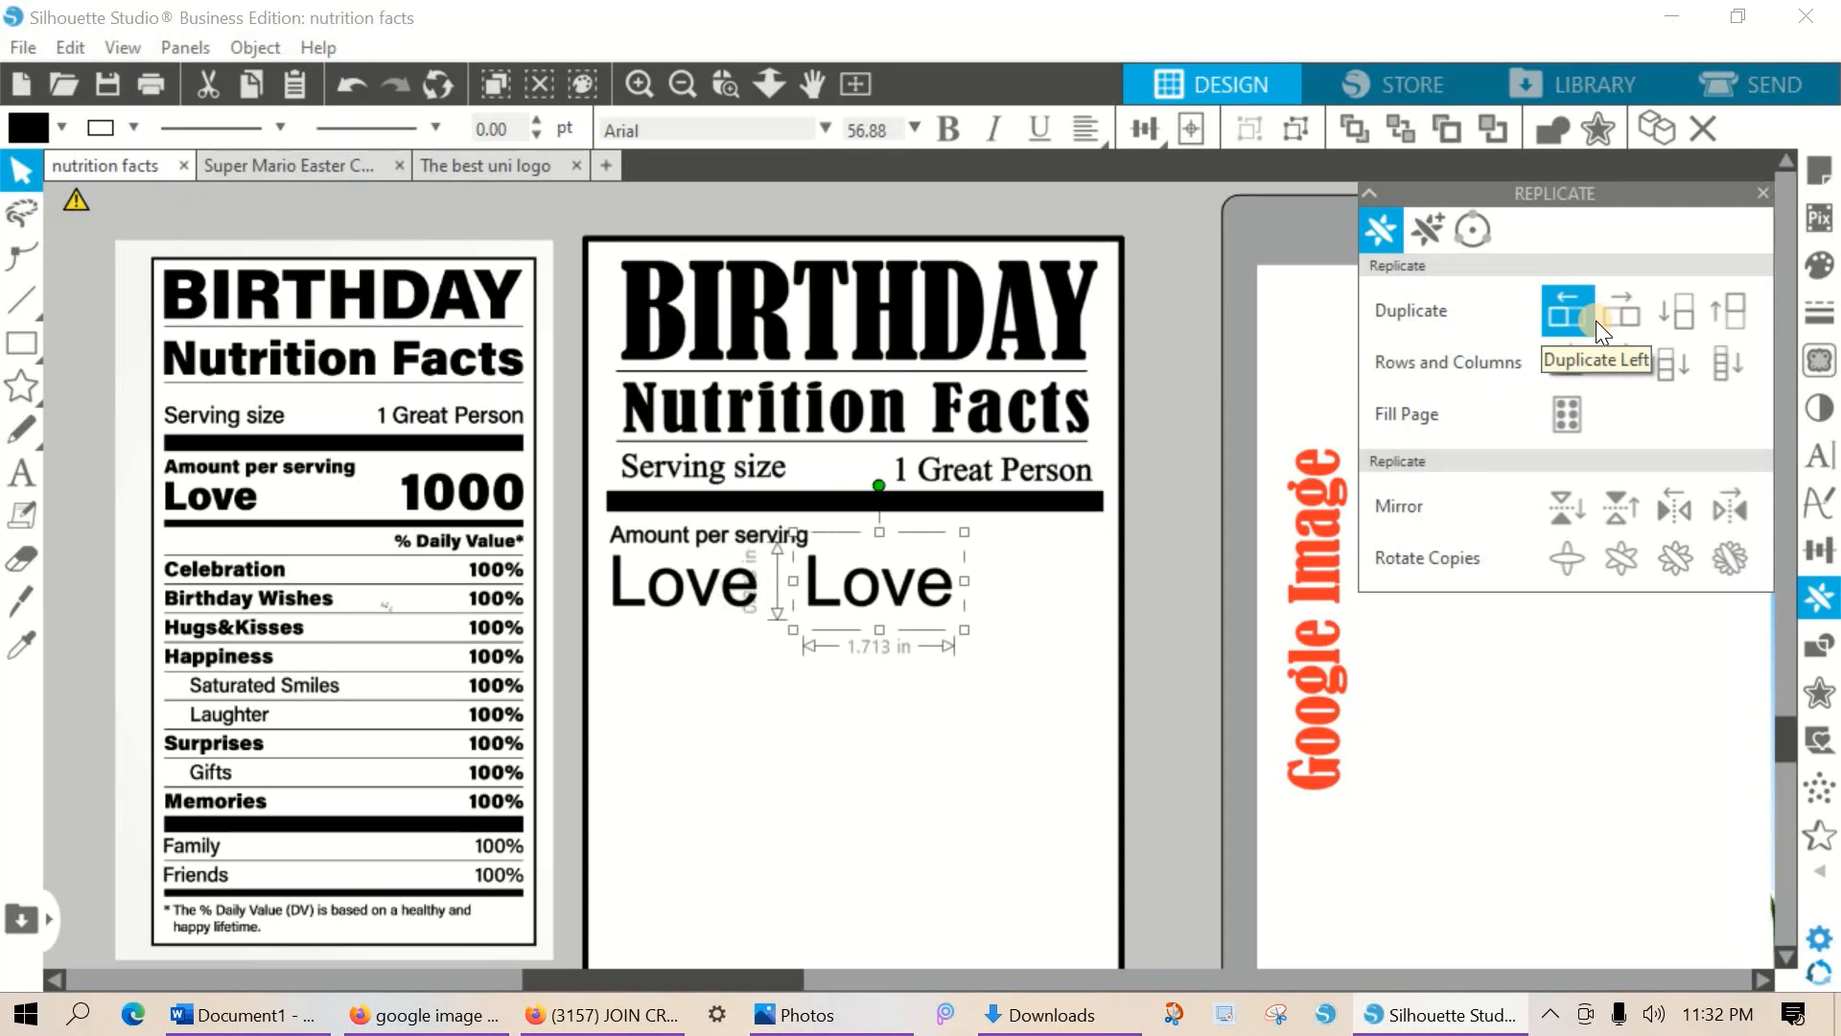
key("Right")
key("Right")
key("Right")
key("Right")
key("Right")
key("Right")
key("Right")
key("Right")
key("Right")
key("Right")
key("Right")
key("Right")
key("Right")
key("Right")
key("Right")
key("Right")
key("Right")
key("Right")
key("Right")
key("Right")
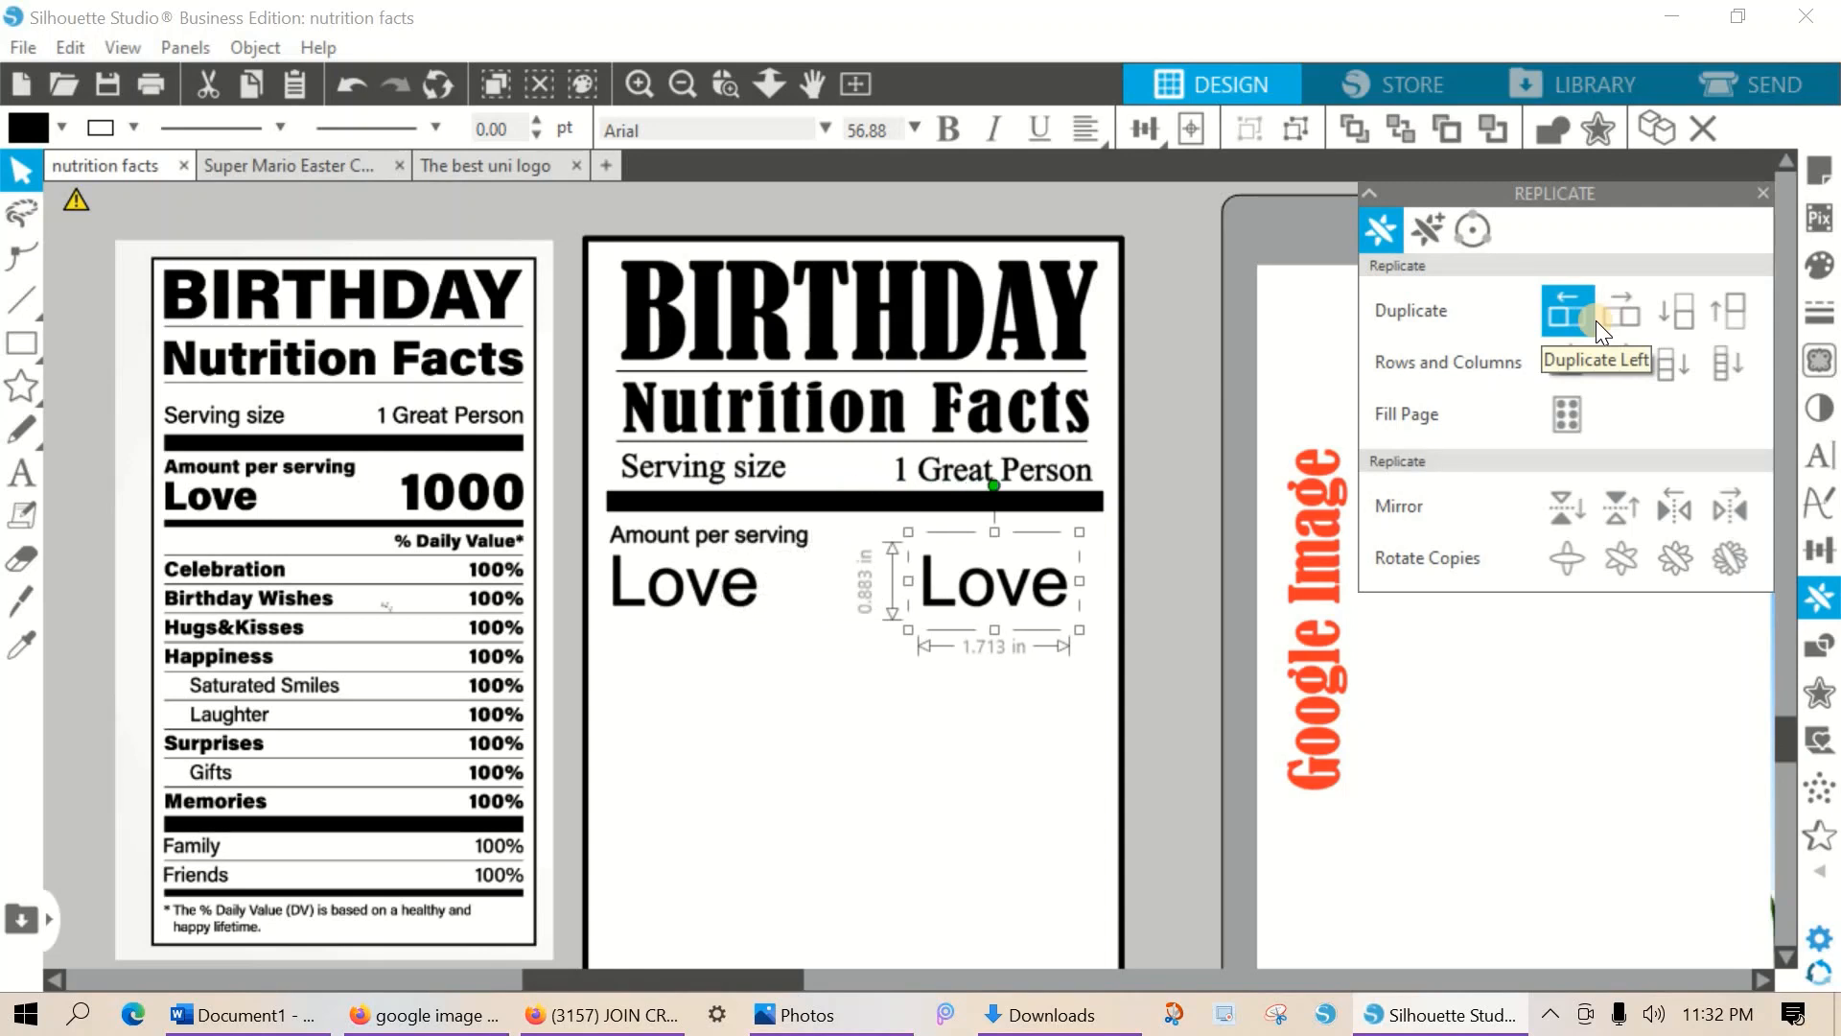
Replace the text of the right-hand "Love" copy with "1000".
double_click(962, 590)
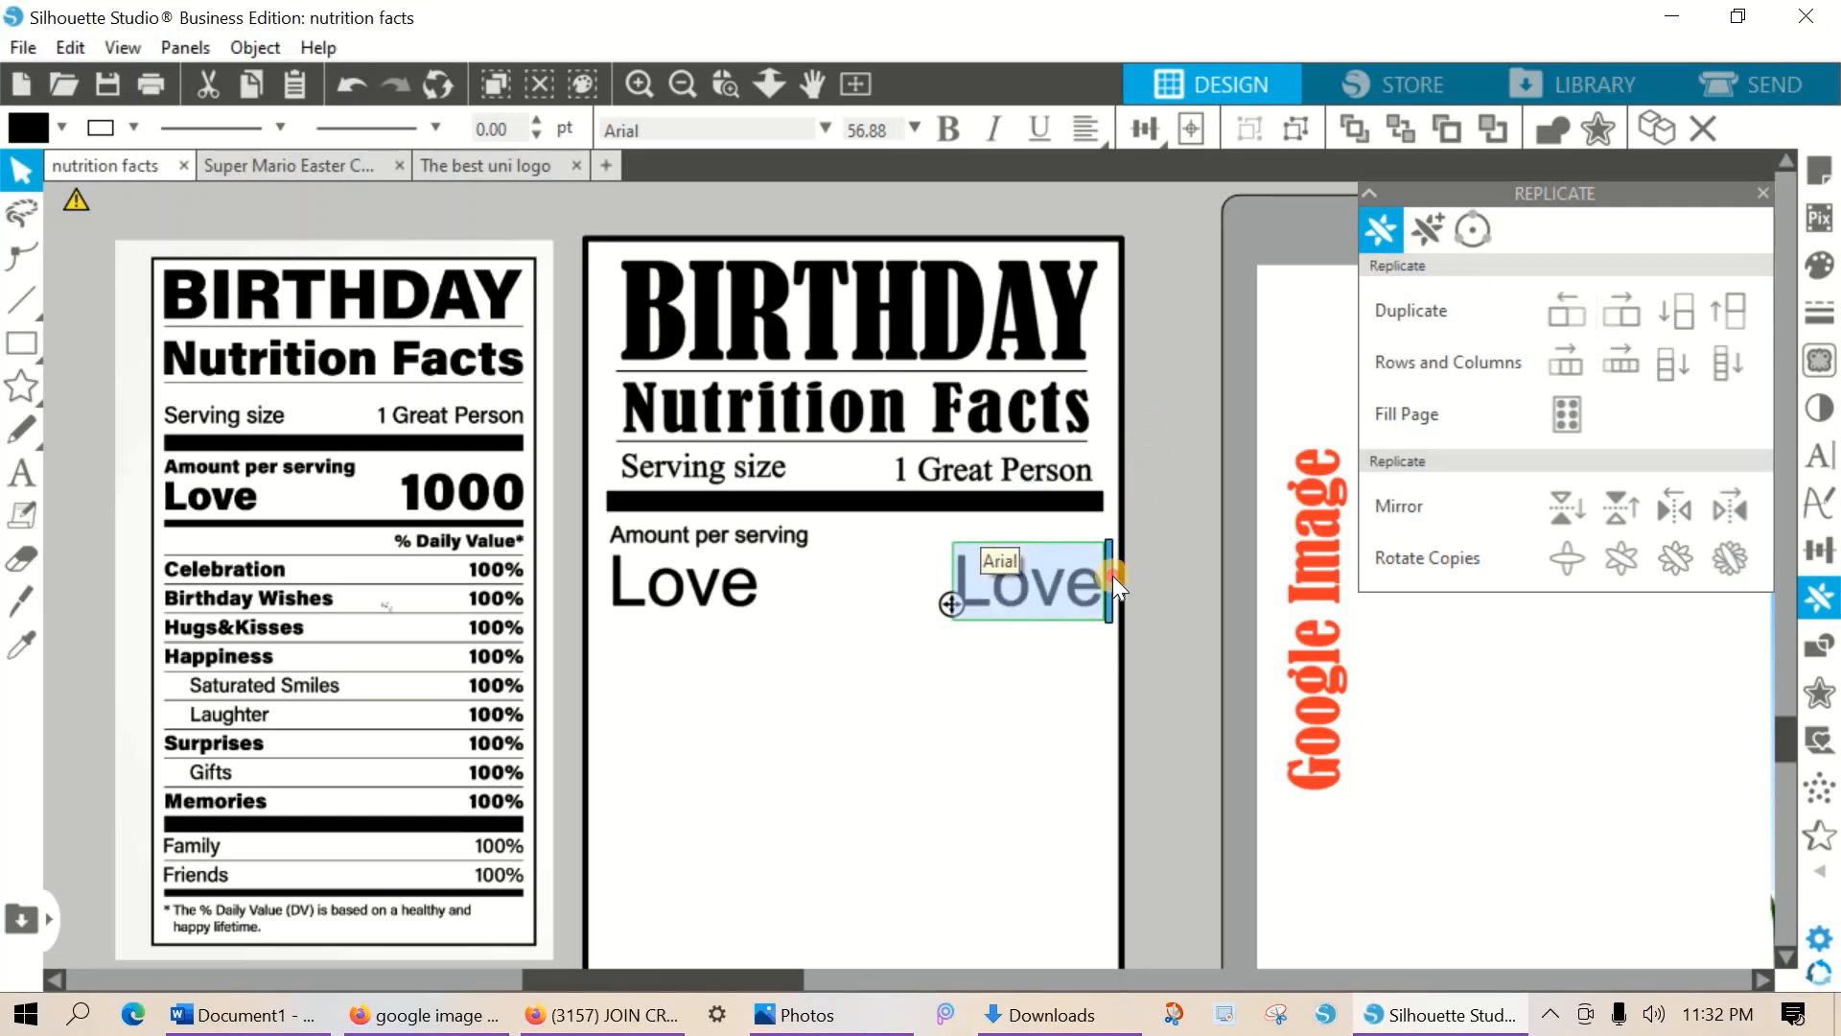
type("100")
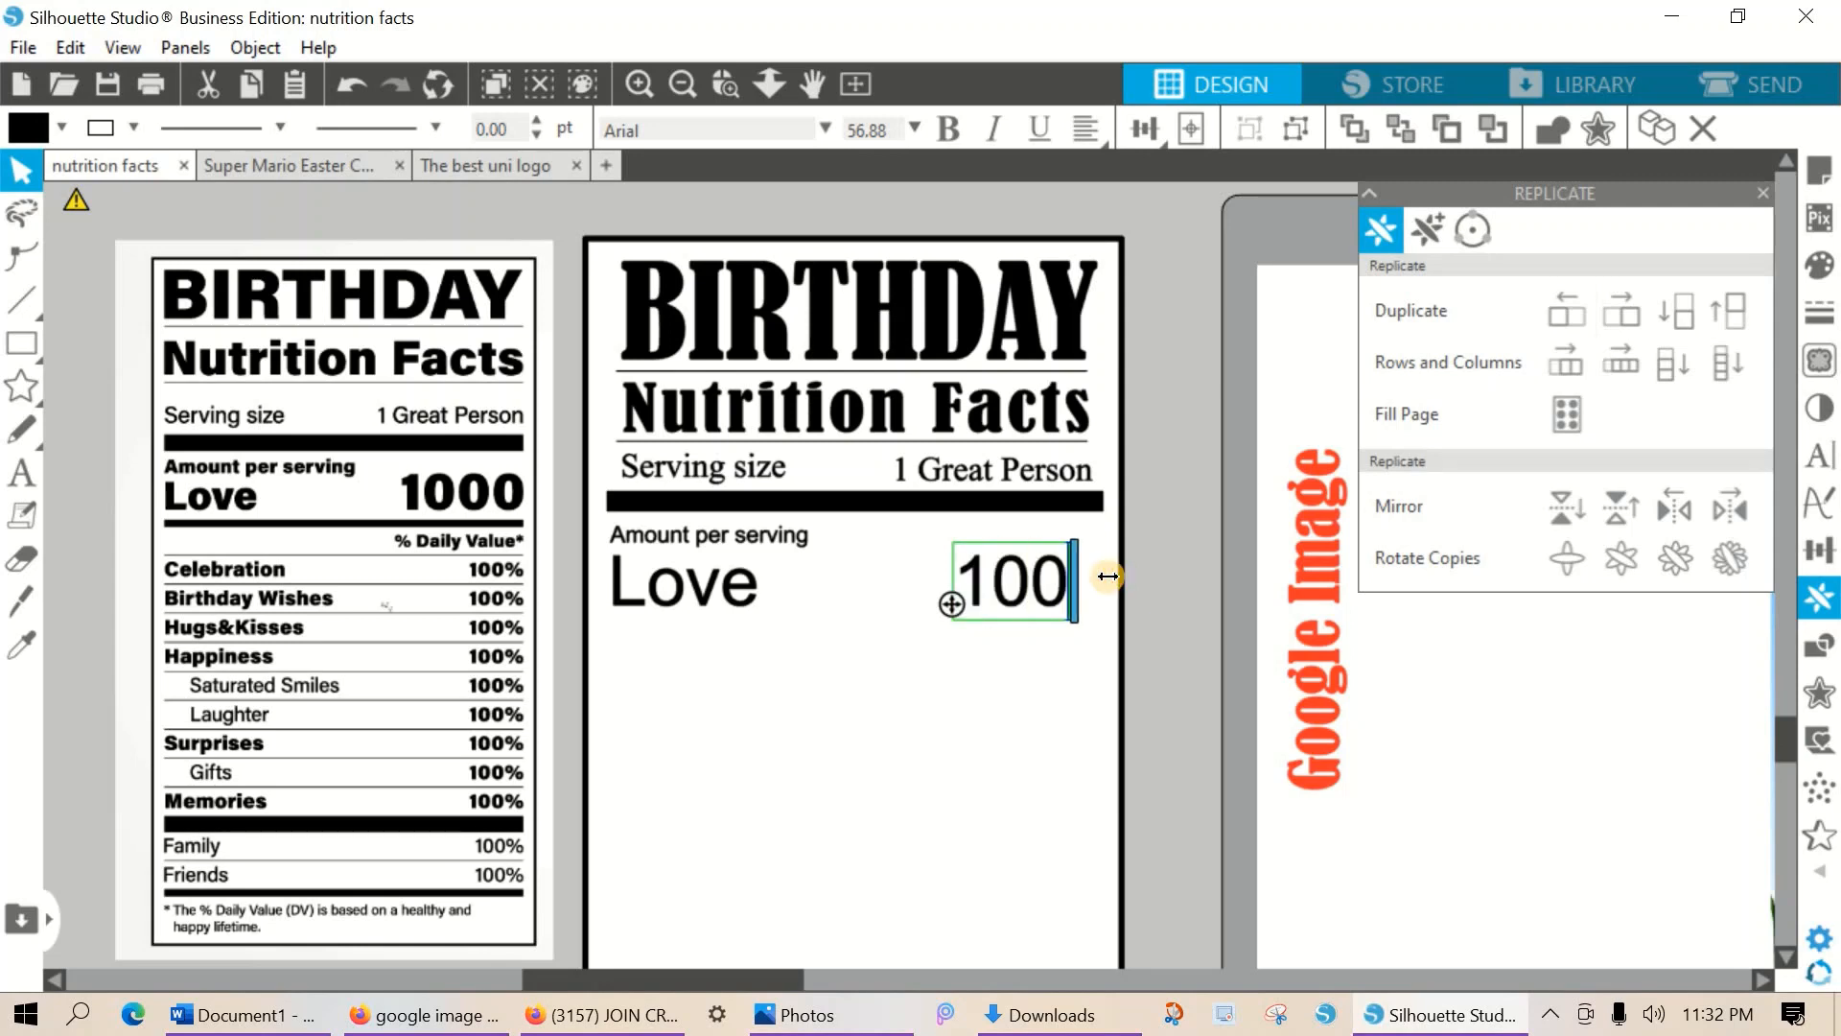
type("0")
left_click(977, 514)
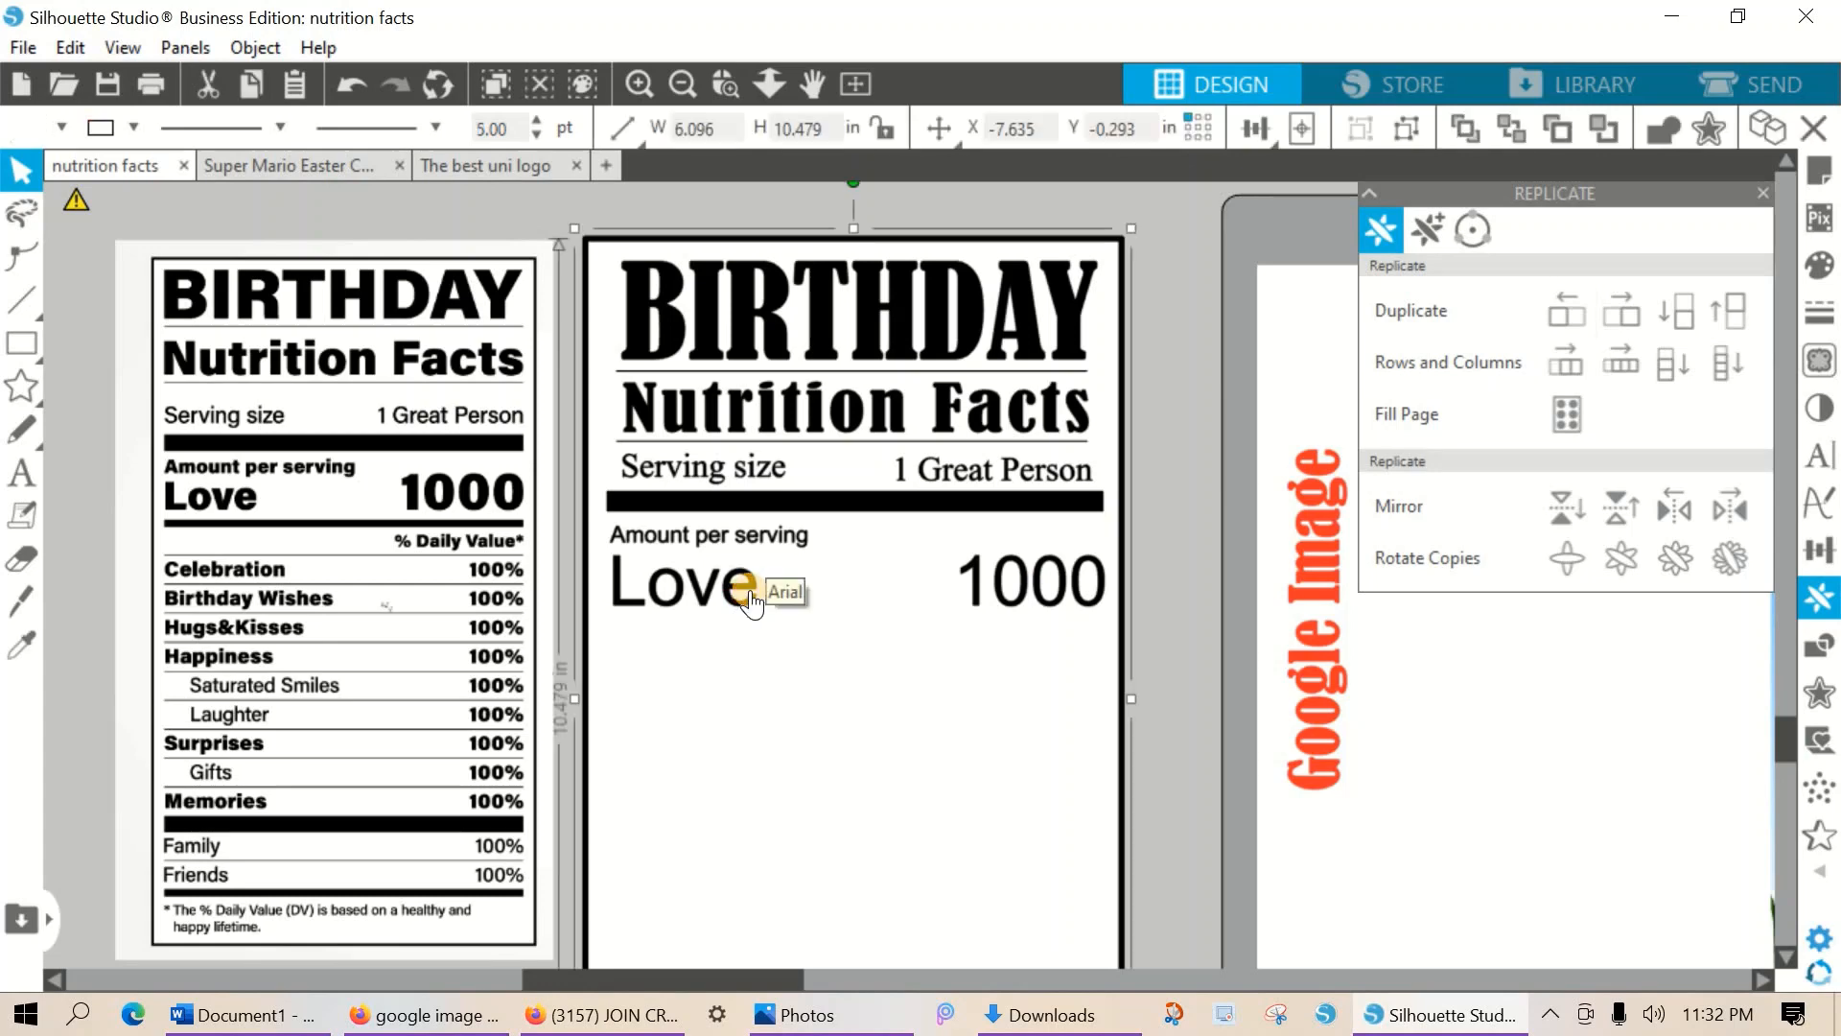
Set the font of both "Love" and "1000" to Bernard MT Condensed.
left_click(681, 584)
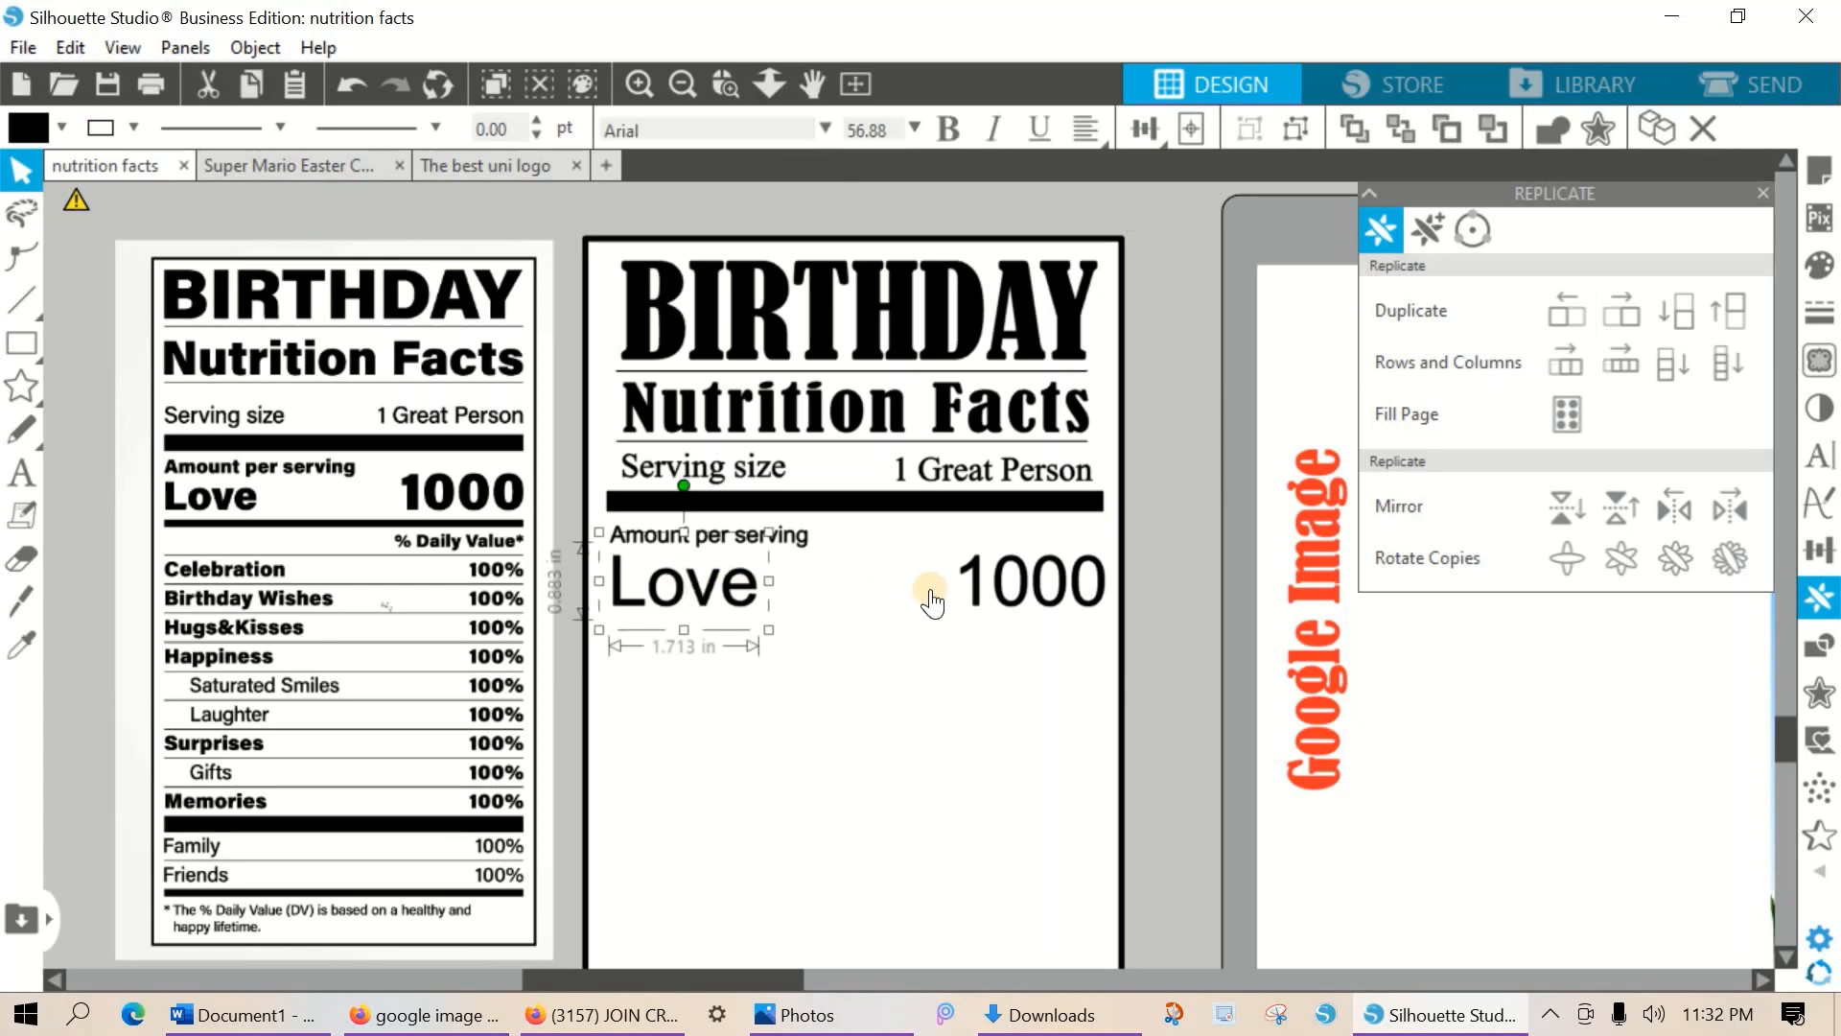
left_click(976, 578, "shift")
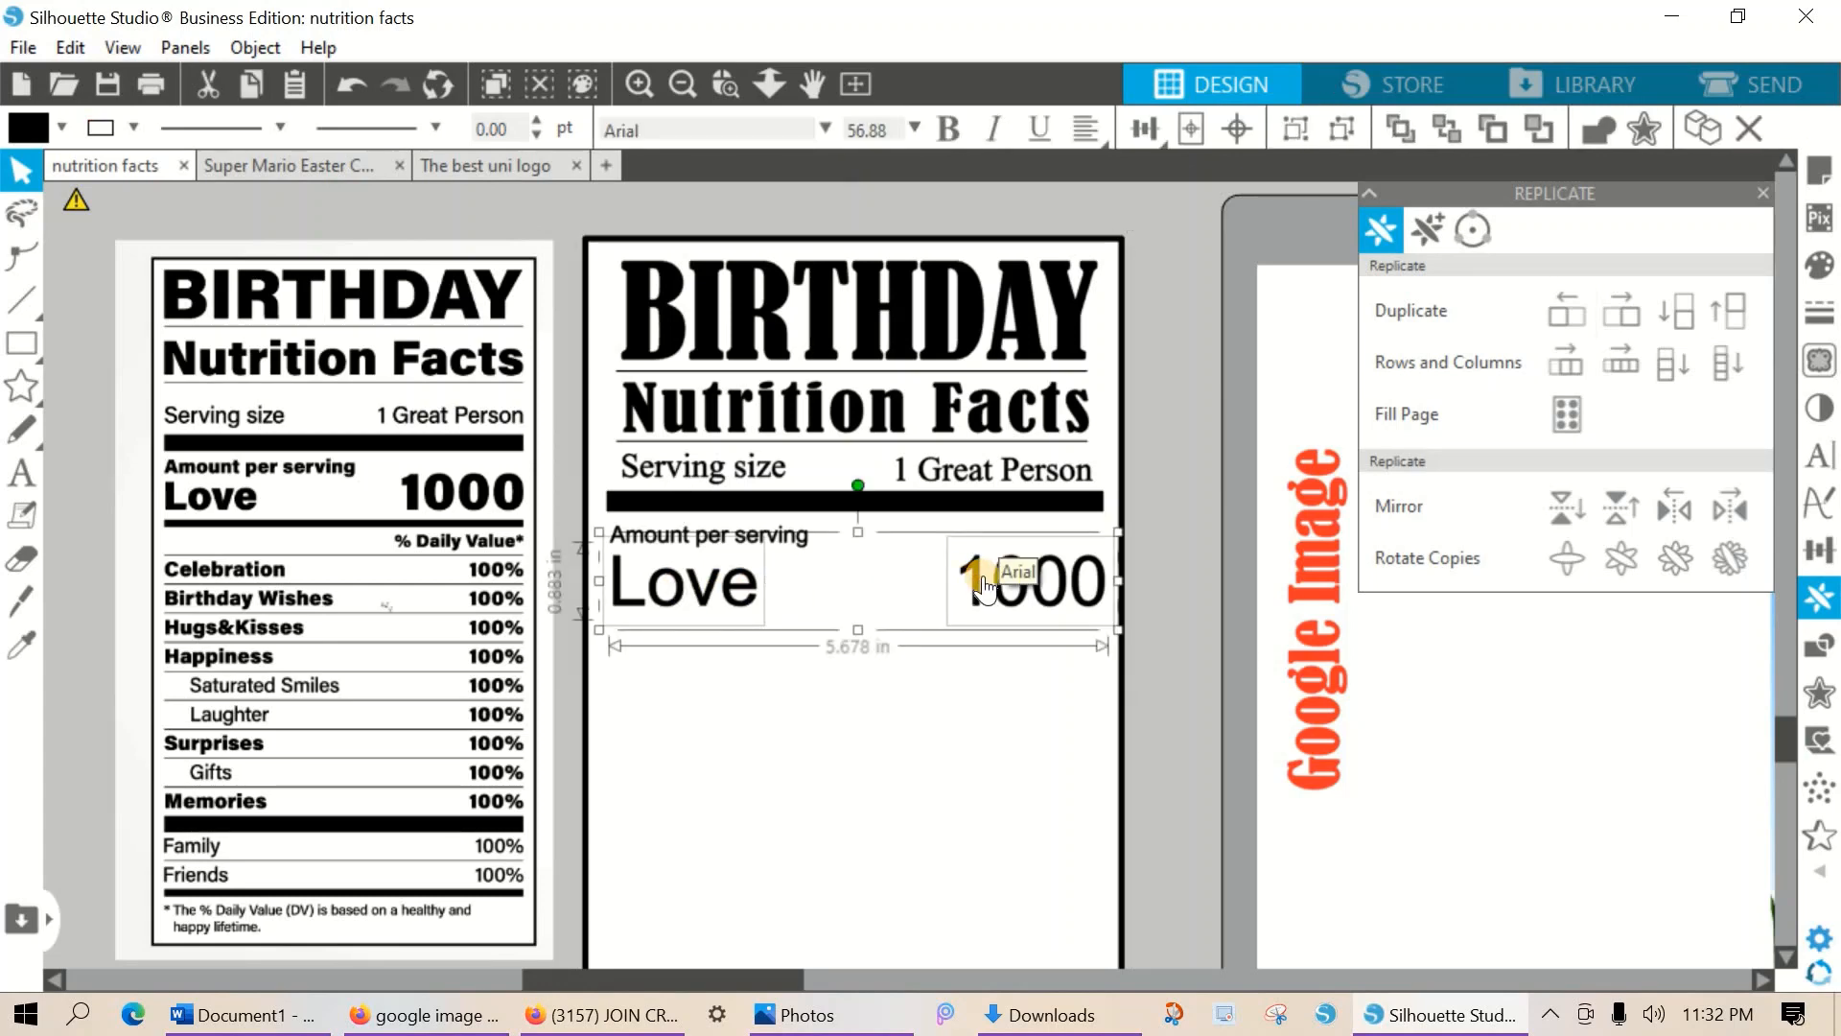
left_click(1819, 454)
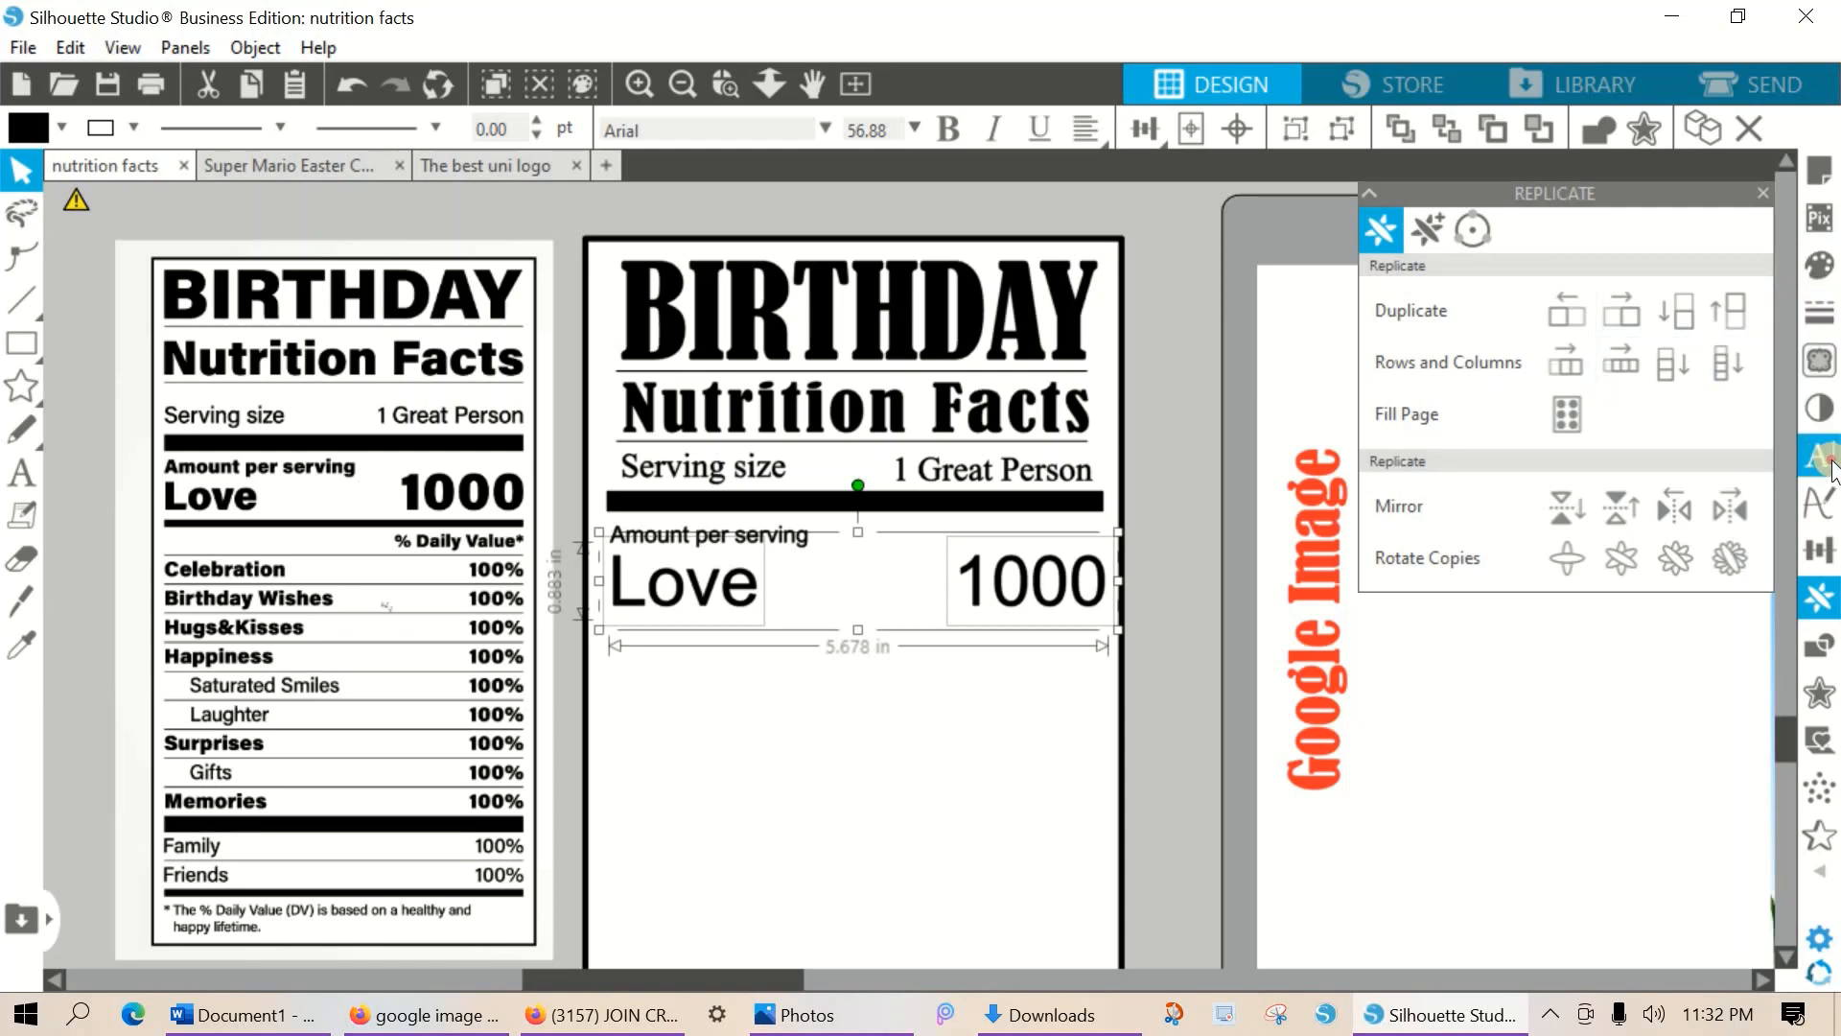
left_click(1450, 461)
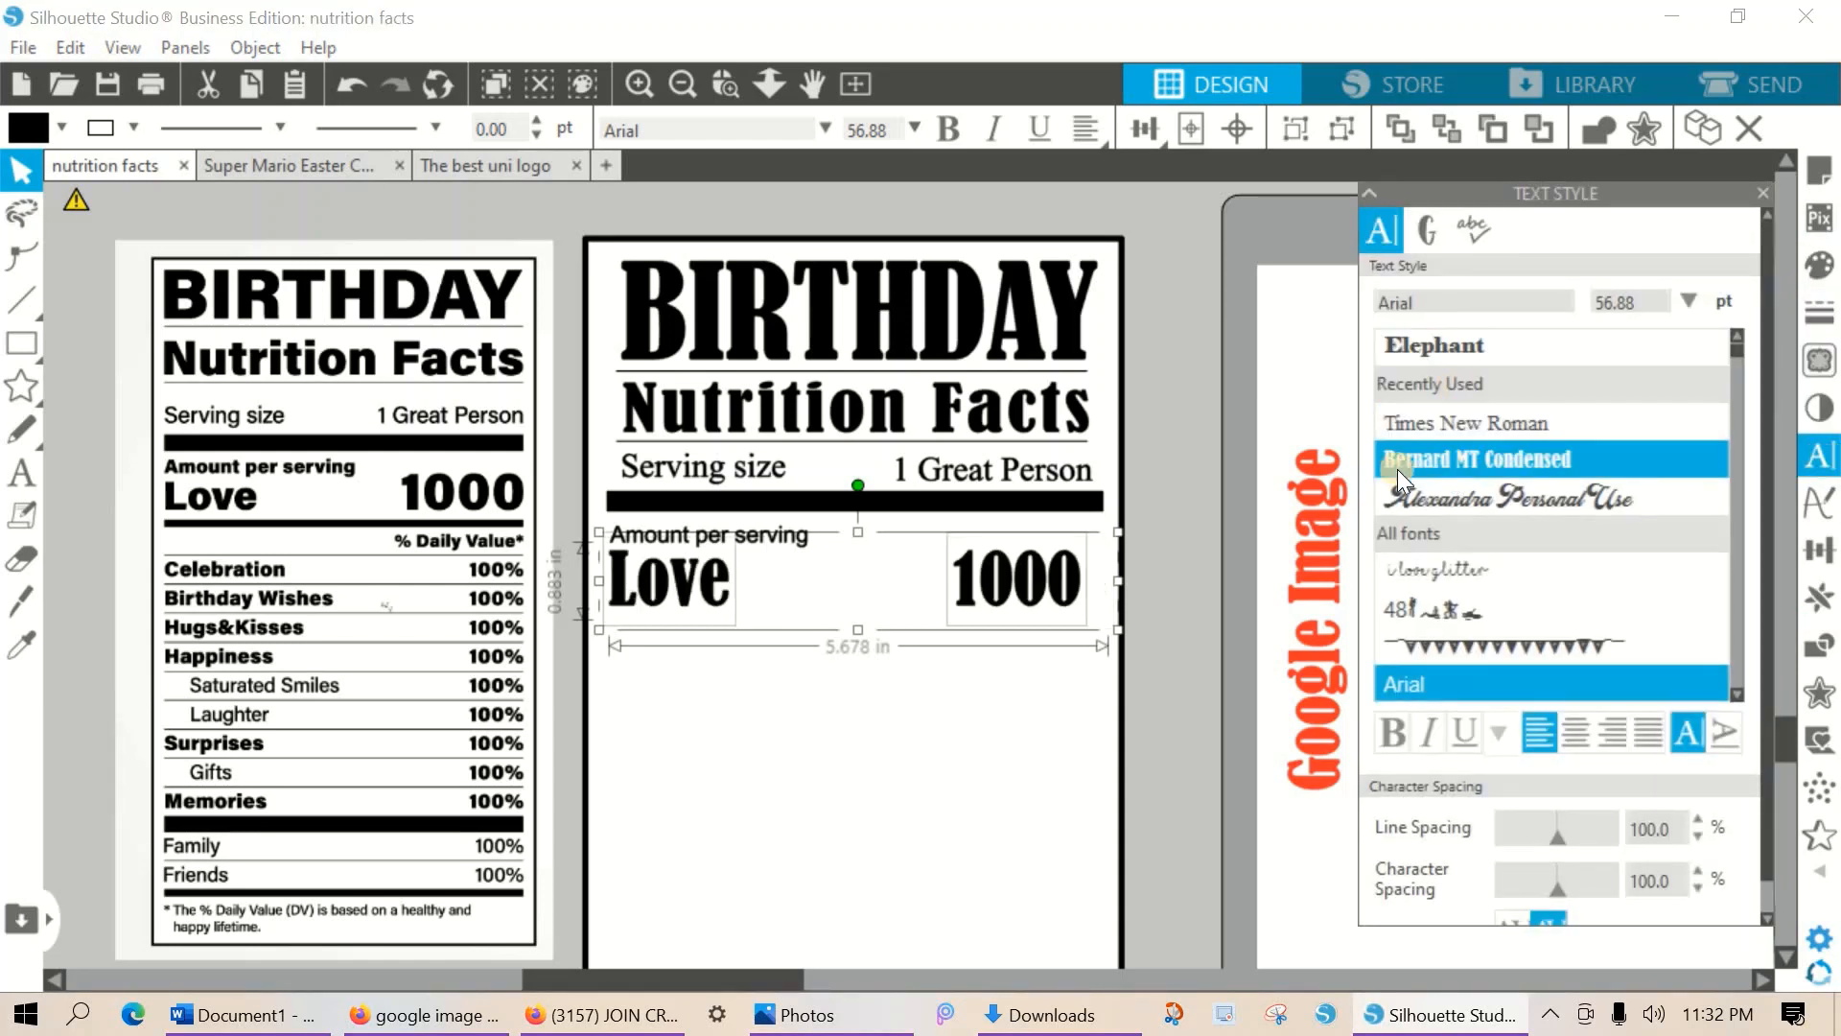
left_click(1194, 504)
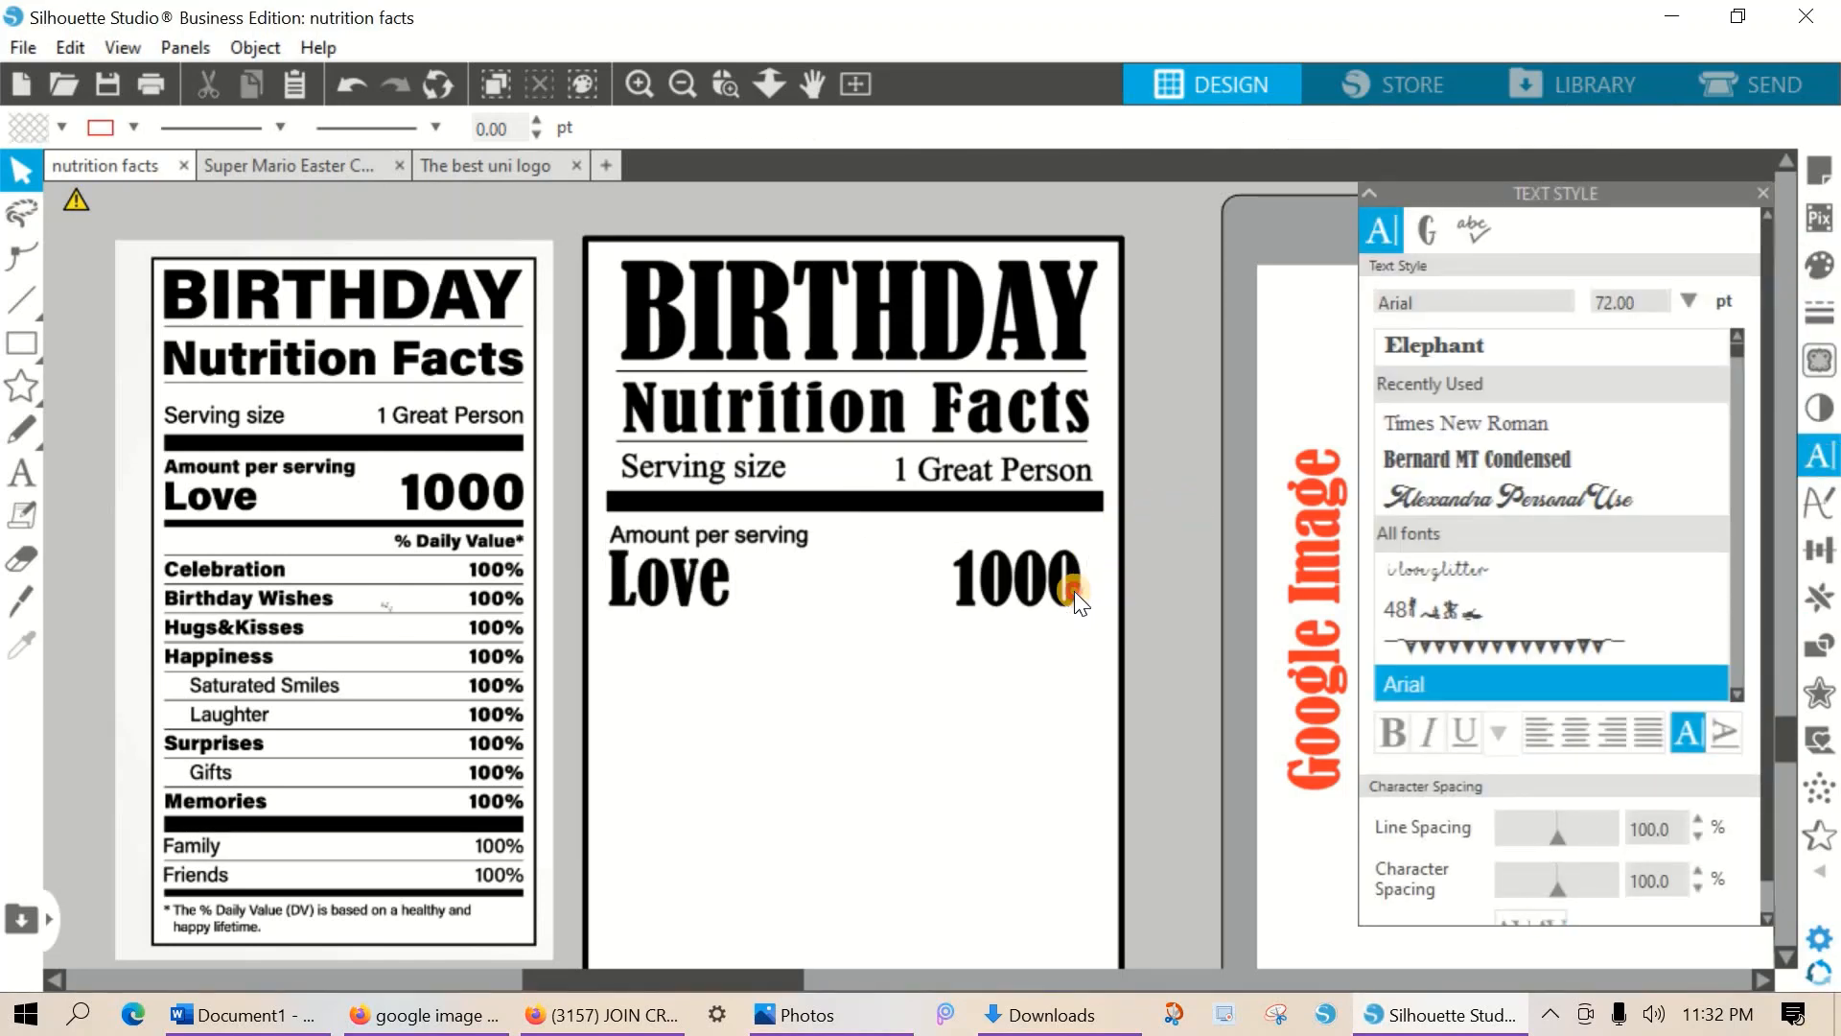
Nudge "1000" right until it lines up with the right end of the black bar.
left_click(1074, 591)
key("Right")
key("Right")
key("Right")
key("Right")
key("Right")
key("Right")
key("Right")
key("Right")
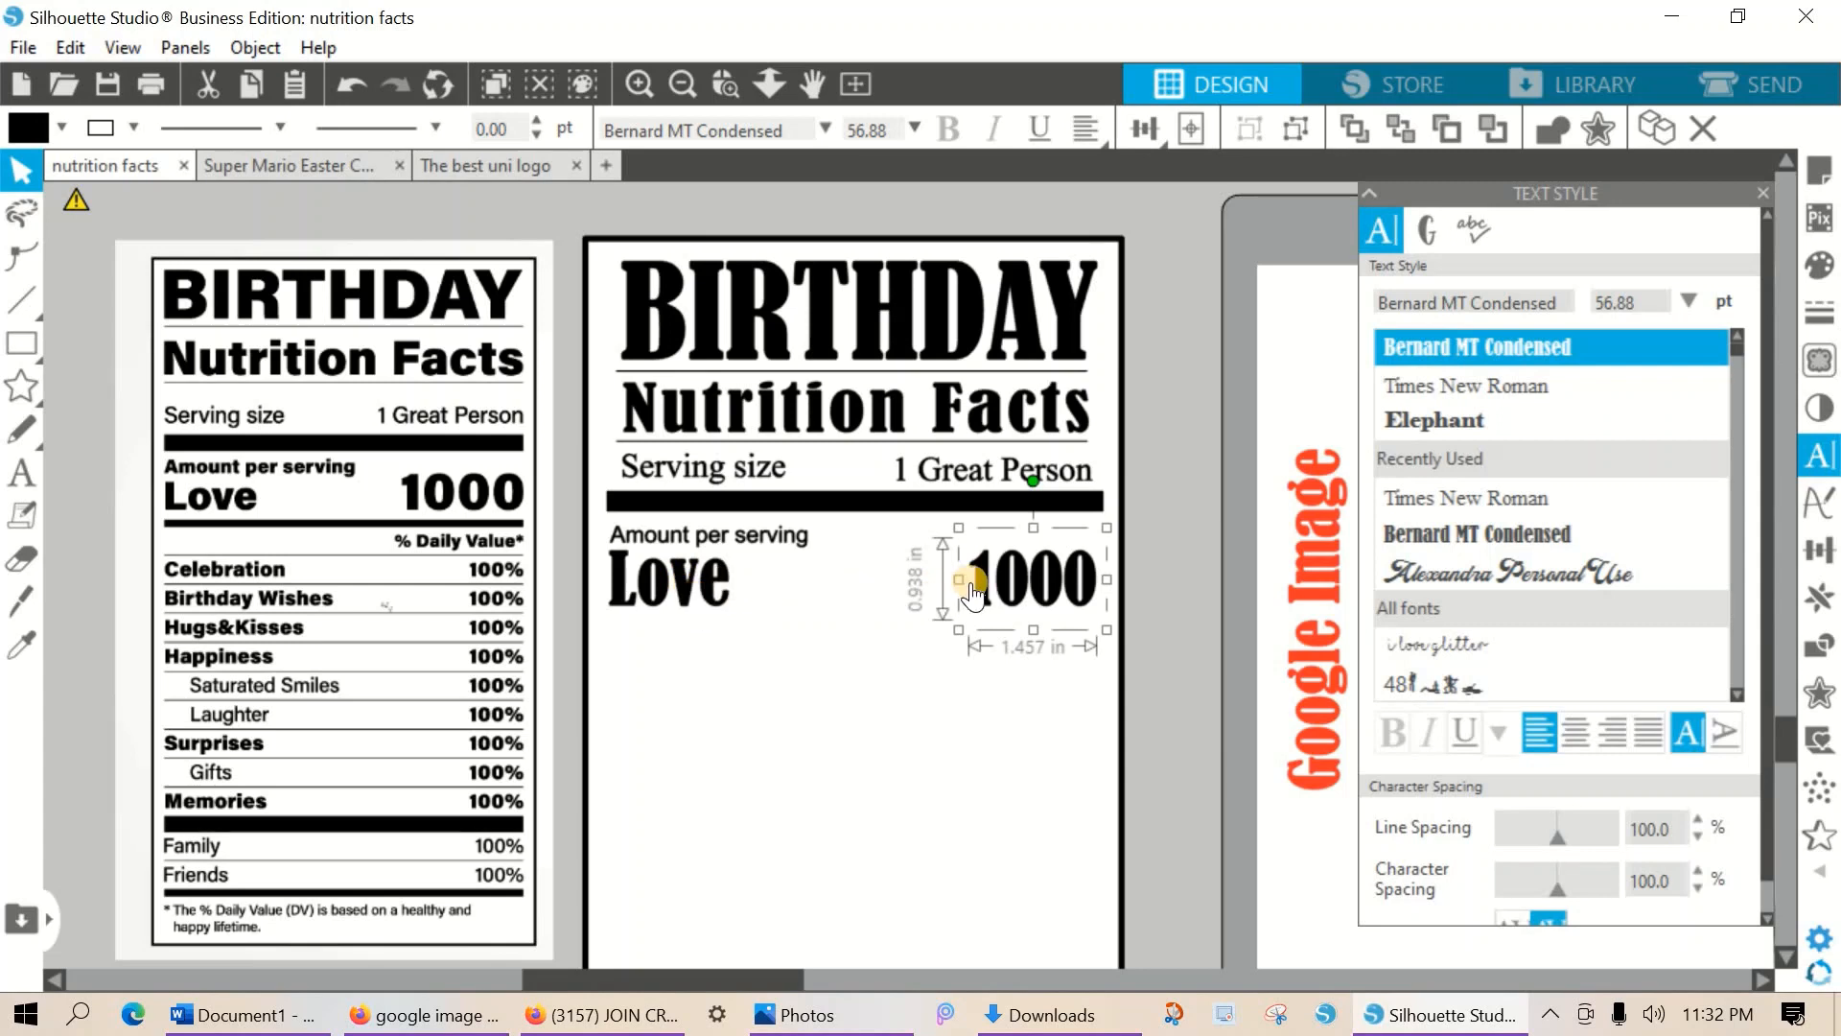
Ungroup the label elements, select the black bar beneath the serving size line and bring up the Replicate options.
left_click(767, 502)
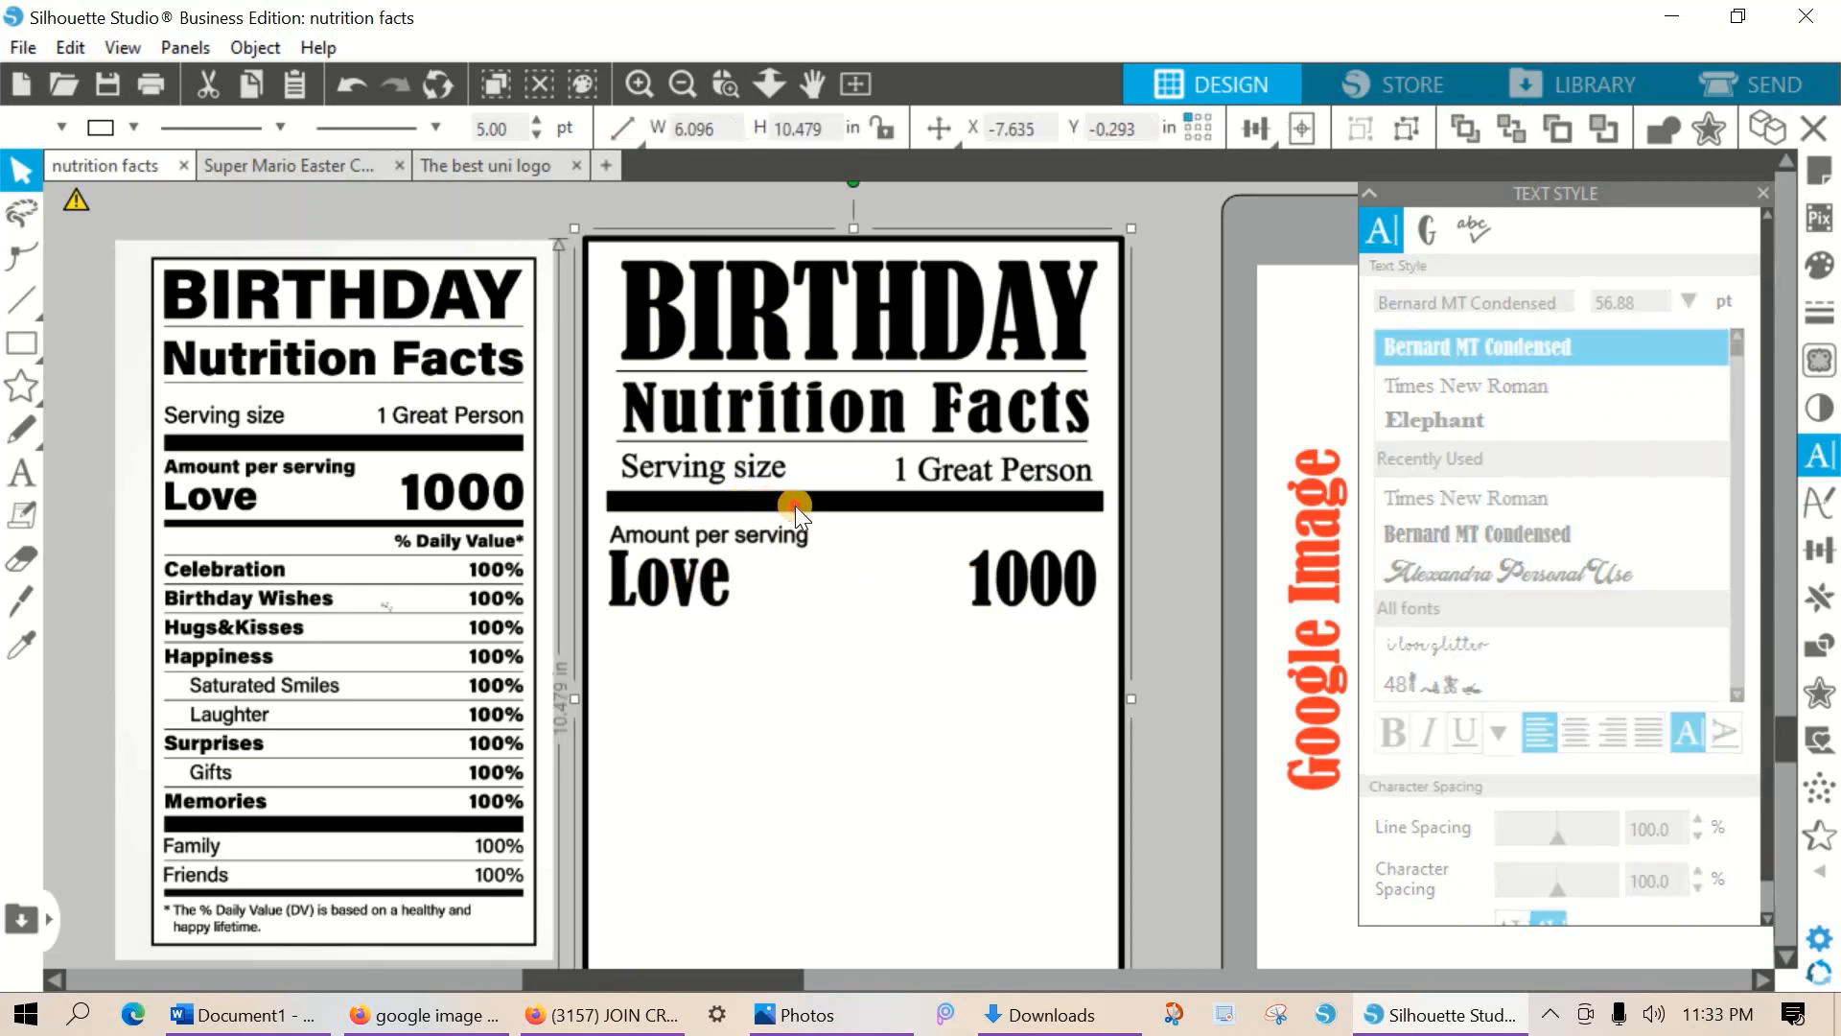
right_click(727, 504)
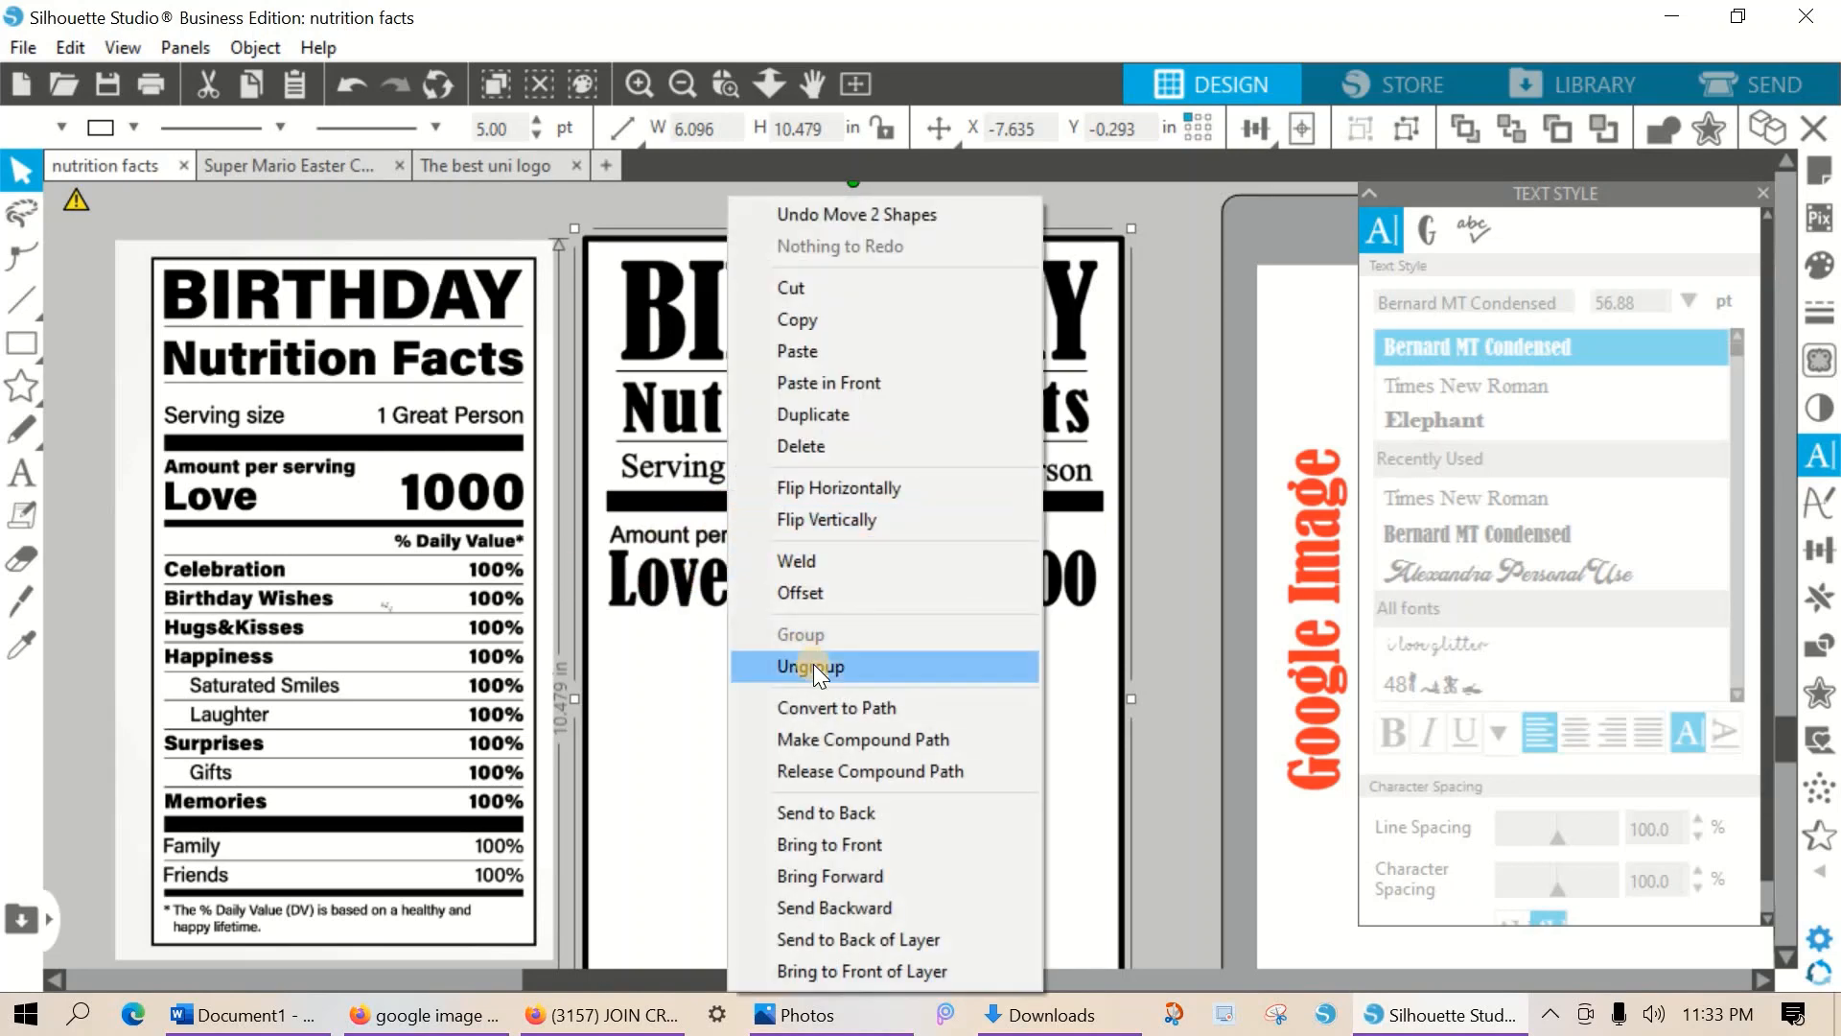
left_click(814, 664)
left_click(863, 502)
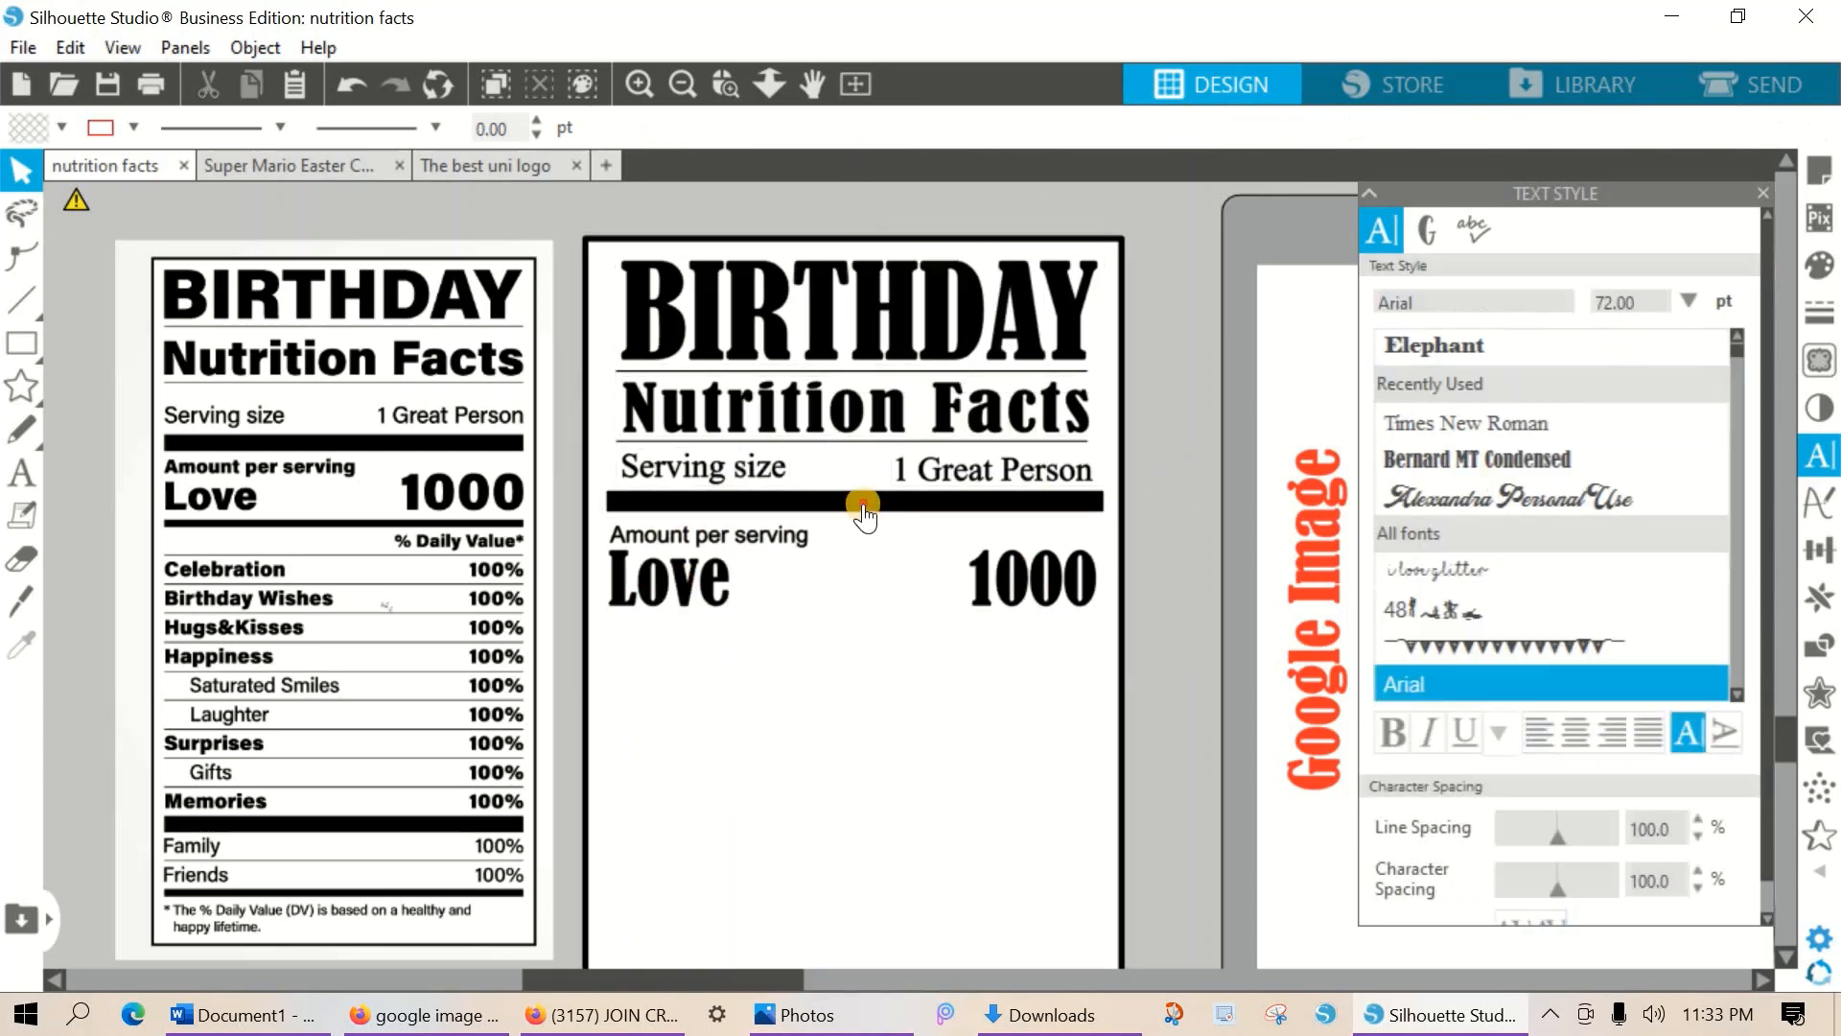
left_click(1819, 596)
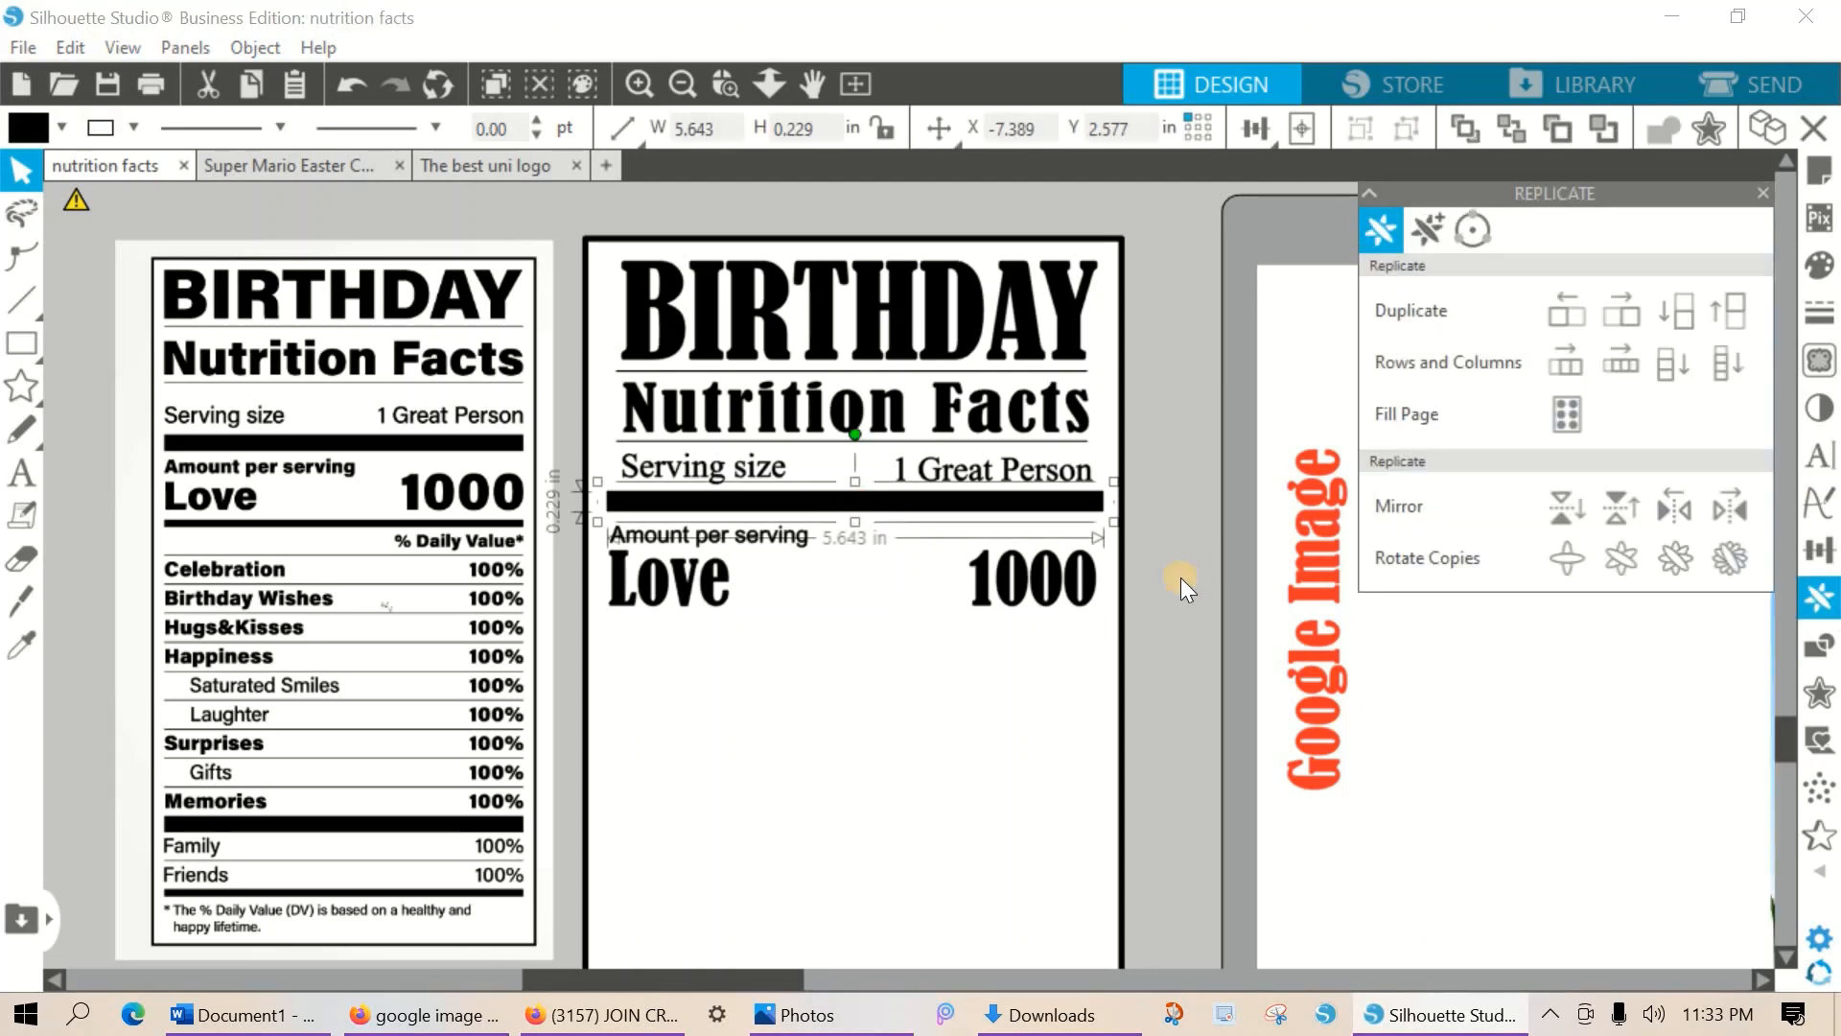
Try to shift the original black bar down over the "Amount per serving" text.
key("Down")
key("Down")
key("Down")
key("Down")
key("Down")
key("Down")
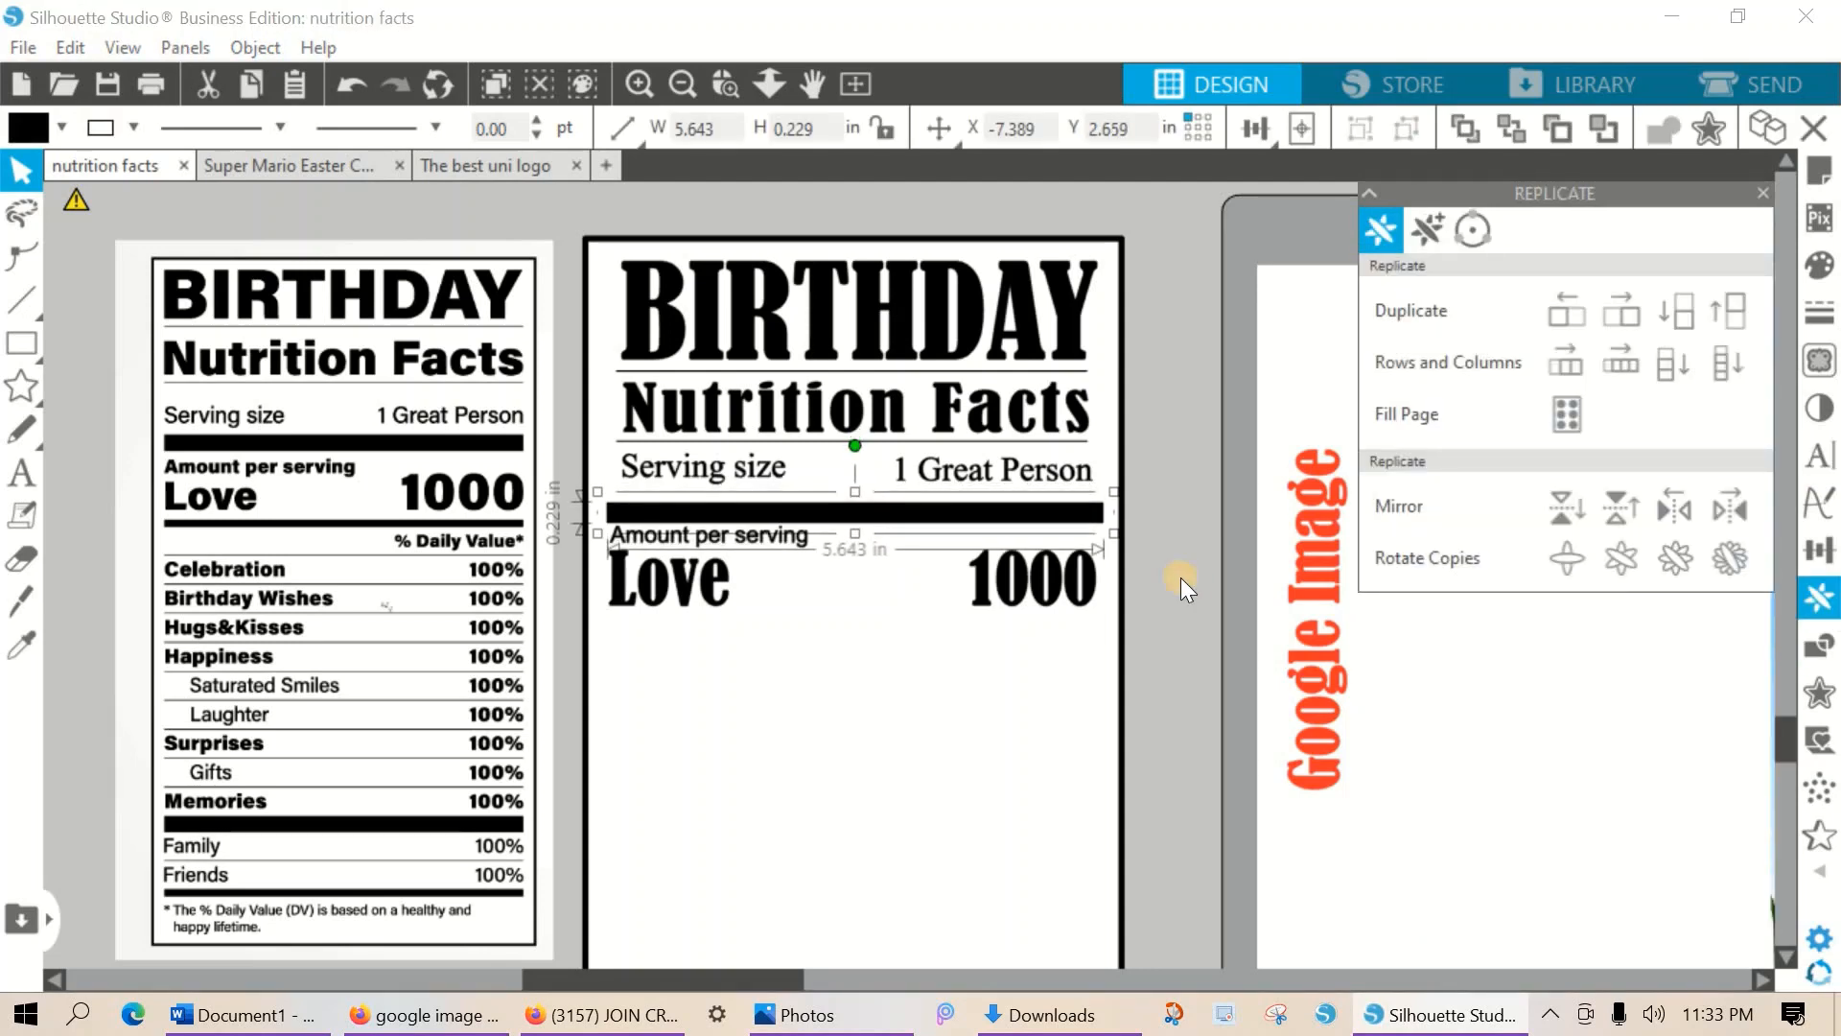
key("Down")
key("Down")
key("Down")
key("Down")
key("Down")
key("Down")
key("Down")
key("Down")
key("Down")
key("Down")
key("Down")
key("Down")
key("Down")
key("Down")
key("Down")
key("Down")
key("Down")
key("Down")
key("Down")
key("Down")
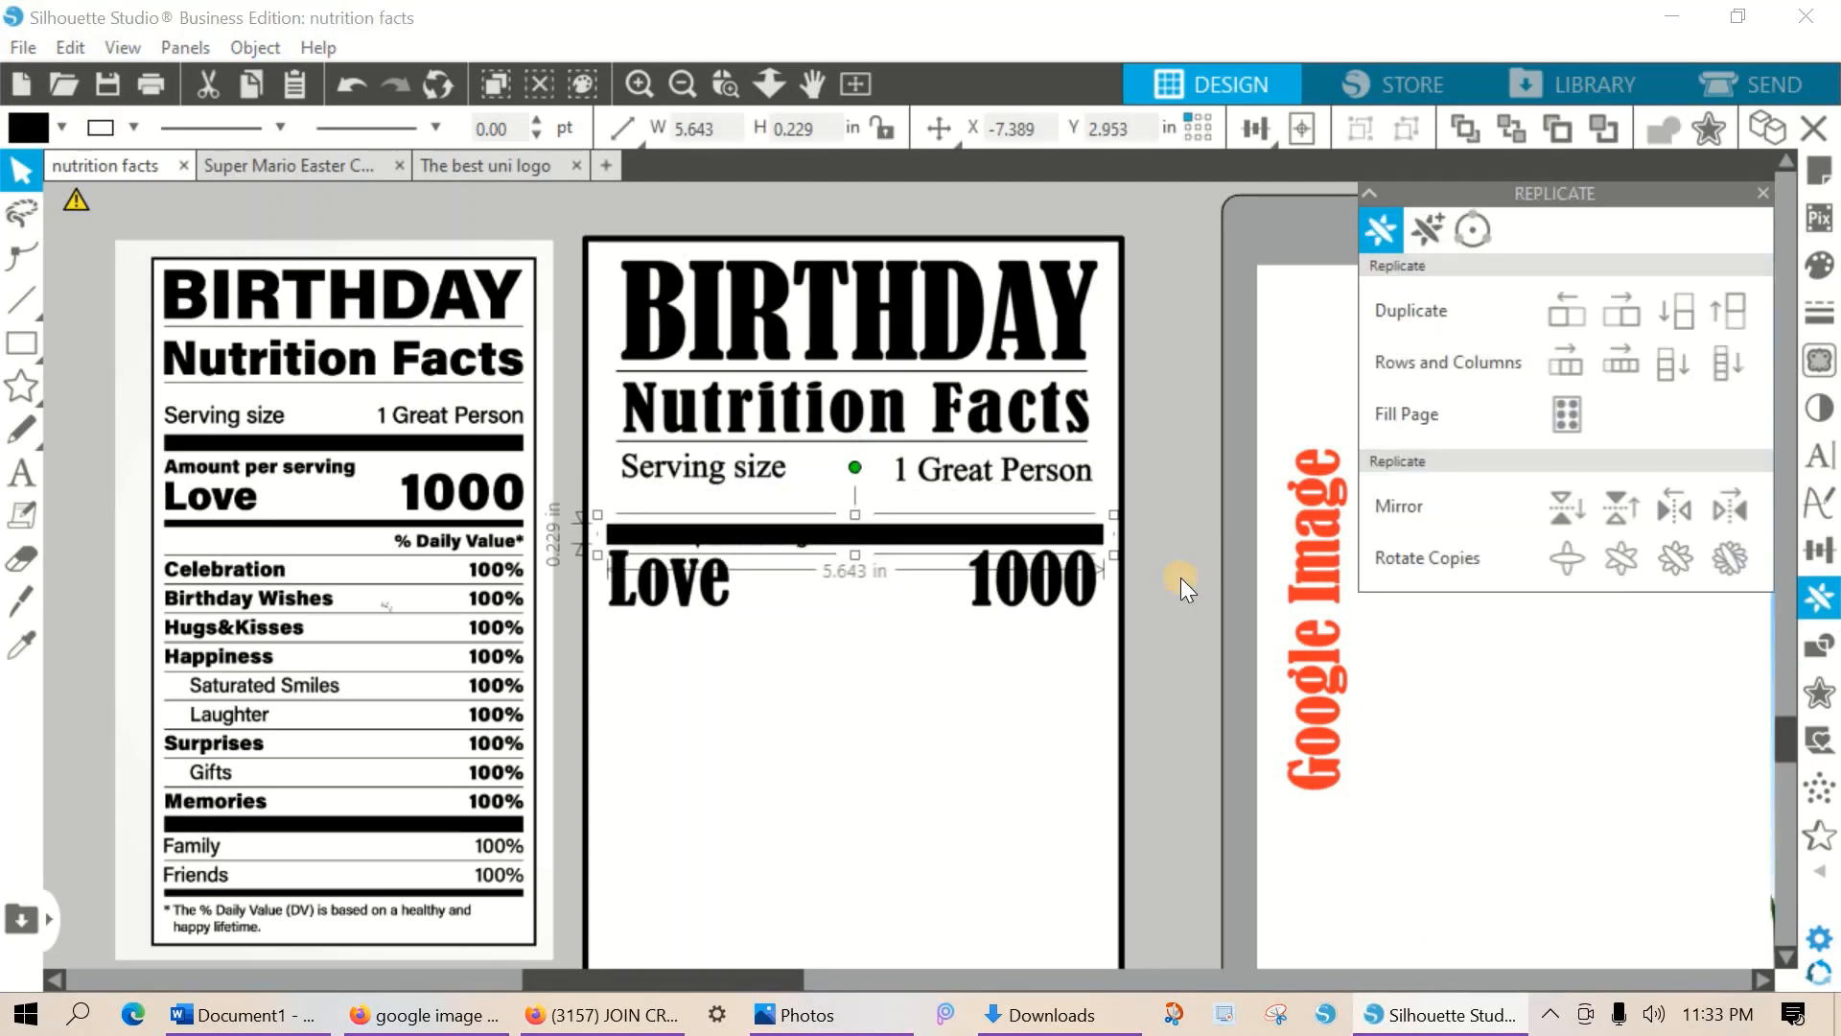
Undo the downward moves of the black bar back to its place beneath the serving size line.
left_click(349, 84)
left_click(349, 84)
left_click(350, 85)
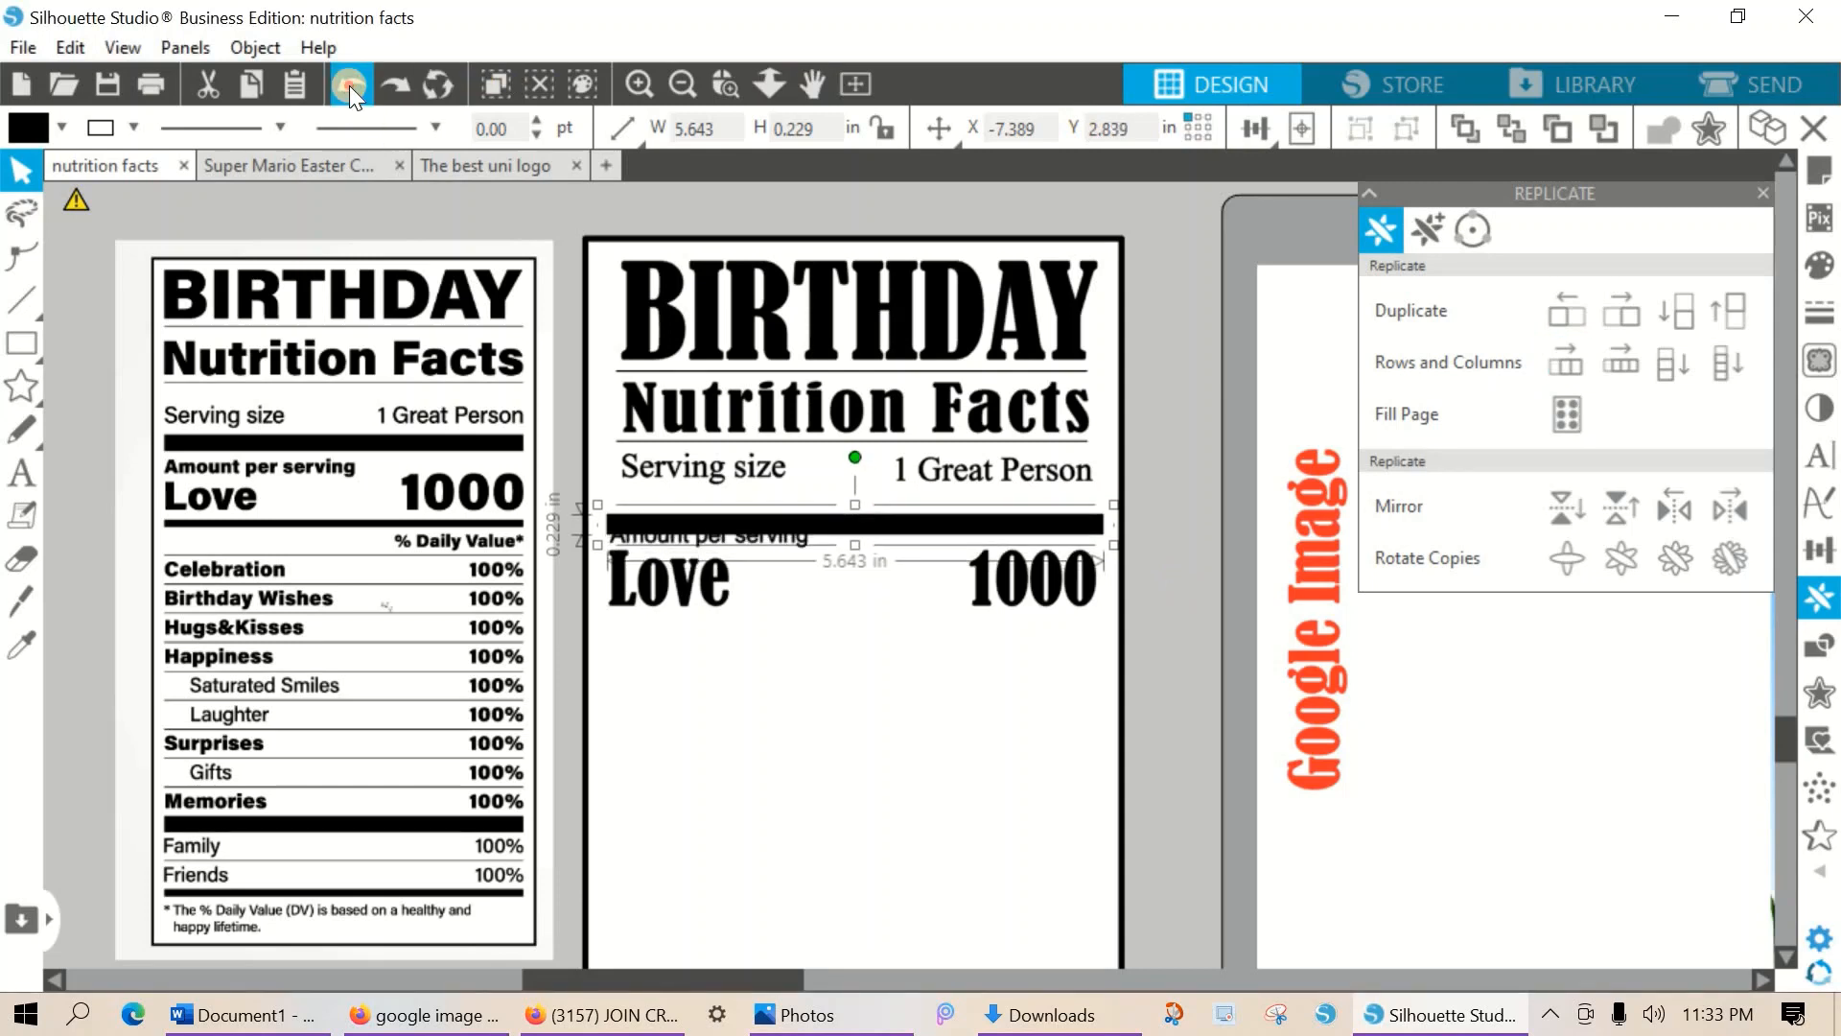
left_click(349, 85)
left_click(349, 84)
left_click(350, 84)
left_click(349, 84)
left_click(349, 85)
left_click(349, 85)
left_click(349, 85)
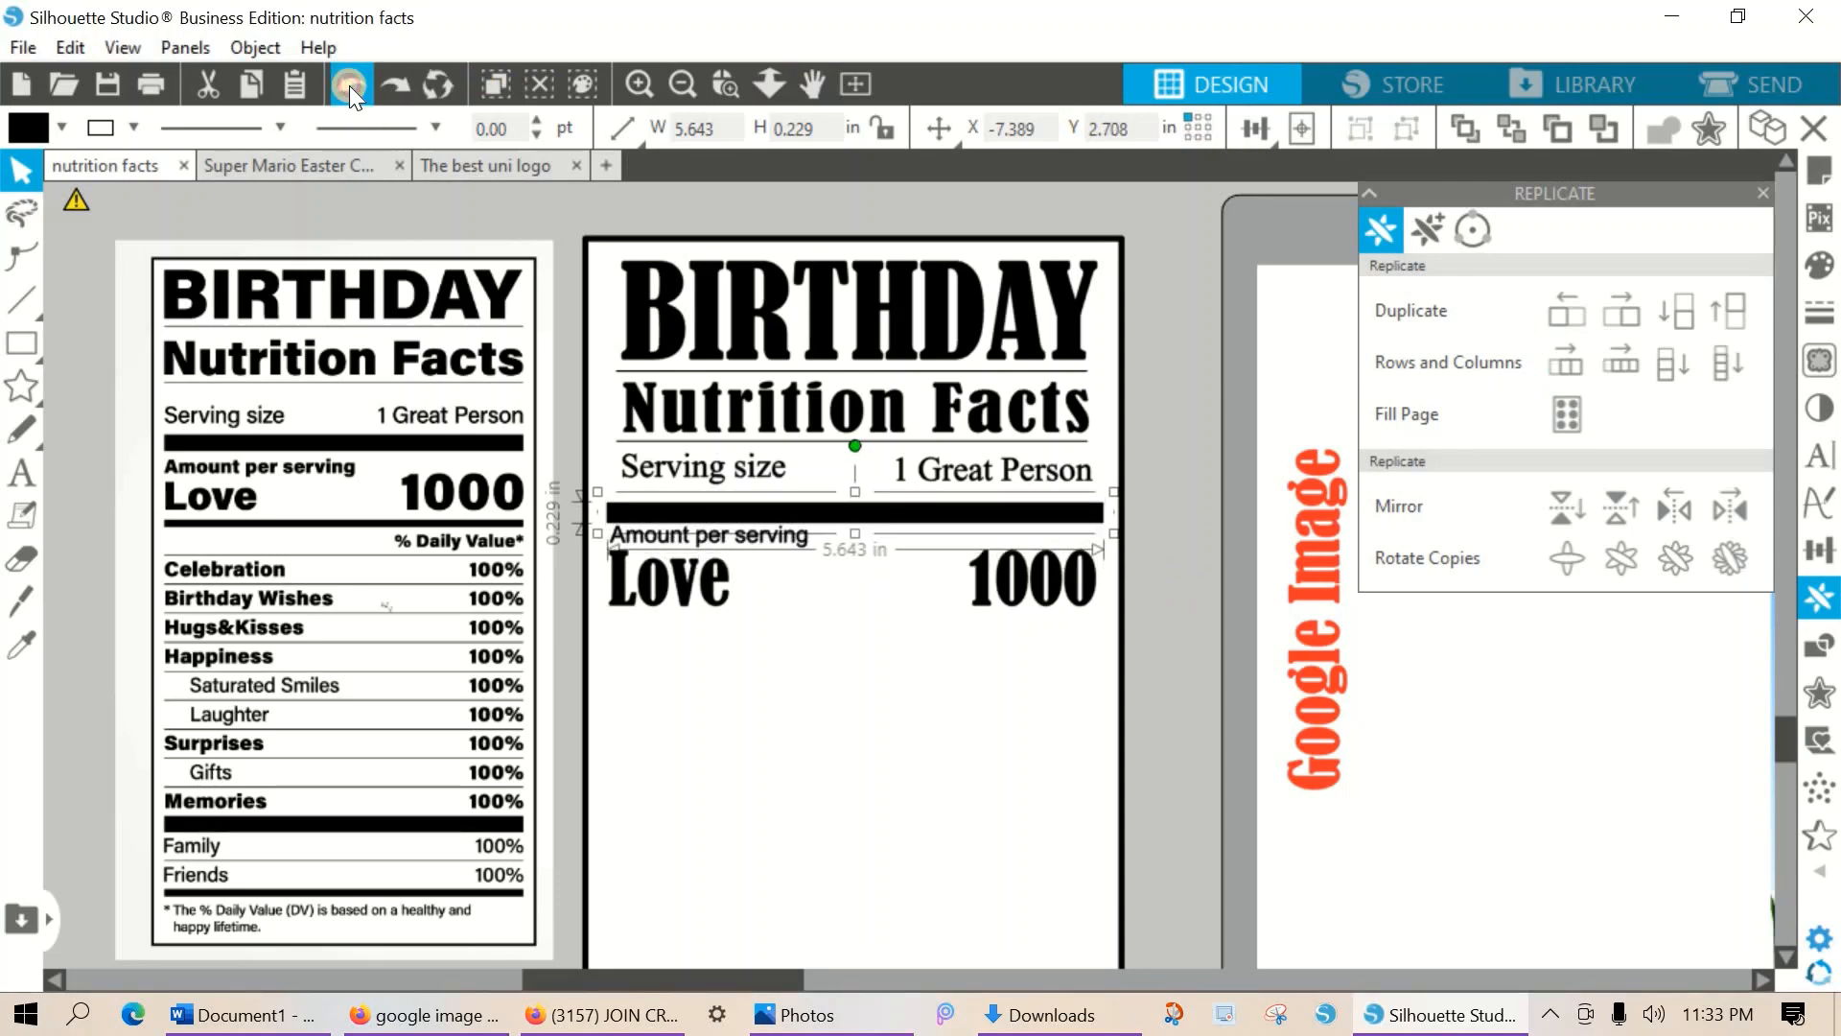
left_click(349, 84)
left_click(349, 84)
left_click(349, 84)
left_click(349, 84)
left_click(349, 84)
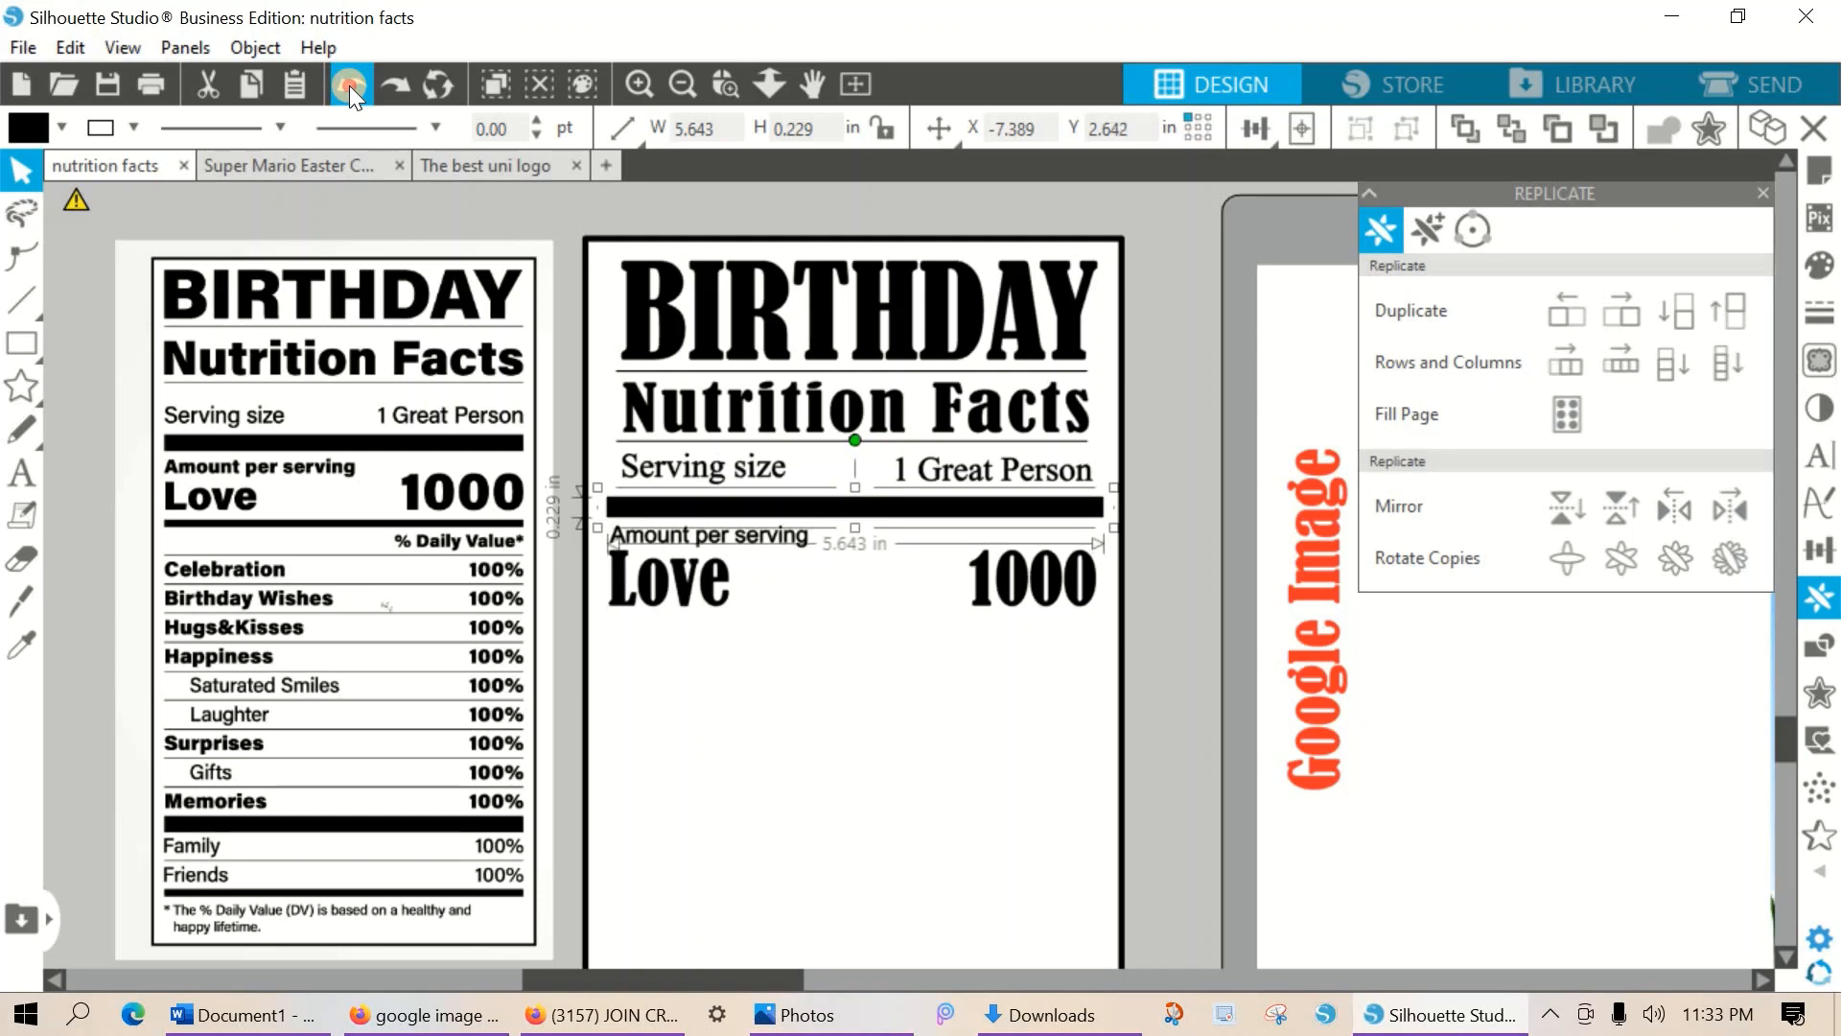
left_click(349, 85)
left_click(349, 84)
left_click(349, 85)
left_click(349, 85)
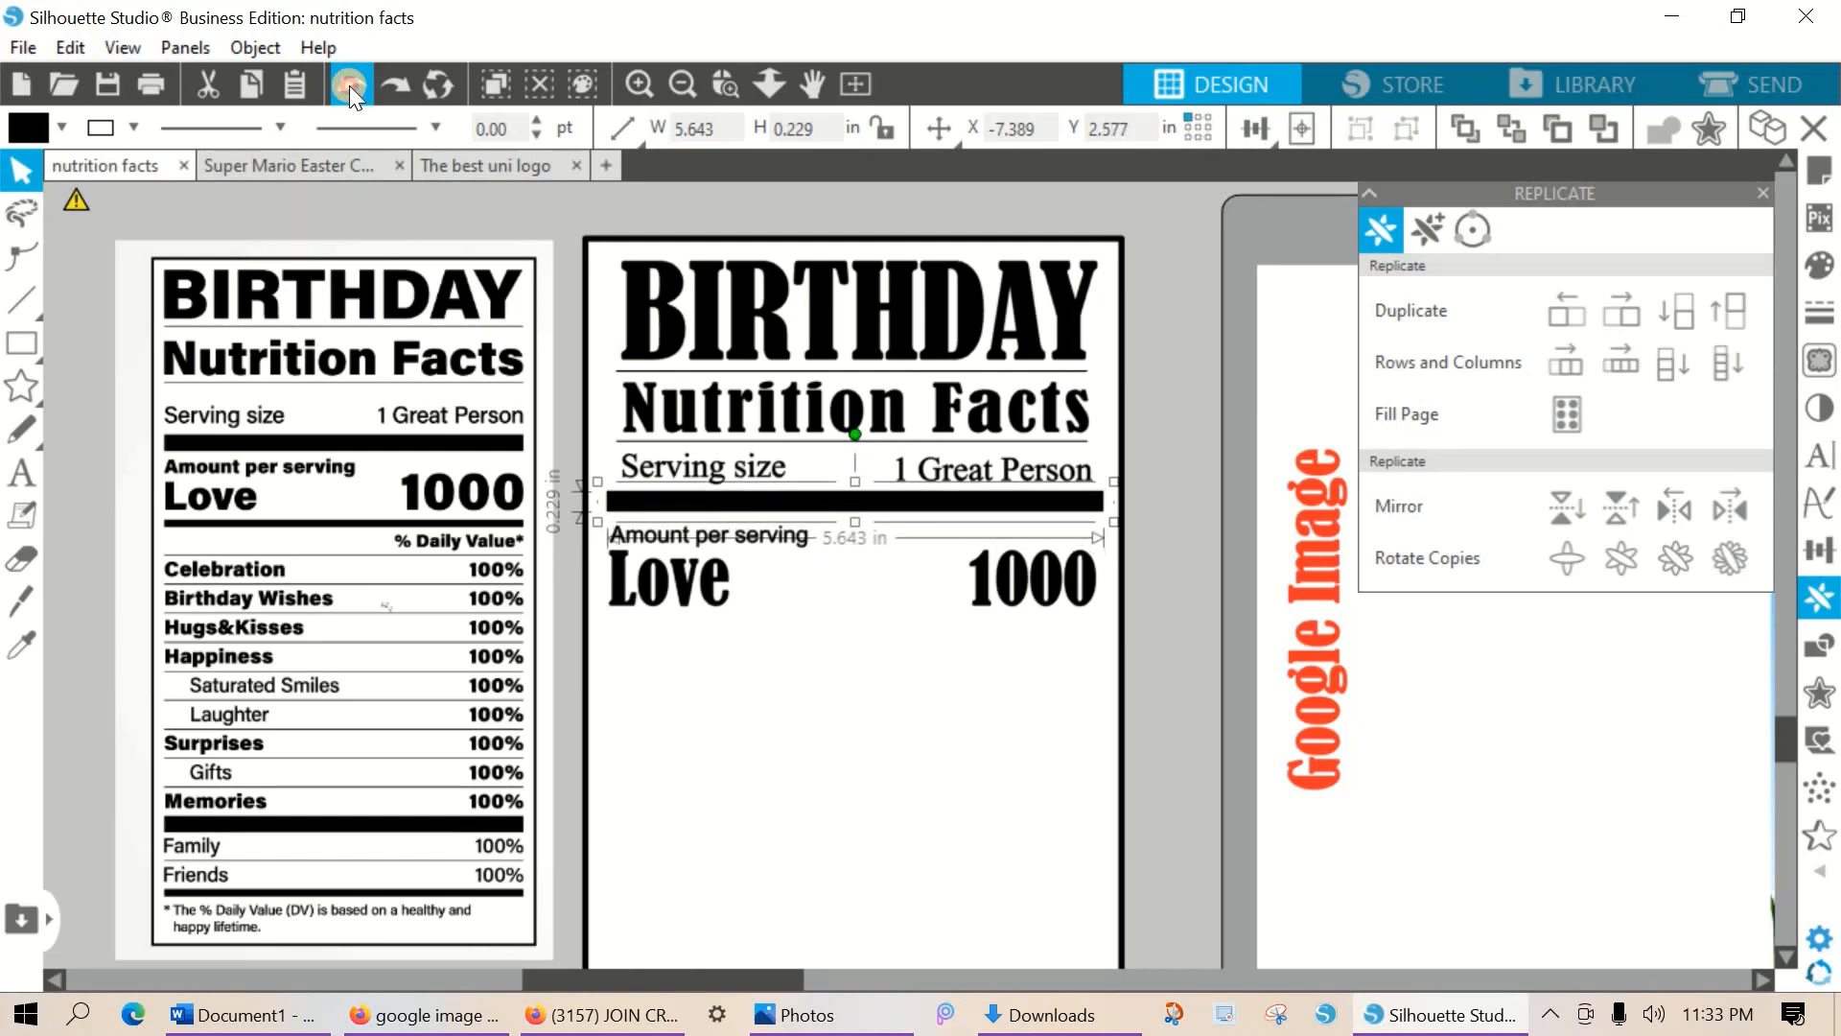
left_click(349, 85)
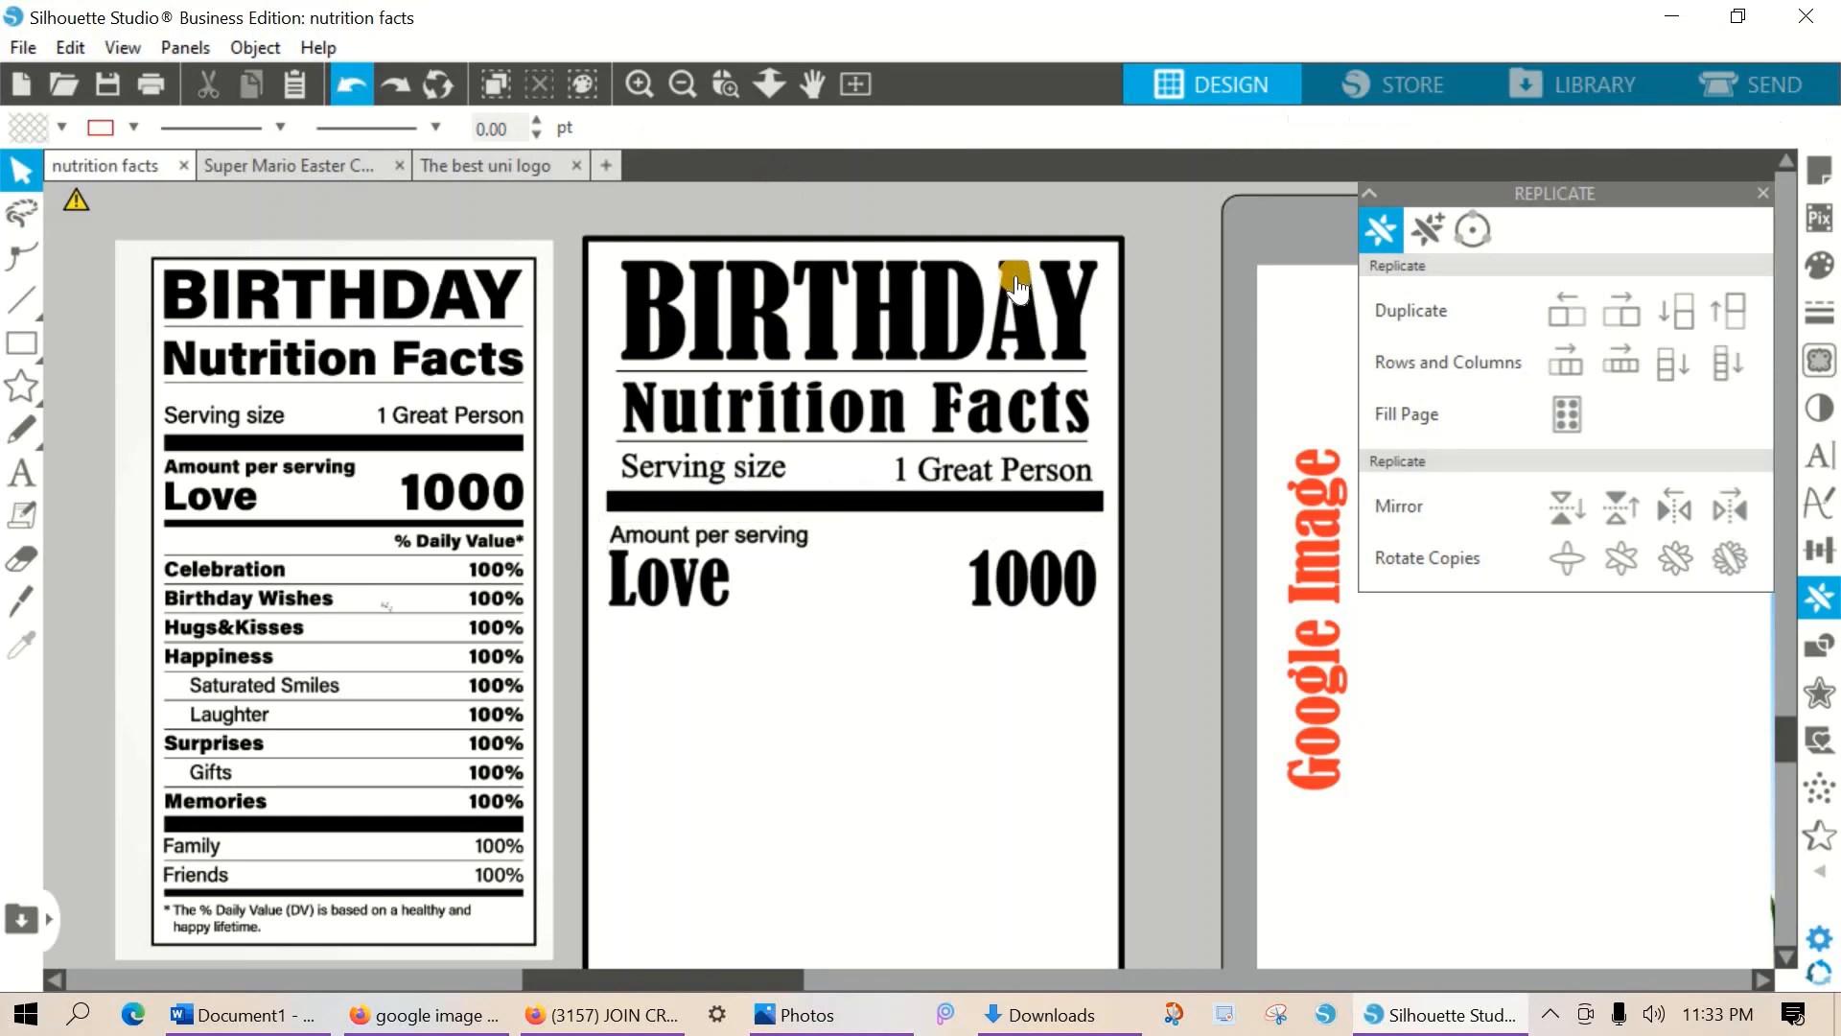
Duplicate the black bar below itself and position the copy just under the "Love" and "1000" row.
left_click(863, 499)
left_click(1686, 314)
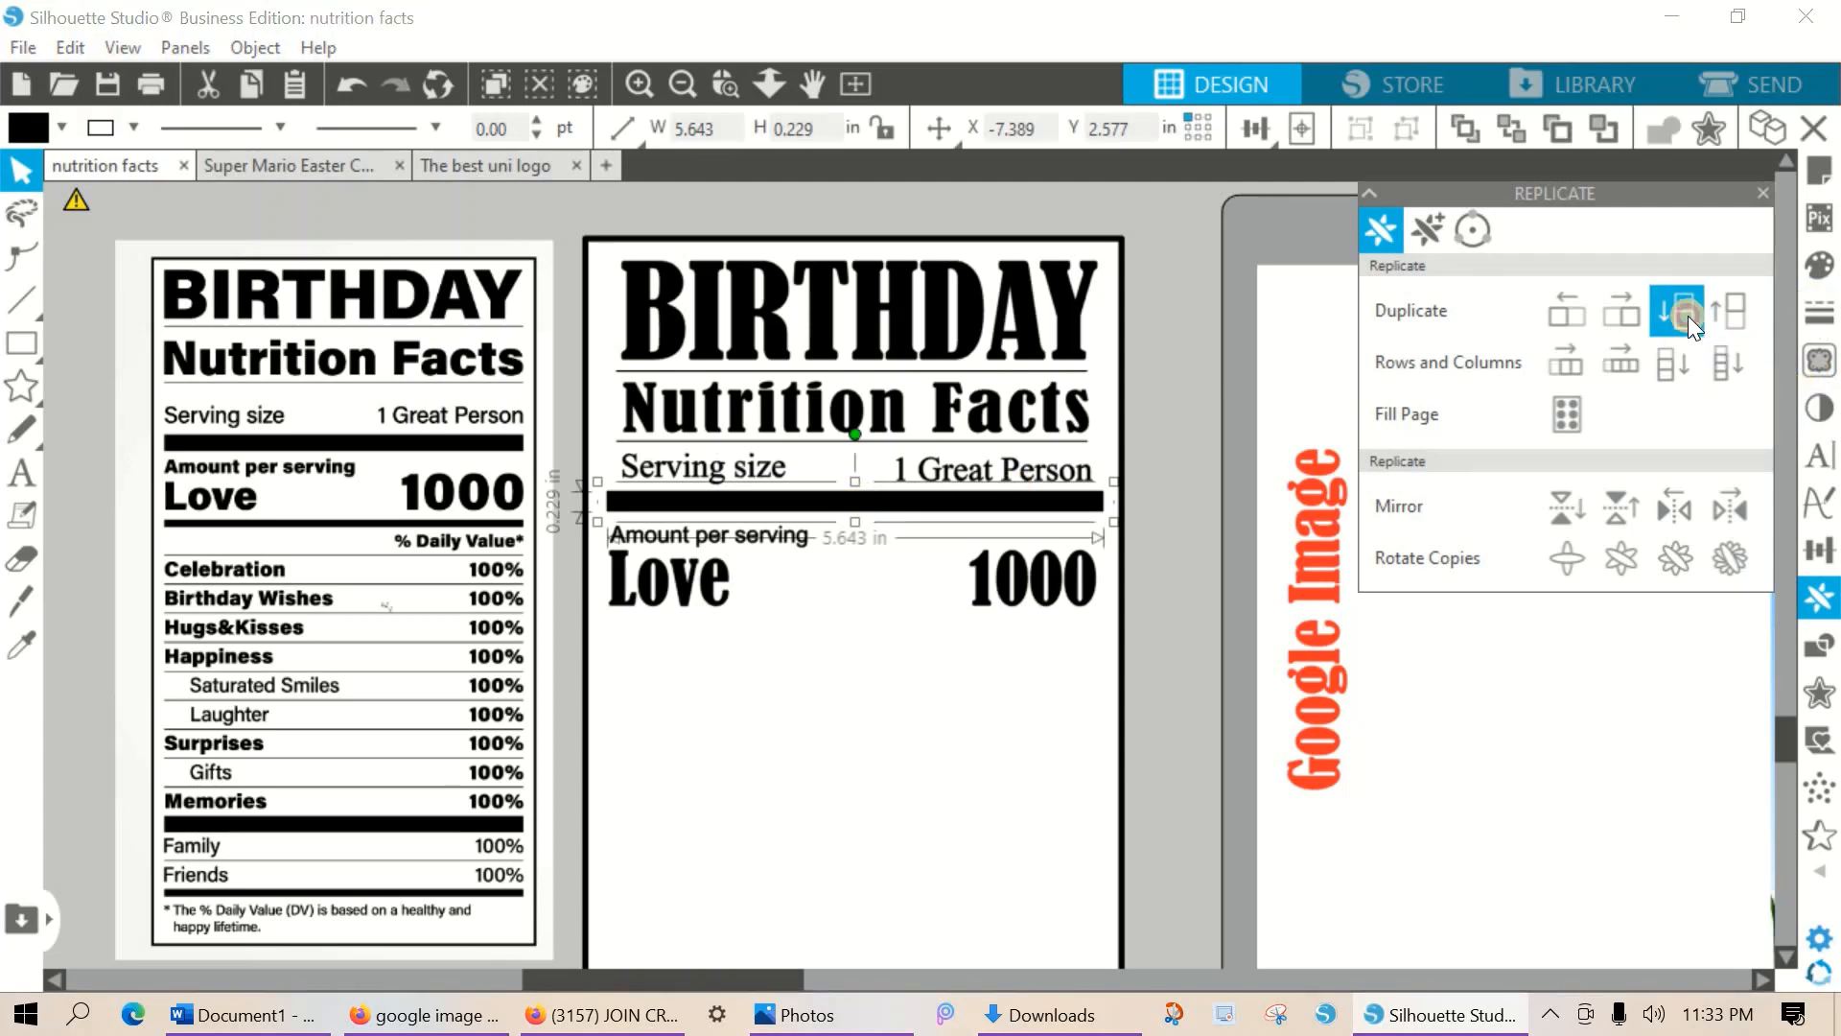
key("Down")
key("Down")
key("Down")
key("Down")
key("Down")
key("Down")
key("Down")
key("Down")
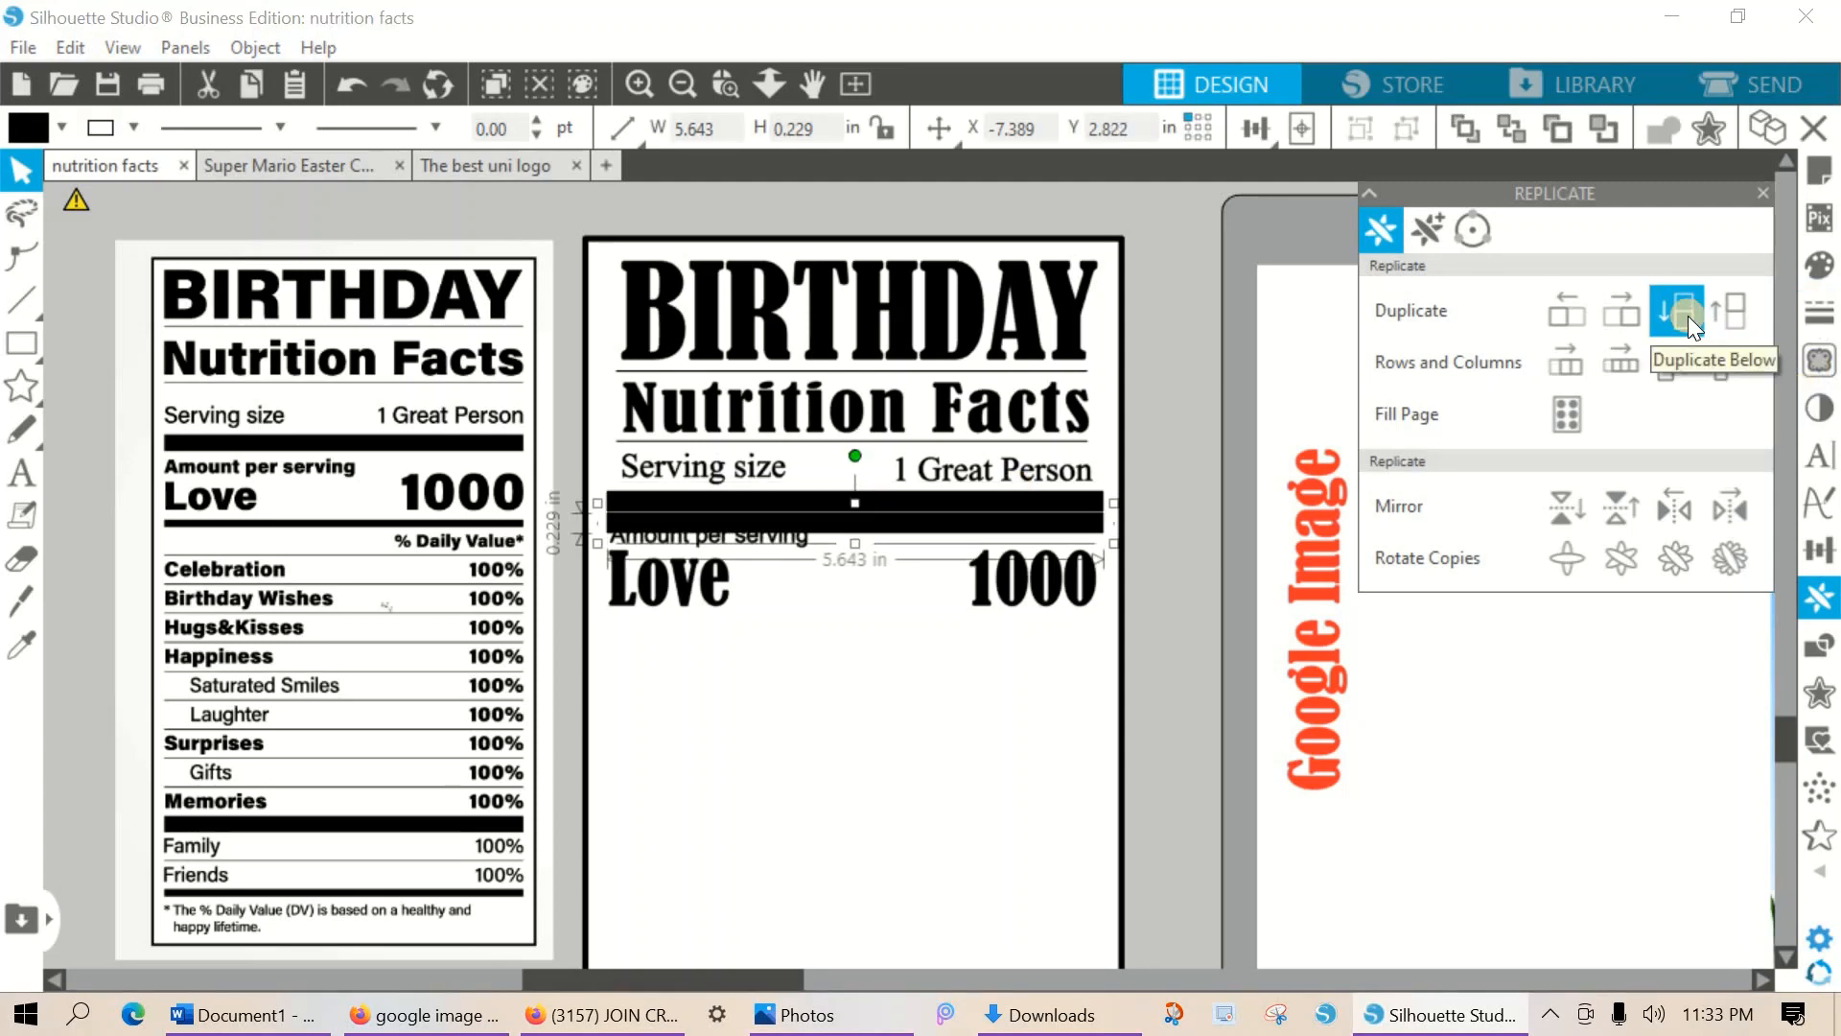
key("Down")
key("Down")
key("Down")
key("Down")
key("Down")
key("Down")
key("Down")
key("Down")
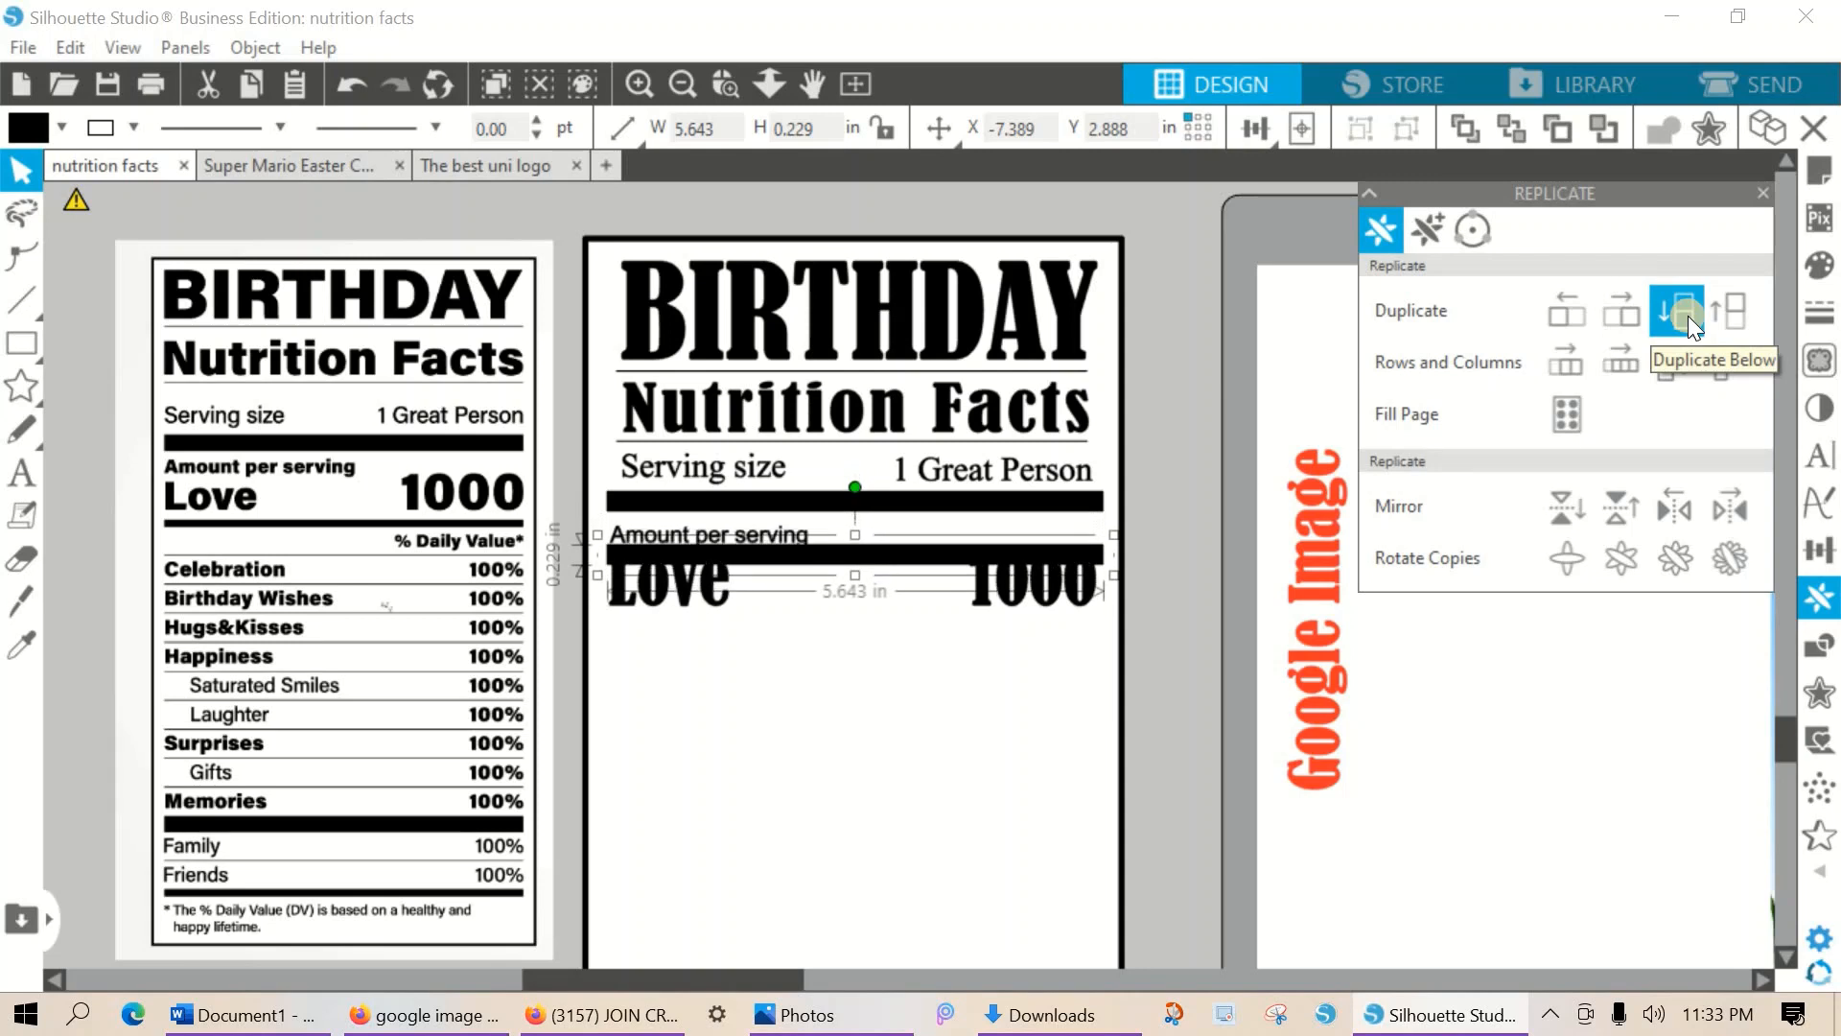
key("Down")
key("Down")
key("Down")
key("Down")
key("Down")
key("Down")
key("Down")
key("Down")
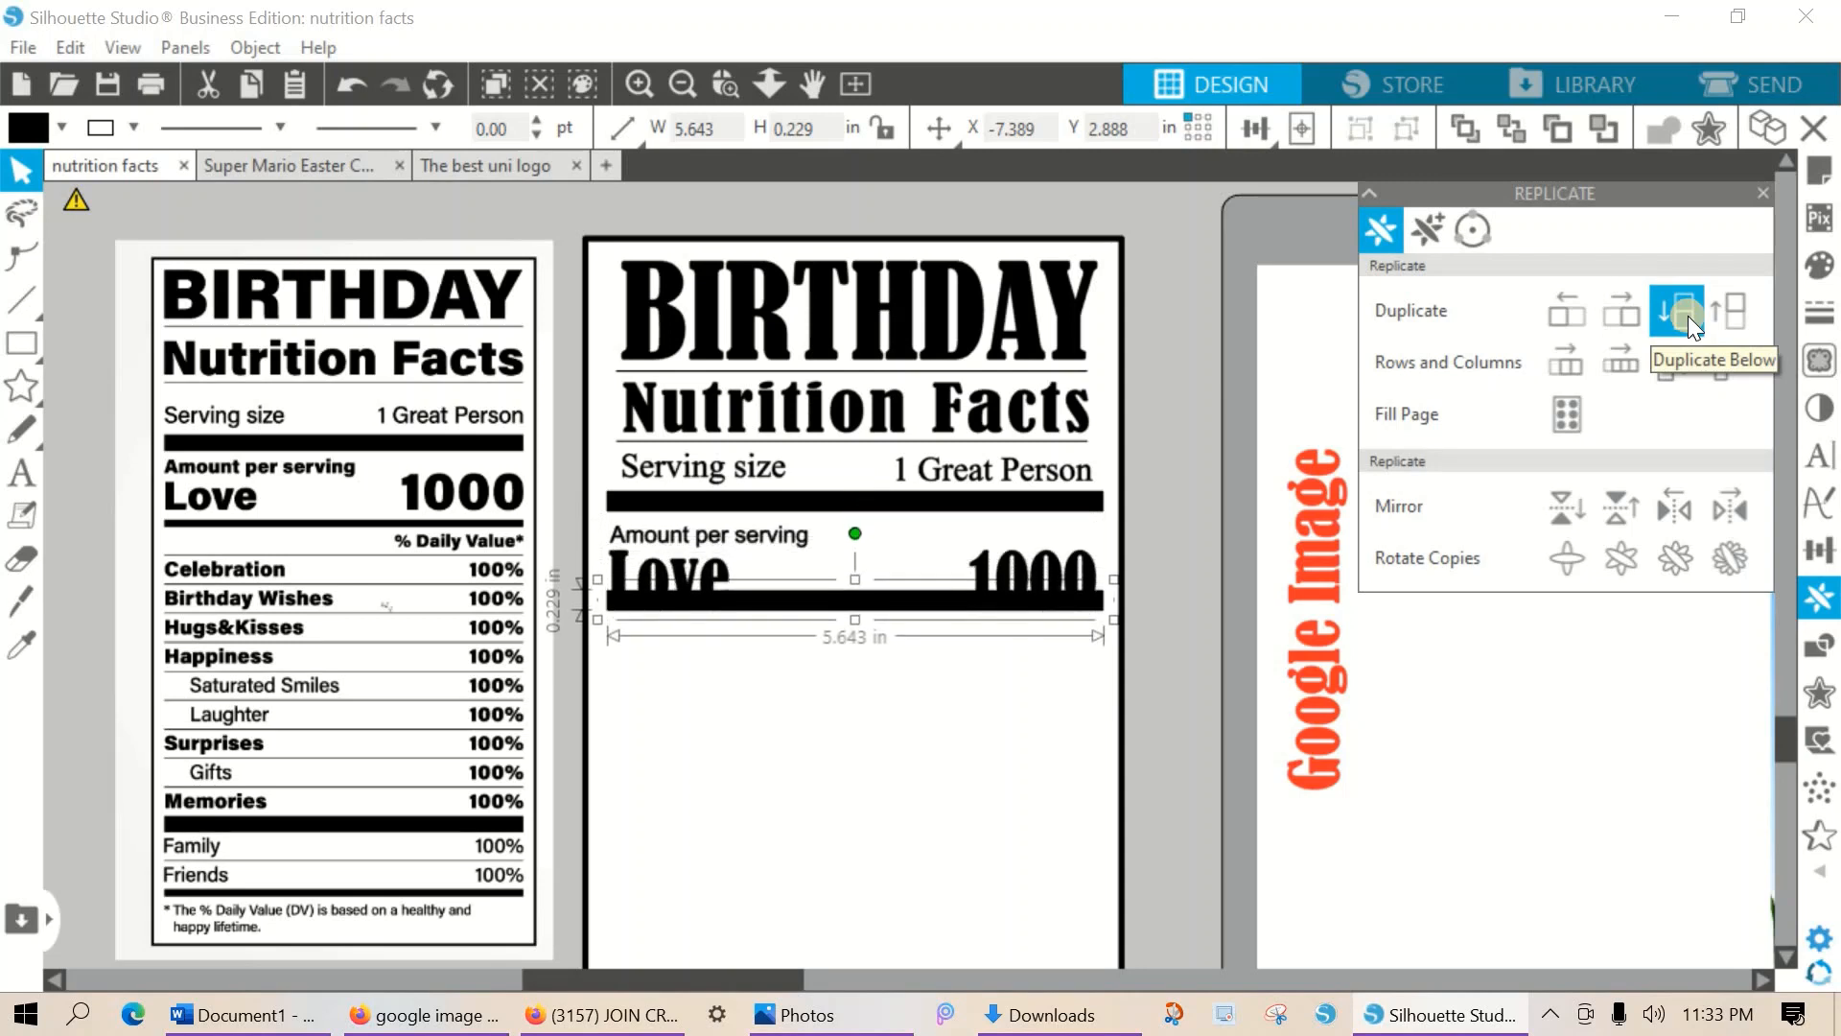
key("Down")
key("Down")
key("Down")
key("Down")
key("Down")
key("Down")
key("Down")
key("Down")
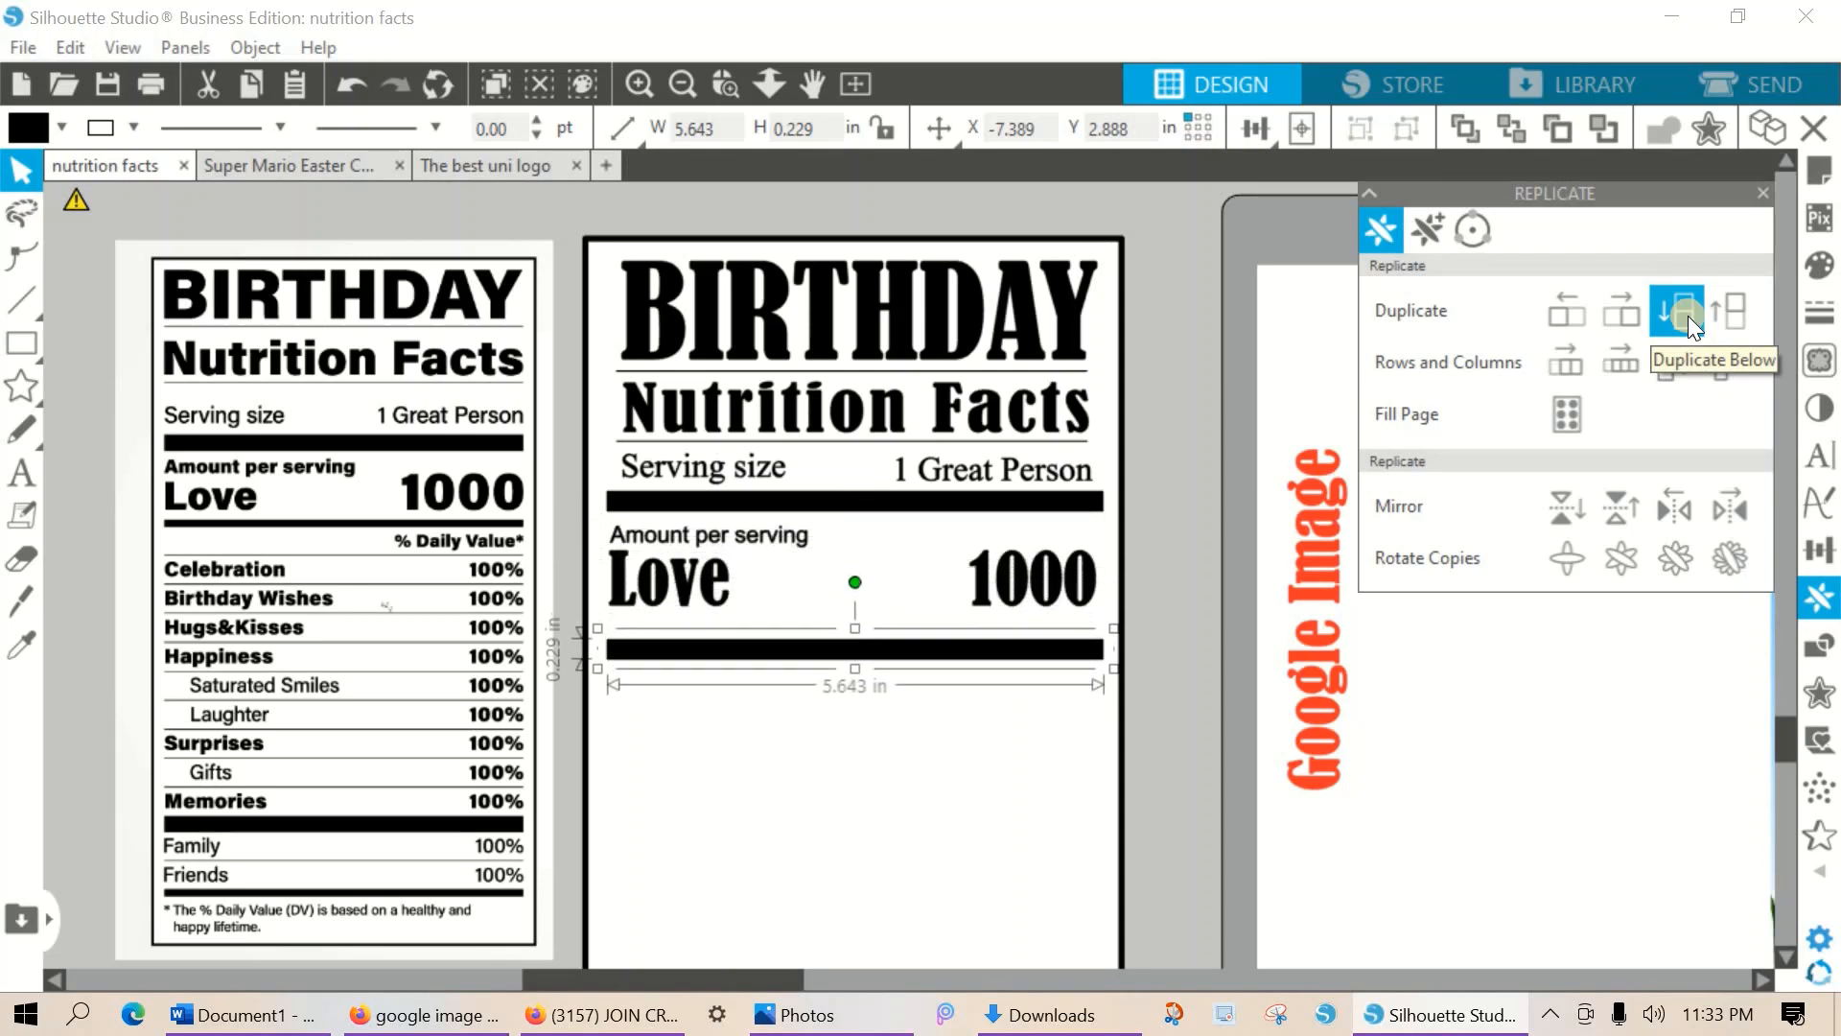
key("Up")
key("Up")
key("Up")
key("Up")
key("Up")
key("Up")
key("Up")
key("Up")
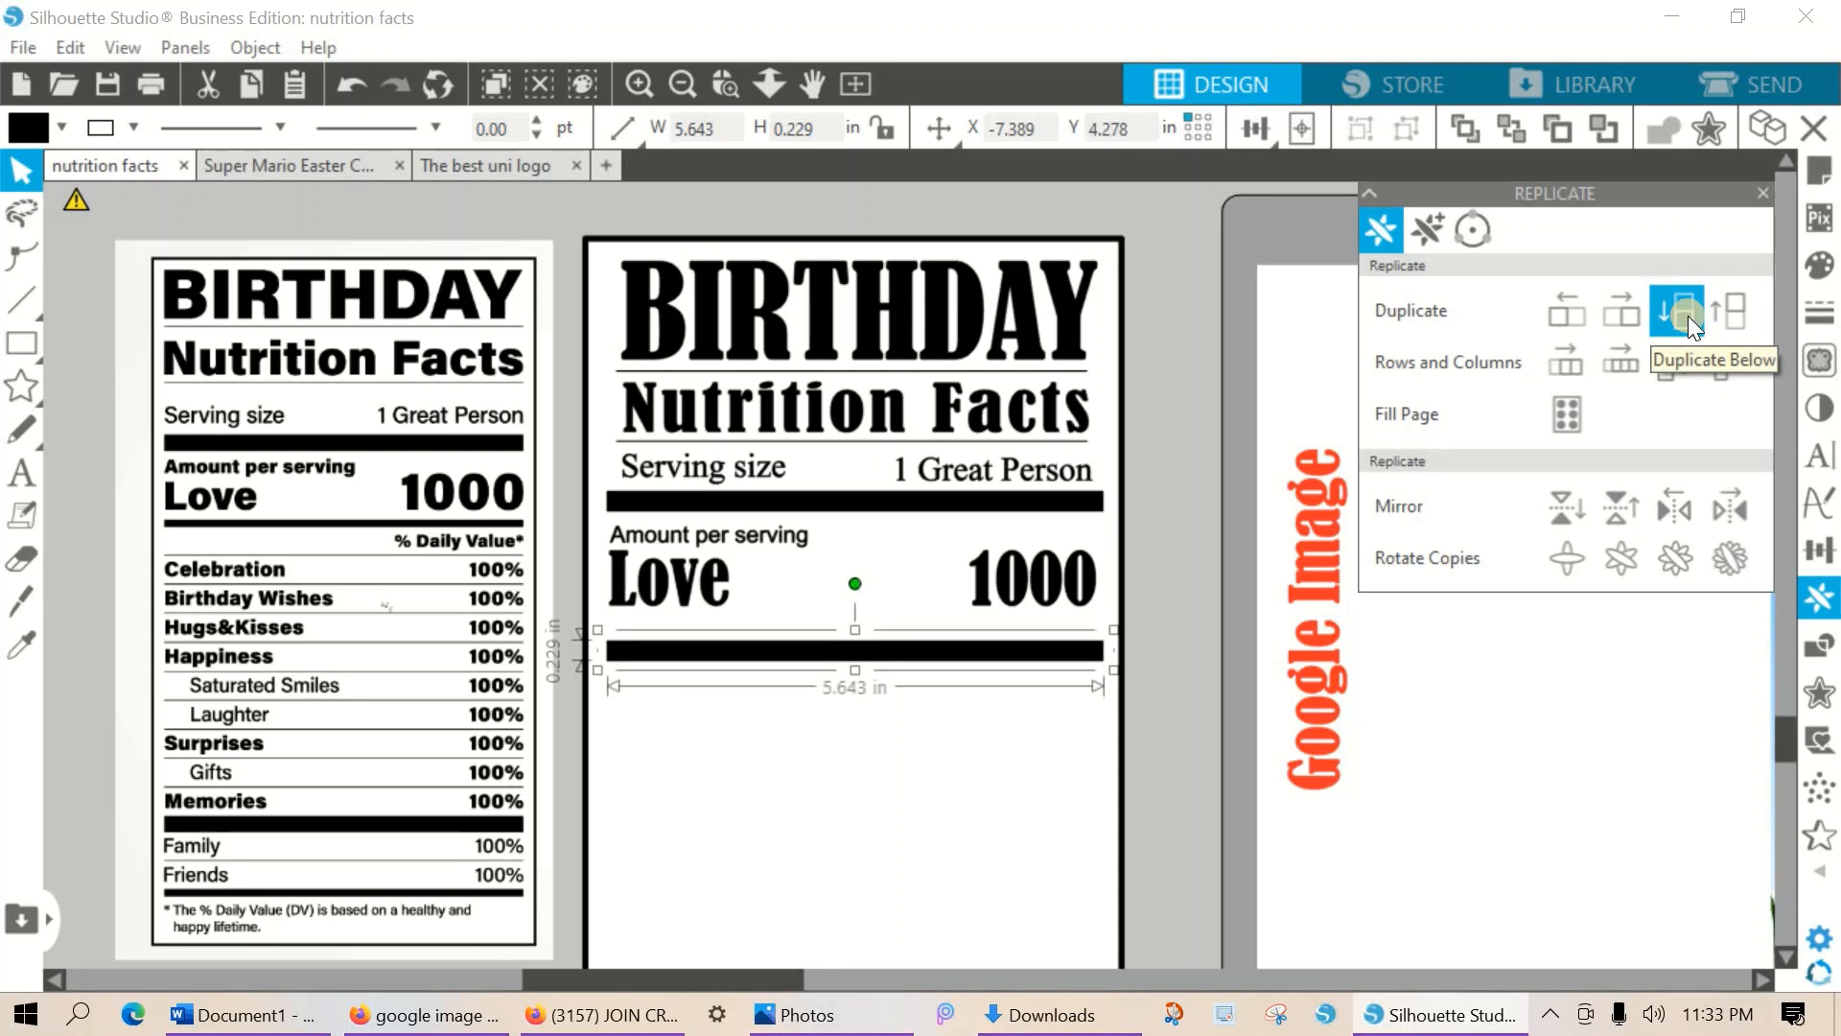
Nudge the duplicated black bar up closer to the "Love" and "1000" row.
key("Up")
key("Up")
key("Up")
key("Up")
key("Up")
key("Up")
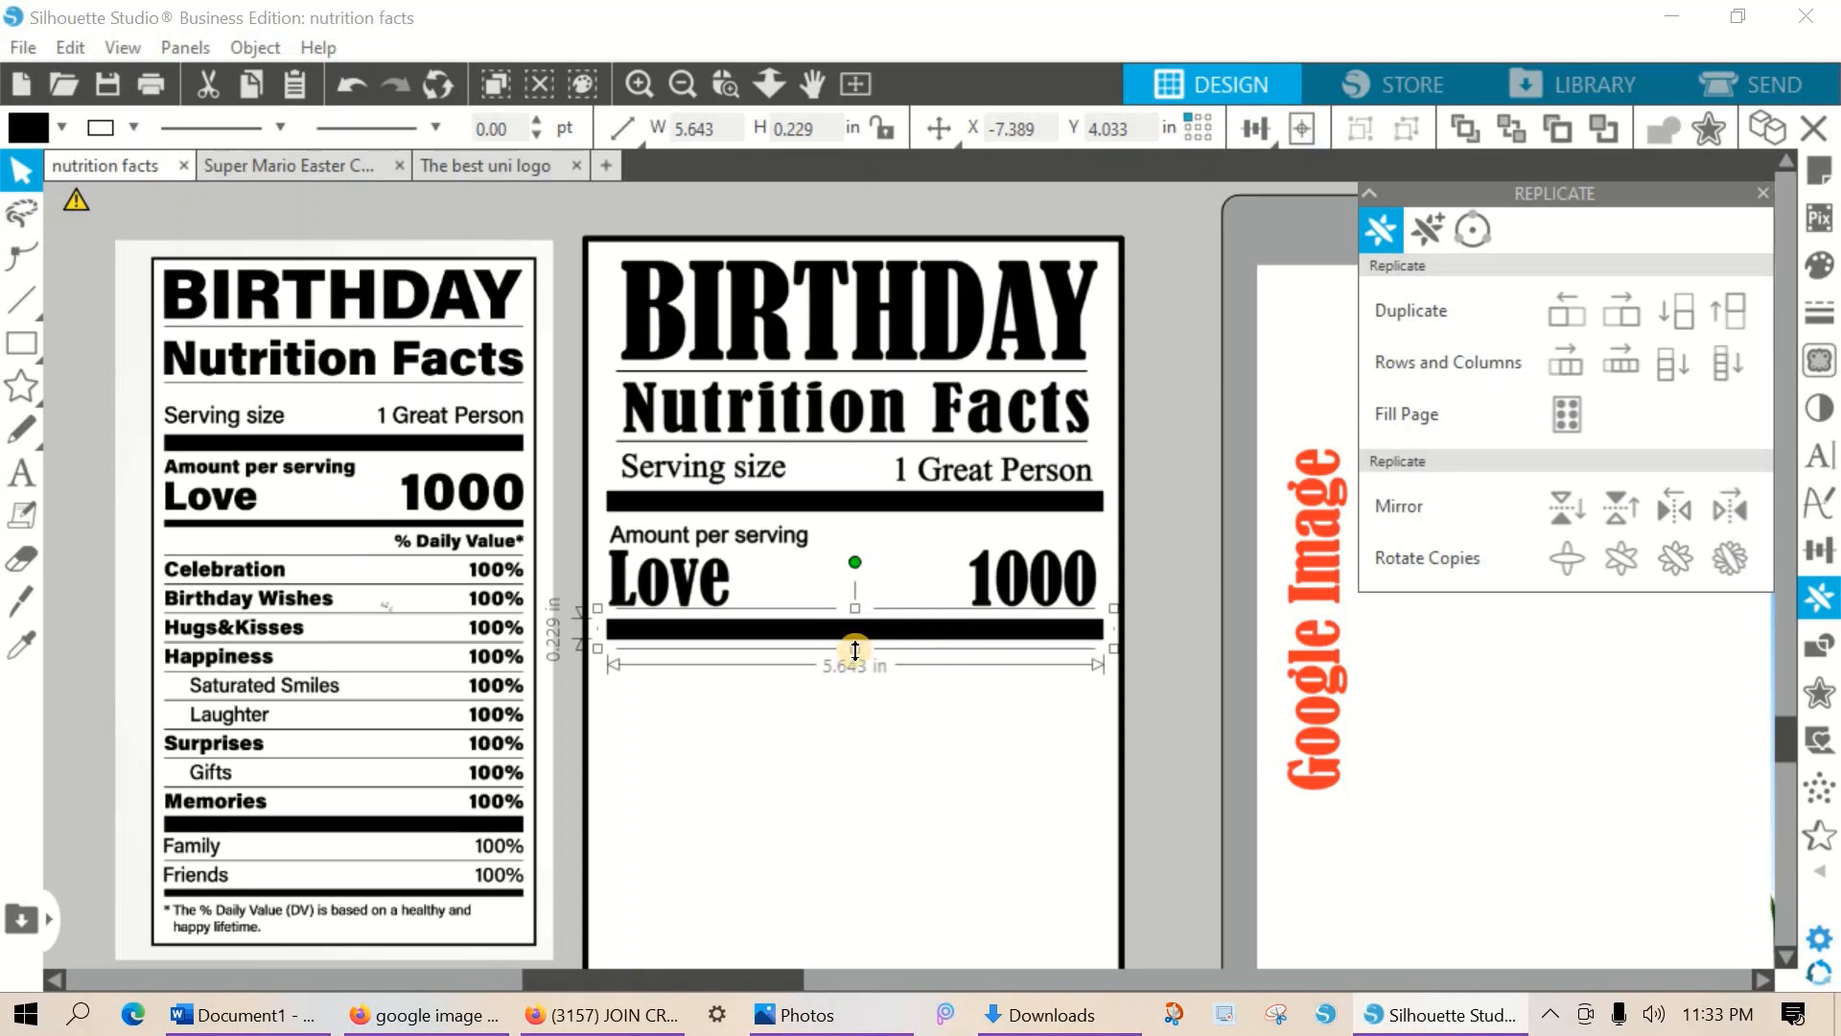
Thin the duplicated bar to about 0.08 in high and nudge it up slightly beneath the "Love" and "1000" row.
left_click_drag(854, 650, 854, 637)
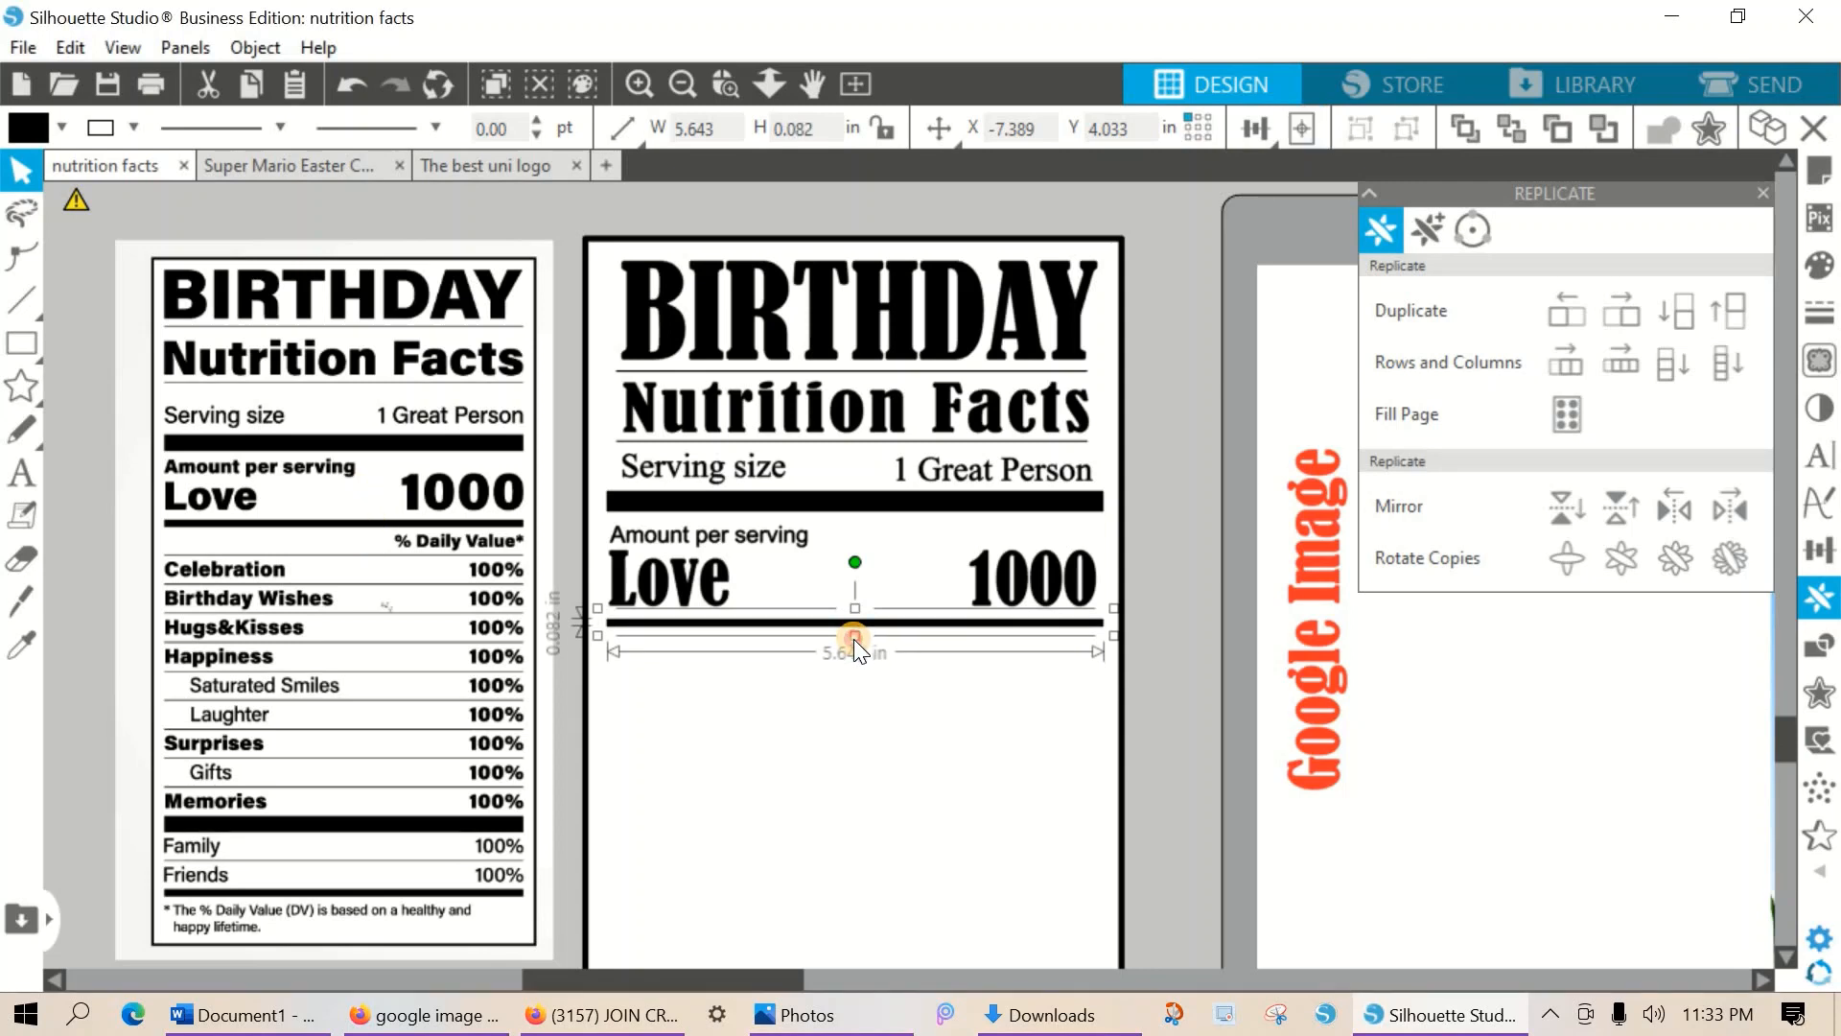
left_click(1120, 631)
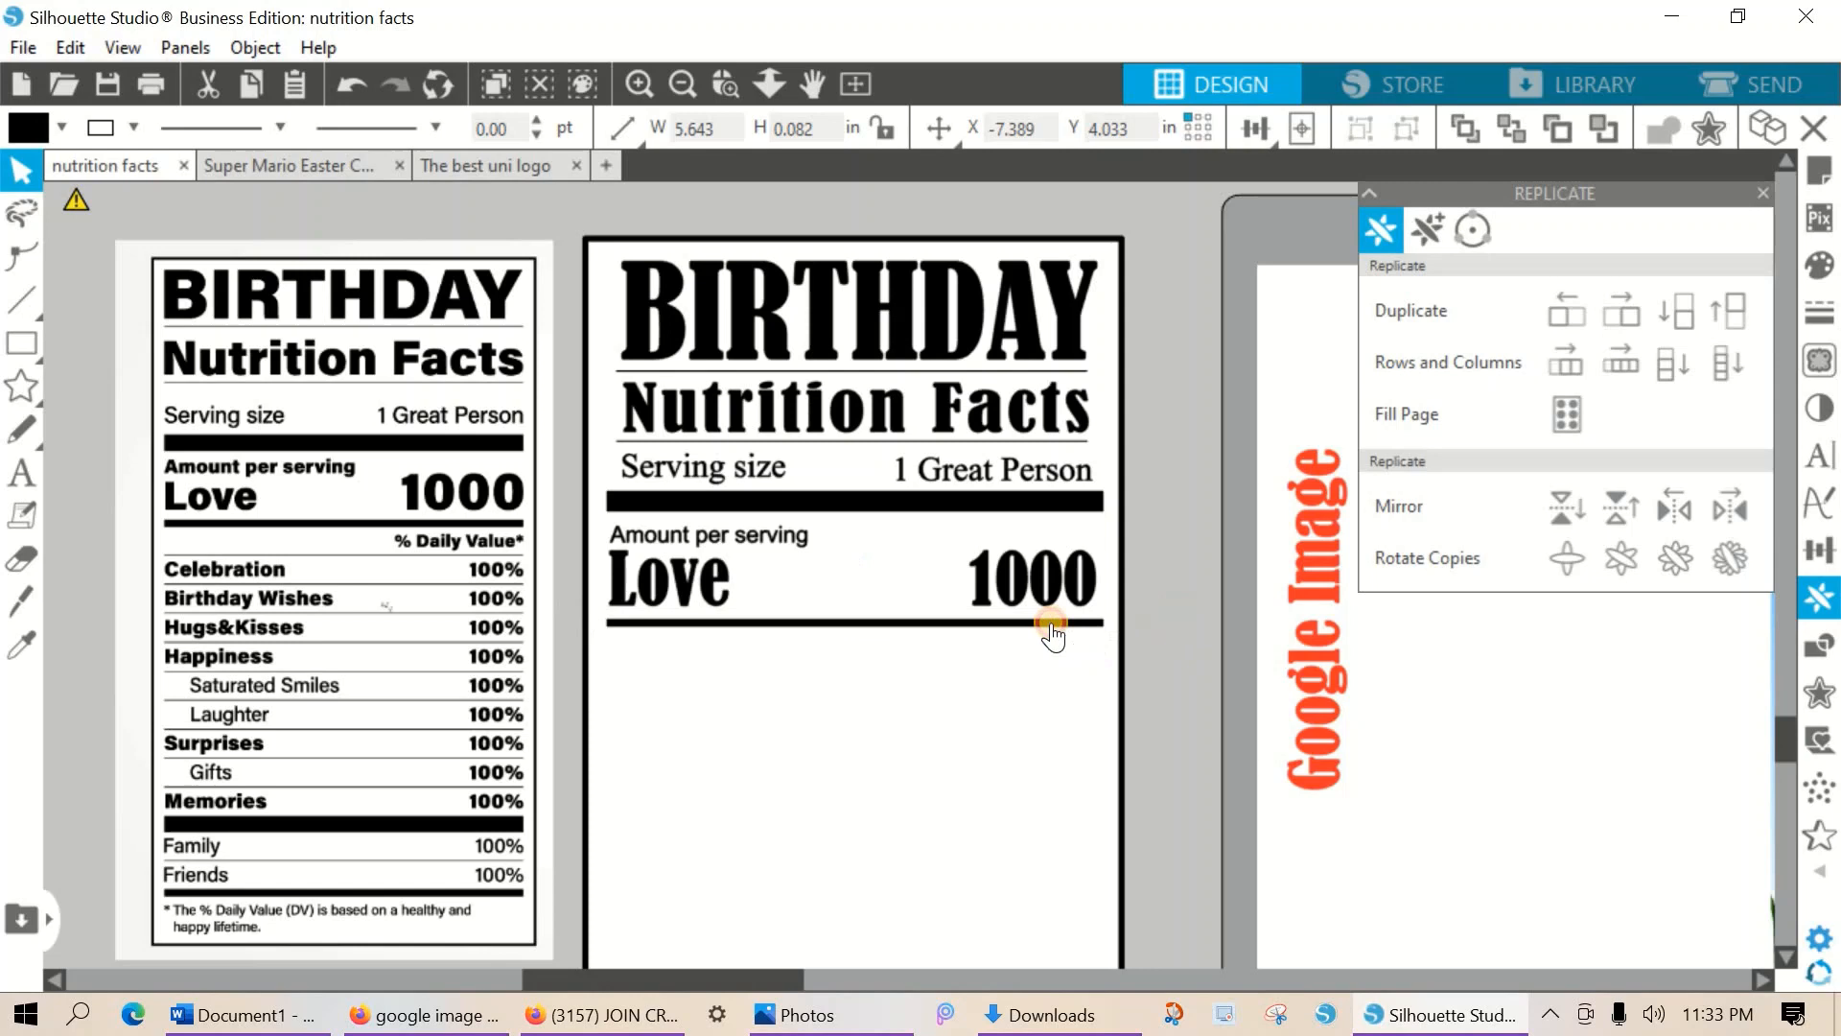
left_click(983, 623)
key("Up")
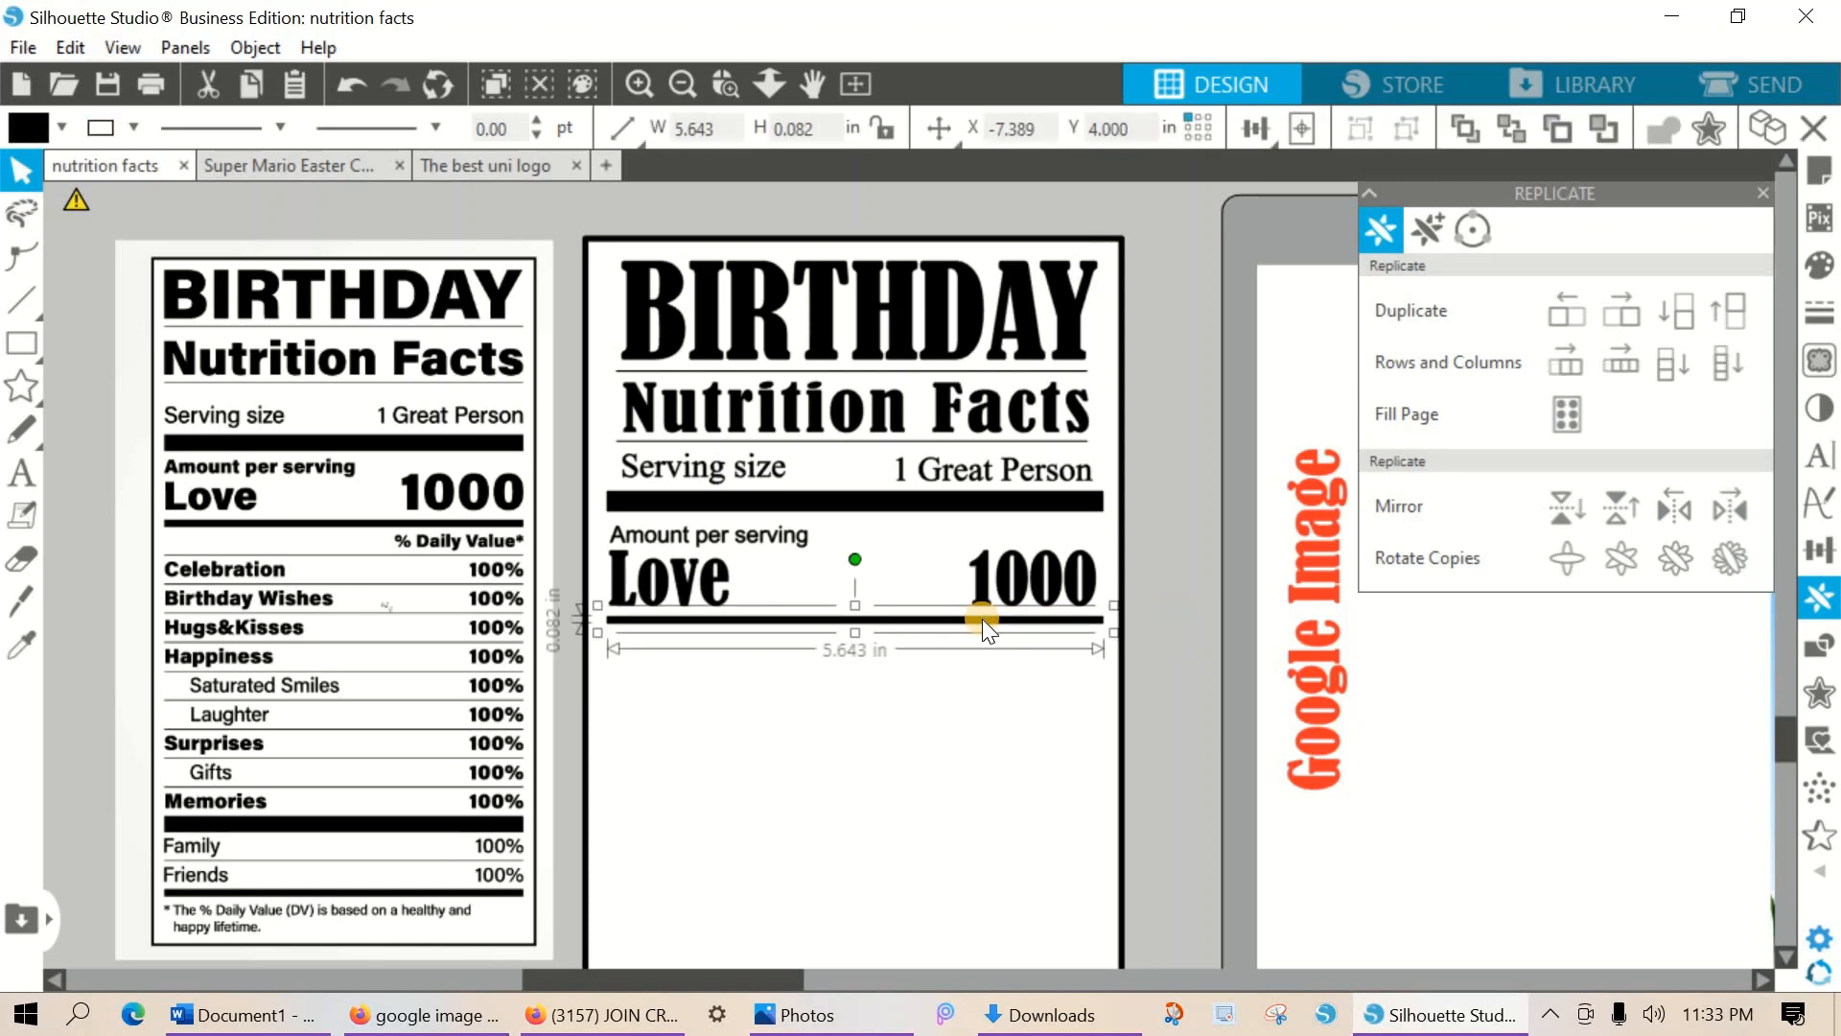
left_click(1164, 606)
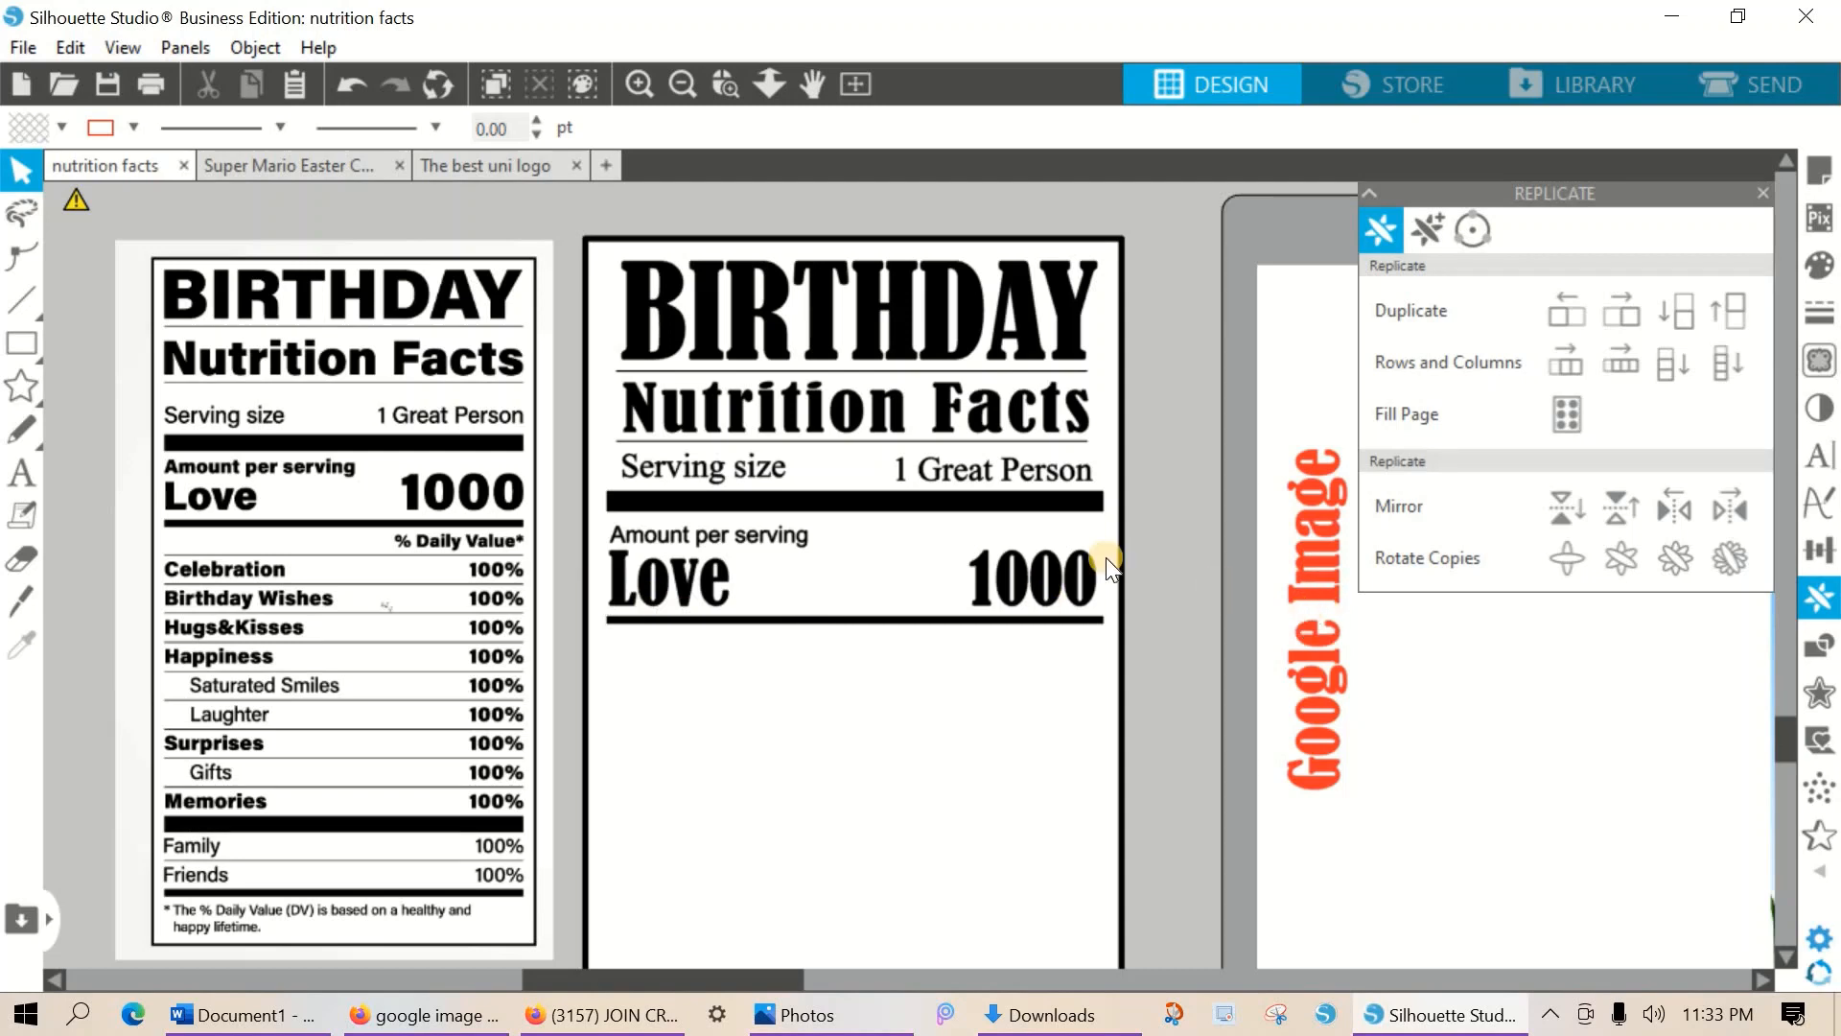
Shift the reference image away from the label and start a new text object with "%" in the gap between them.
left_click_drag(444, 516, 378, 544)
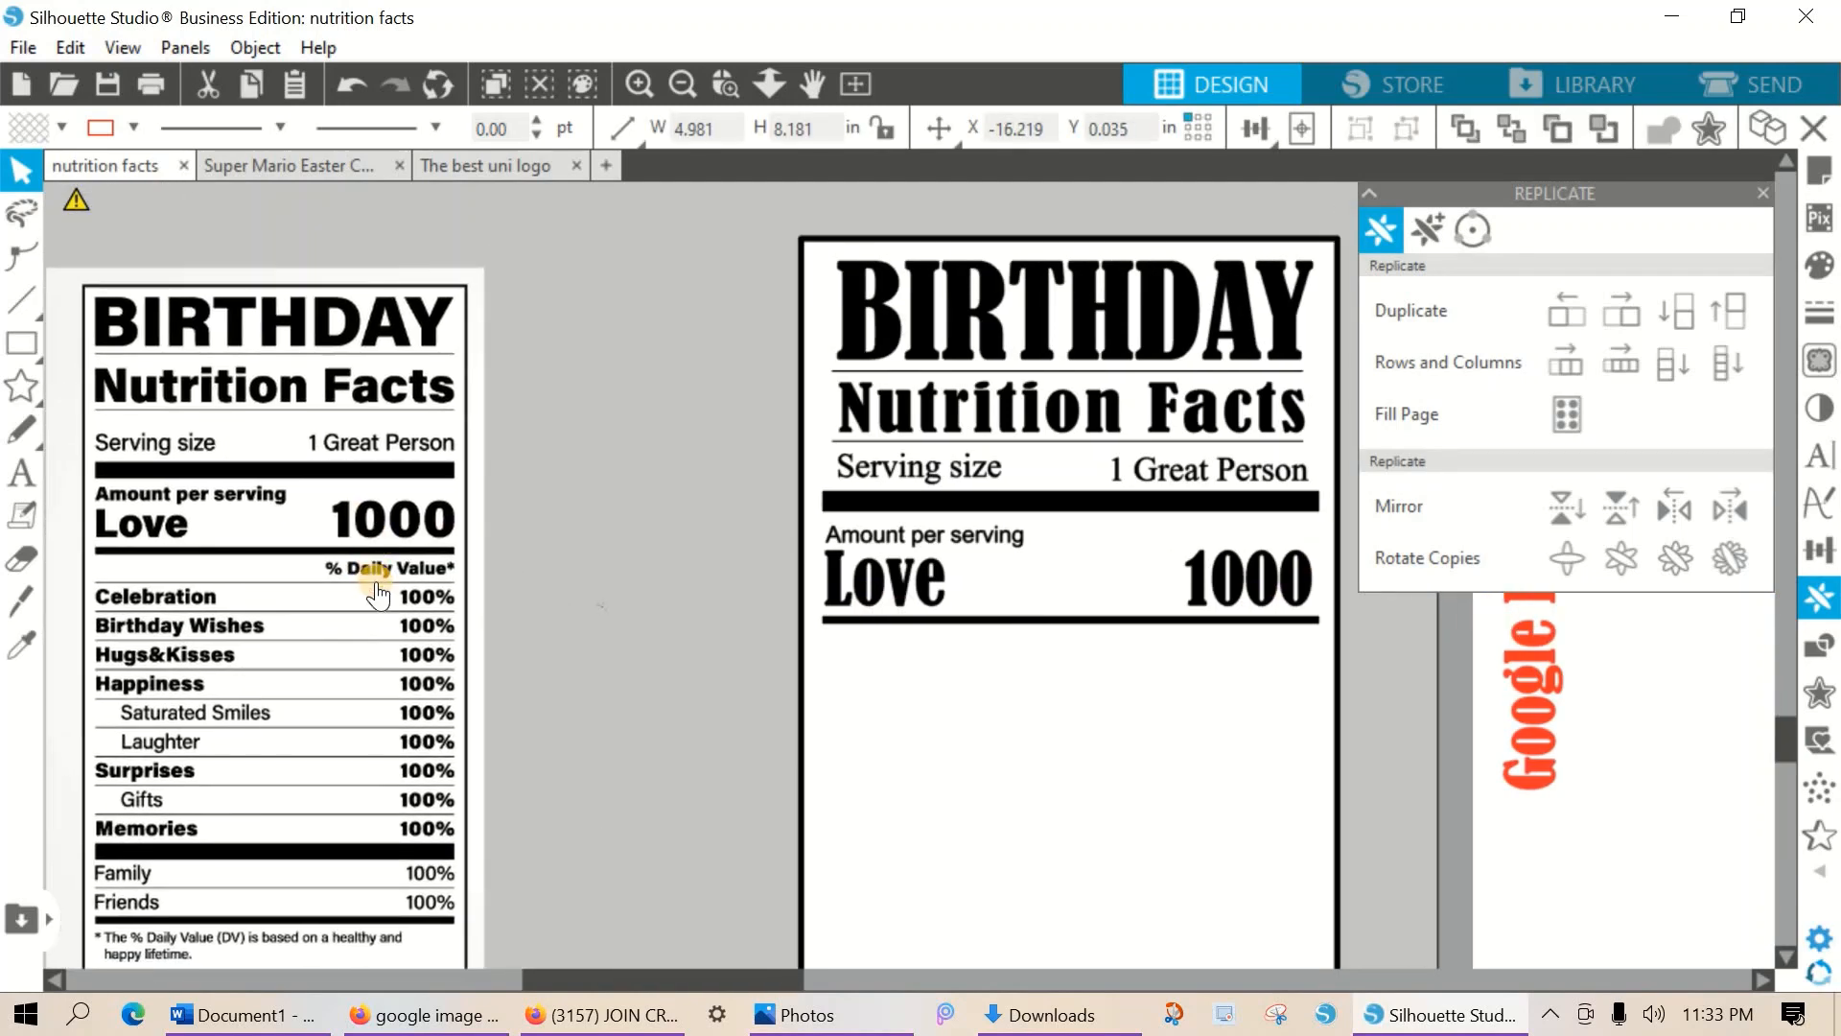
left_click(21, 470)
left_click(581, 453)
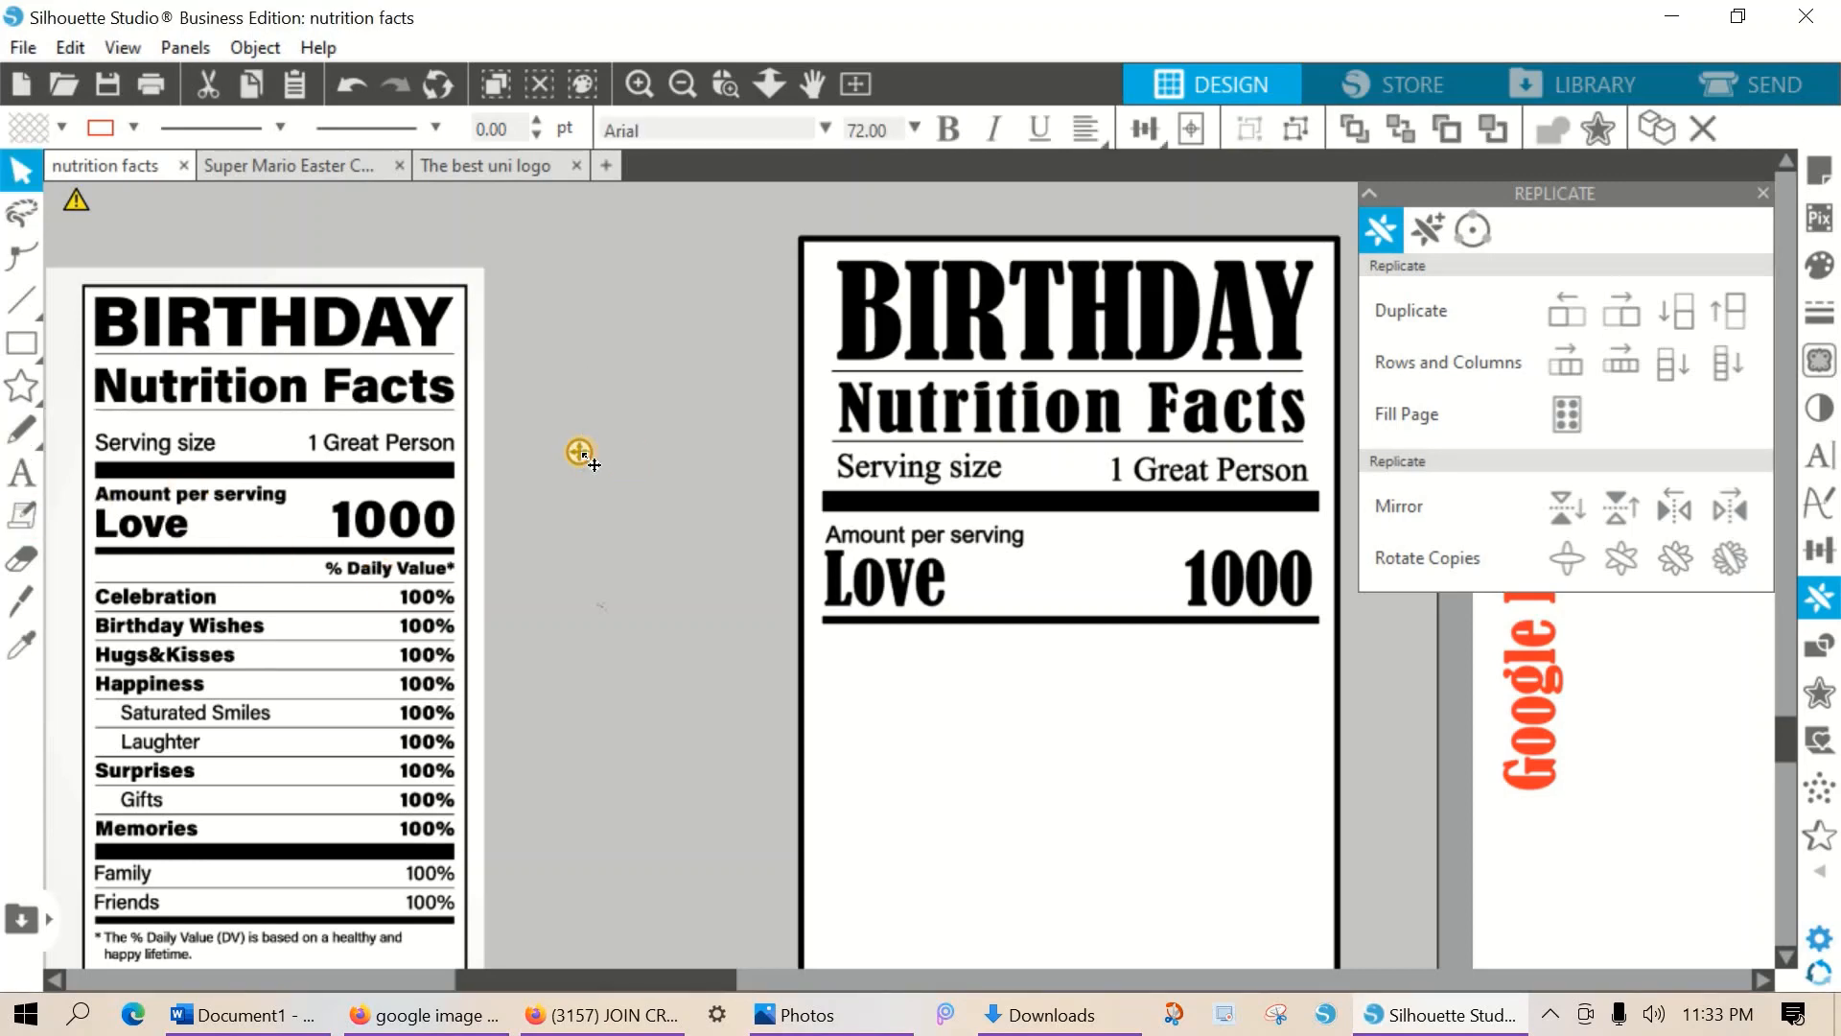
type("%")
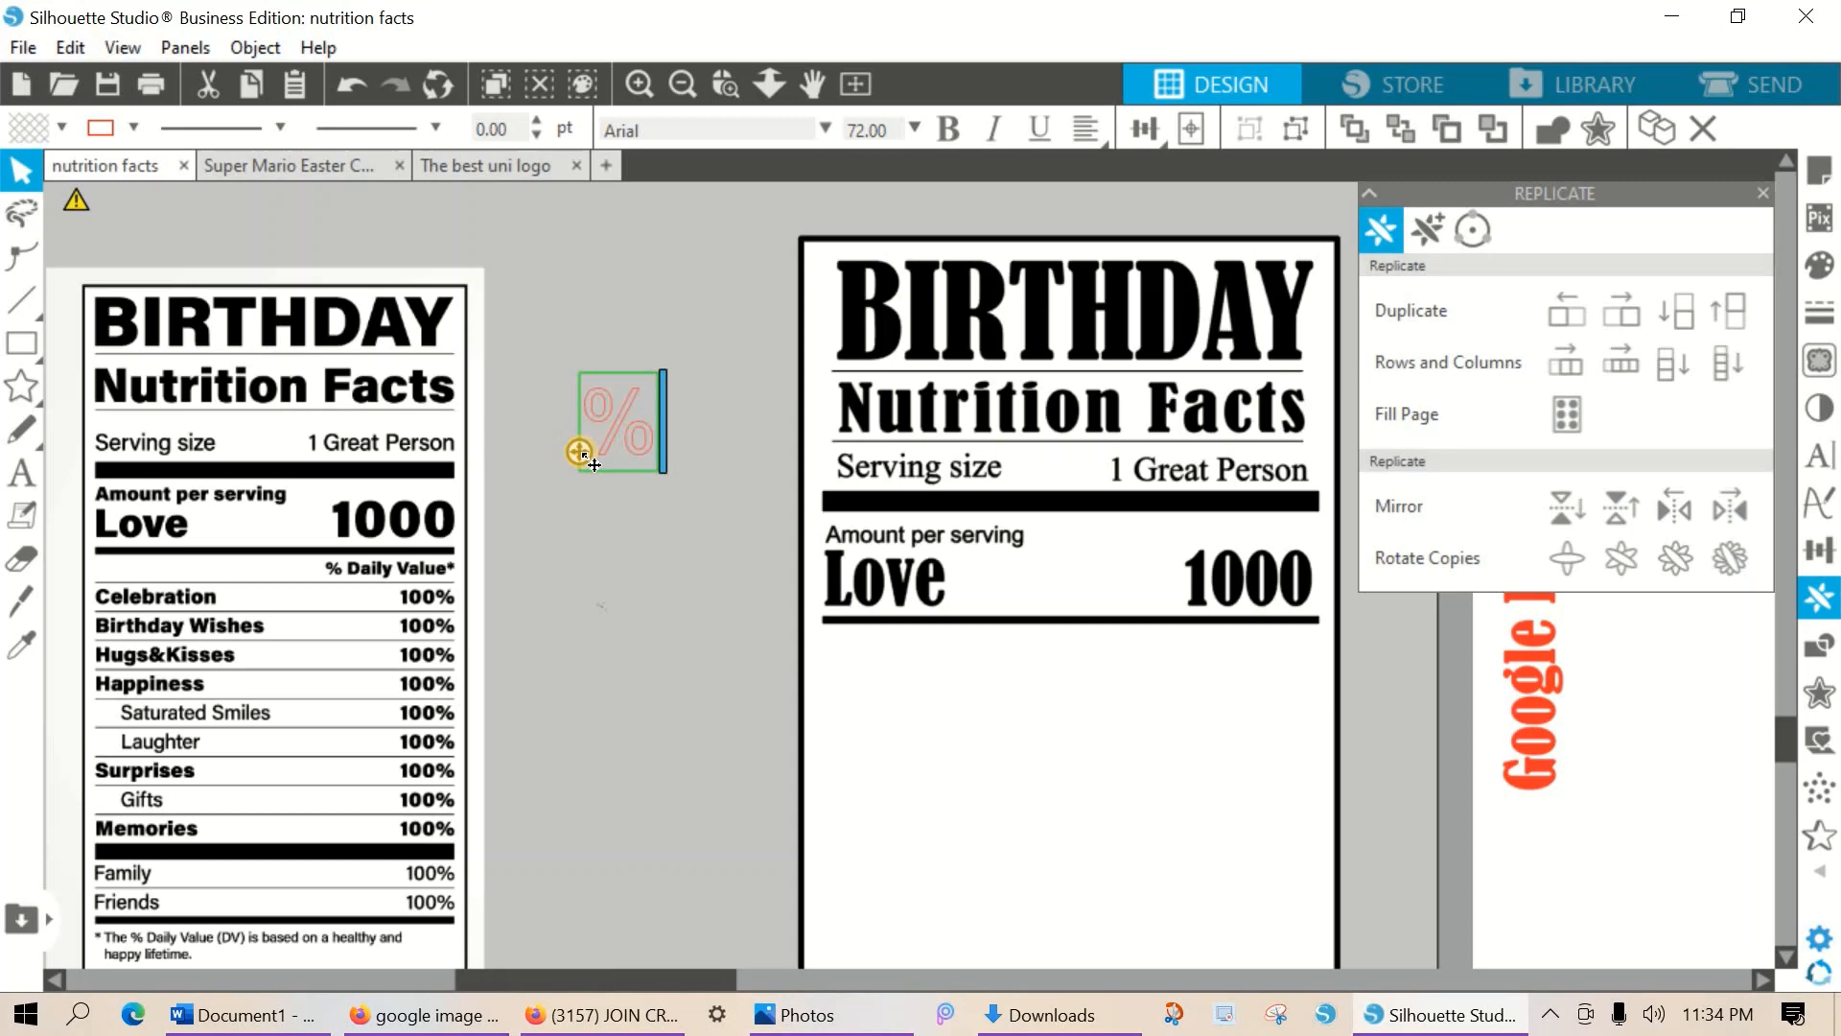
type("dailey")
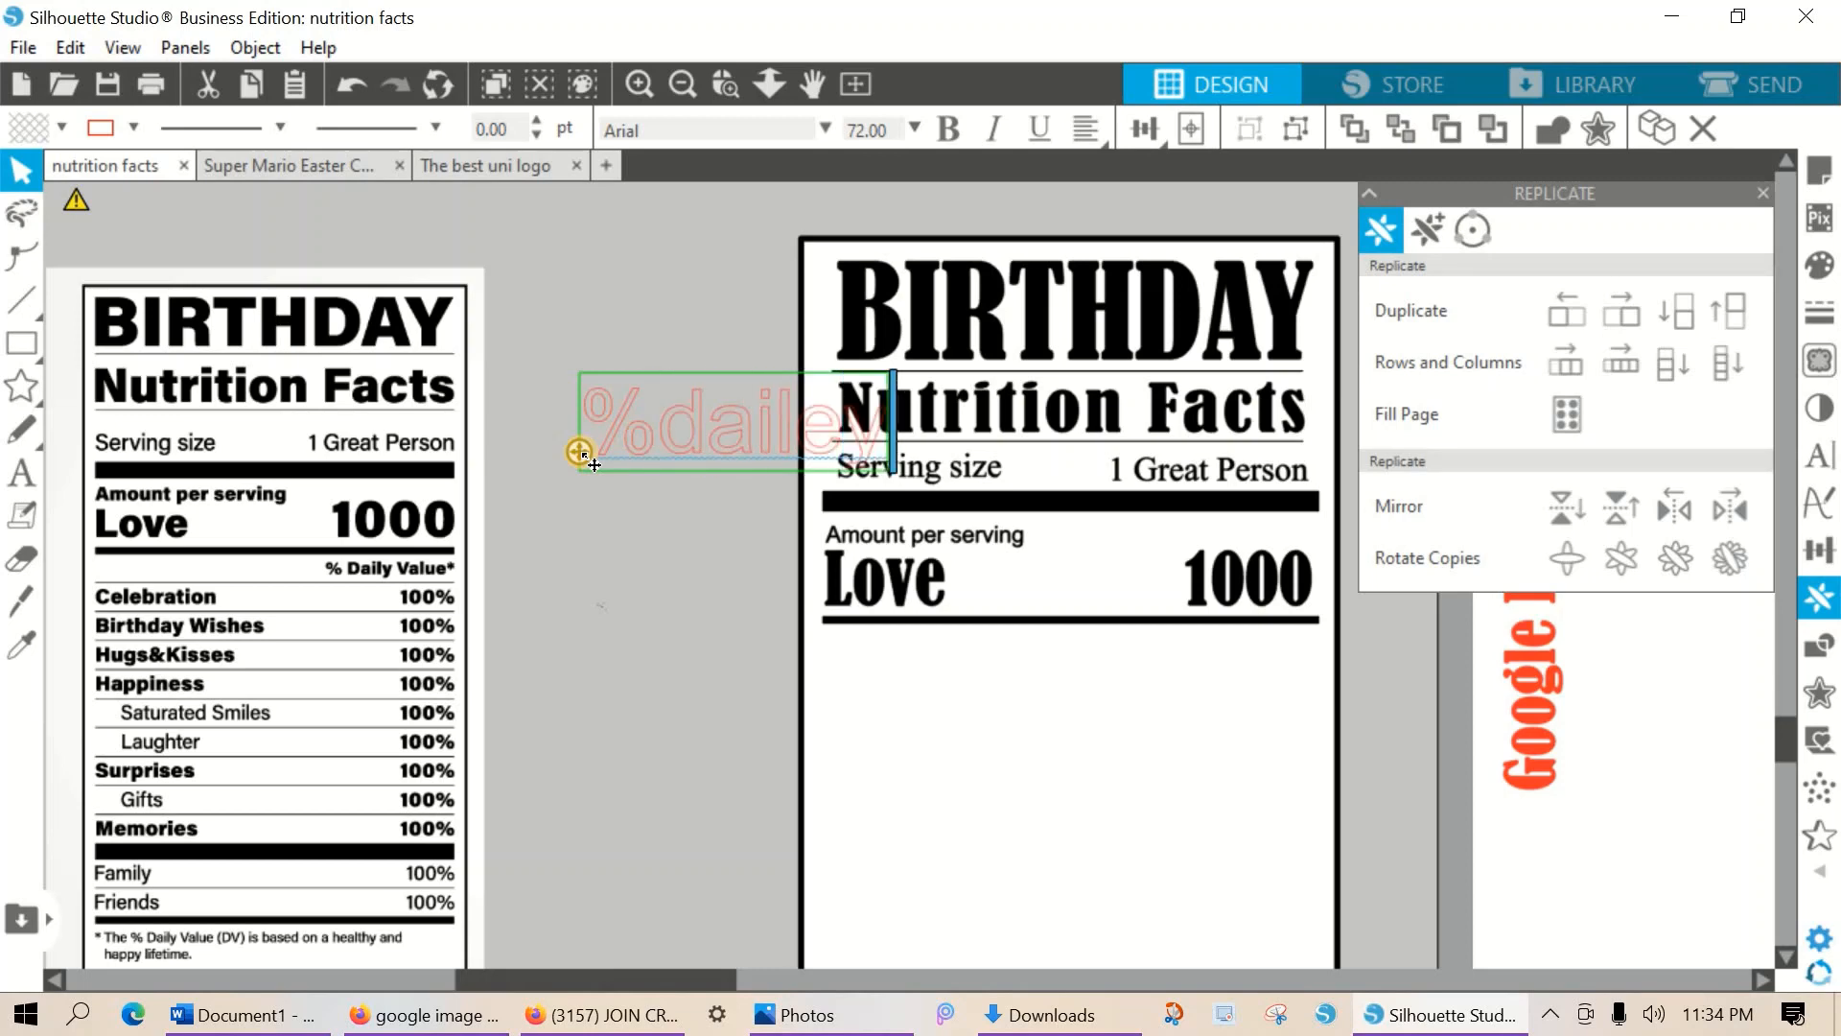
key("BackSpace")
key("BackSpace")
key("BackSpace")
key("BackSpace")
key("BackSpace")
key("BackSpace")
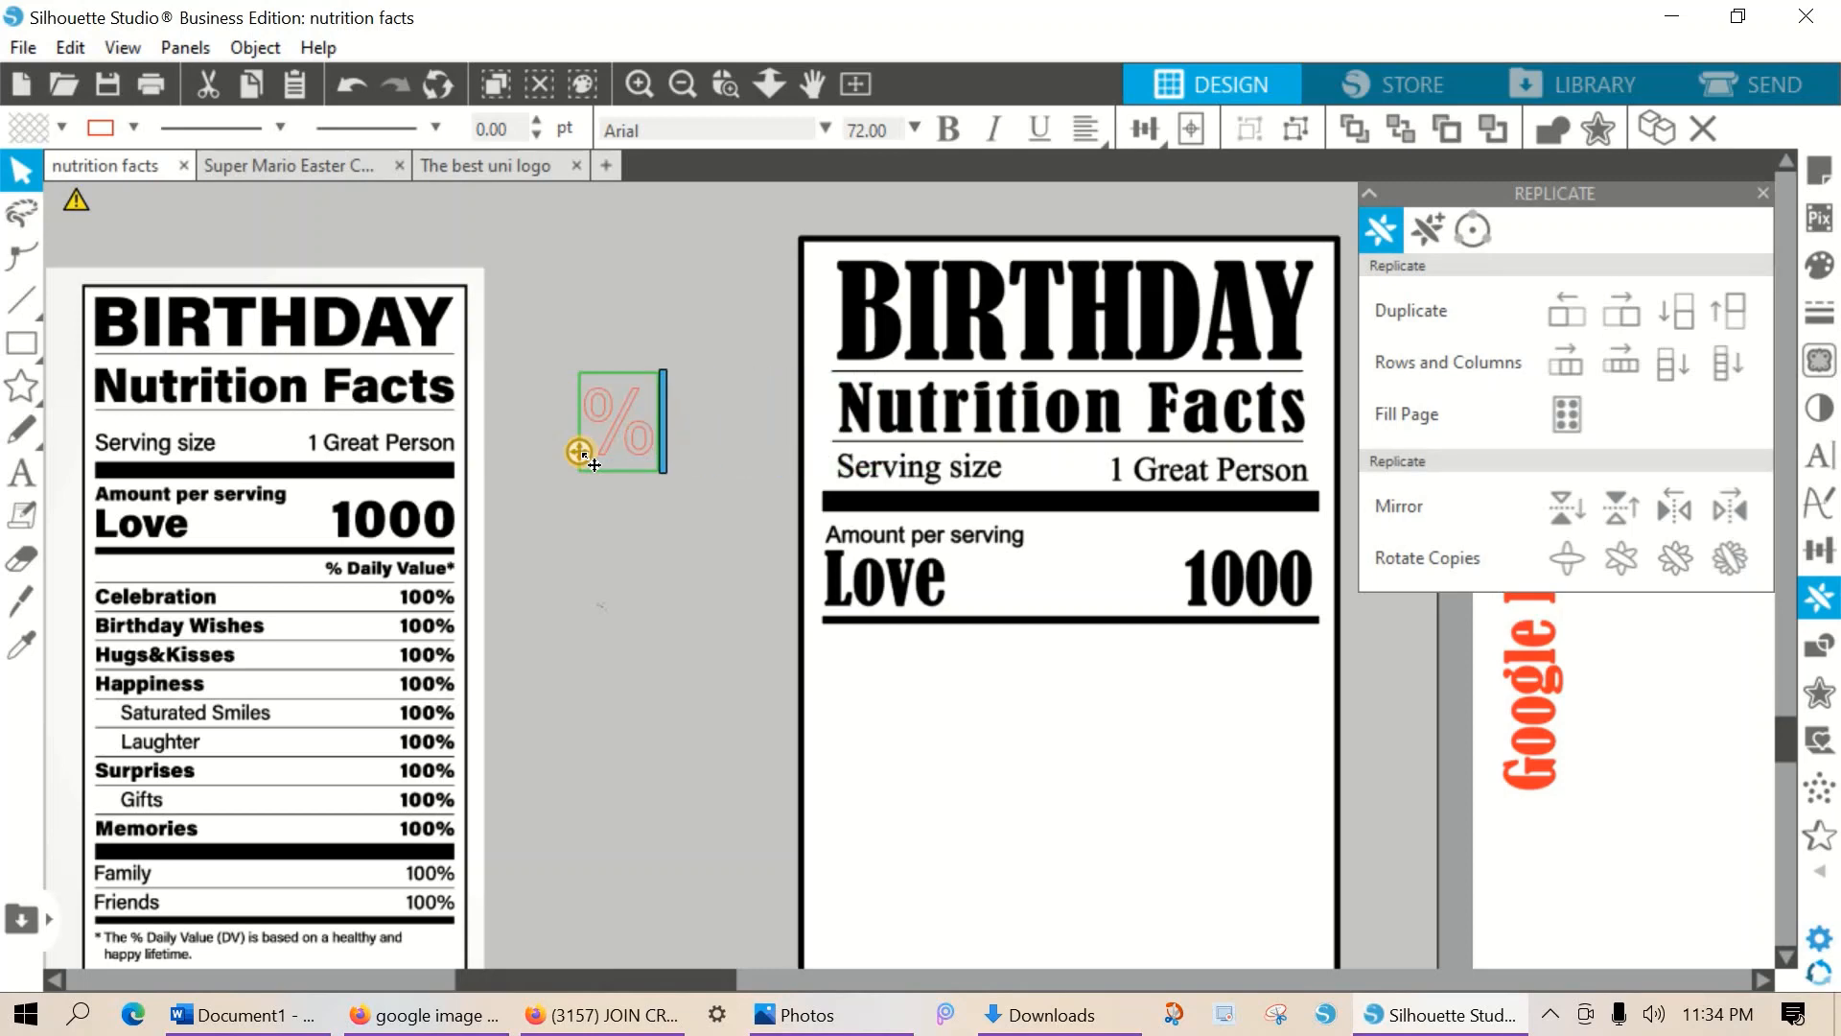
Complete the new text so that it reads "%daily Value".
type("dail")
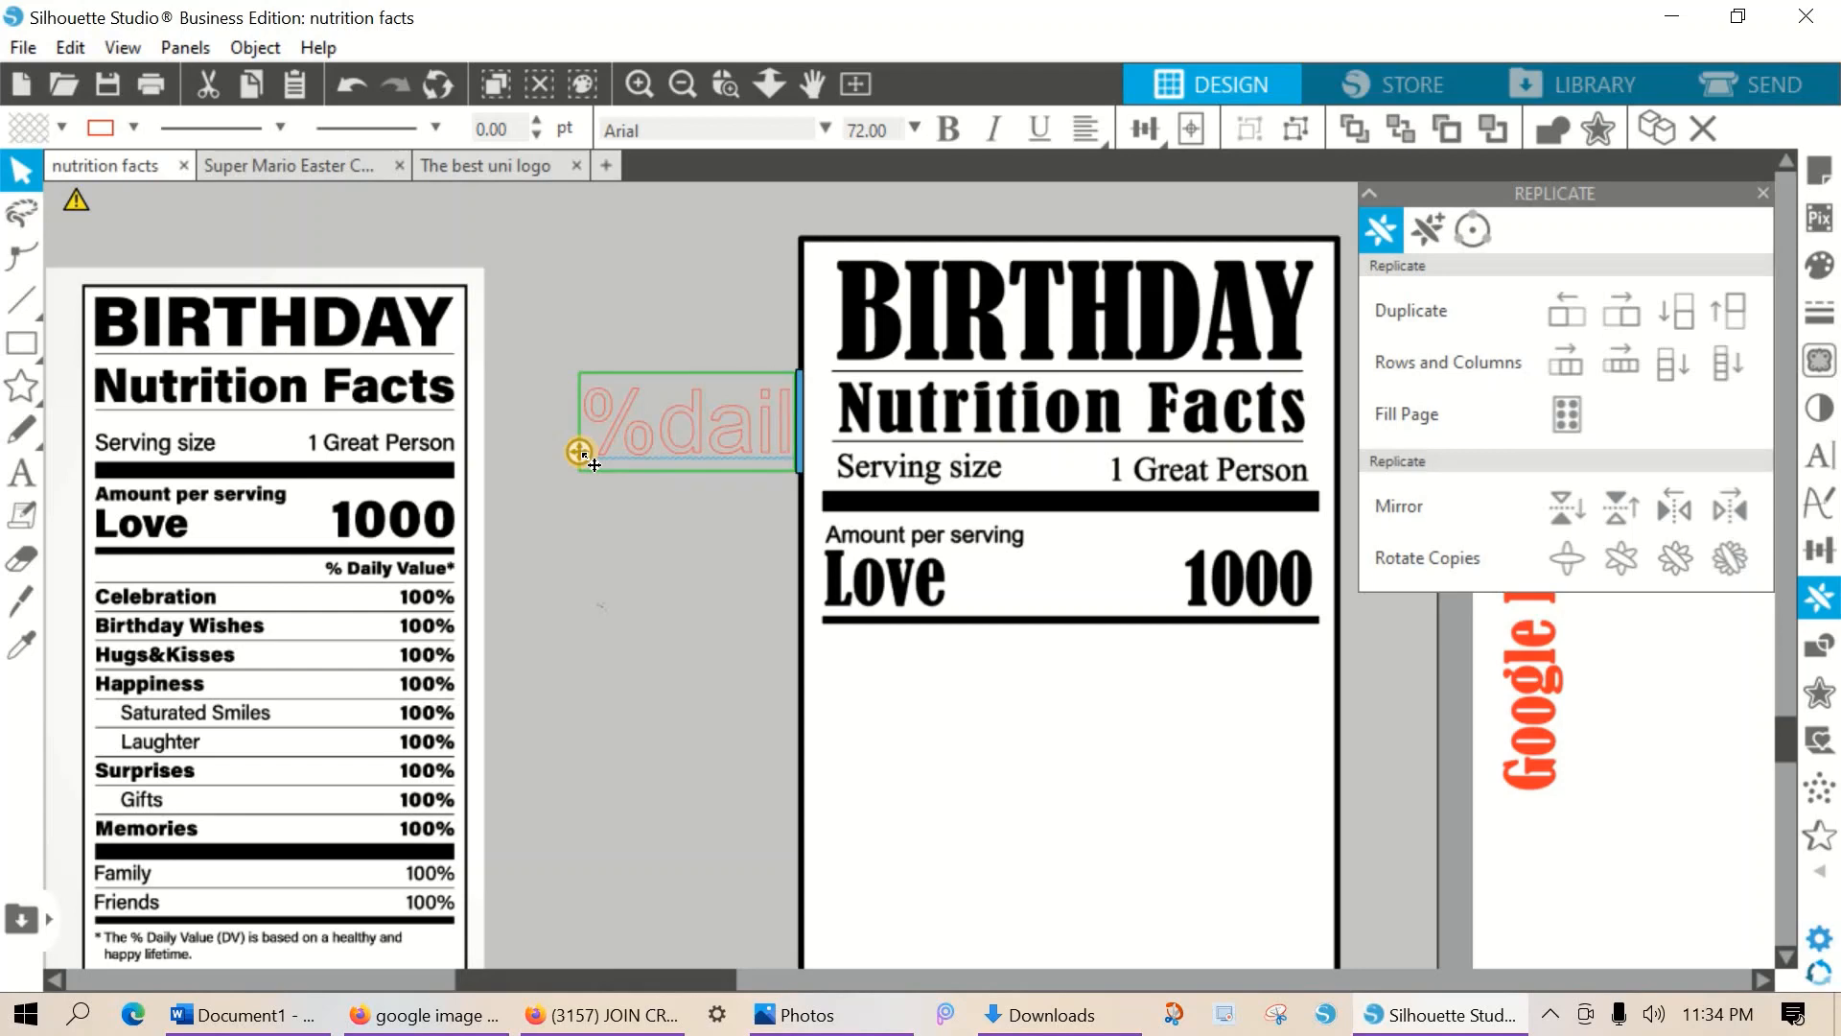
type("y")
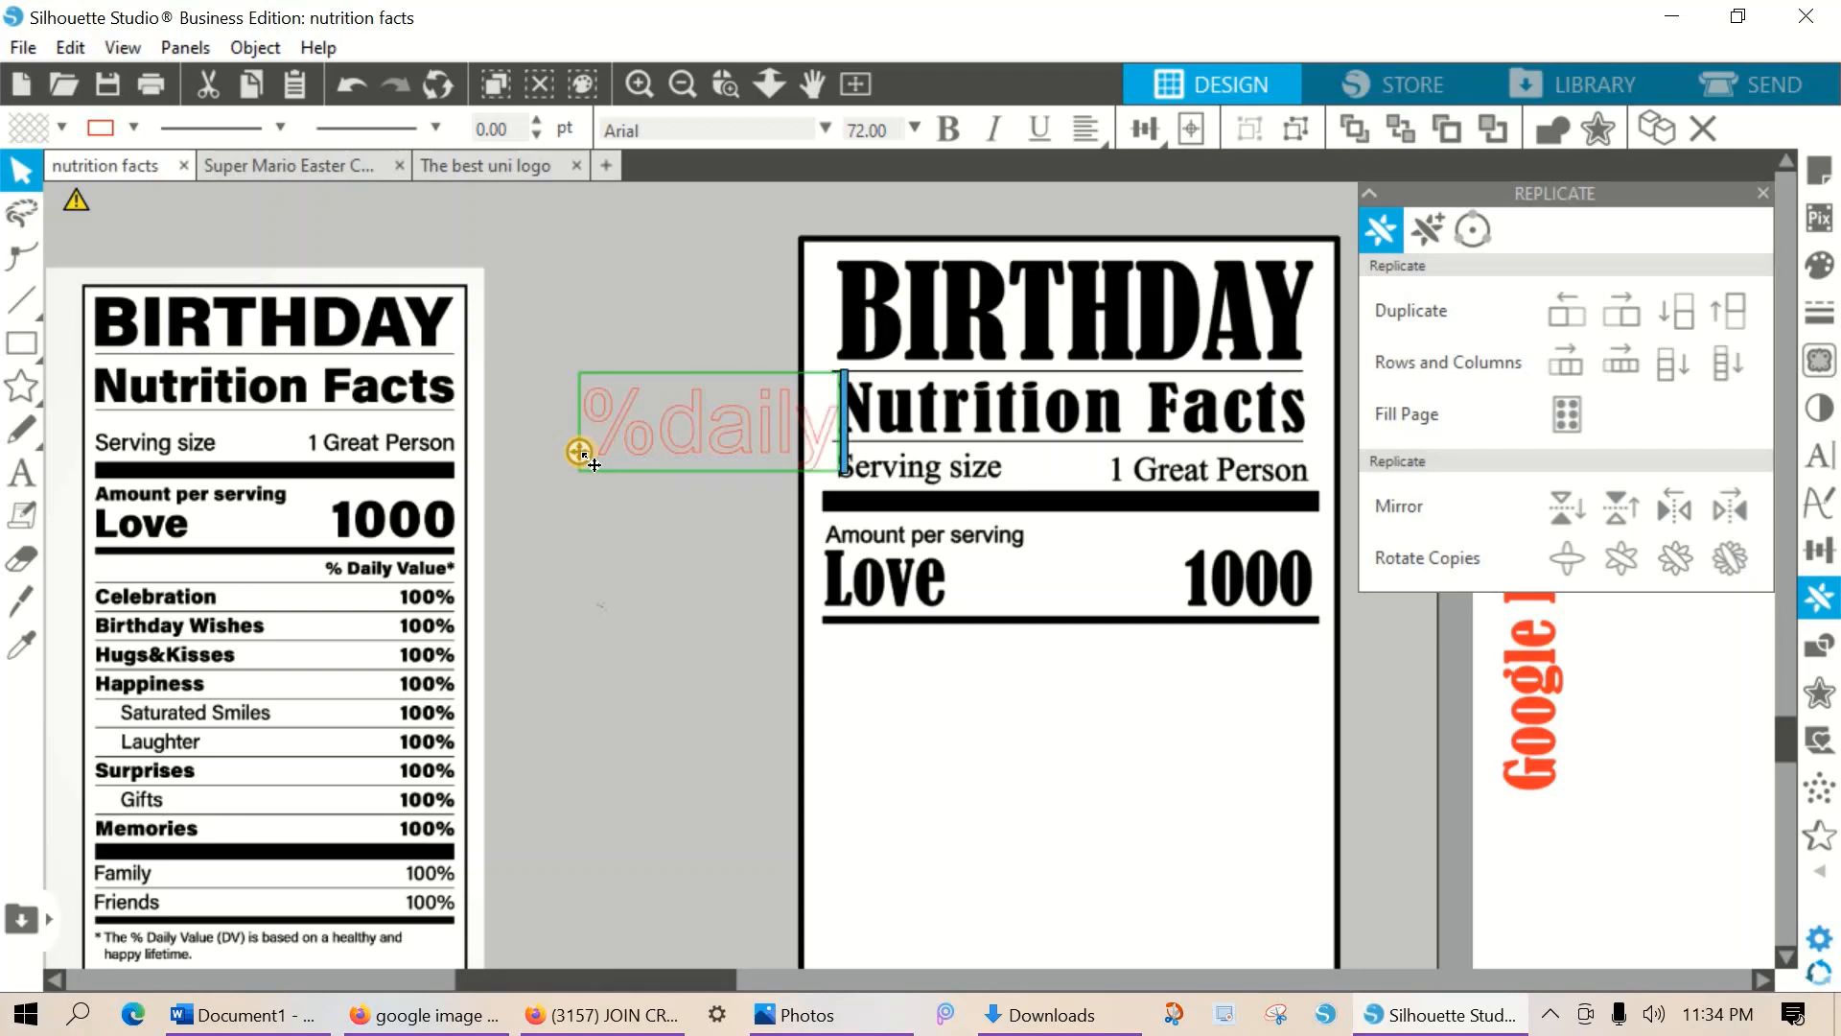
type(" valu")
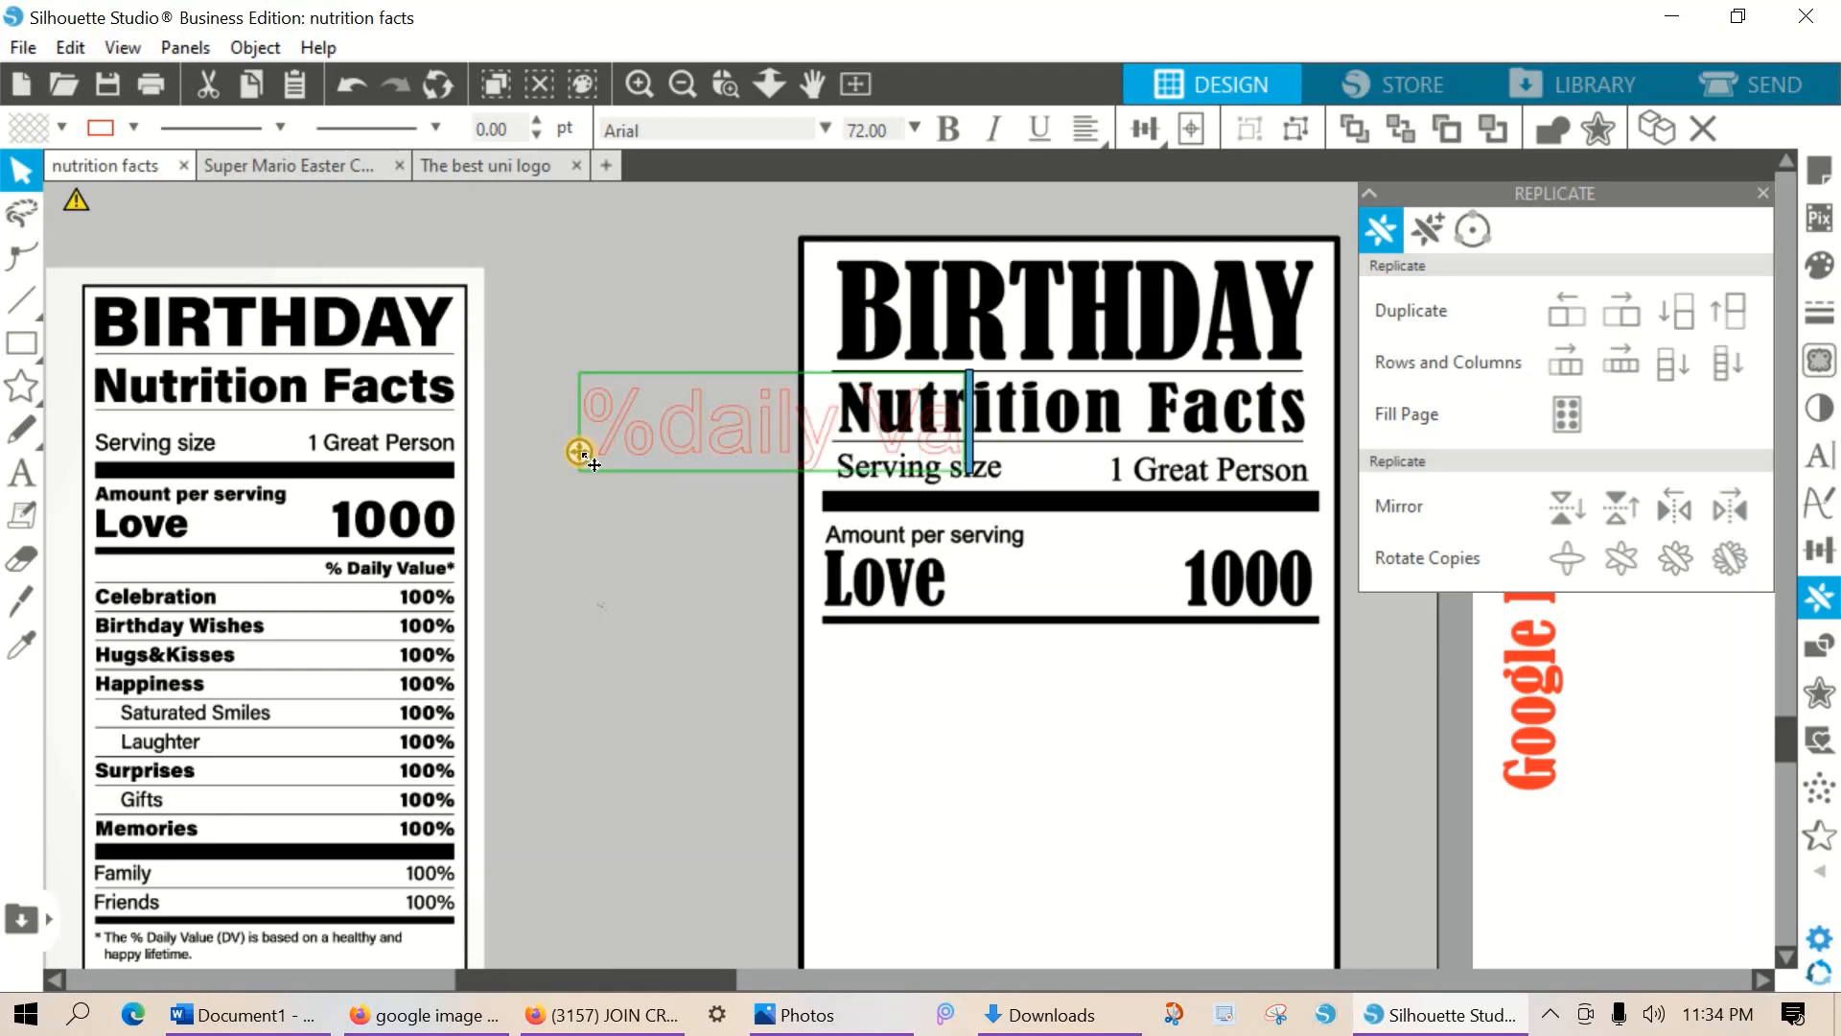
type("e")
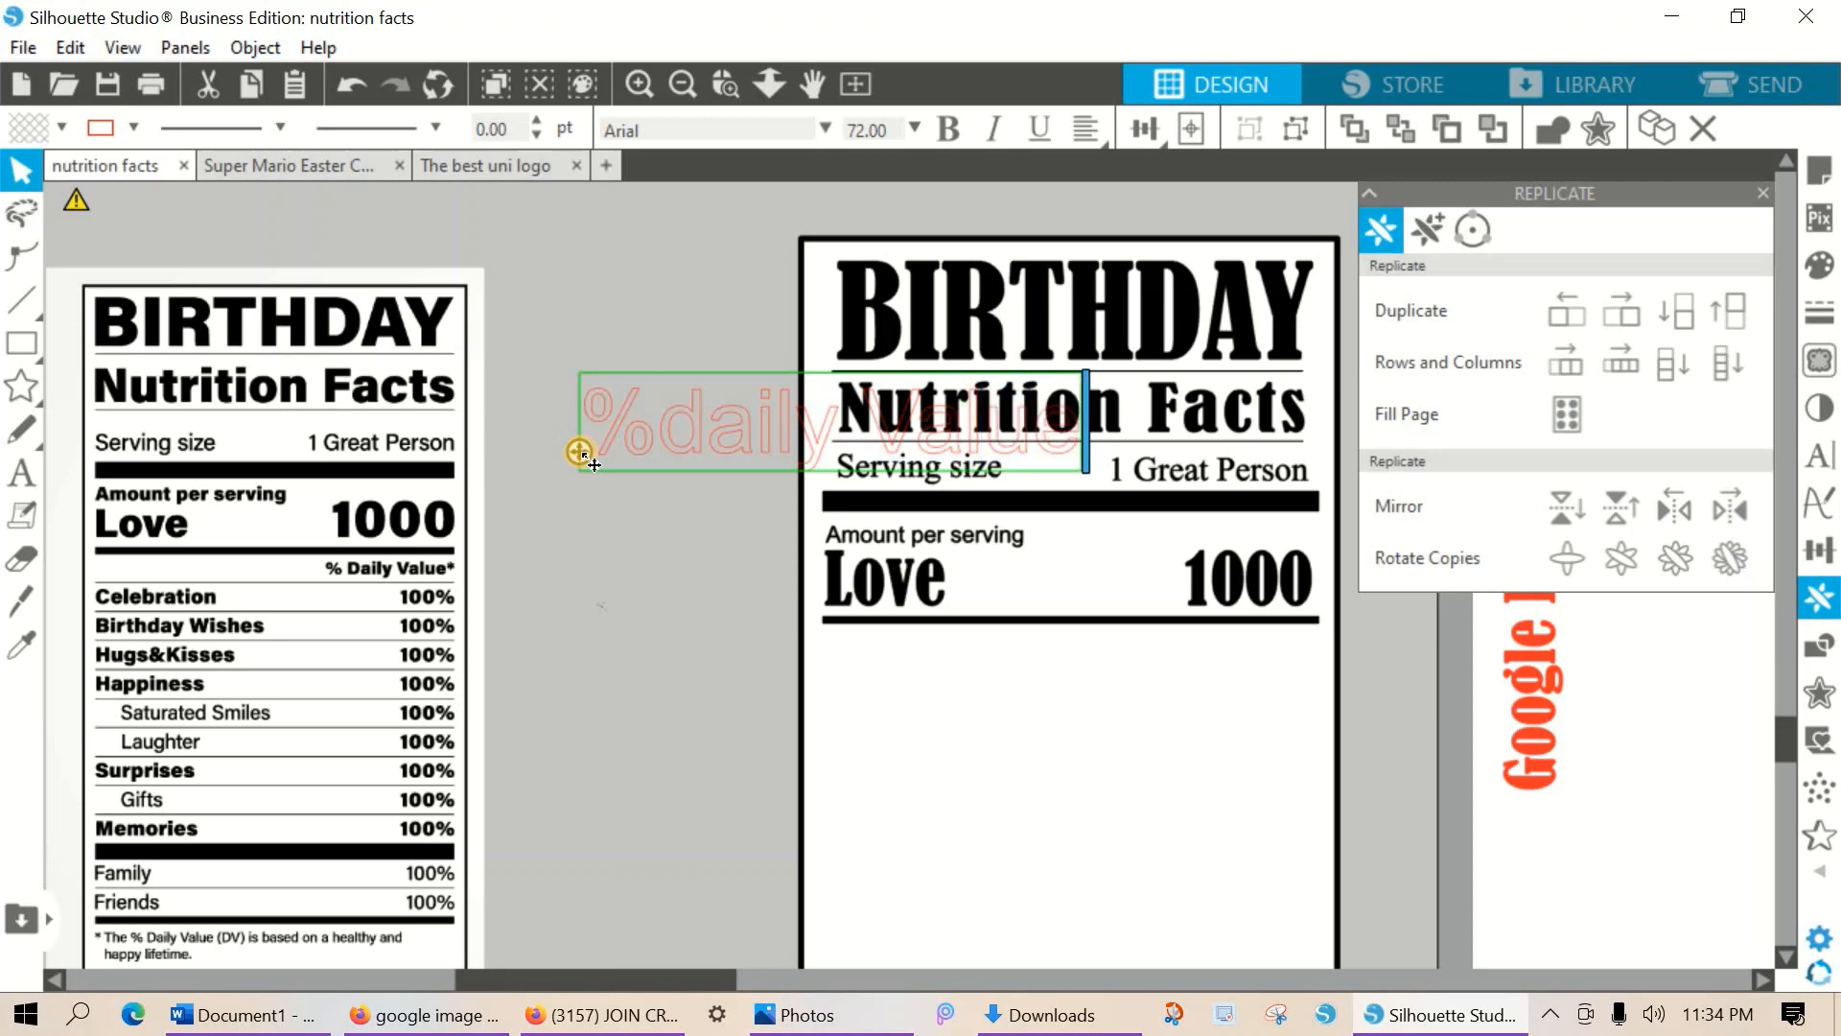
Move the "%daily Value" text above the label and append an asterisk to it.
left_click(680, 489)
left_click_drag(693, 443, 574, 303)
double_click(955, 309)
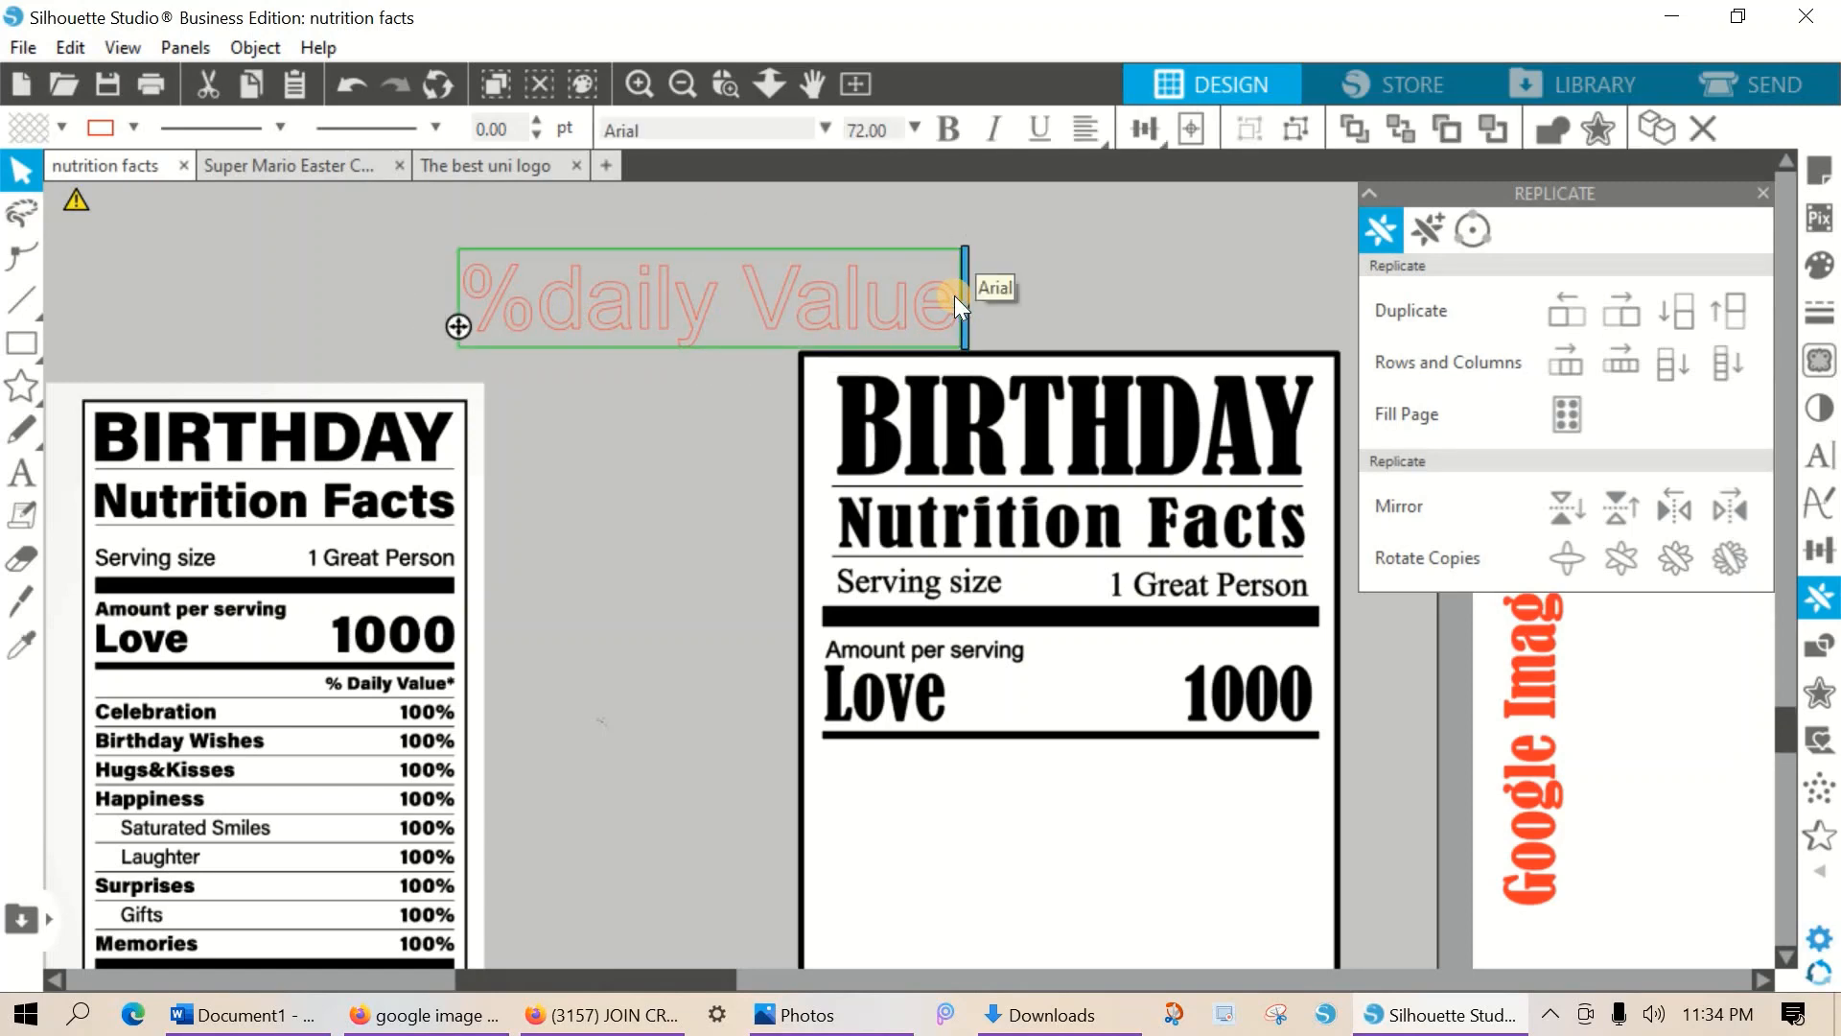
type("*")
left_click(694, 416)
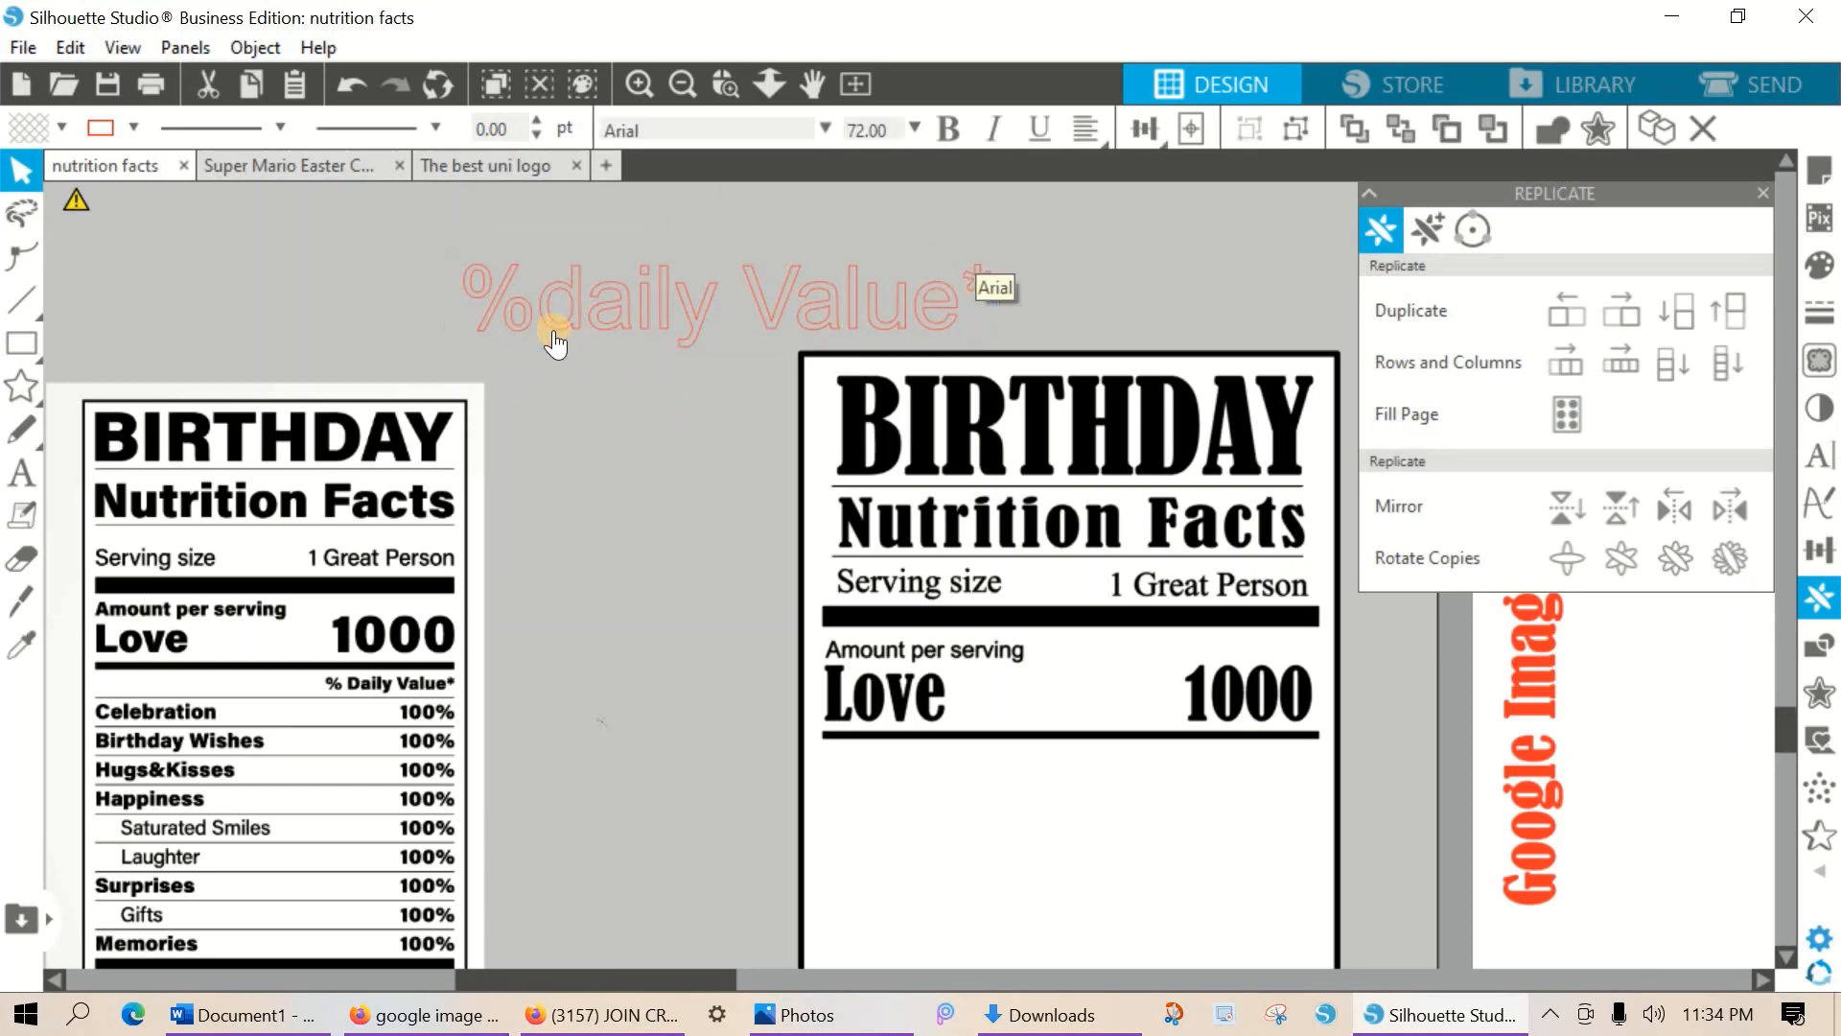
Give the "%daily Value*" text a black fill and a black line color.
left_click(616, 326)
left_click(1819, 264)
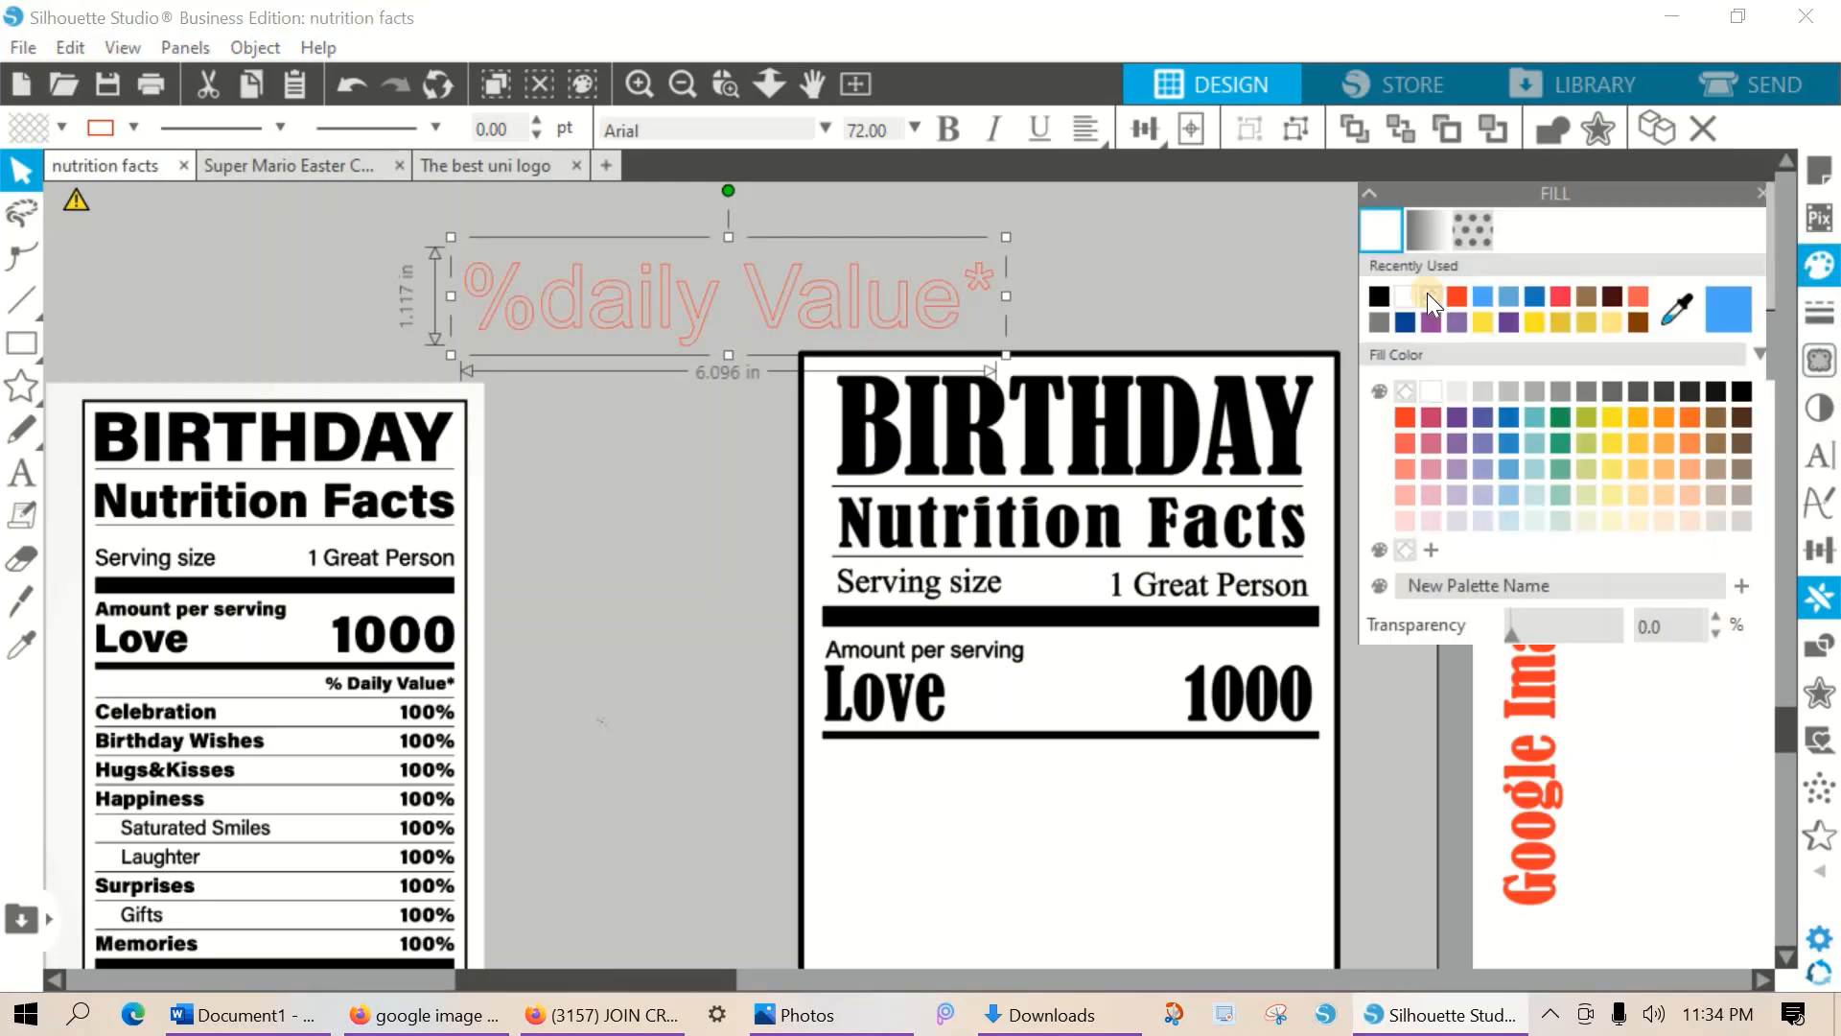
left_click(1379, 297)
left_click(1819, 312)
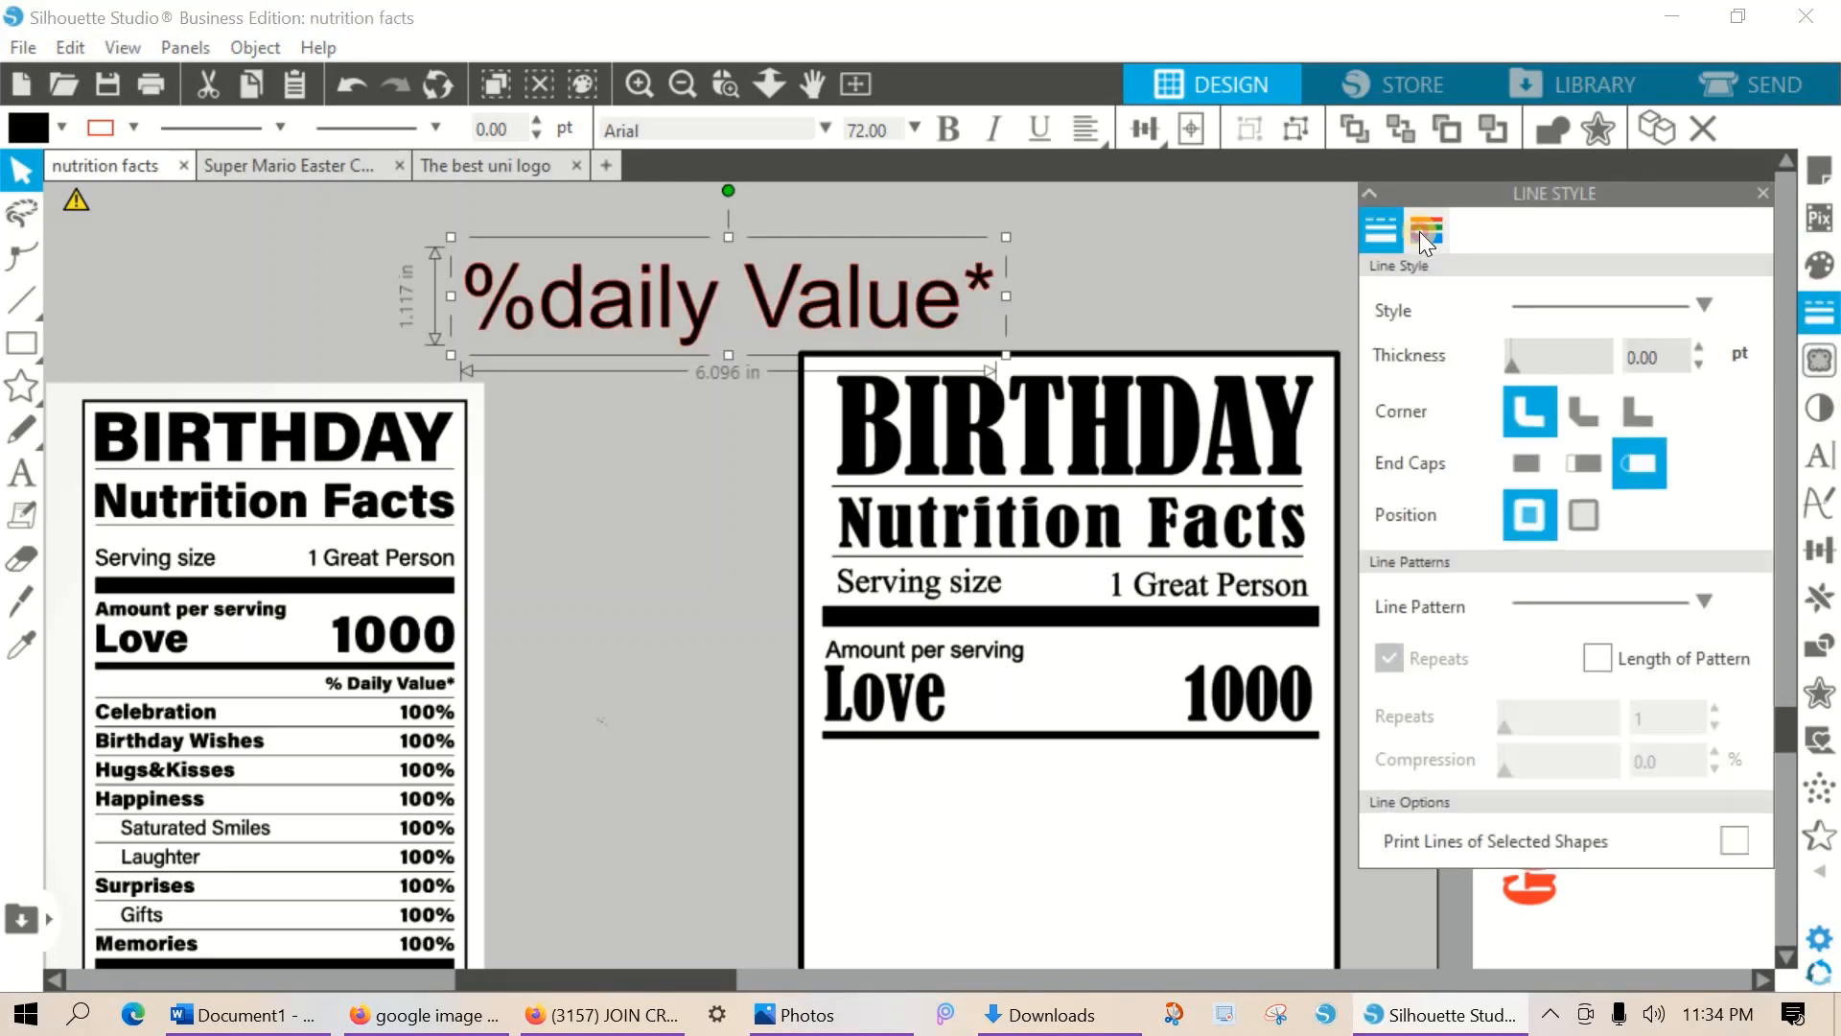
left_click(1379, 297)
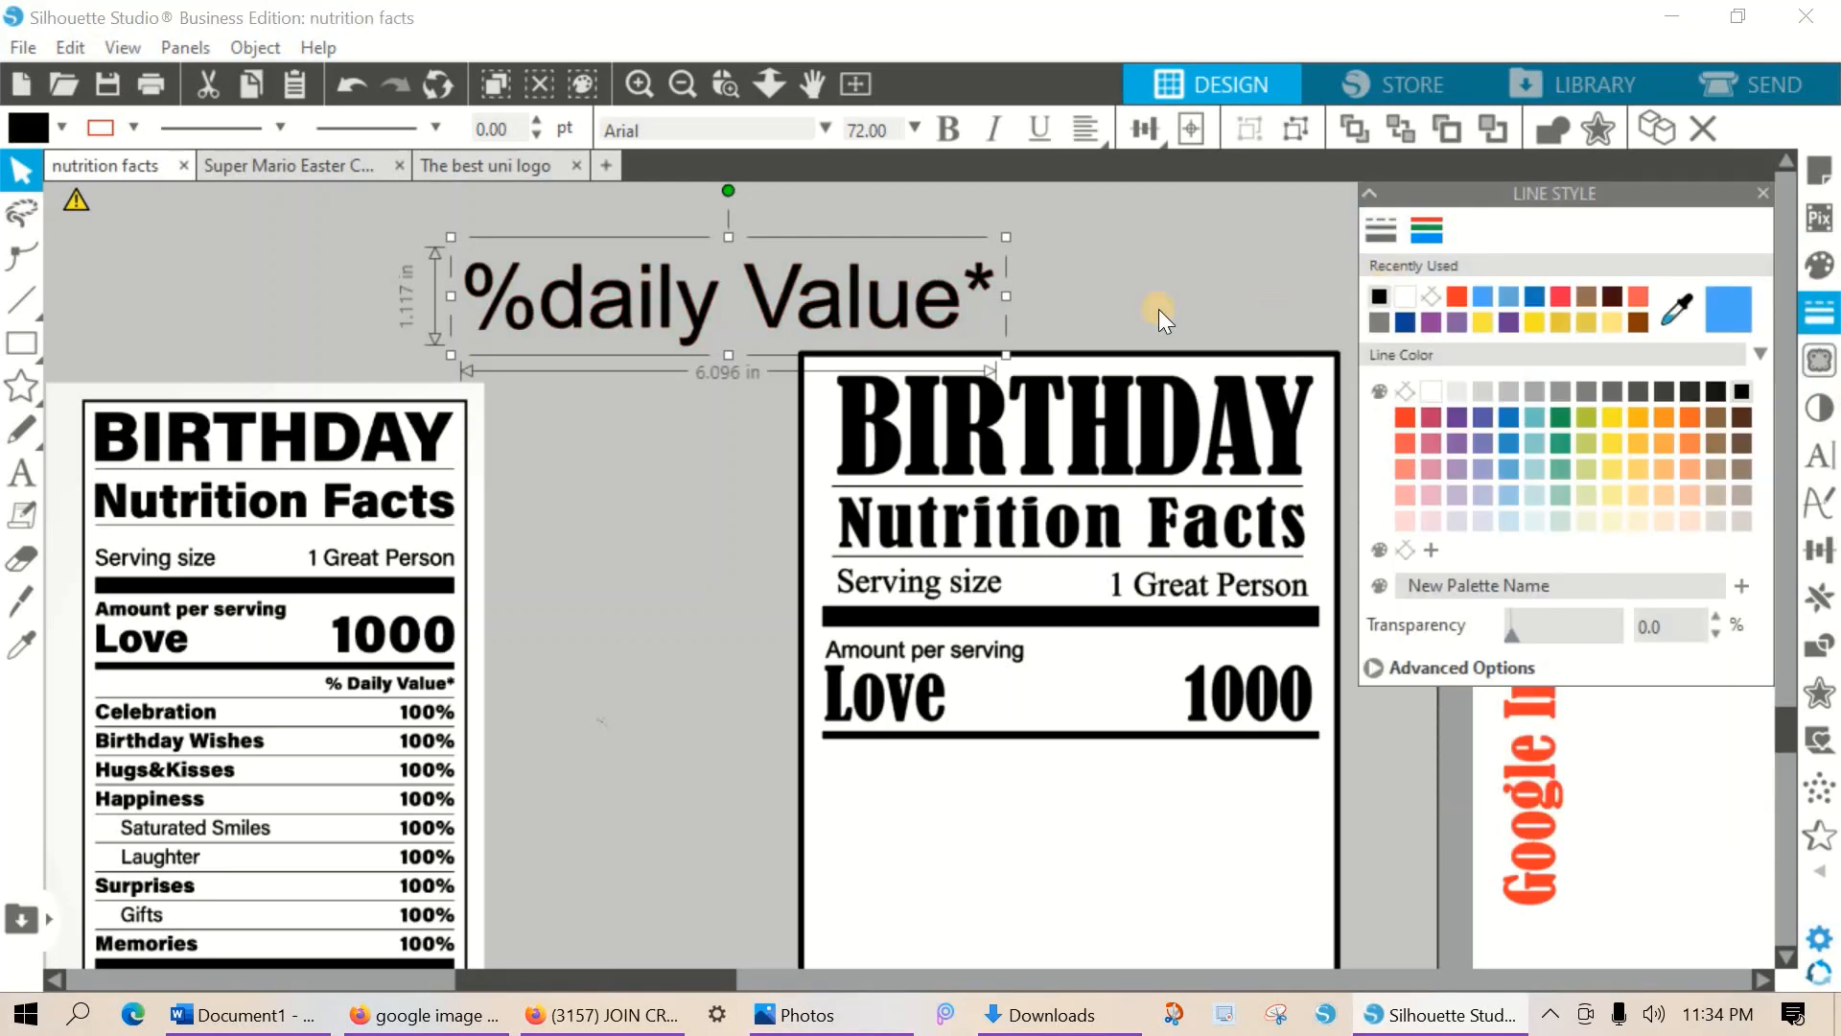
Shrink the "%daily Value*" text to about 22 pt and place it beneath the right end of the thin black bar.
left_click(1091, 291)
left_click(696, 302)
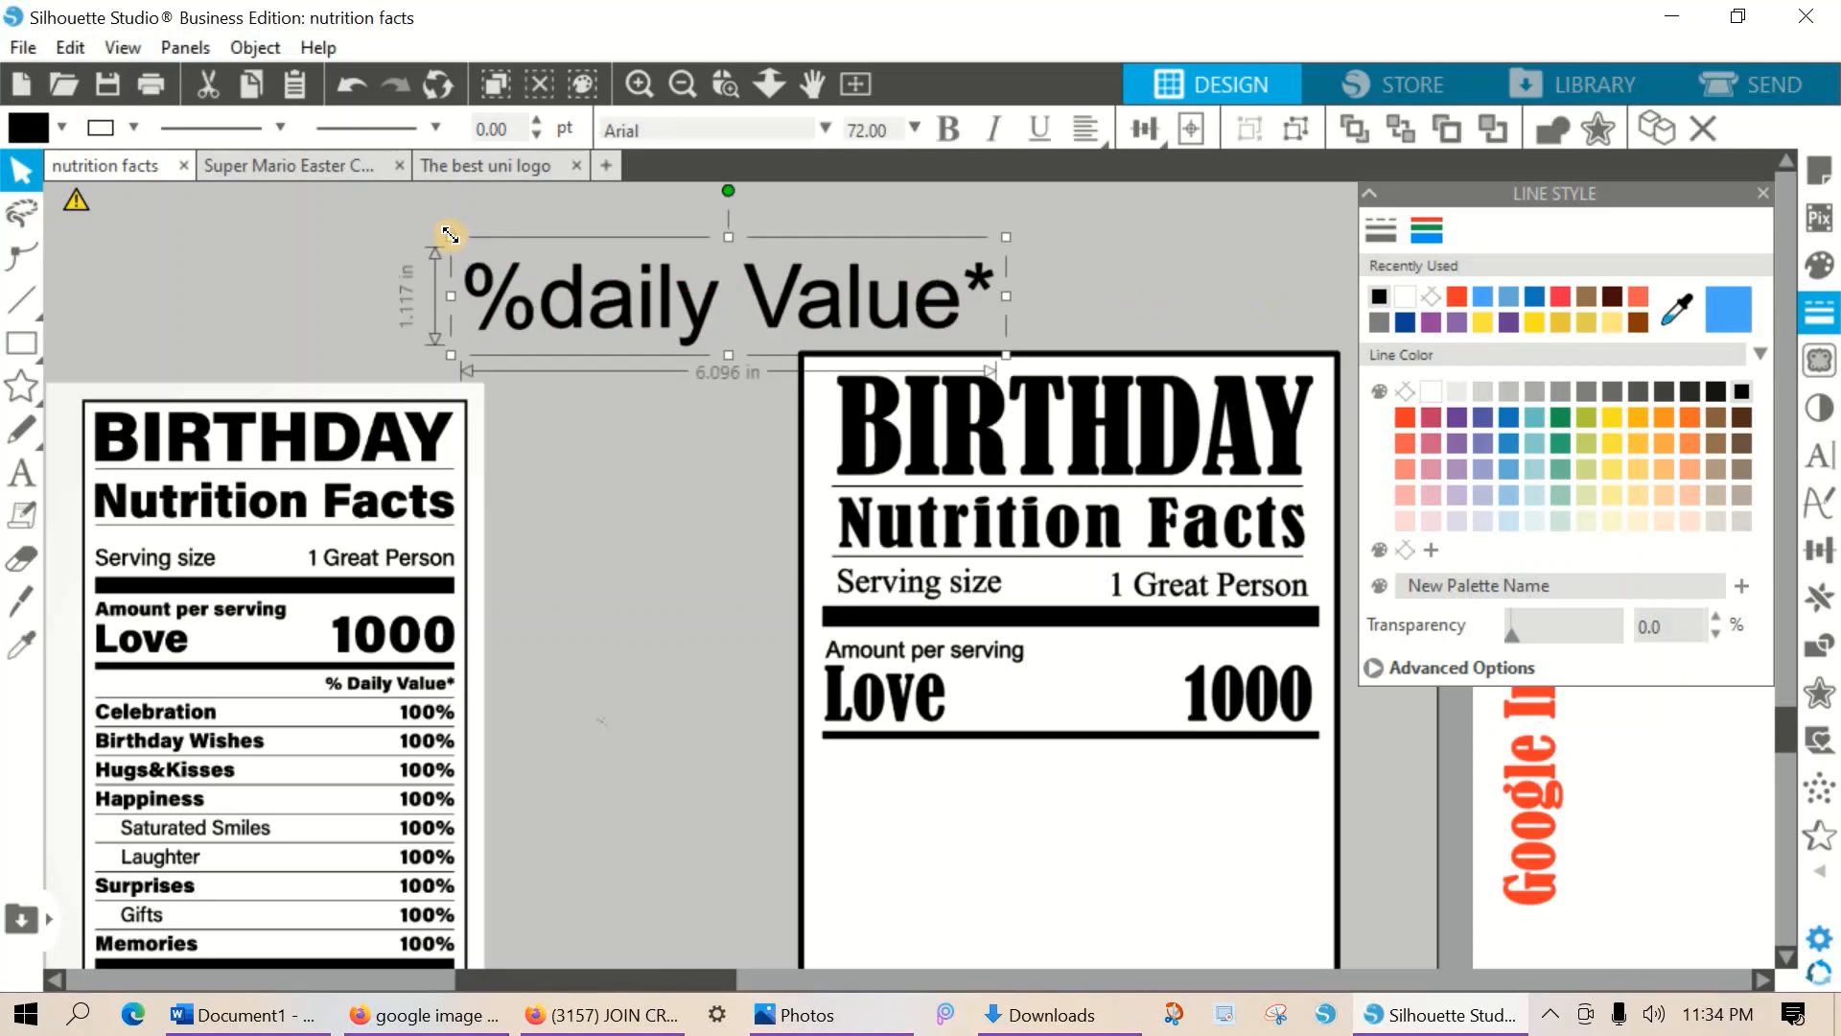
left_click_drag(452, 237, 1221, 749)
Duplicate the thin divider line beneath "Nutrition Facts" and move the copy down toward the "%daily Value*" row.
left_click(1063, 556)
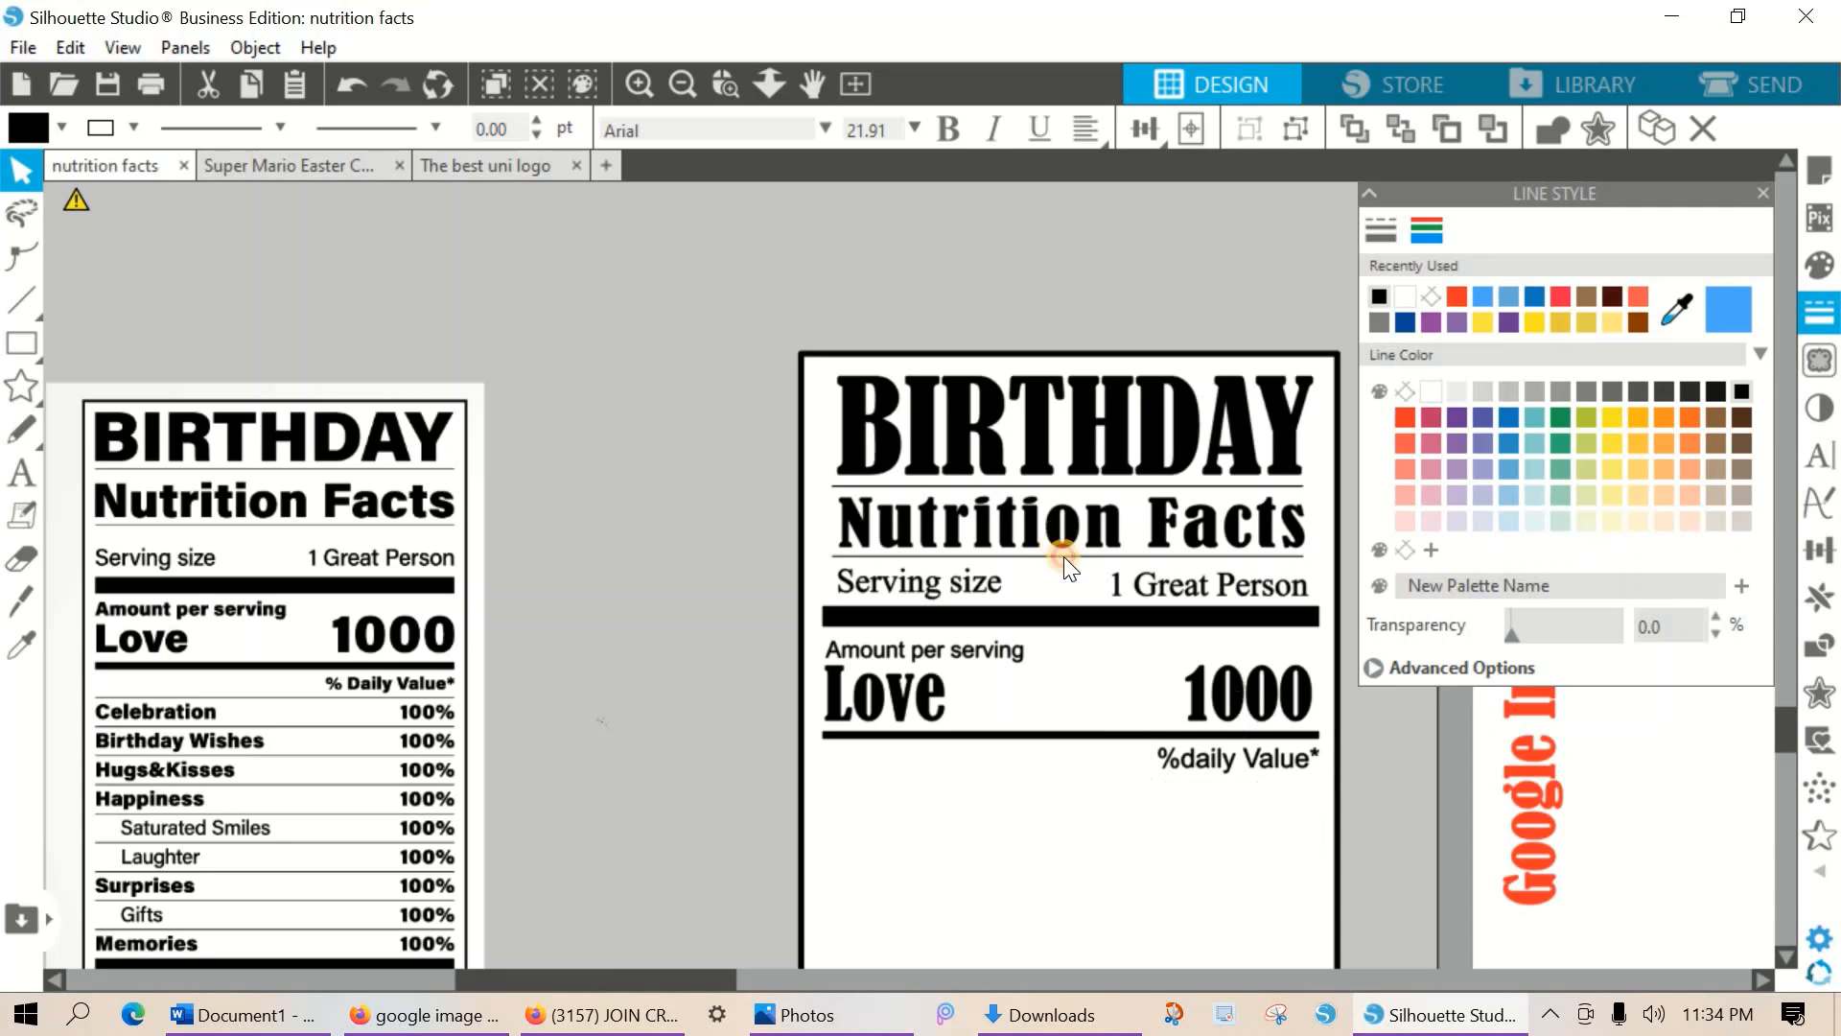
left_click(1819, 596)
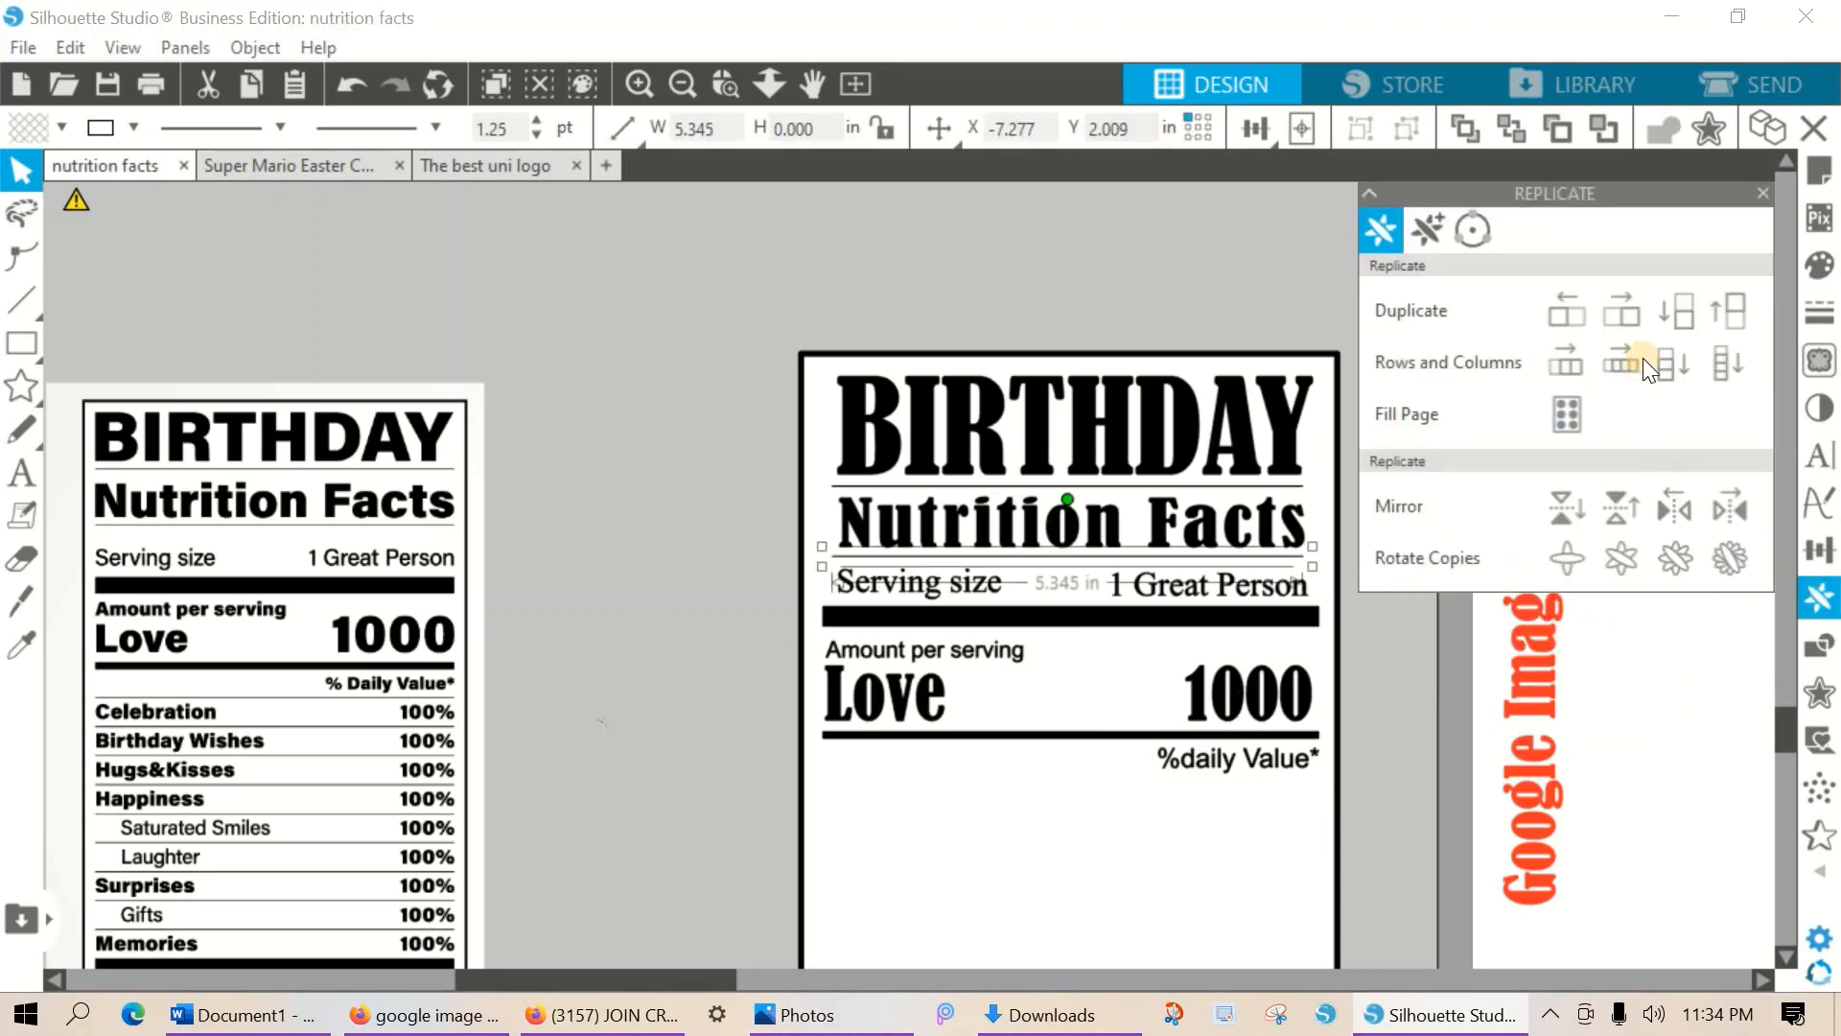
left_click(1684, 315)
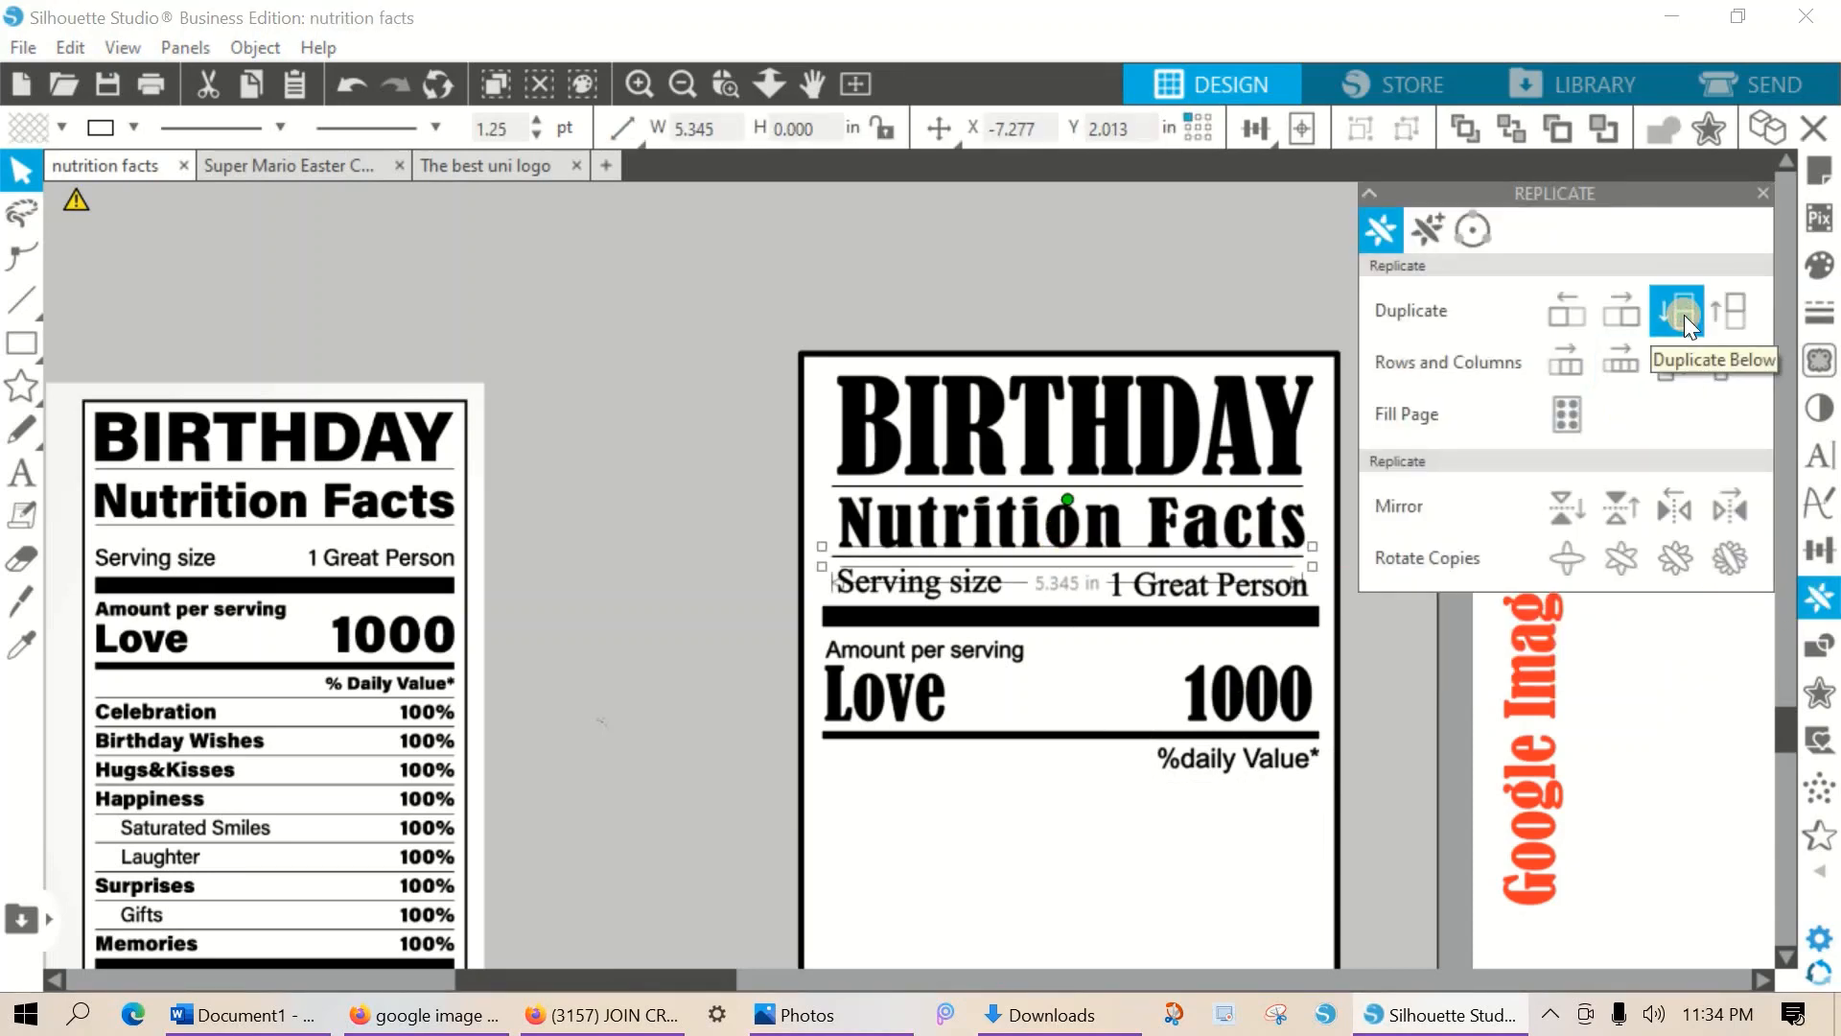
key("Down")
key("Down")
key("Down")
key("Down")
key("Down")
key("Down")
key("Down")
key("Down")
key("Down")
key("Down")
key("Down")
key("Down")
key("Down")
key("Down")
key("Down")
key("Down")
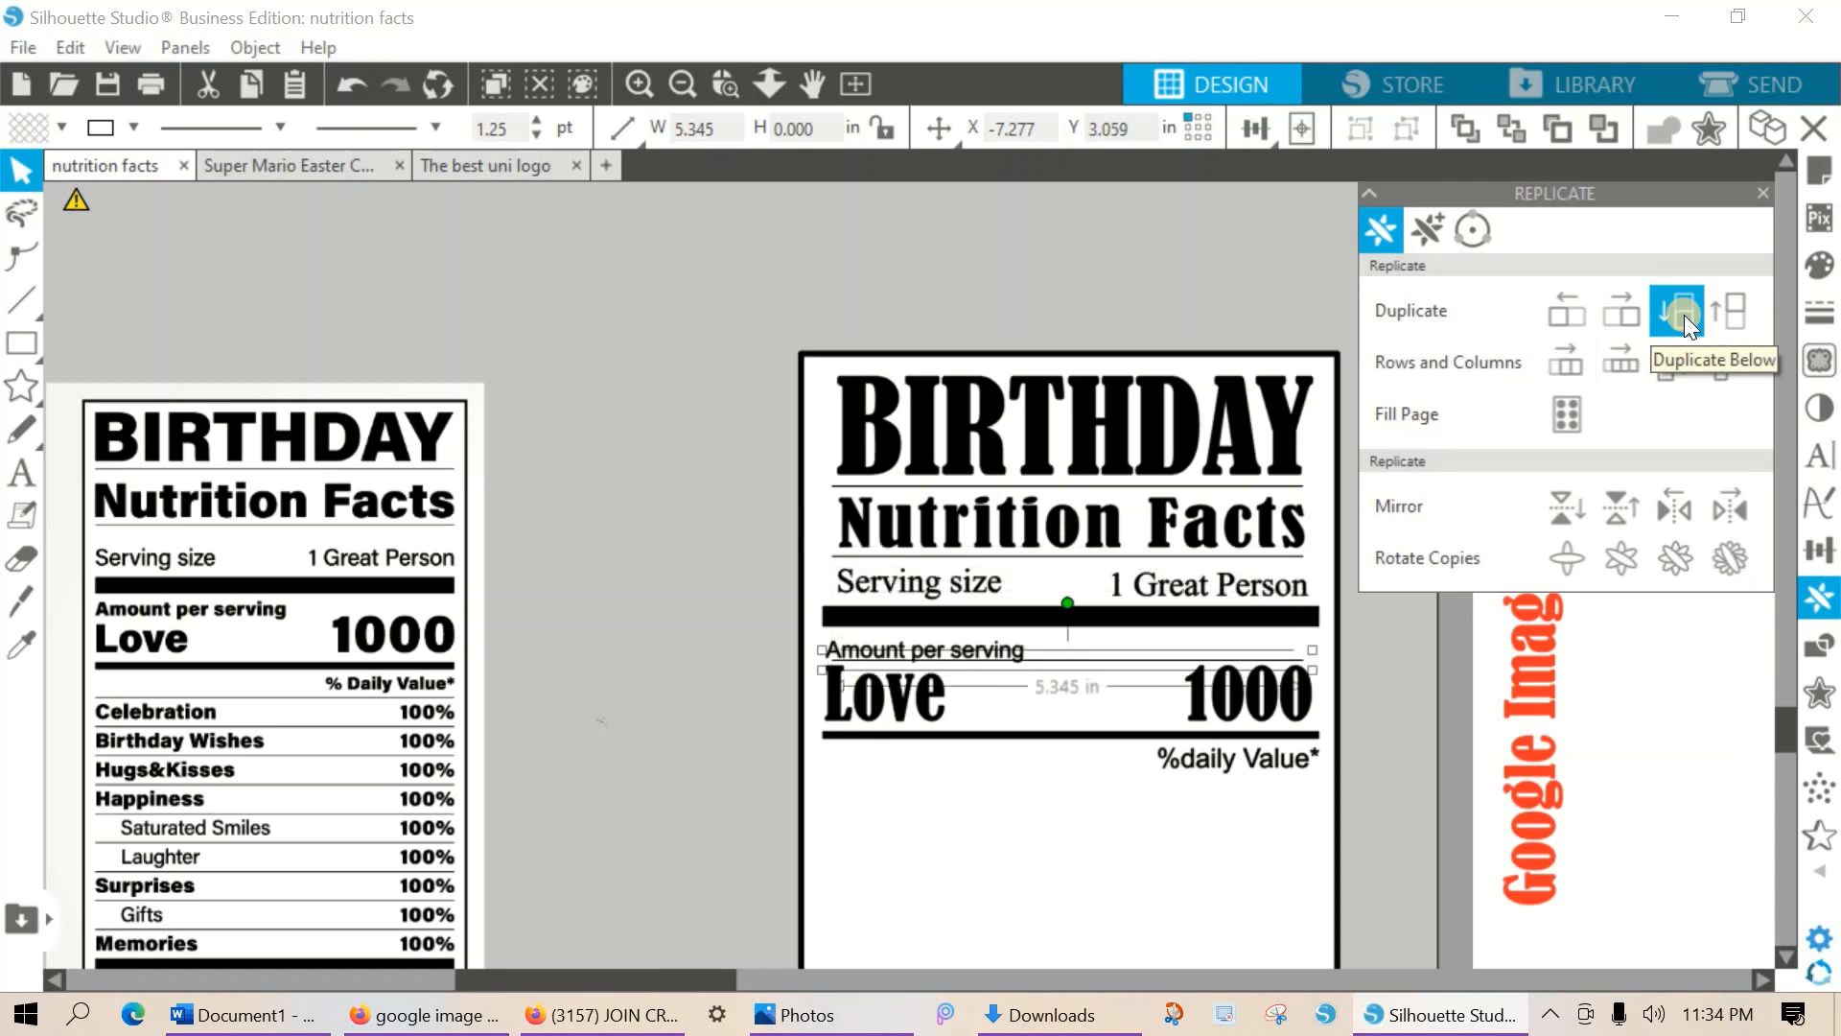
Move the duplicated thin line down the birthday label until it sits just below the "%daily Value*" text.
key("Down")
key("Down")
key("Down")
key("Down")
key("Down")
key("Down")
key("Down")
key("Down")
key("Down")
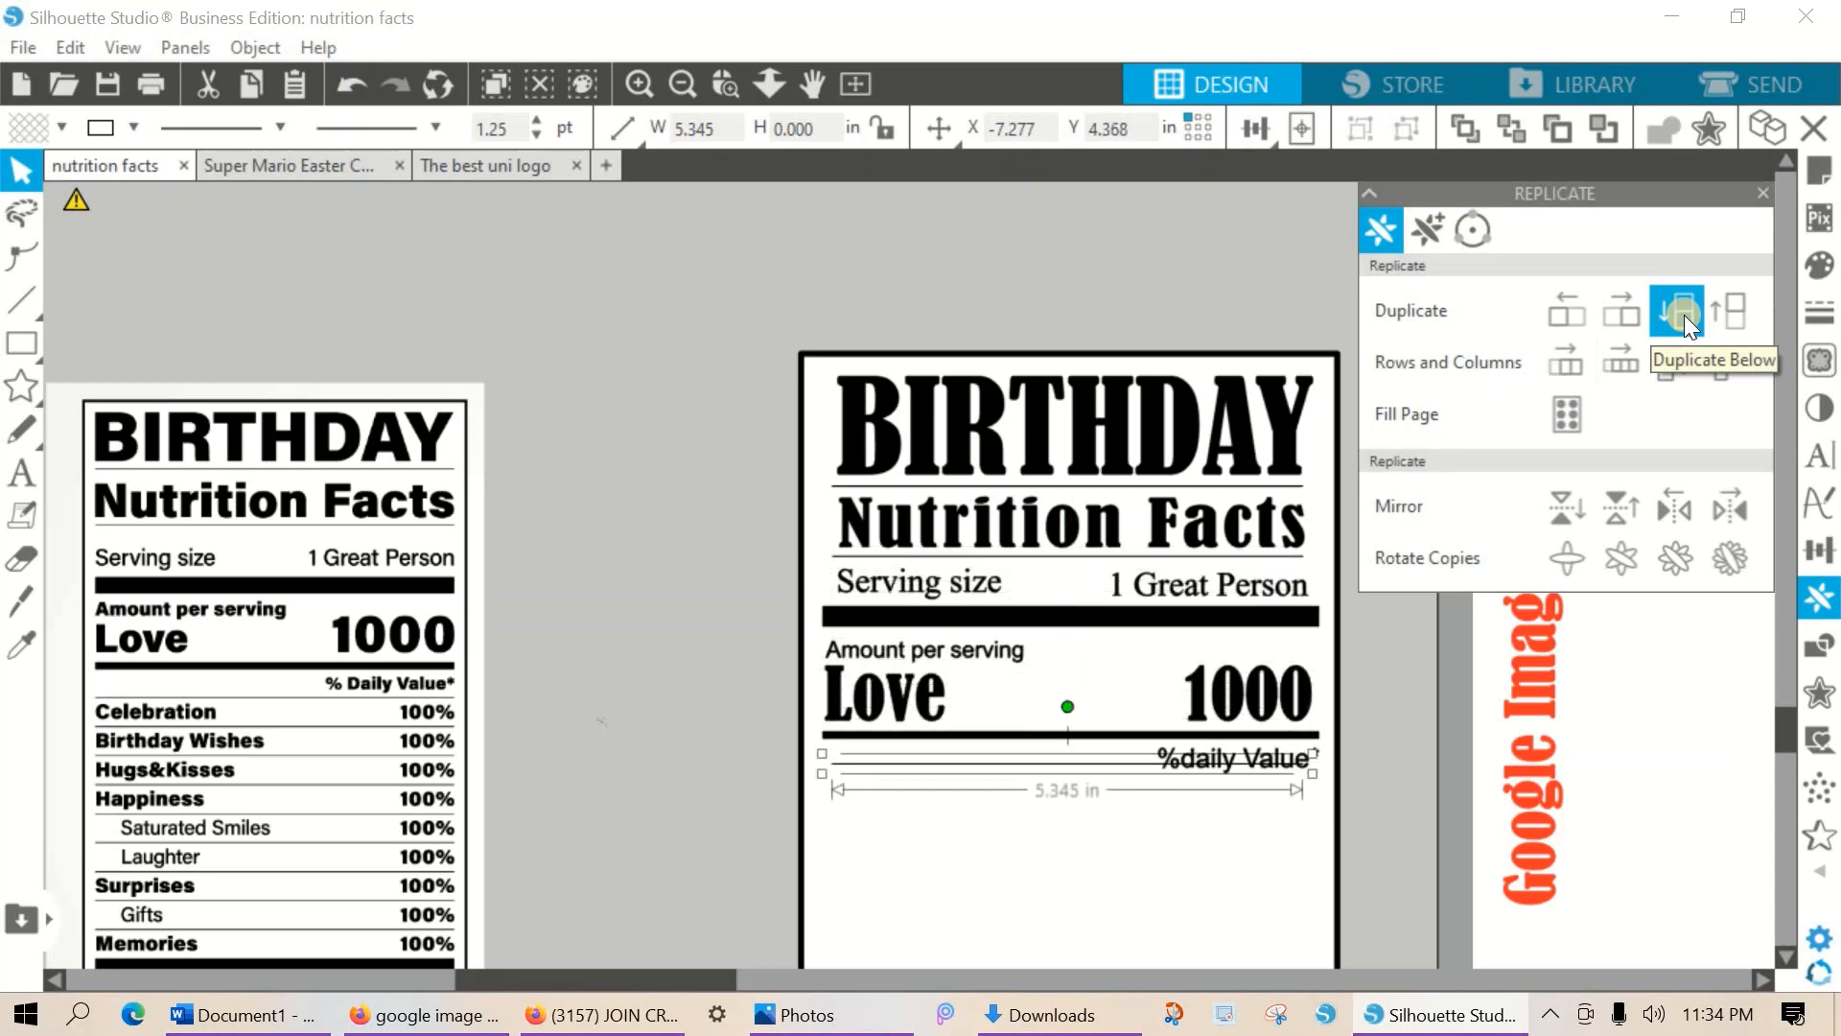
key("Down")
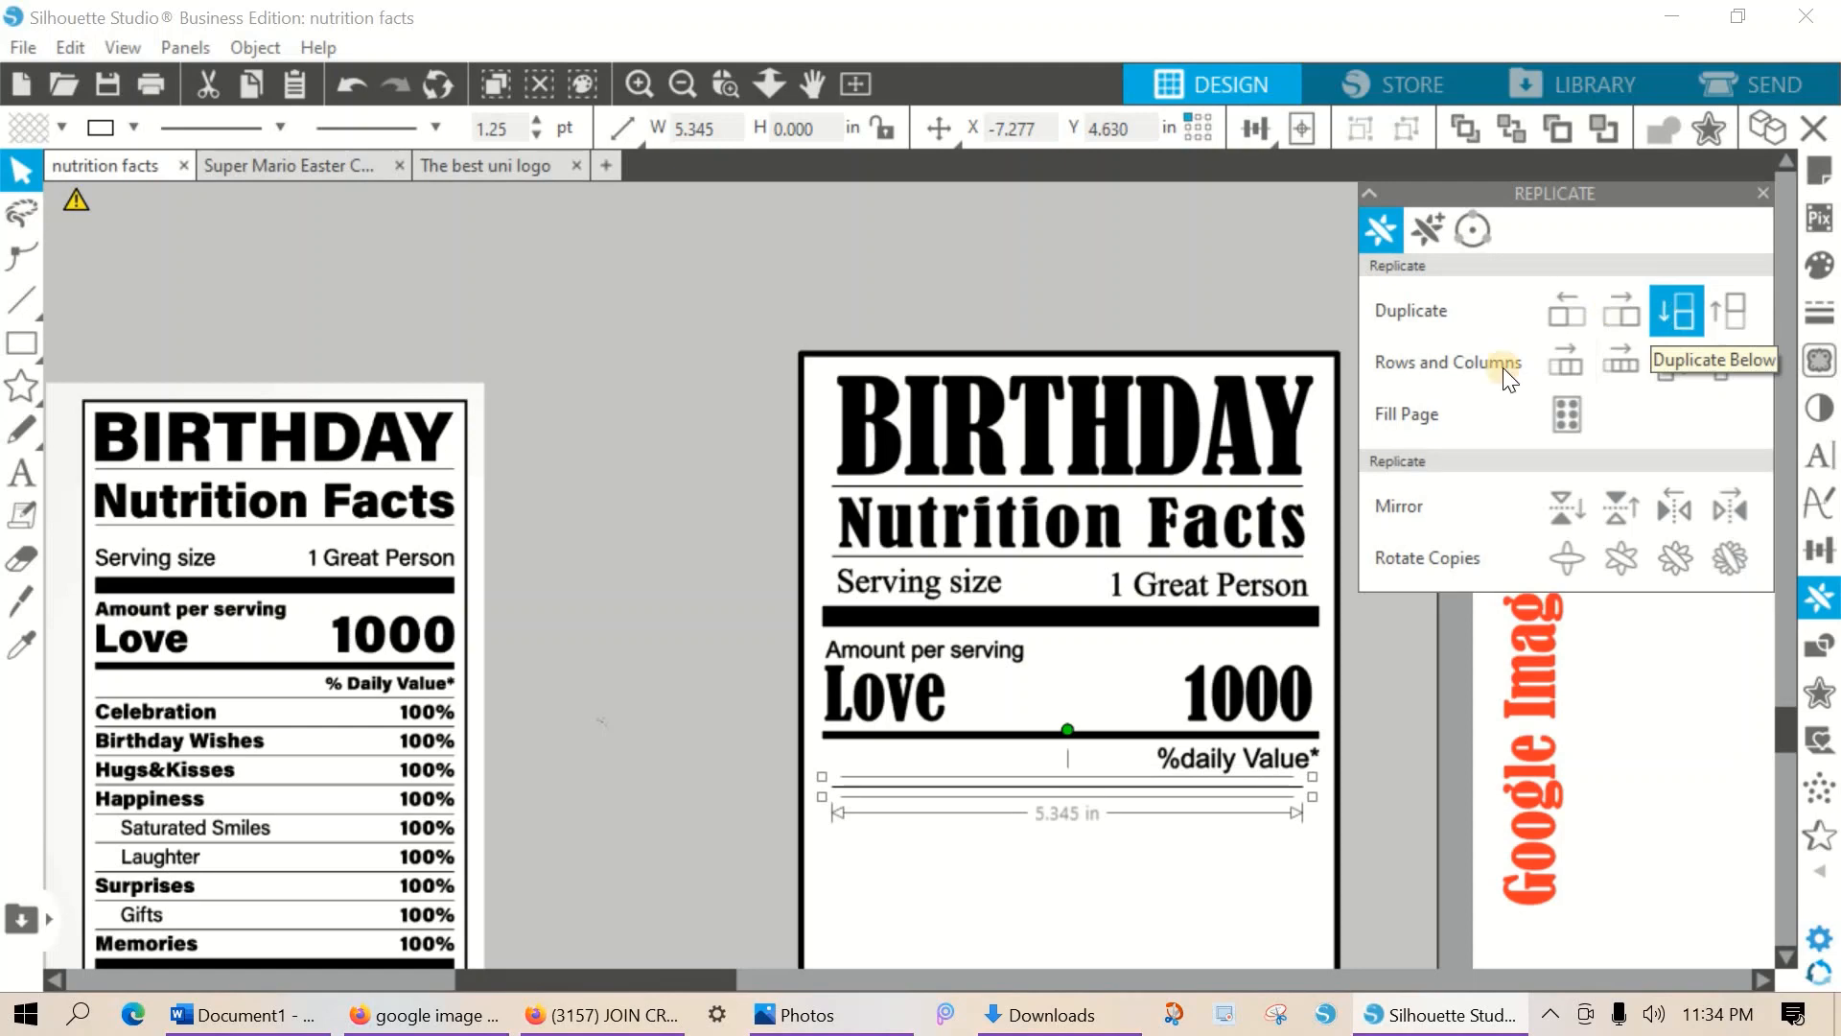
left_click(681, 716)
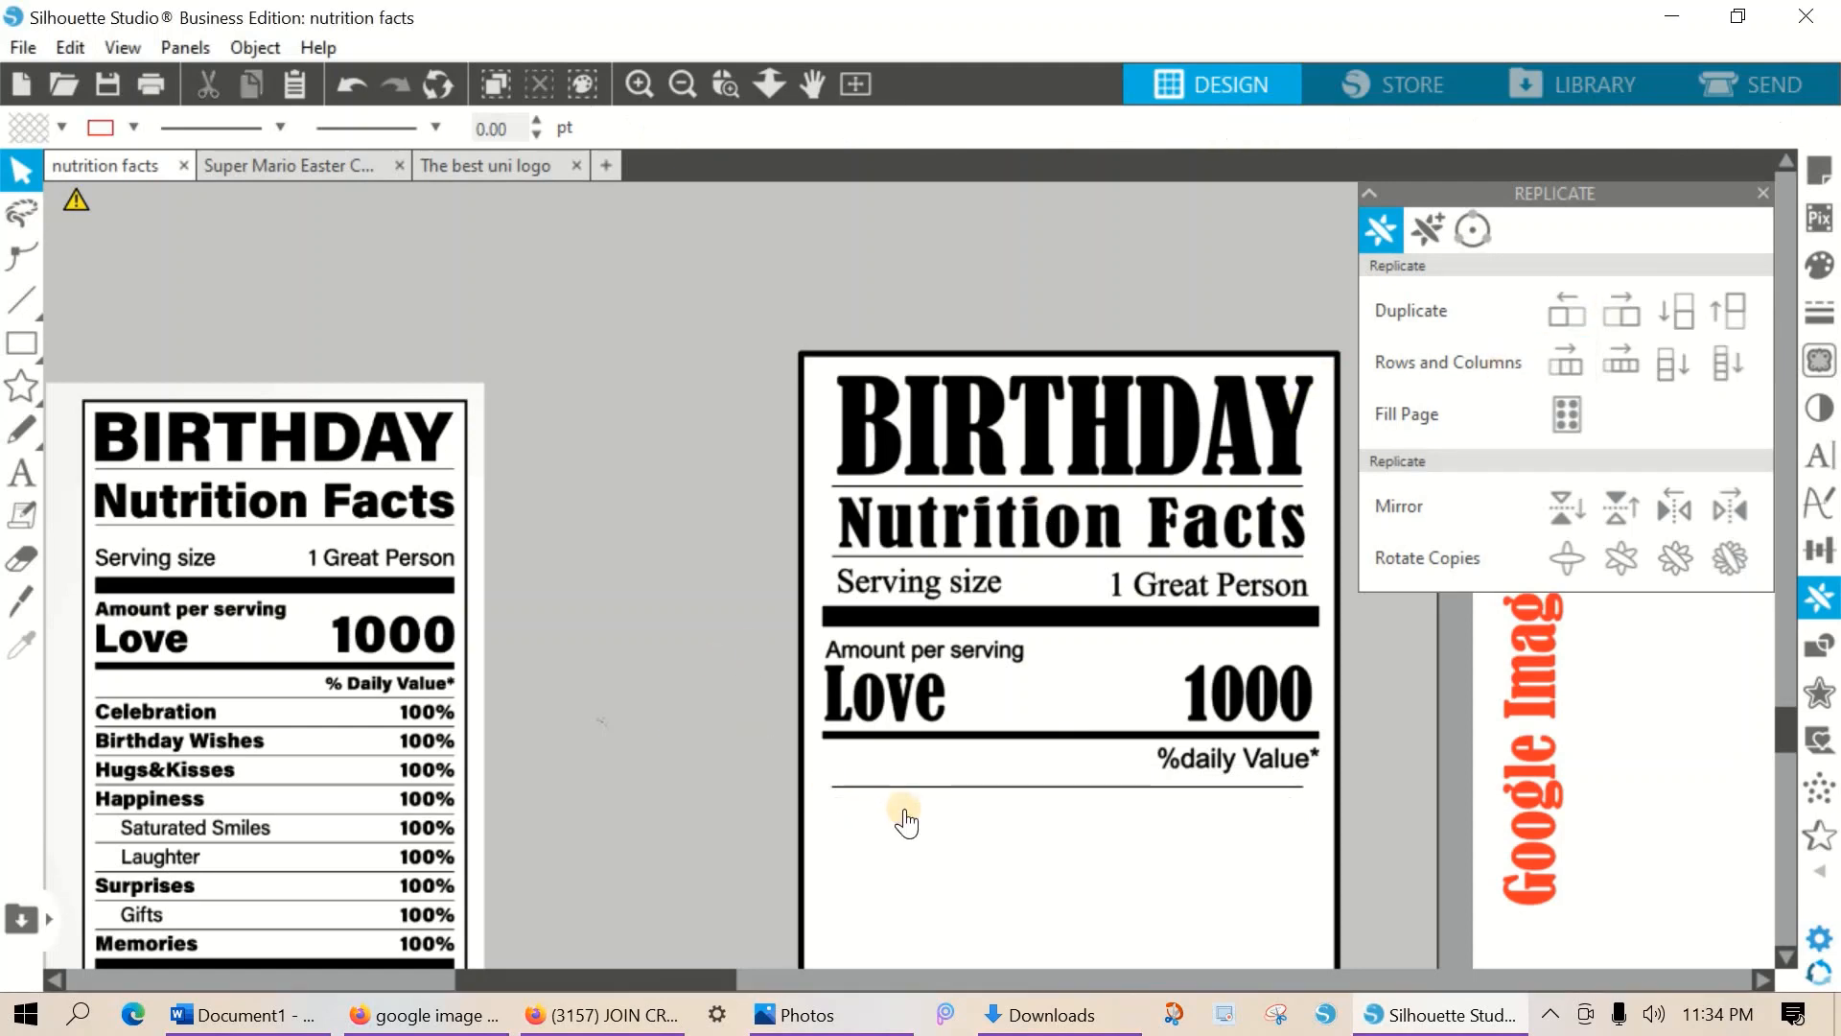
Stretch the thin line below "%daily Value*" at both ends to about 5.75 in wide, nearly reaching the label's borders.
left_click(905, 788)
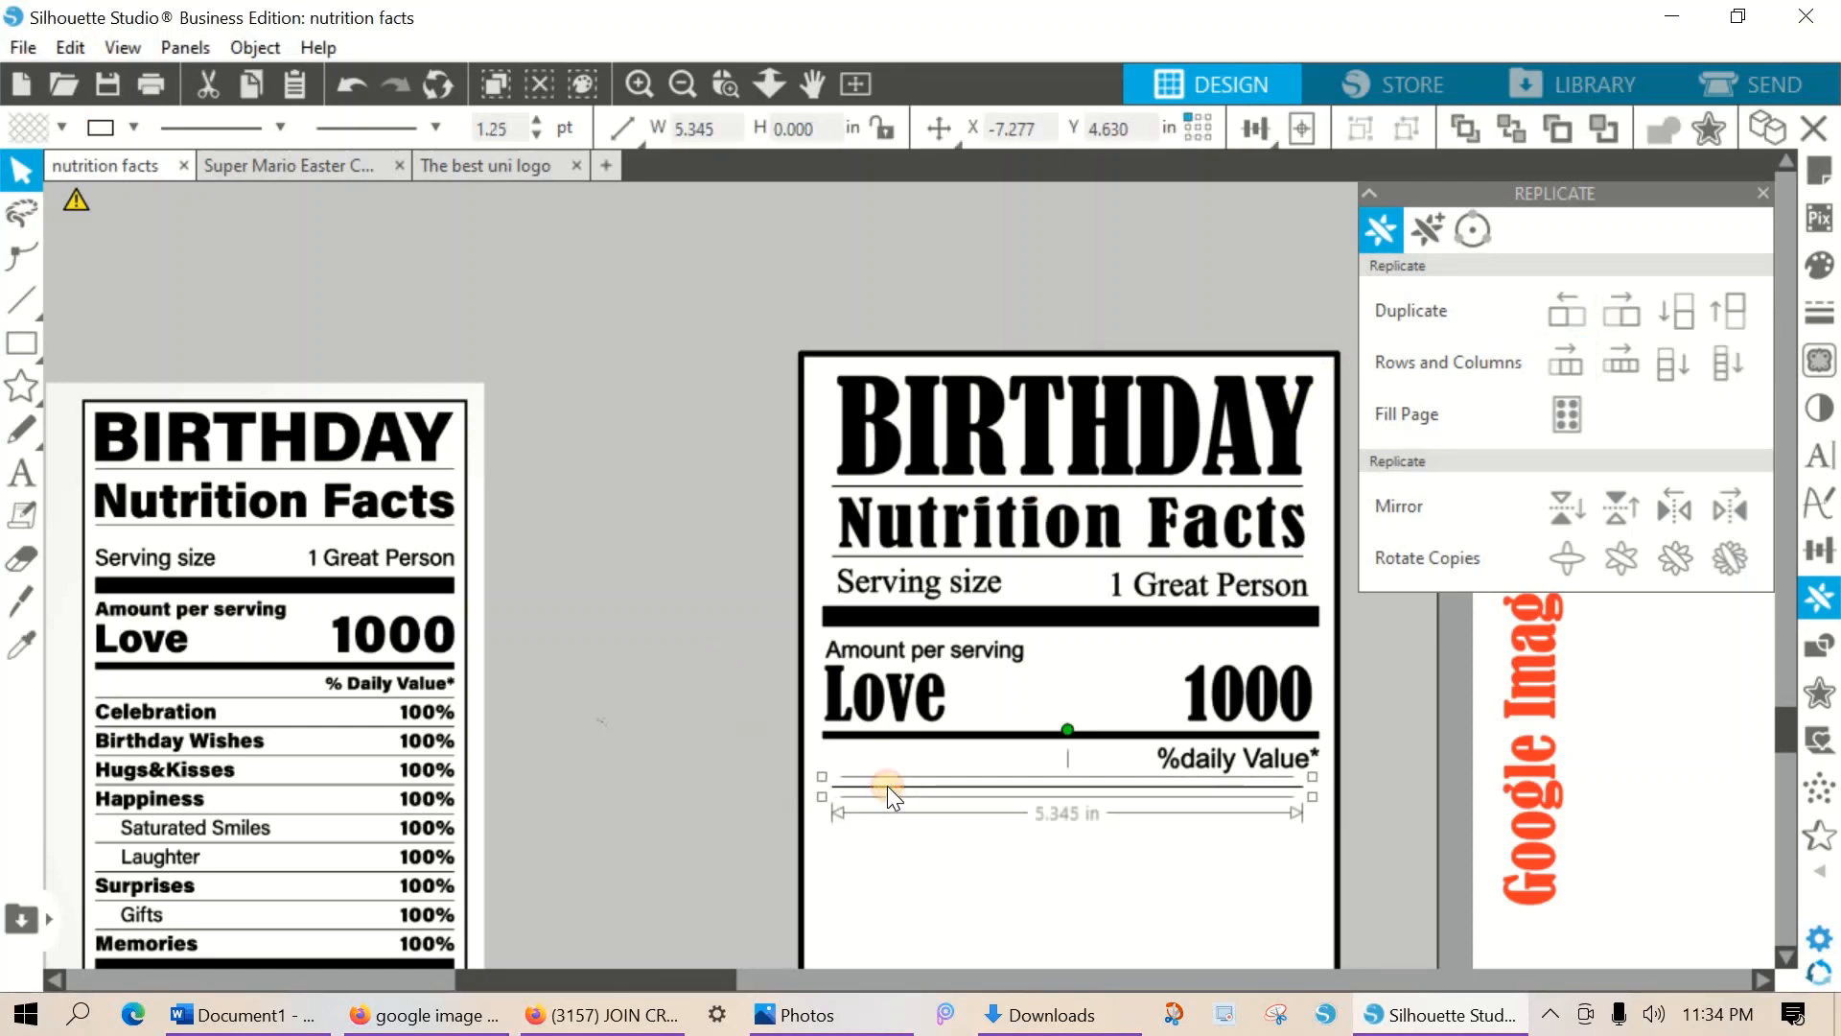
left_click(817, 796)
left_click(837, 789)
left_click(757, 768)
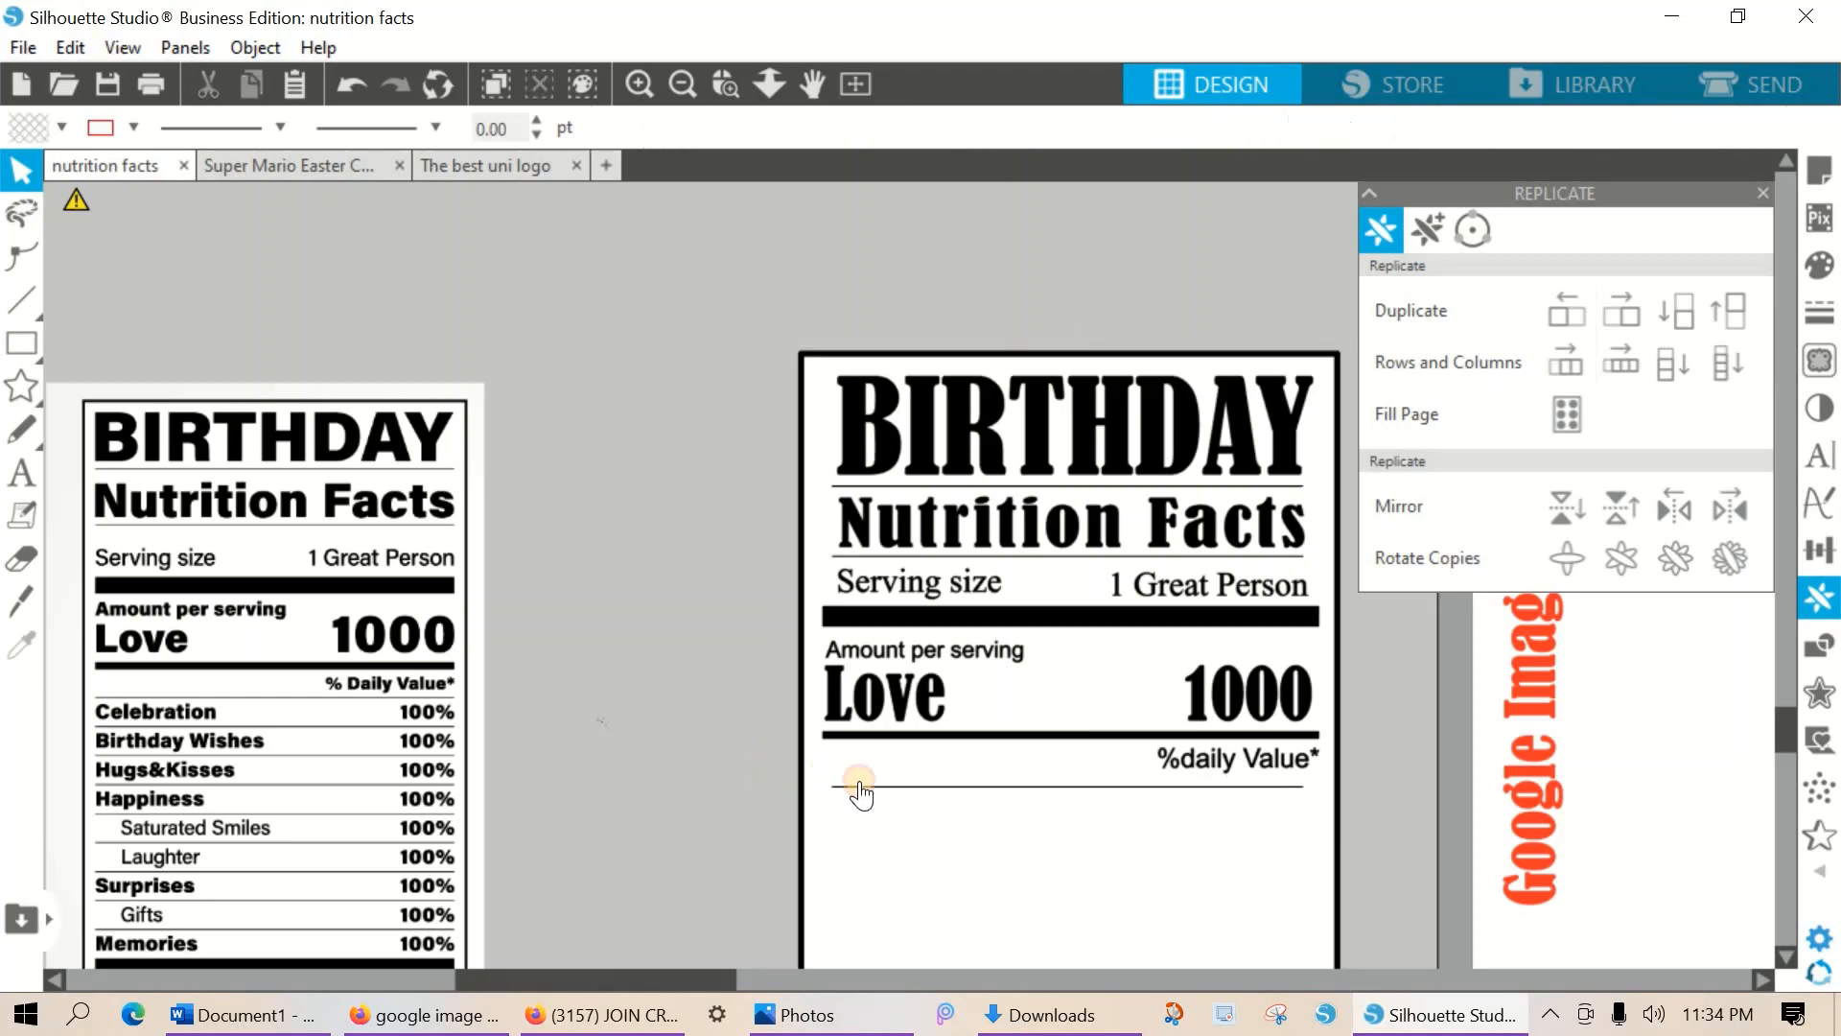
left_click(865, 788)
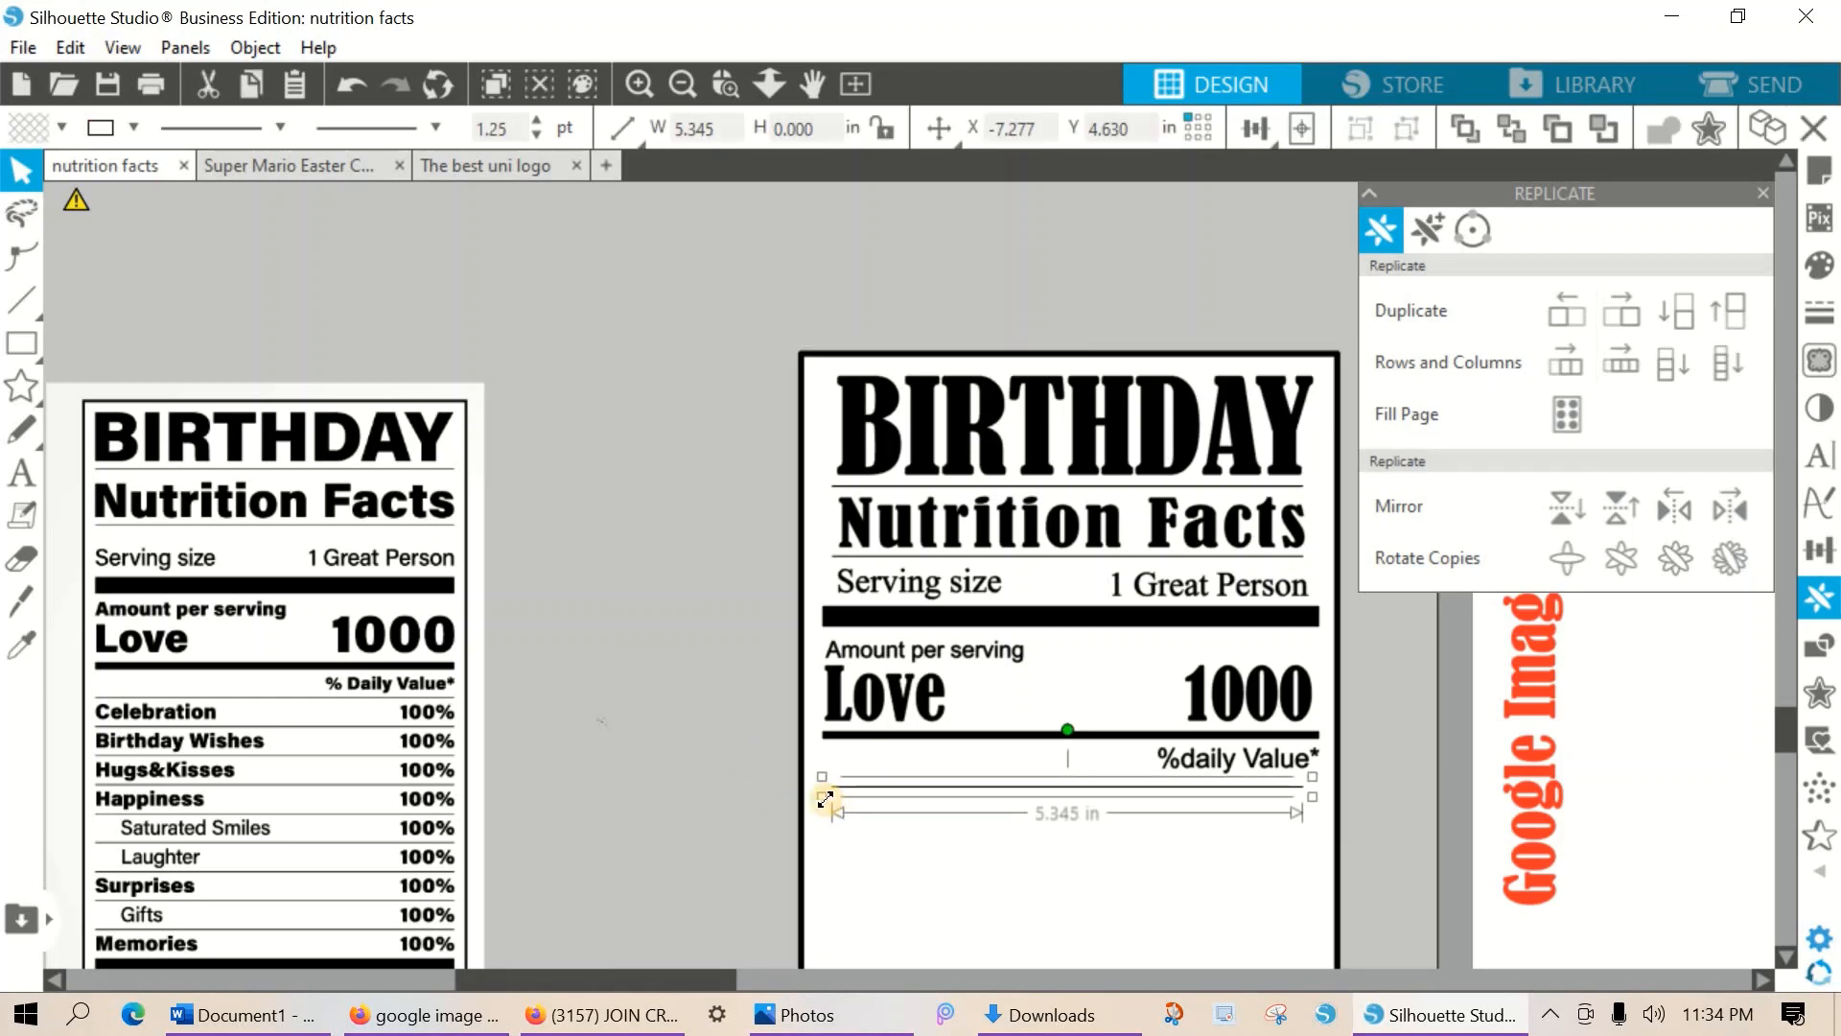
left_click_drag(824, 798, 809, 796)
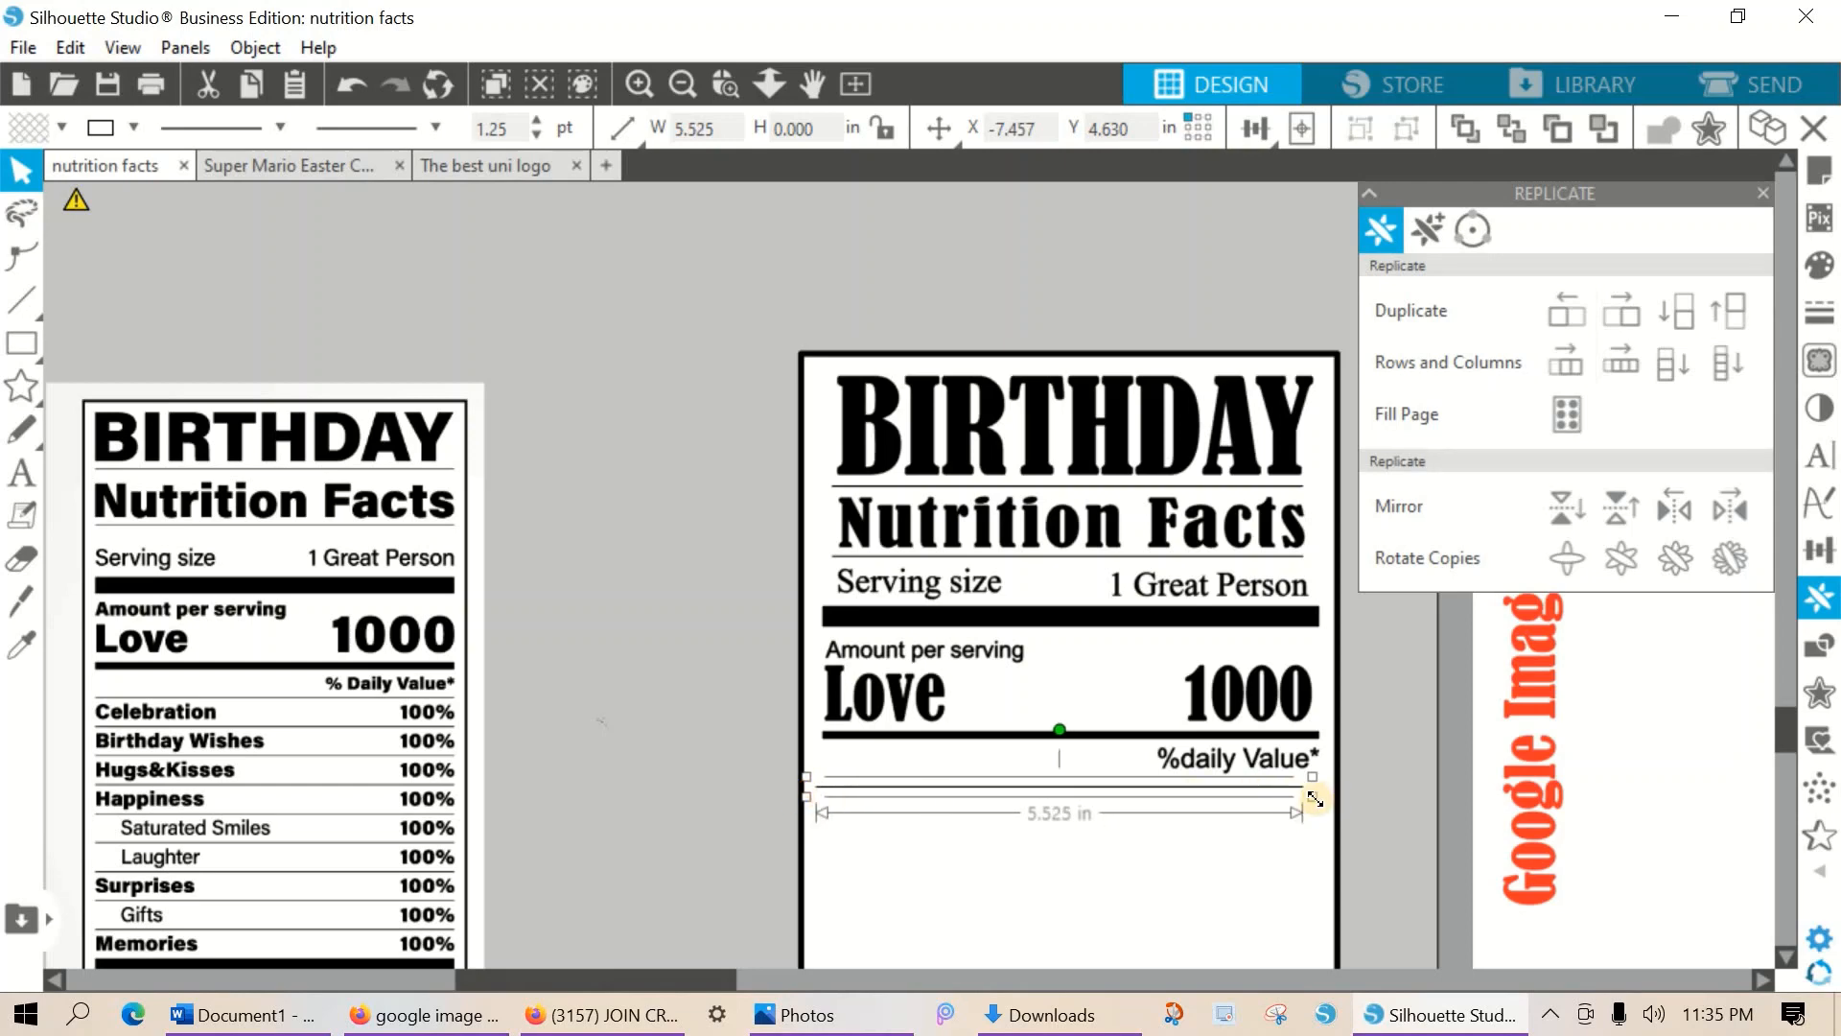
left_click_drag(1317, 799, 1333, 801)
left_click(1366, 791)
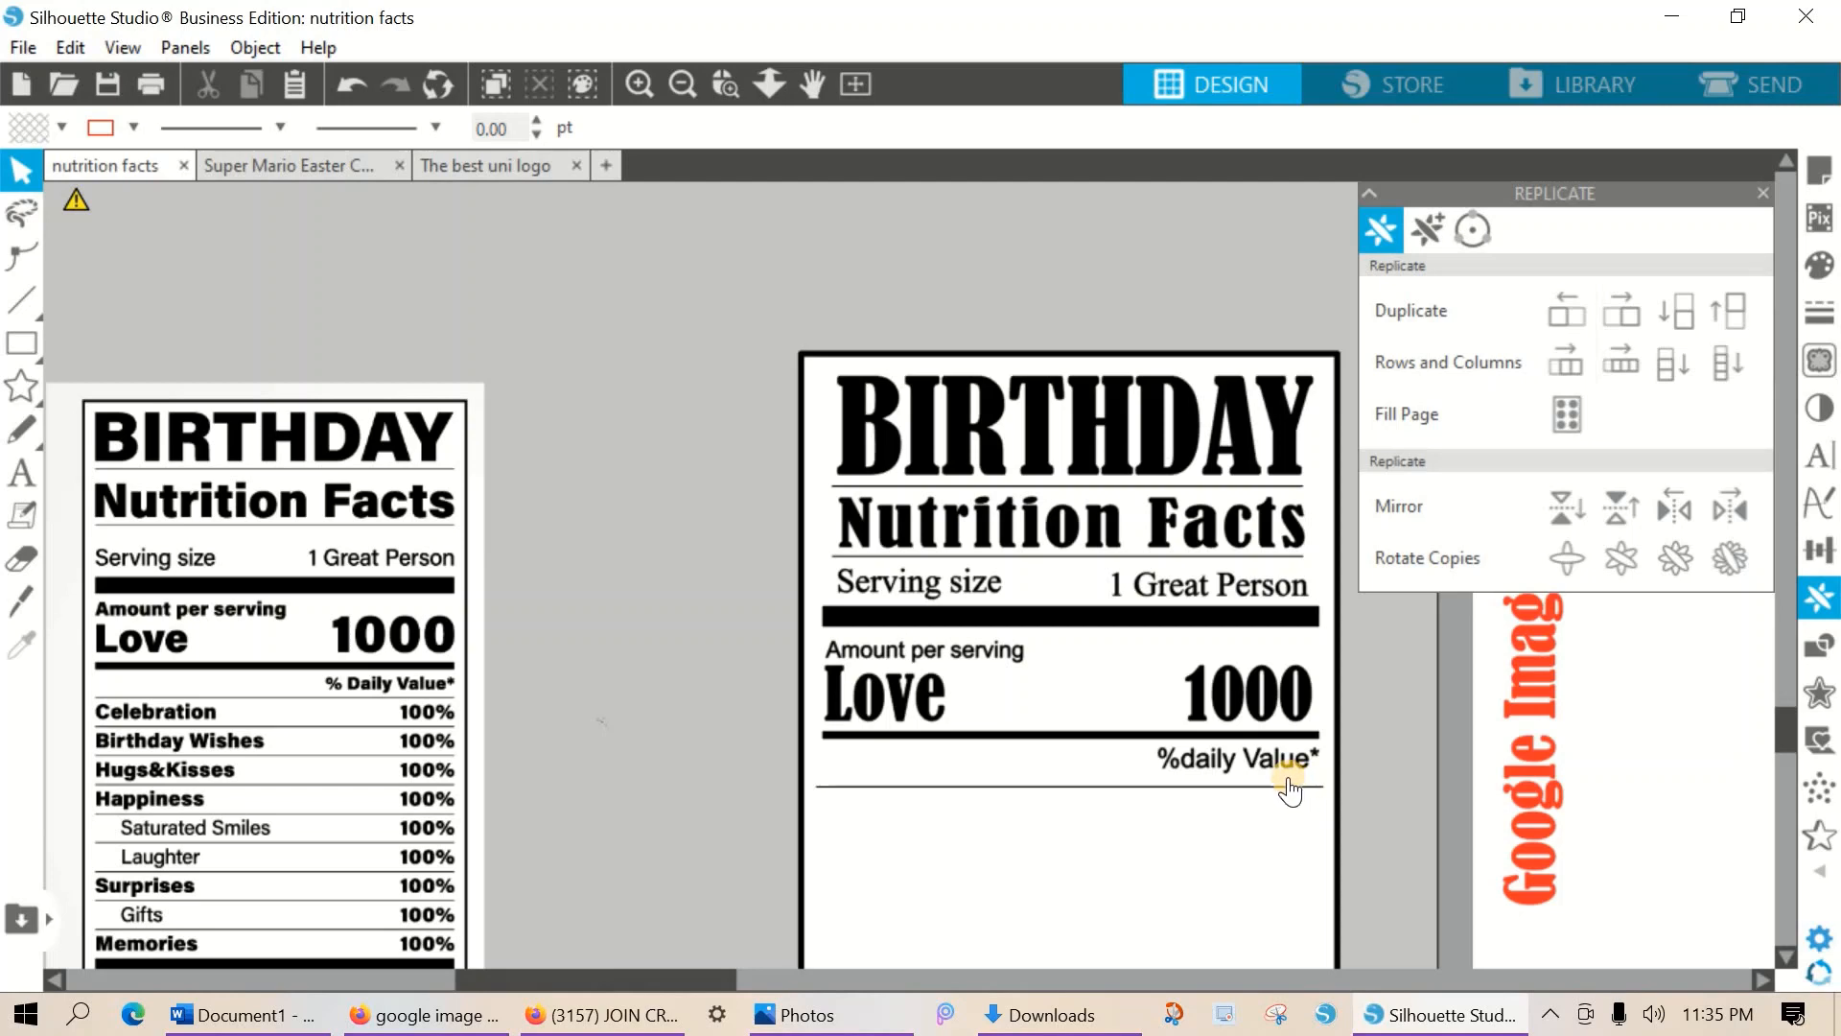
Nudge the widened thin line vertically to sit closely beneath "%daily Value*", at a Y position of about 4.56 in.
left_click(1289, 779)
left_click(1287, 786)
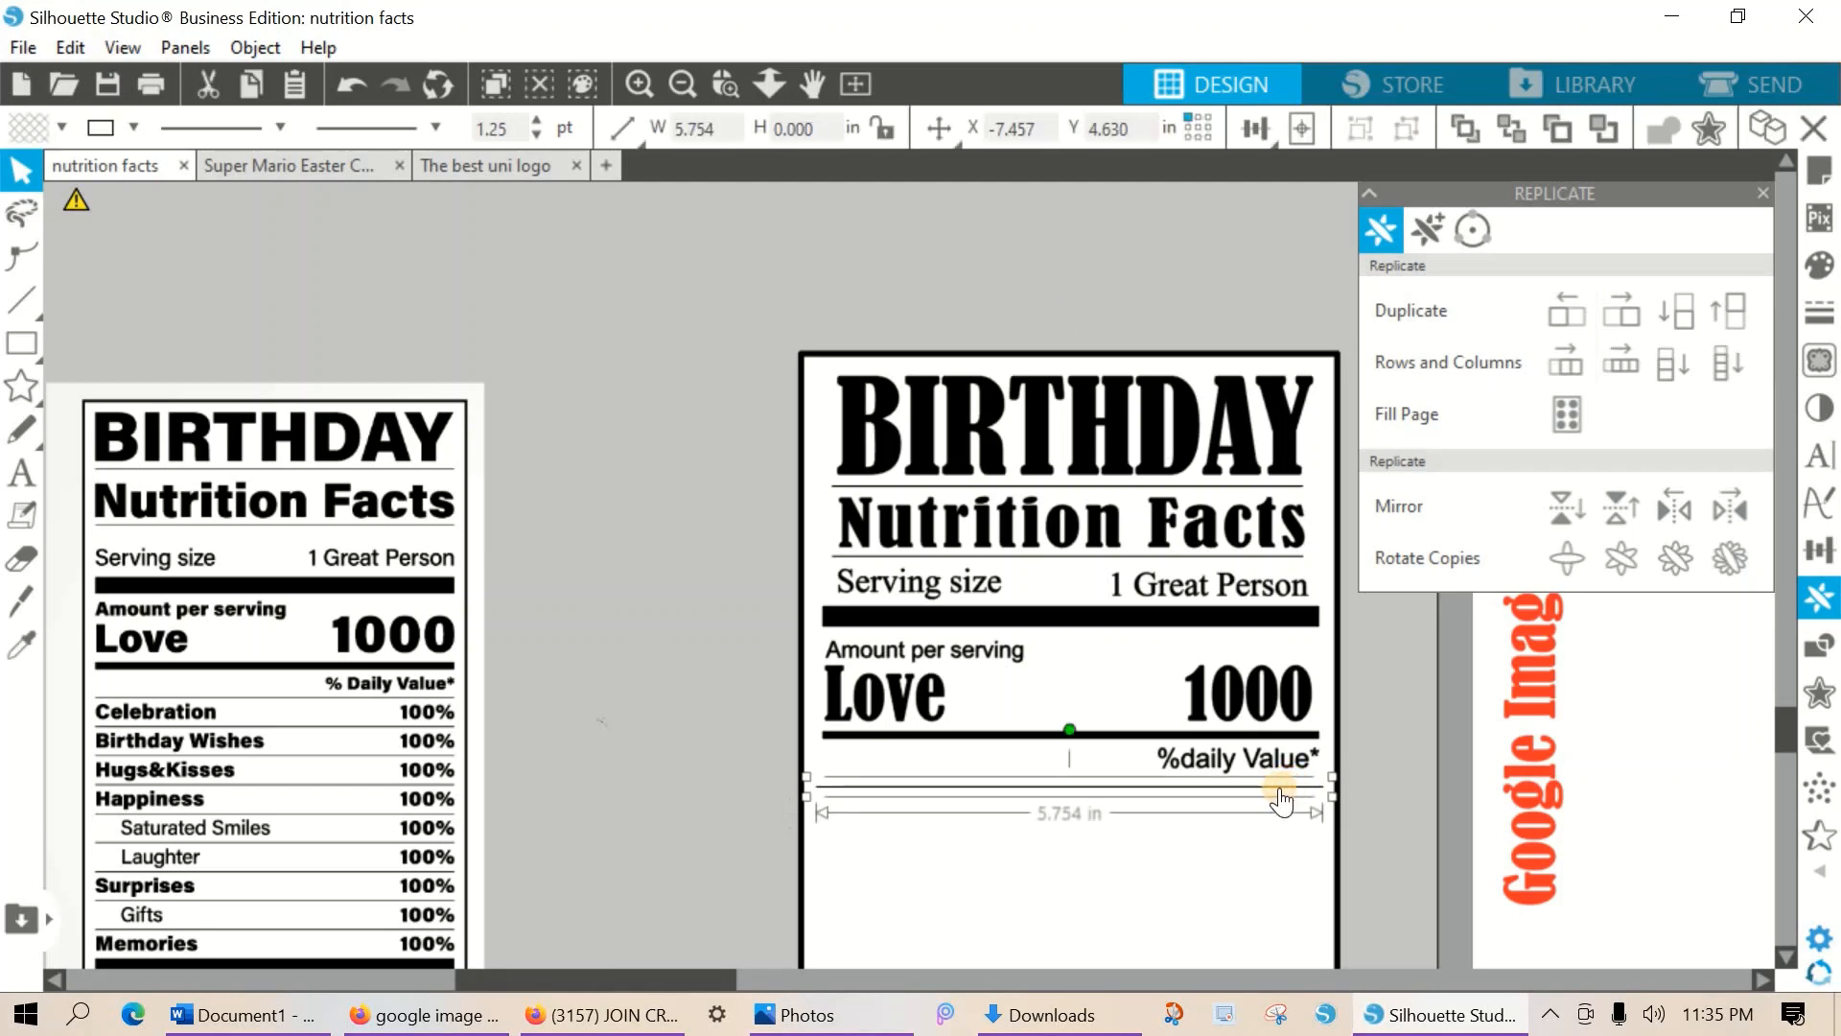
key("Up")
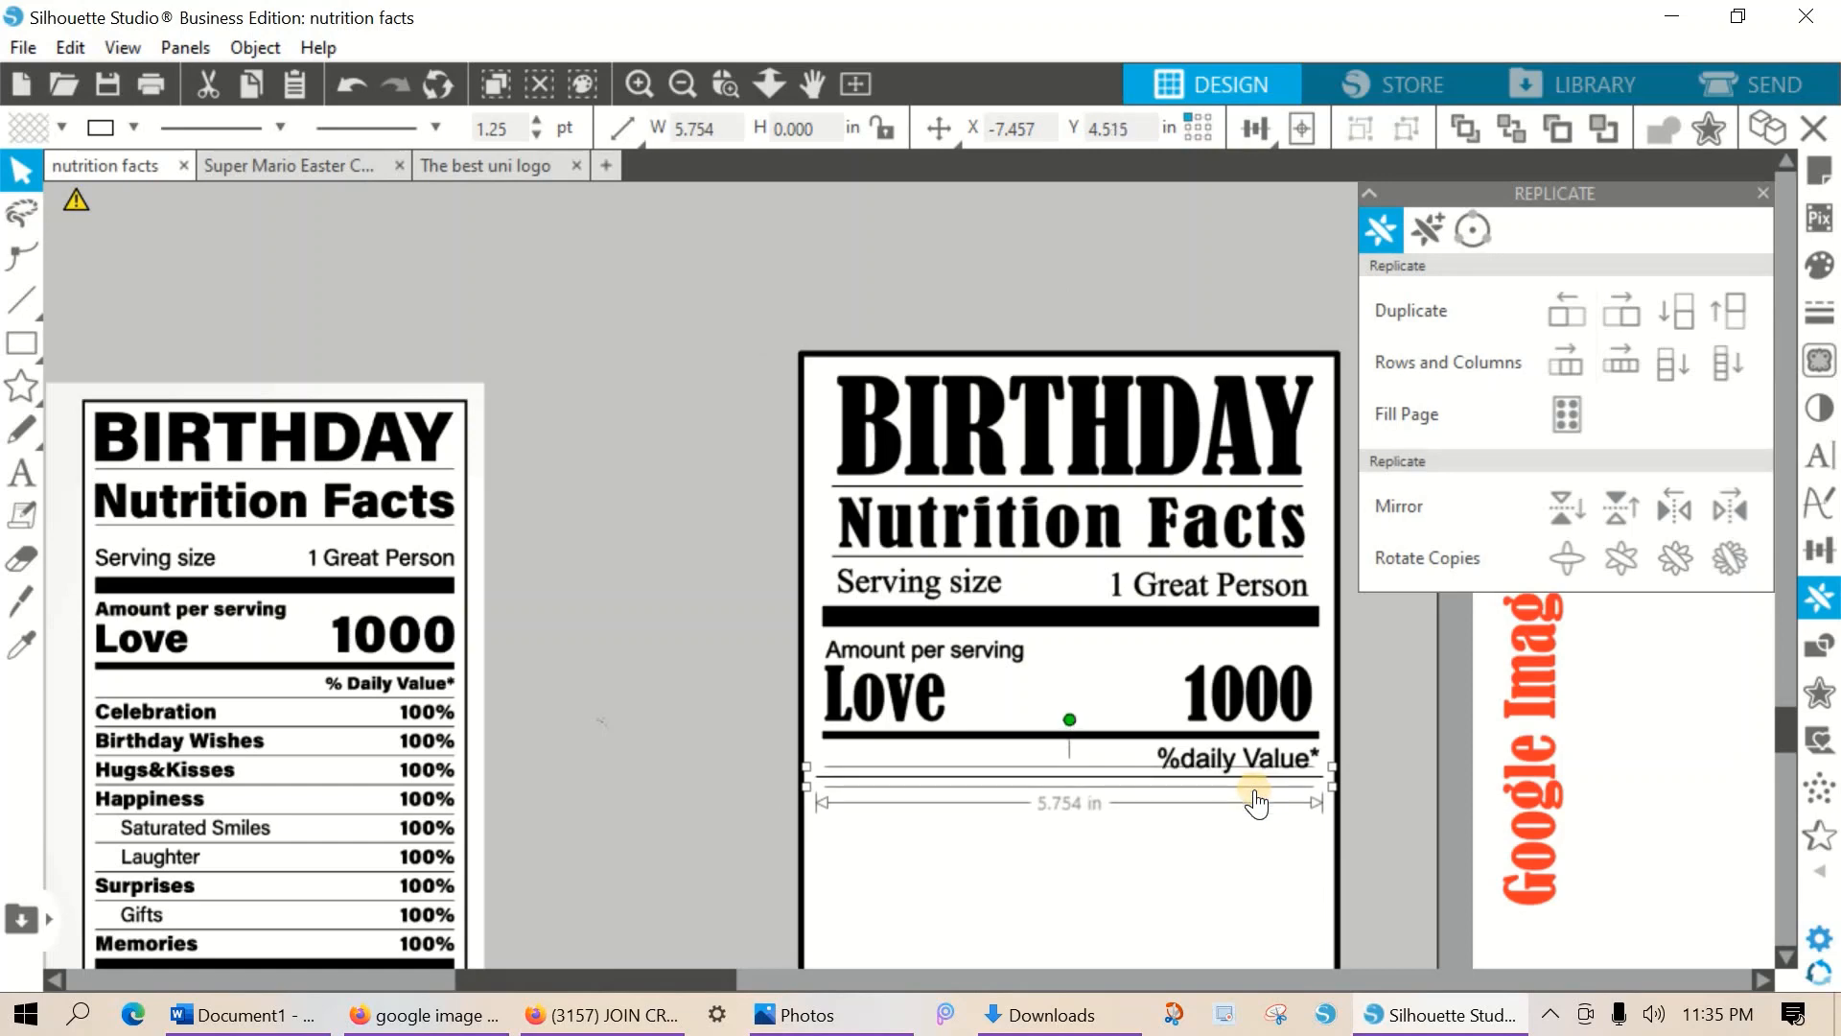
key("Up")
key("Up")
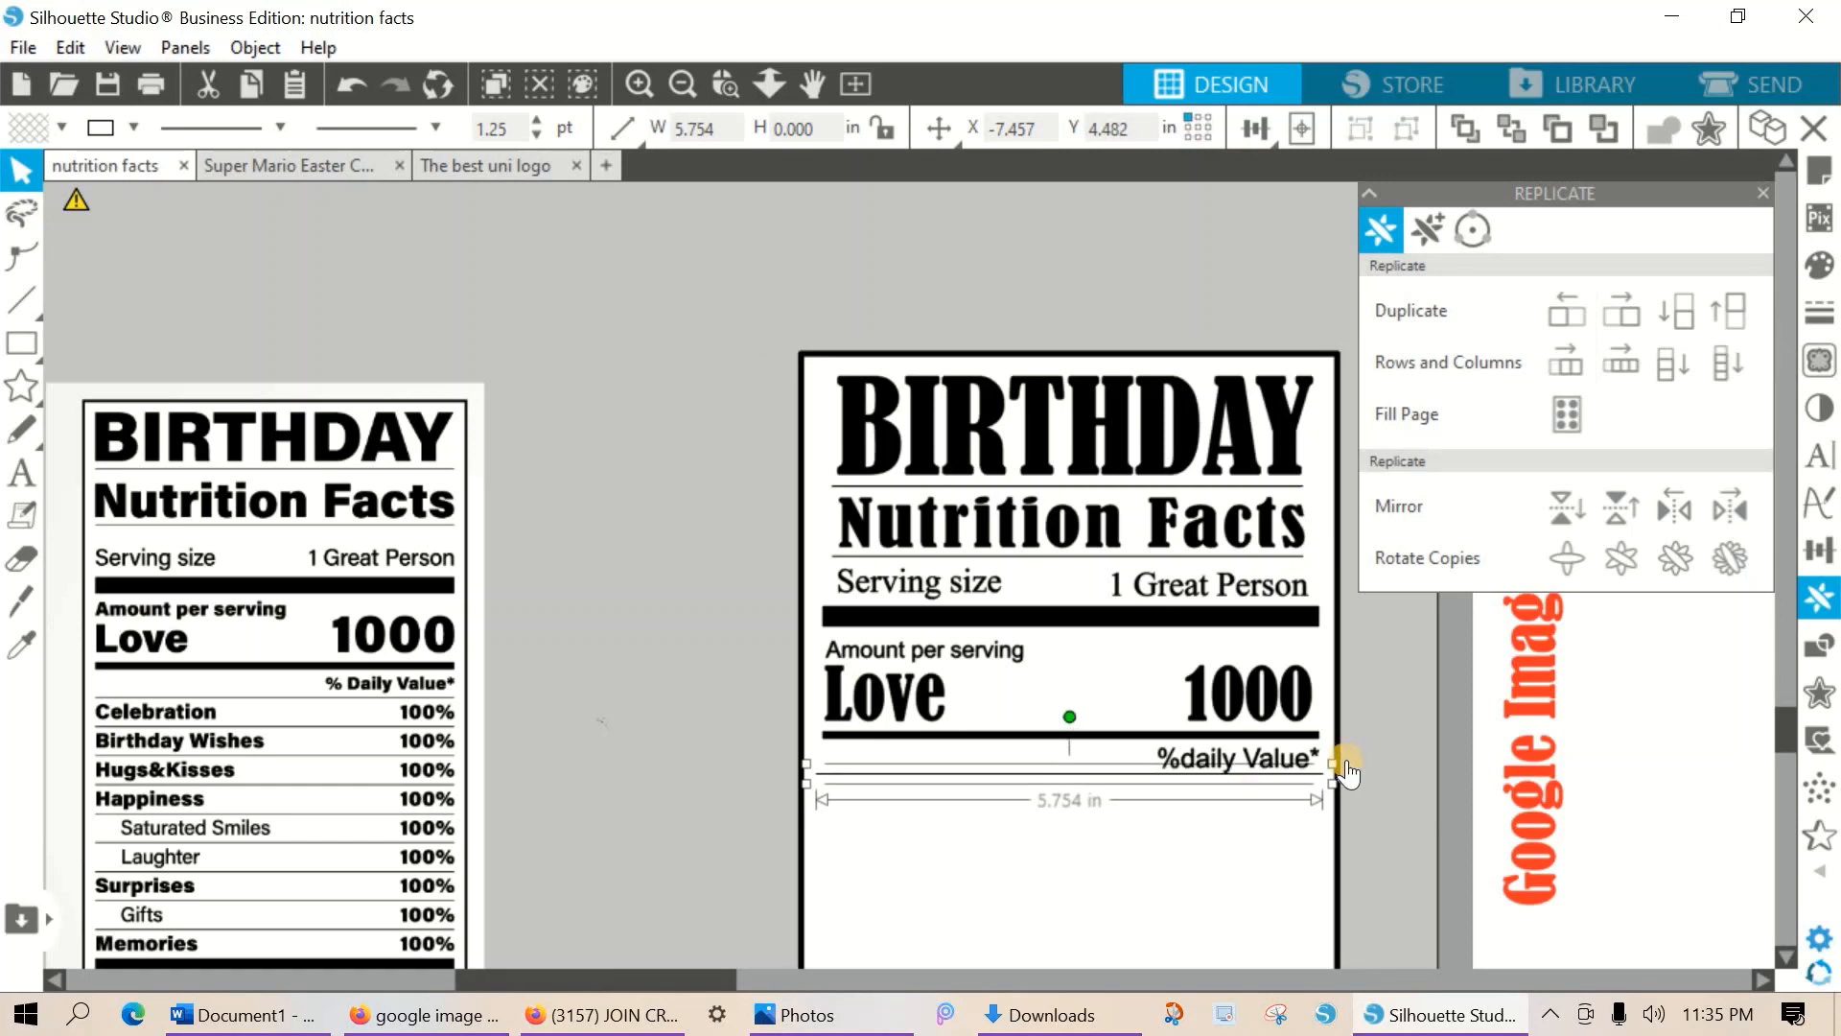
key("Down")
key("Down")
key("Down")
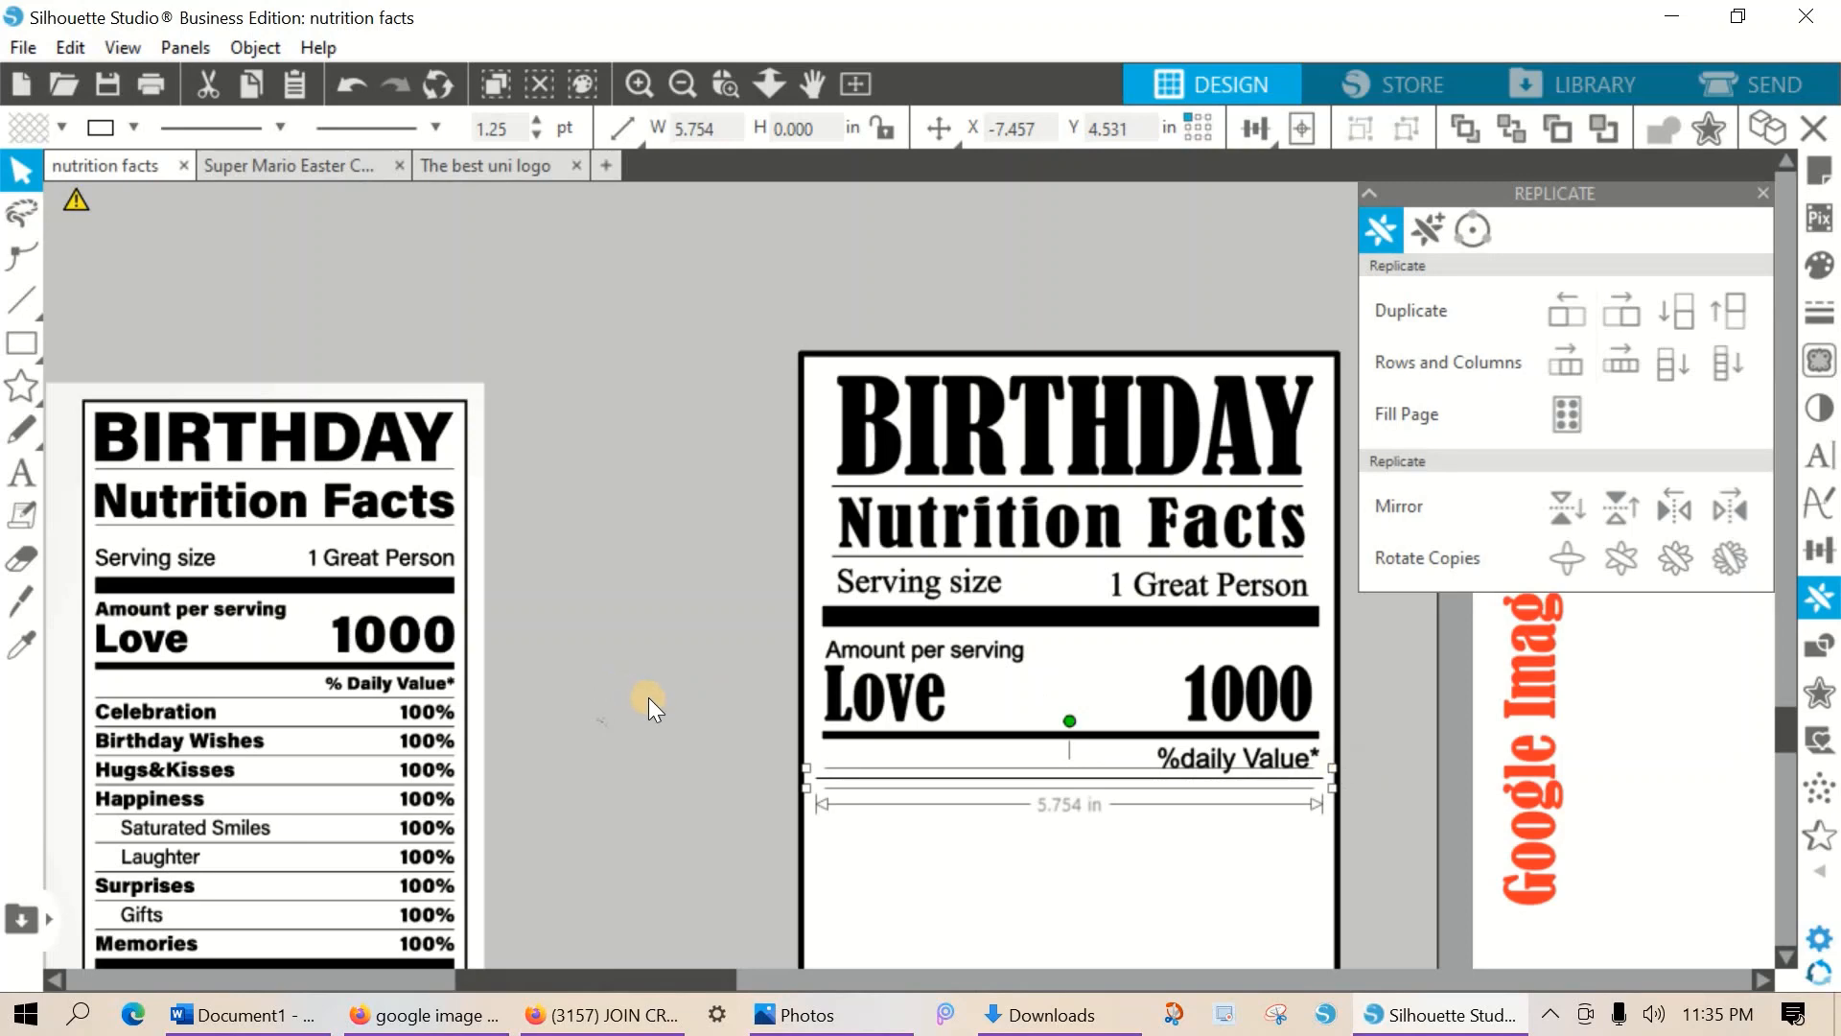
left_click(648, 698)
scroll(688, 722, "down", 3)
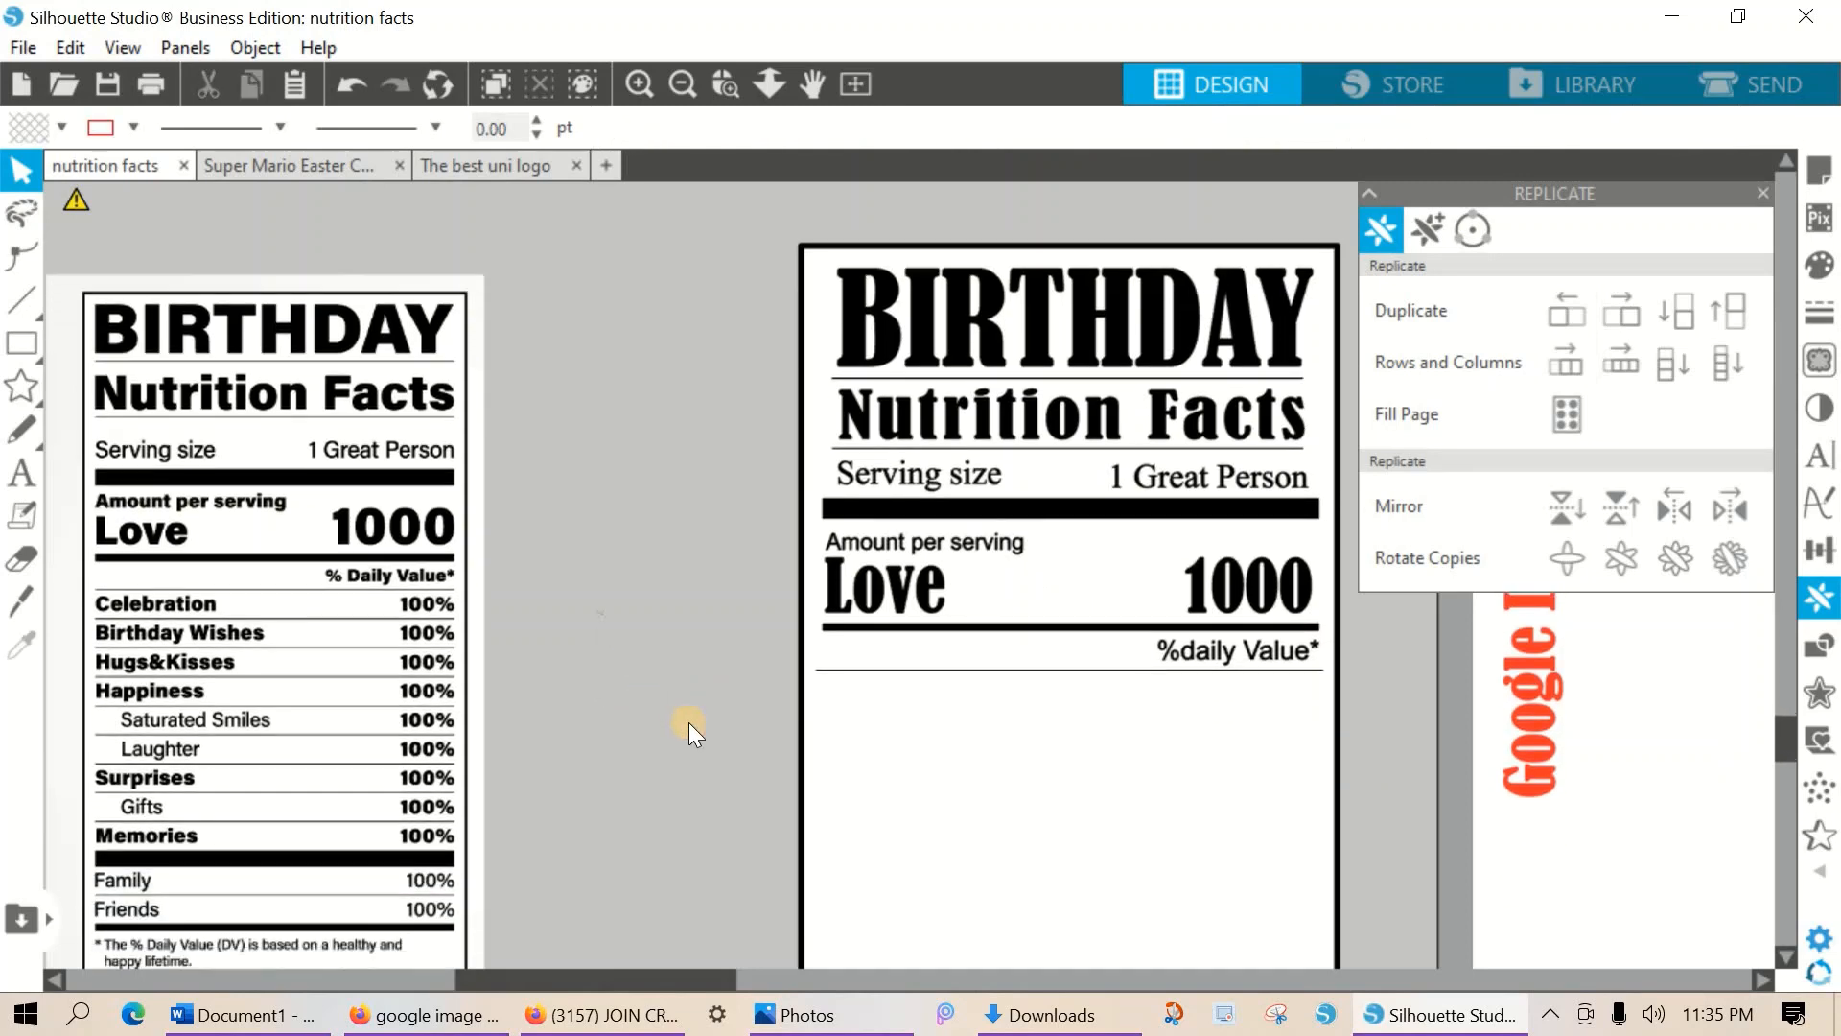
scroll(688, 723, "down", 1)
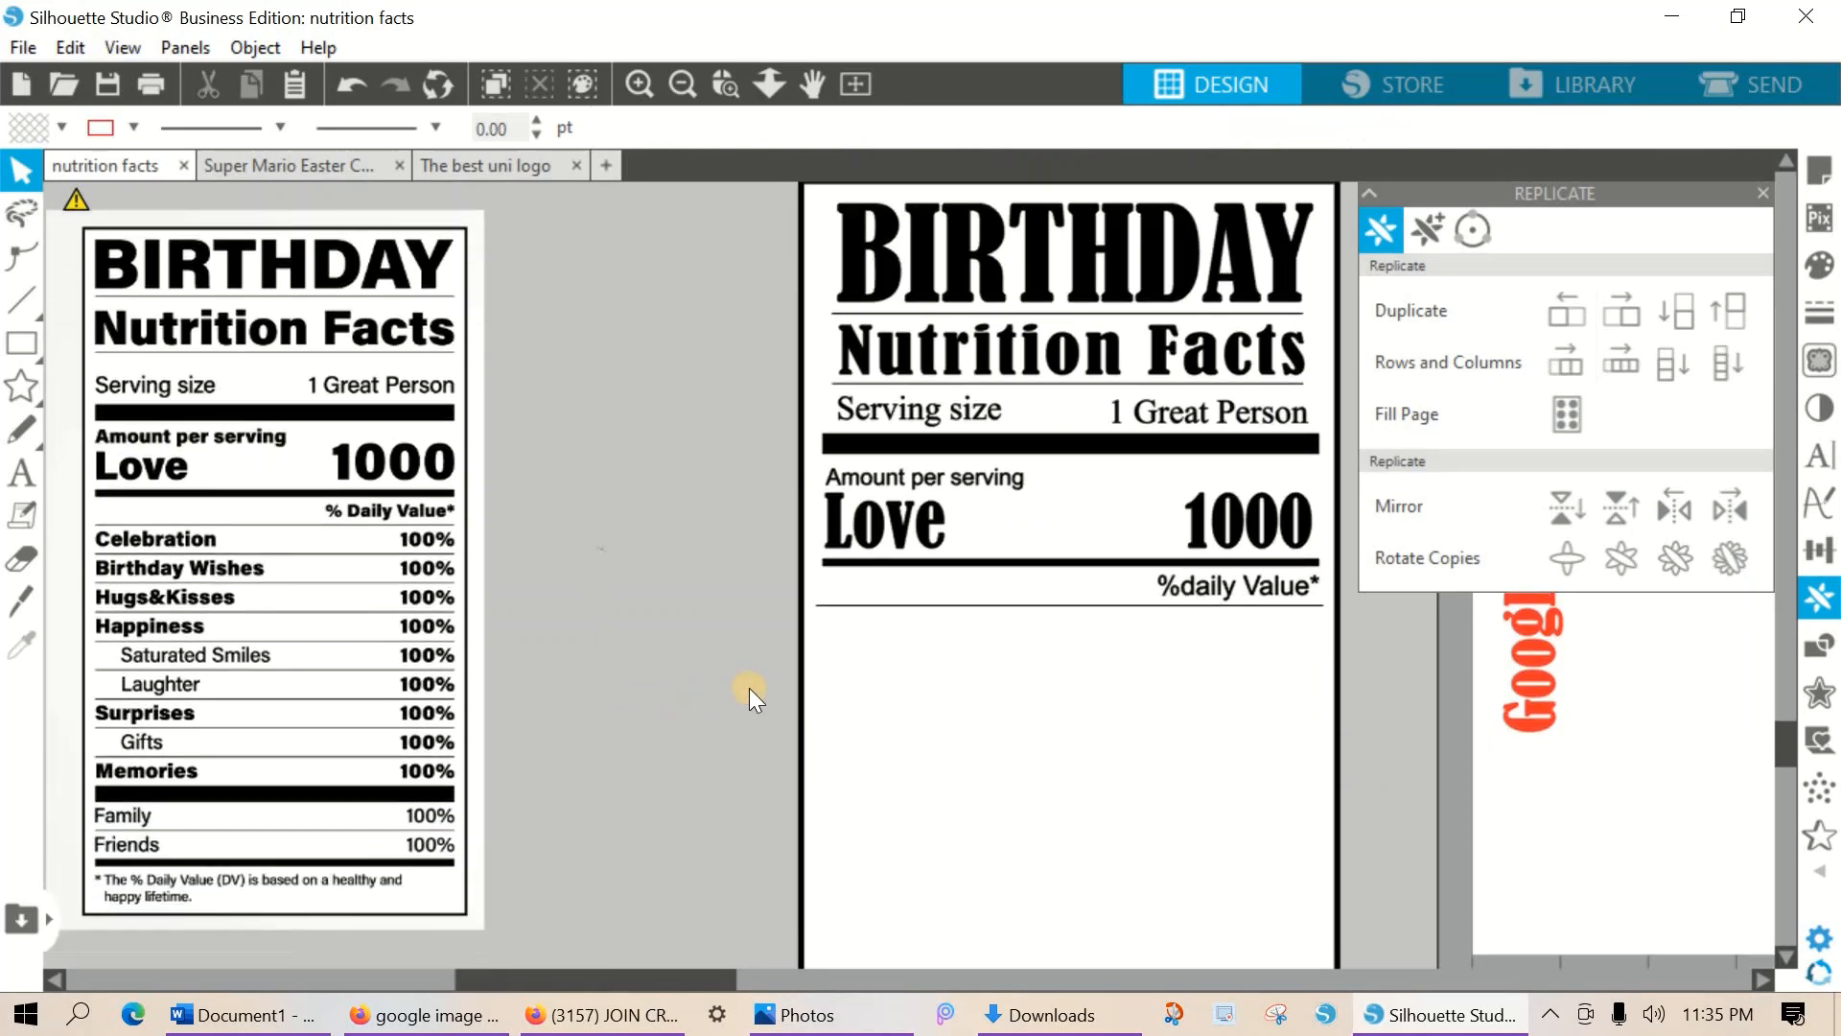
left_click(834, 606)
key("Down")
key("Down")
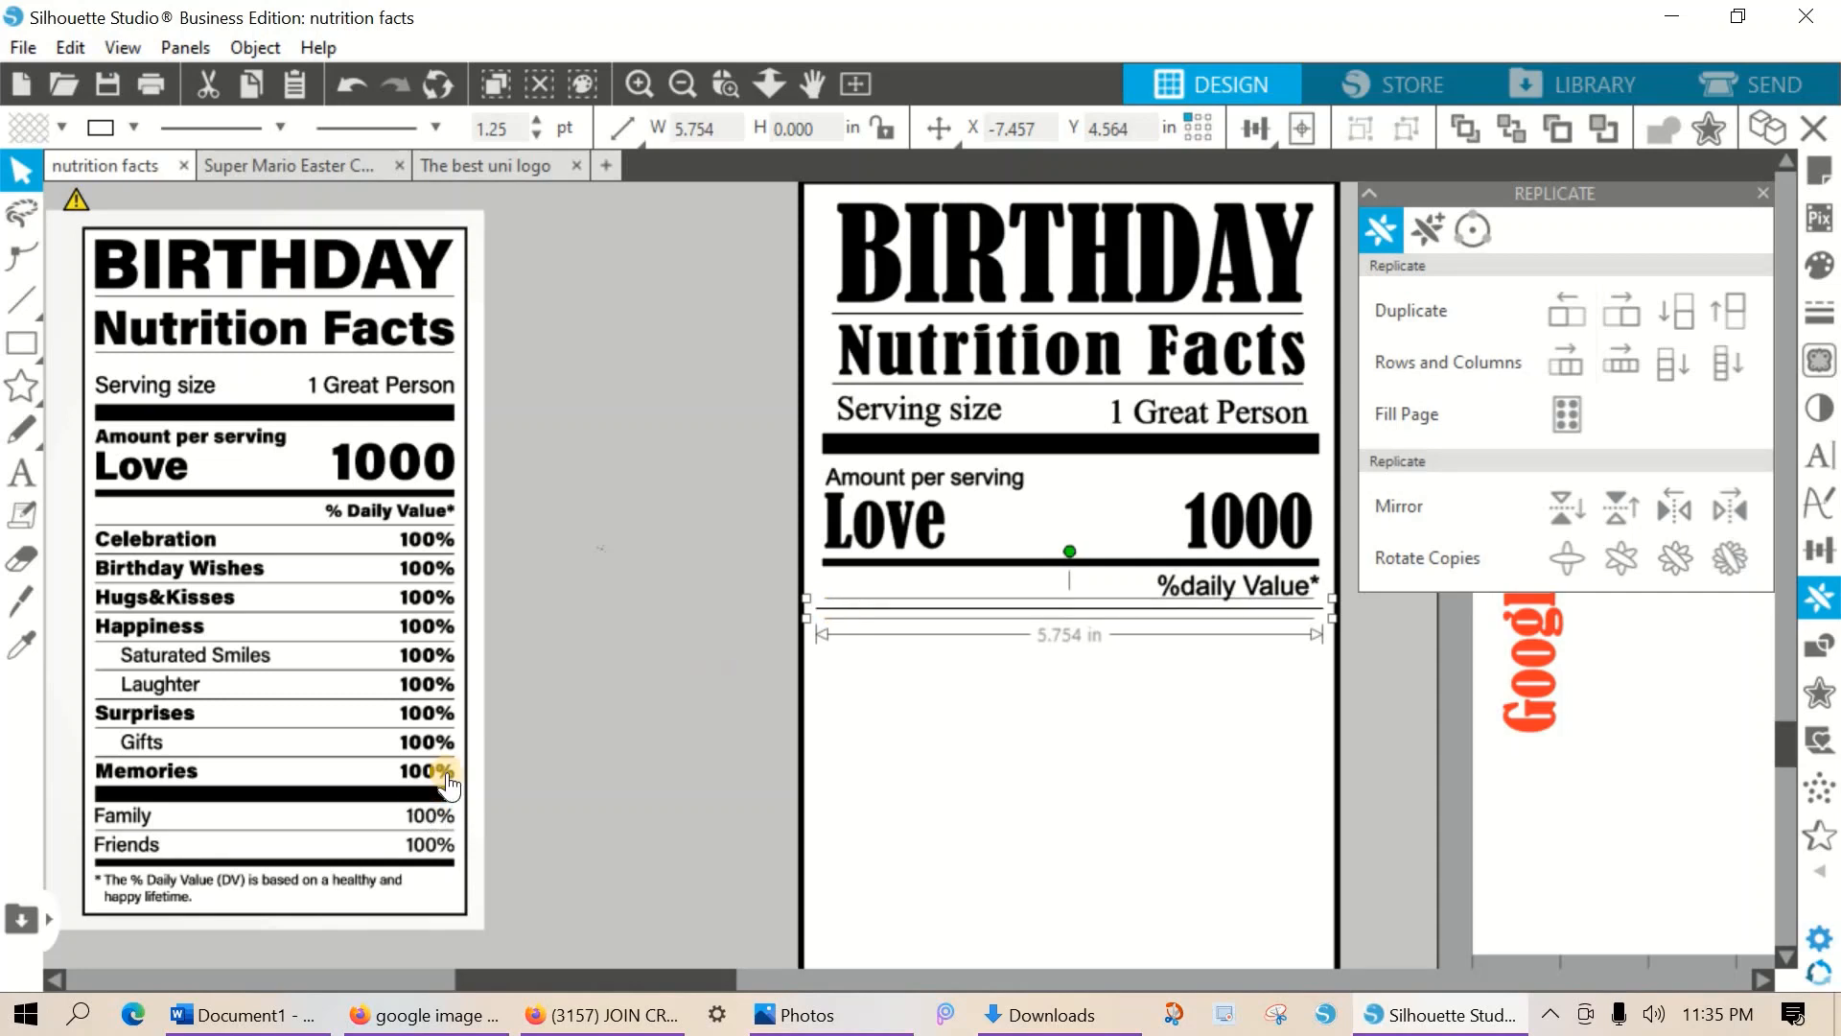
Shift the reference label image slightly up and left, and add the text "Celebration" in the empty area beside it.
left_click(556, 729)
left_click_drag(433, 579, 395, 543)
left_click(21, 471)
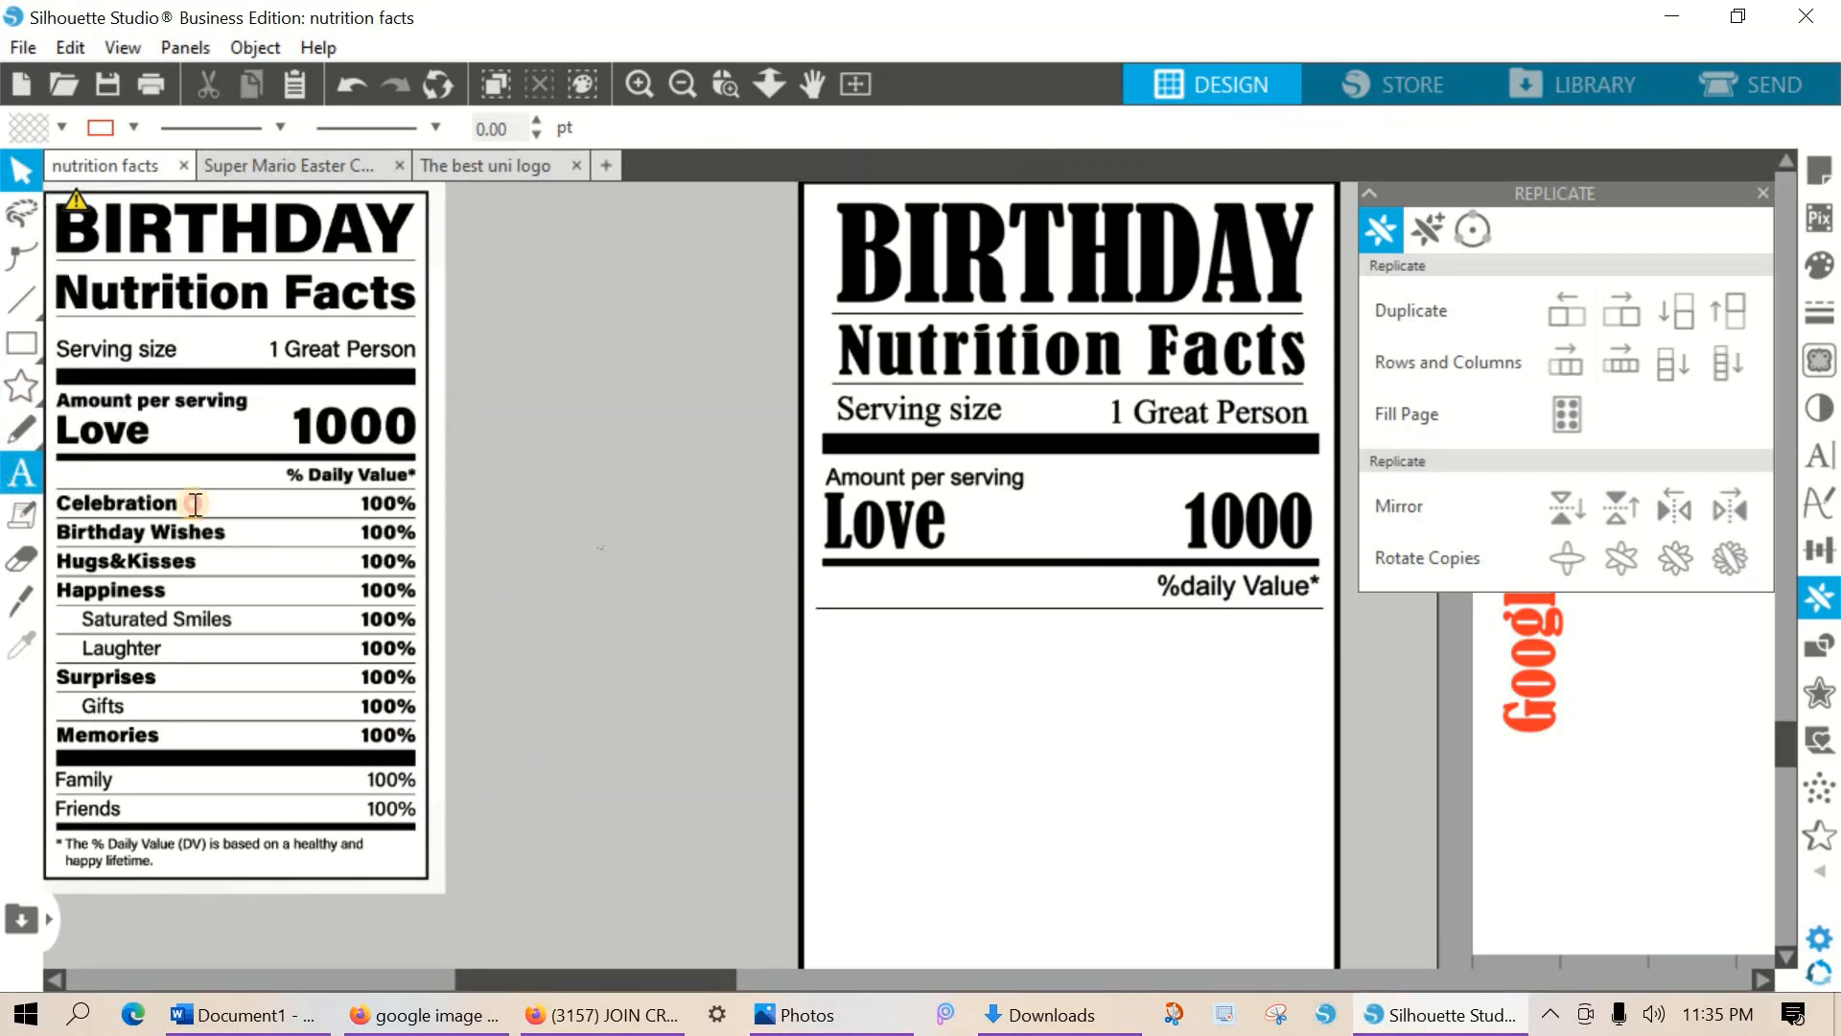
left_click(511, 470)
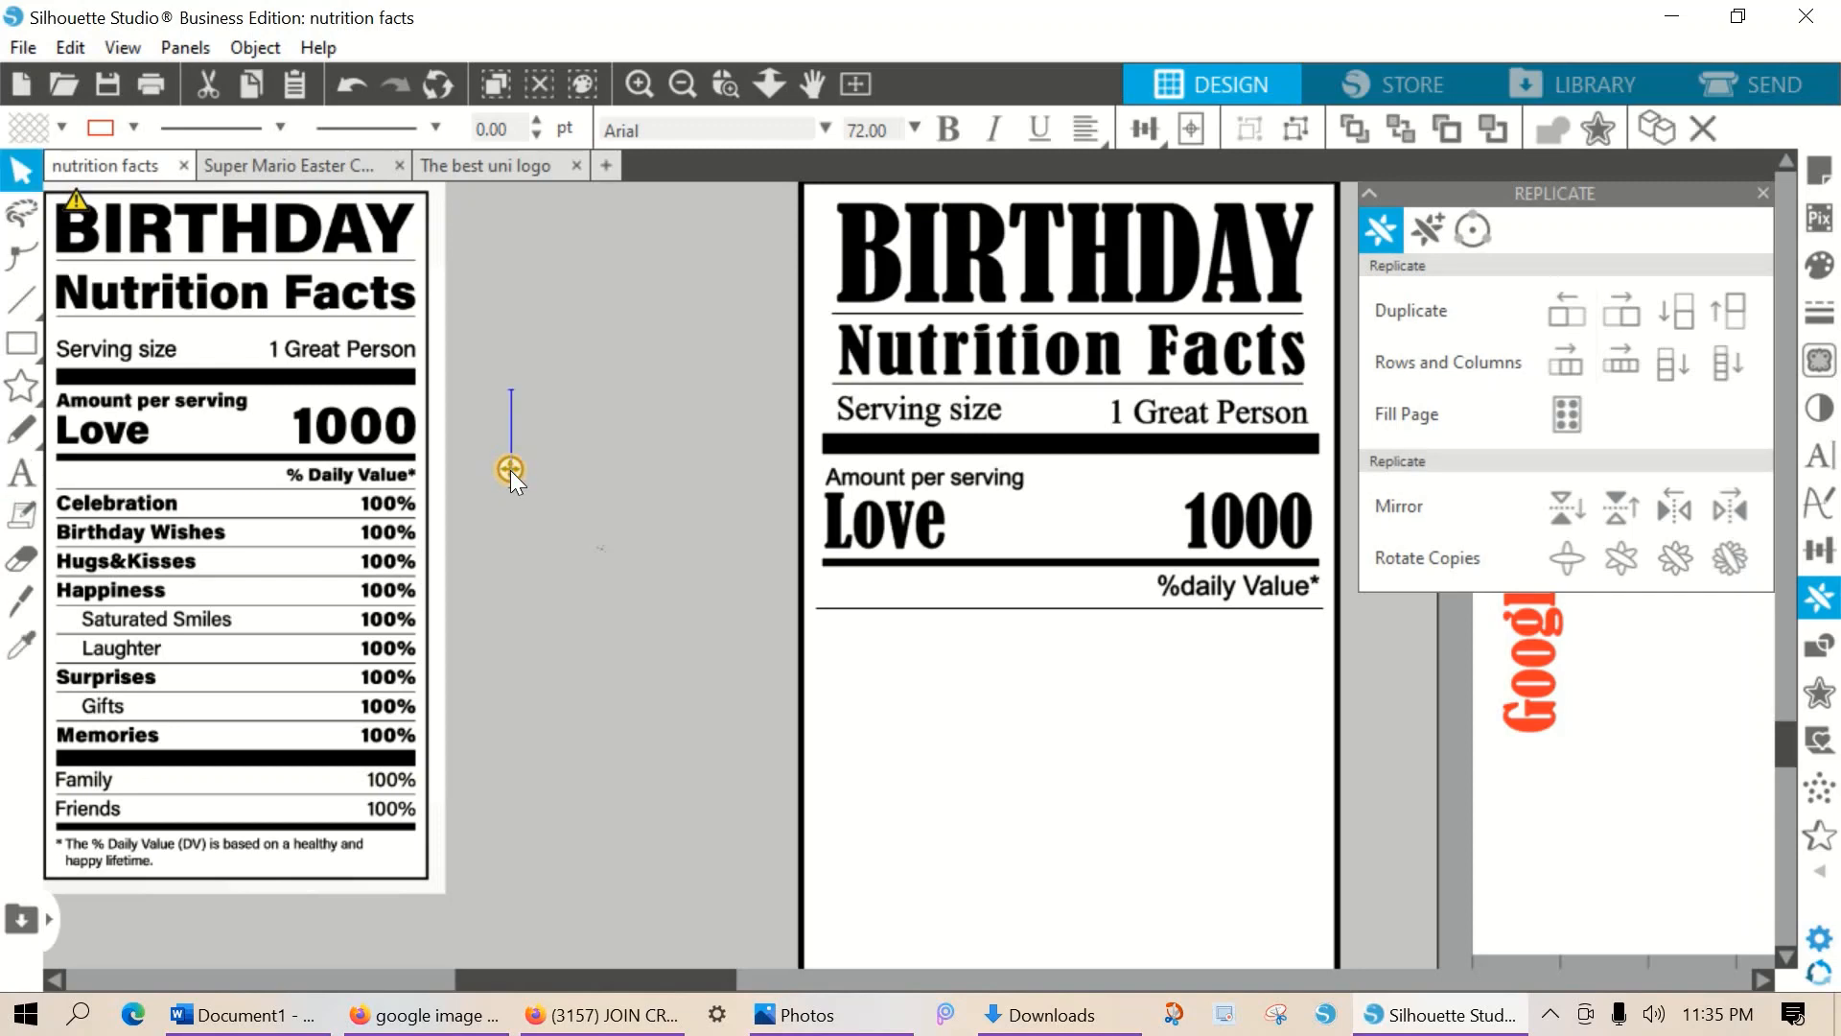
type("Celebrat")
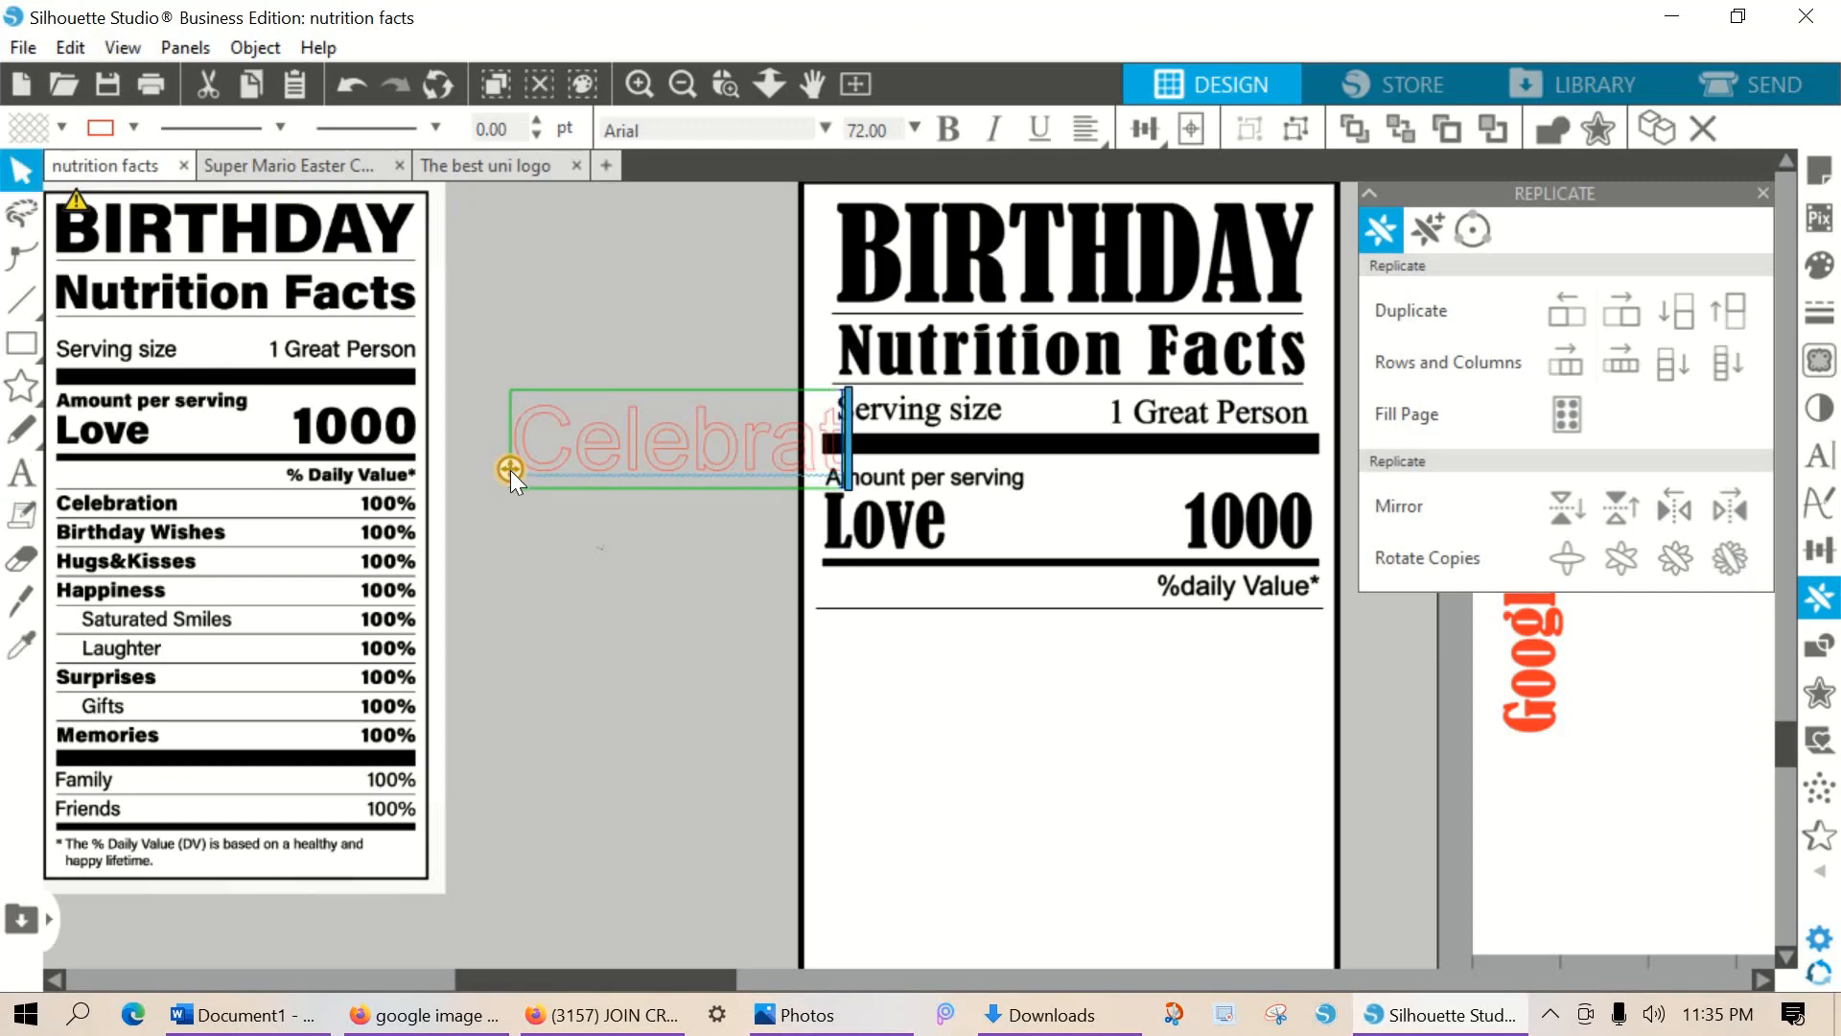
type("ion")
left_click(670, 633)
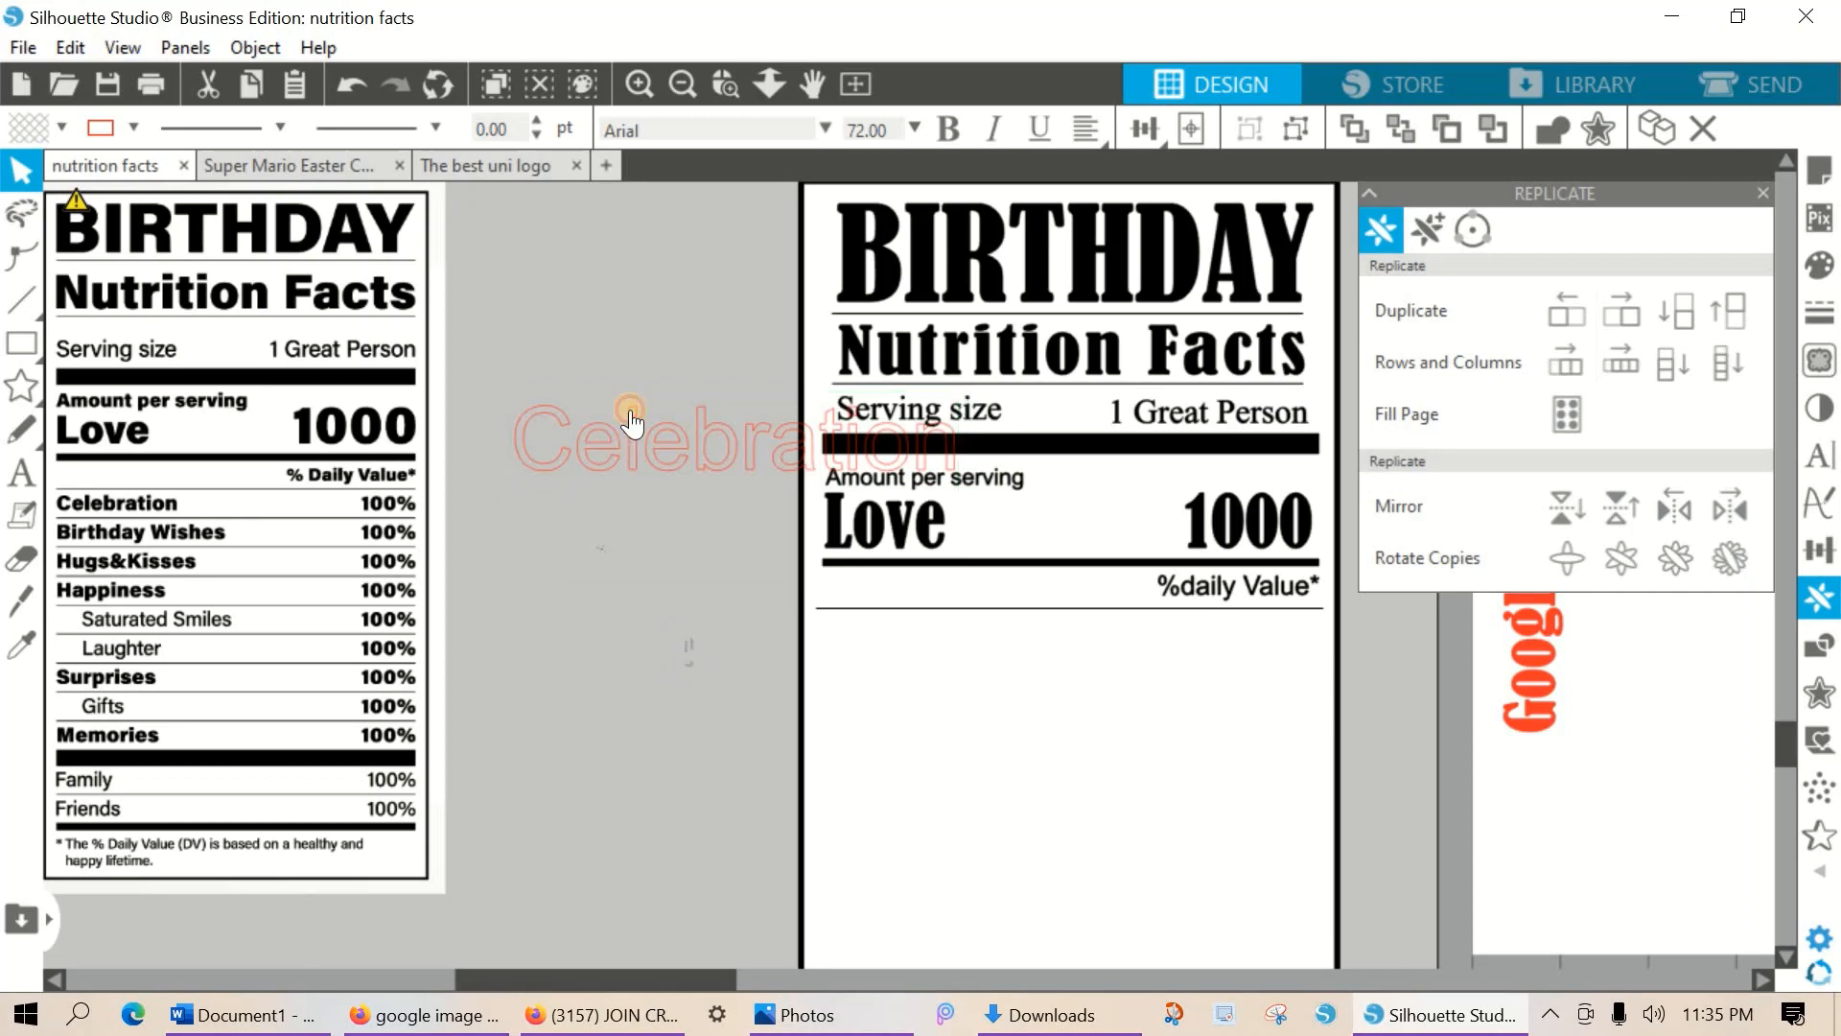
Set the font of the "Celebration" text to Times New Roman.
left_click(630, 420)
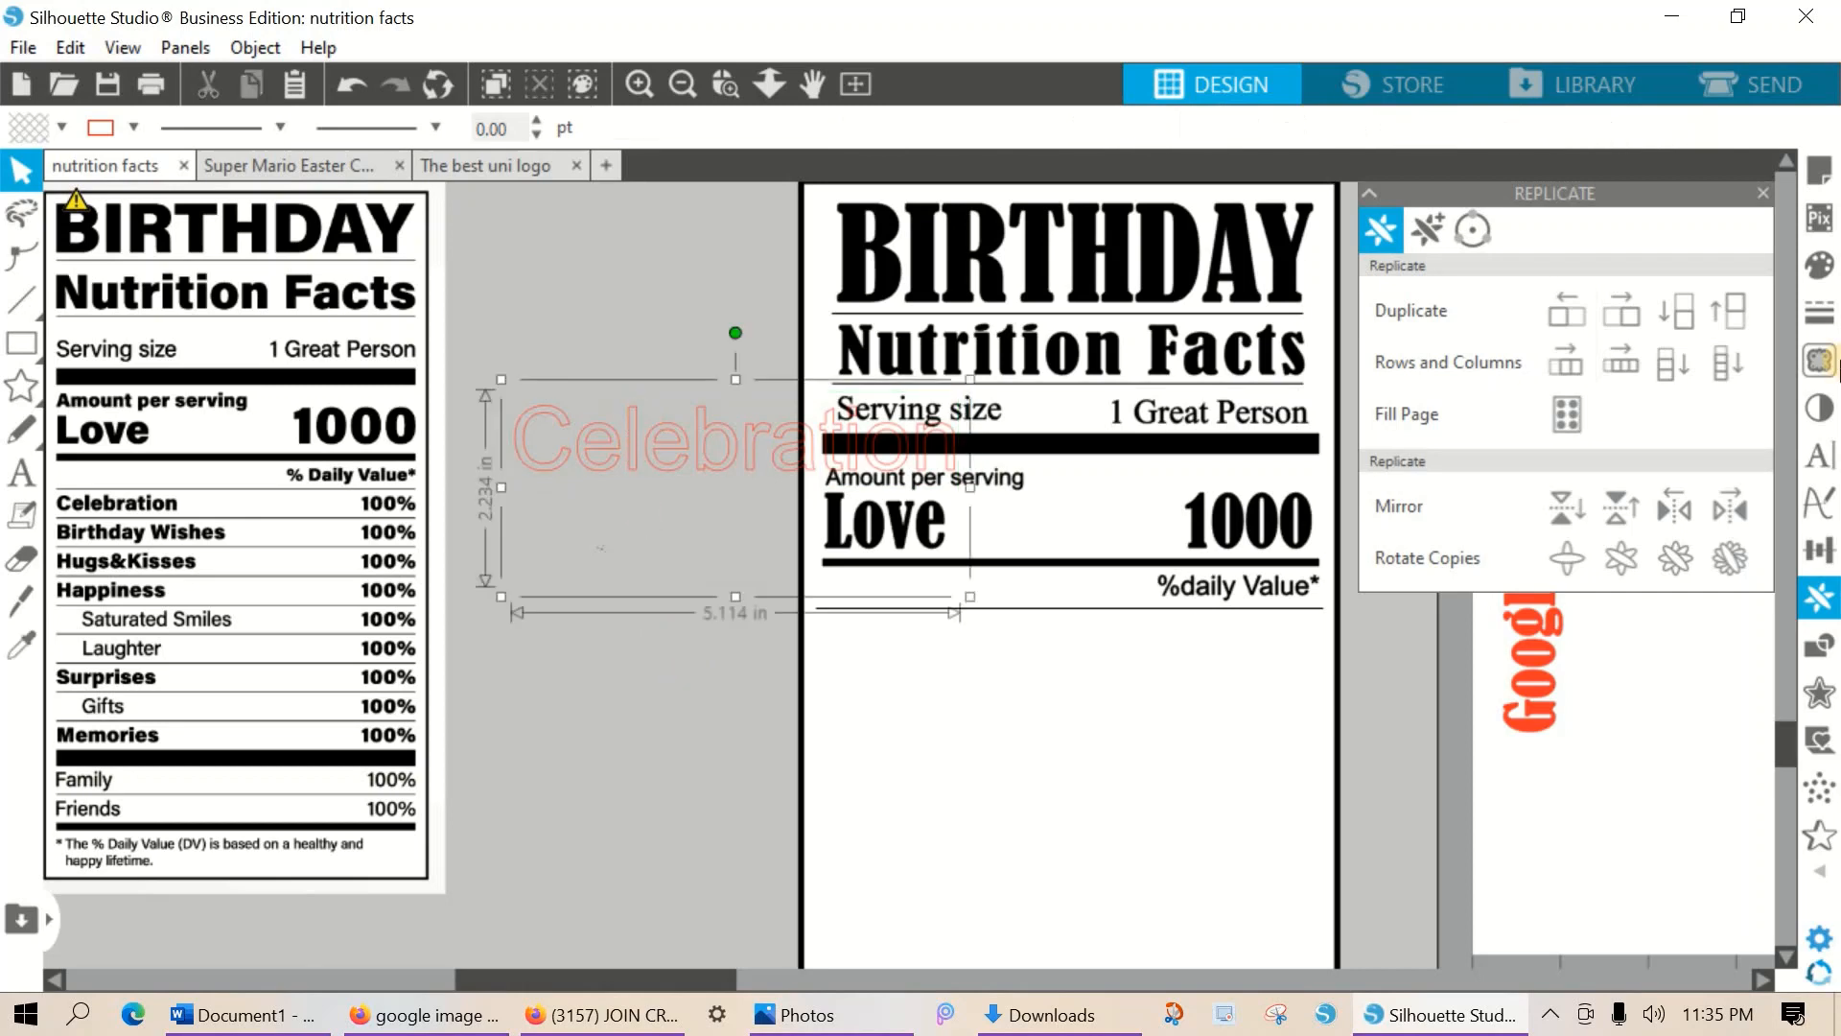
left_click(1810, 470)
left_click(1488, 460)
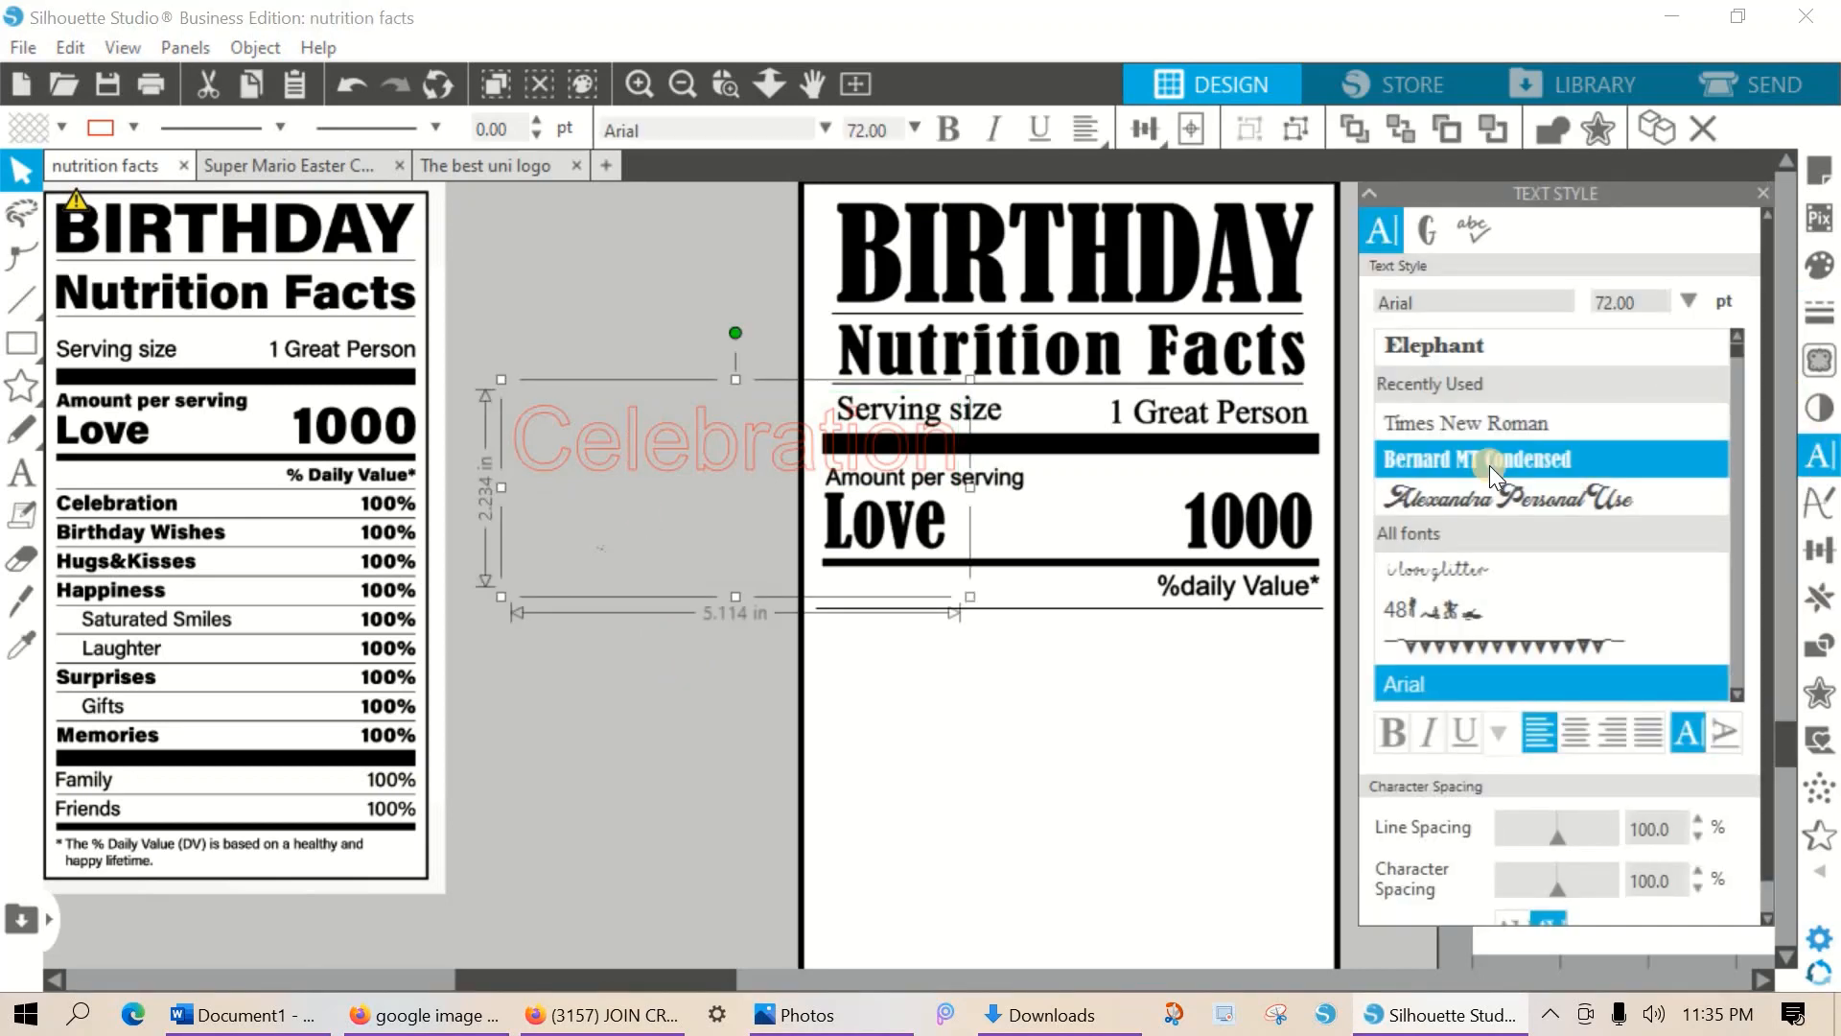
left_click(1481, 426)
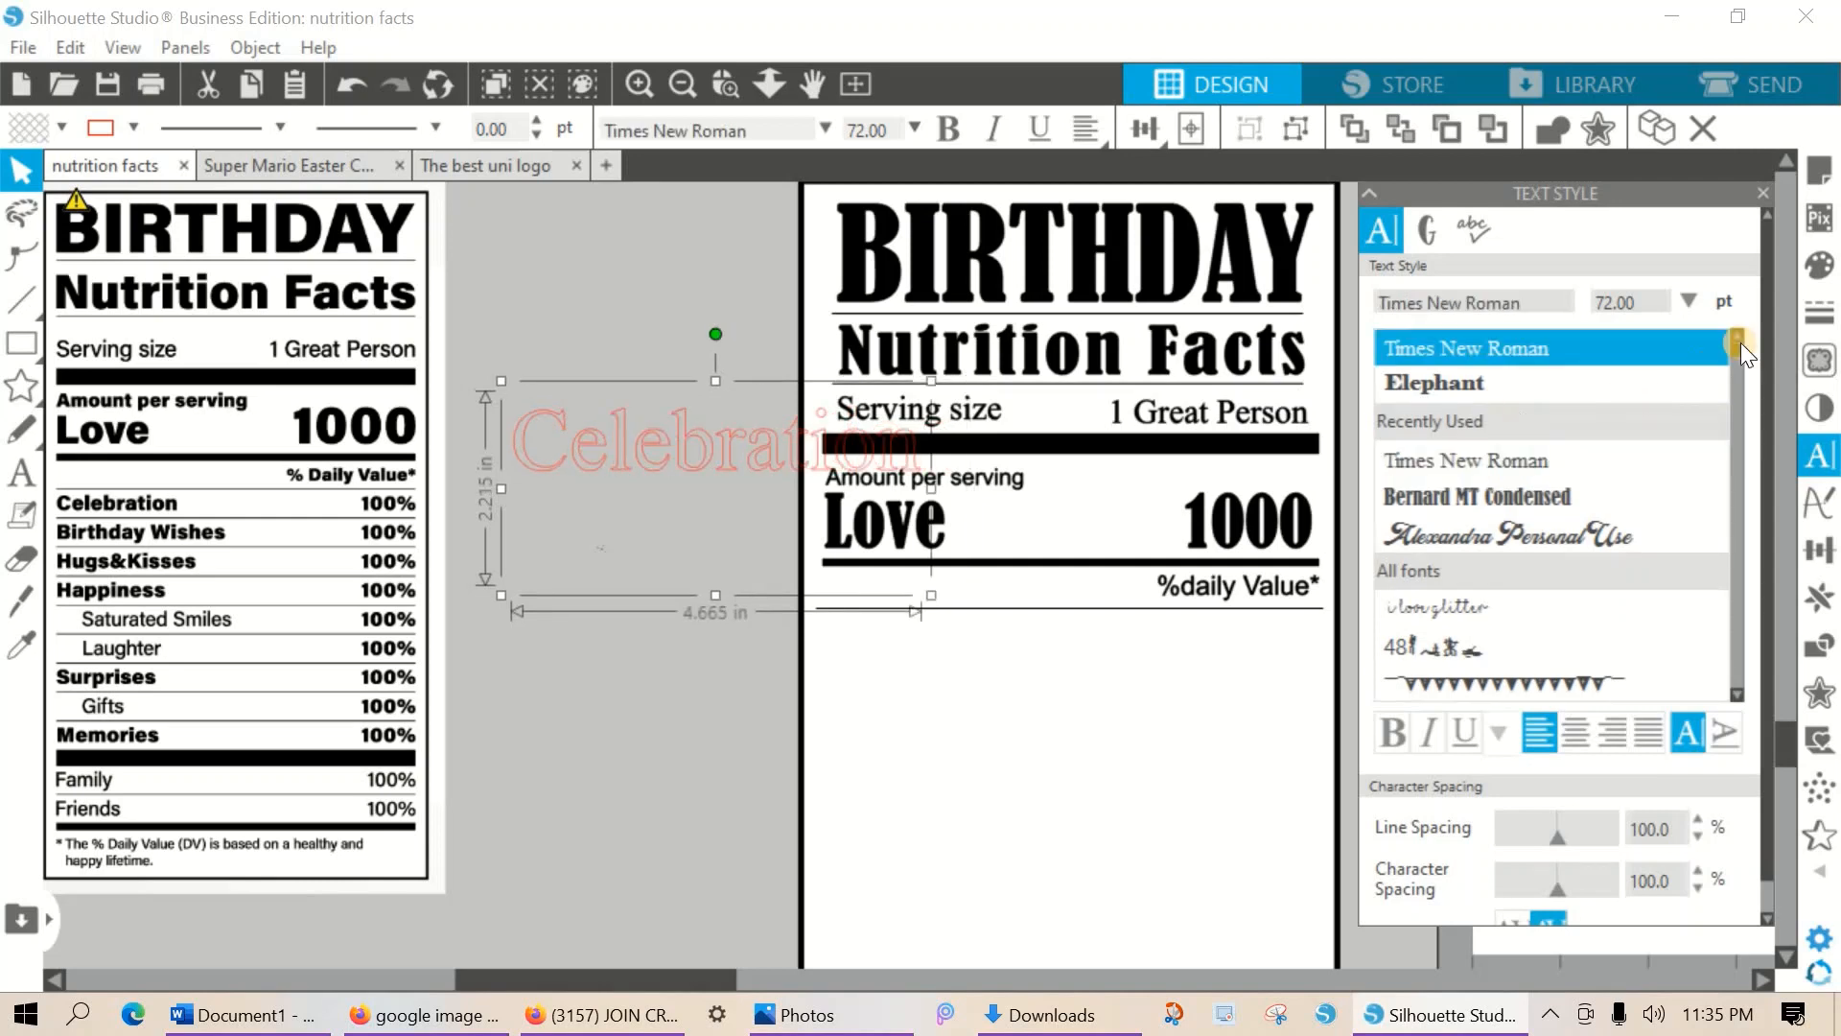
Give the "Celebration" text a black fill and a black line color.
left_click(1819, 265)
left_click(1380, 296)
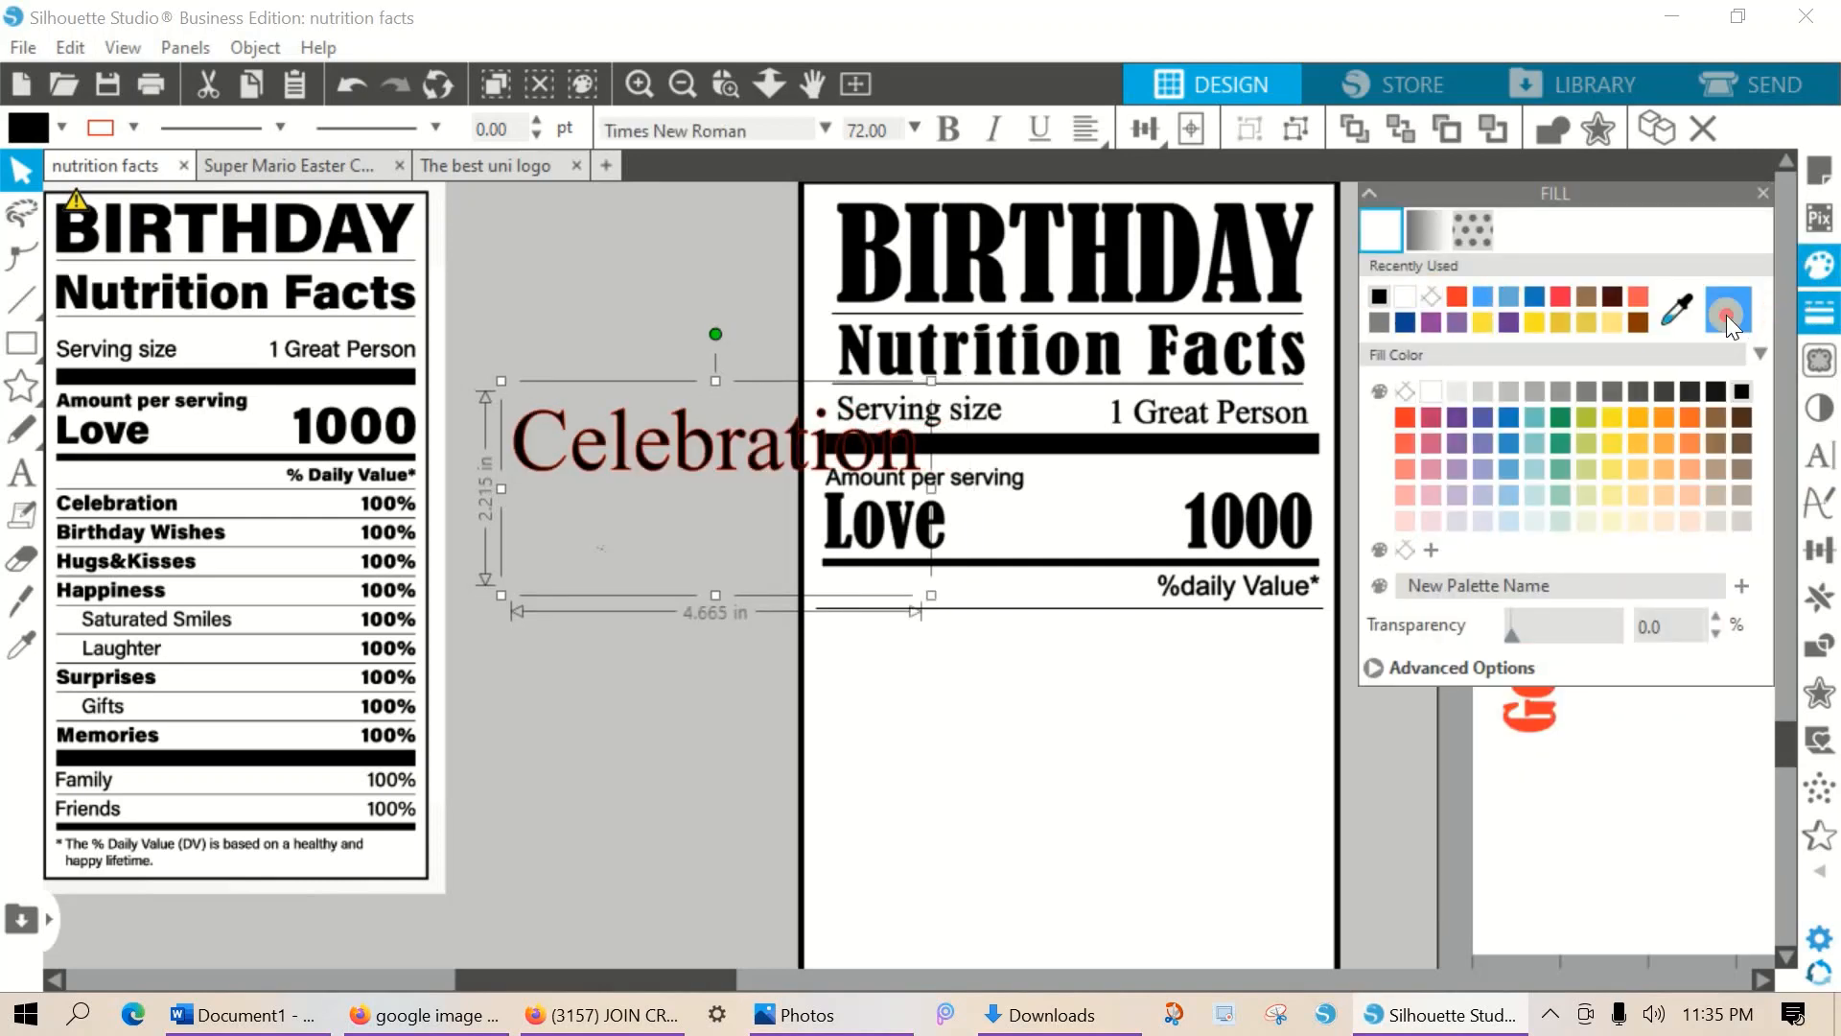
left_click(1819, 311)
left_click(1426, 229)
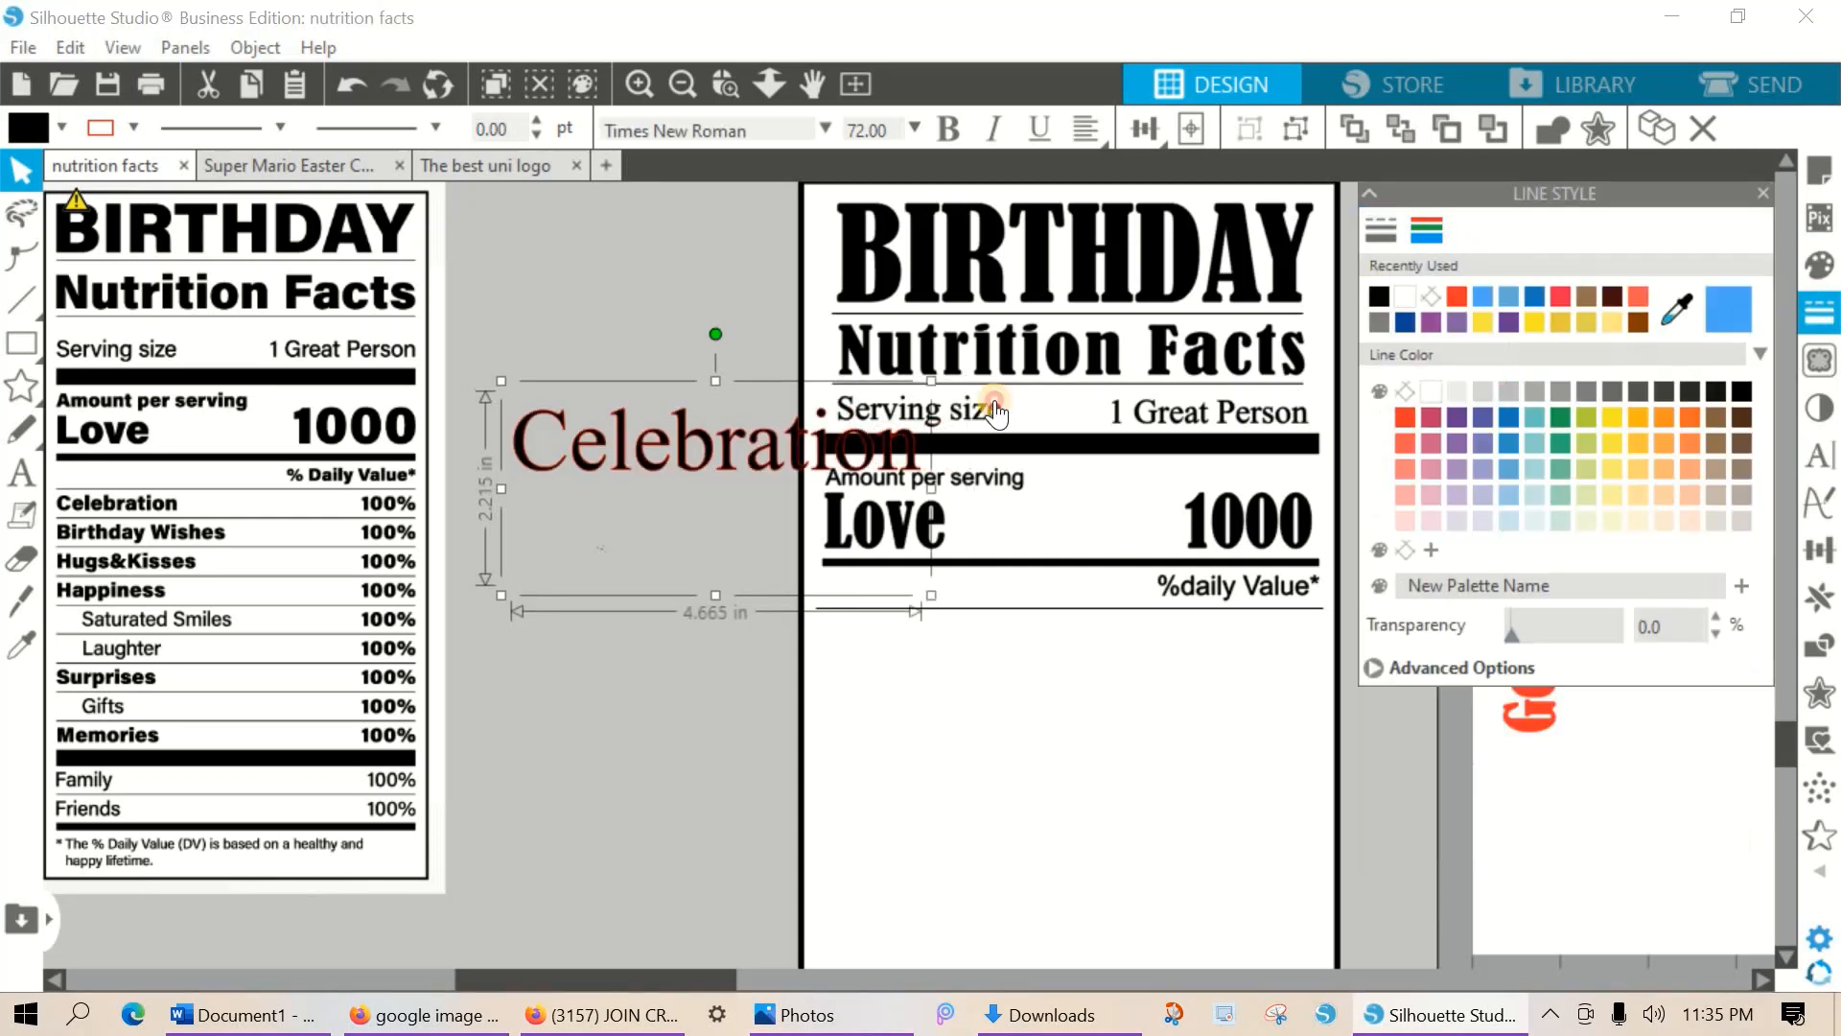
Scale "Celebration" down to about 1.92 in wide, fitting it in the first row beneath the thin line.
left_click(583, 448)
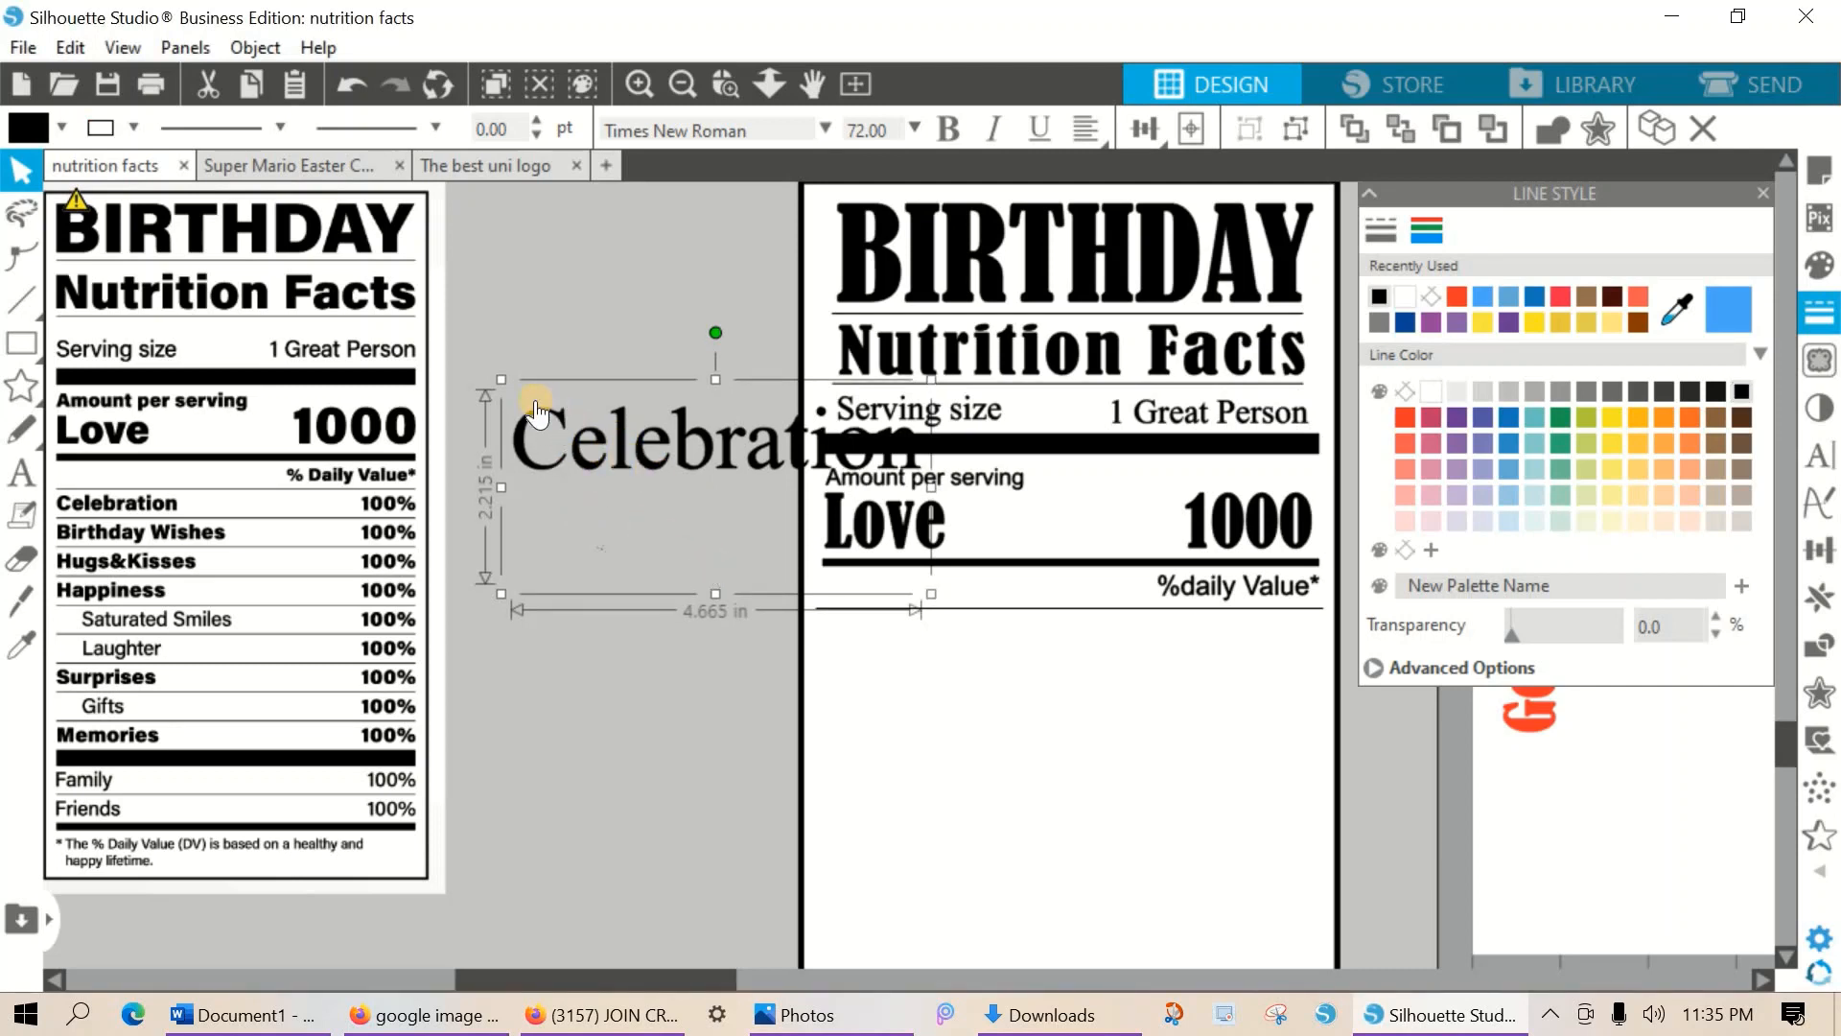
left_click_drag(498, 380, 821, 613)
left_click(348, 81)
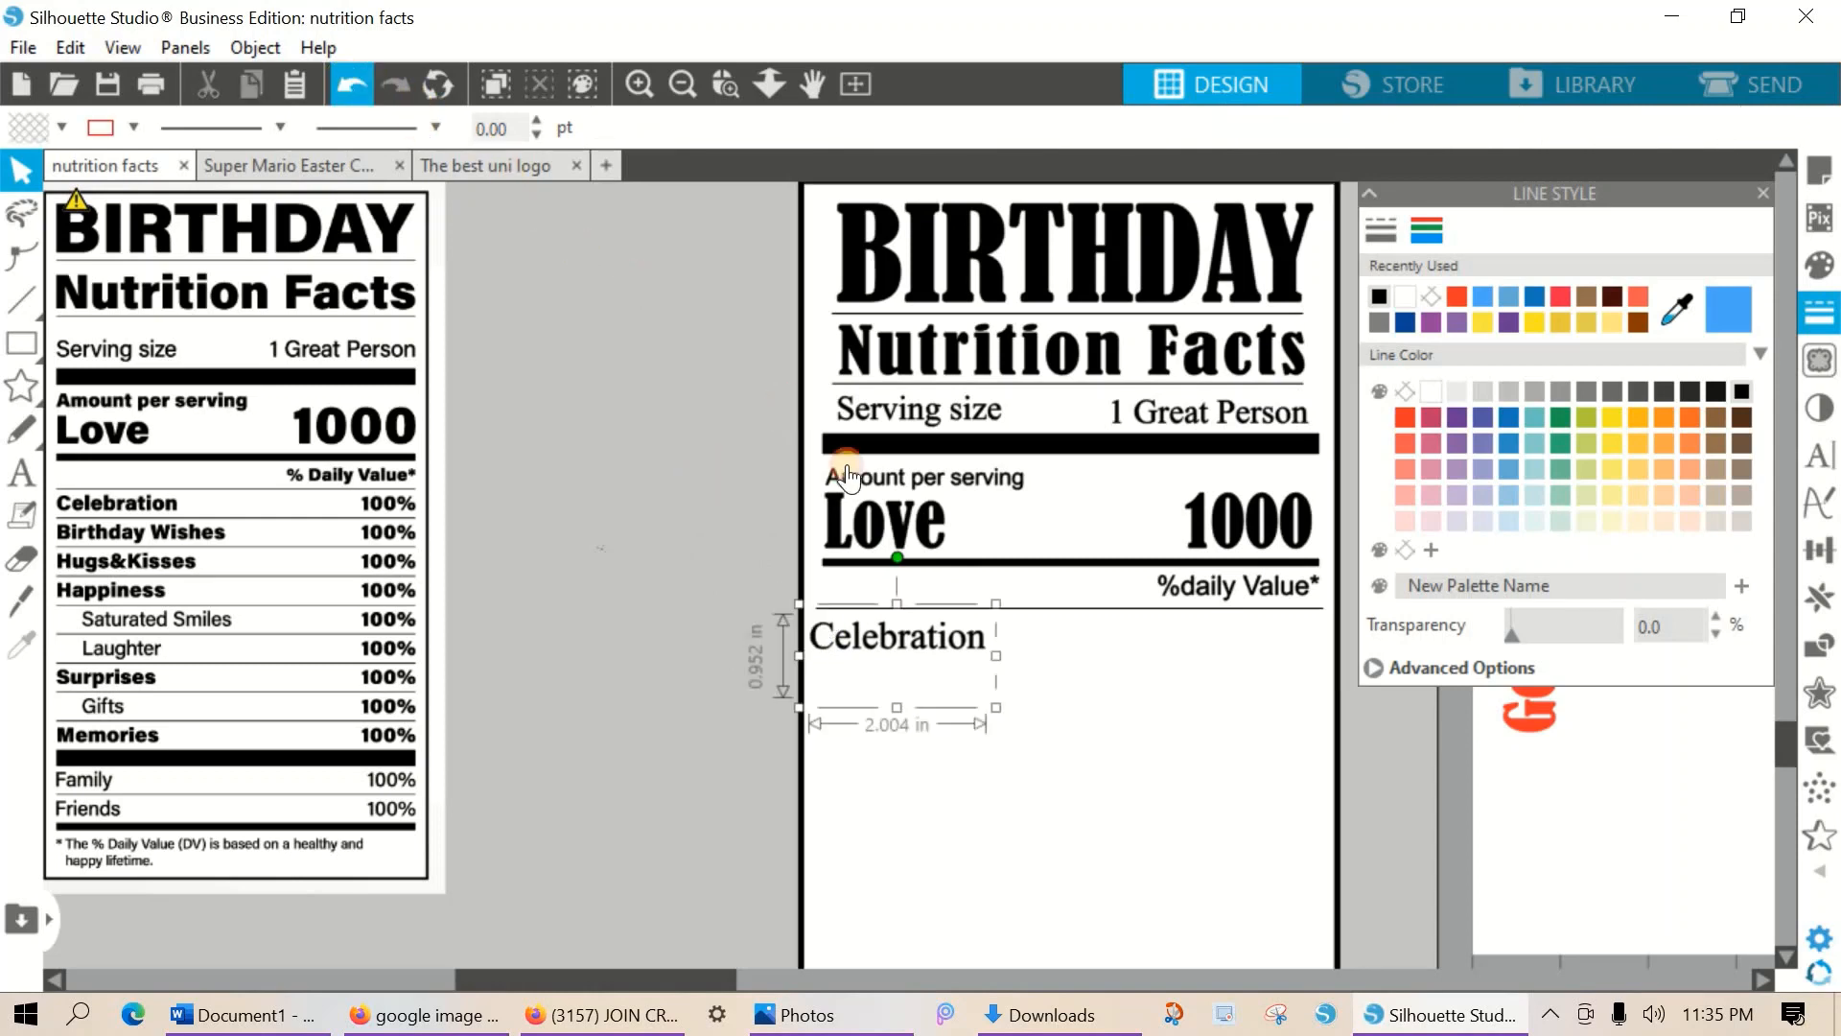
left_click(971, 656)
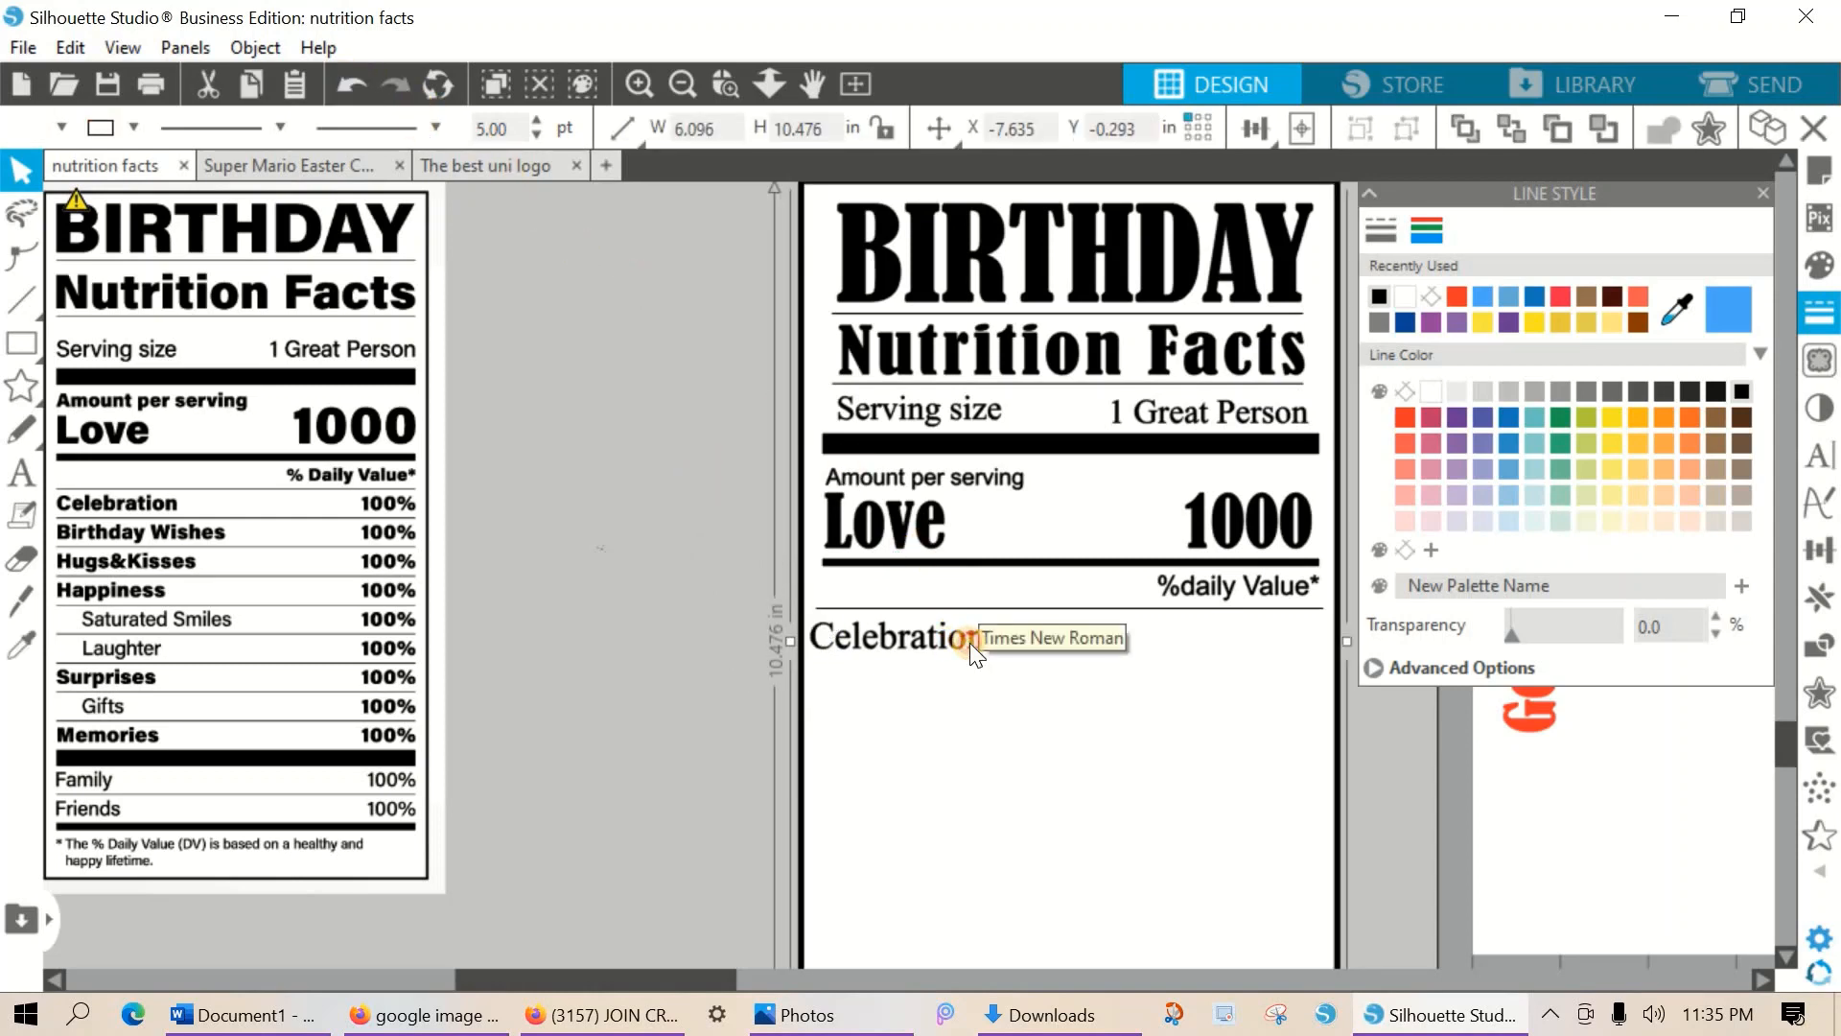
left_click(969, 643)
left_click_drag(836, 627, 555, 620)
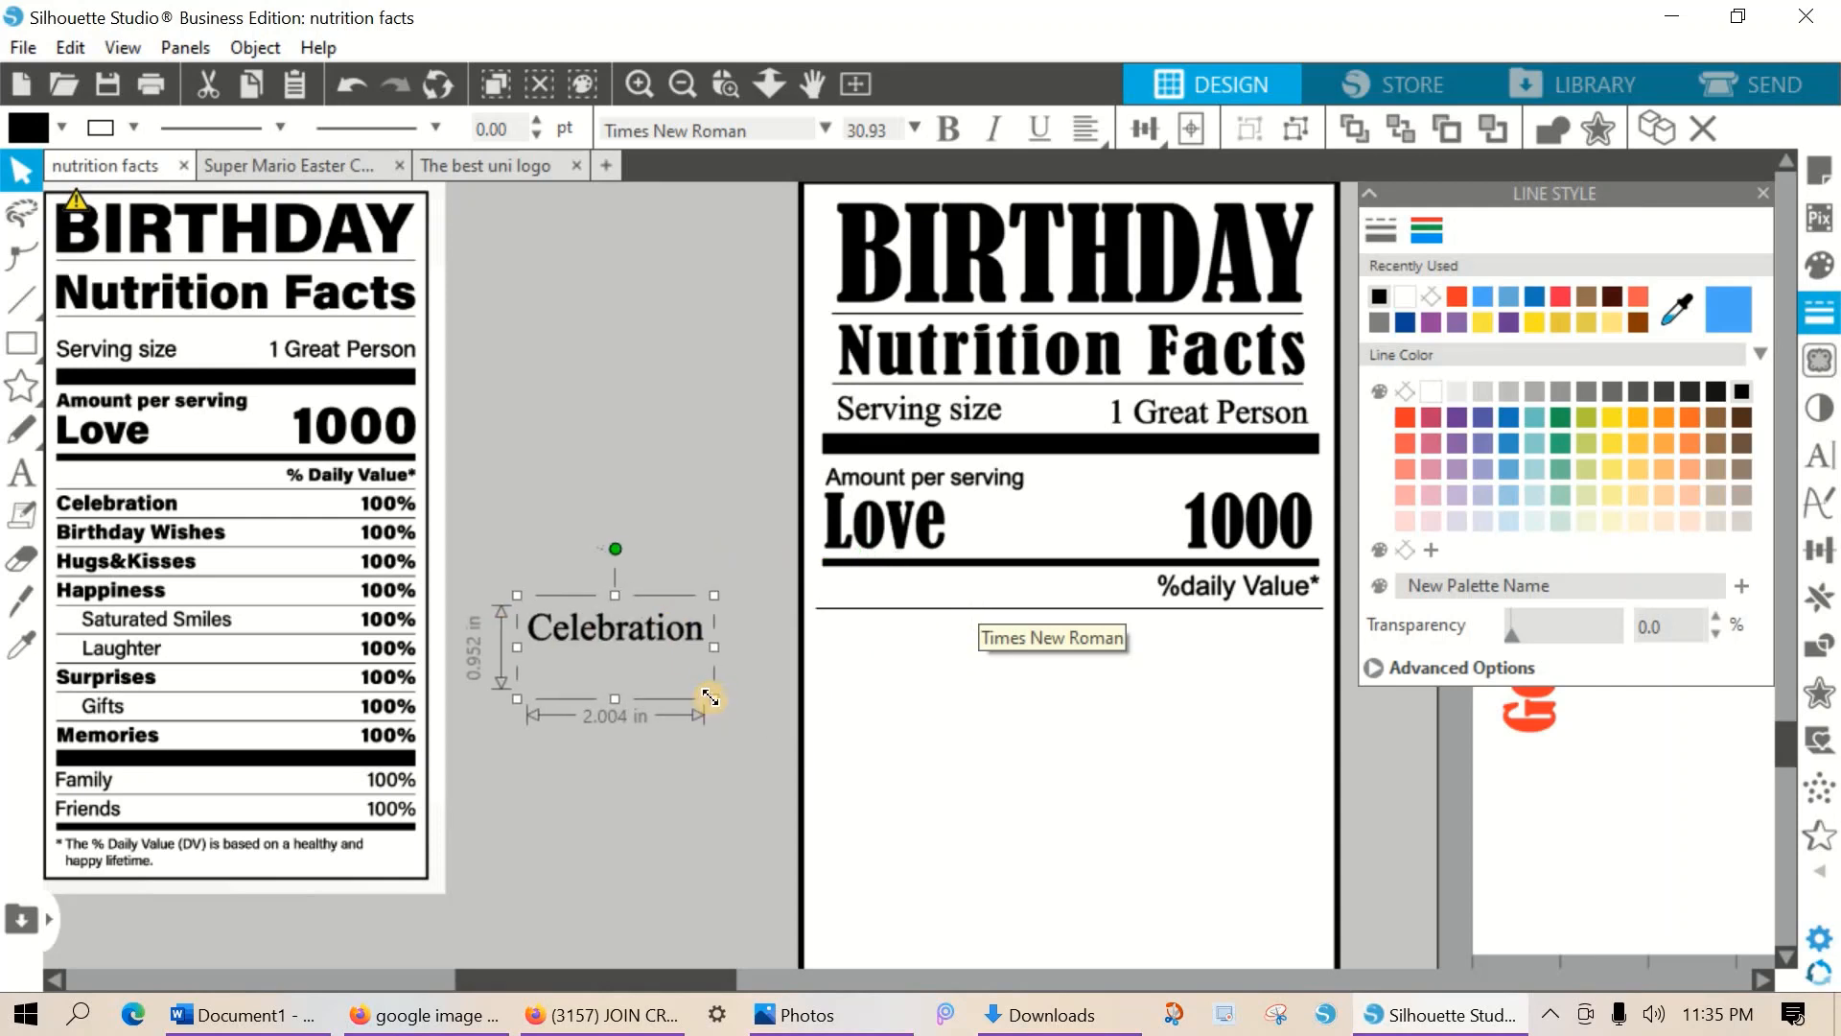
left_click_drag(712, 694, 991, 715)
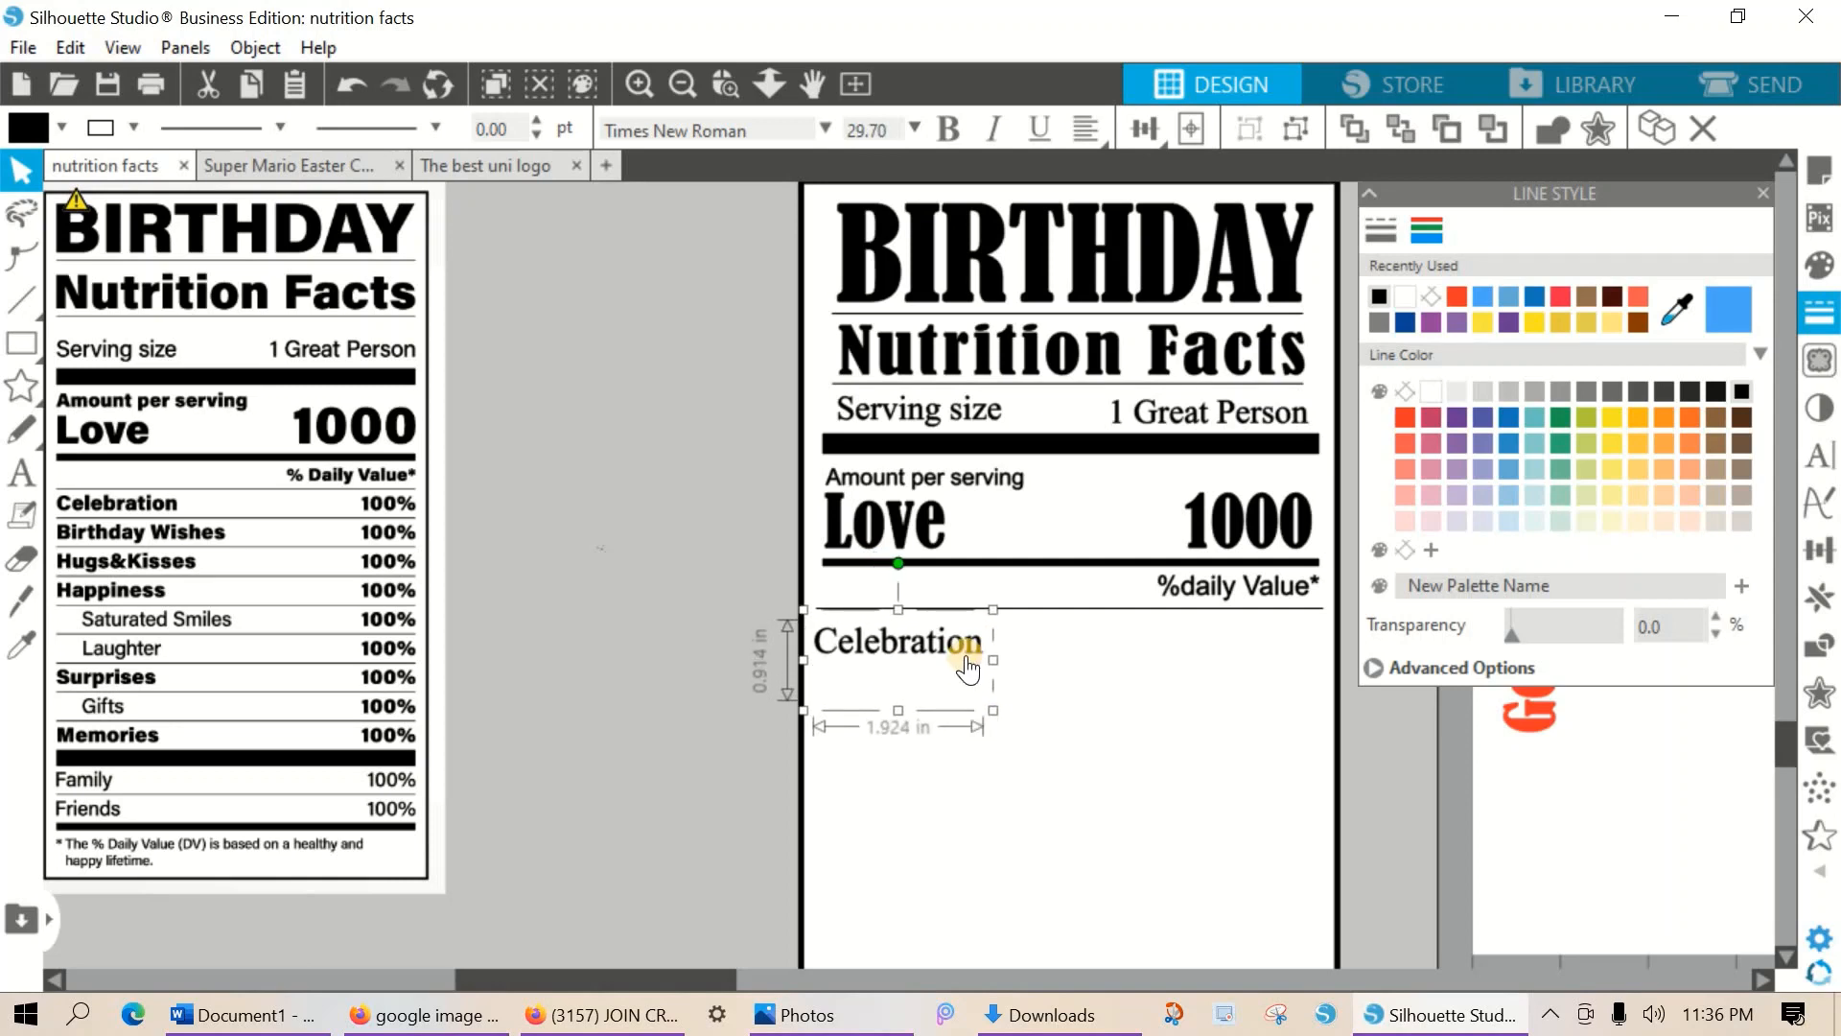
Move "Celebration" back to the empty area beside the reference label and remove the blank line after its text.
left_click_drag(836, 632, 562, 401)
double_click(665, 391)
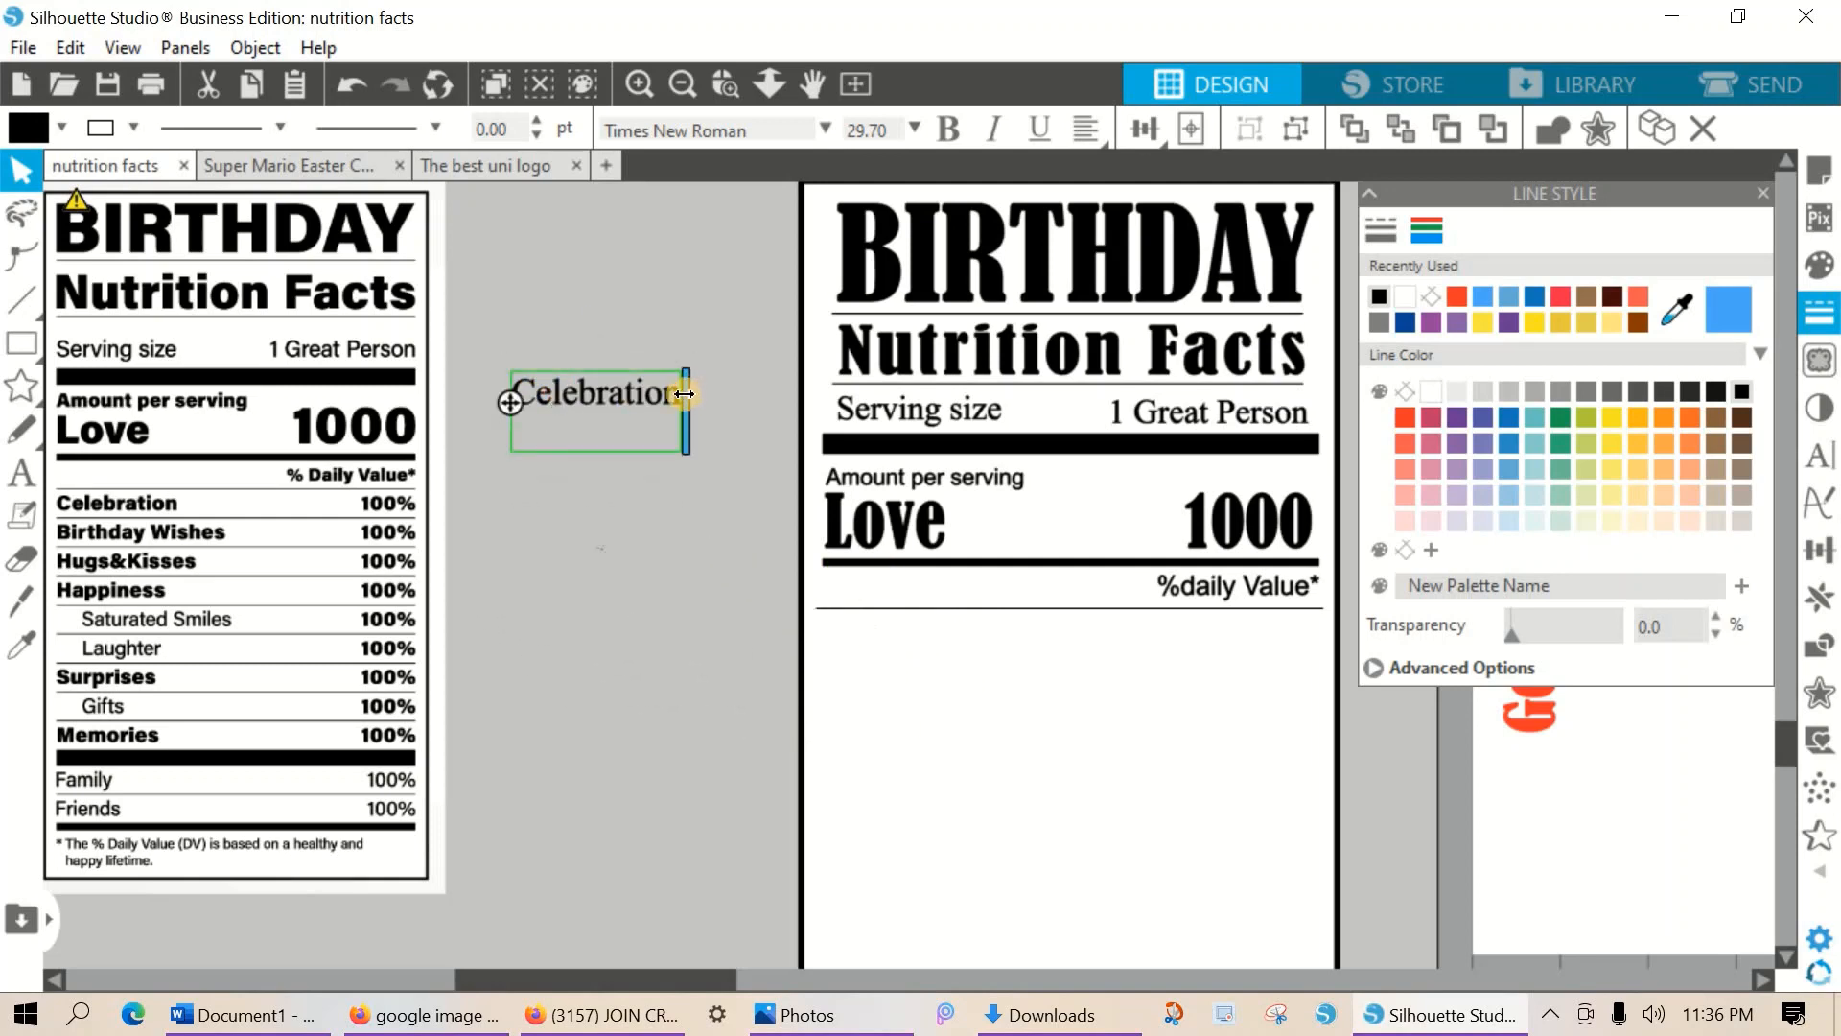
left_click(675, 391)
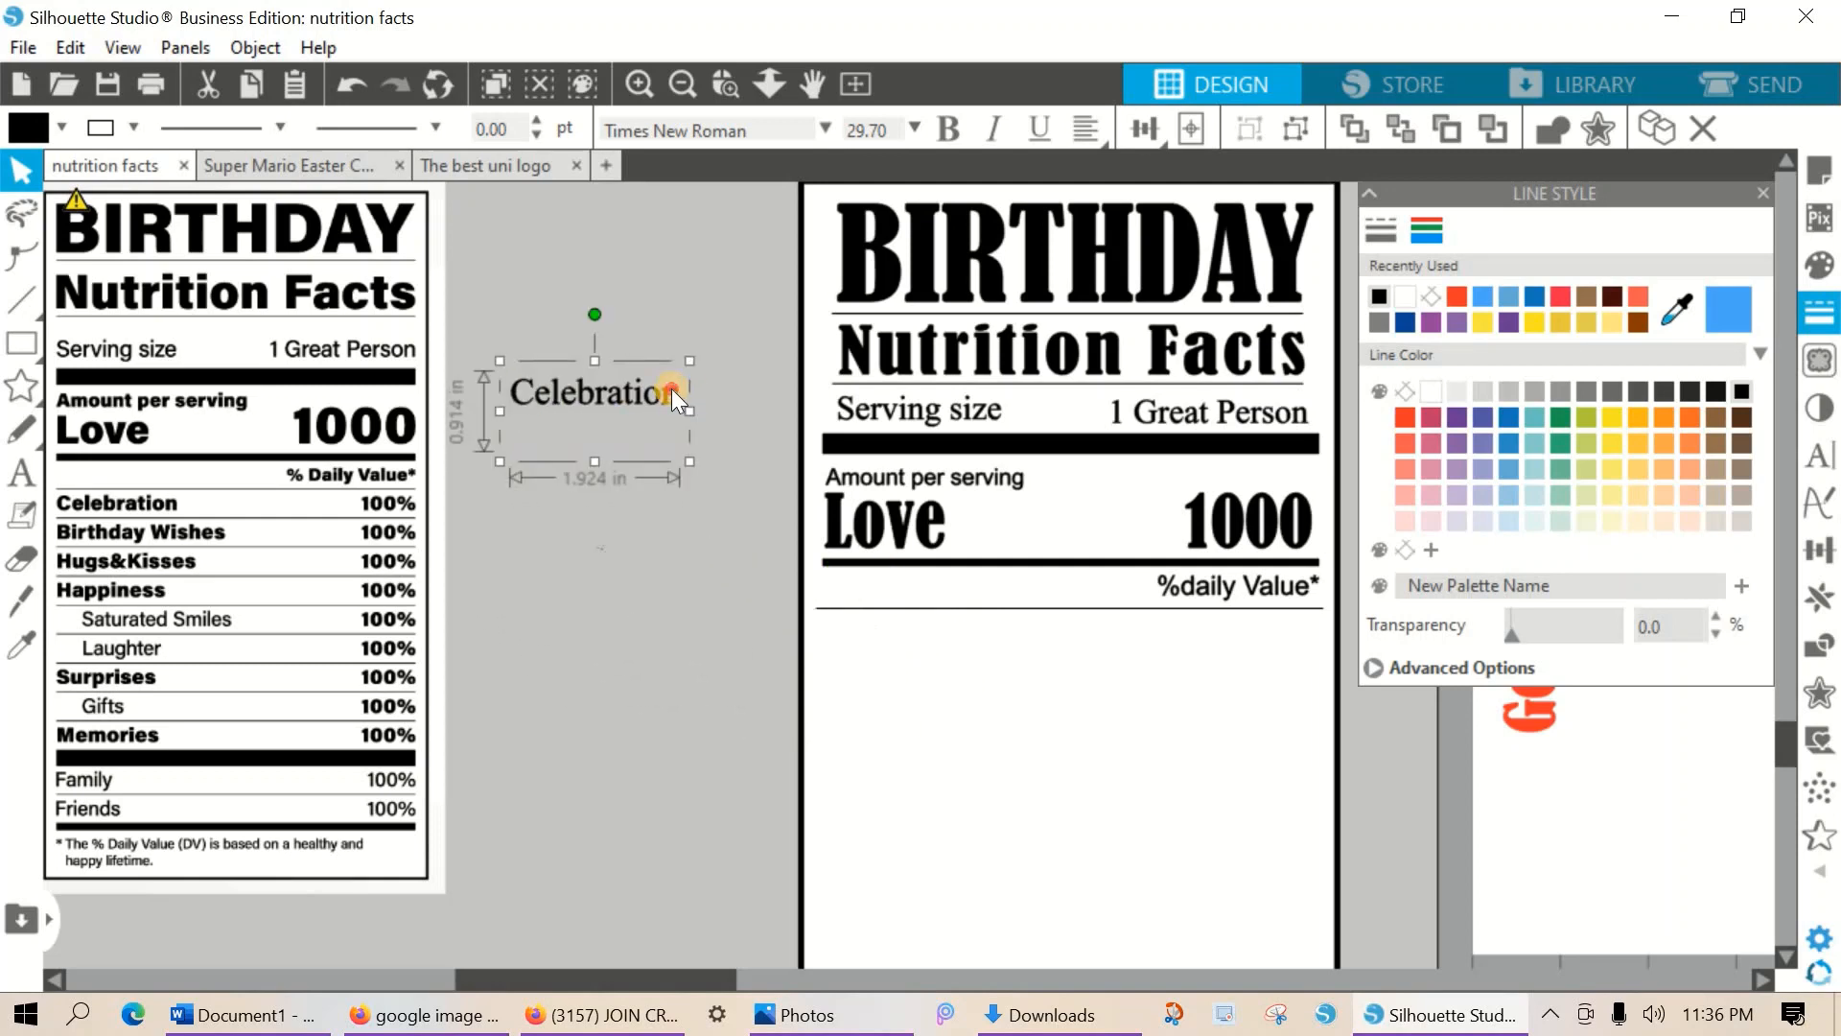
double_click(671, 390)
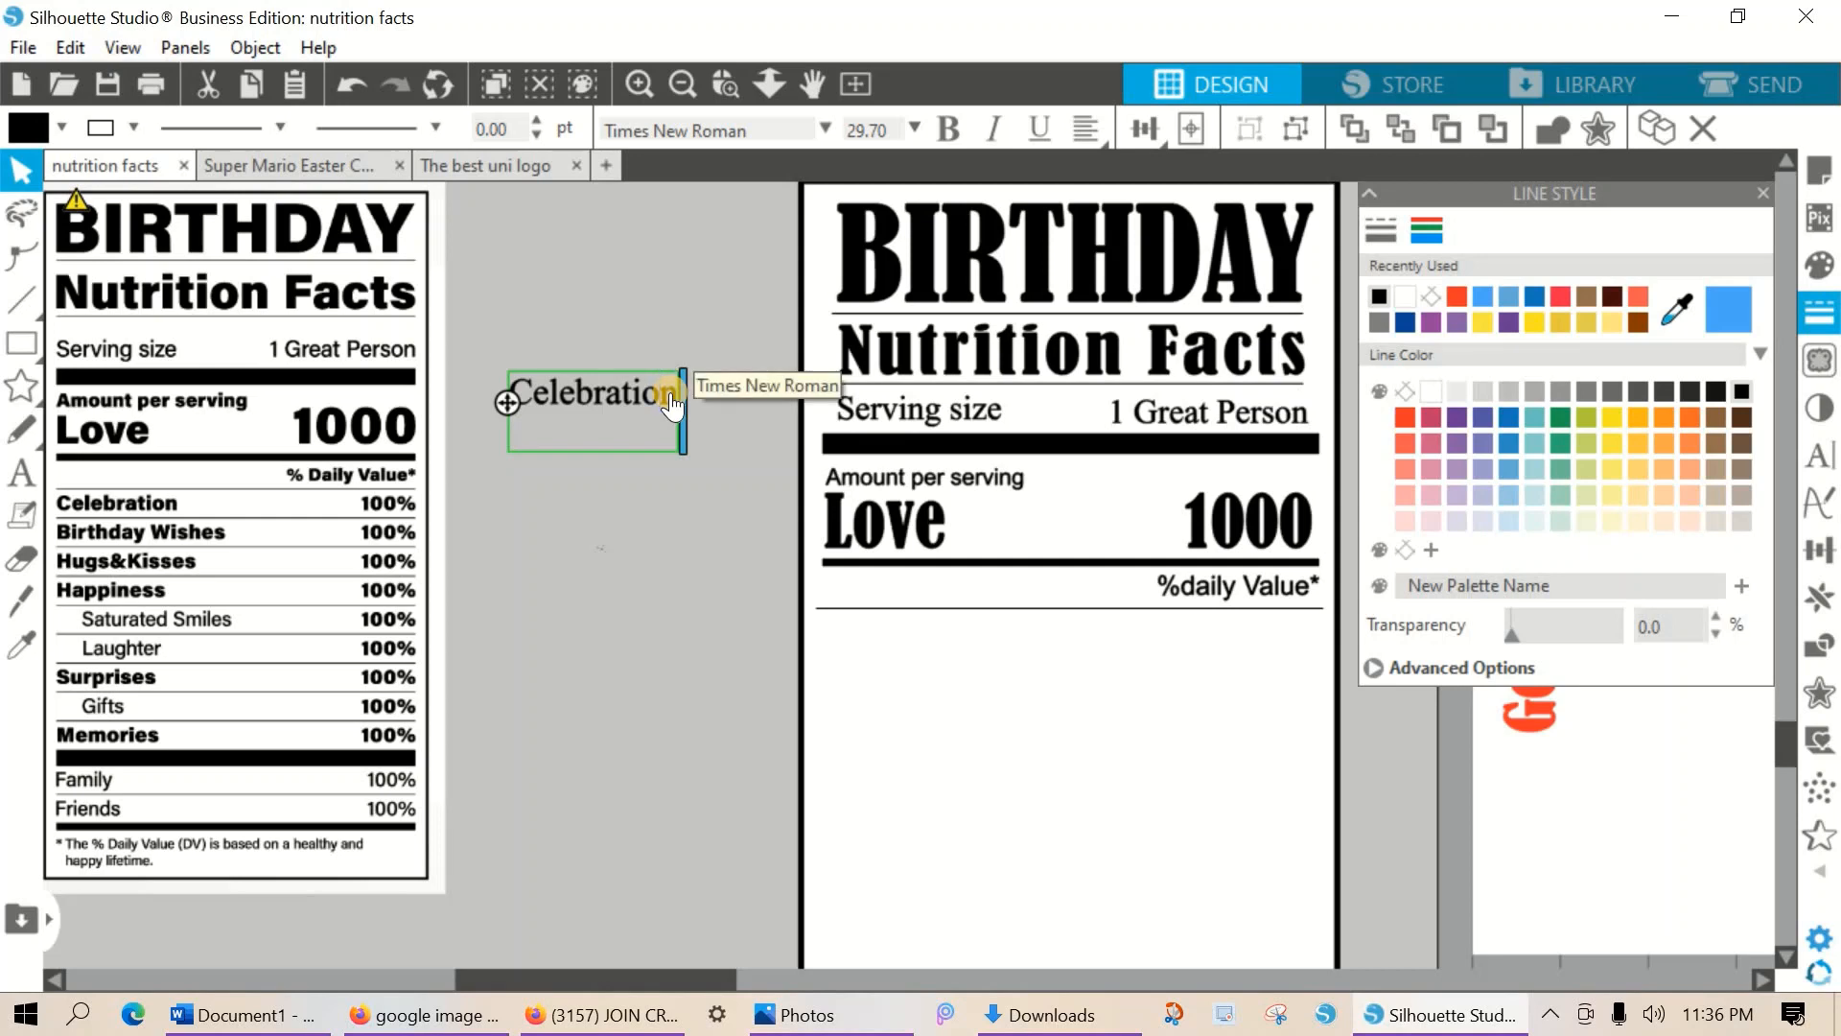
key("BackSpace")
key("Escape")
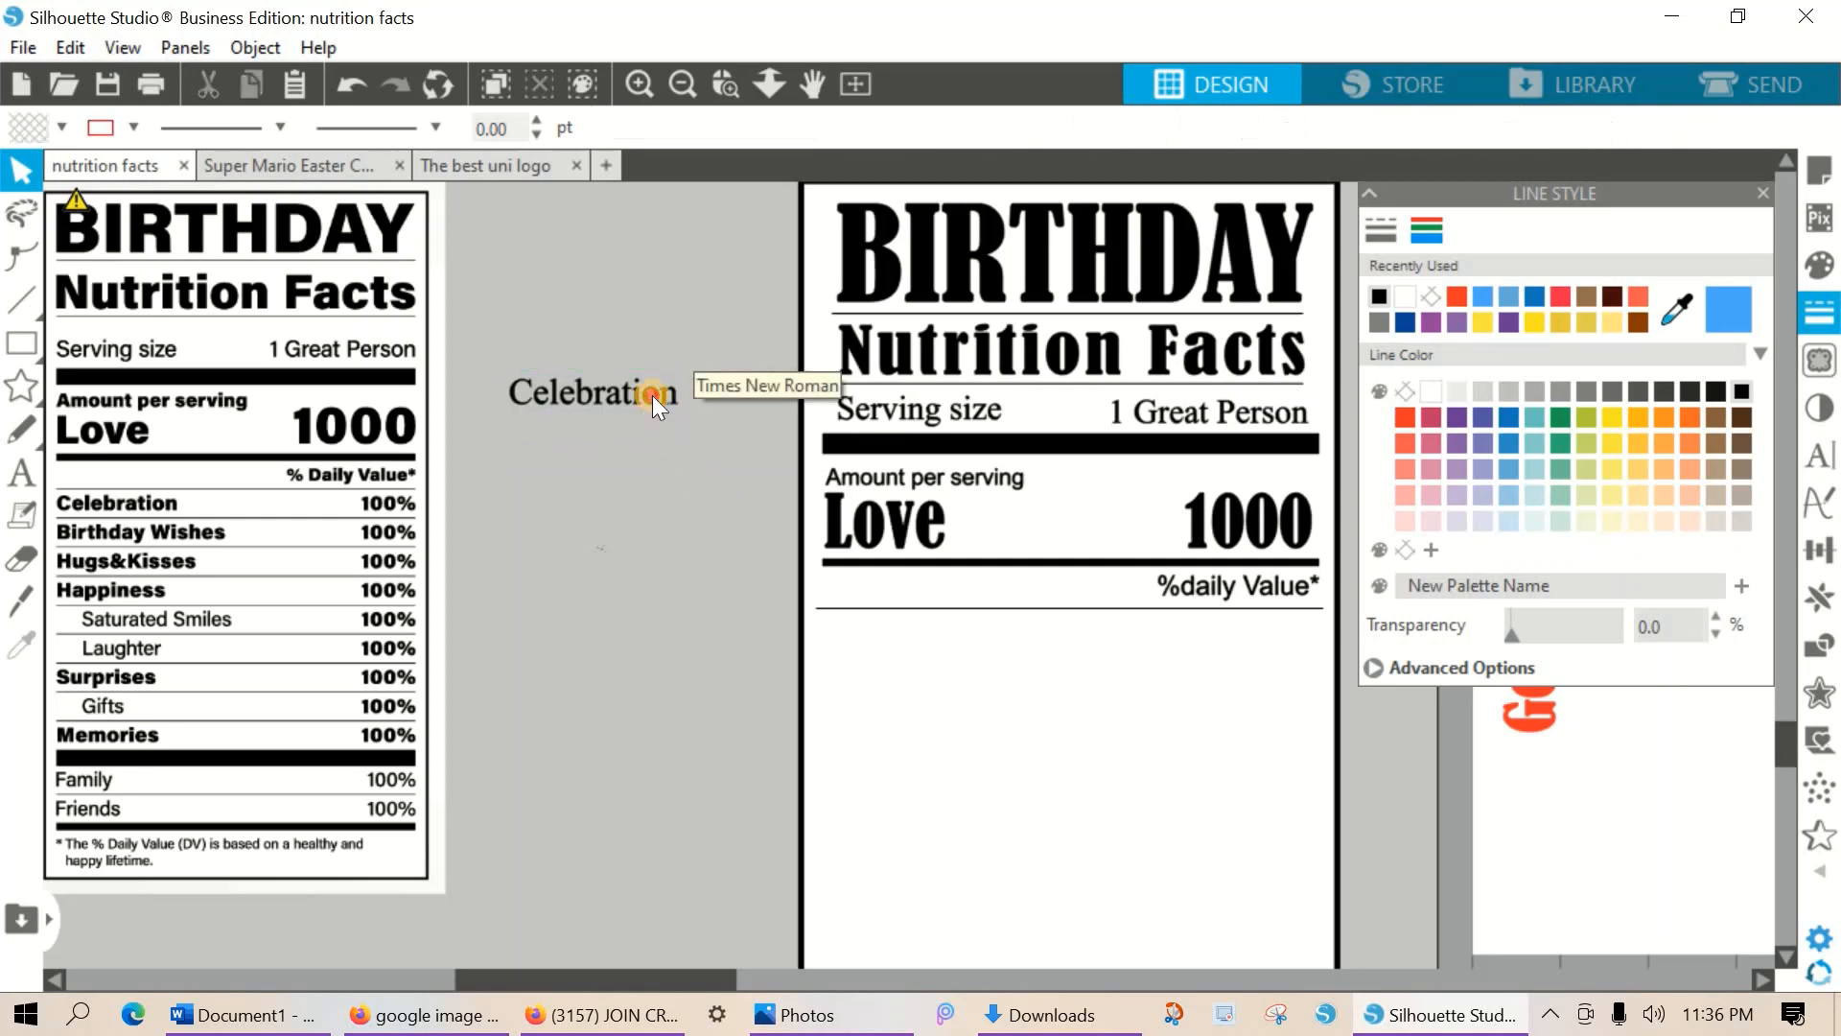
Duplicate the "Celebration" text downward nine times to form a vertical stack beside the reference label.
left_click(1819, 597)
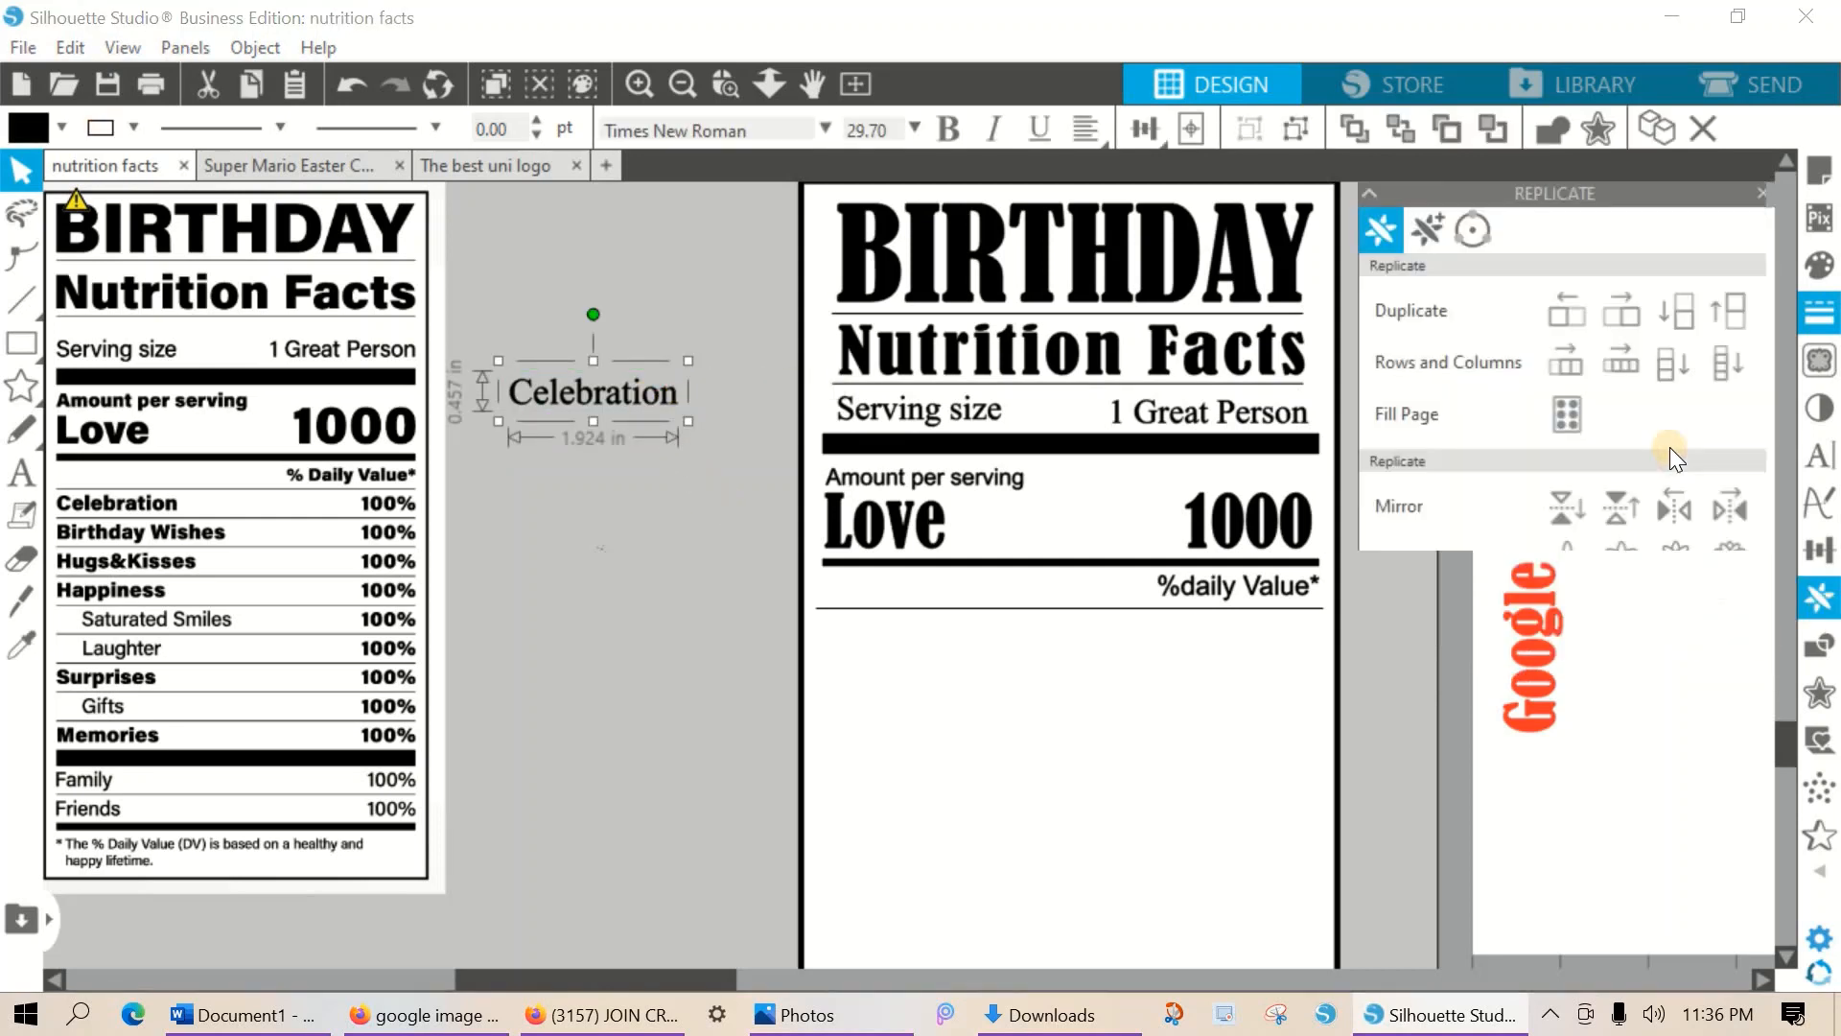
left_click(1682, 320)
left_click(1682, 320)
left_click(1682, 319)
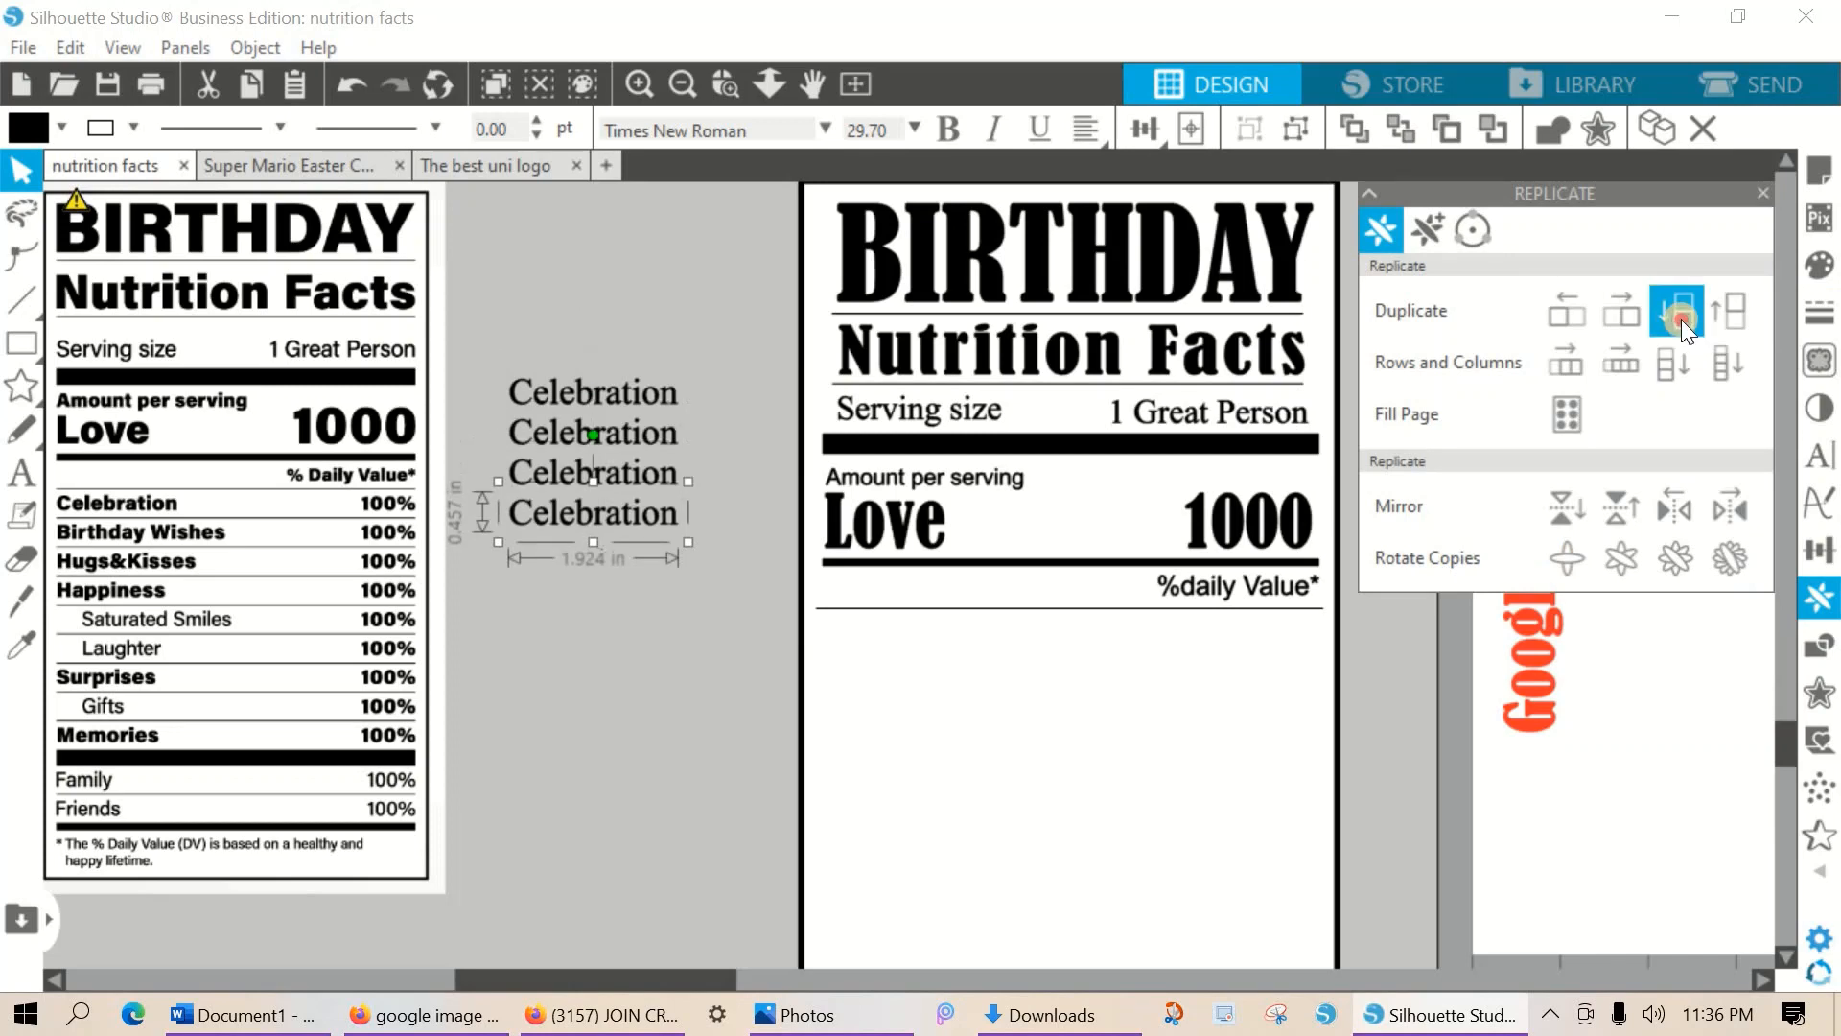
left_click(1682, 319)
left_click(1682, 320)
left_click(1682, 320)
left_click(1681, 320)
left_click(1681, 319)
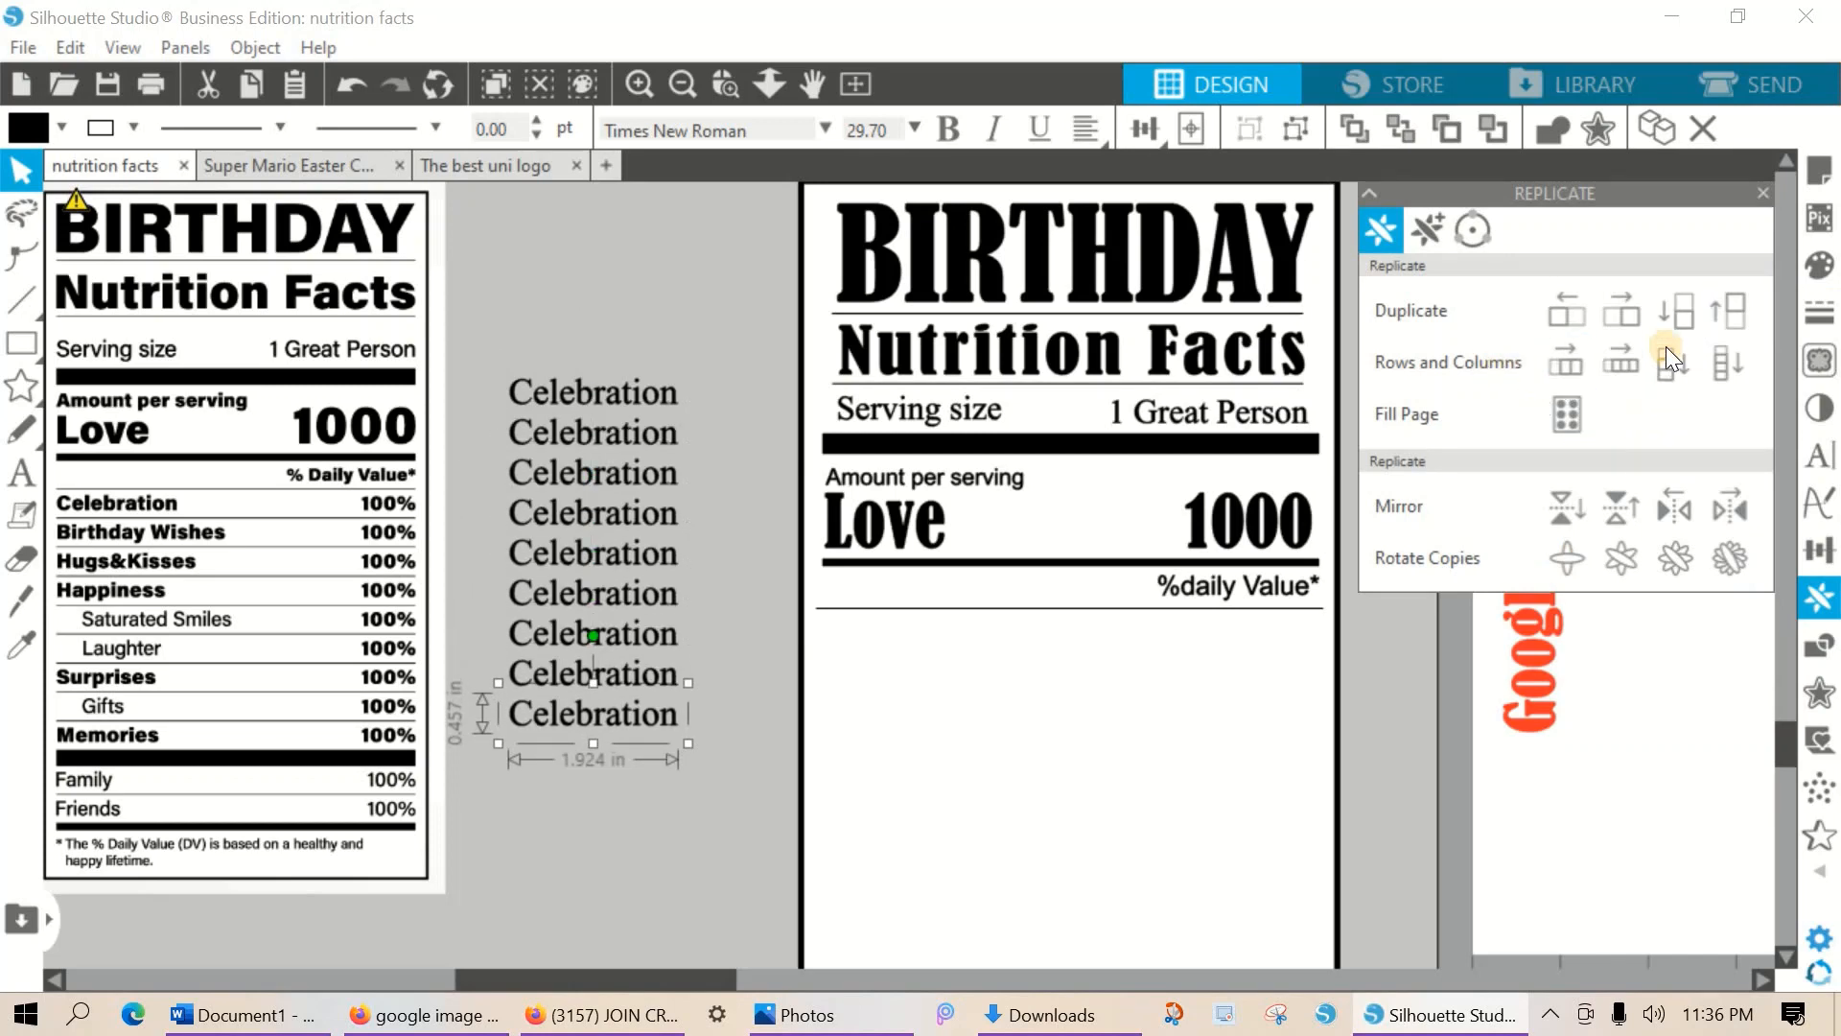
left_click(1672, 320)
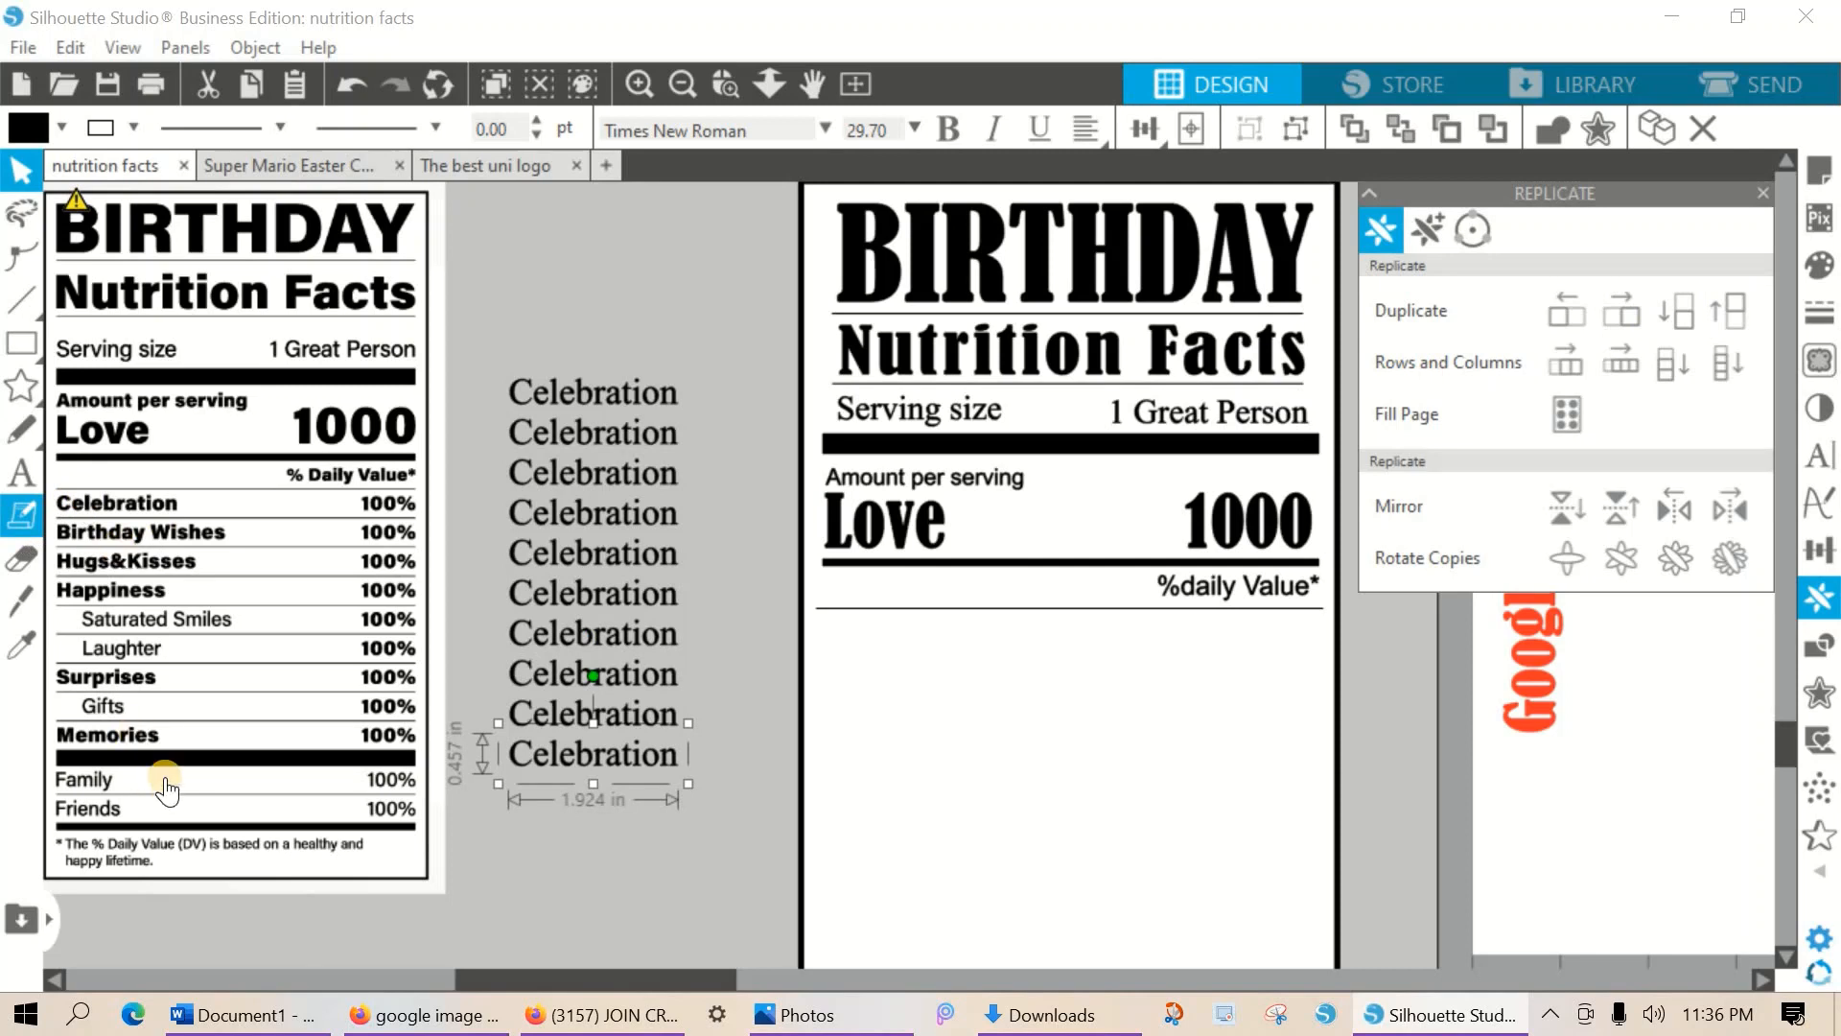
Move the second "Celebration" above the stack and replace the text of the third with "Birthday Wishes".
double_click(667, 436)
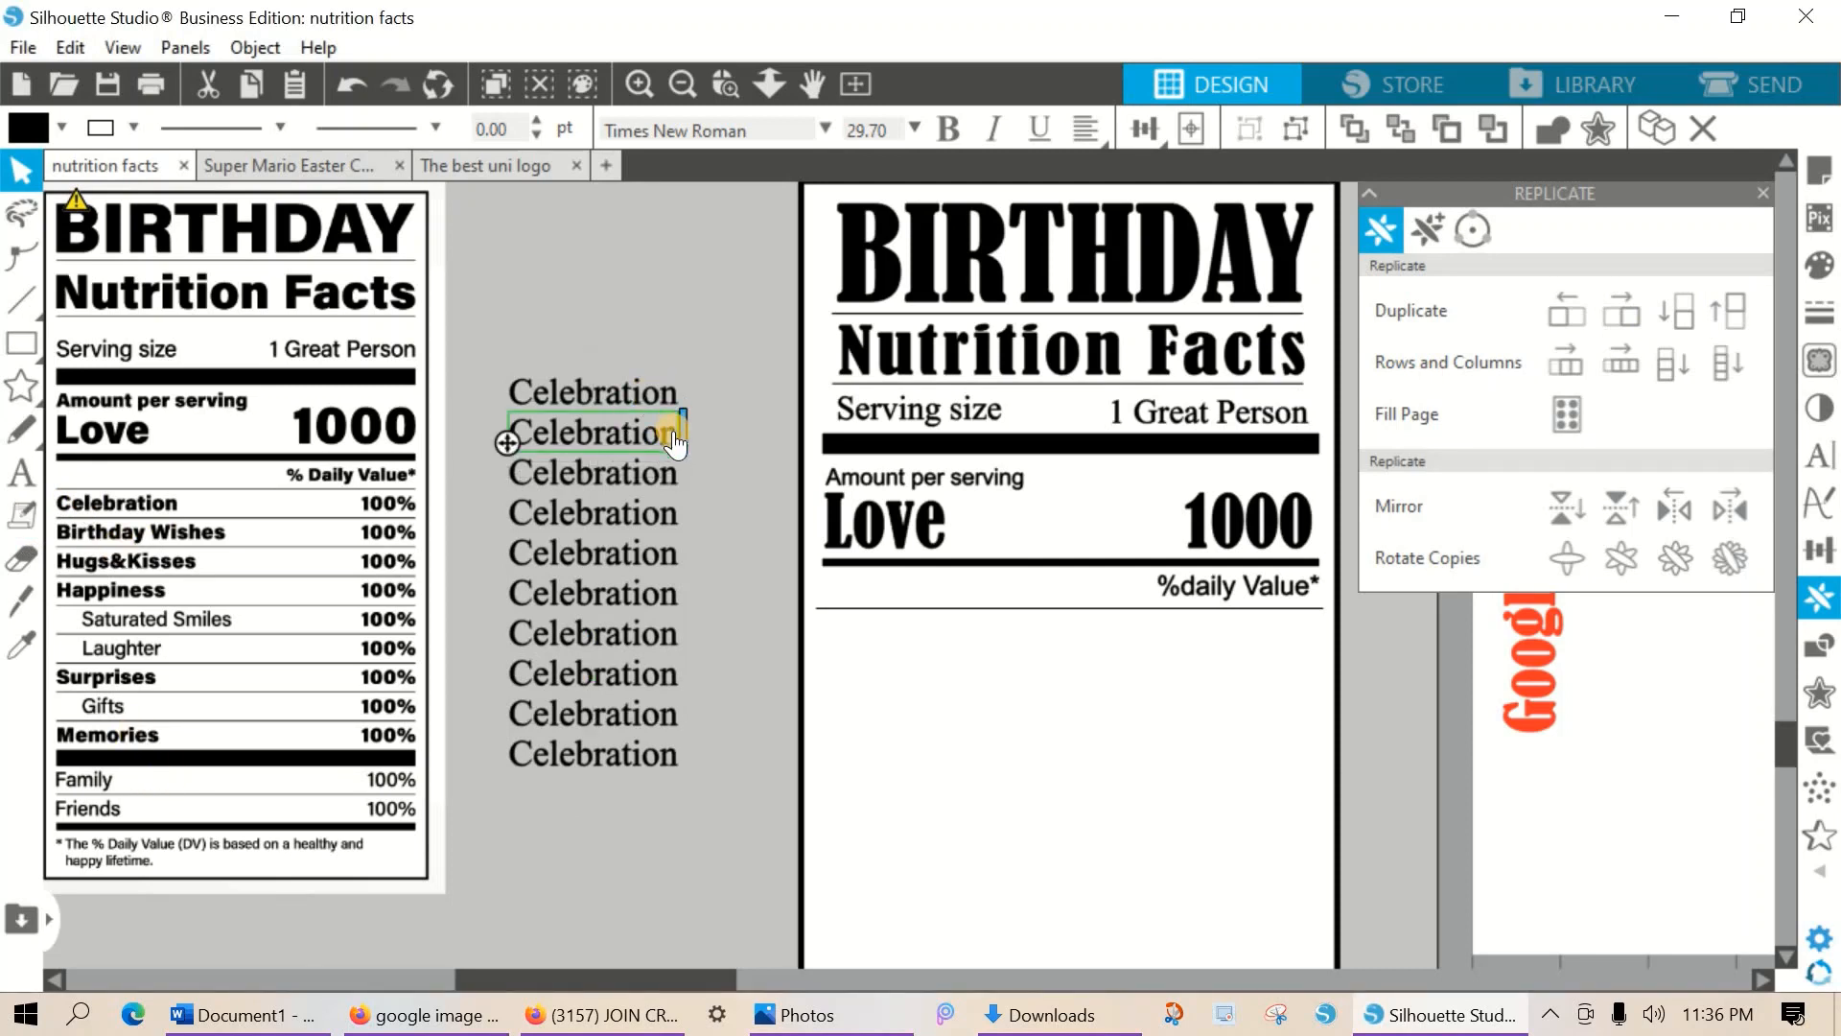
left_click_drag(673, 425, 654, 272)
double_click(519, 470)
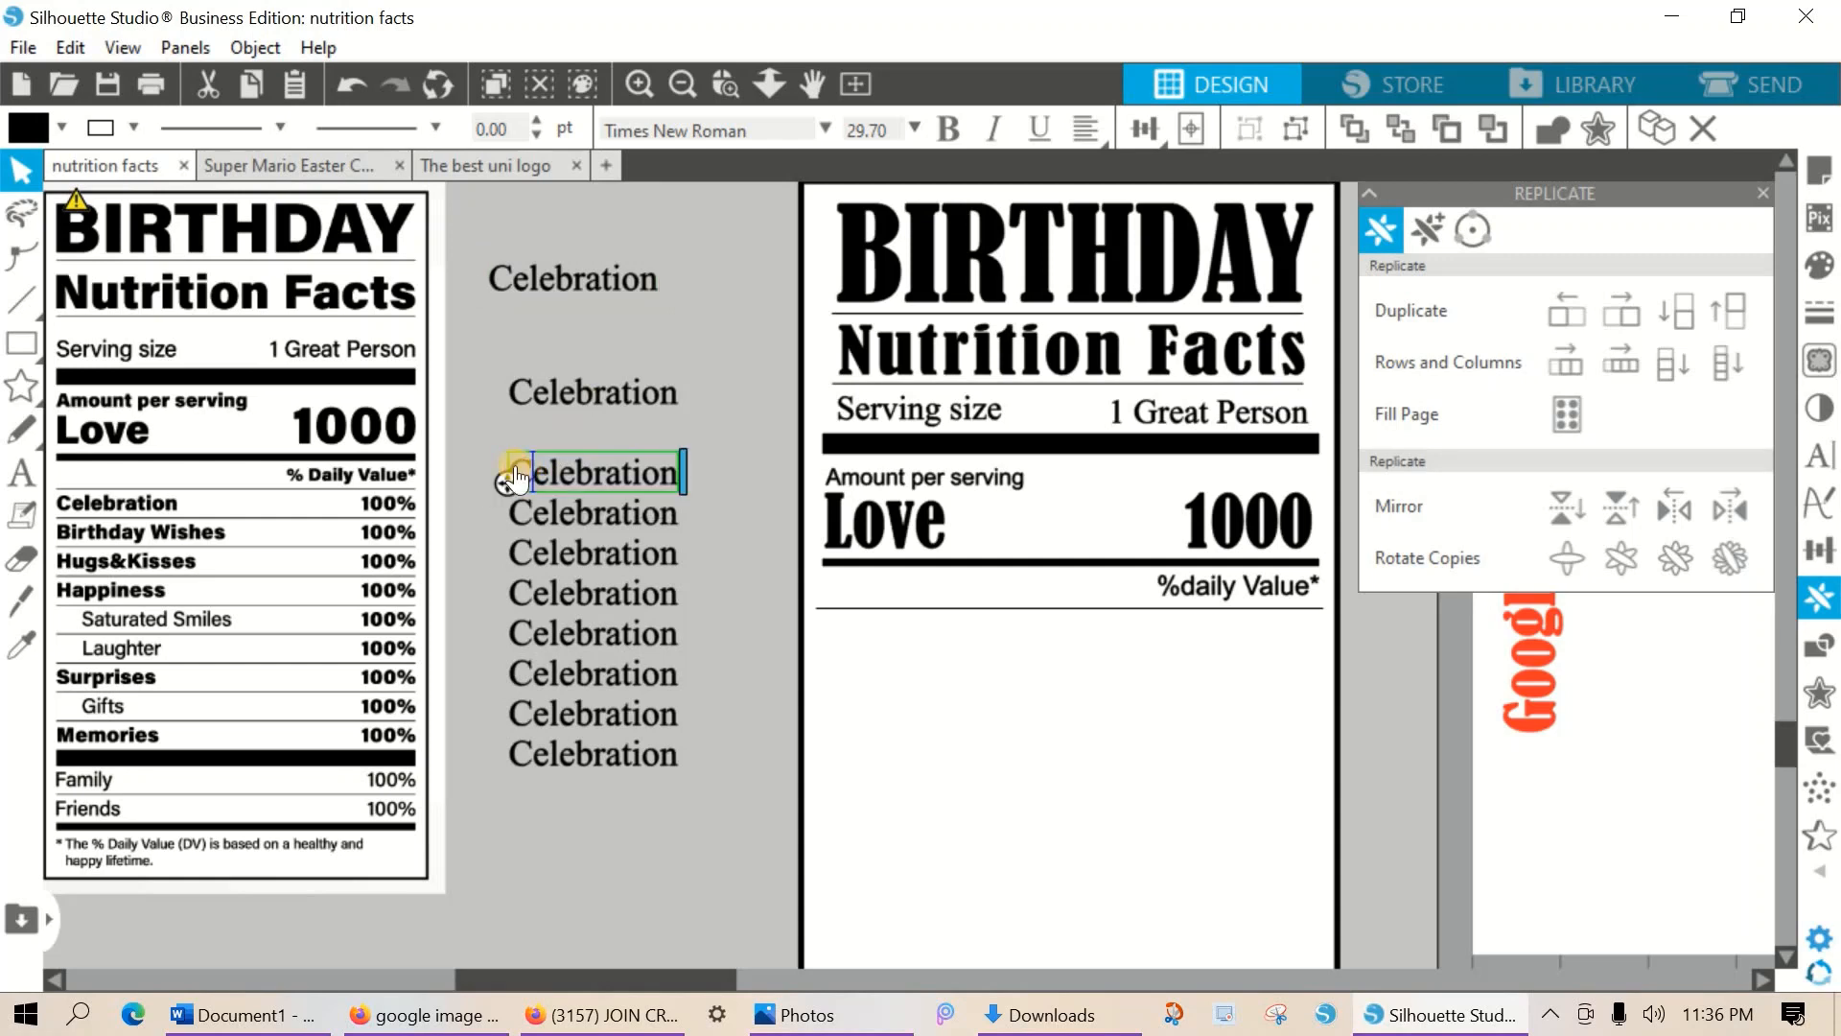
left_click_drag(608, 463, 671, 473)
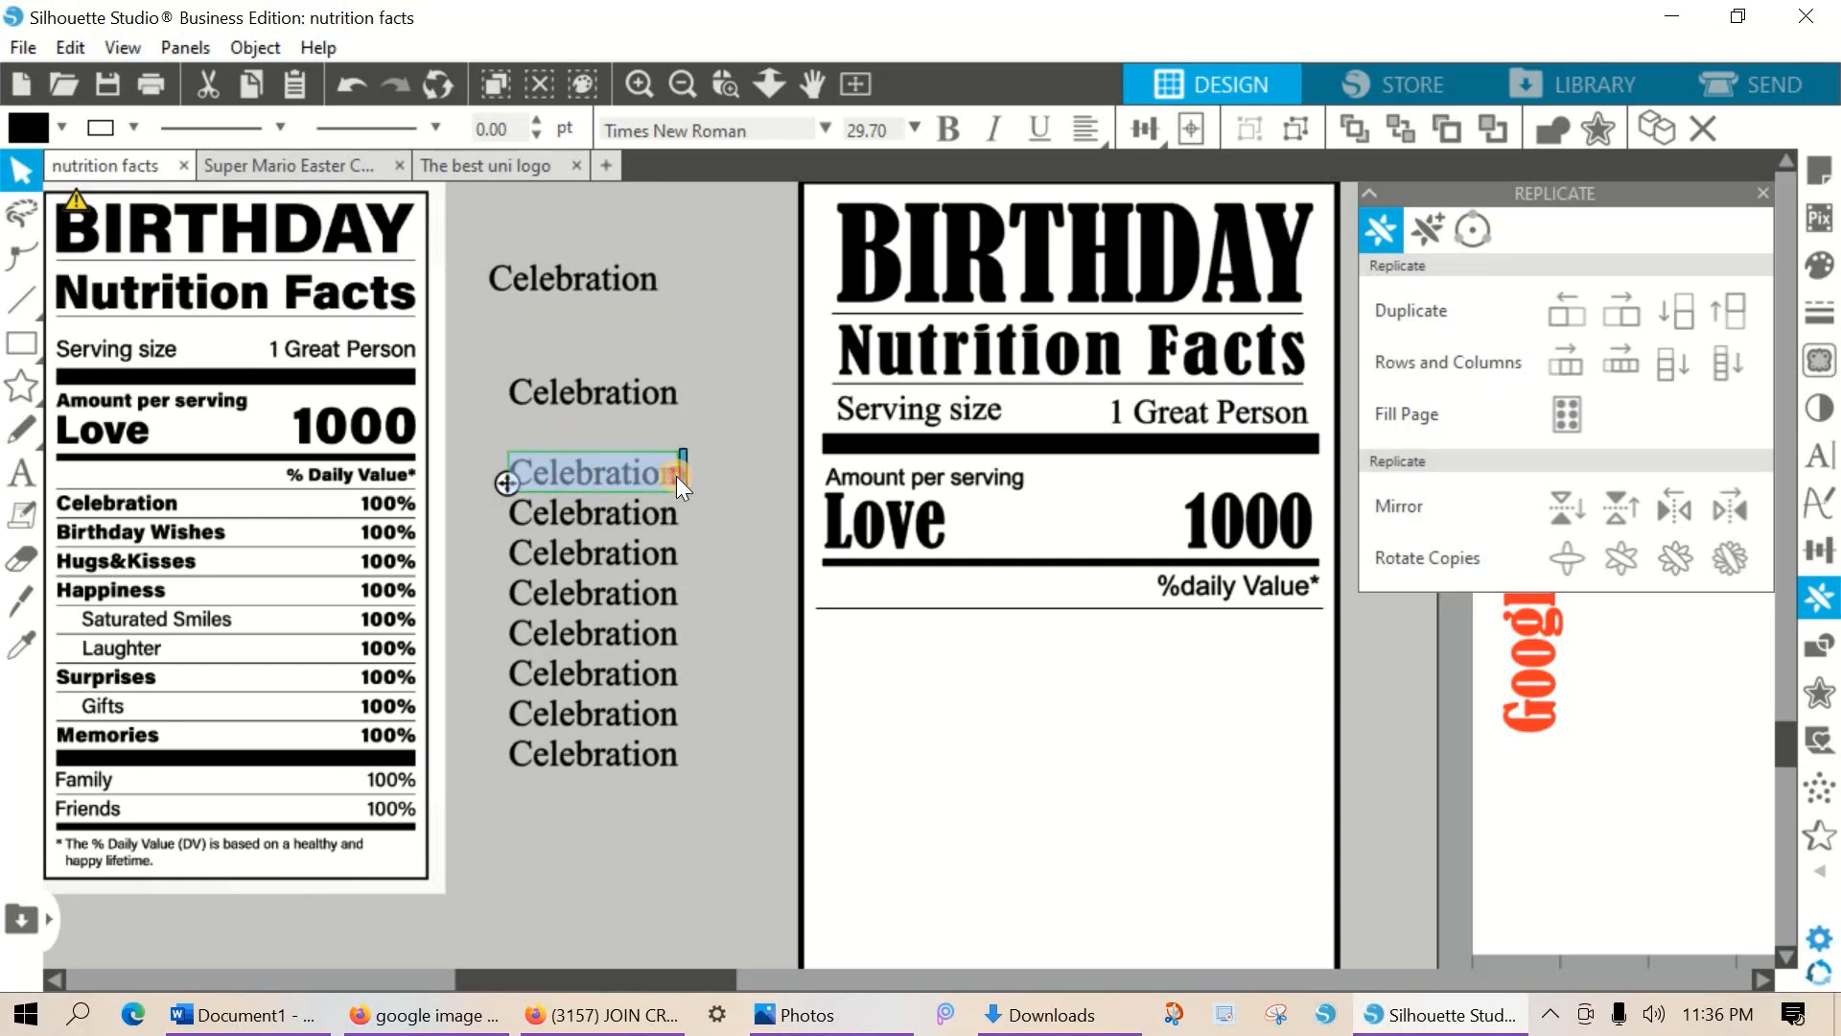
type("Bir")
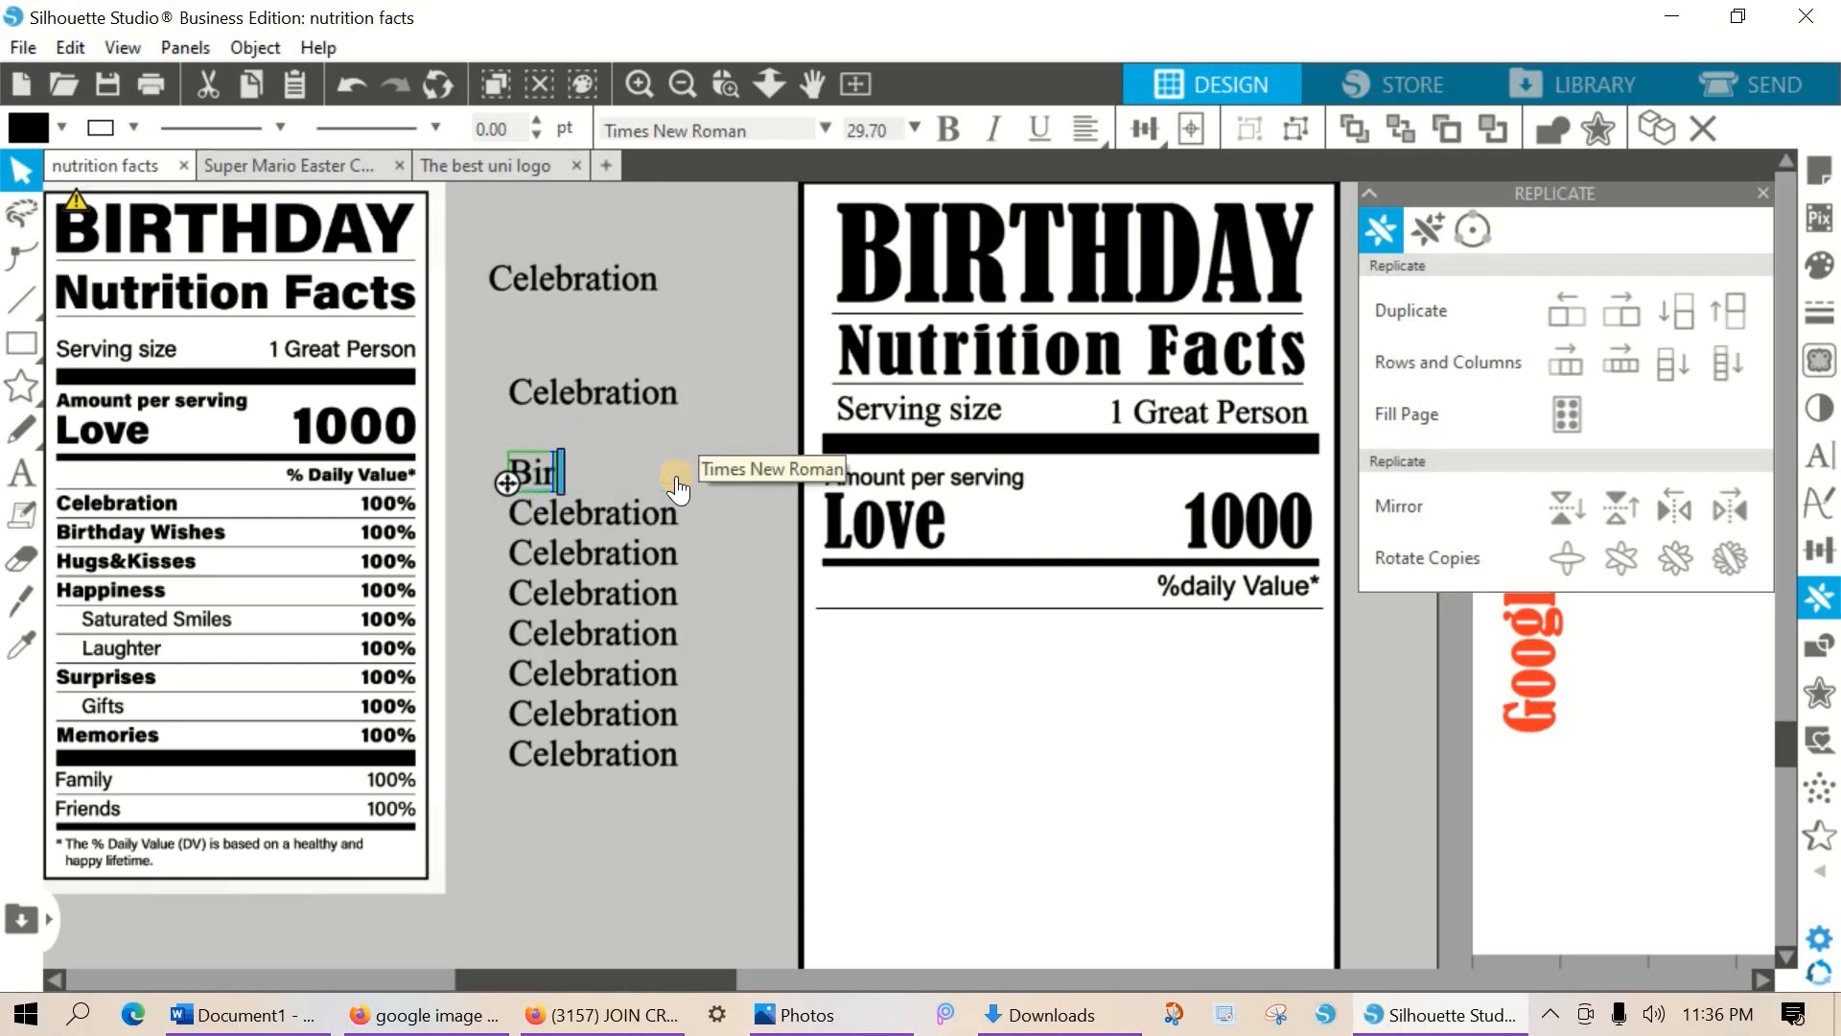
type("thday Wishes")
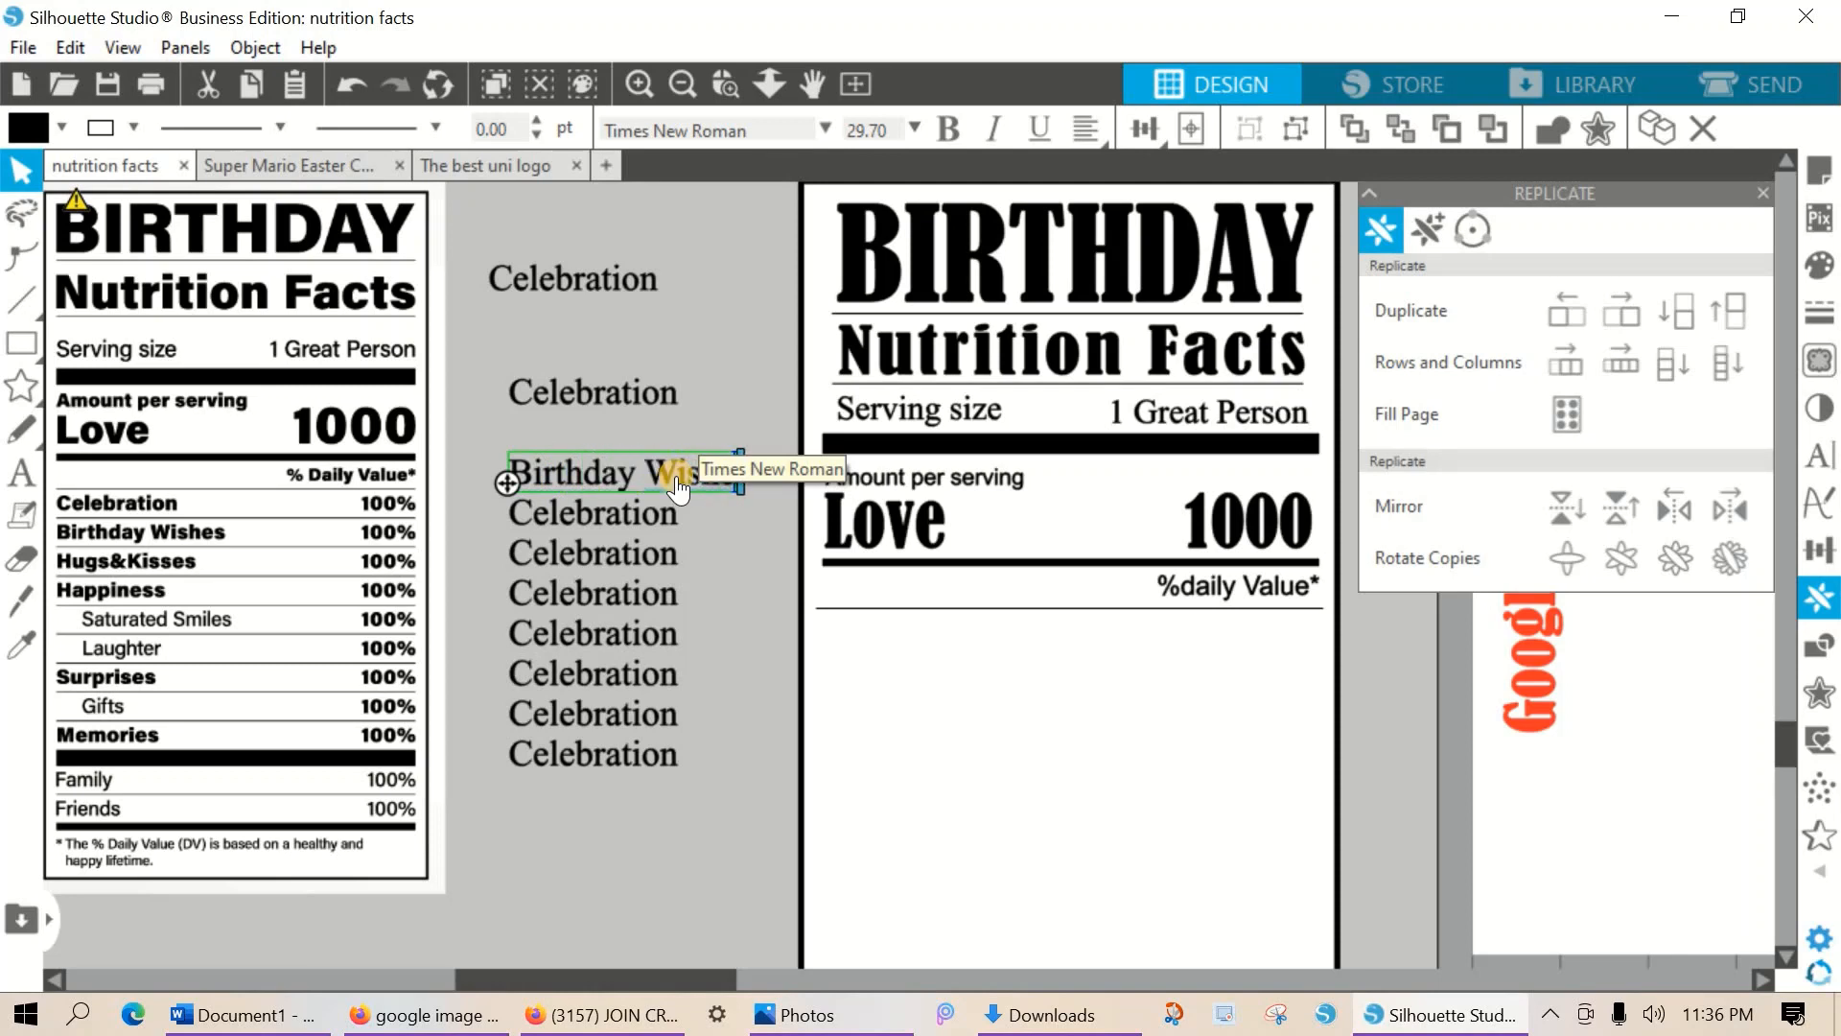
Replace the "Celebration" copy directly below "Birthday Wishes" with the text "Hugs & Kisses".
double_click(516, 519)
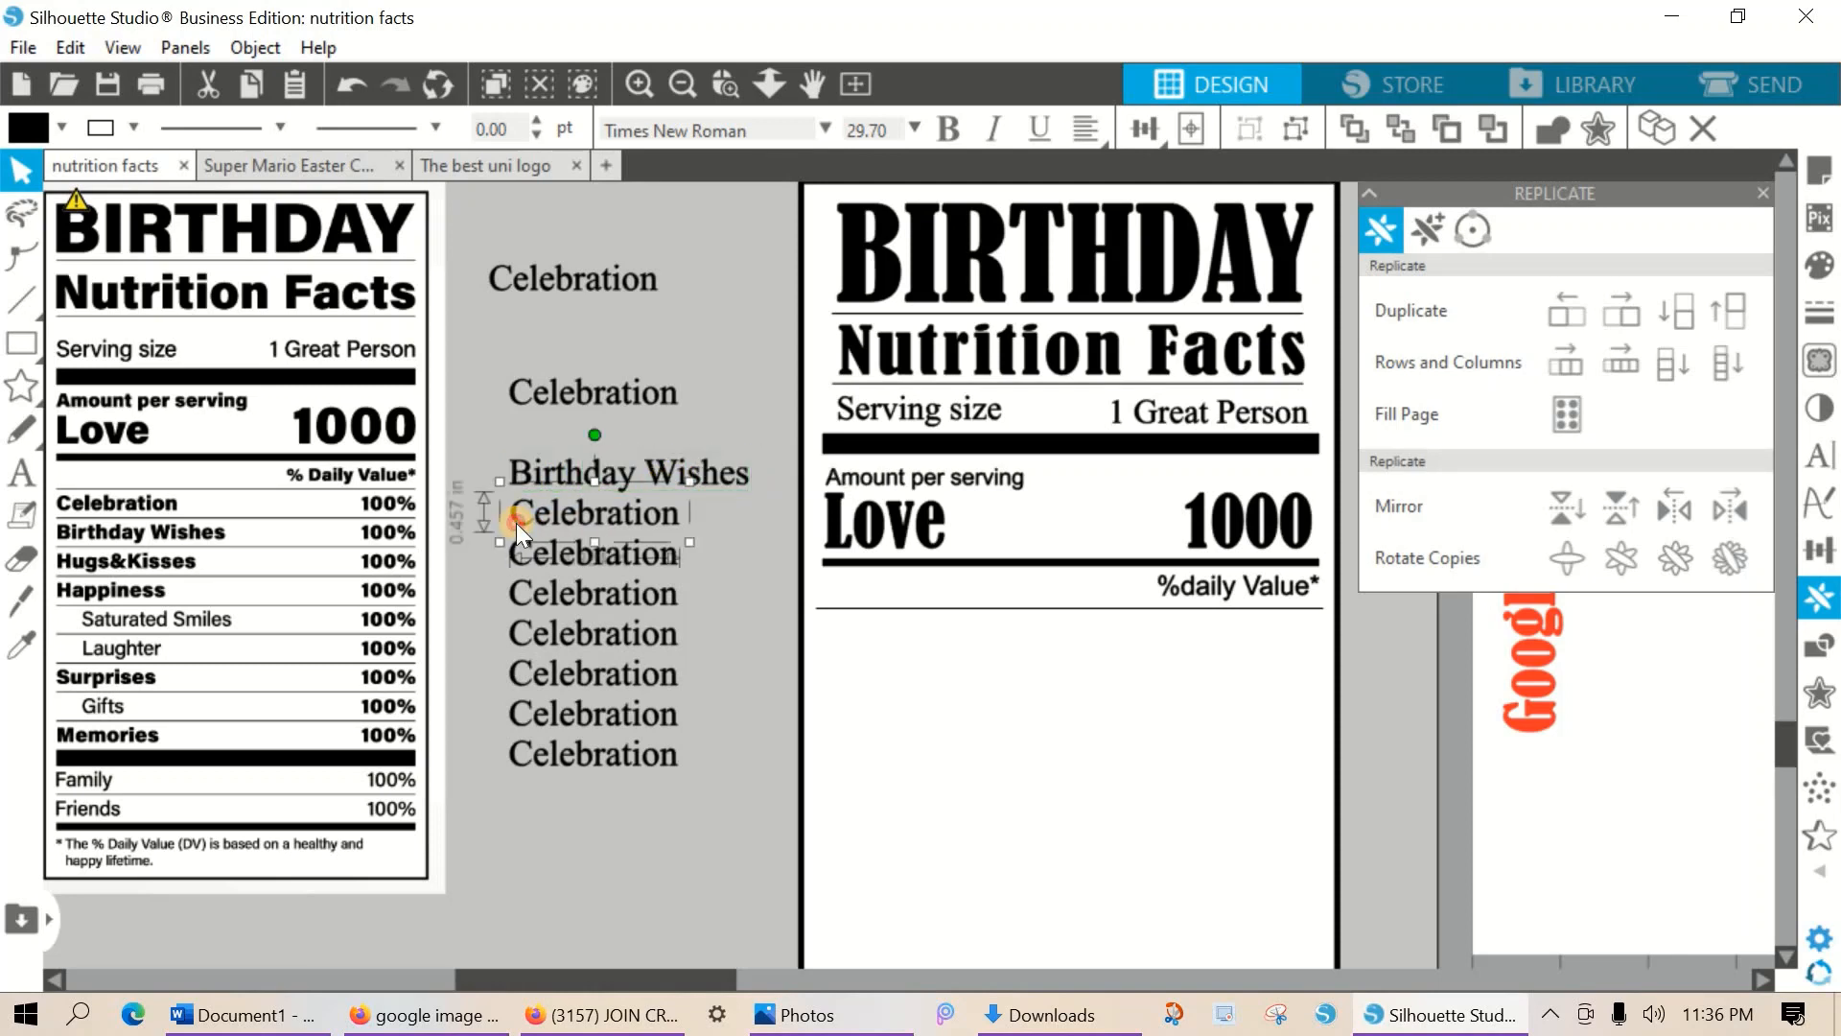
left_click_drag(514, 511, 686, 524)
type("Hugs n")
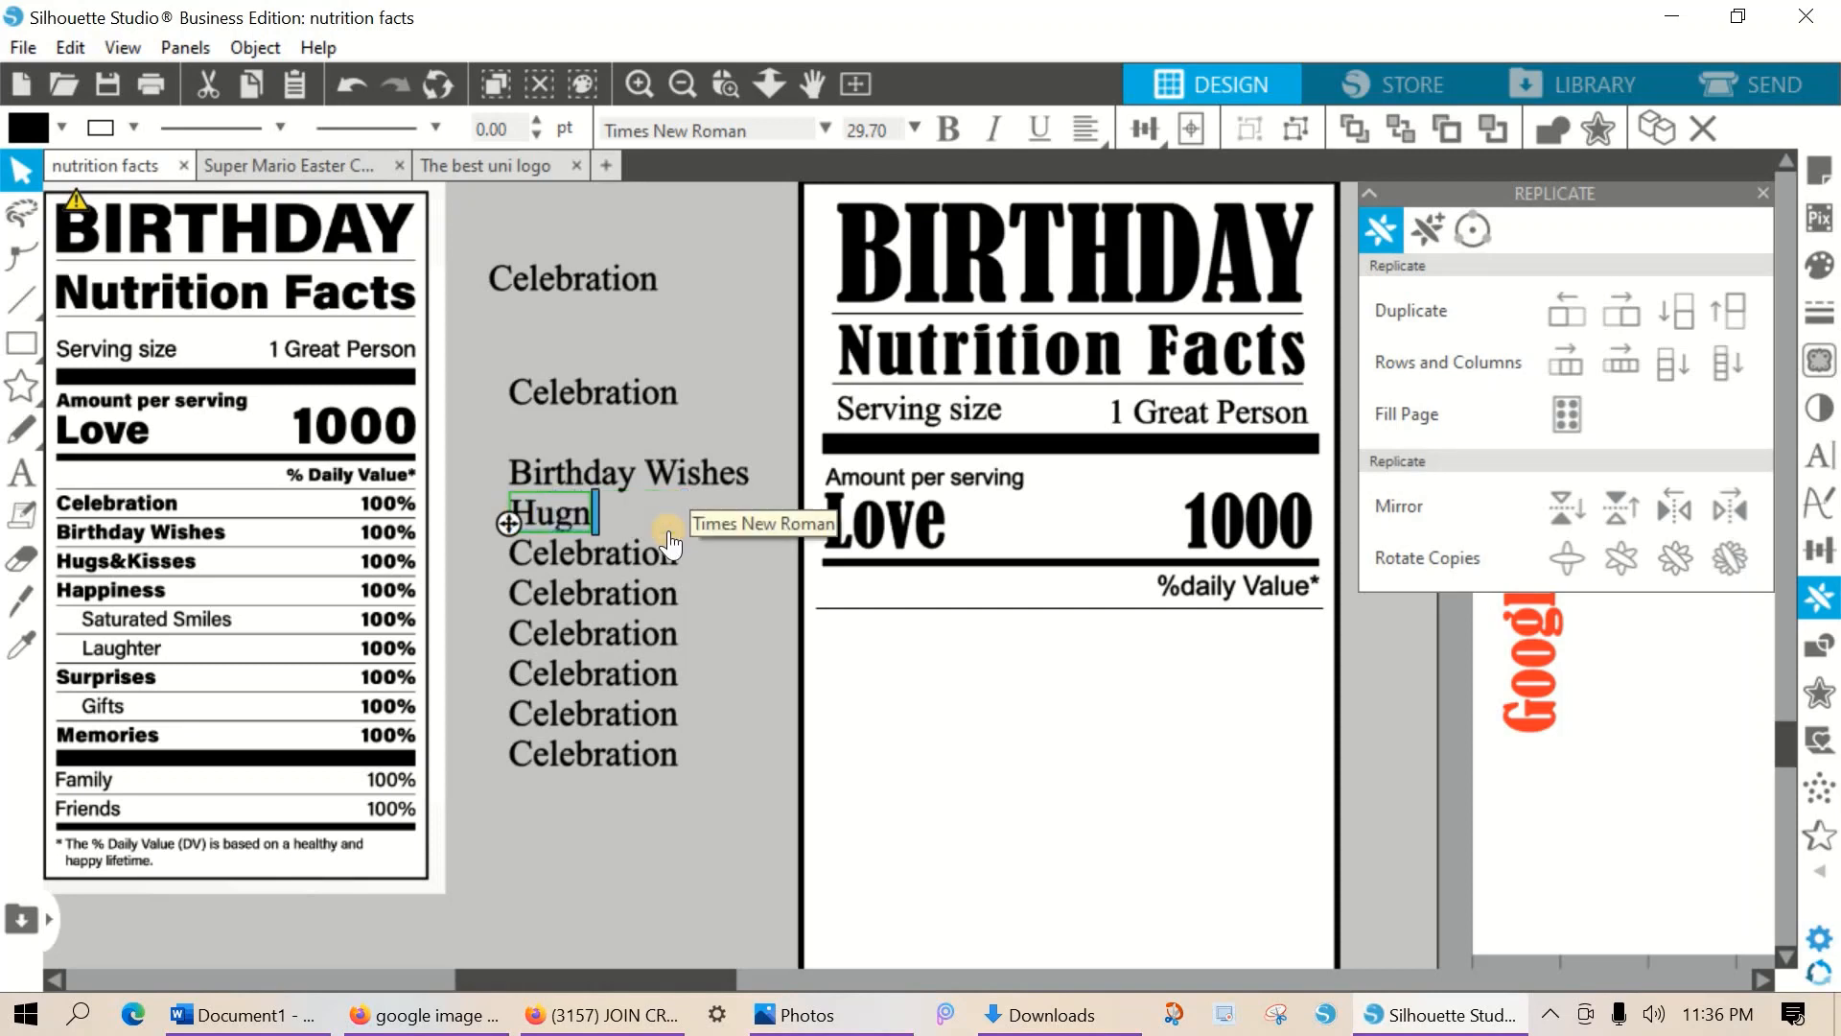
type("& Kissex")
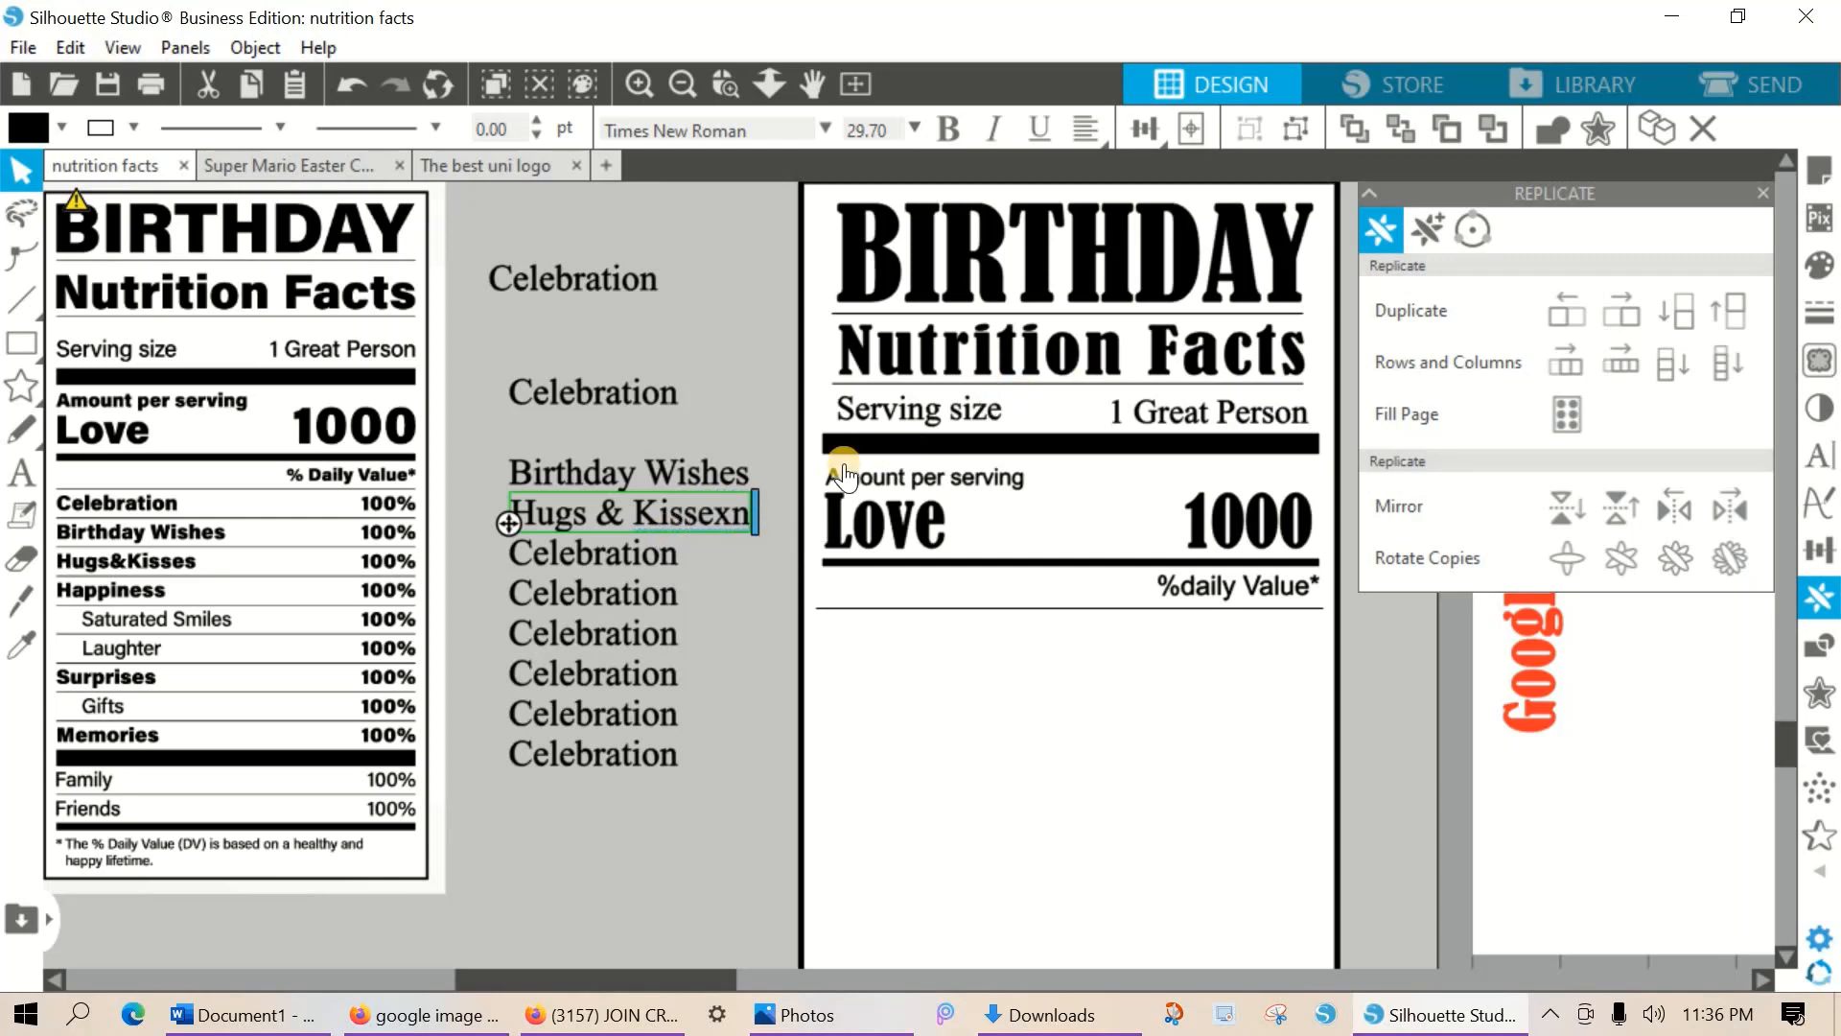
key("Delete")
key("BackSpace")
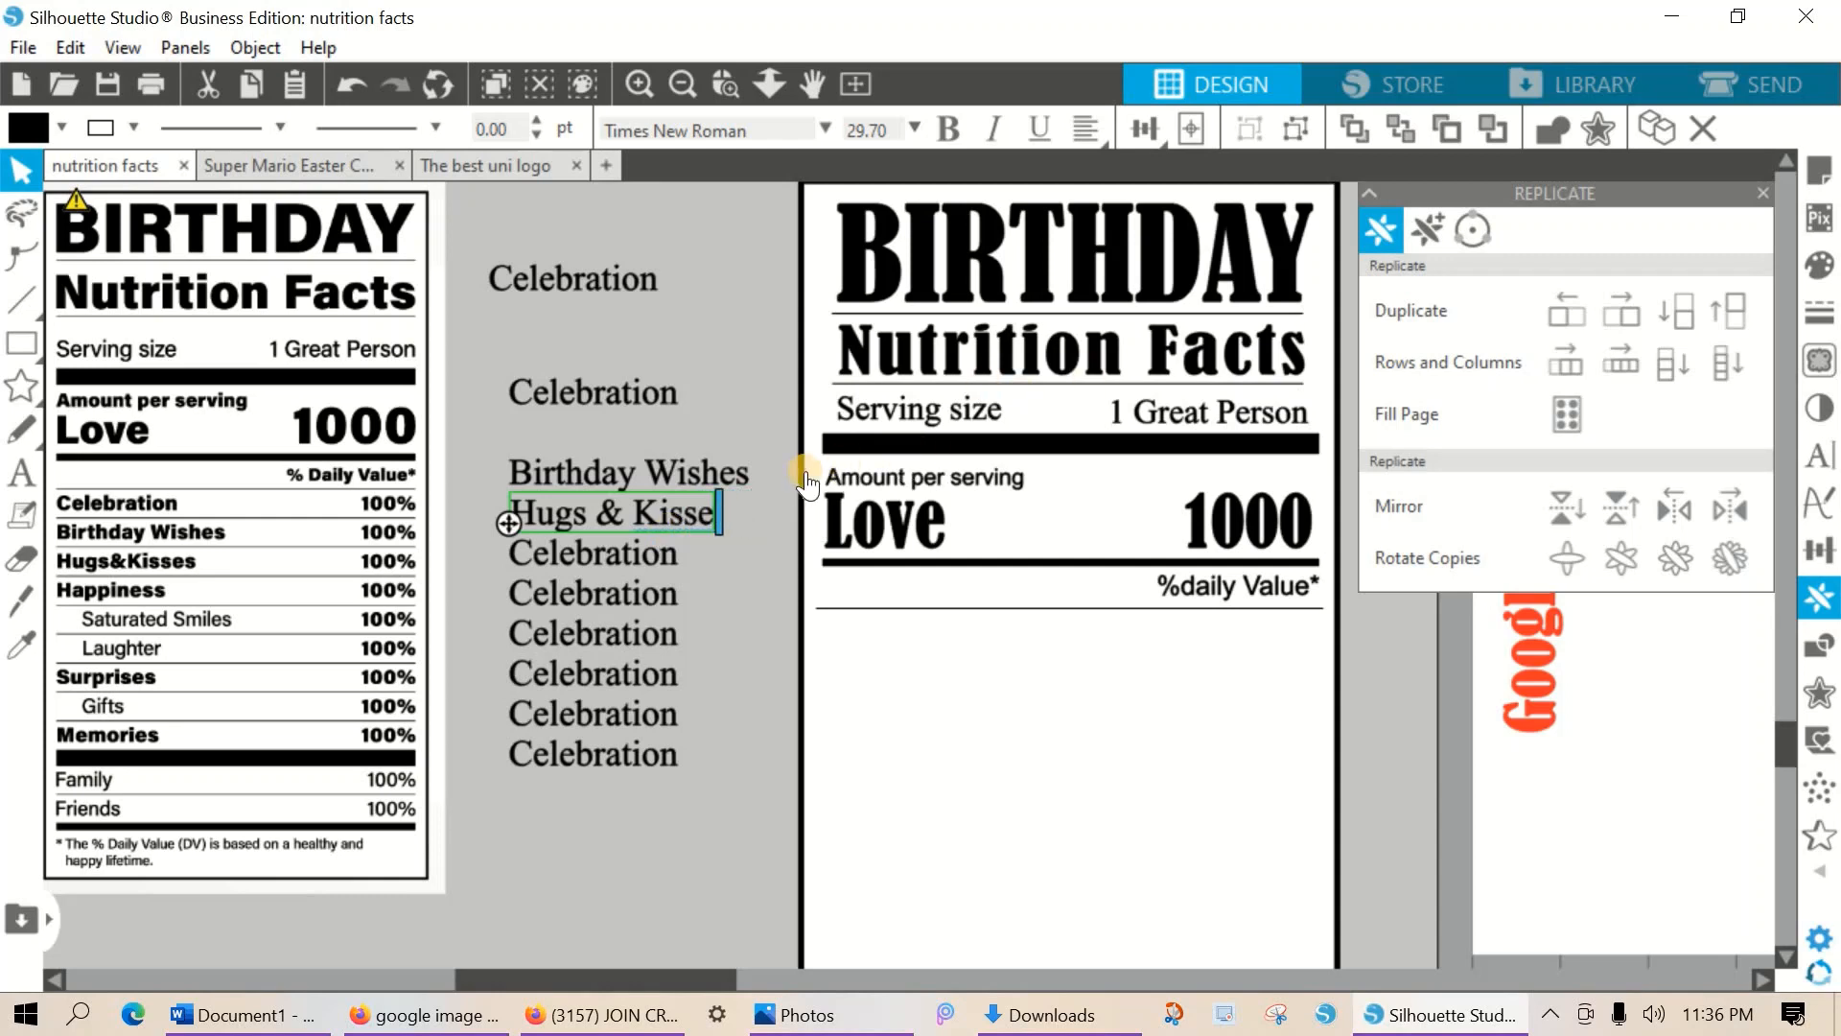
type("s")
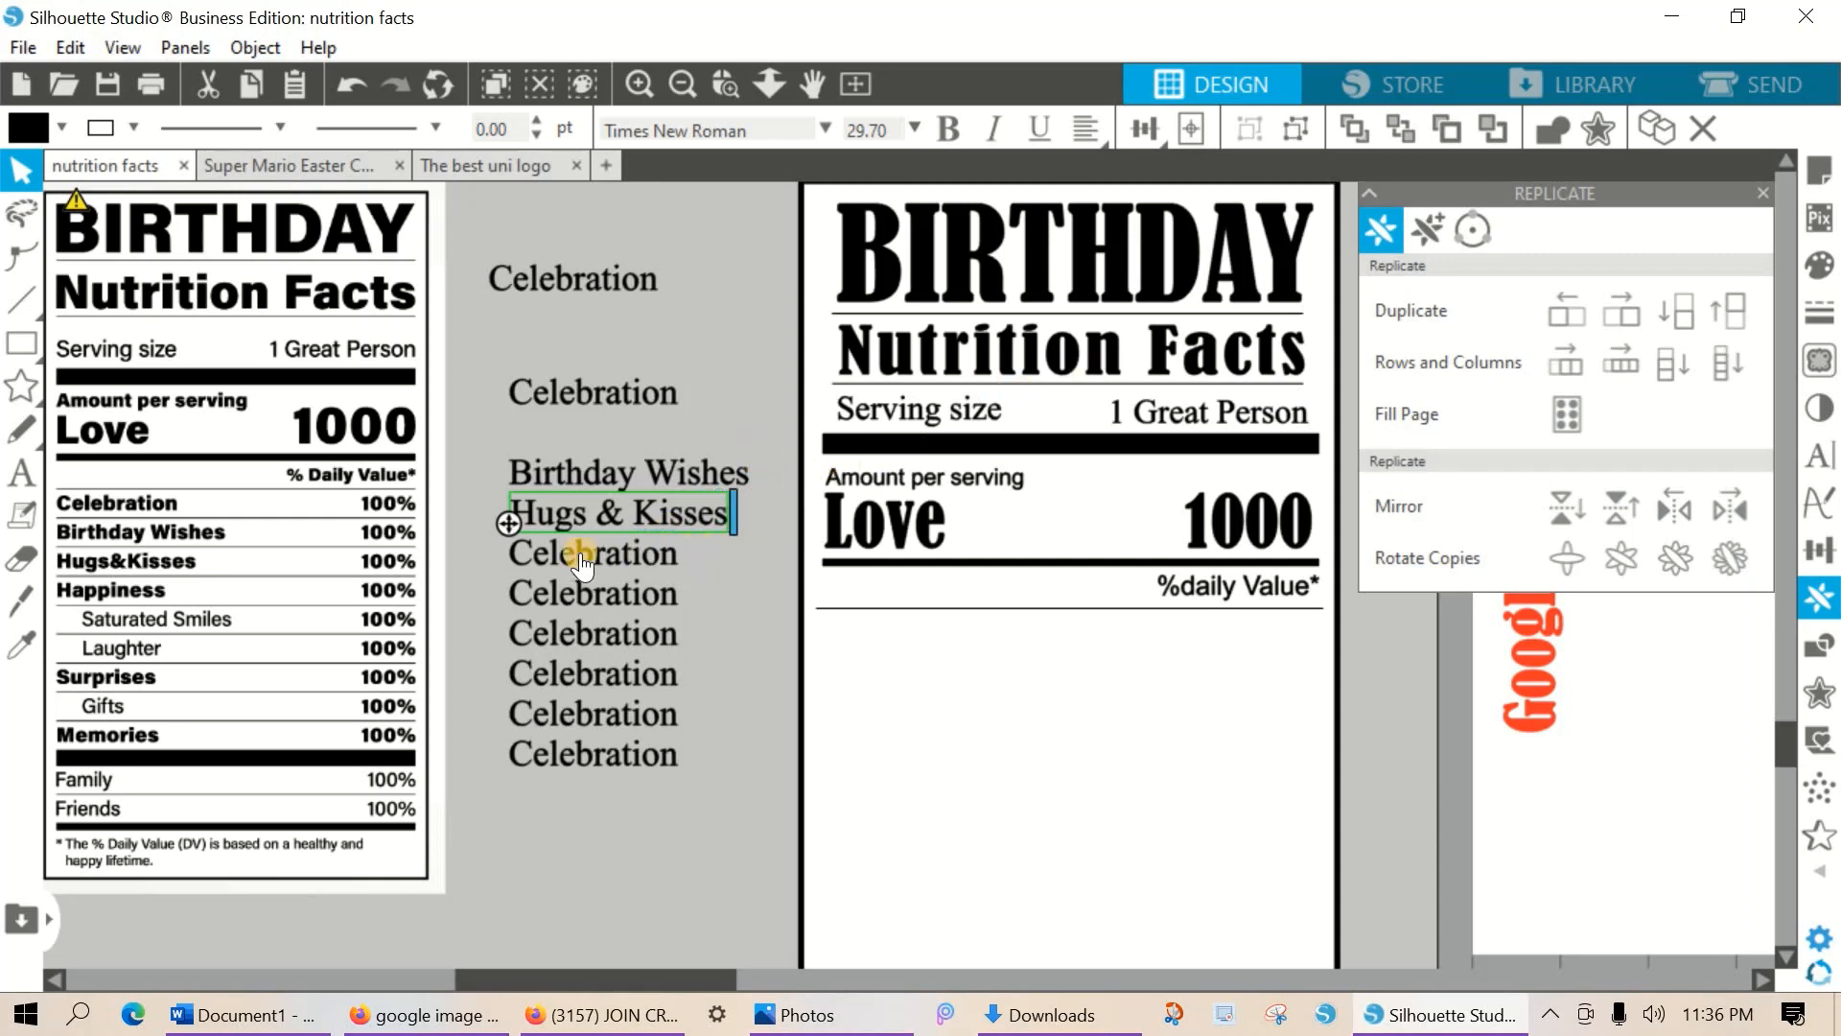
Replace the "Celebration" copy directly below "Hugs & Kisses" with the text "Happiness".
double_click(515, 557)
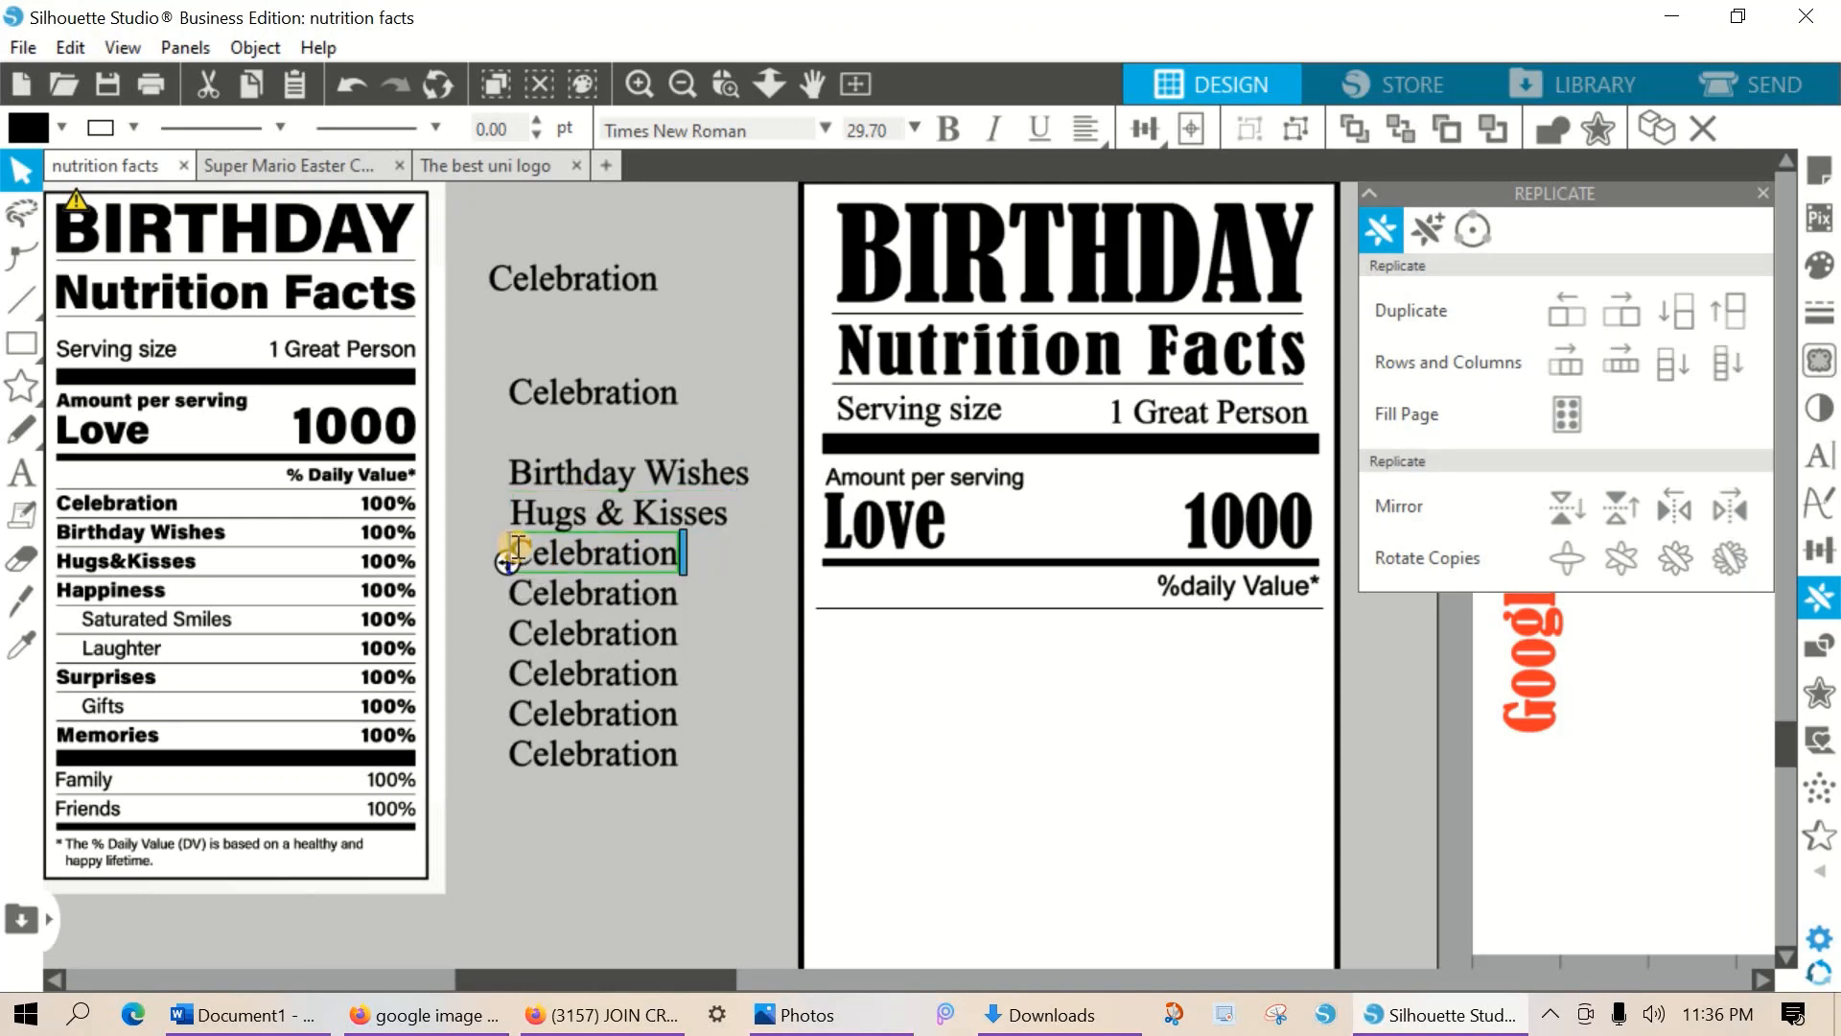
left_click_drag(517, 551, 677, 550)
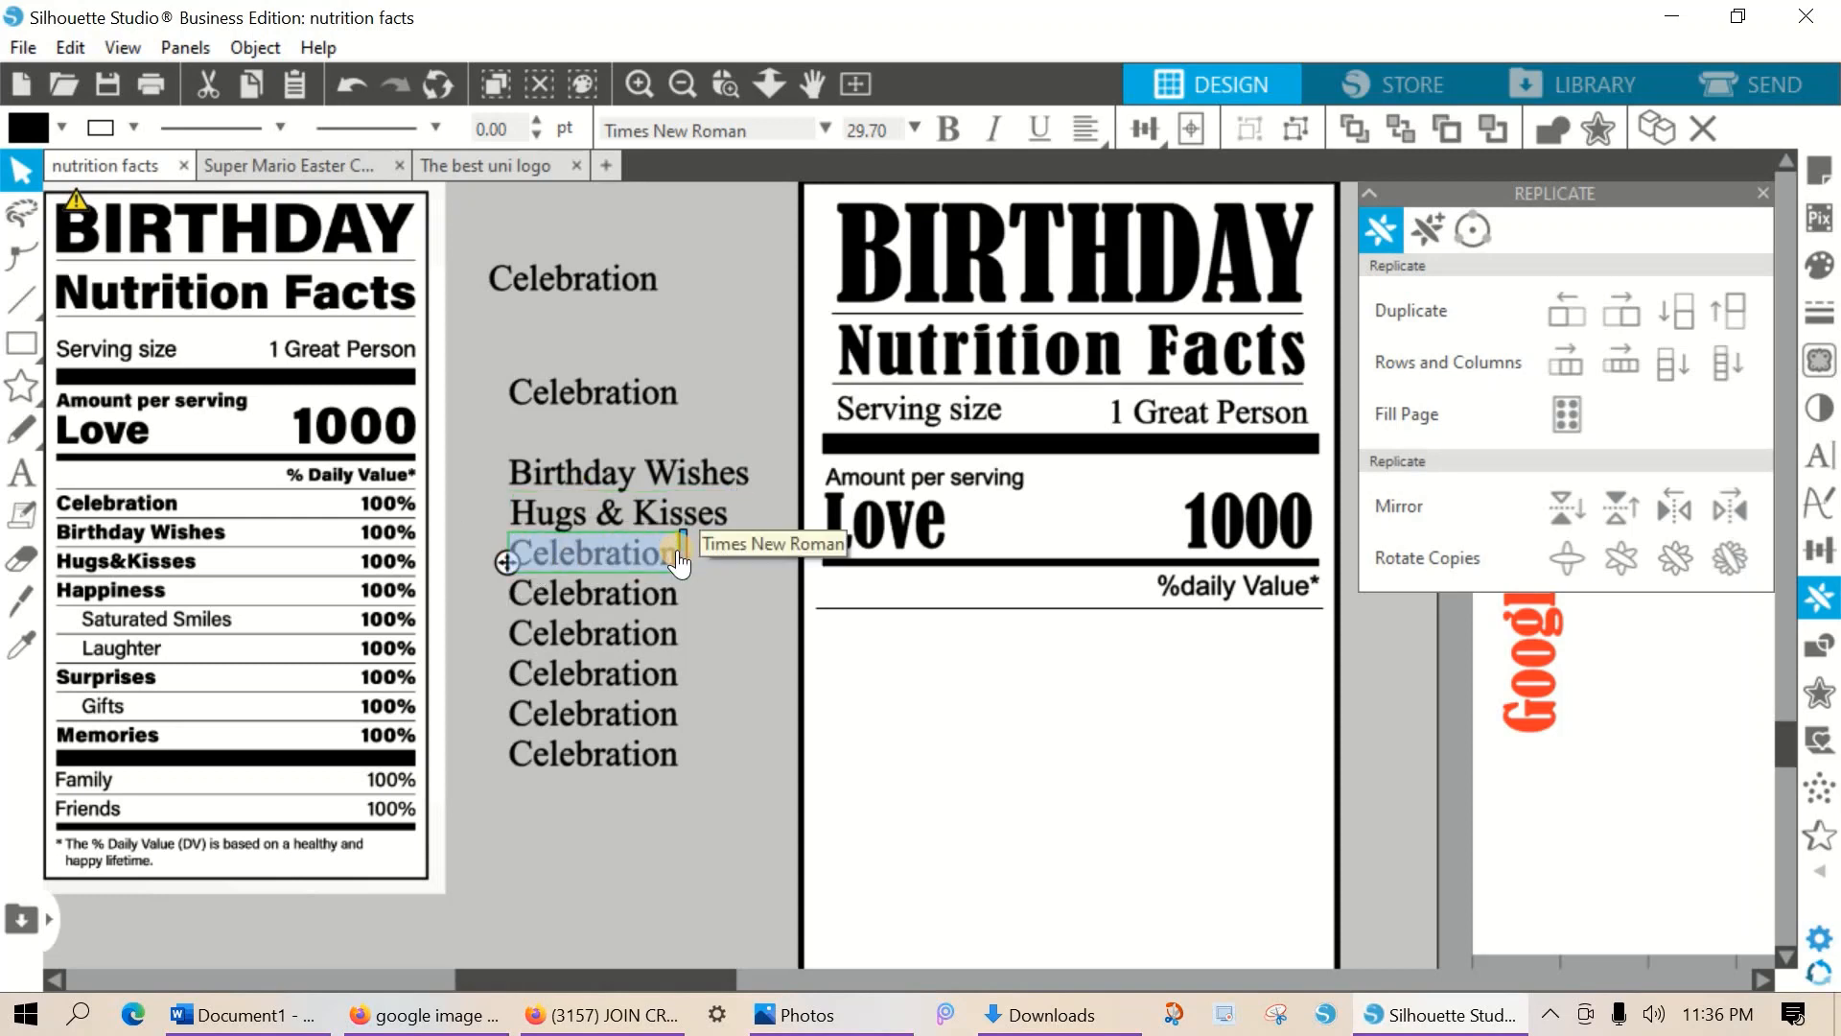
type("Happ")
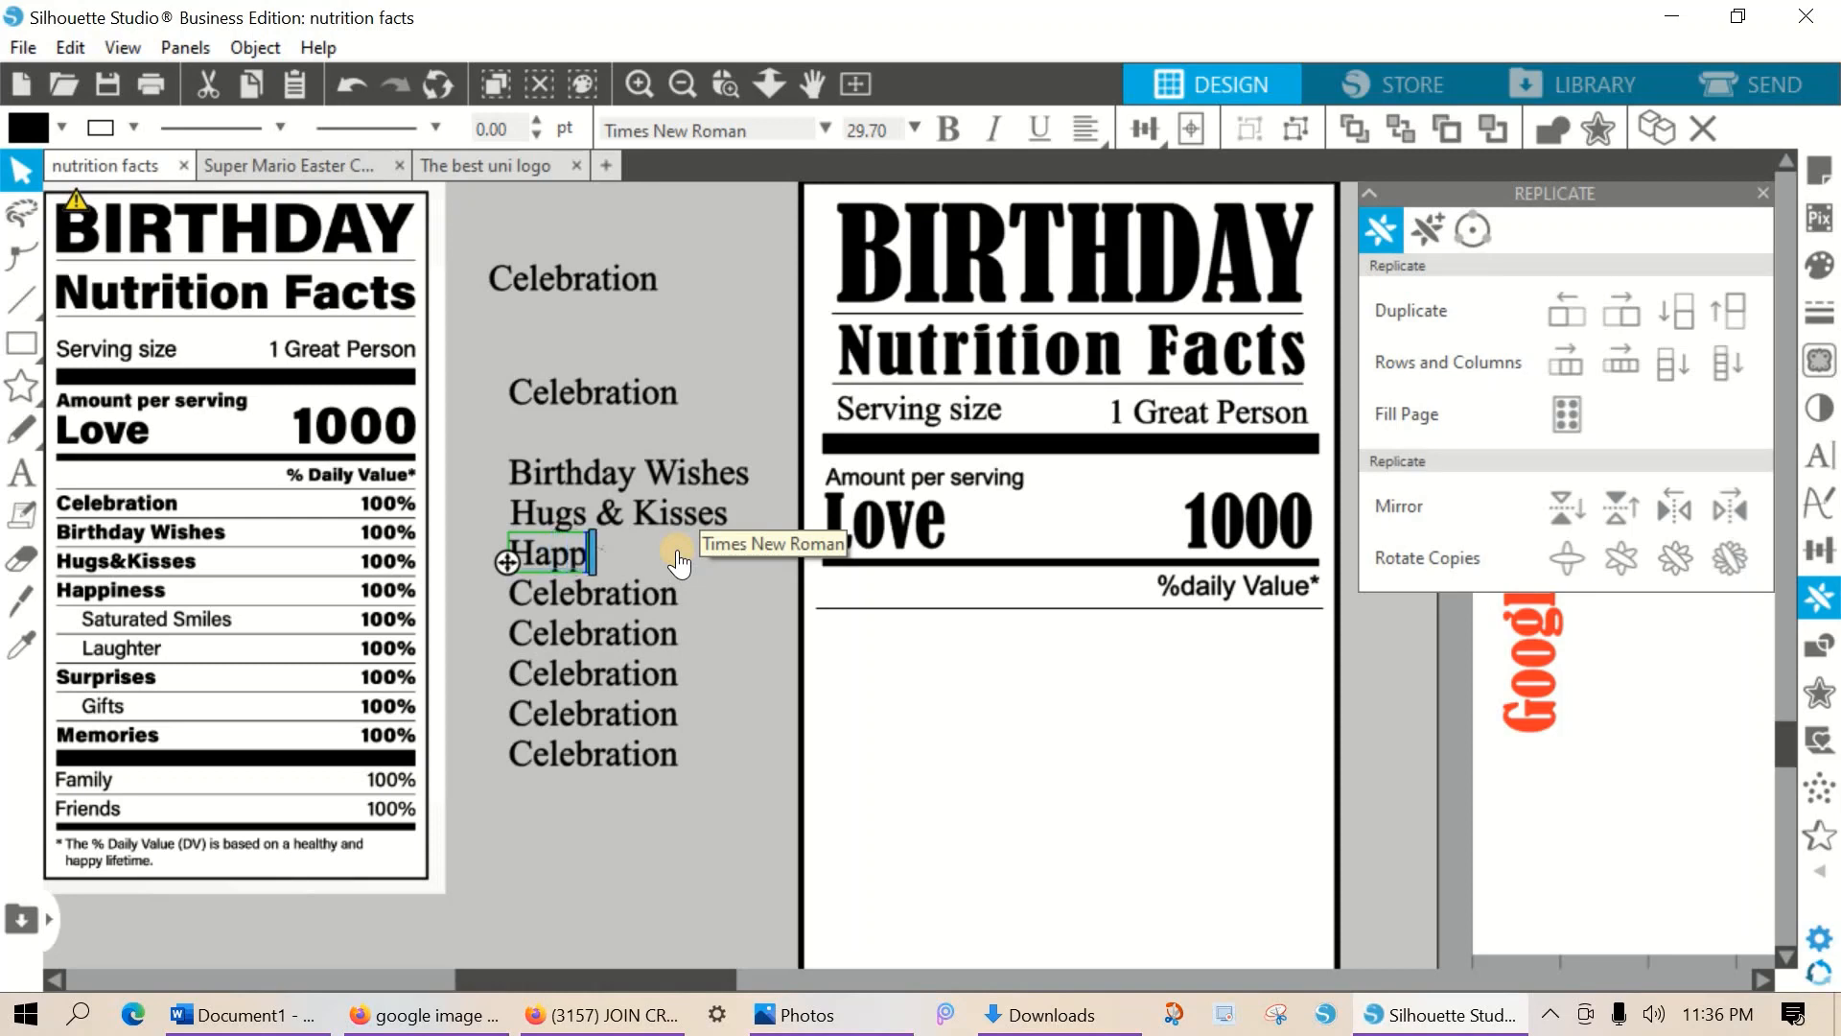
type("iness")
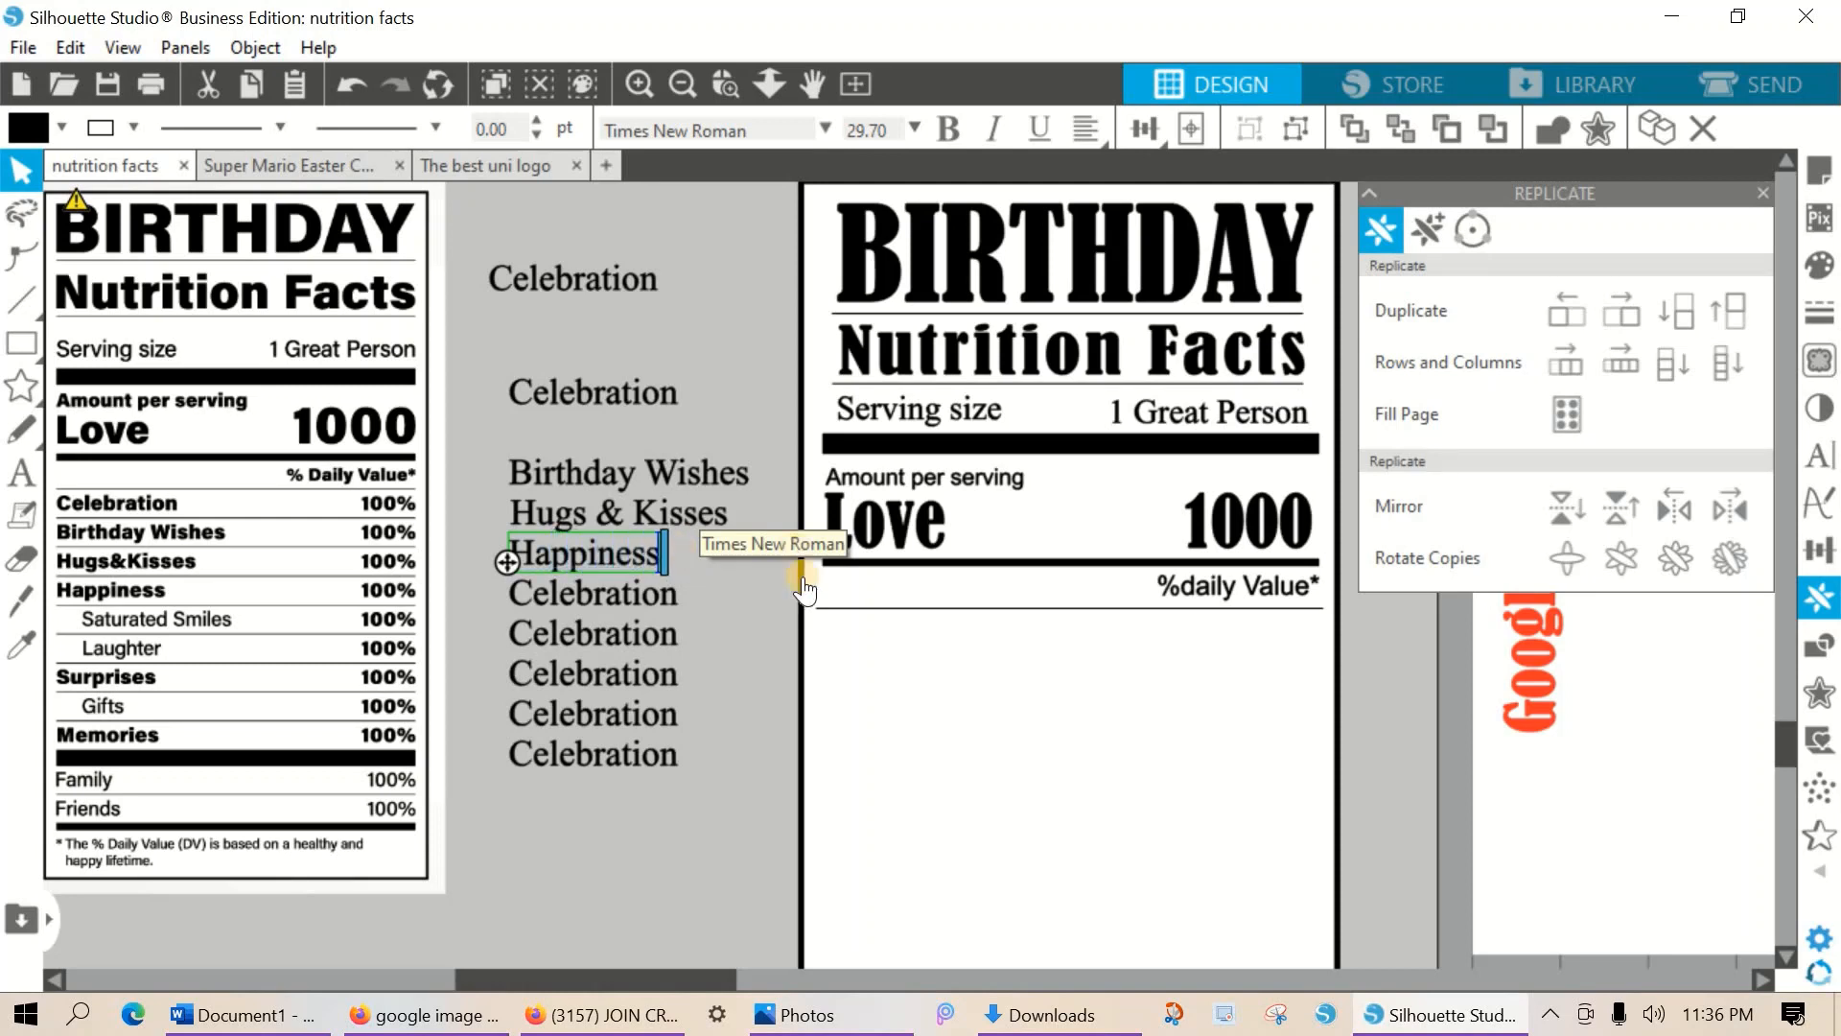
Replace the "Celebration" copy directly below "Happiness" with the text "Saturated Smiles", correcting any typing errors.
double_click(676, 589)
left_click_drag(676, 595, 493, 568)
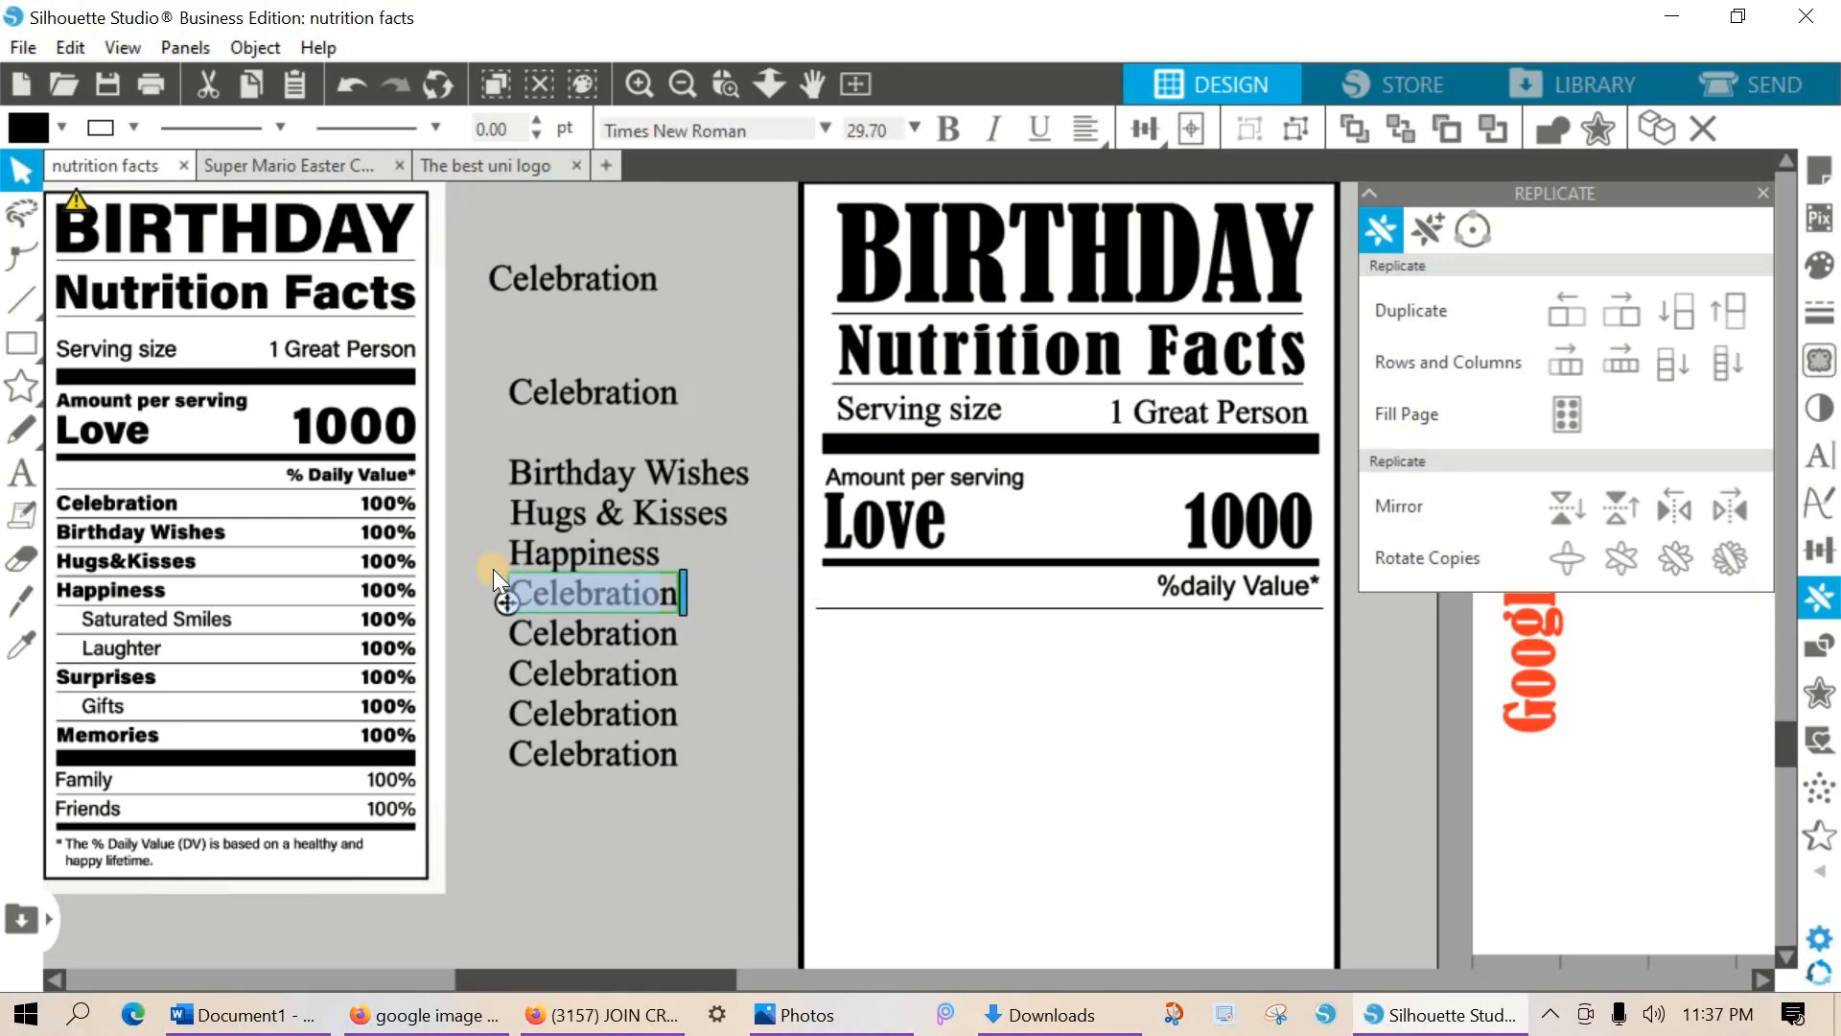
type("Saturate ")
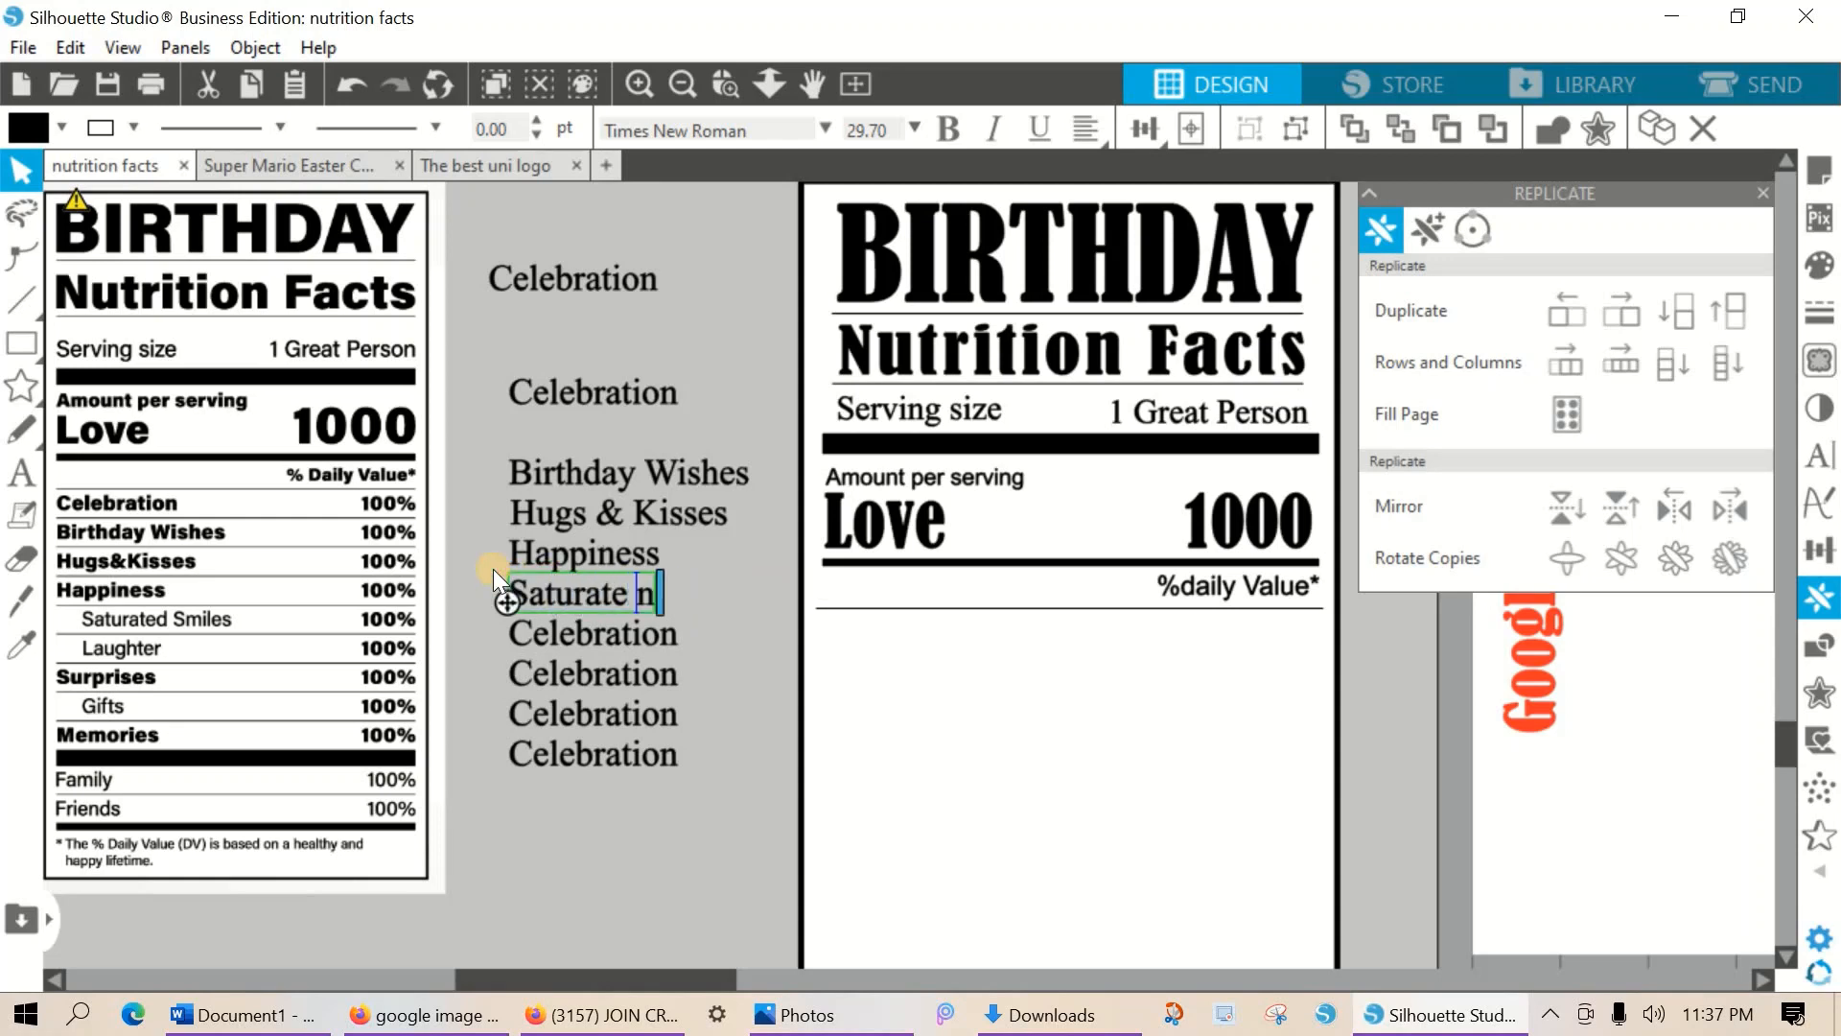
type("Ami")
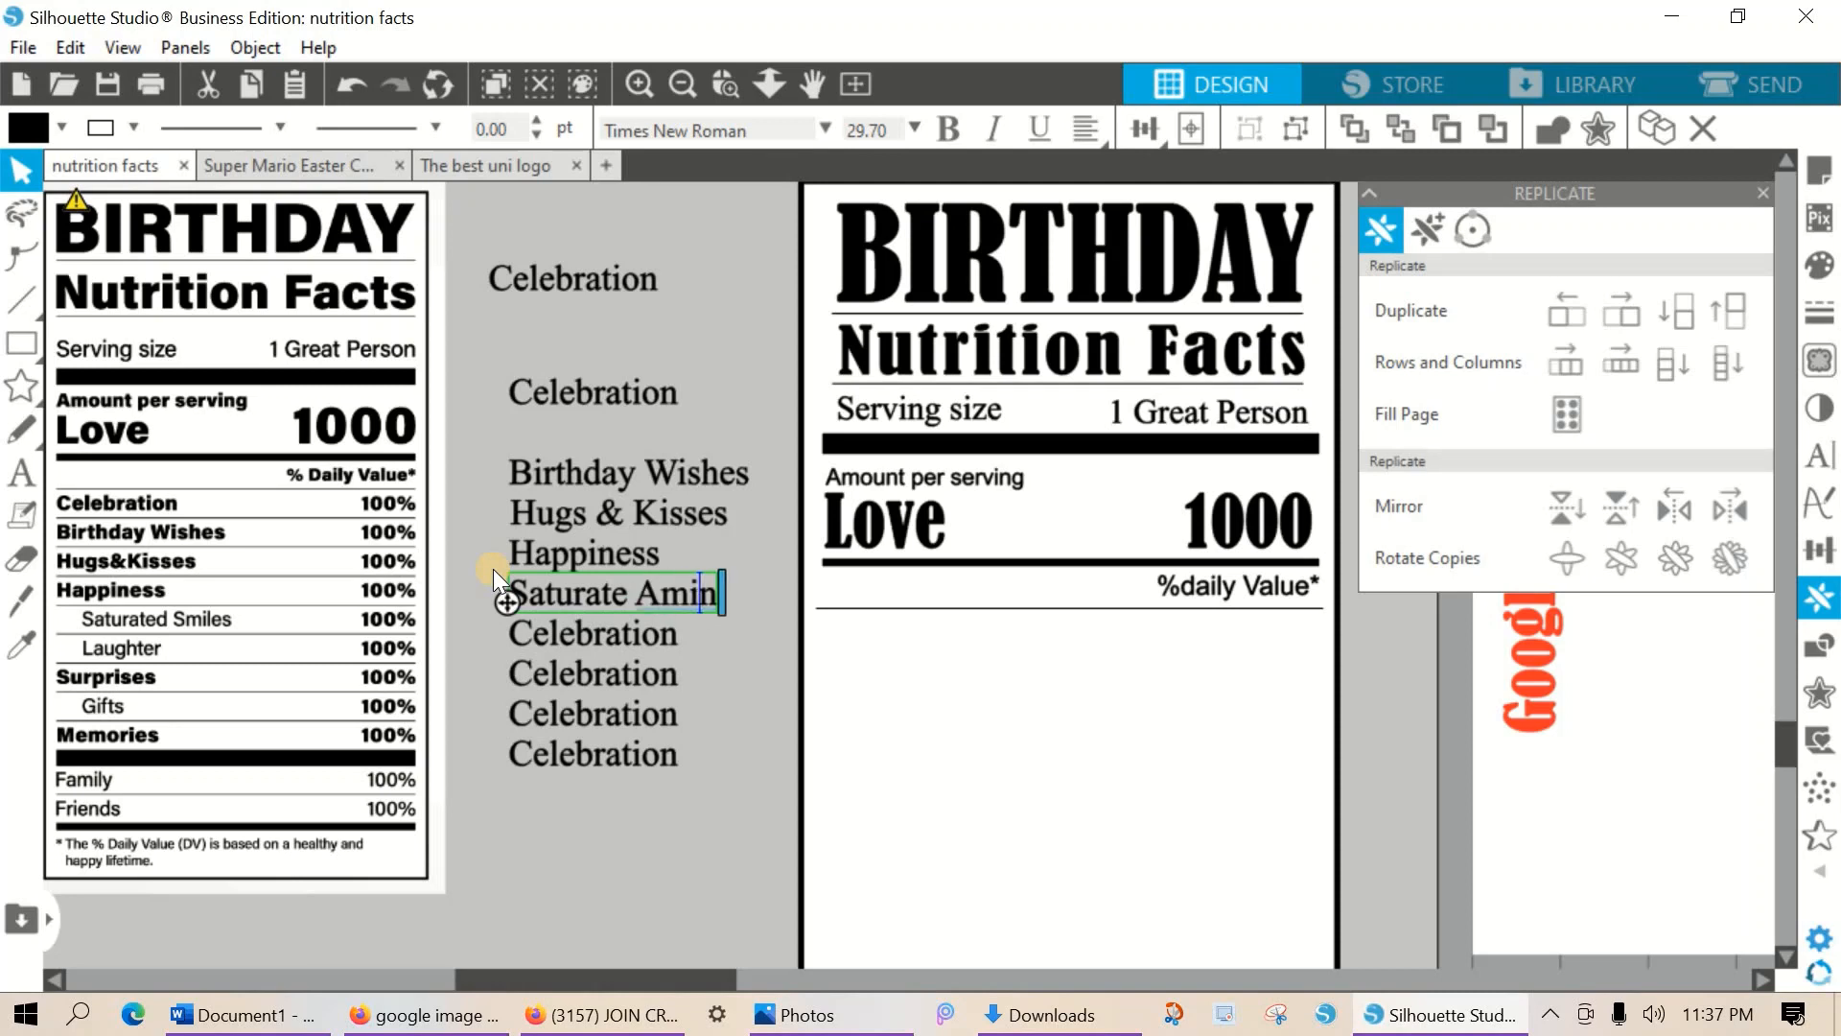
type("les")
key("Delete")
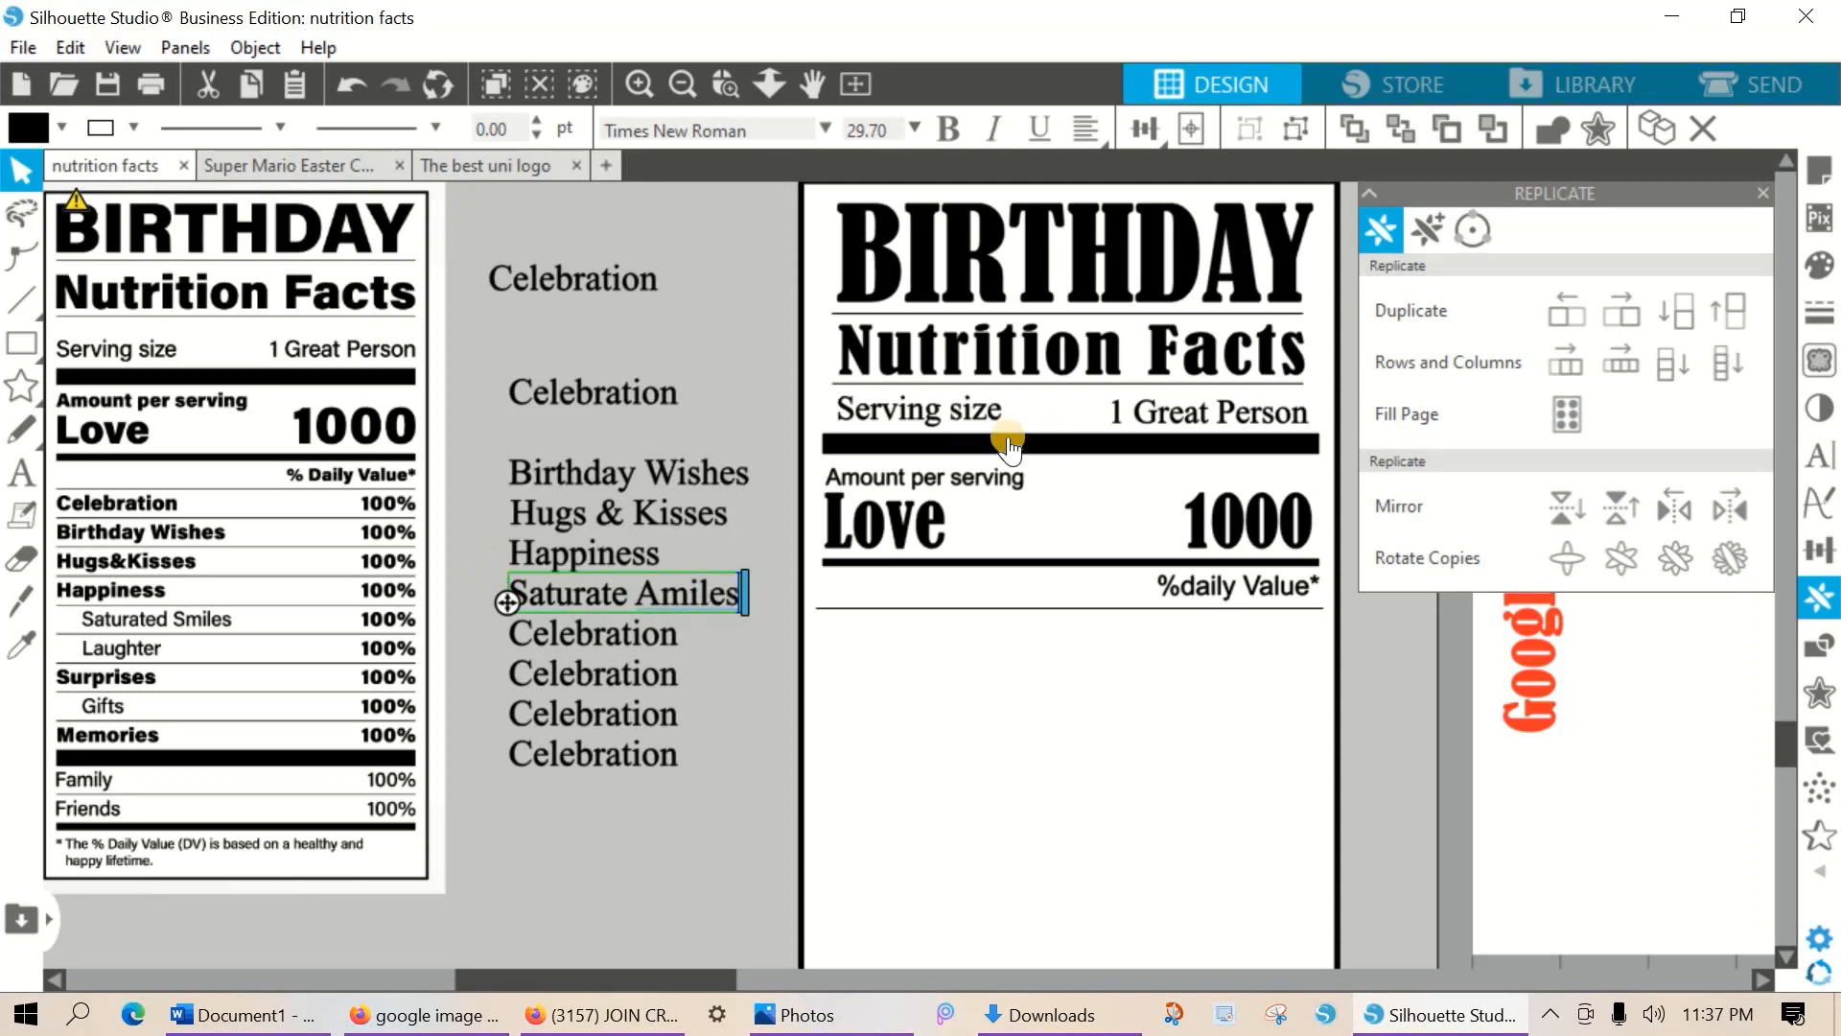
left_click(658, 592)
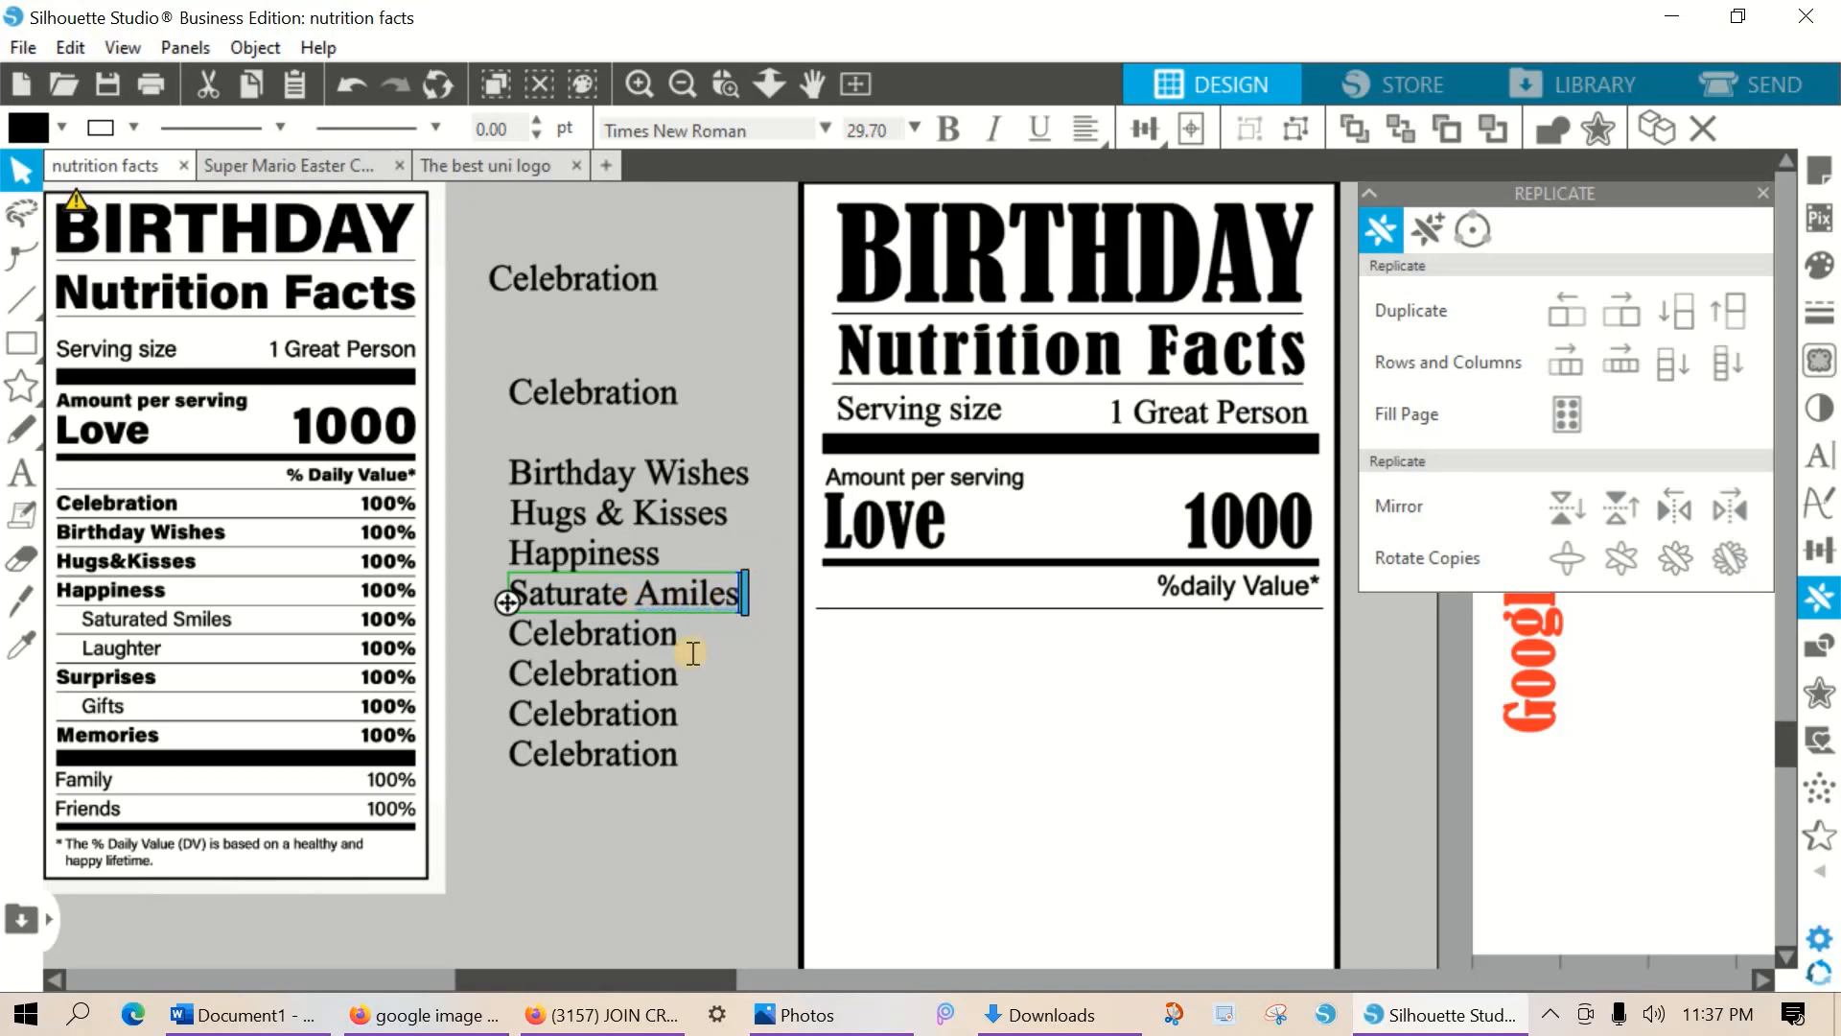
key("Escape")
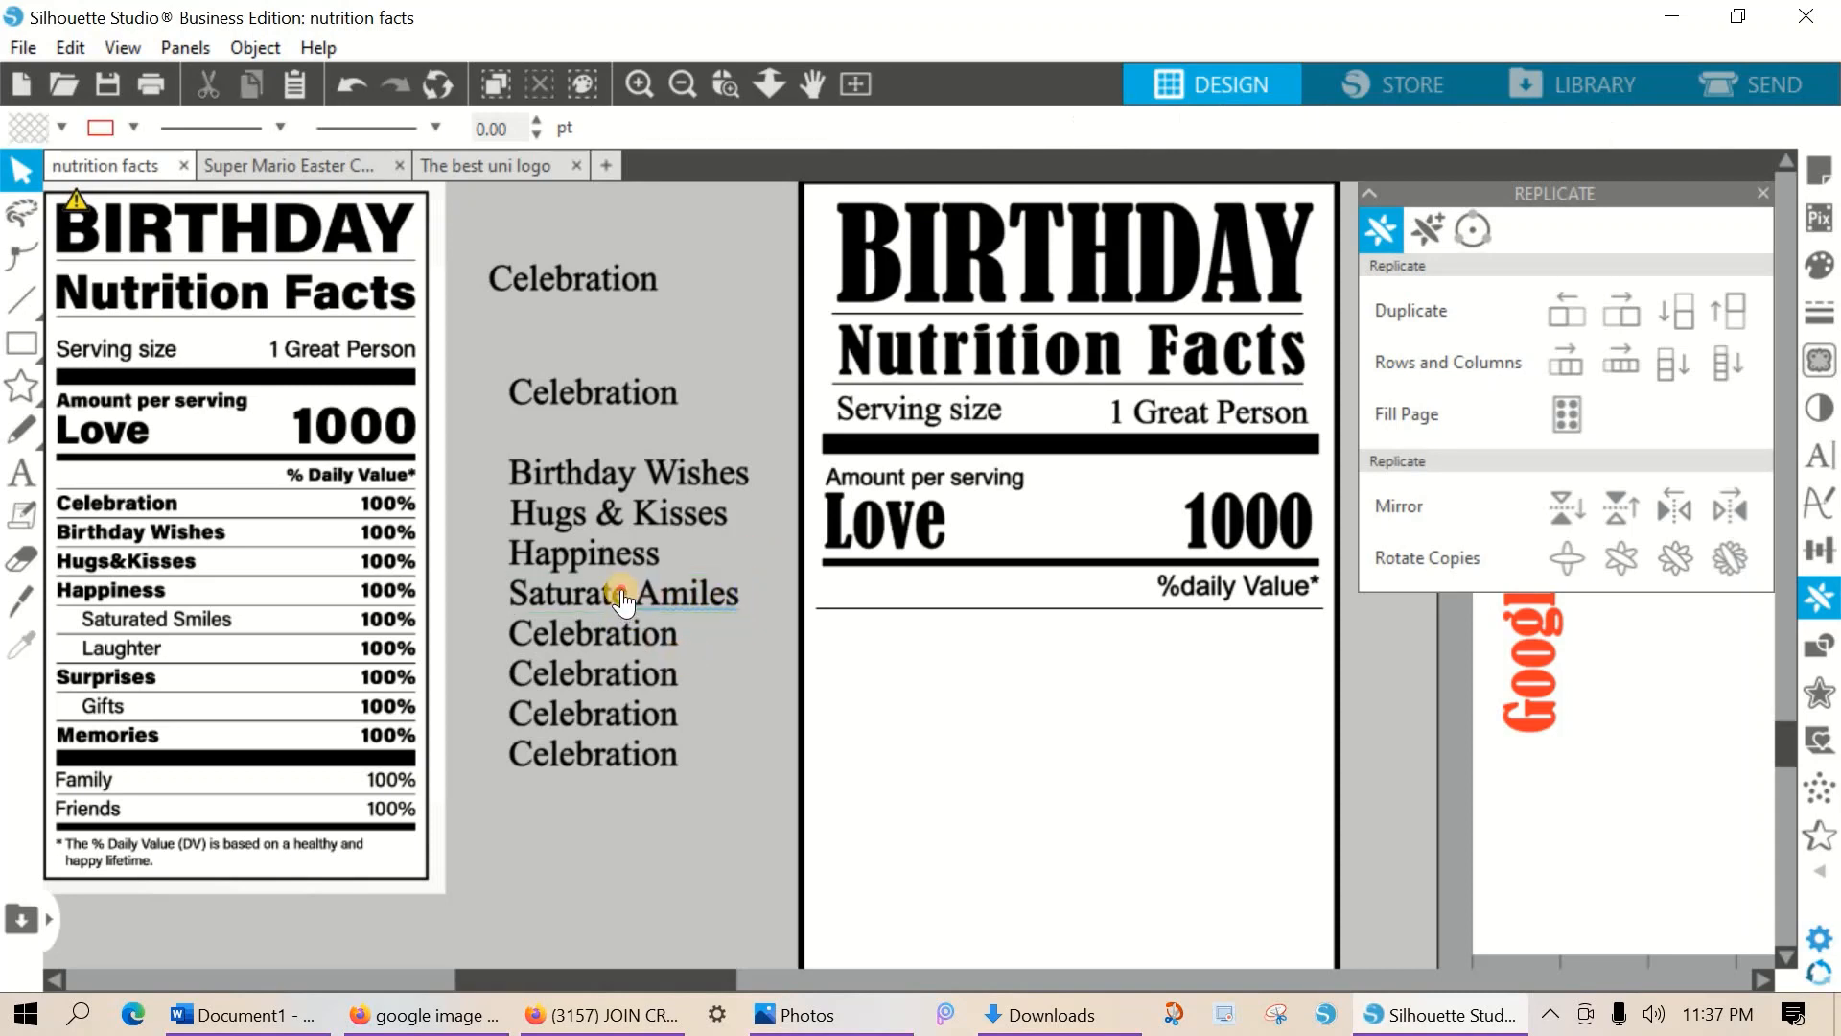
double_click(622, 595)
type("d")
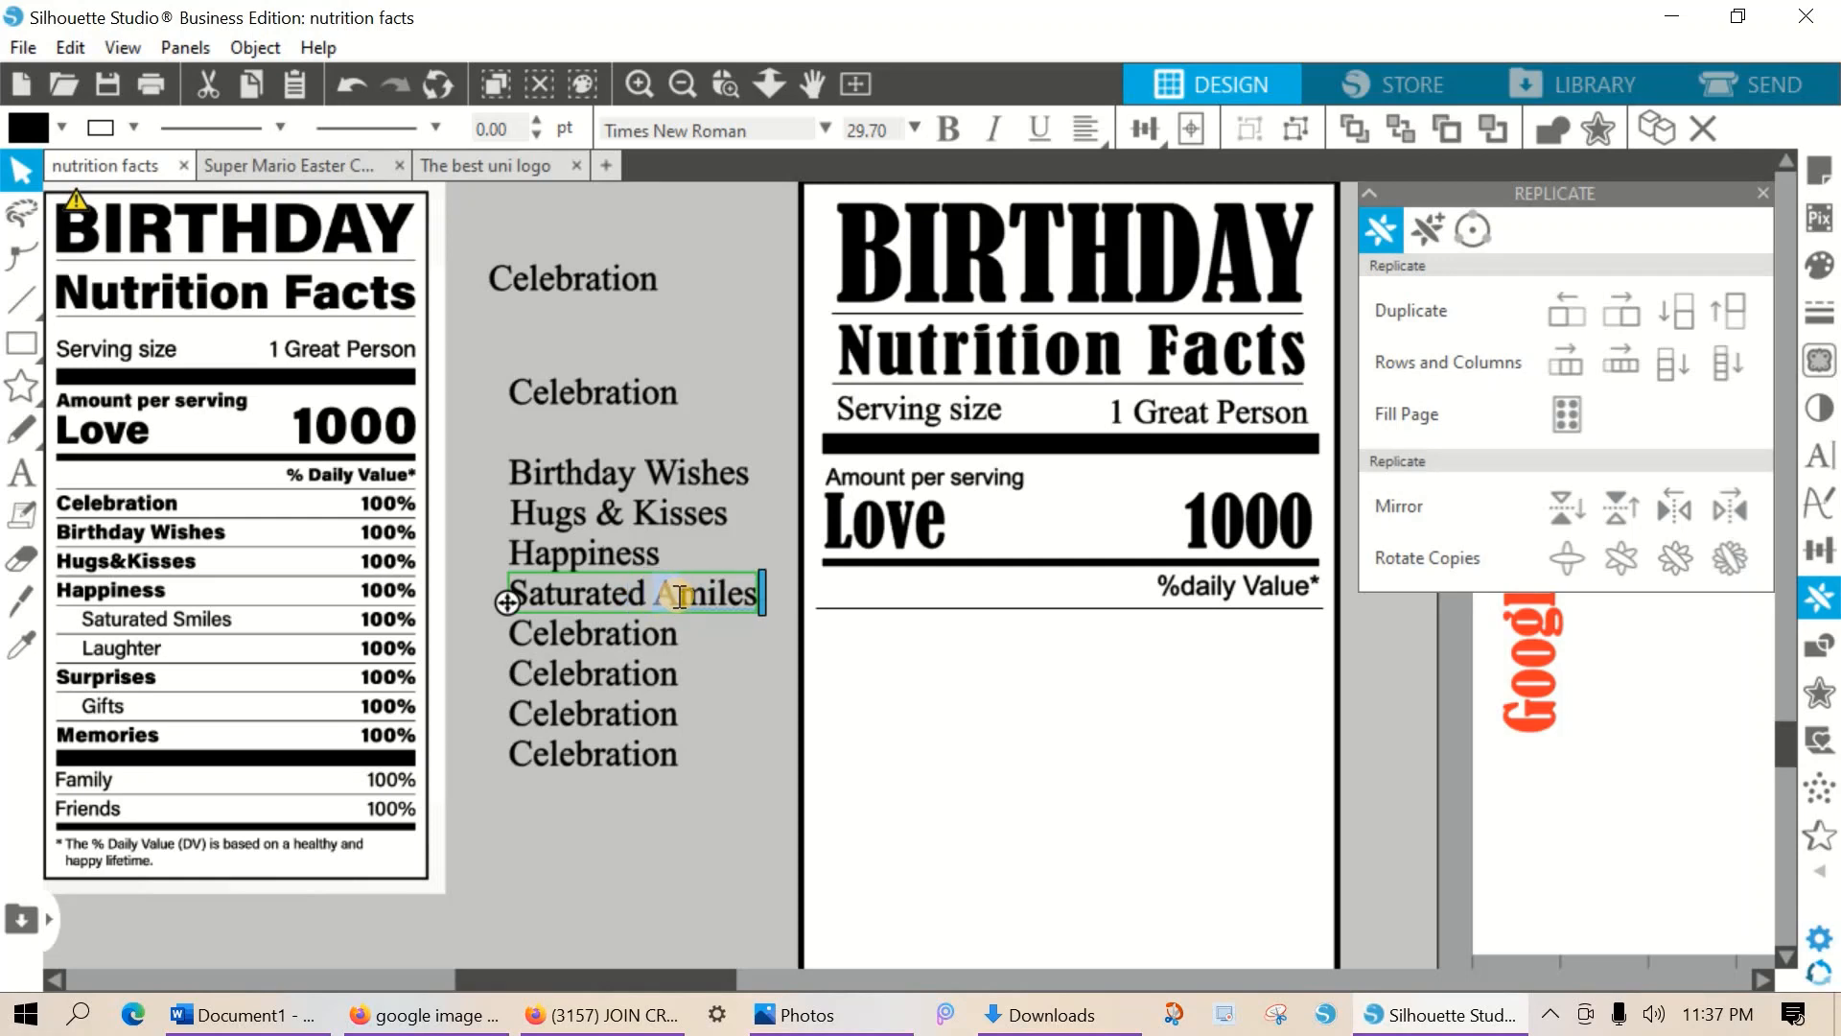
left_click(678, 595)
key("BackSpace")
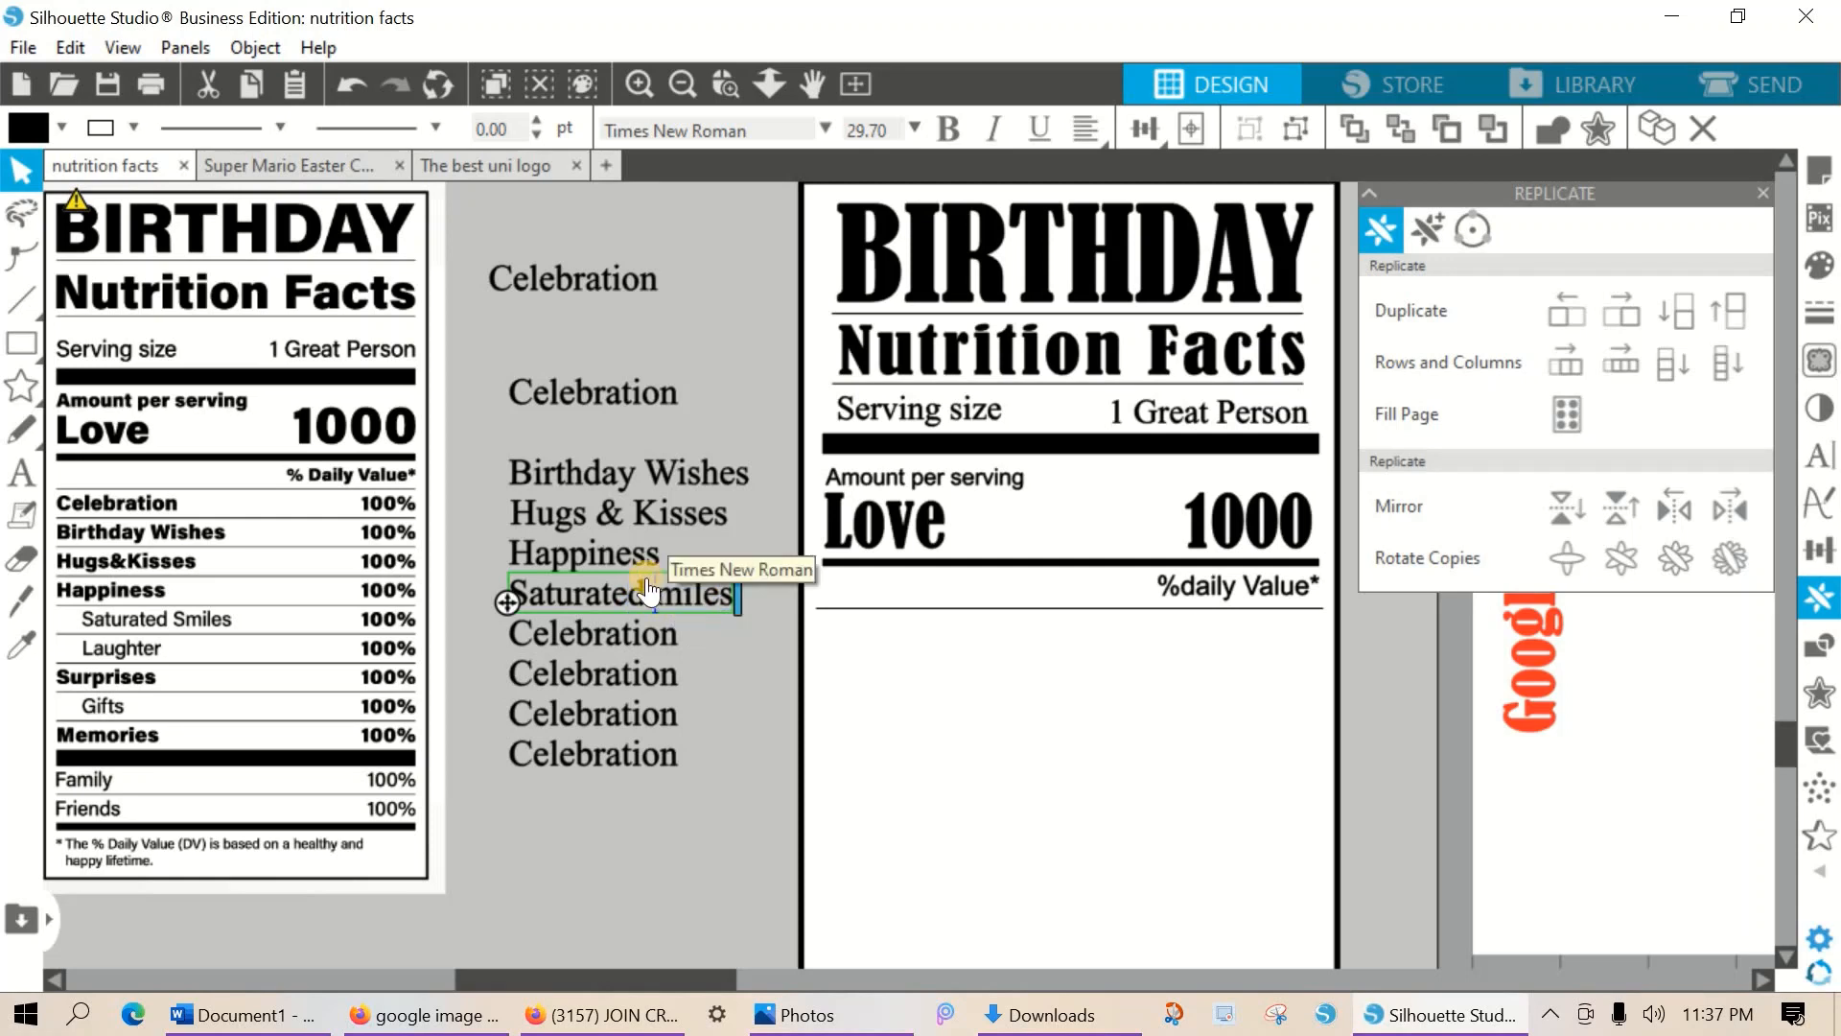
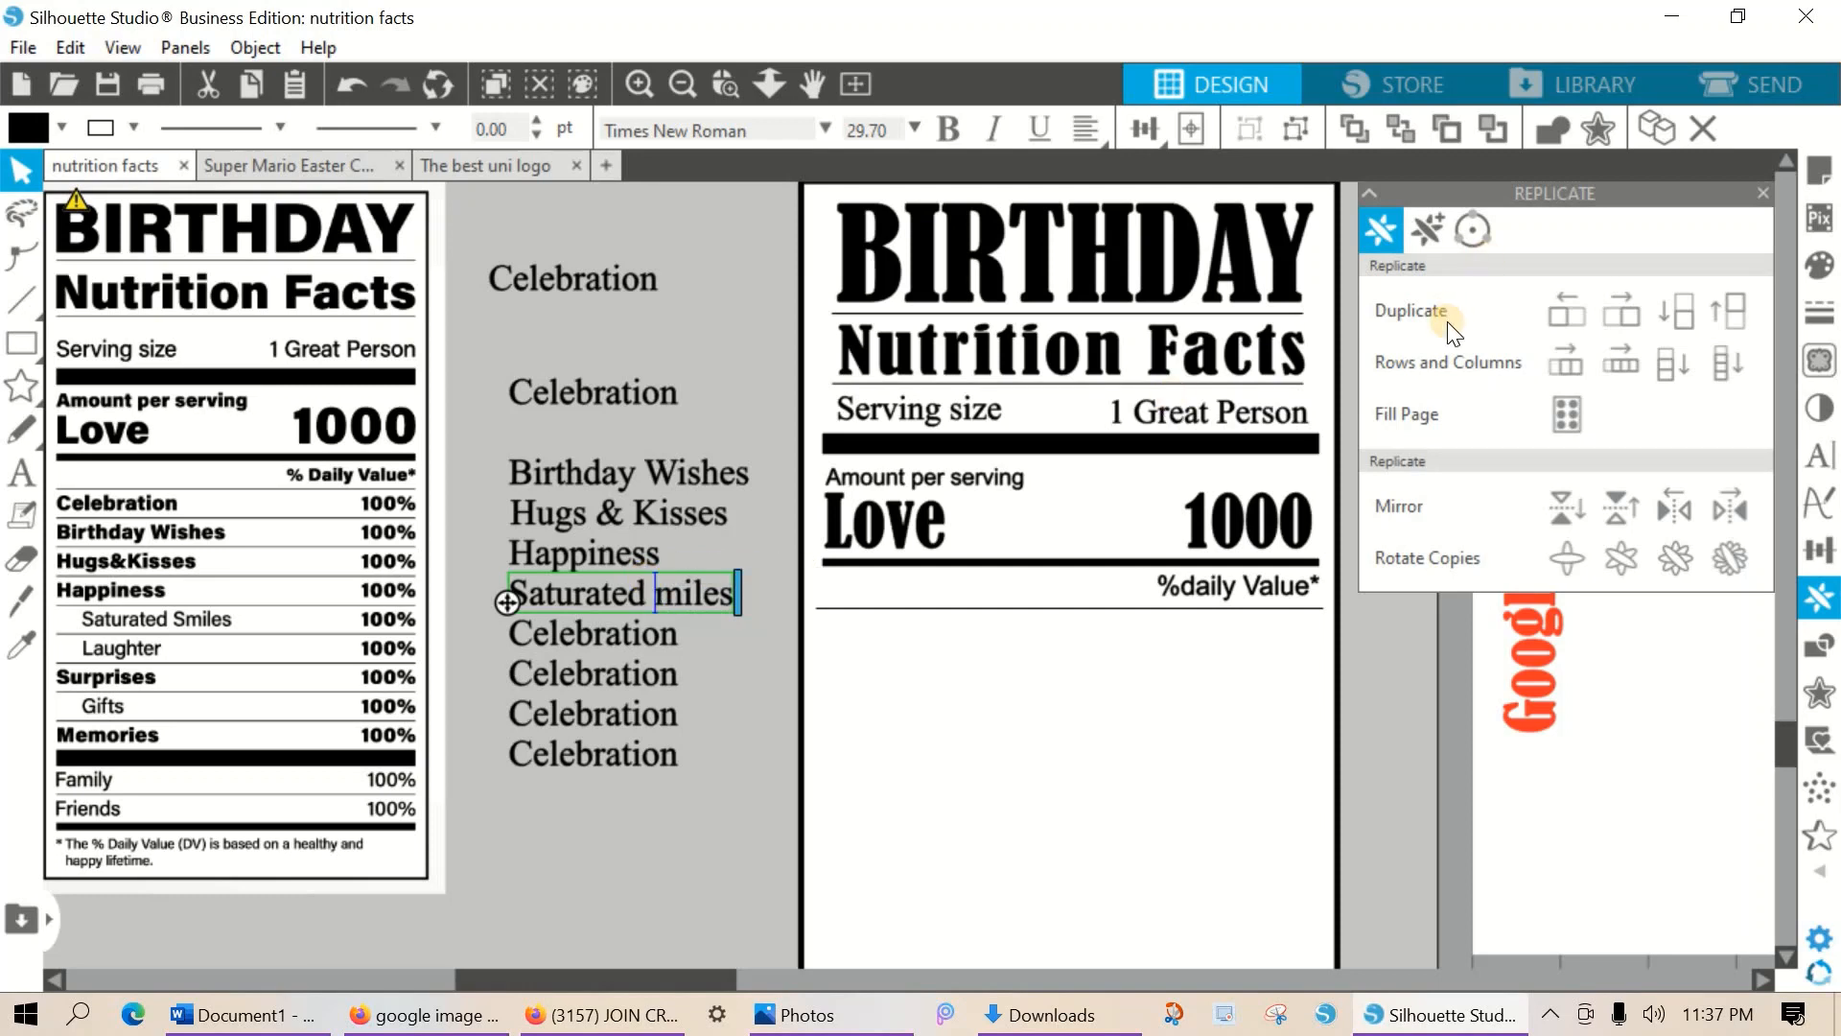
type("S")
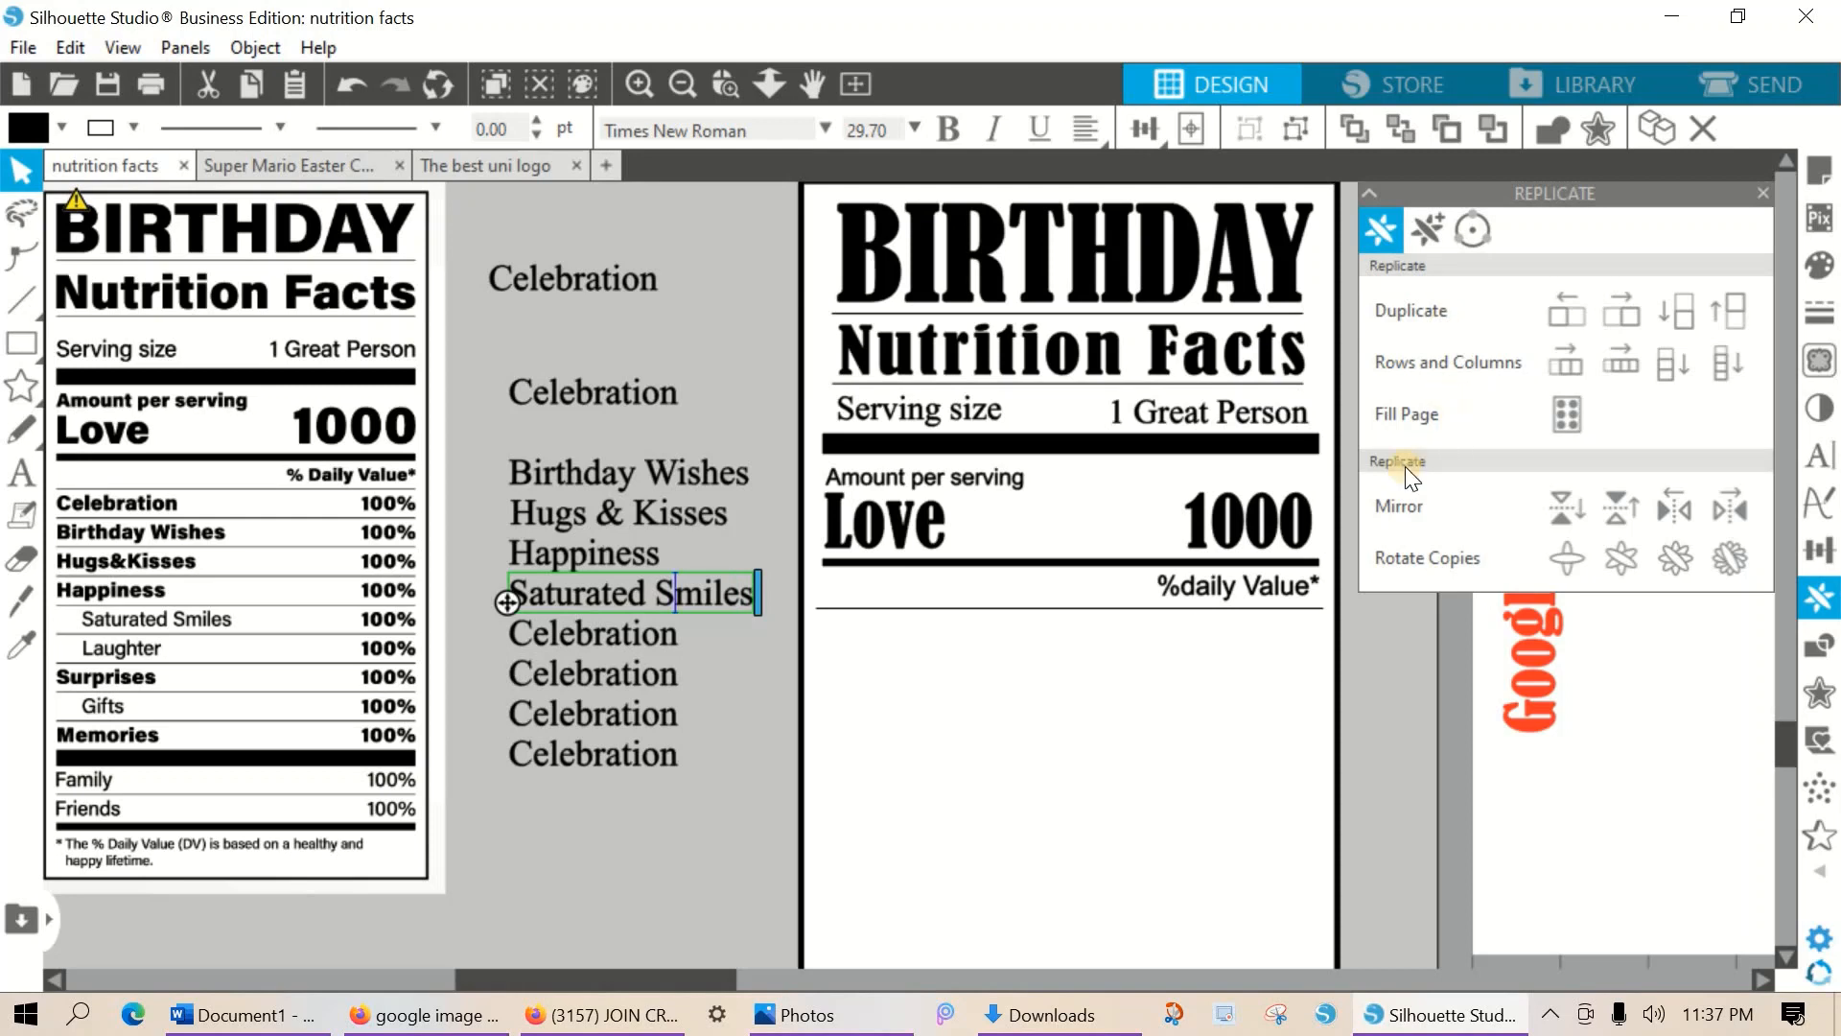
Replace the "Celebration" copy directly below "Saturated Smiles" with the text "Laughter".
left_click(704, 653)
double_click(672, 638)
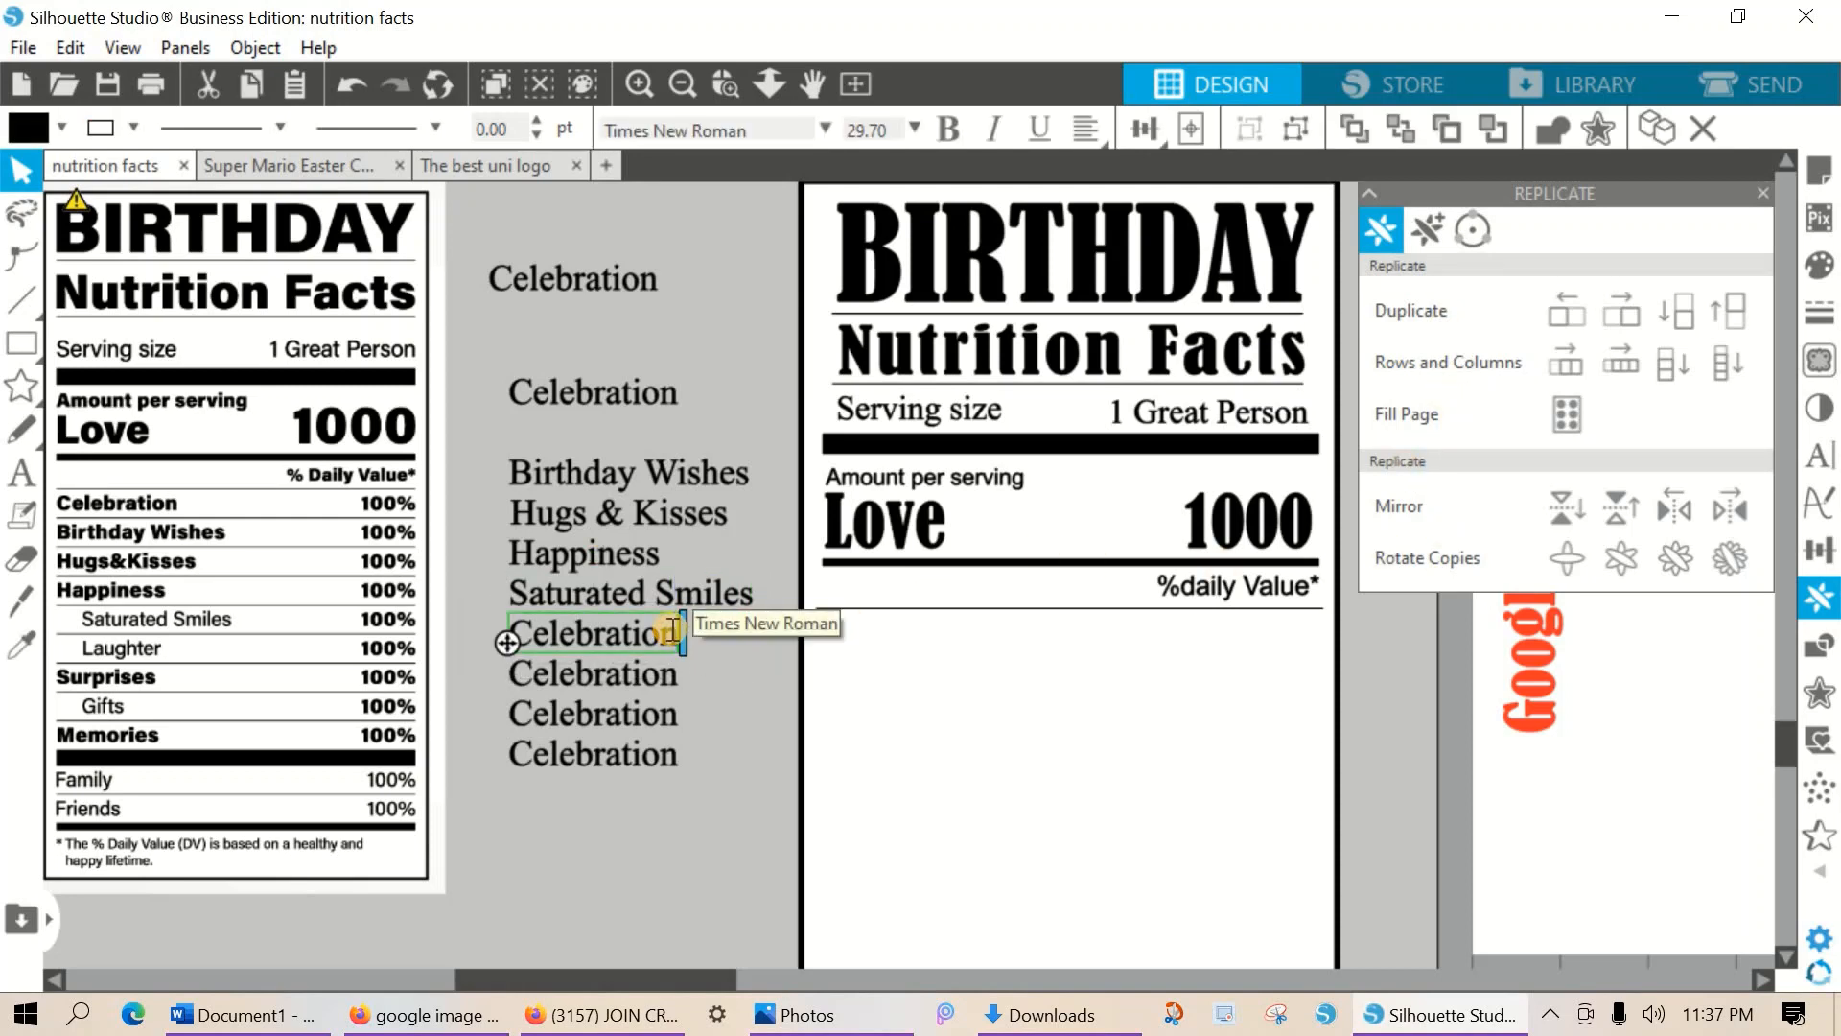
left_click_drag(672, 629, 585, 624)
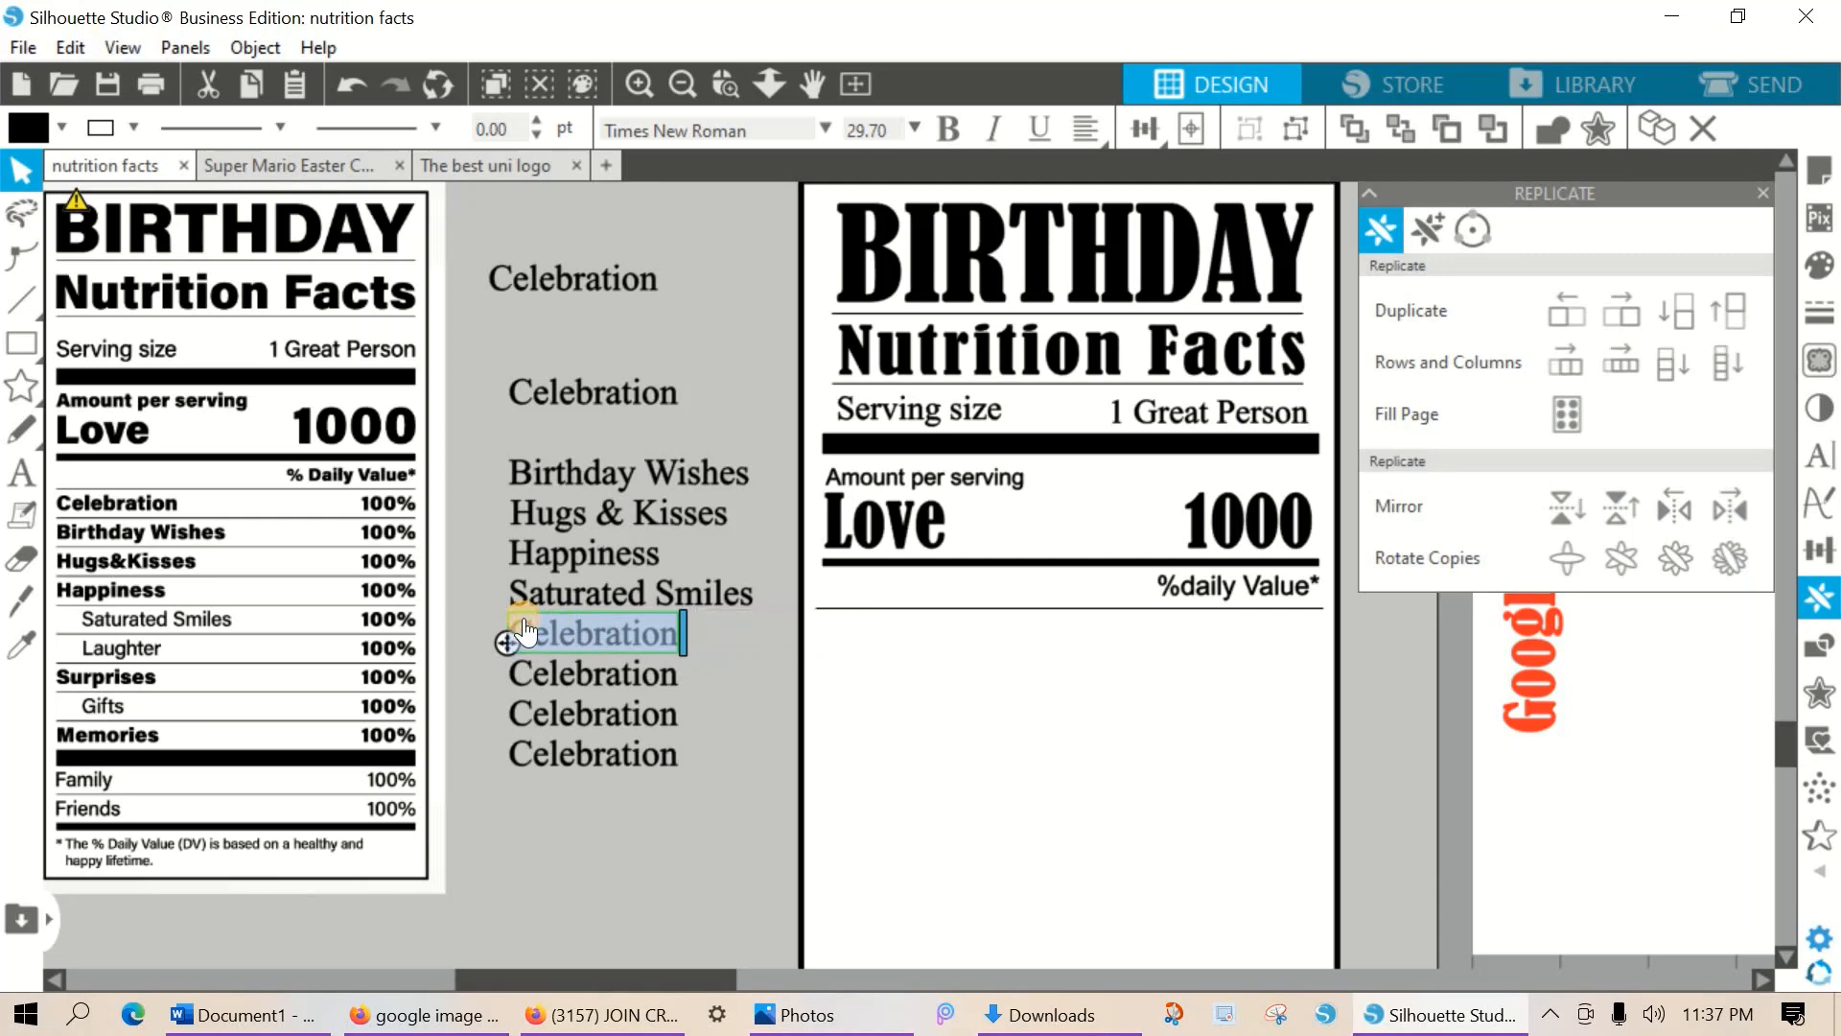
key("BackSpace")
type("ghter")
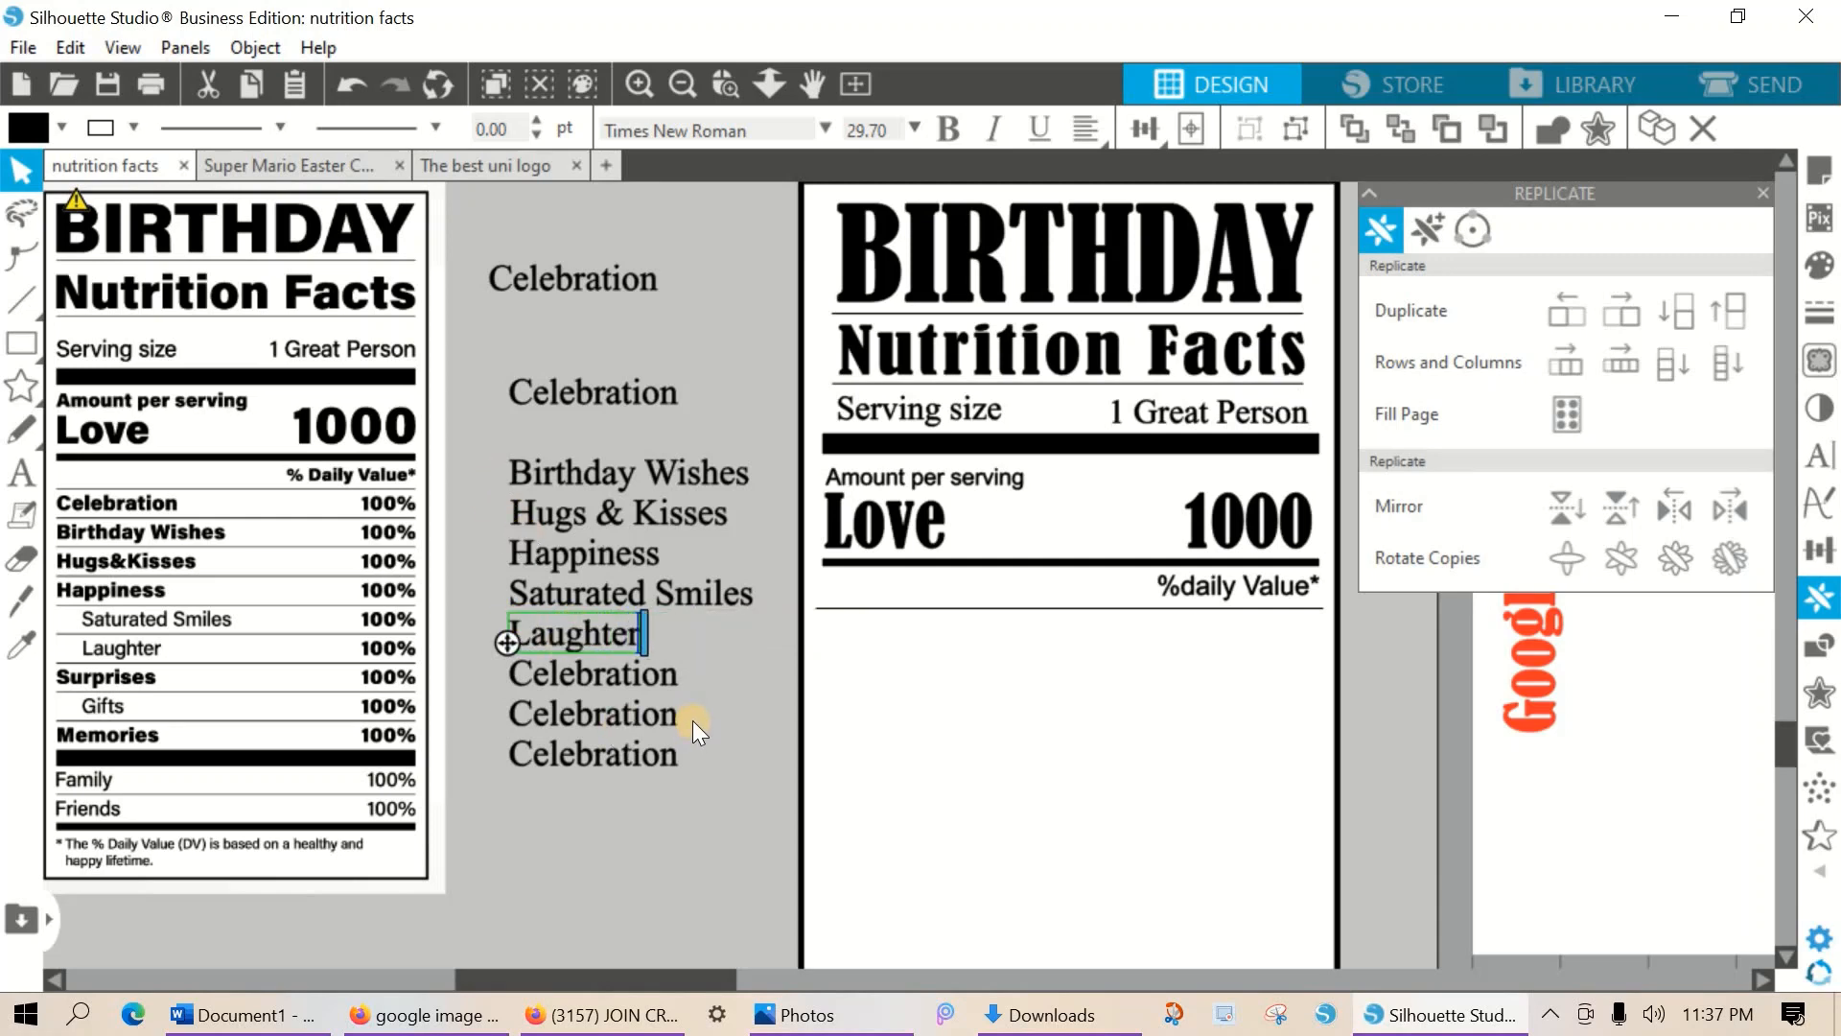
Replace the "Celebration" copy directly below "Laughter" with the text "Surprises".
double_click(677, 671)
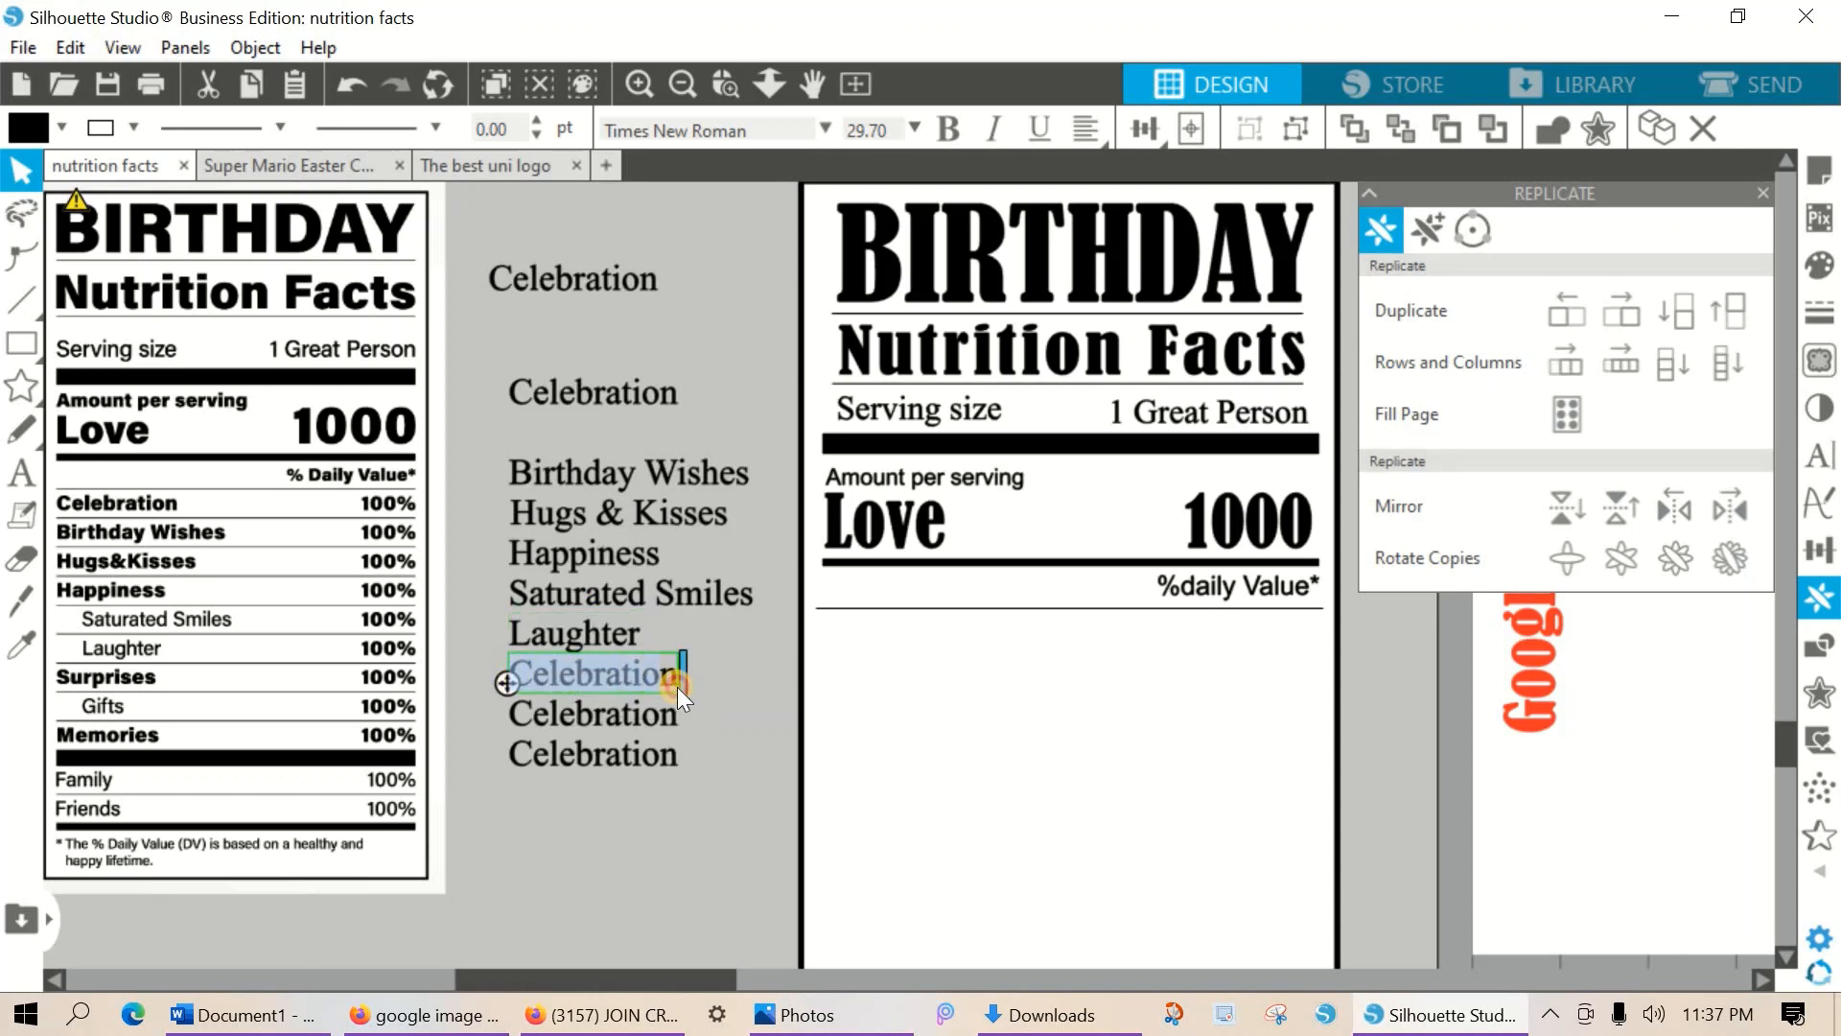
type("S")
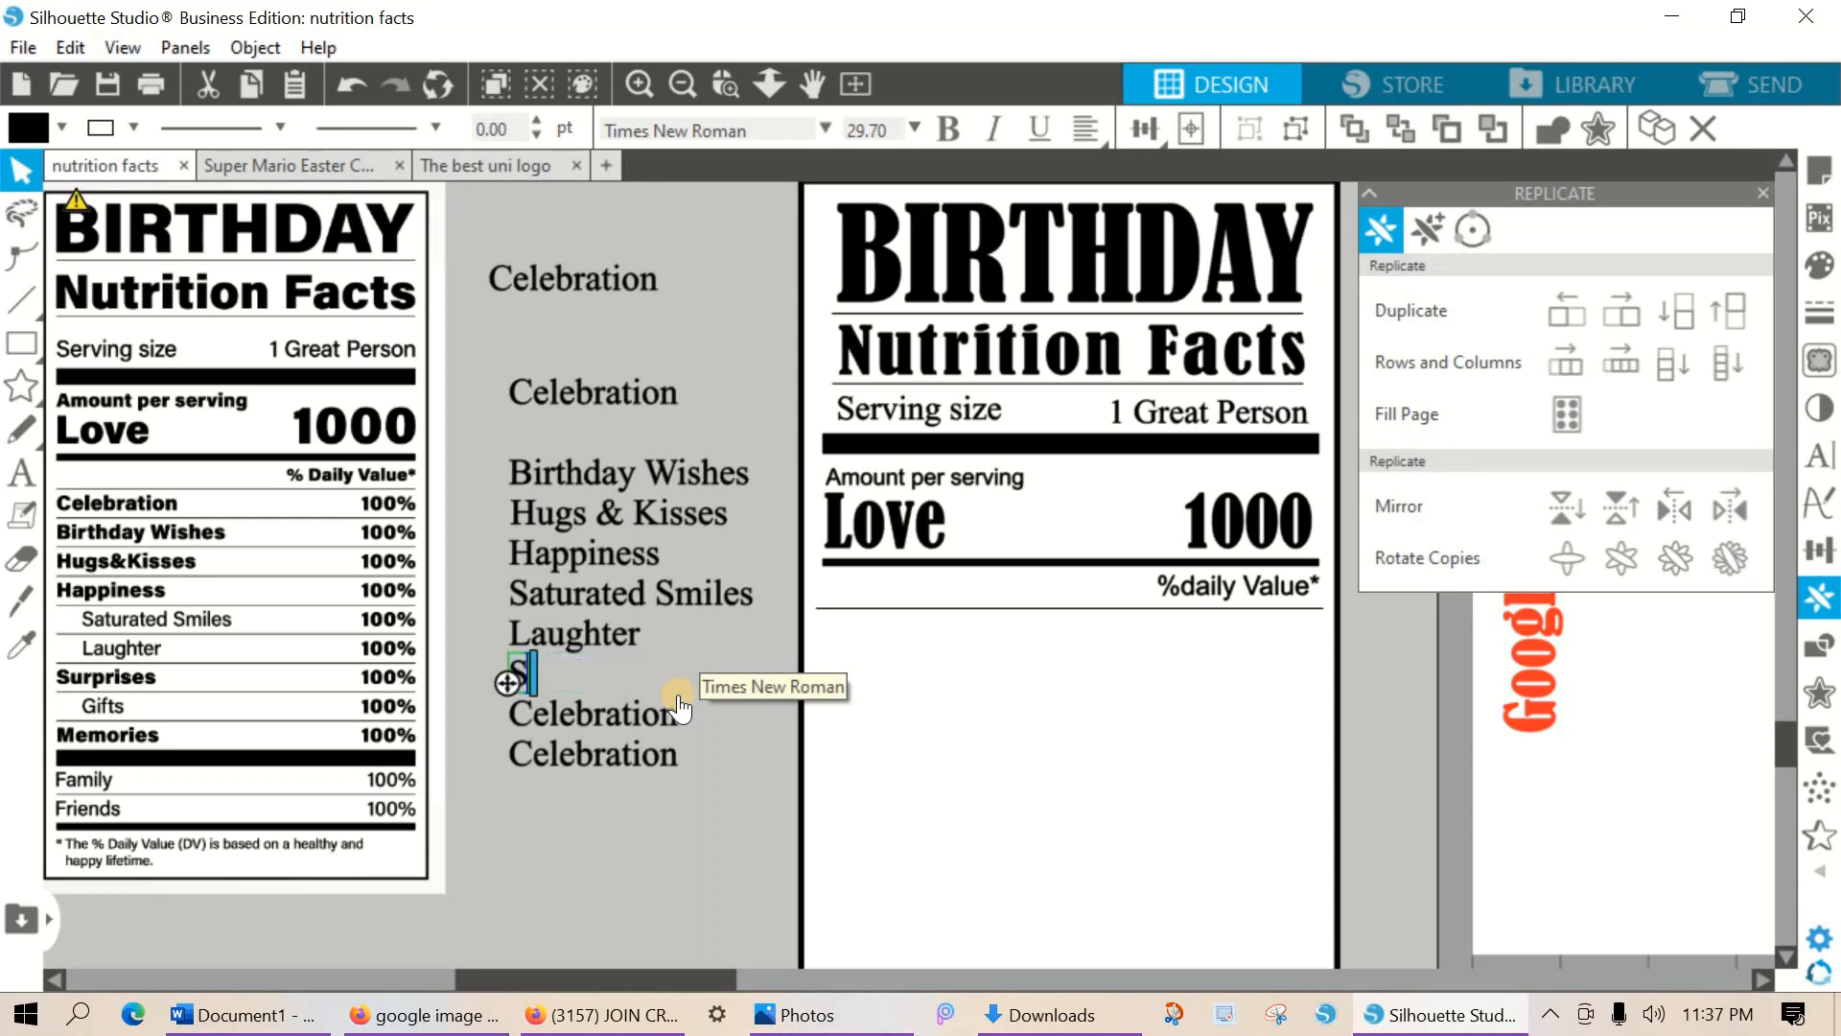
type("urprises")
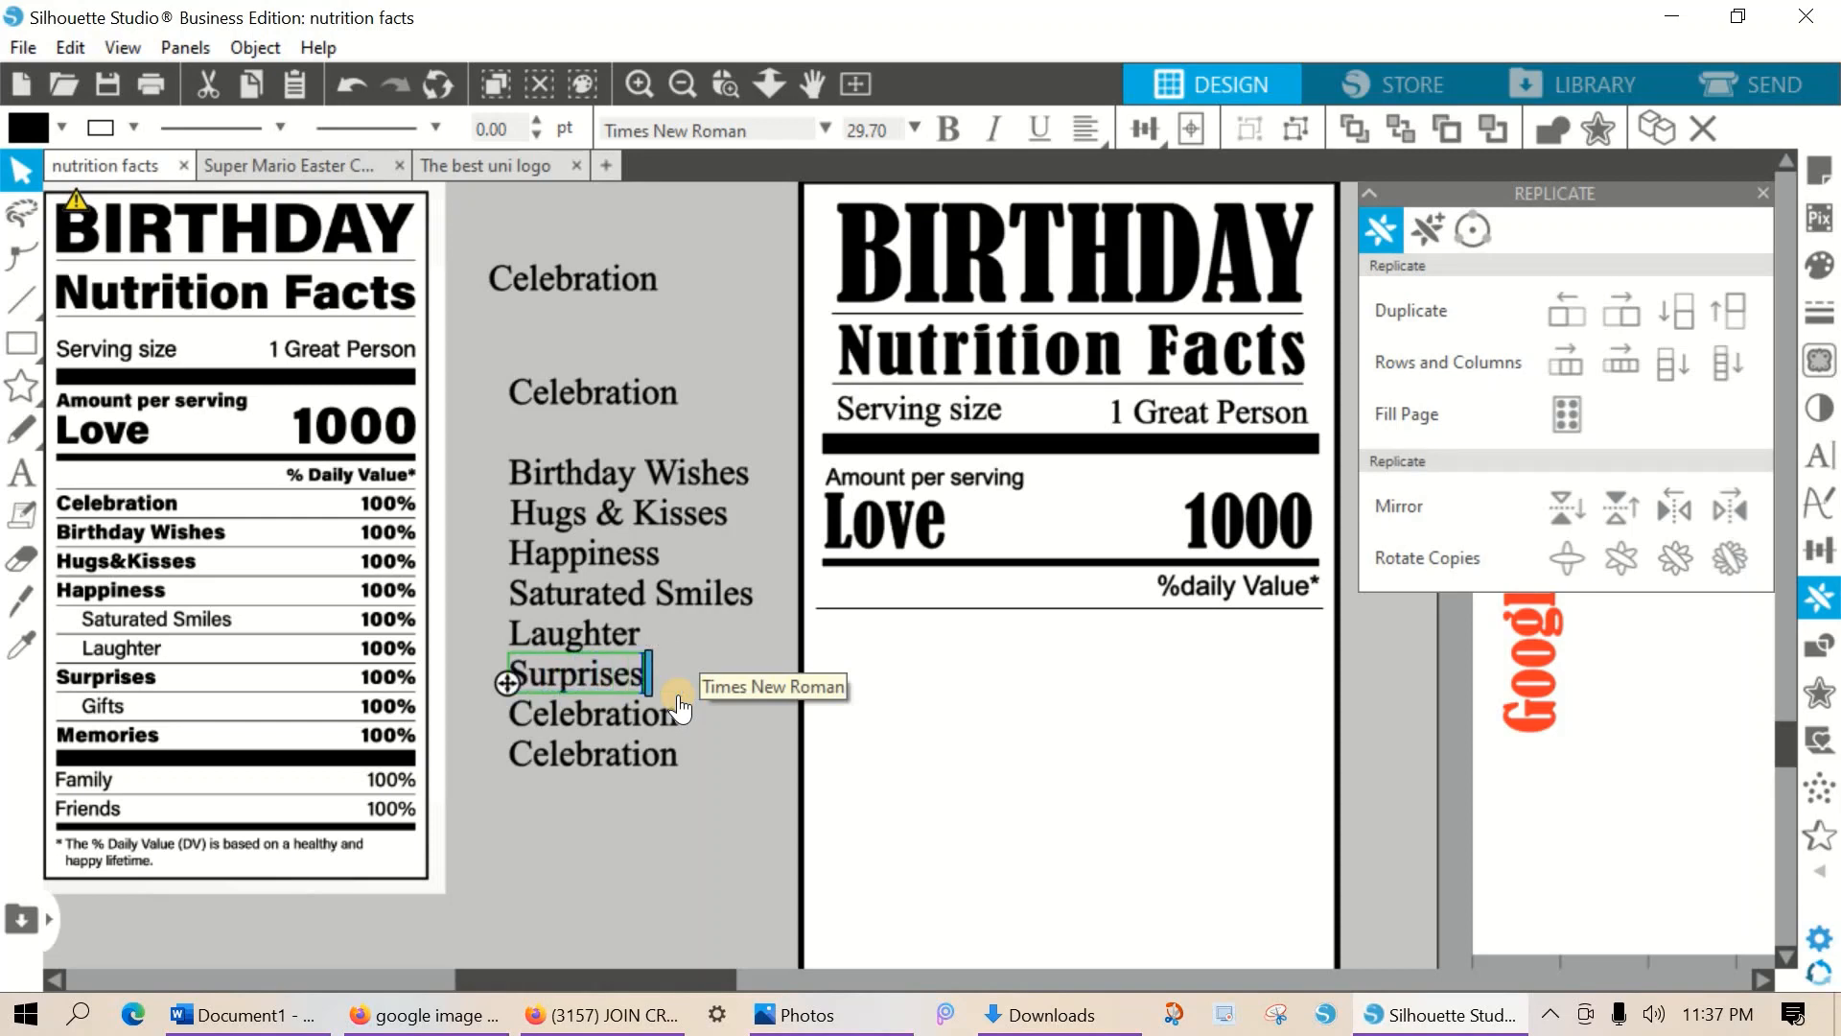
Replace the "Celebration" copy directly below "Surprises" with the text "Gifts".
double_click(677, 713)
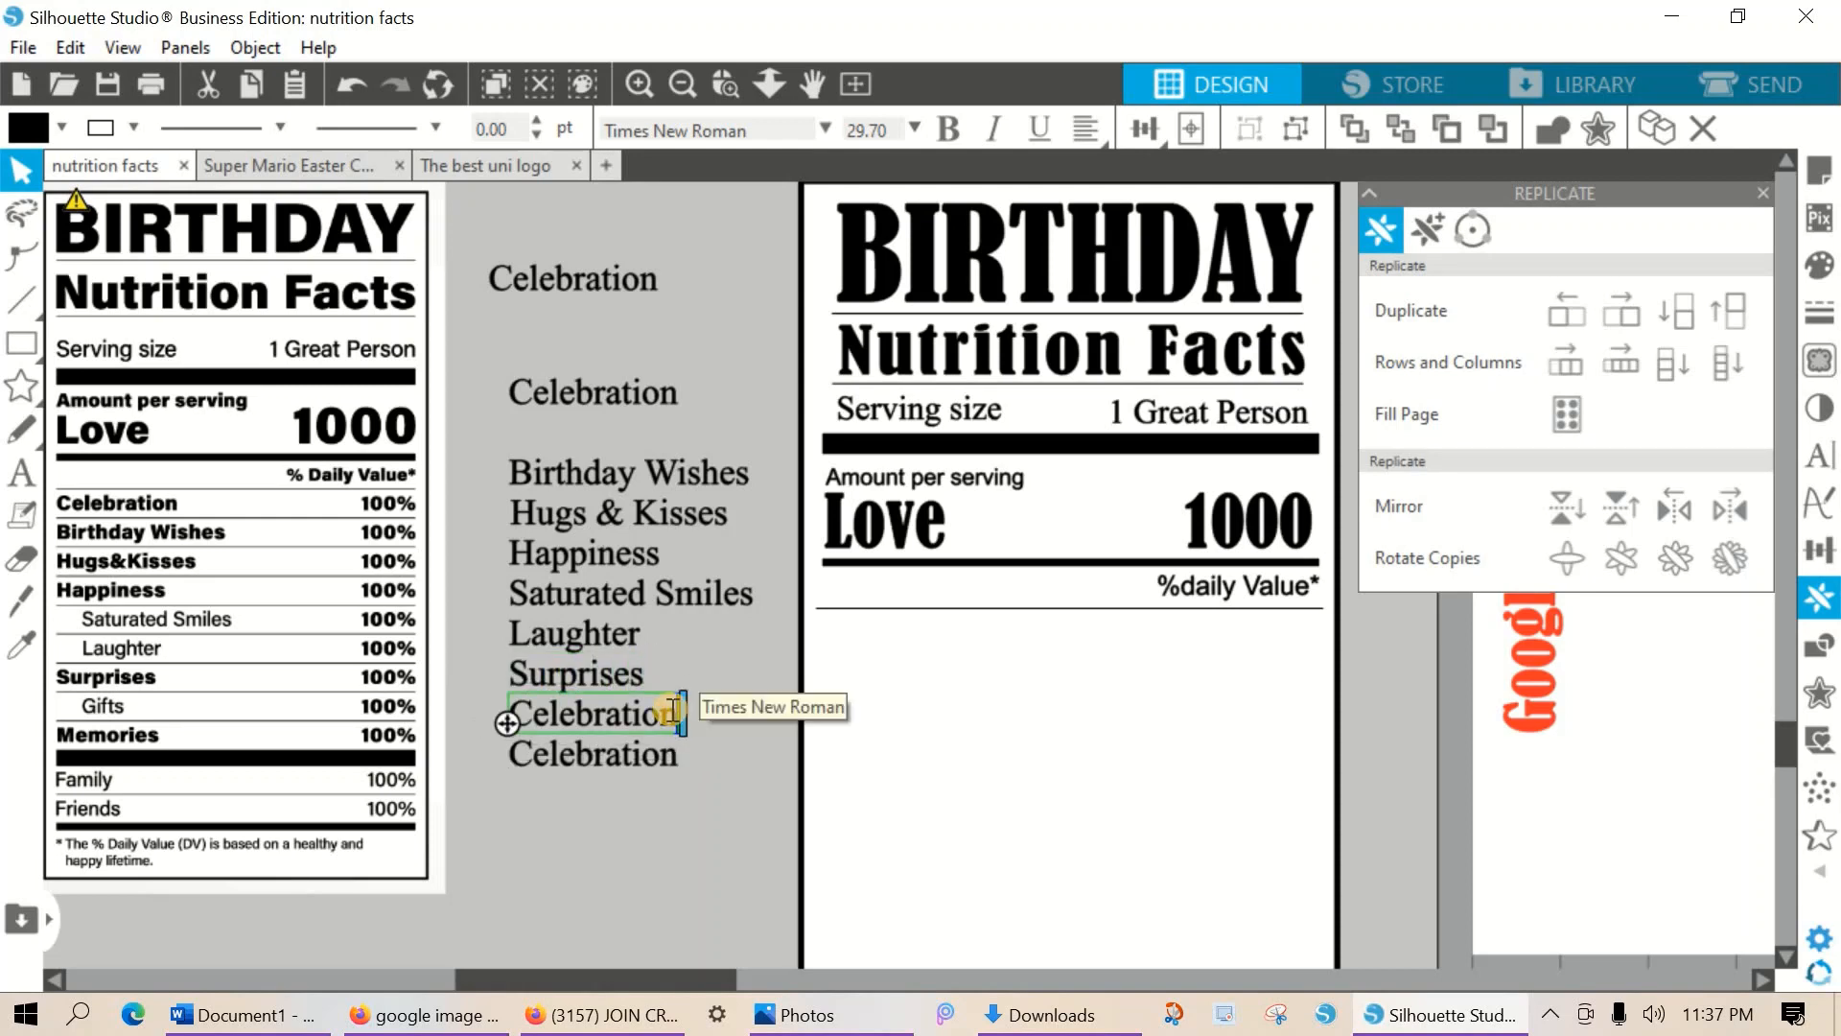
left_click_drag(677, 713, 512, 711)
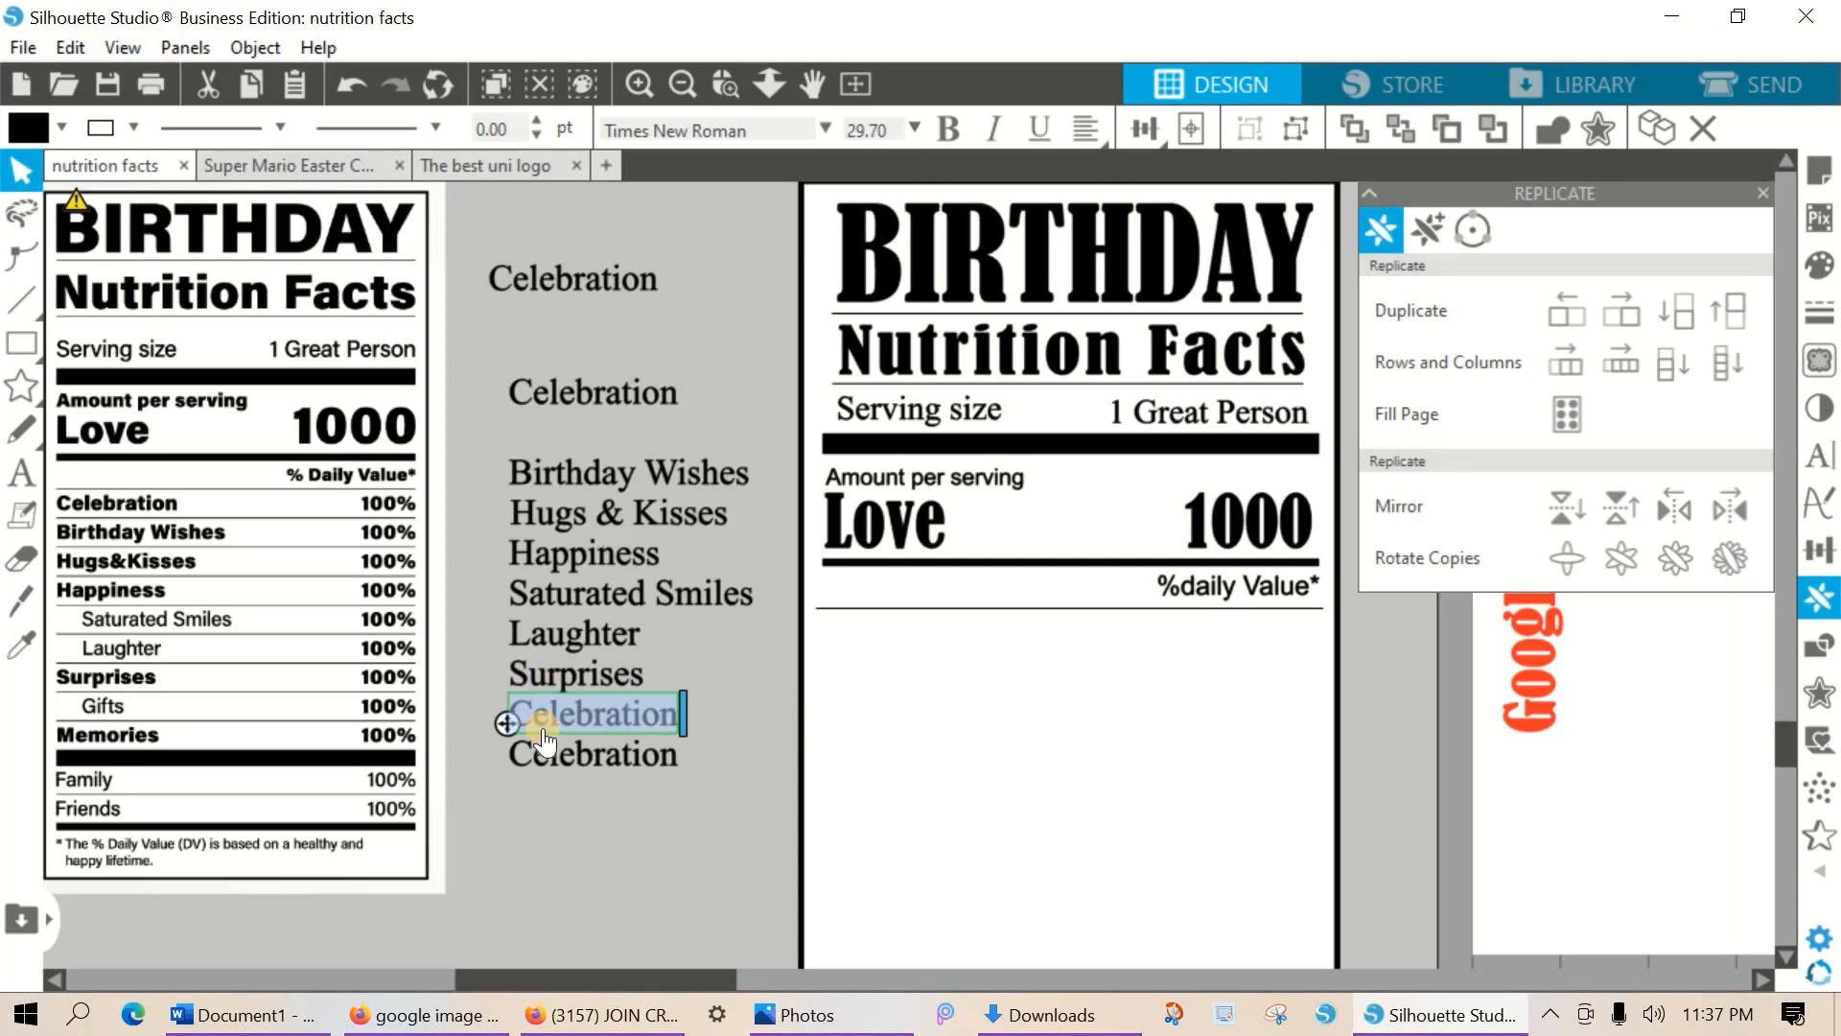
type("G")
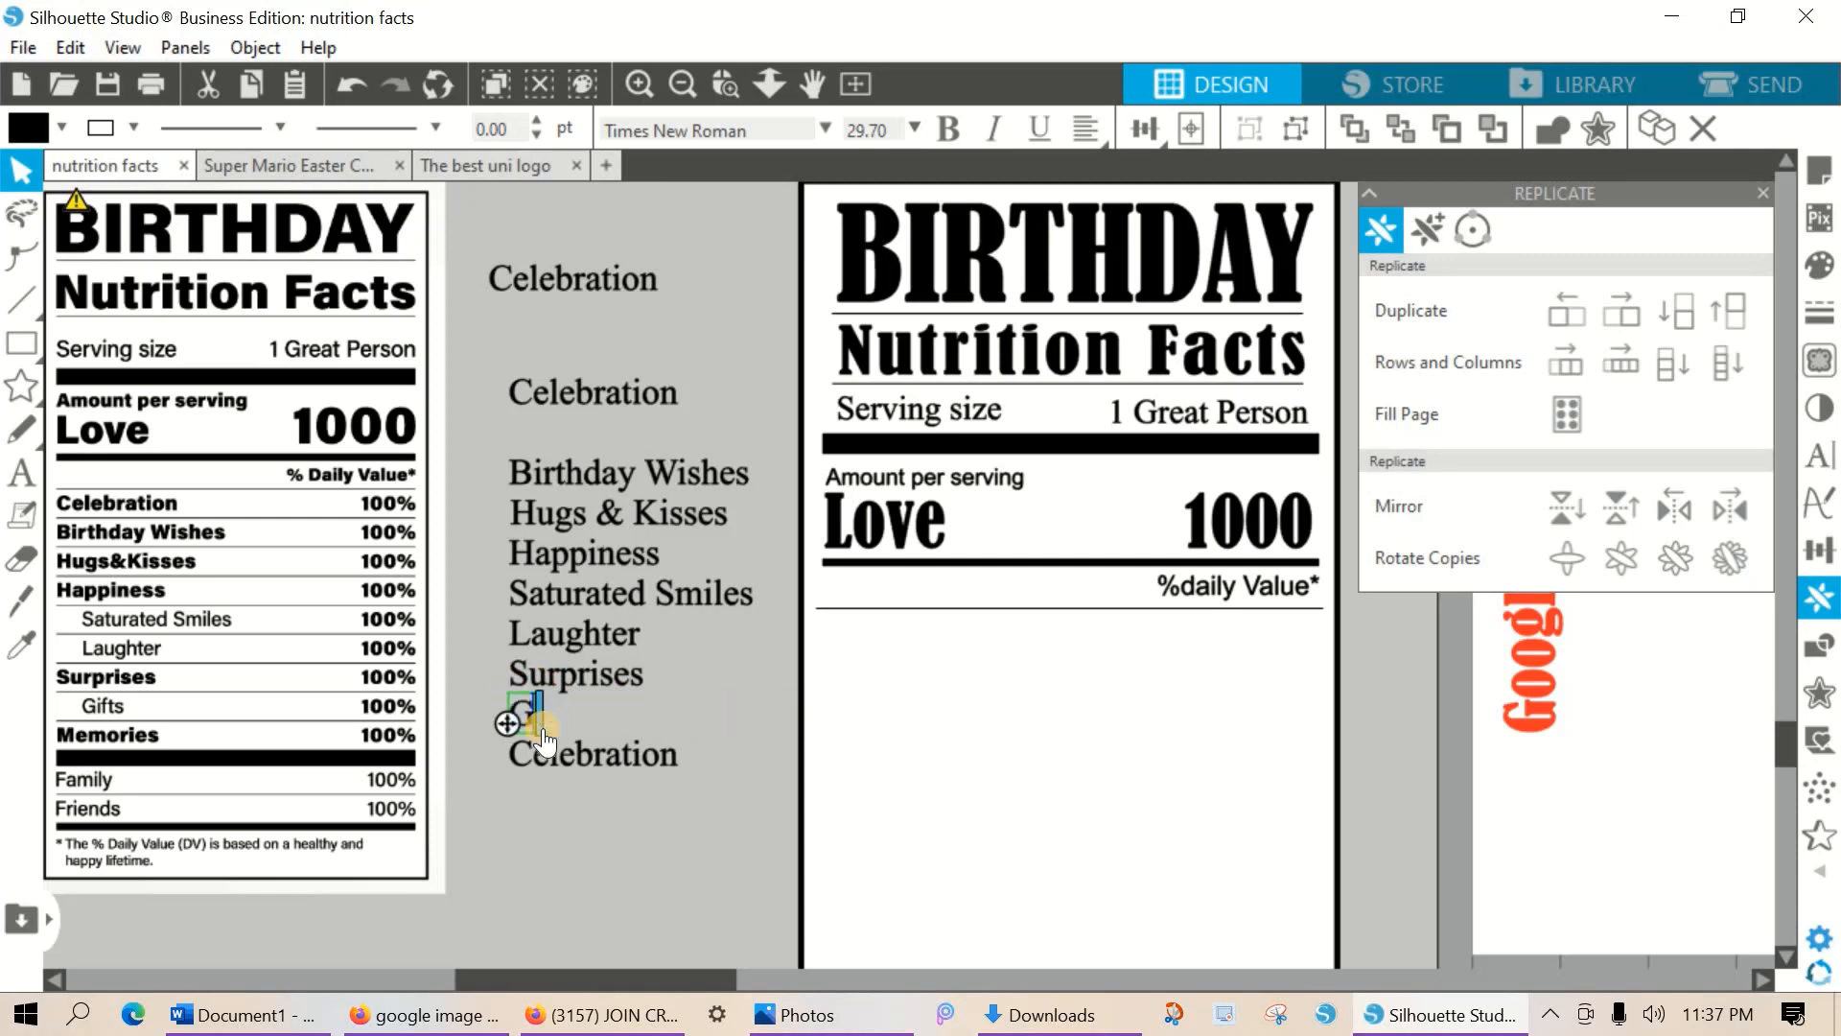
type("ifts")
left_click(613, 797)
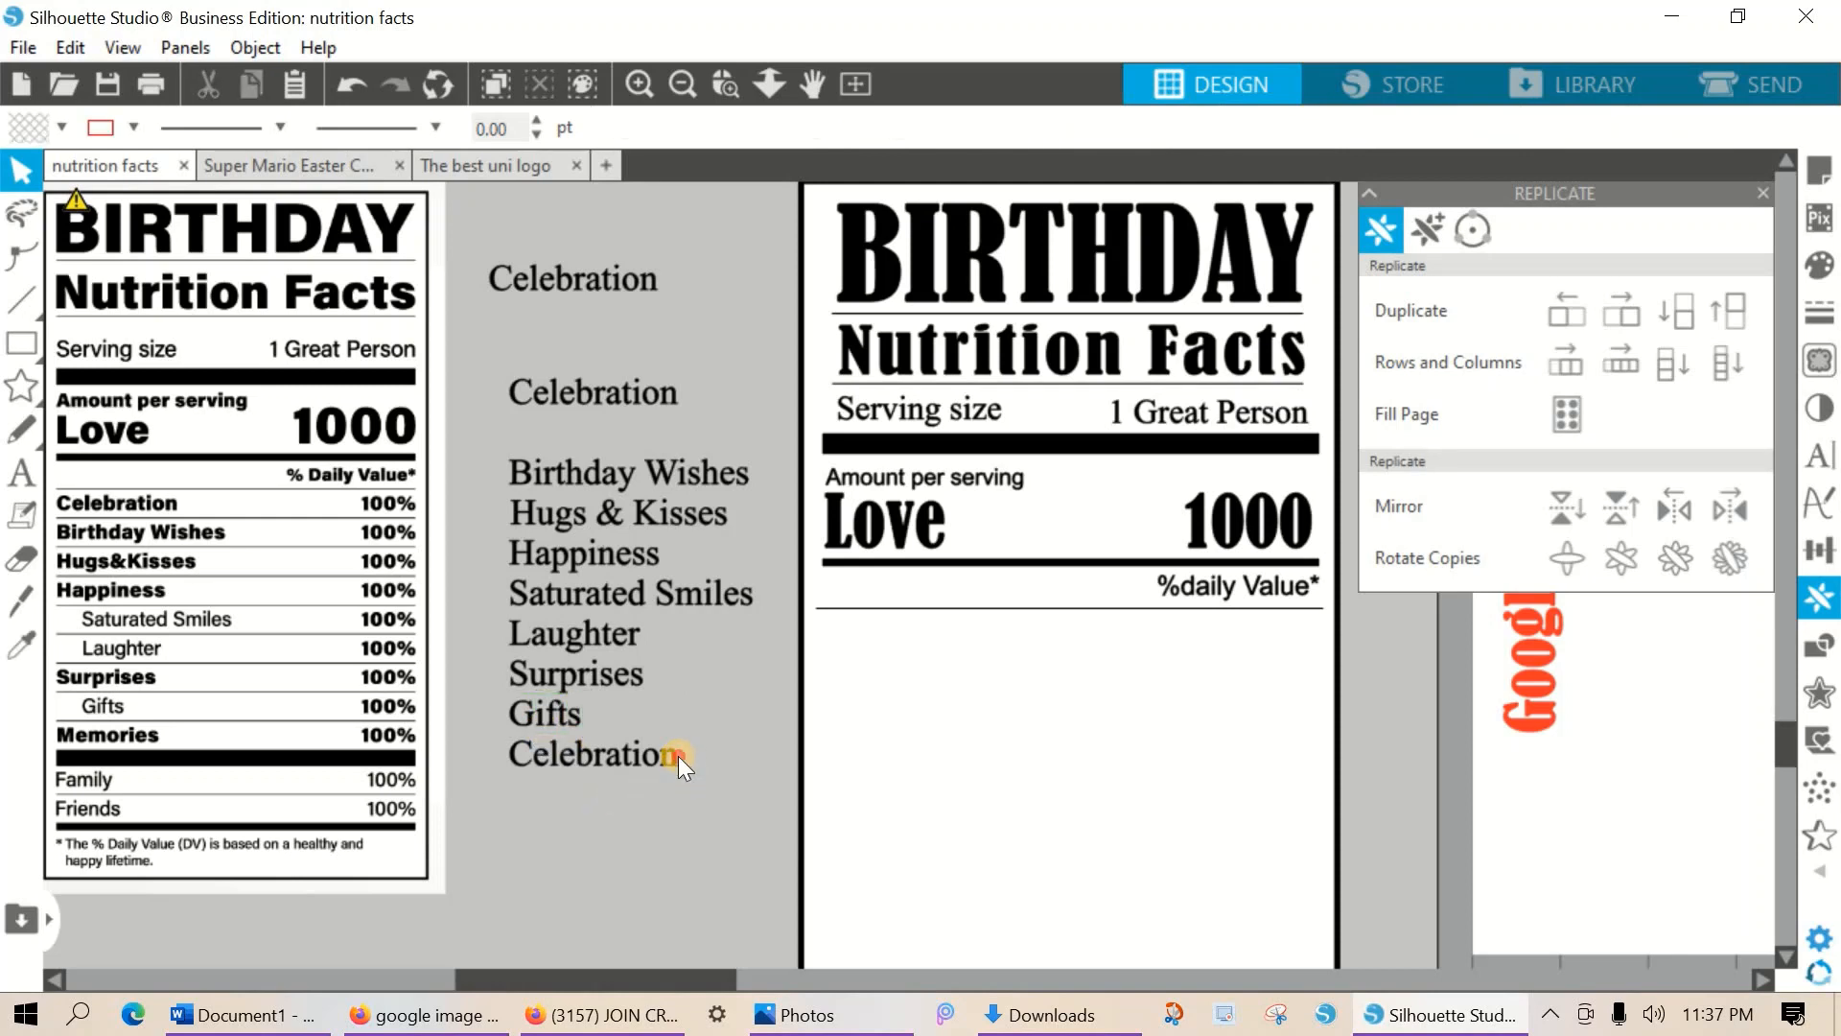
Replace the "Celebration" copy directly below "Gifts" with the text "Memories".
double_click(677, 755)
left_click(525, 749)
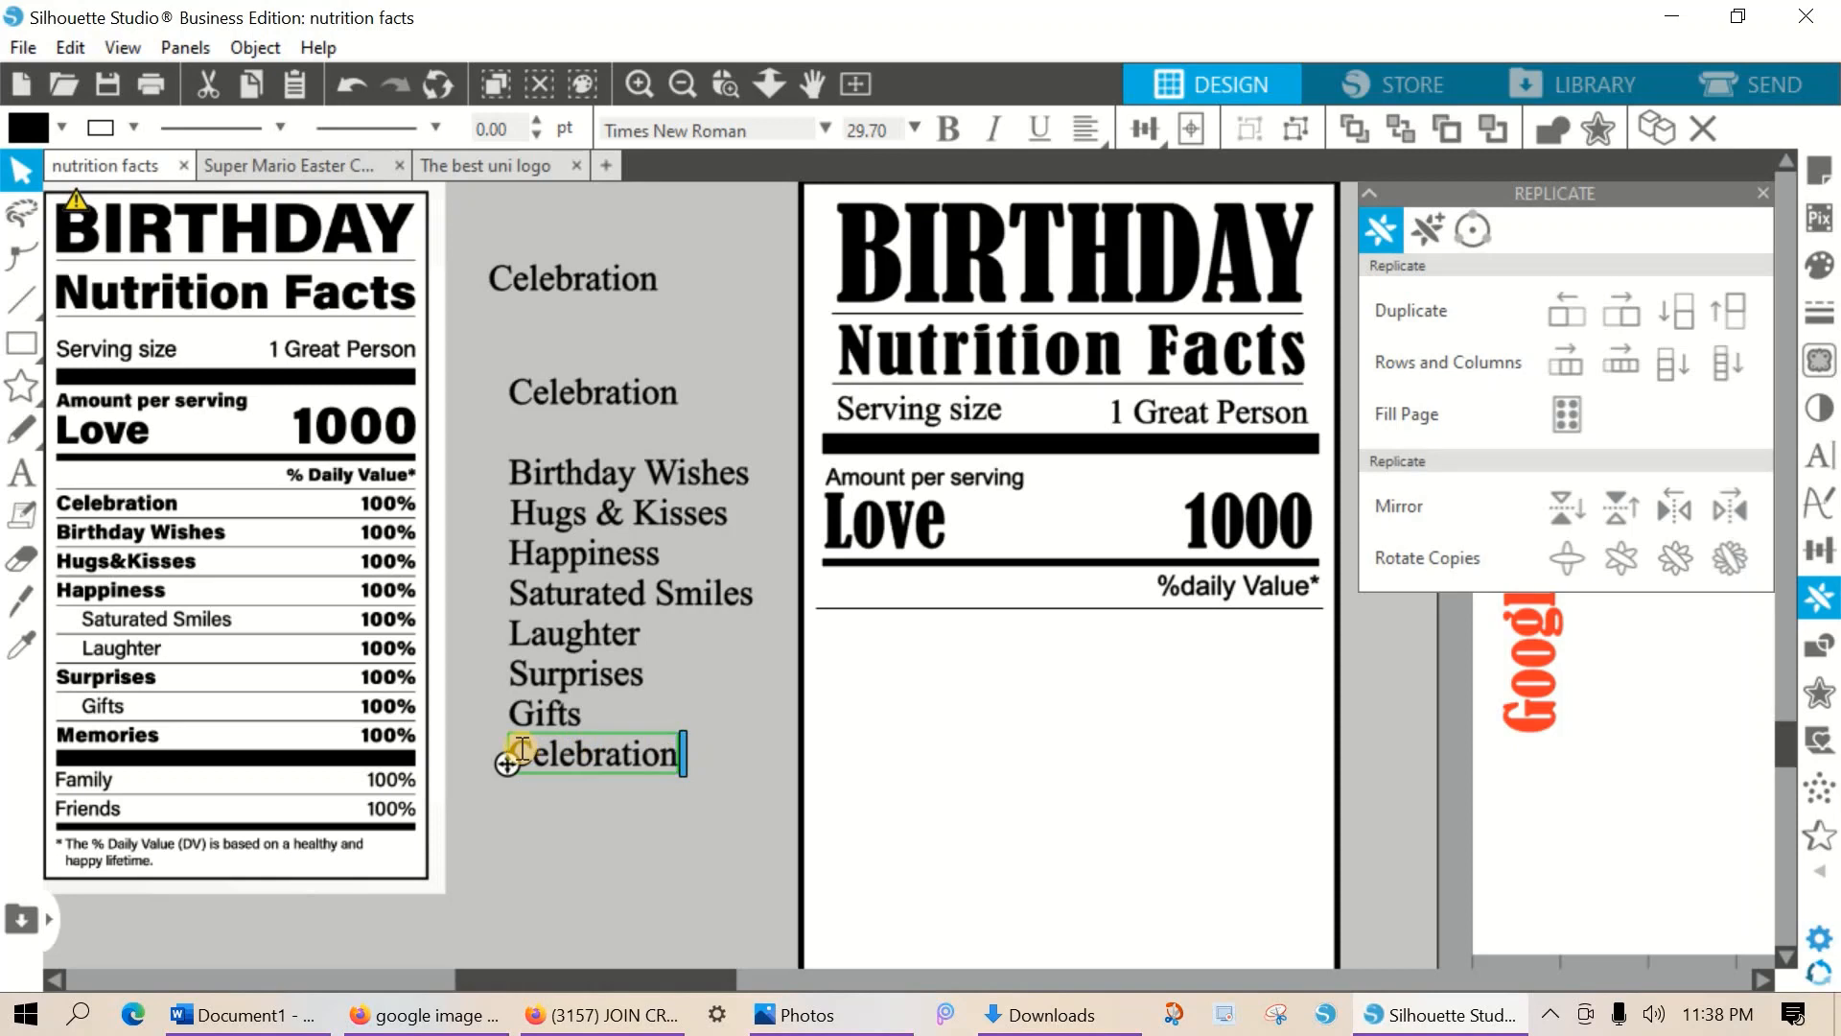
left_click_drag(521, 749, 681, 763)
key("BackSpace")
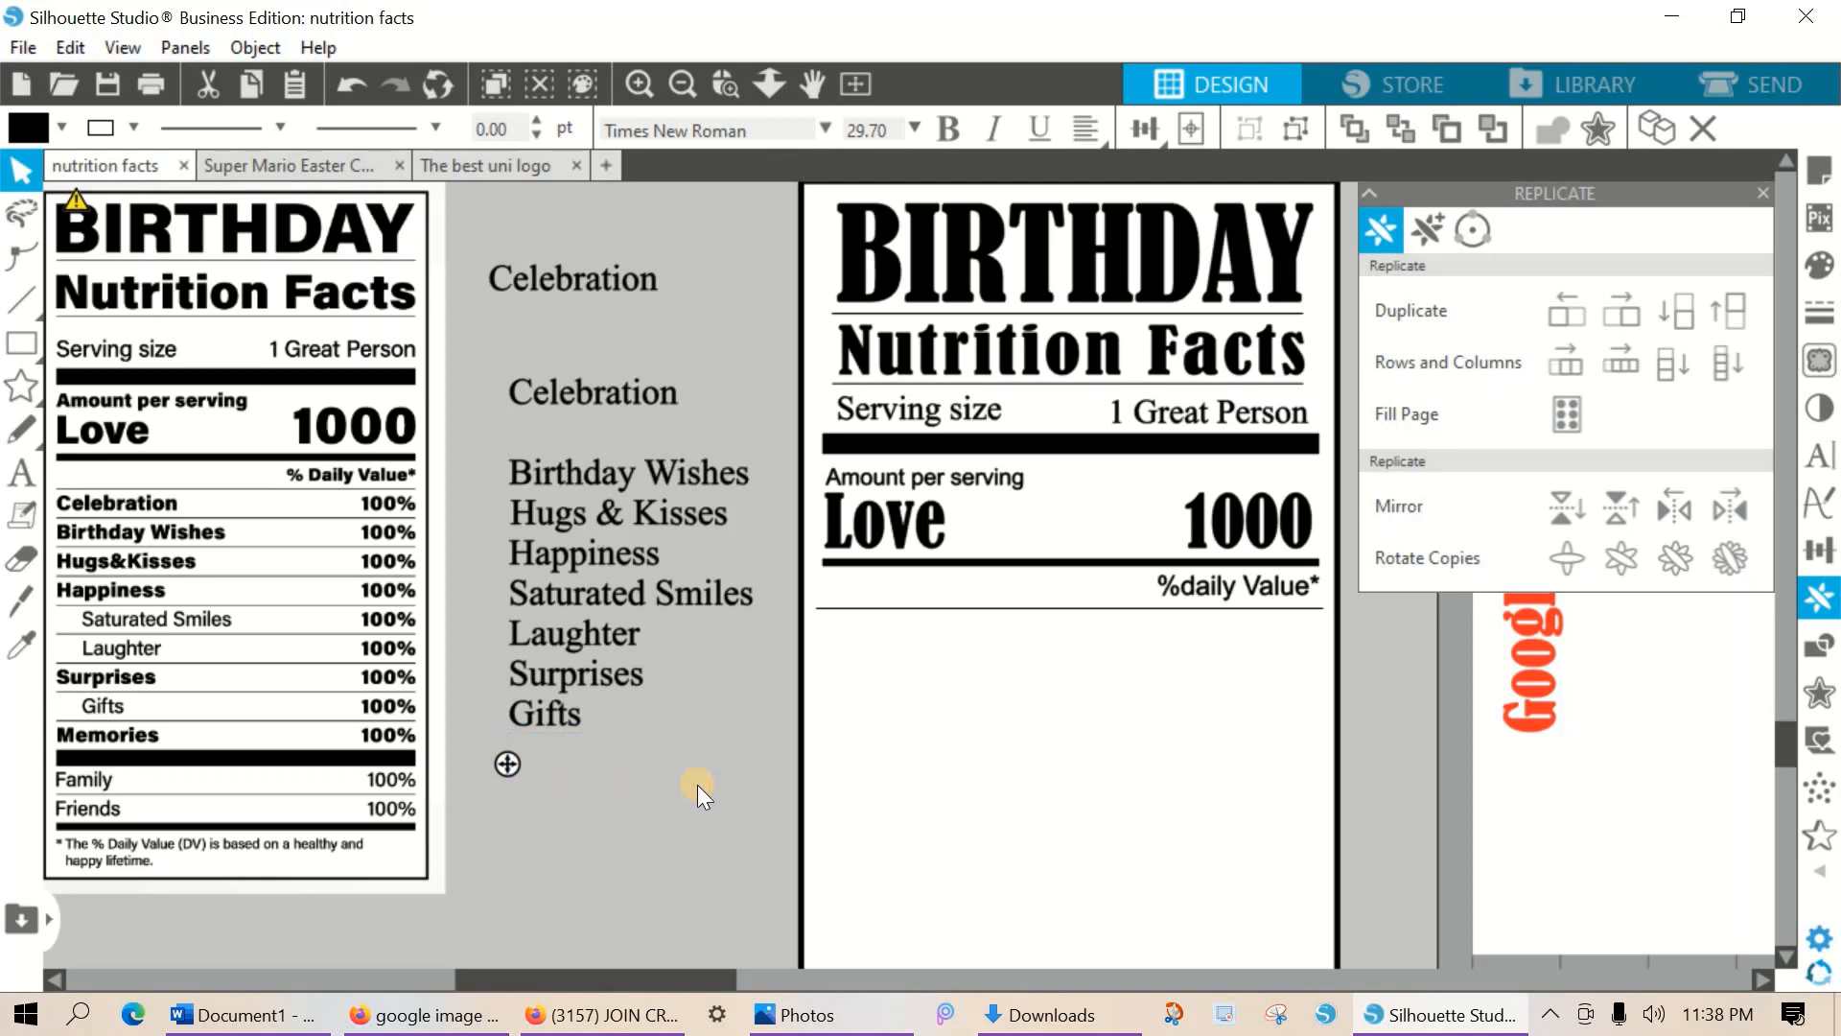
type("Mem")
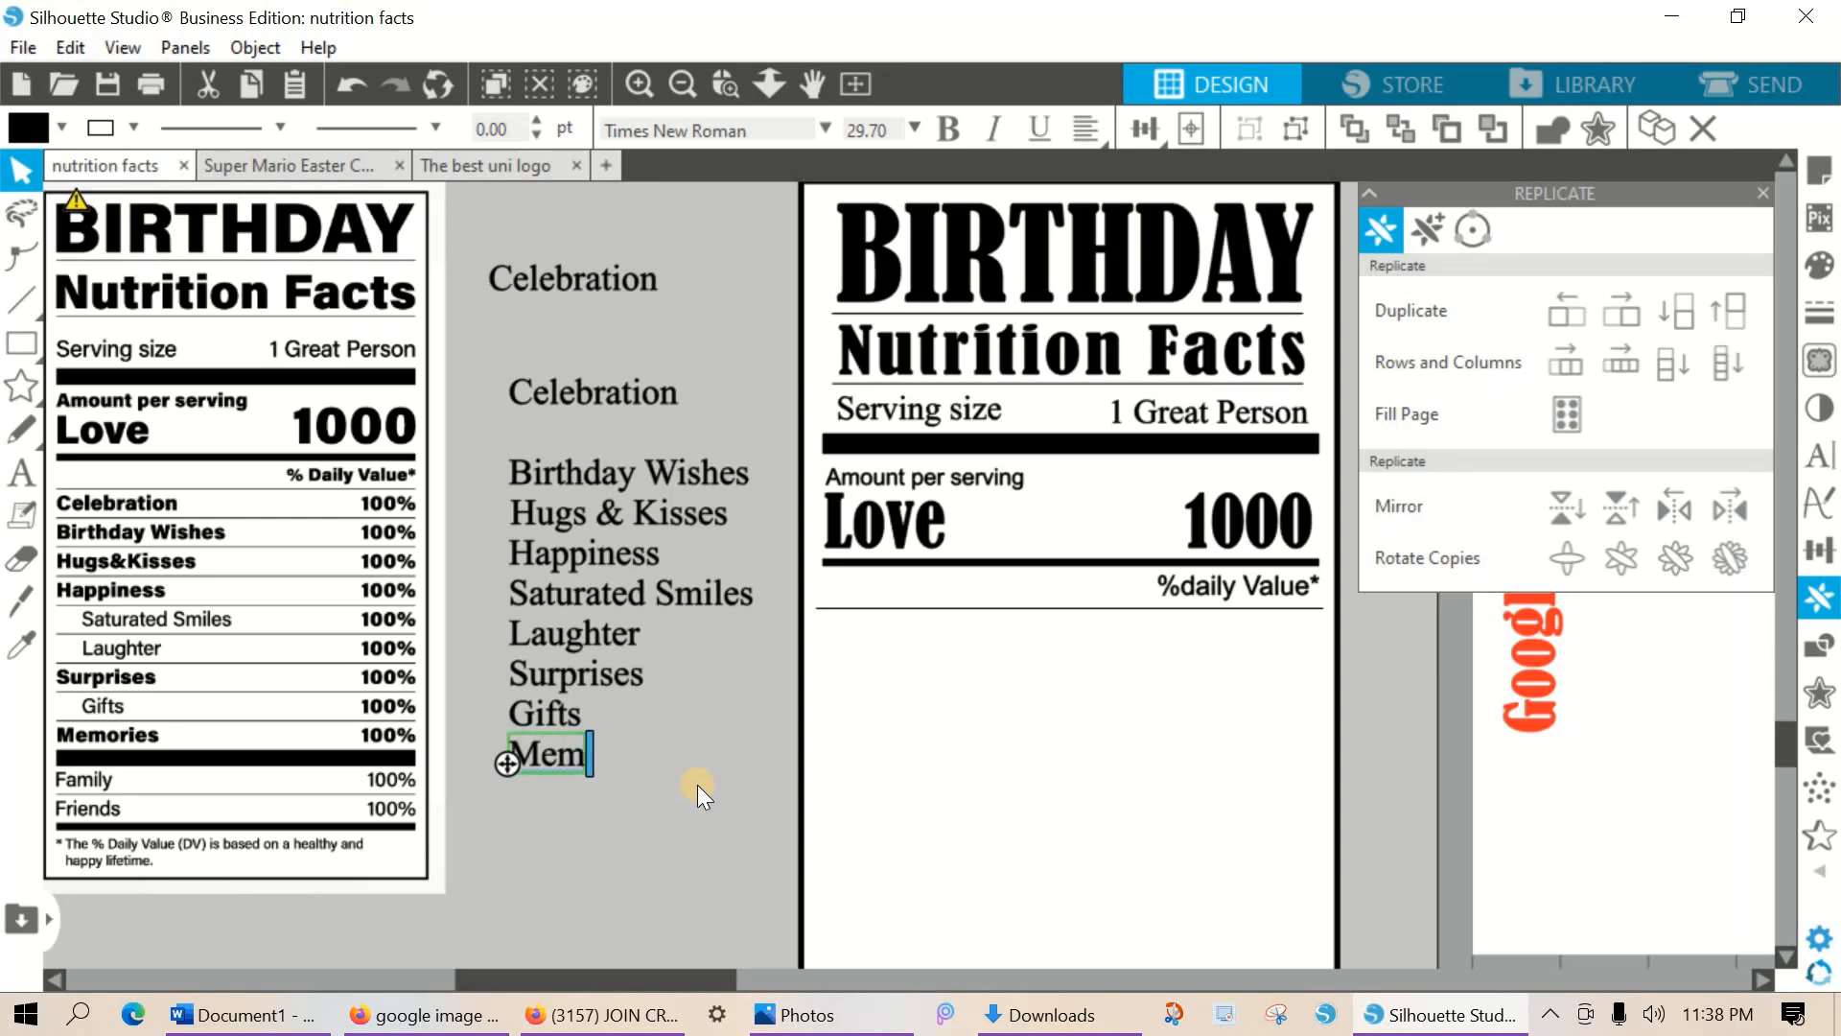
type("ories")
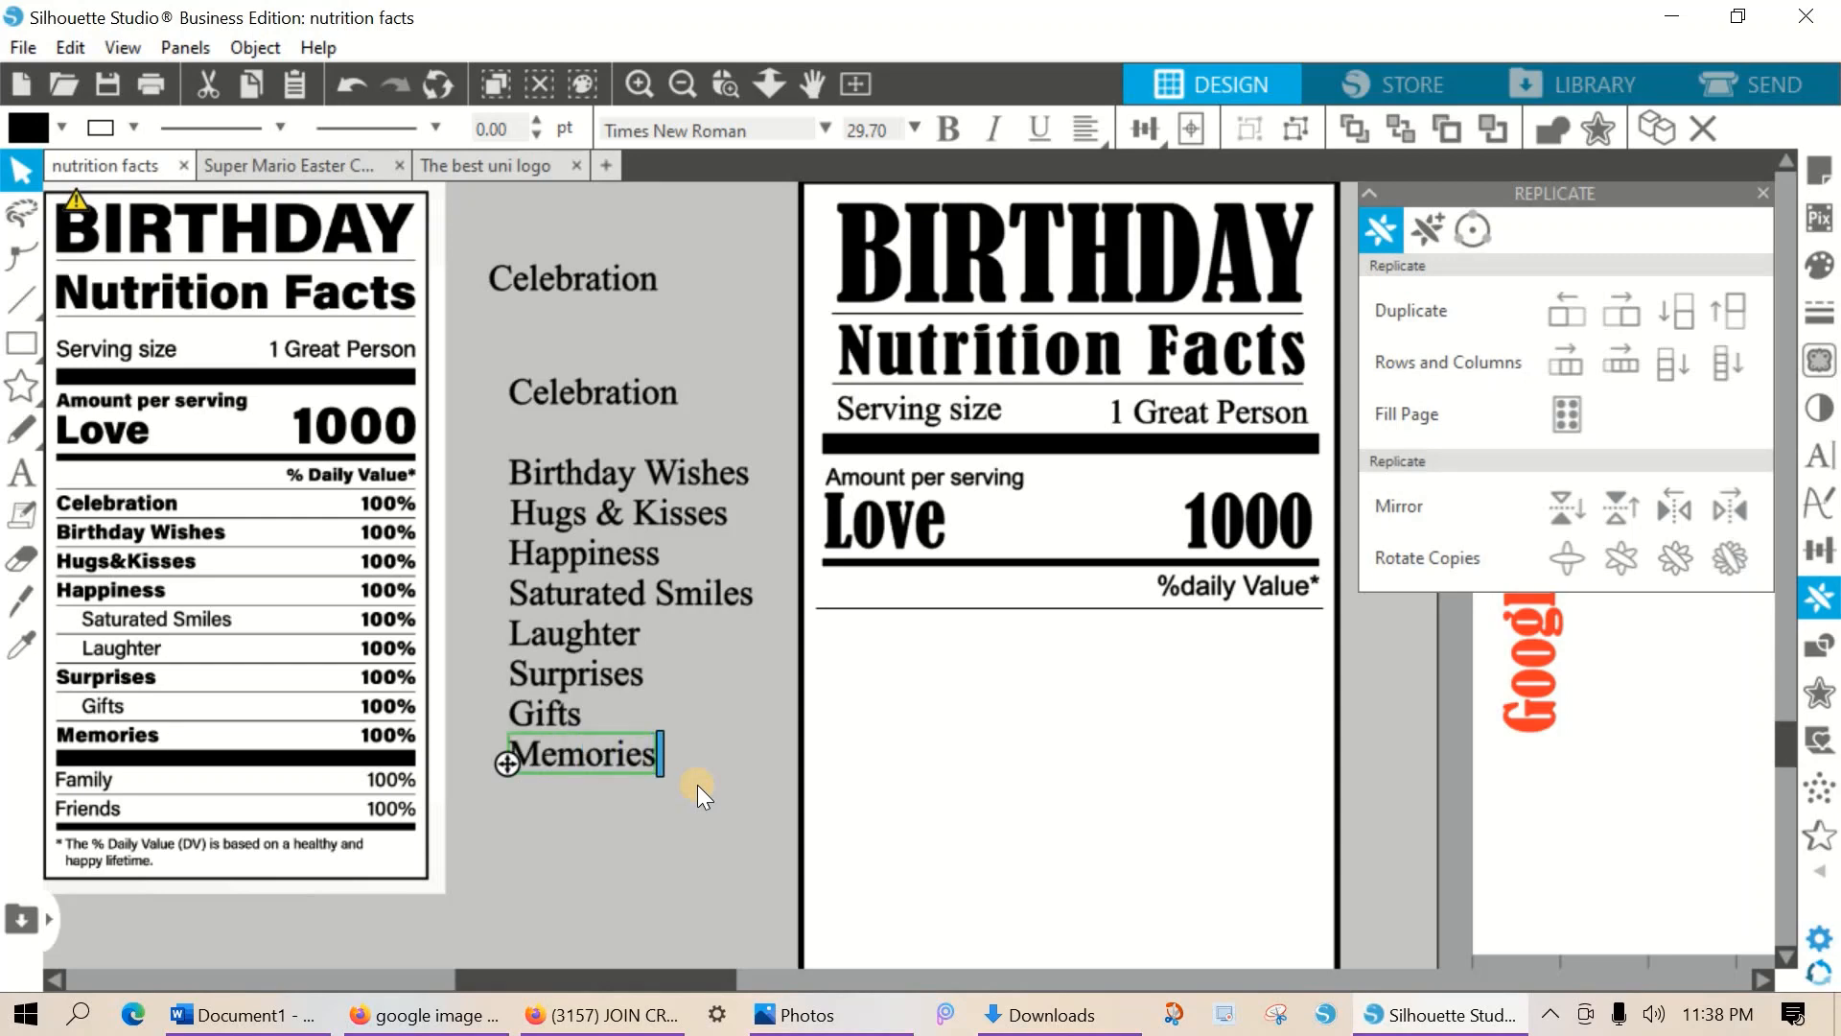
left_click(641, 807)
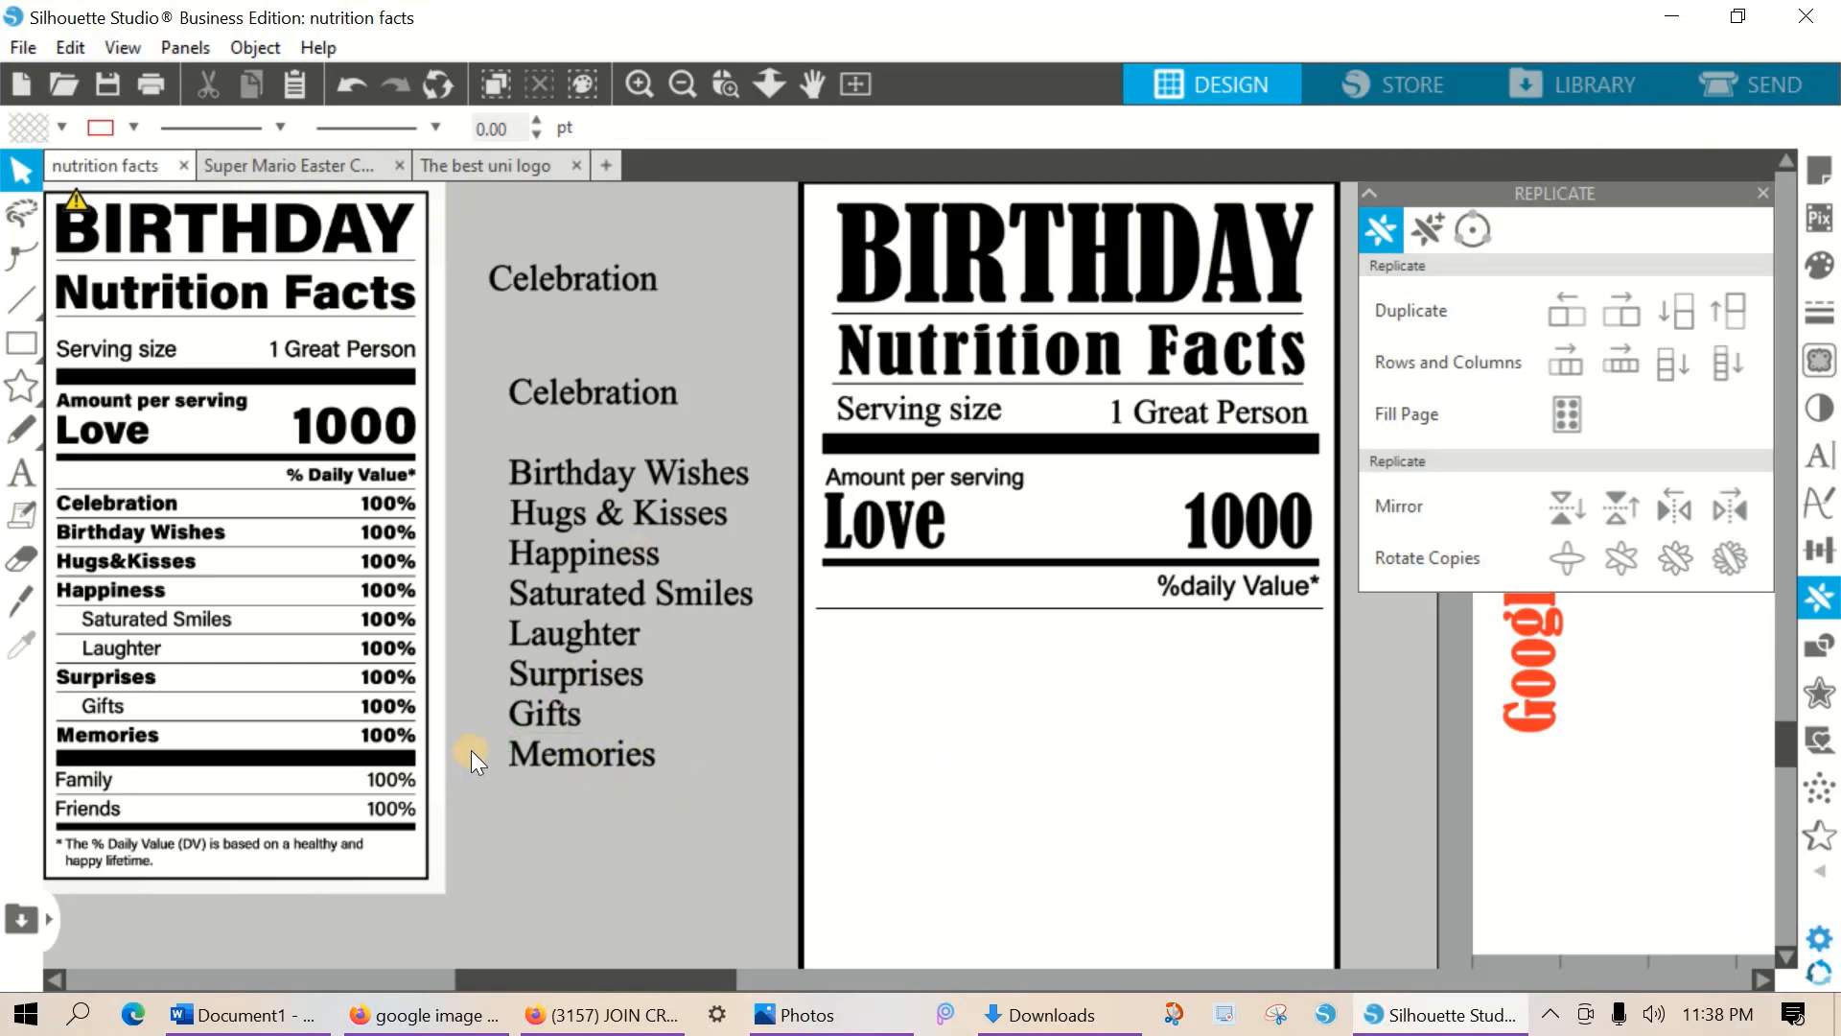
Move one loose "Celebration" line directly above "Birthday Wishes" and the other one below "Memories".
left_click(25, 347)
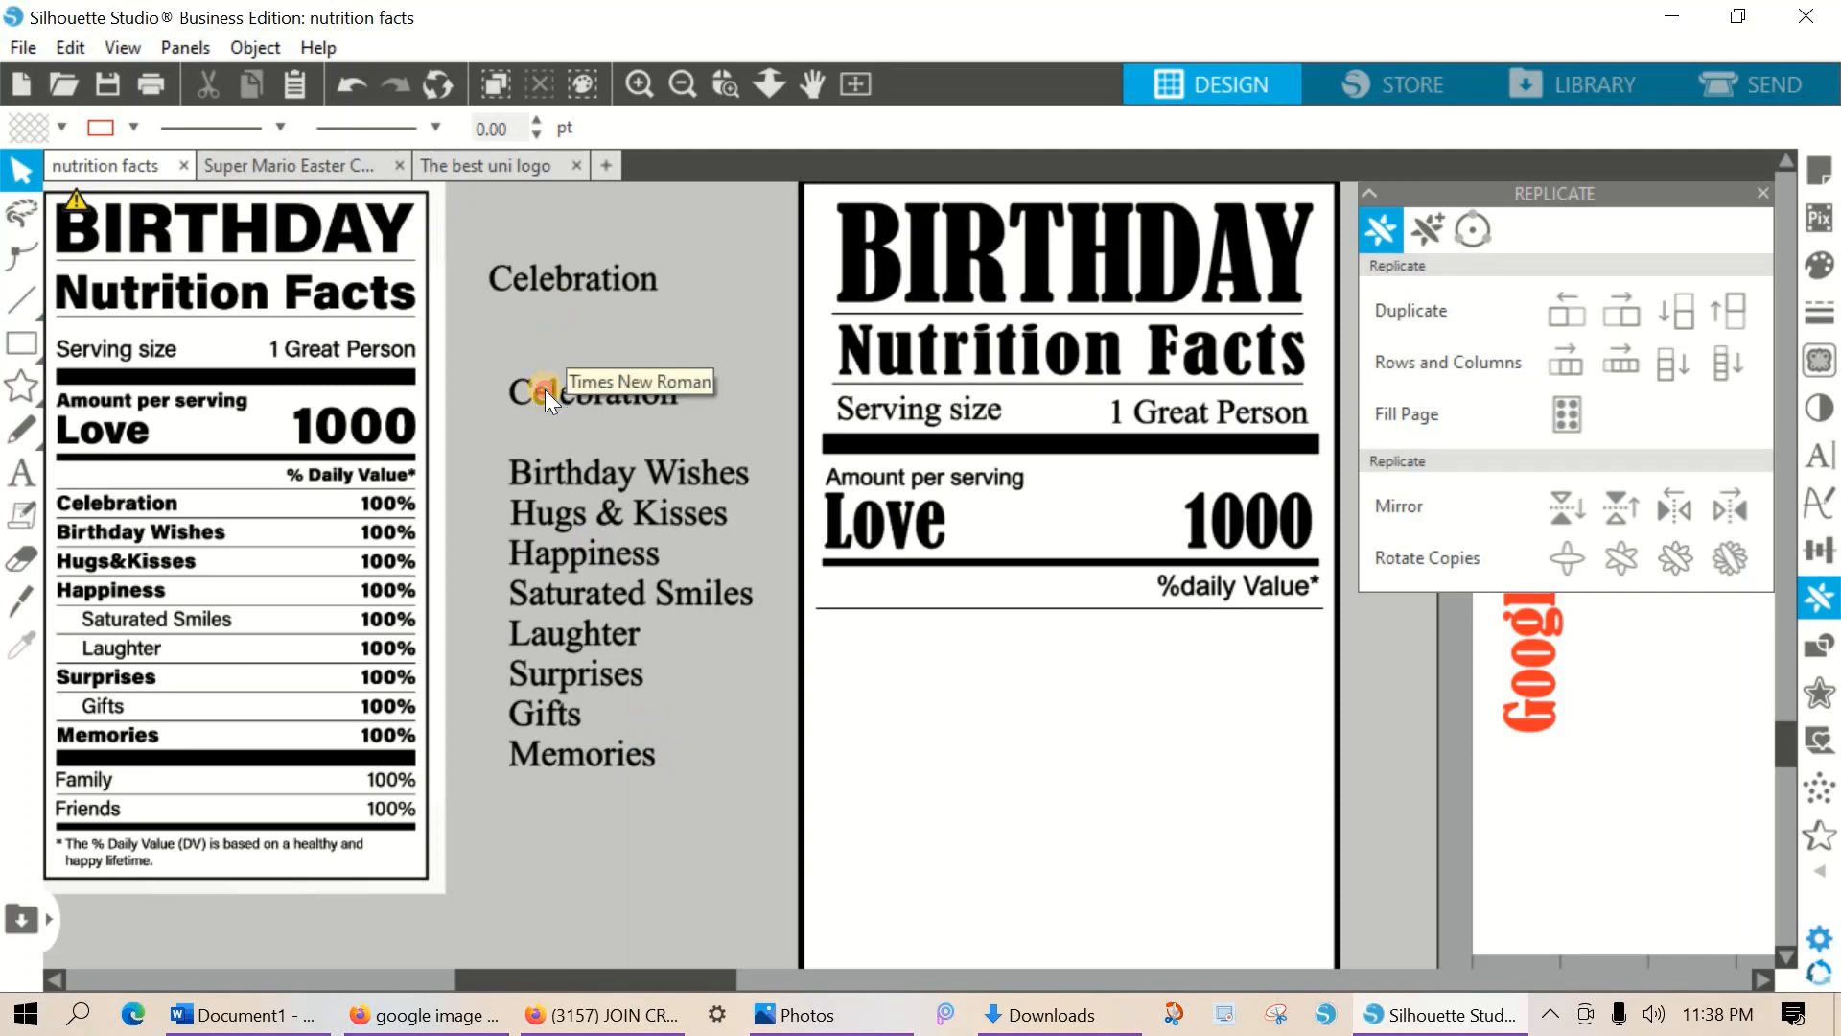
left_click_drag(544, 390, 539, 427)
left_click_drag(526, 278, 525, 825)
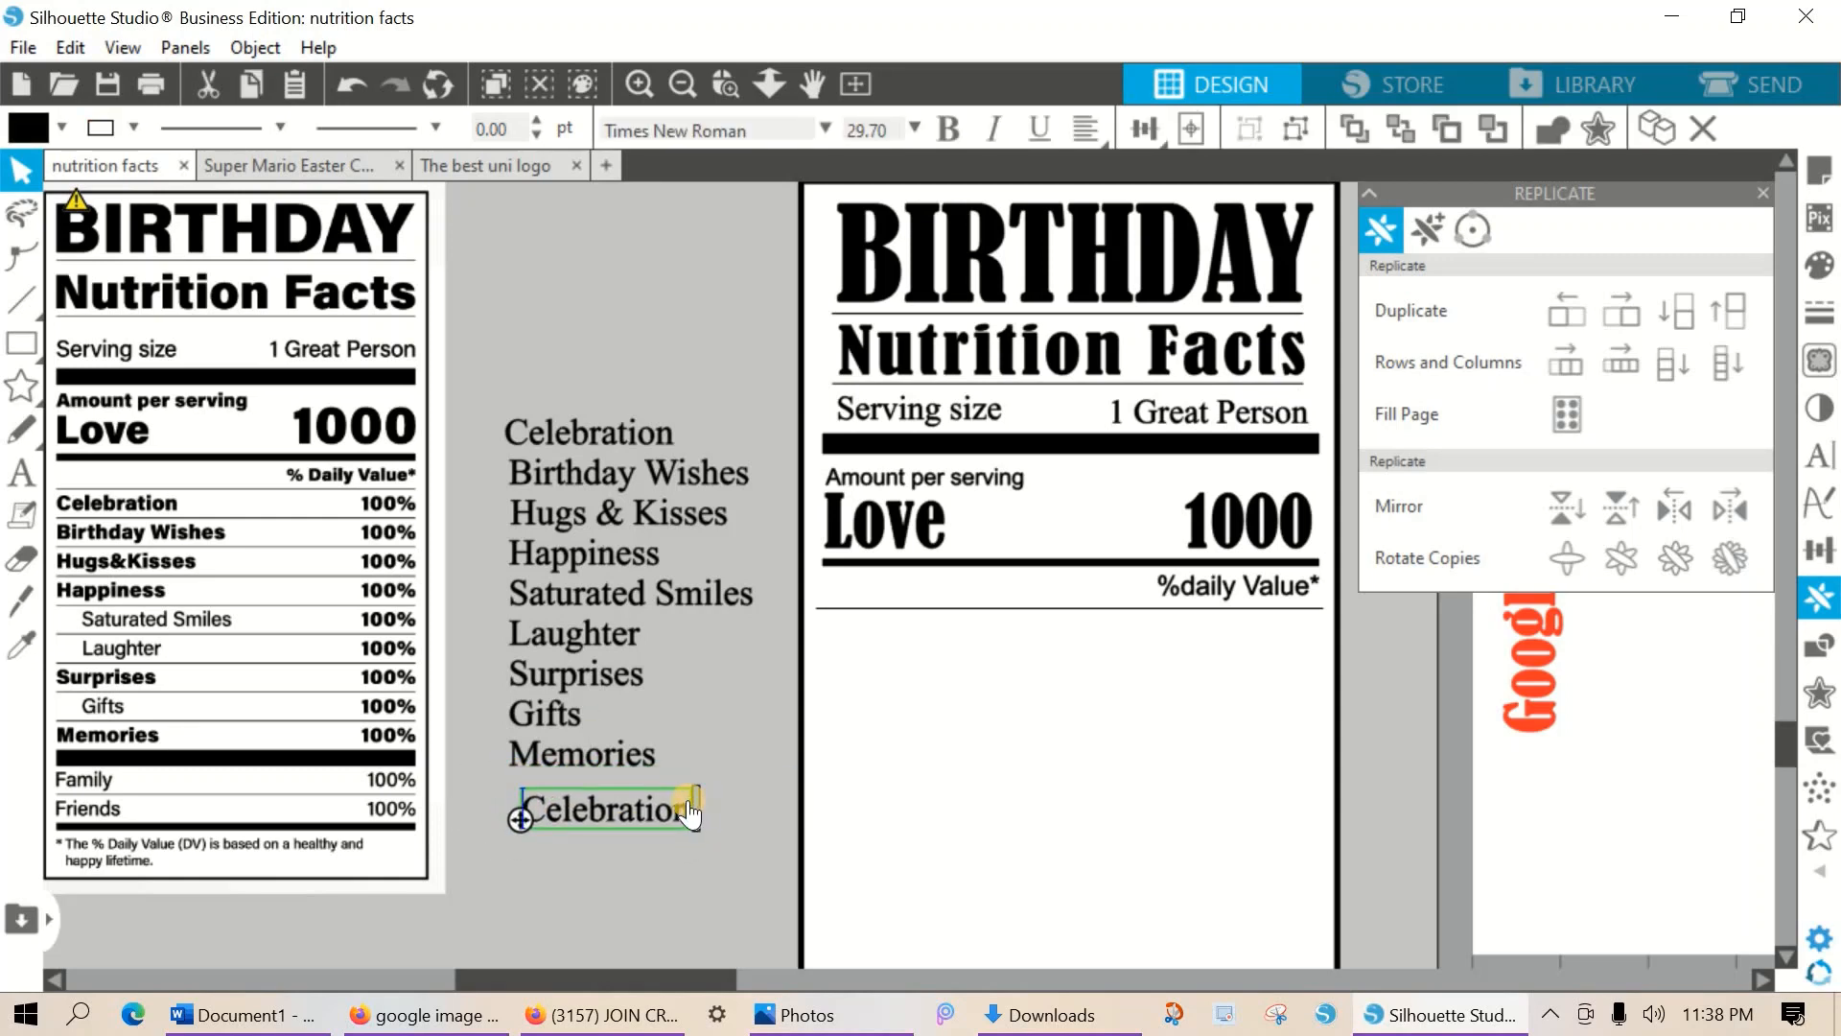
Replace the "Celebration" copy below "Memories" with the text "Family", correcting the misspelling and removing the extra line break.
left_click(687, 800)
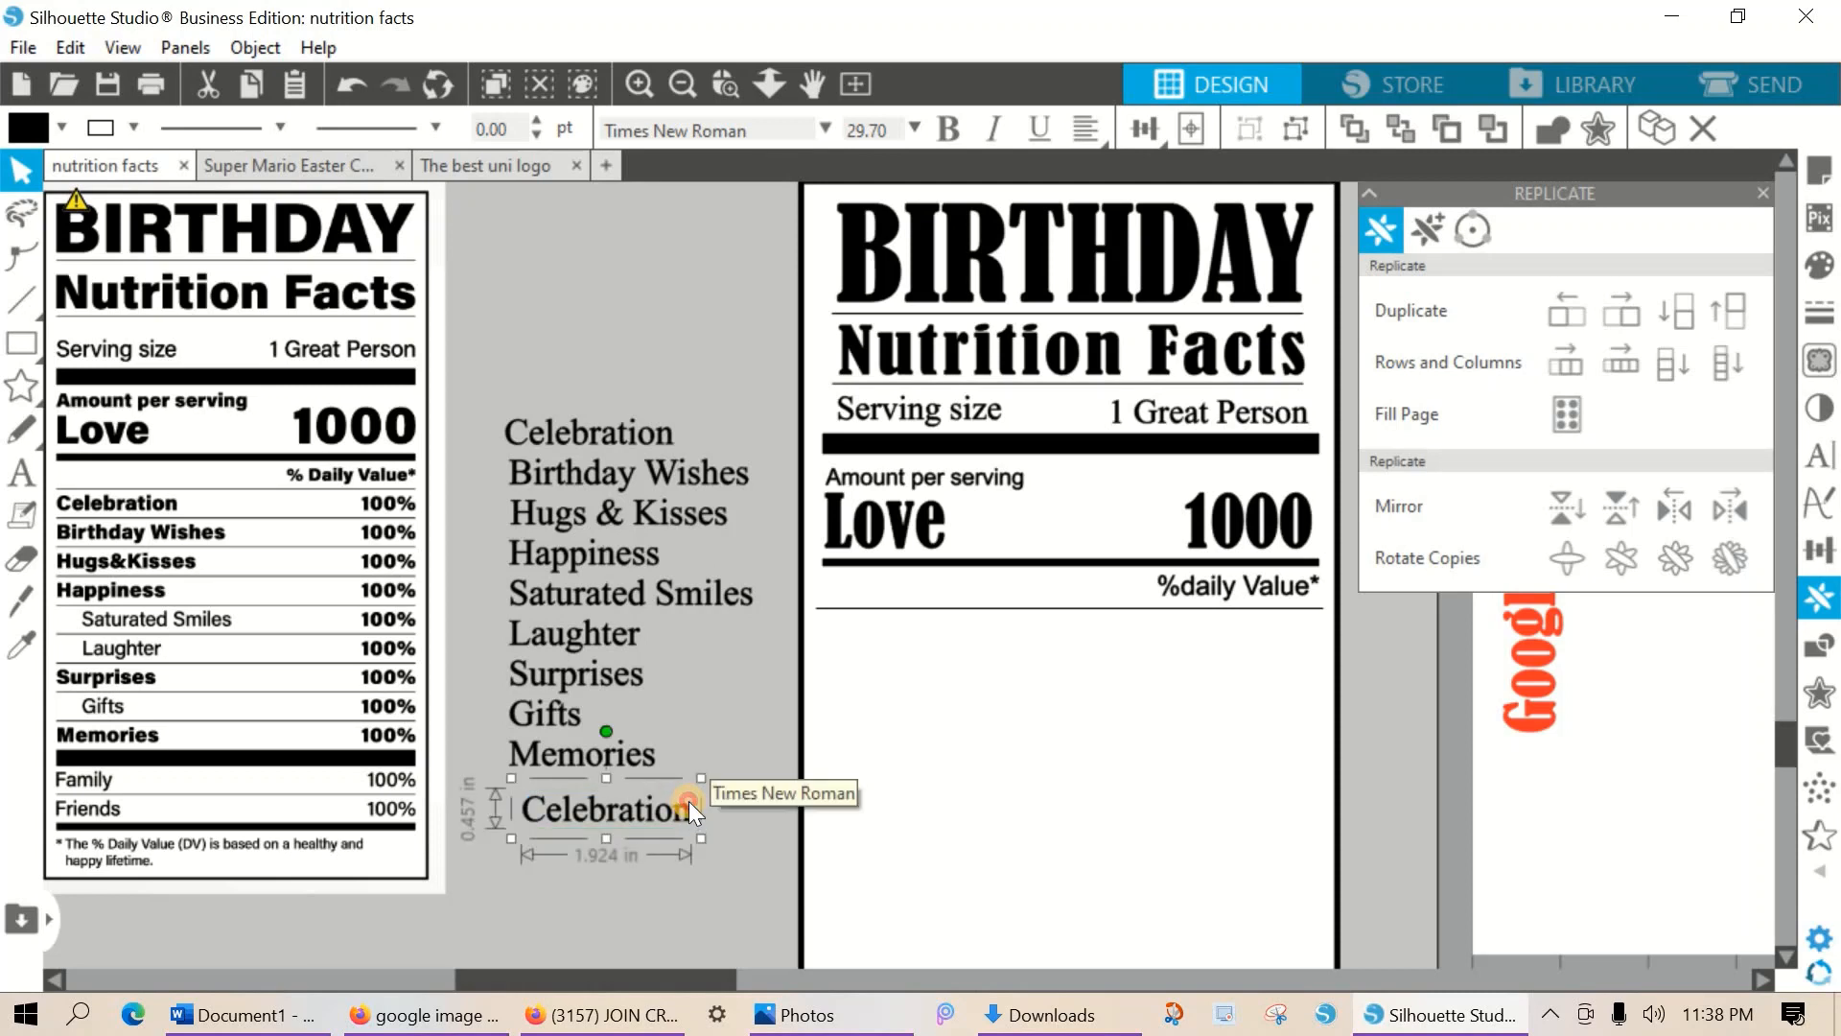
left_click_drag(689, 802, 476, 794)
left_click(685, 813)
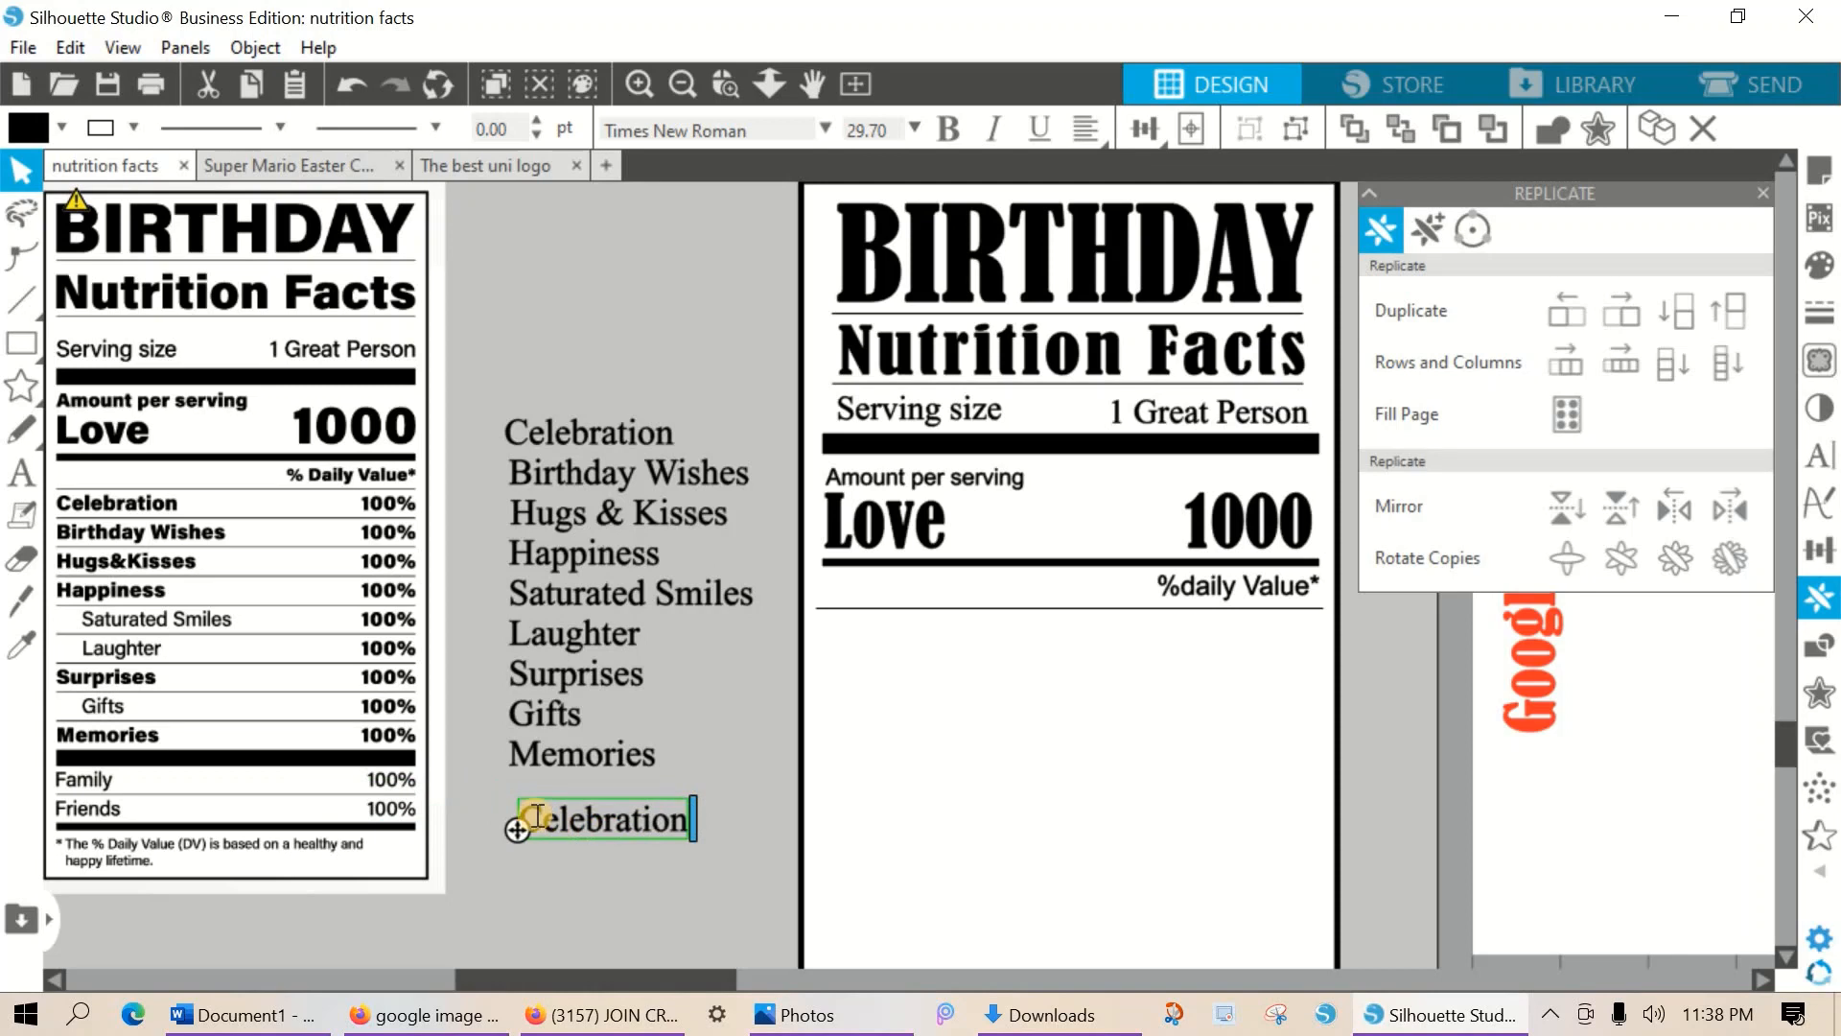
left_click_drag(516, 822, 696, 821)
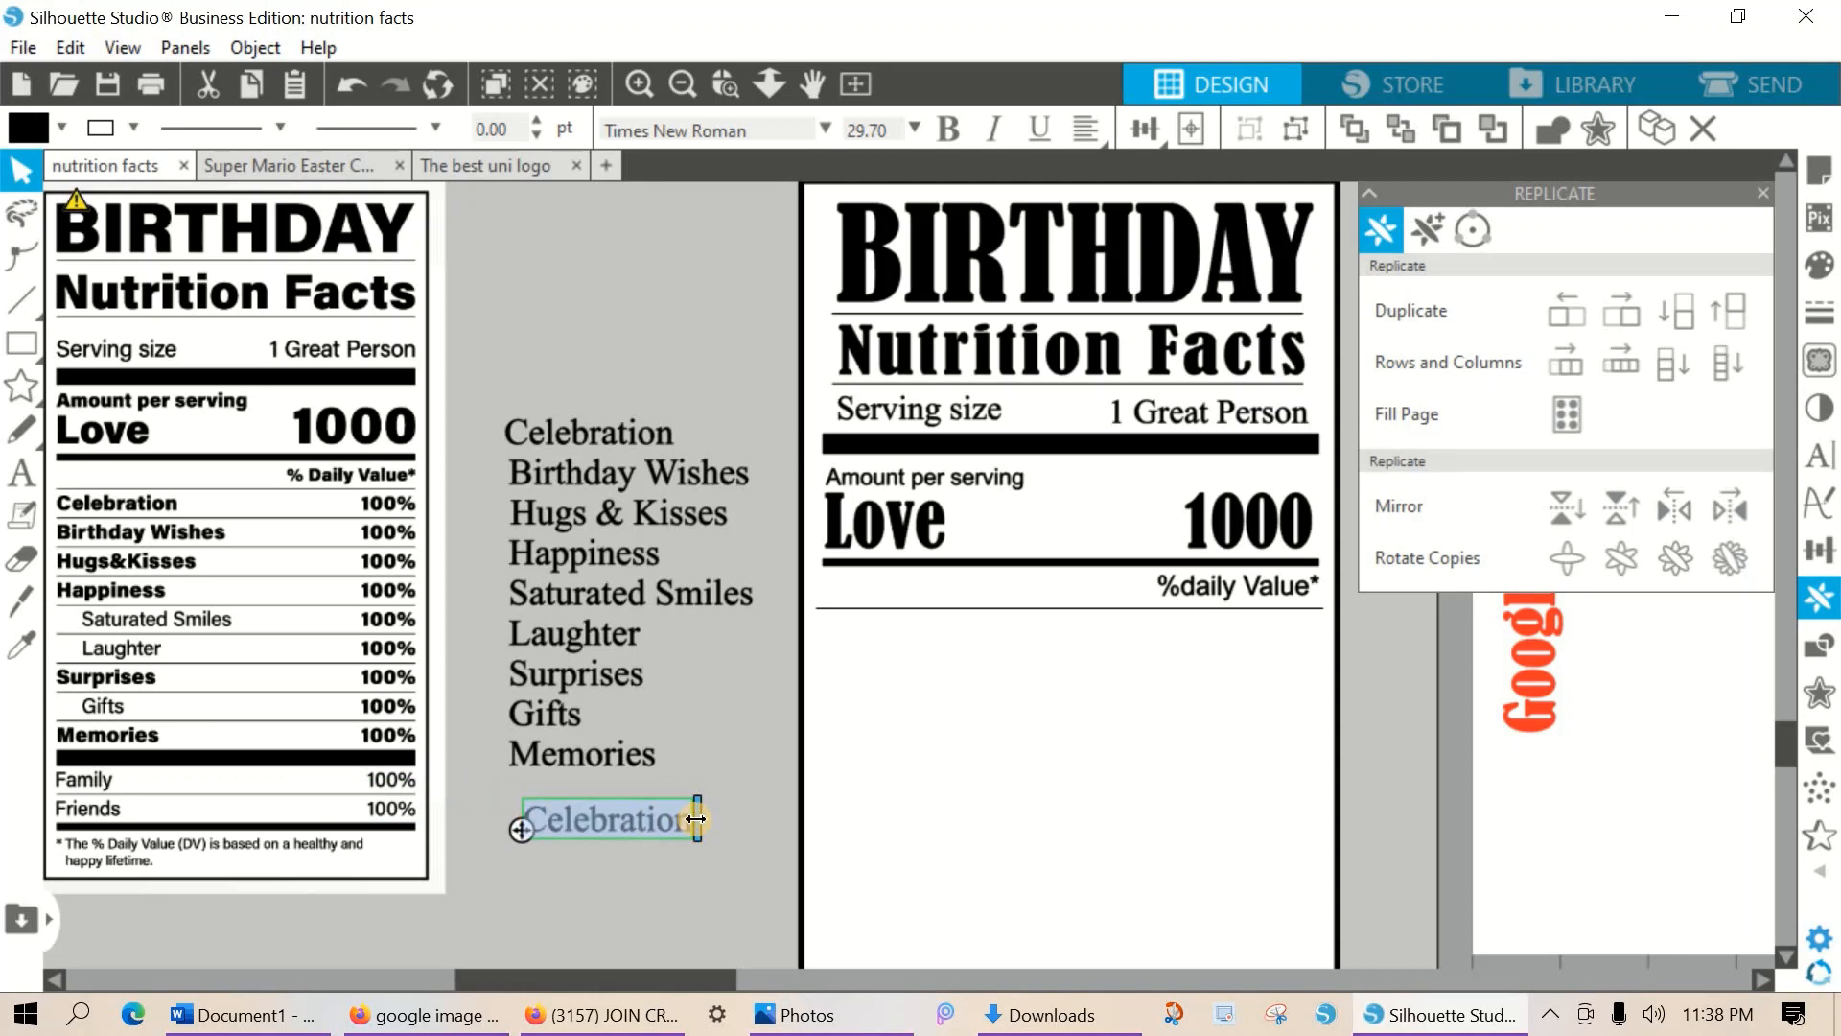
type("Familey")
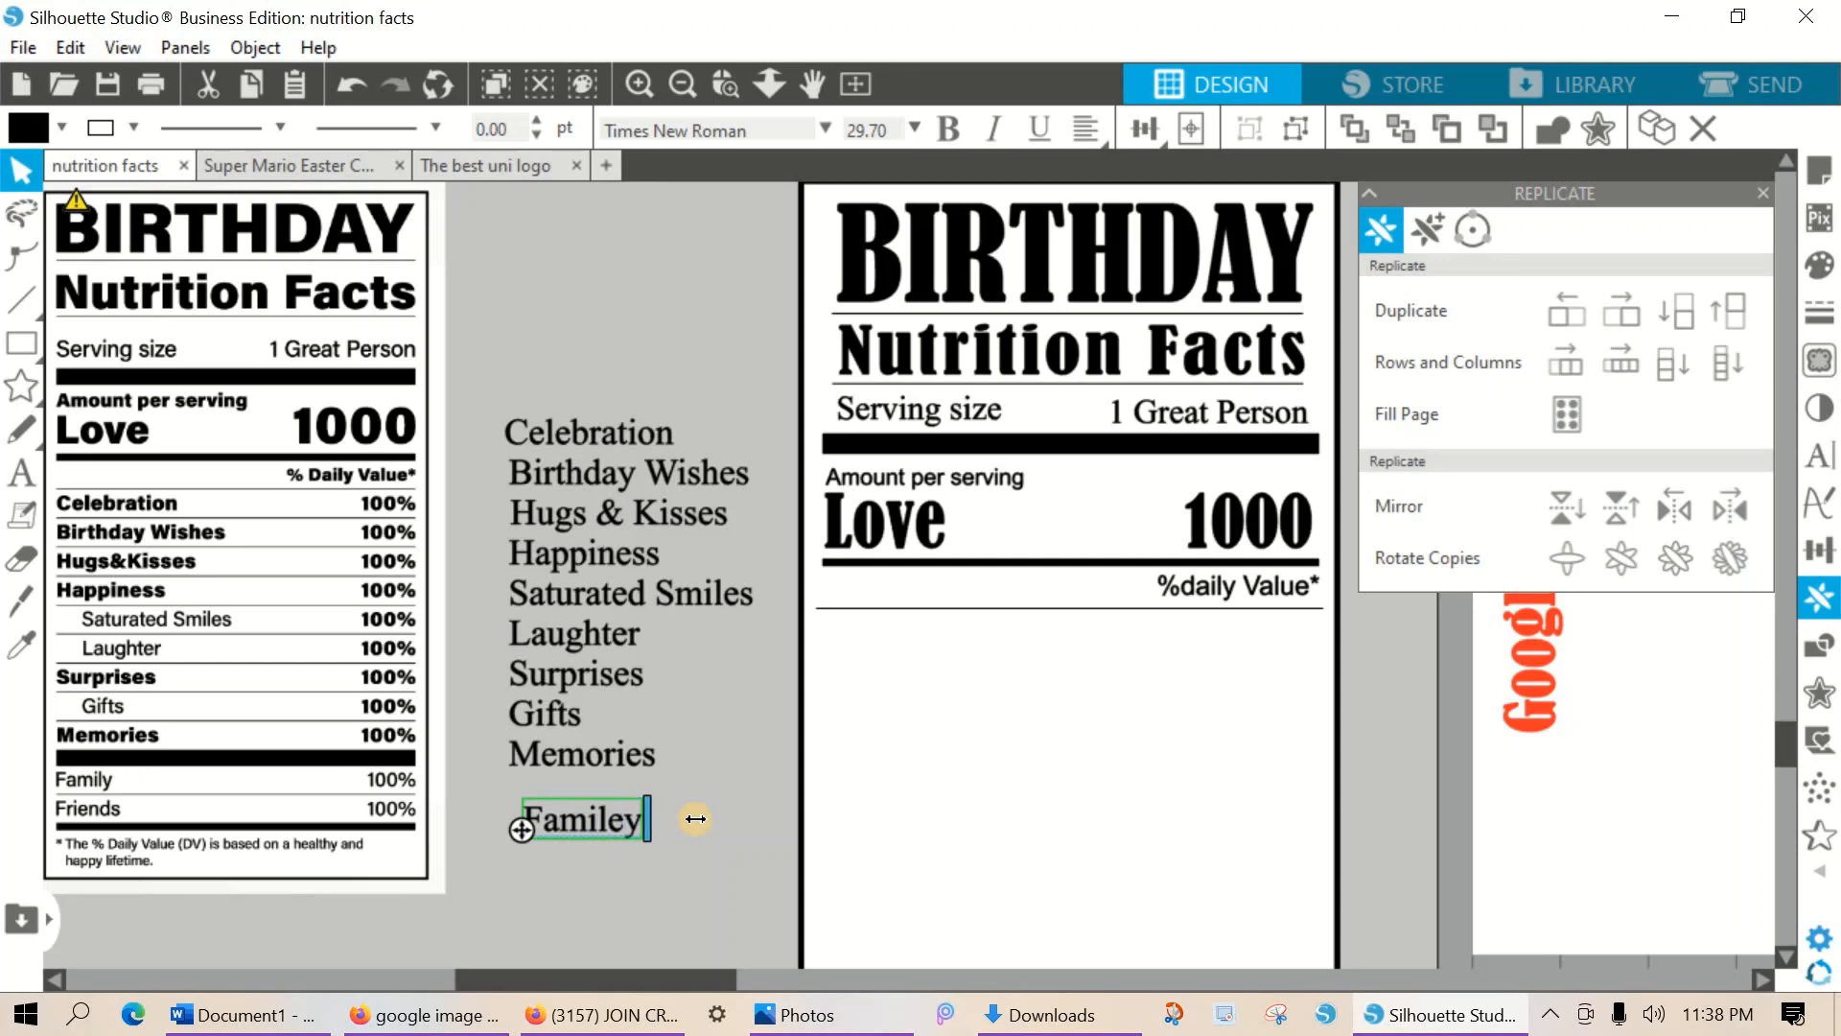
key("BackSpace")
key("BackSpace")
type("y")
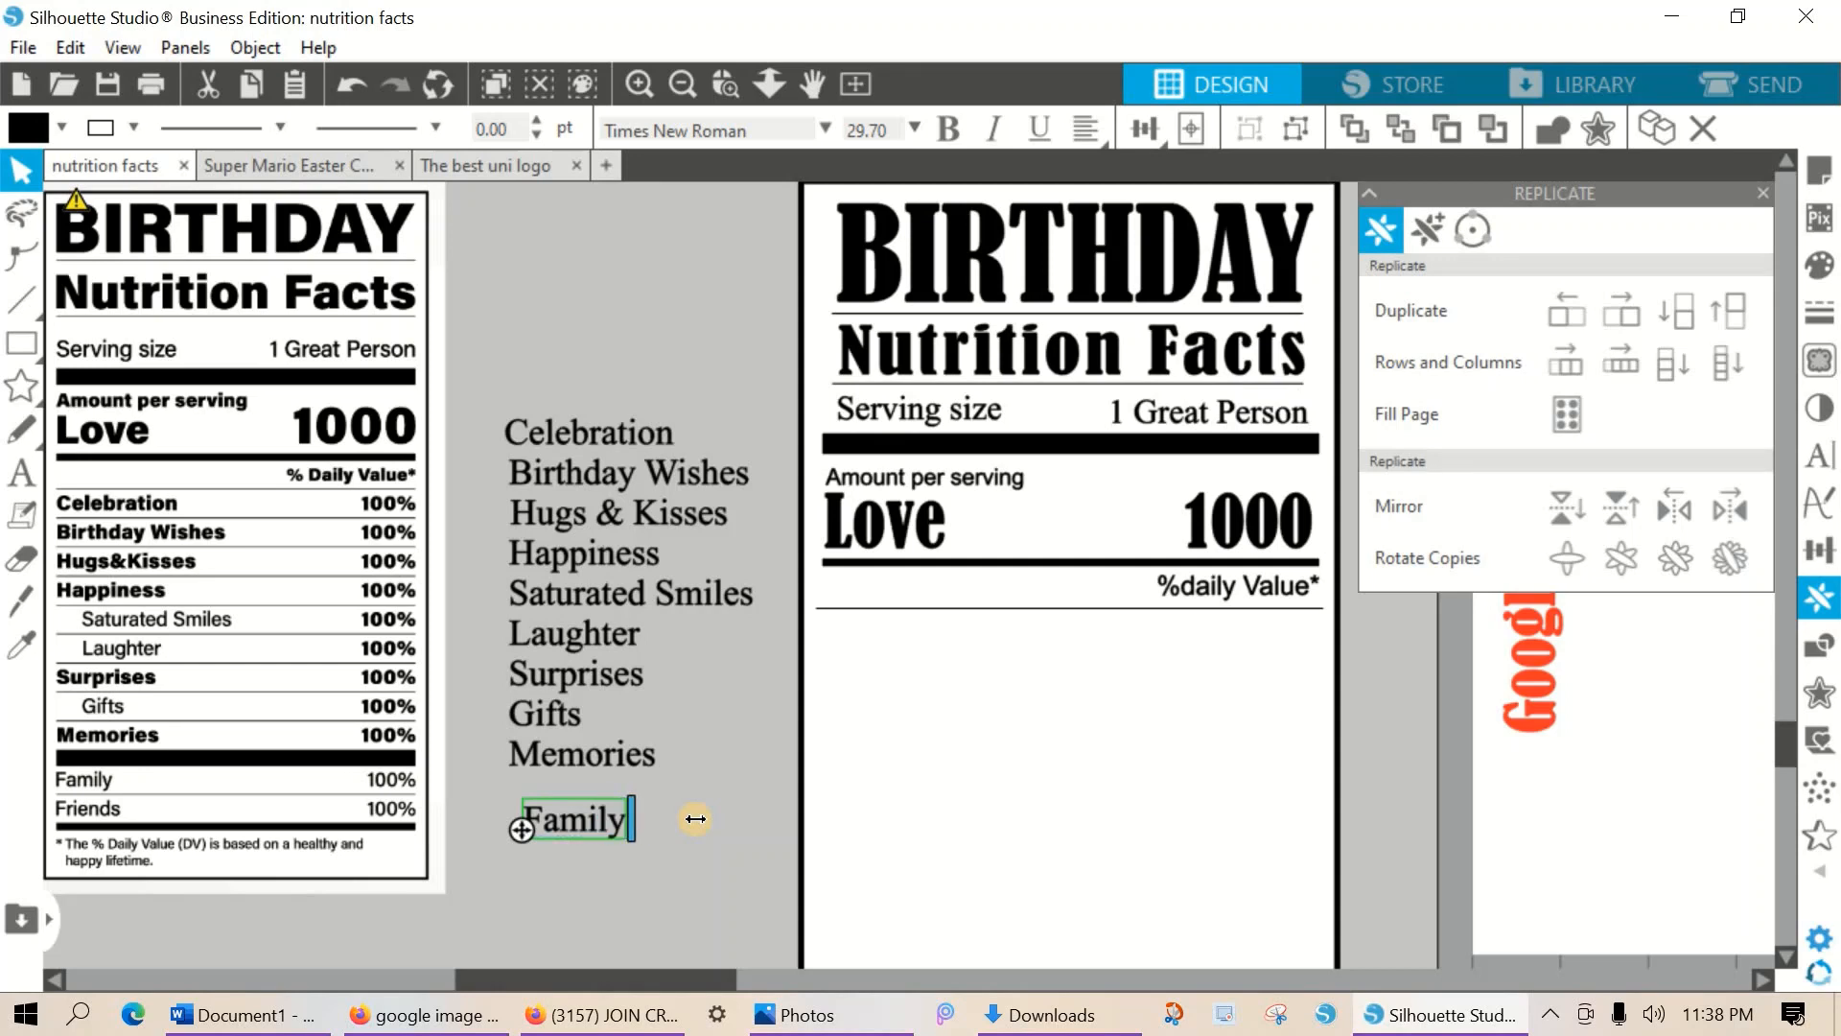
key("Return")
left_click(337, 89)
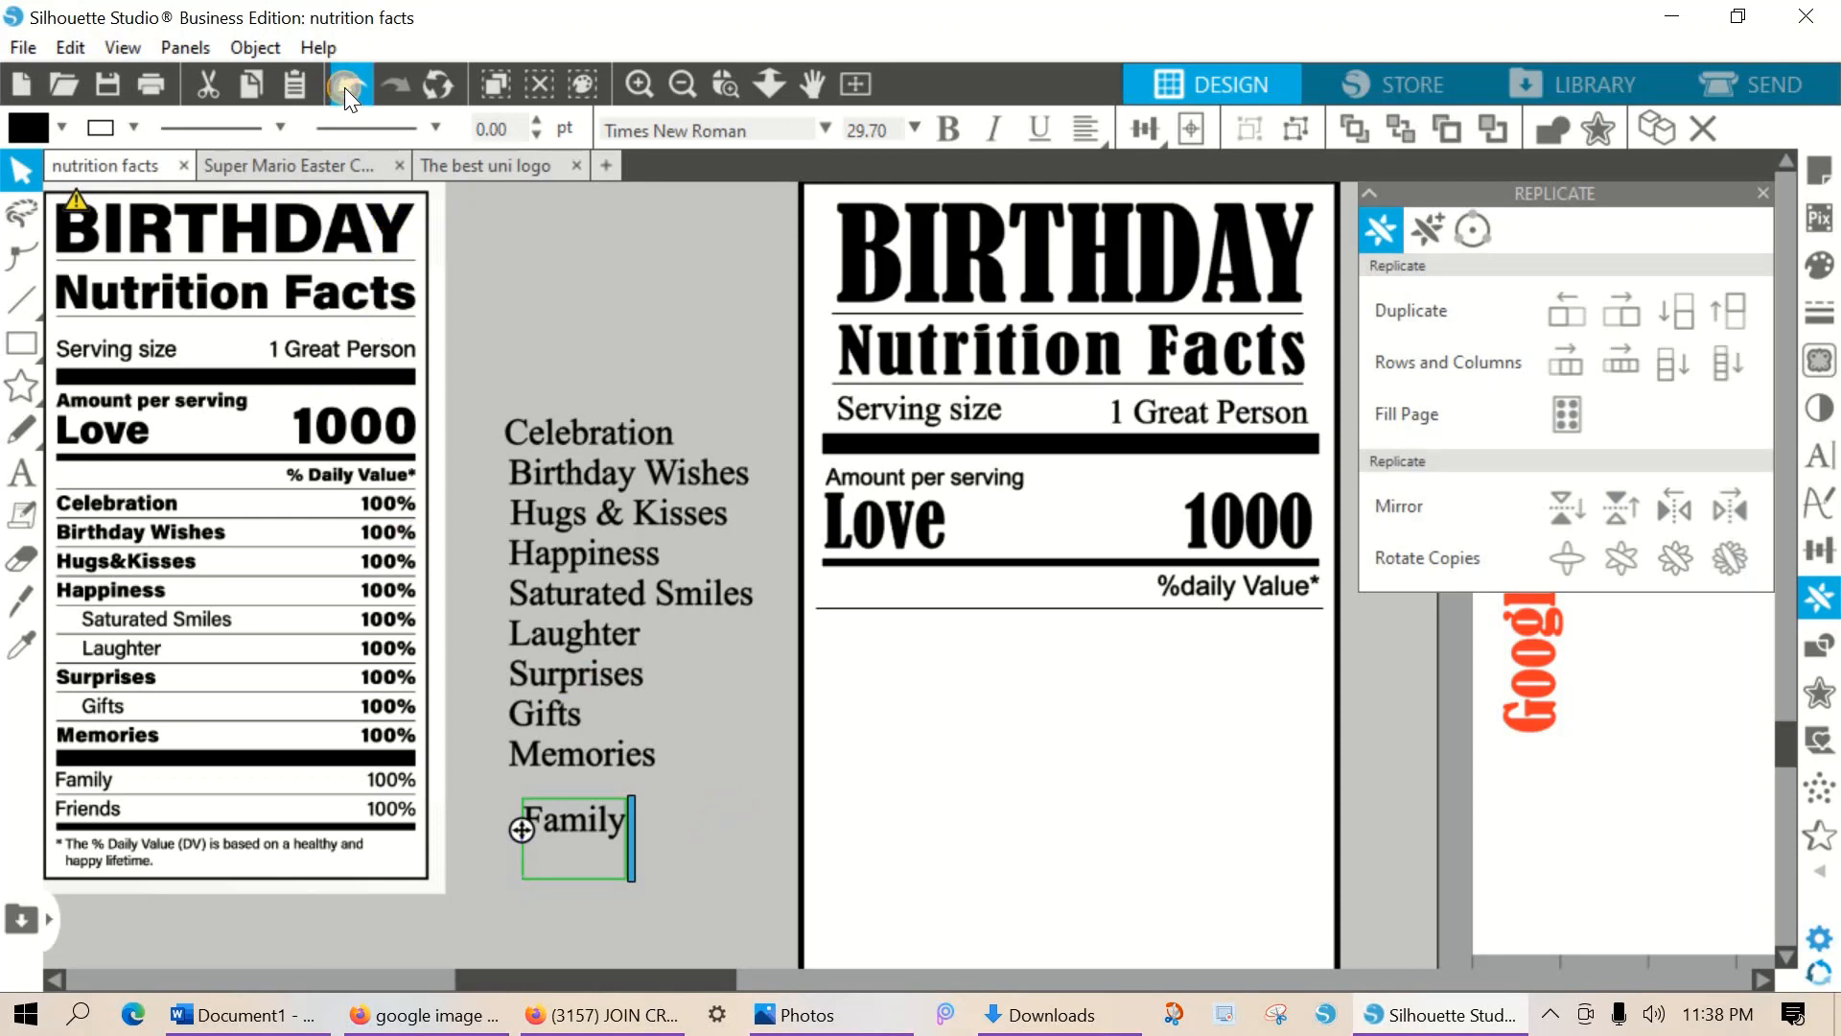
left_click(606, 443)
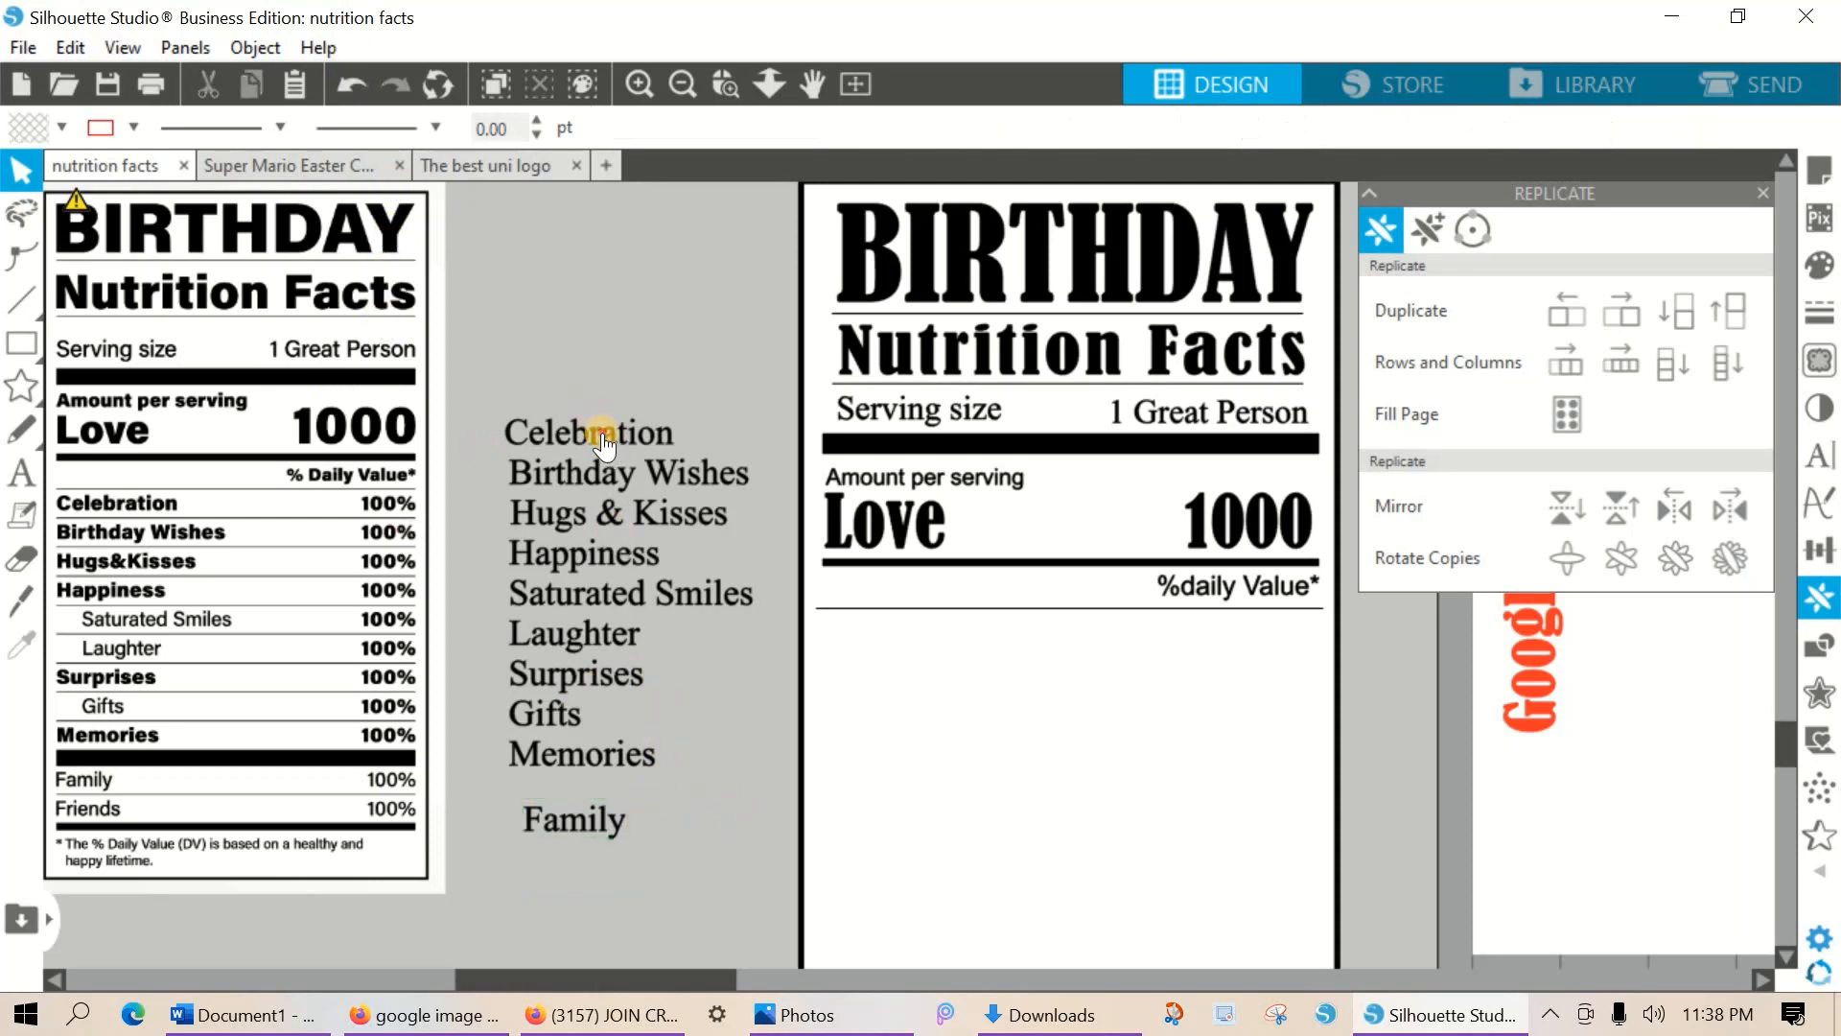
Place "Celebration" under the thin line below "%daily Value*" and duplicate that line, moving the copy just beneath "Celebration".
left_click_drag(604, 437, 913, 633)
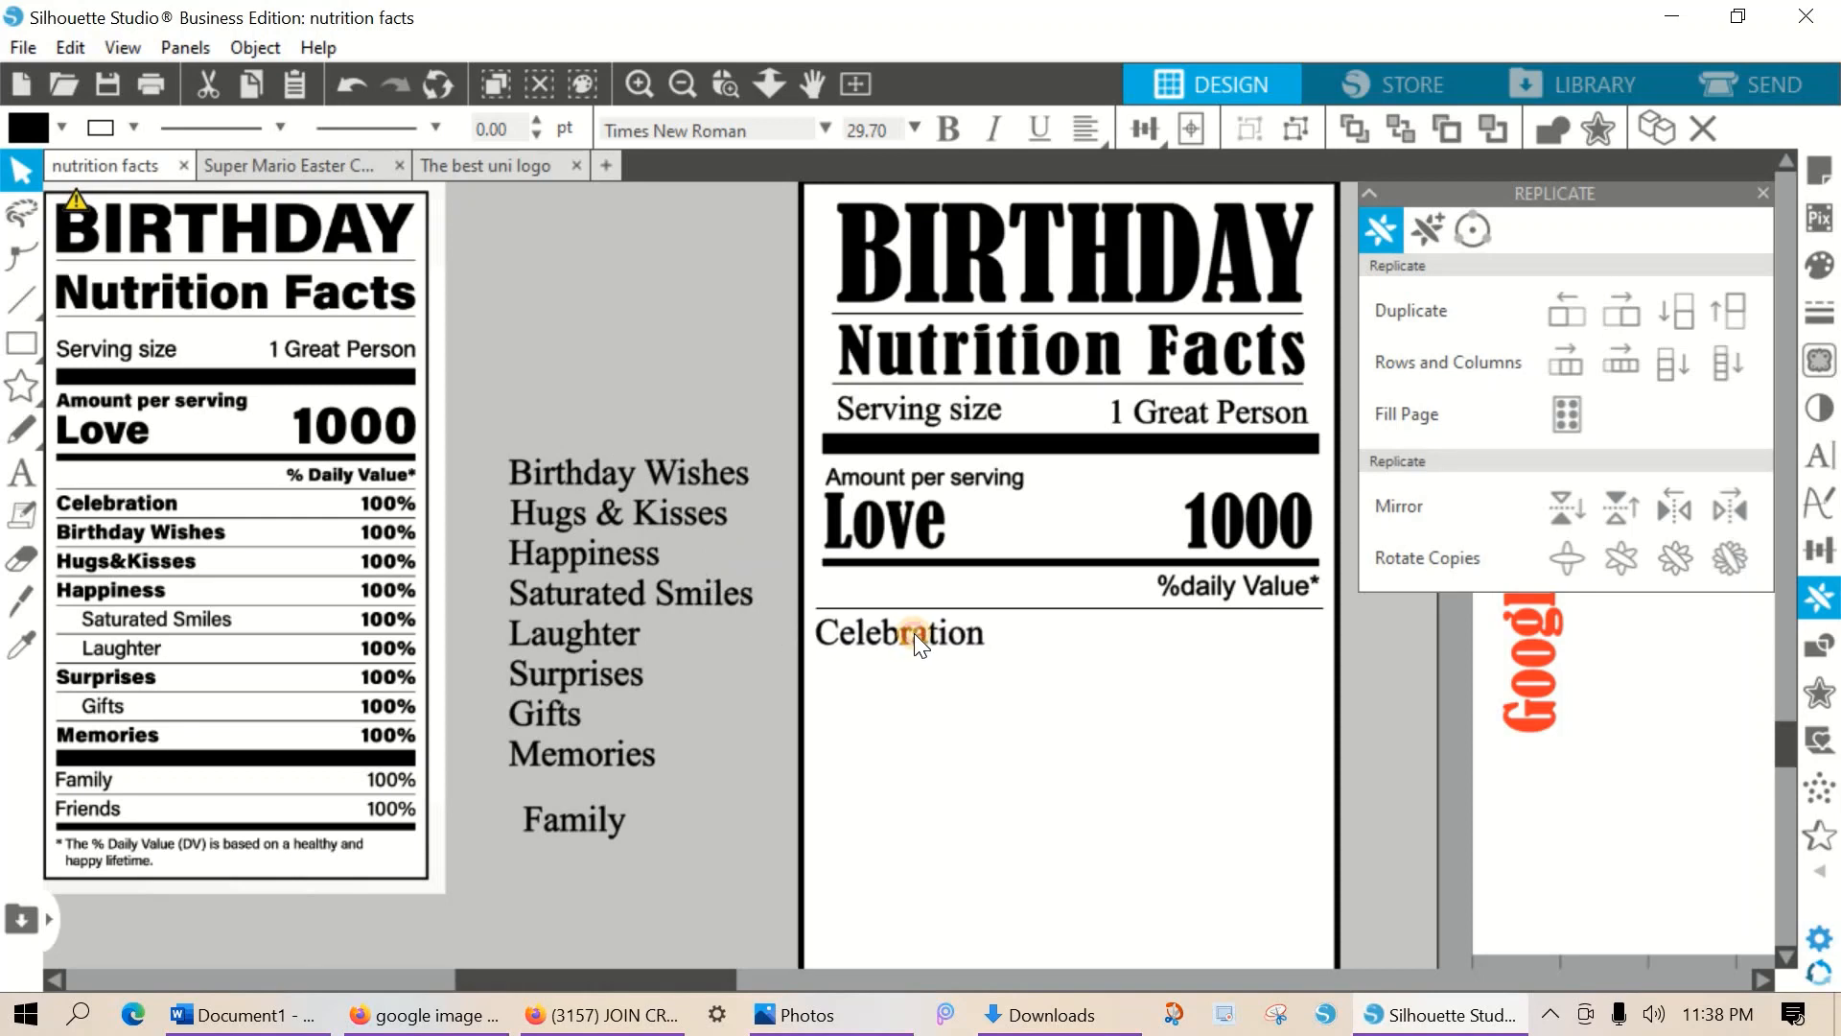
left_click(963, 607)
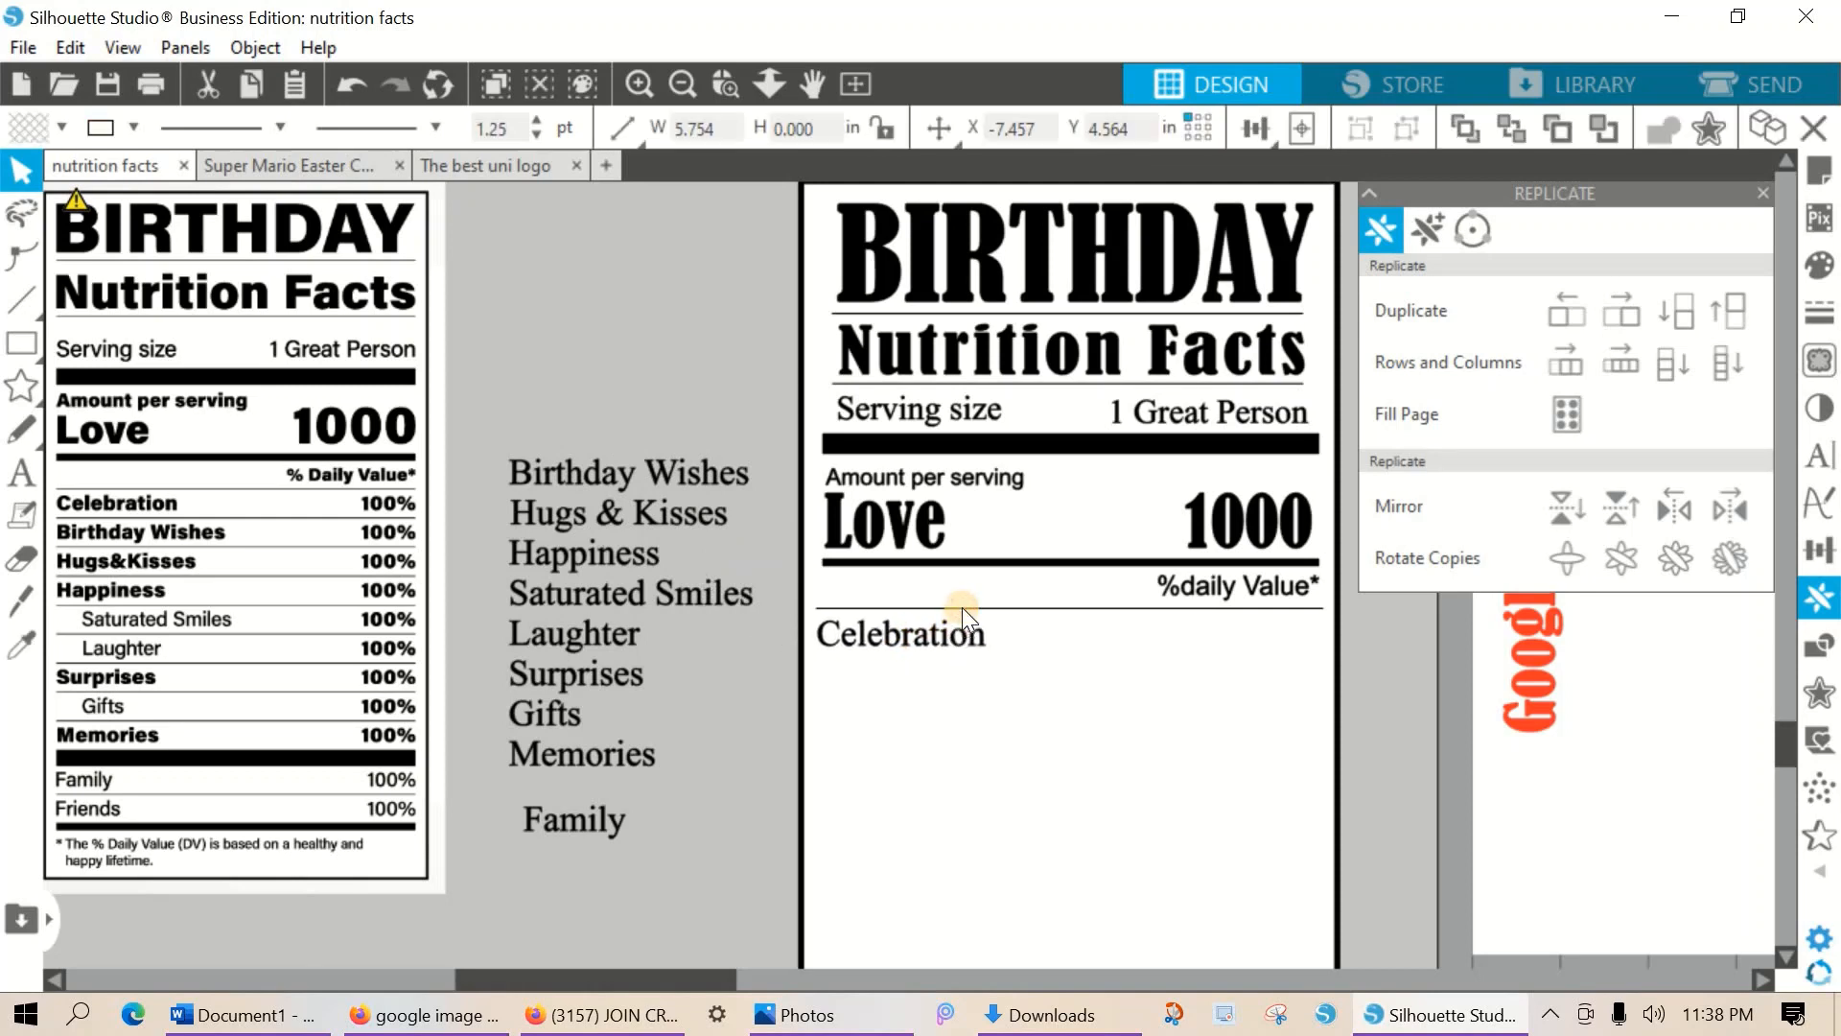
left_click(1682, 319)
key("Down")
key("Down")
key("Down")
key("Down")
key("Down")
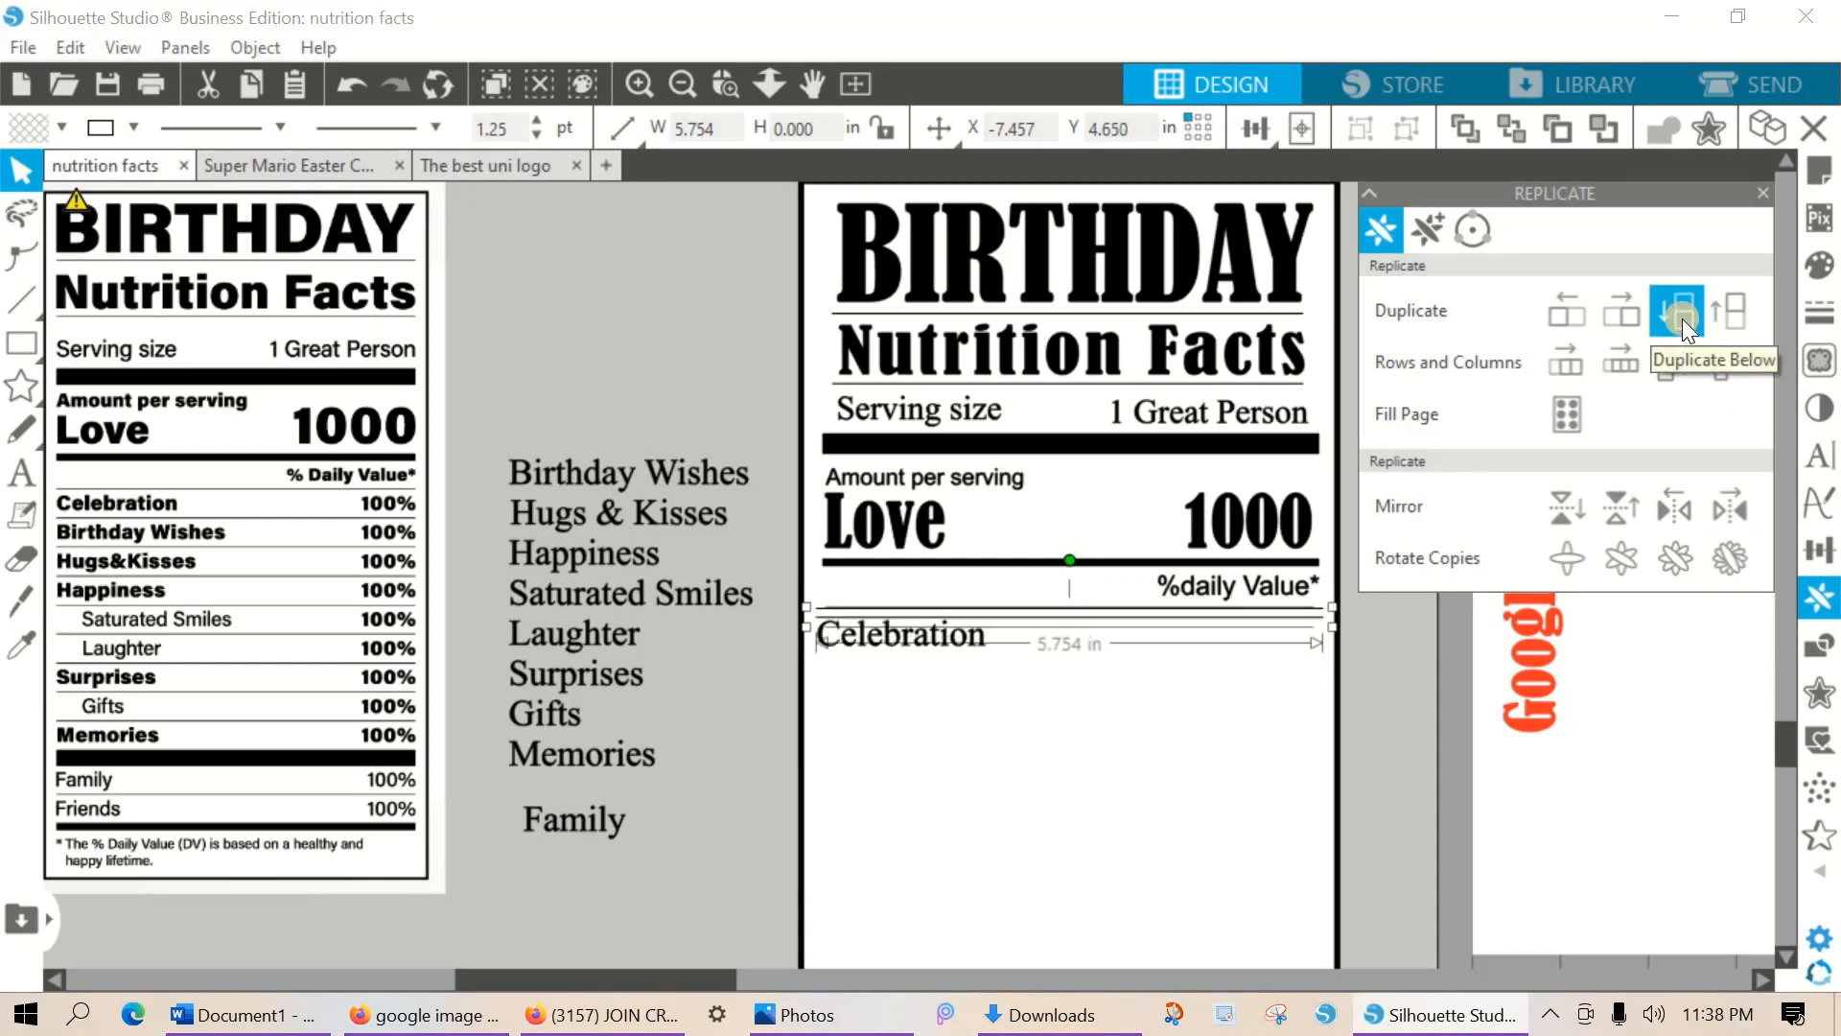
key("Down")
key("Down")
key("Down")
key("Down")
key("Down")
key("Down")
key("Down")
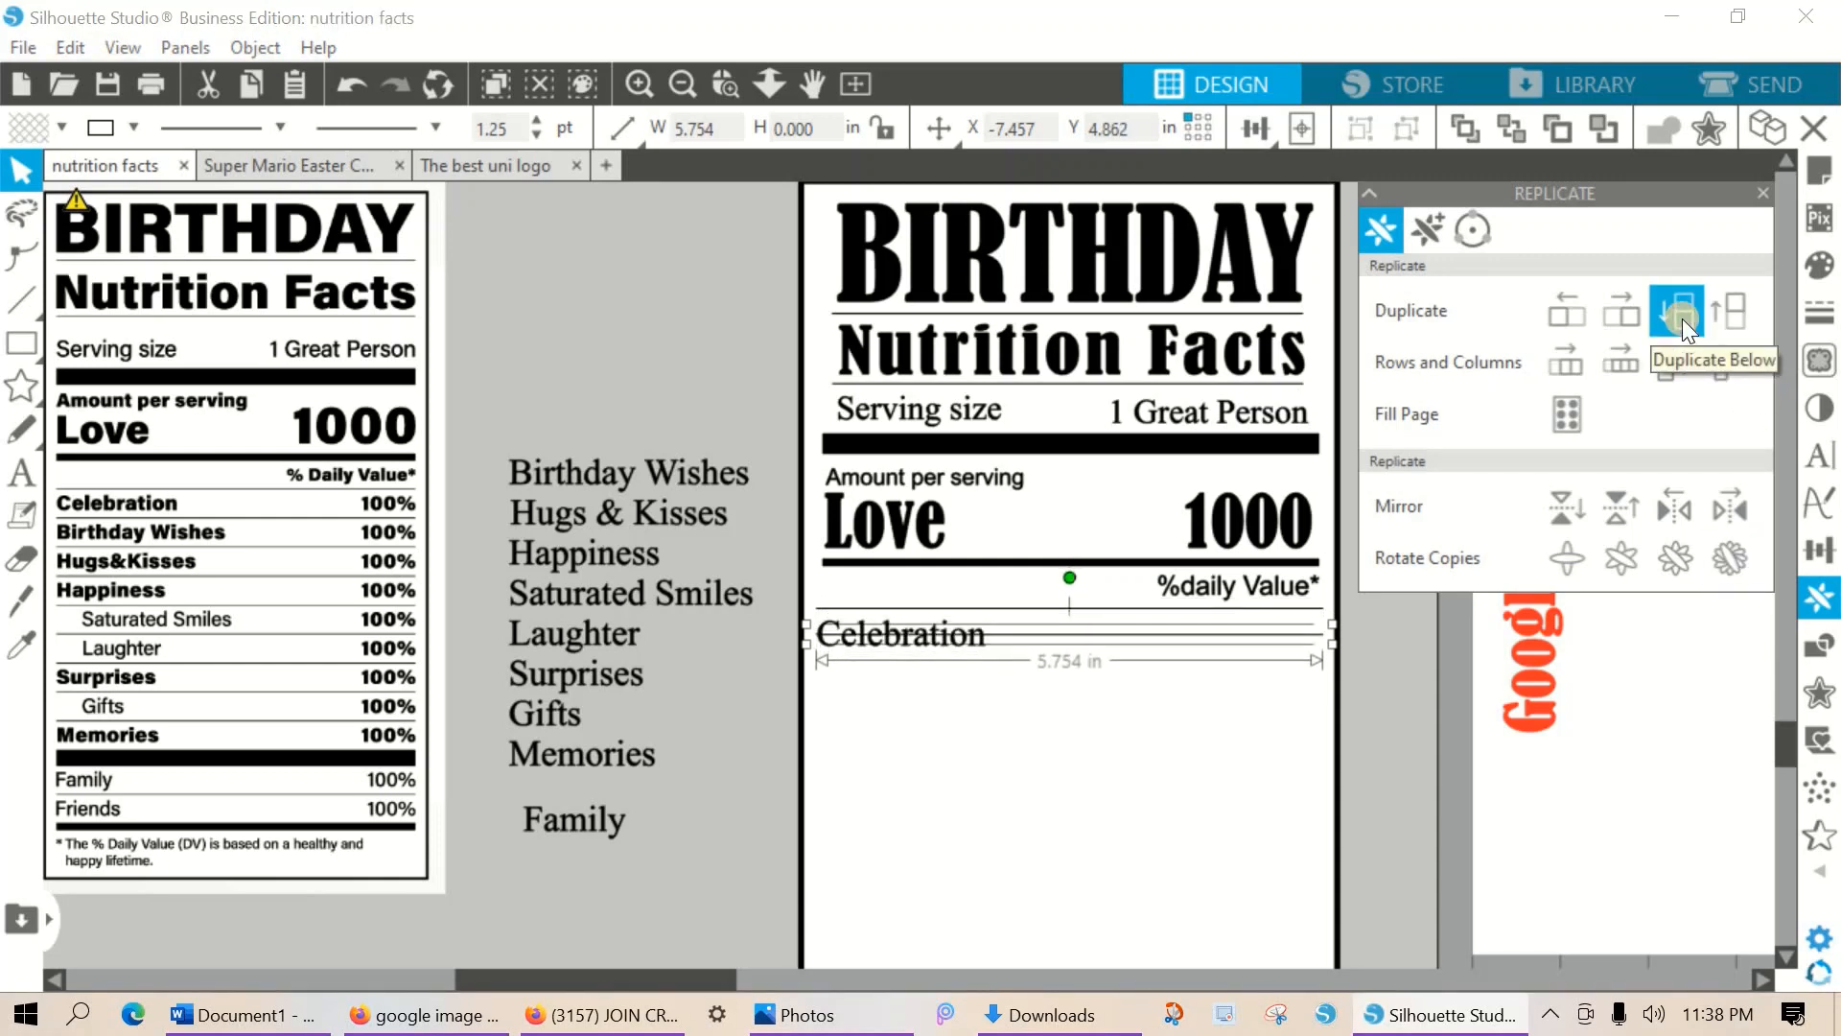
key("Down")
key("Down")
key("Down")
key("Down")
key("Down")
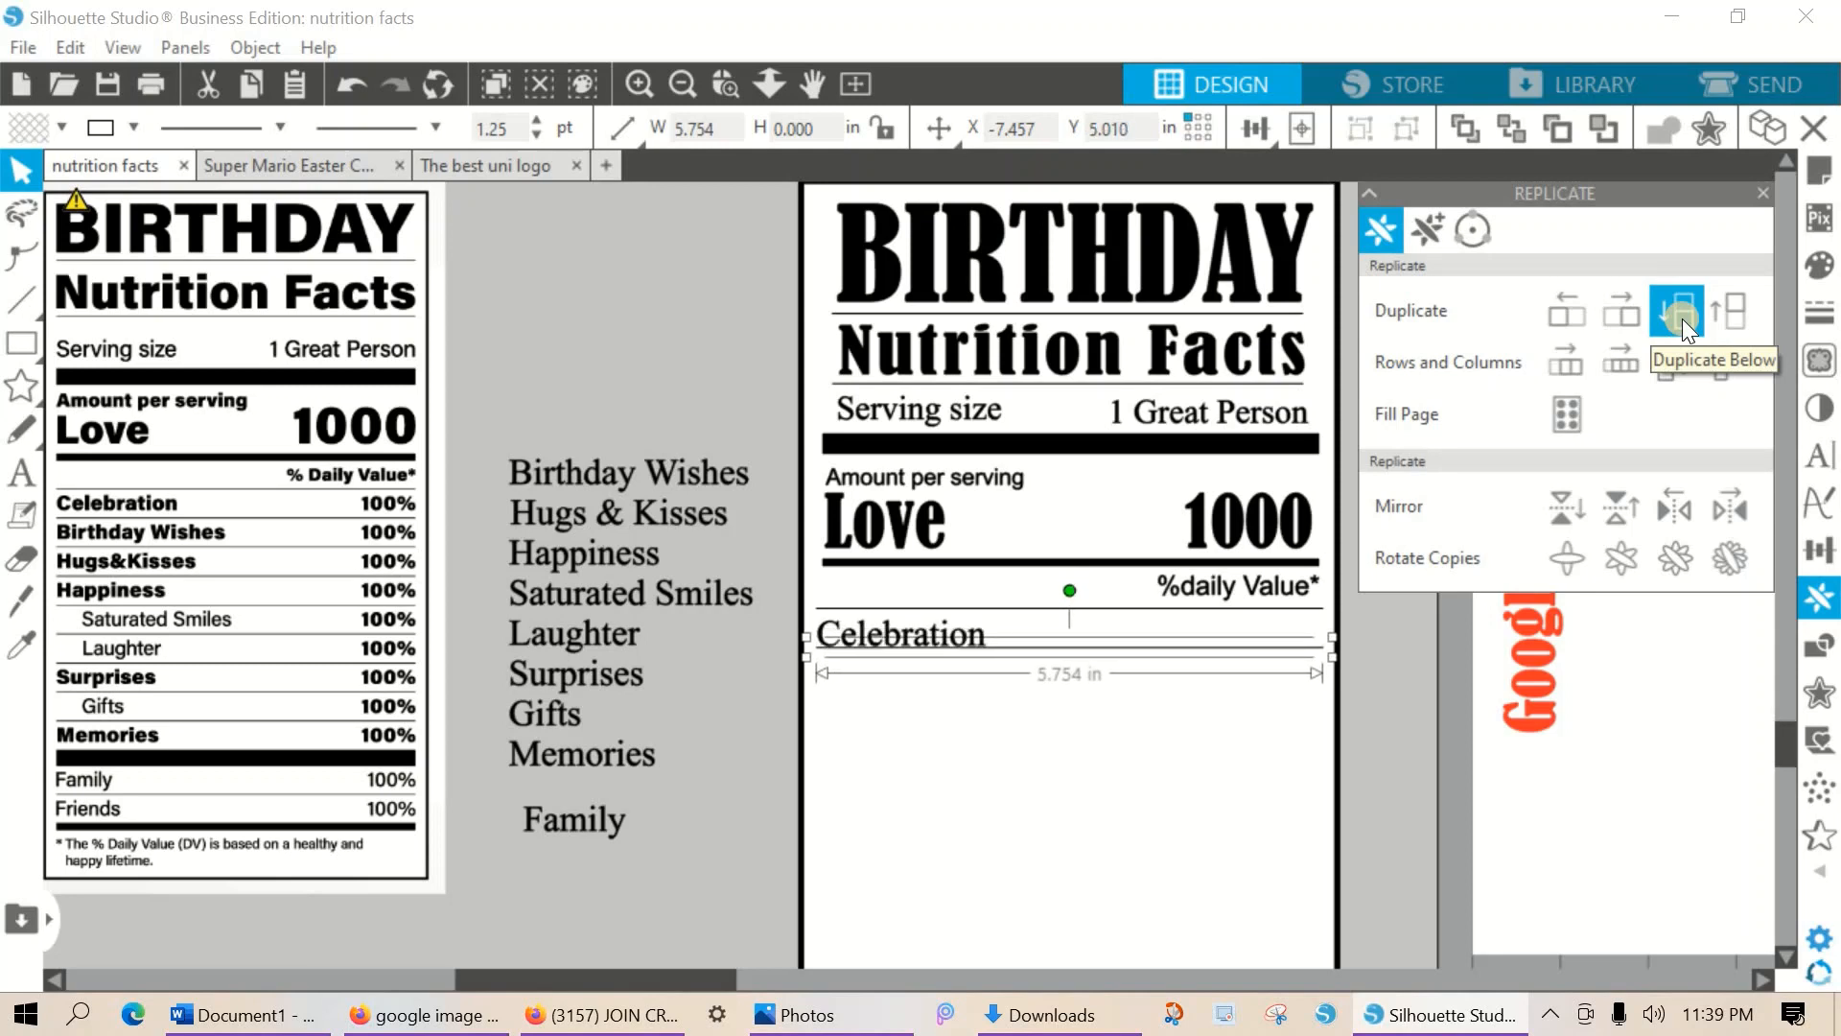
key("Down")
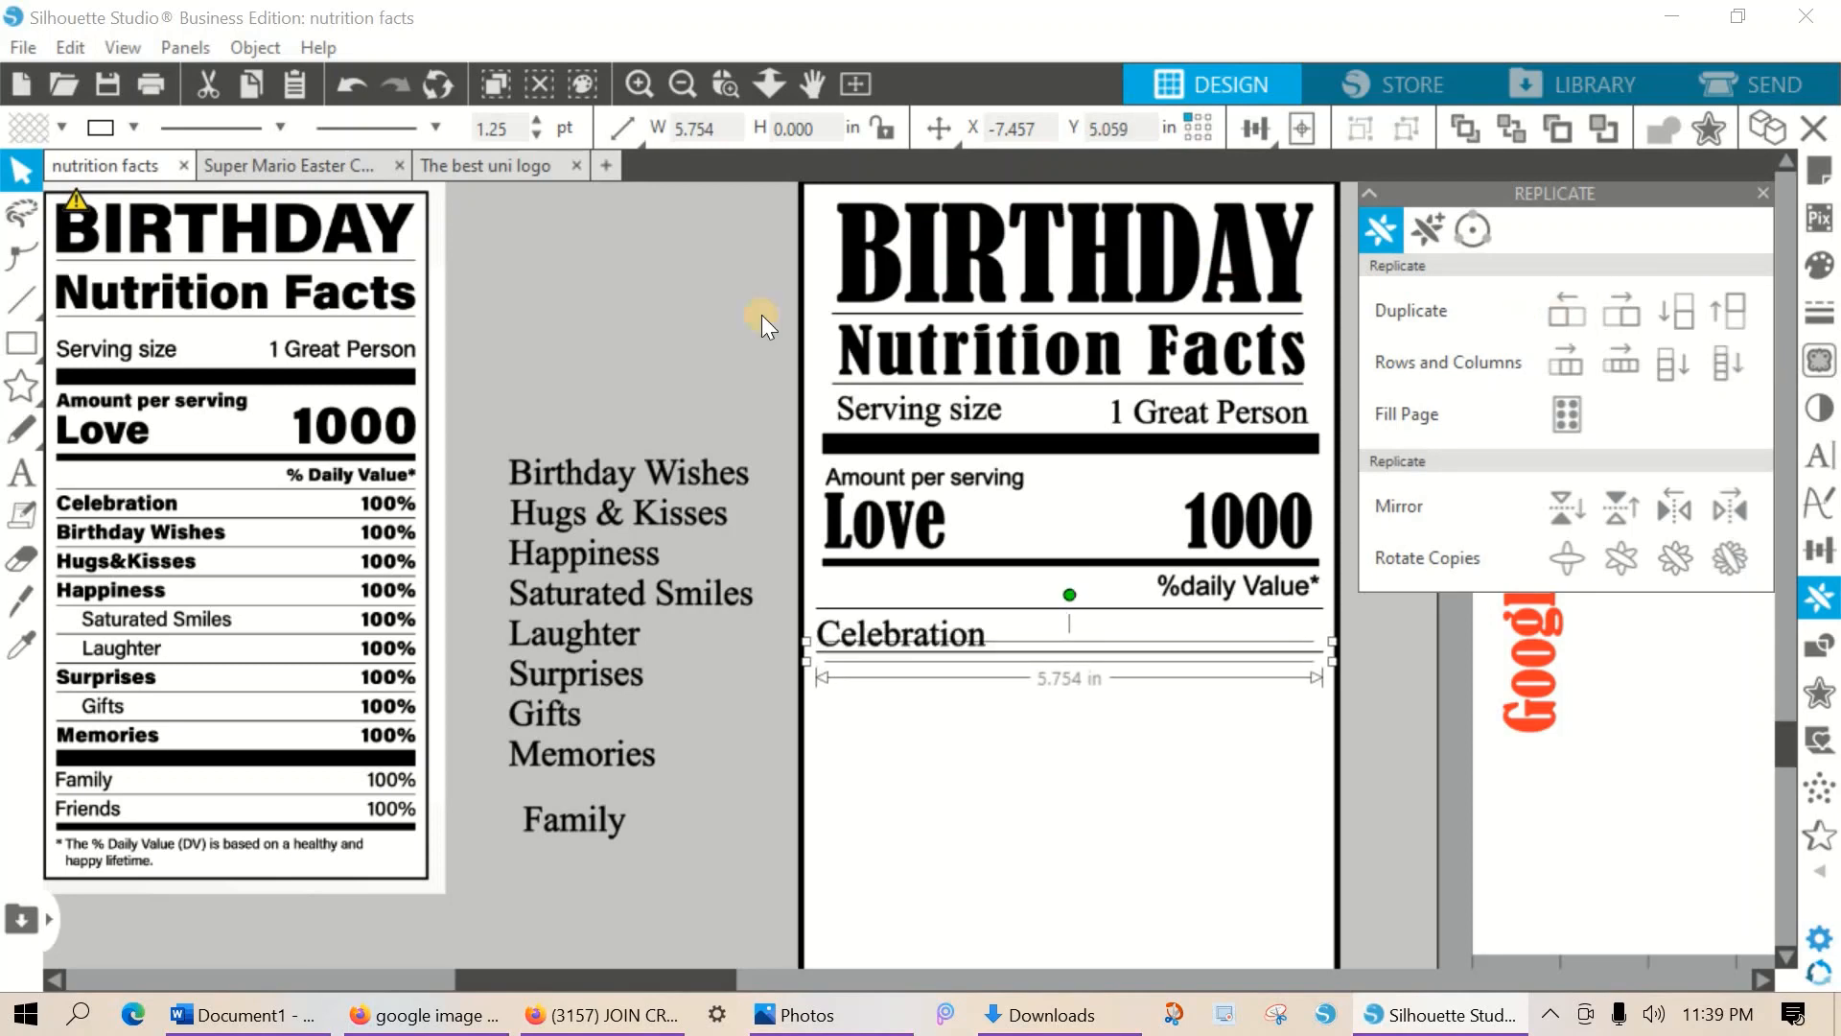
Place "Birthday Wishes" under the line below "Celebration" and duplicate that line, moving the copy just beneath "Birthday Wishes".
left_click_drag(669, 492, 987, 670)
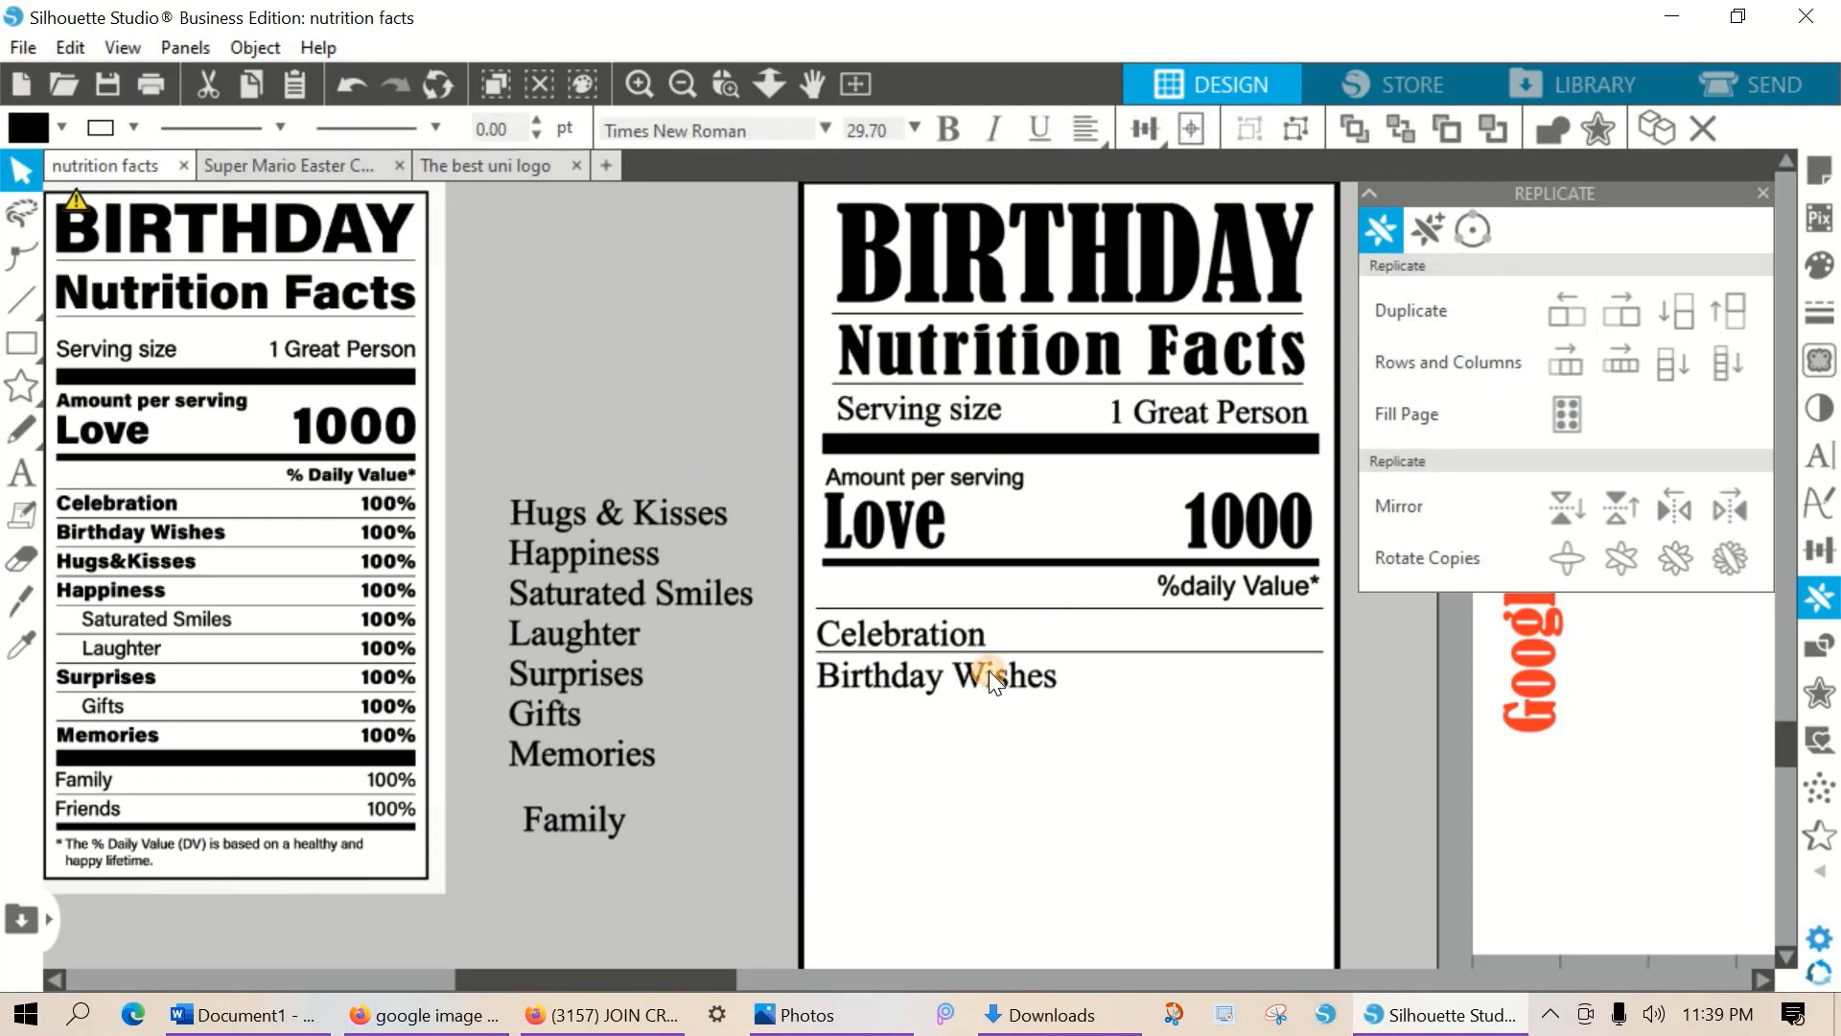
left_click(1036, 652)
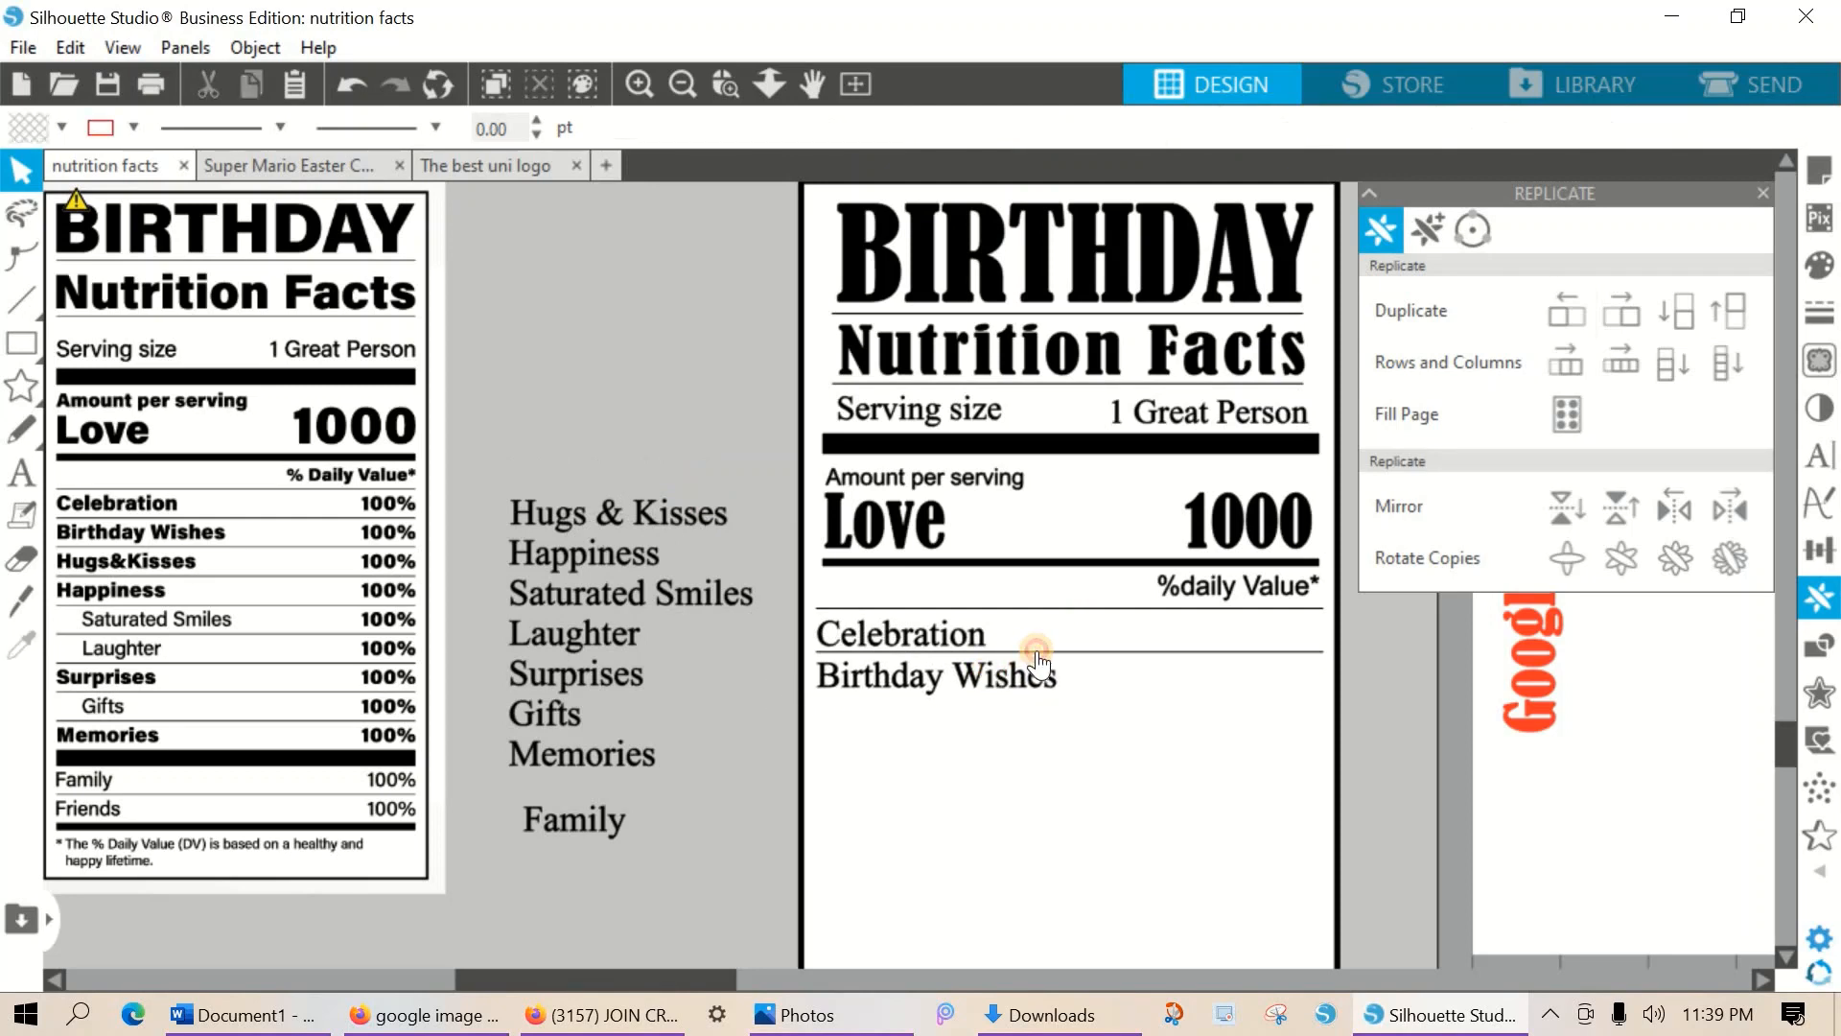
left_click(1670, 322)
key("Down")
key("Down")
key("Down")
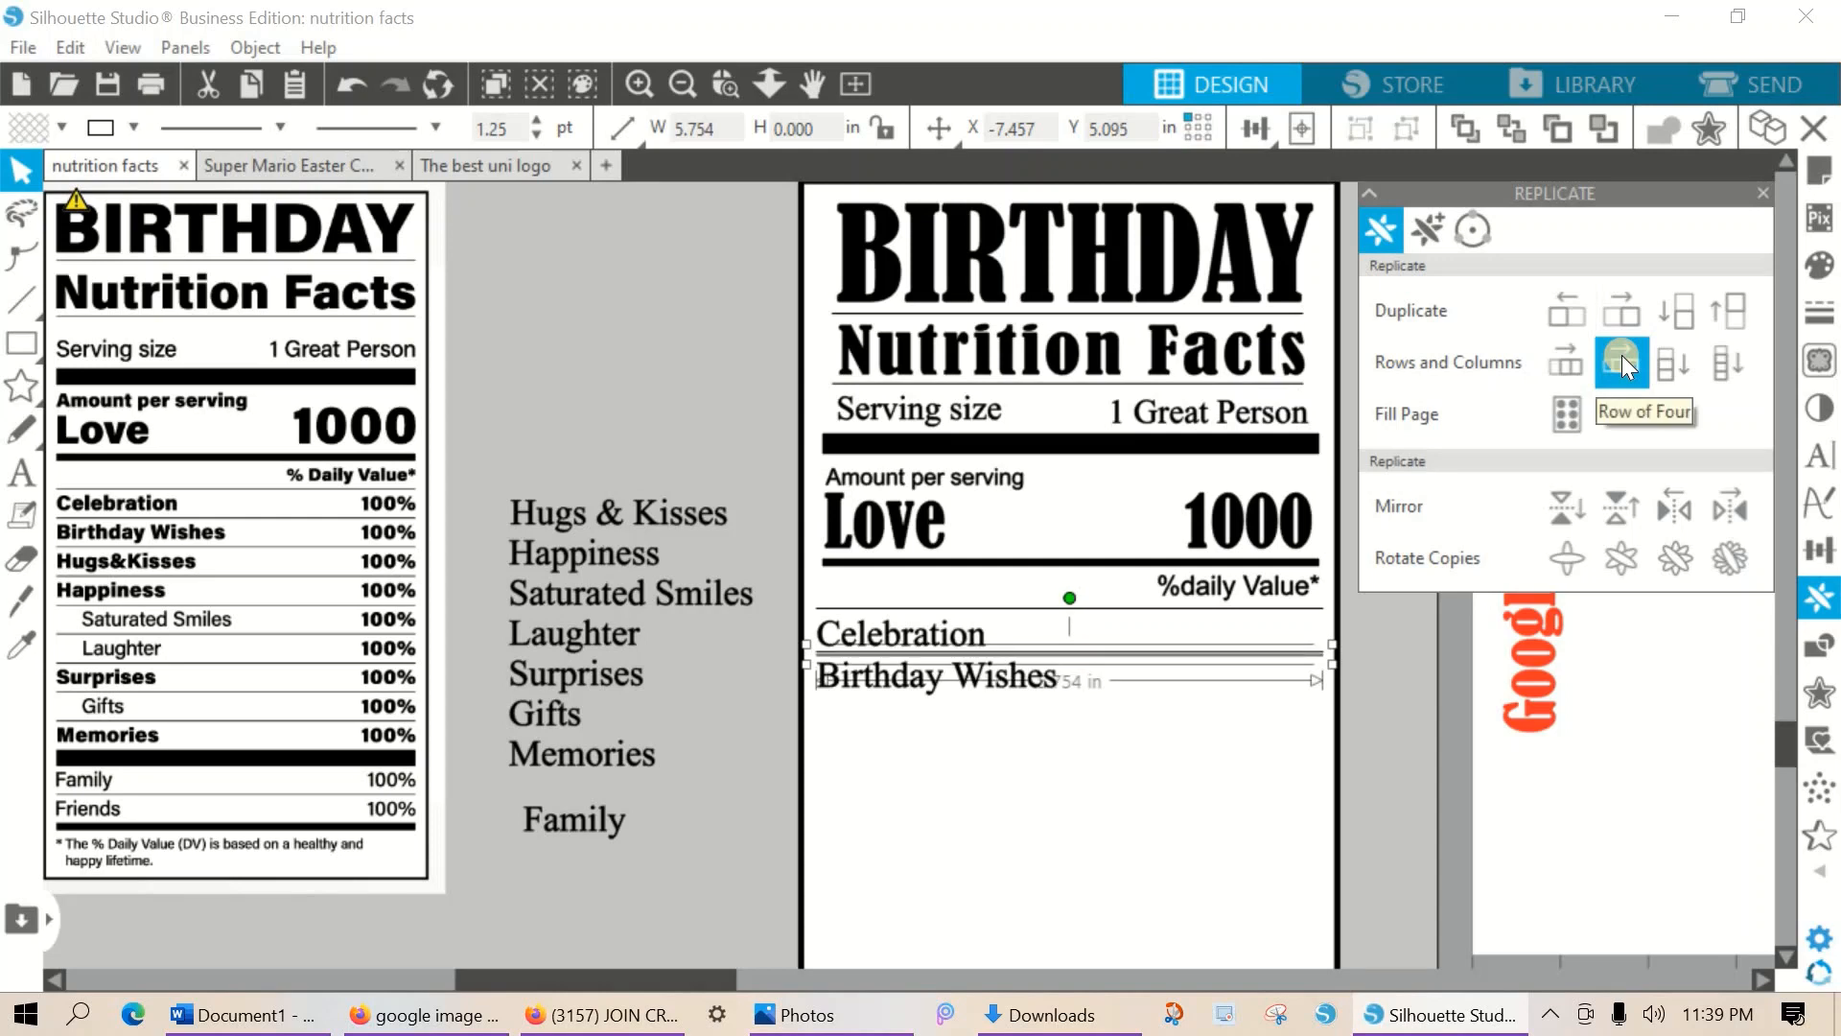
key("Down")
key("Down")
key("Down")
key("Down")
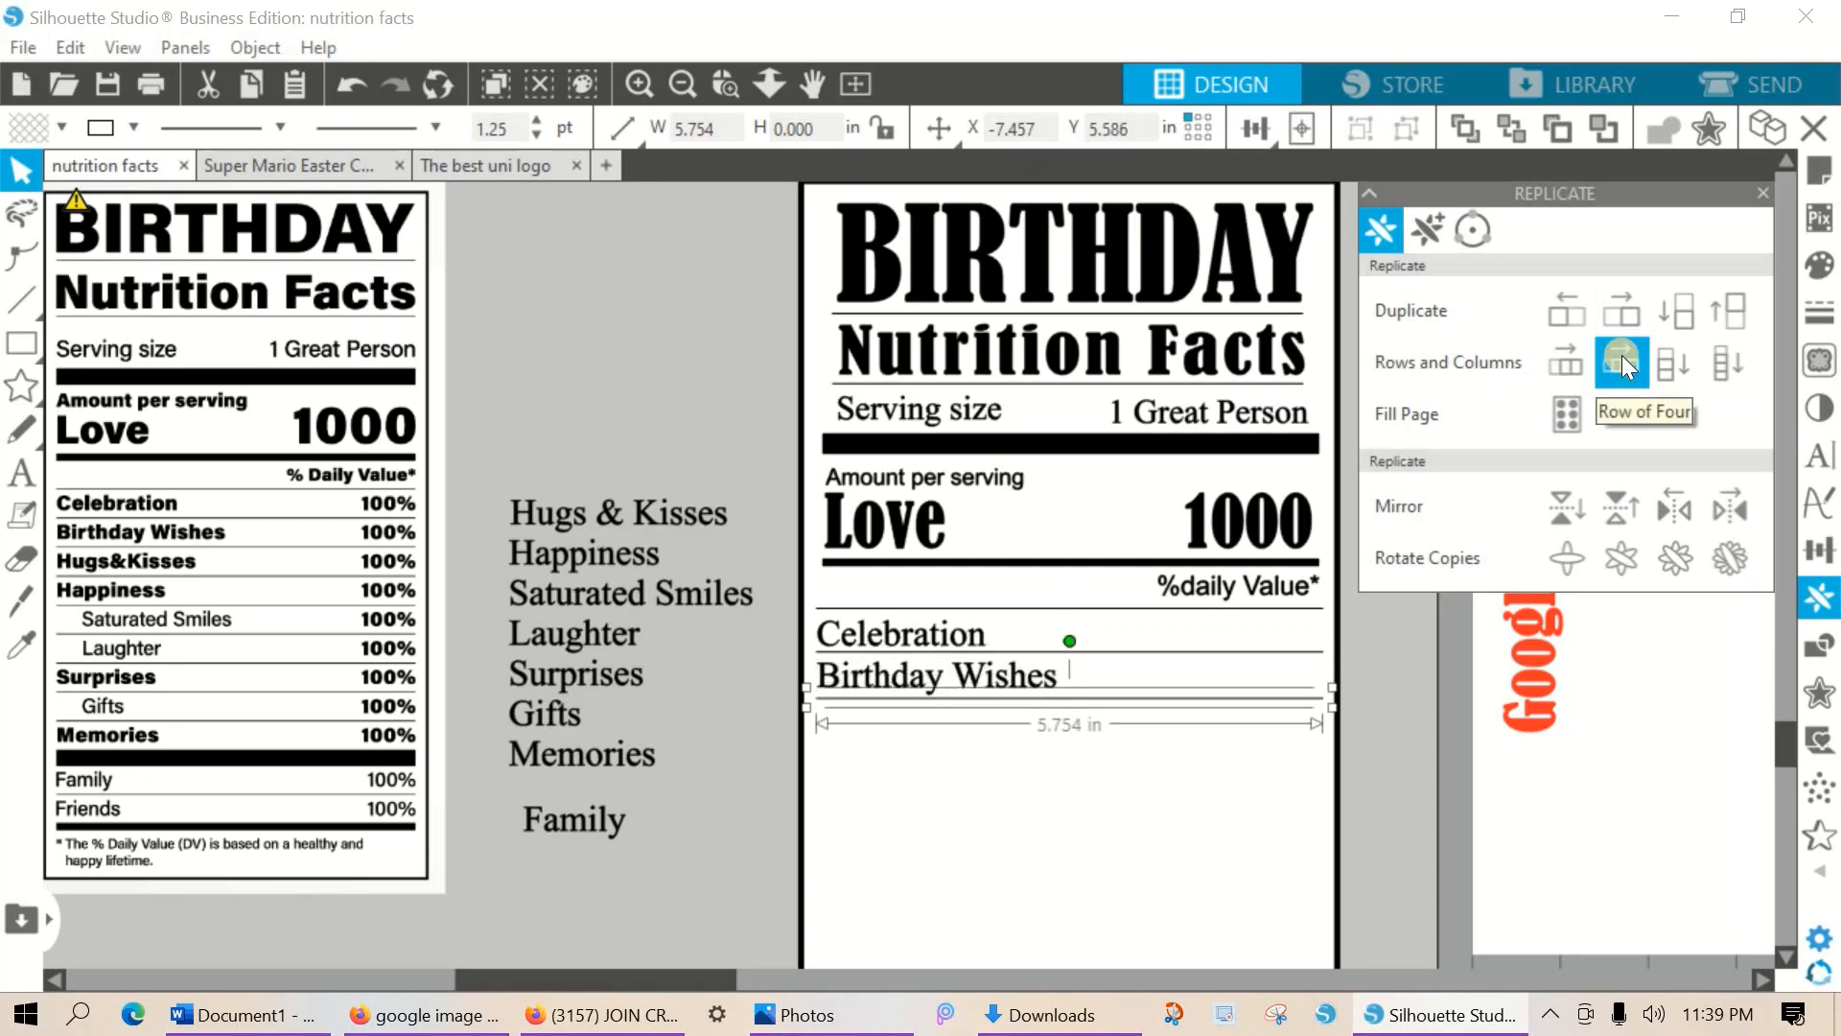
key("Down")
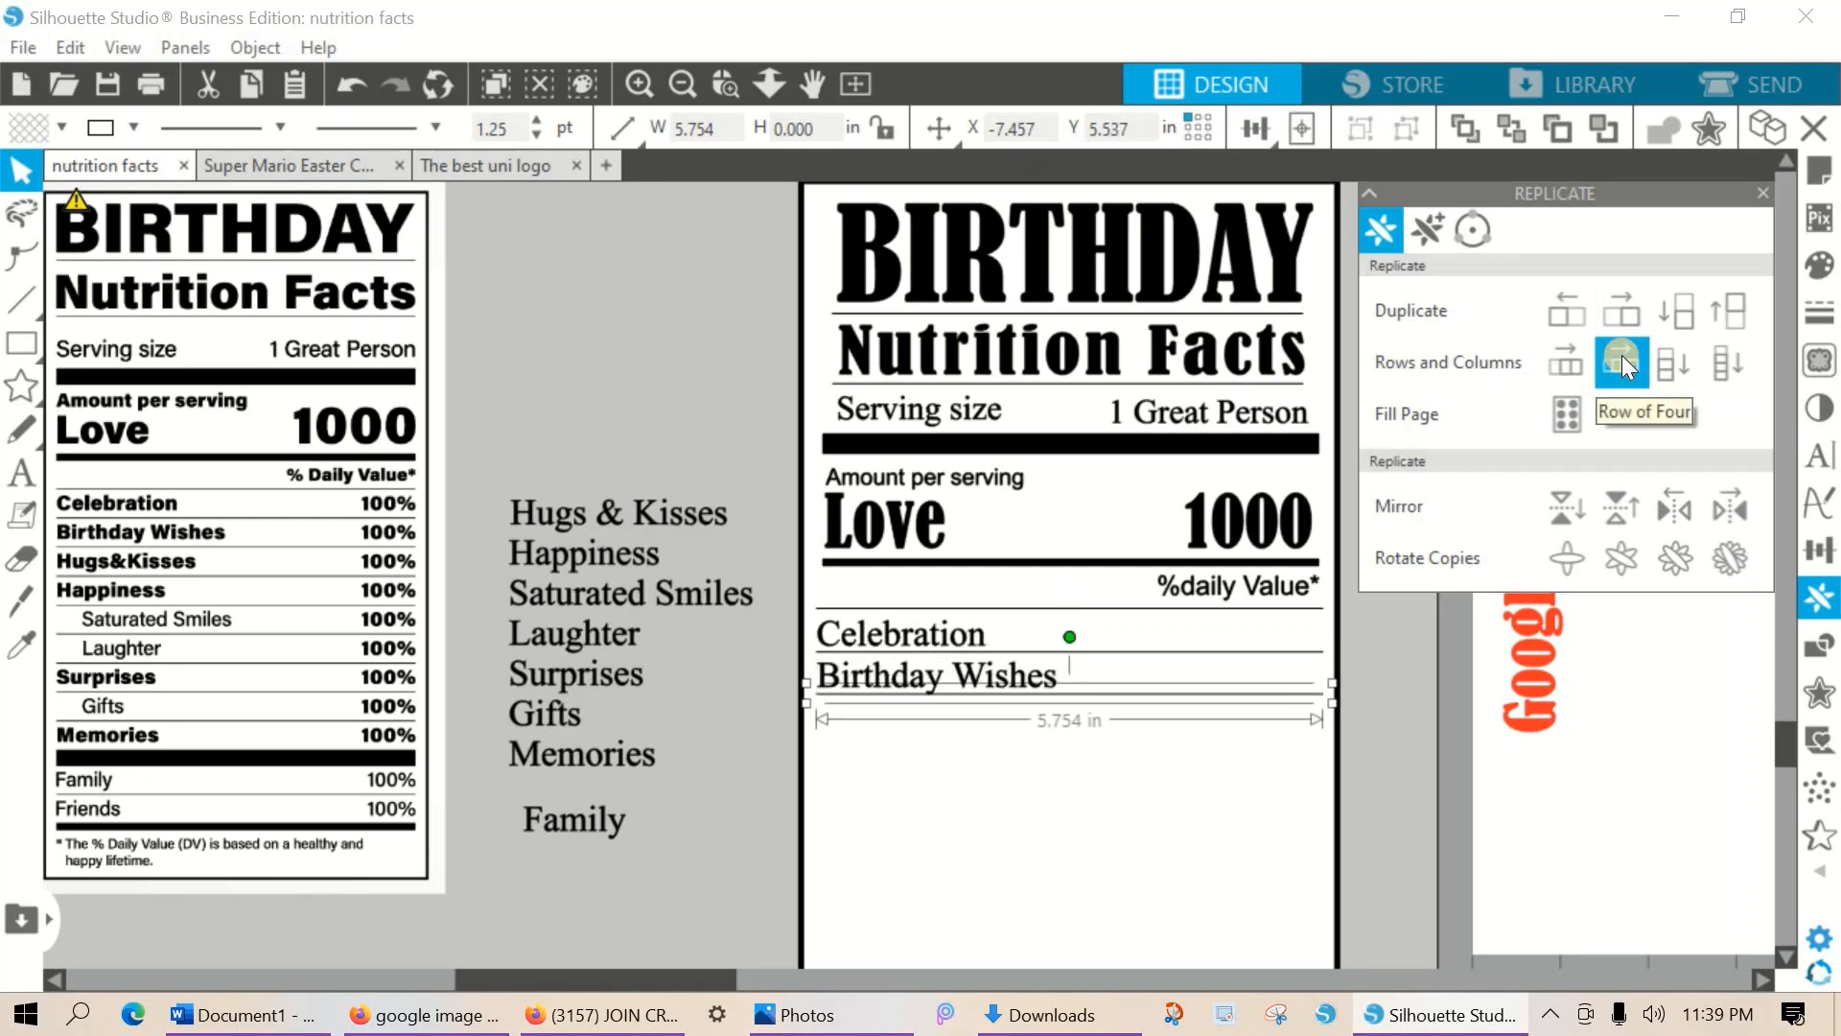
left_click(813, 643)
Place "Hugs & Kisses" on the label directly under the line below "Birthday Wishes", aligned with the entries above.
left_click_drag(698, 509, 1004, 712)
left_click(1125, 652)
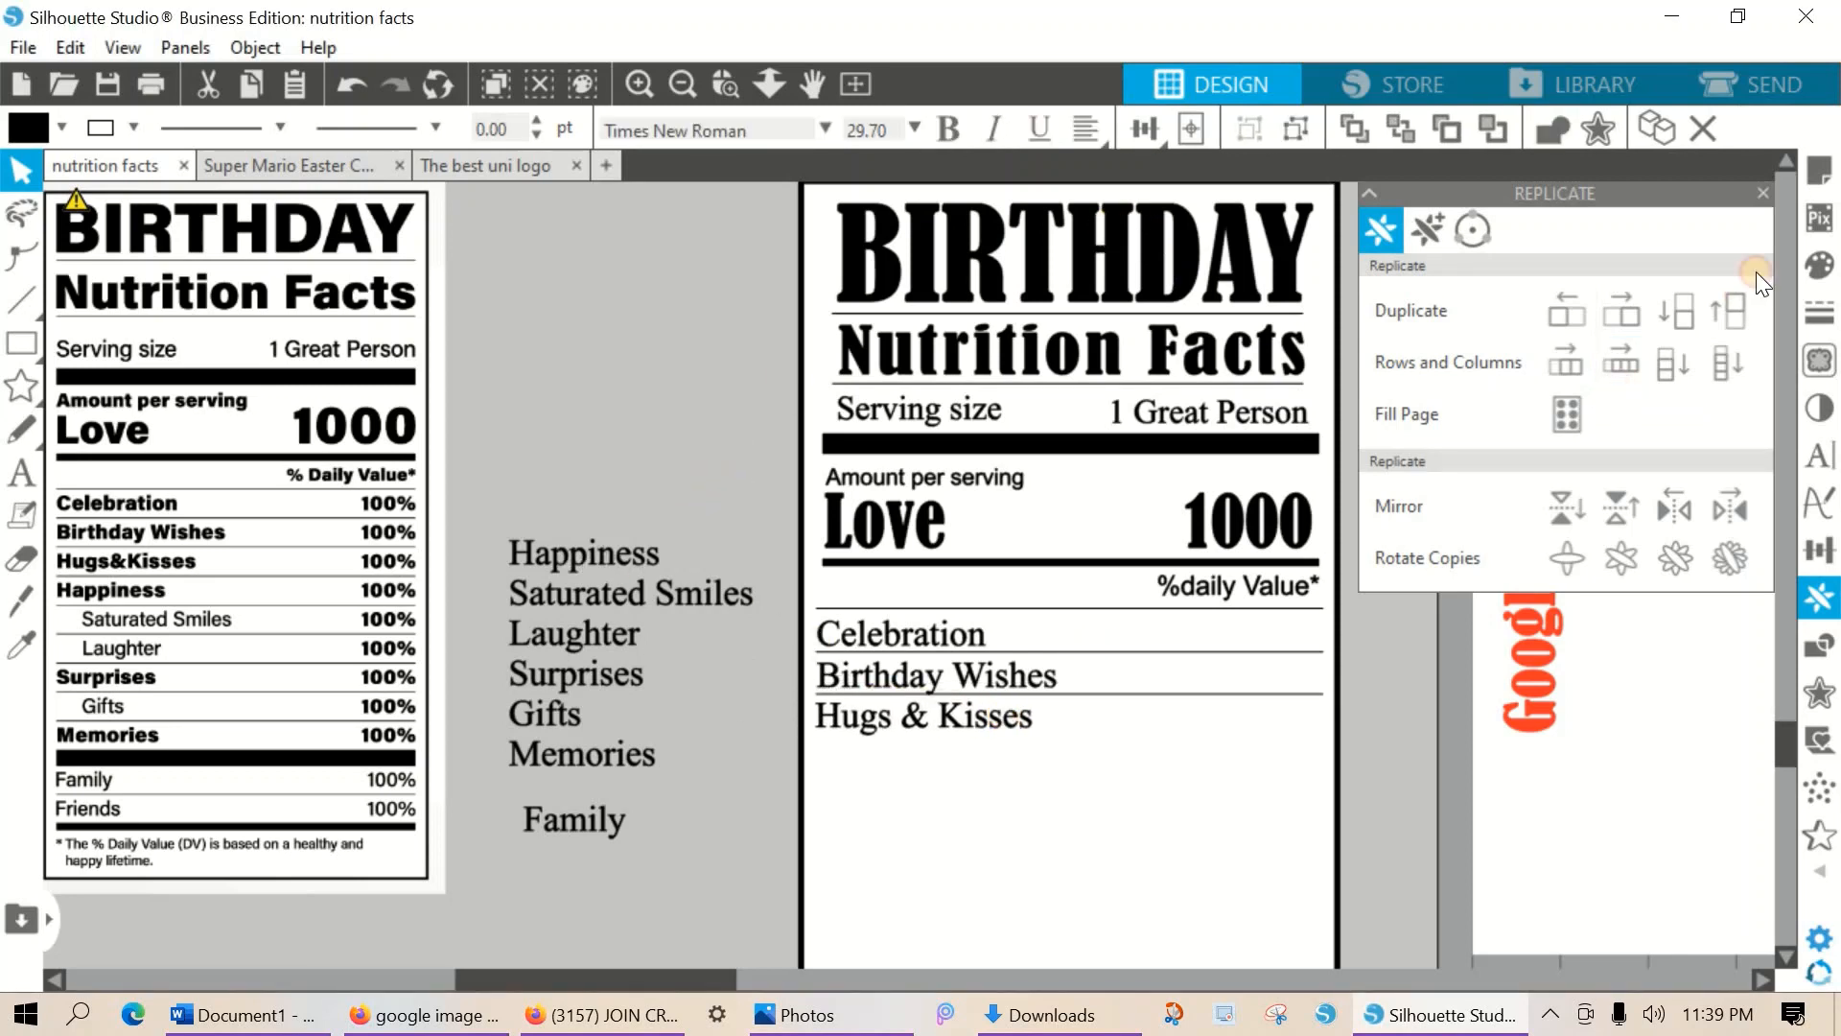
left_click(1678, 315)
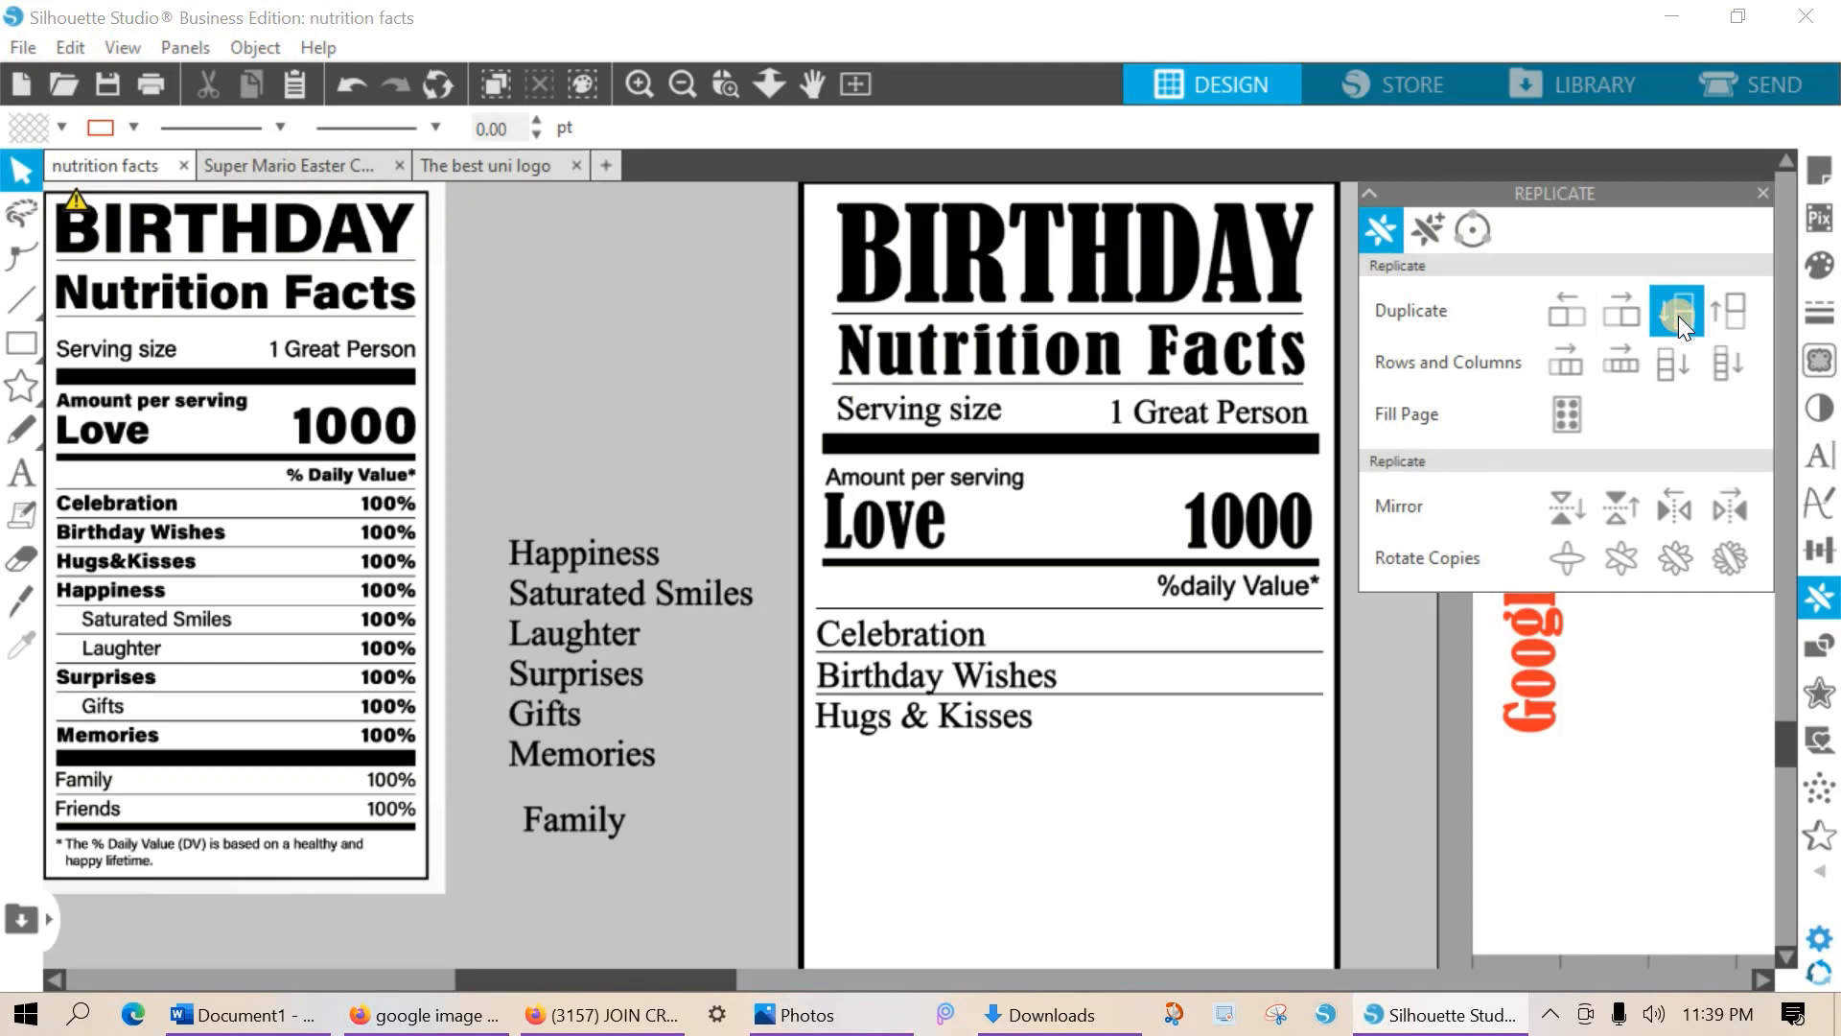
key("Down")
key("Down")
key("Down")
key("Down")
key("Down")
key("Down")
key("Down")
key("Down")
key("Down")
key("Down")
key("Down")
key("Down")
key("Down")
key("Down")
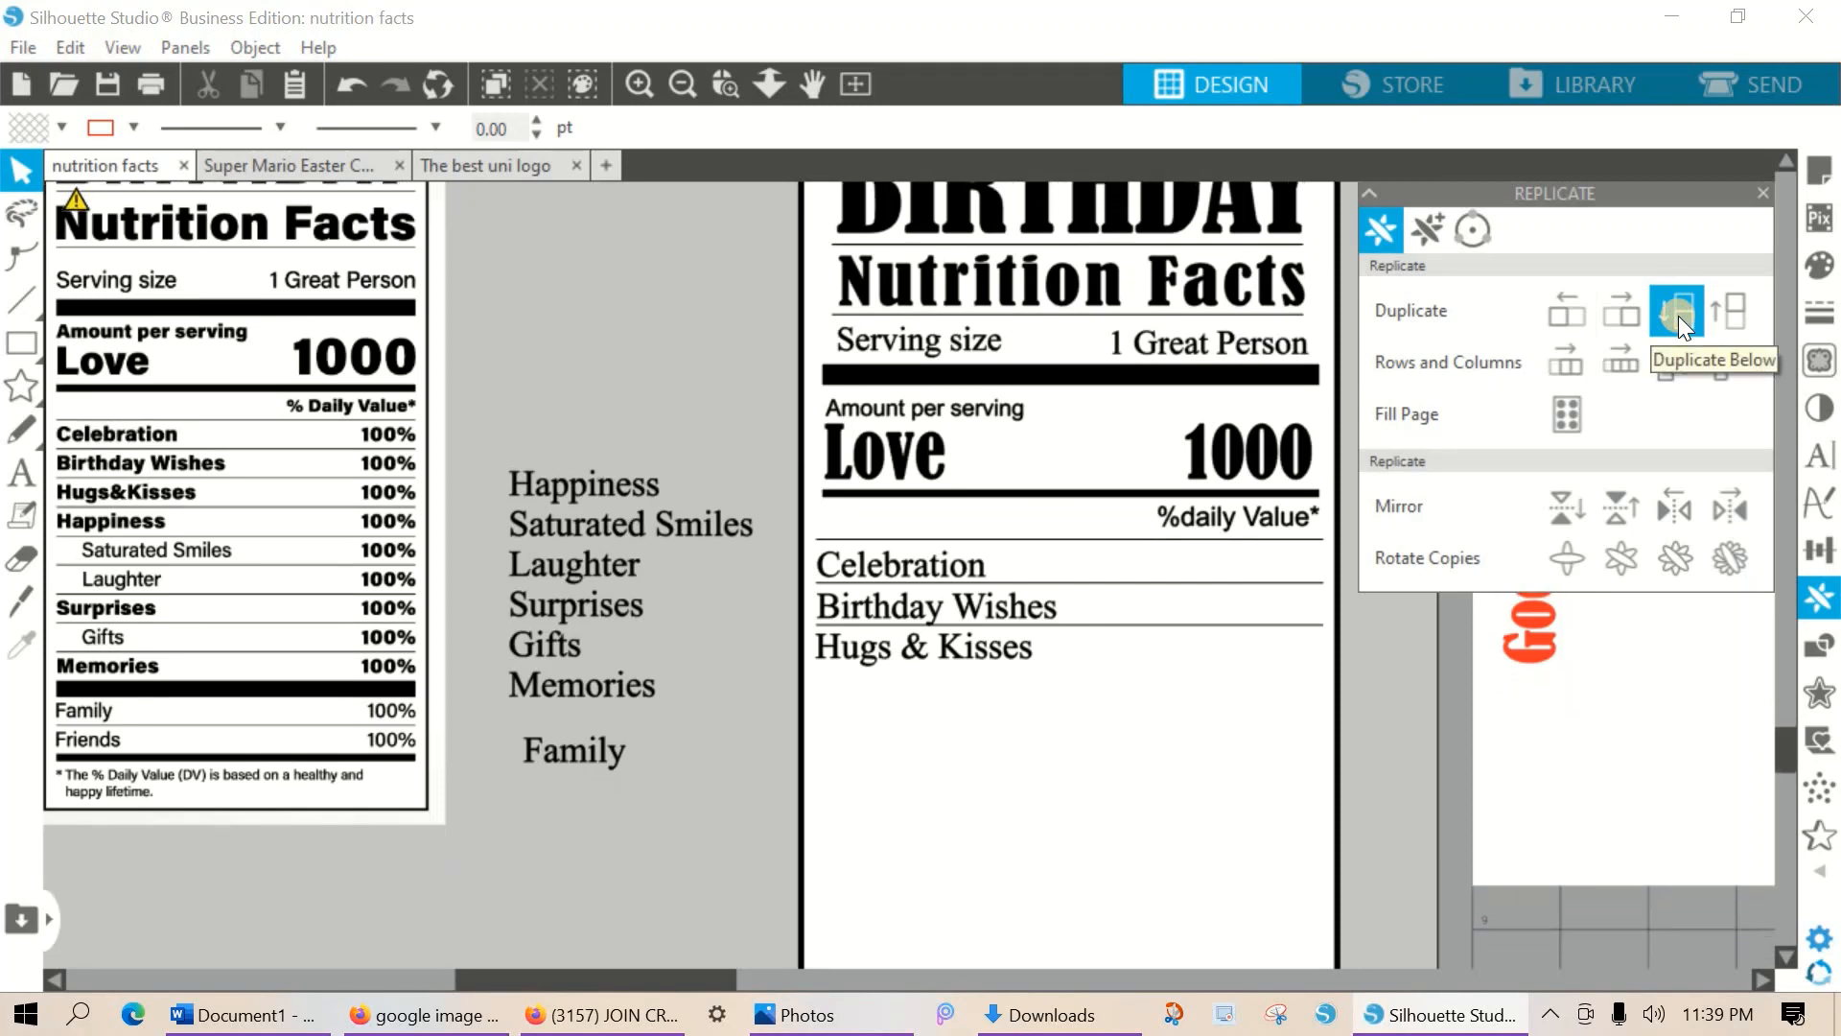
Duplicate the line below "Birthday Wishes", move the copy just beneath "Hugs & Kisses", and place "Happiness" under it.
left_click(1155, 614)
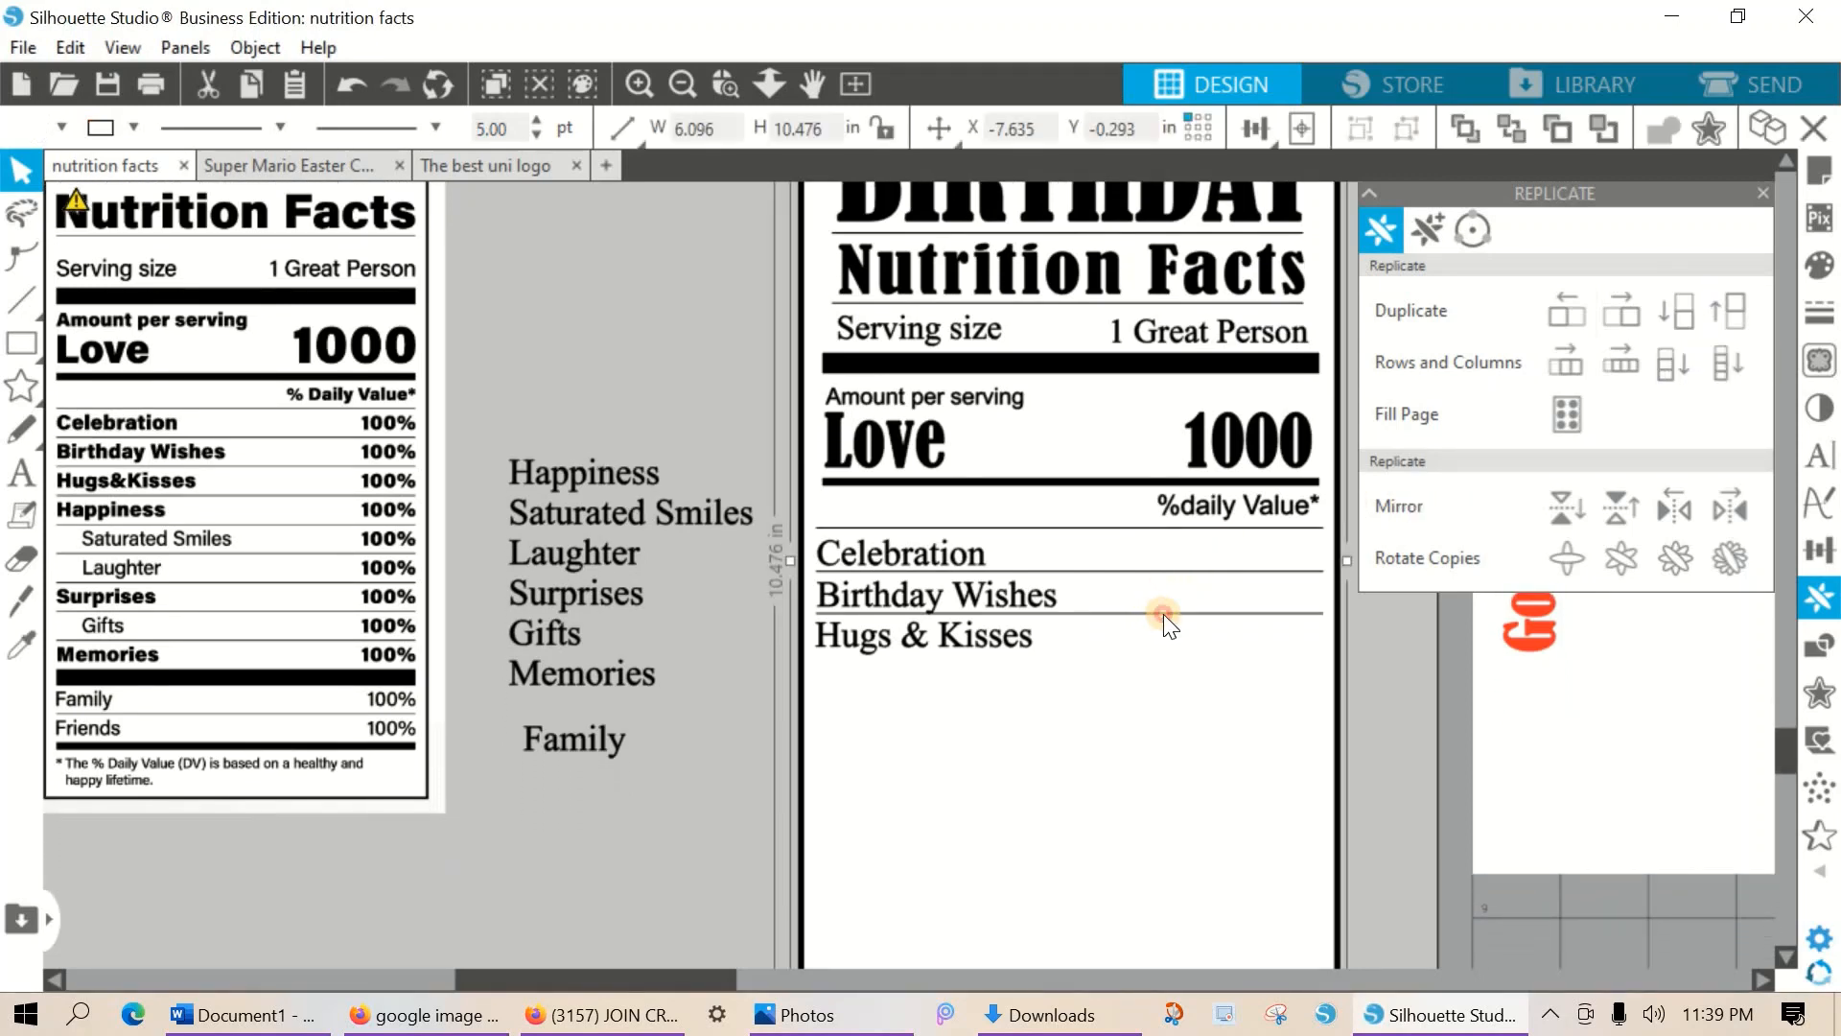
left_click(1162, 614)
left_click(1680, 320)
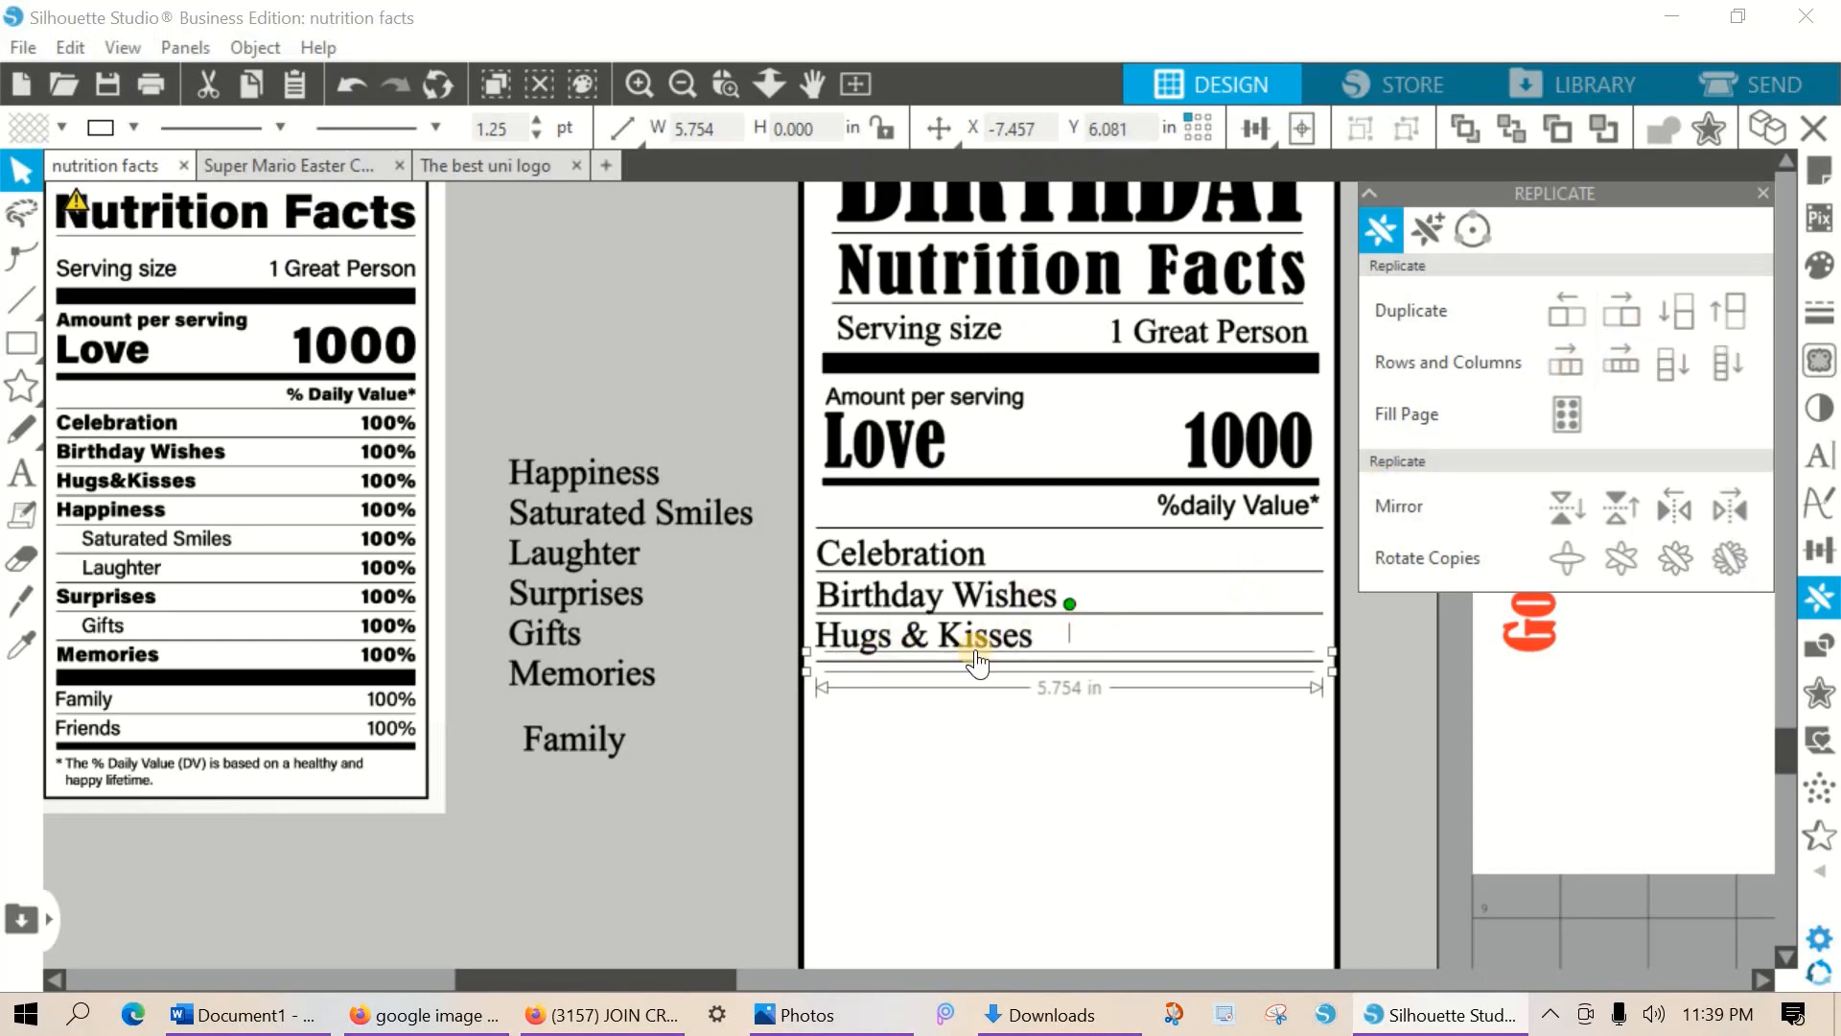
left_click_drag(590, 472, 903, 679)
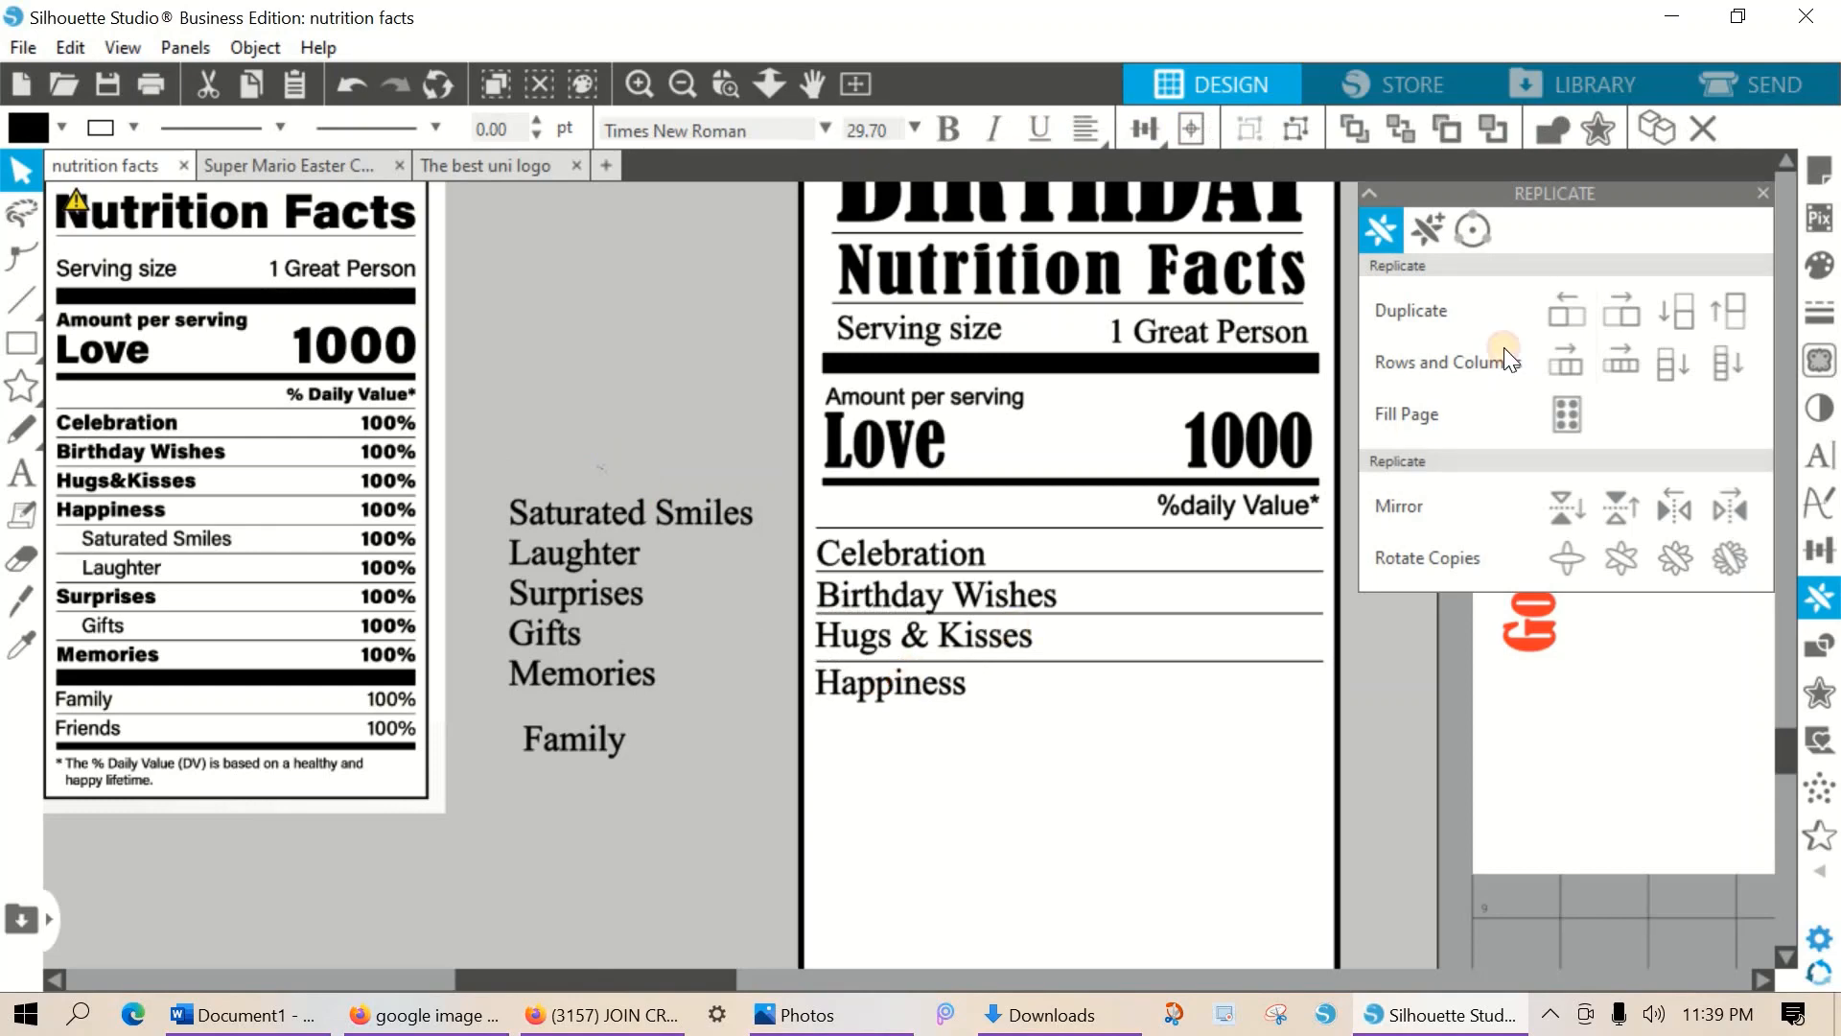
Duplicate the line below "Hugs & Kisses", move the copy just beneath "Happiness", and place "Saturated Smiles" under it.
left_click(1211, 662)
left_click(1684, 330)
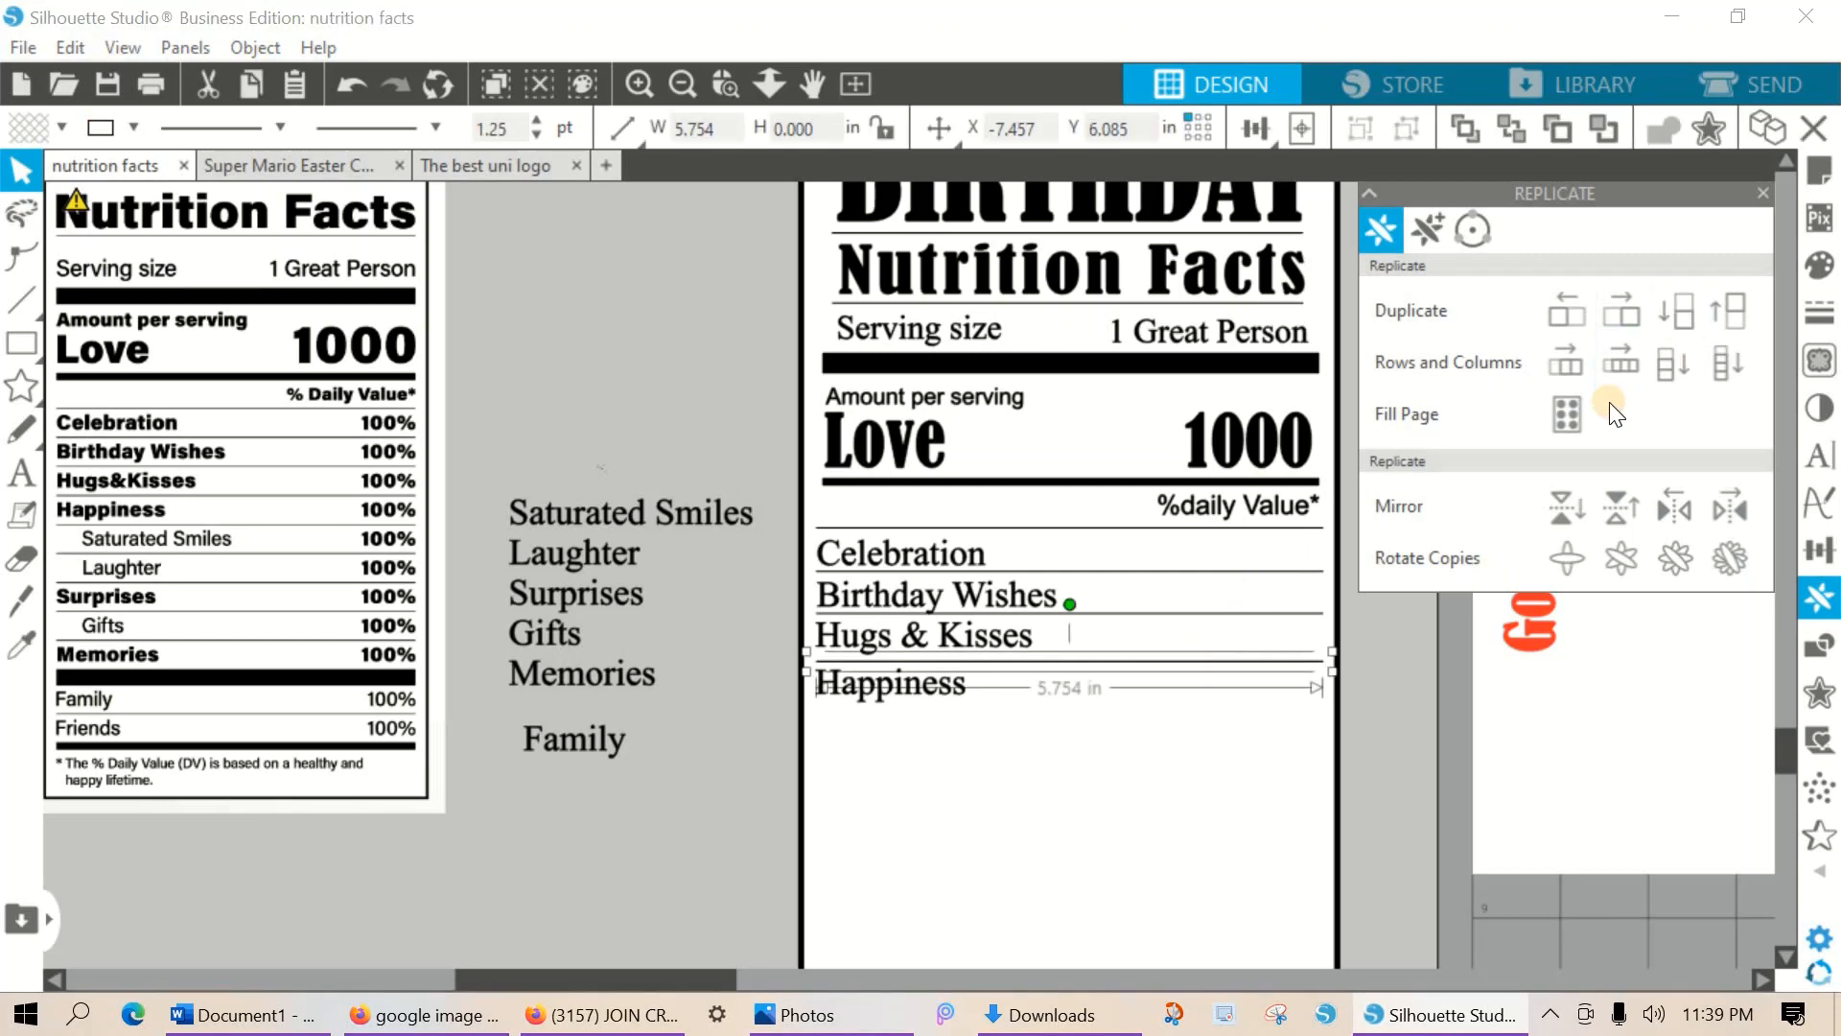
key("Down")
key("Down")
key("Down")
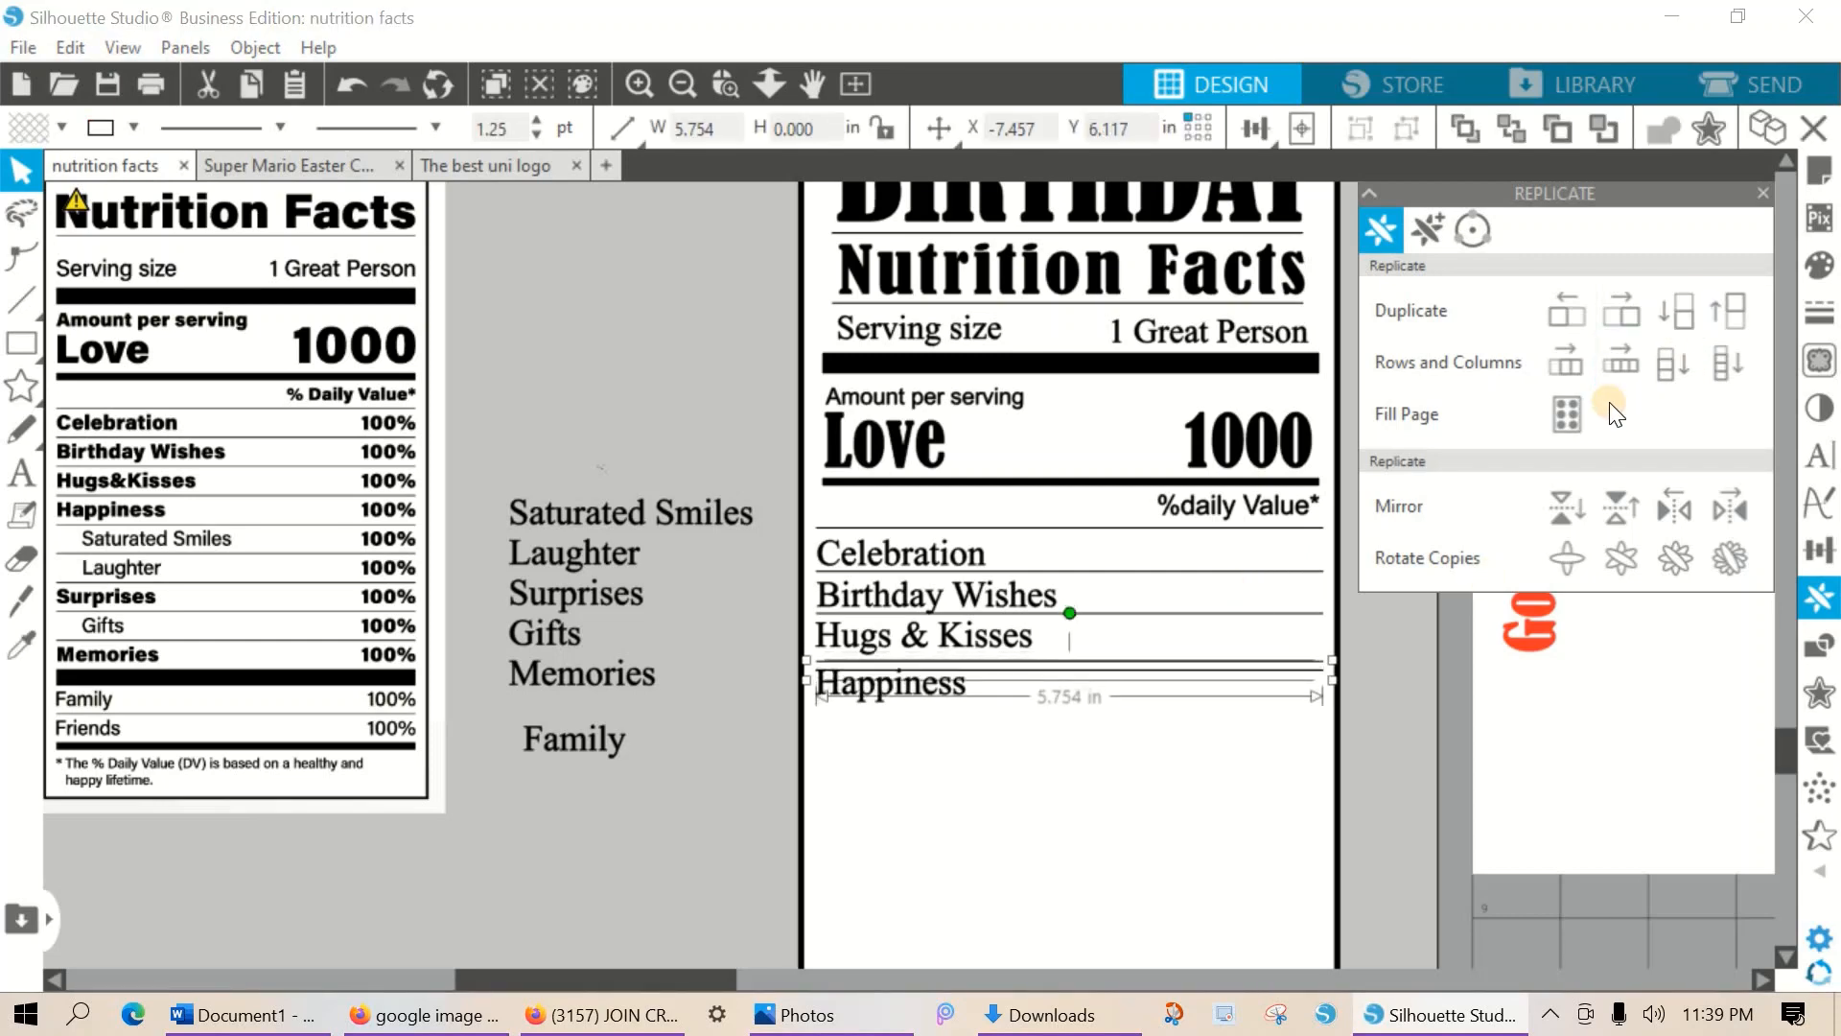
key("Down")
key("Down")
key("Down")
key("Down")
key("Down")
key("Down")
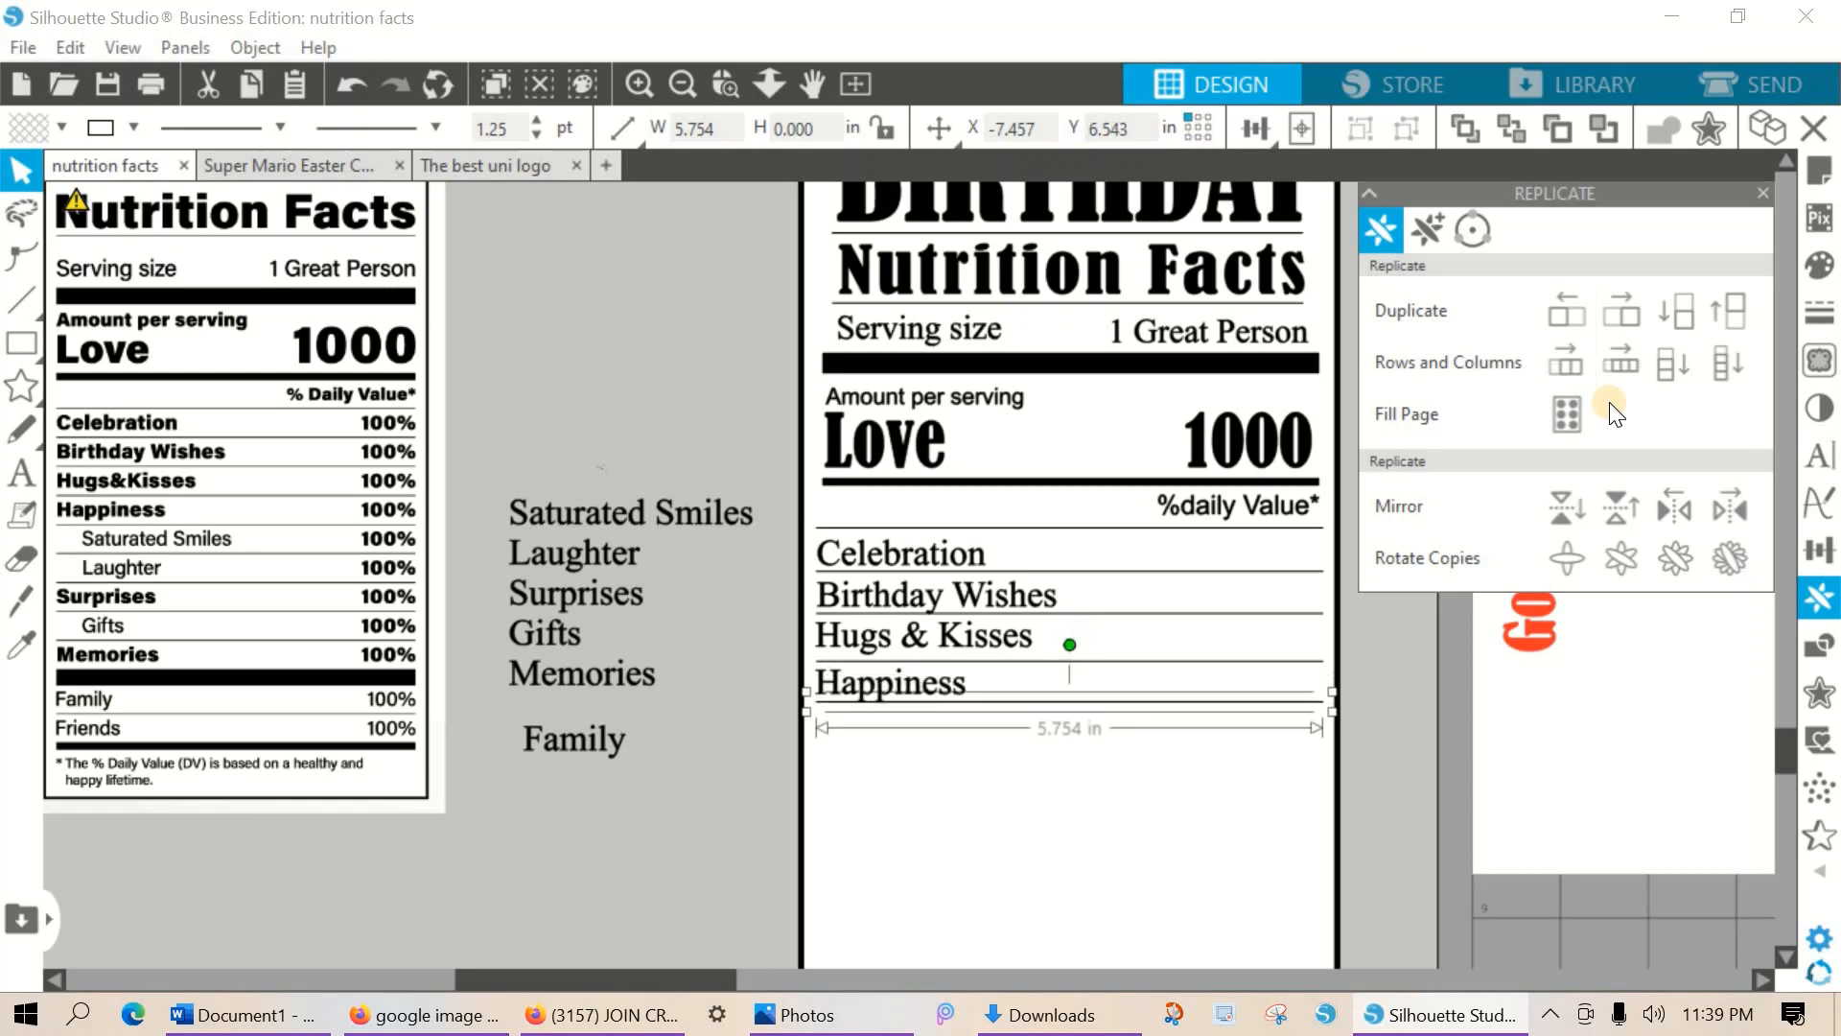
key("Down")
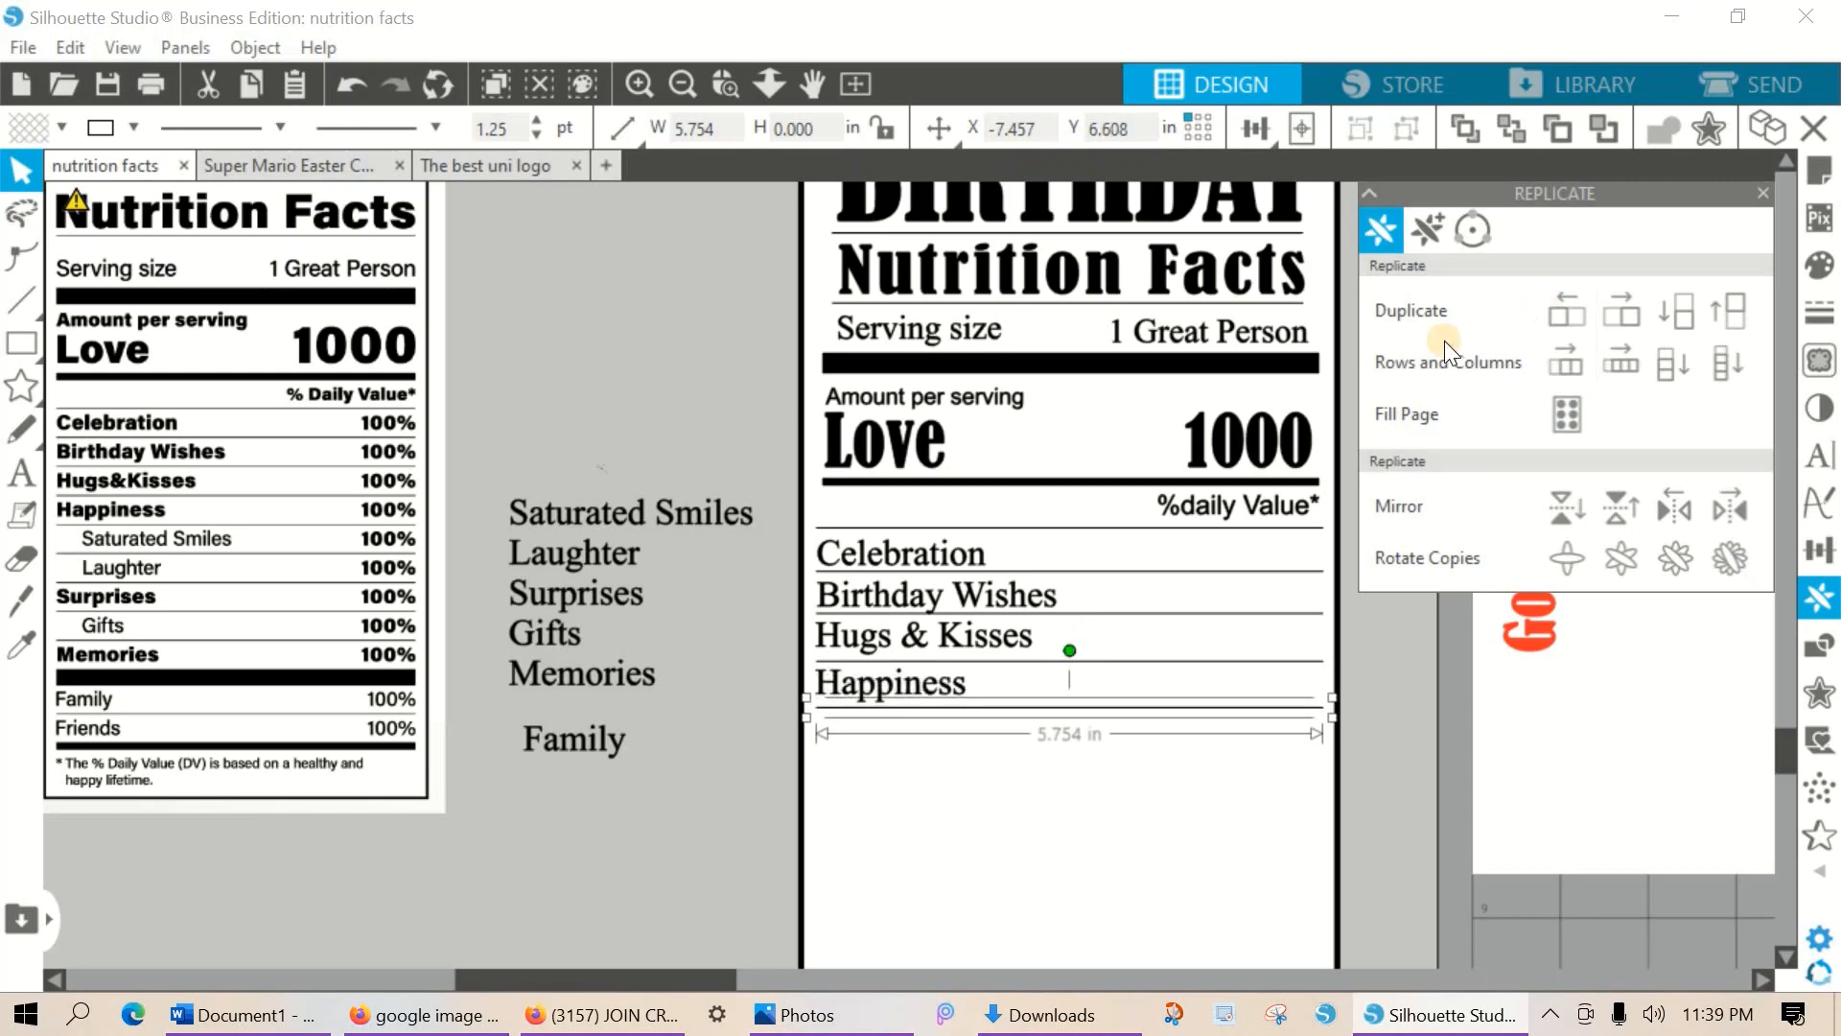
left_click(928, 733)
left_click_drag(734, 510, 1035, 721)
left_click(1132, 676)
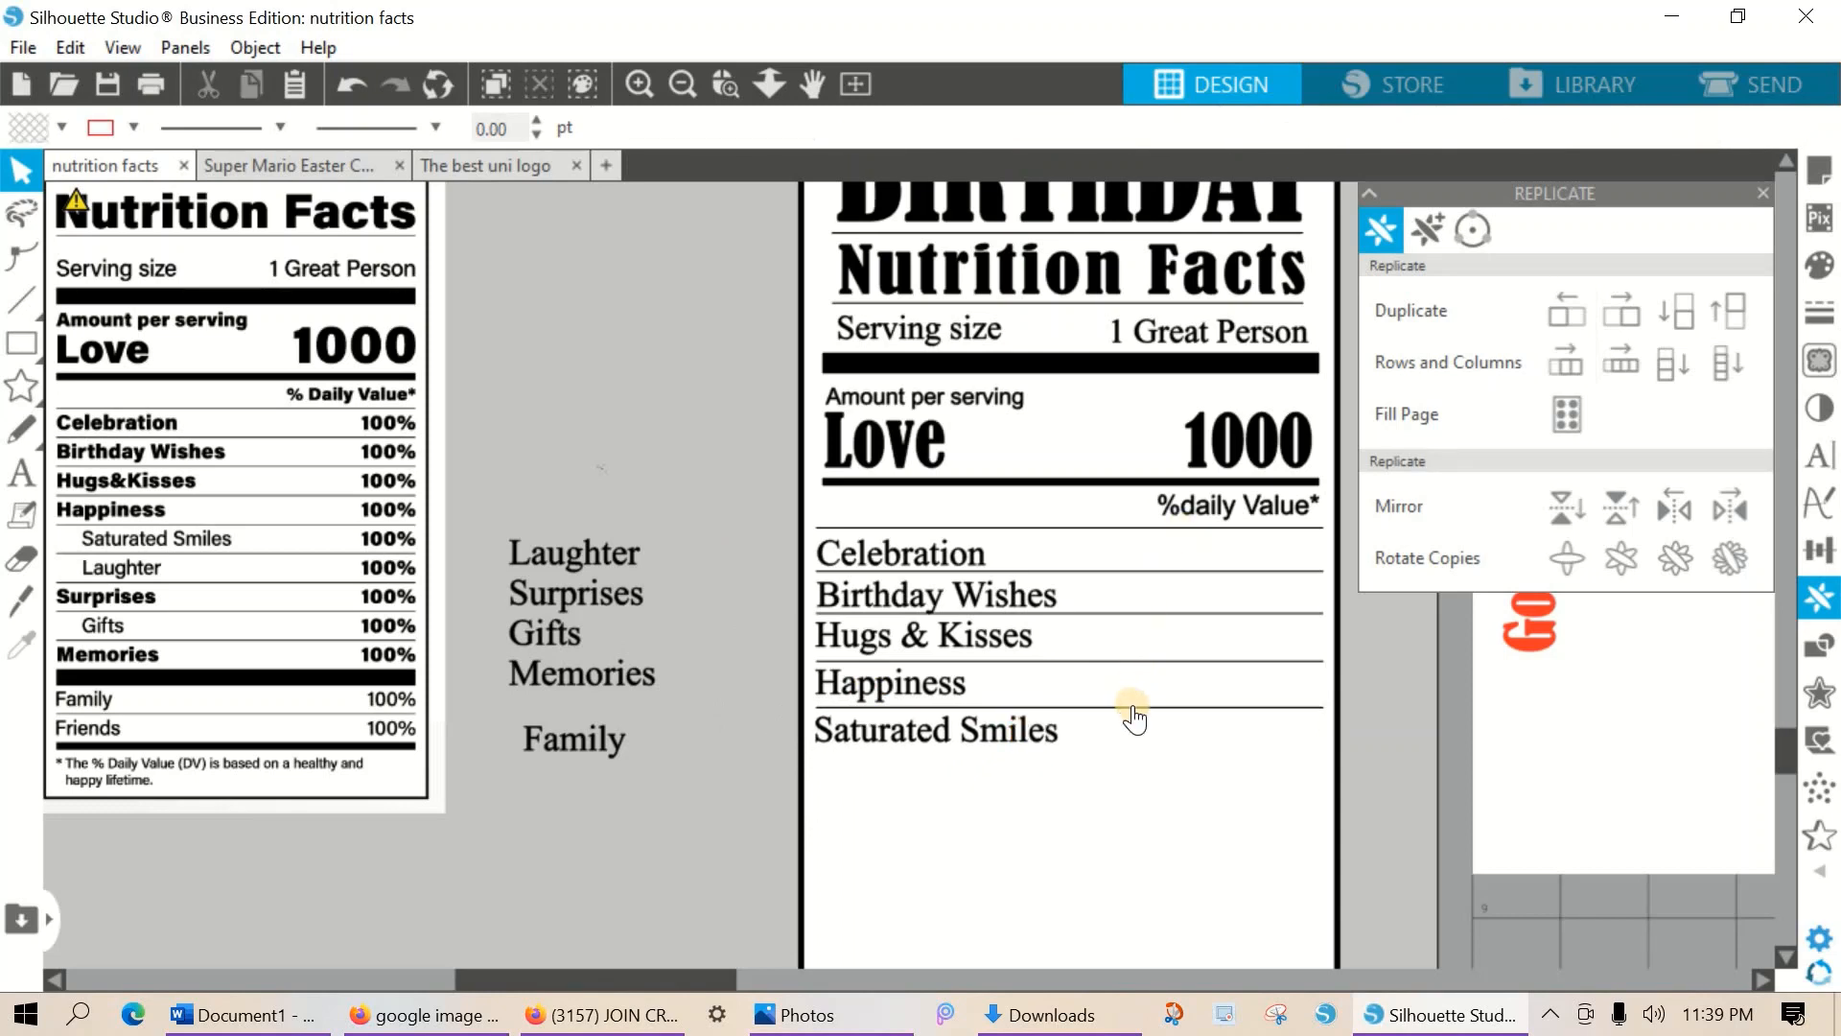
Duplicate the line below "Happiness", move the copy just beneath "Saturated Smiles", and place "Laughter" under it.
left_click(1133, 704)
left_click(1688, 329)
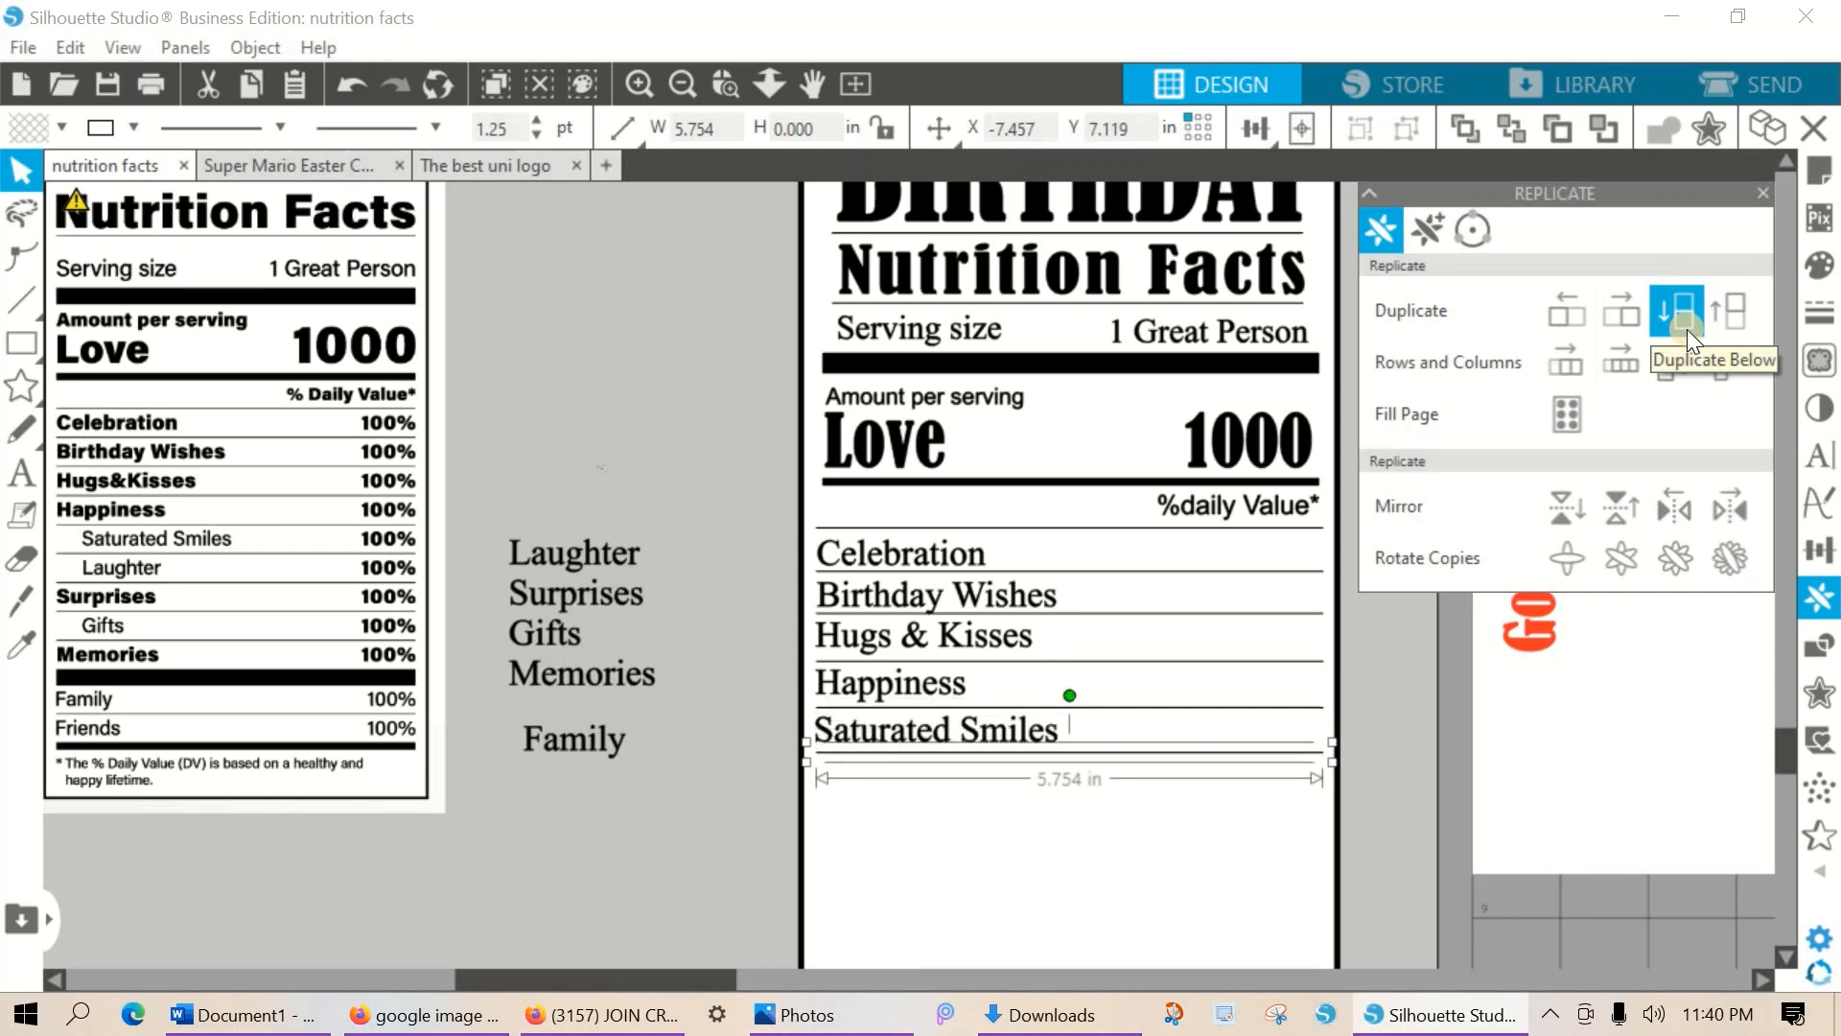
left_click_drag(617, 546, 923, 768)
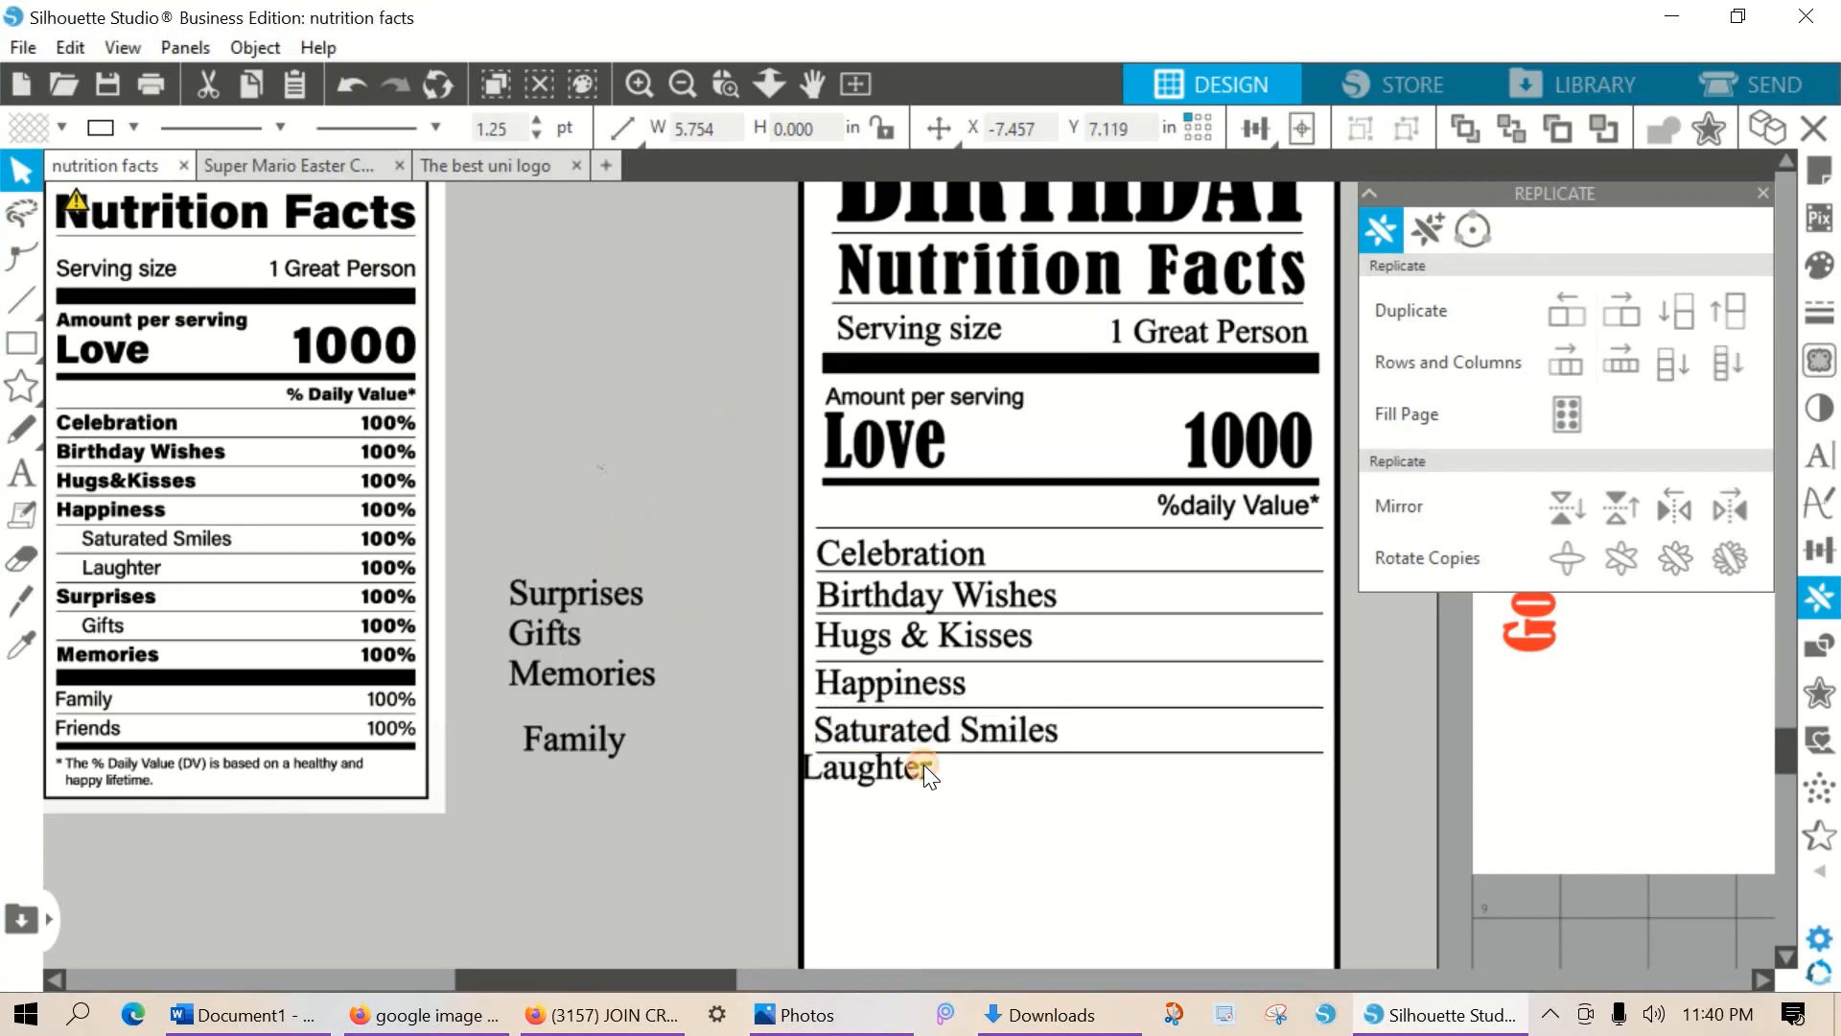
Duplicate the line below "Saturated Smiles", move the copy just beneath "Laughter", and place "Surprises" under it.
left_click(1234, 754)
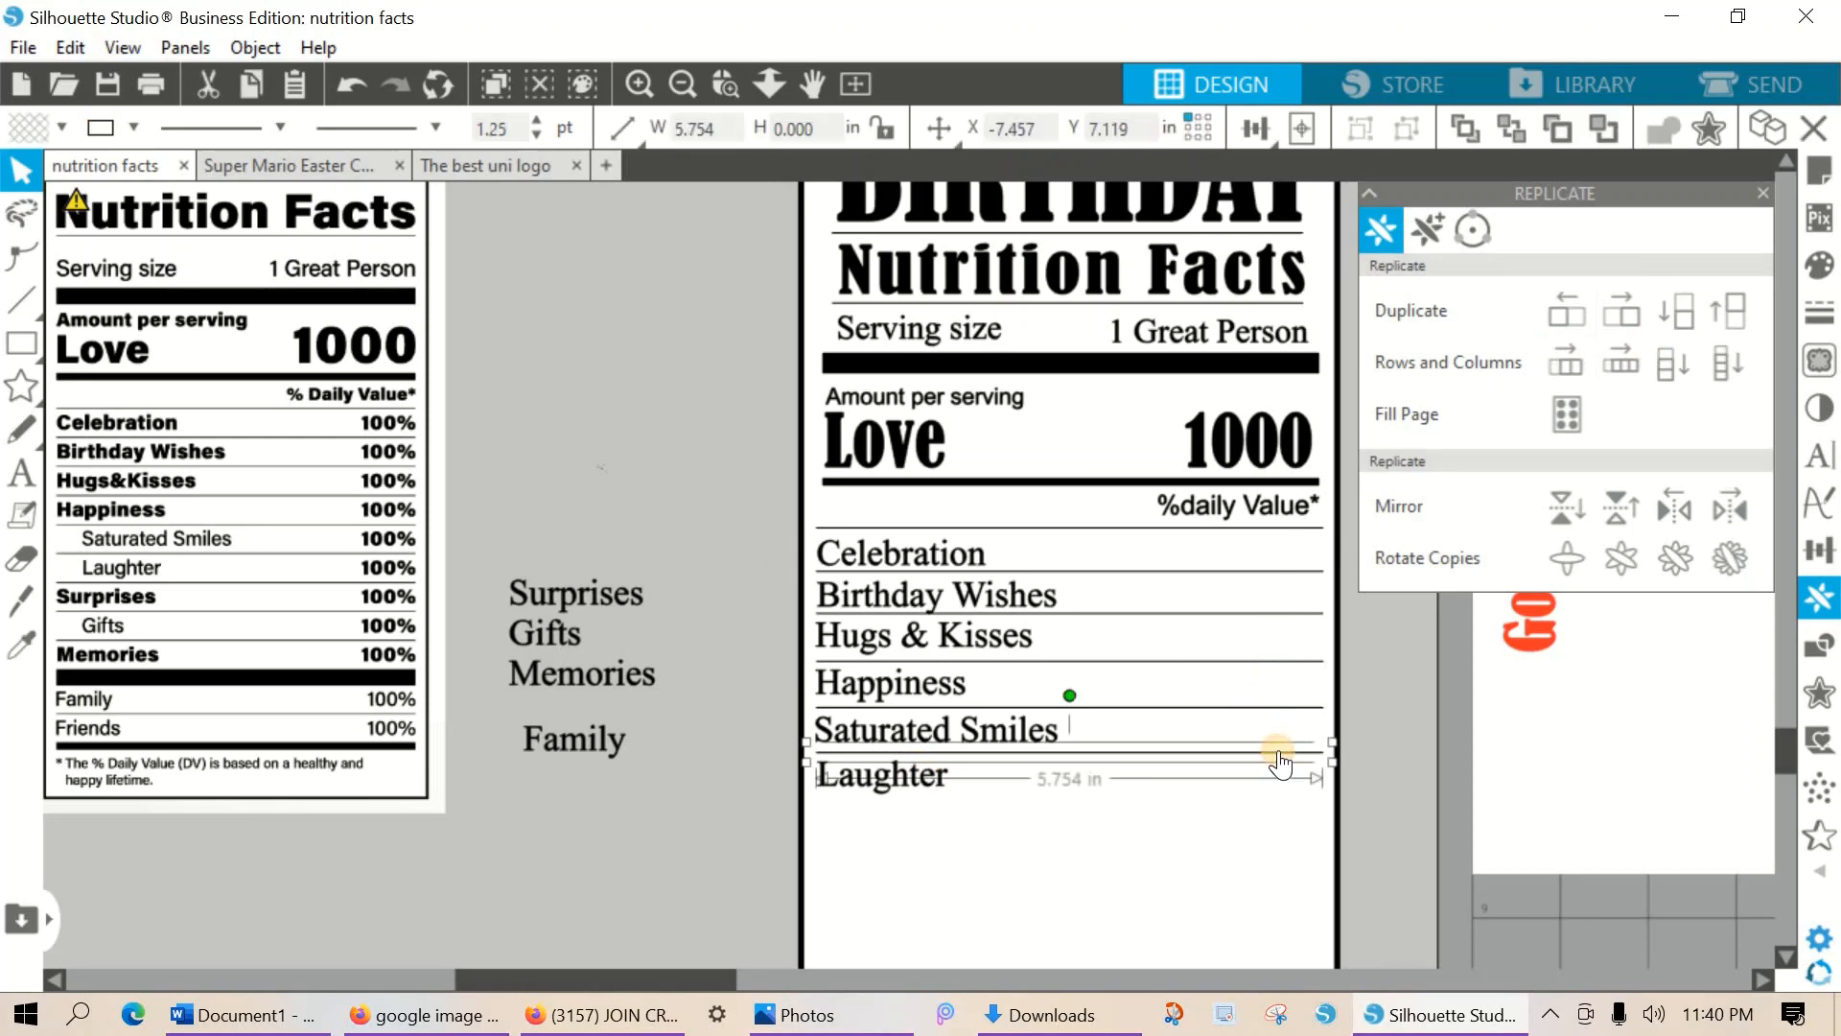
left_click(1678, 331)
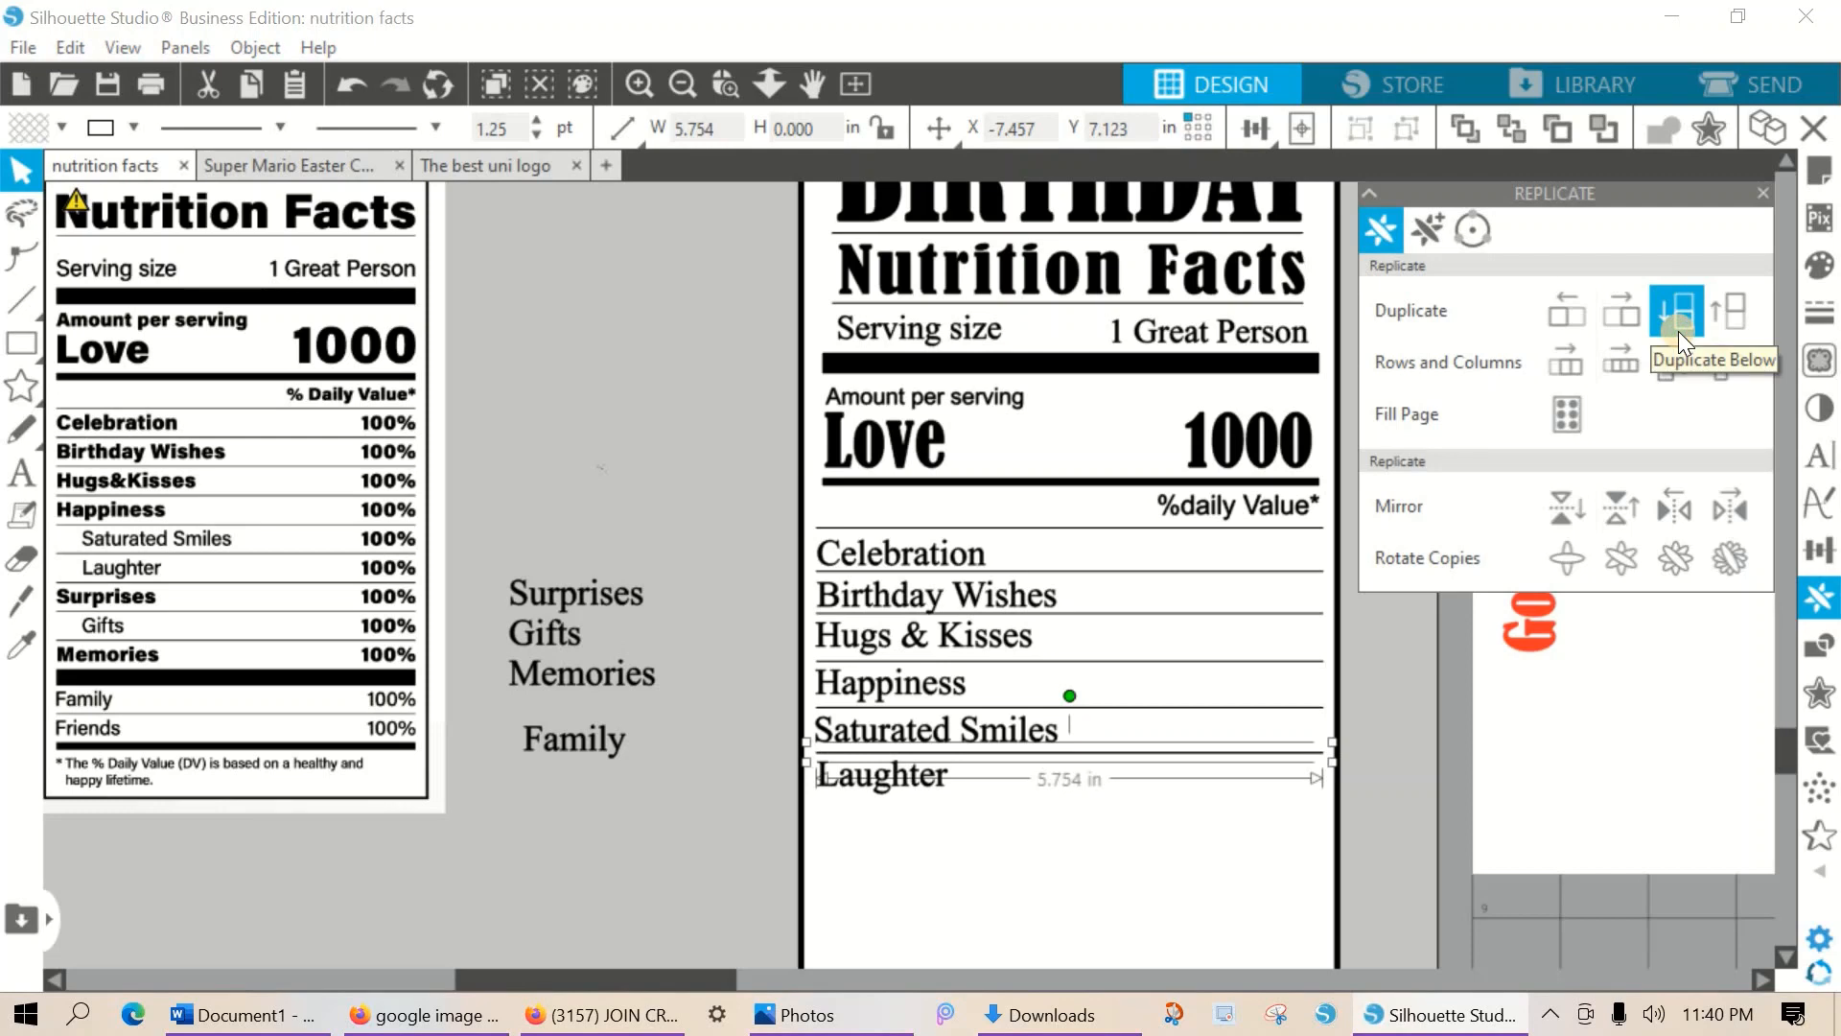
key("Down")
key("Down")
key("Down")
key("Down")
key("Down")
key("Down")
key("Down")
key("Down")
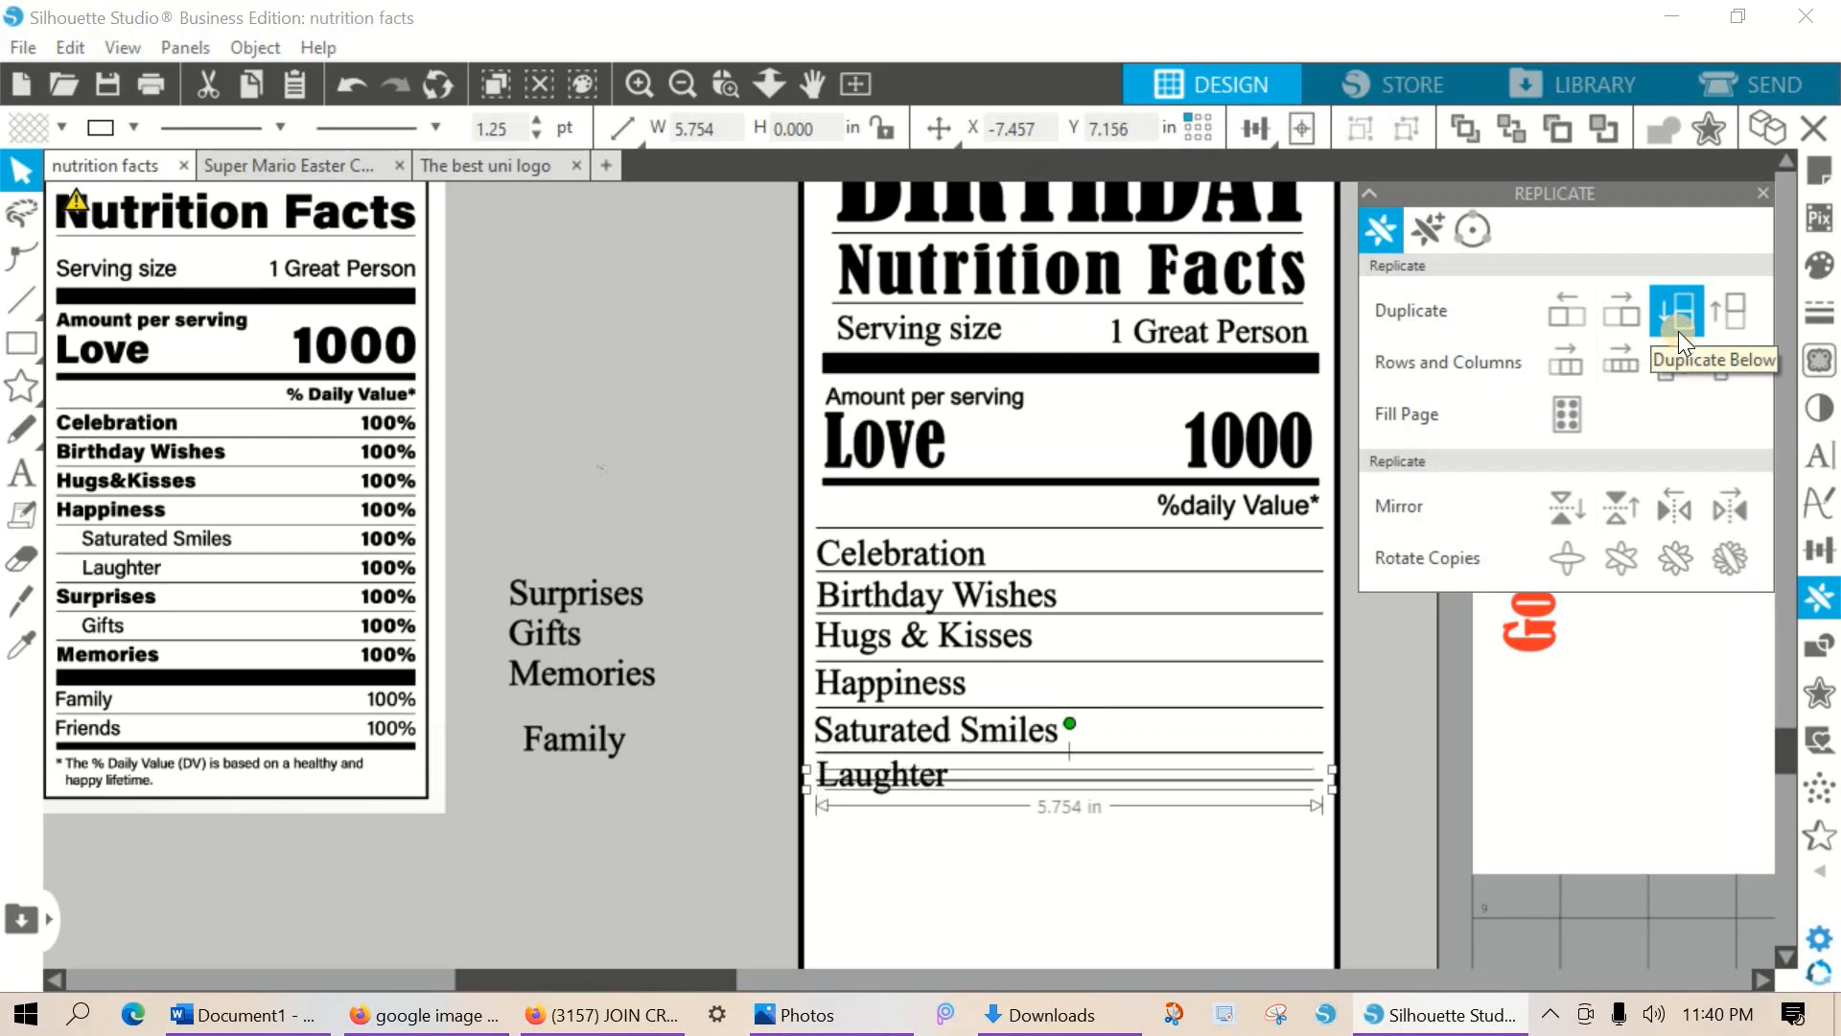
key("Up")
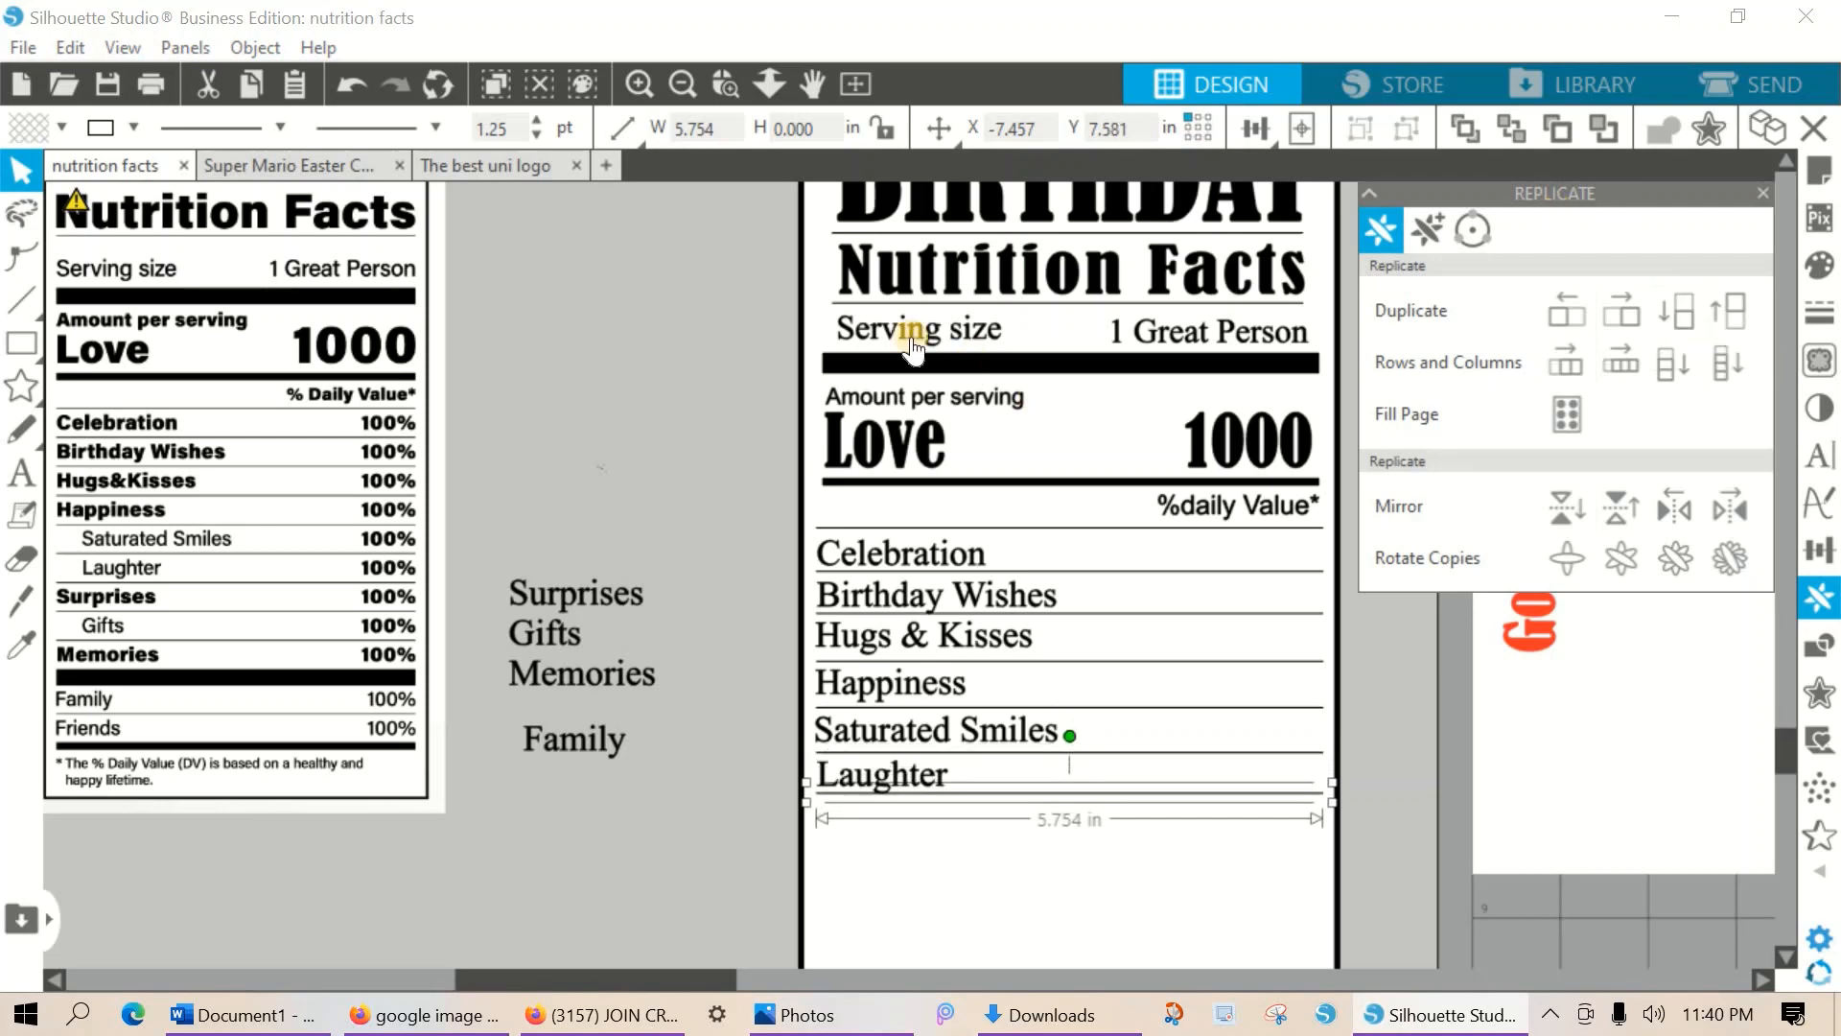
left_click_drag(629, 592, 935, 816)
left_click(957, 804)
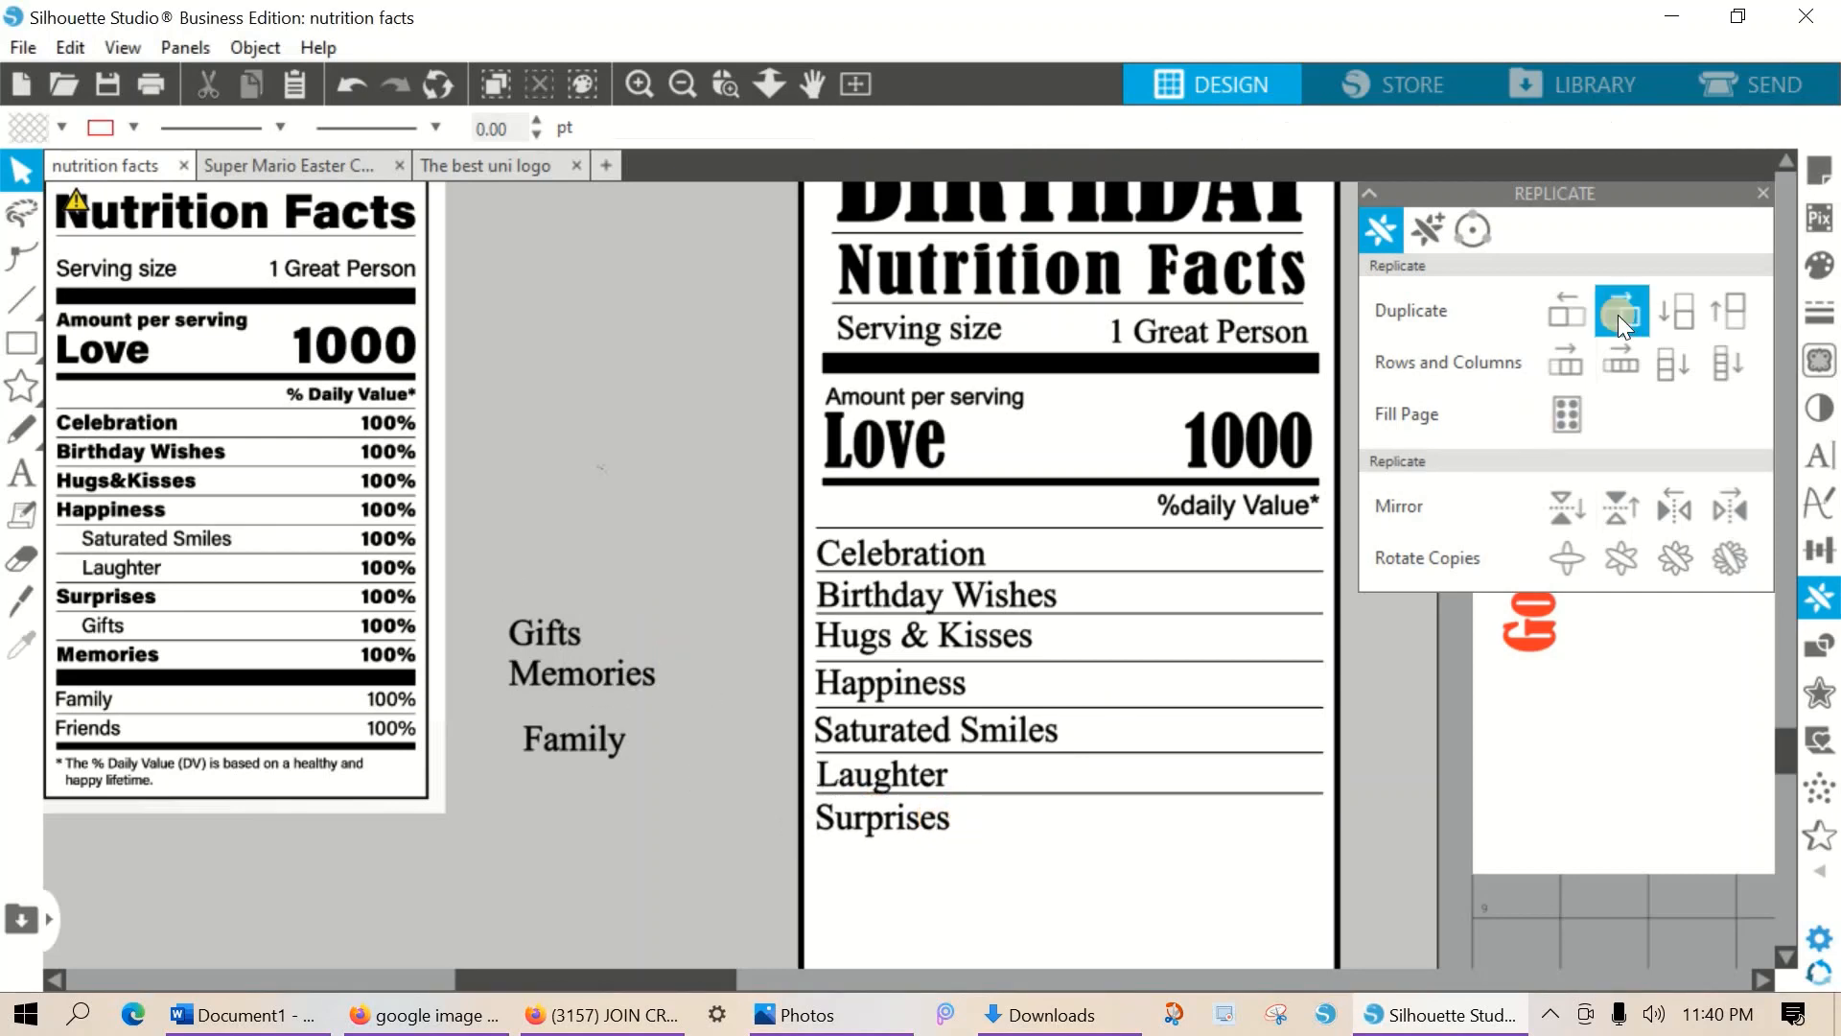
Duplicate the line below "Laughter", move the copy just beneath "Surprises", and place "Gifts" under it, slightly indented.
left_click(1185, 798)
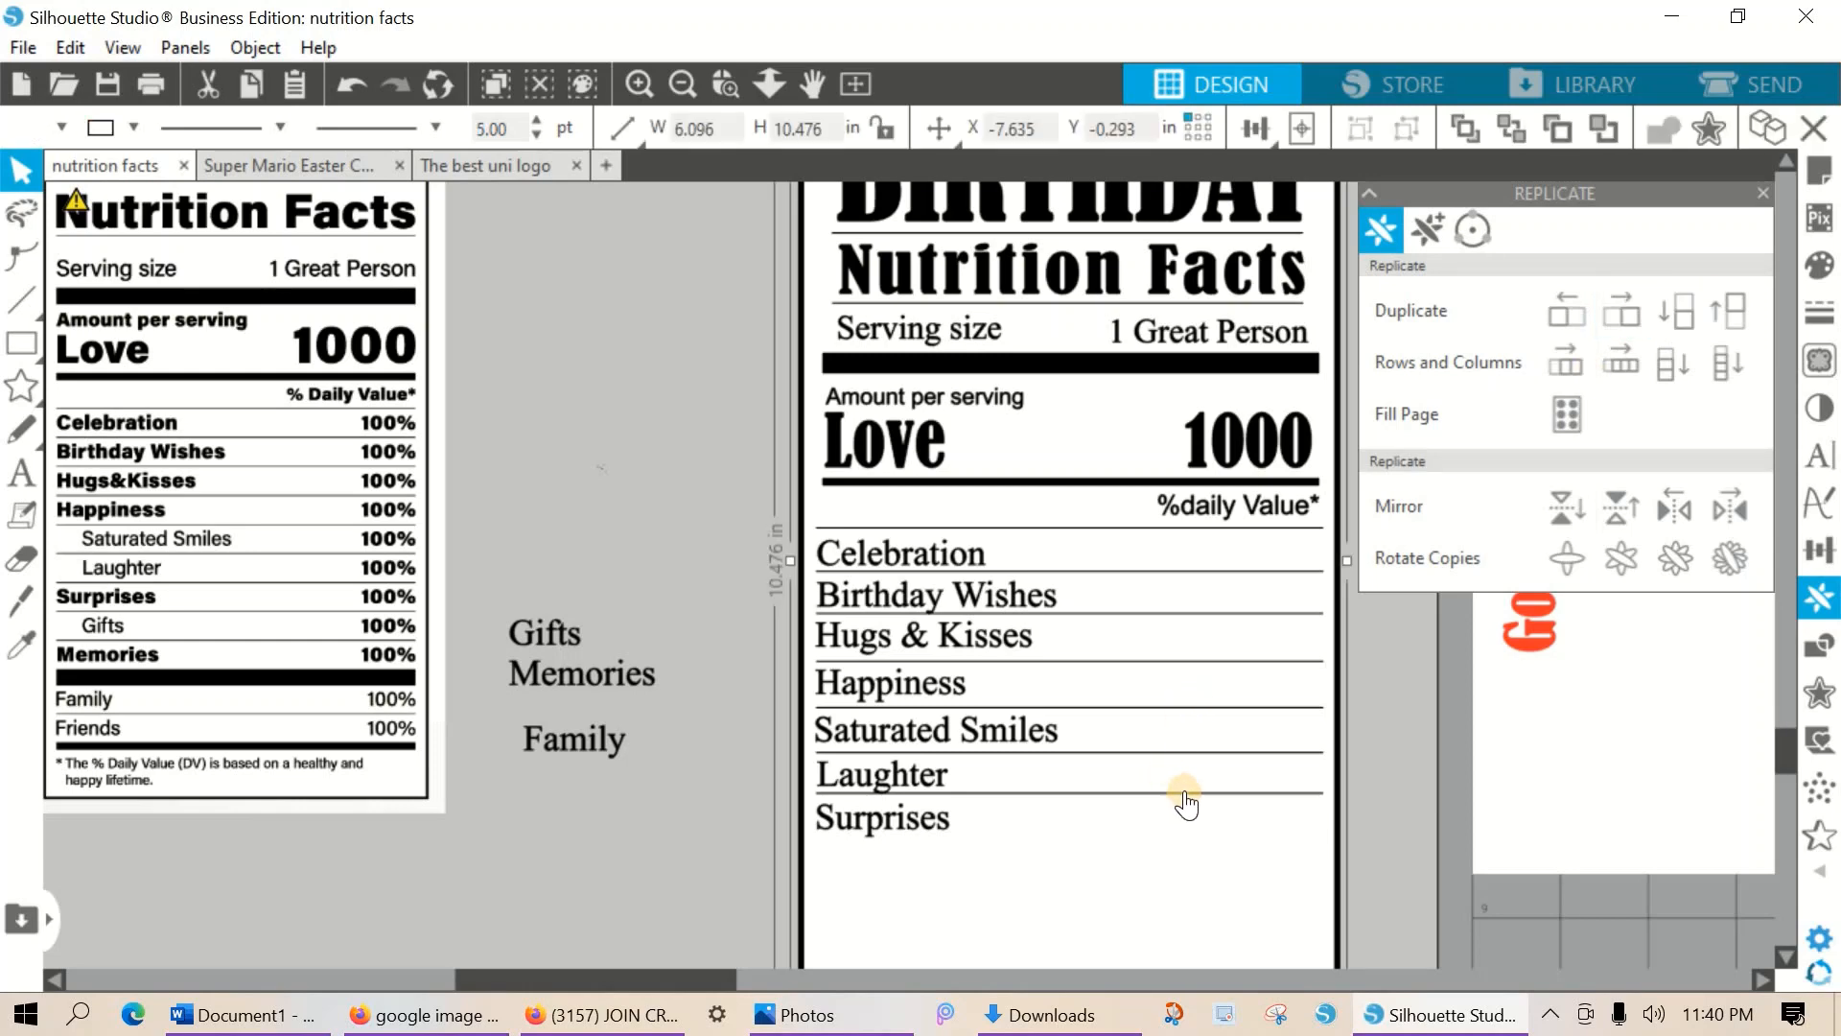
left_click(1204, 789)
left_click(1206, 791)
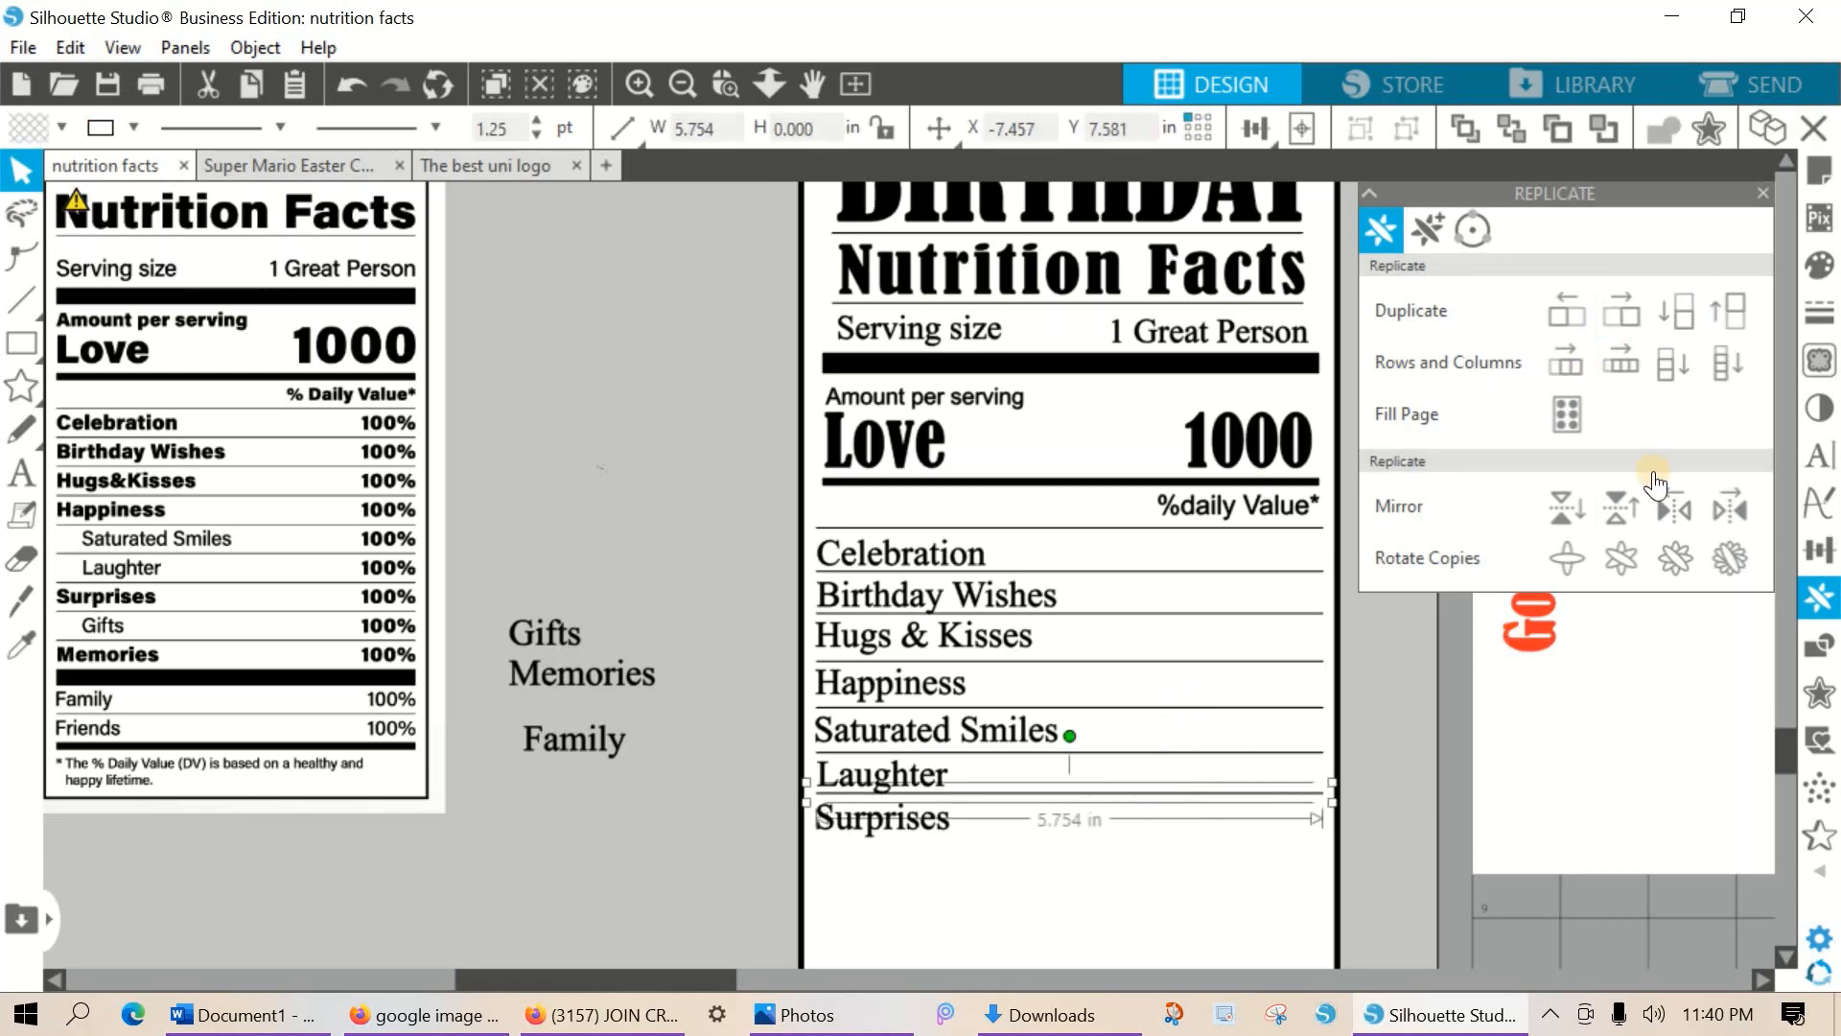
left_click(1676, 317)
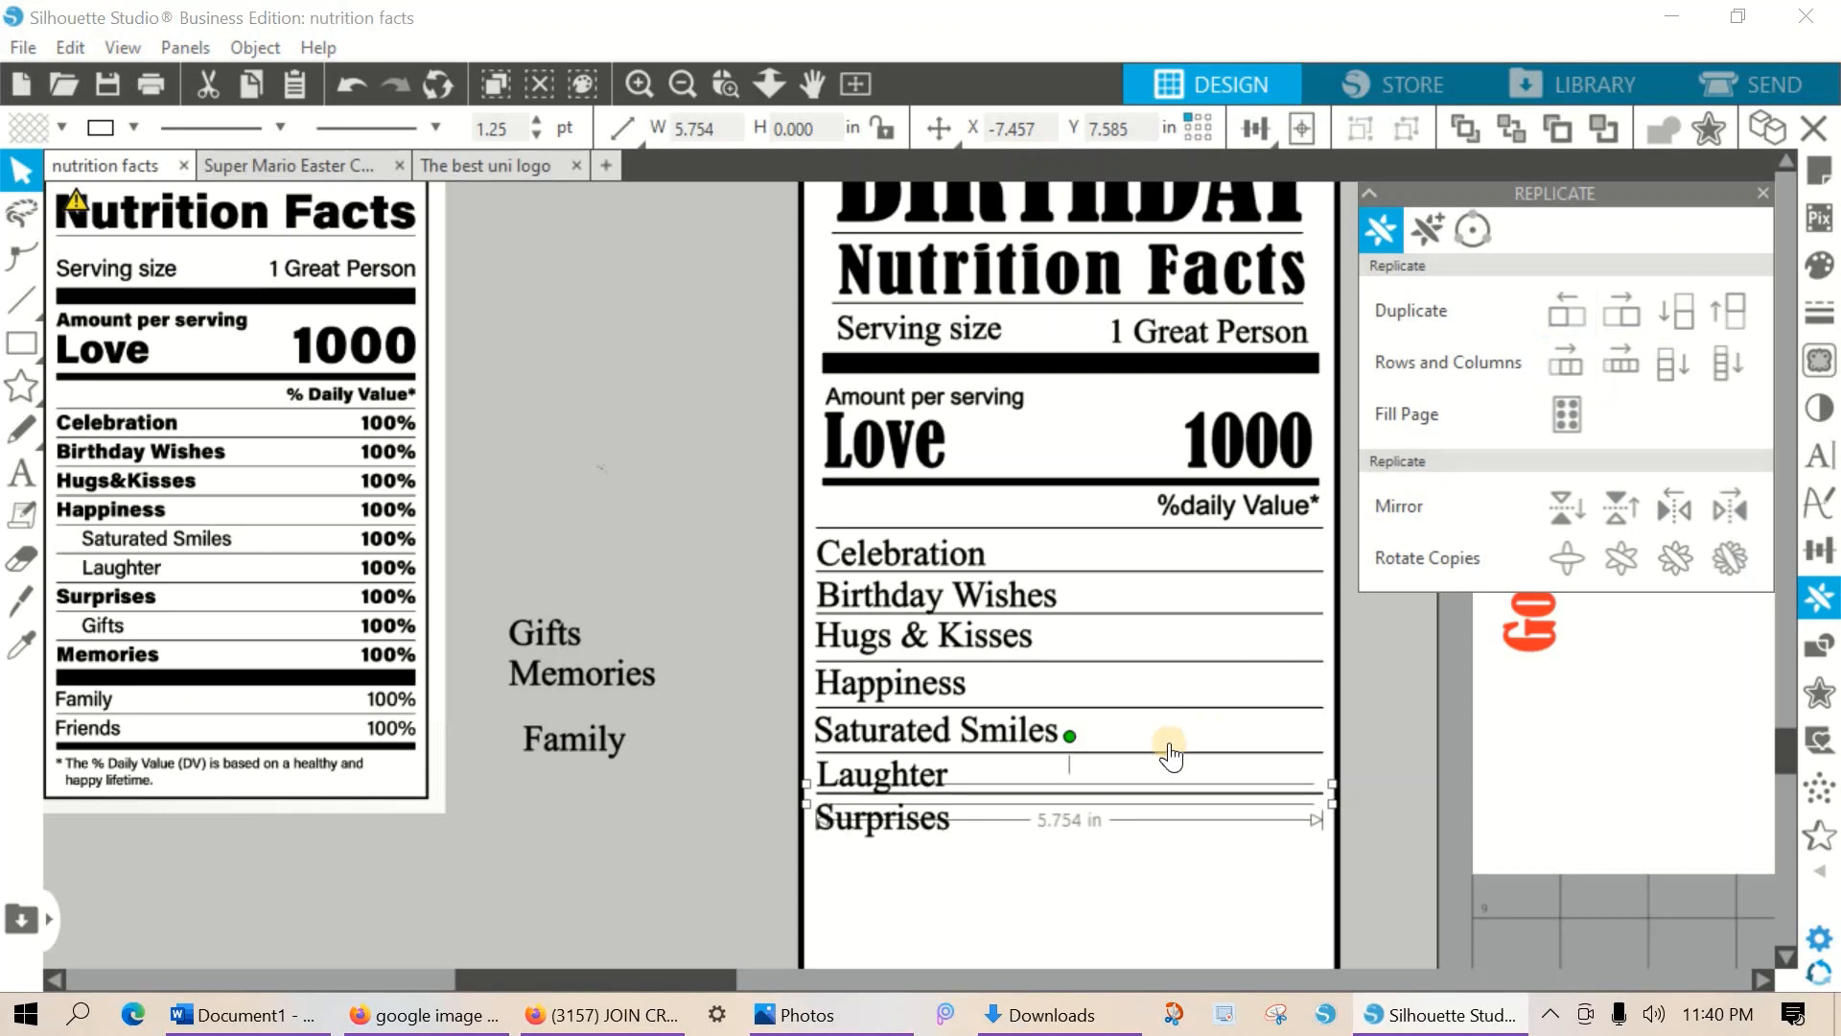
key("Down")
key("Down")
key("Down")
key("Down")
key("Down")
key("Down")
key("Down")
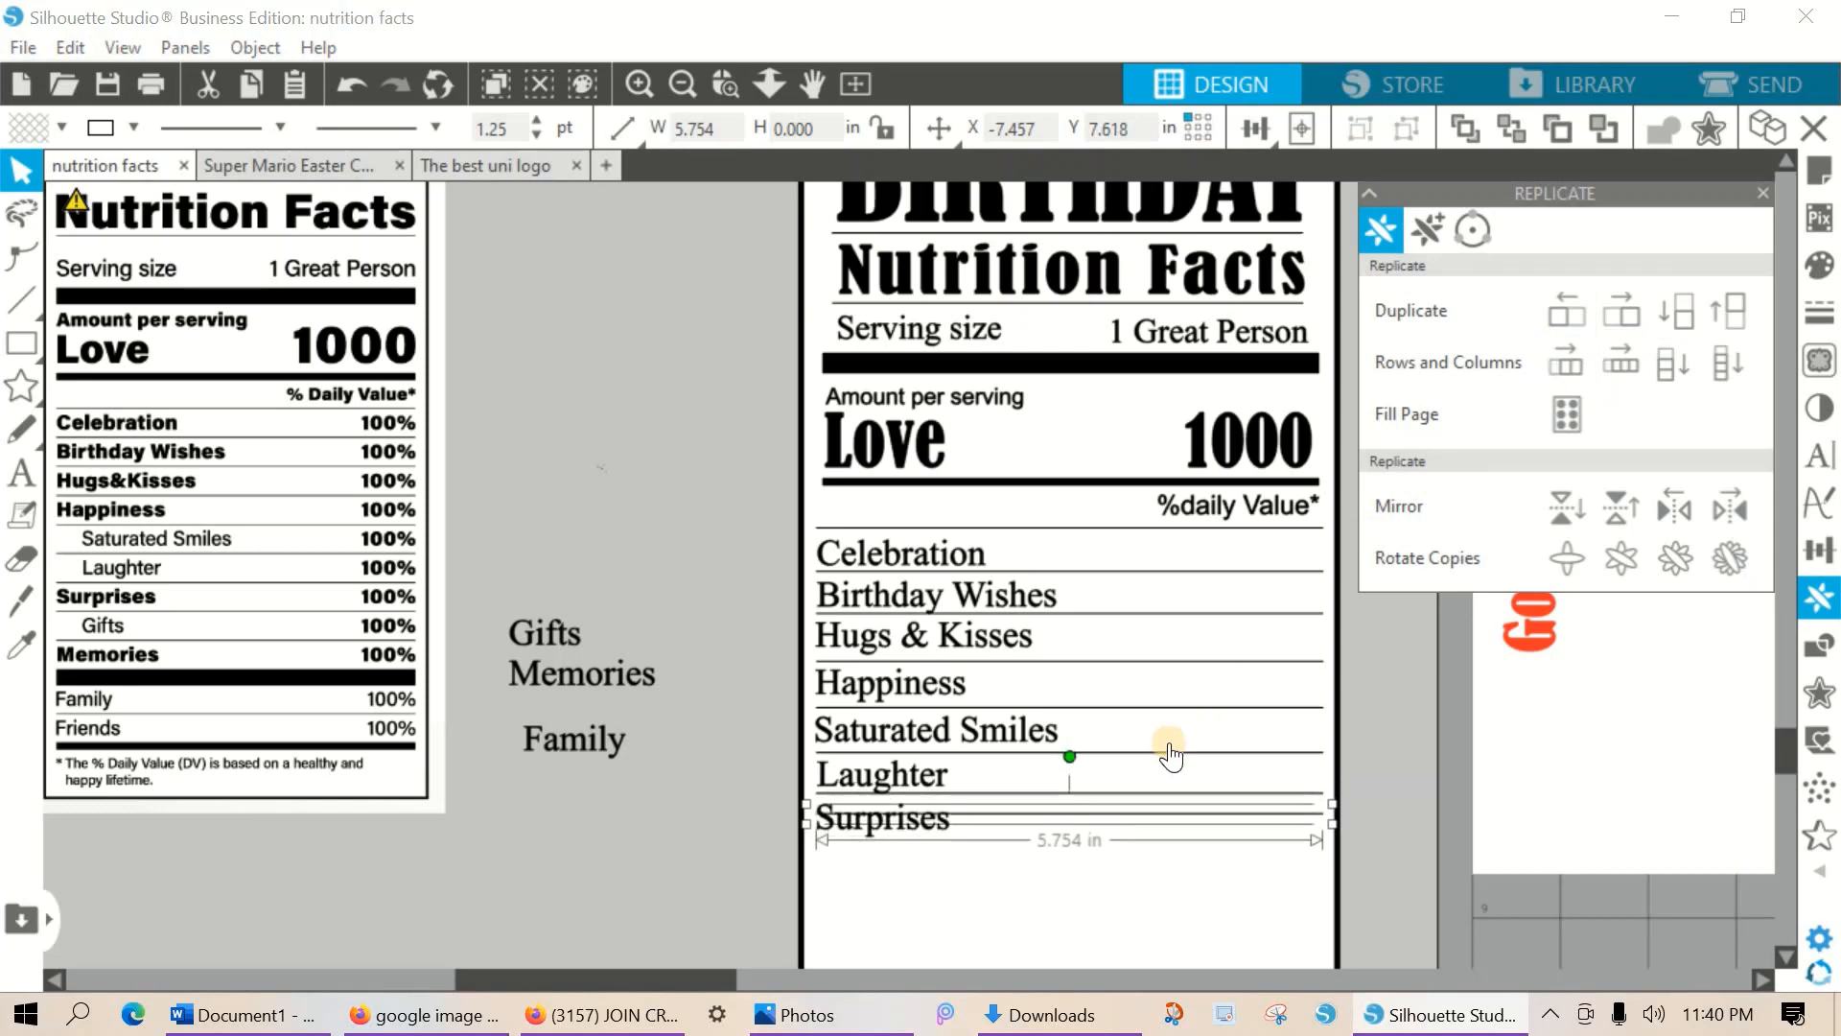
key("Down")
key("Down")
key("Down")
key("Down")
key("Down")
key("Down")
key("Down")
key("Down")
key("Down")
key("Down")
key("Down")
key("Down")
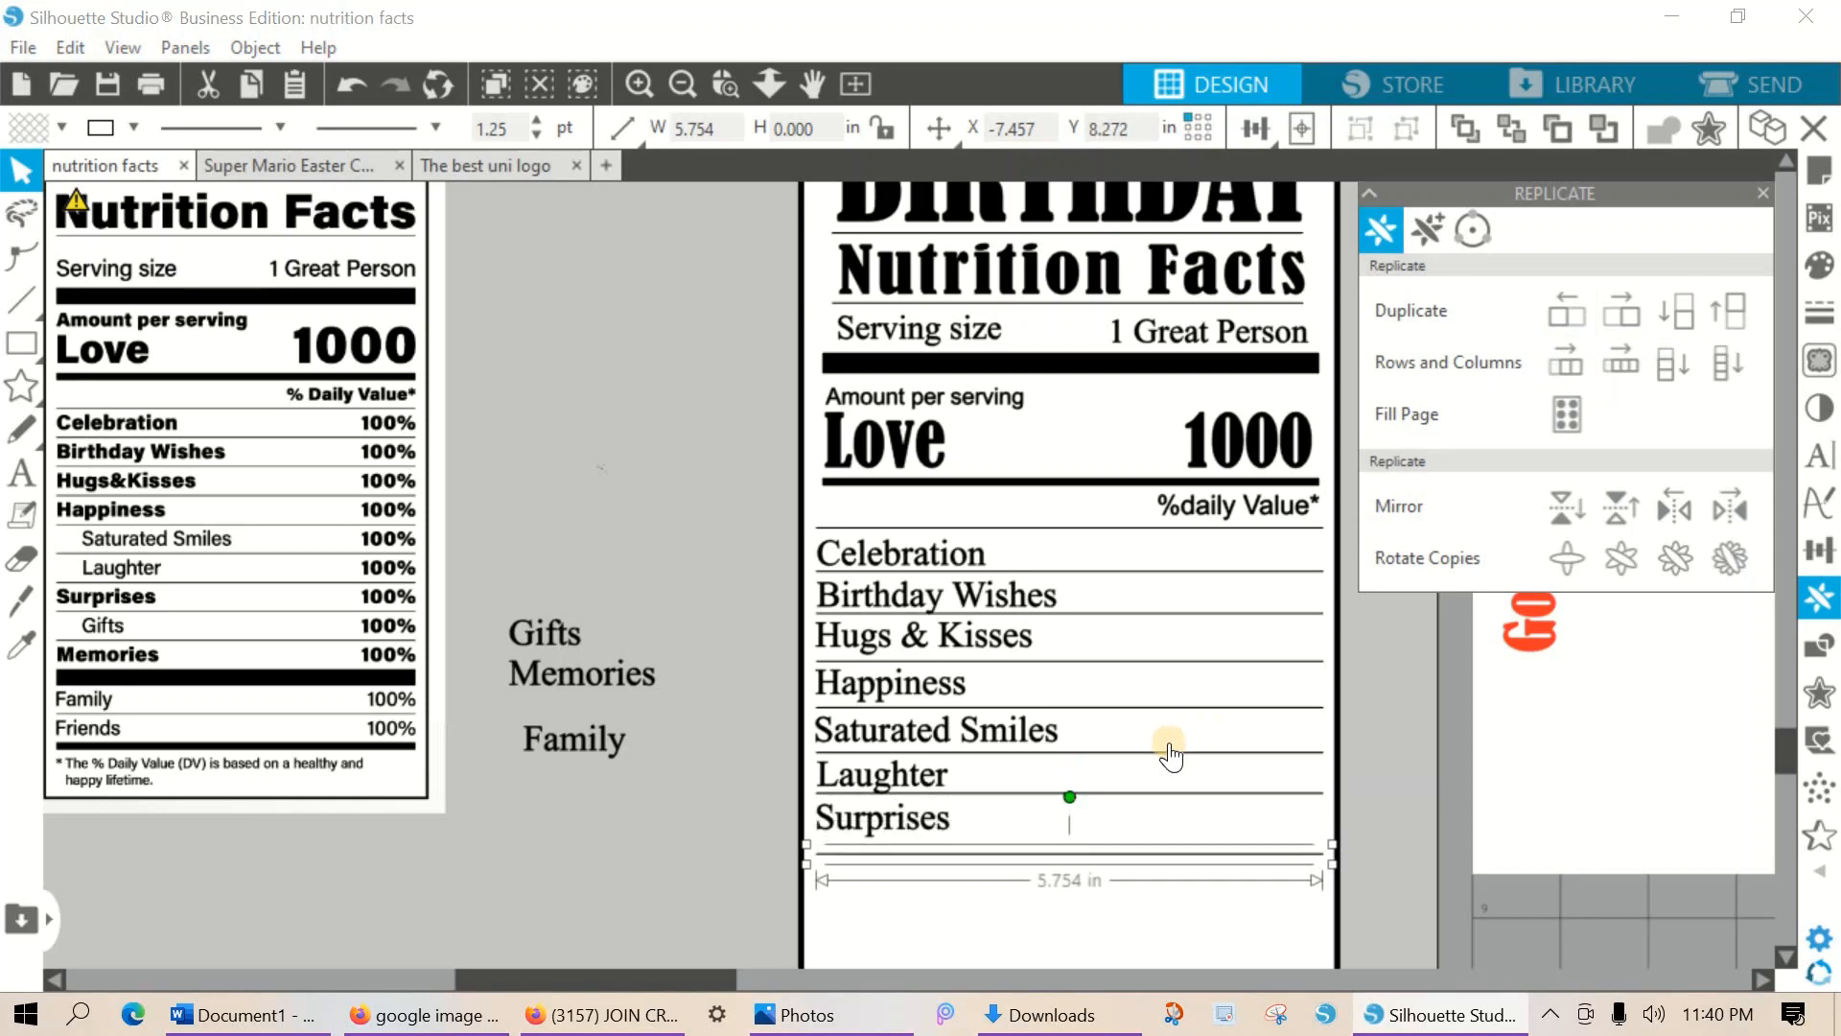
key("Up")
key("Up")
key("Up")
key("Up")
key("Up")
key("Up")
key("Up")
key("Up")
key("Up")
key("Up")
key("Up")
key("Up")
key("Up")
key("Up")
key("Up")
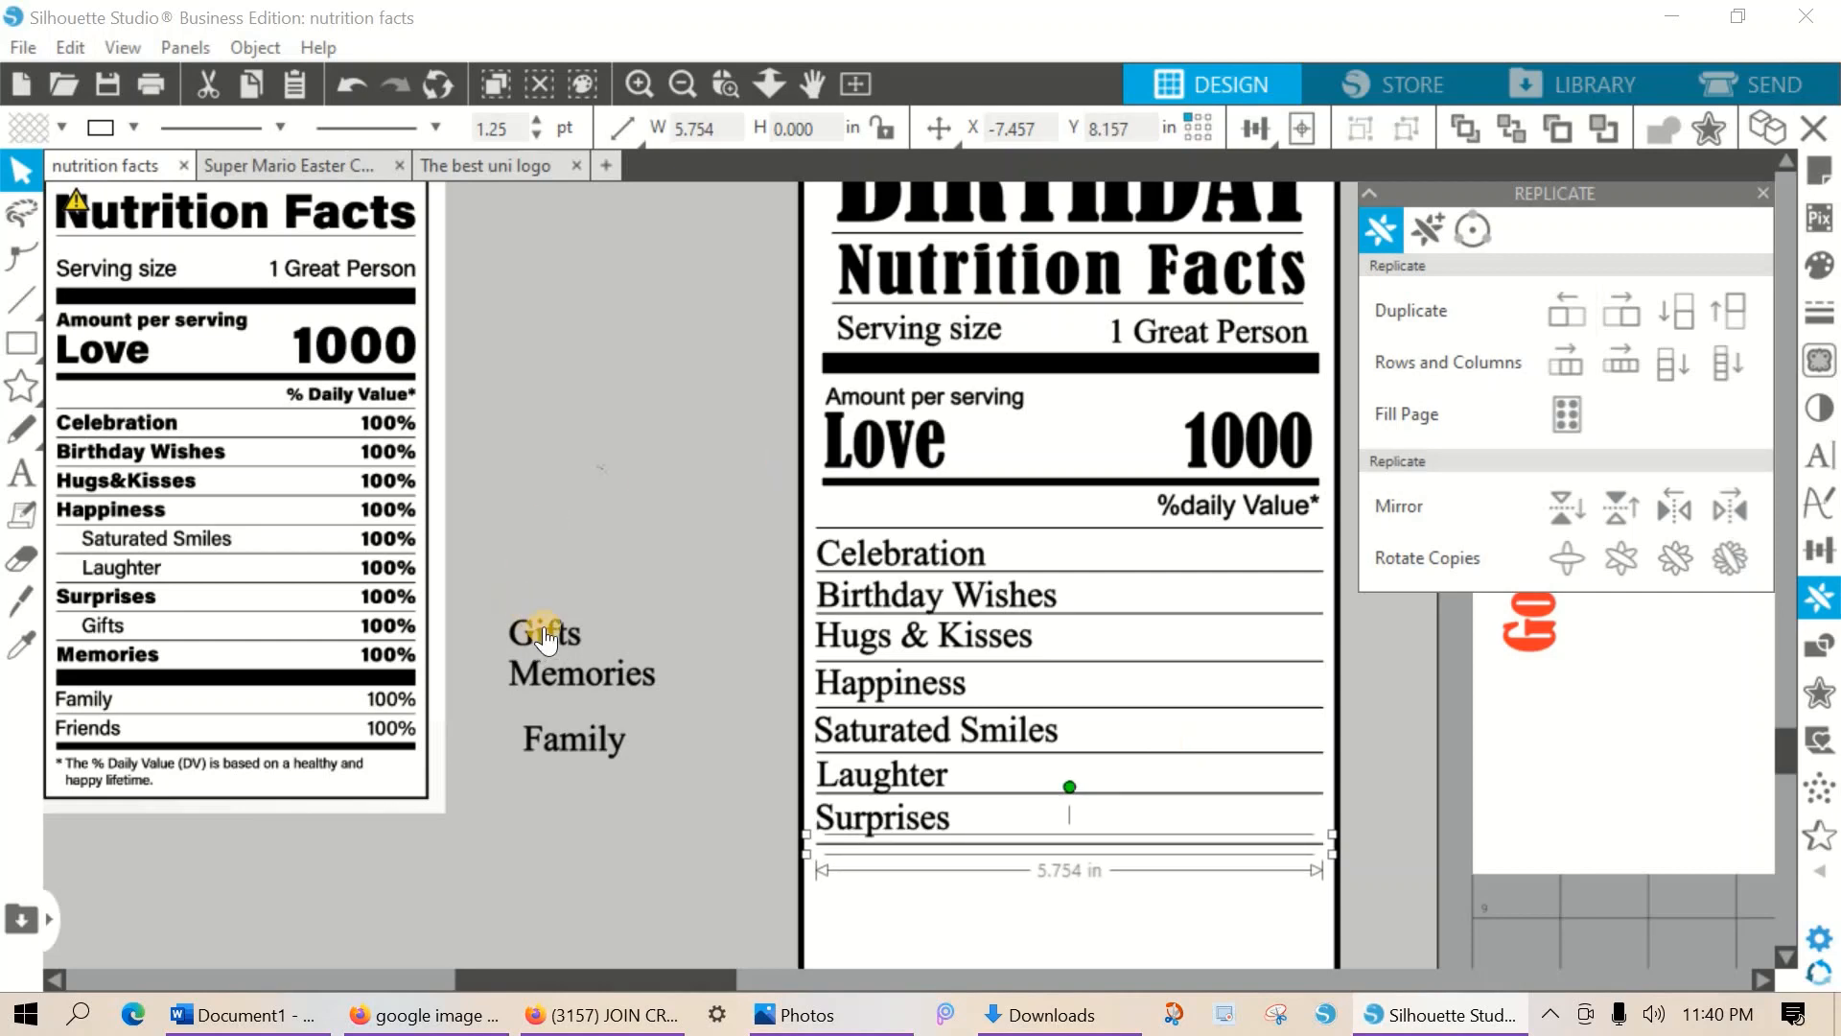
left_click_drag(543, 625, 906, 881)
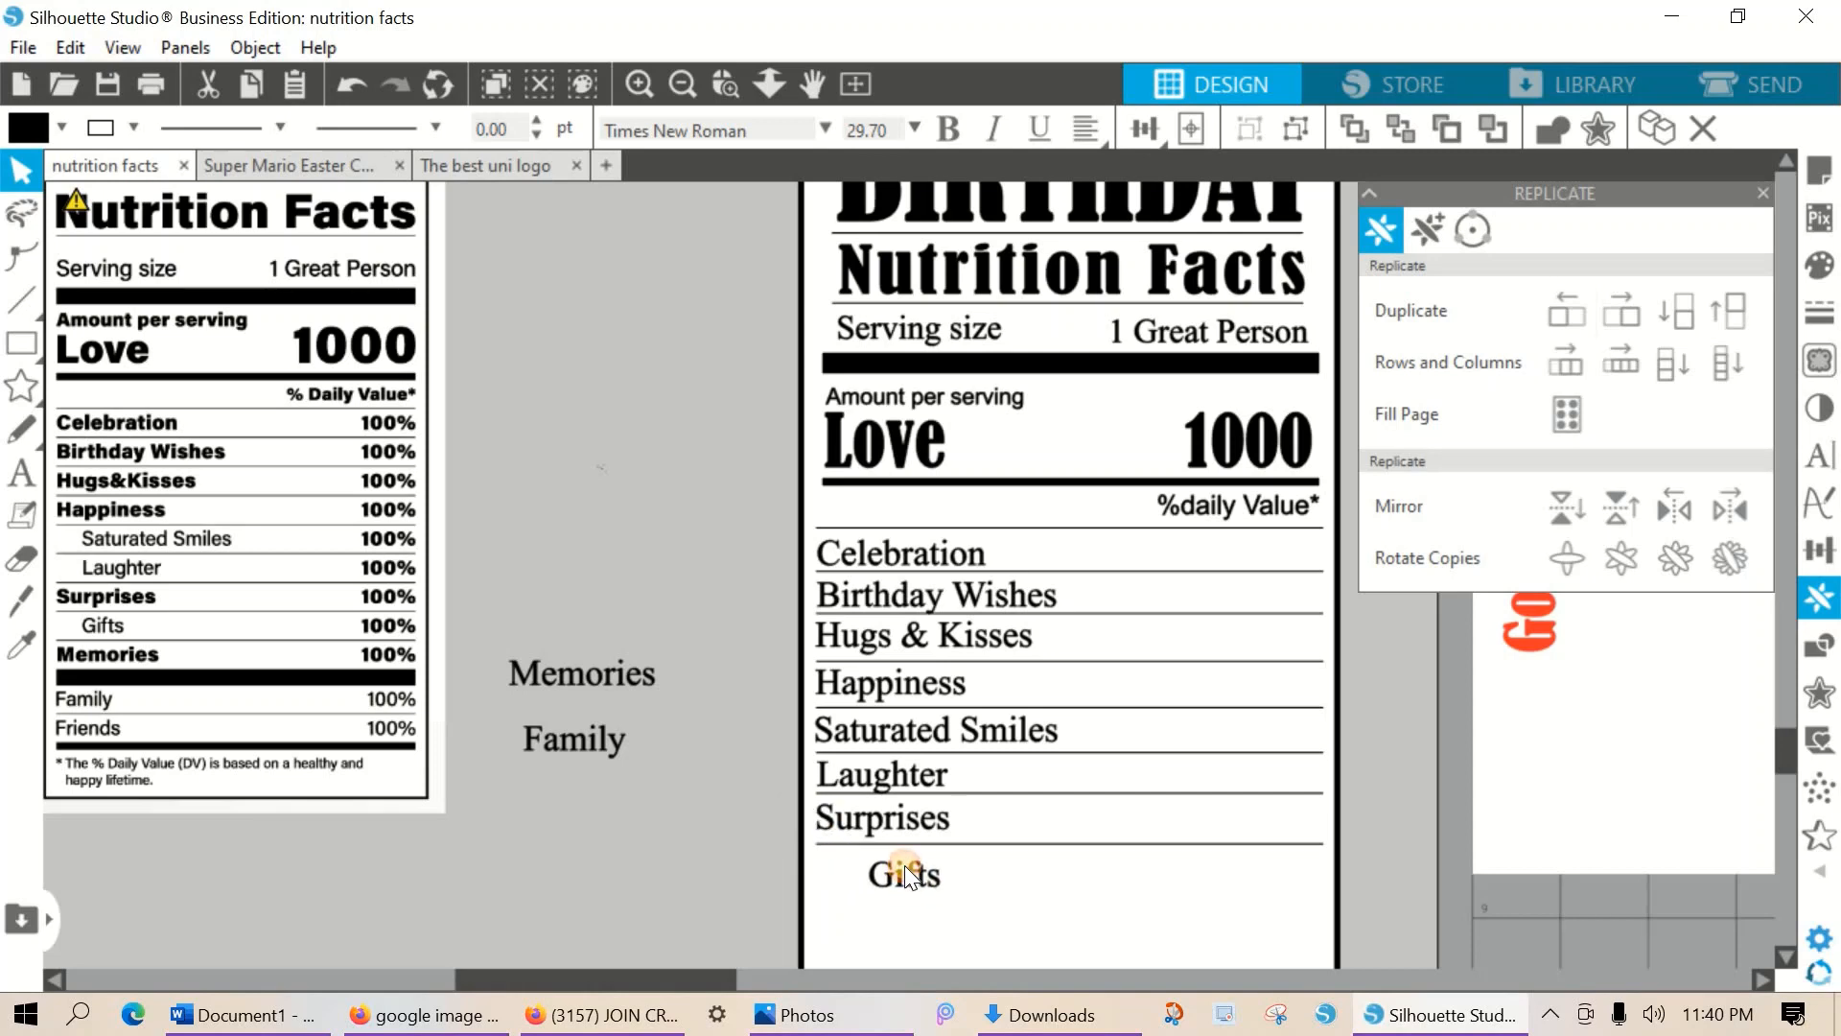
left_click_drag(886, 858, 884, 857)
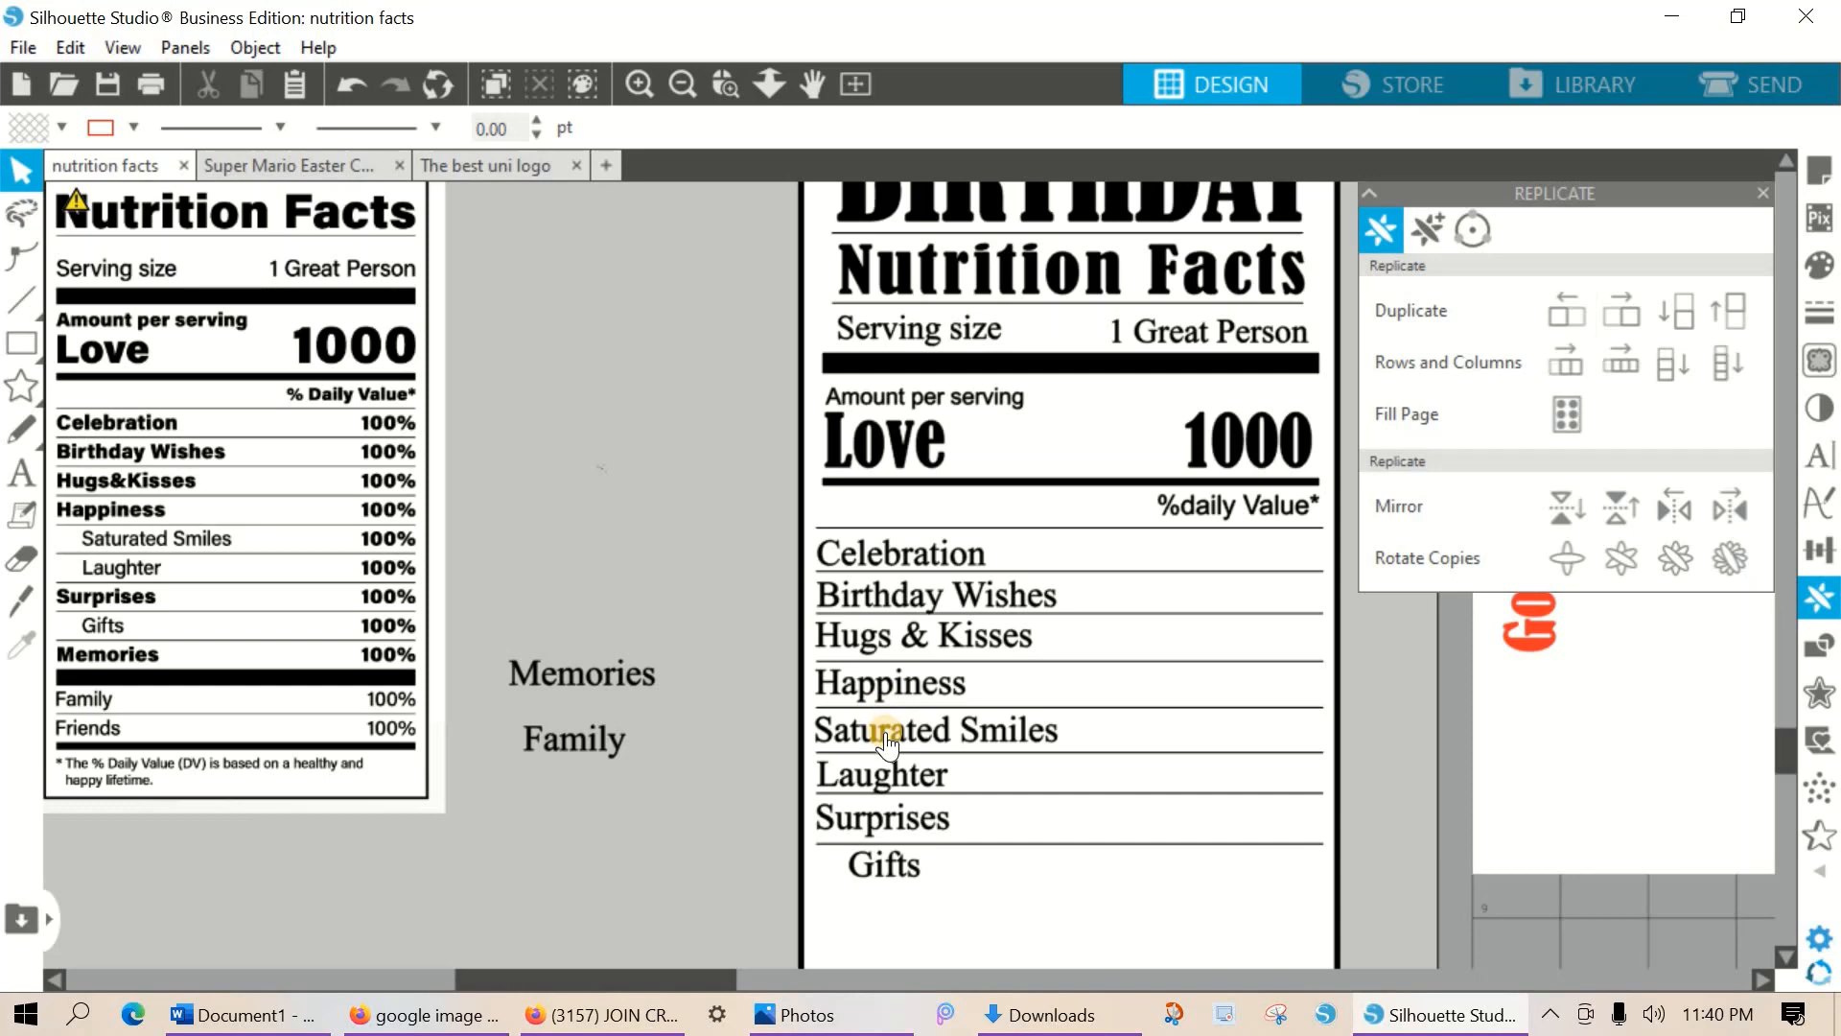
Shrink "Saturated Smiles" and "Laughter", the latter to about 22.8 pt, and indent both on their rows under "Happiness".
left_click(900, 731)
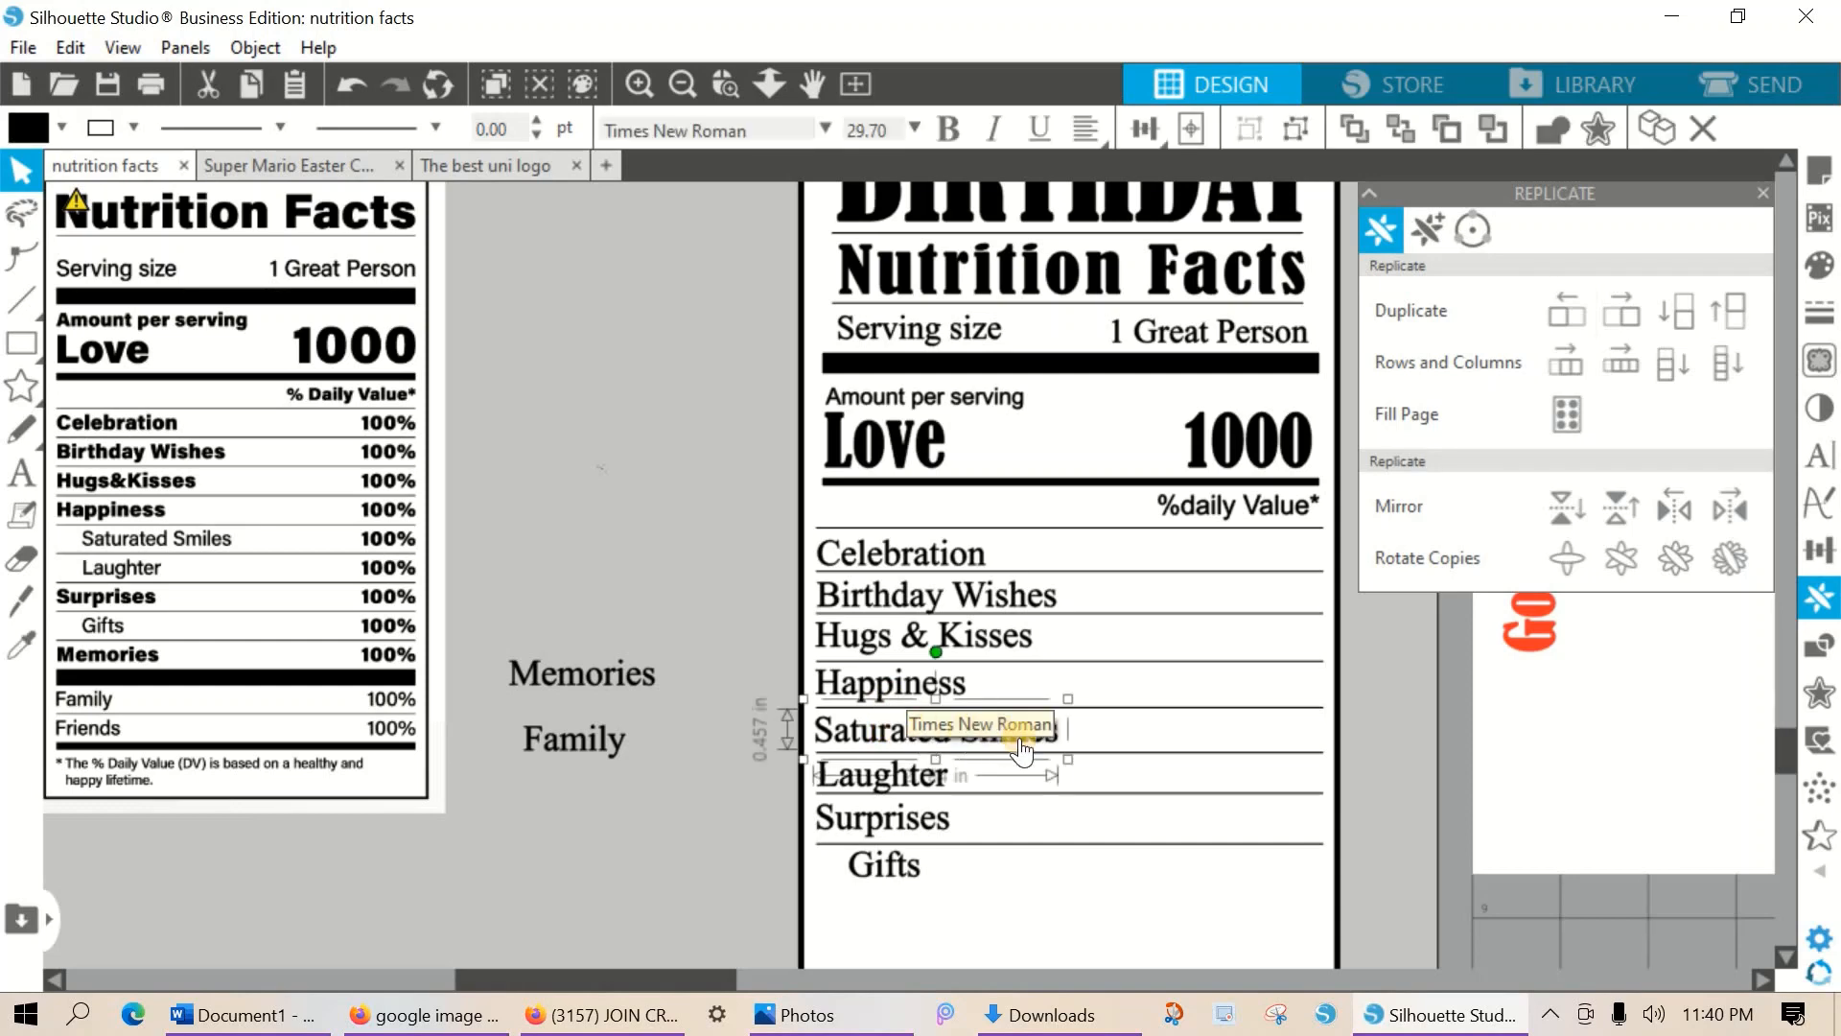
left_click_drag(1067, 759, 997, 738)
left_click(935, 780)
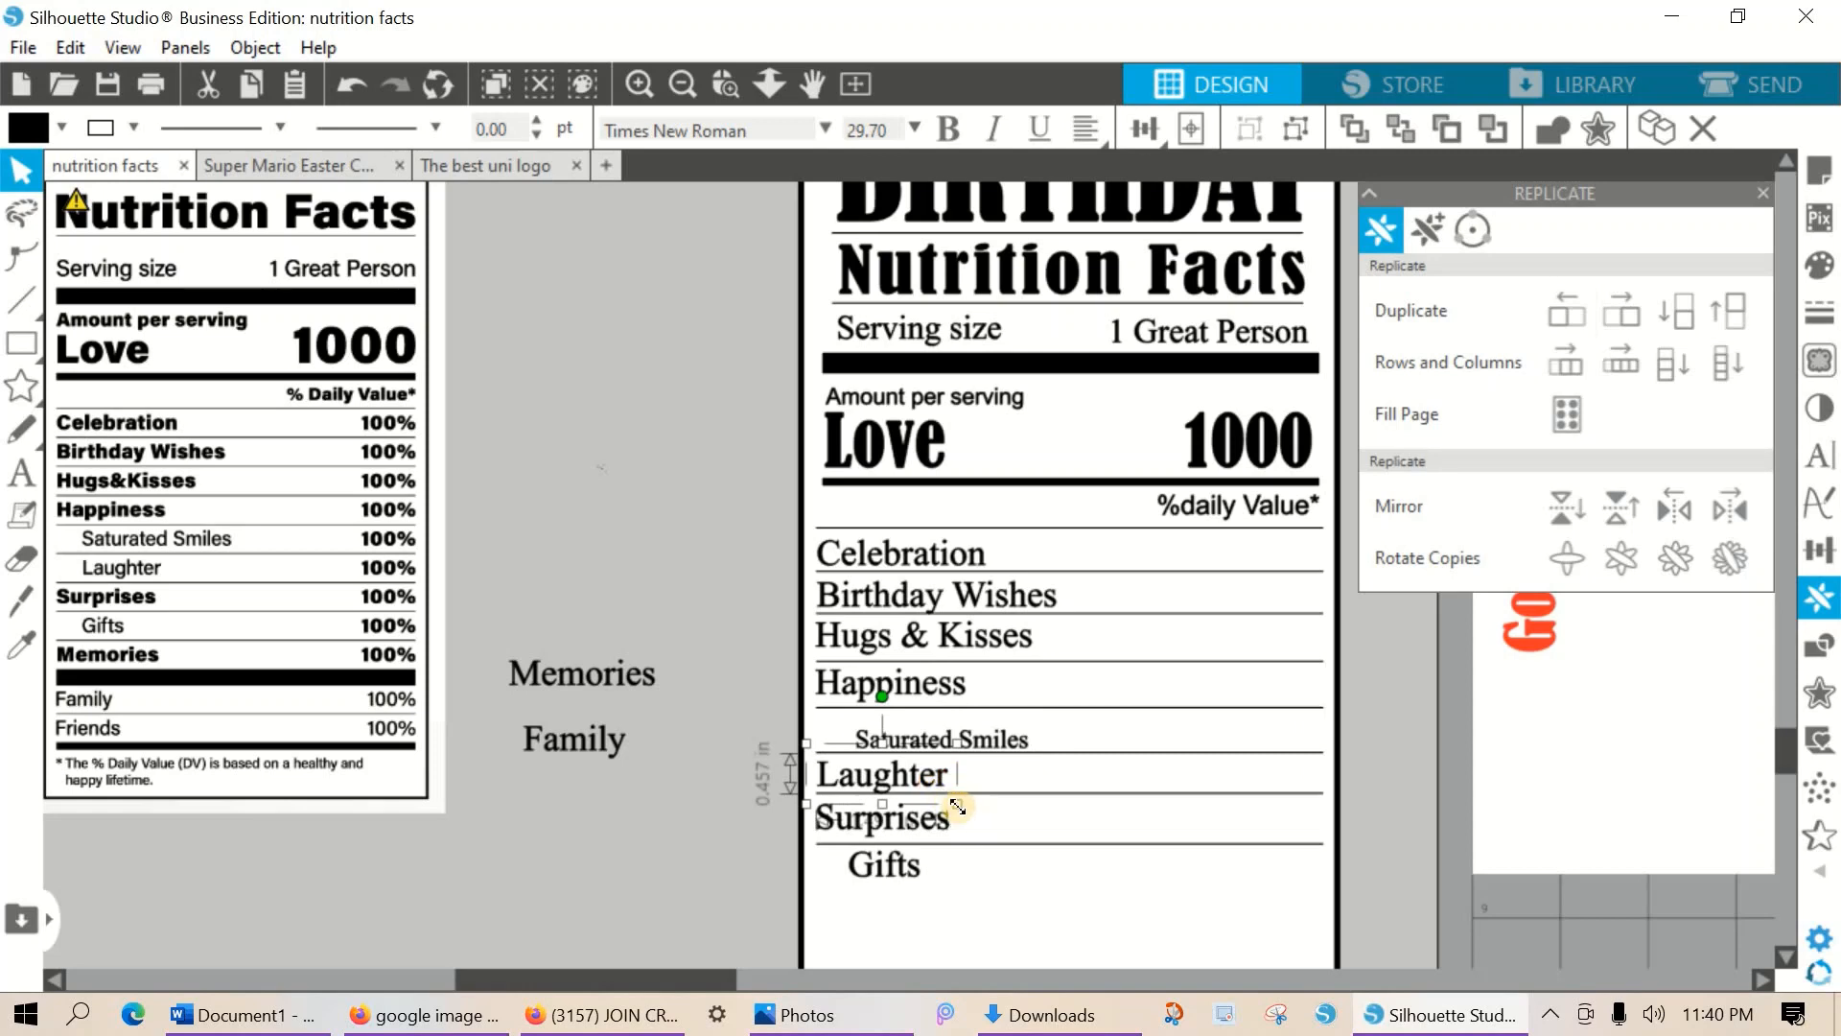
left_click_drag(942, 800, 915, 789)
left_click_drag(936, 780, 936, 786)
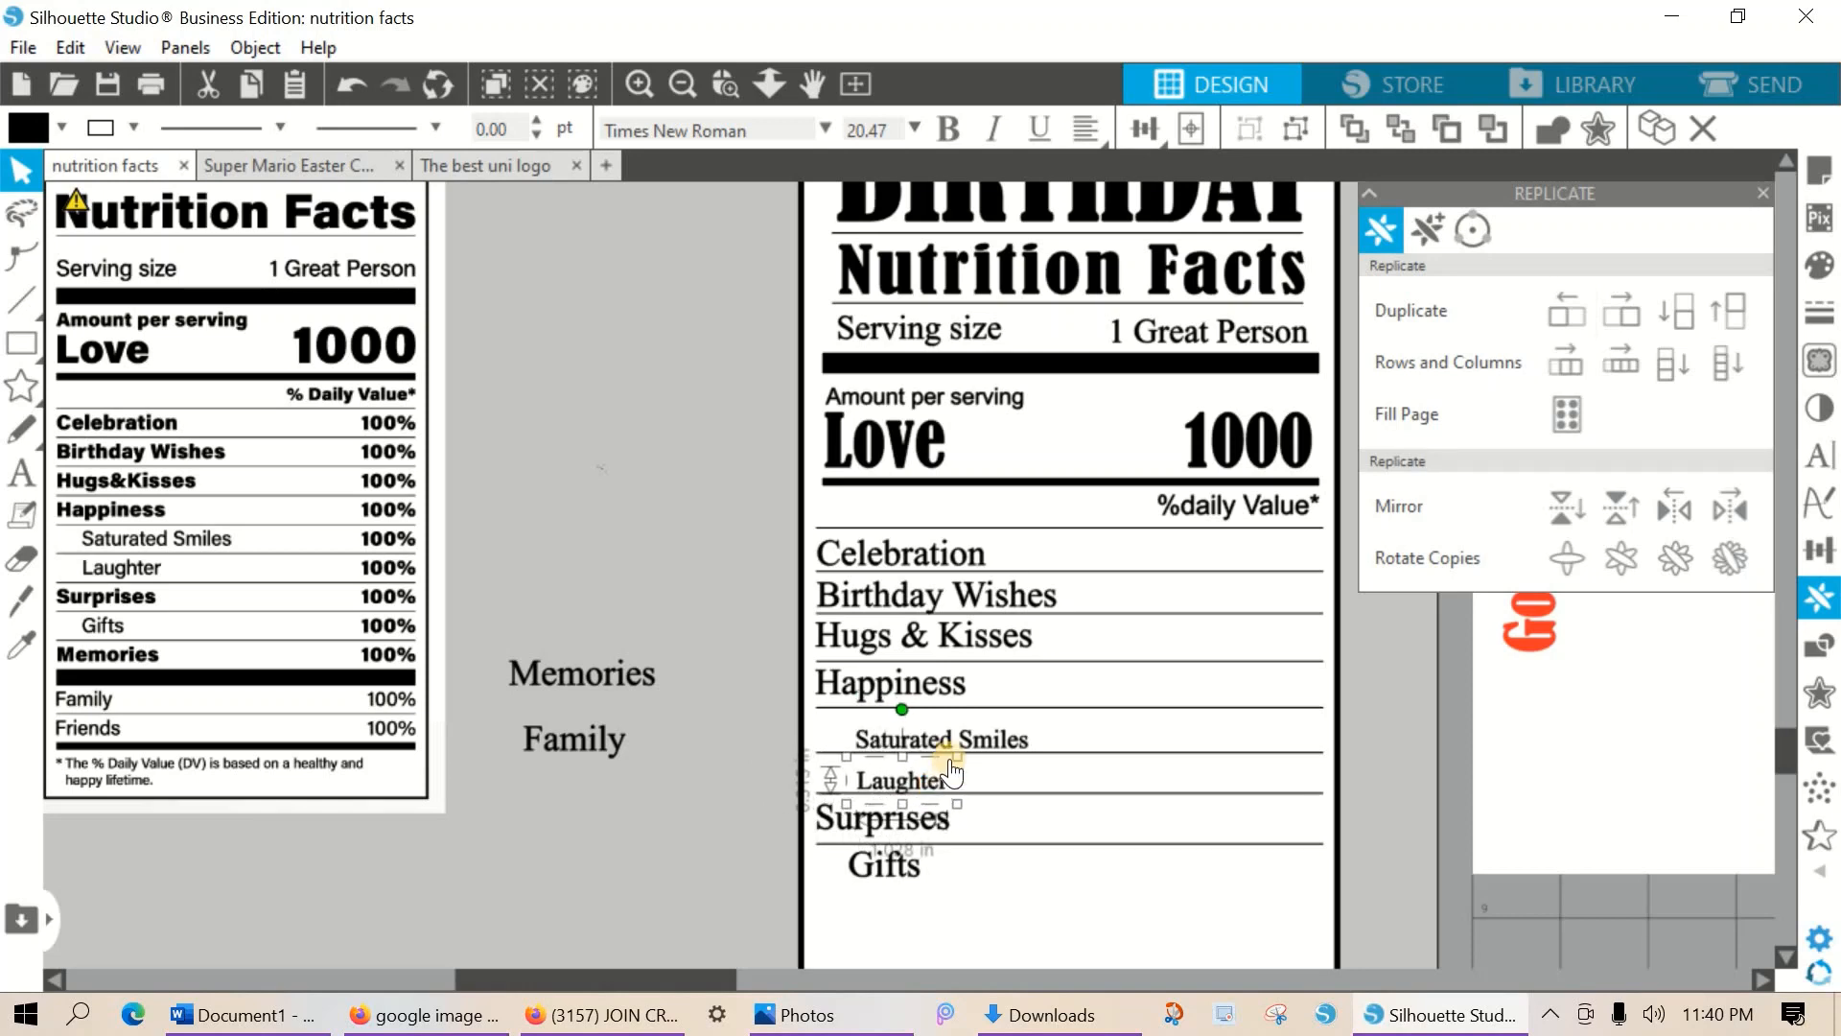
left_click_drag(964, 758, 968, 762)
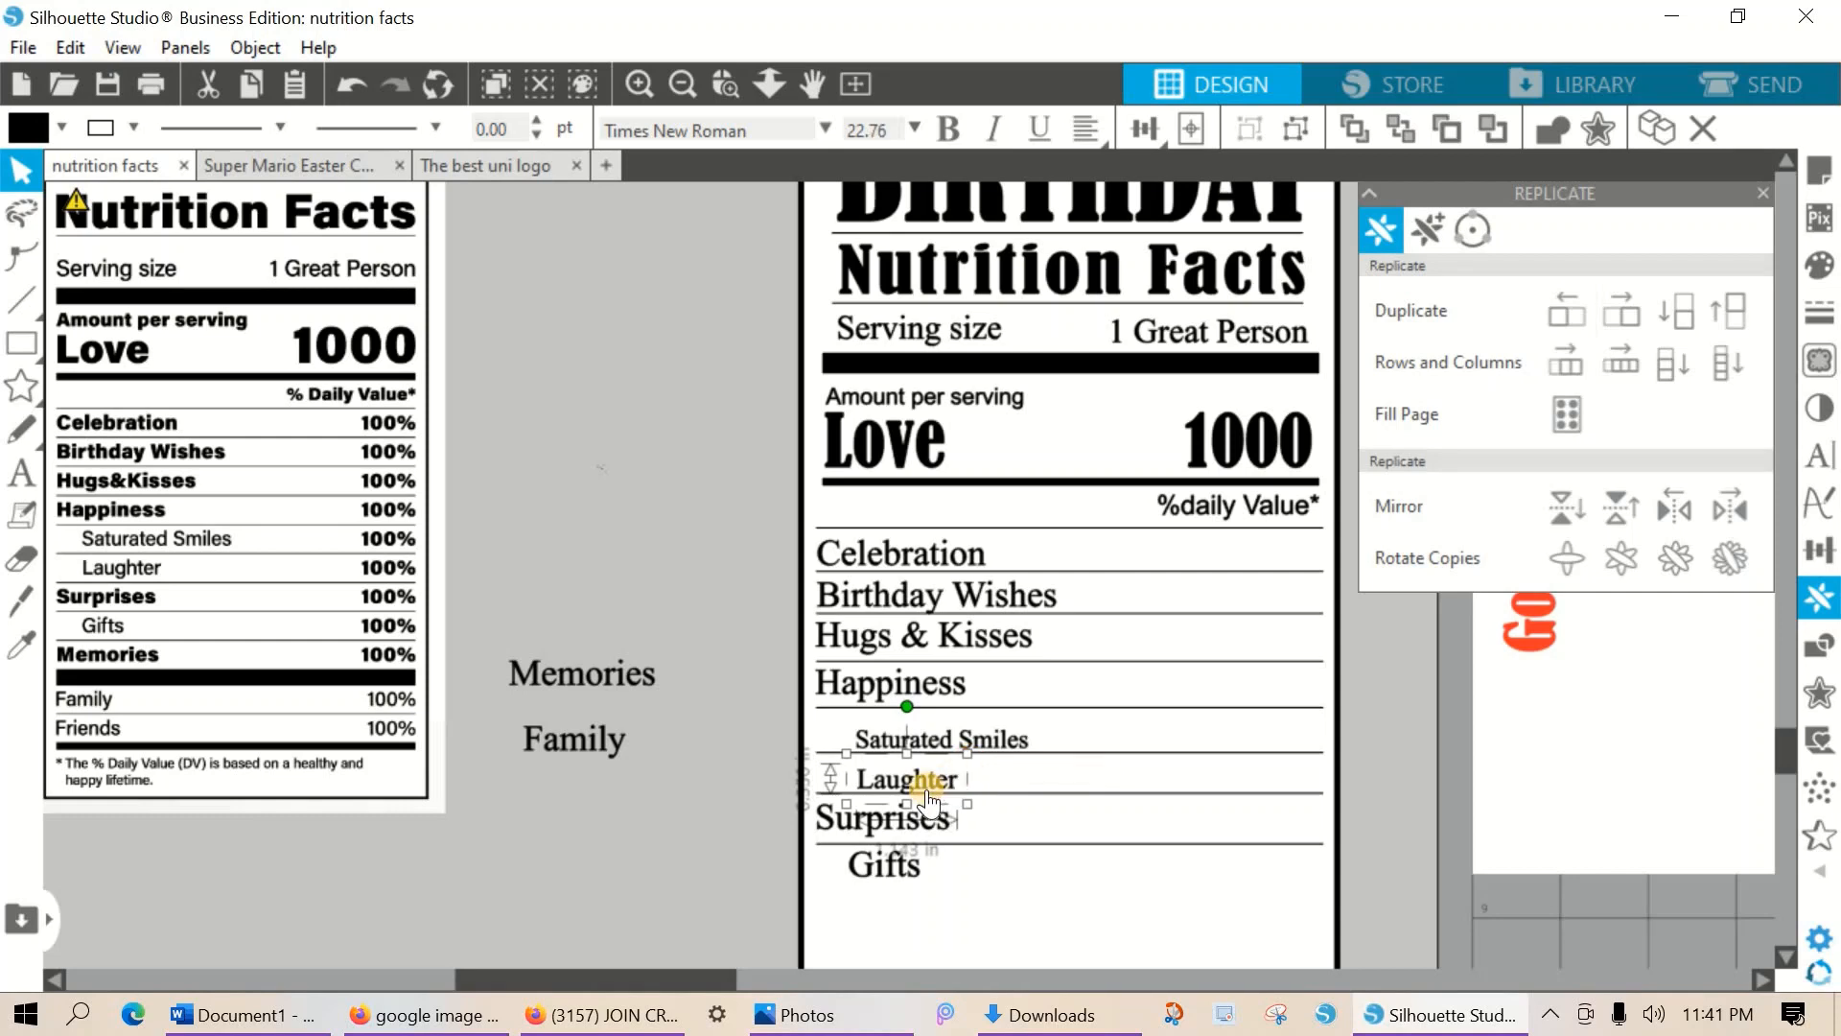
Shrink "Gifts" to about 23.3 pt and line it up with the indented entries above, below the "Surprises" line.
left_click(900, 874)
left_click_drag(929, 888, 914, 881)
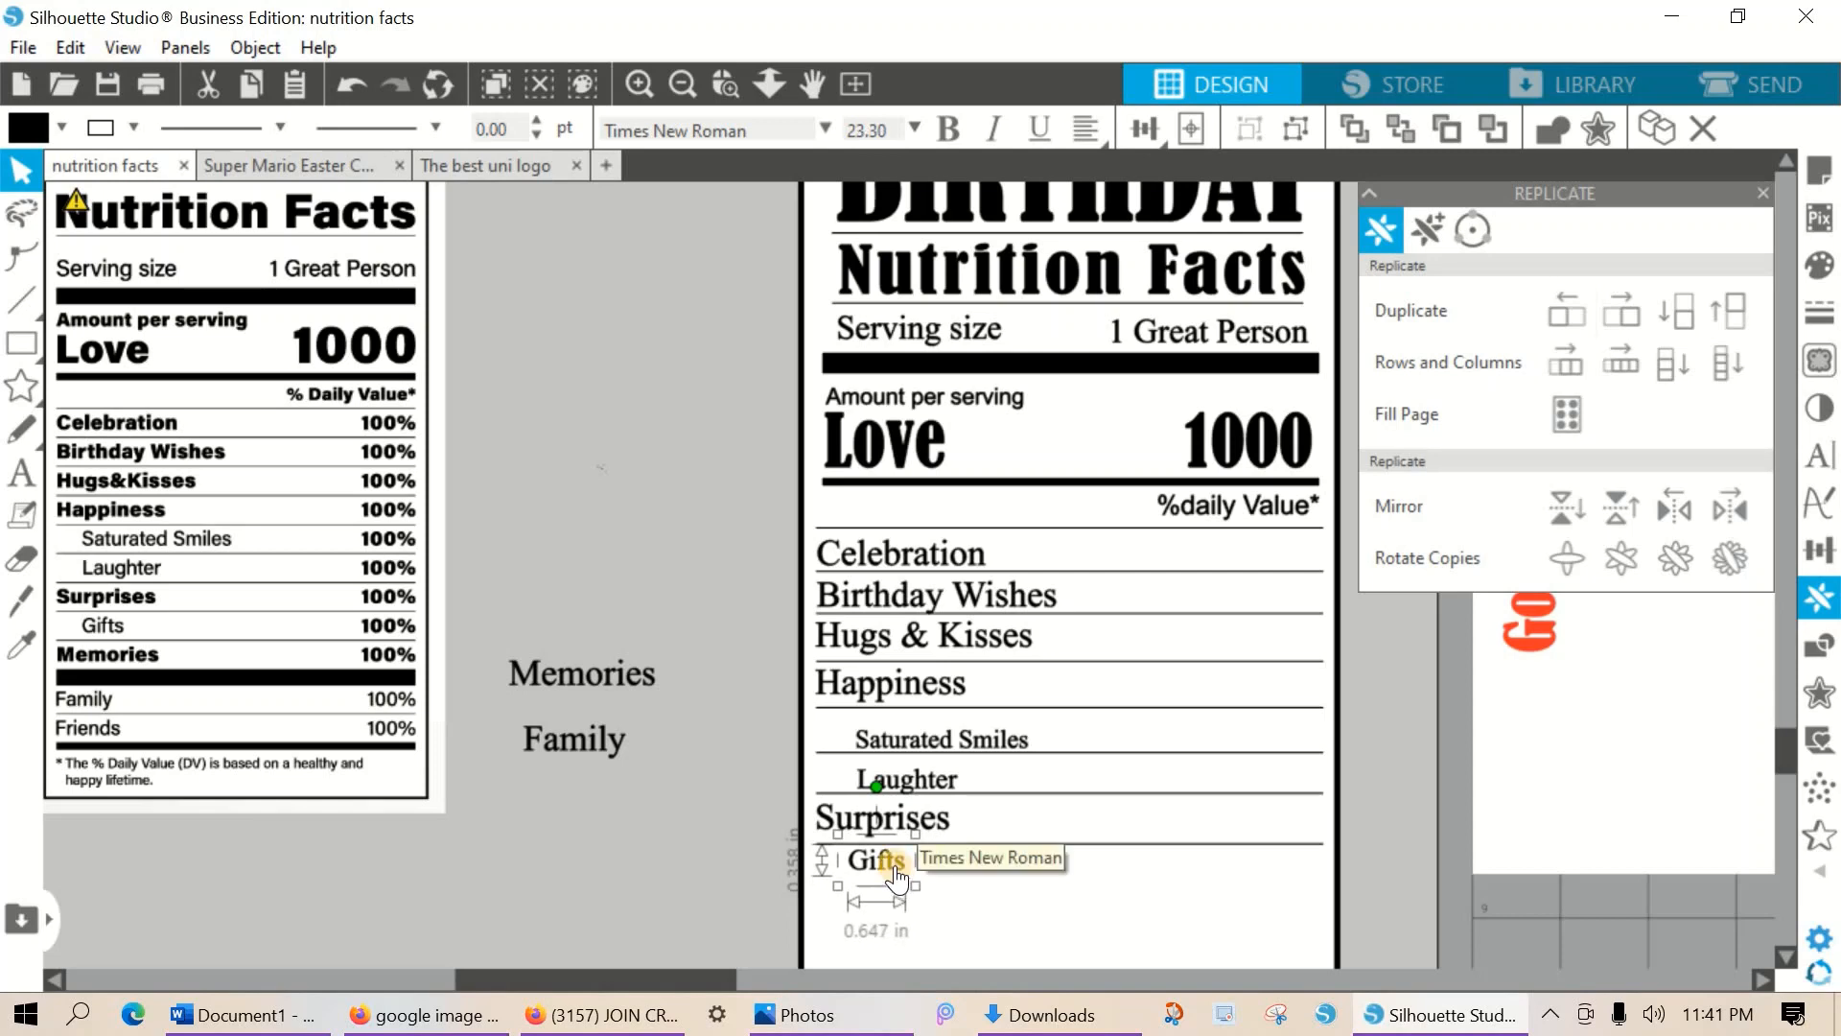
left_click_drag(896, 863, 899, 871)
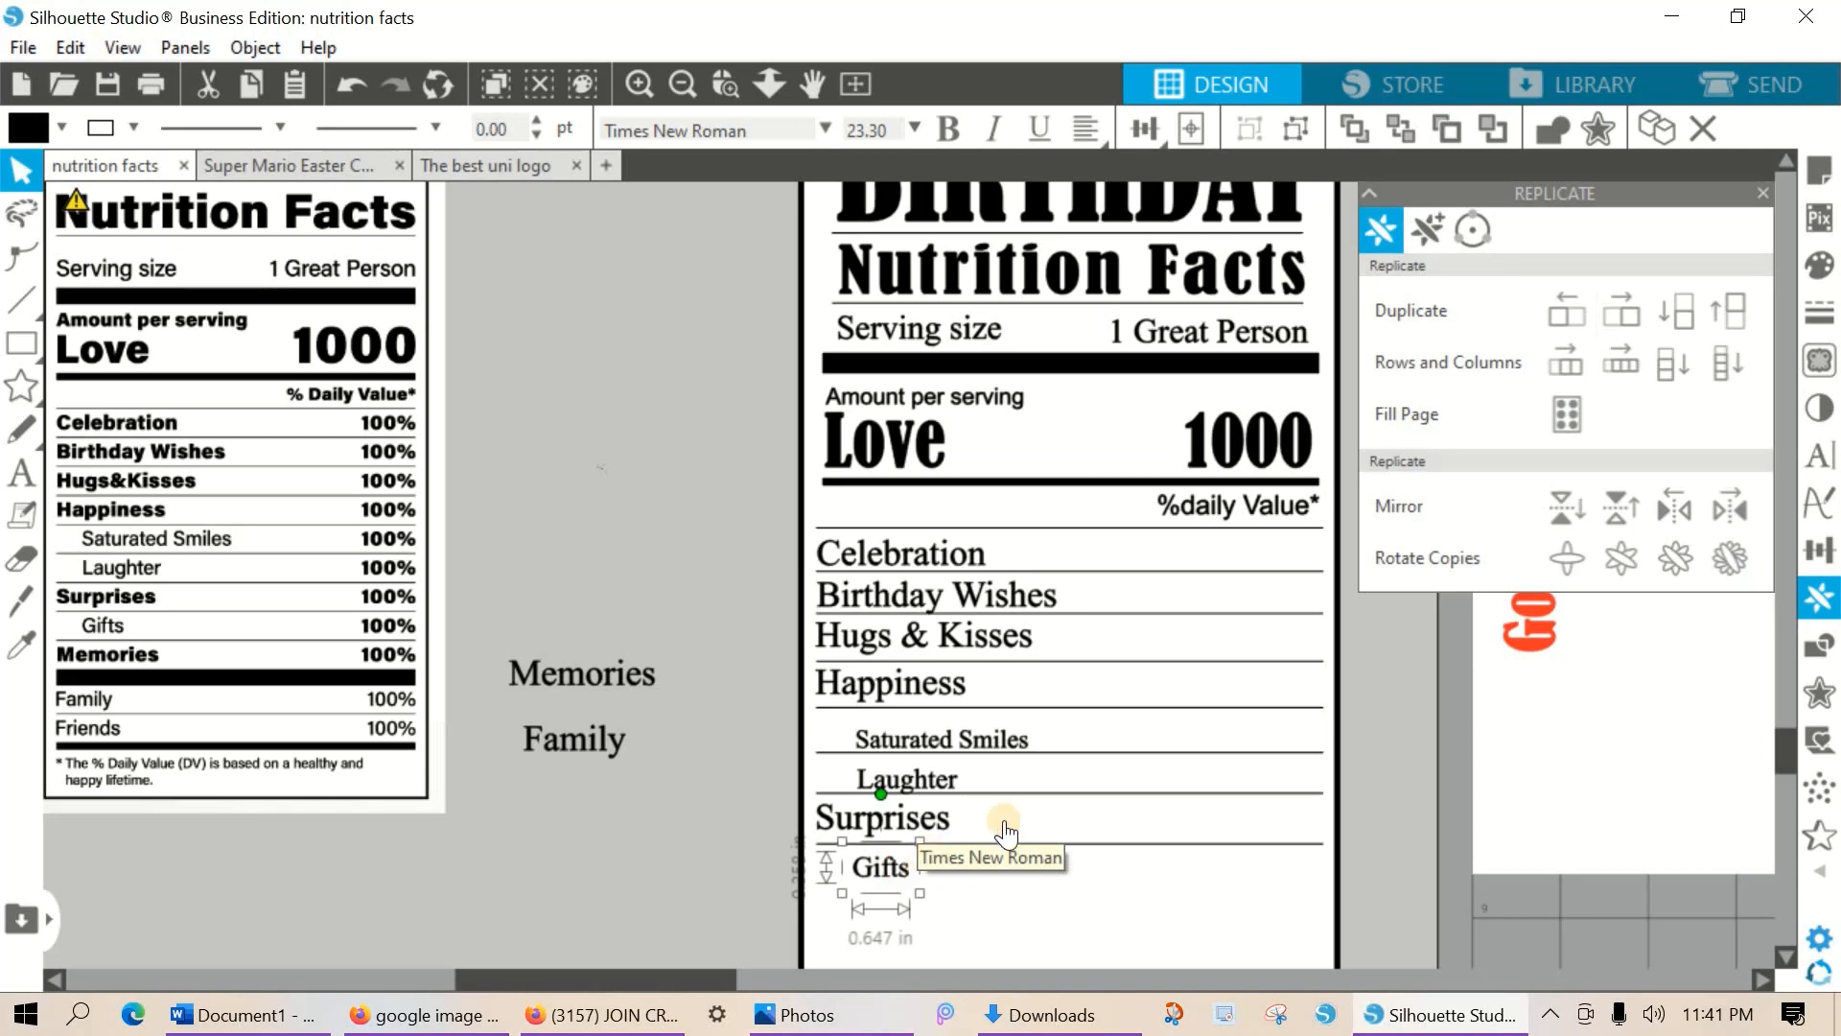
Duplicate the line below "Surprises", move the copy just beneath "Gifts", and place "Memories" under it.
left_click(1027, 857)
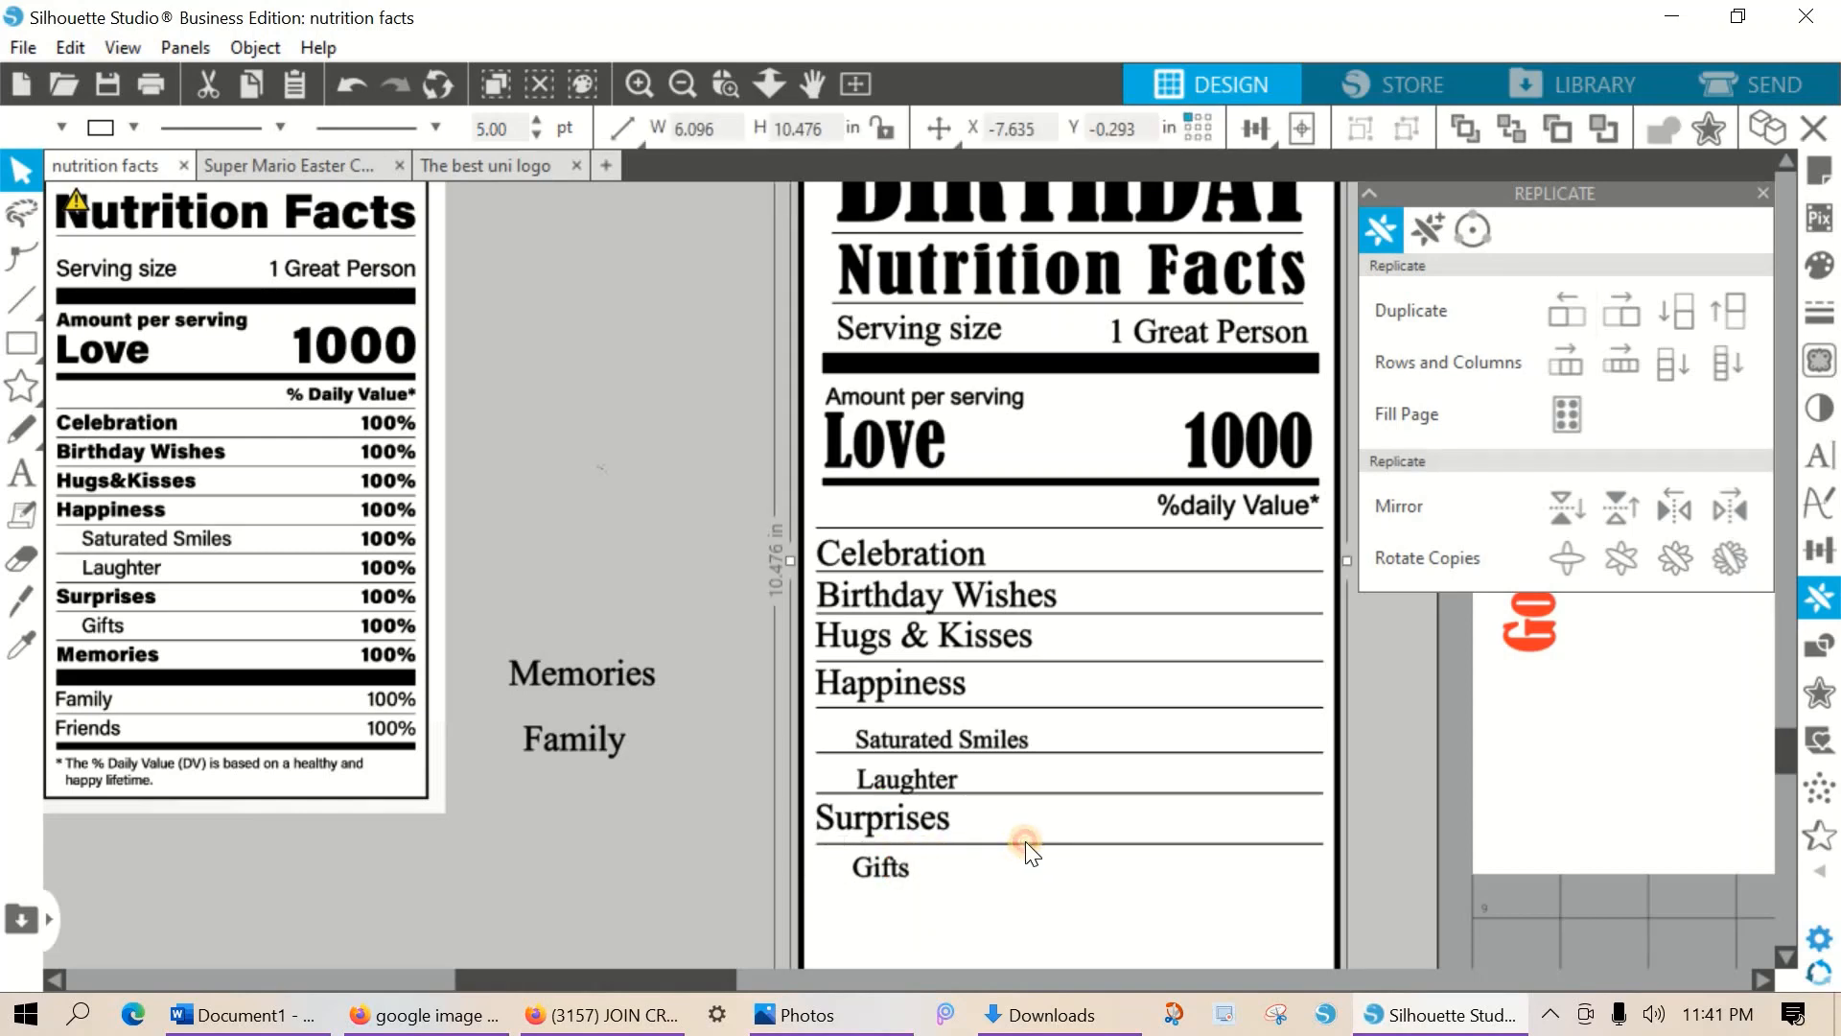
left_click(1061, 839)
left_click(1066, 844)
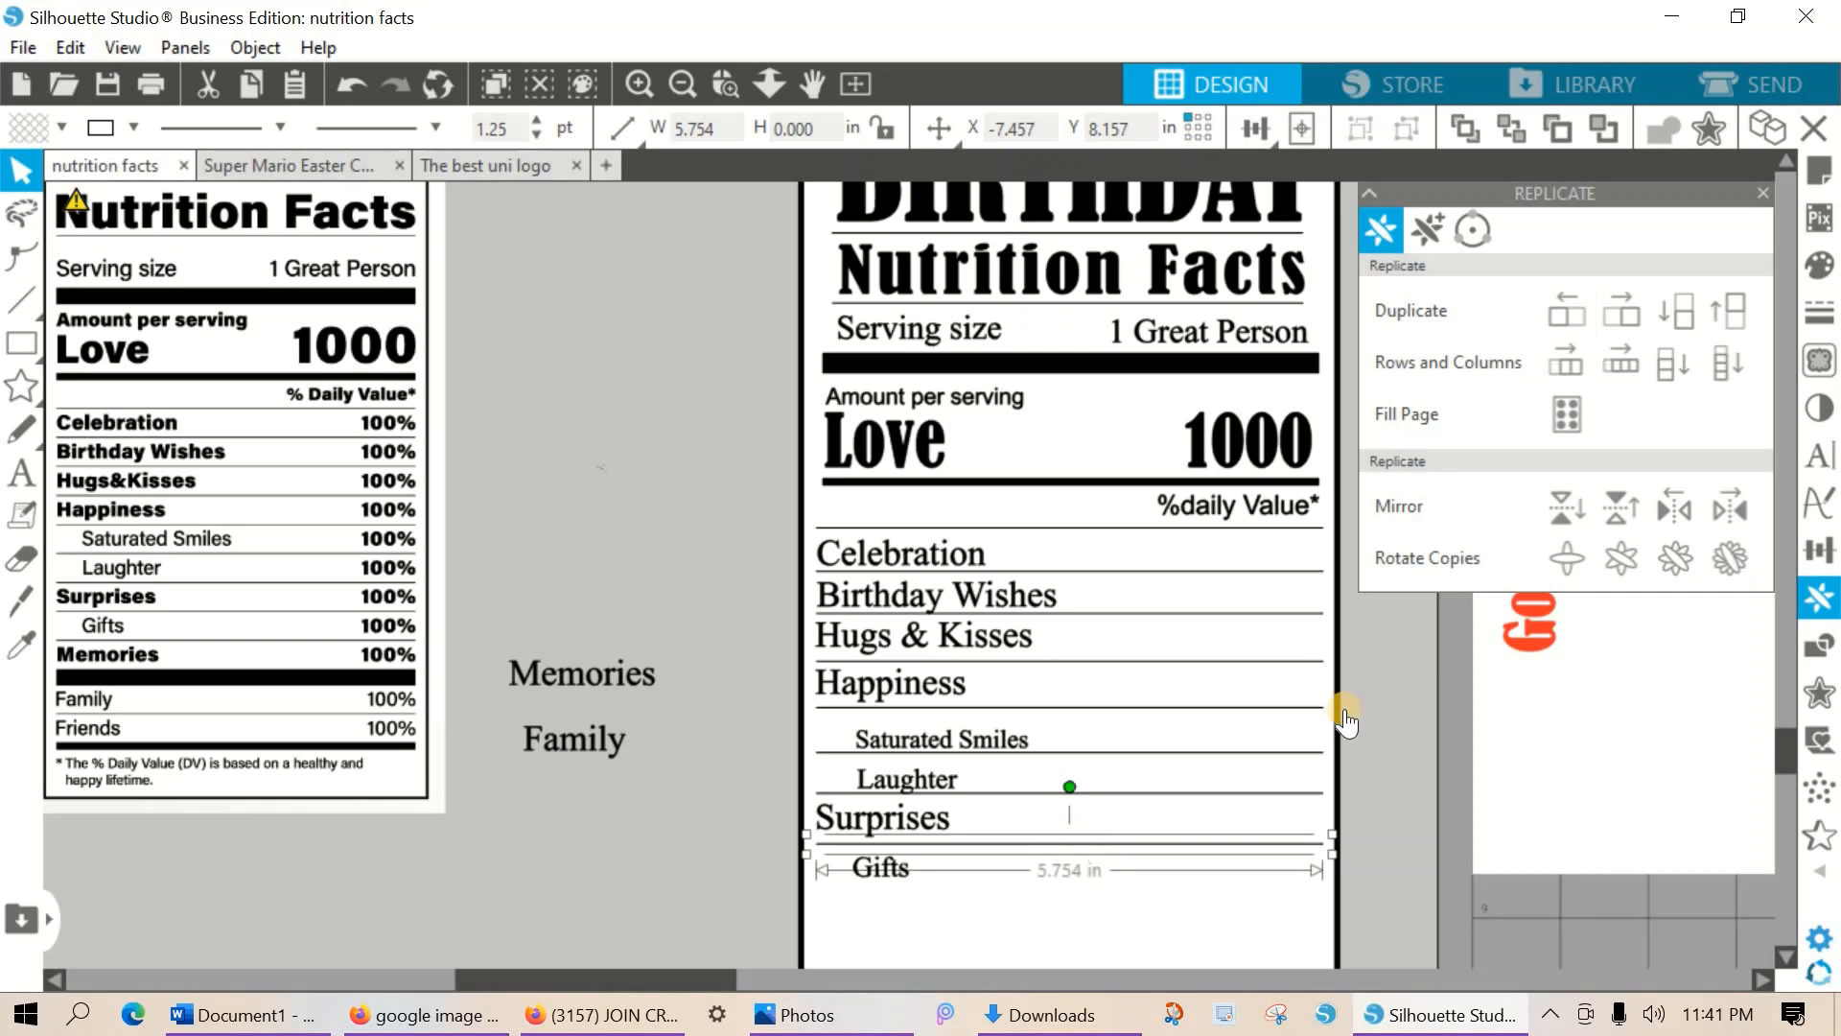
left_click(1682, 305)
key("Down")
key("Down")
key("Down")
key("Down")
key("Down")
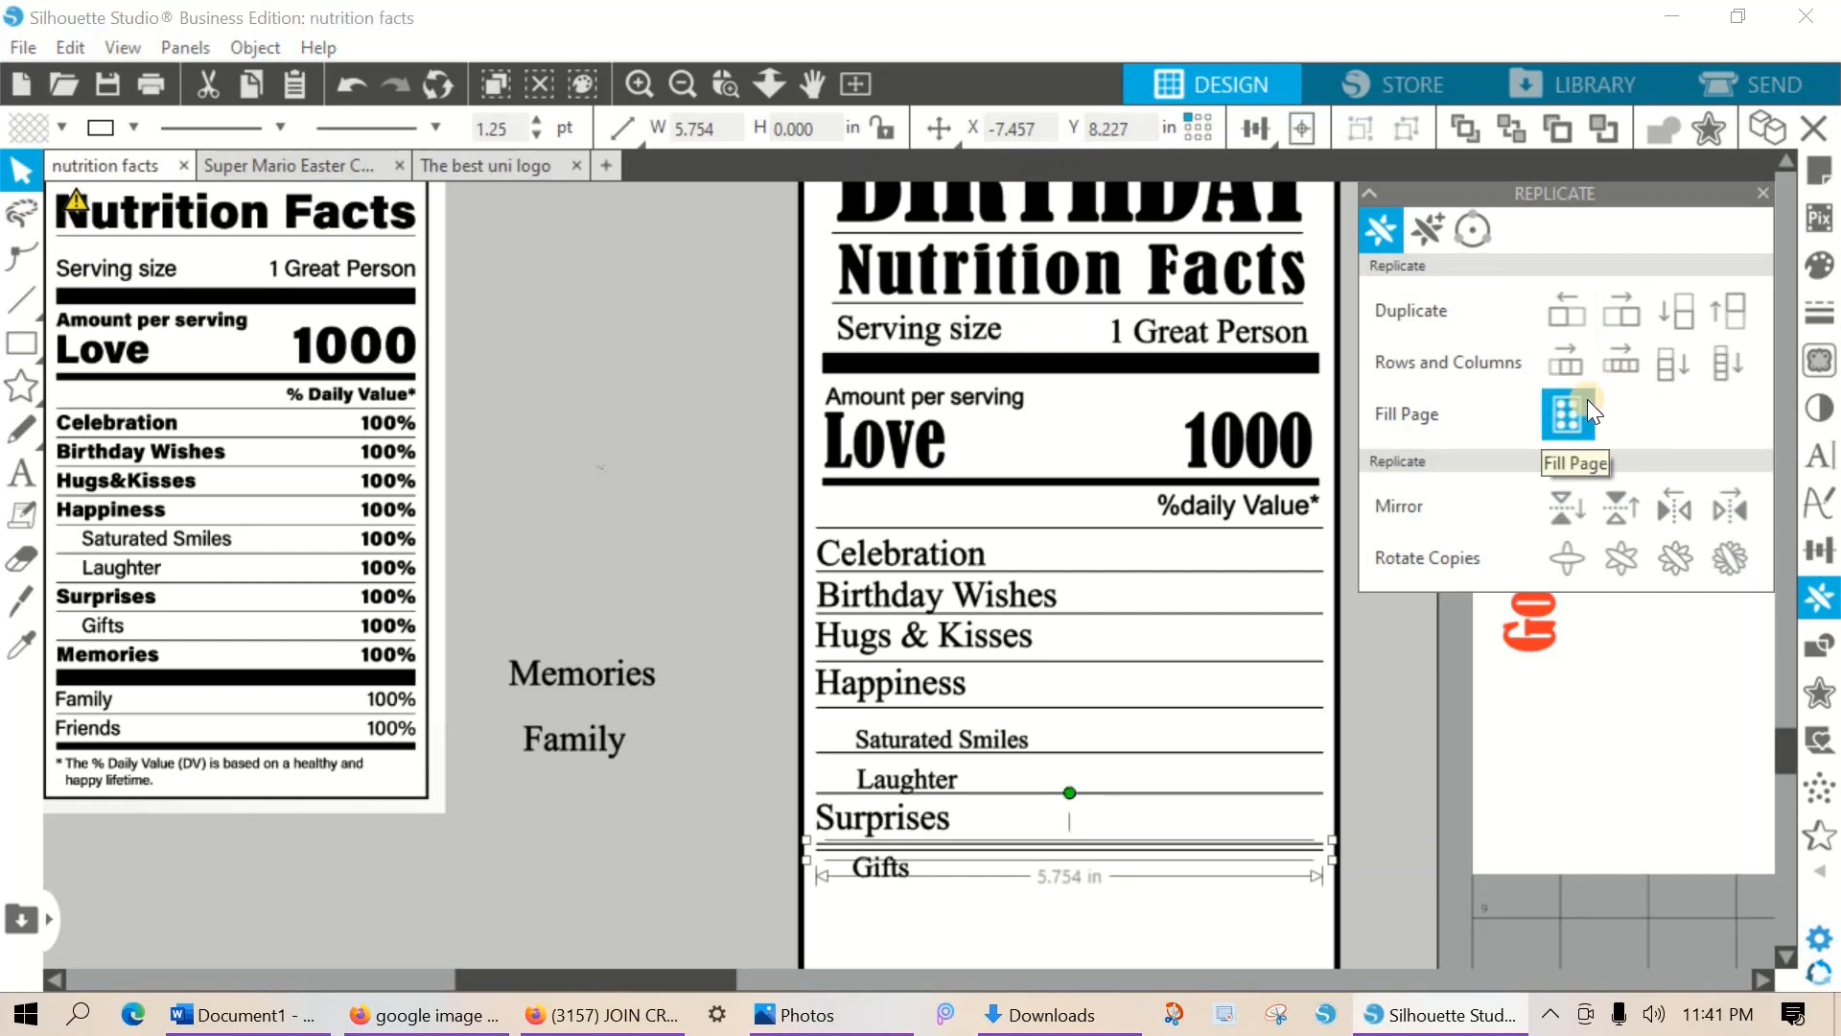
key("Down")
key("Down")
key("Down")
key("Down")
key("Down")
key("Down")
key("Down")
key("Down")
key("Down")
key("Down")
key("Down")
key("Down")
key("Down")
key("Down")
key("Down")
key("Down")
key("Down")
key("Down")
key("Down")
key("Down")
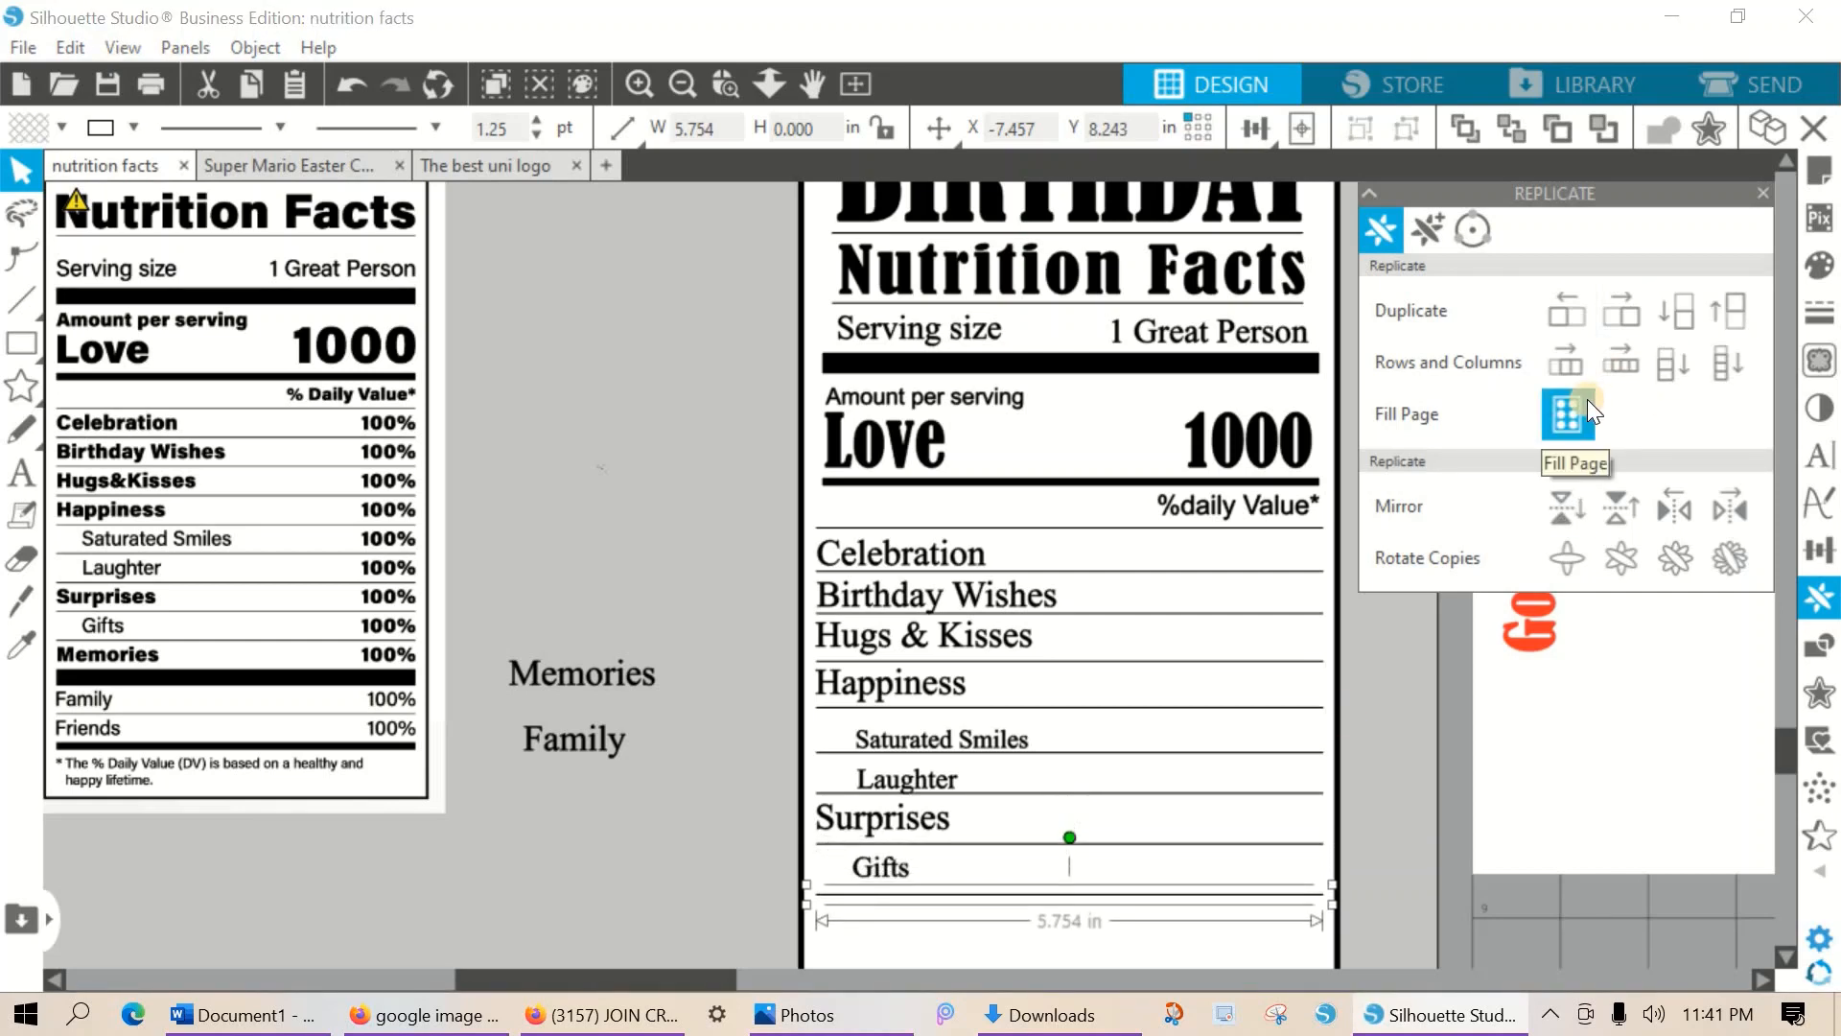
key("Up")
key("Up")
key("Up")
key("Up")
key("Up")
key("Up")
key("Up")
key("Up")
key("Up")
key("Up")
key("Up")
key("Up")
key("Up")
key("Up")
key("Up")
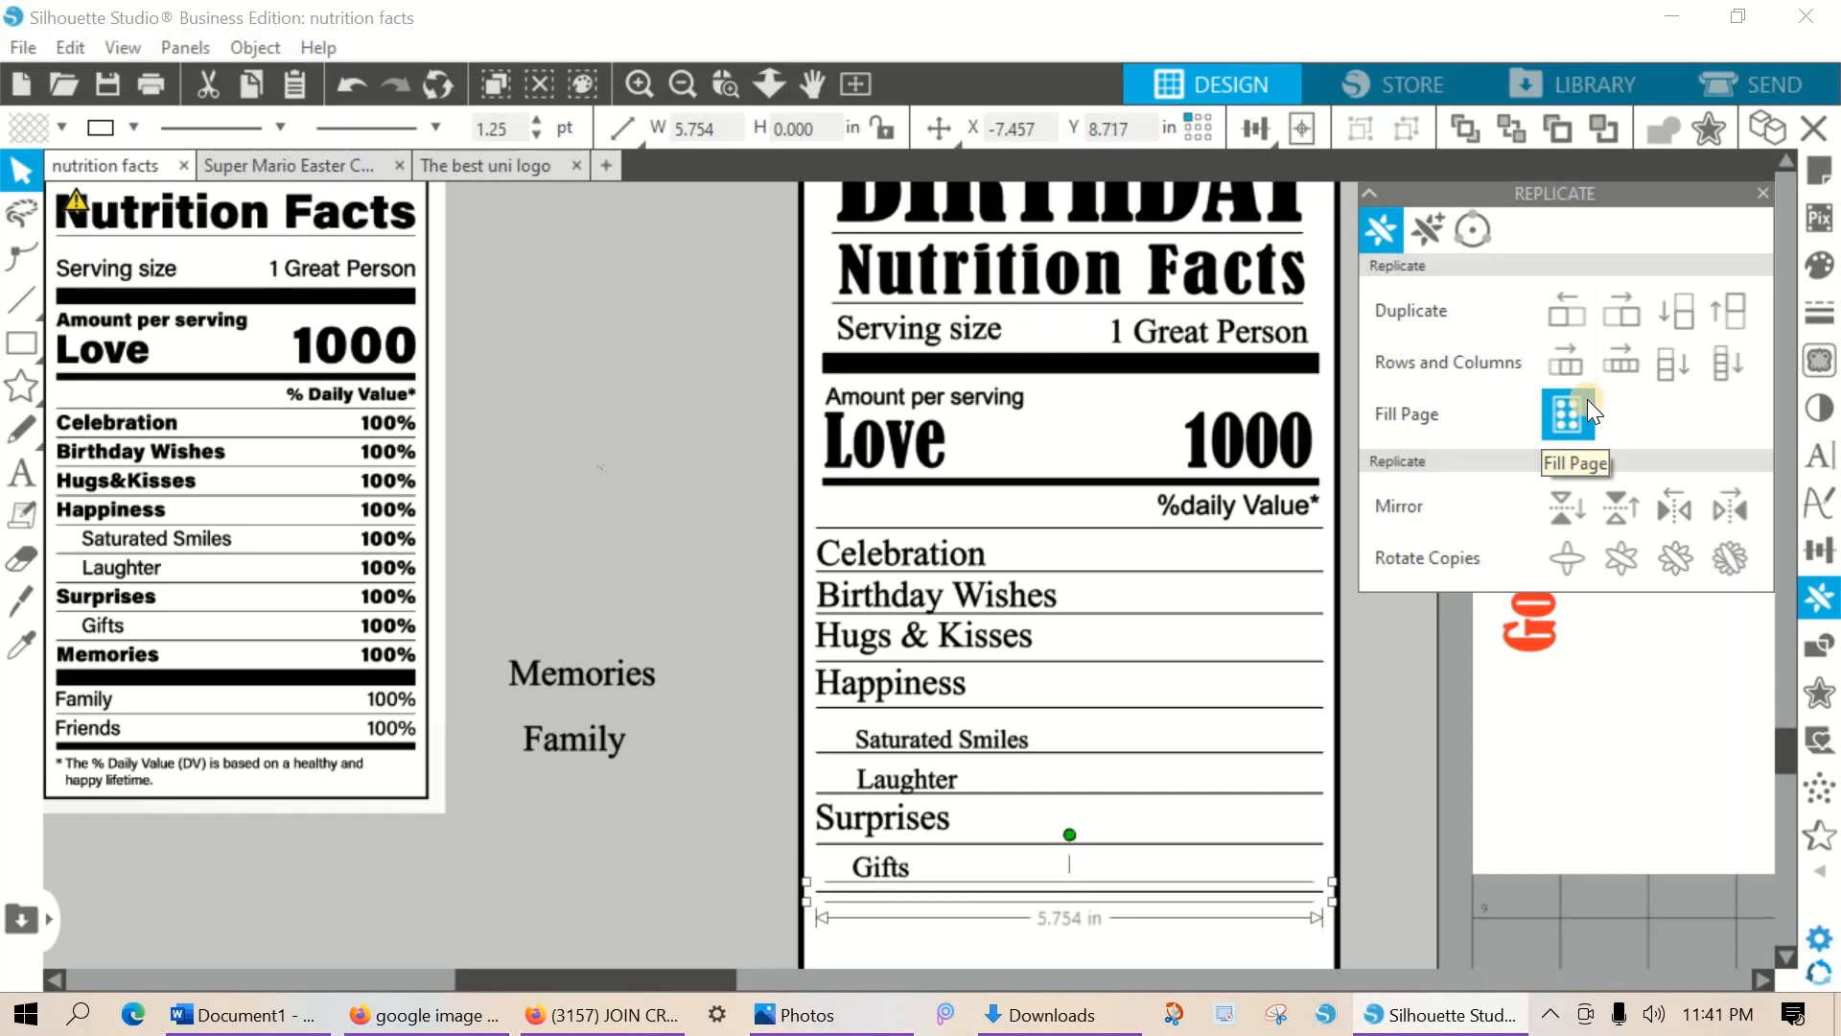
key("Up")
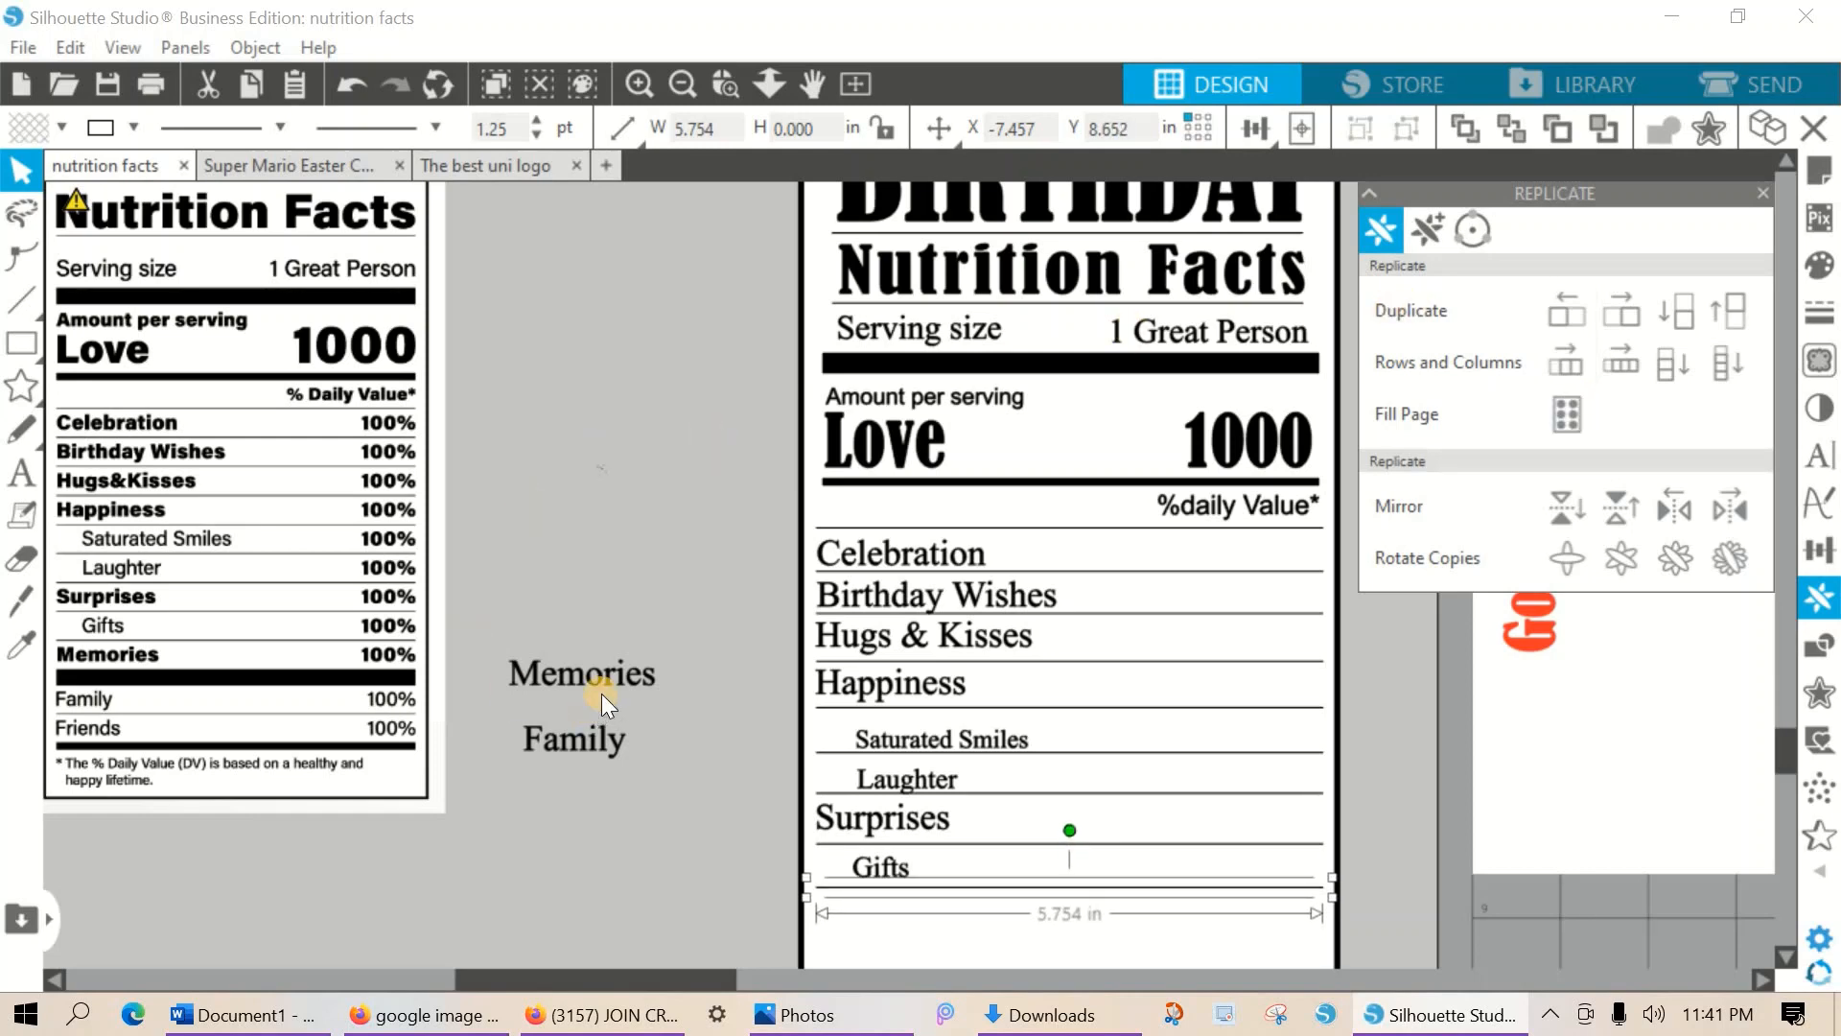
left_click_drag(811, 905, 919, 751)
Extend the label's outer border downward to about 13 in tall and align "Memories" with the main entries above.
left_click(1005, 849)
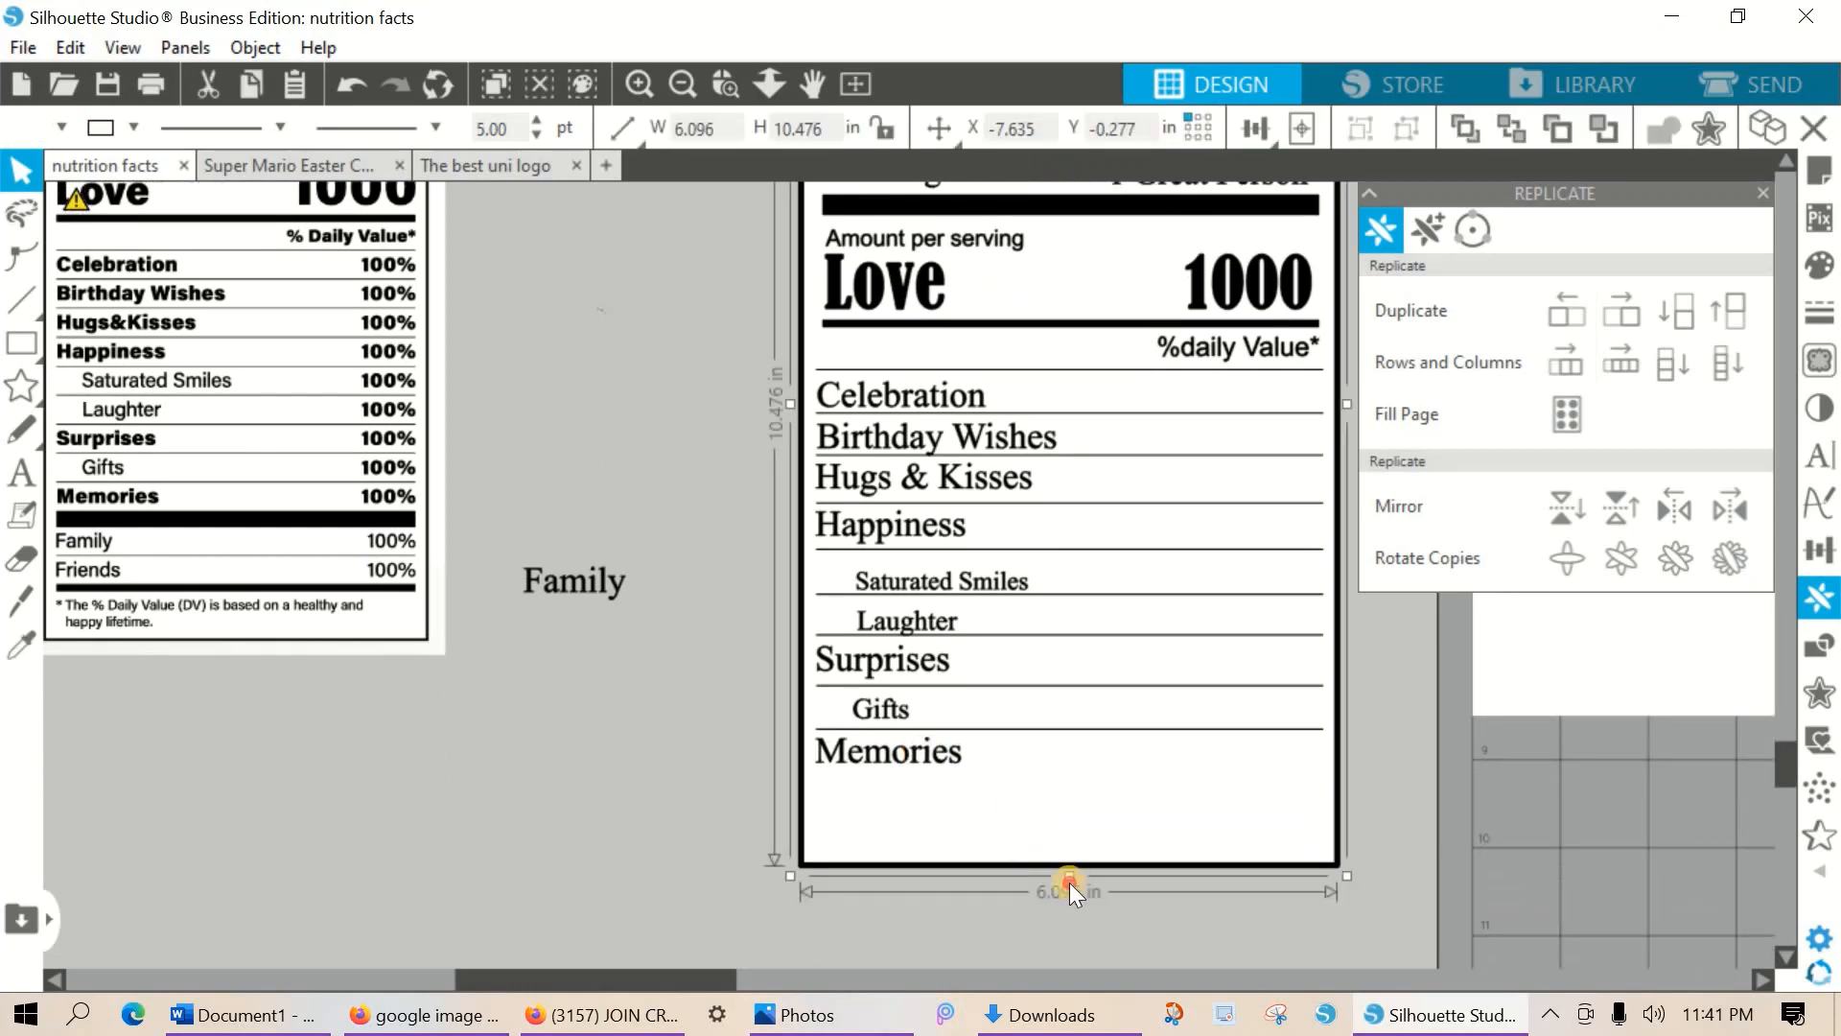
left_click_drag(1068, 880, 1104, 981)
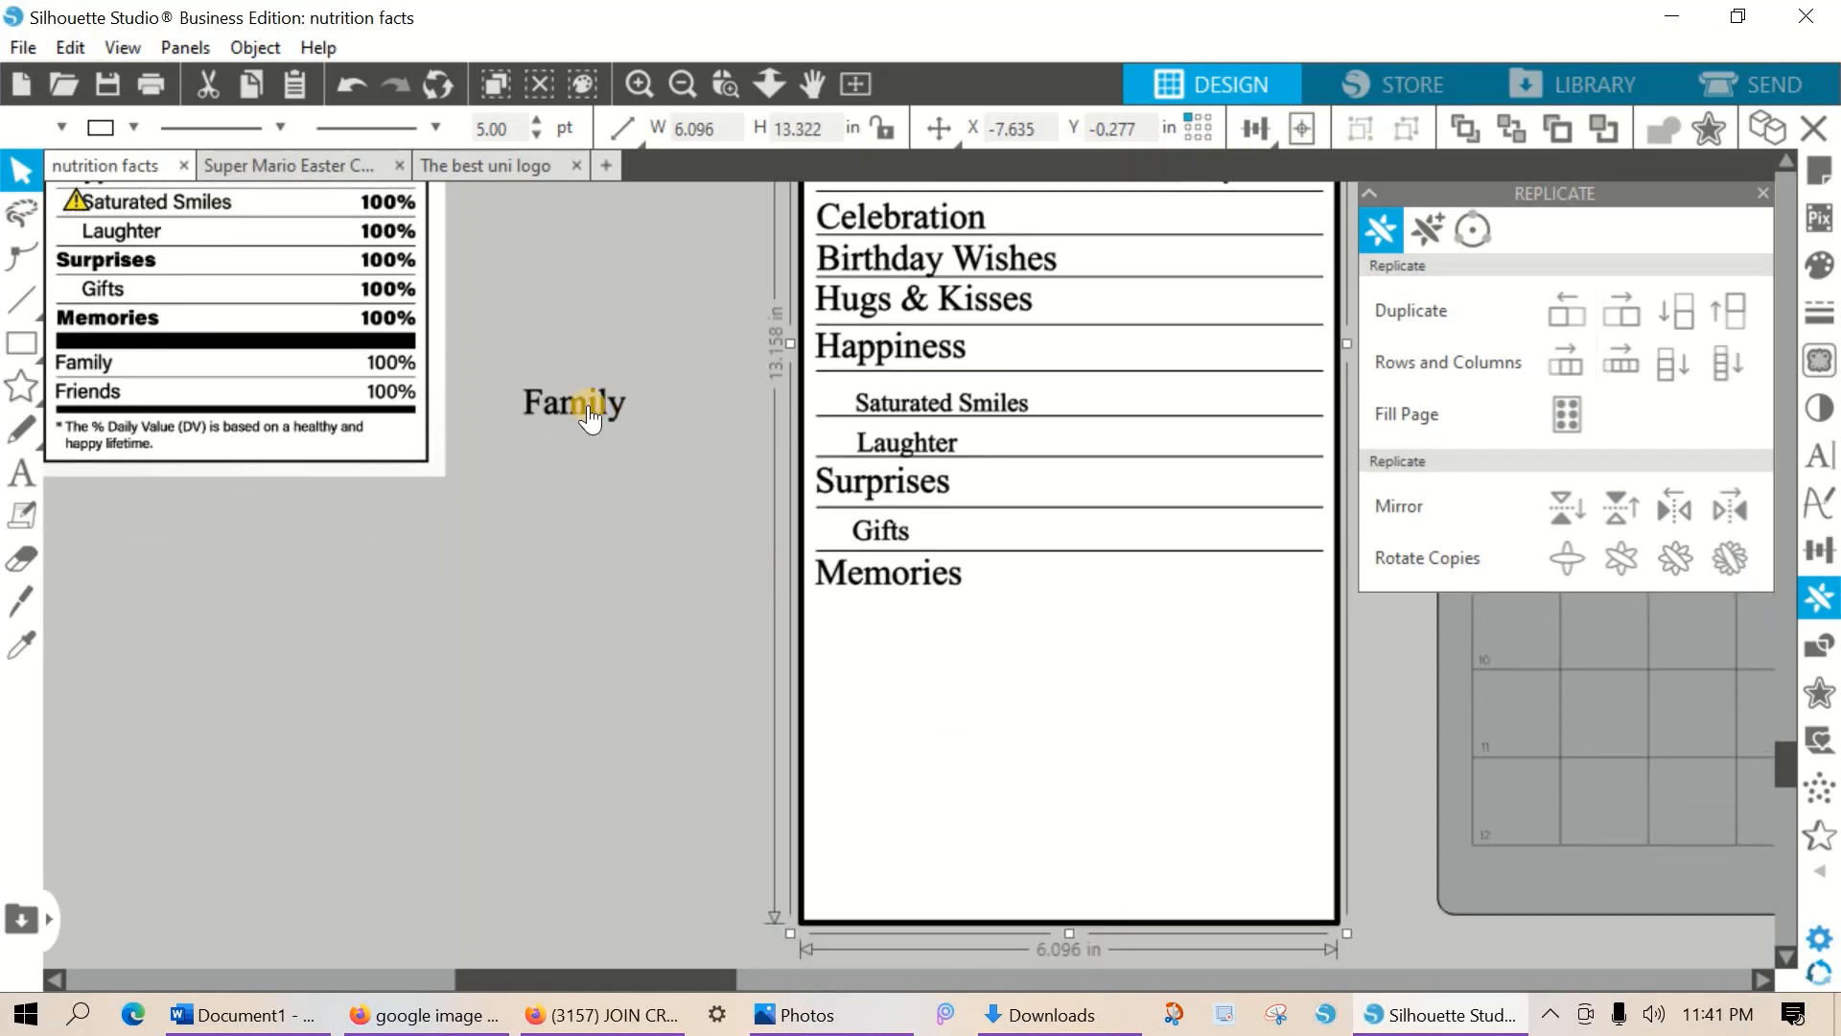
left_click(904, 587)
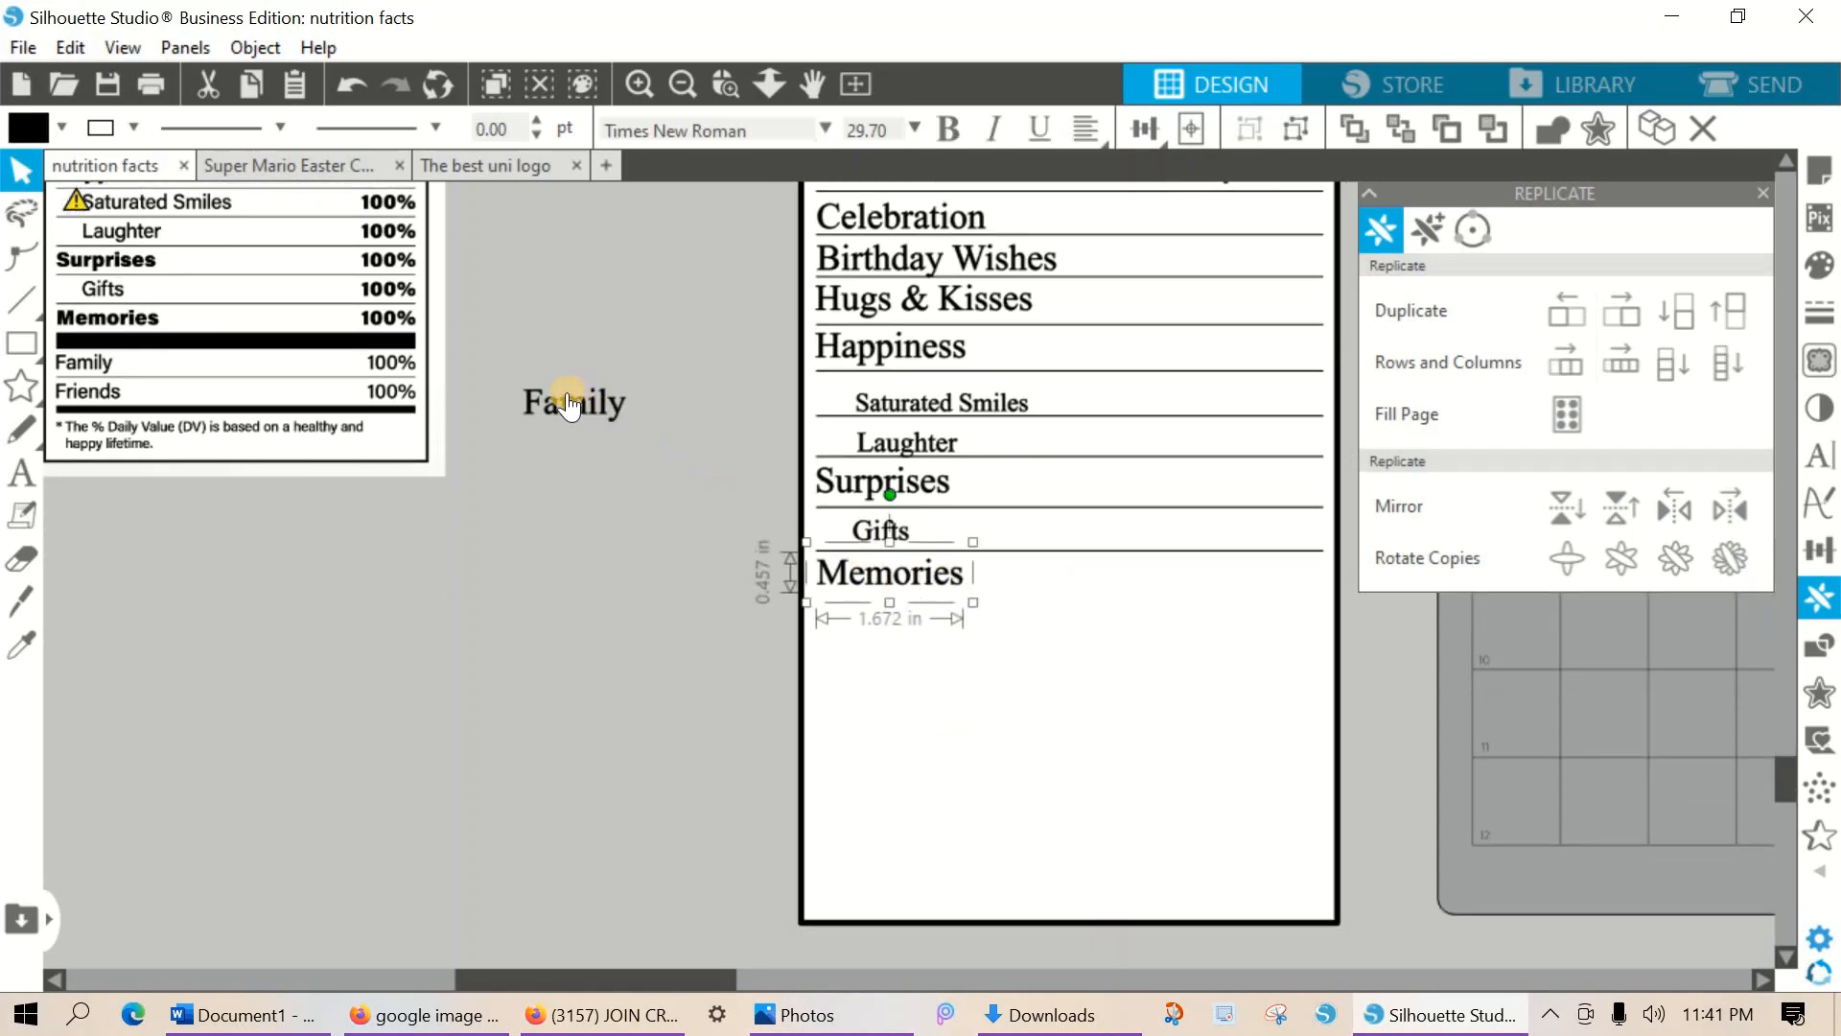
Duplicate the thick black bar below "Serving size" and move the copy down to just beneath "Memories".
scroll(863, 526, "up", 3)
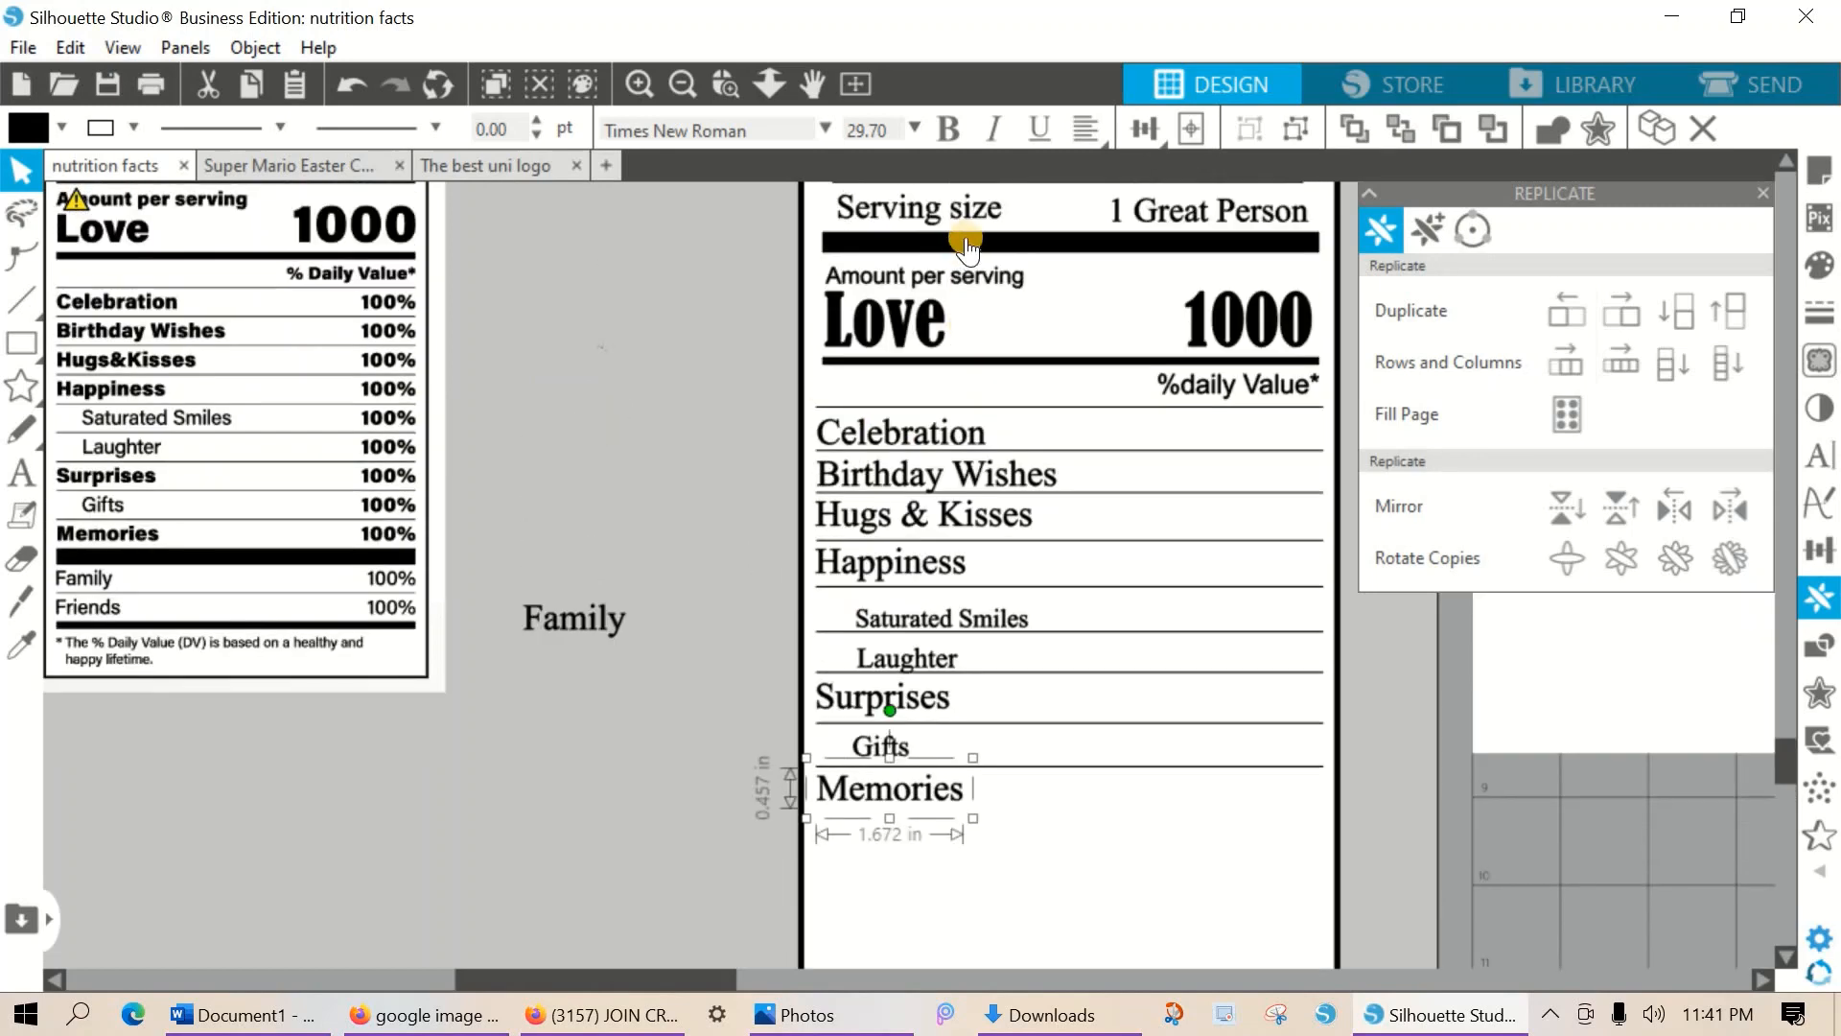
left_click(967, 280)
left_click(1678, 313)
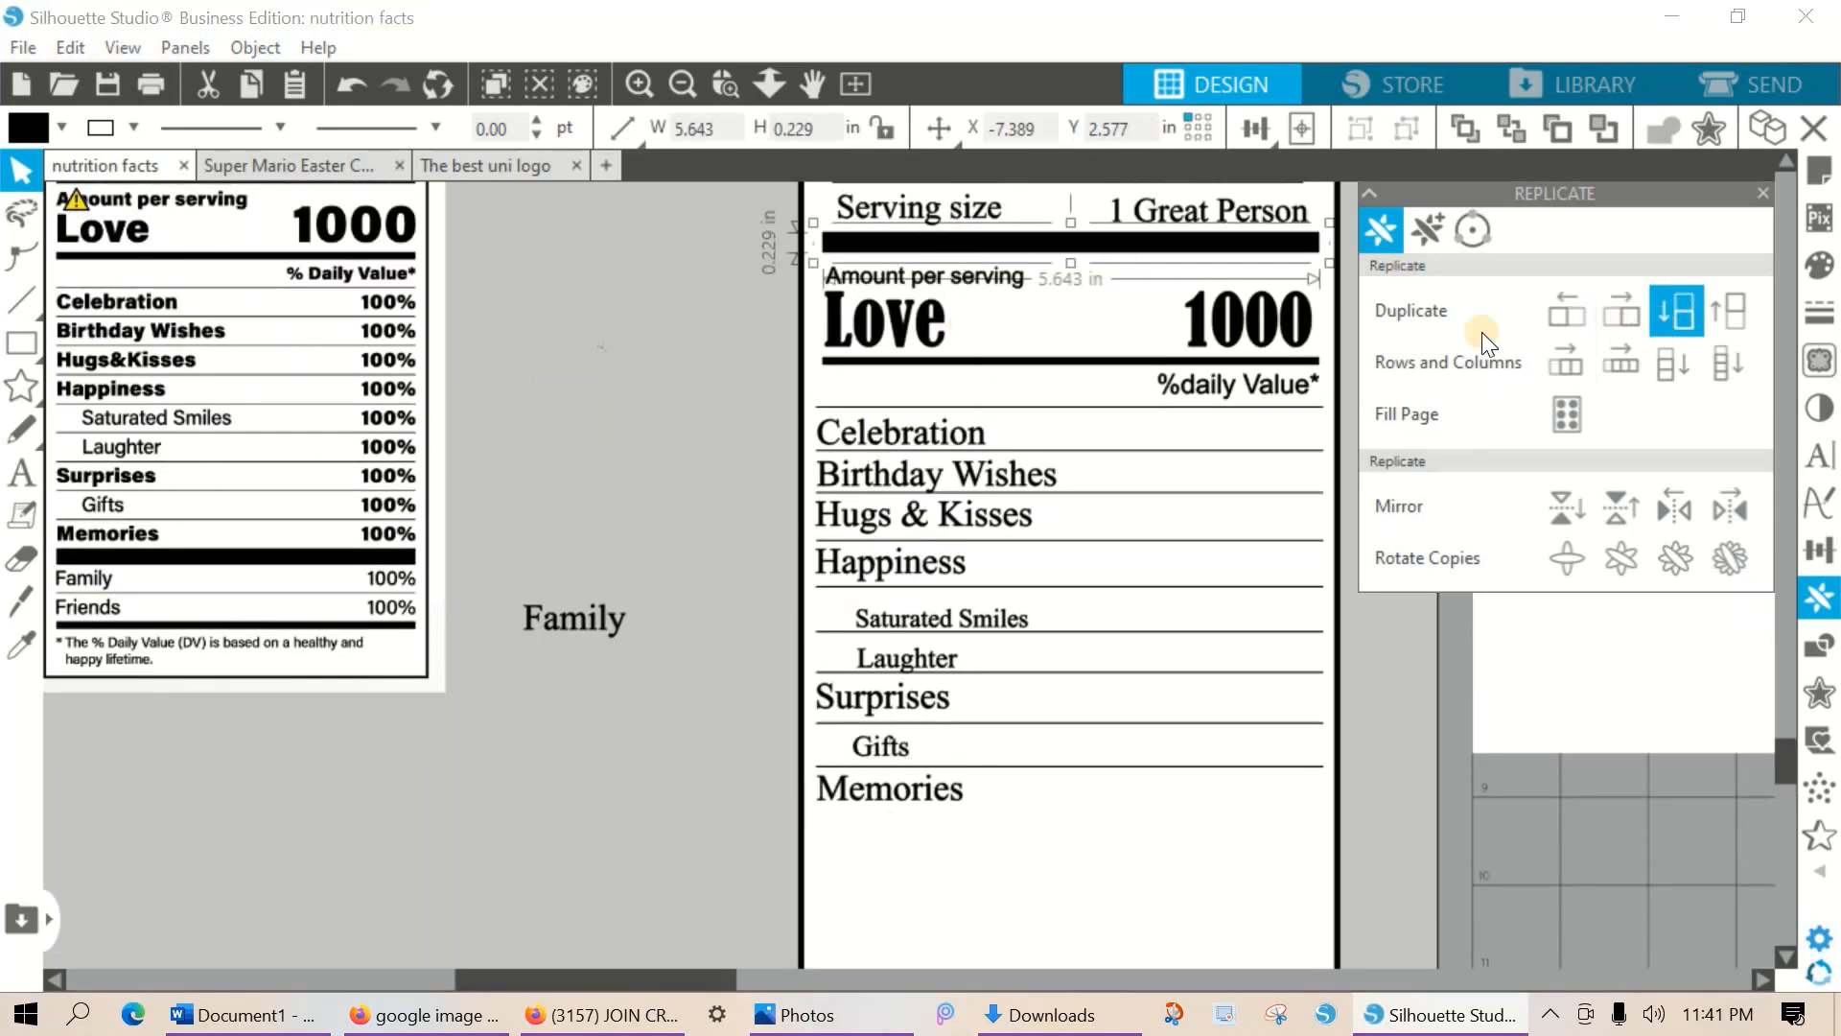
key("Down")
key("Down")
key("Down")
key("Down")
key("Down")
key("Down")
key("Down")
key("Down")
key("Down")
key("Down")
key("Down")
key("Down")
key("Down")
key("Down")
key("Down")
key("Down")
key("Down")
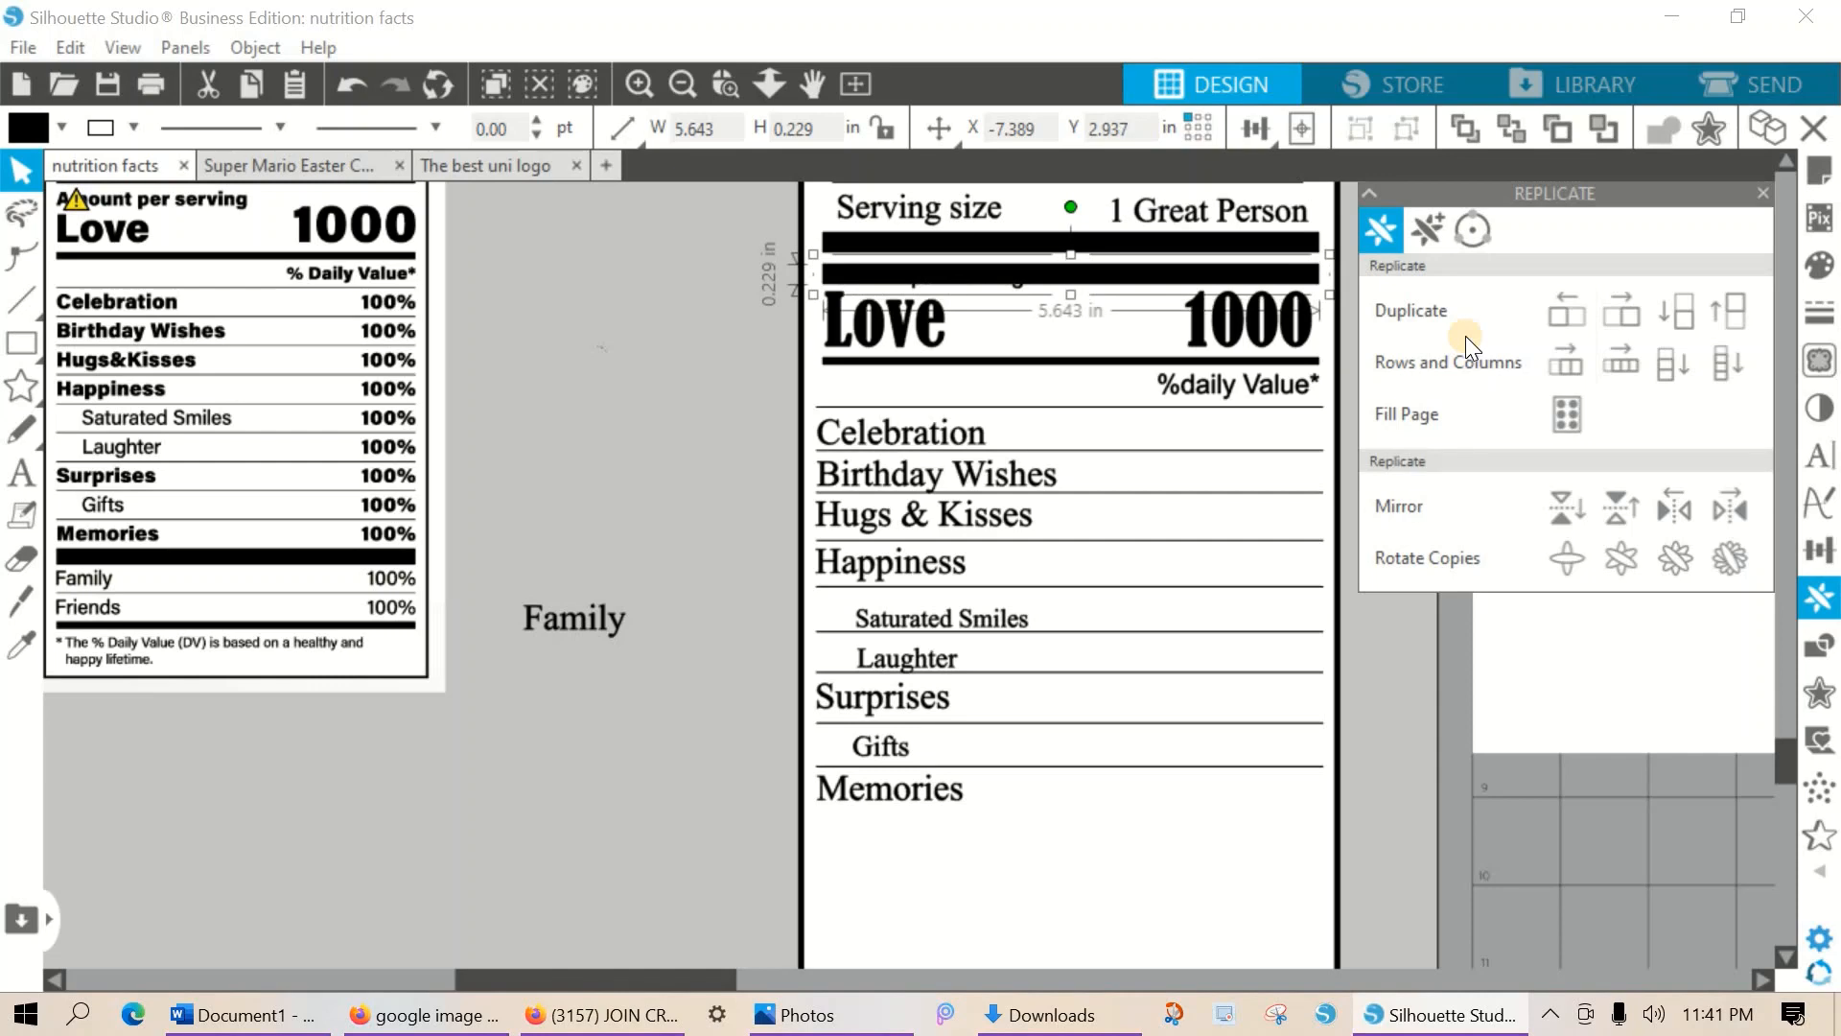
key("Down")
key("Down")
key("Down")
key("Down")
key("Down")
key("Down")
key("Down")
key("Down")
key("Down")
key("Down")
key("Down")
key("Down")
key("Down")
key("Down")
key("Down")
key("Down")
key("Down")
key("Down")
key("Down")
key("Down")
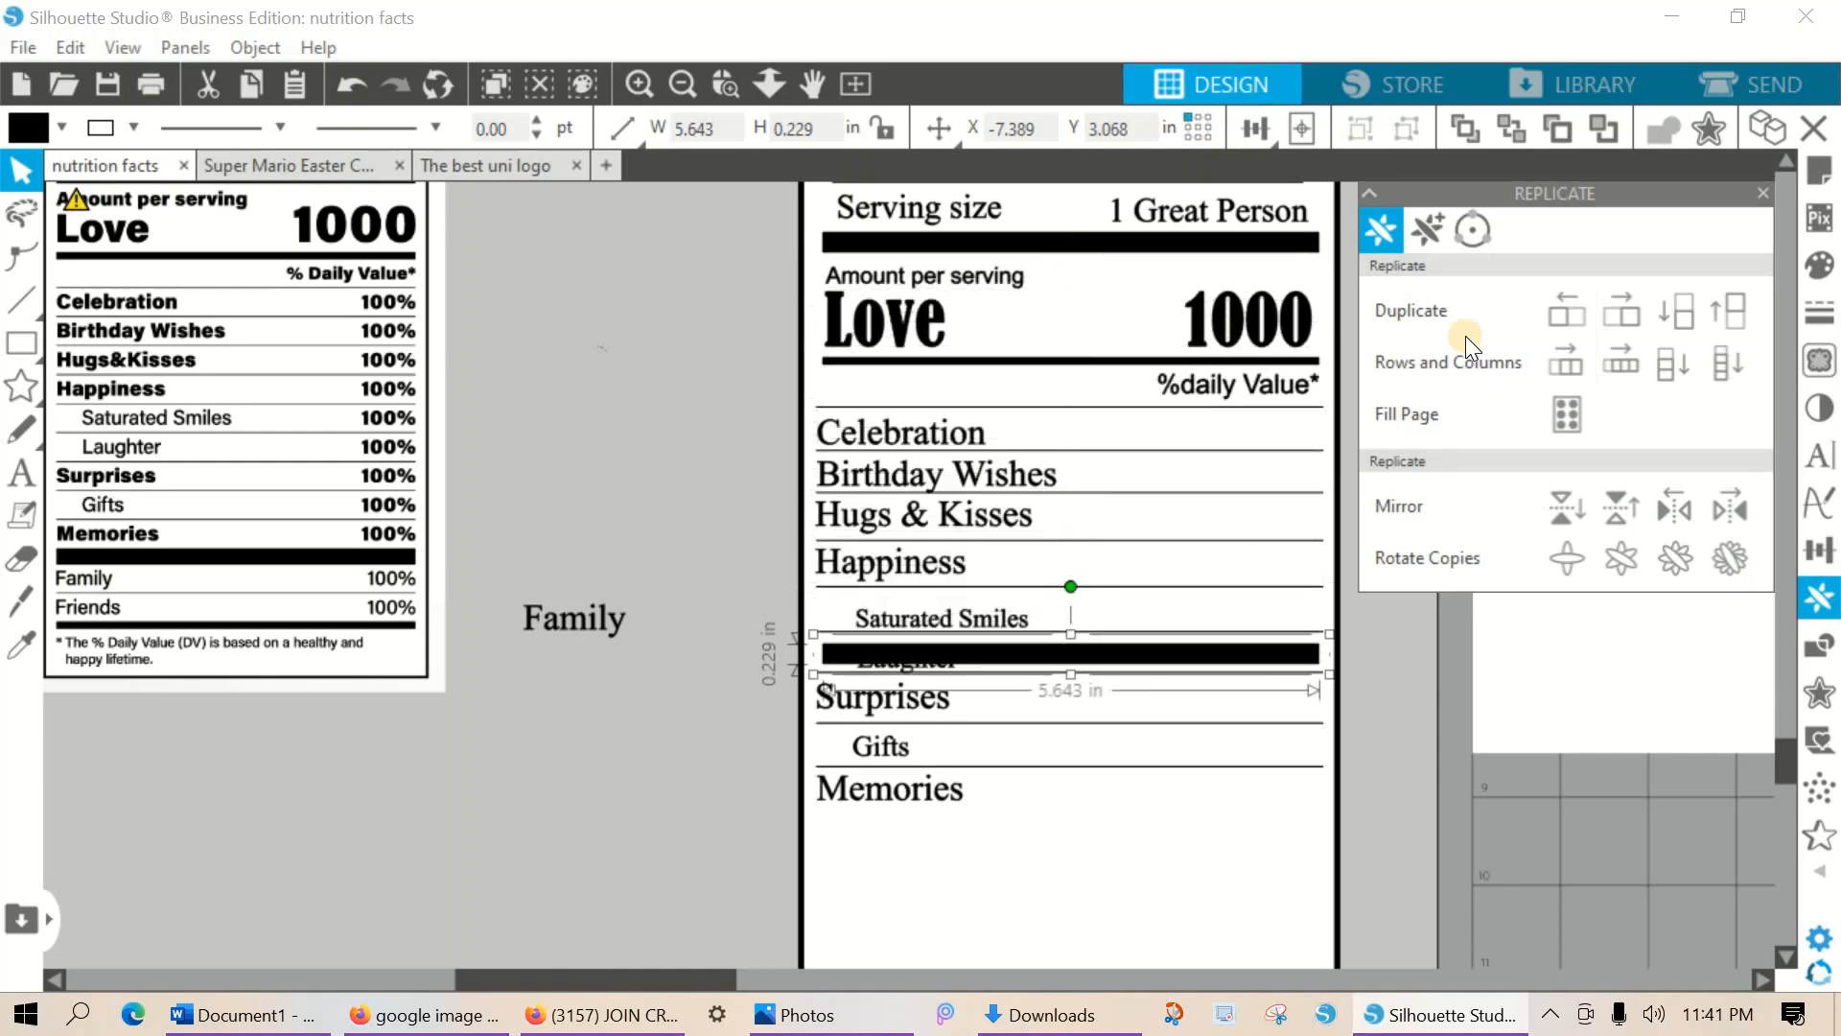
key("Down")
key("Down")
key("Down")
key("Down")
key("Down")
key("Down")
key("Down")
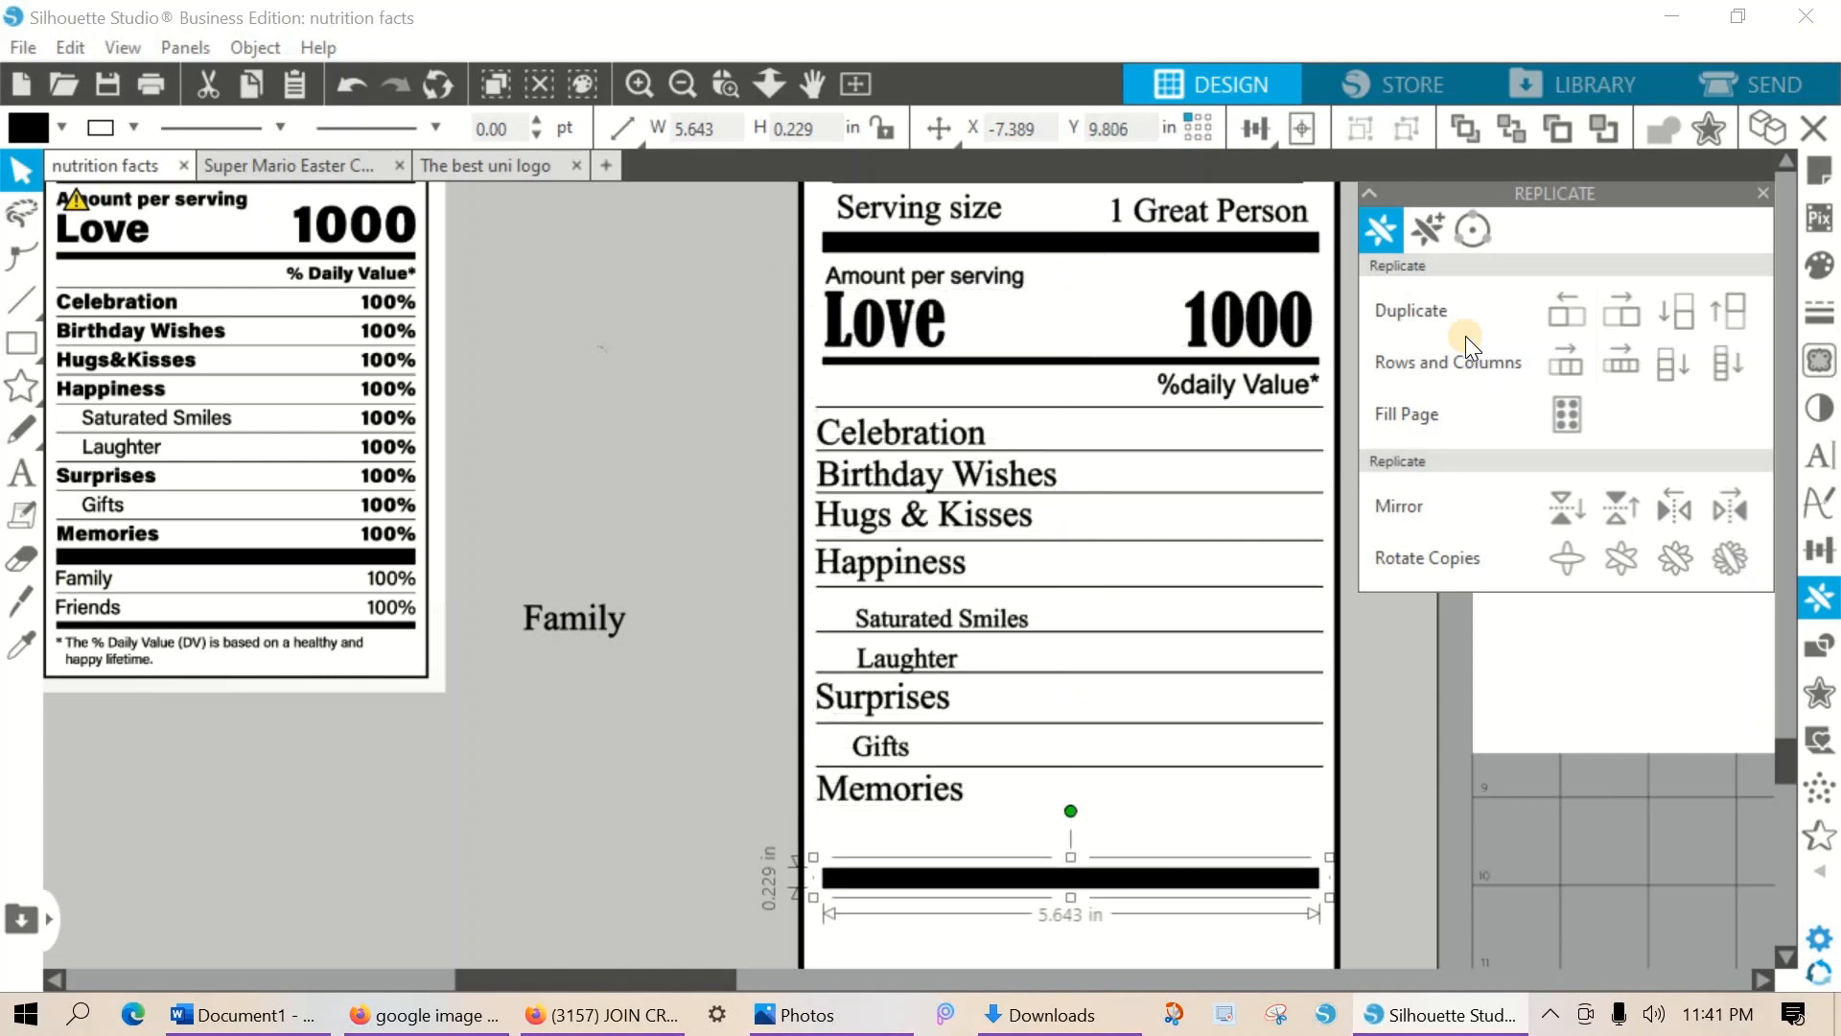
key("Up")
key("Up")
key("Up")
key("Up")
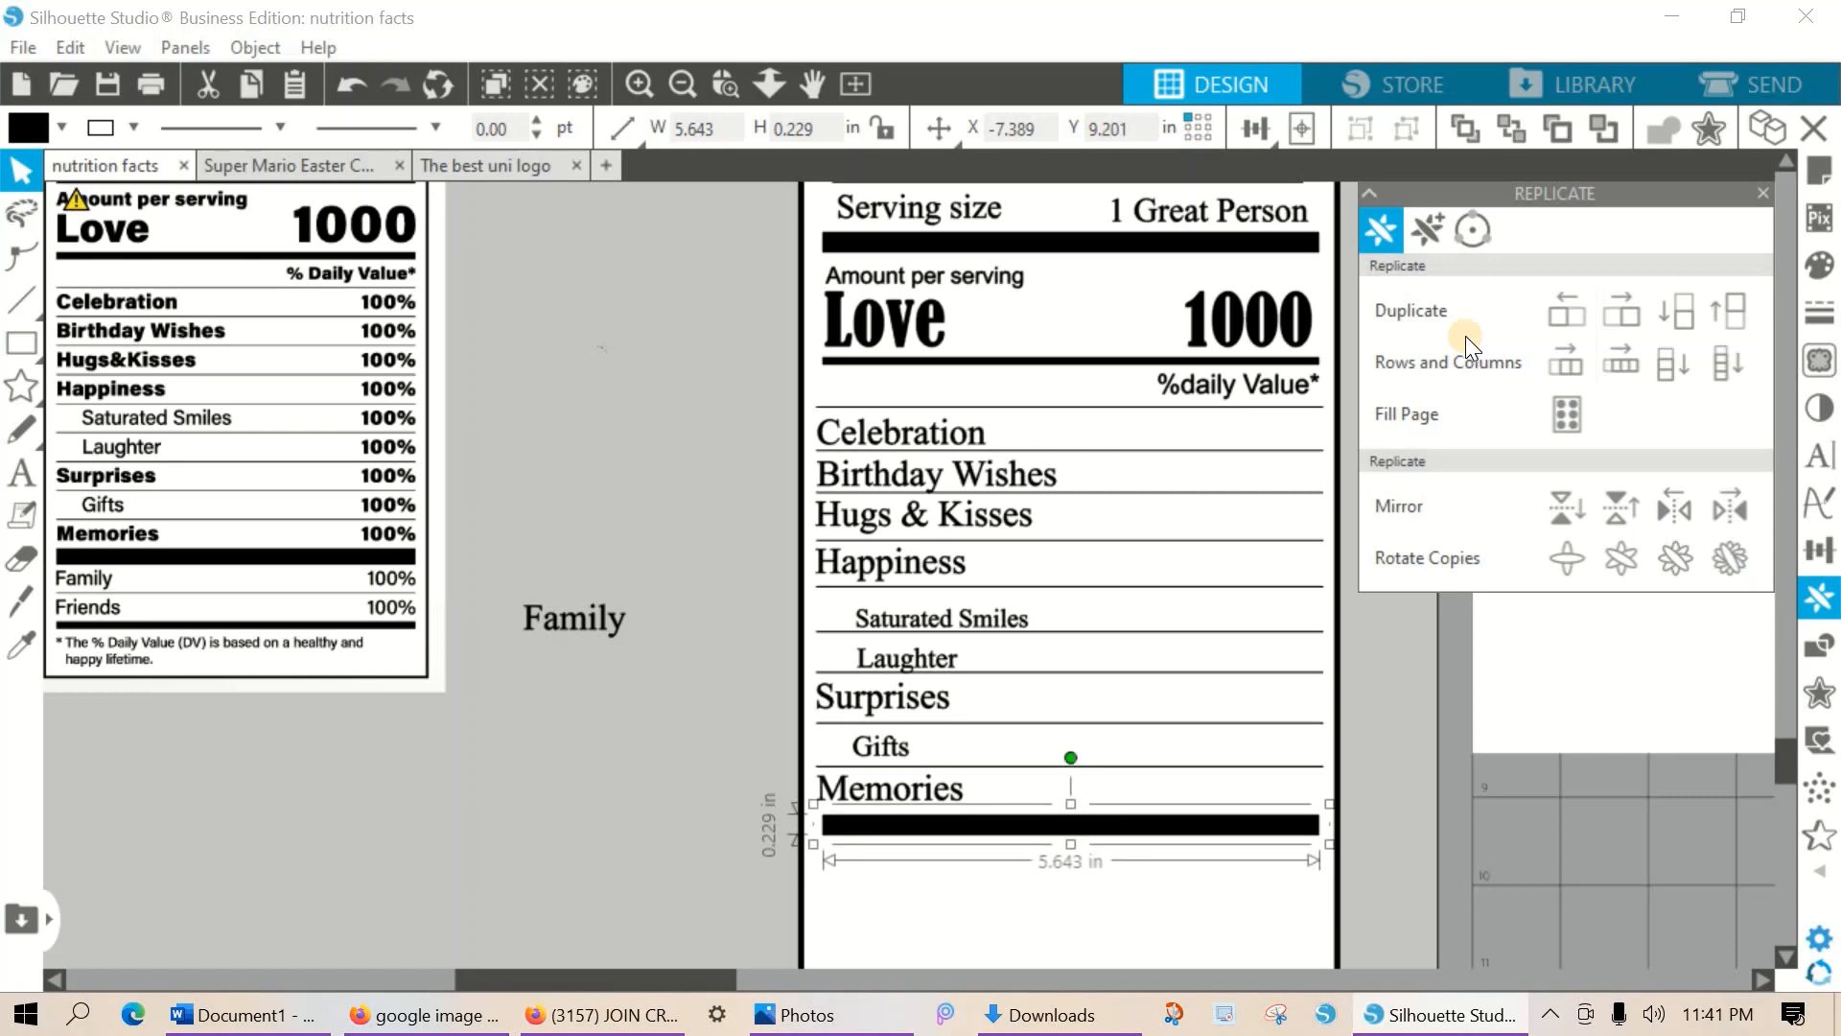
Widen the thick bar under "Memories" to about 5.82 in and nudge it up closer to the text.
left_click(965, 821)
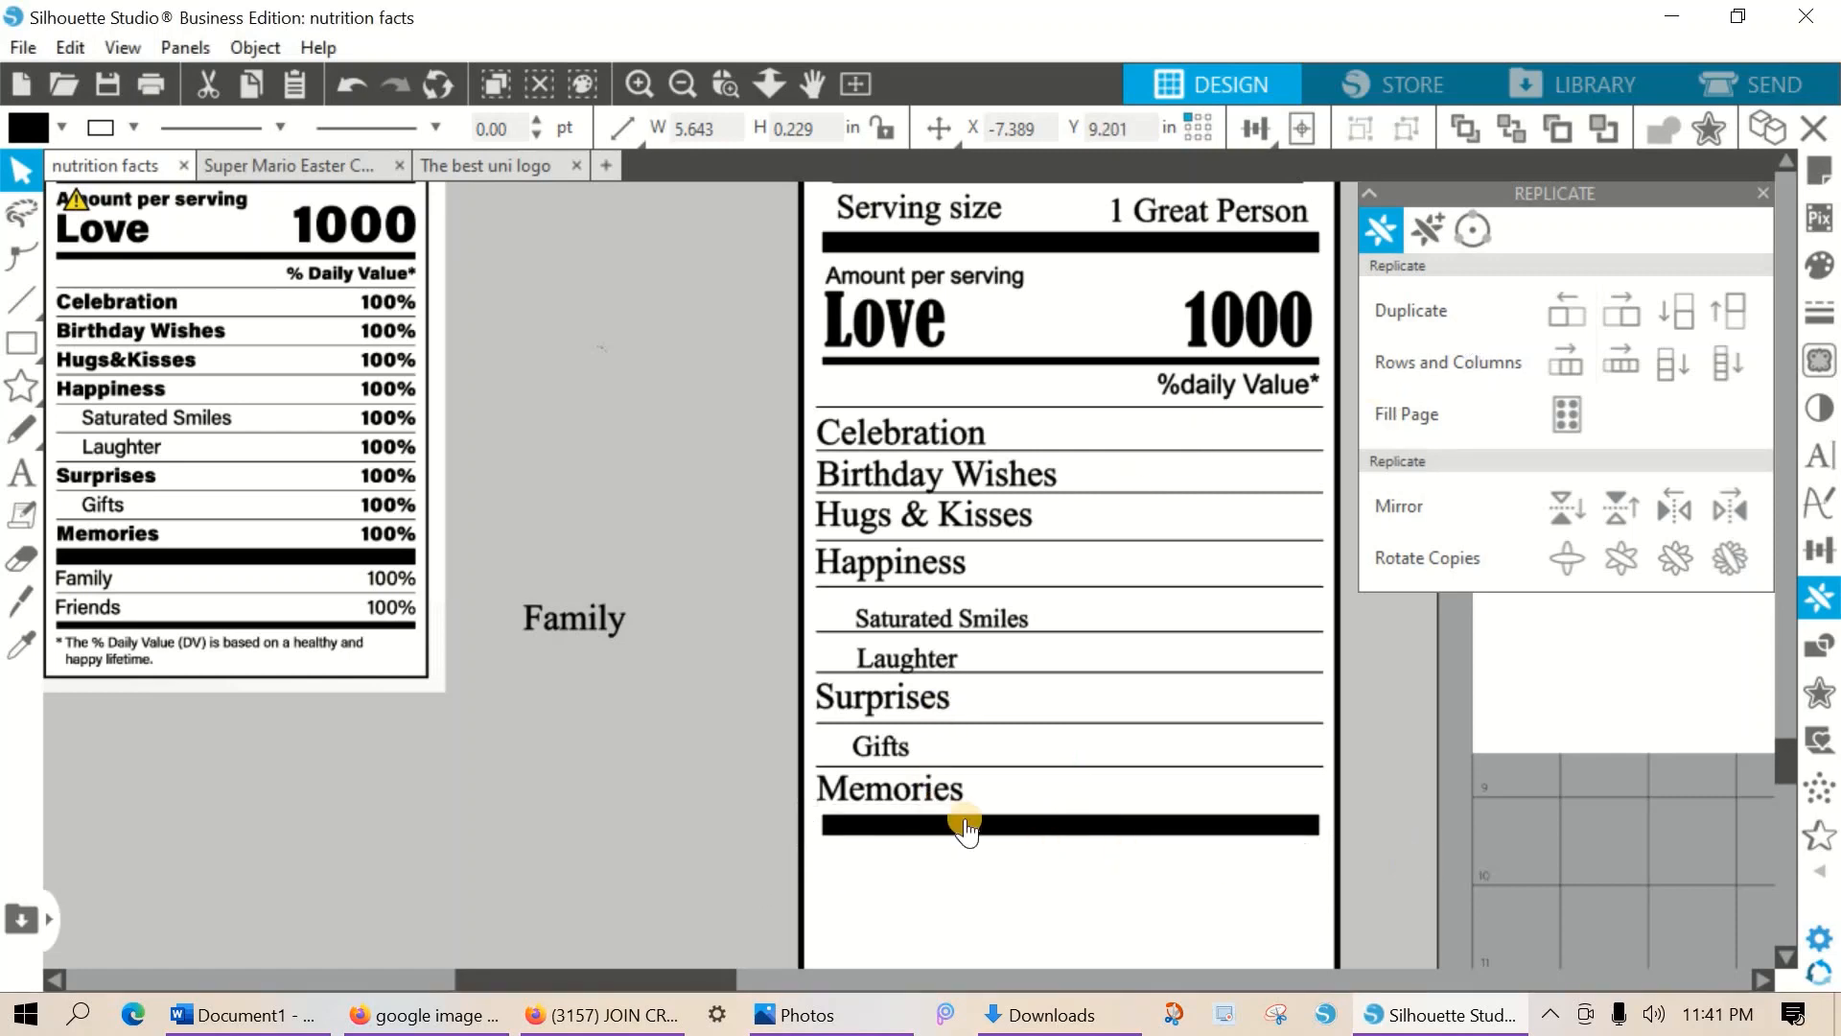
left_click_drag(813, 847, 802, 847)
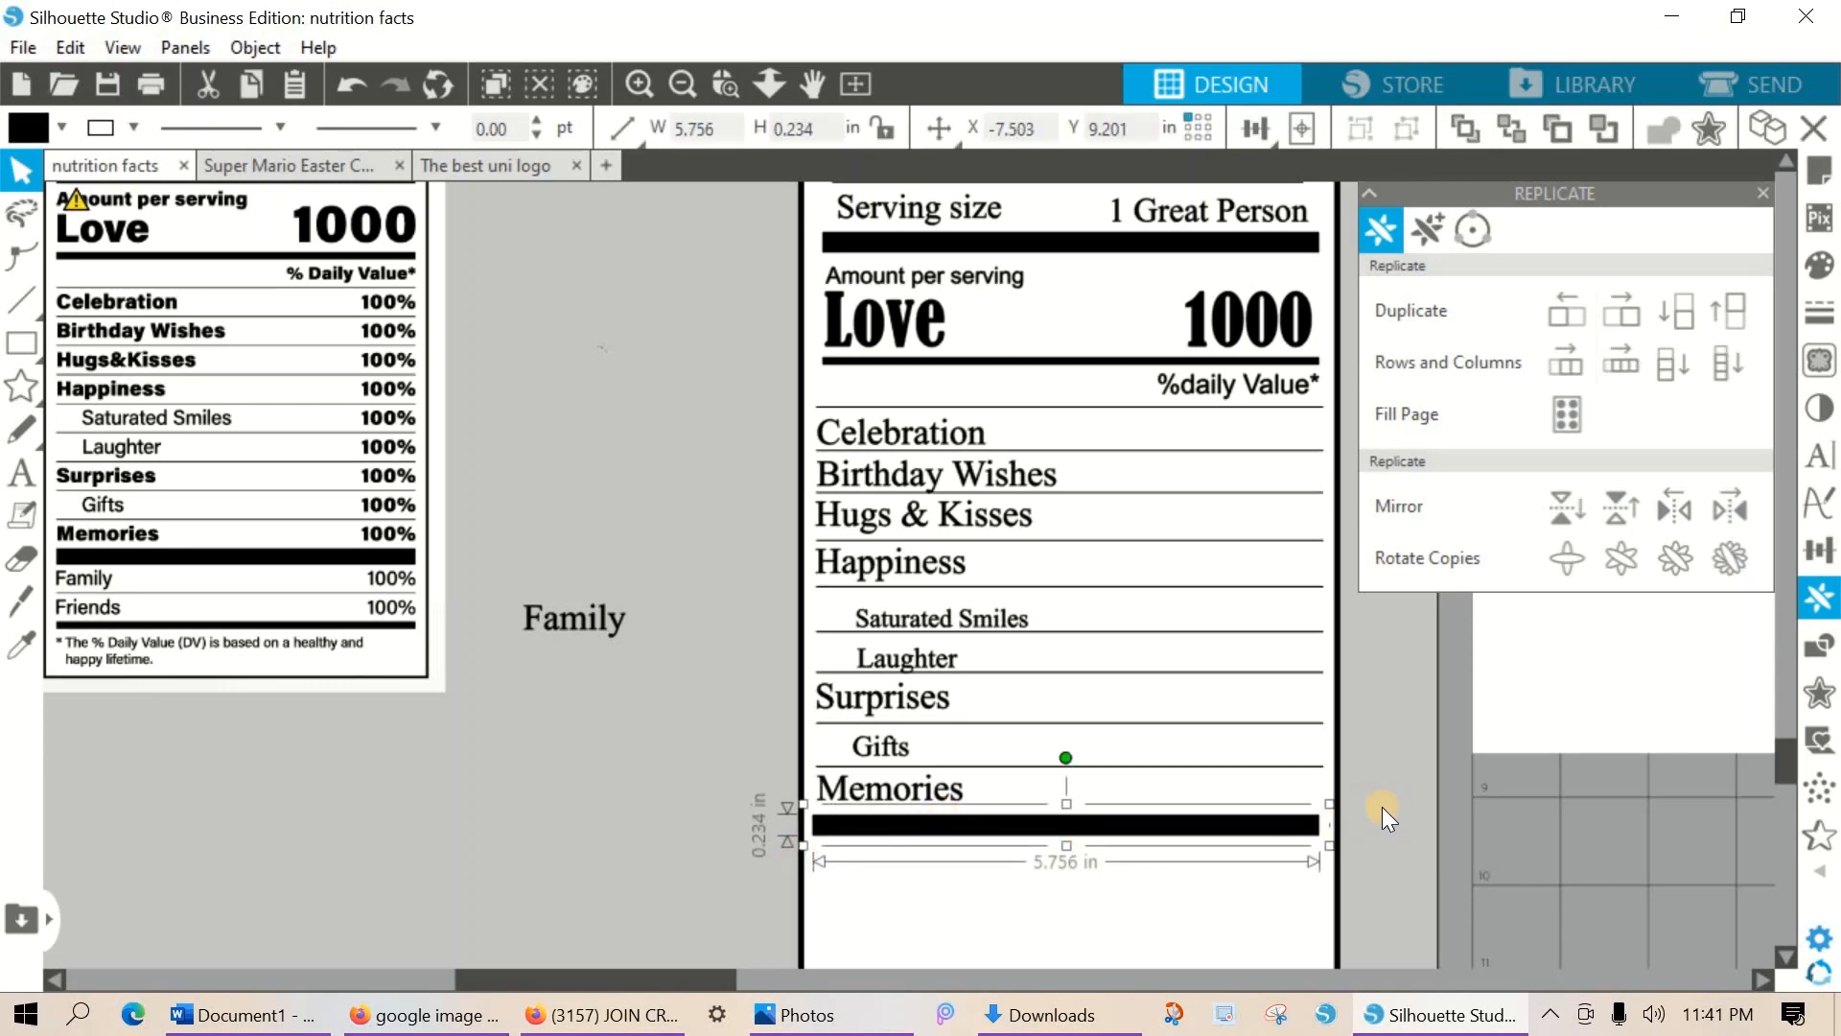
mouse_move(1329, 843)
left_mouse_down()
mouse_move(1340, 856)
mouse_move(1327, 837)
left_mouse_up()
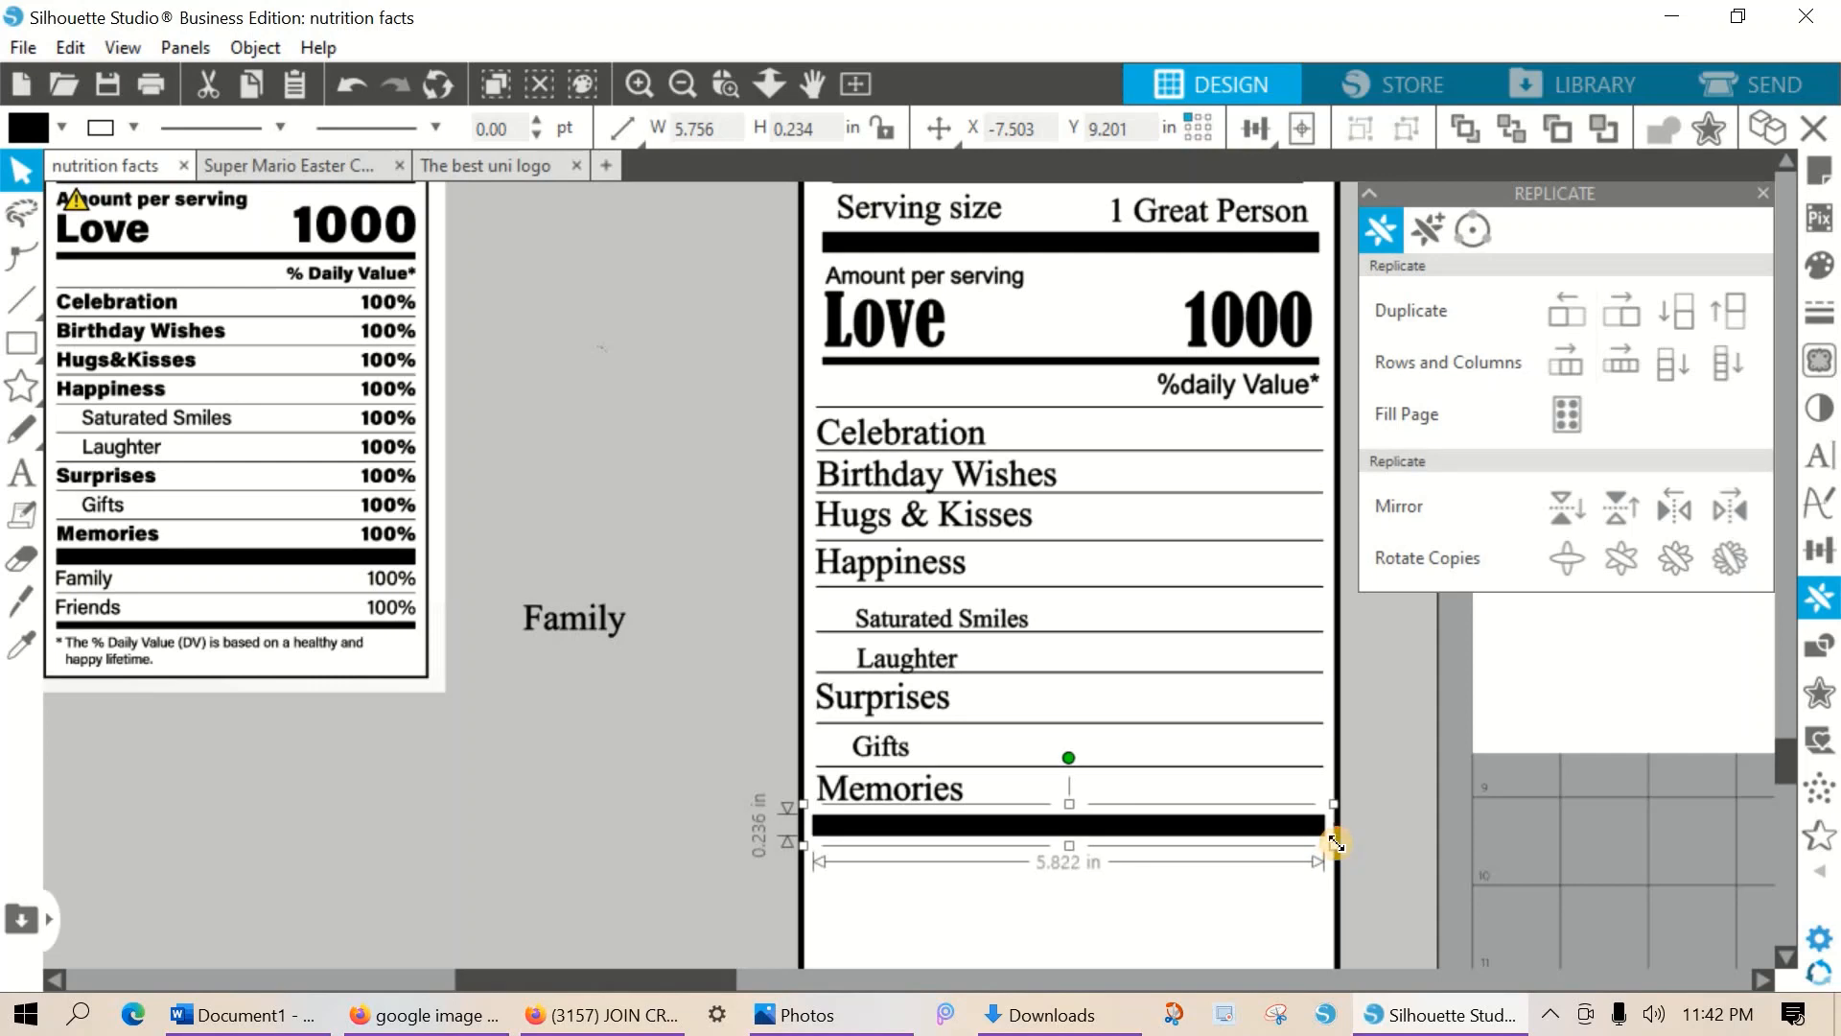
left_click(1149, 794)
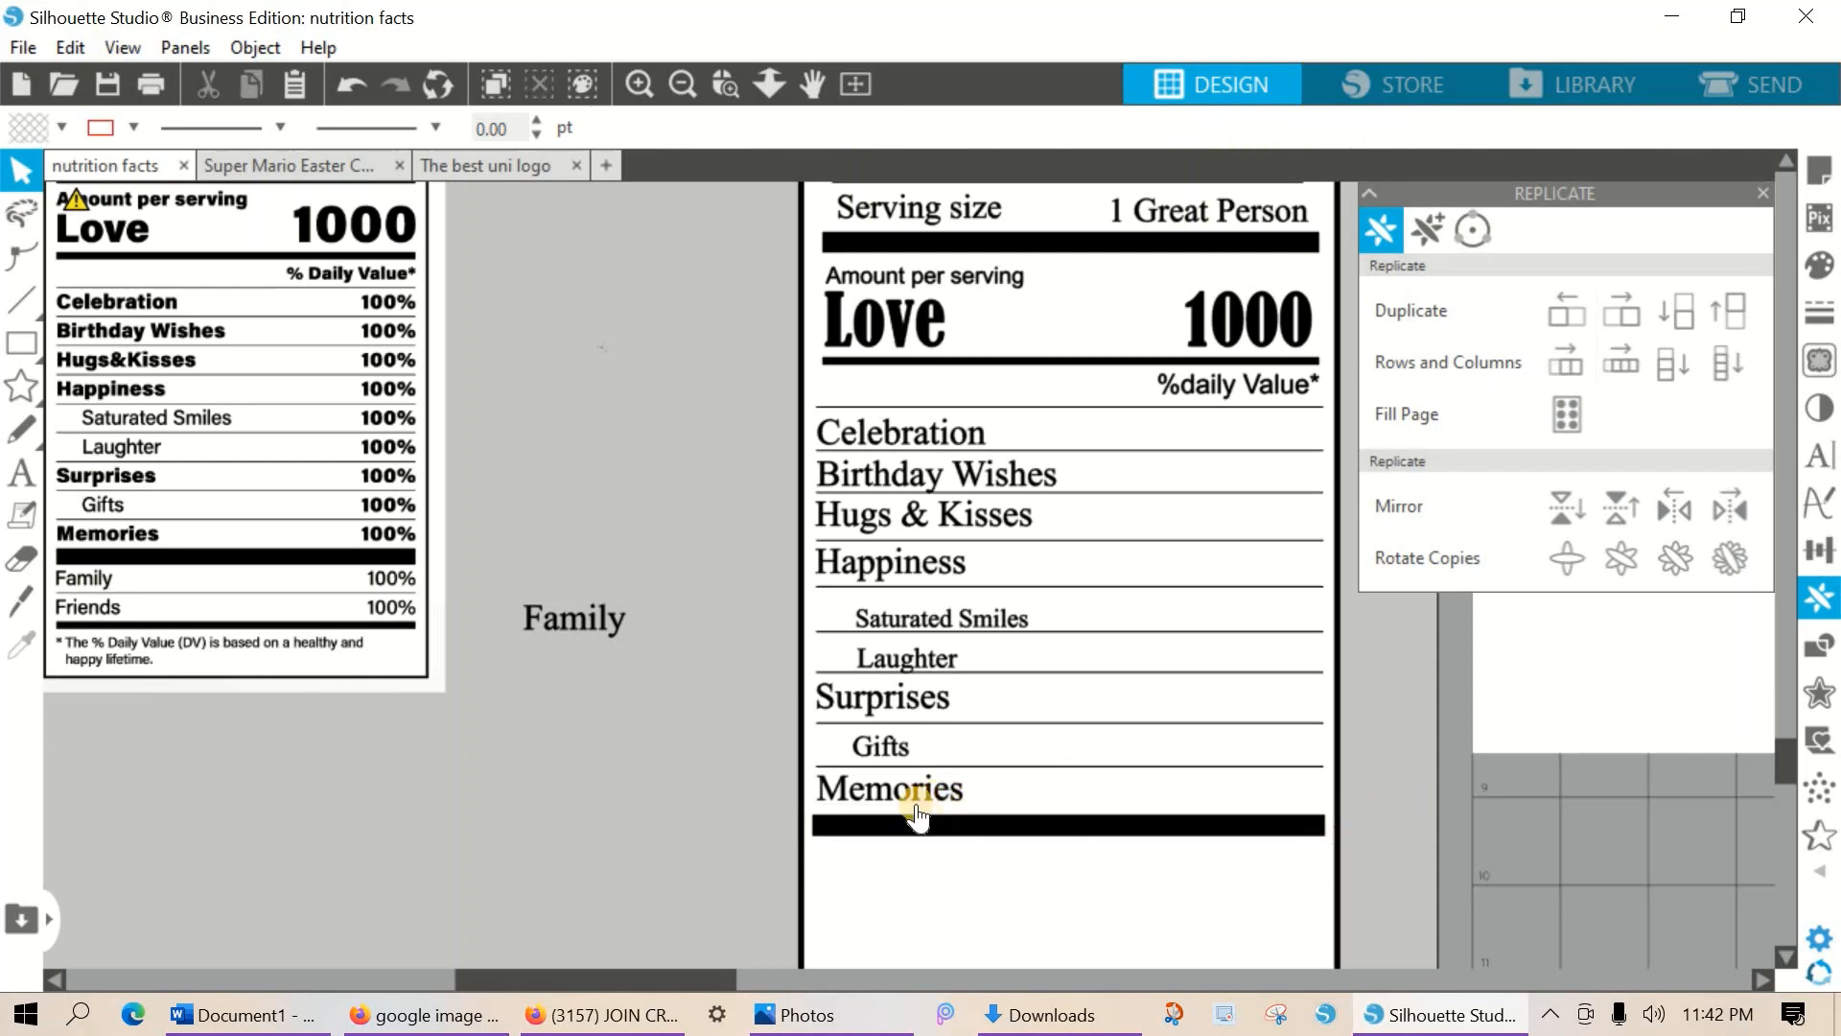
left_click_drag(935, 819, 934, 813)
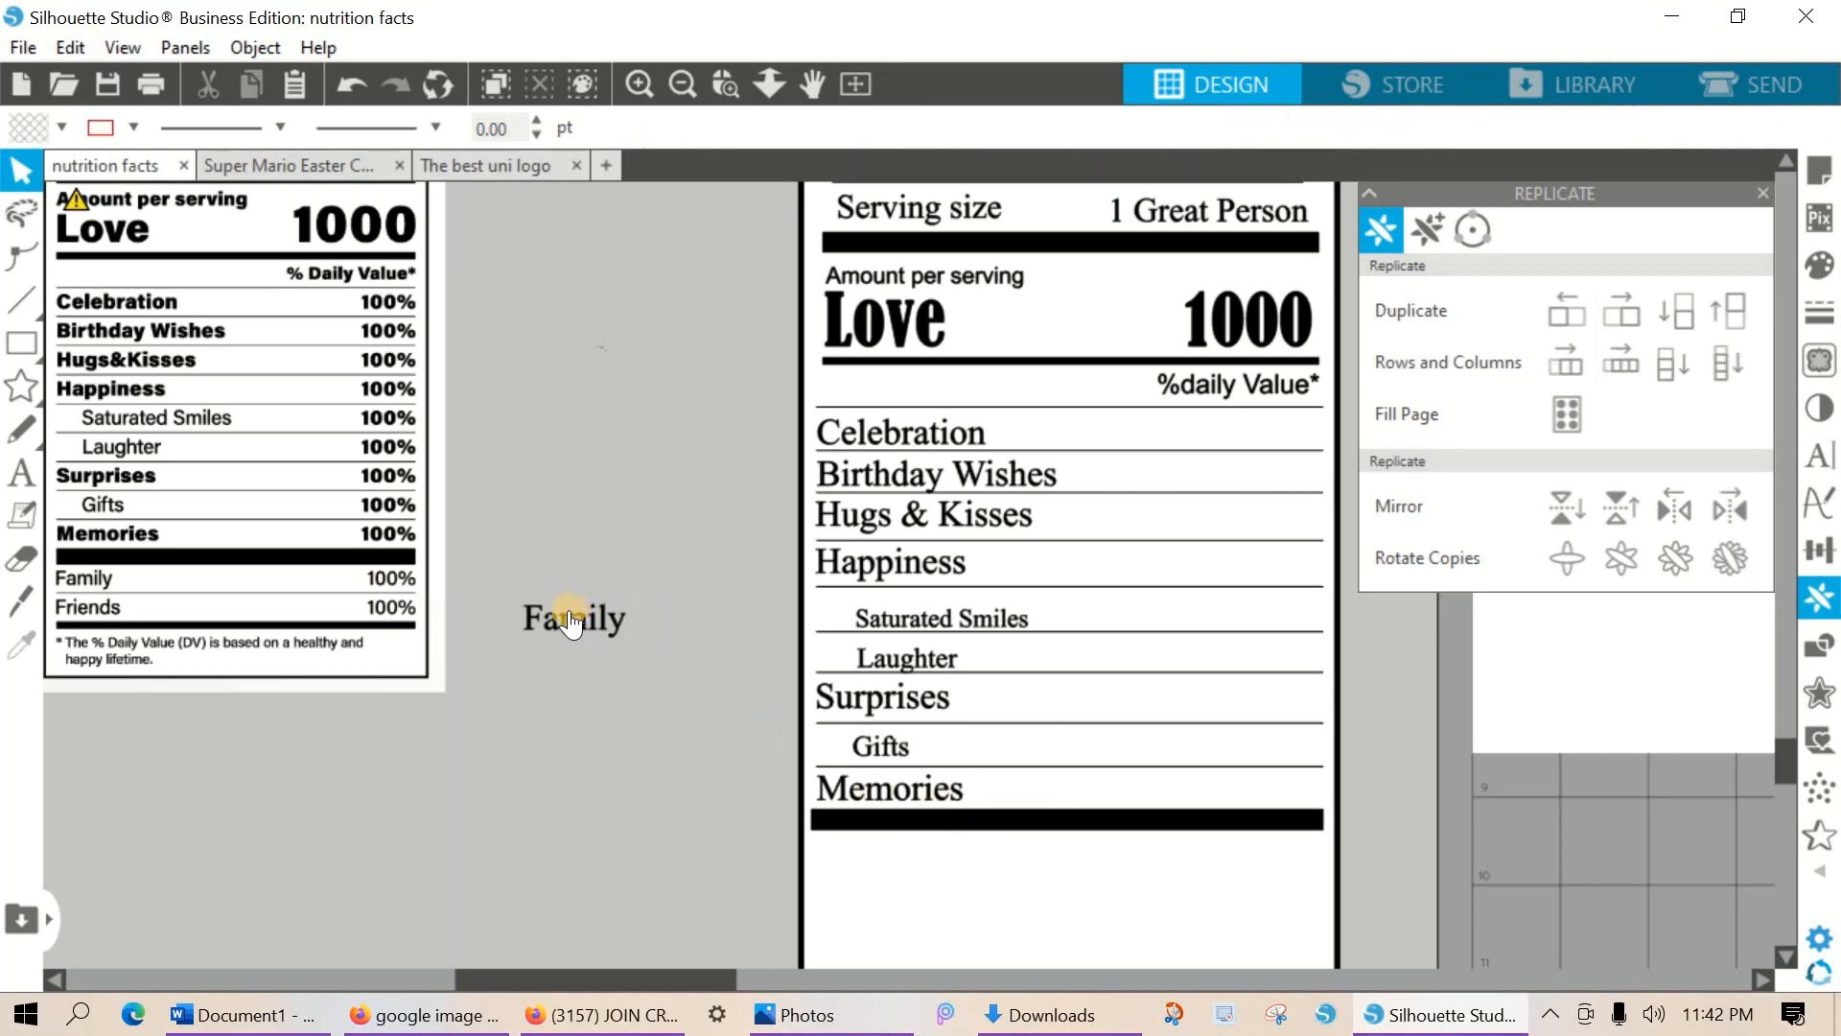
Duplicate "Family" beside the label, change the copy's text to "Friends", and place "Family" beneath the thick bar under "Memories".
left_click_drag(576, 618, 706, 781)
left_click(1024, 748)
left_click(710, 788)
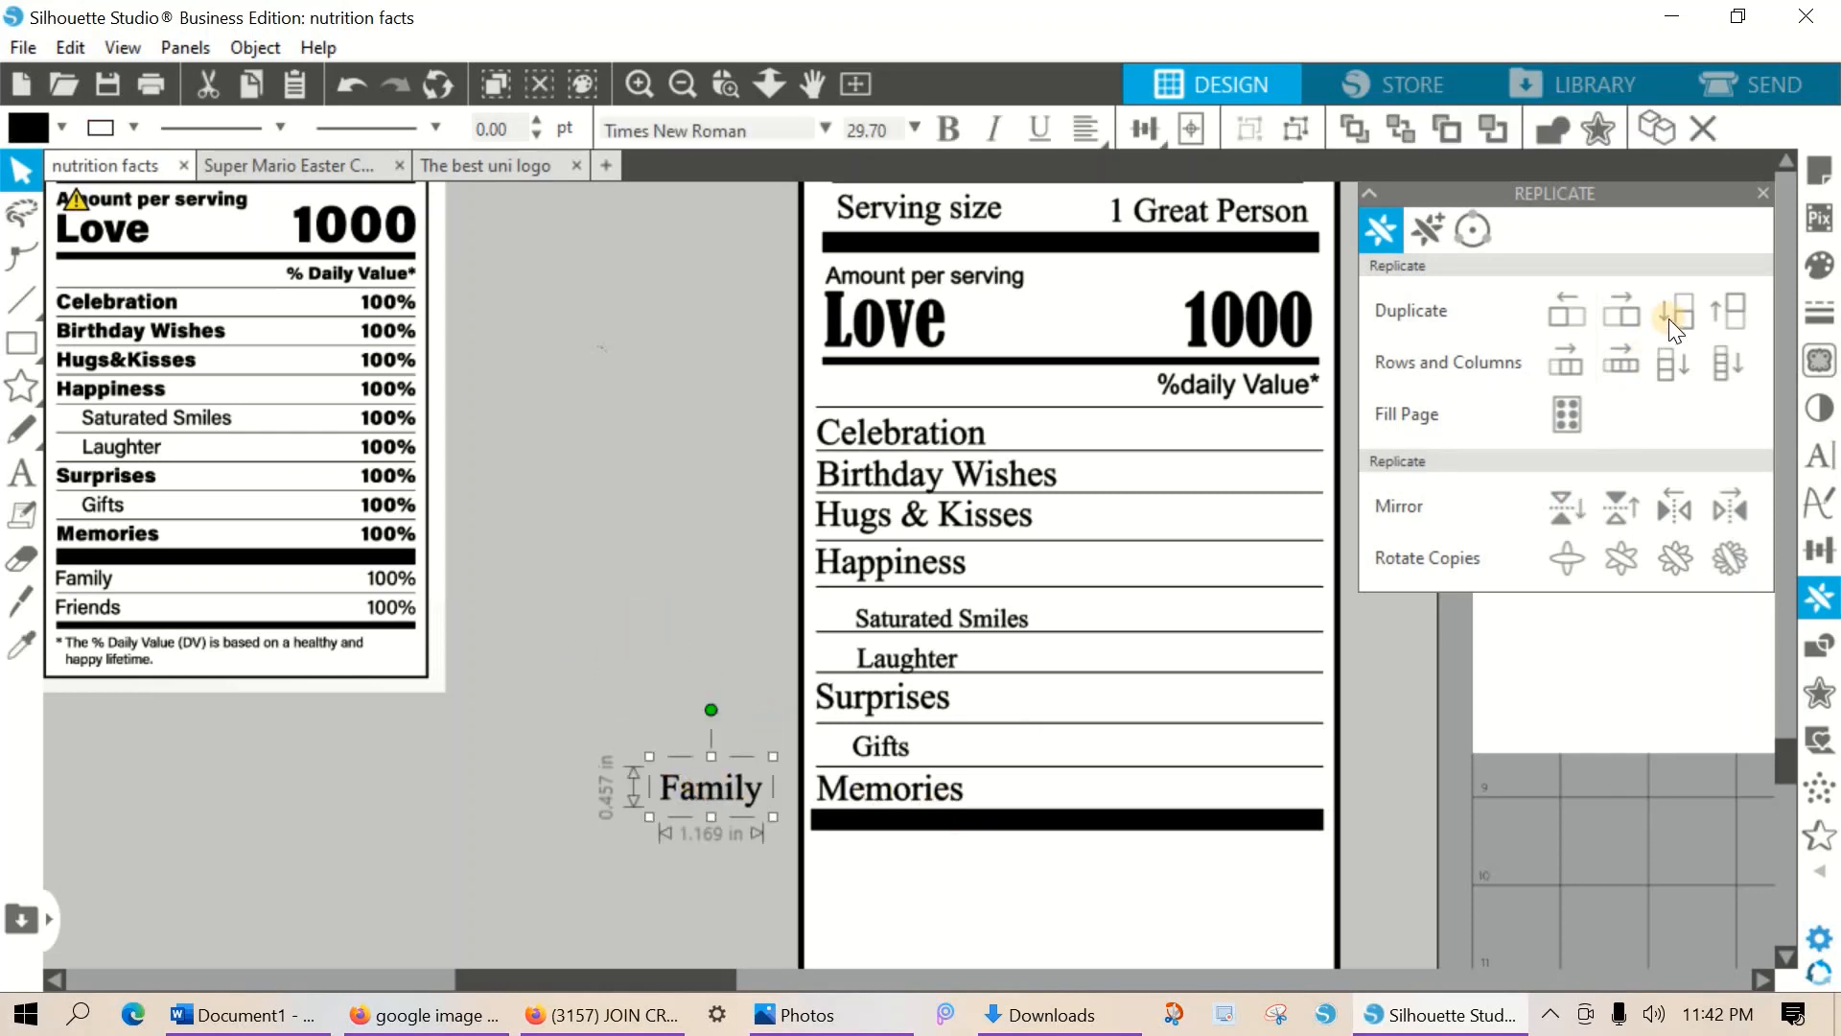
left_click(1676, 310)
left_click(676, 836)
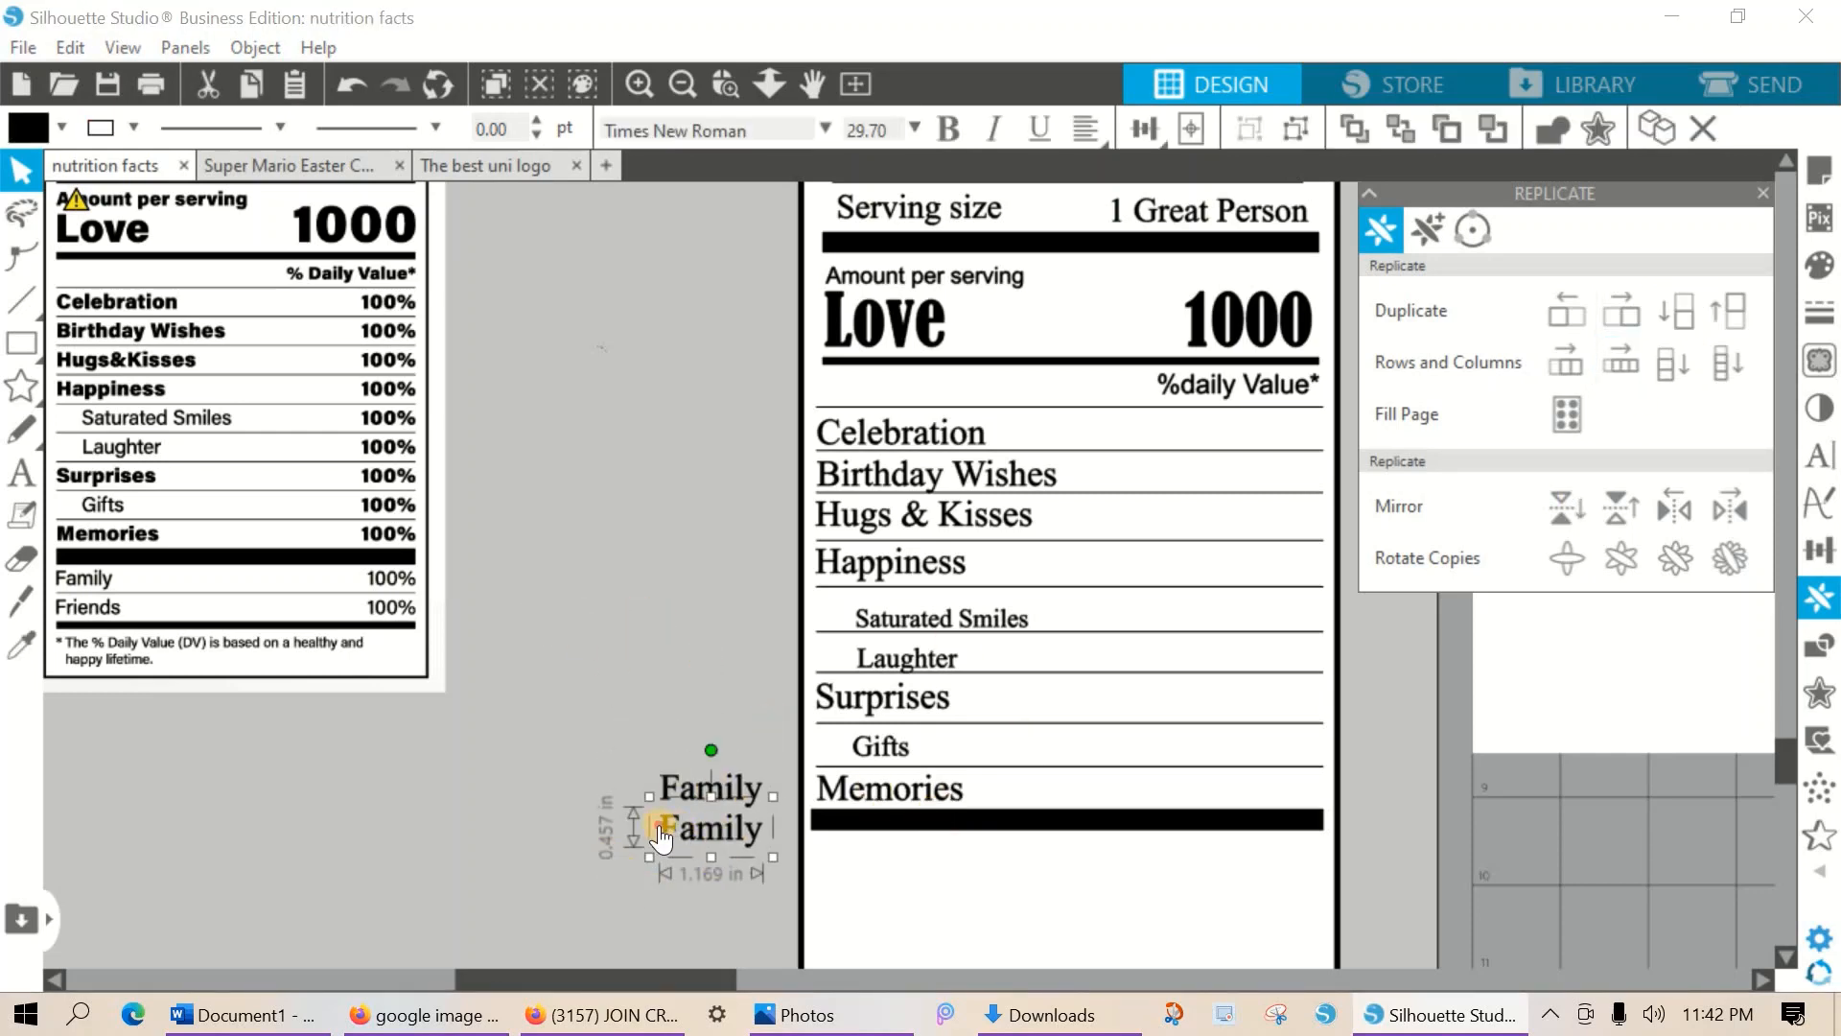
double_click(676, 836)
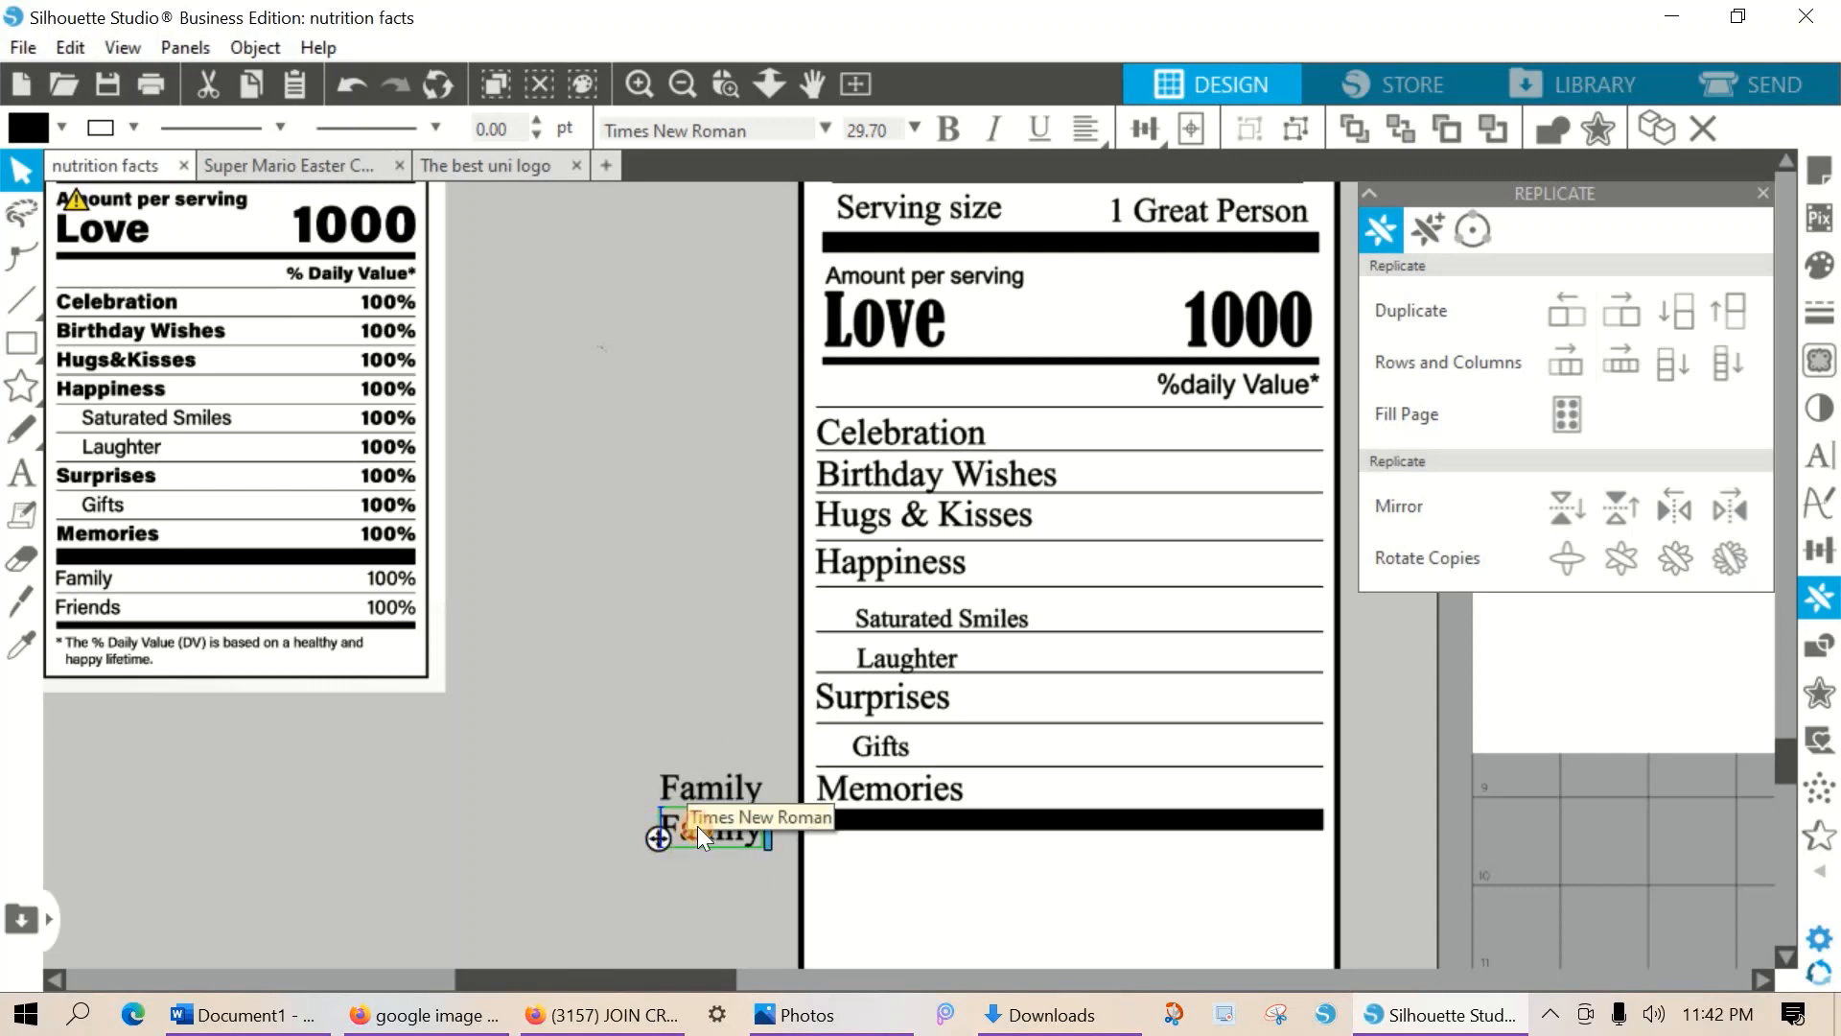
type("F")
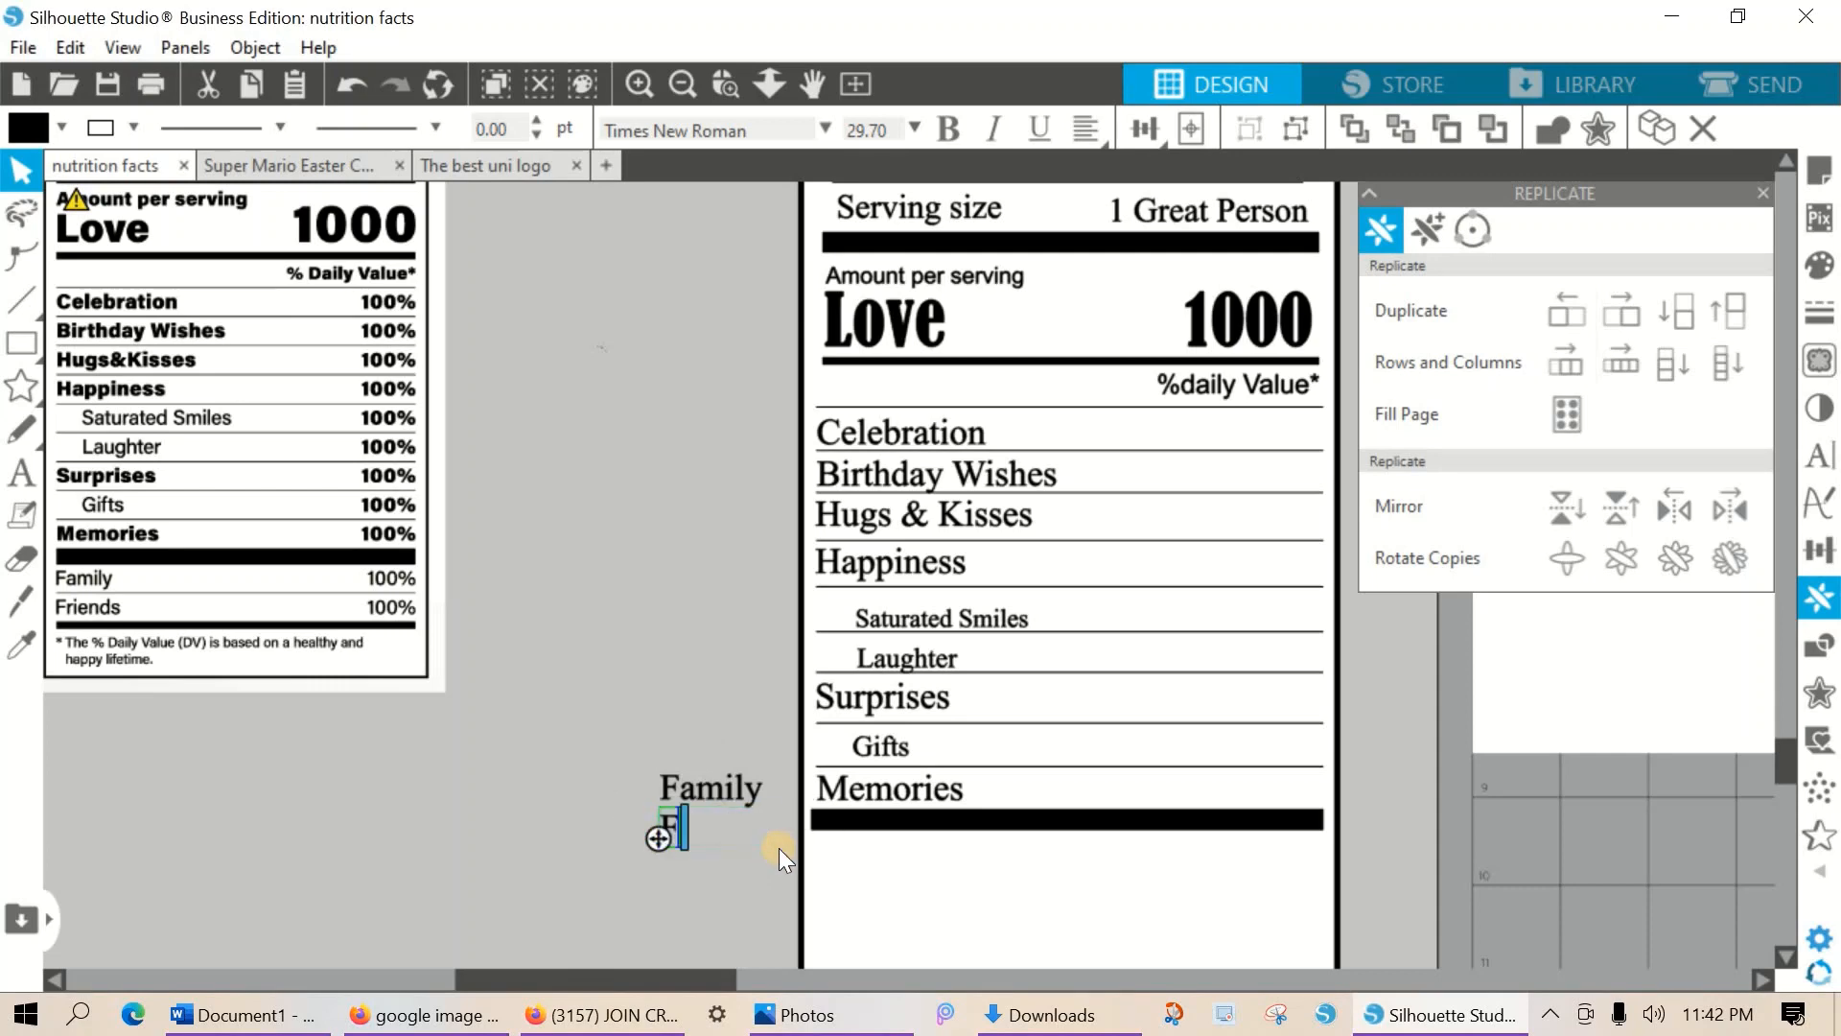
type("riends")
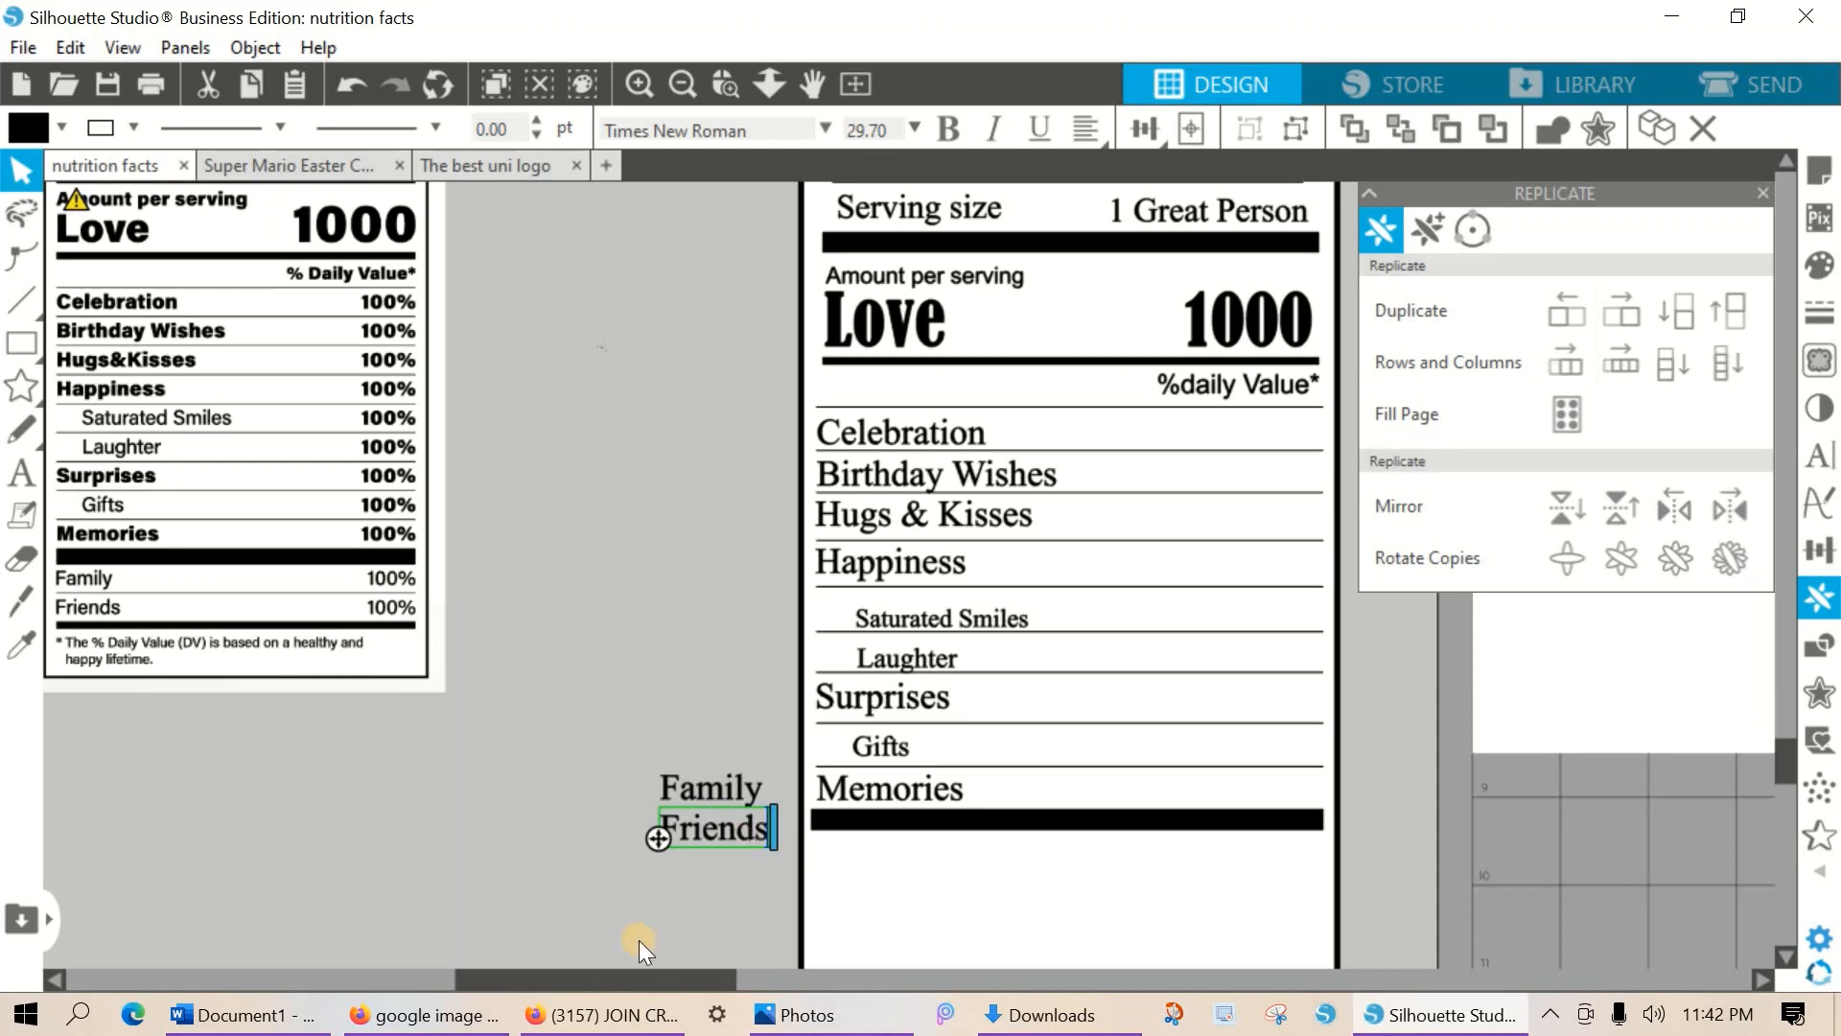
left_click(785, 814)
left_click_drag(726, 786, 882, 855)
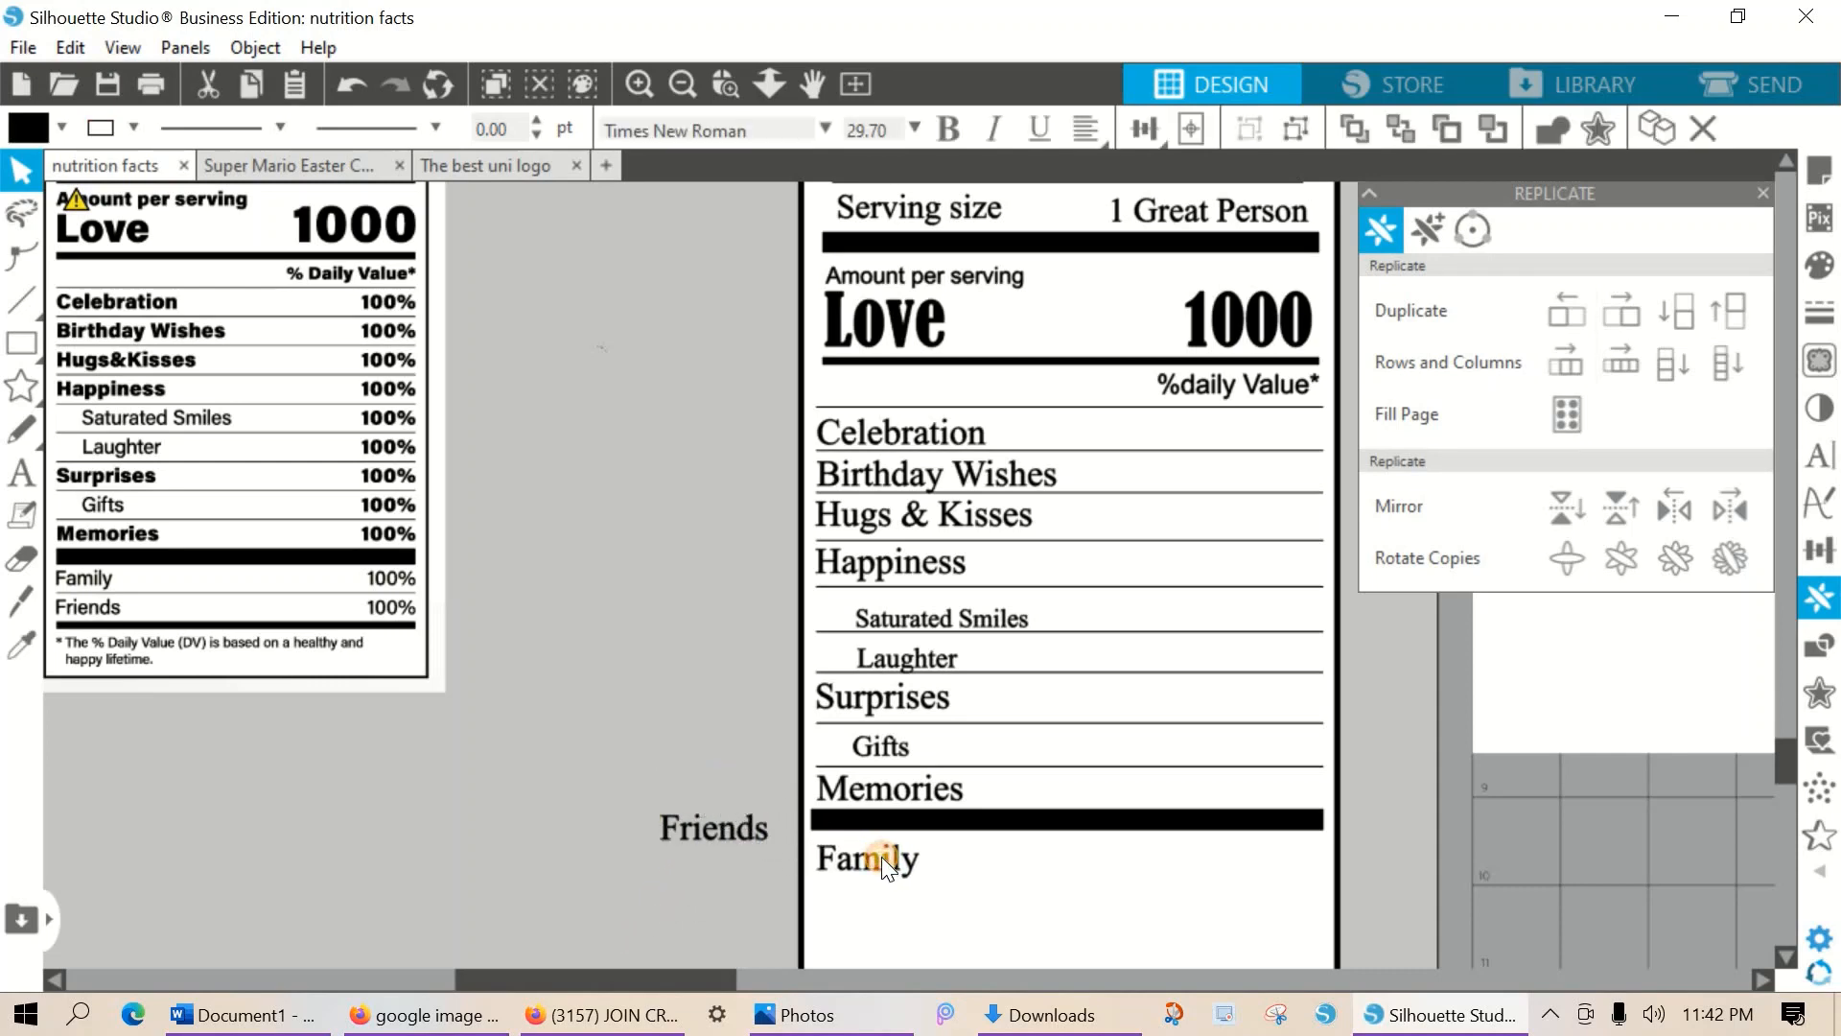
left_click(969, 779)
left_click(978, 781)
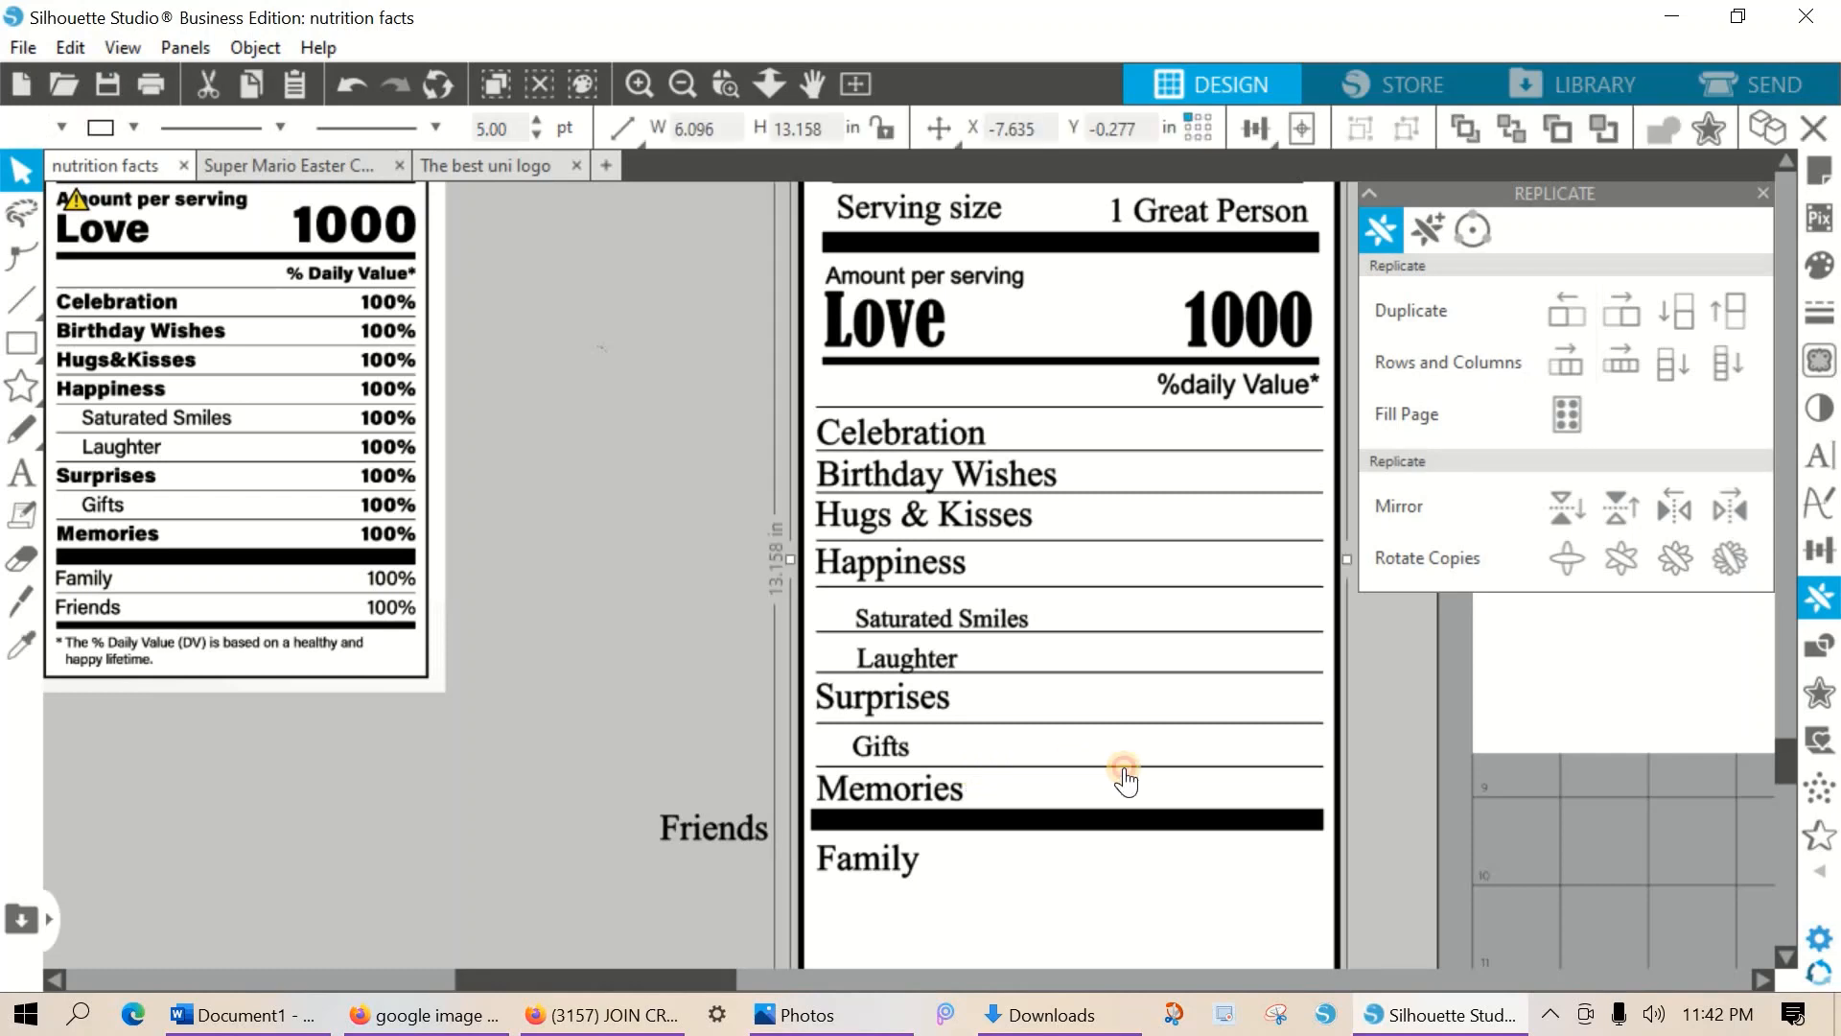
left_click_drag(1125, 781, 1127, 780)
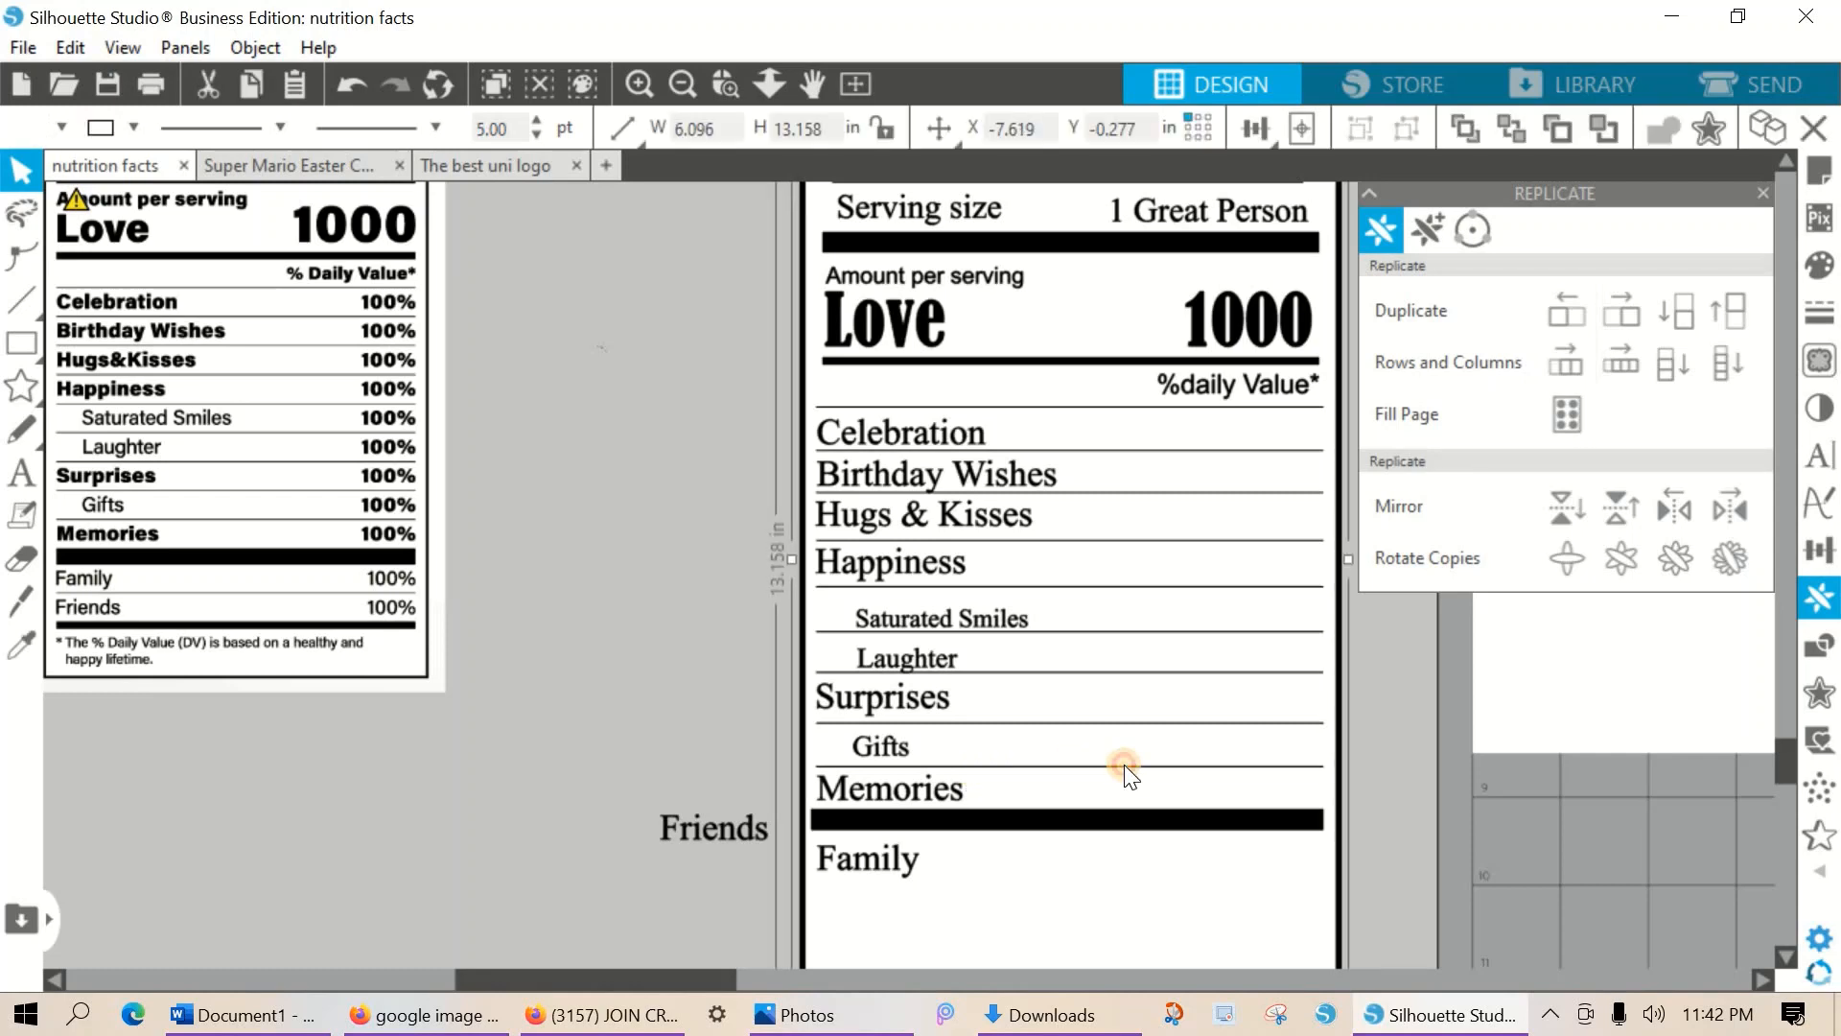
left_click(342, 82)
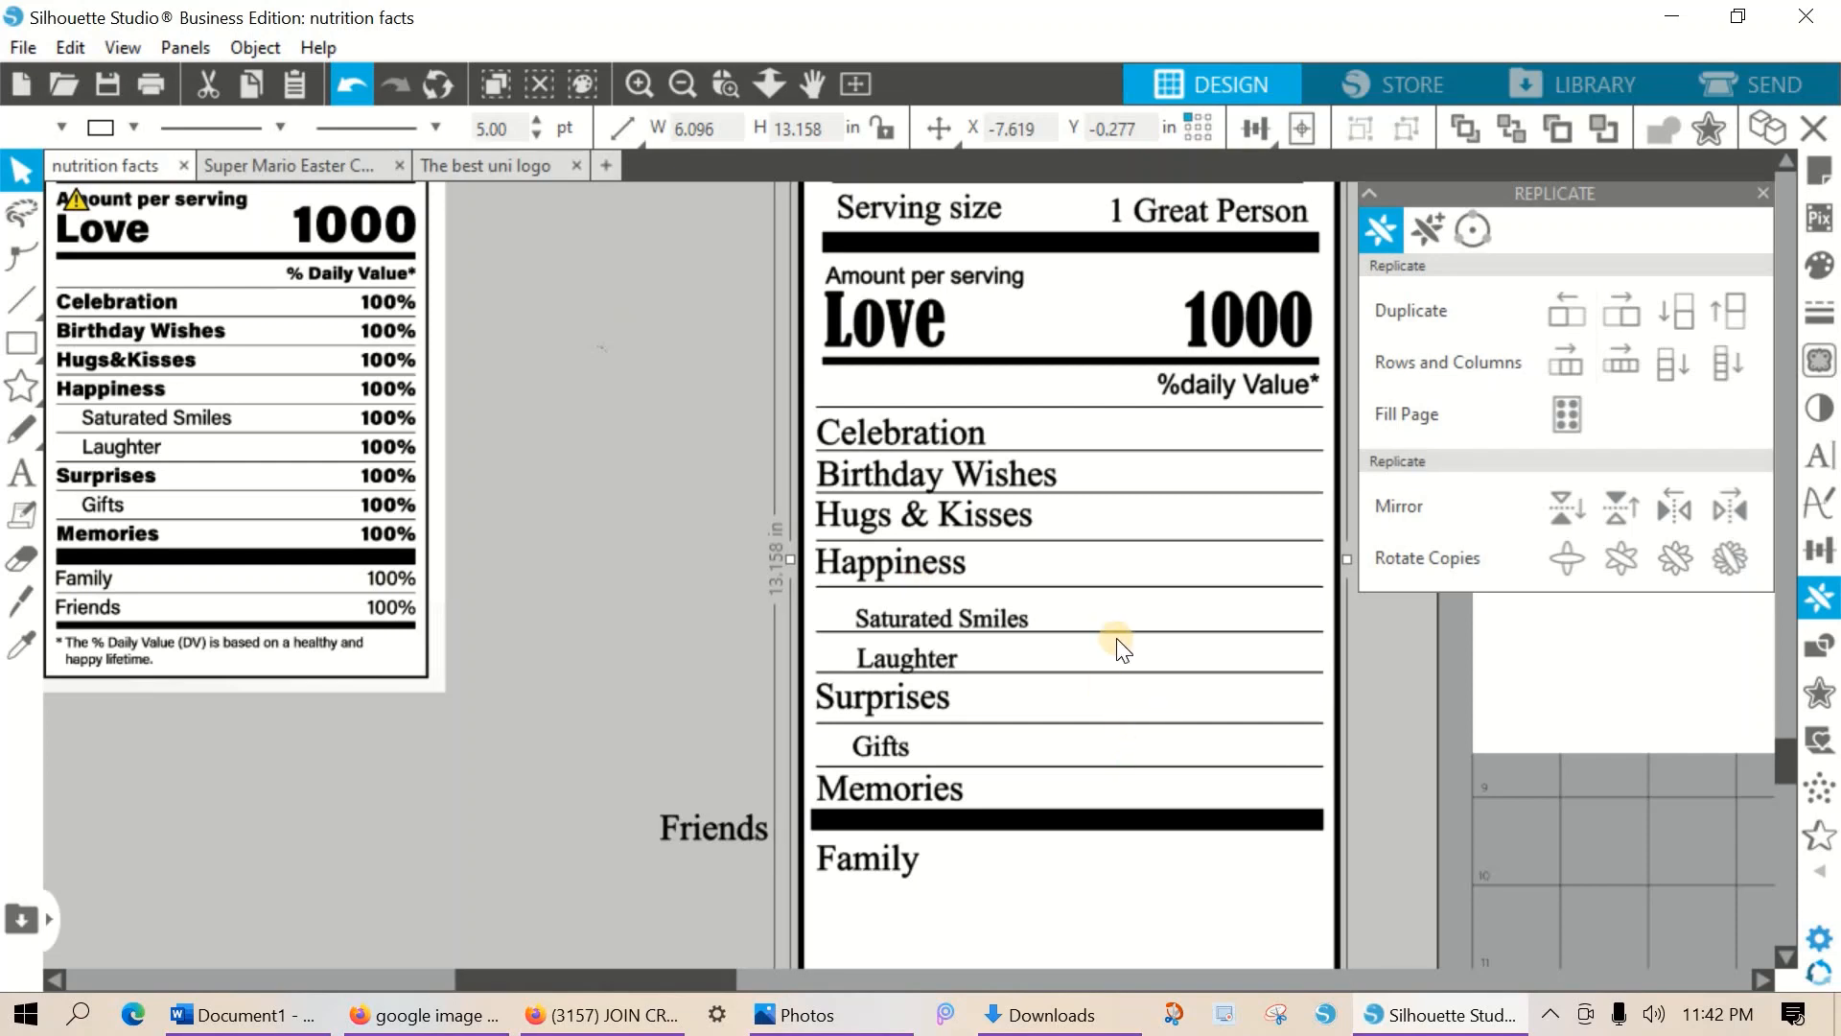
key("ctrl+z")
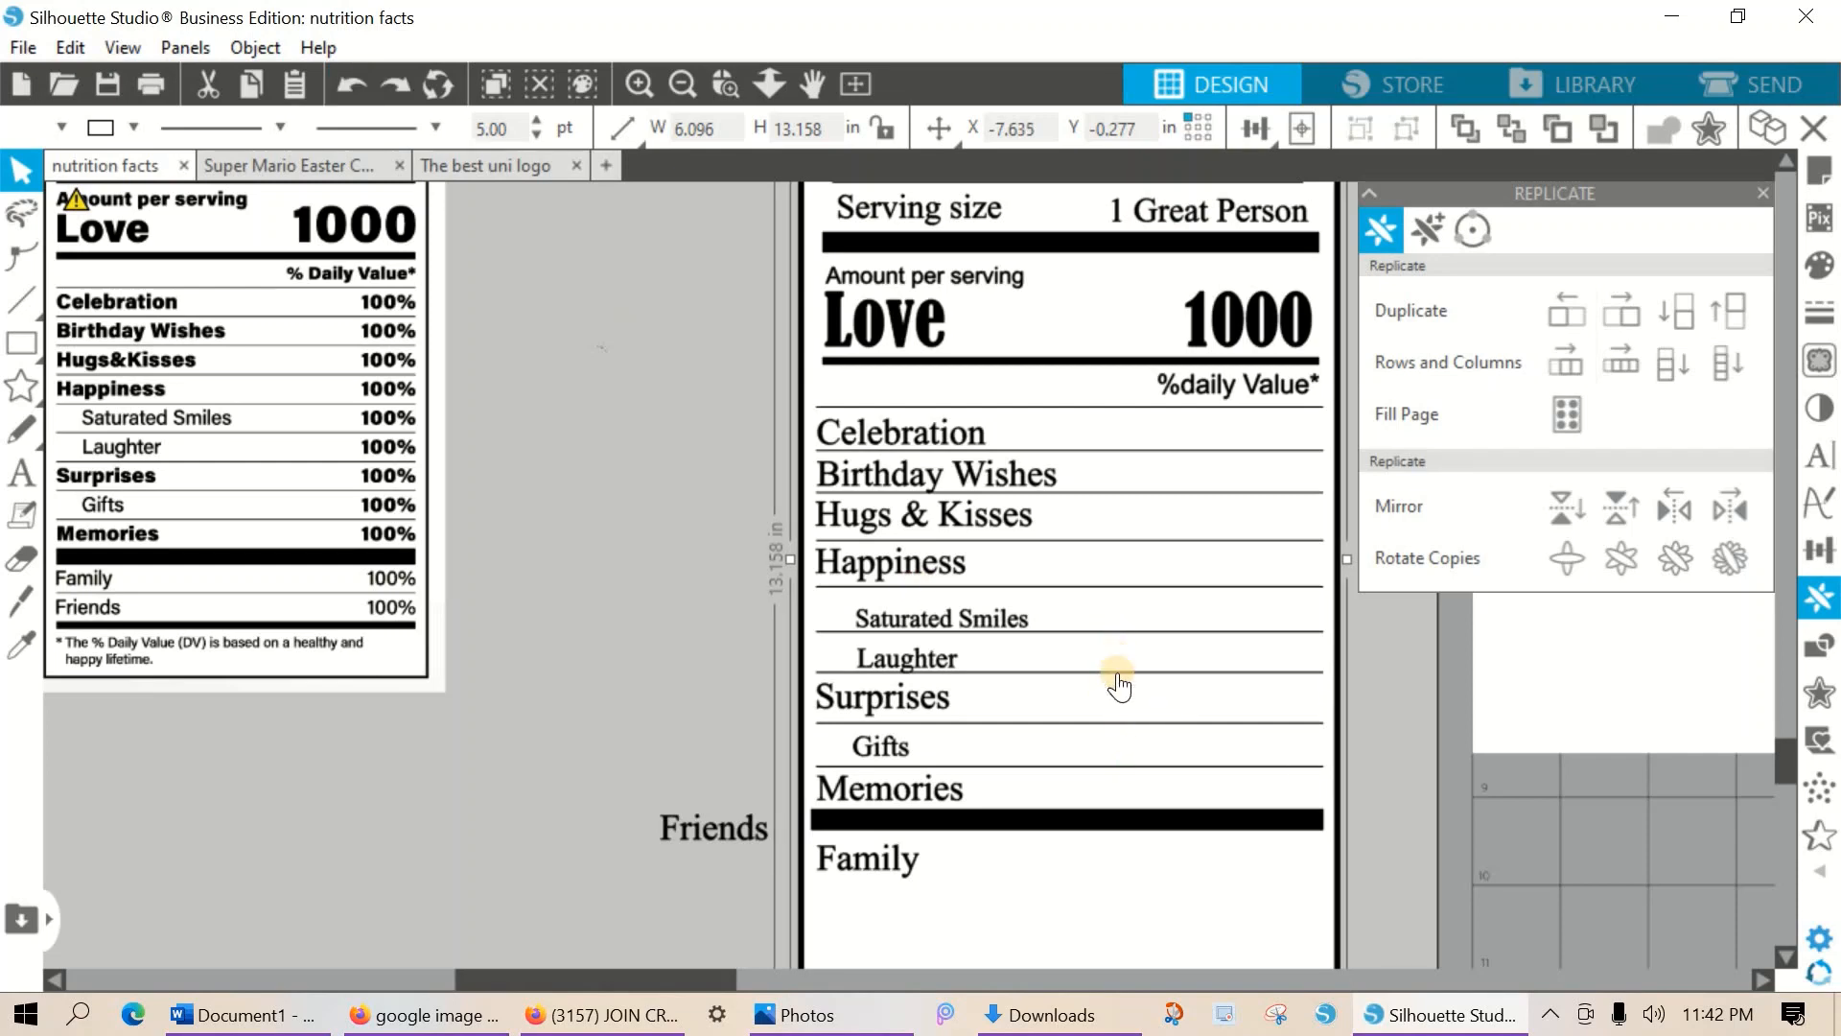
Duplicate the thin line above "Memories" downward until a copy sits below "Family", and place "Friends" under that line.
left_click(1149, 770)
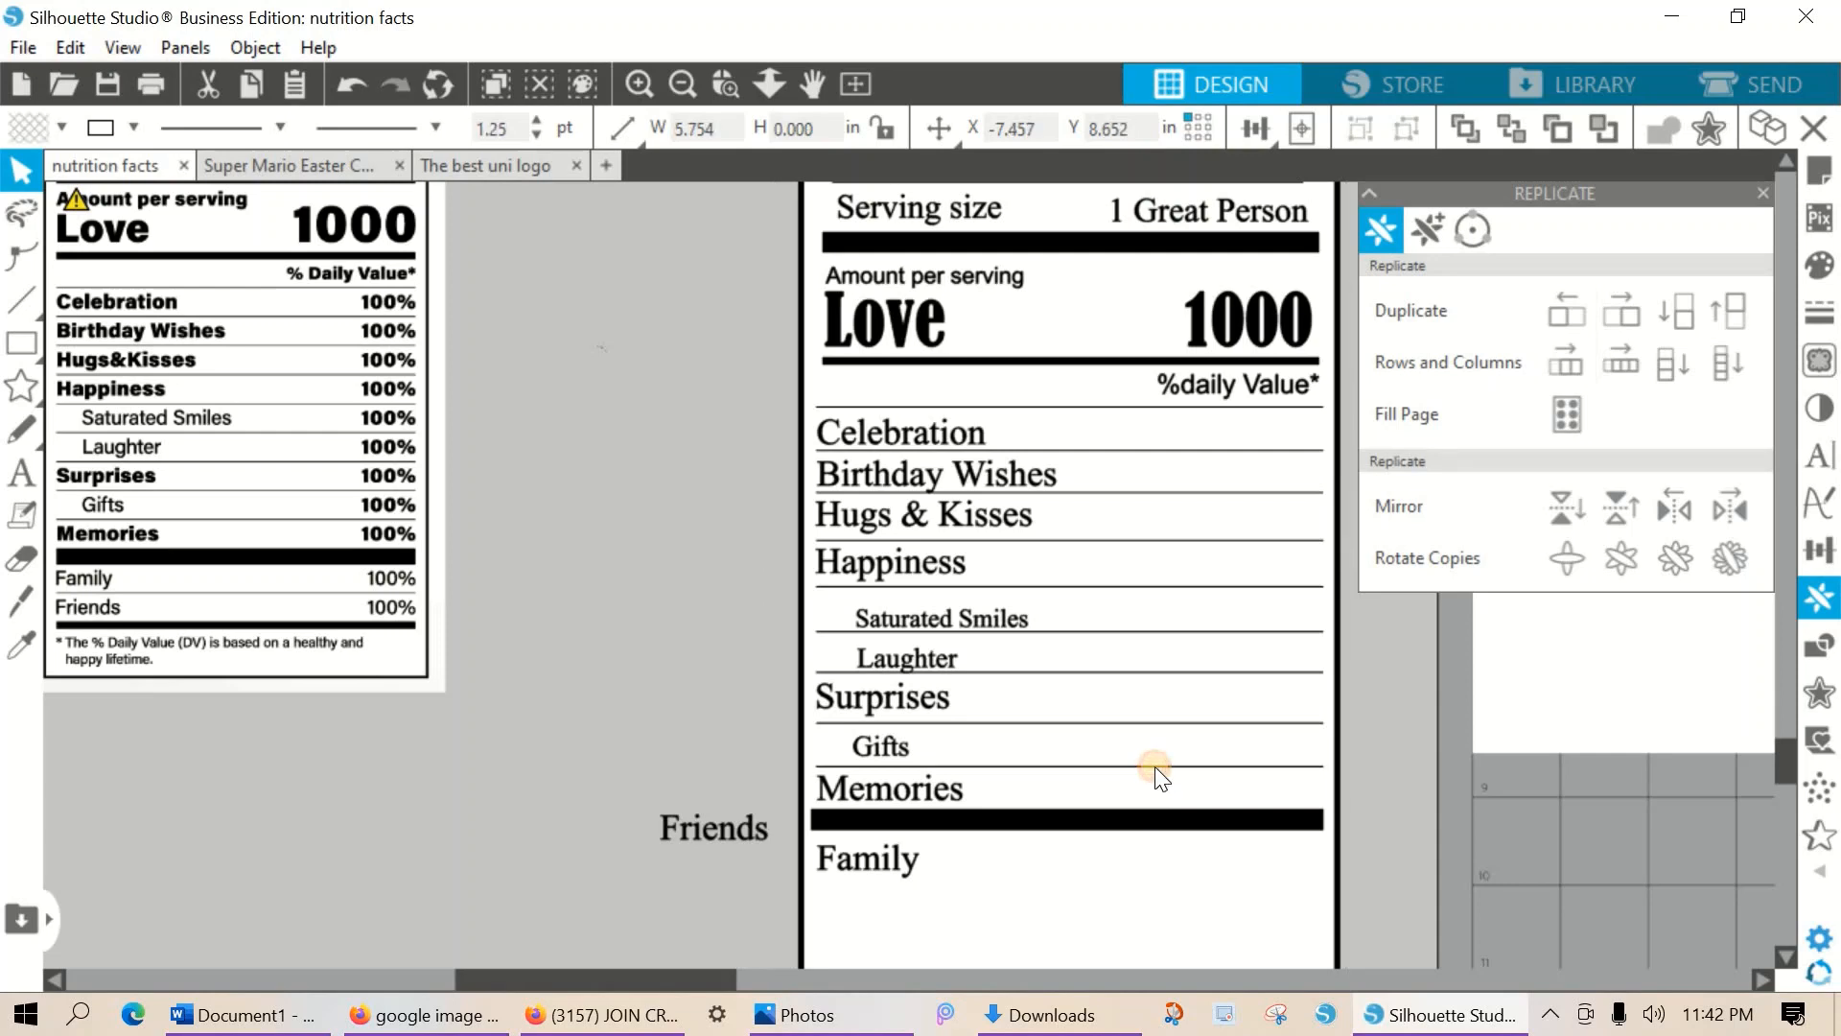
left_click(1683, 317)
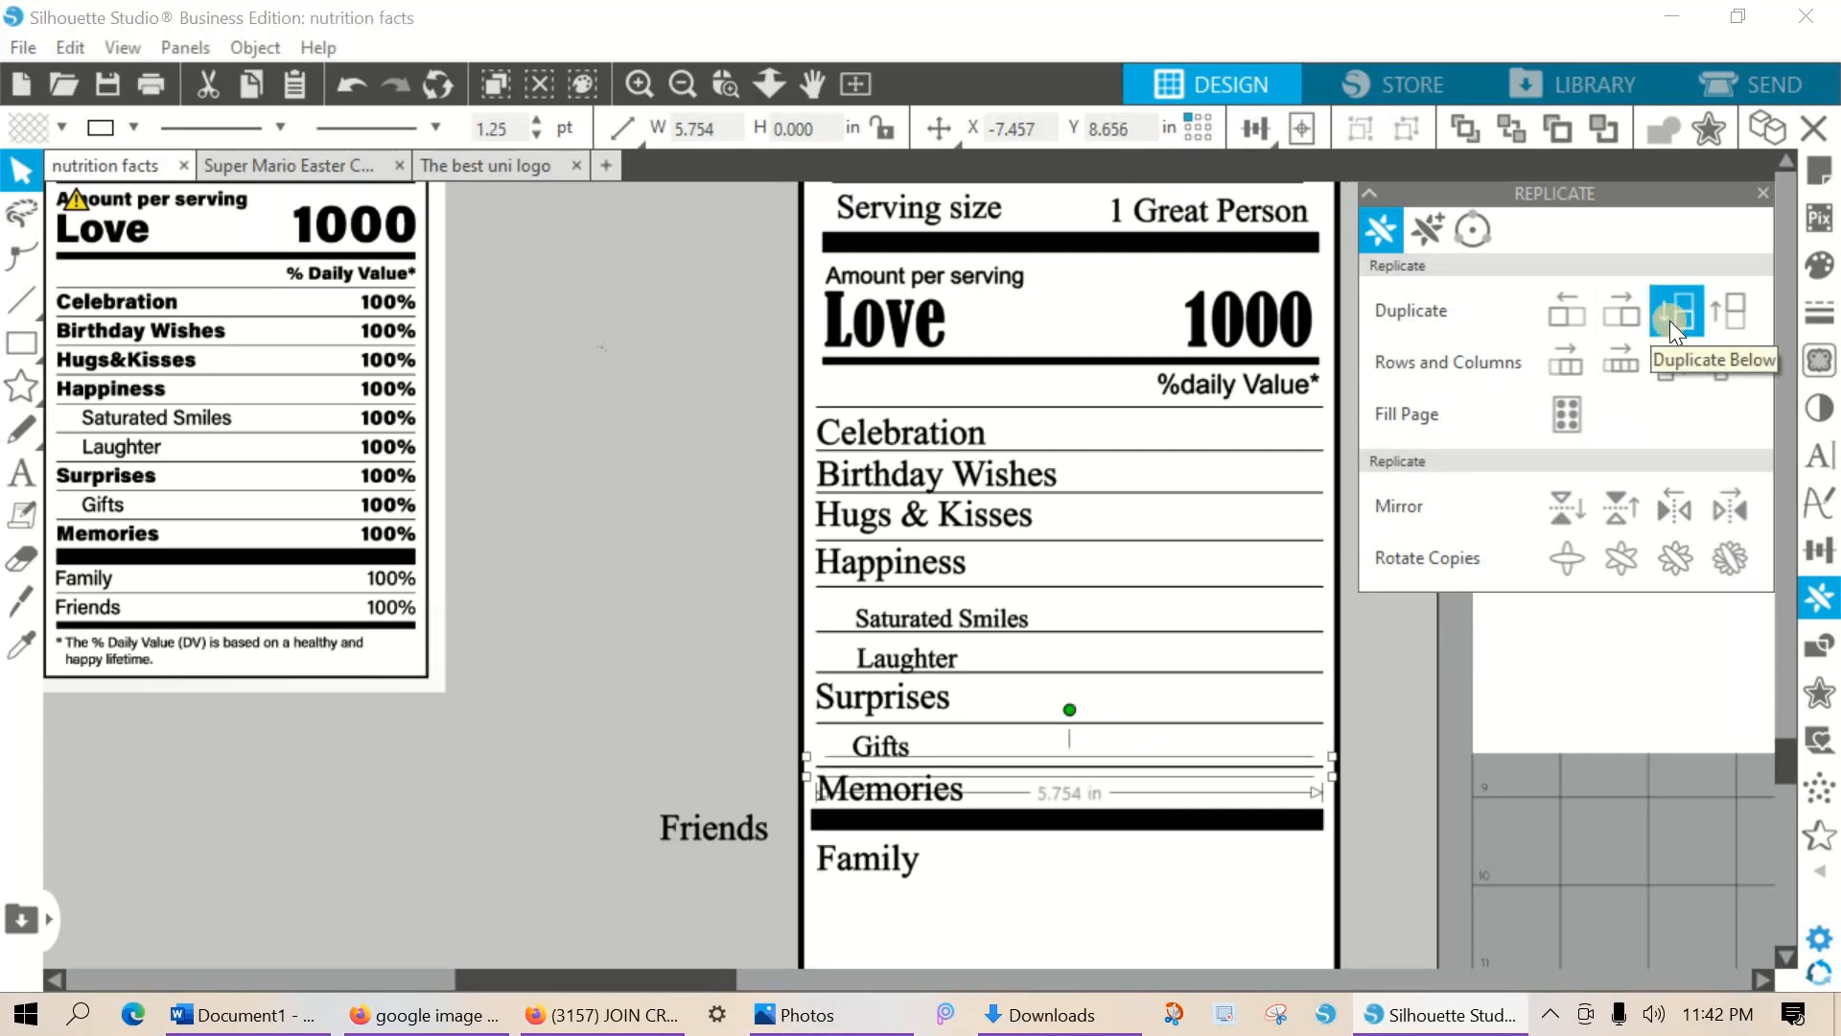
left_click(1670, 321)
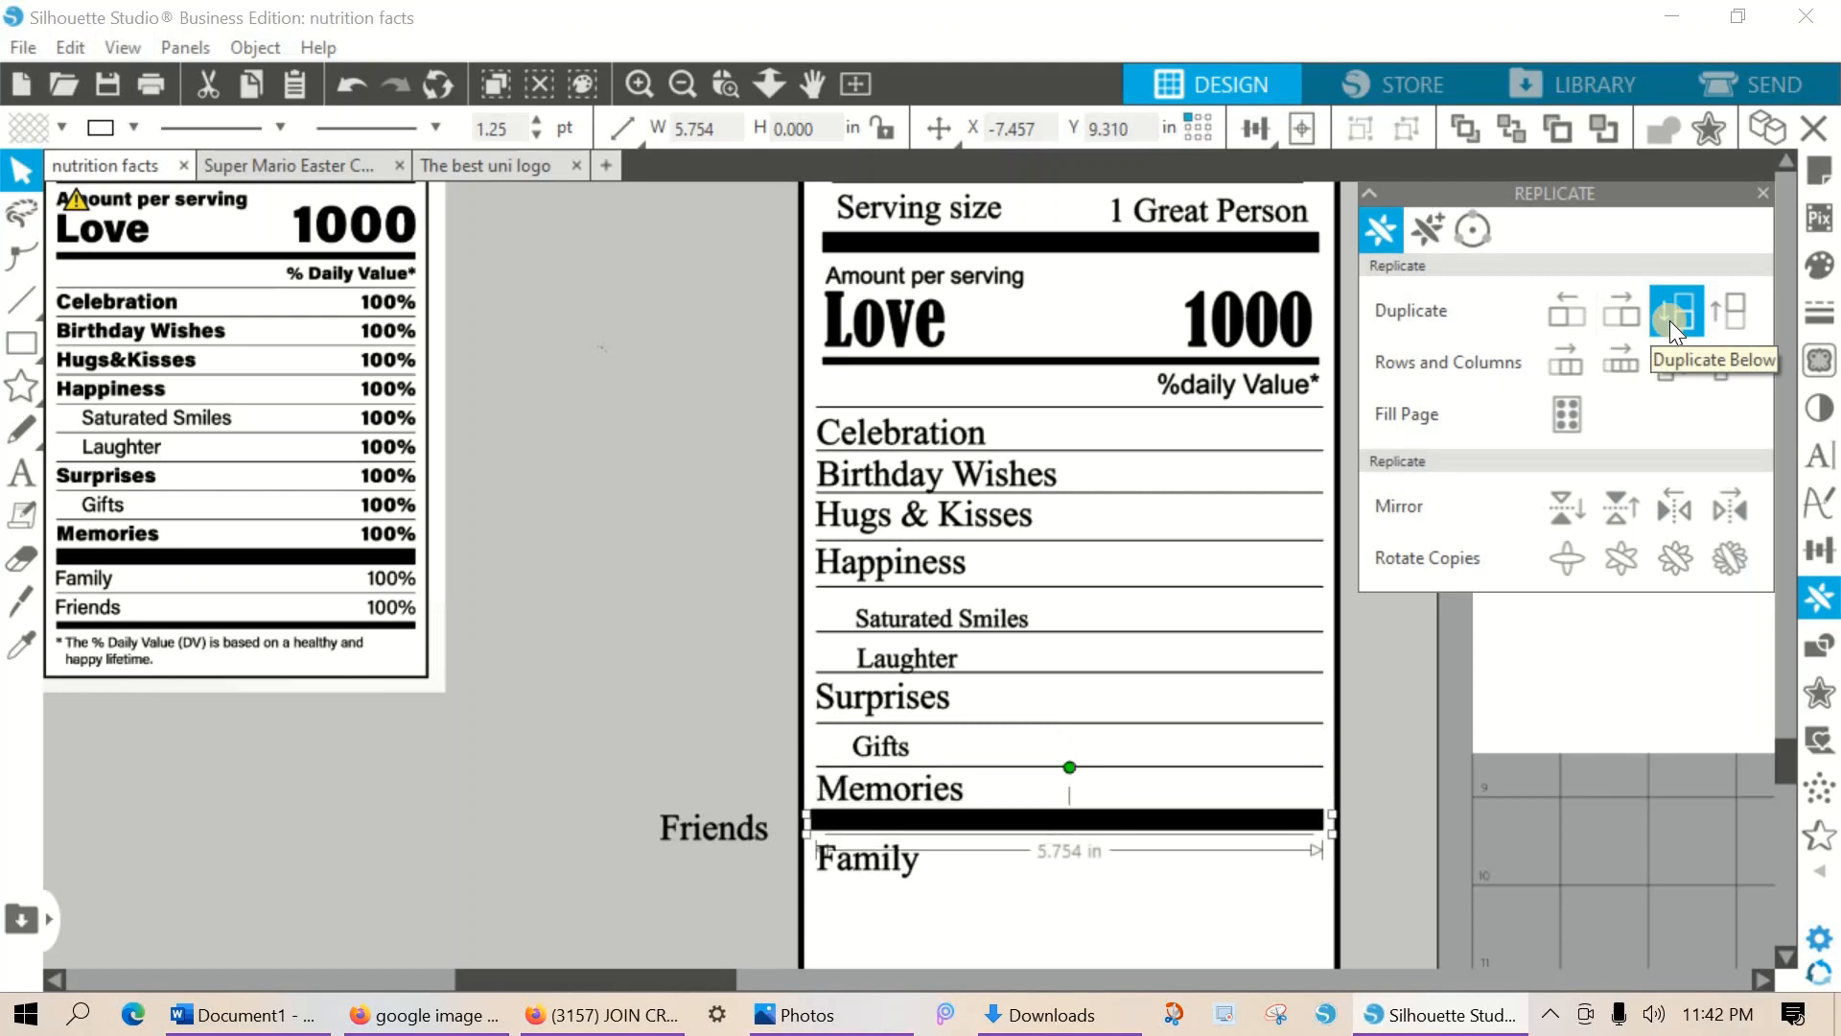
left_click(1671, 321)
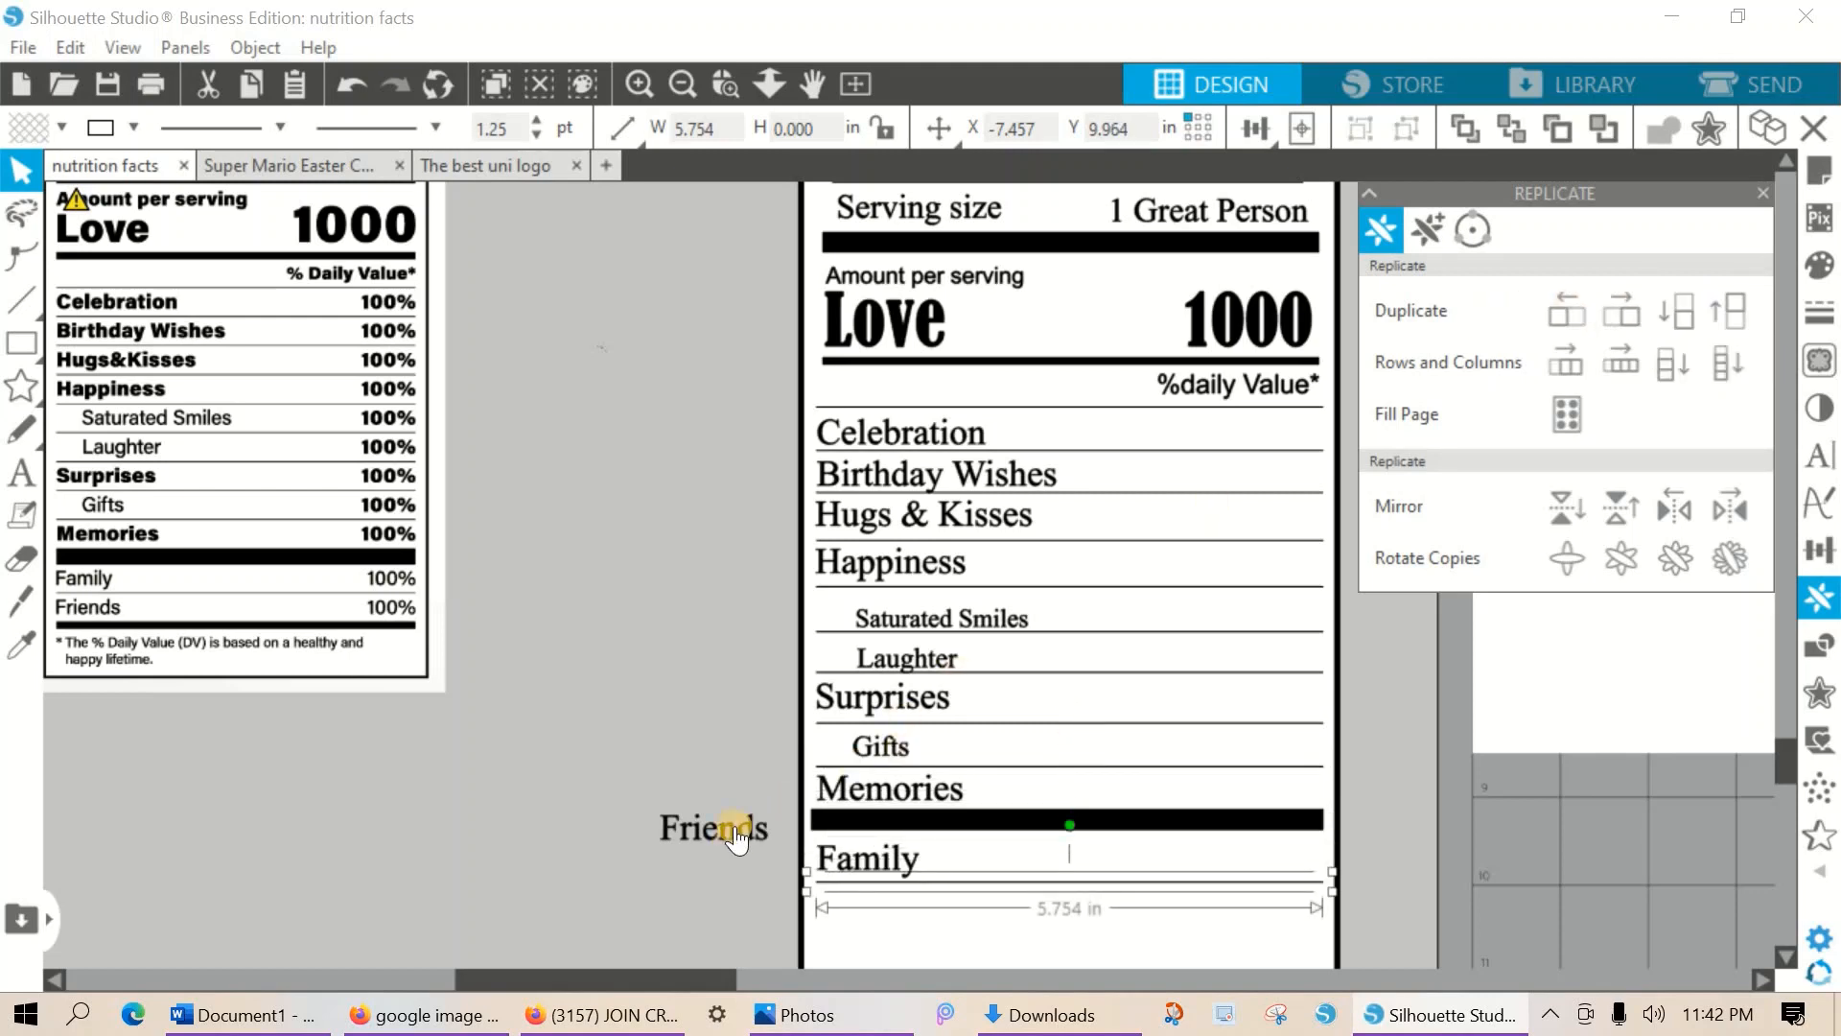
left_click_drag(732, 830, 786, 905)
left_click_drag(880, 1032, 889, 817)
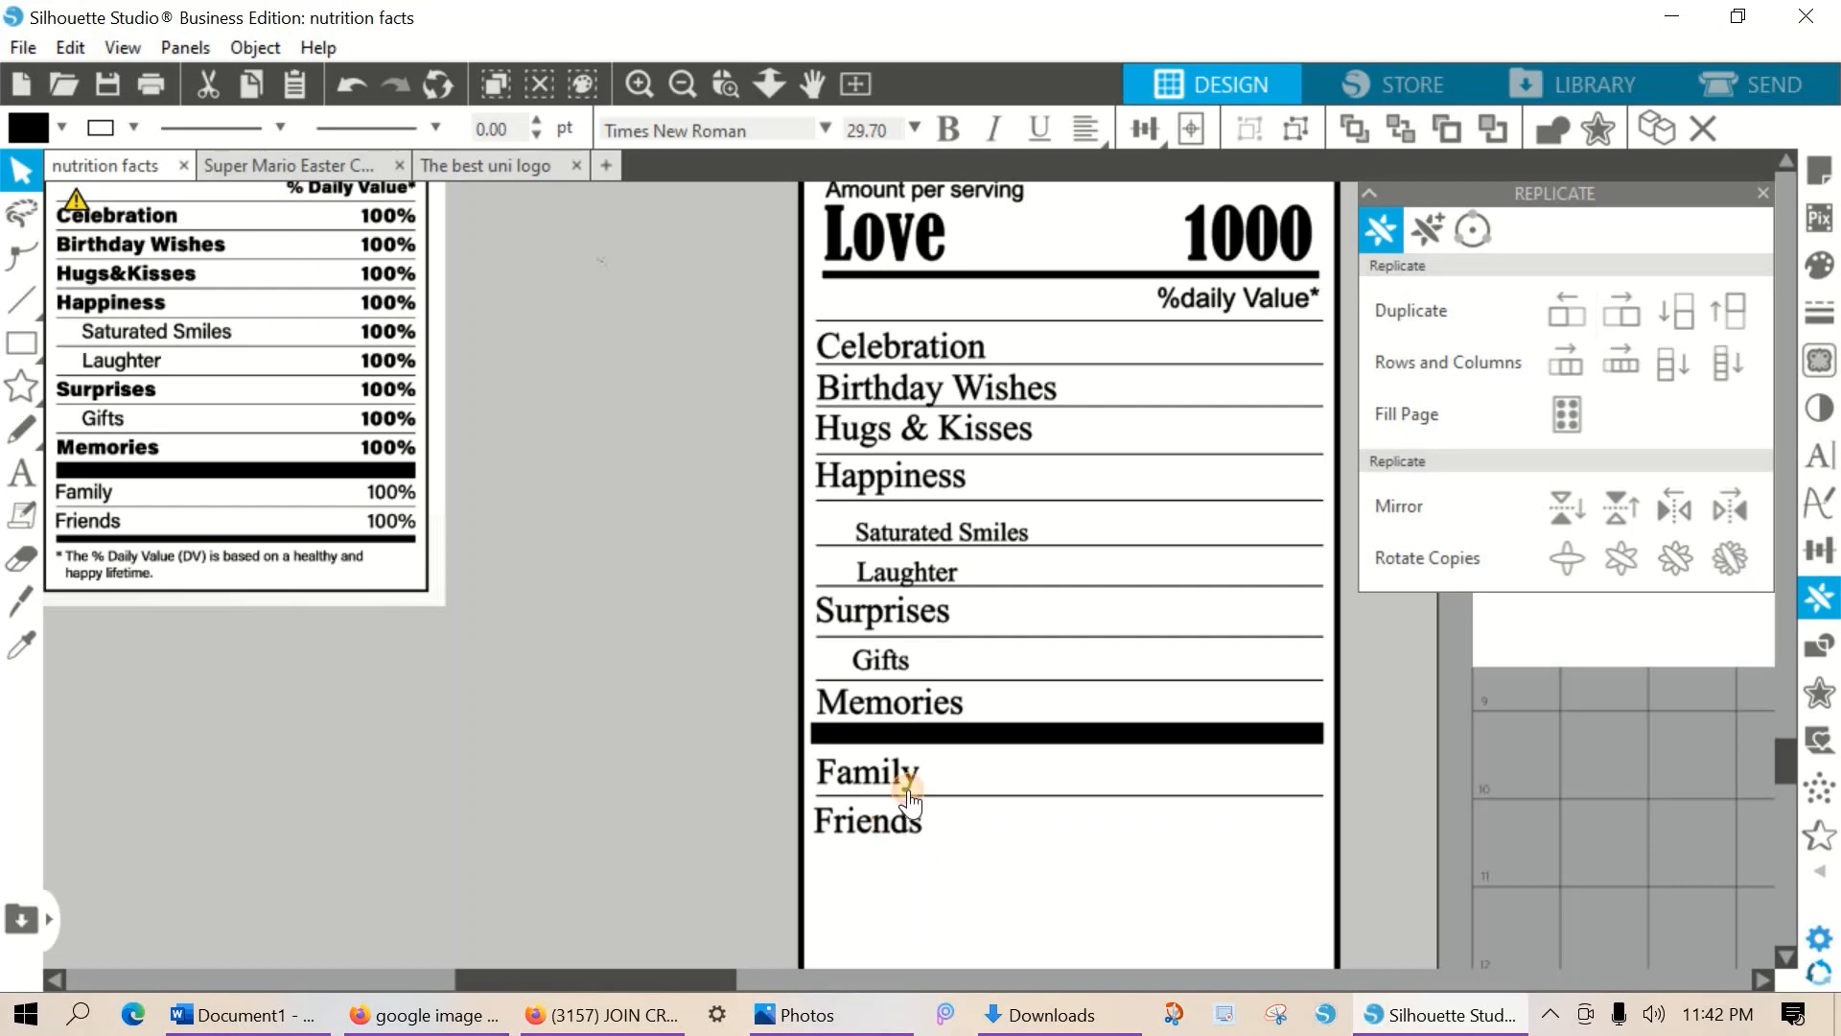
Duplicate the thick bar below "Memories" and move the copy to just beneath "Friends".
left_click(959, 752)
left_click(1009, 735)
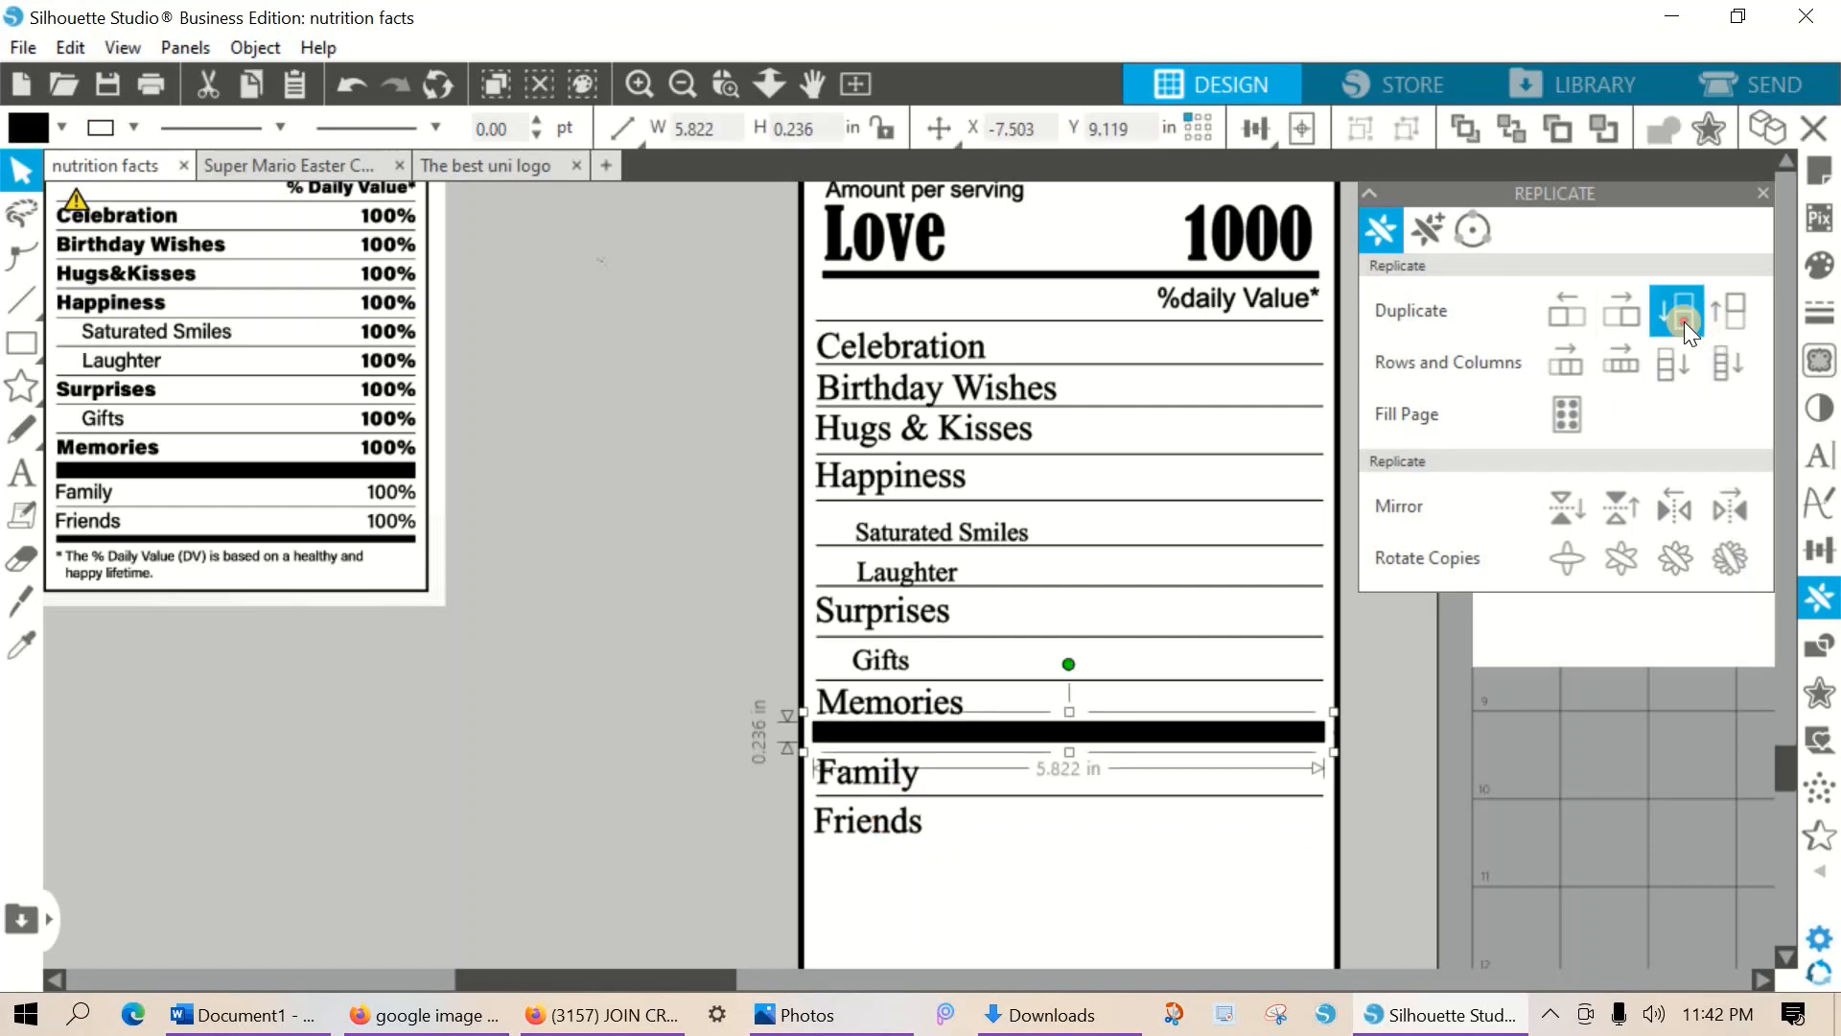
left_click(1684, 320)
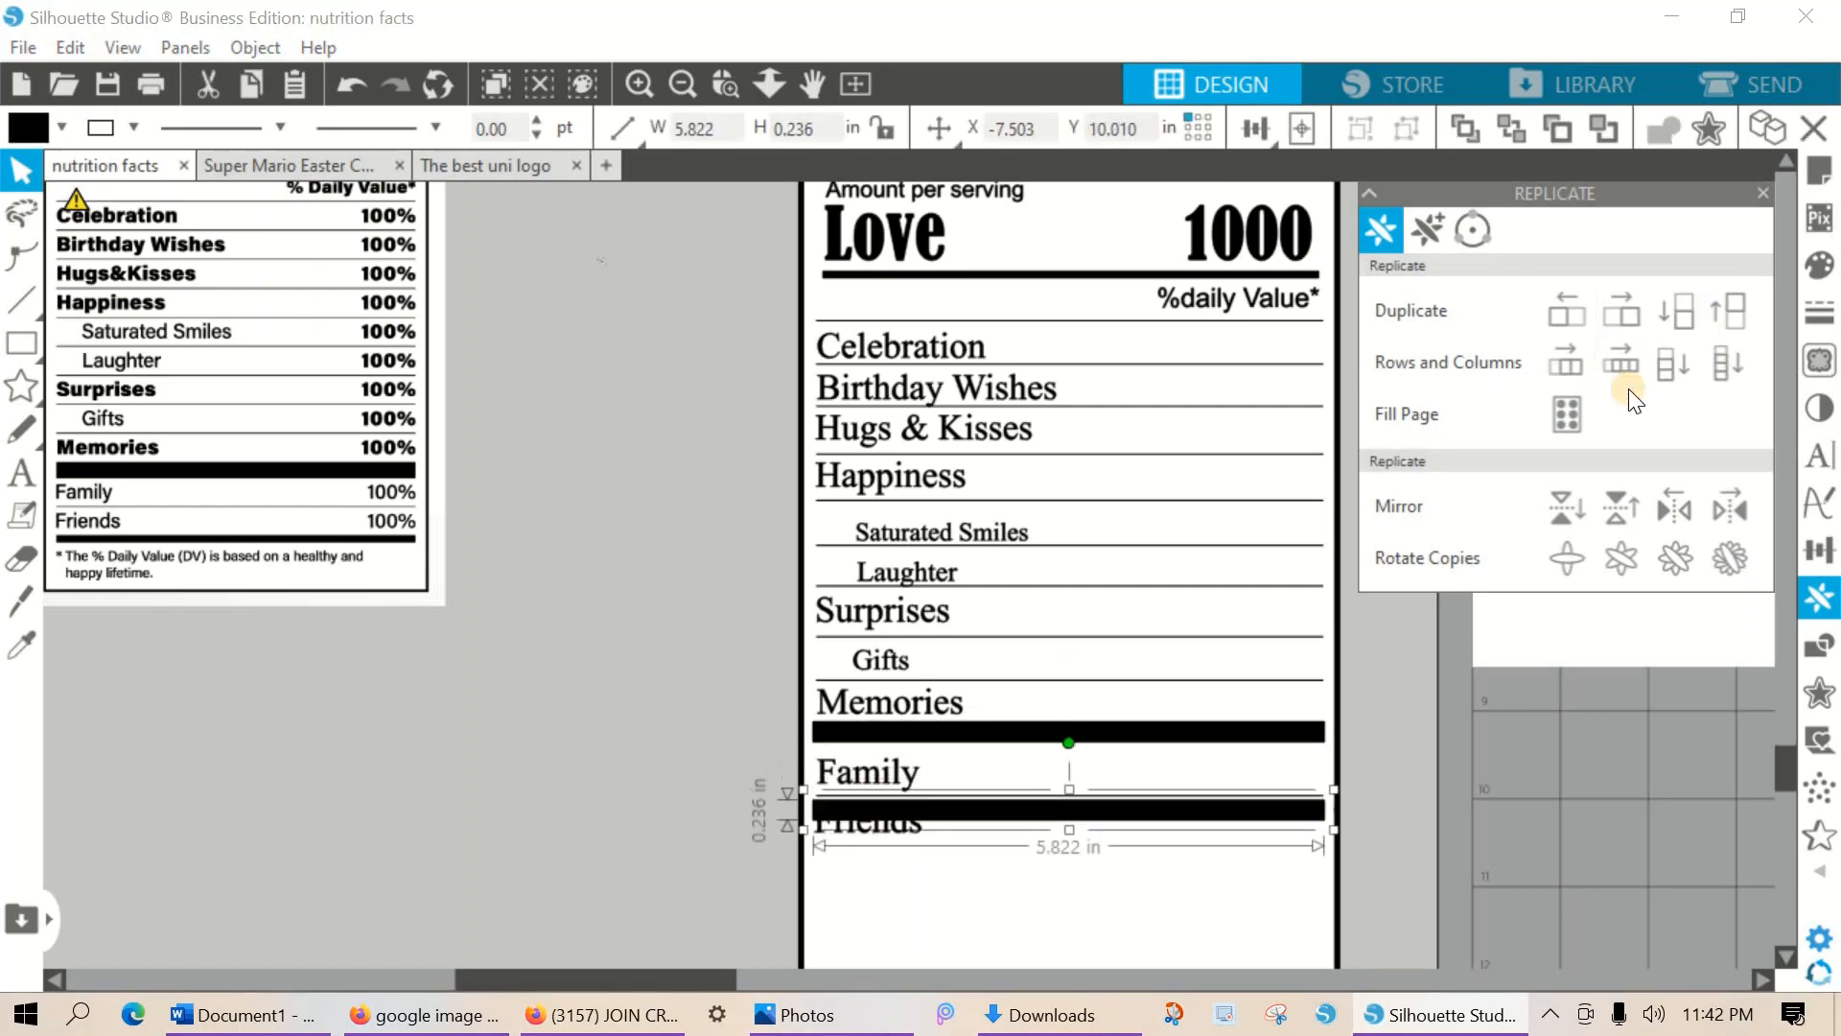
key("Down")
key("Down")
key("Down")
key("Down")
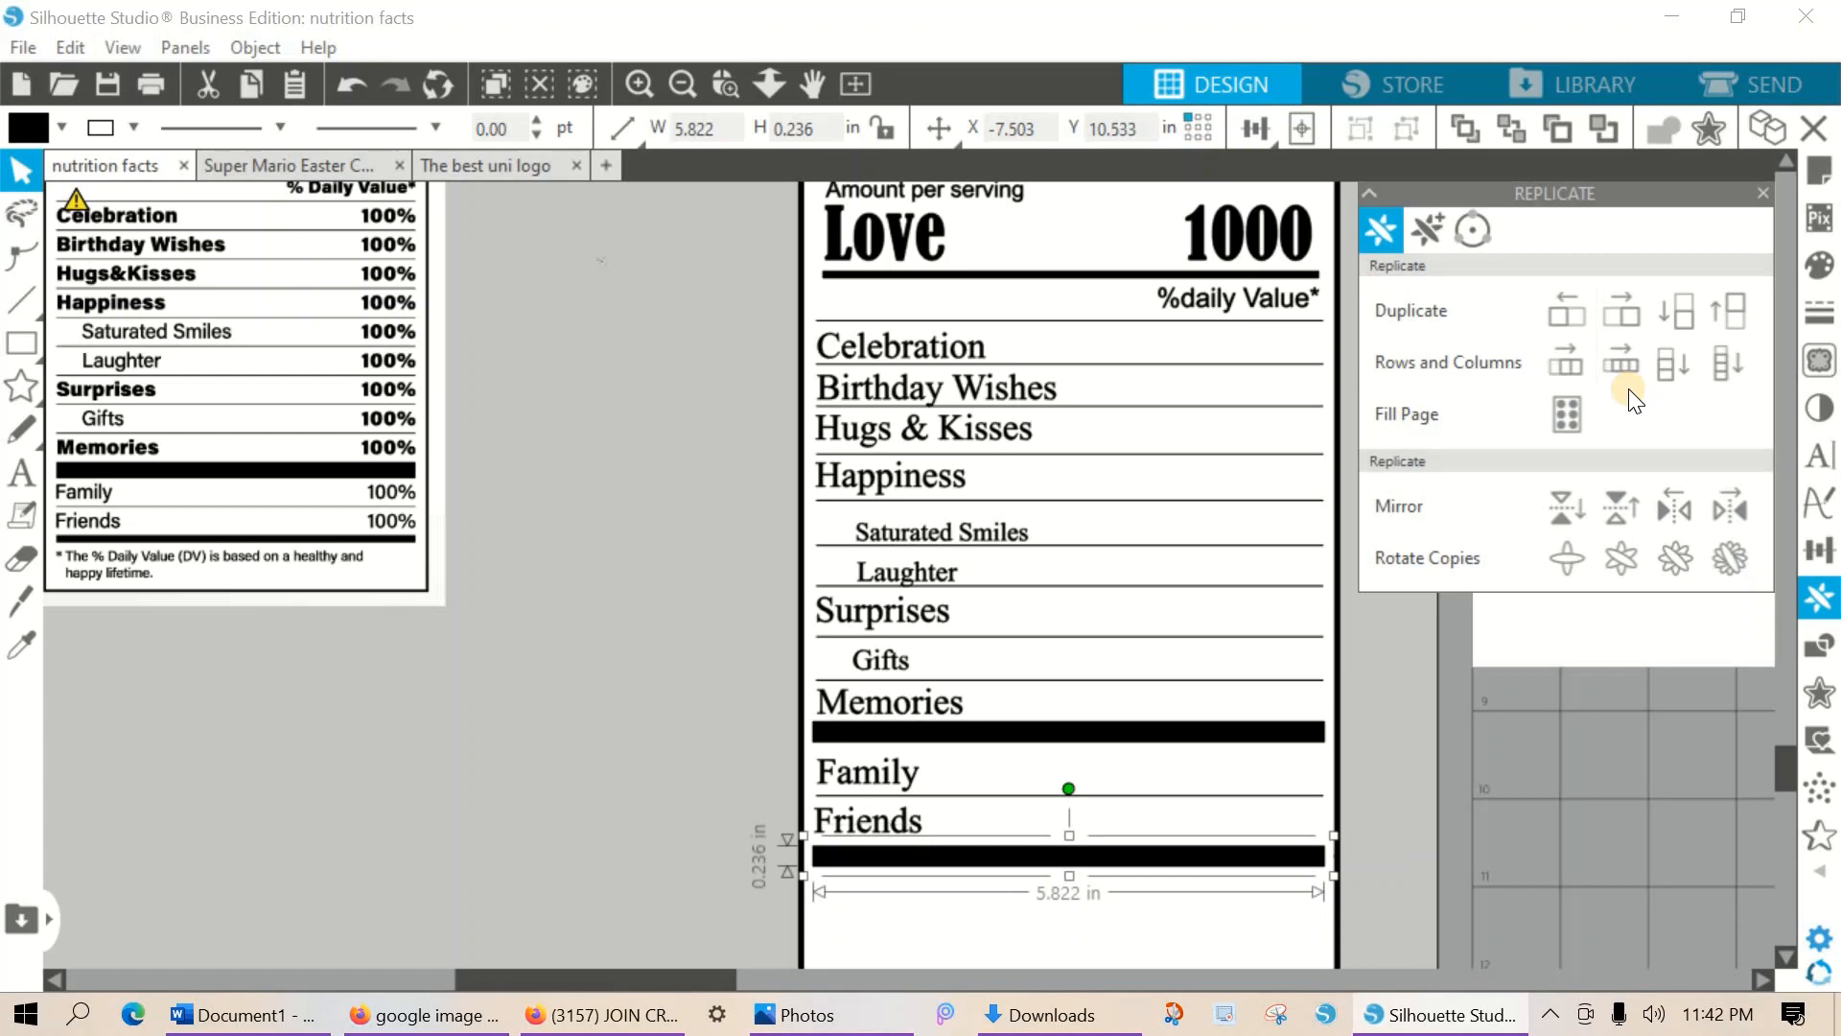
Bring the reference image right beside the label and thin the bar below "Friends" to about 0.09 in high.
left_click_drag(316, 508, 648, 780)
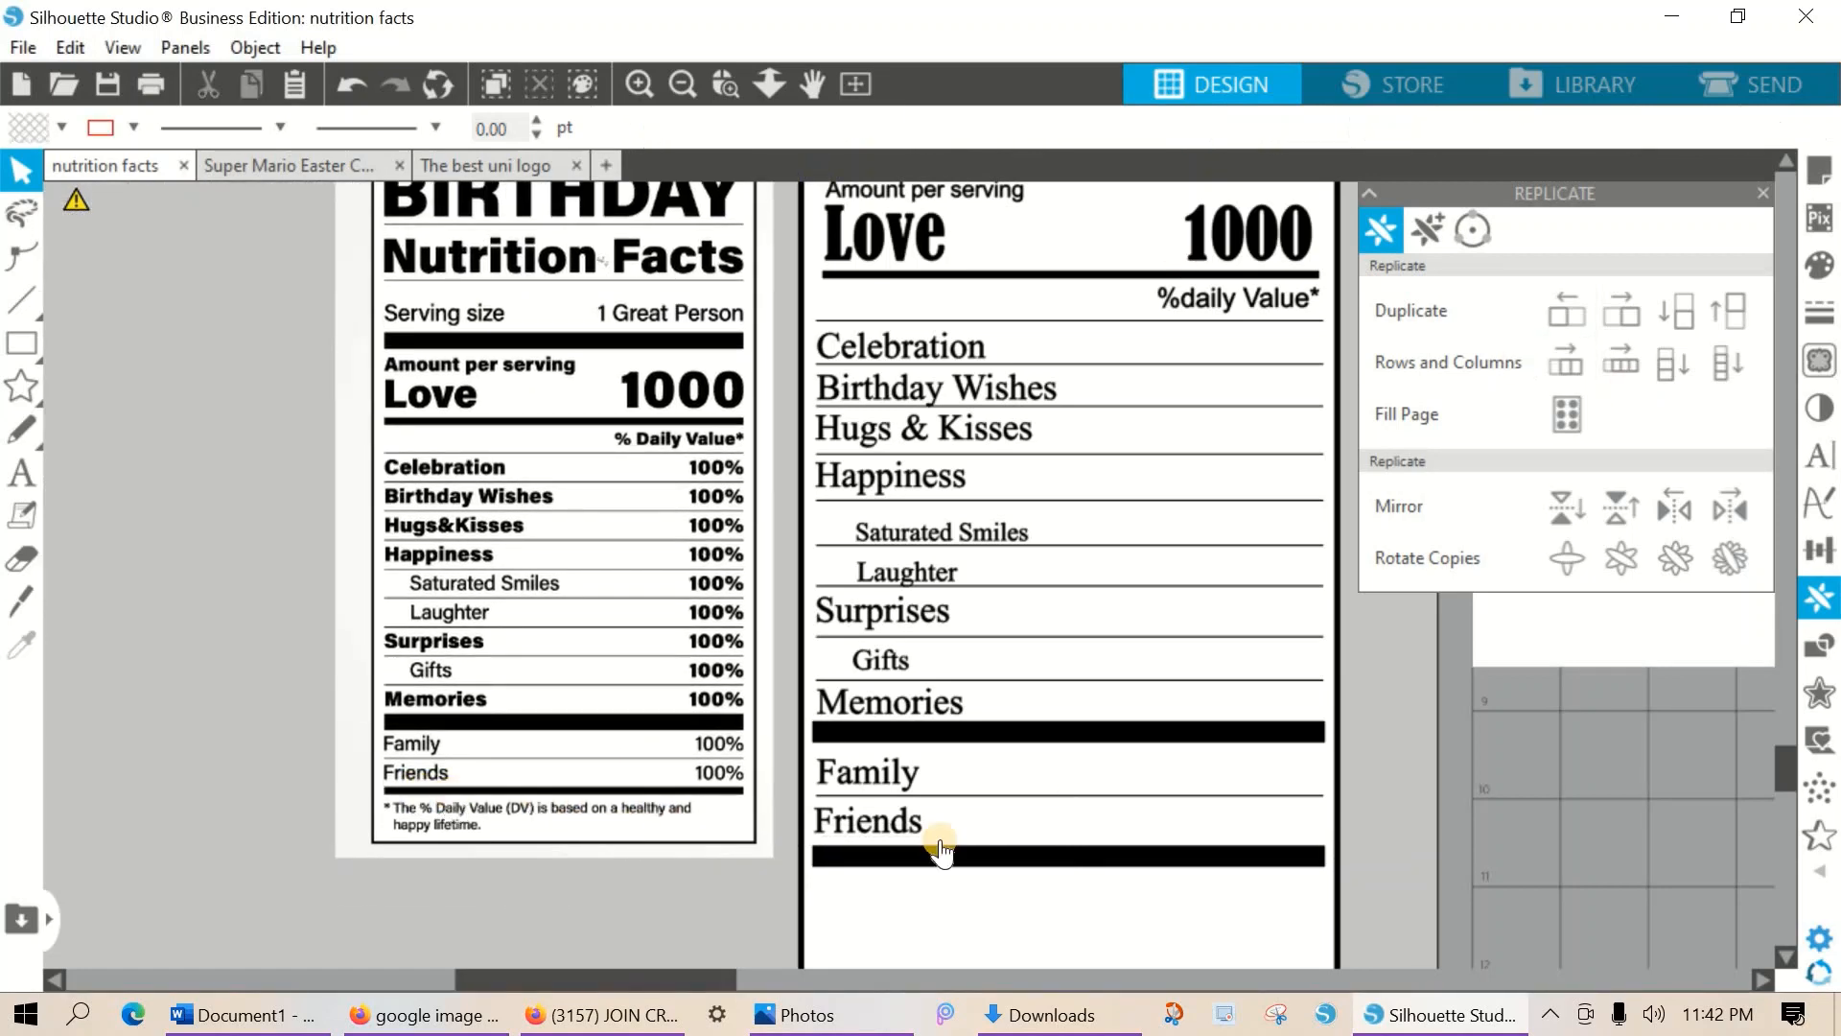
left_click(994, 855)
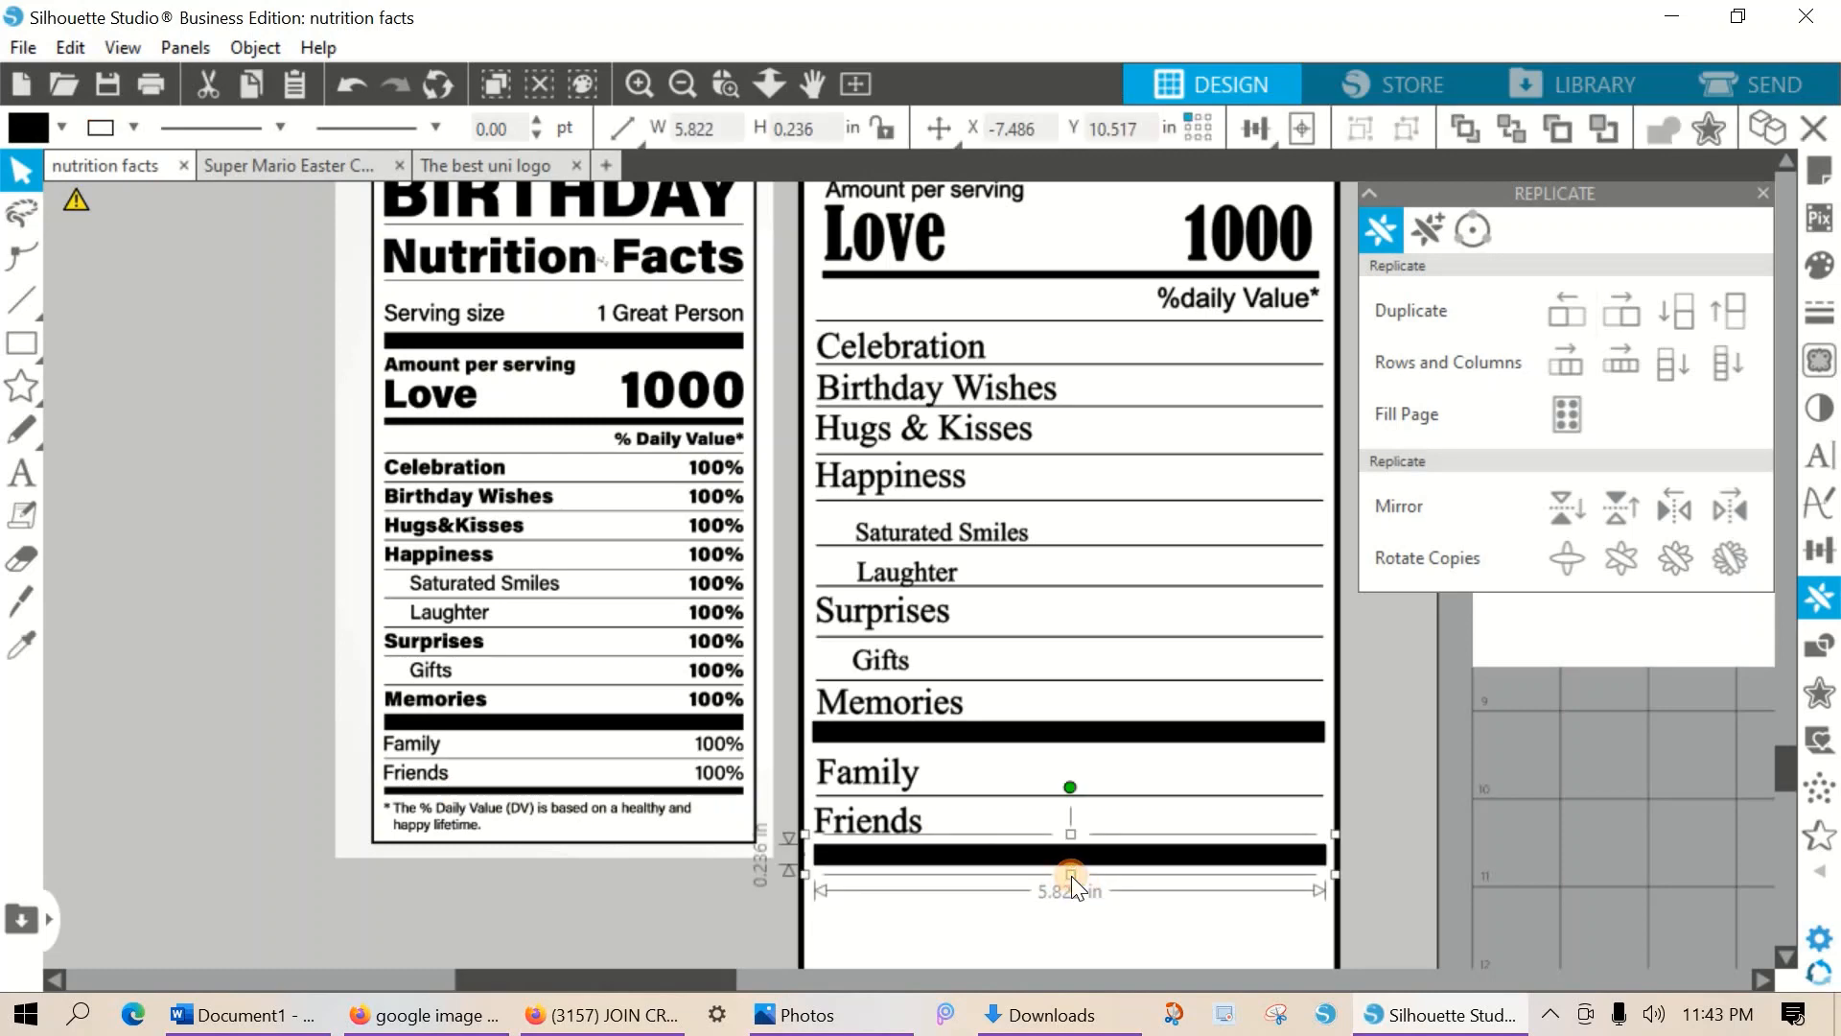
left_click_drag(1072, 876, 1073, 863)
Enlarge the reference image proportionally to about 7.9 in wide to make its footnote readable.
left_click(457, 830)
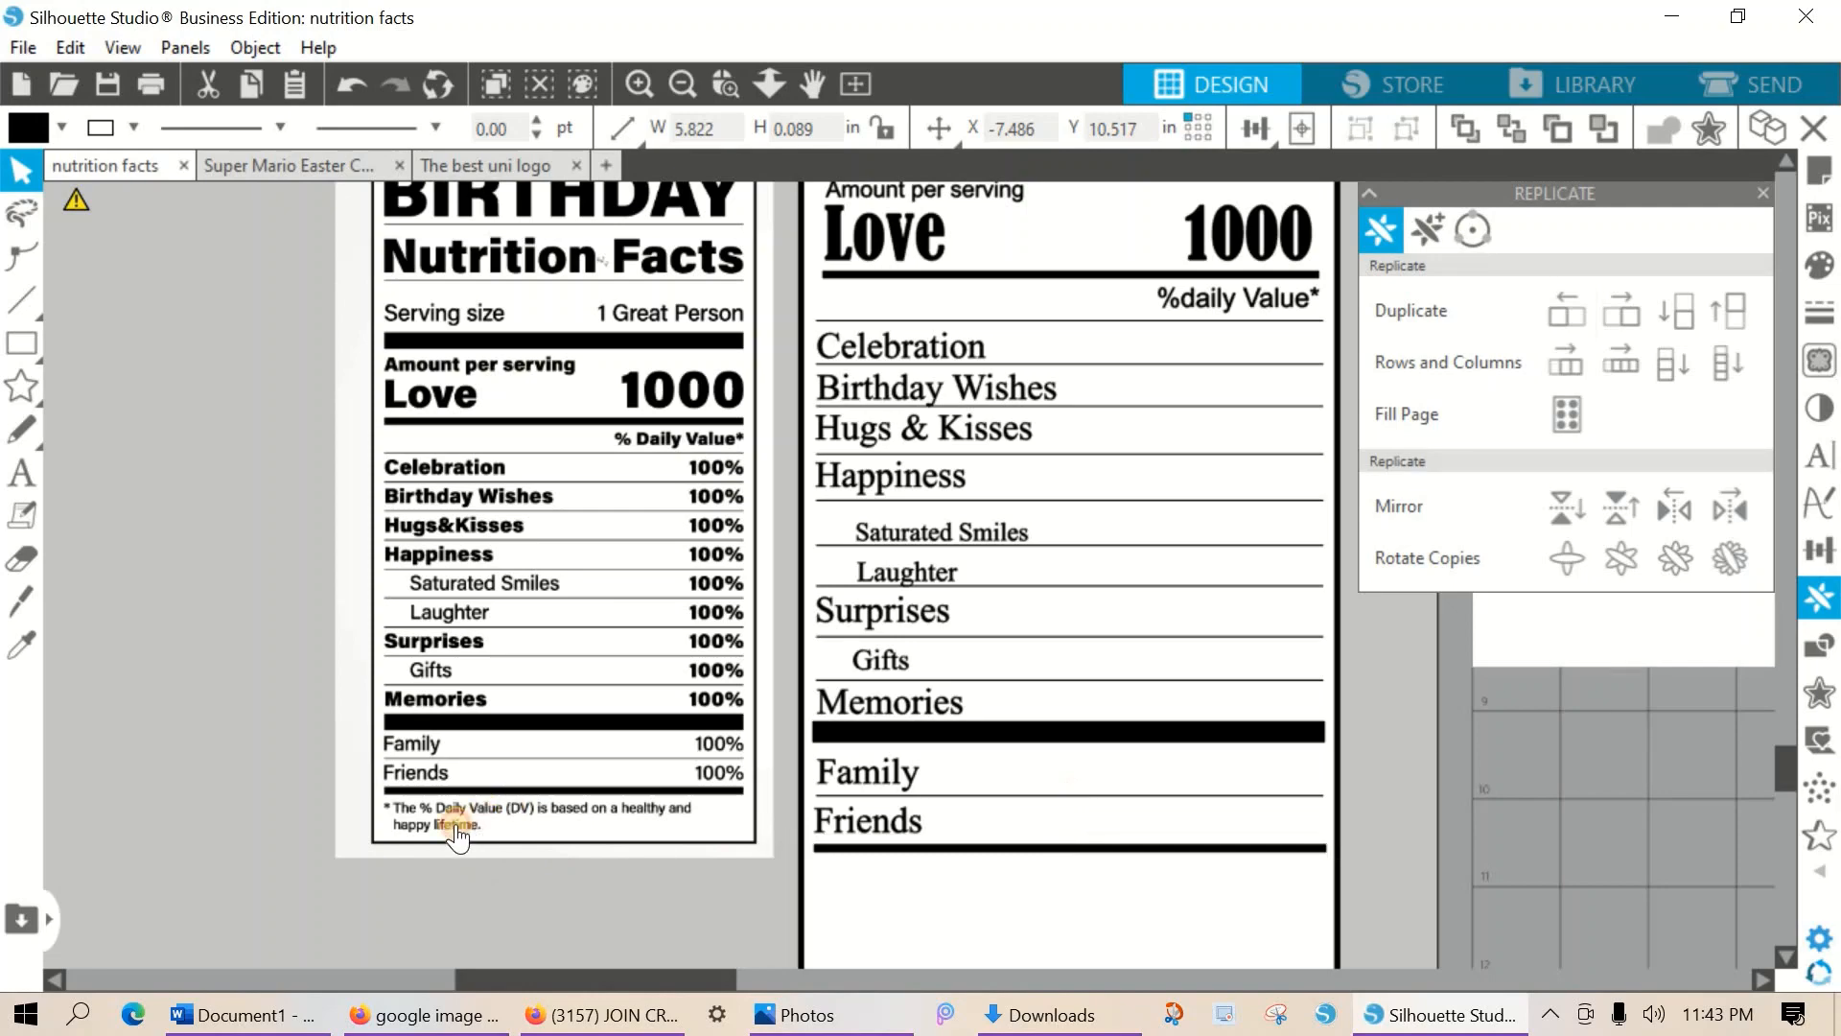
left_click_drag(329, 857, 200, 974)
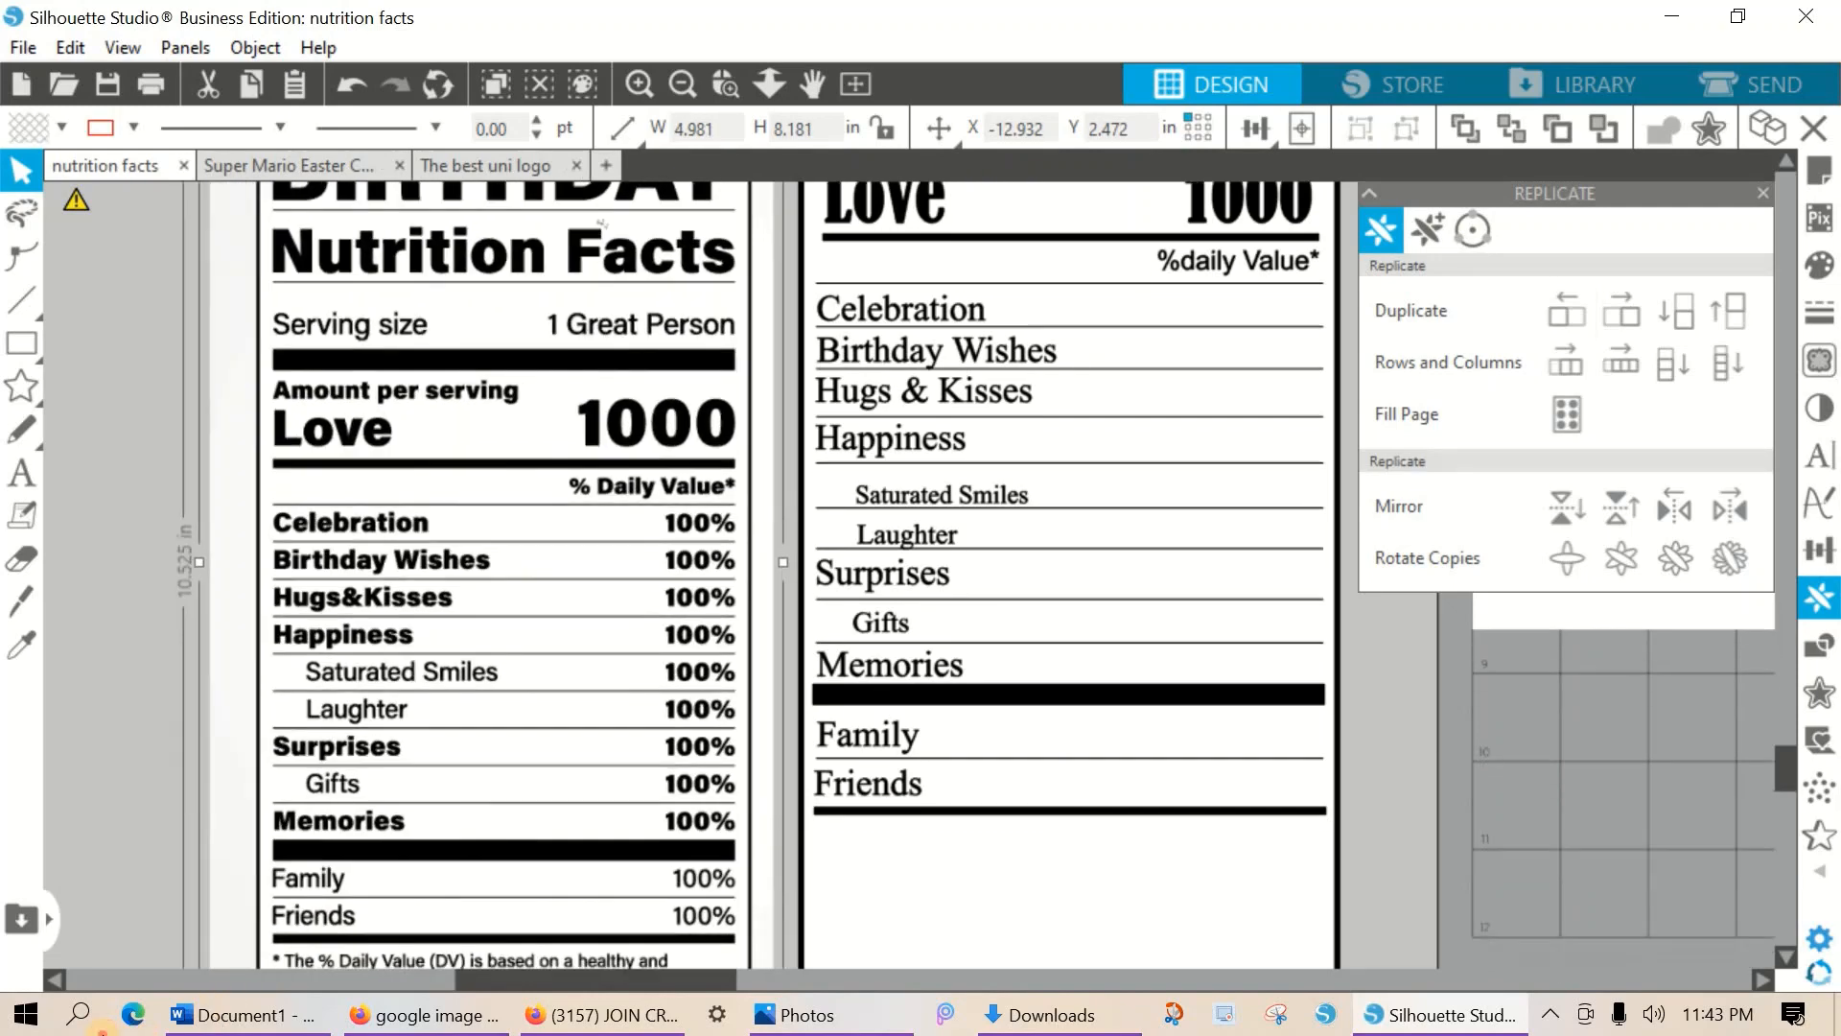
left_click_drag(103, 1033, 67, 1012)
left_click_drag(465, 855, 413, 389)
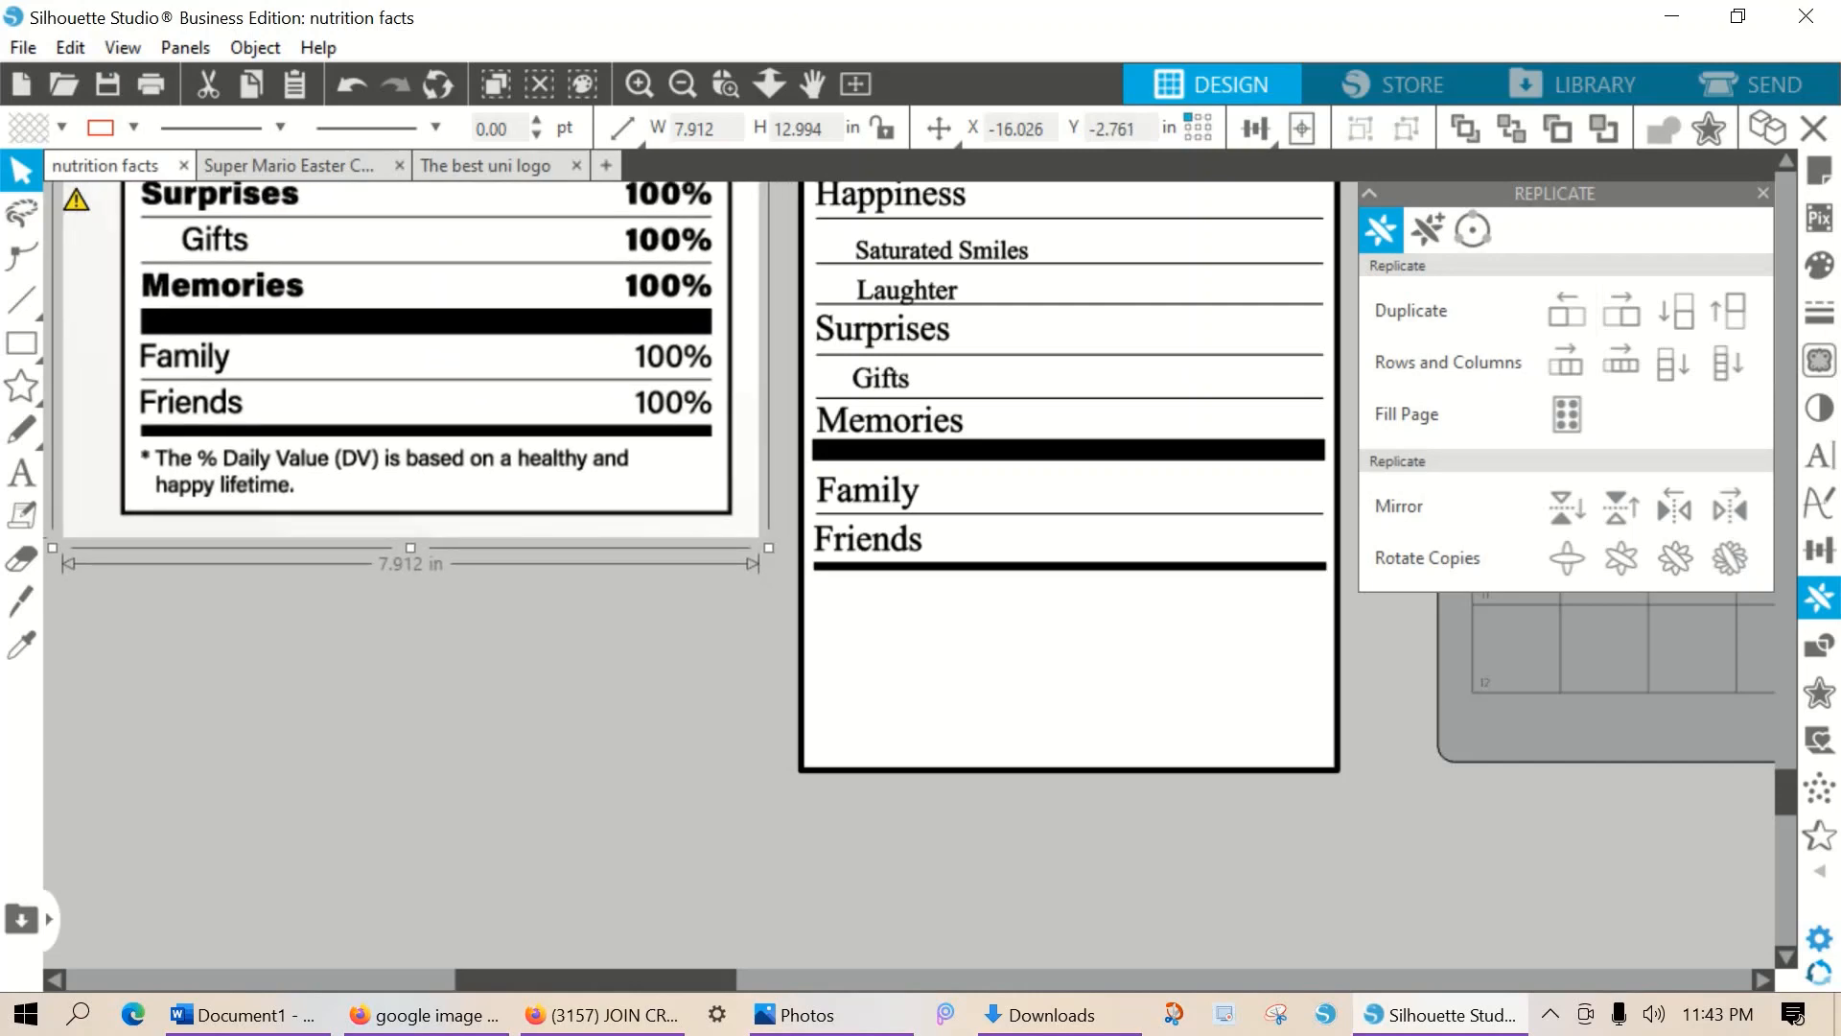
Start a text object in the empty area below the reference image with the footnote's opening "* The %".
left_click(21, 472)
left_click(165, 810)
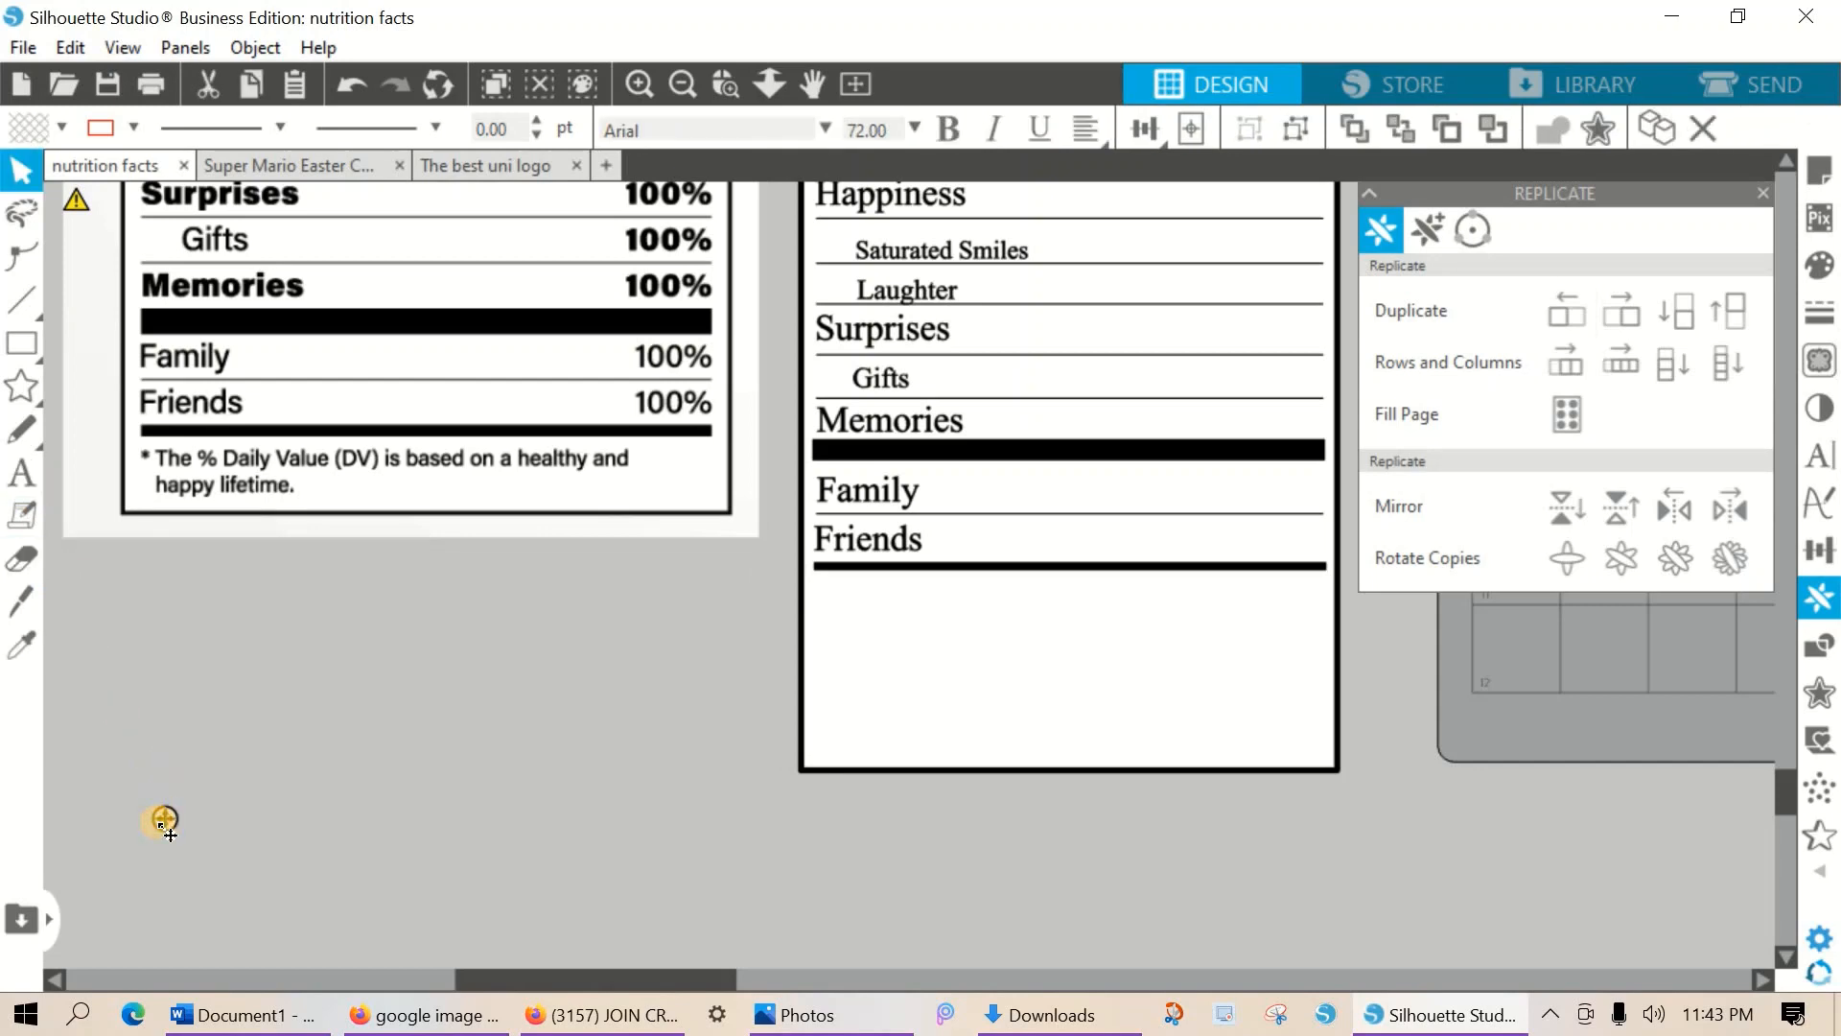
type("* the")
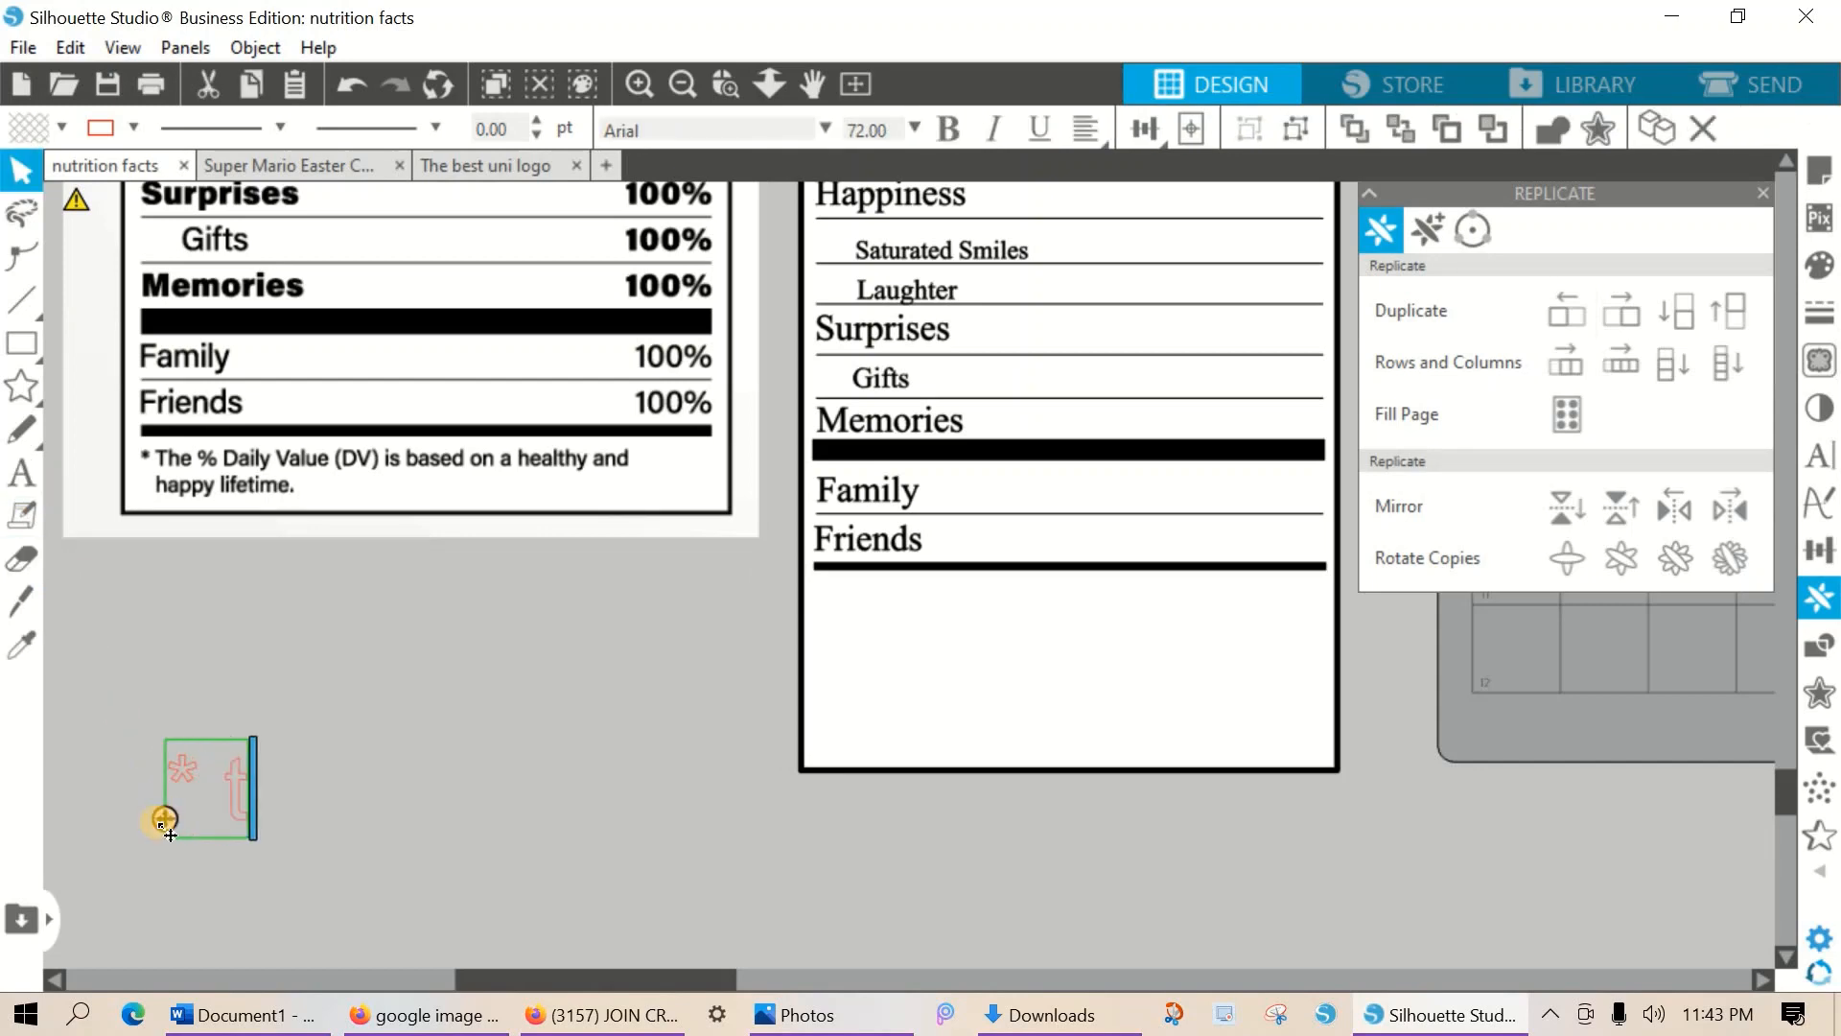
key("BackSpace")
key("BackSpace")
key("BackSpace")
type("T")
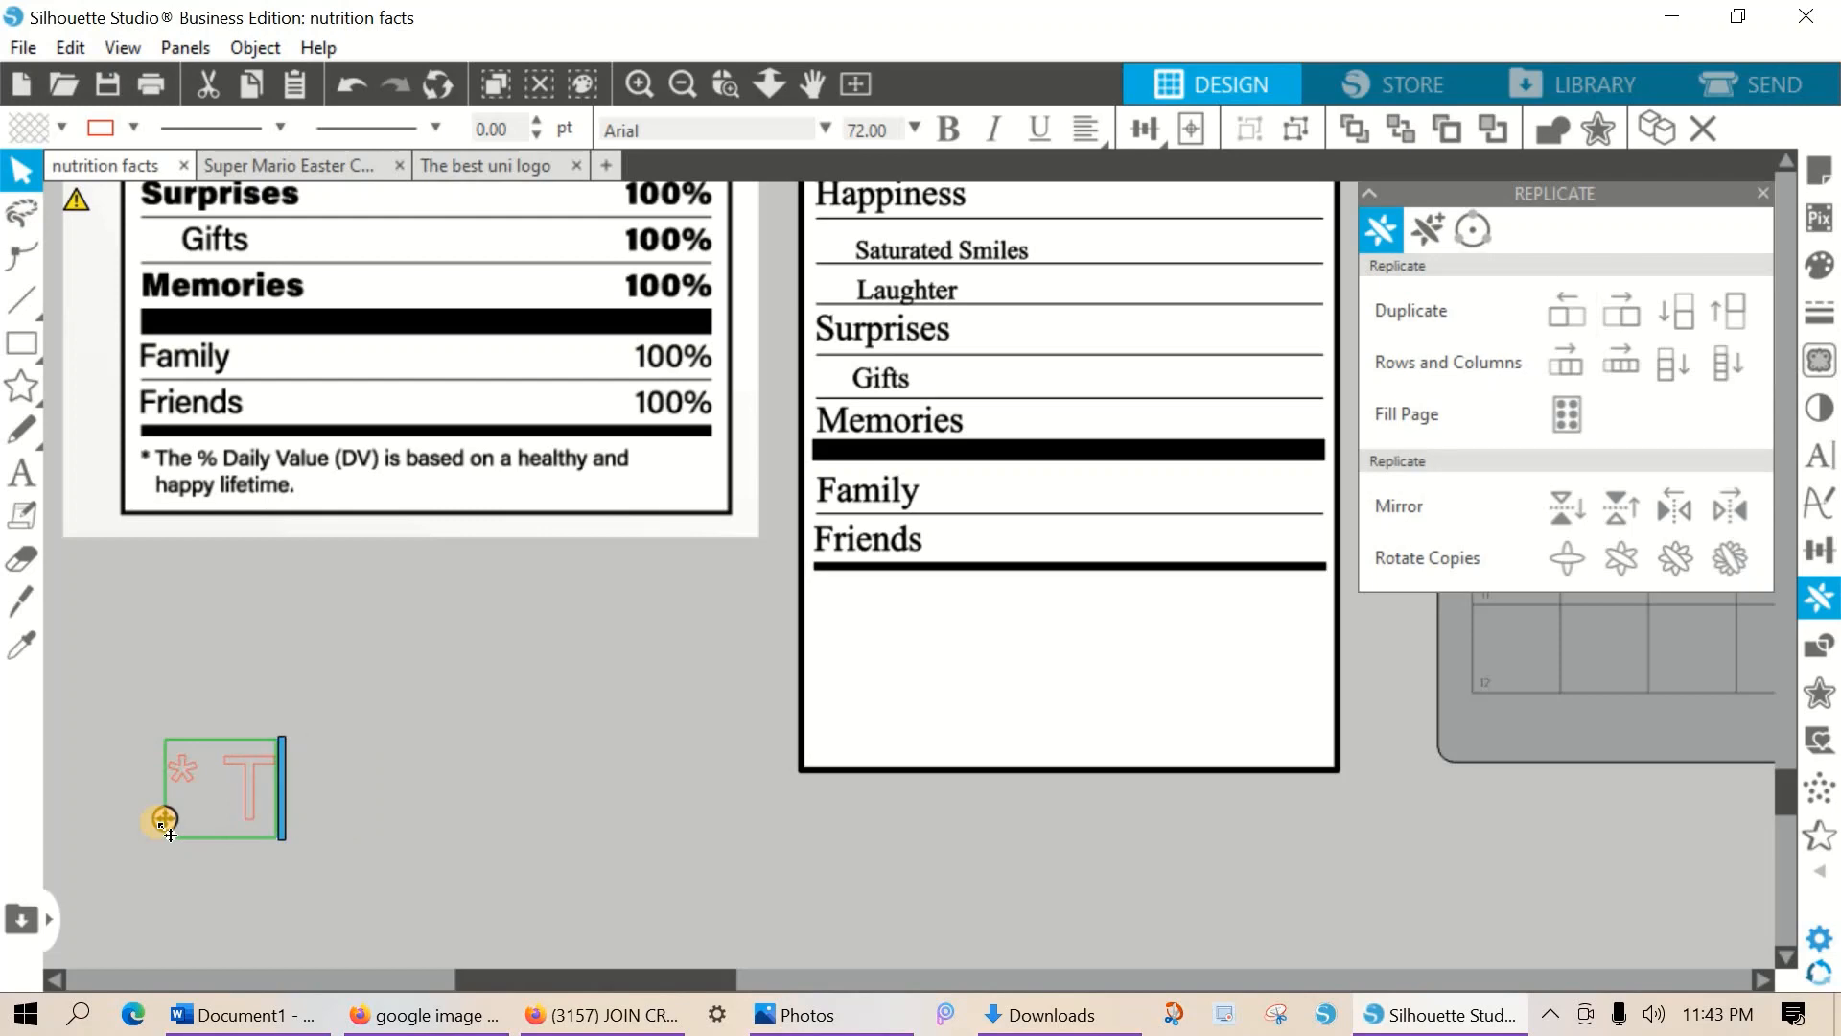
type("he")
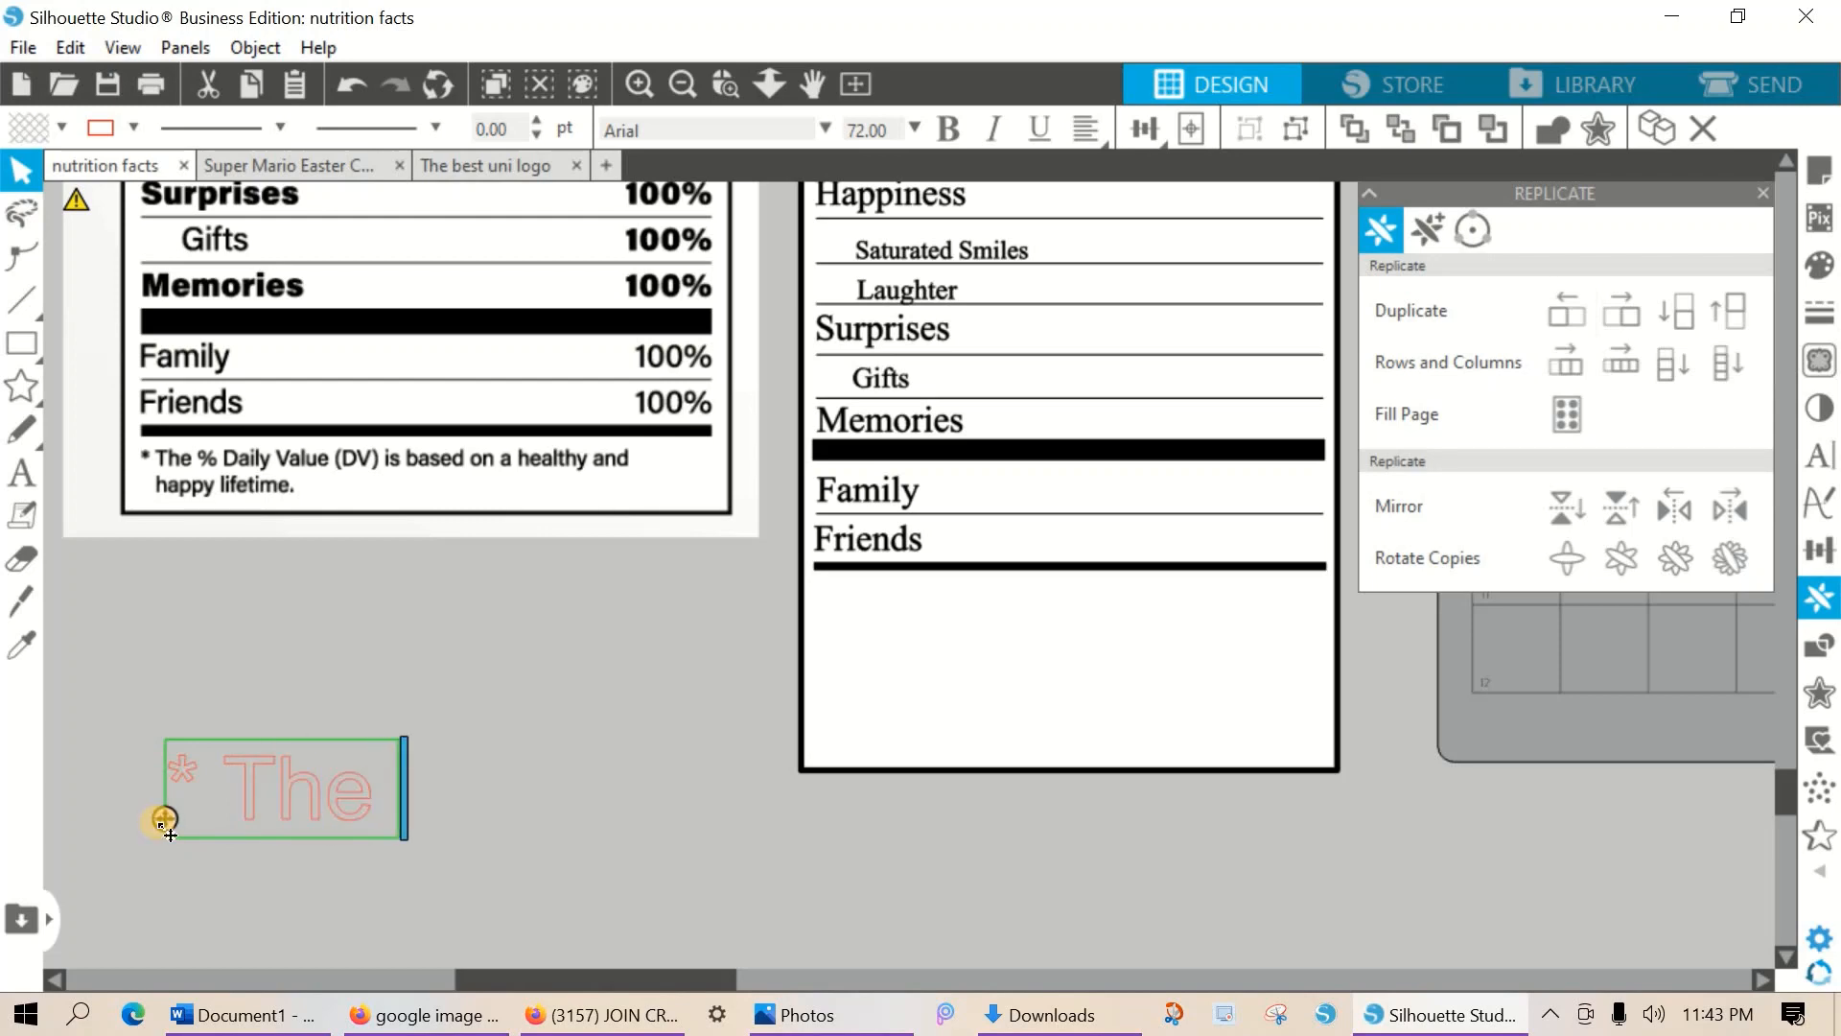
type(" % ")
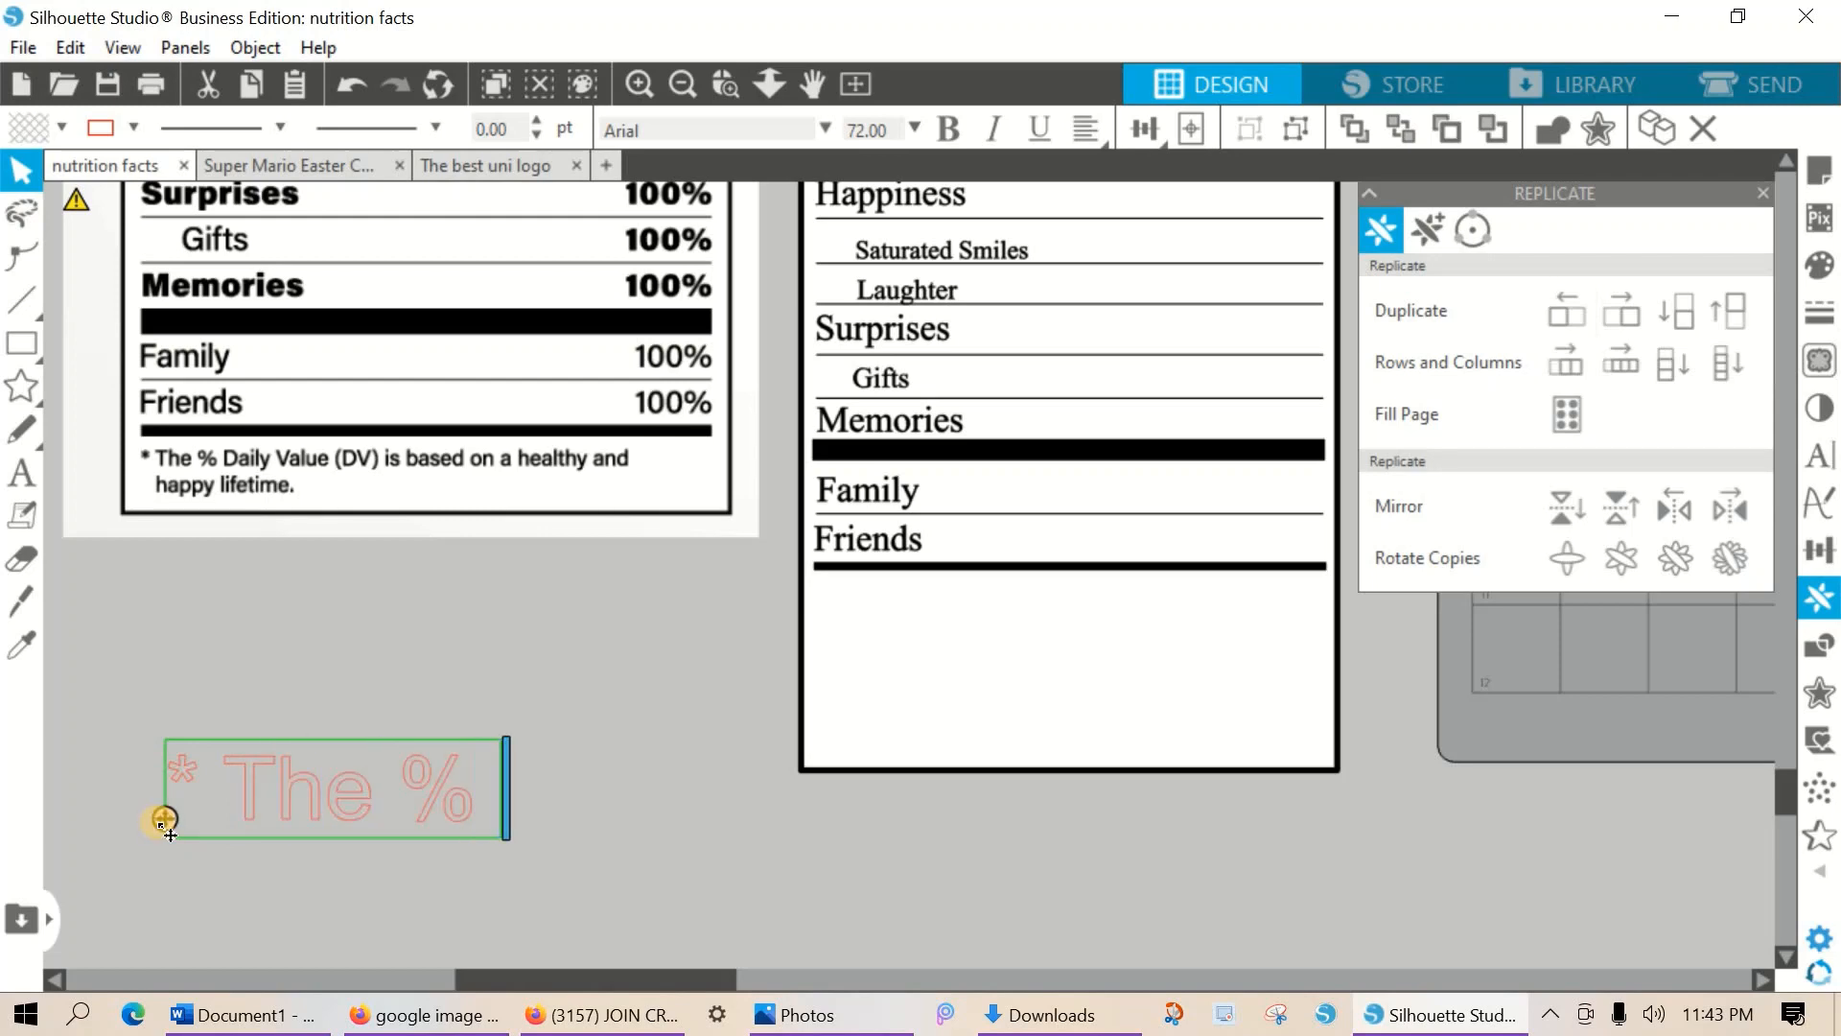
Continue the footnote with "Daily Value (DV) is based on a healthy" and widen its text box.
type("Dailey")
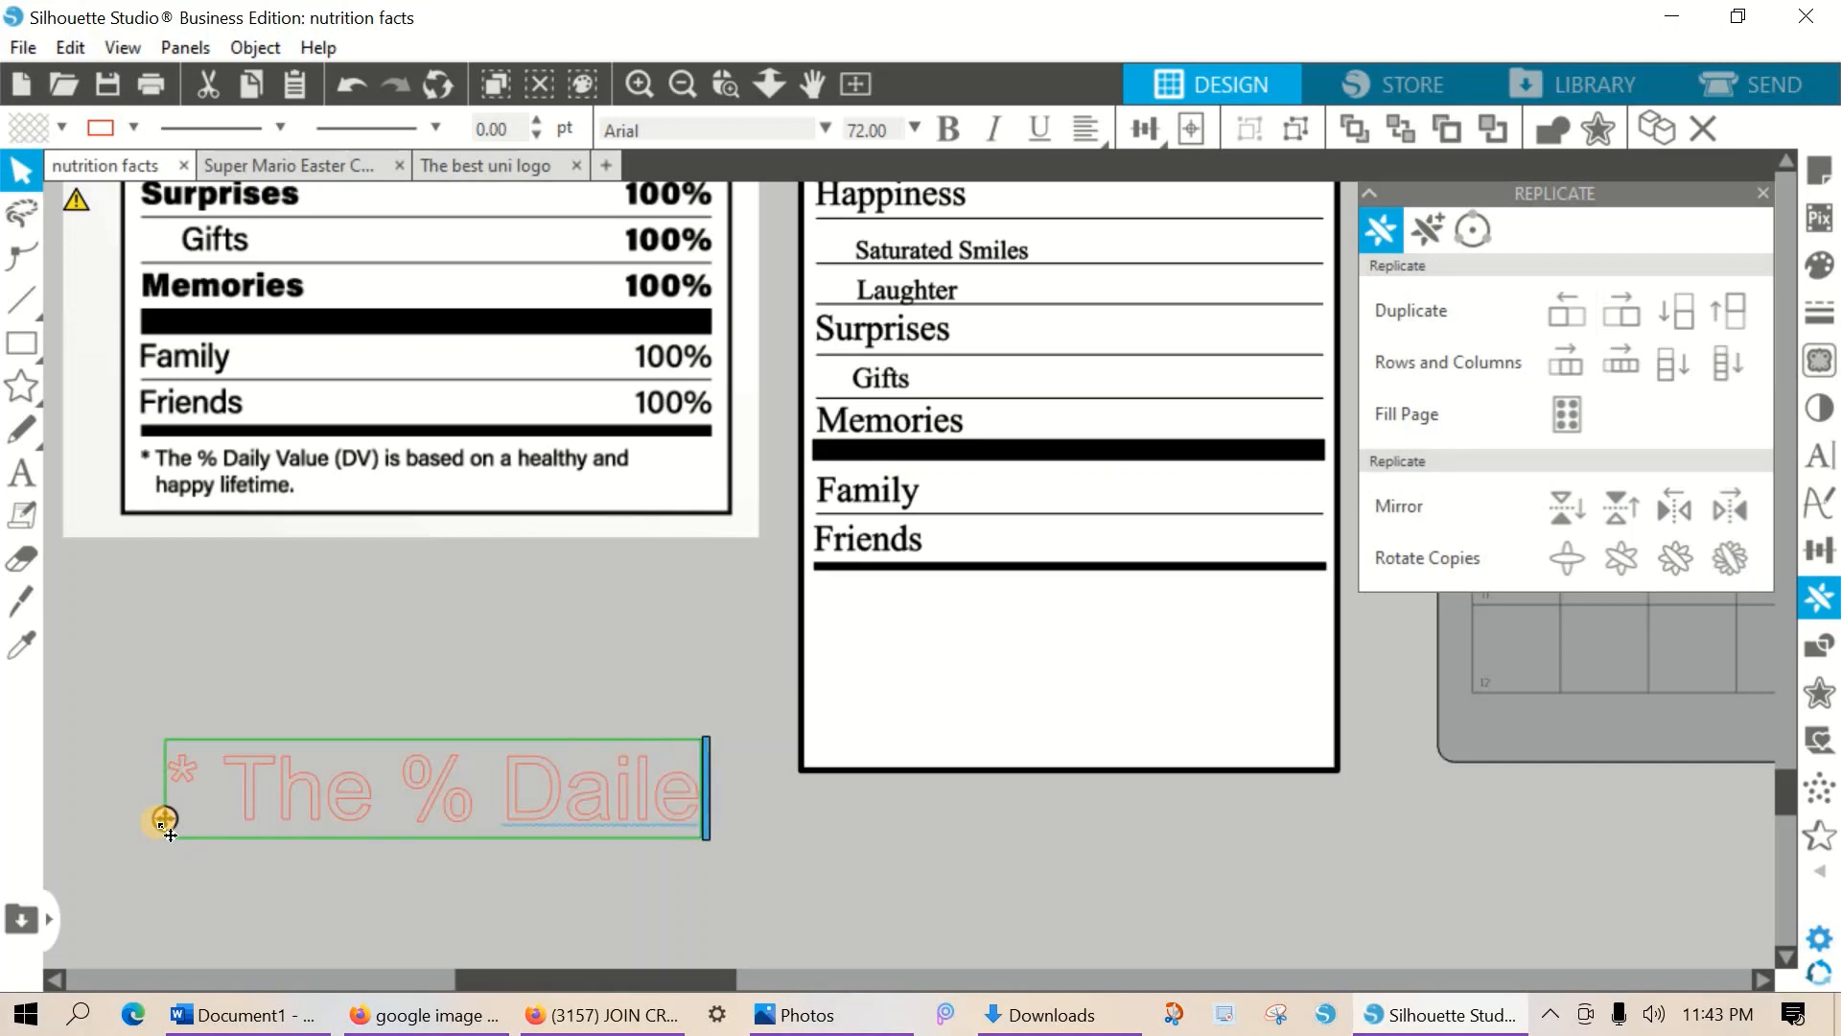
key("BackSpace")
key("BackSpace")
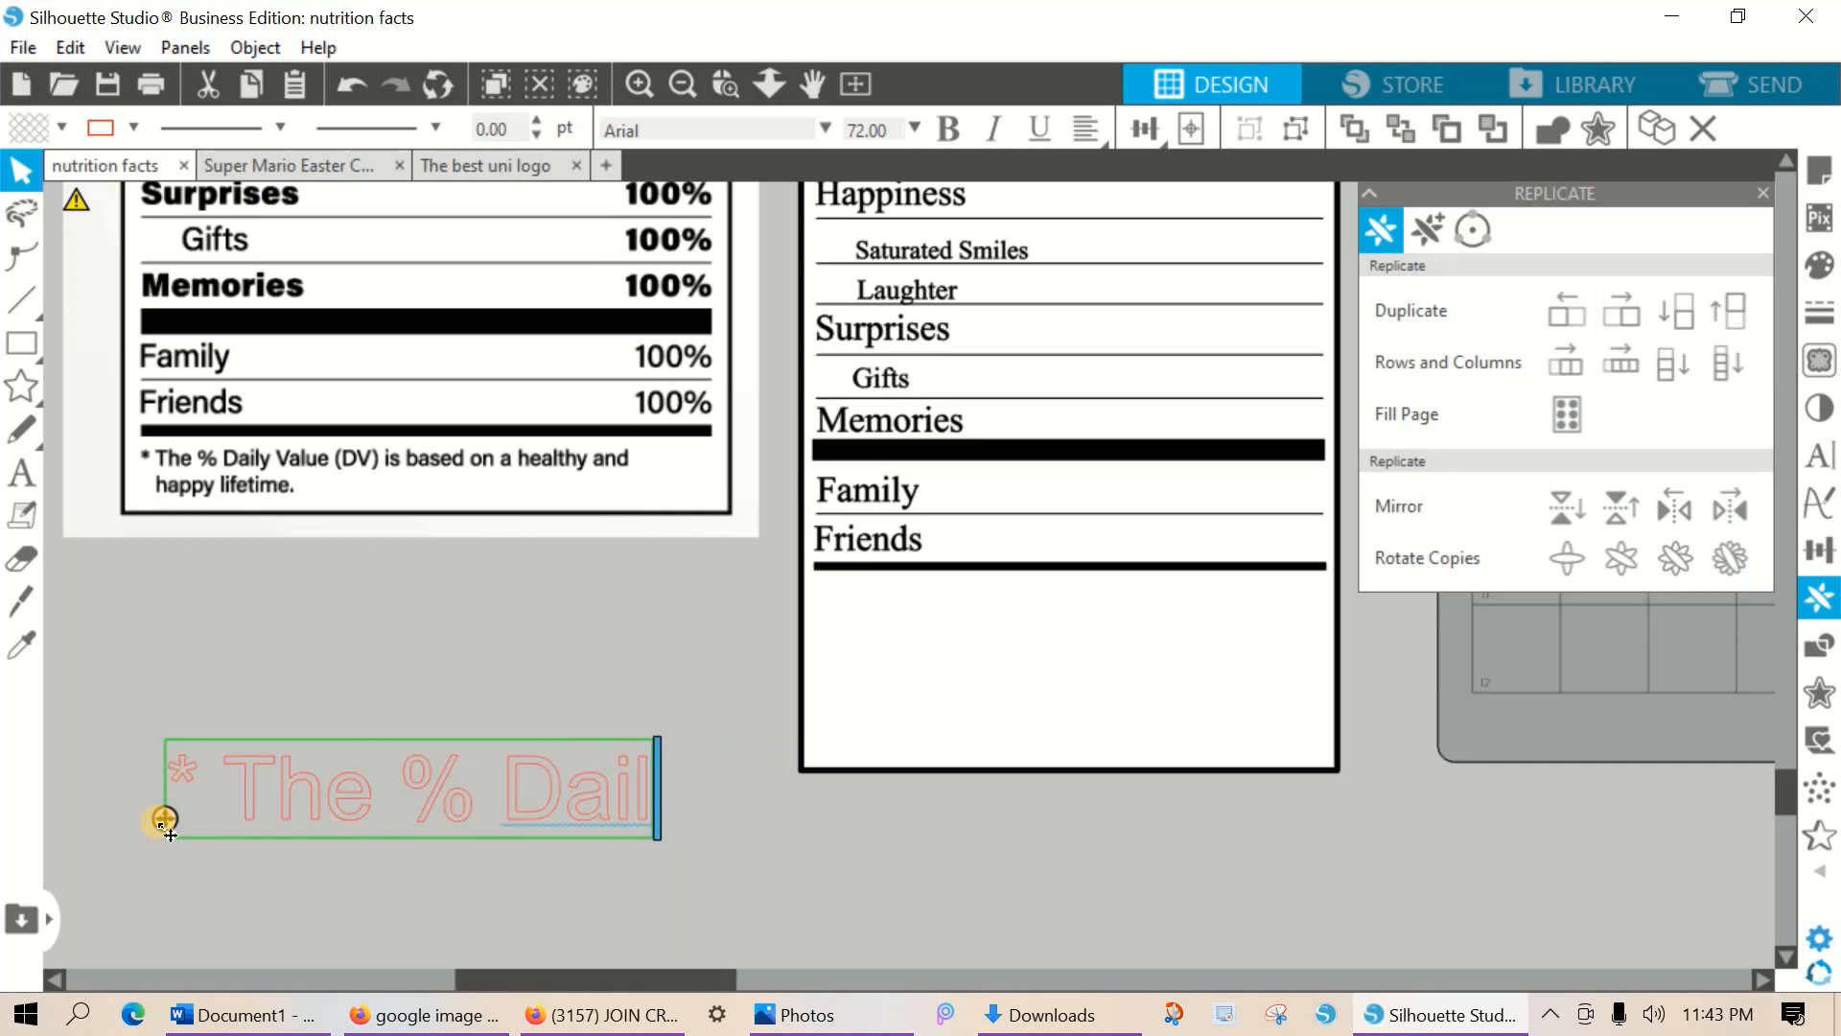
type("y Valu")
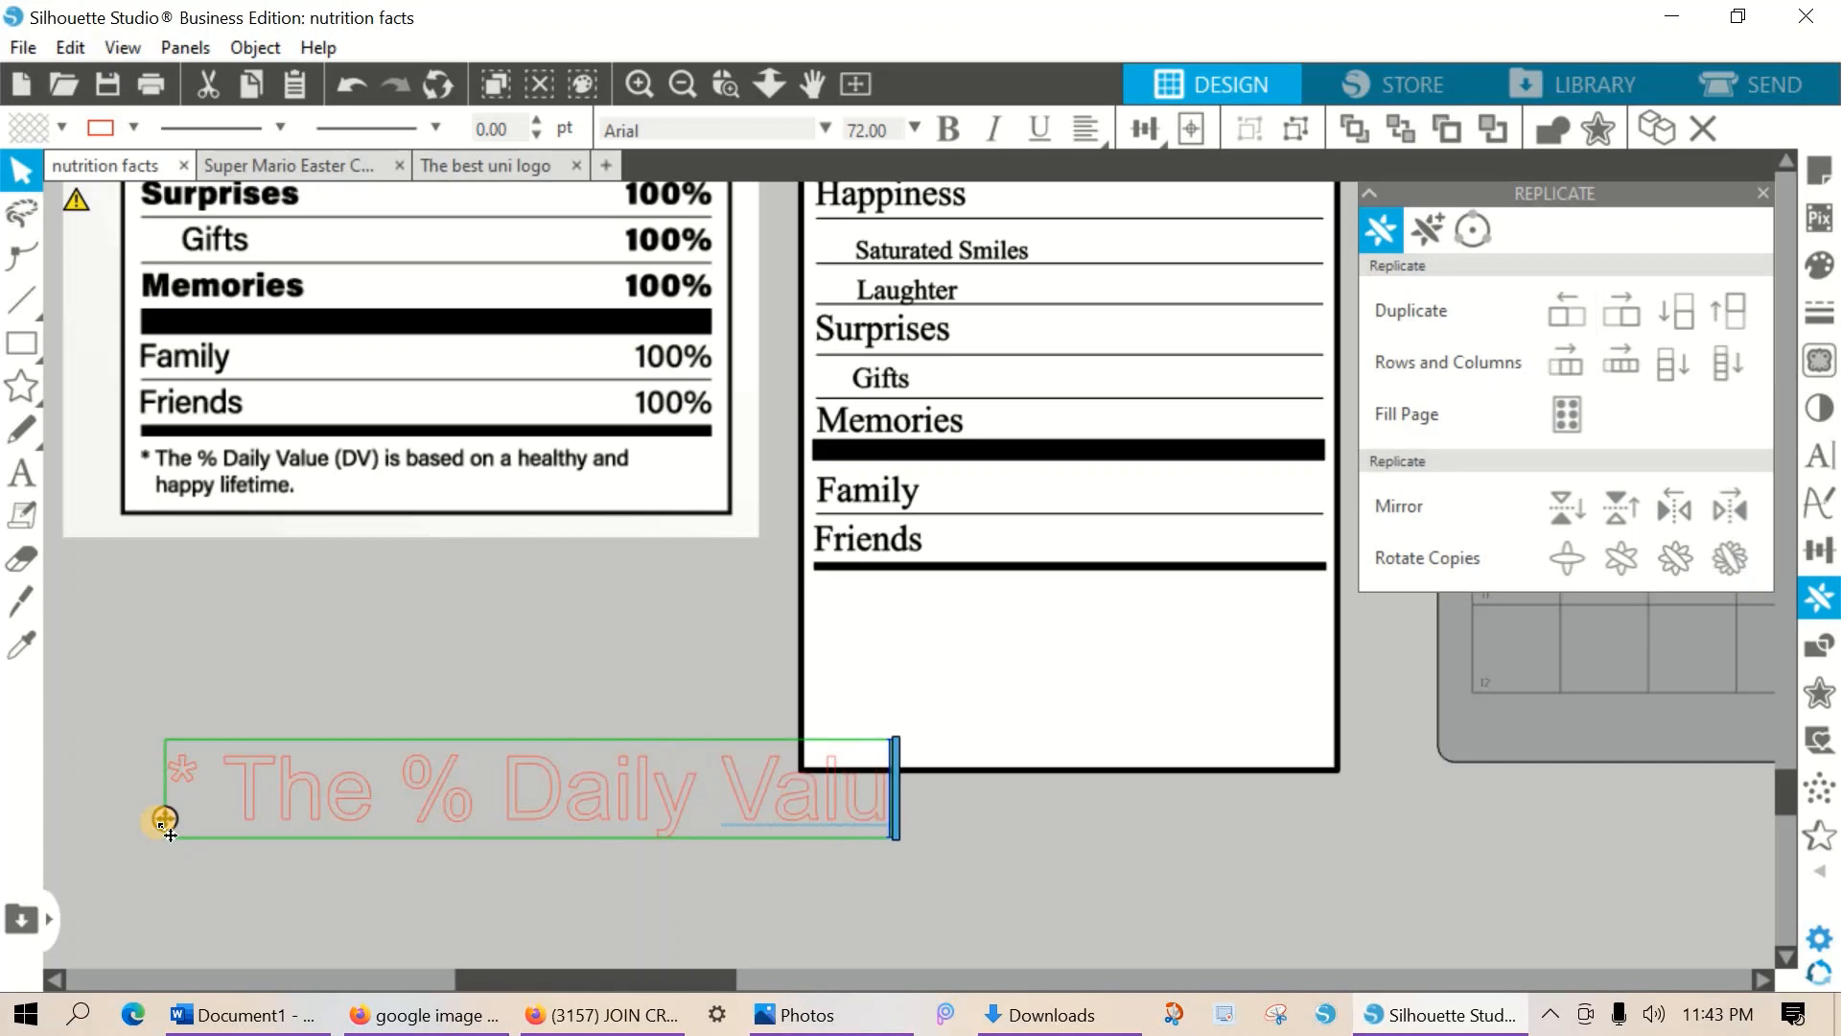
type("e (DVB")
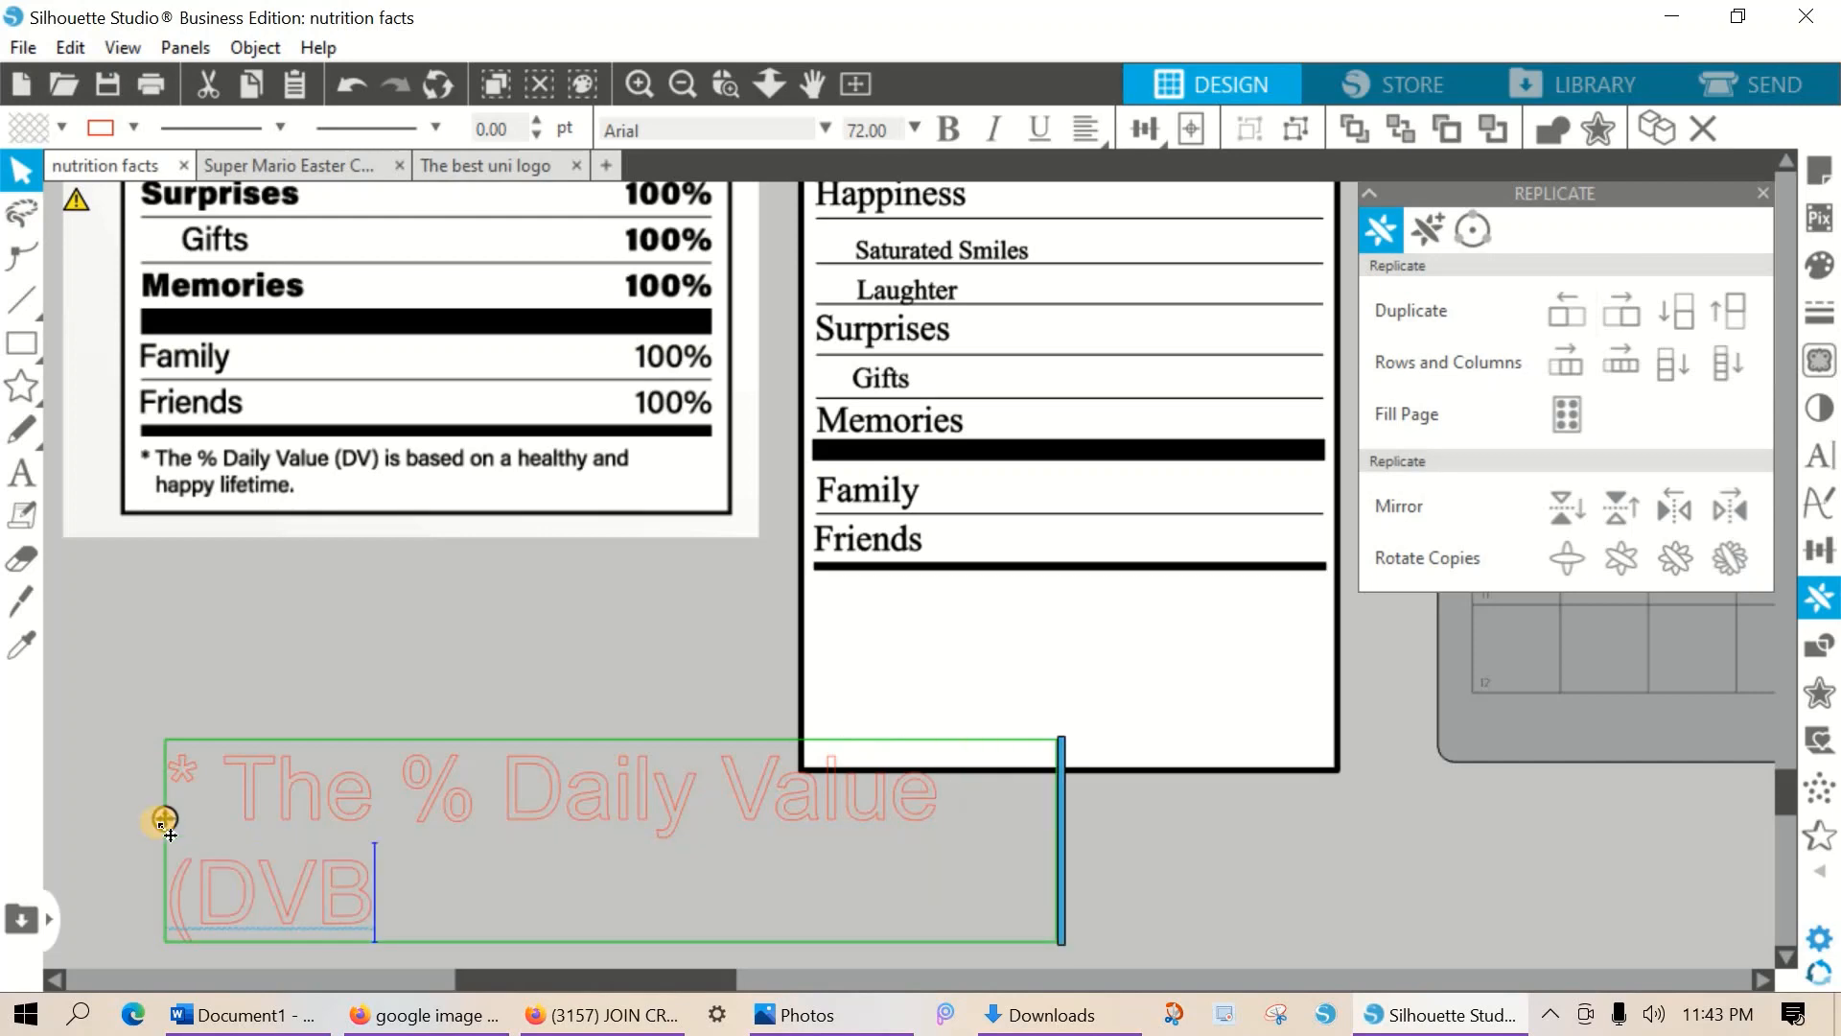
key("BackSpace")
type(") is")
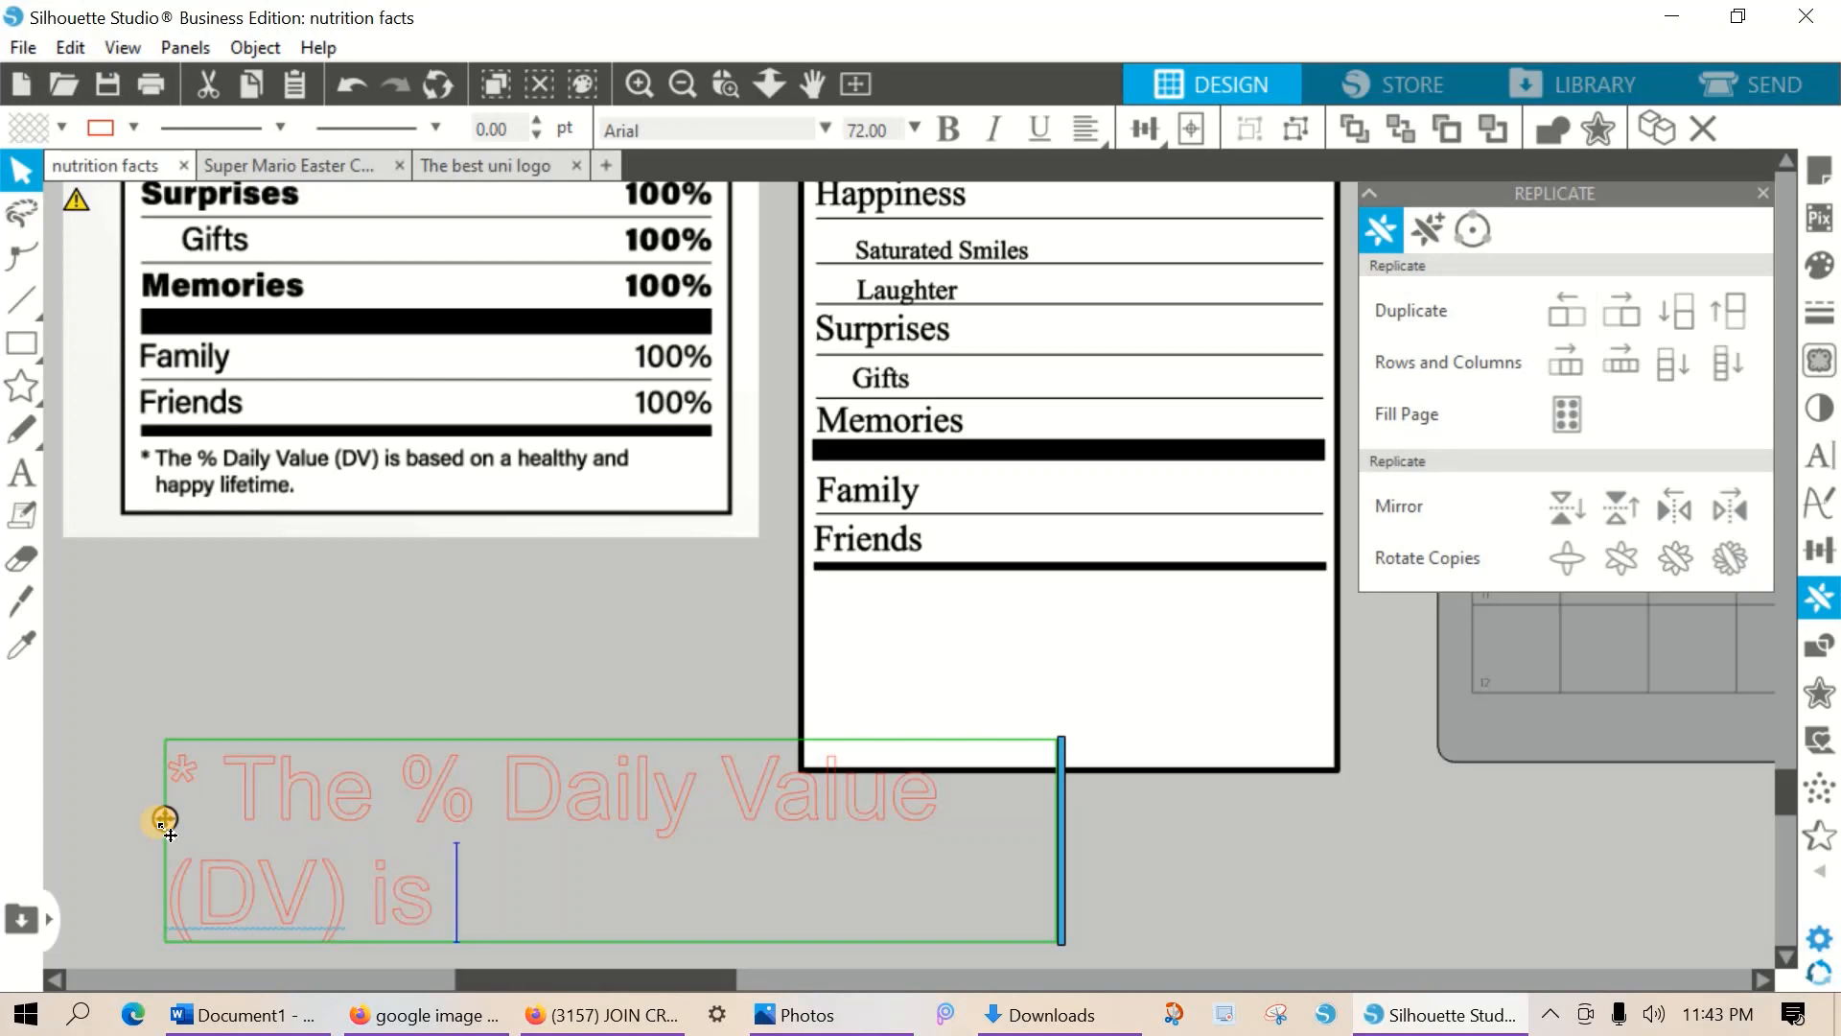
type(" based o")
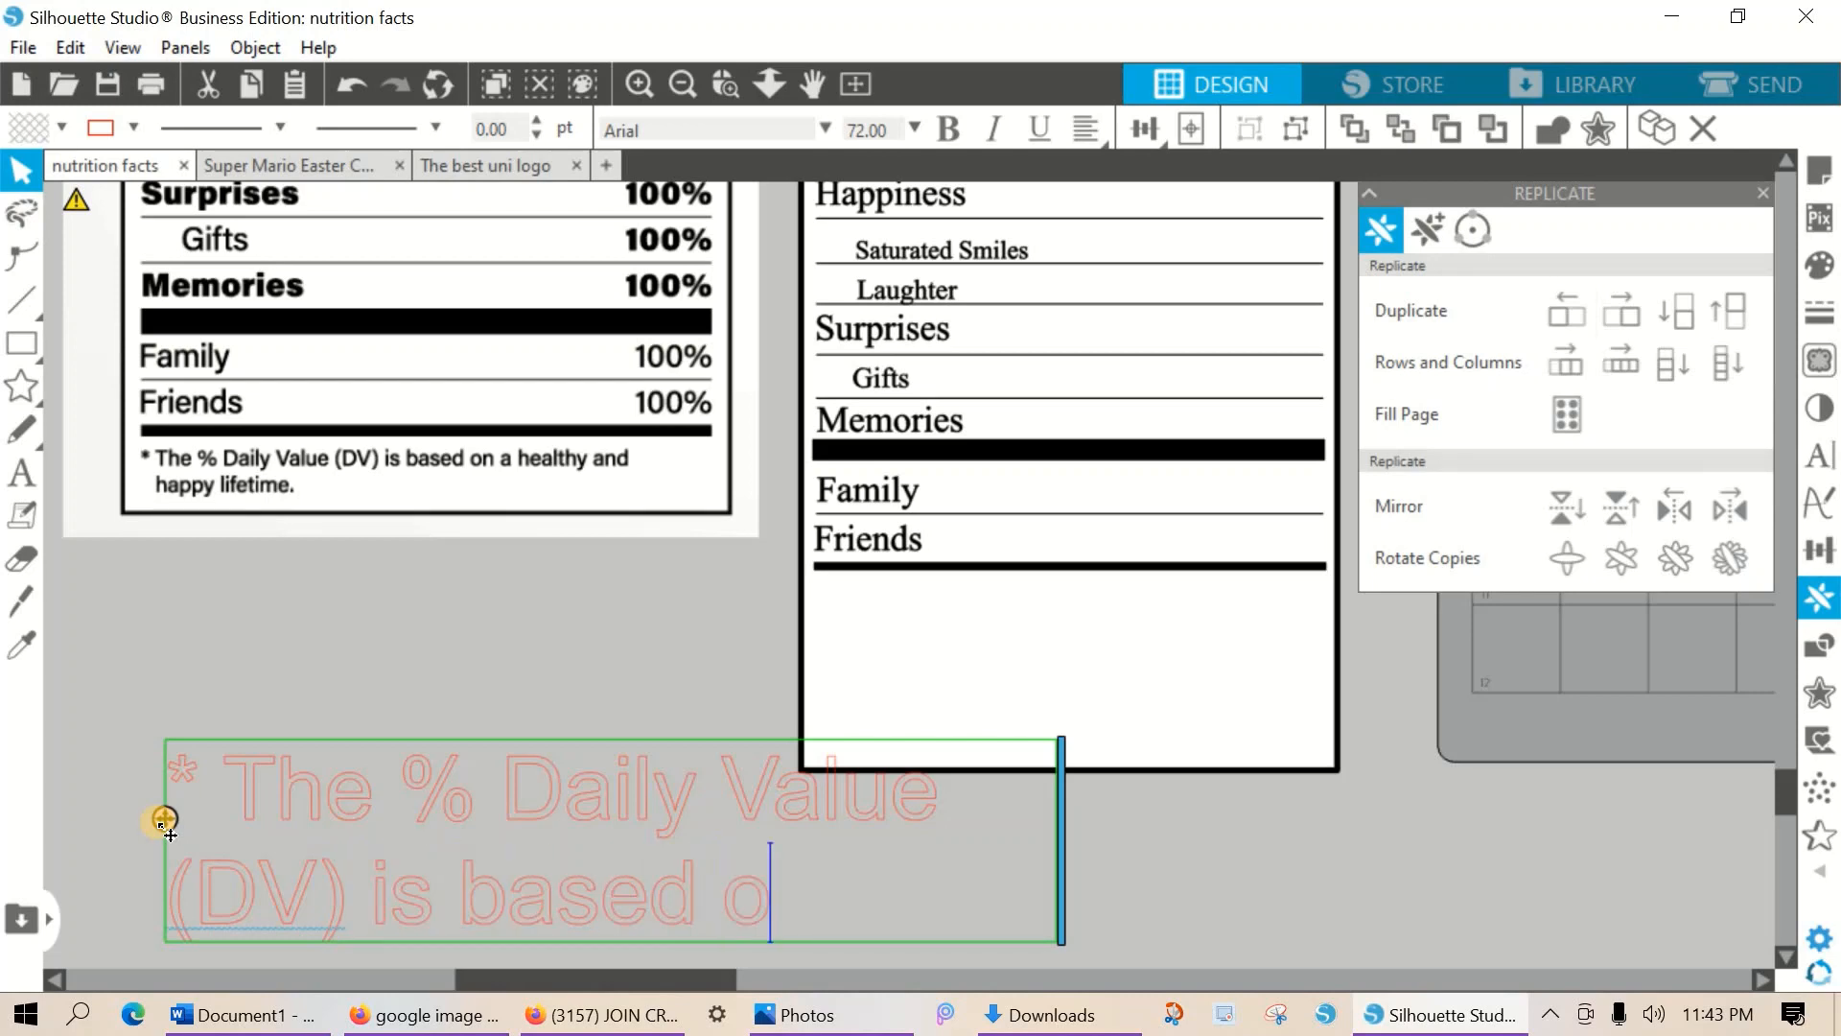
type("n a heal")
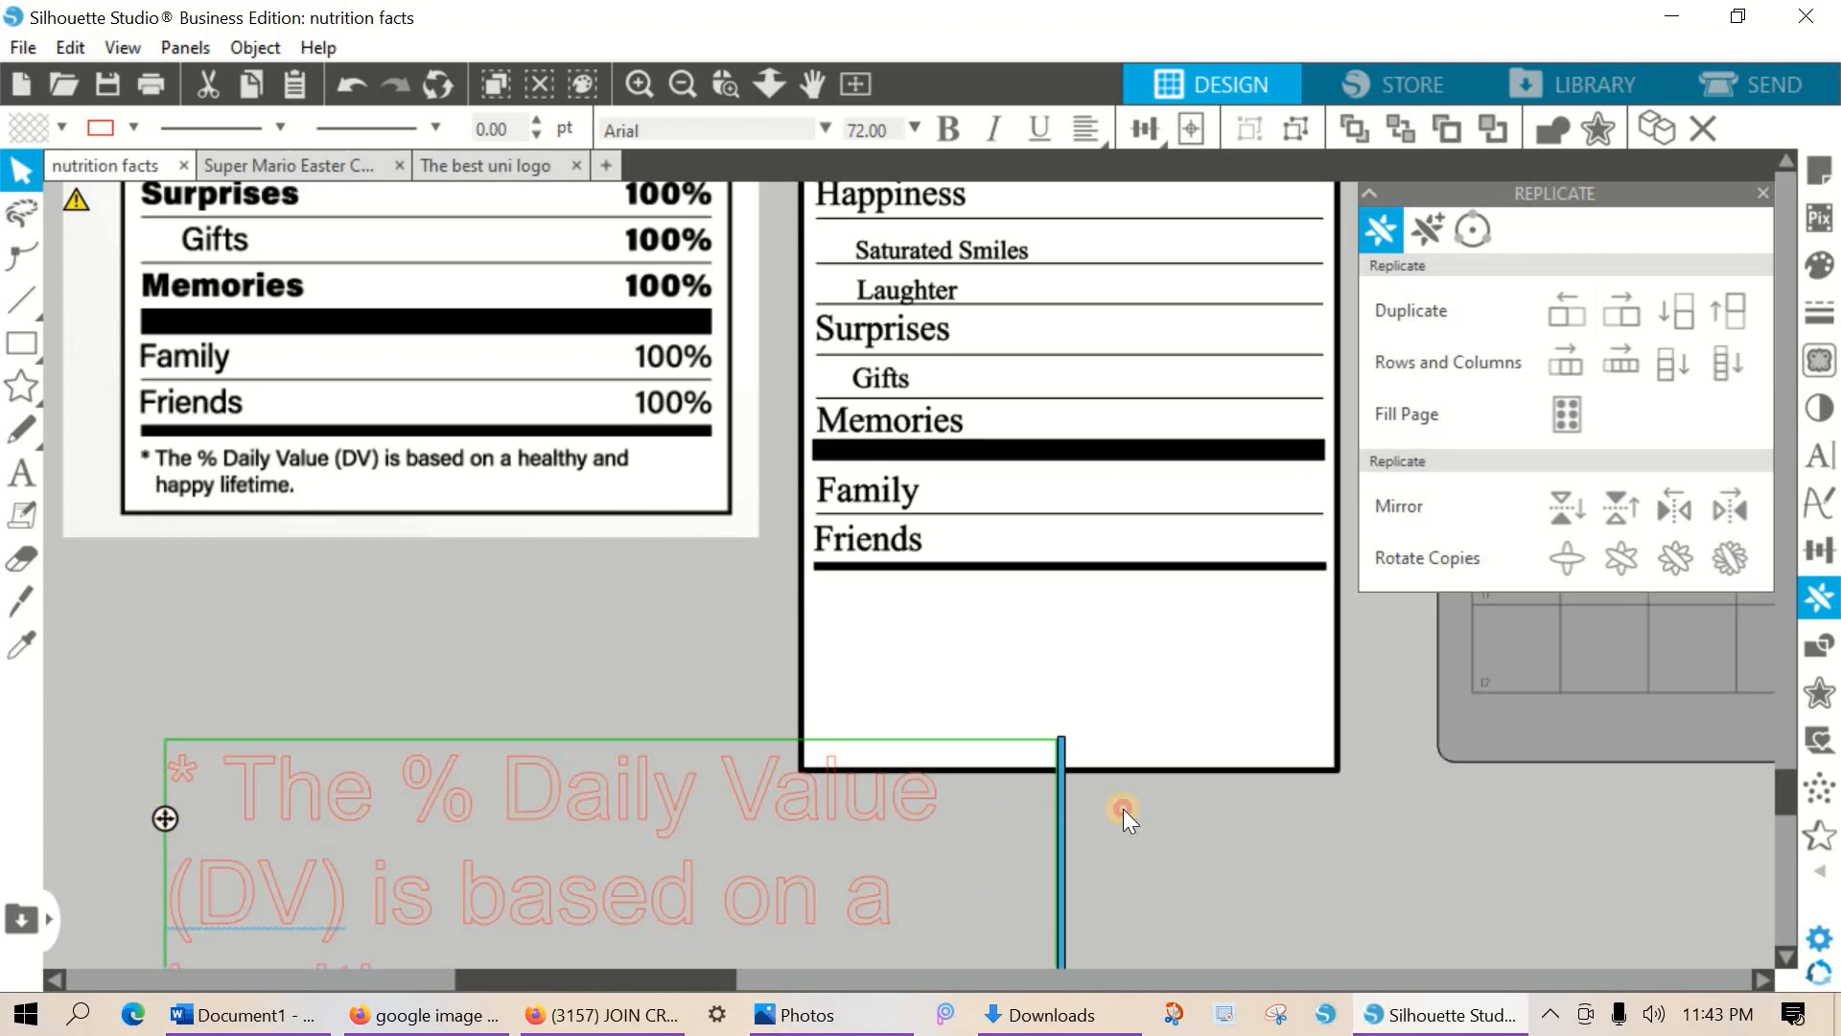
left_click_drag(1124, 808, 1705, 844)
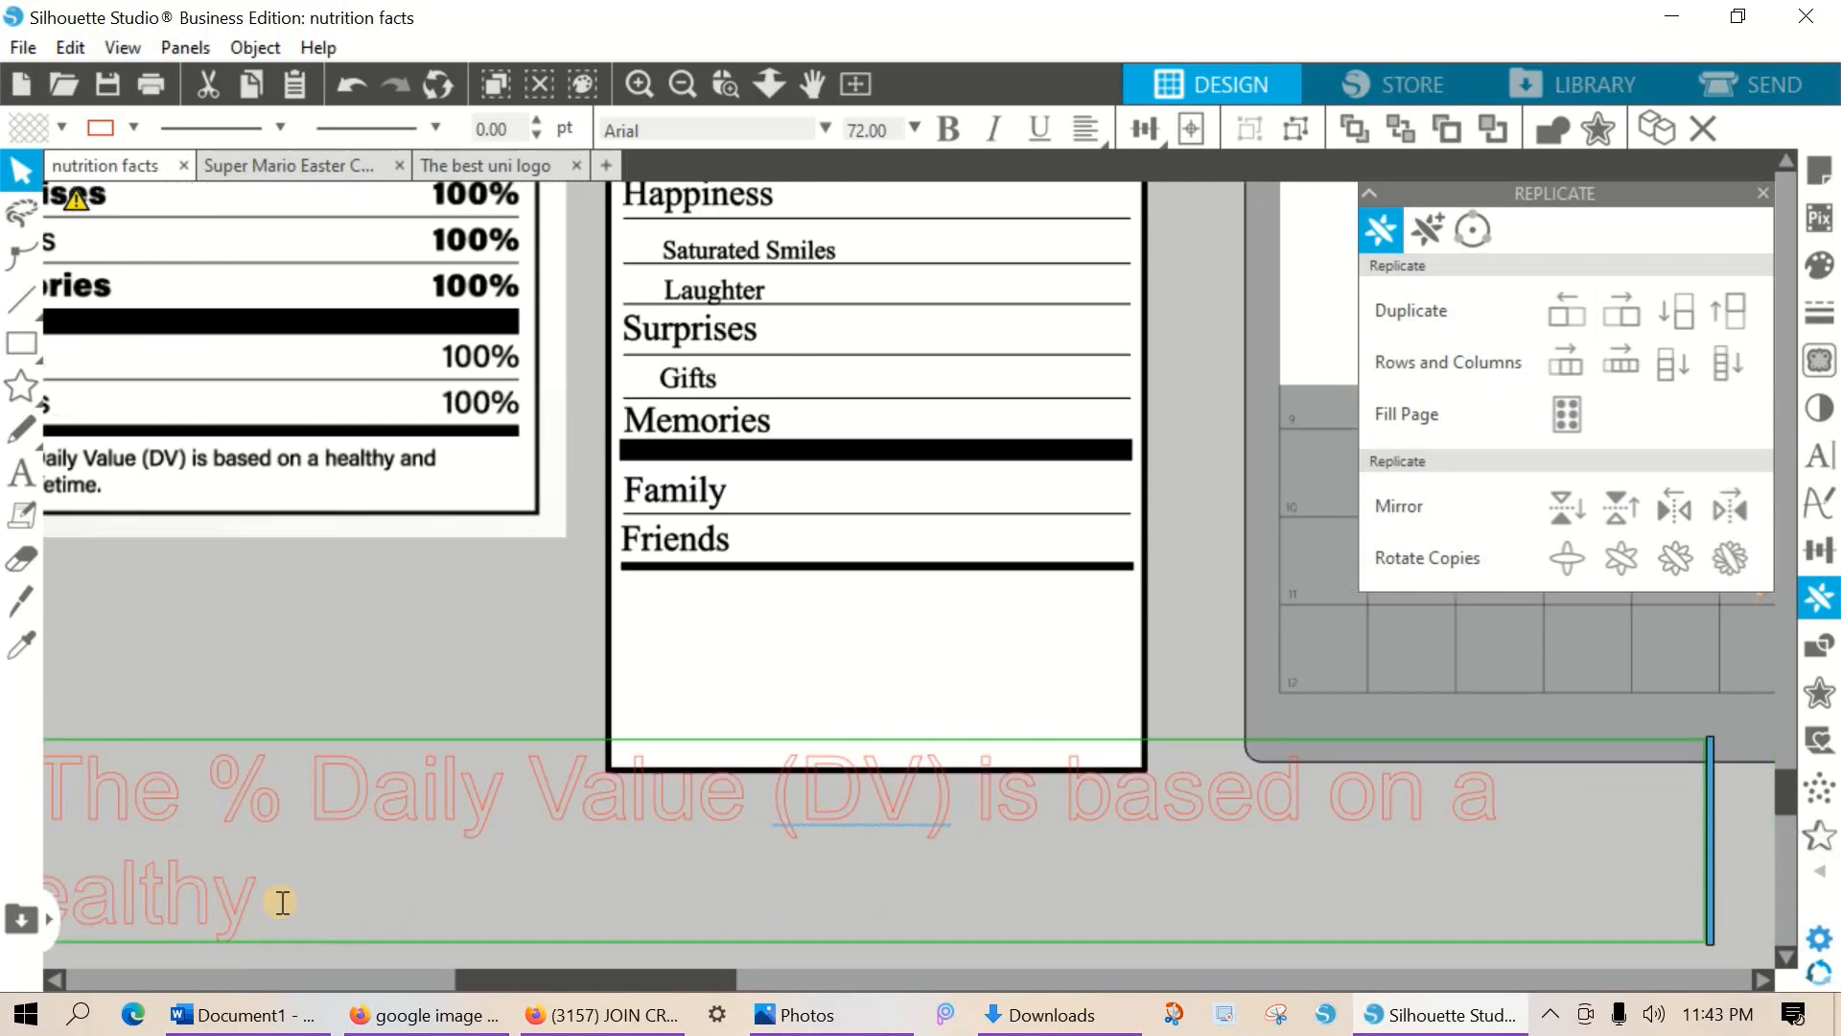
Set the font size of the entire footnote text to 65 pt.
mouse_move(255, 884)
left_mouse_down()
mouse_move(53, 782)
mouse_move(153, 670)
left_mouse_up()
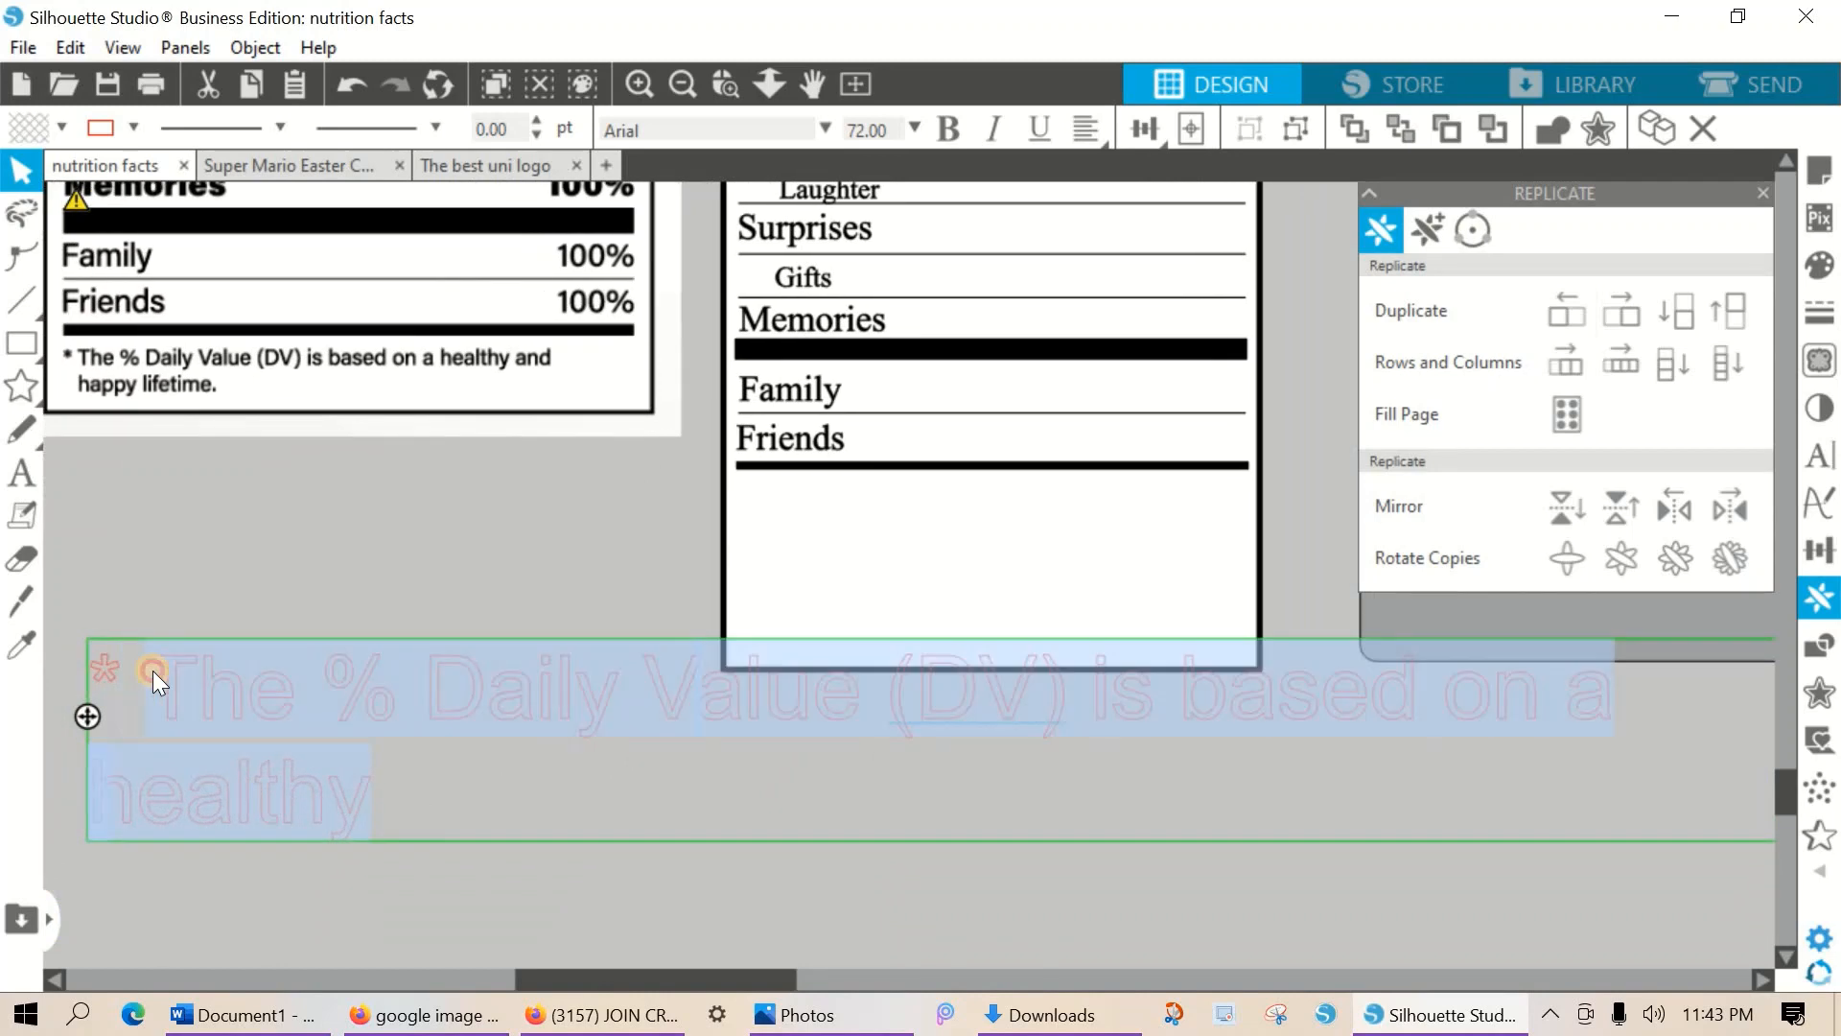
left_click(1819, 454)
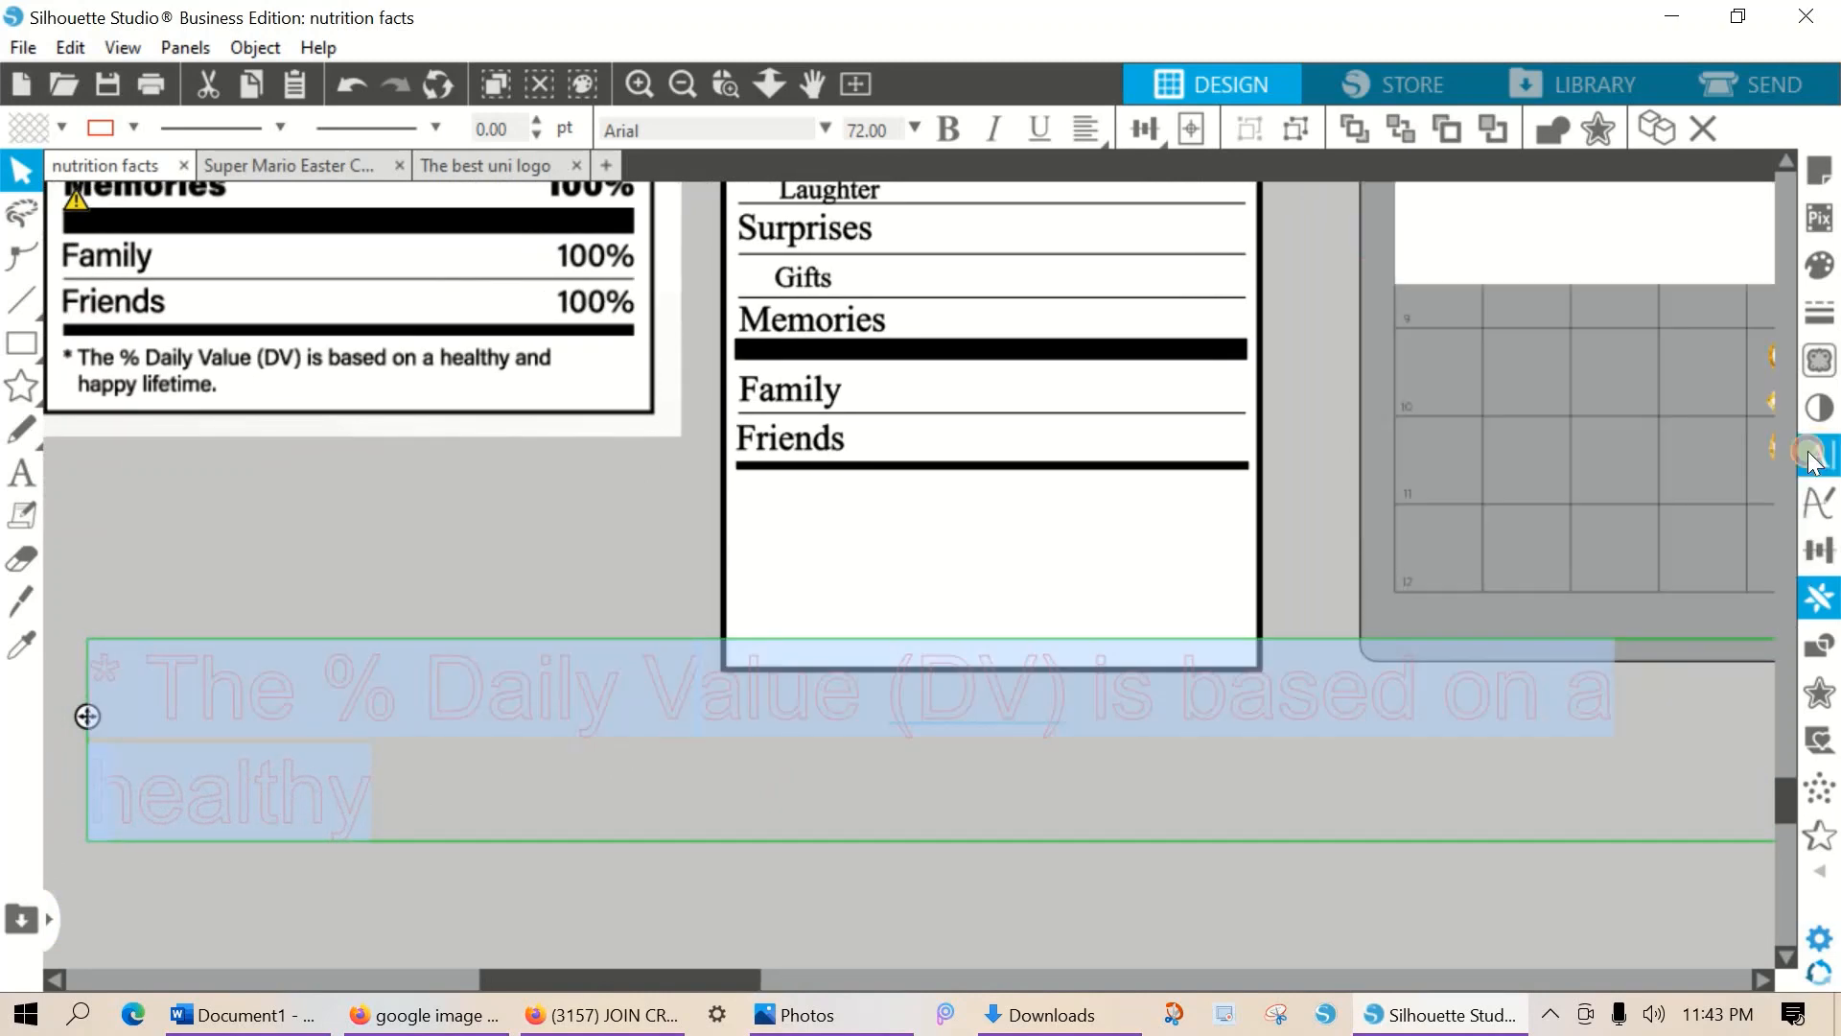
left_click(1555, 304)
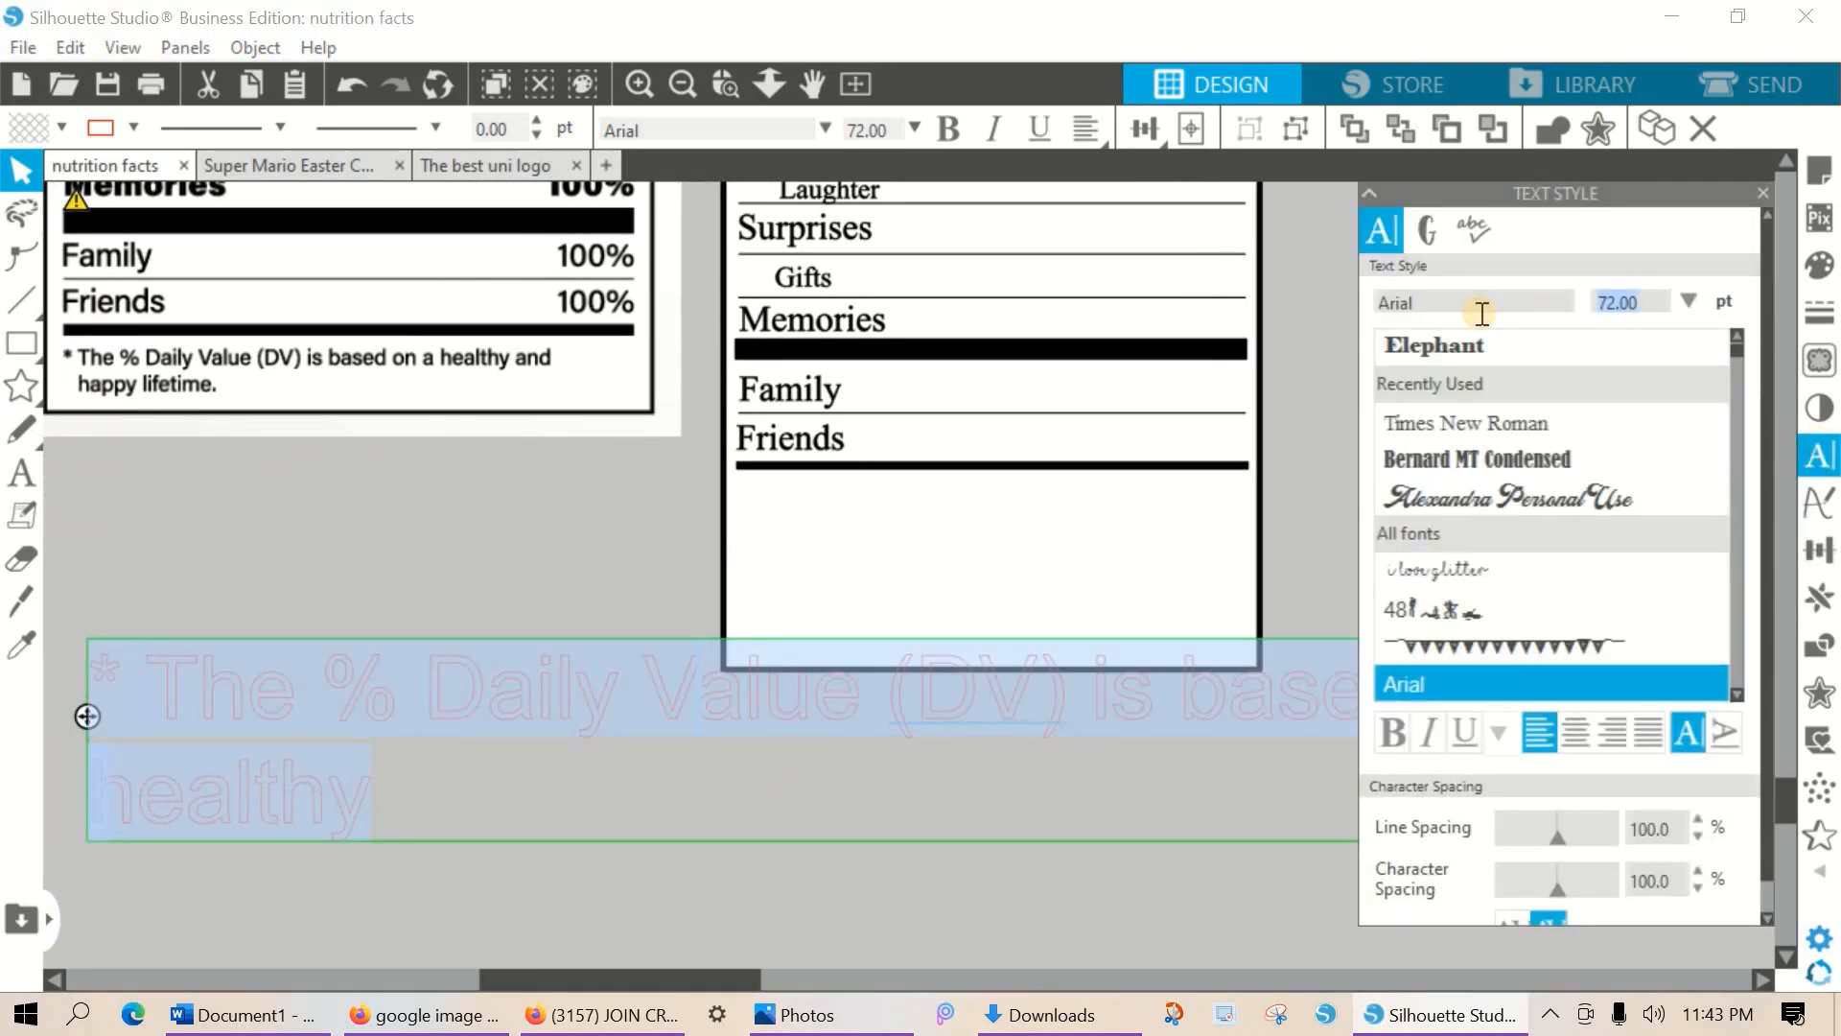
type("65")
left_click_drag(1028, 733, 192, 768)
left_click(568, 765)
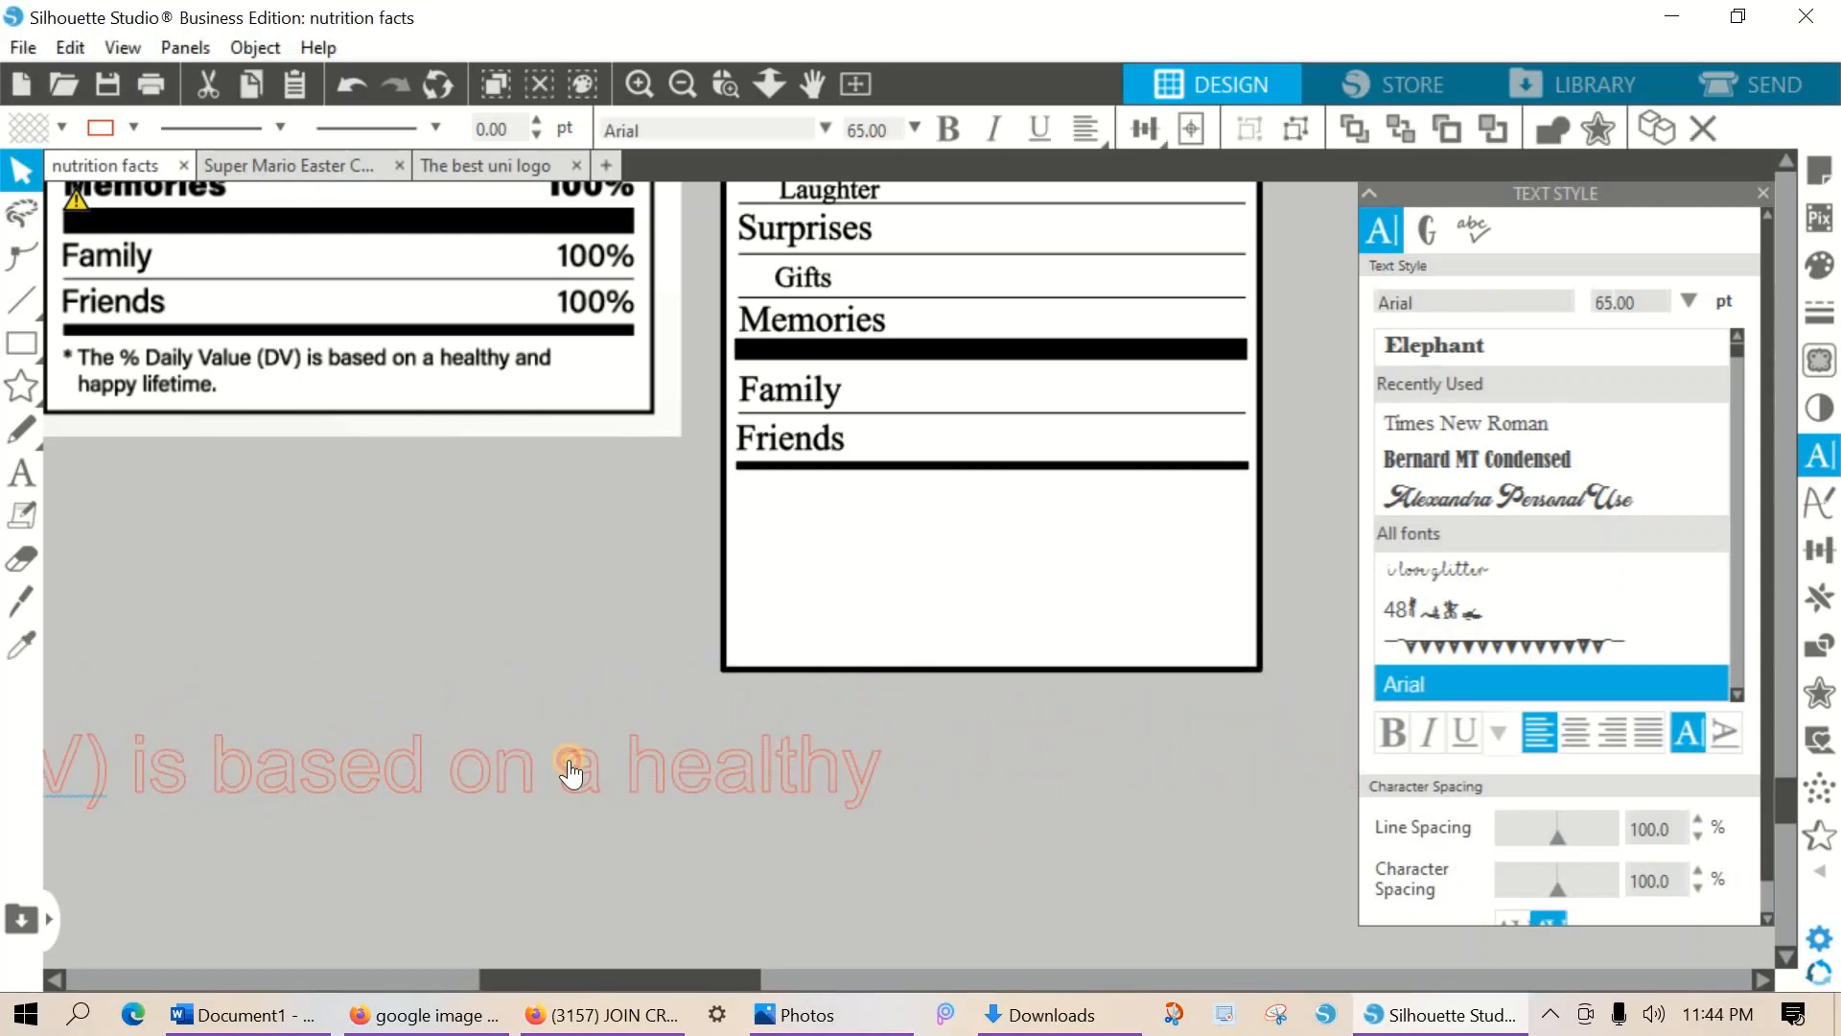
Finish the footnote with "and happy lifetime." and widen its text box so that everything stays on one line.
double_click(865, 767)
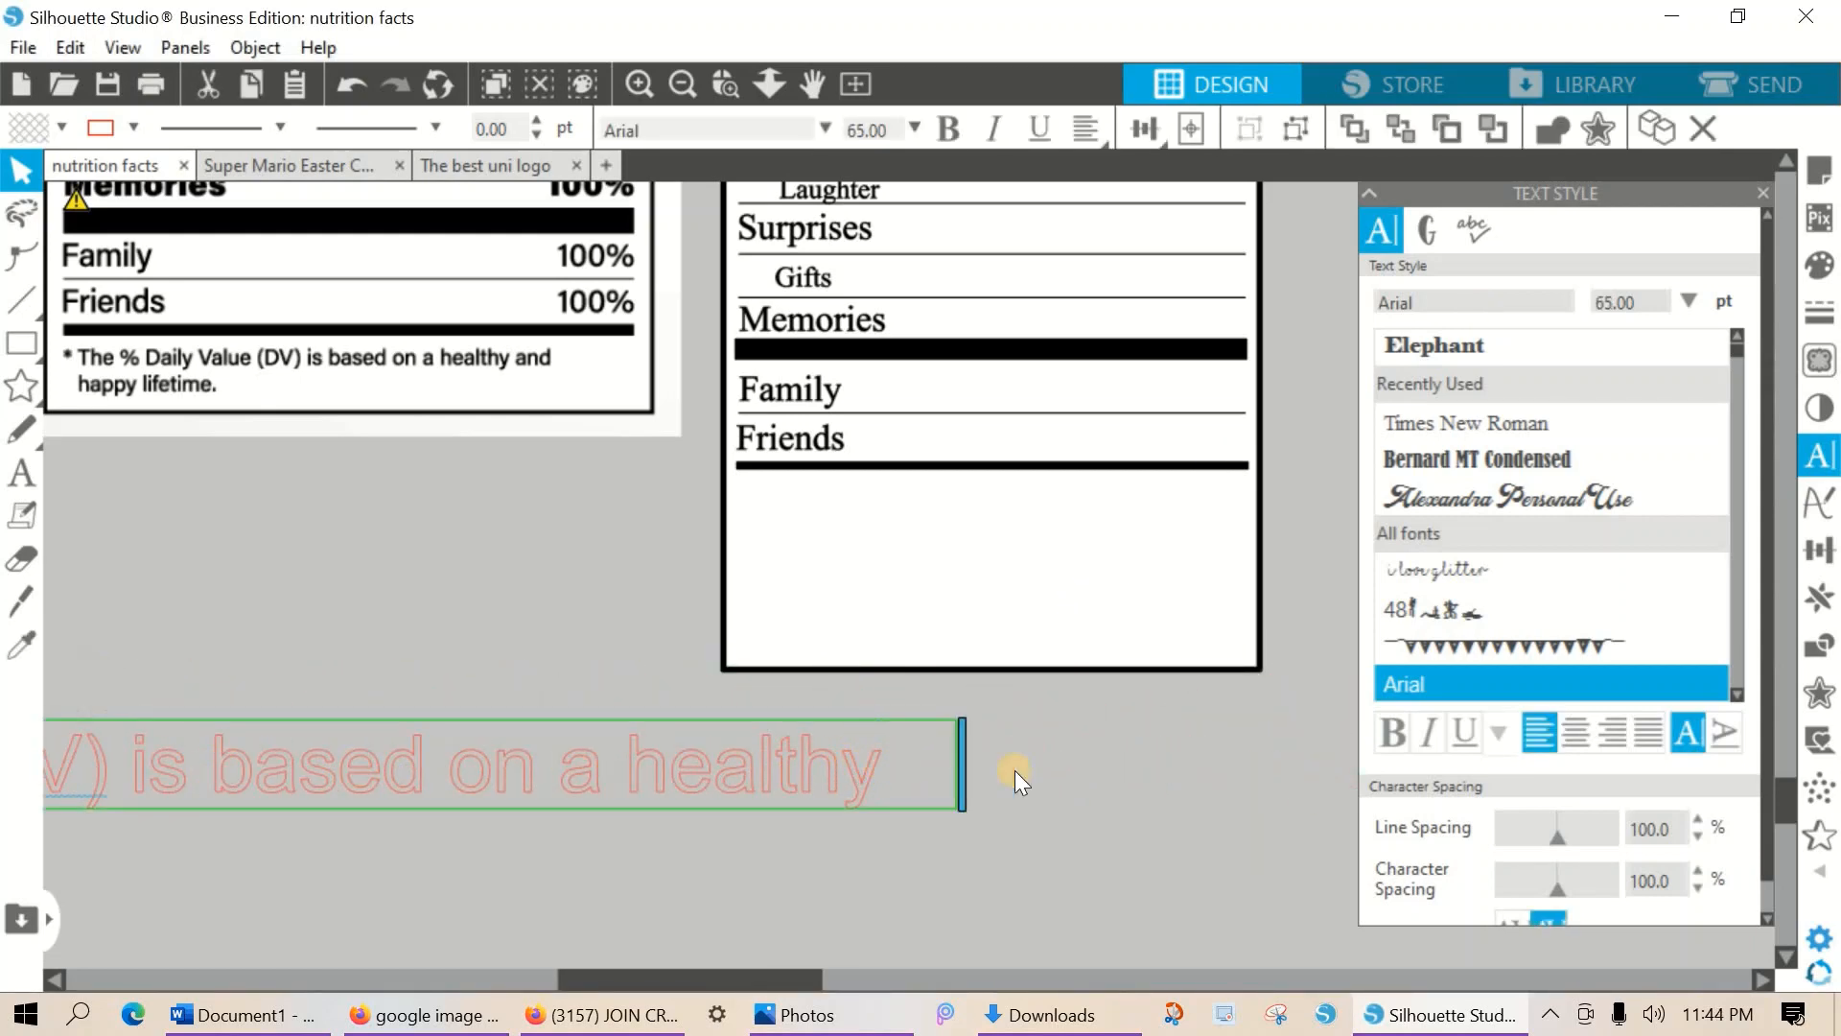
key("Return")
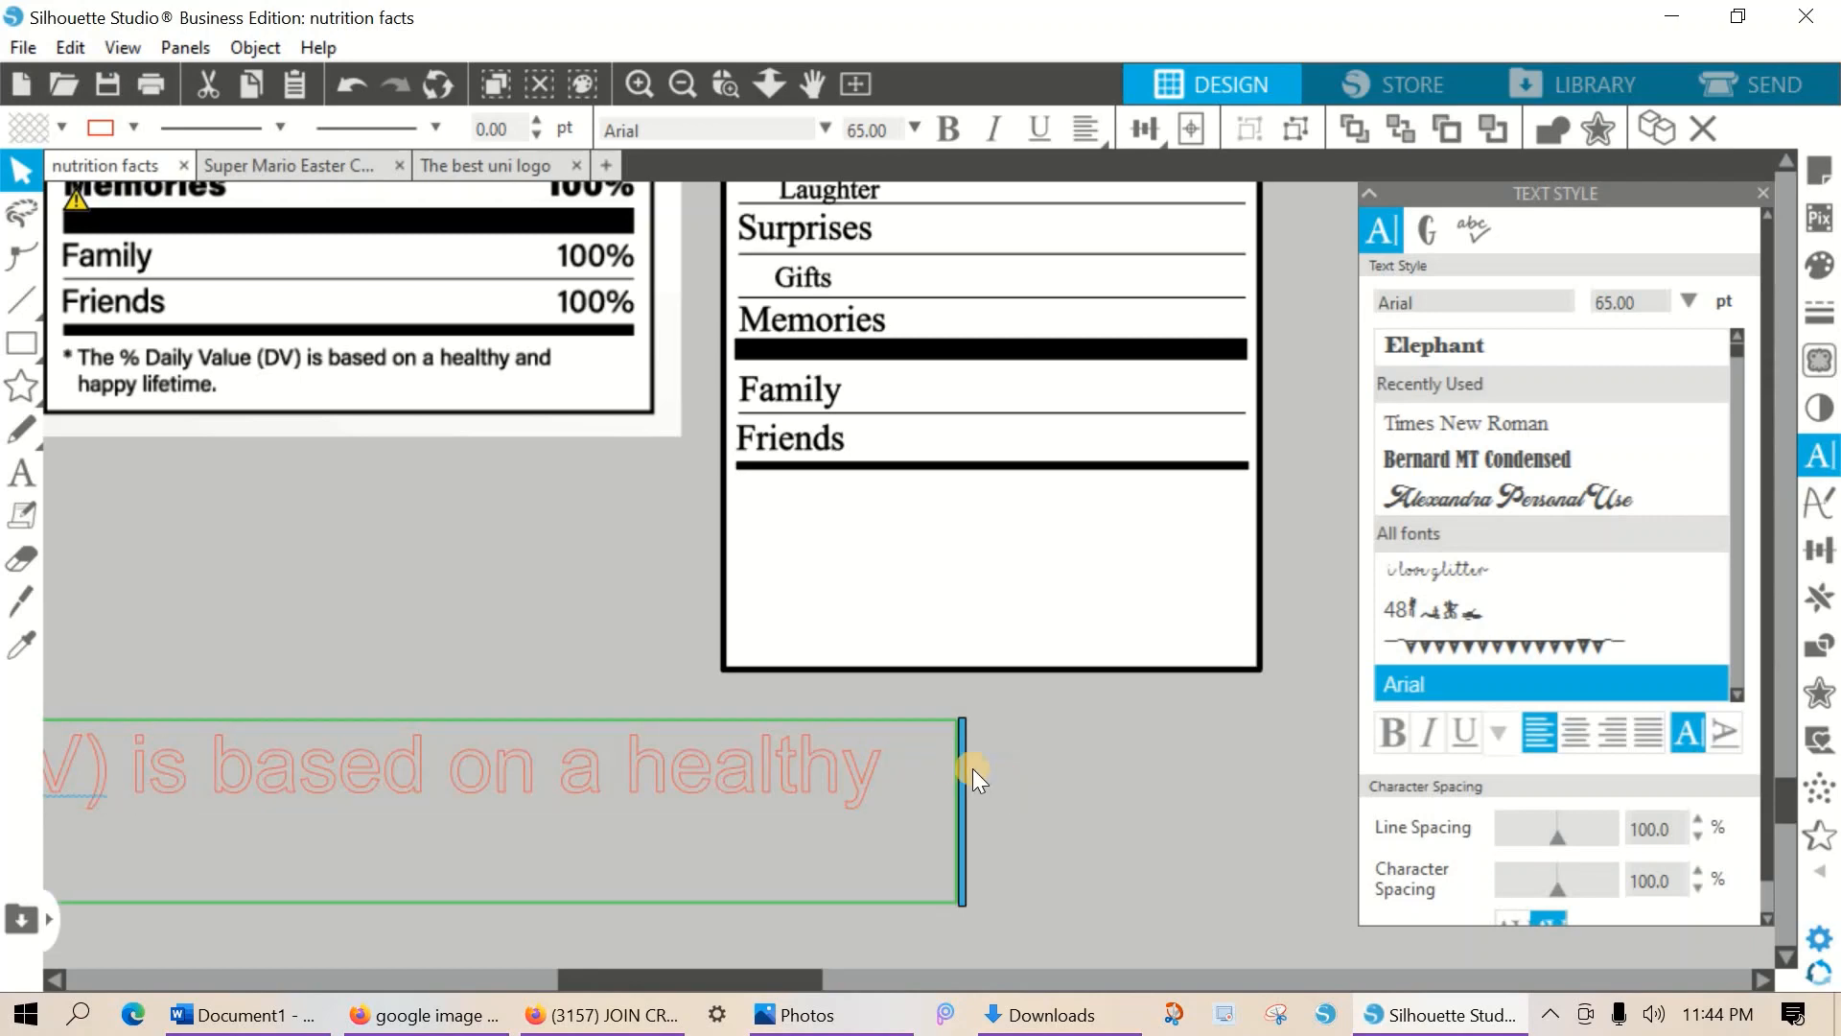
left_click_drag(959, 766, 1241, 762)
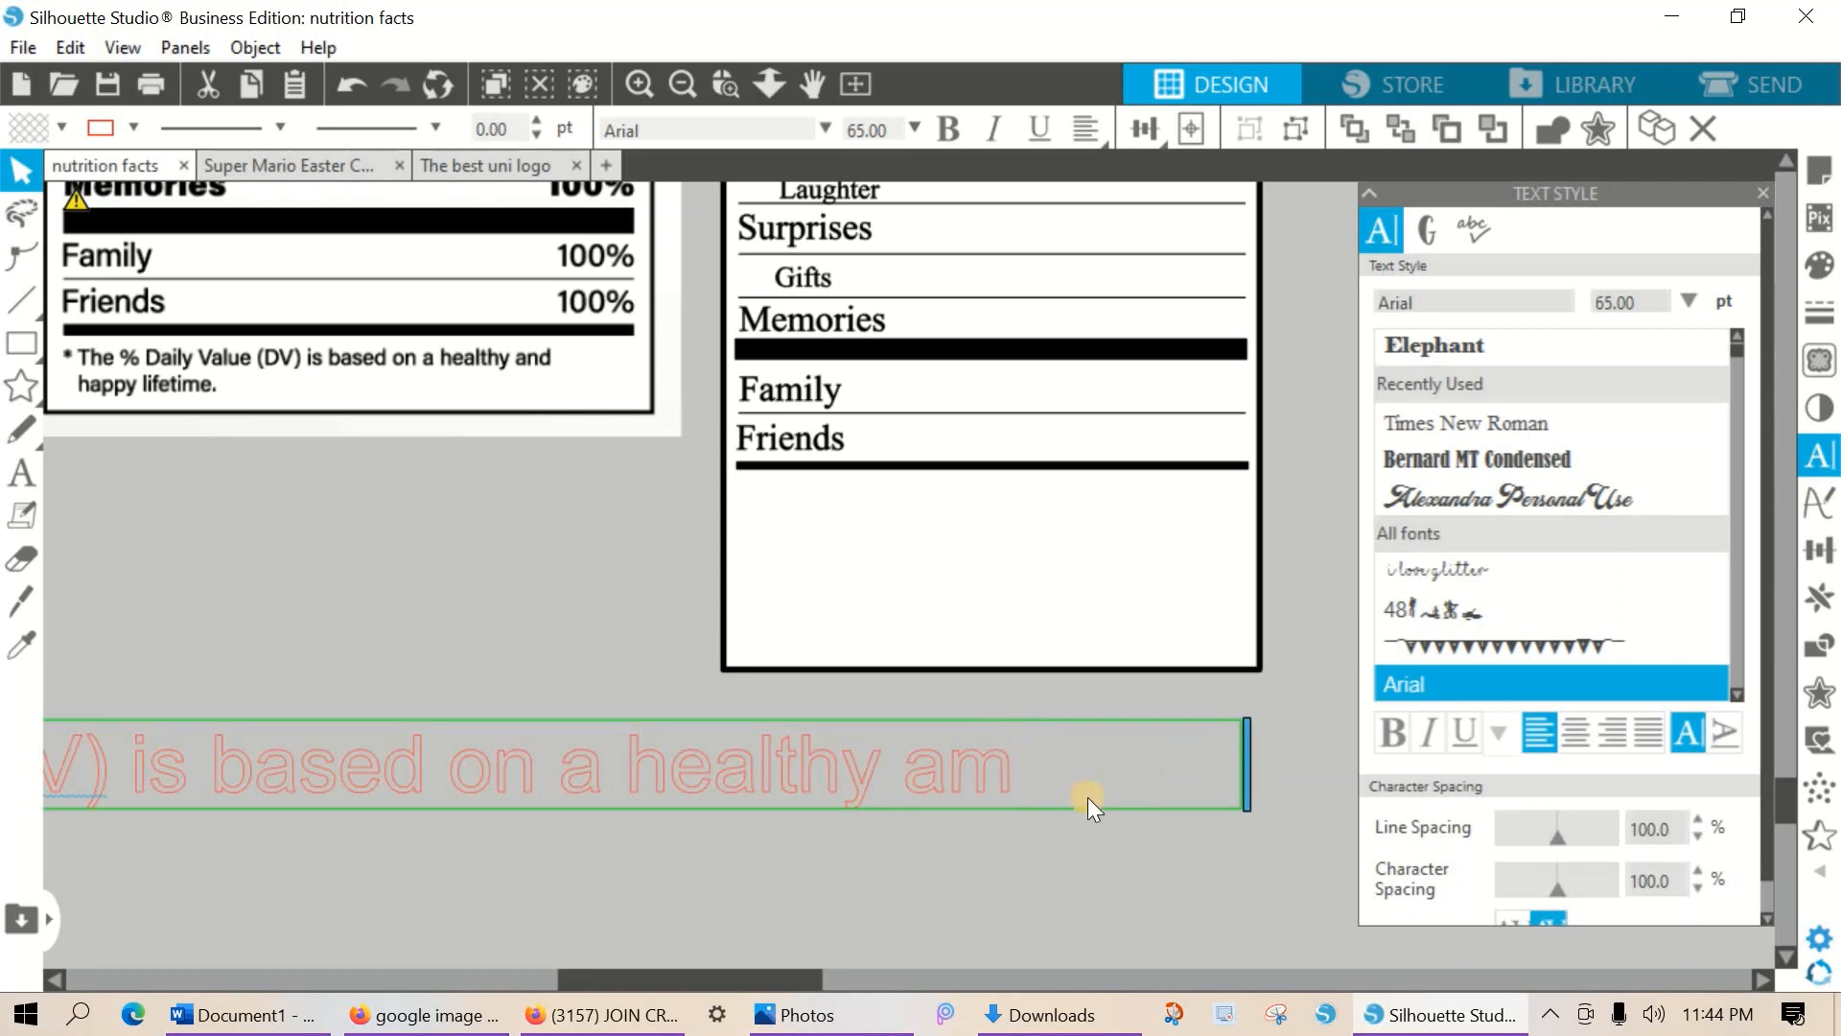
type("am")
key("BackSpace")
type("nd happy")
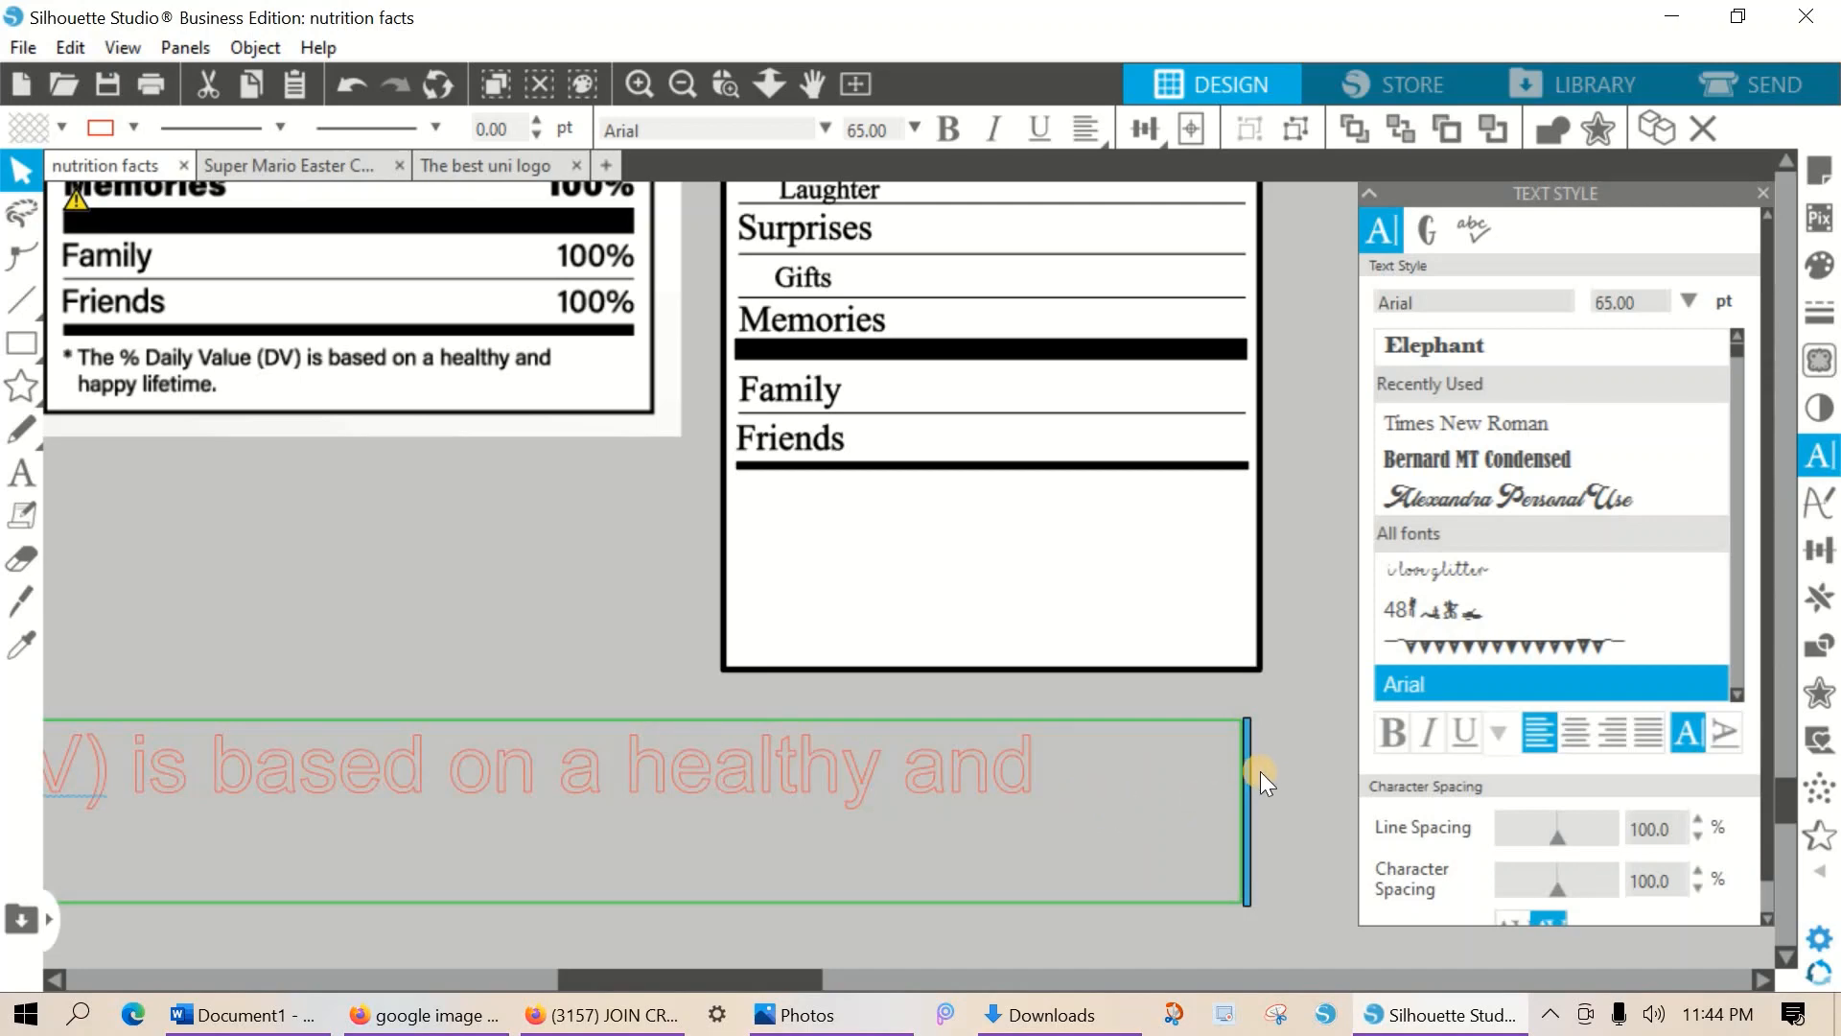
mouse_move(1246, 771)
left_mouse_down()
mouse_move(1832, 772)
mouse_move(1799, 769)
left_mouse_up()
left_click(1216, 831)
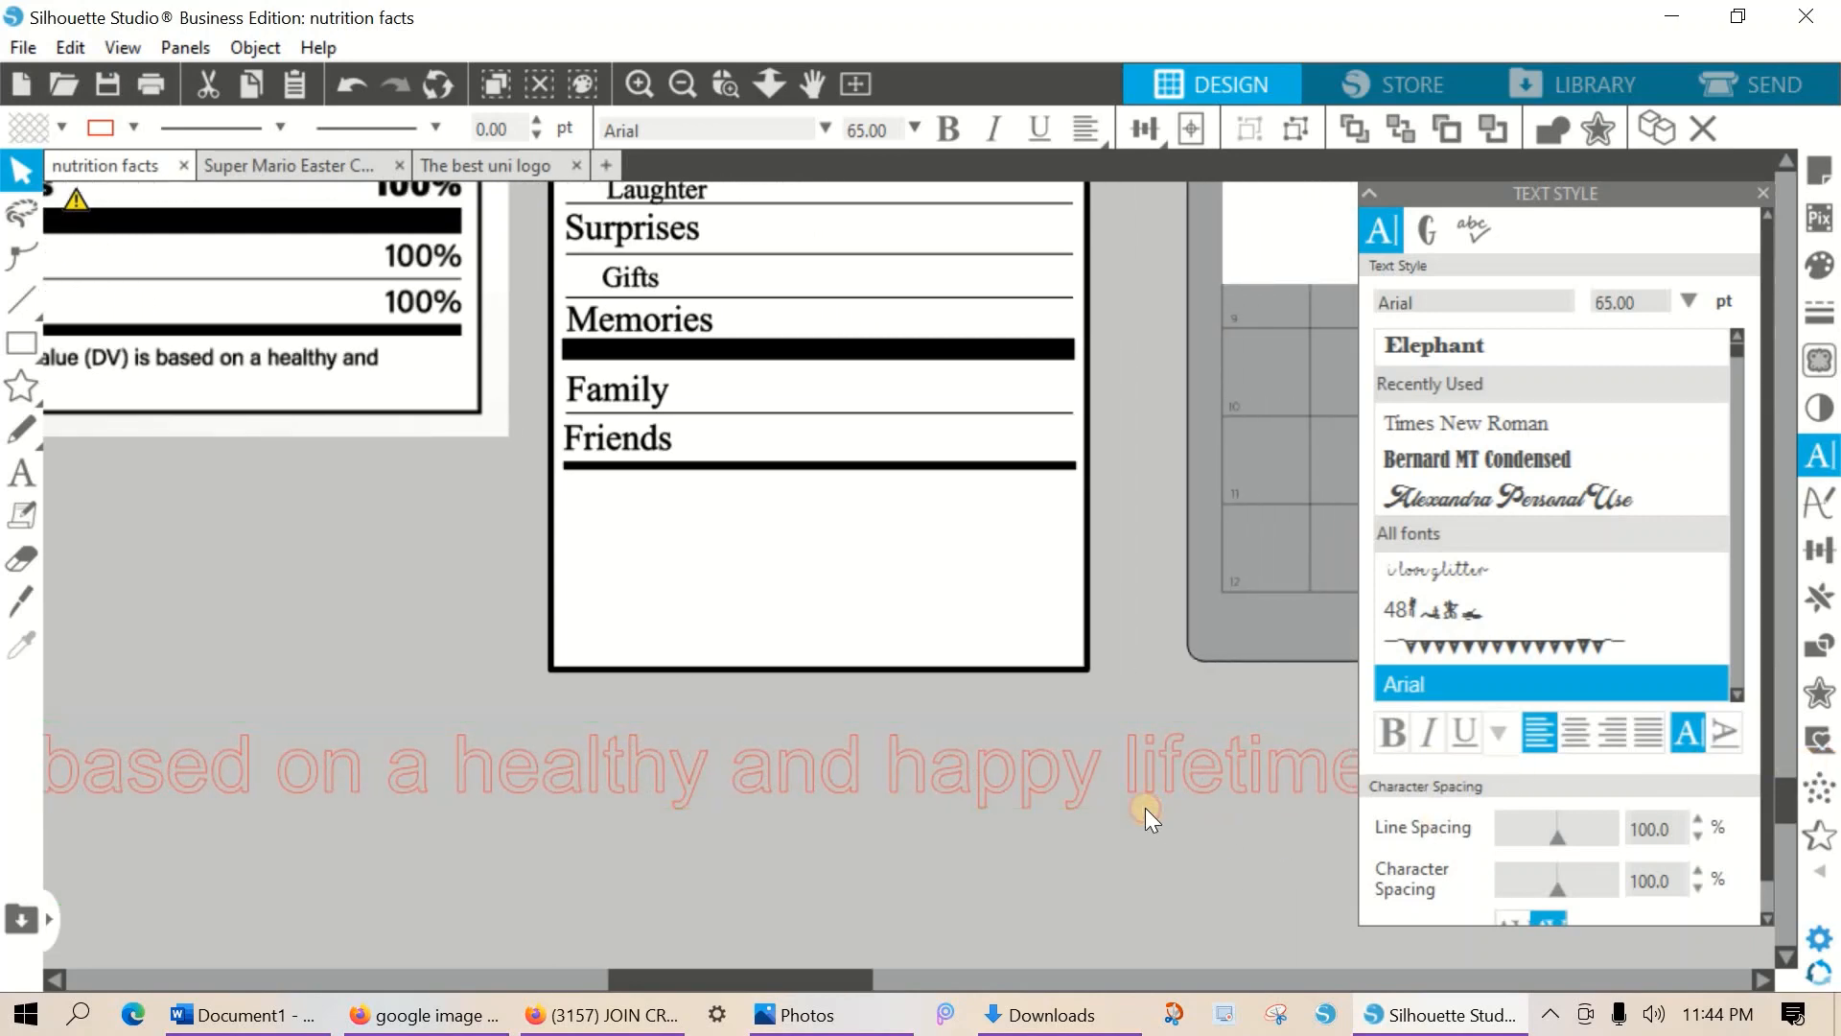
Shrink the footnote to about 13.7 pt, placed beneath the bar below "Friends", and narrow its text box to fit the text.
left_click_drag(588, 773, 1584, 785)
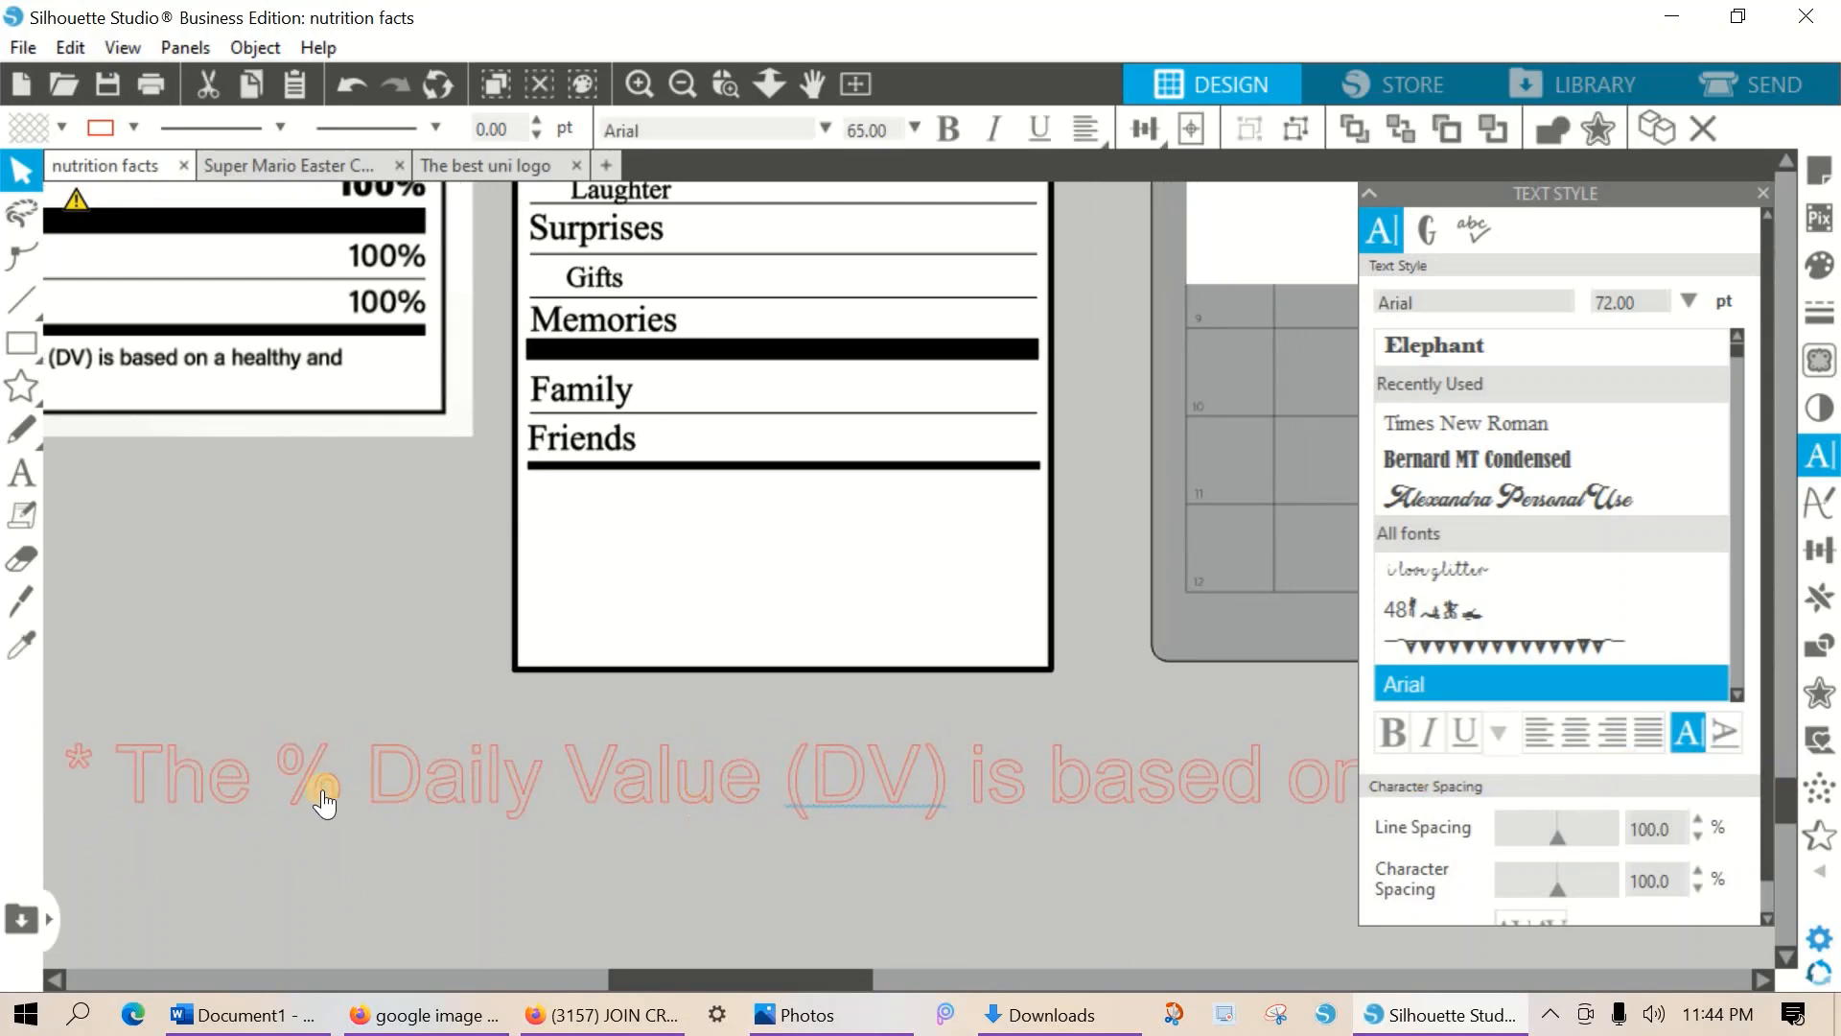
left_click_drag(60, 717, 1110, 682)
left_click_drag(764, 572, 554, 619)
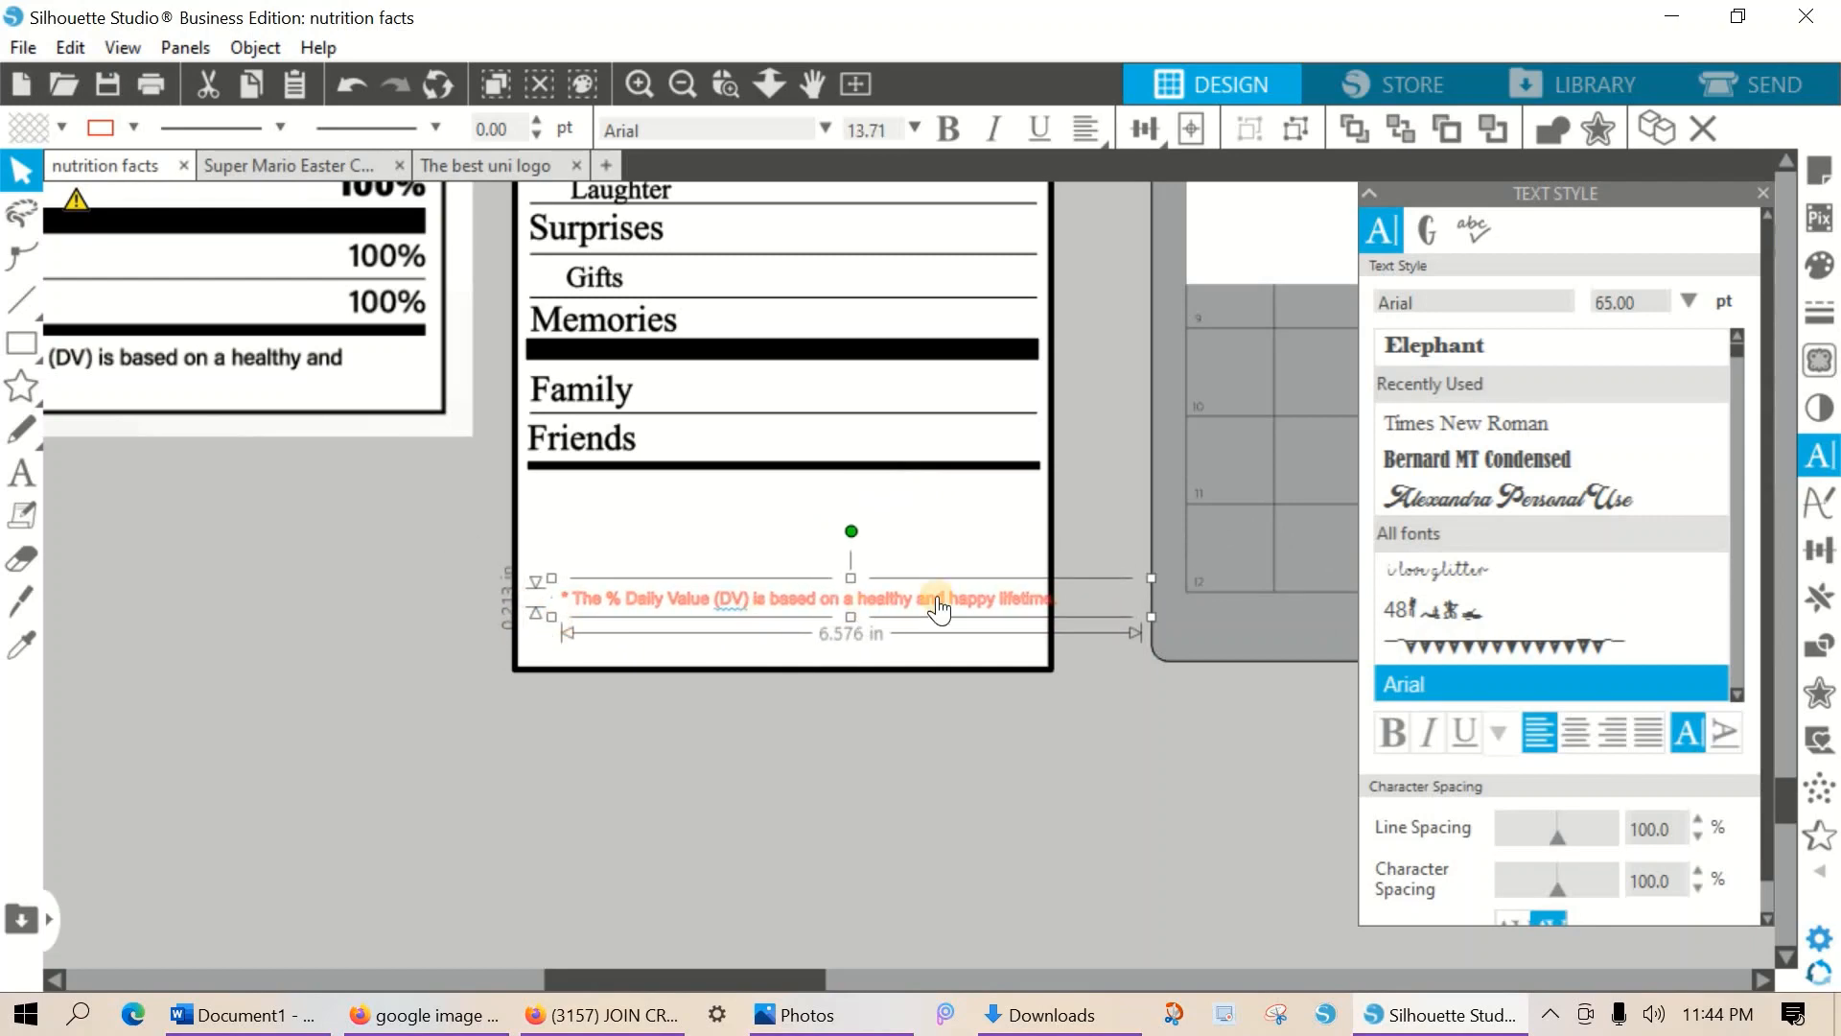
left_click_drag(1012, 590, 978, 489)
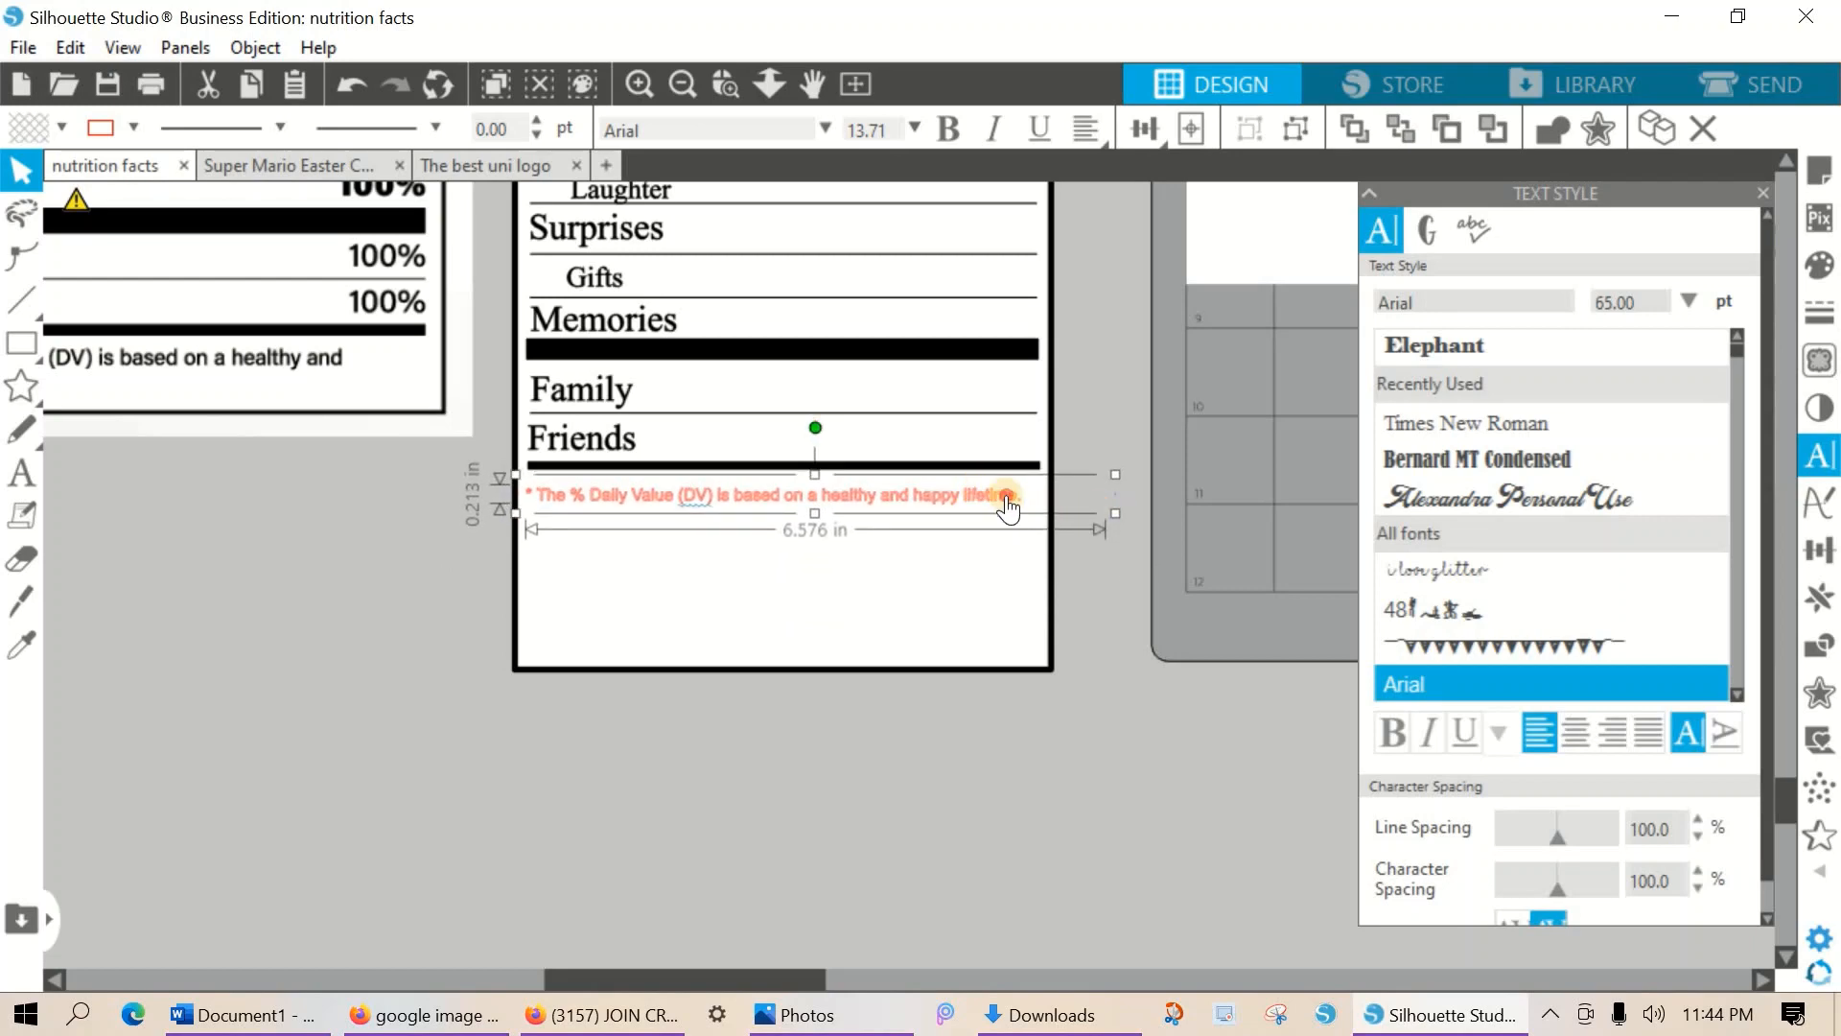
double_click(1007, 506)
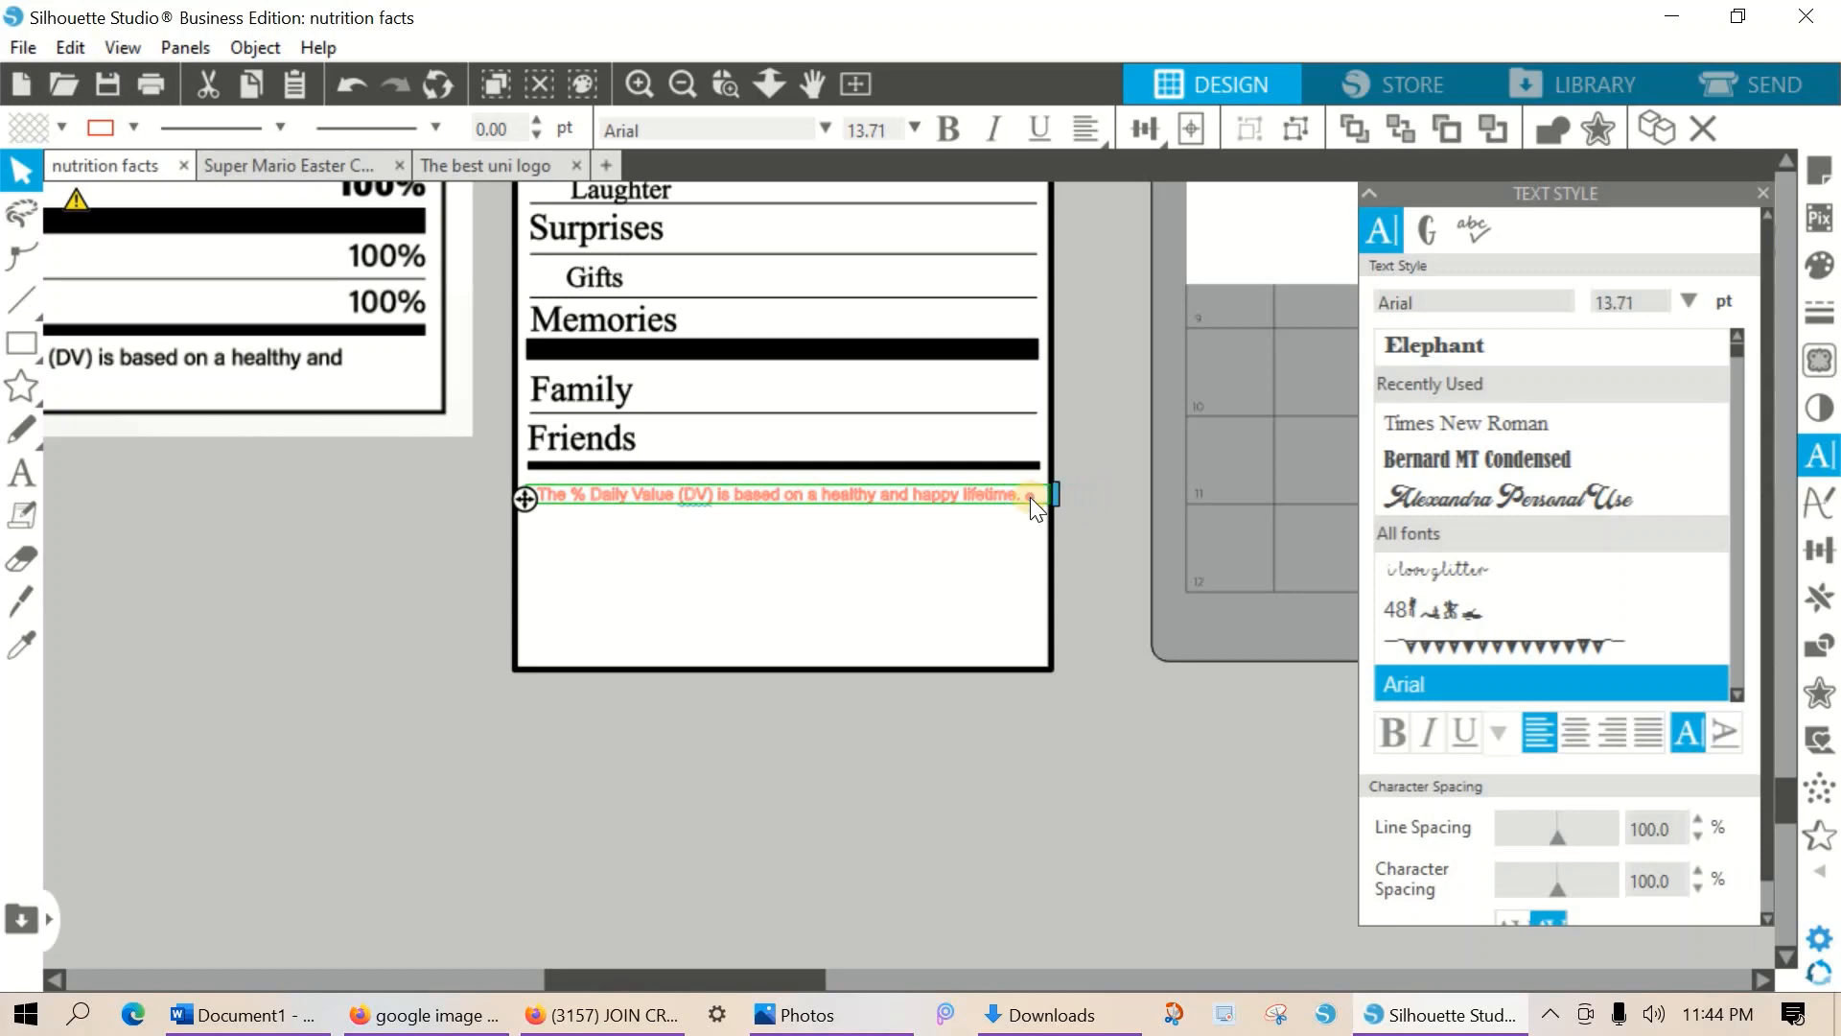
left_click(1095, 522)
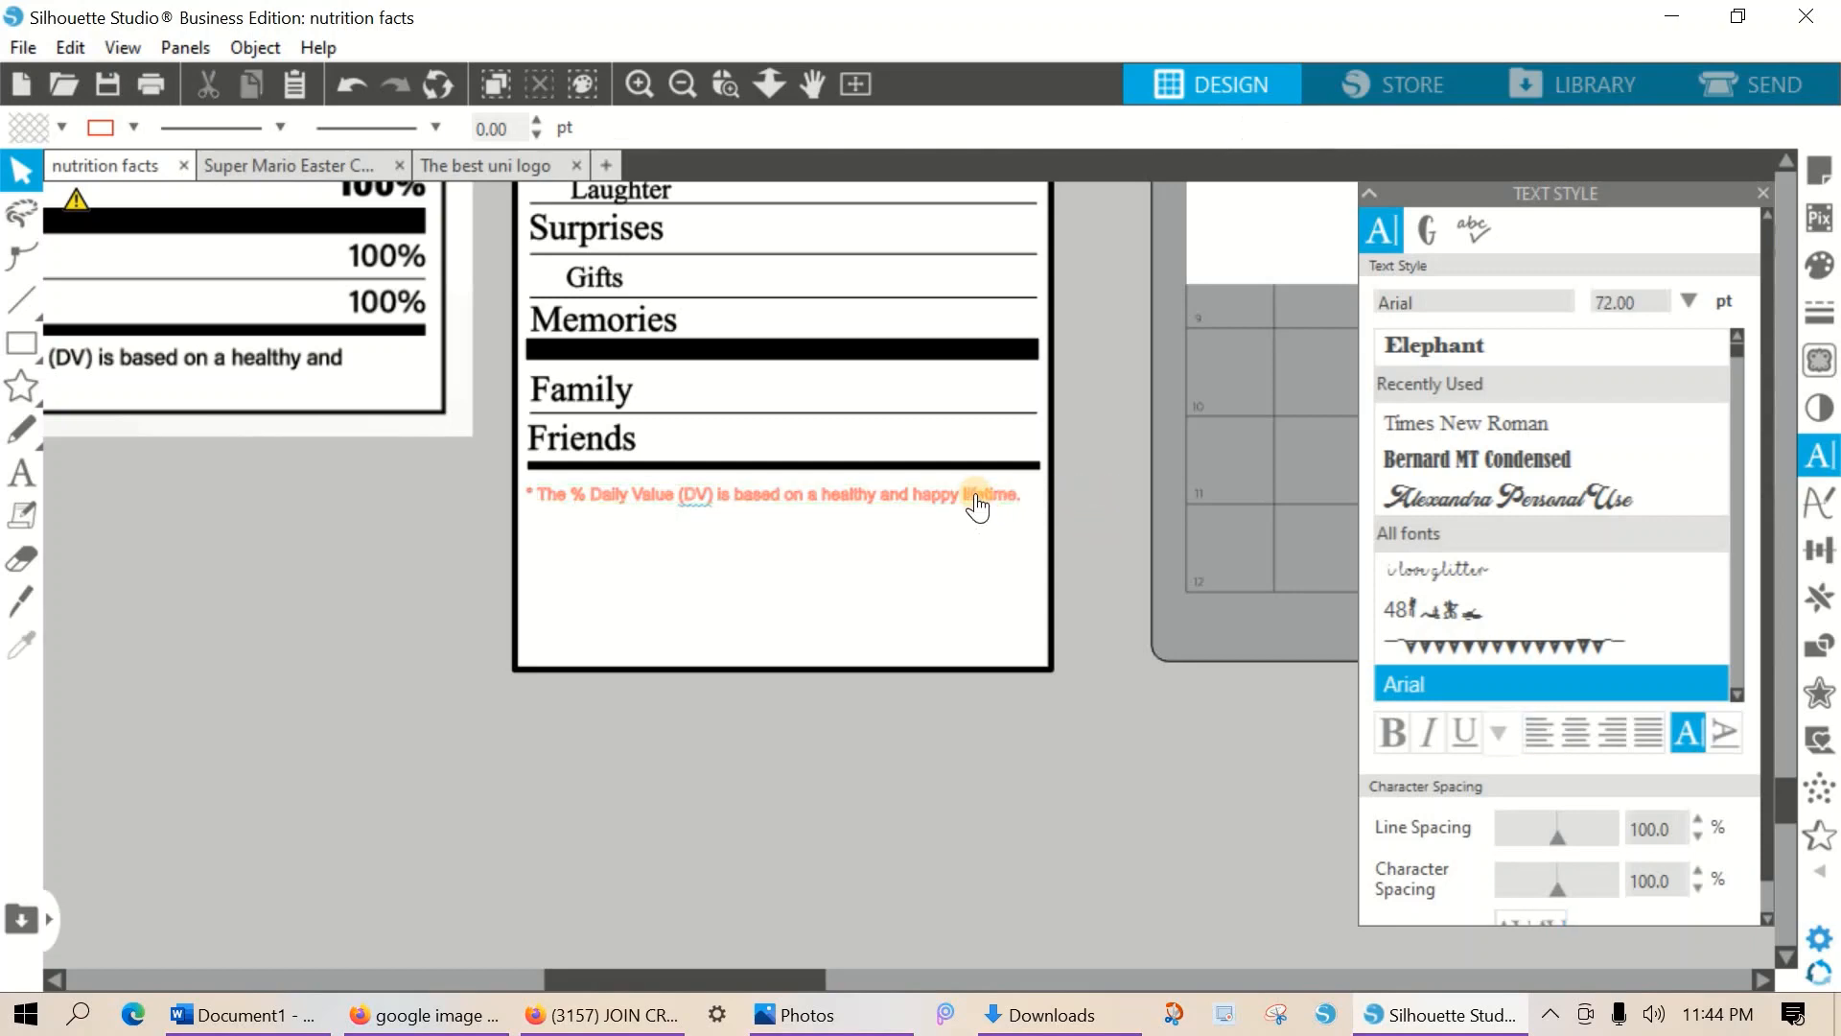
Center the footnote horizontally with the label frame and raise the frame's lower edge to make it about 11.6 in high.
left_click(972, 508)
left_click(962, 576)
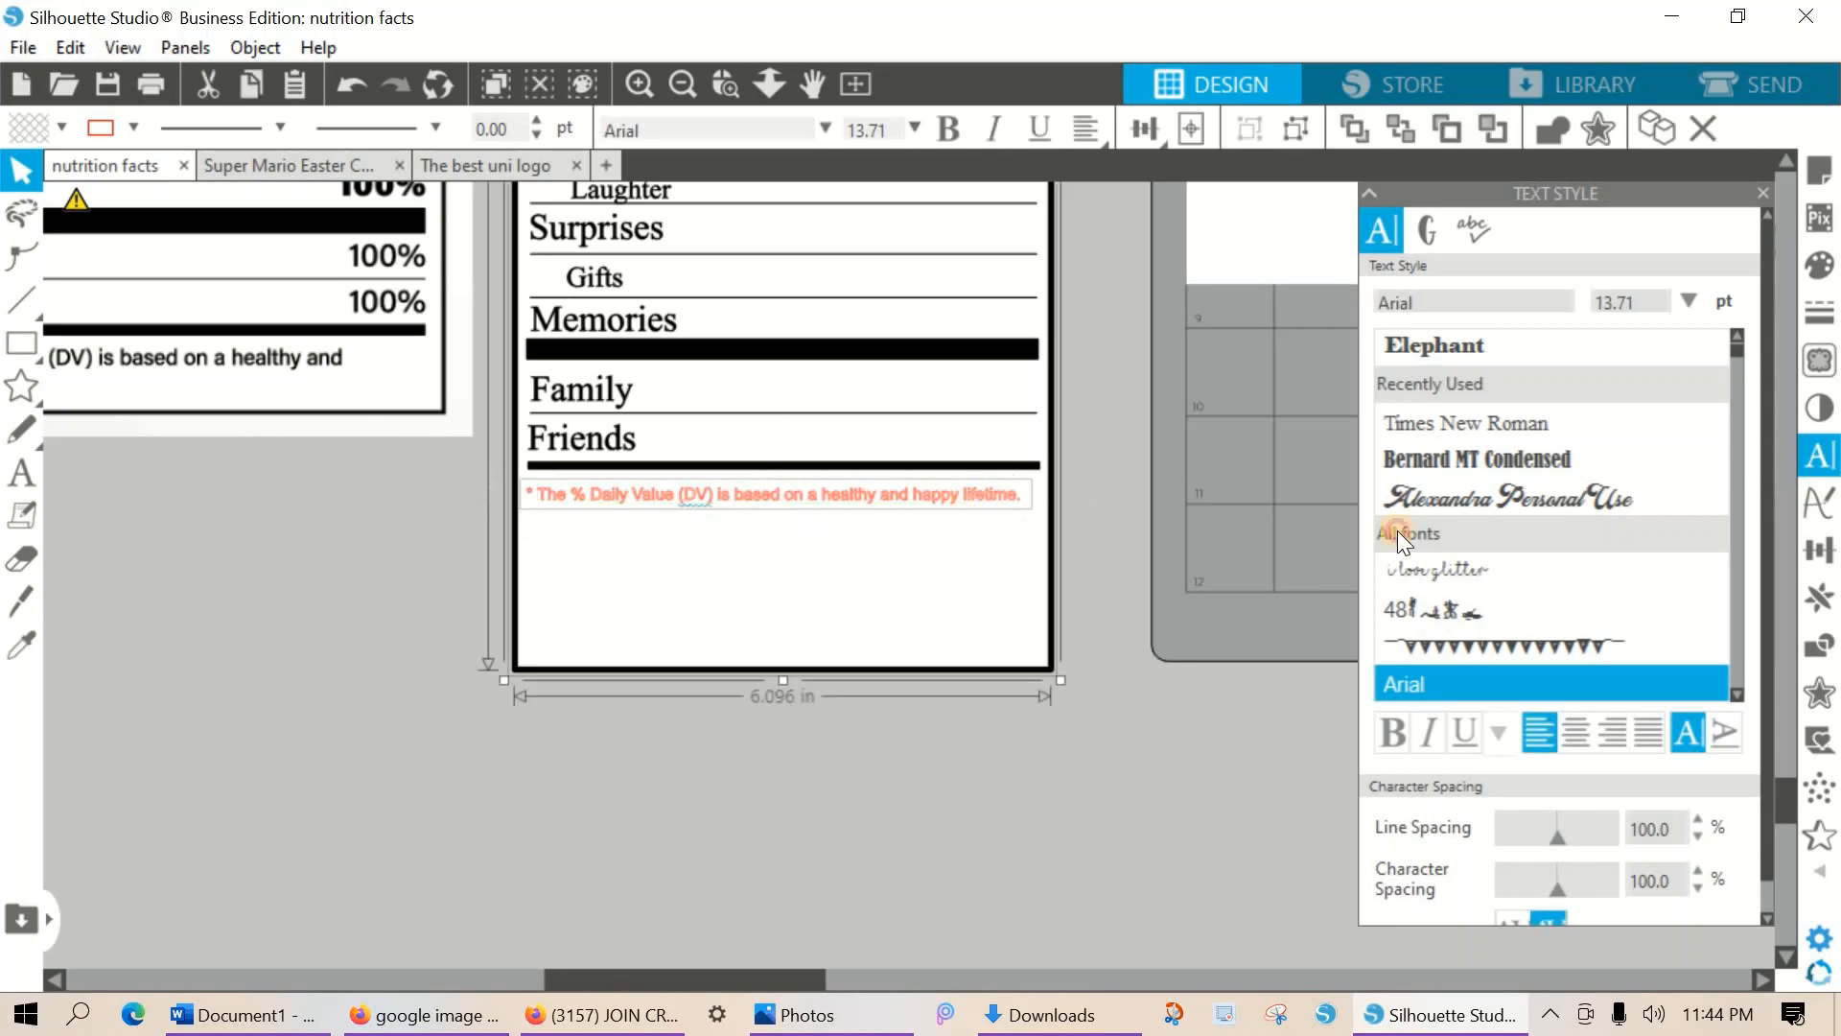
left_click(1819, 549)
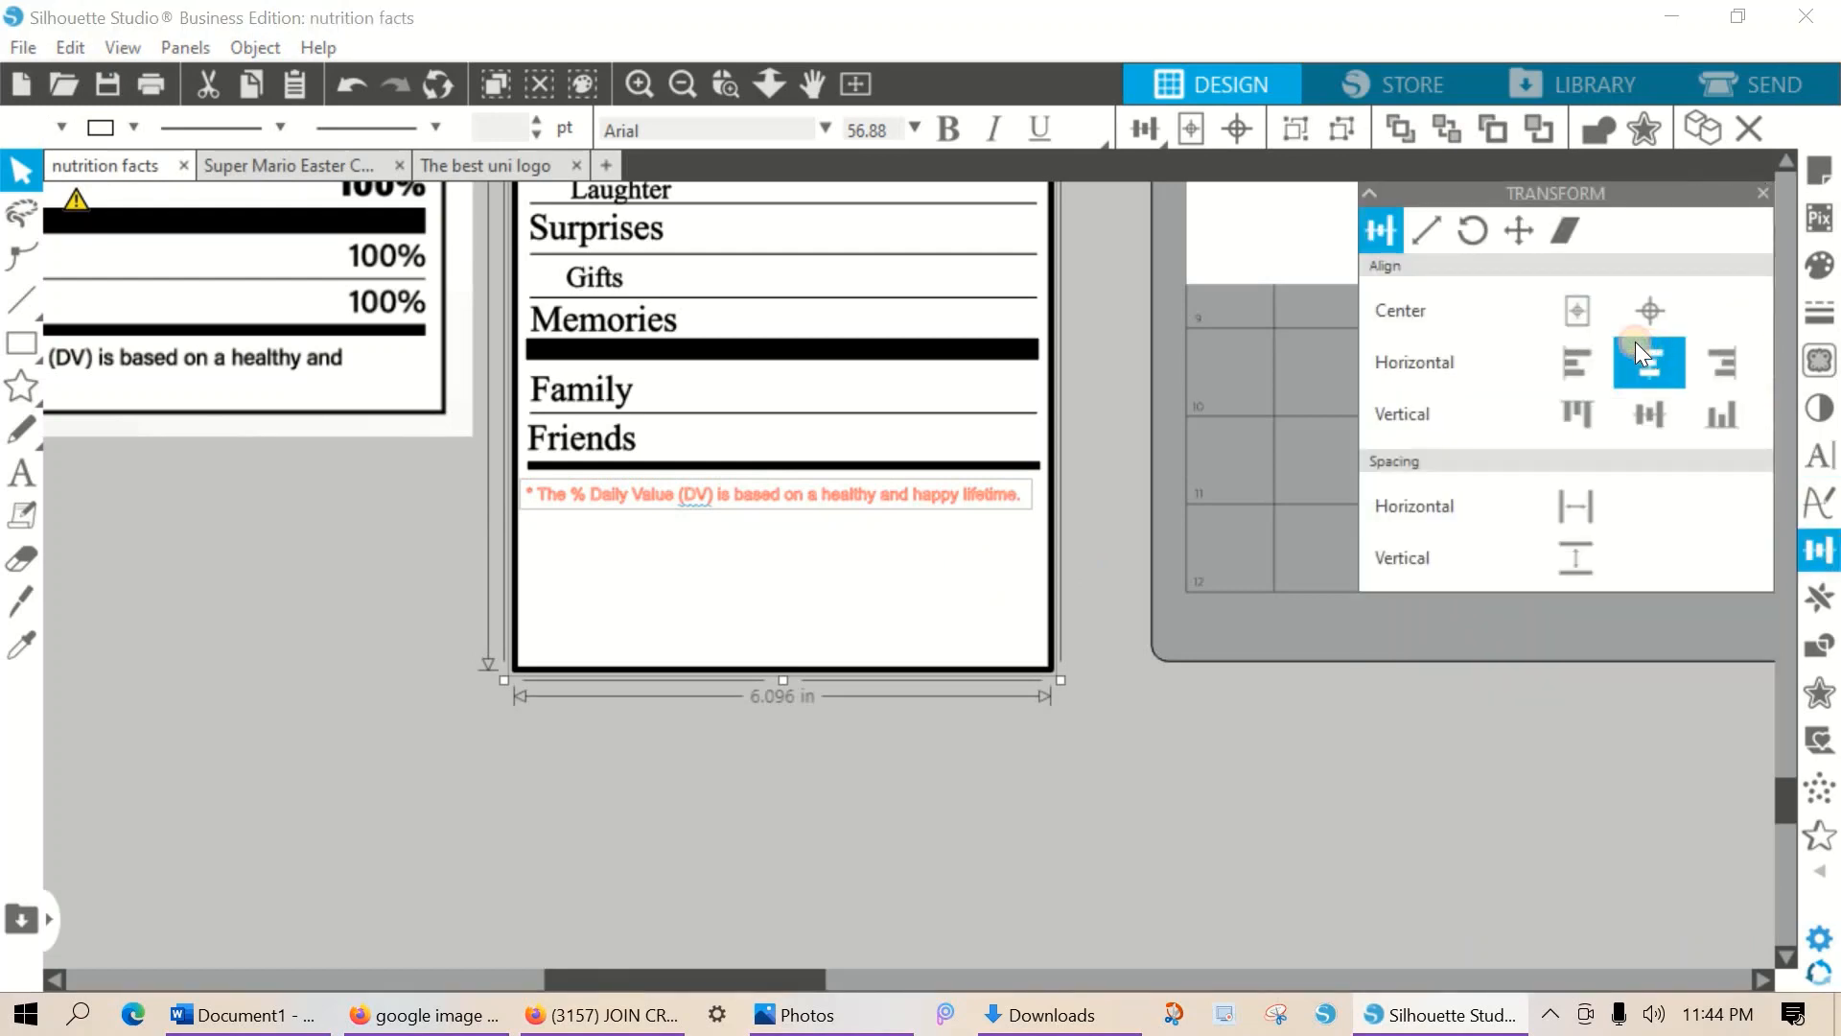
left_click(1641, 357)
left_click(843, 667)
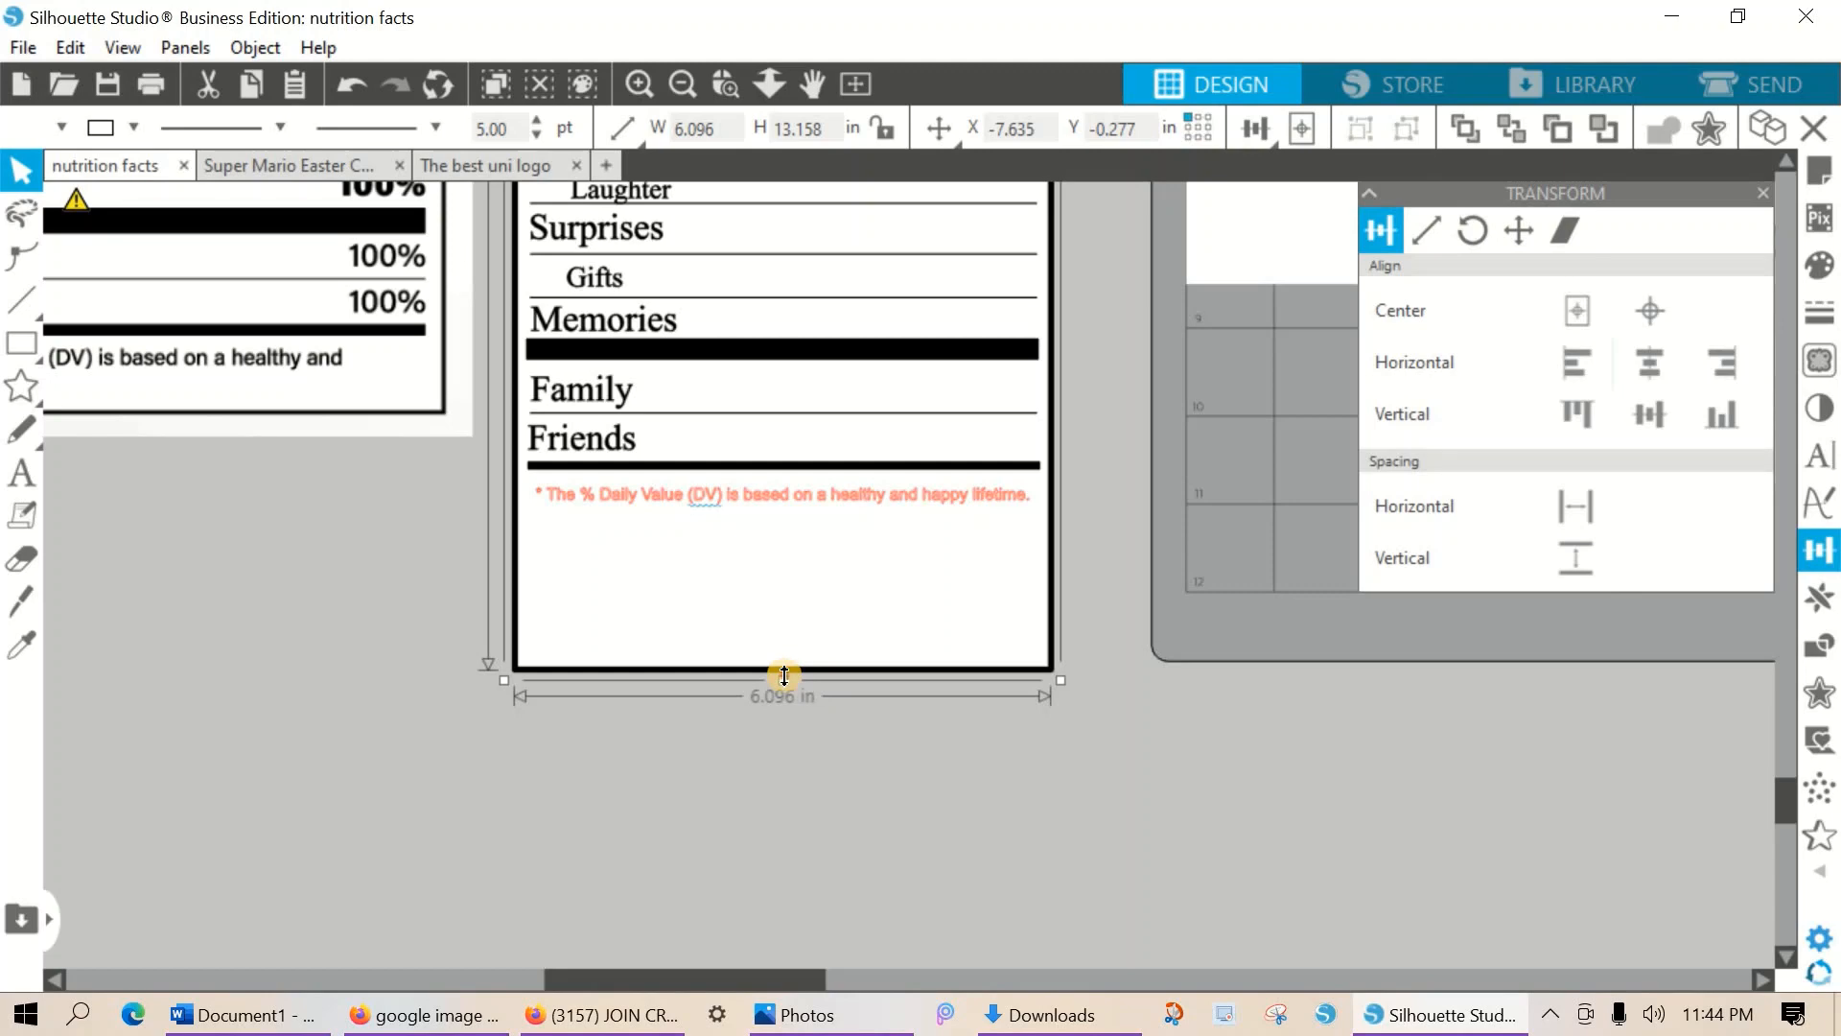
left_click_drag(784, 675, 785, 535)
Give the footnote text a black fill and a black line color.
left_click(875, 503)
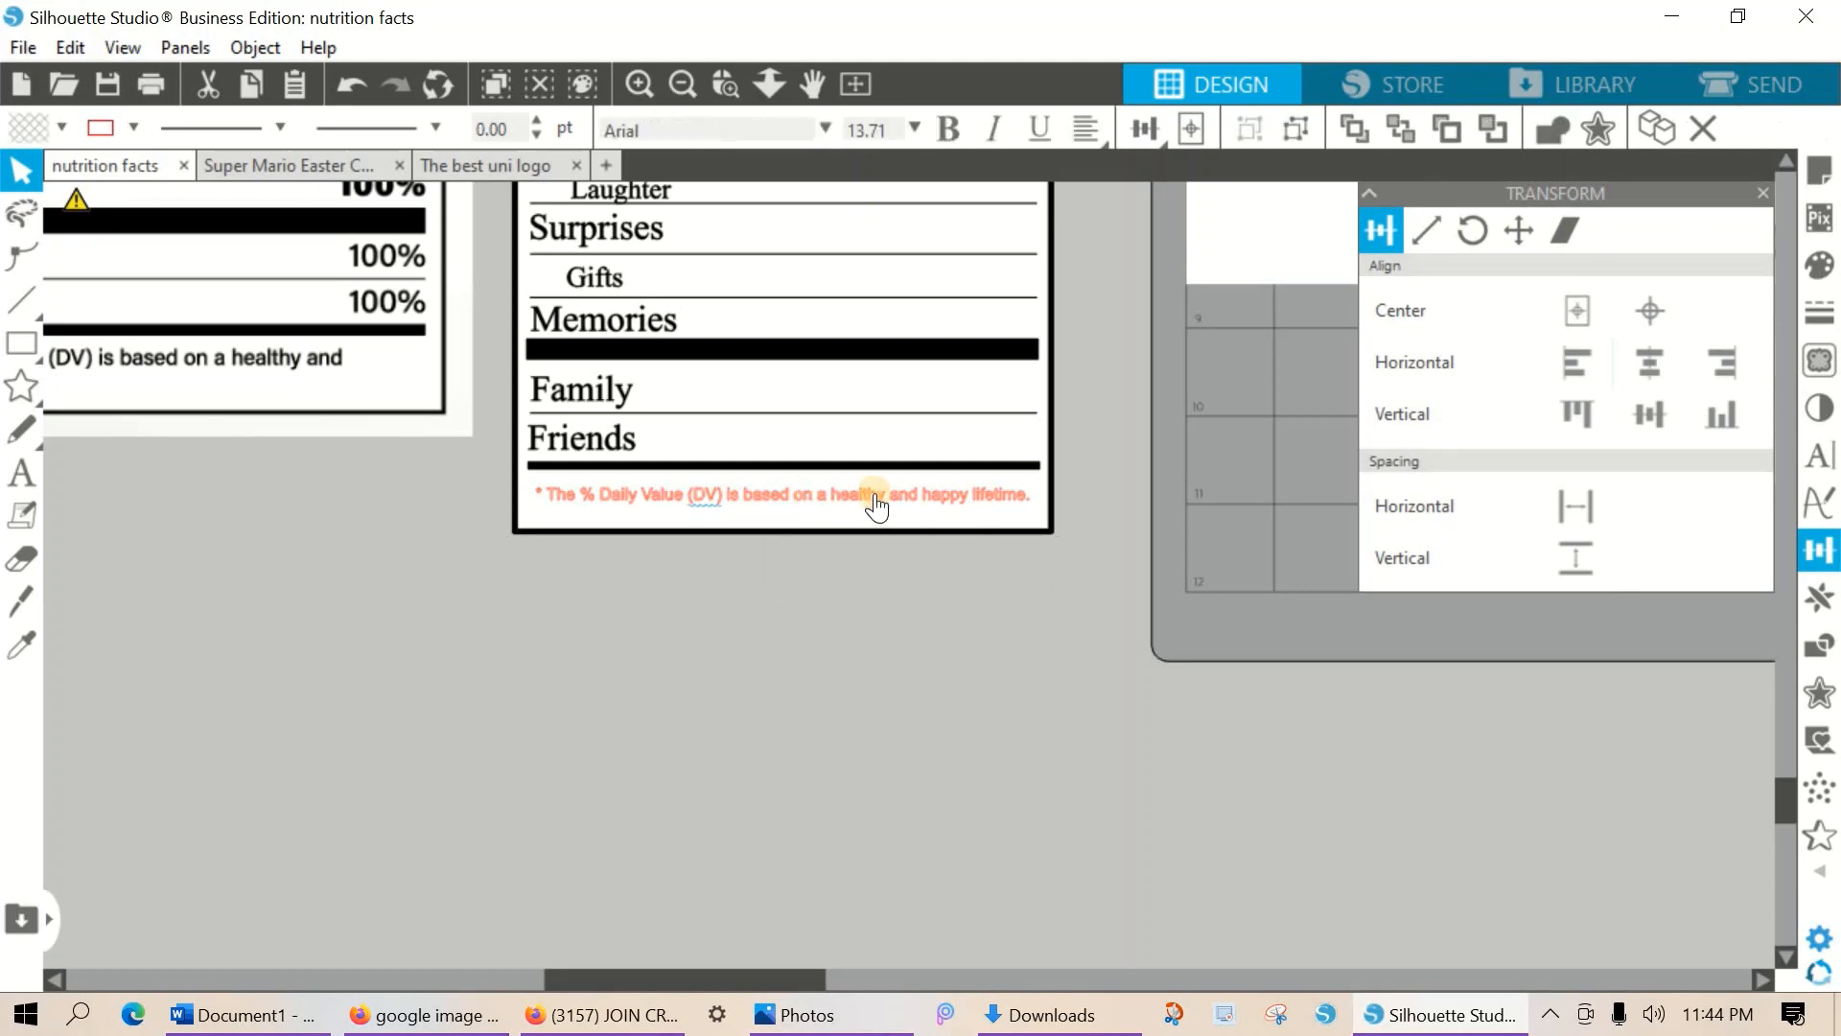
left_click(1819, 264)
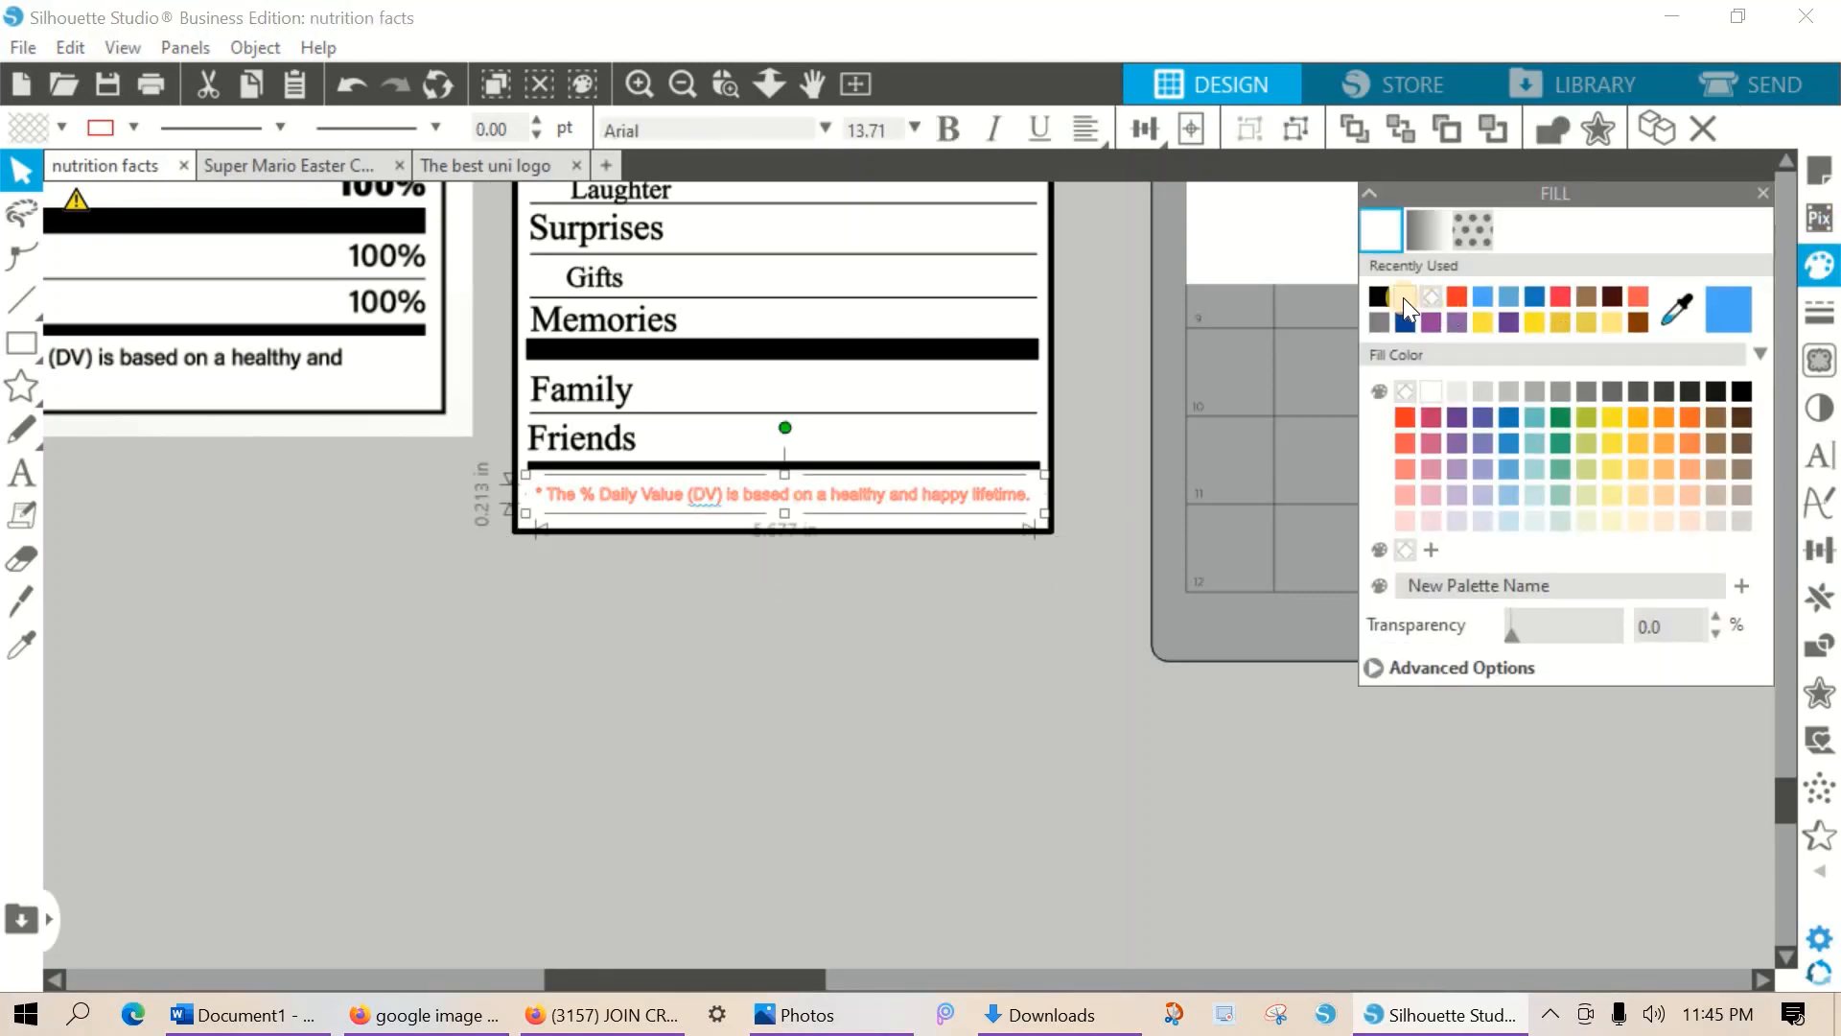
left_click(1819, 311)
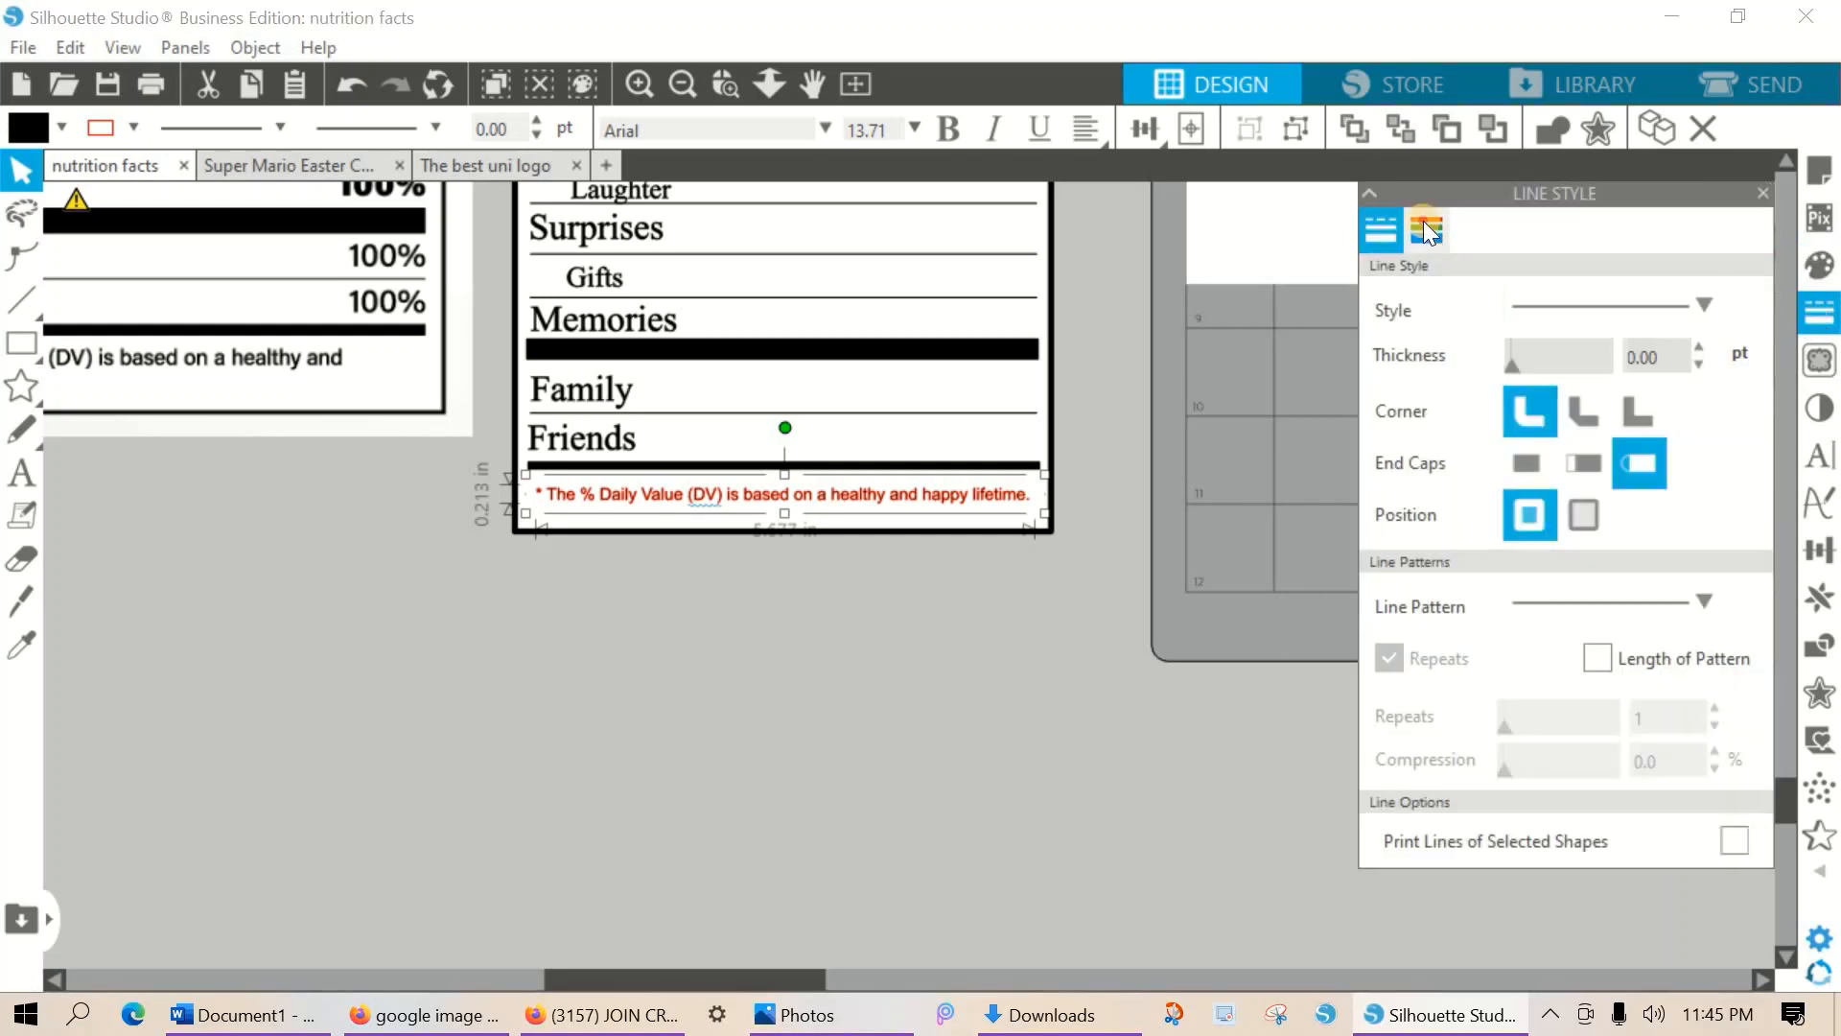
left_click(1375, 298)
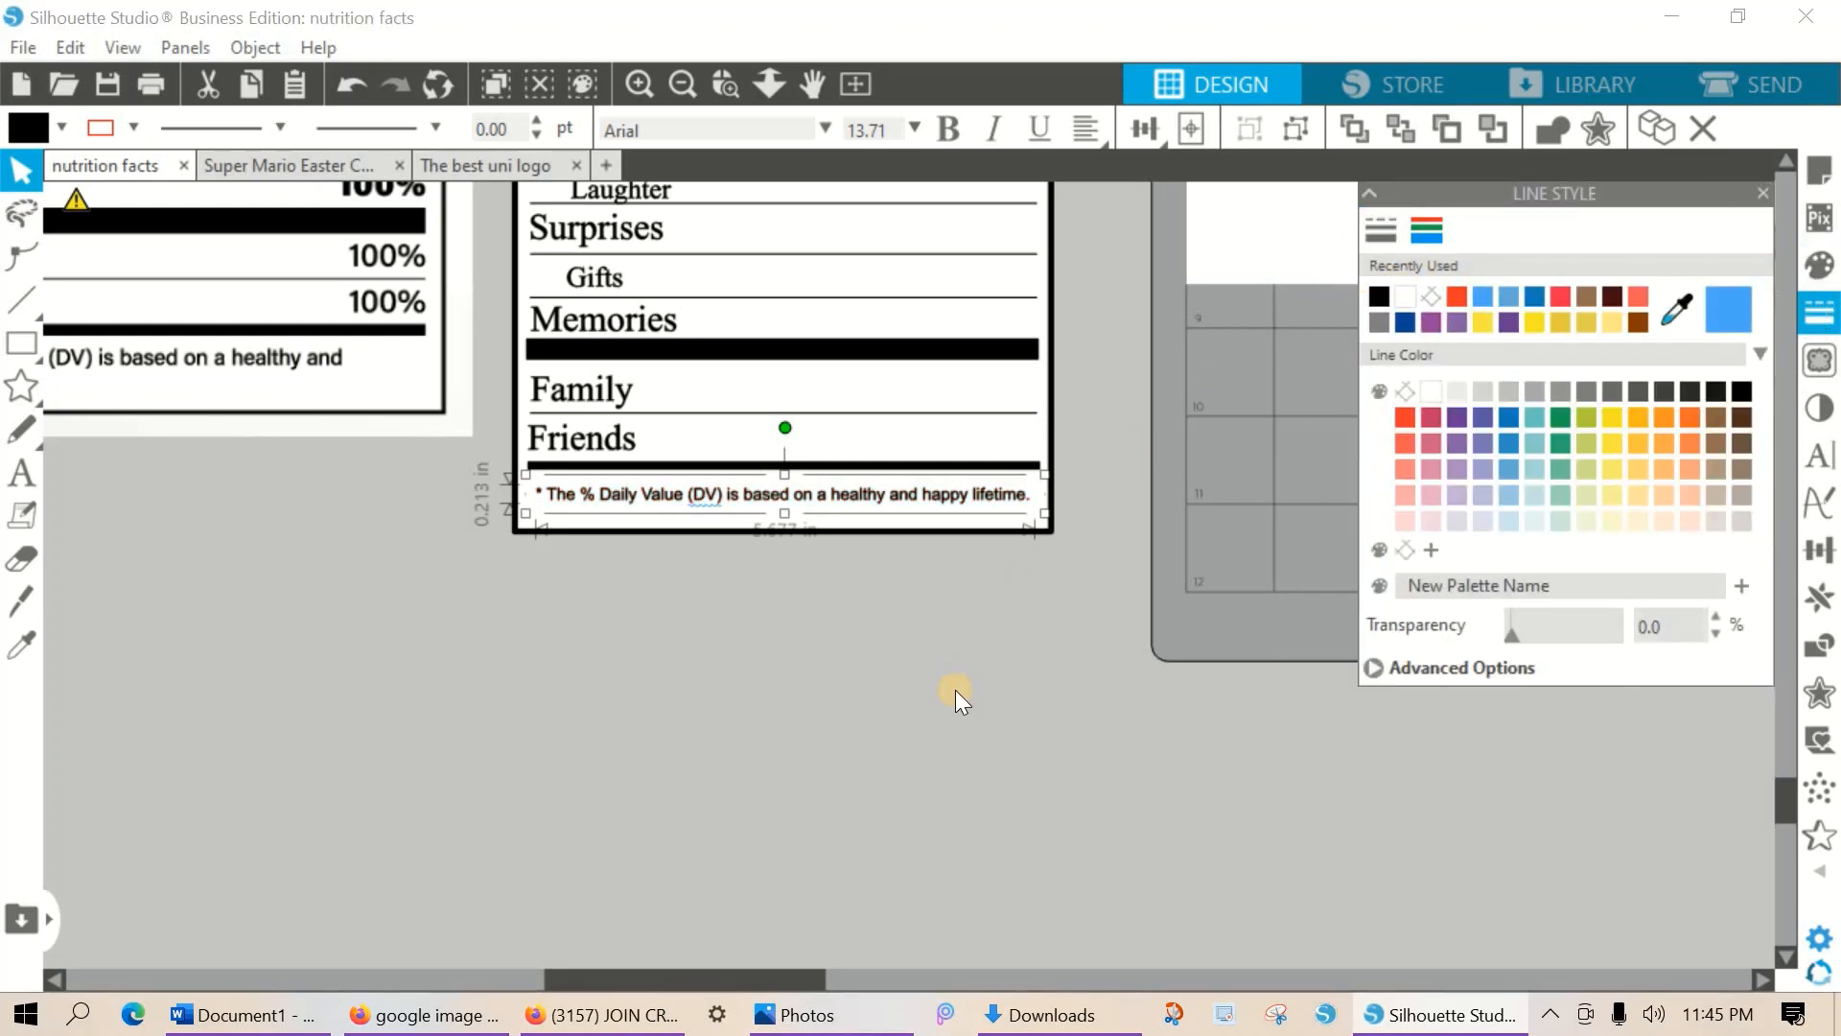
left_click(955, 689)
Compare the whole label with the reference image beside it.
left_click_drag(1103, 567, 1048, 4)
left_click(685, 83)
left_click(685, 83)
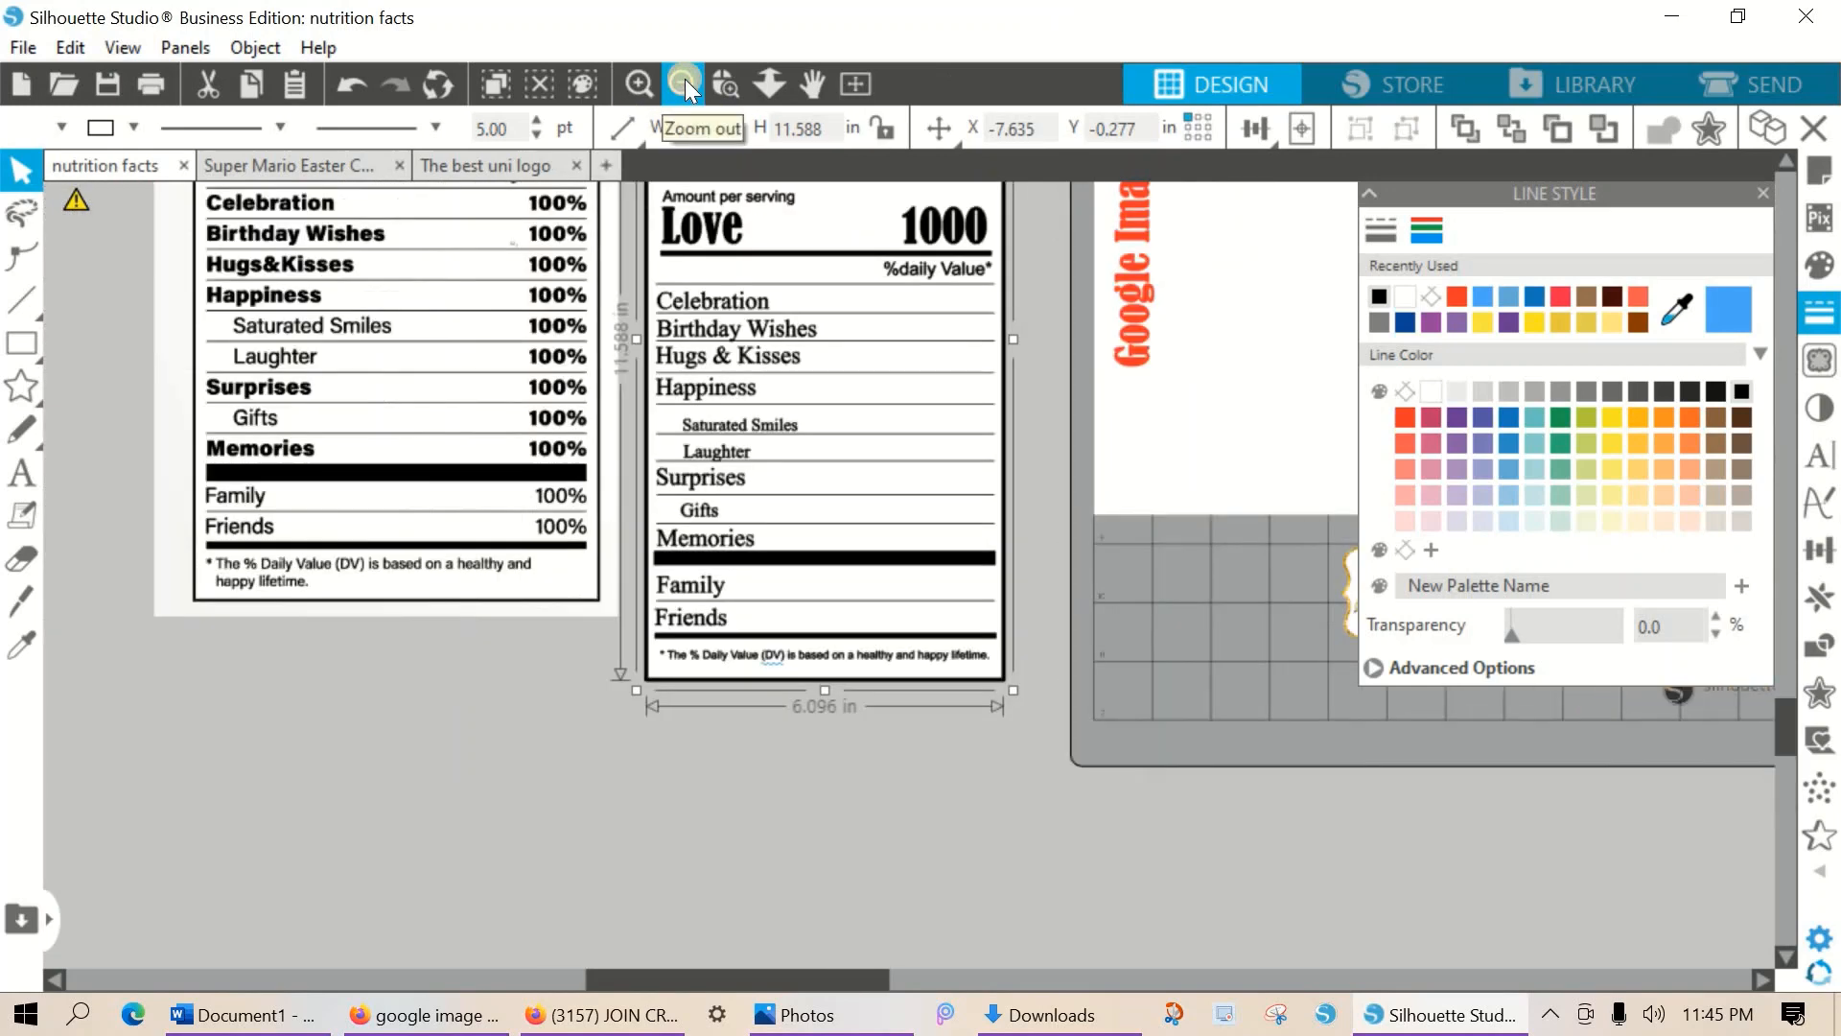
Reposition the Birthday reference image slightly so it sits beside the recreated label with a small gap.
left_click_drag(534, 304, 502, 389)
left_click(688, 394)
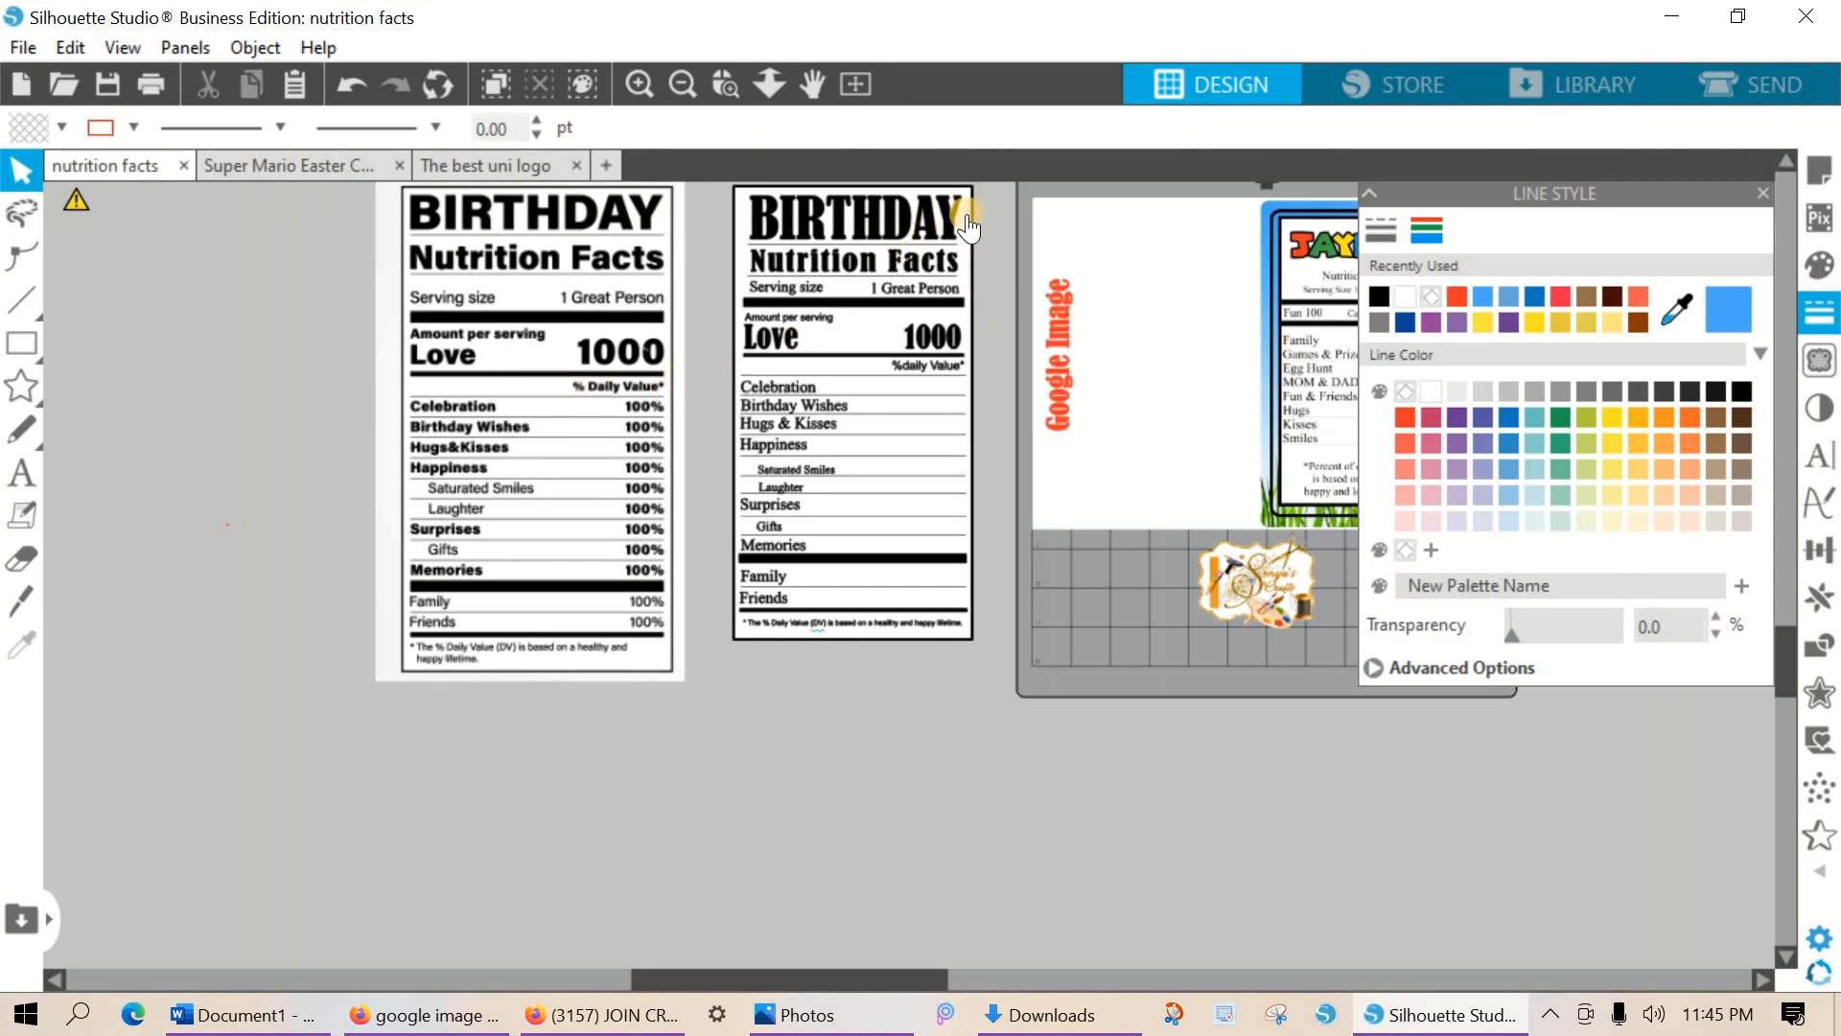
scroll(995, 140, "up", 3)
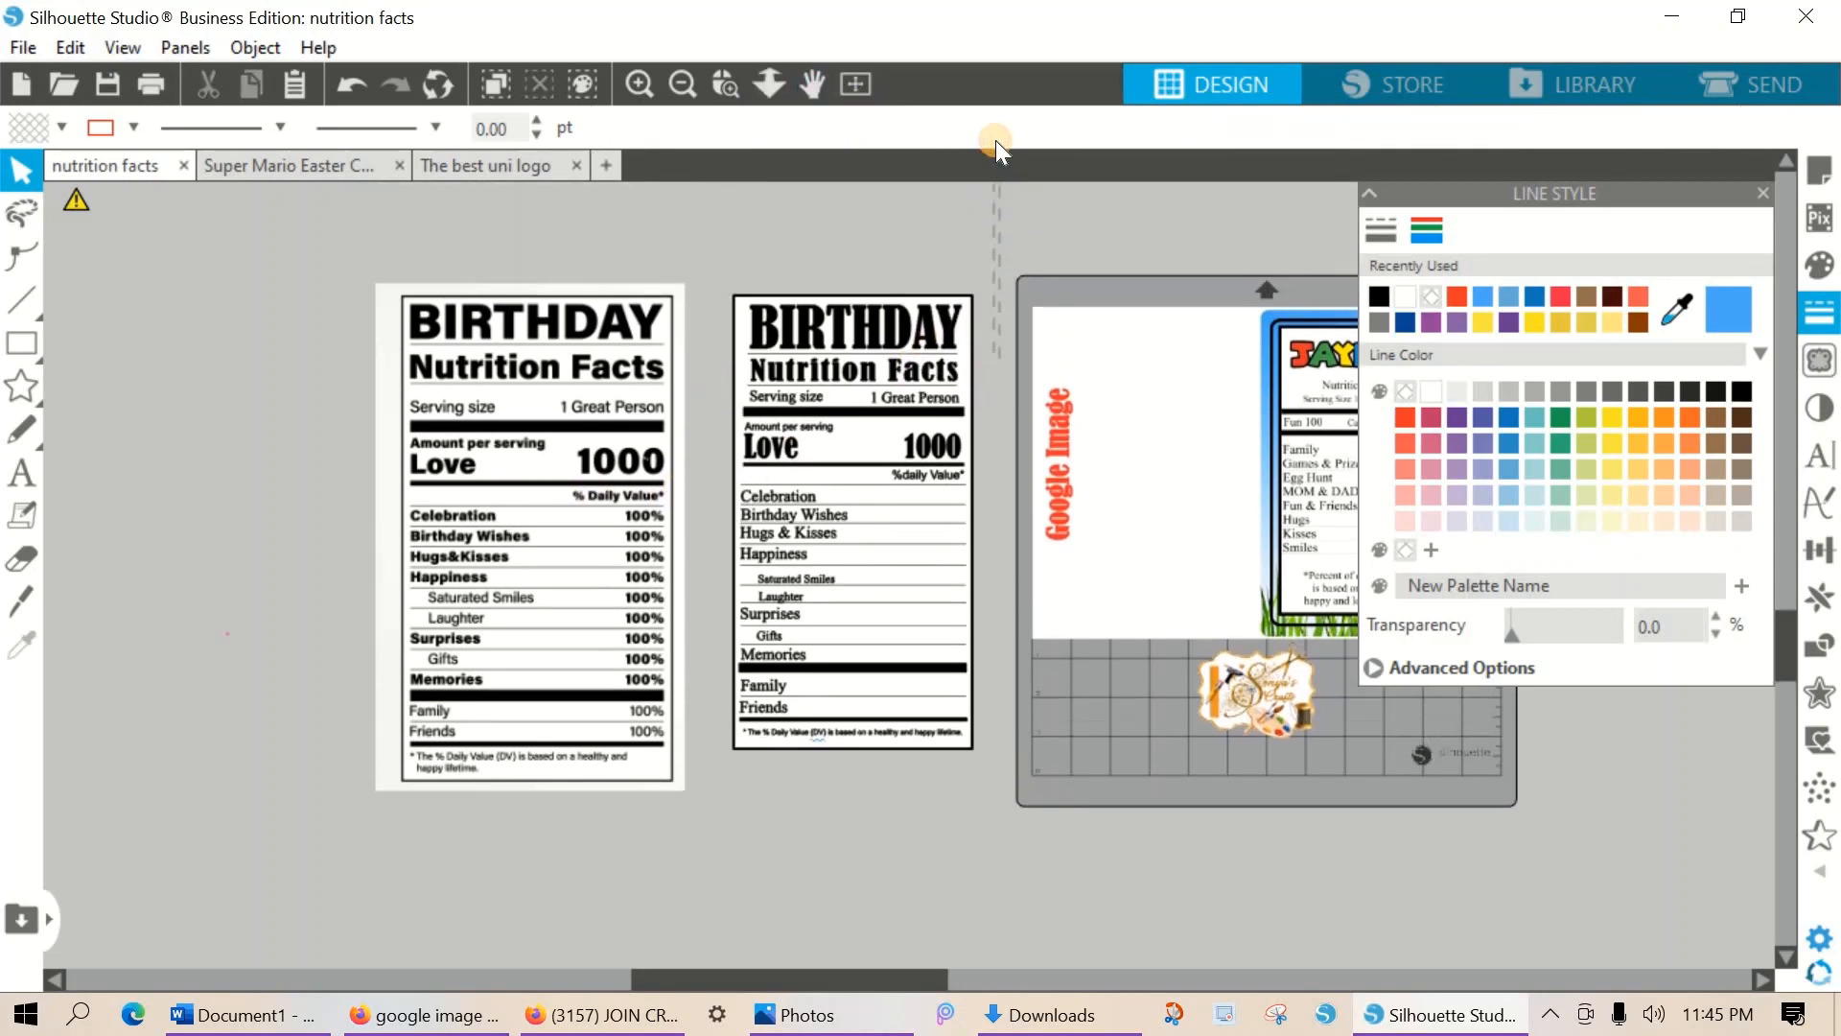
left_click_drag(620, 528, 625, 509)
left_click(848, 706)
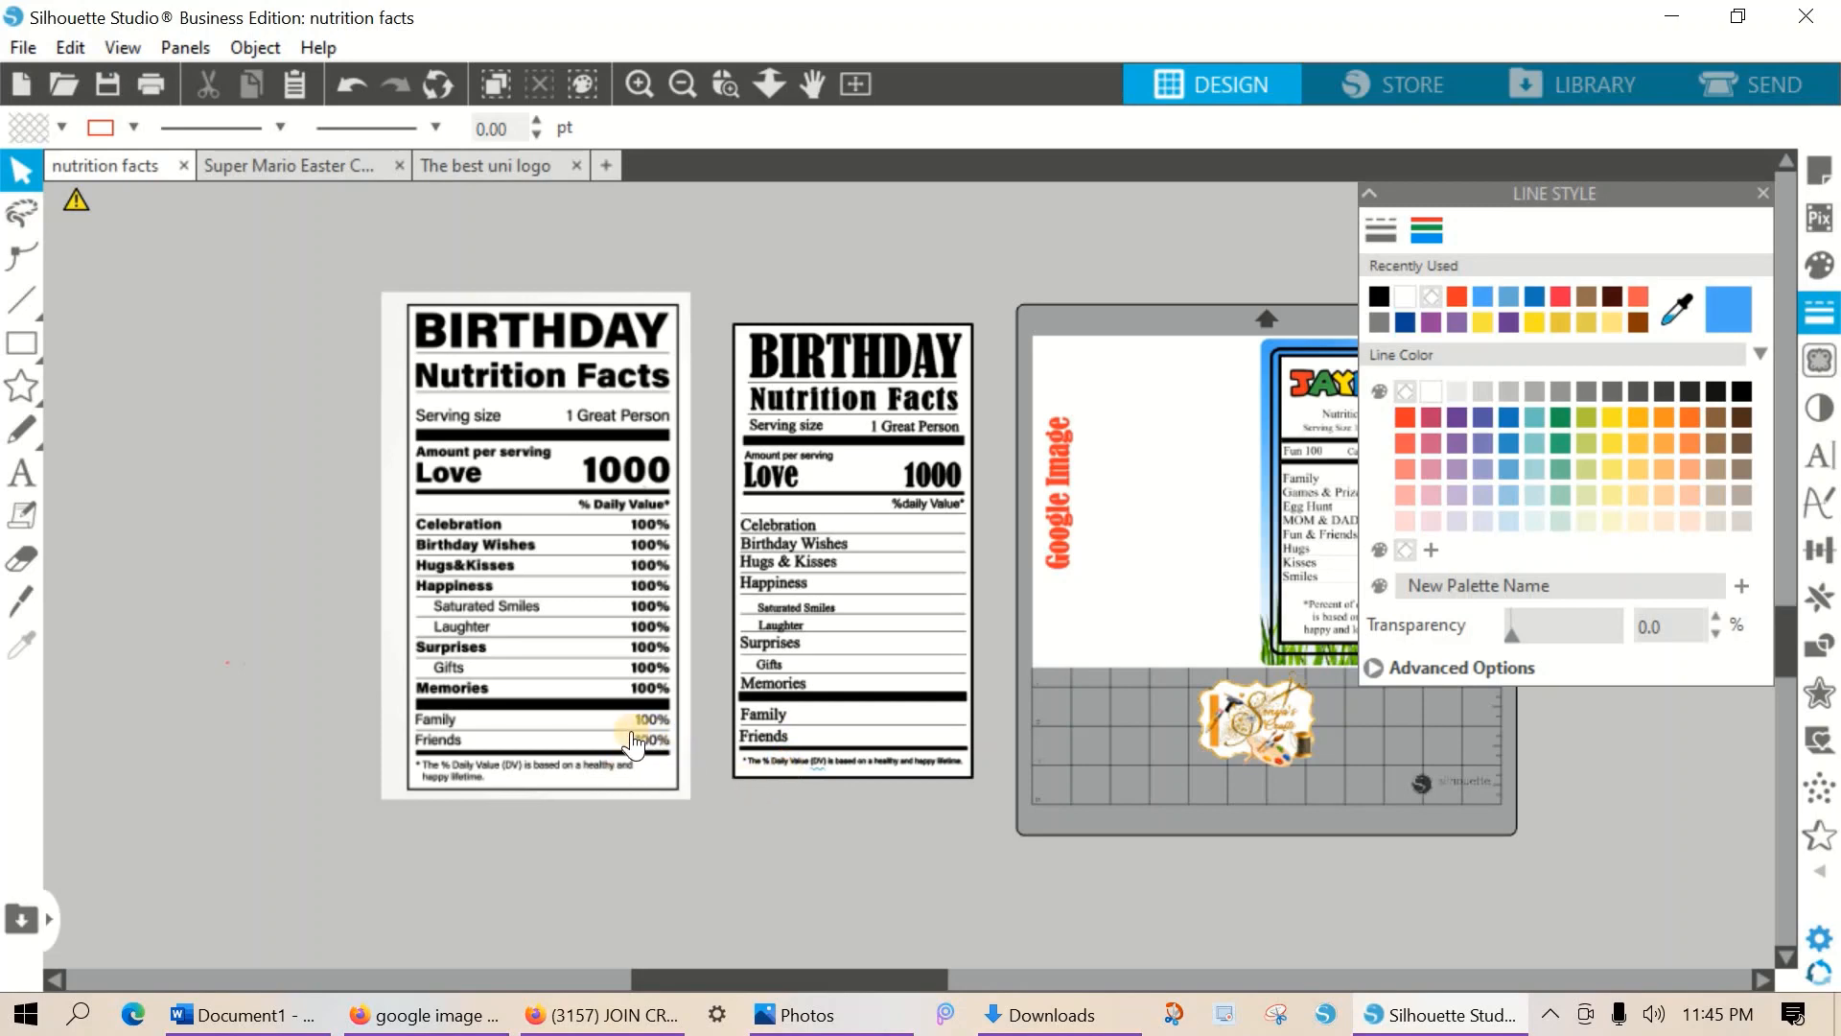
left_click_drag(623, 700, 632, 690)
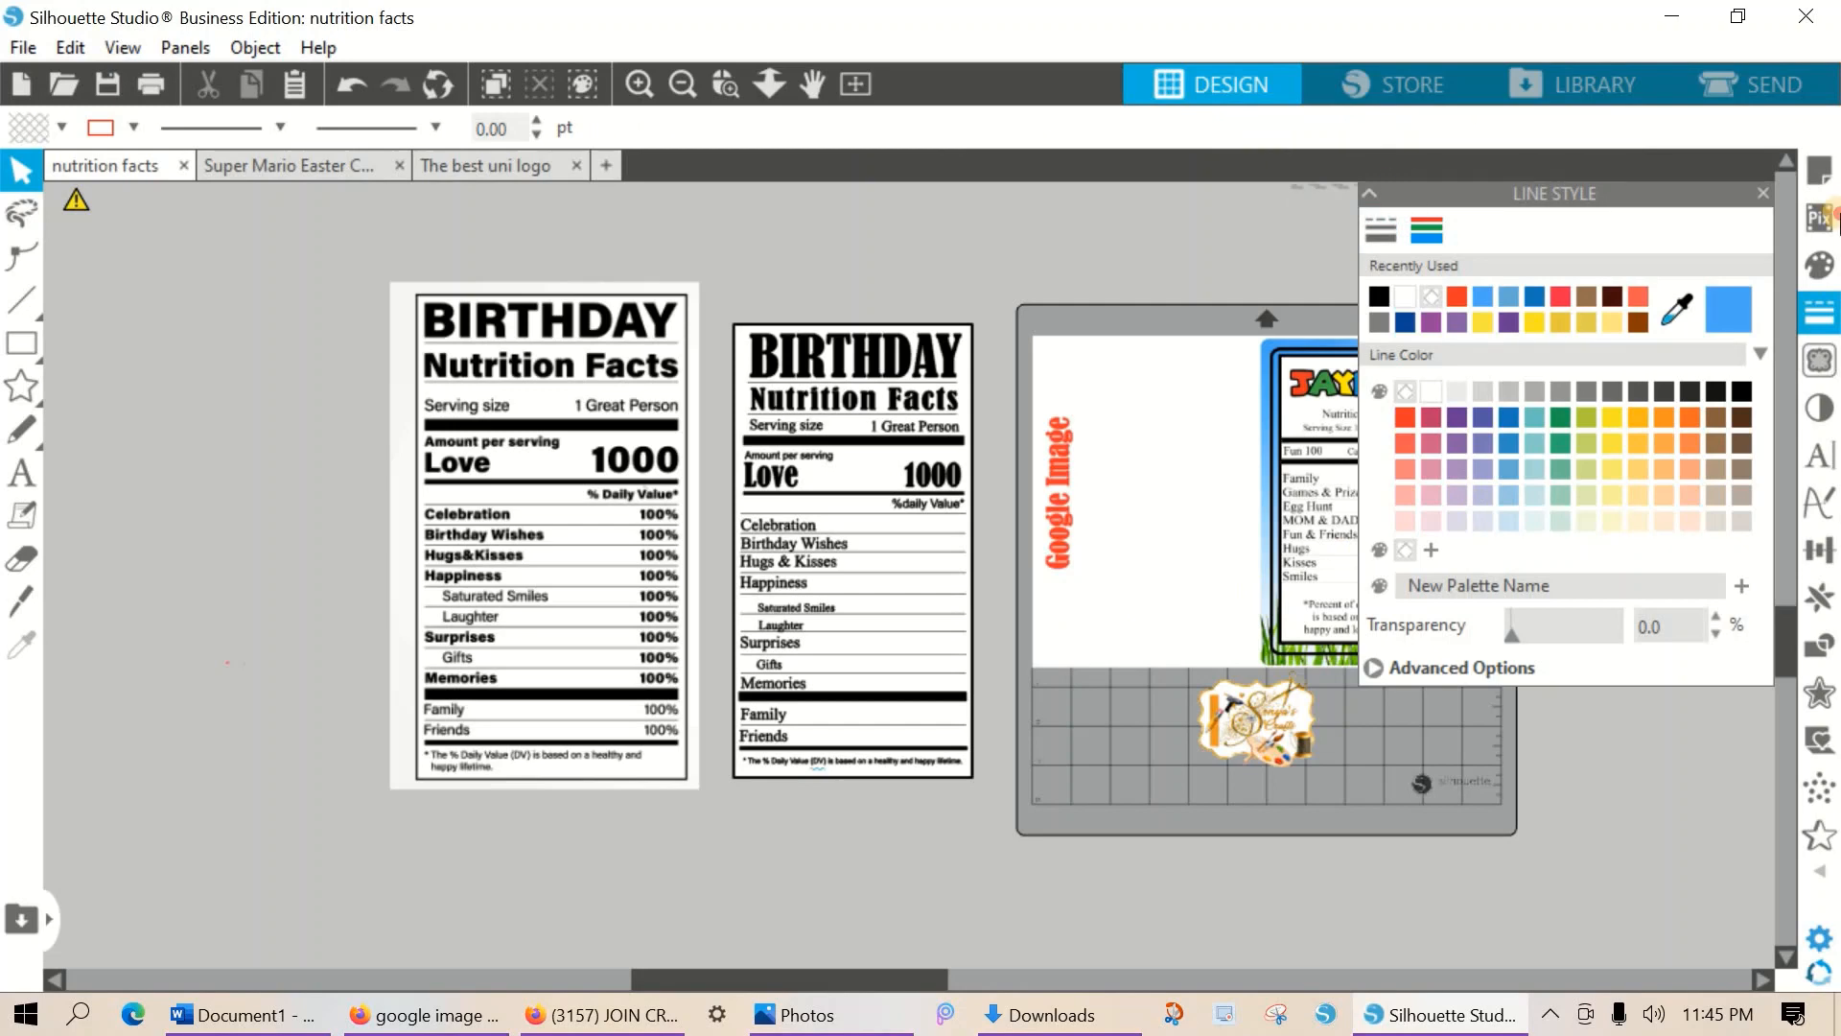
Move the red-outlined panel template with its two small labels from beyond the mat to the space before the Birthday reference image.
left_click_drag(1840, 223, 1837, 273)
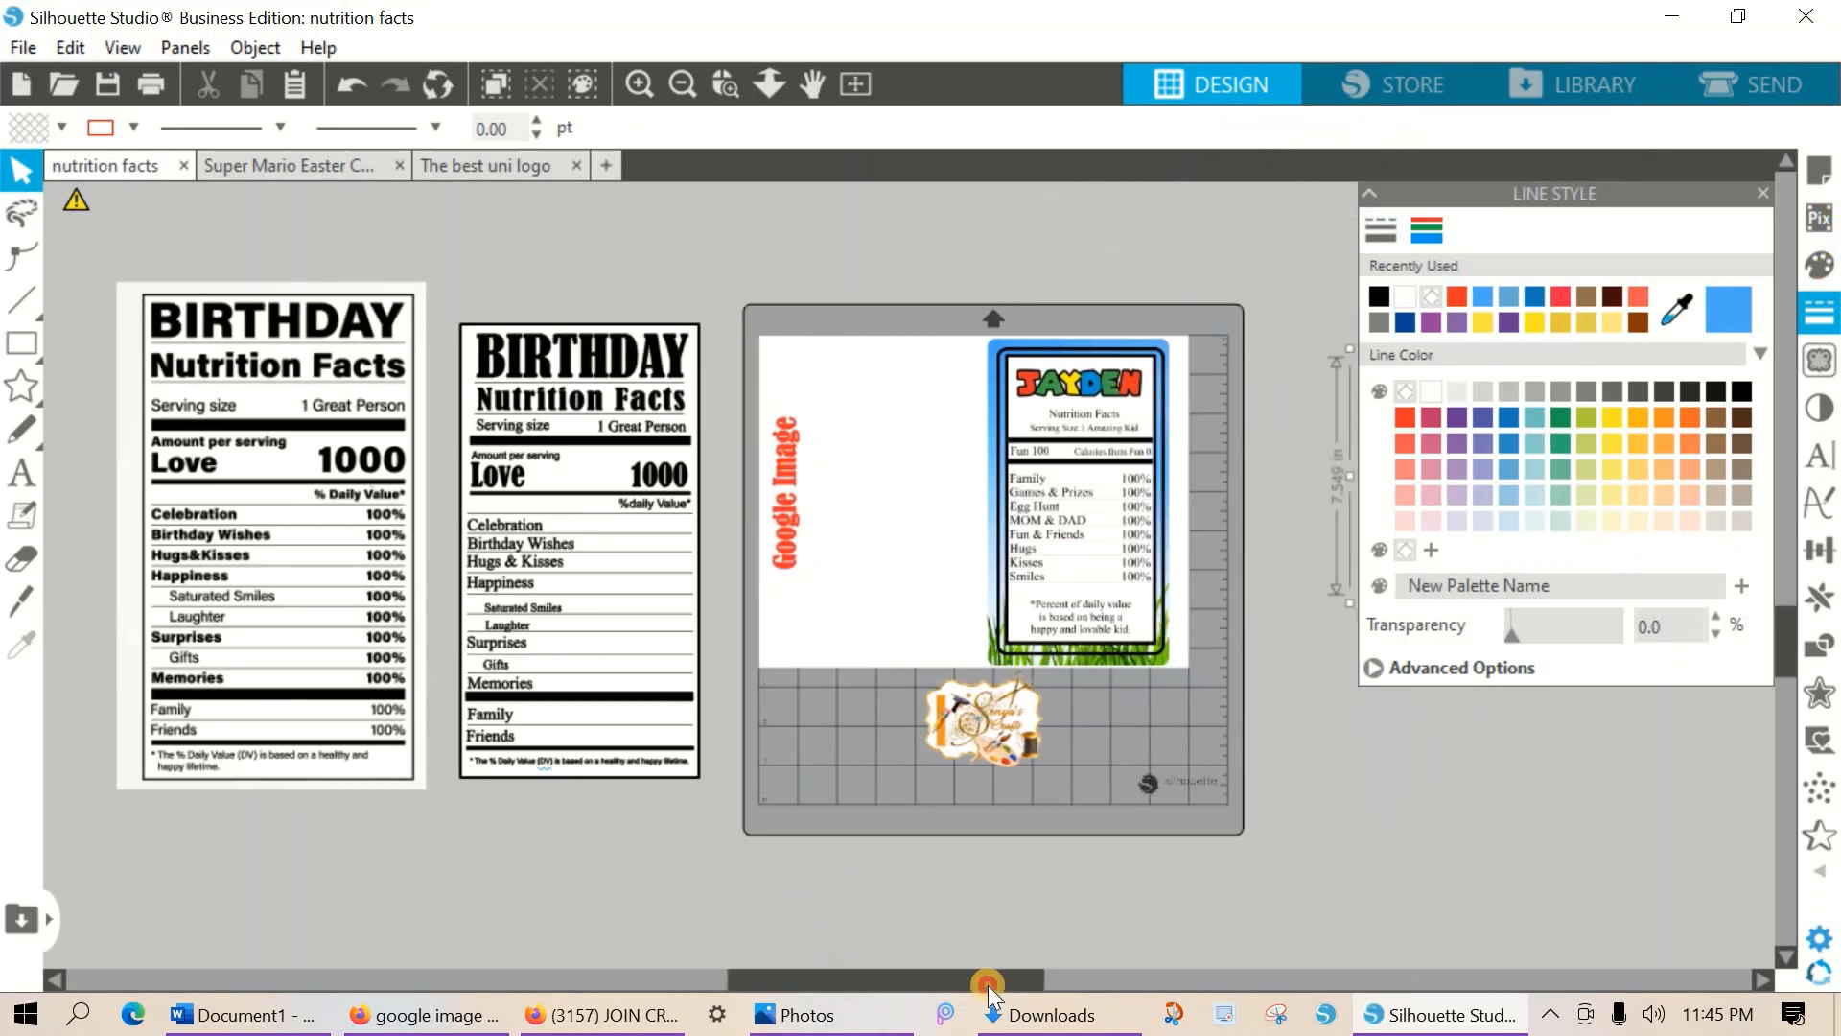
left_click_drag(987, 993, 1194, 982)
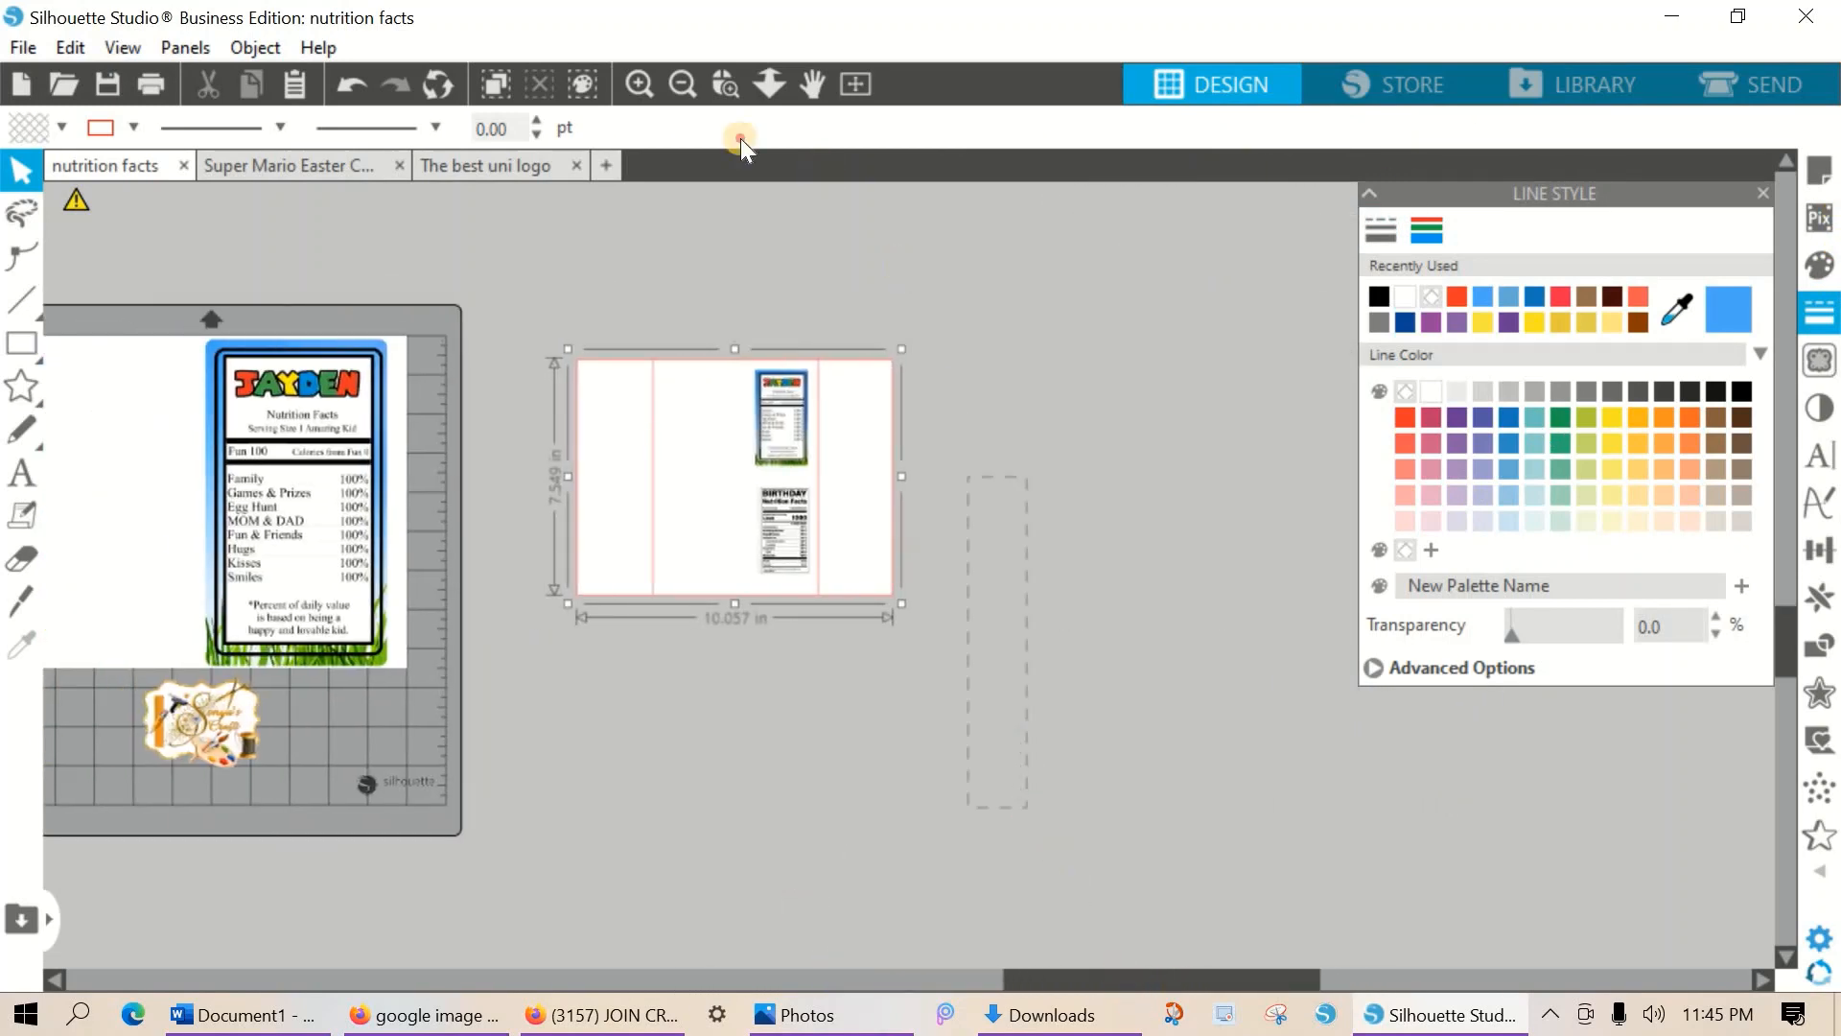
left_click_drag(740, 138, 514, 268)
left_click_drag(781, 552, 286, 642)
left_click(341, 876)
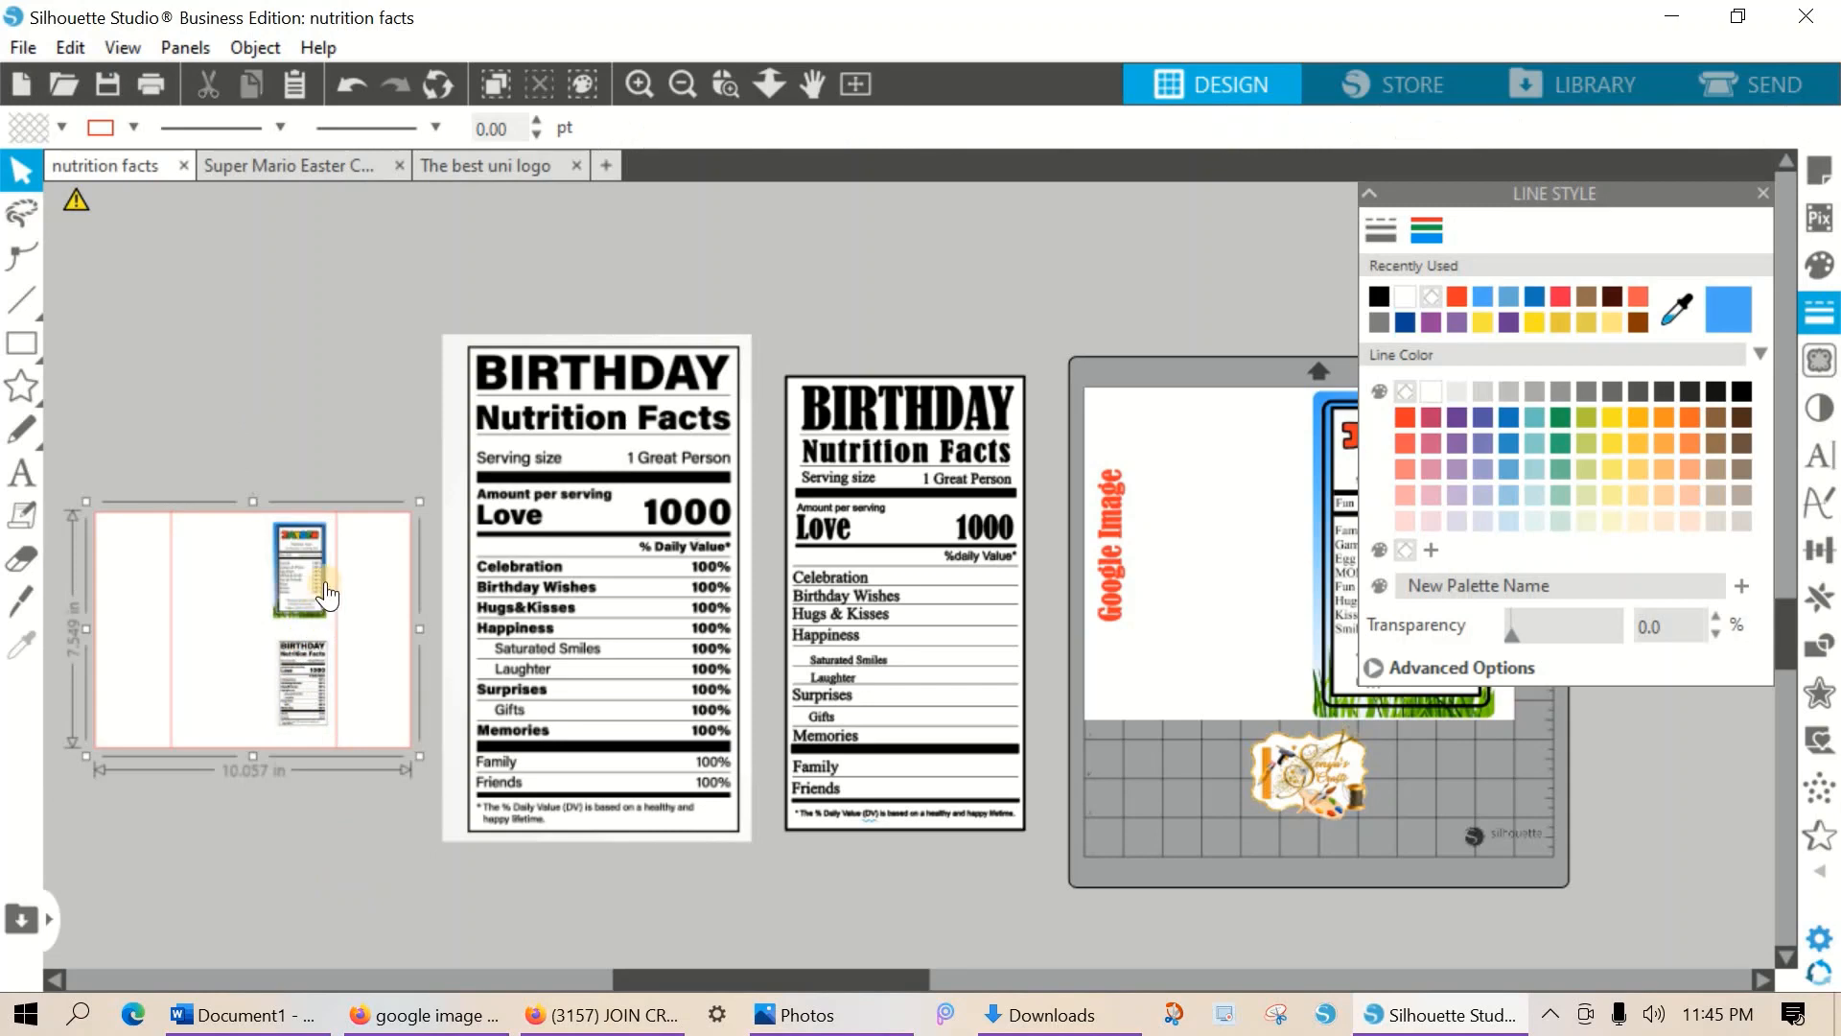
Place the small blue-bordered label and the small Birthday label one above the other in the template's rightmost panel.
left_click_drag(289, 572, 371, 580)
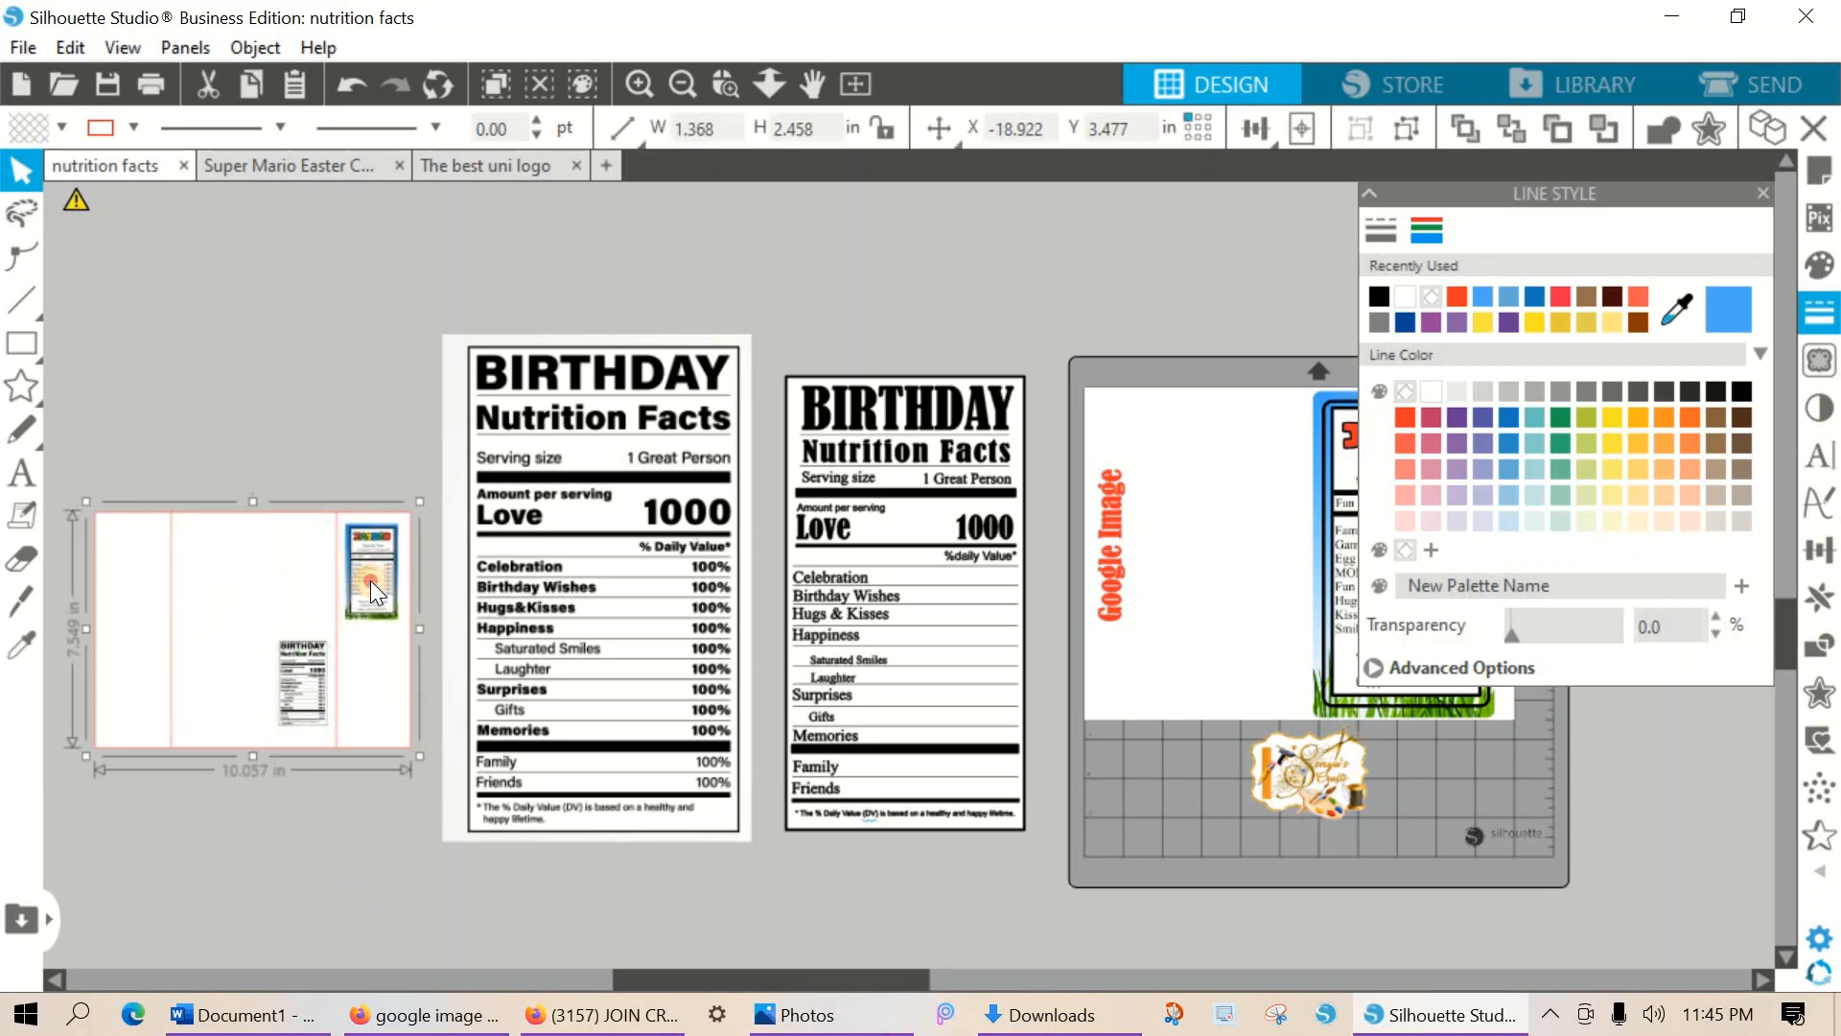
left_click_drag(295, 677, 374, 671)
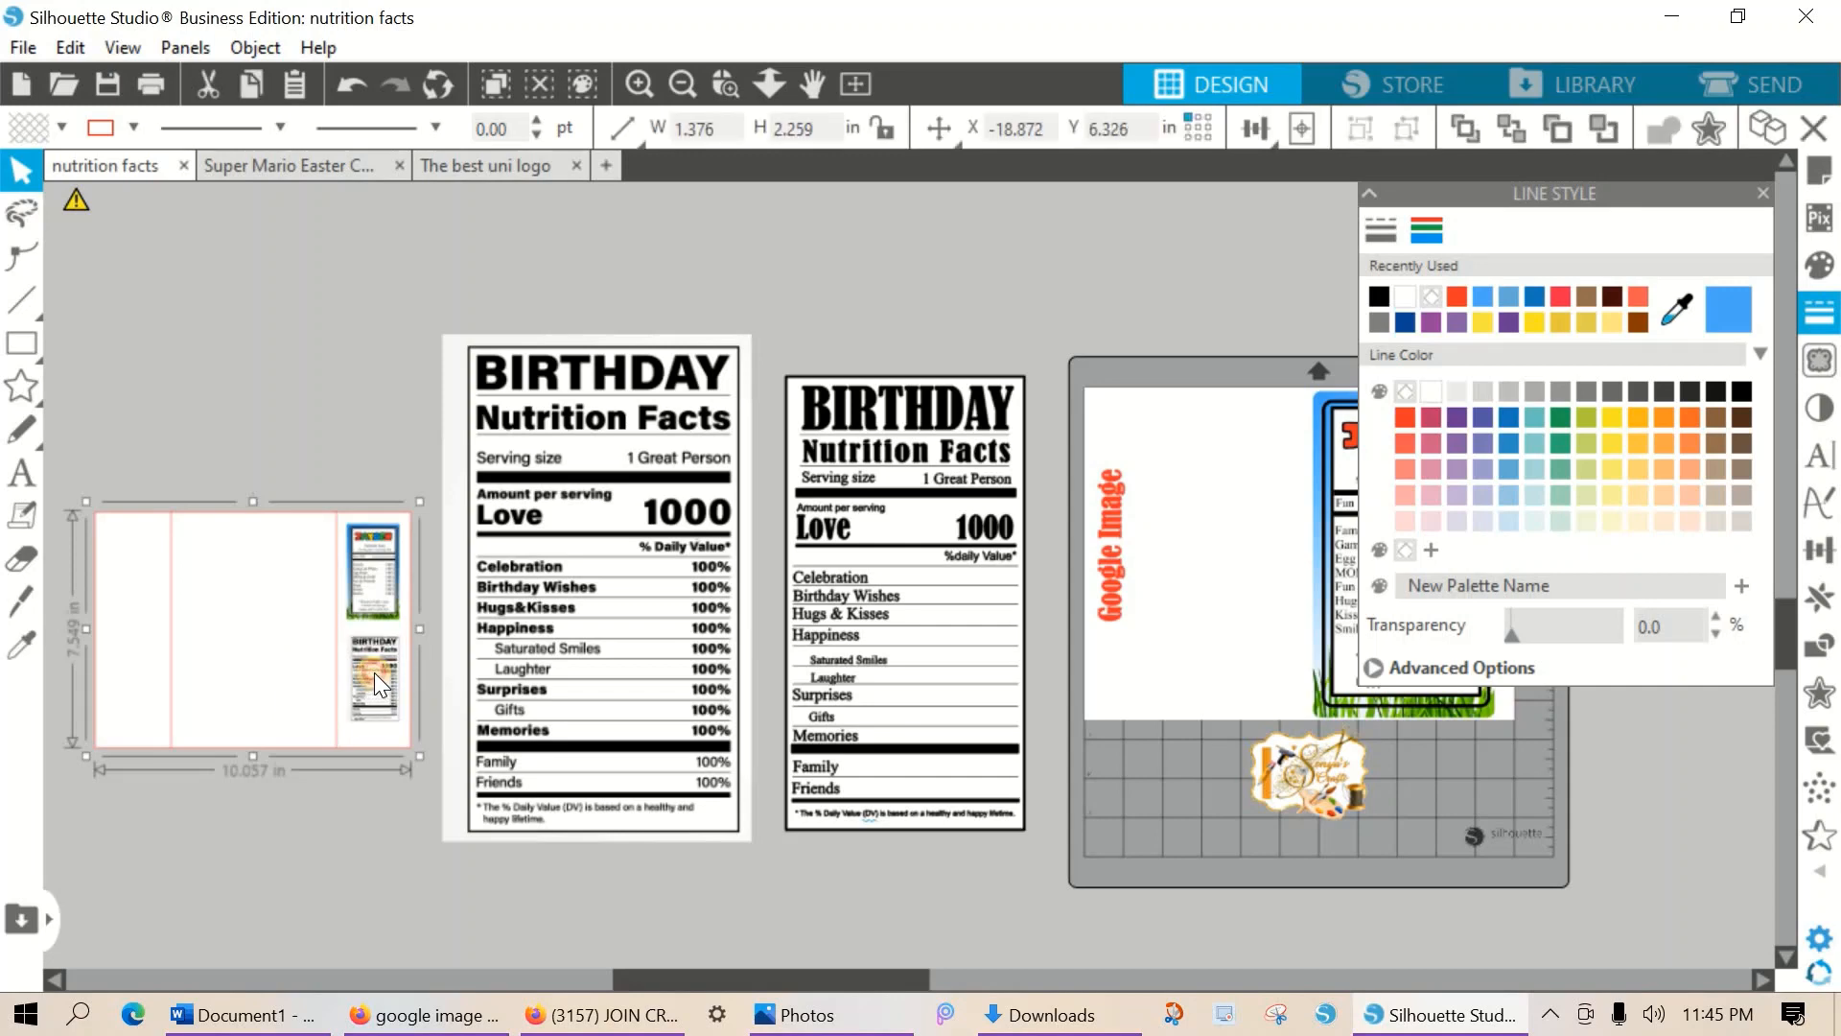
left_click(336, 558)
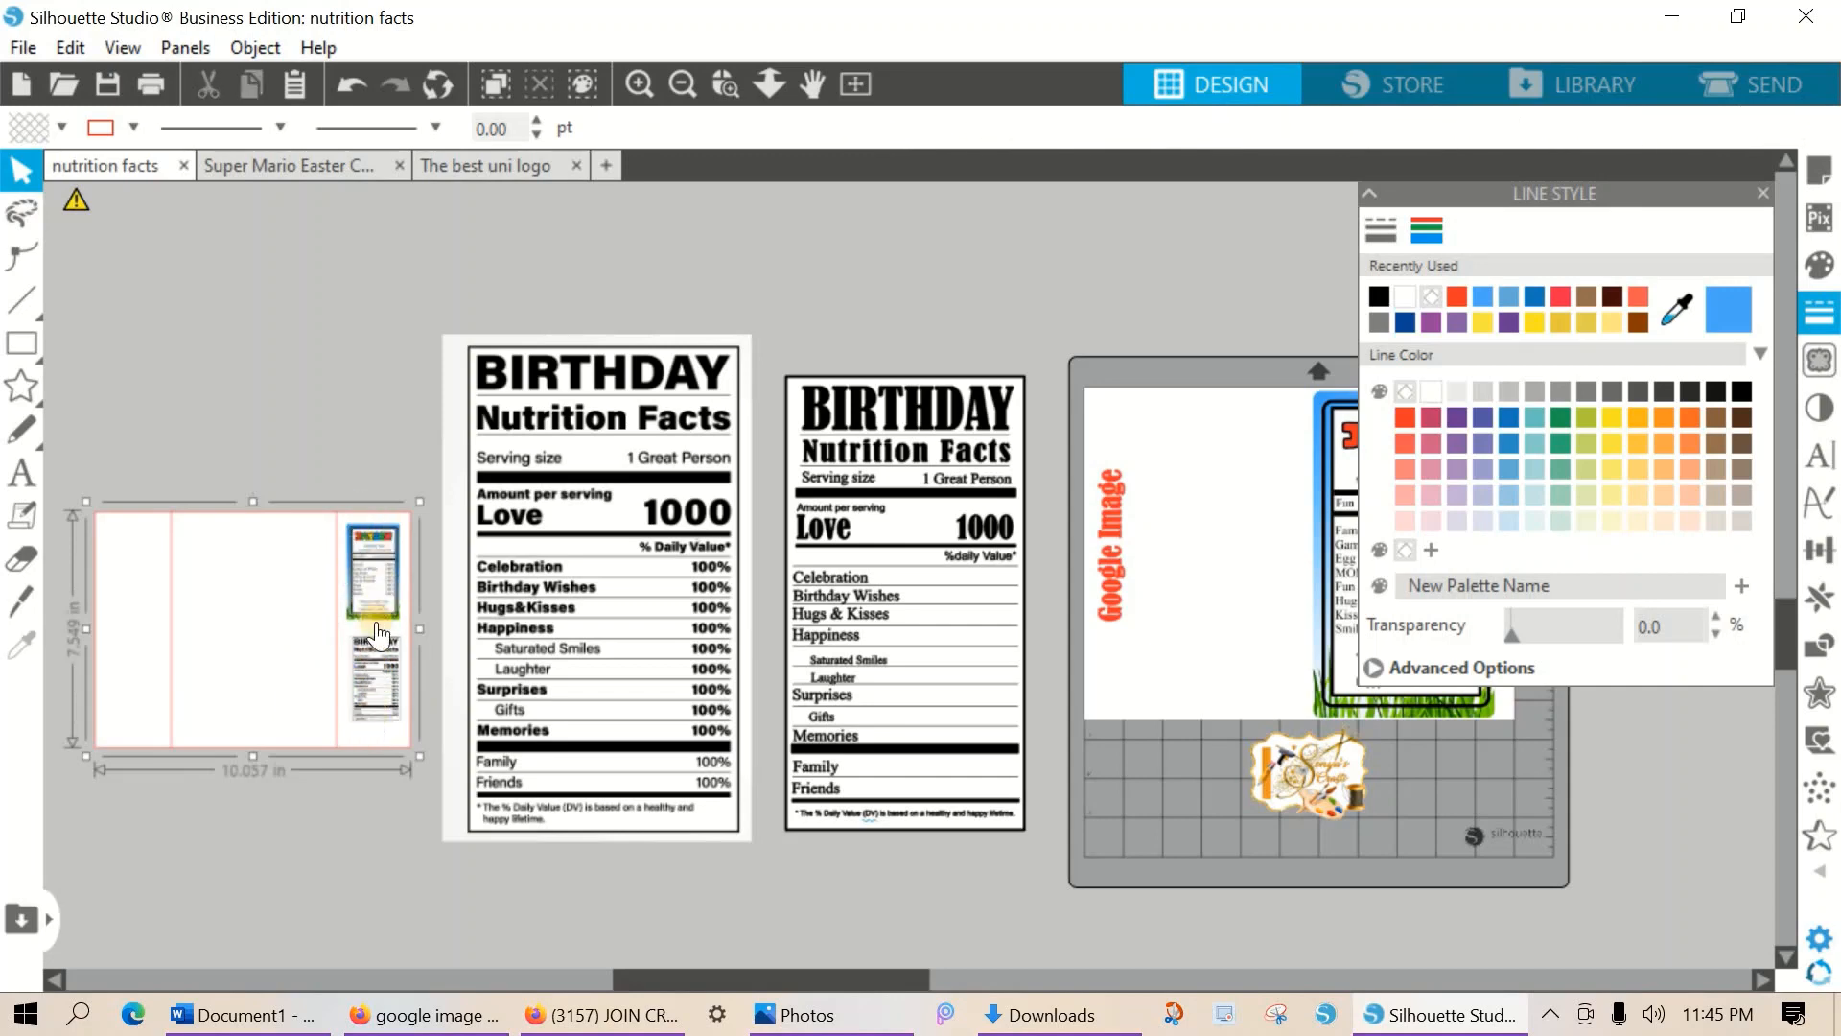
left_click(374, 676)
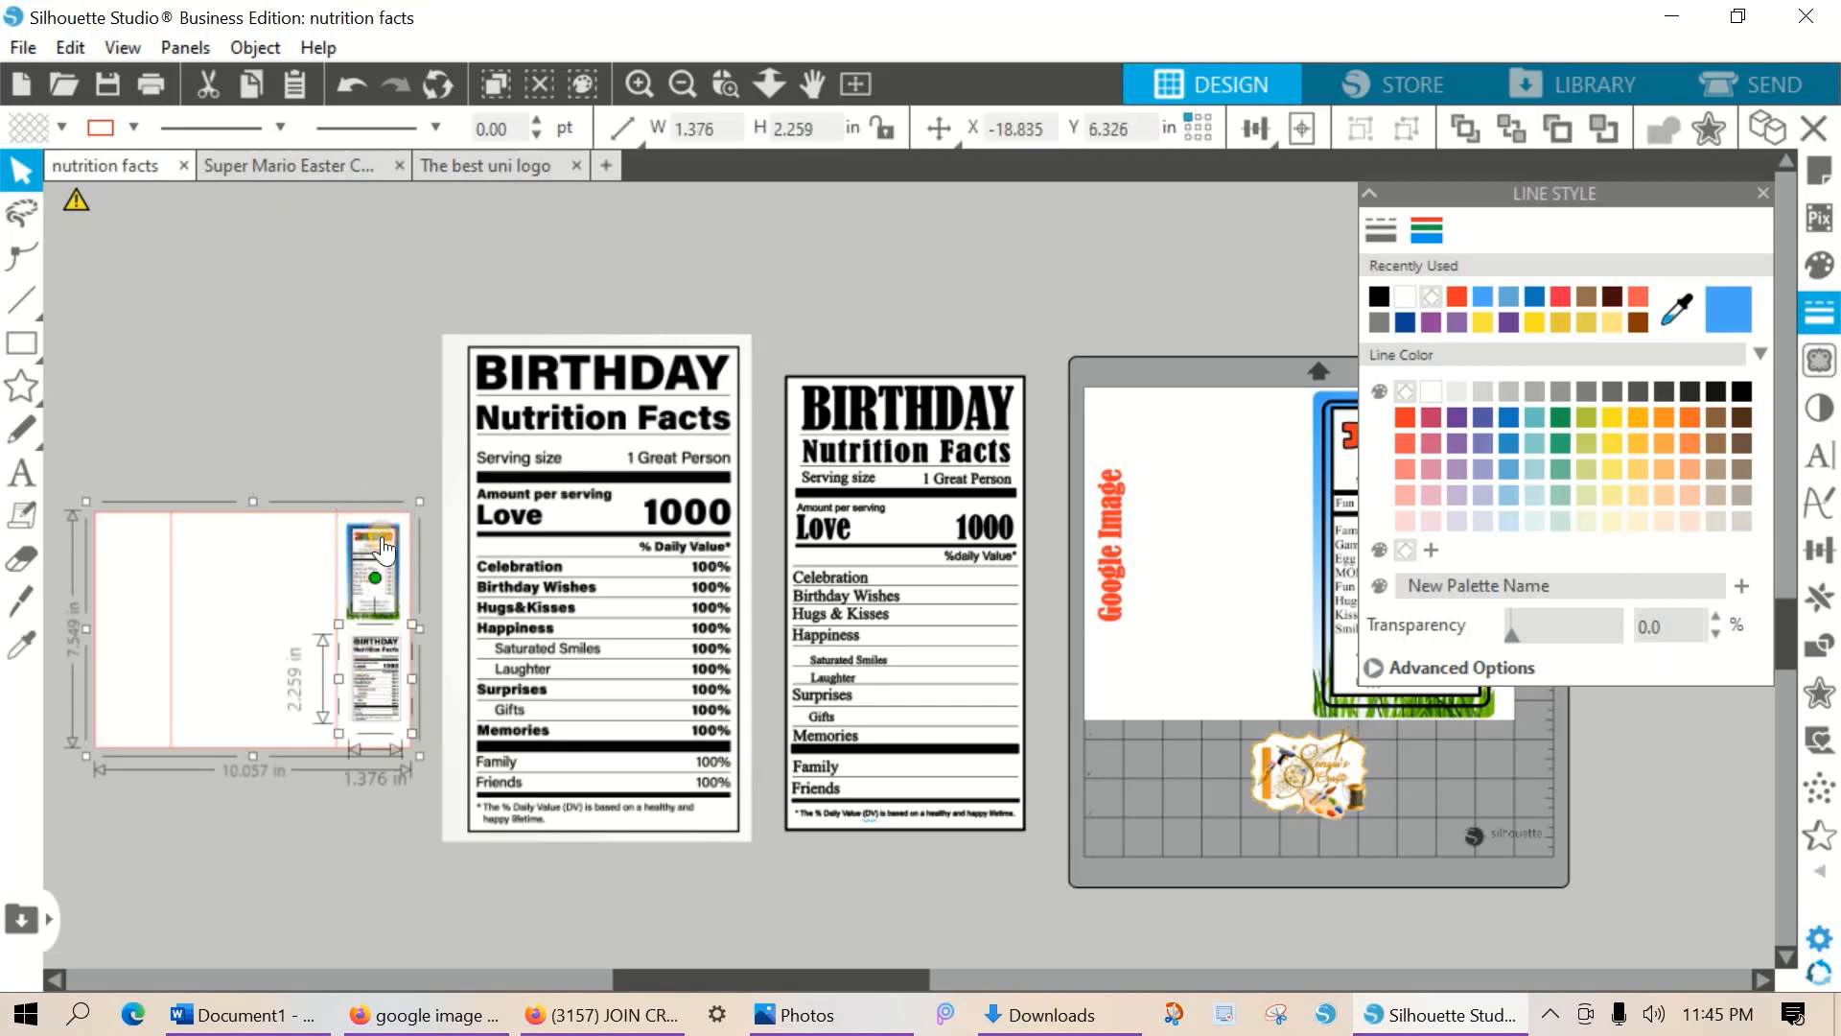
left_click(381, 523)
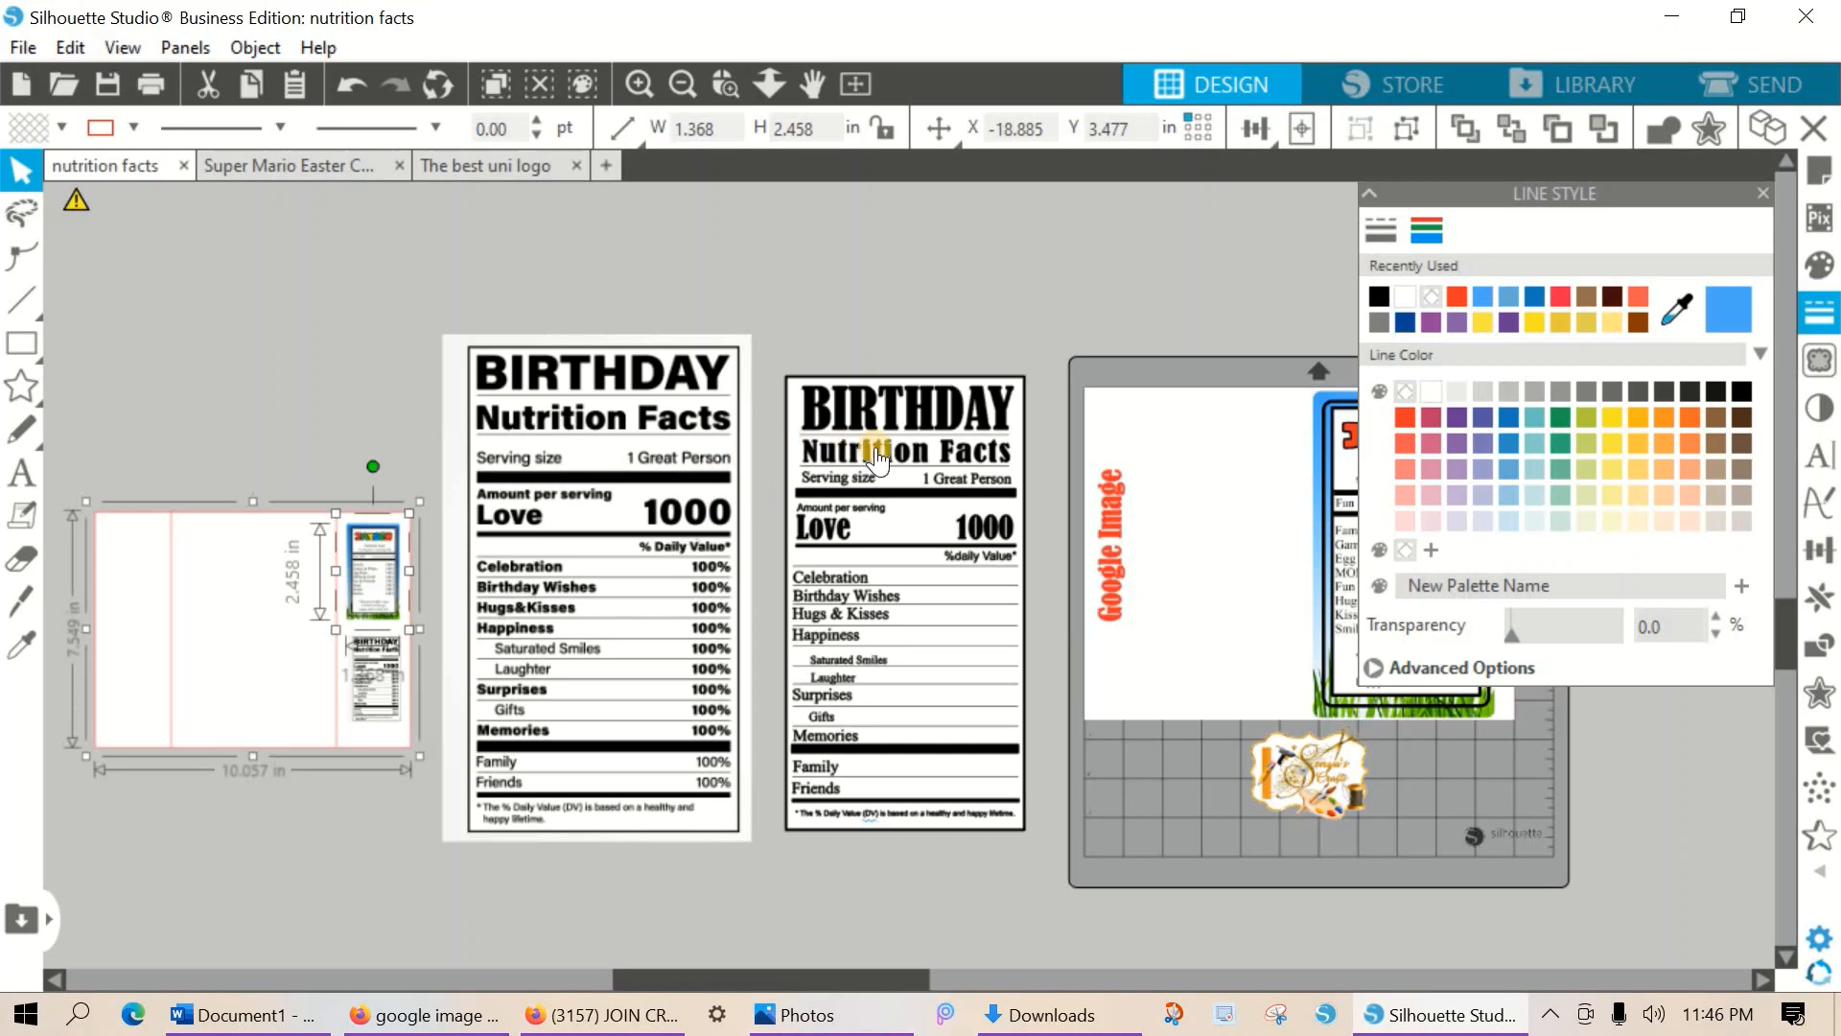
Enlarge the whole recreated Birthday label proportionally and move the reference image out of the way beyond the mat.
left_click_drag(674, 566, 1434, 548)
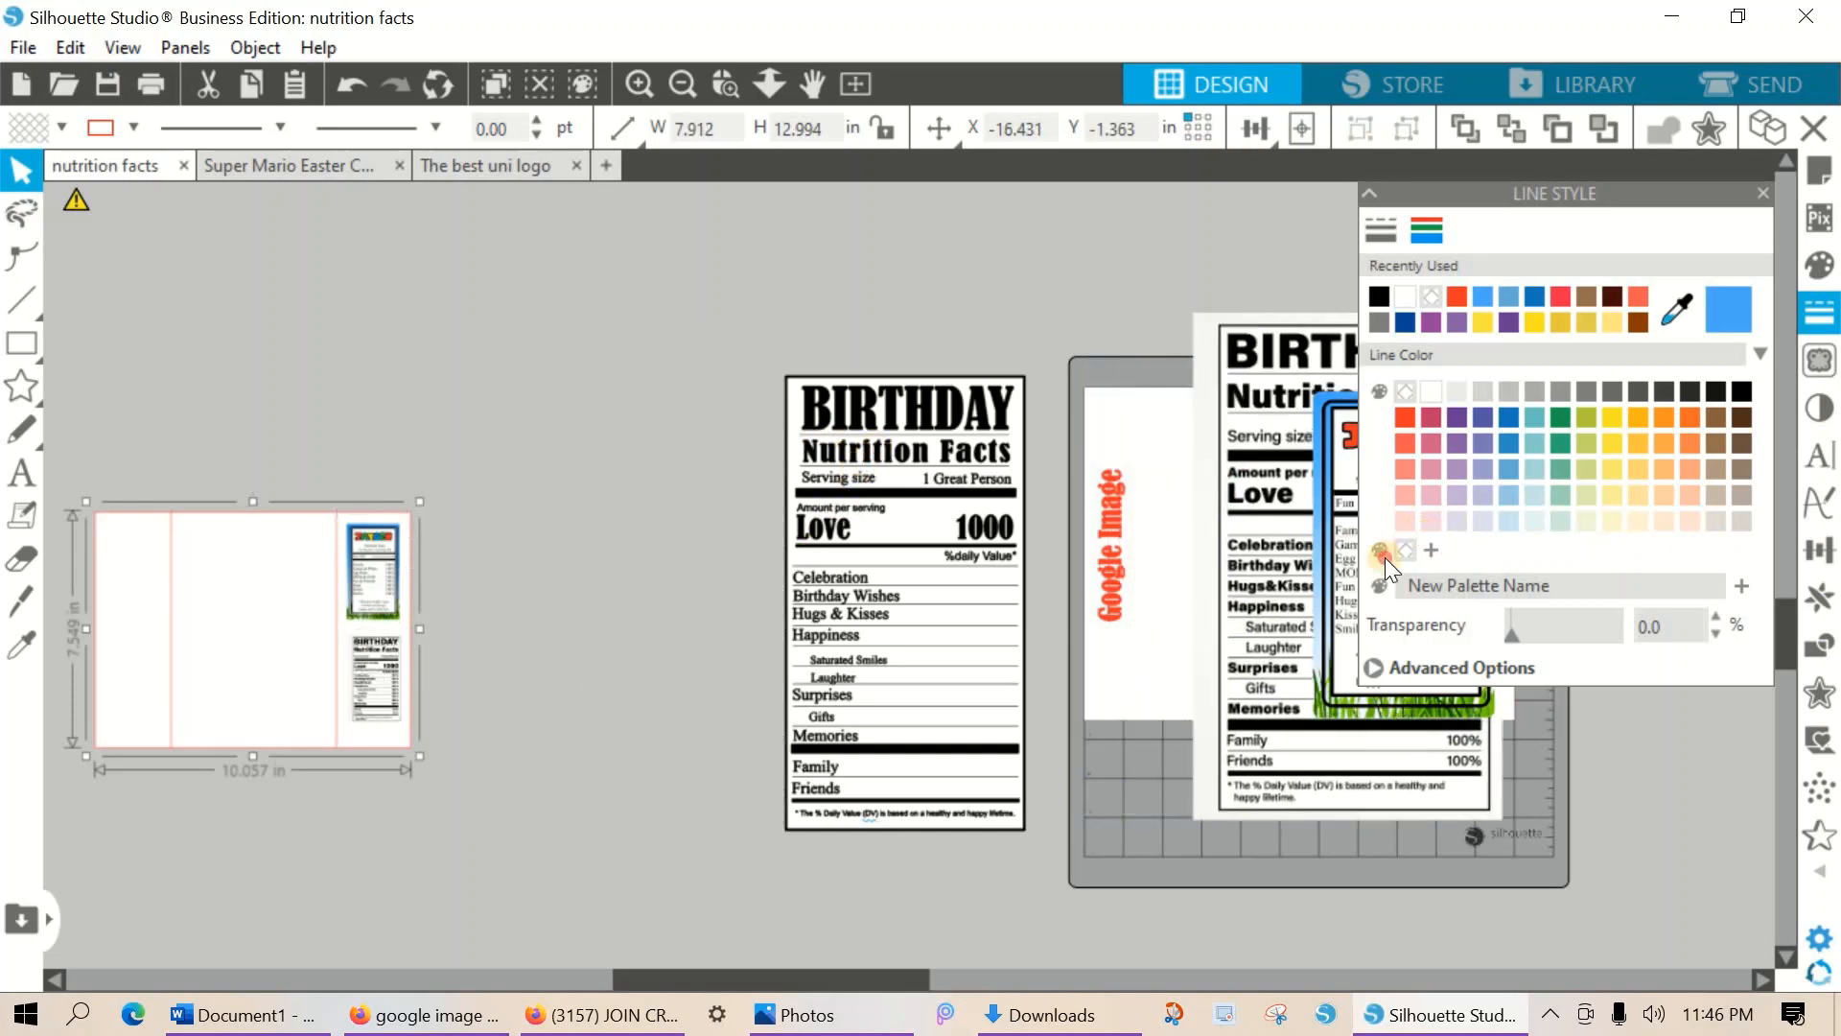
left_click(802, 430)
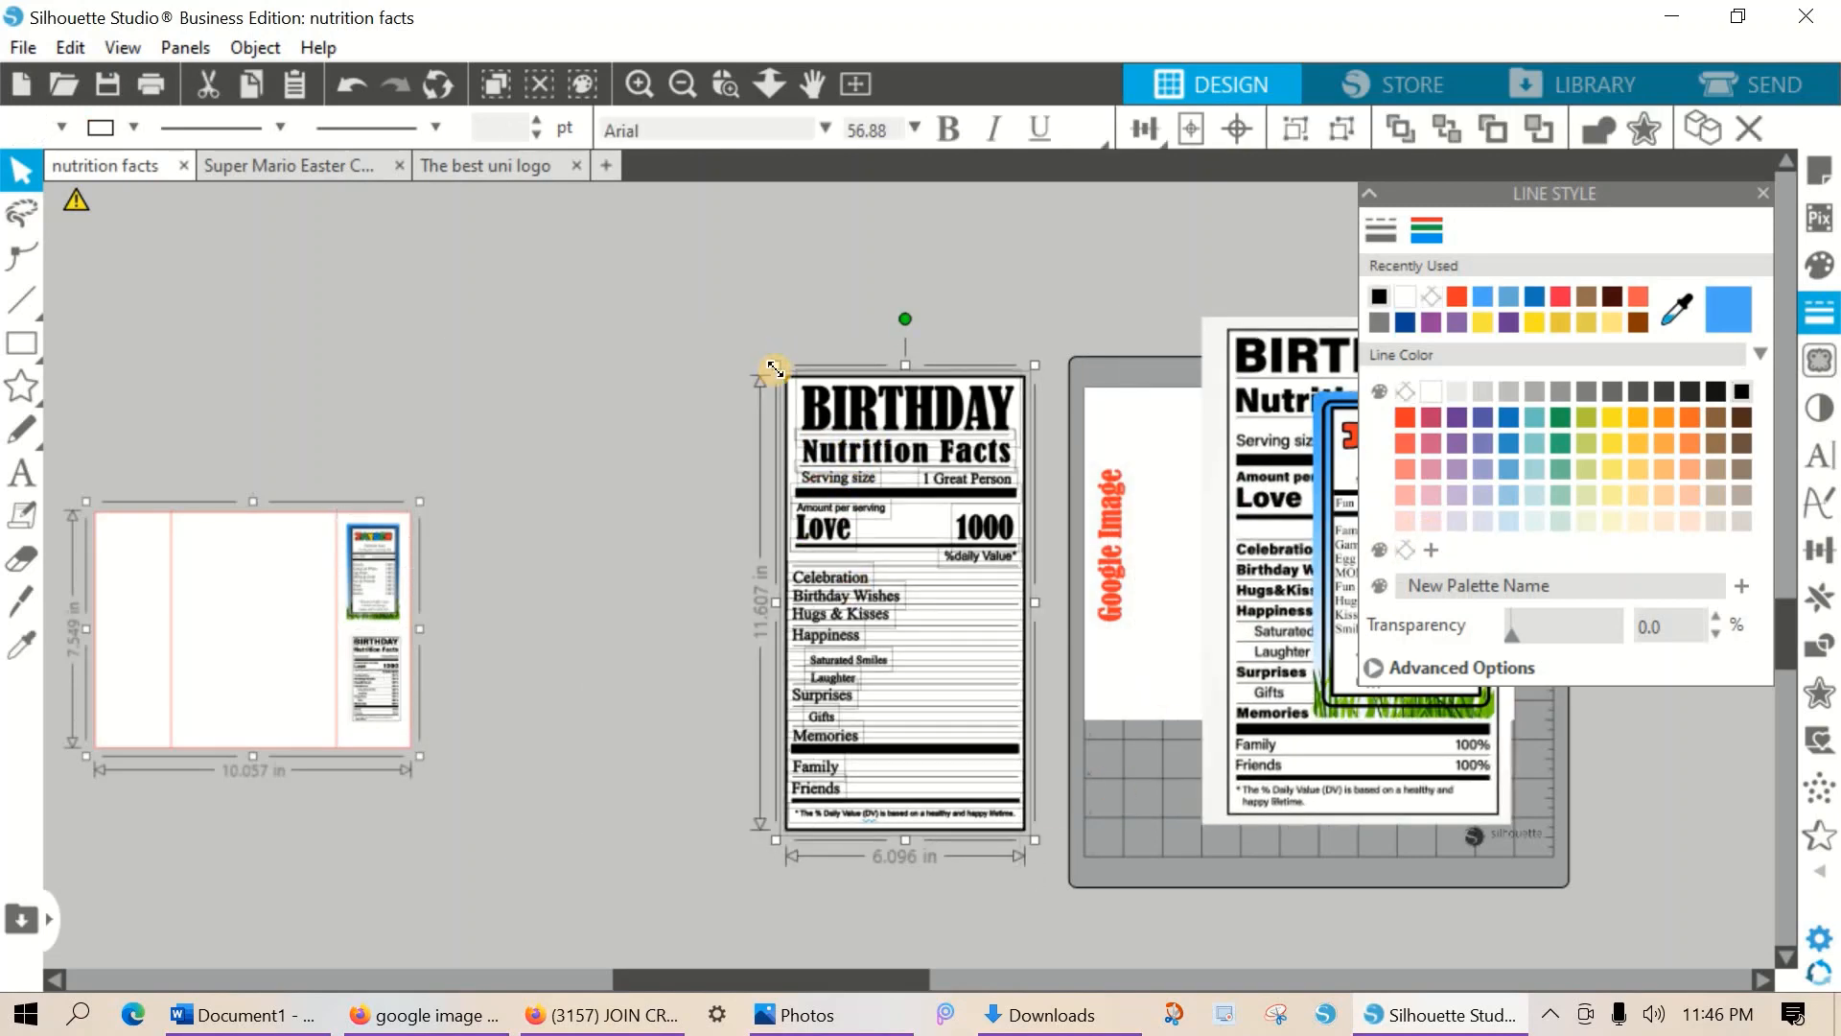
left_click_drag(514, 164, 495, 159)
scroll(997, 469, "up", 2)
left_click_drag(969, 472, 955, 552)
left_click(1072, 336)
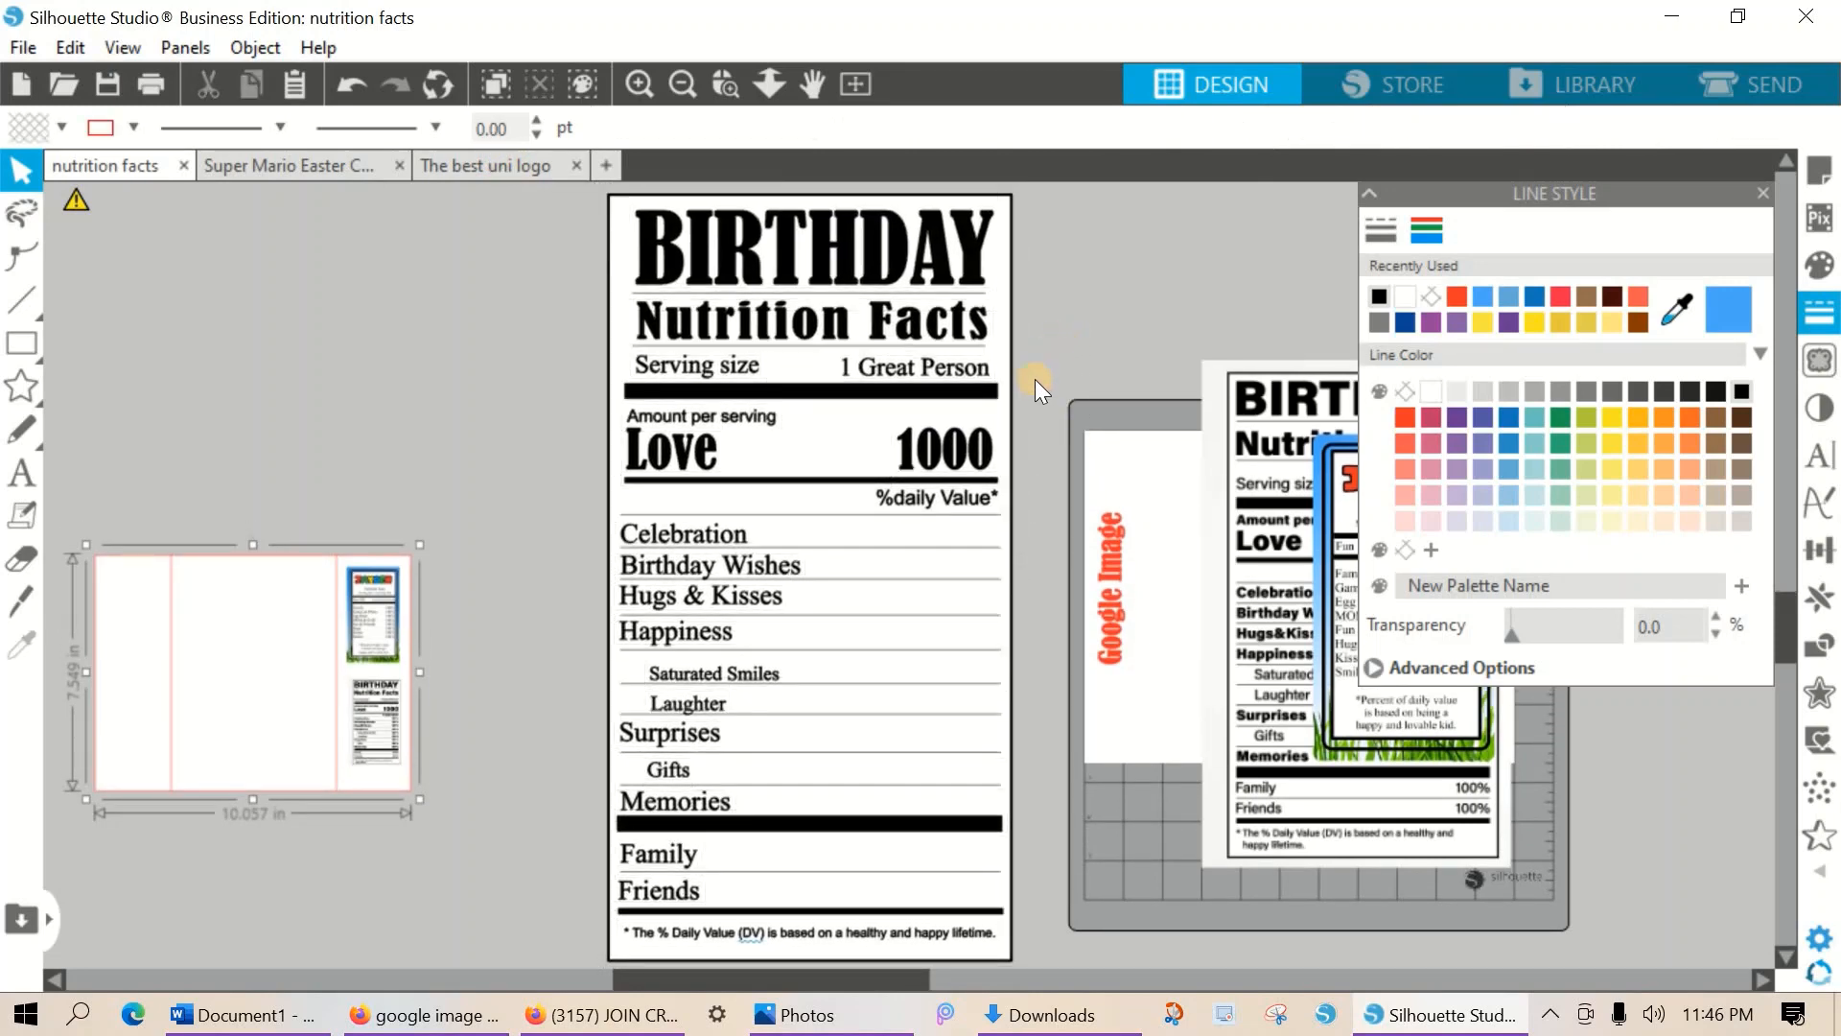
left_click_drag(1387, 381, 1705, 377)
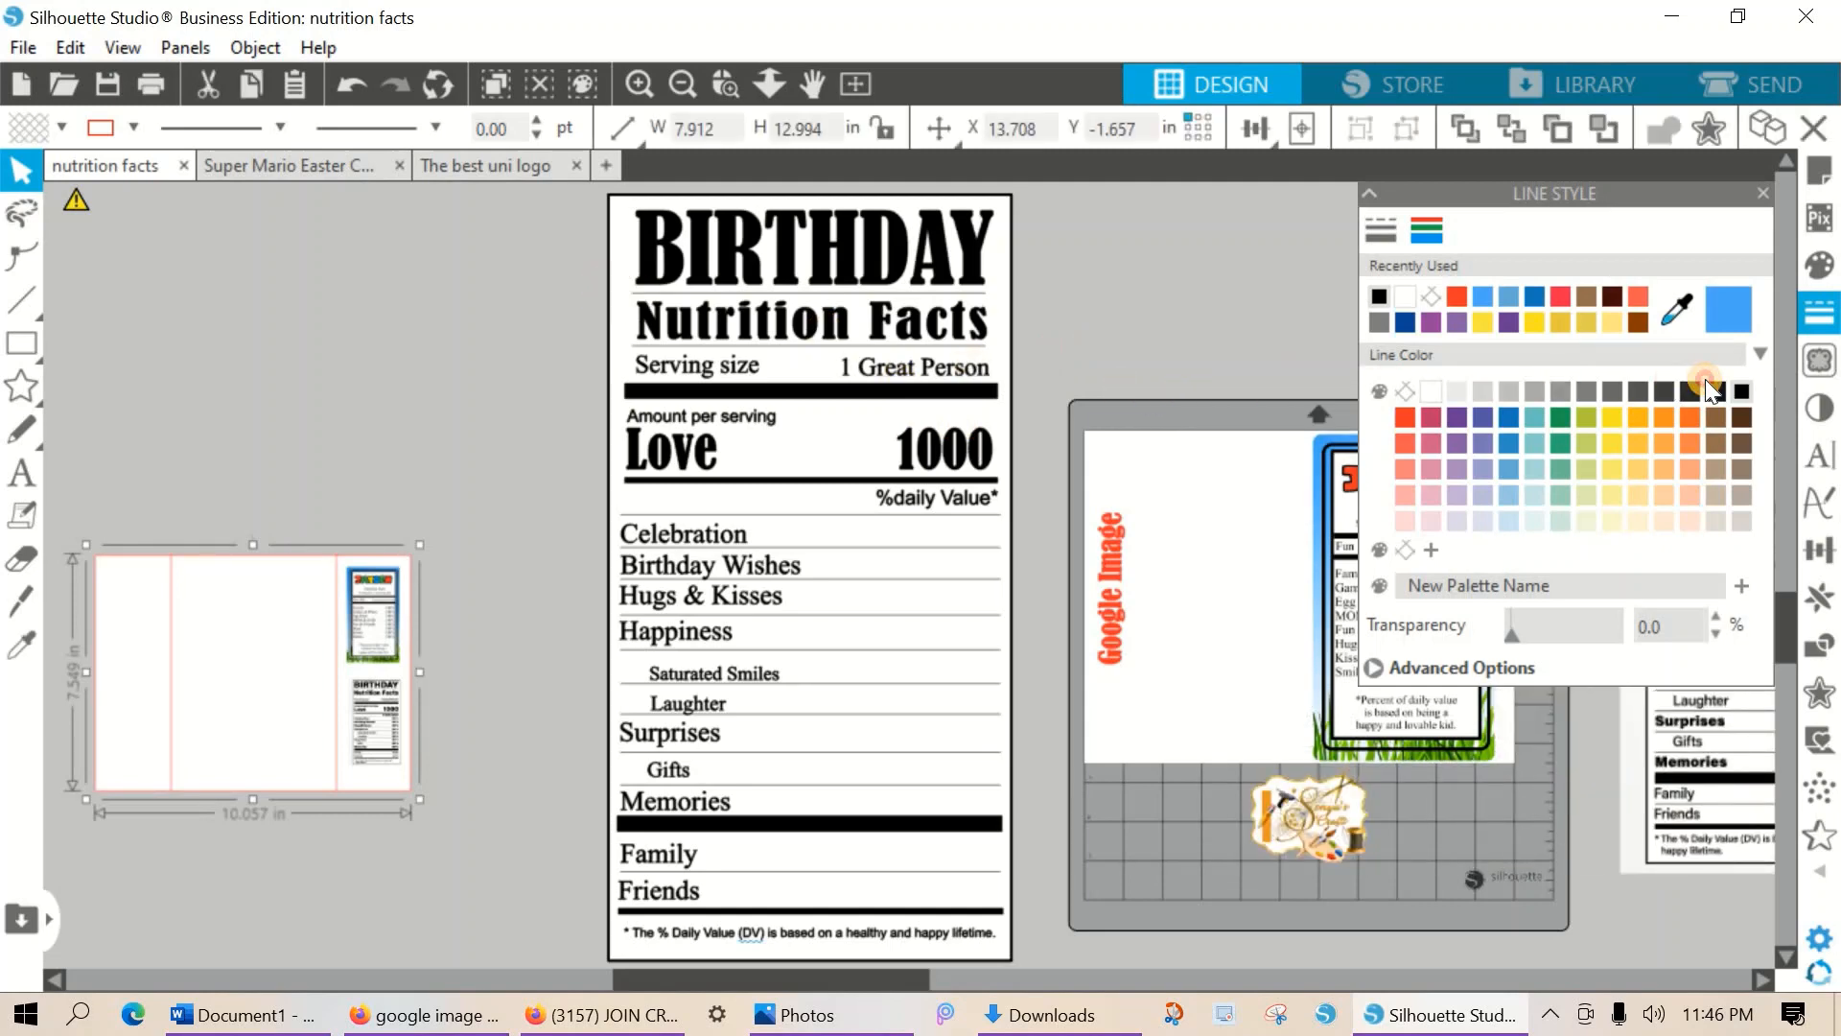
left_click_drag(1705, 378, 1705, 378)
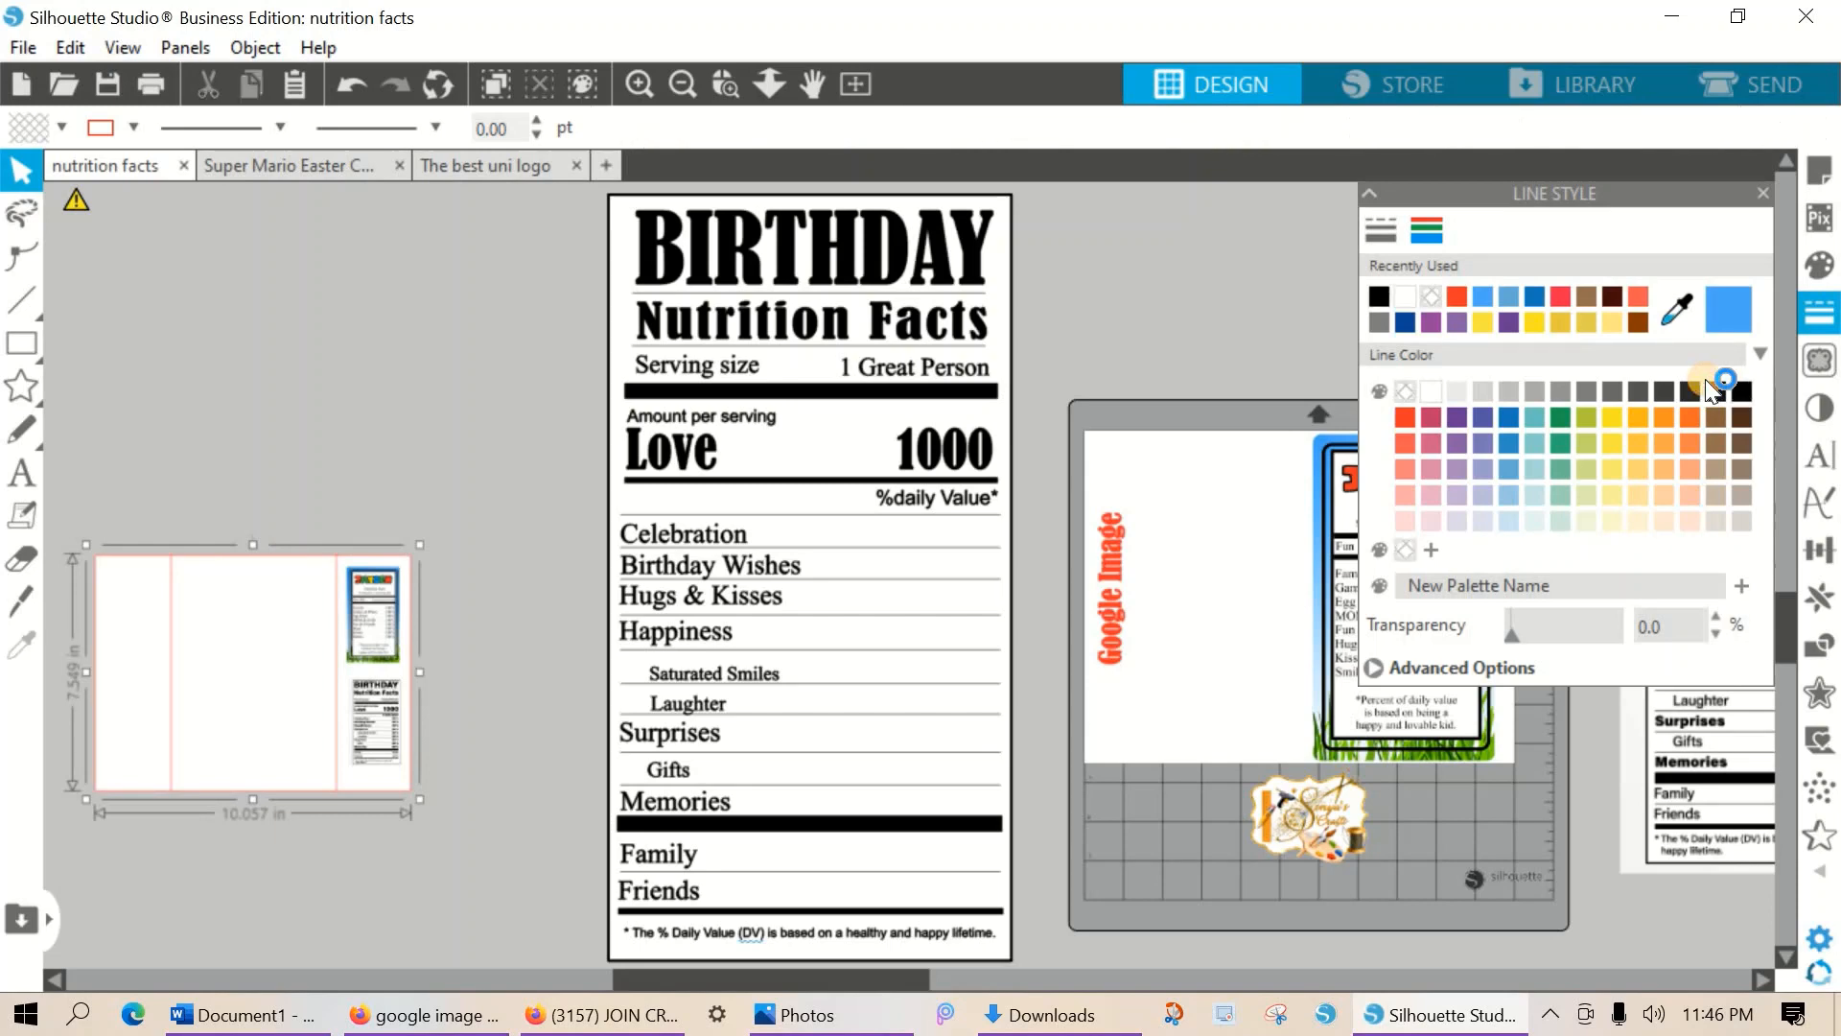